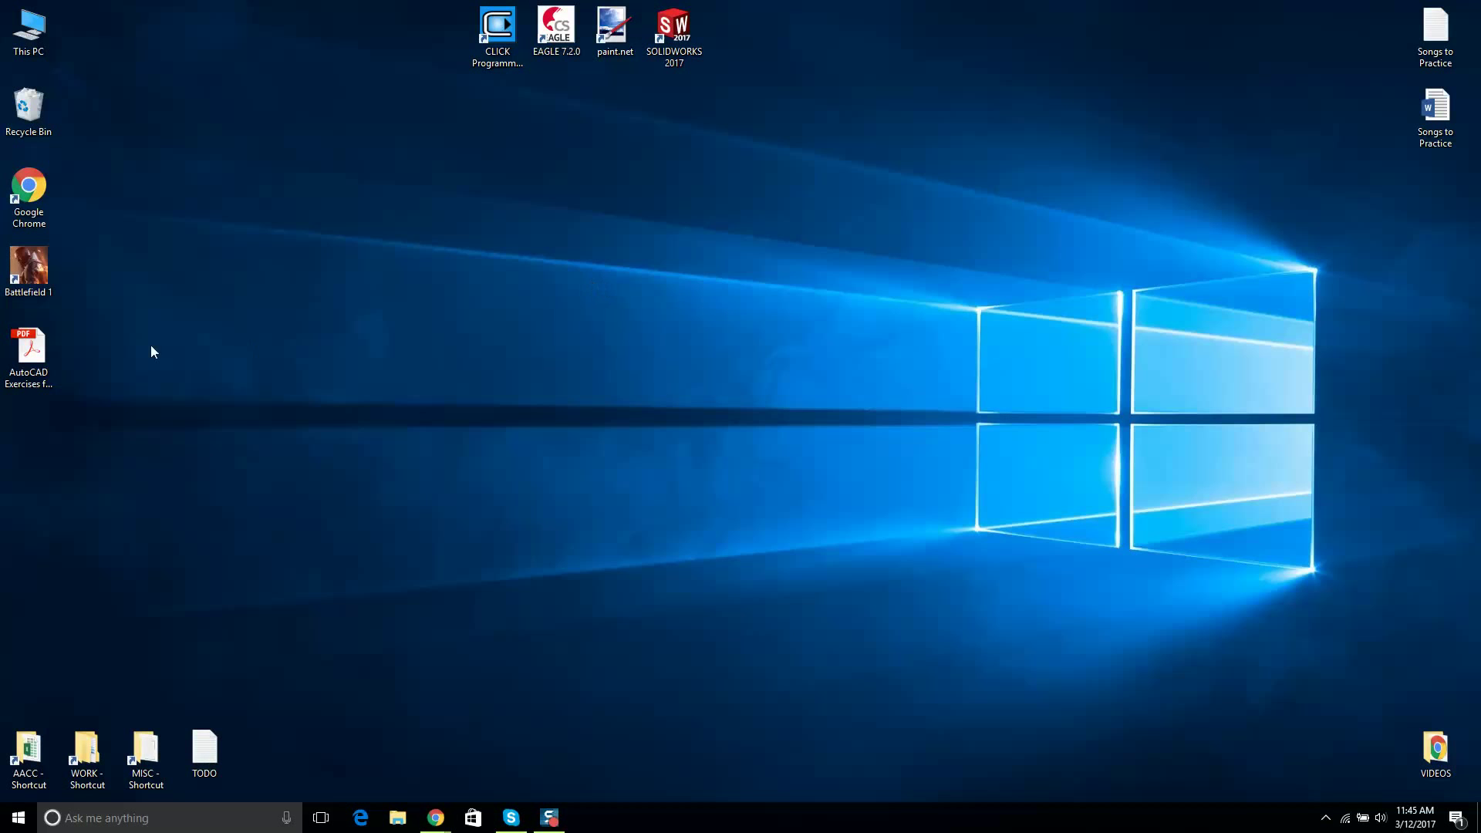
# - Open the AutoCAD Exercises PDF from the desktop, view Examples 1 and 2 at full-page size, and close it
pyautogui.doubleClick(10, 365)
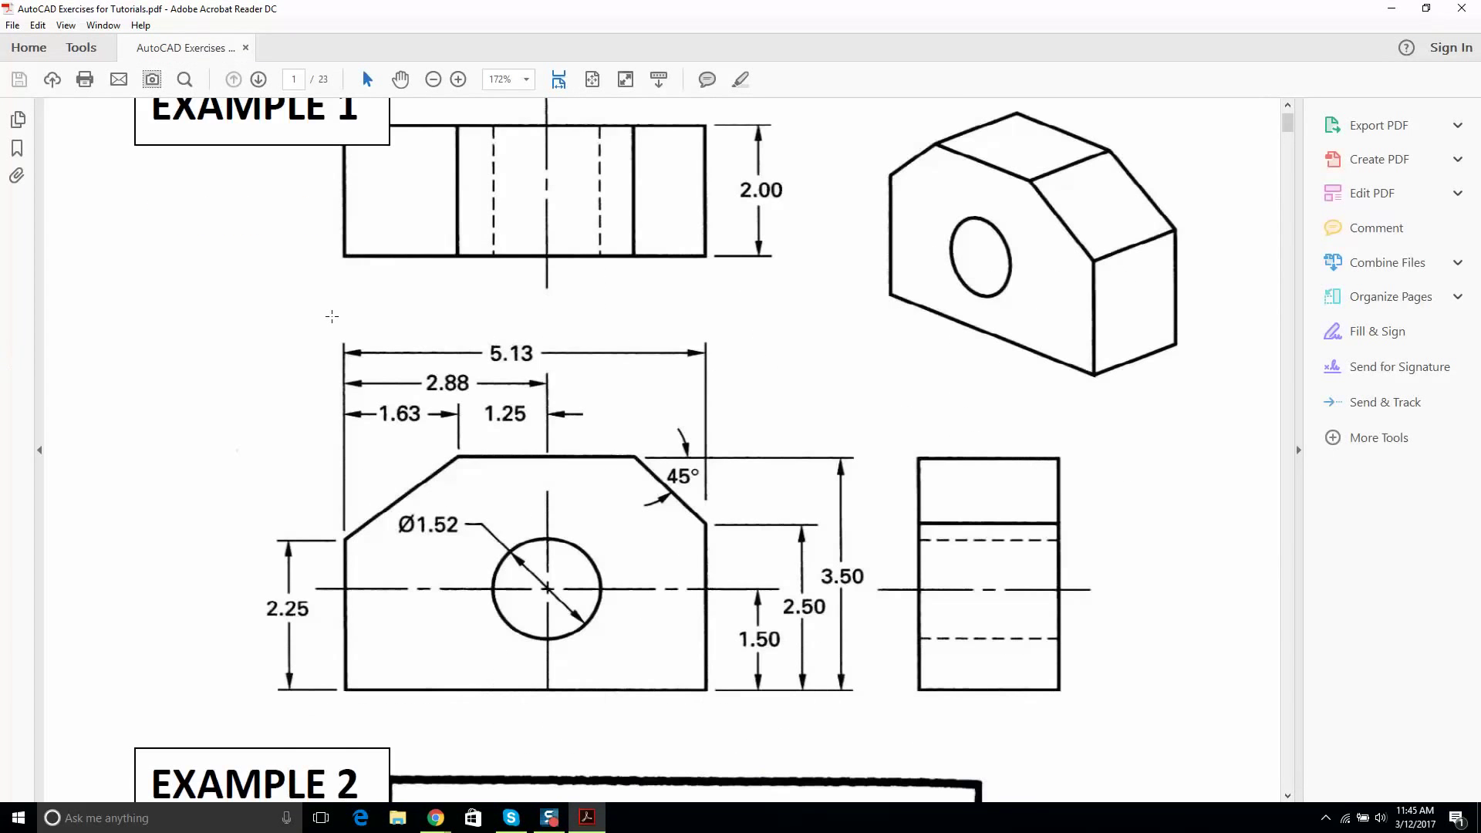
pyautogui.scroll(-1, 332, 316)
pyautogui.hotkey('ctrl', '0')
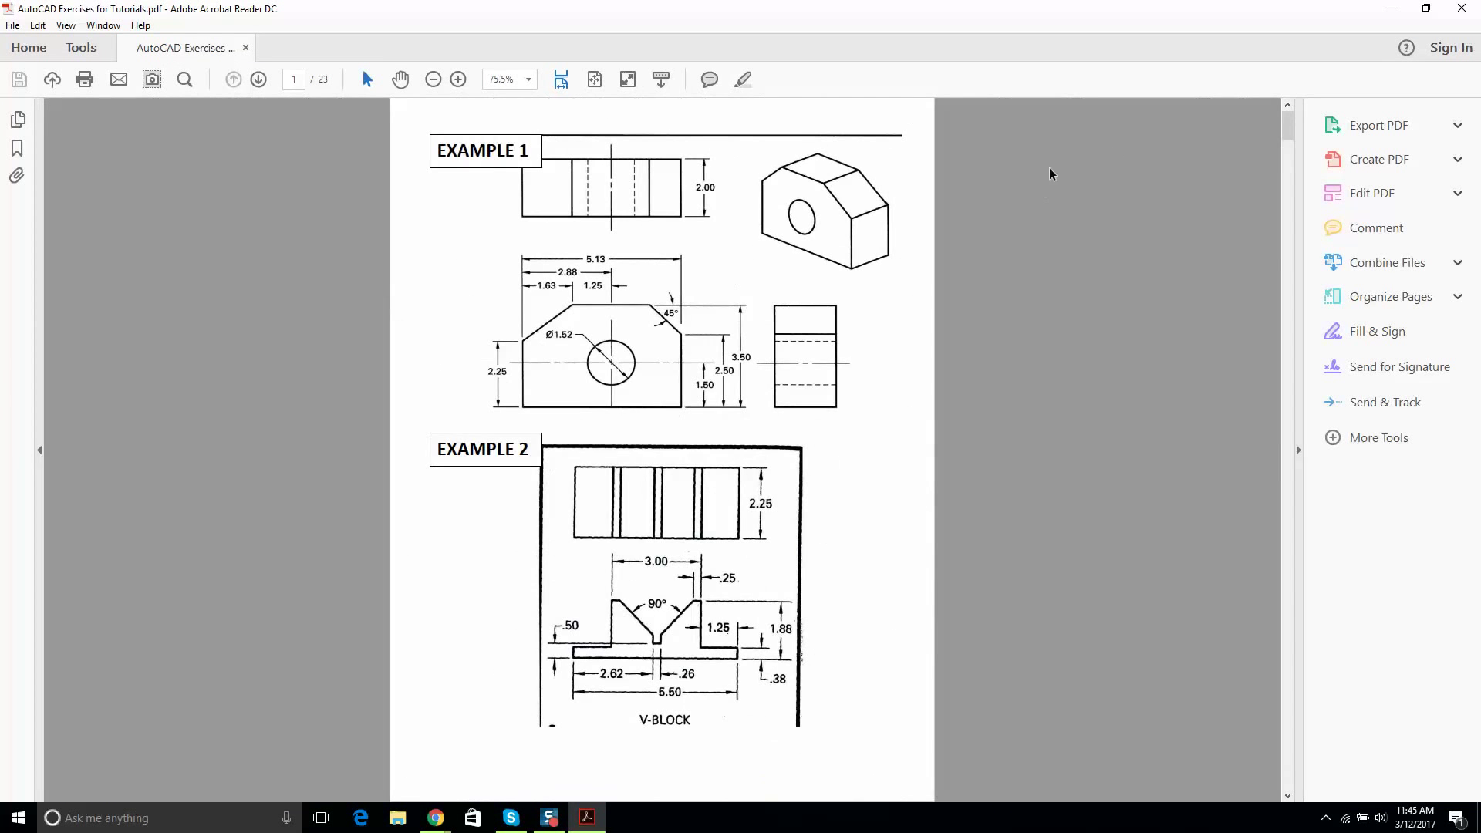
pyautogui.moveTo(1287, 125)
pyautogui.mouseDown()
pyautogui.moveTo(1285, 432)
pyautogui.moveTo(1254, 650)
pyautogui.moveTo(1267, 127)
pyautogui.moveTo(1258, 691)
pyautogui.moveTo(1223, 709)
pyautogui.moveTo(1299, 748)
pyautogui.moveTo(1287, 127)
pyautogui.mouseUp()
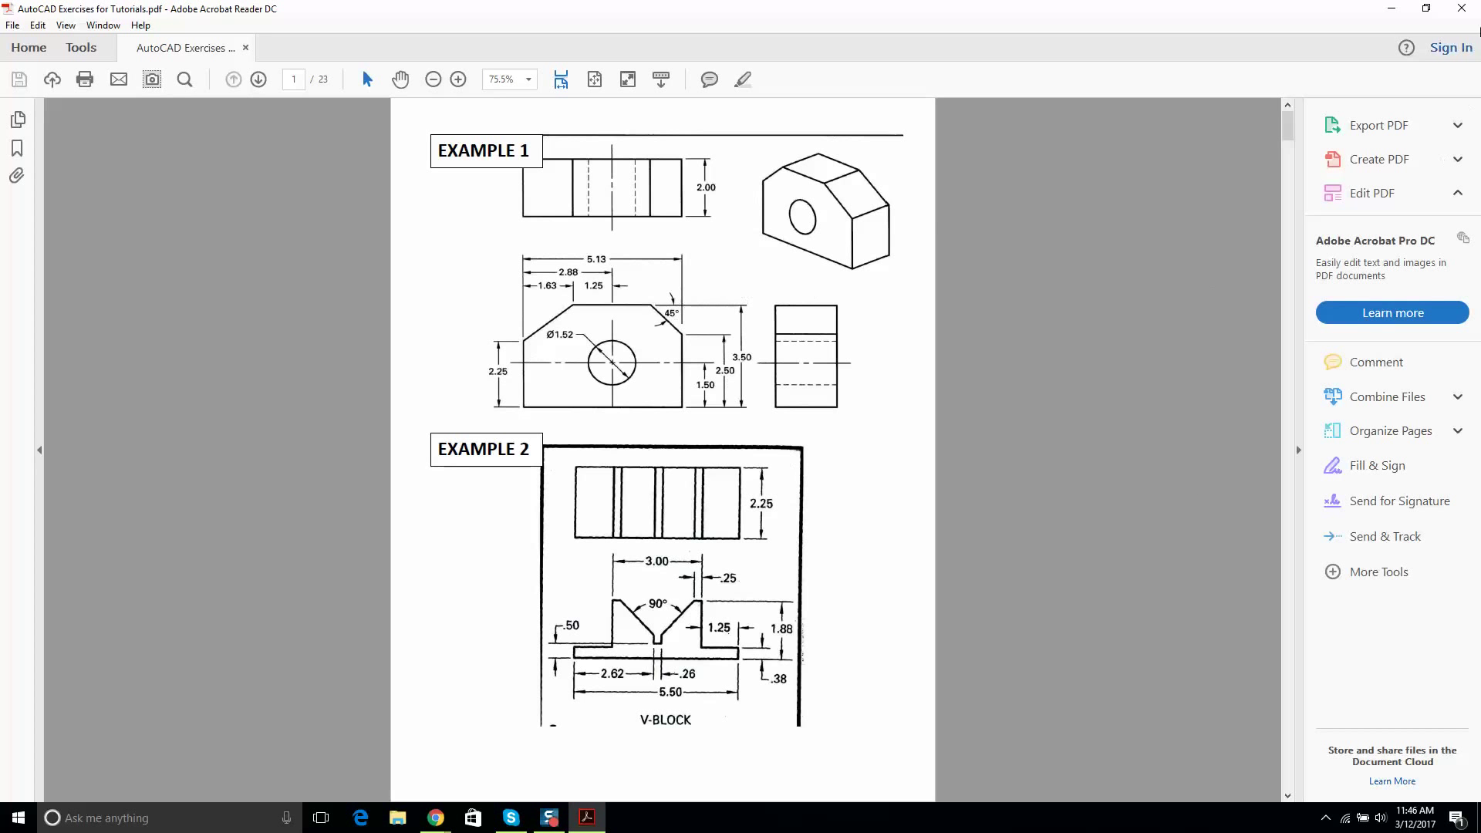
pyautogui.click(1468, 13)
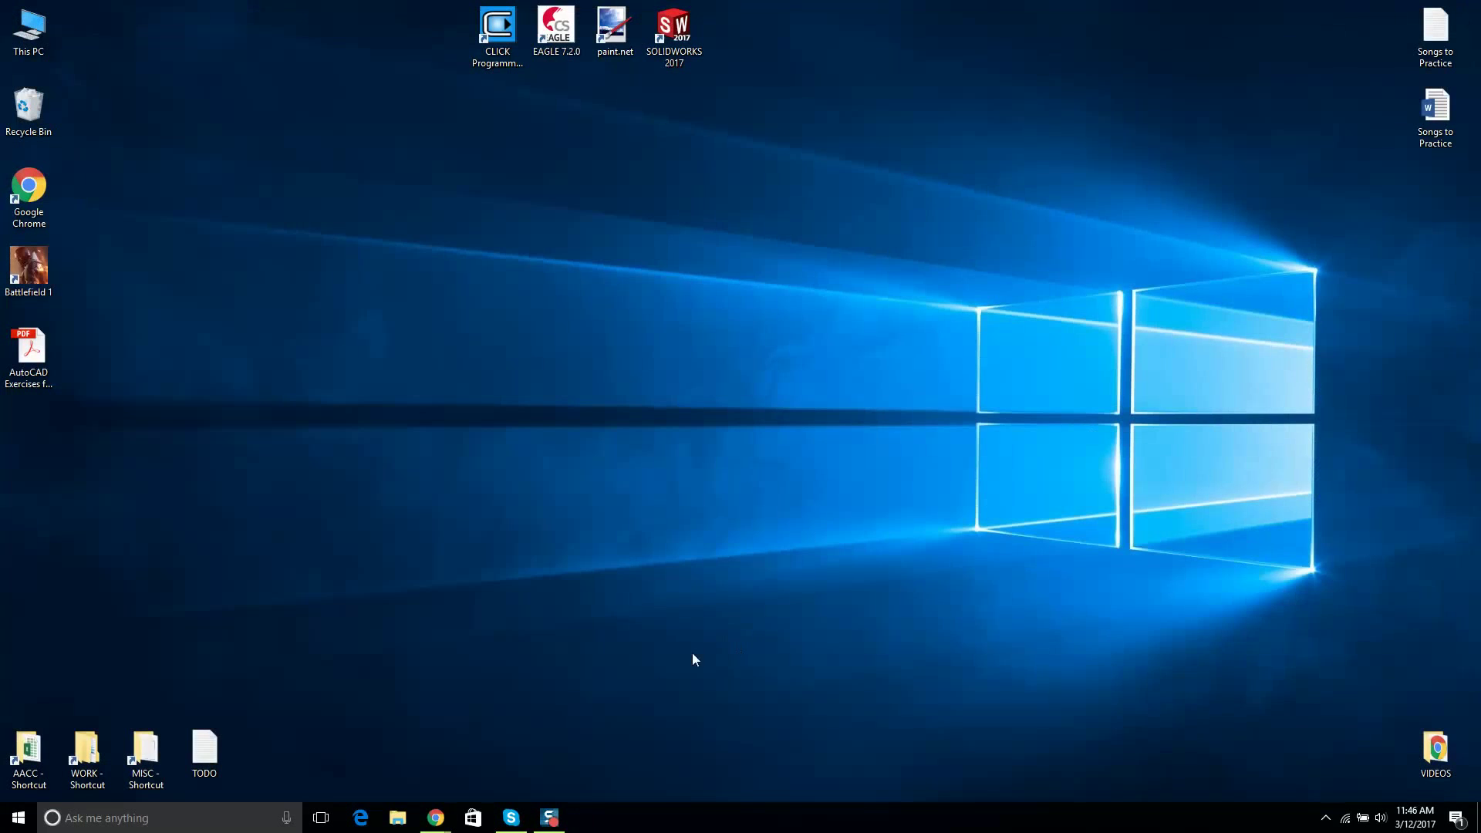
pyautogui.moveTo(436, 830)
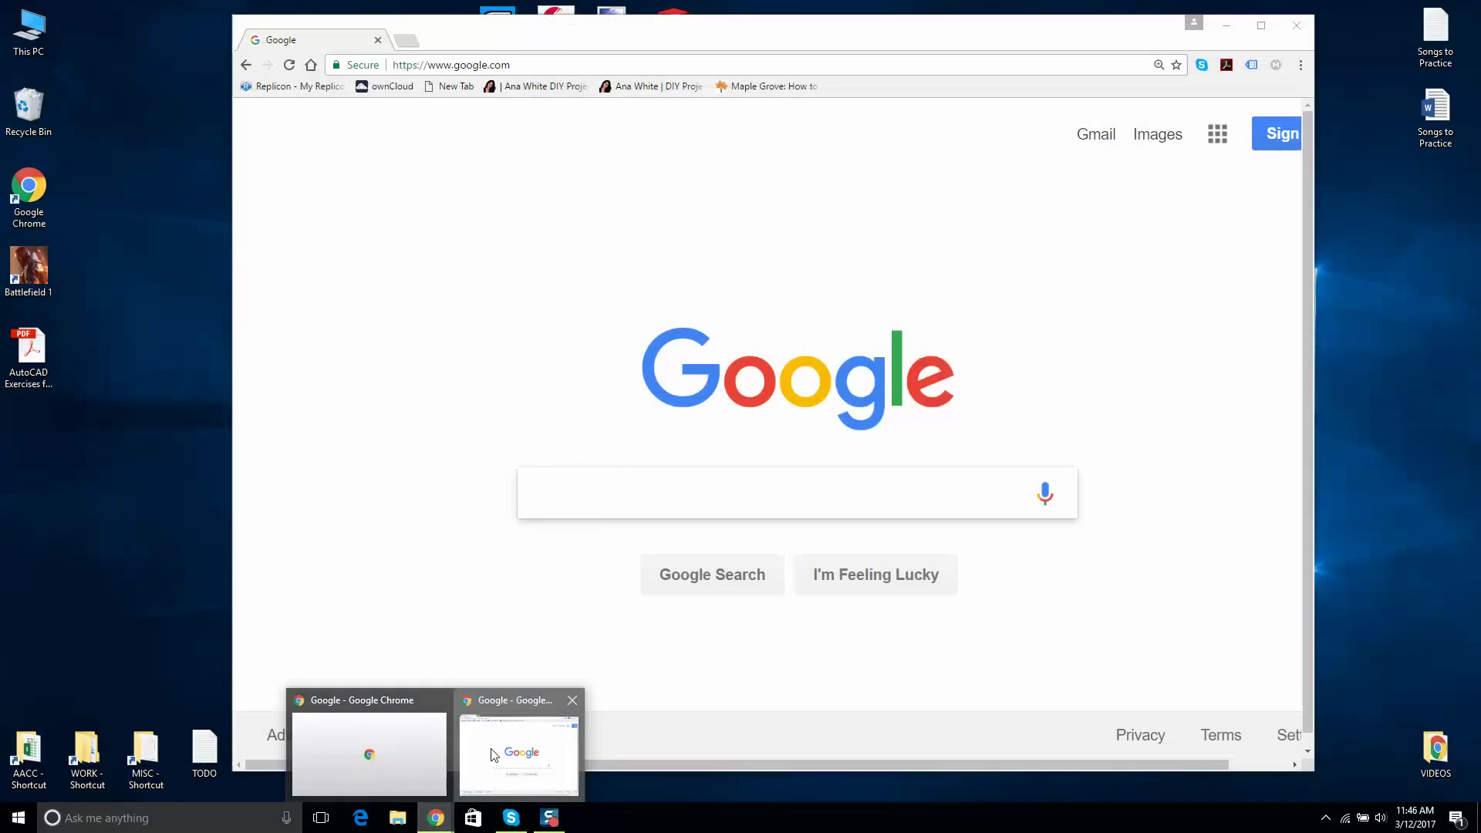
pyautogui.click(517, 783)
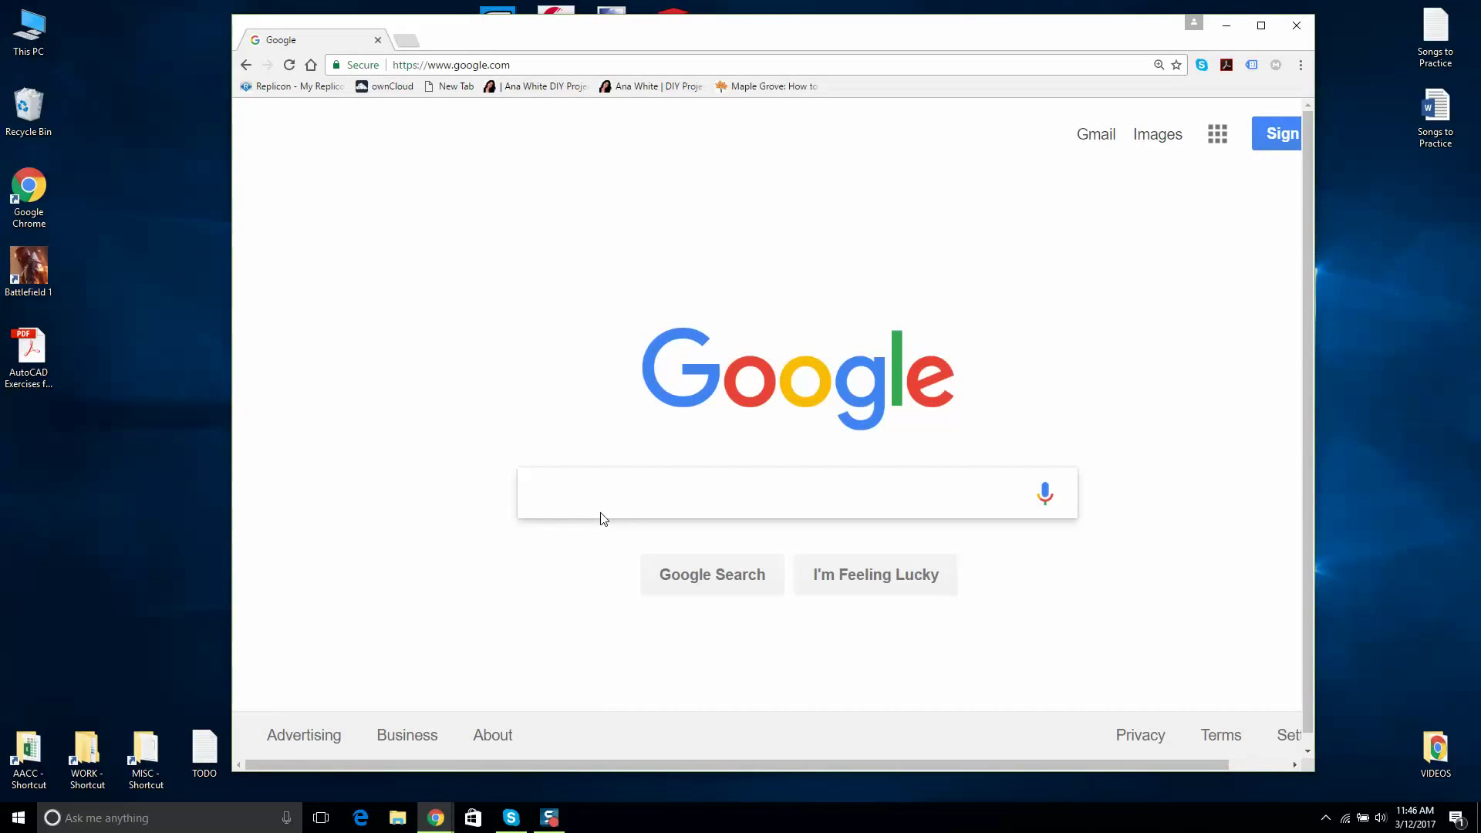
pyautogui.click(514, 66)
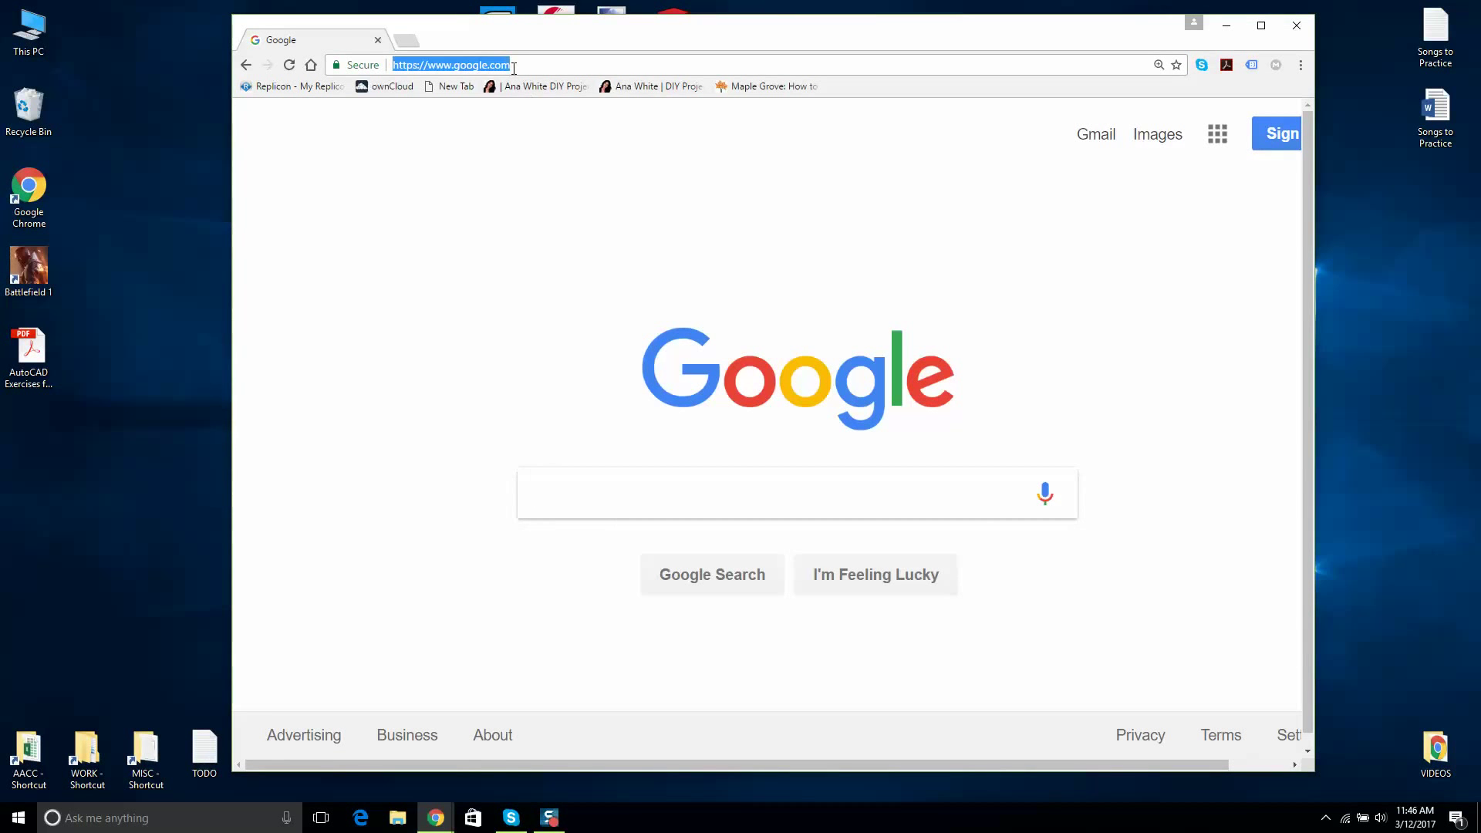
pyautogui.write('www')
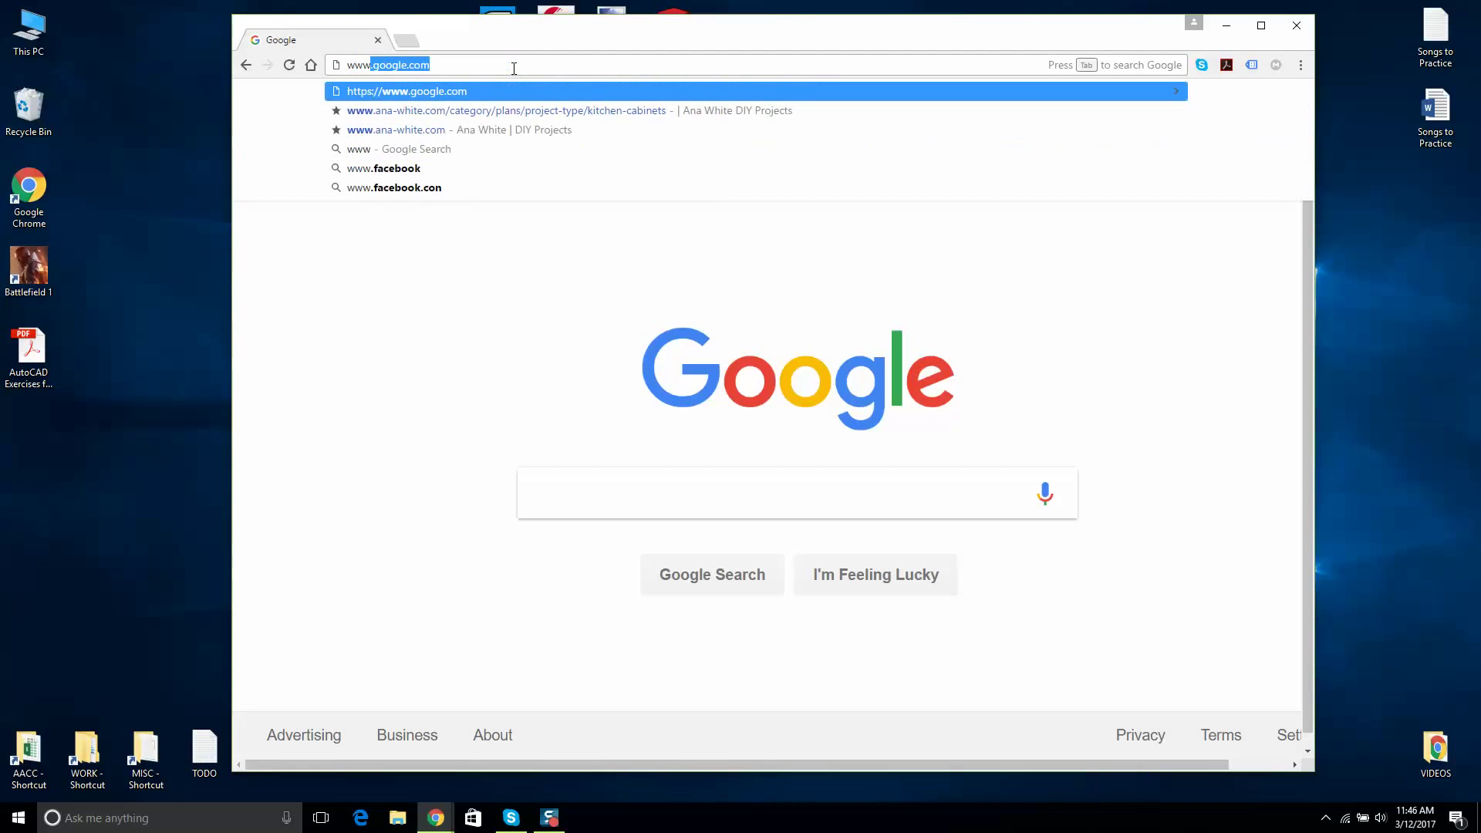
pyautogui.write('.ct')
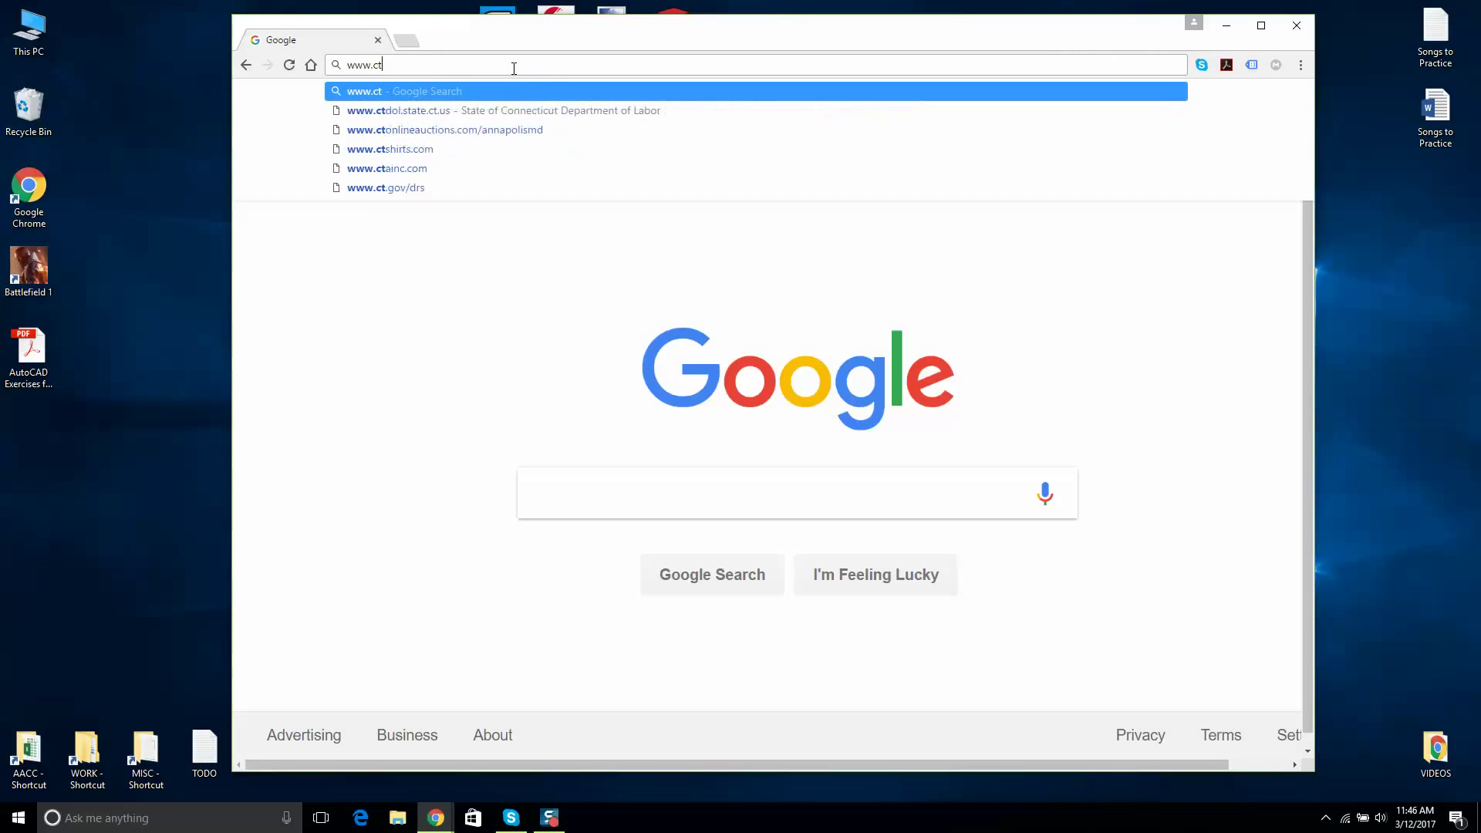
pyautogui.press('BackSpace')
pyautogui.write('ra')
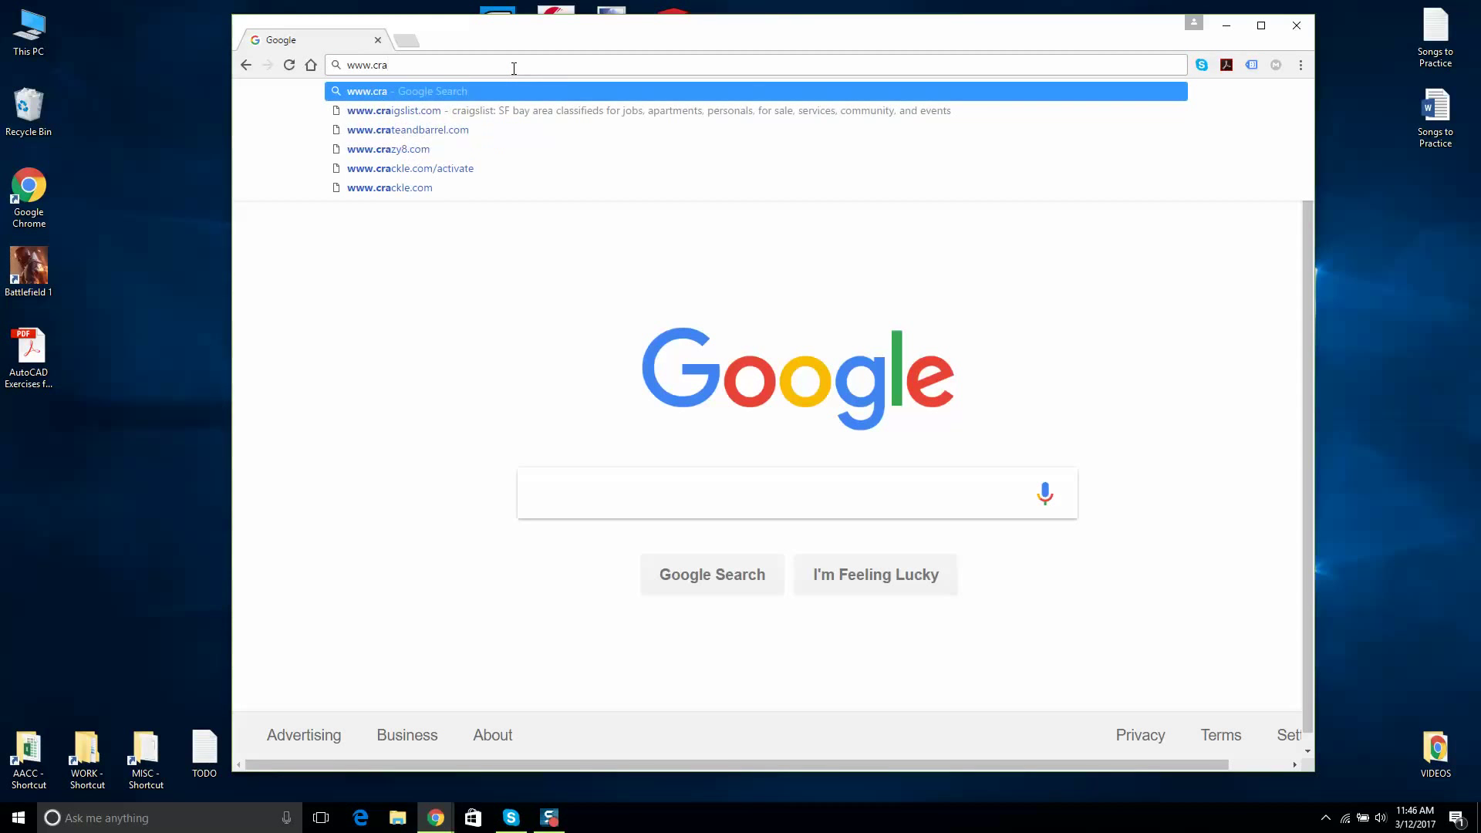
pyautogui.press('Down')
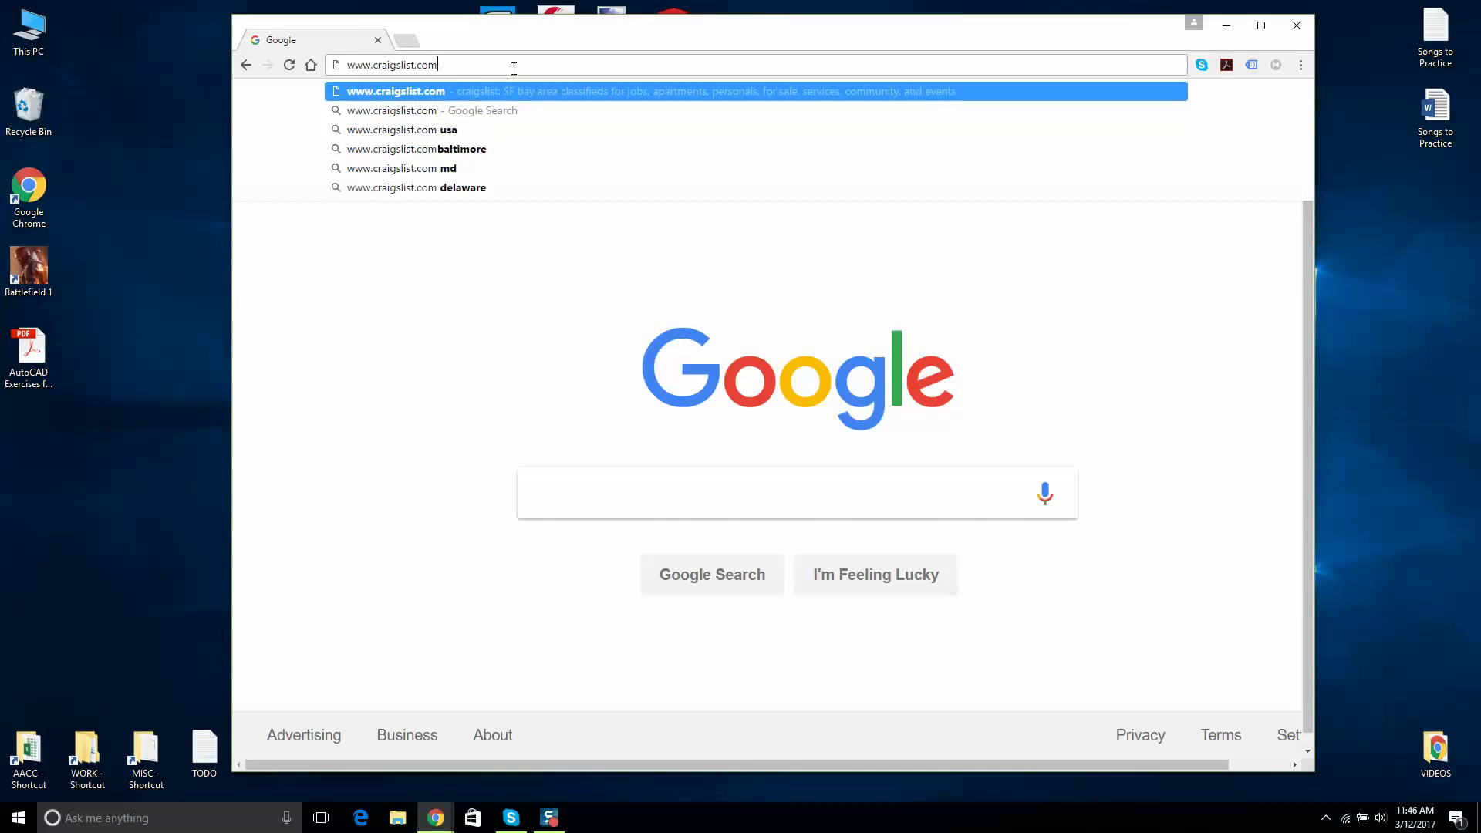
pyautogui.press('Return')
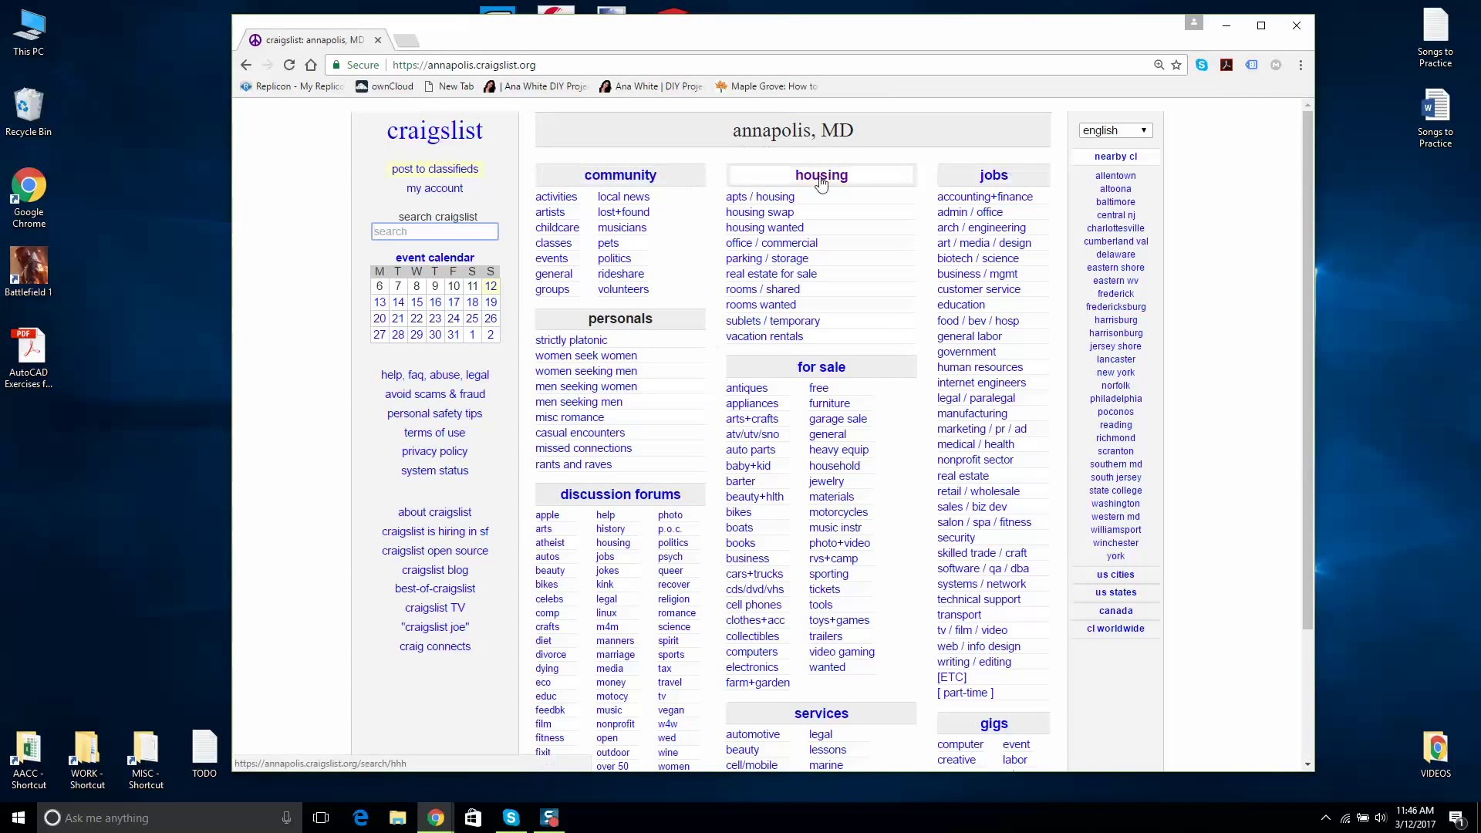
pyautogui.click(1116, 202)
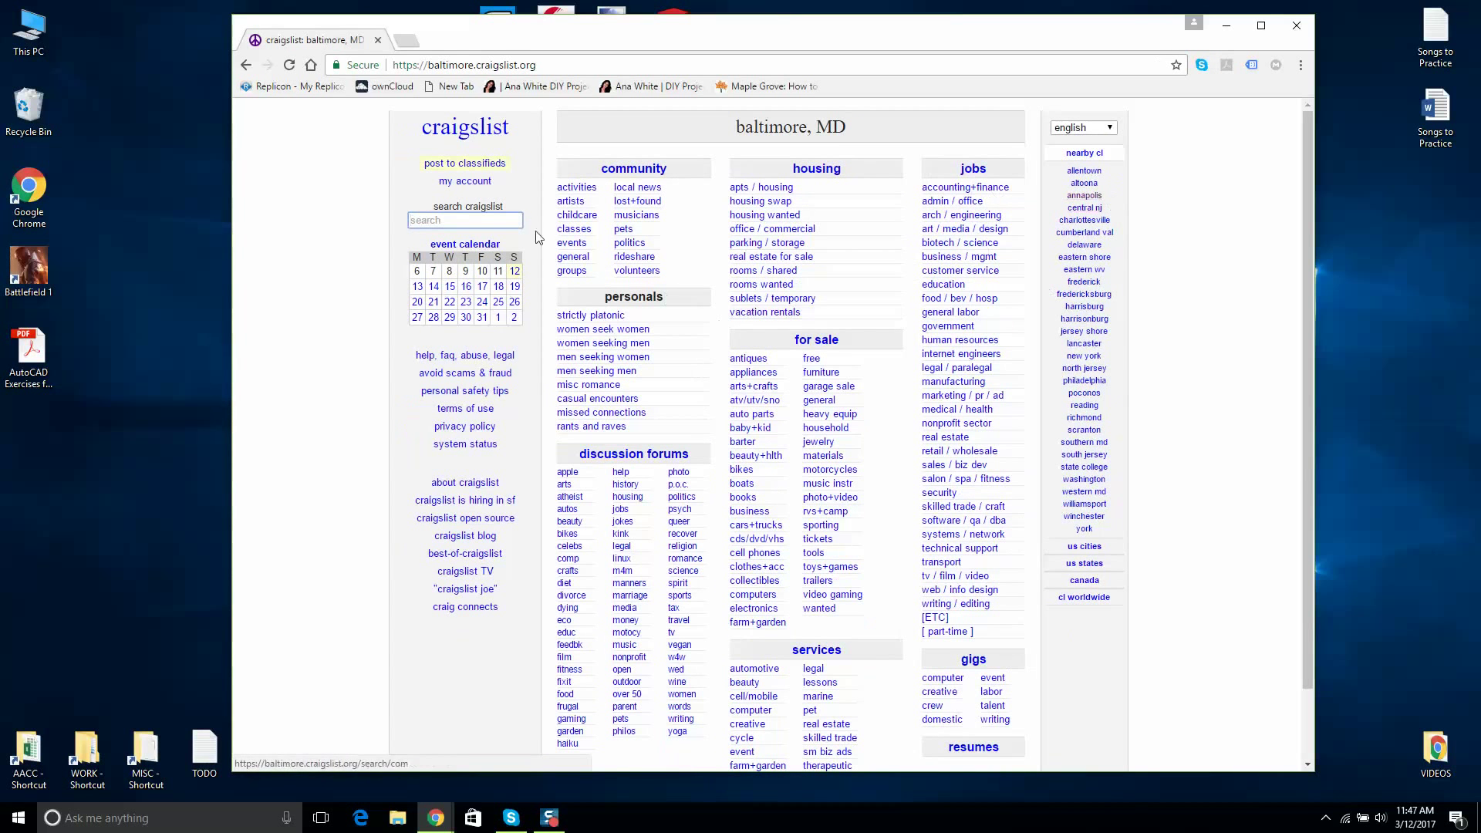
pyautogui.write('solidworks')
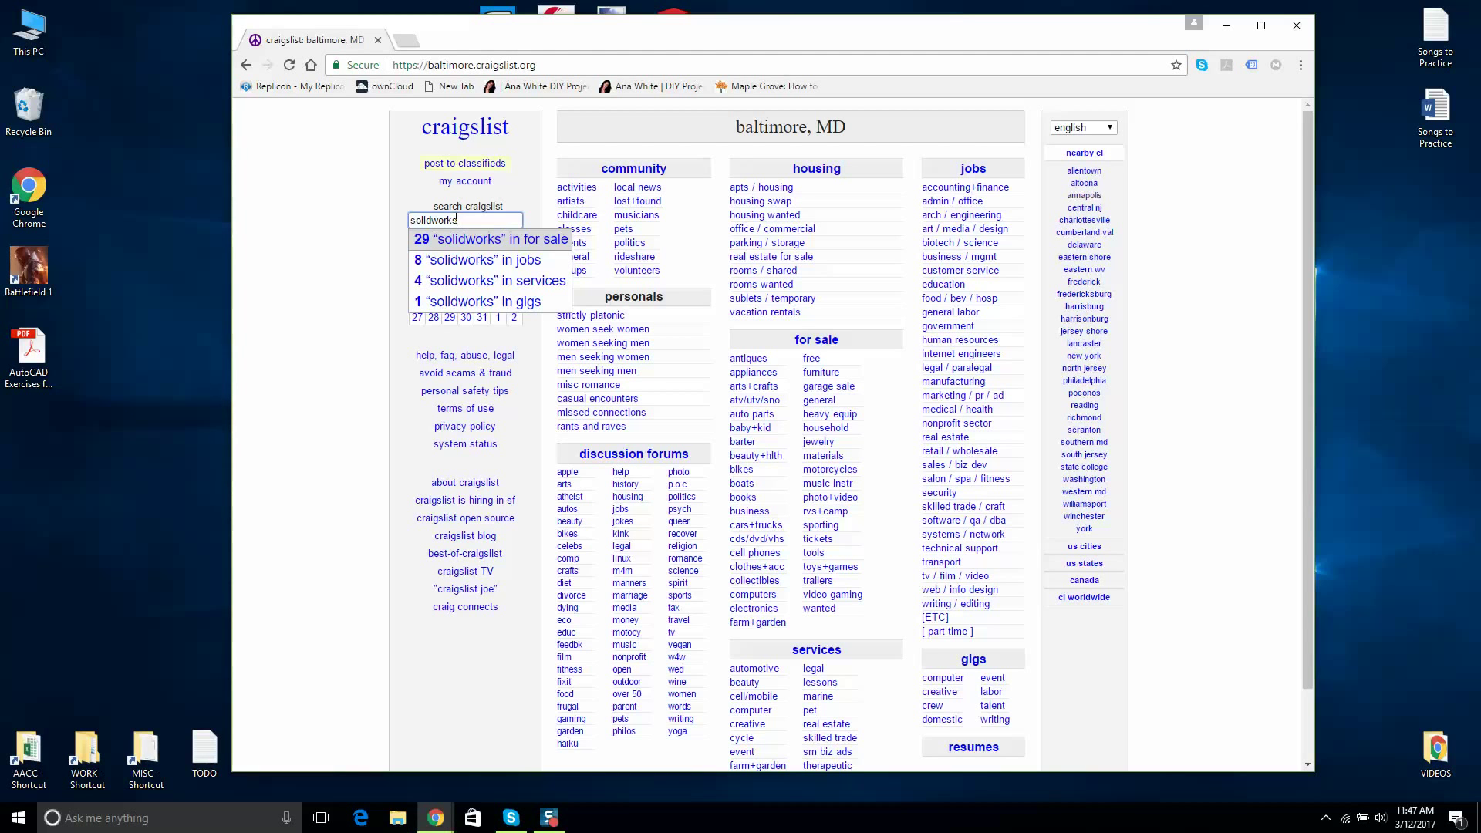
pyautogui.press('Return')
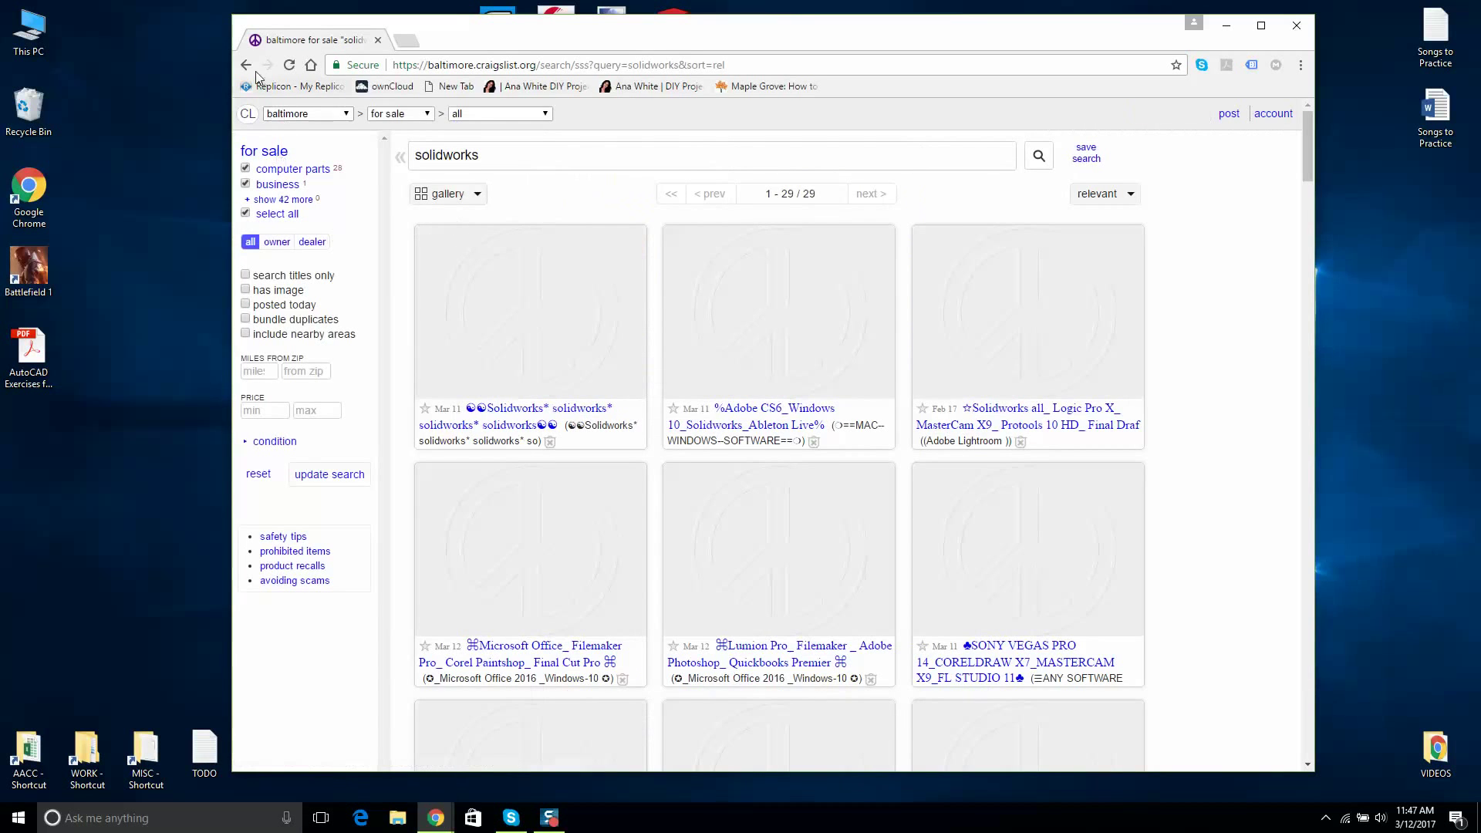
pyautogui.hotkey('alt', 'Left')
# - Search the Baltimore jobs section for "solidworks" and look over the listings
pyautogui.click(943, 168)
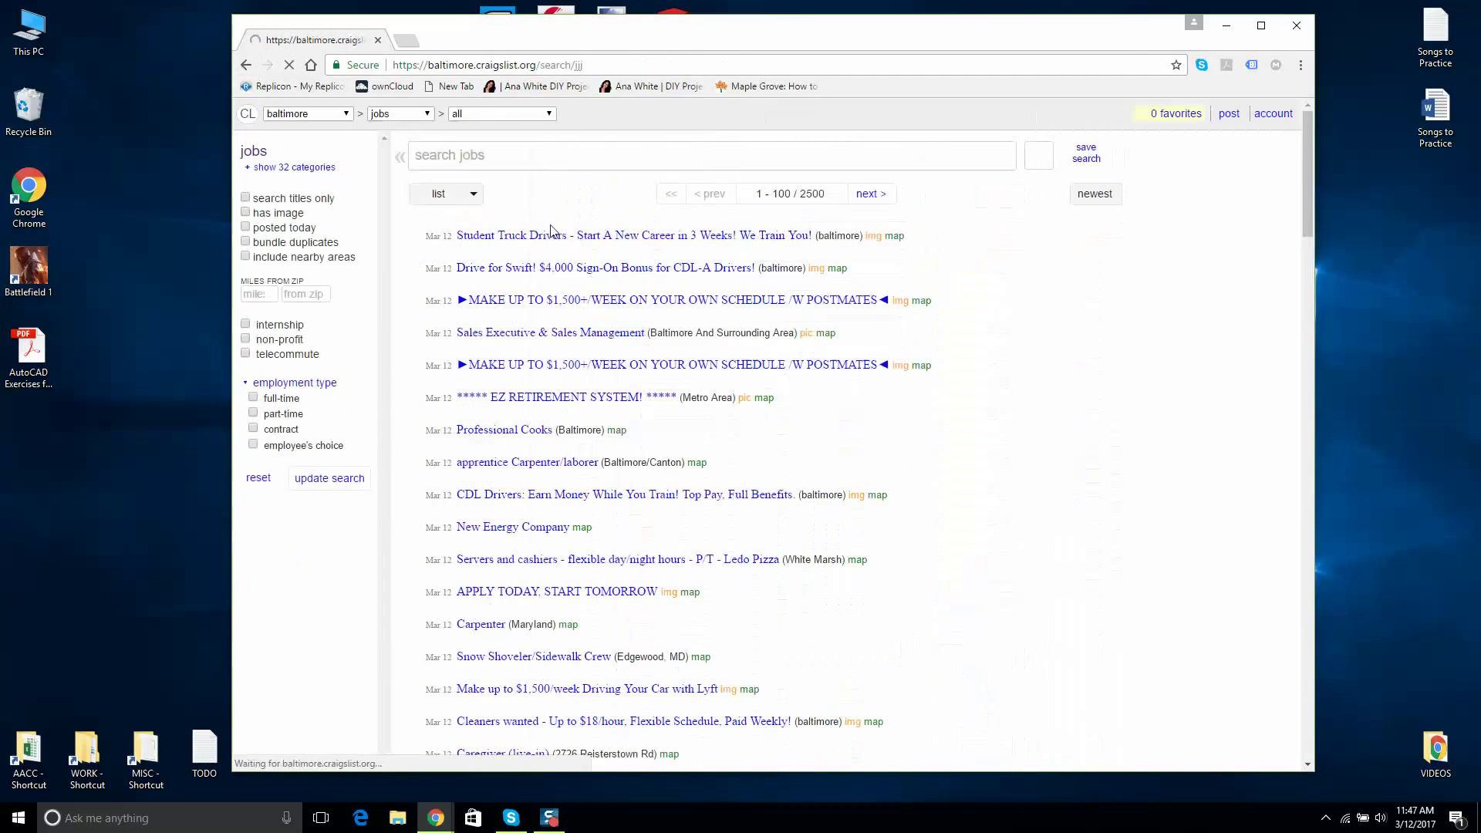
pyautogui.write('solidw0')
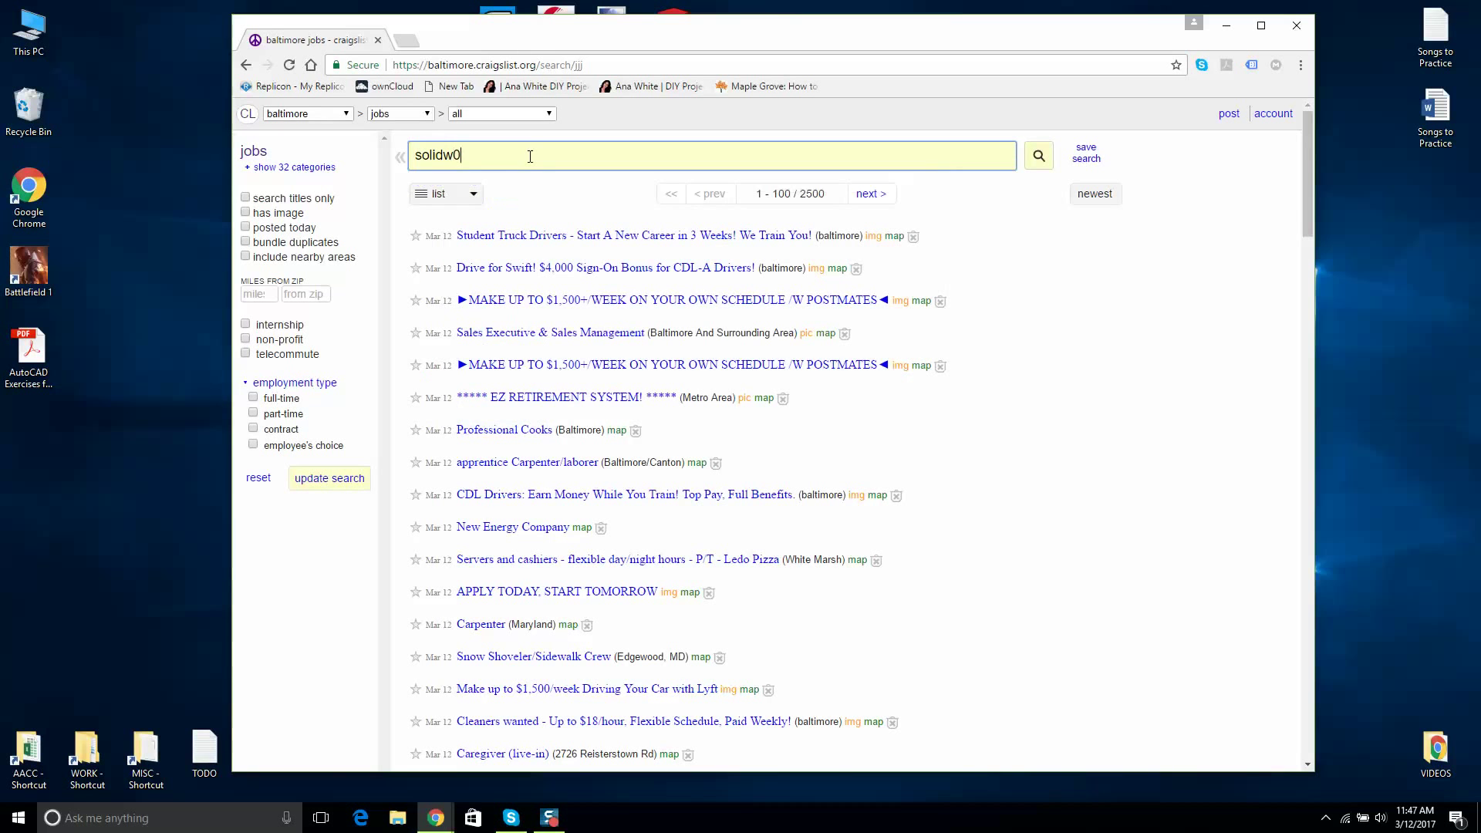
pyautogui.press('BackSpace')
pyautogui.write('orks')
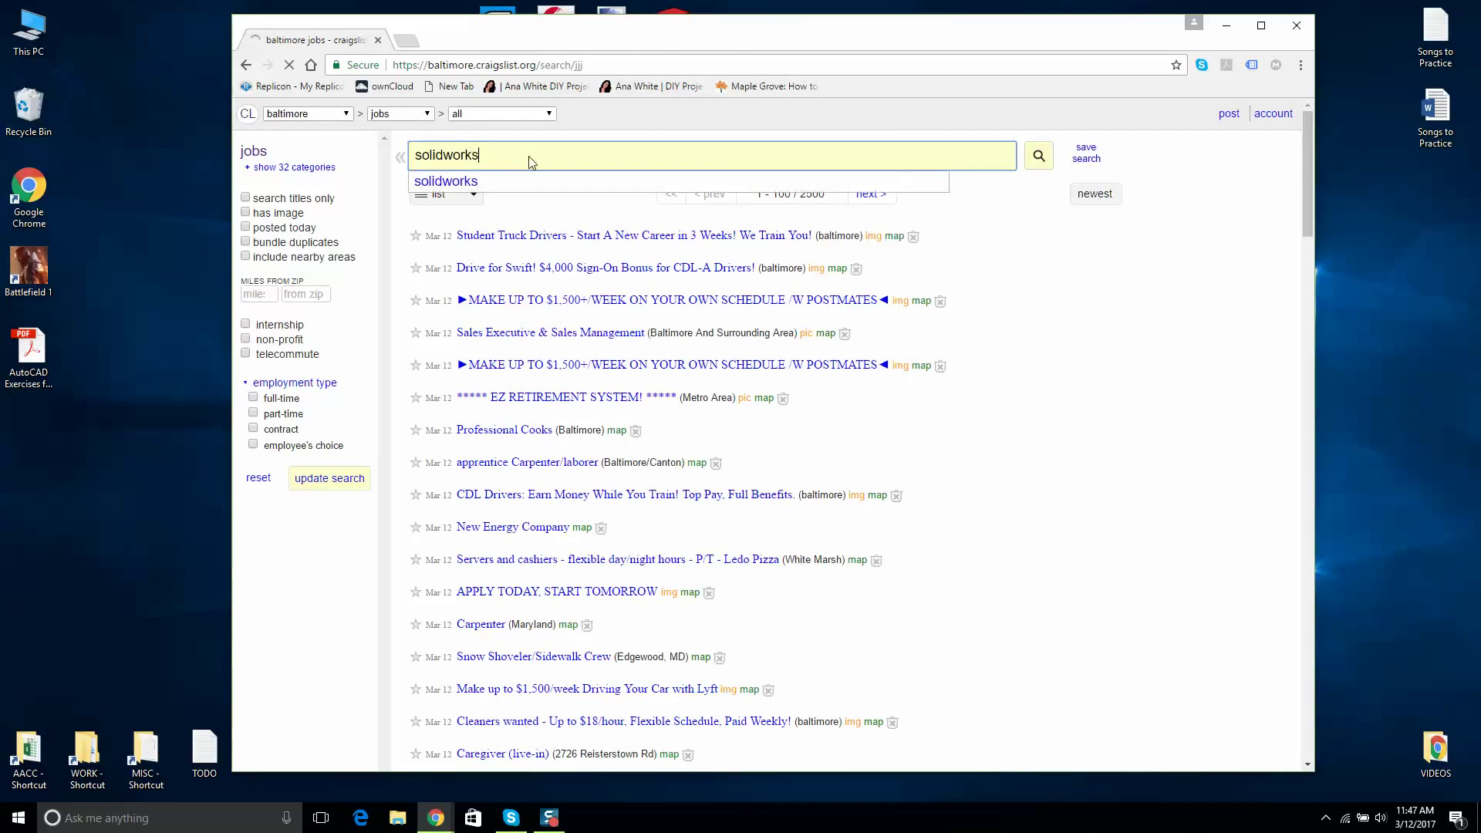
pyautogui.press('Return')
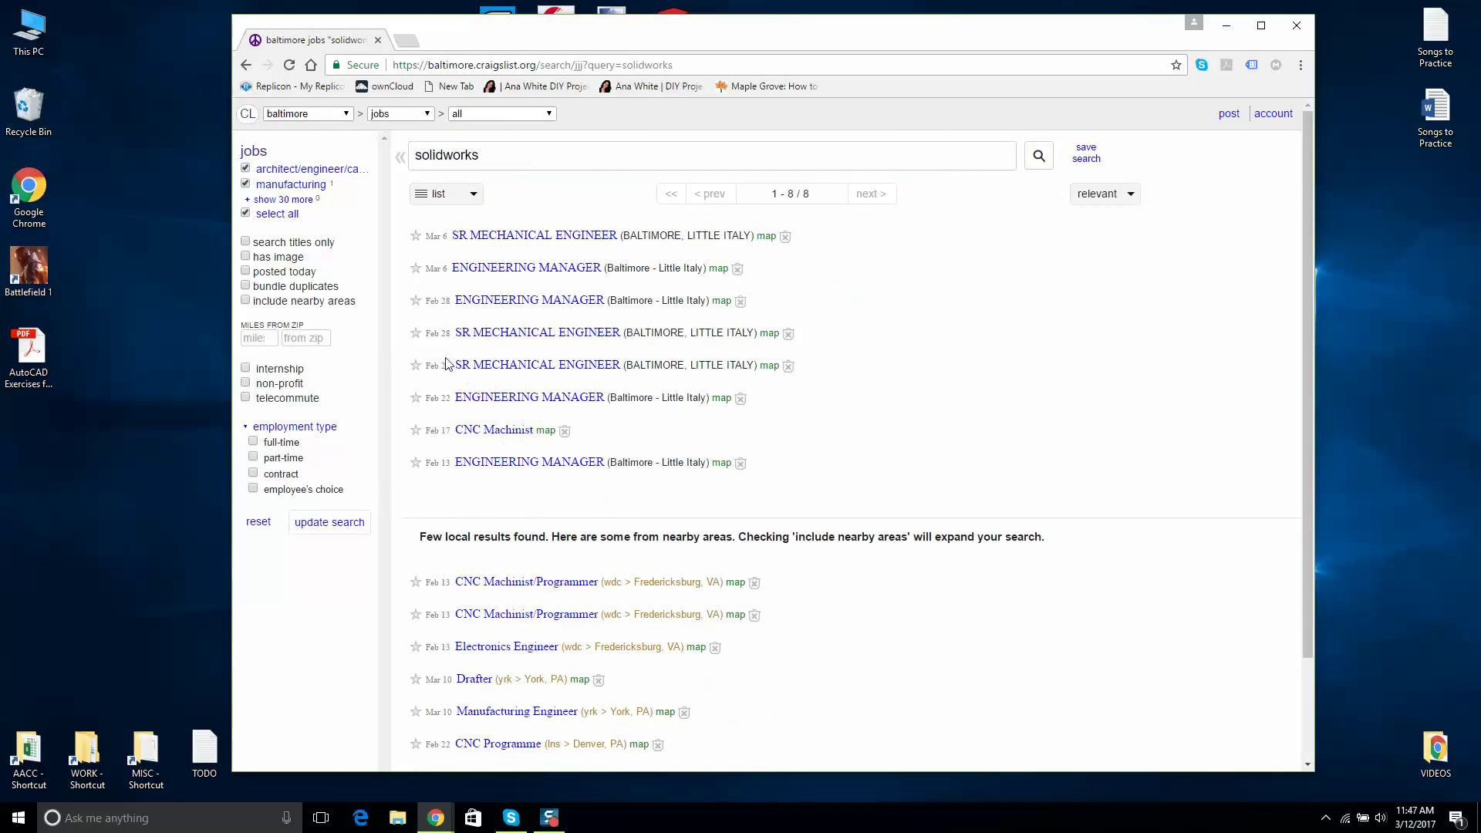
pyautogui.scroll(-3, 509, 400)
pyautogui.scroll(3, 513, 390)
# - Search the Baltimore jobs section for "autocad" instead
pyautogui.moveTo(497, 156); pyautogui.dragTo(286, 154)
pyautogui.write('autocad')
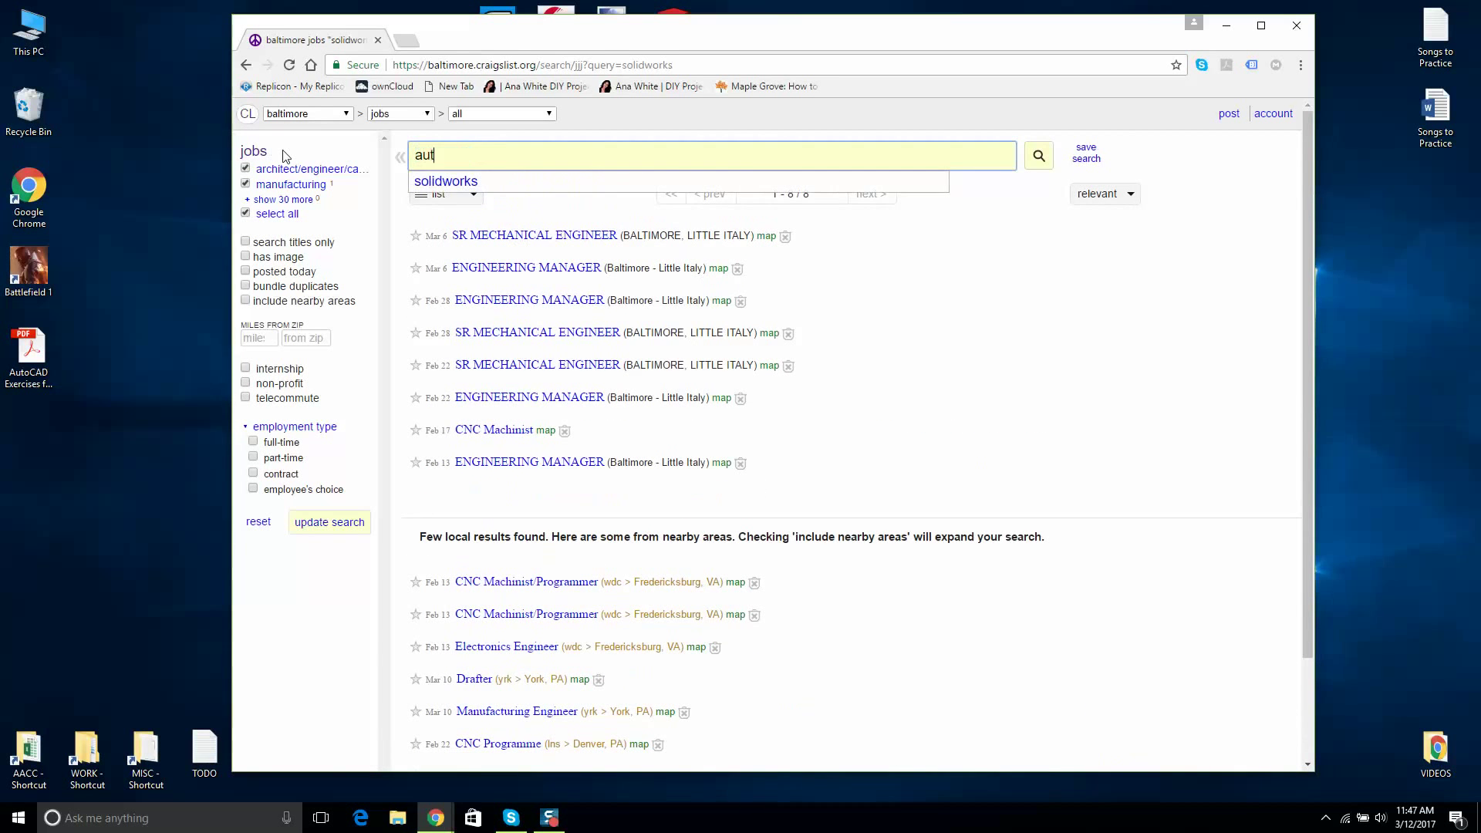
pyautogui.press('Return')
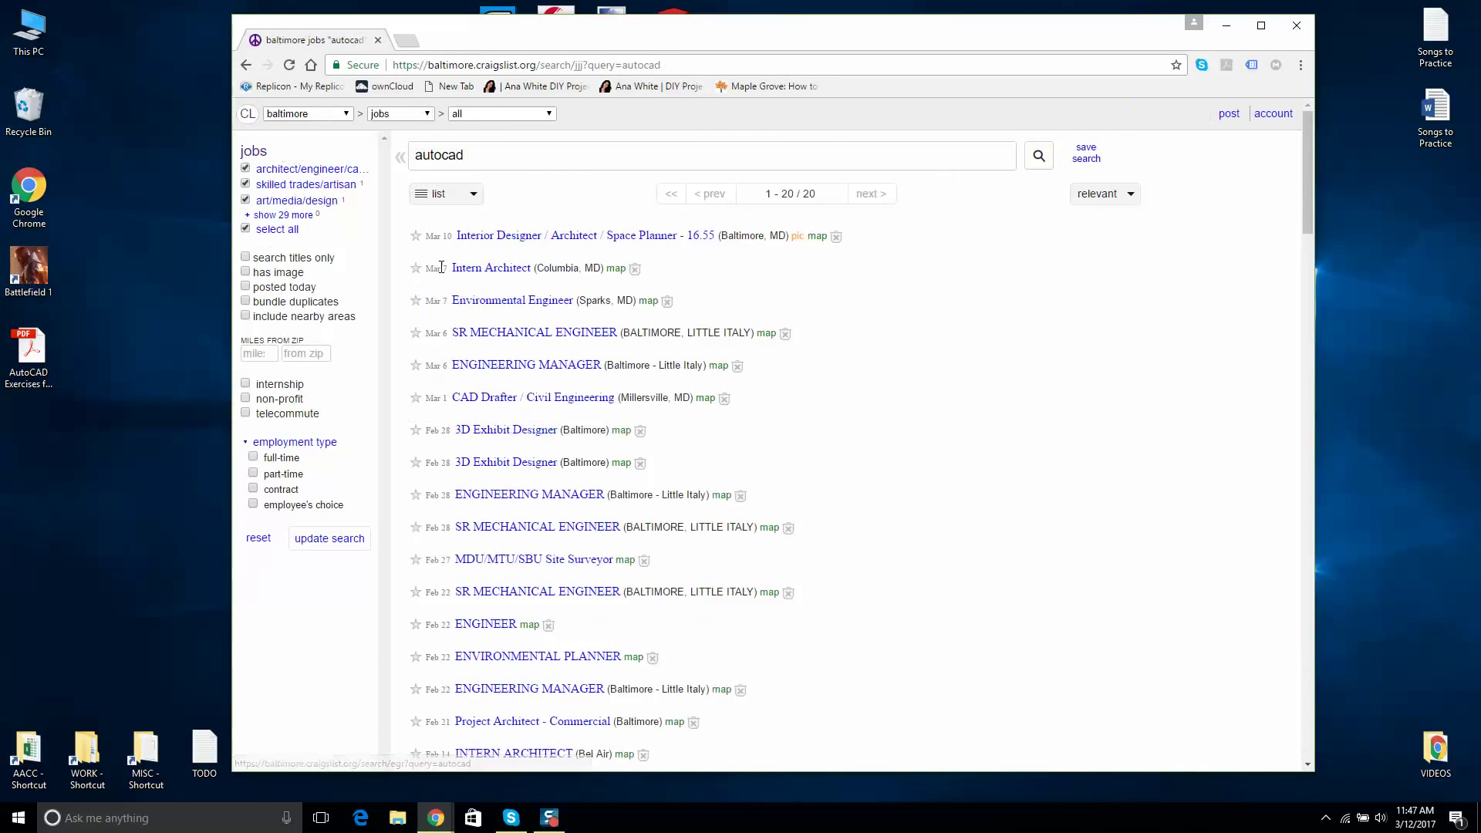
# - Examine the local and nearby-area job listings for autocad, and close the craigslist window
pyautogui.scroll(-8, 478, 270)
pyautogui.scroll(8, 478, 270)
pyautogui.scroll(-20, 479, 270)
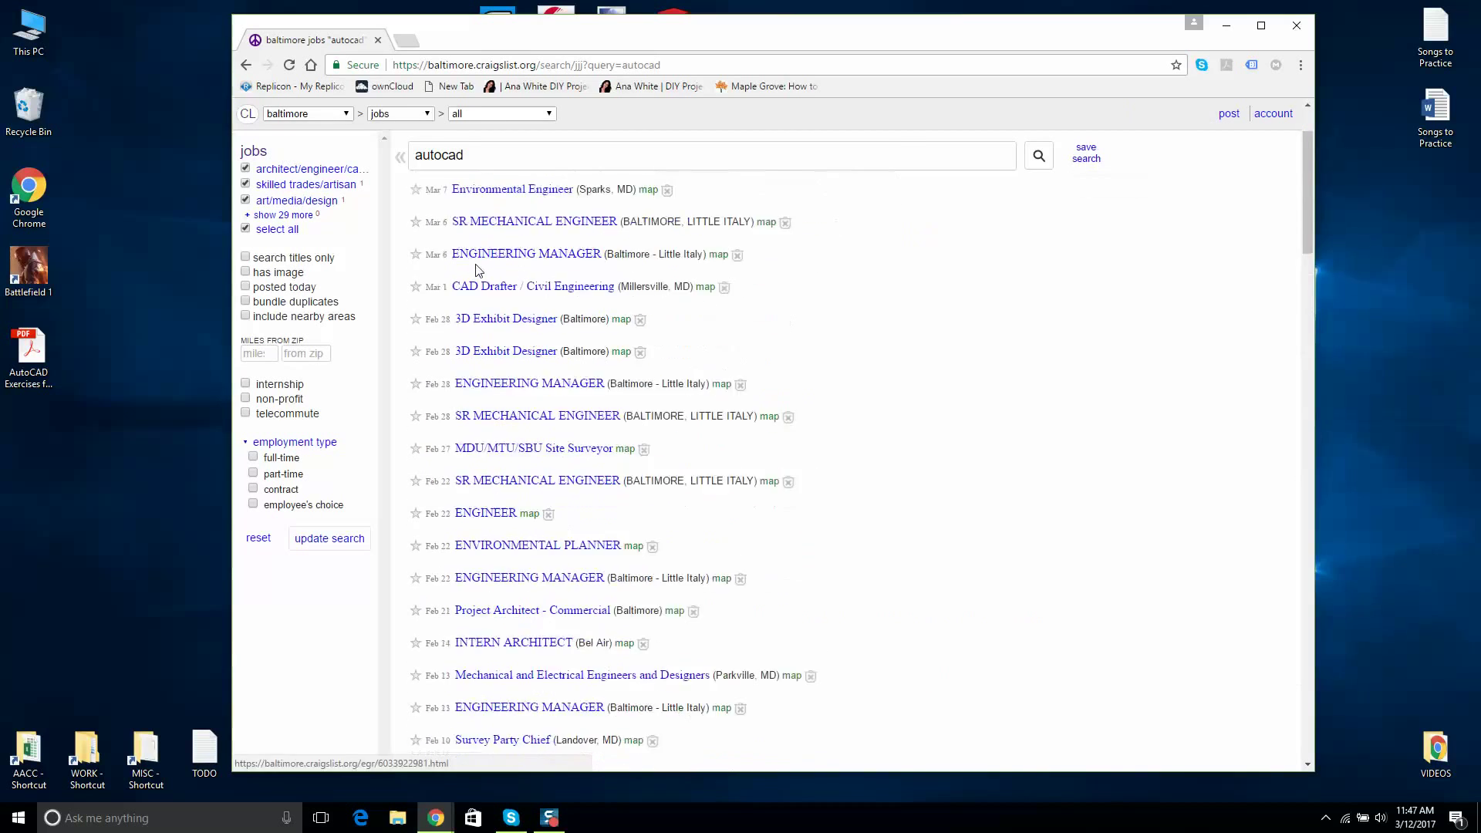
pyautogui.scroll(-12, 493, 276)
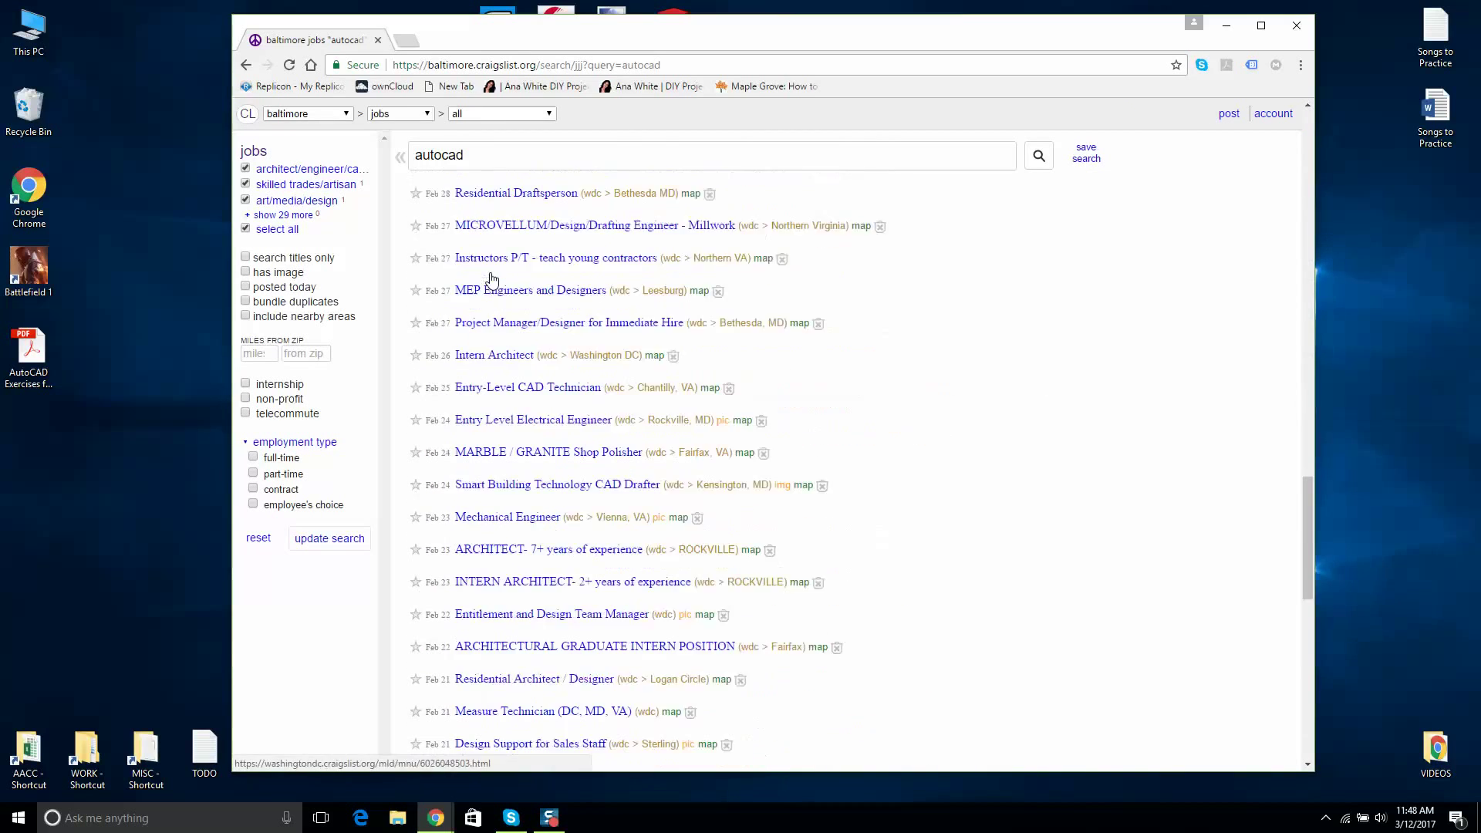
pyautogui.scroll(15, 492, 274)
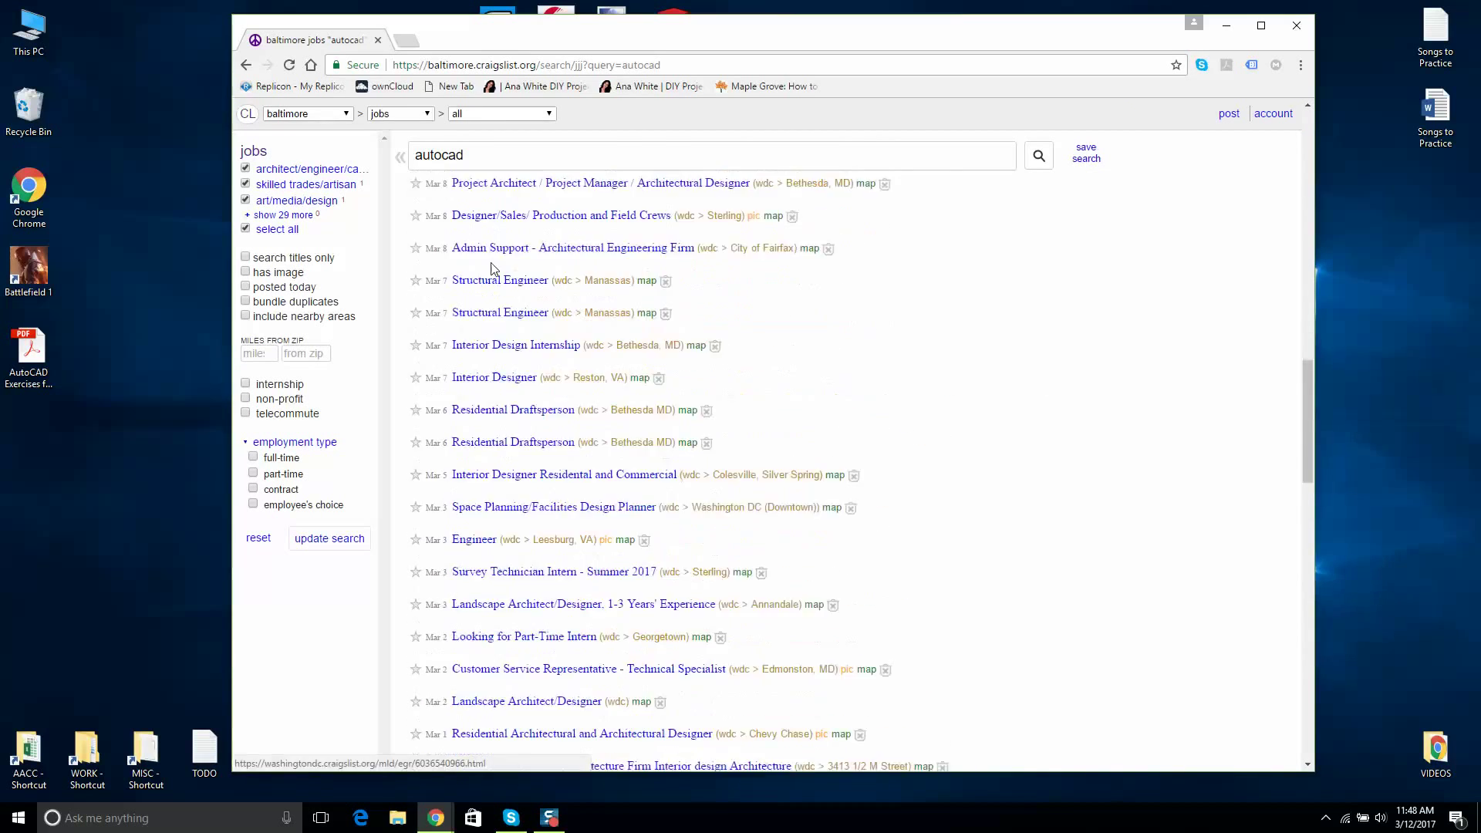
pyautogui.scroll(-15, 492, 274)
pyautogui.scroll(20, 494, 265)
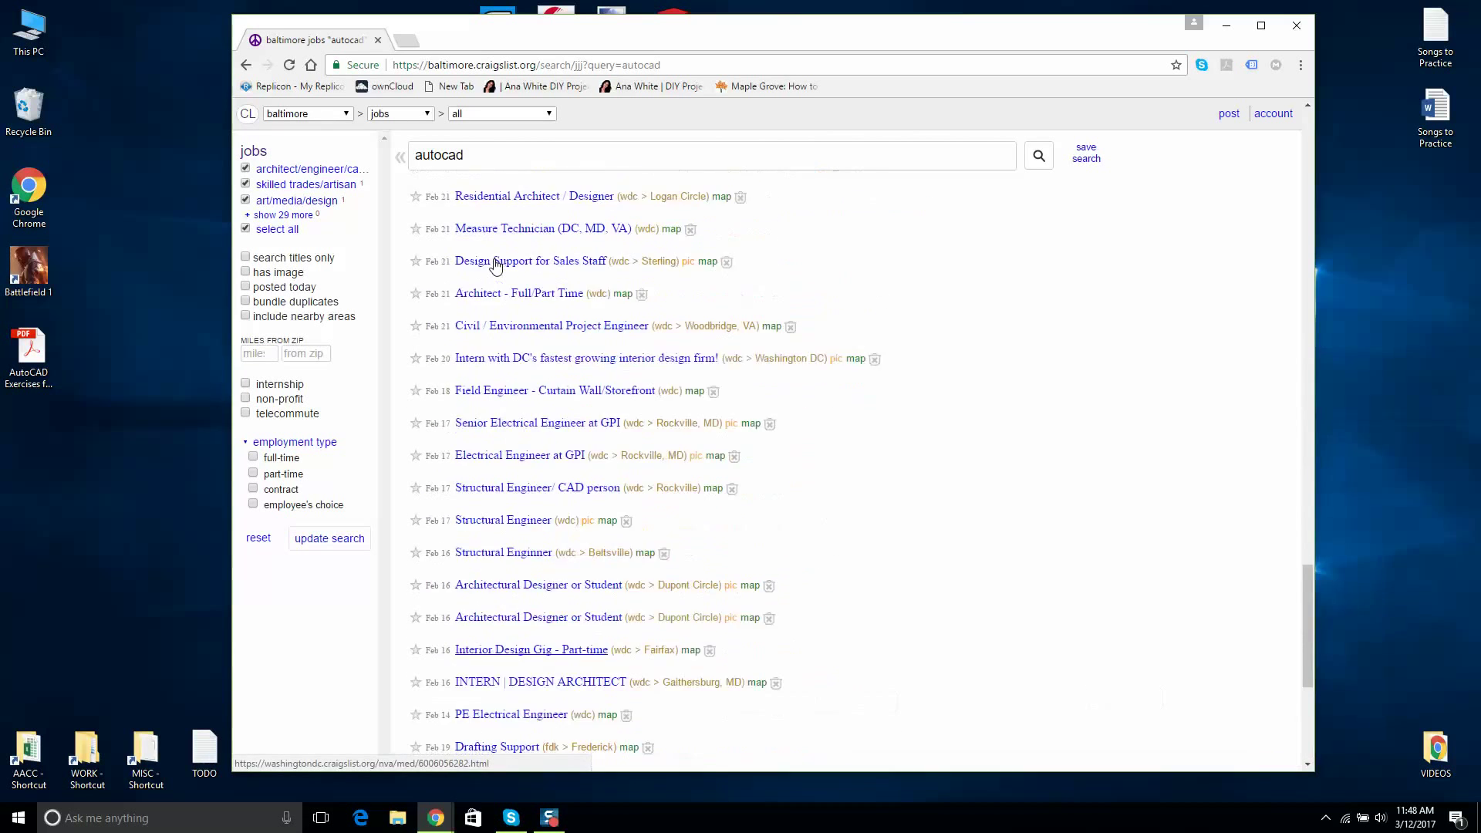
pyautogui.scroll(3, 459, 276)
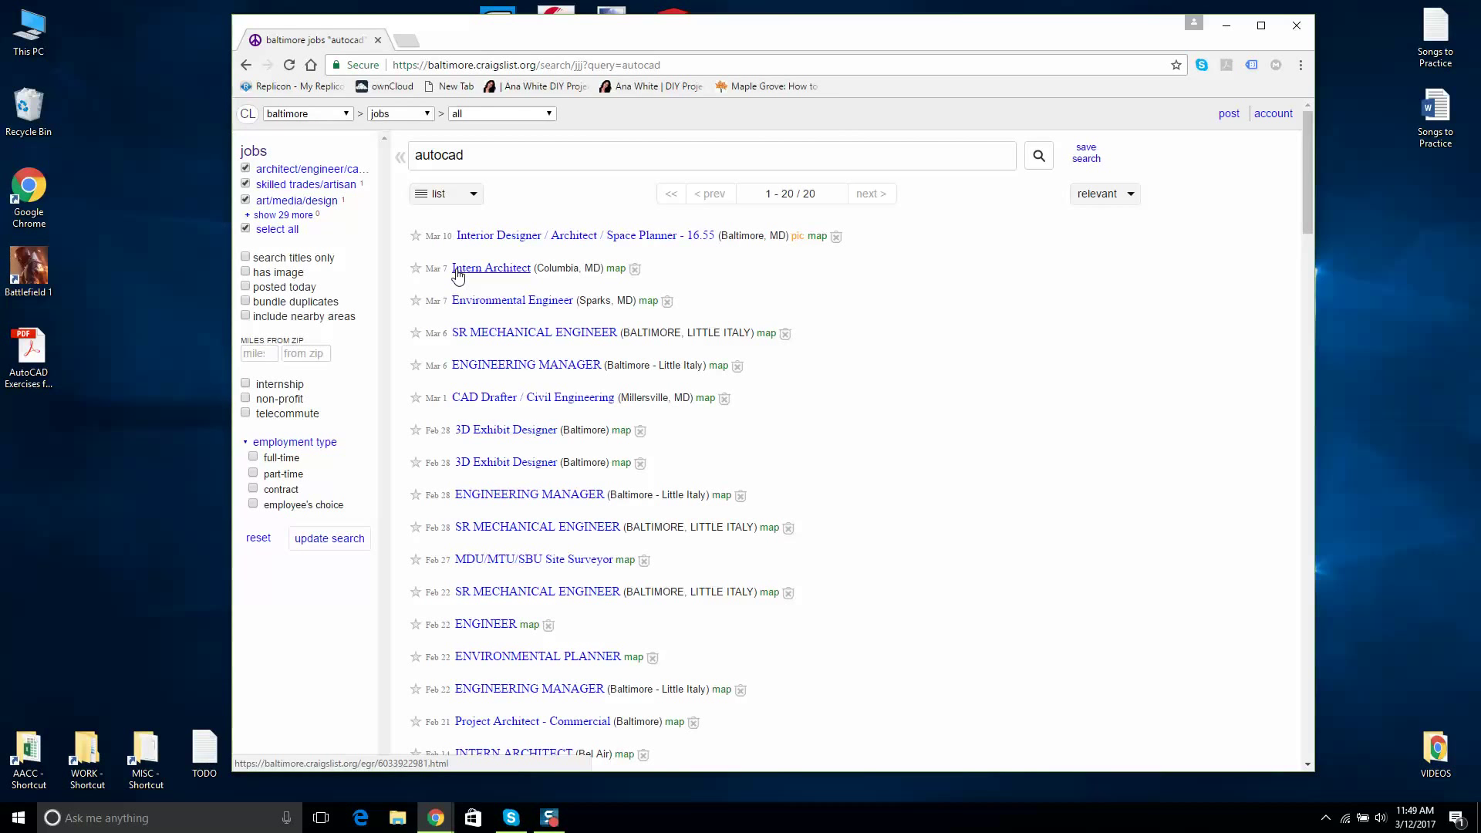
pyautogui.click(1293, 27)
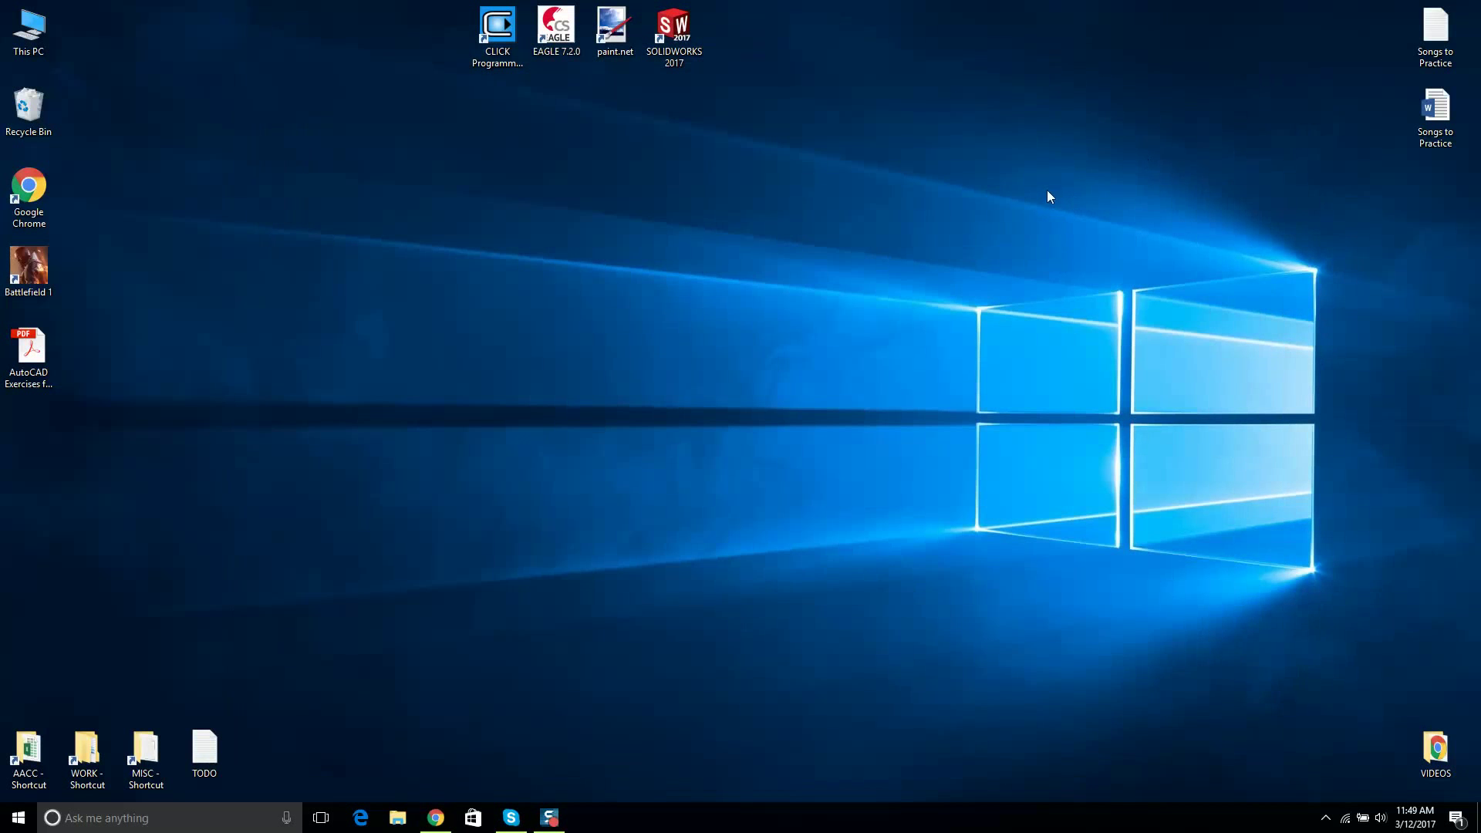
# - Switch to the remaining Chrome window, search Google for "autodesk educationion" and open the Autodesk Student Community result
pyautogui.click(436, 818)
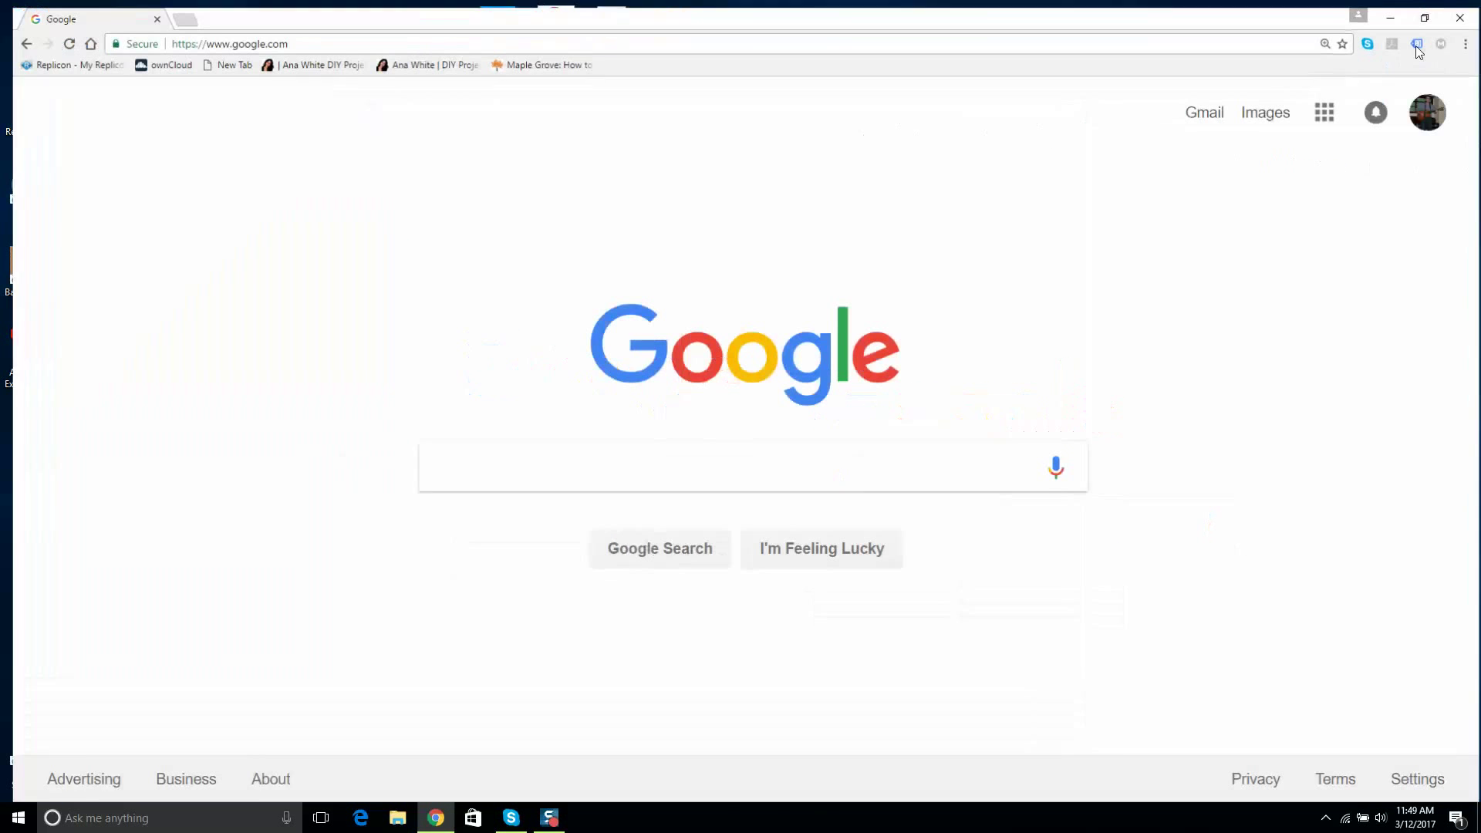
pyautogui.click(1421, 54)
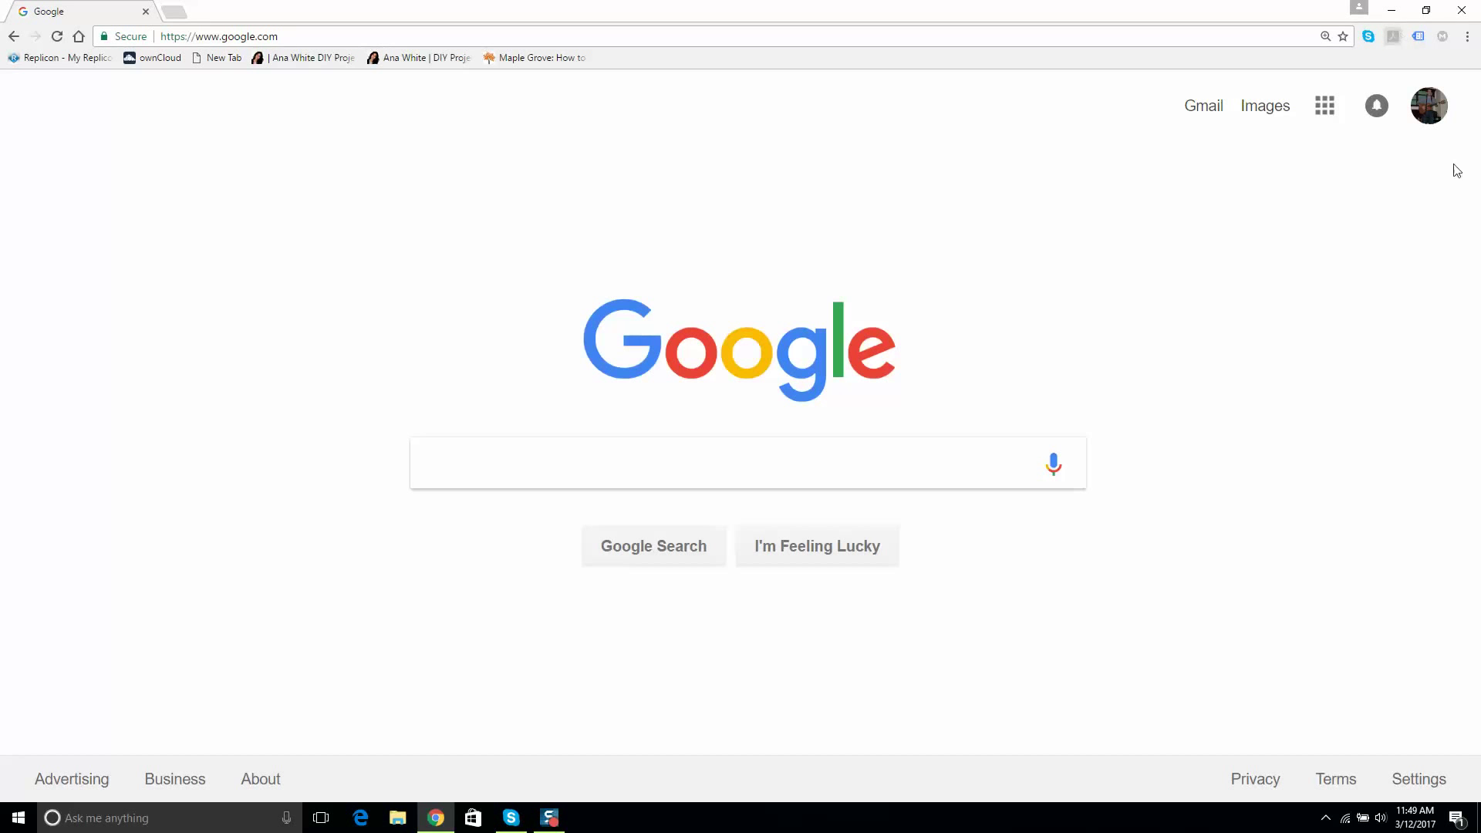
pyautogui.click(799, 444)
pyautogui.write('autodesk ')
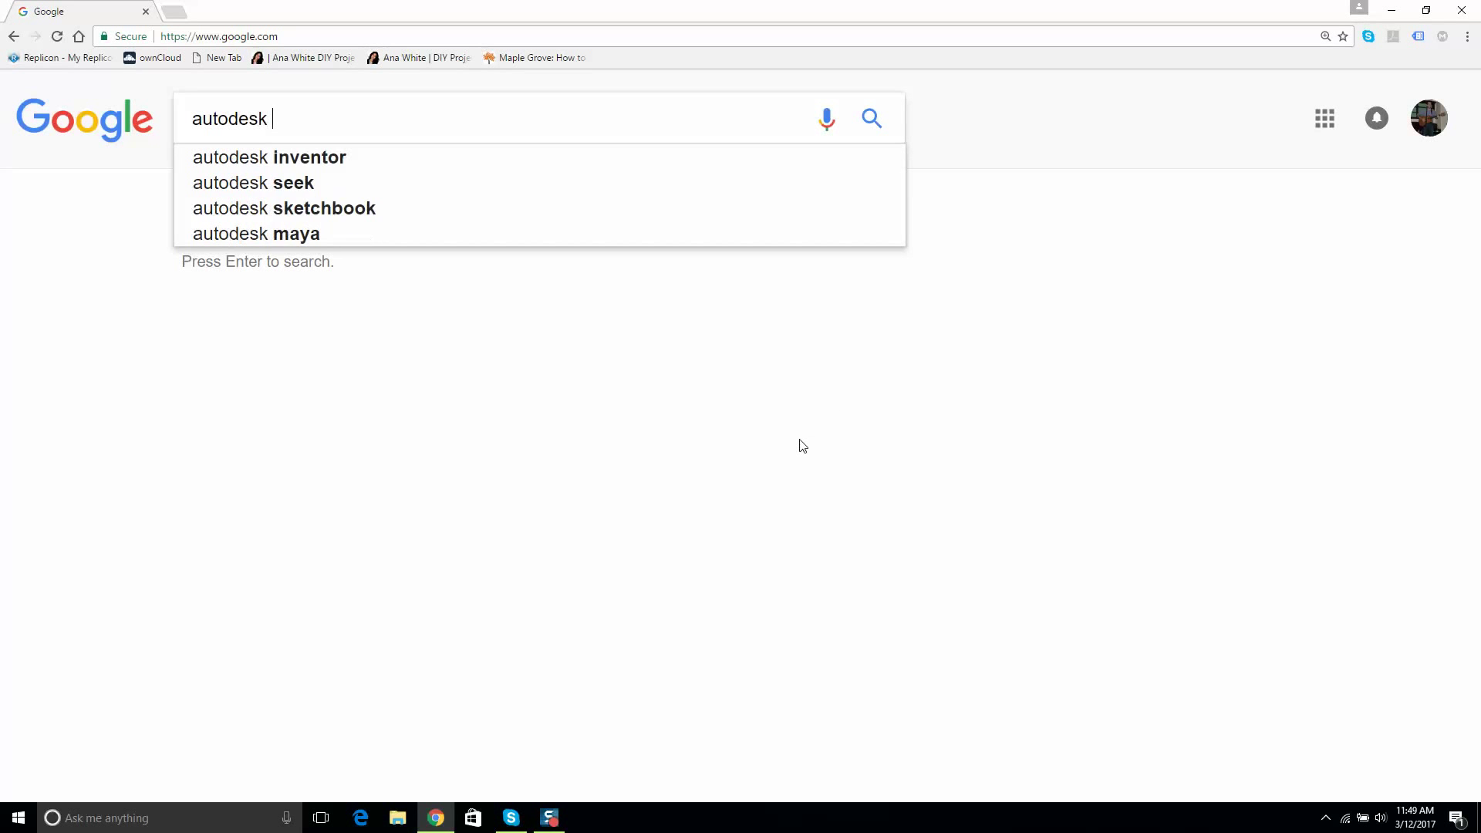
pyautogui.write('educationion')
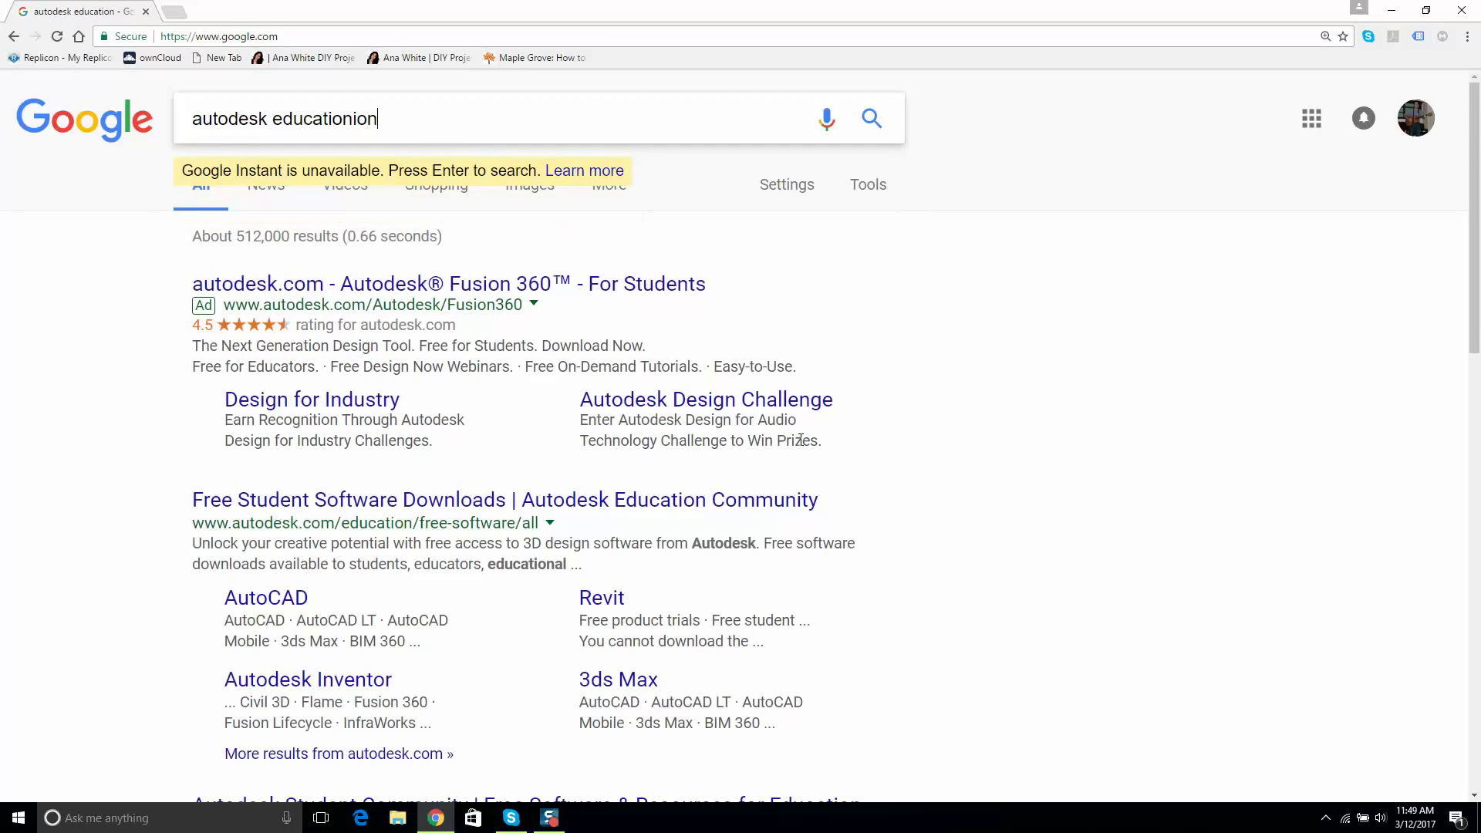
pyautogui.press('Return')
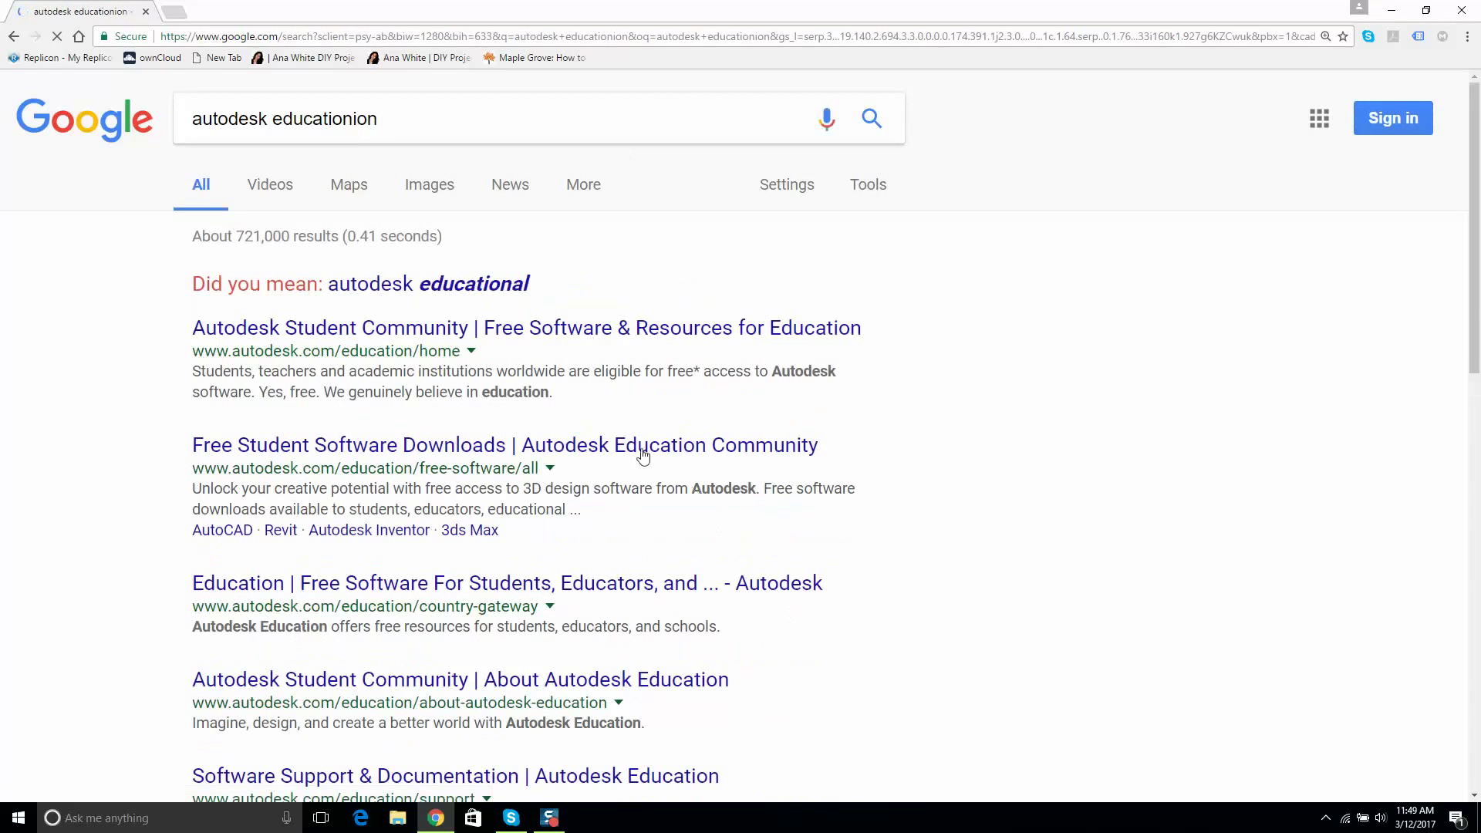
pyautogui.click(557, 332)
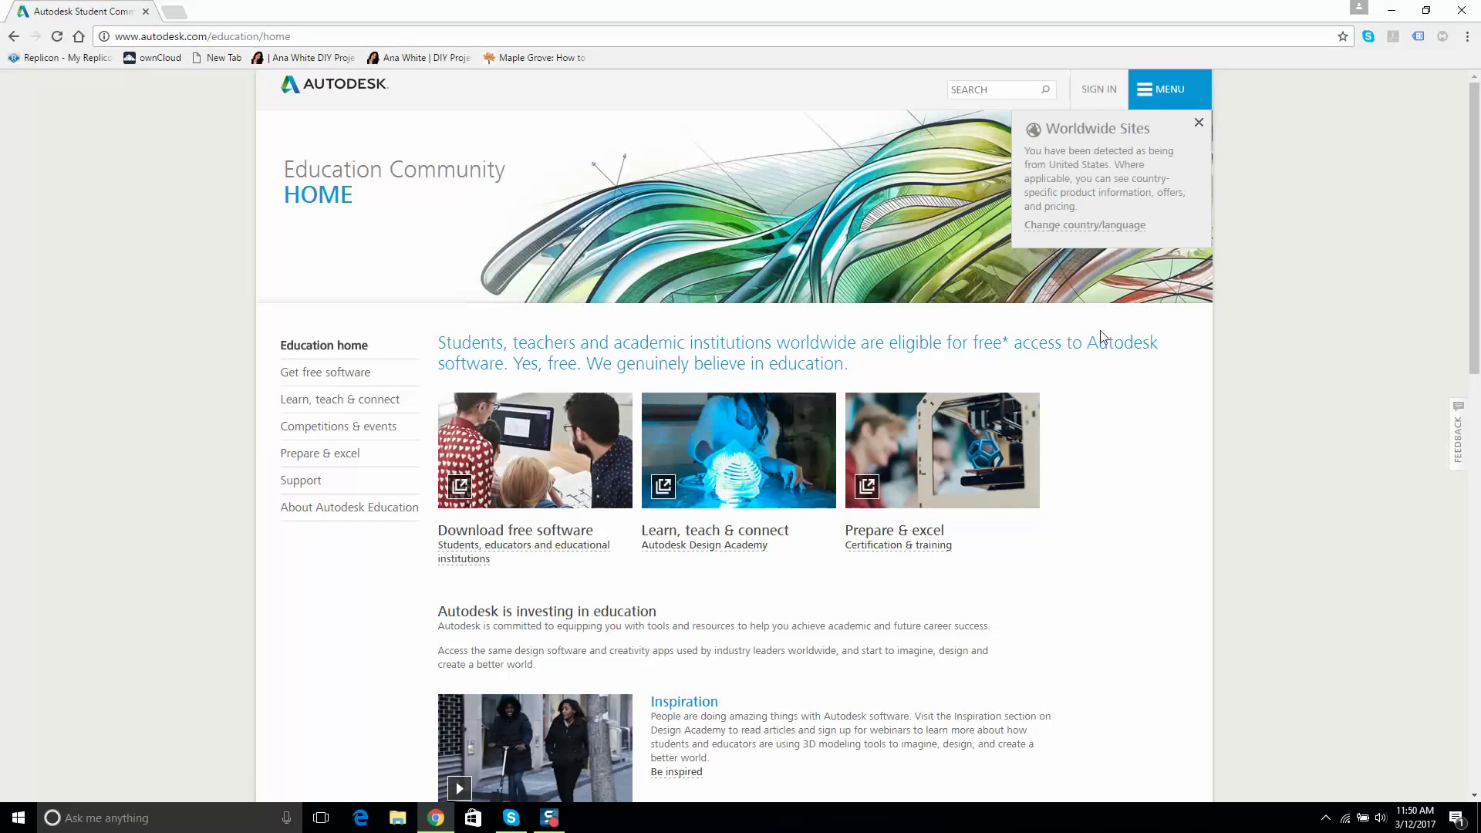
# - Dismiss the Worldwide Sites notice and open the free software download page for students, educators and educational institutions
pyautogui.click(1199, 122)
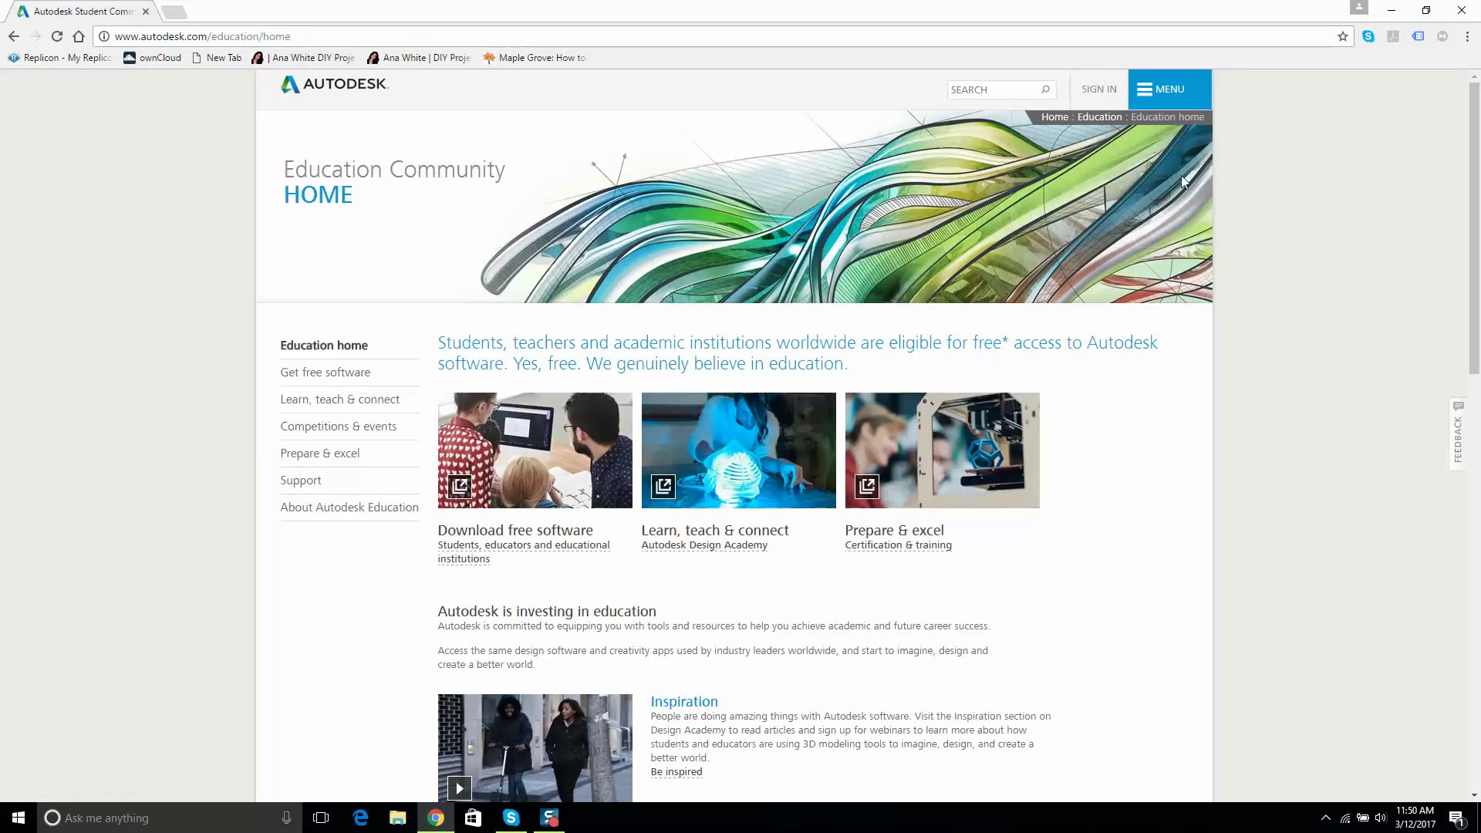
pyautogui.scroll(-5, 1060, 386)
pyautogui.scroll(5, 1068, 415)
pyautogui.click(494, 554)
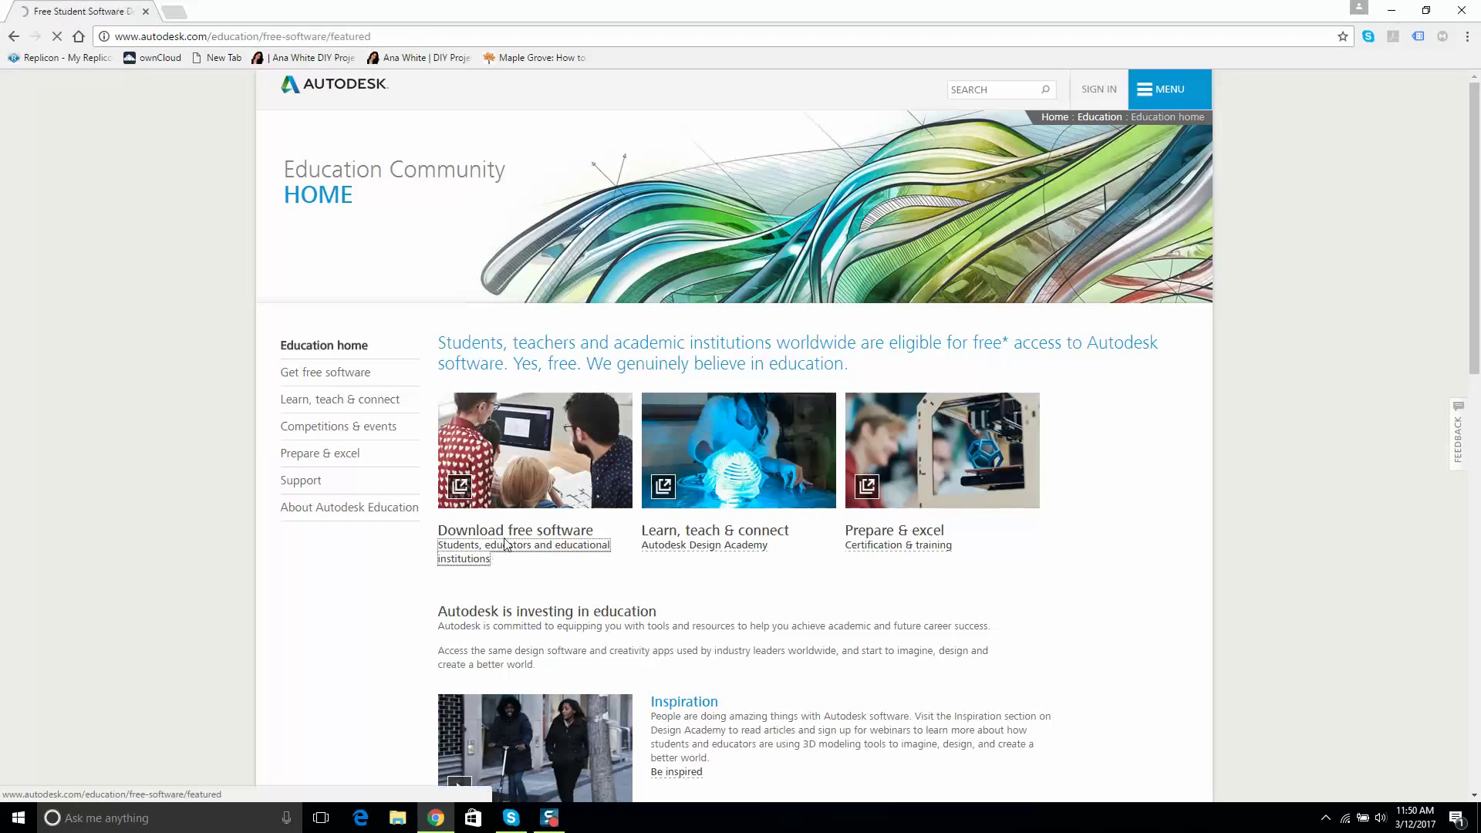
# - Open the AutoCAD download page from the featured products and sign in with the existing Autodesk account
pyautogui.scroll(-2, 502, 452)
pyautogui.scroll(-1, 503, 452)
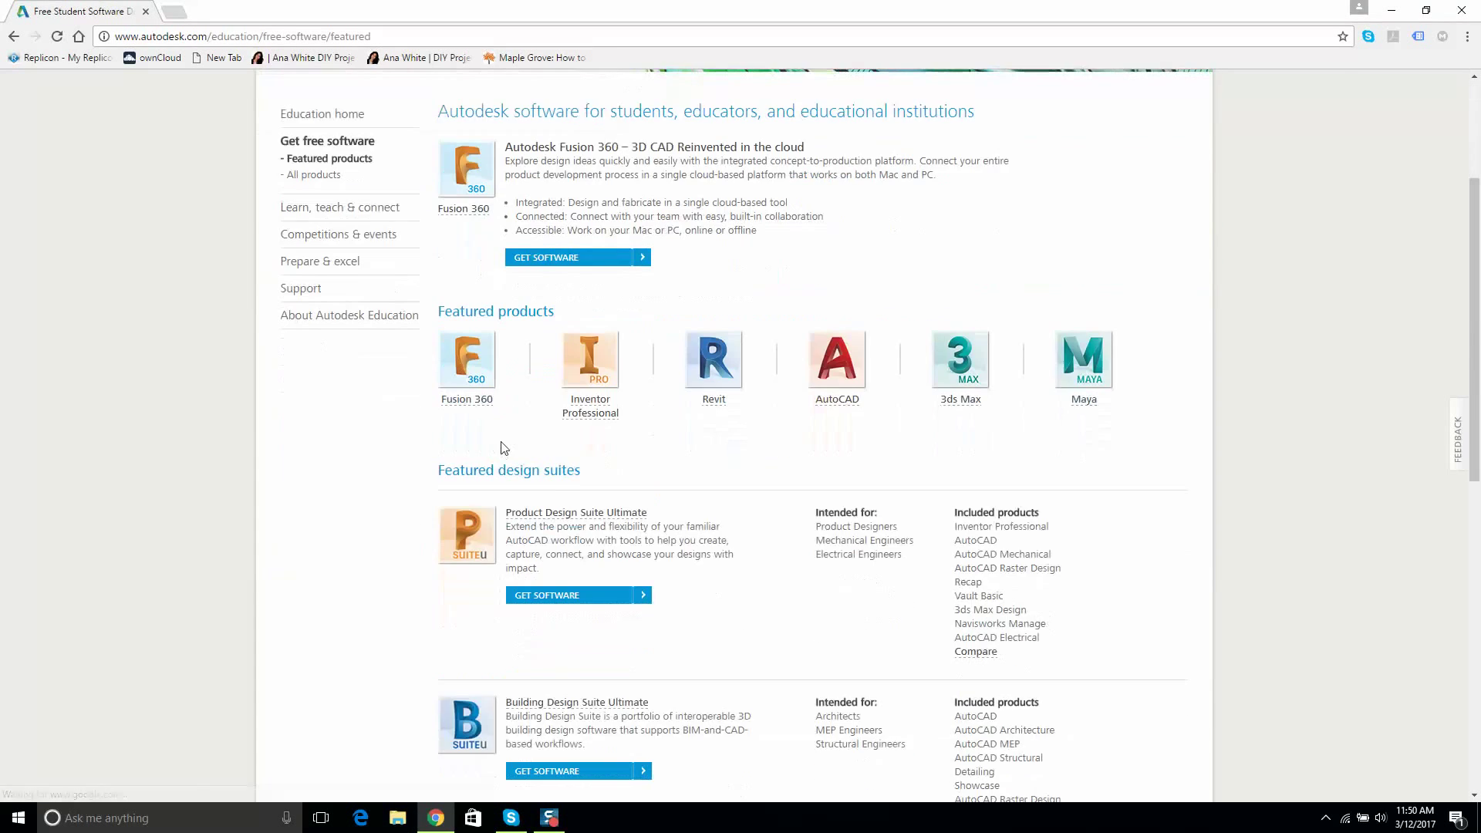
pyautogui.click(839, 374)
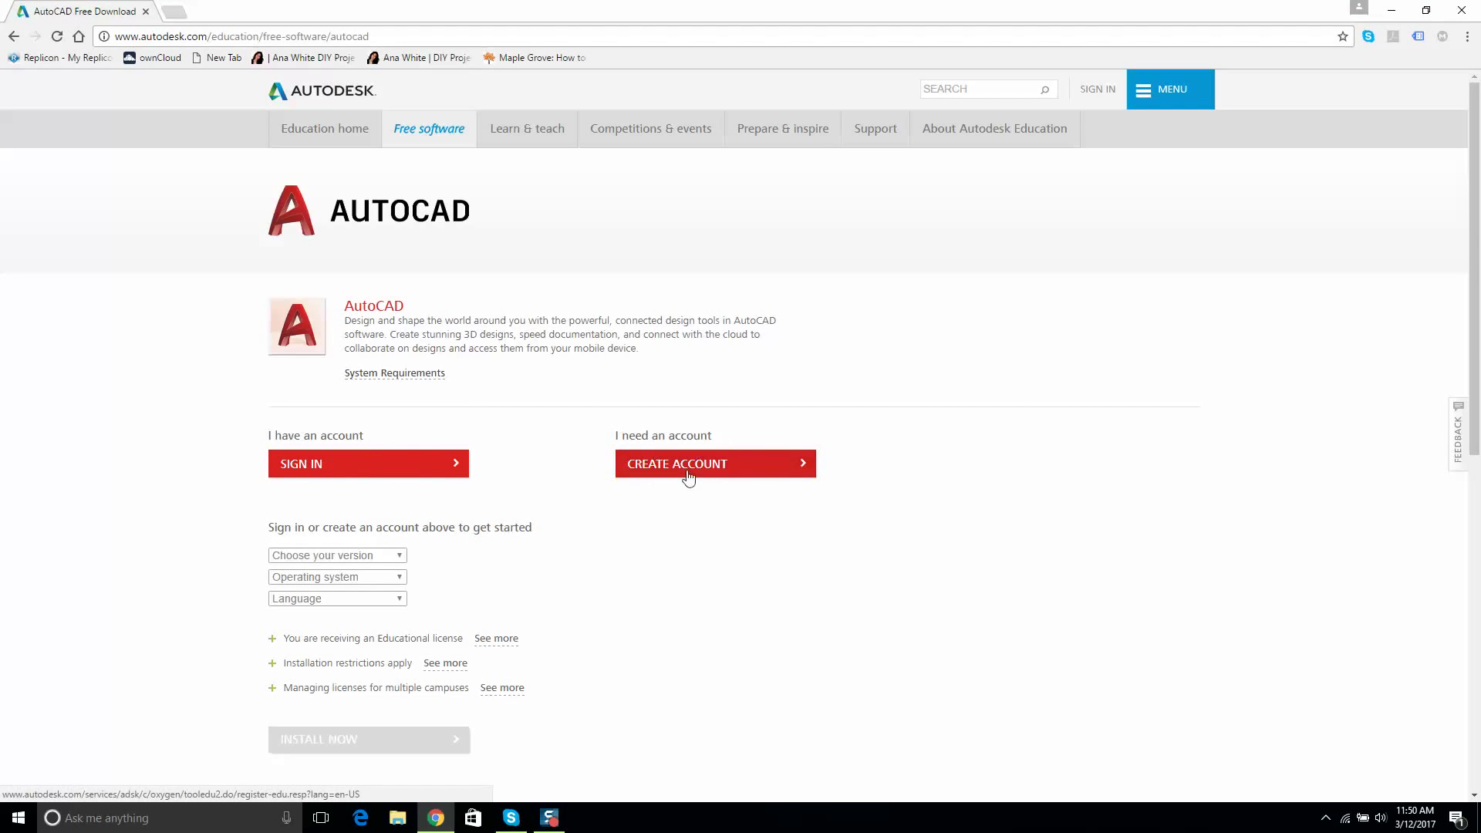
pyautogui.click(343, 464)
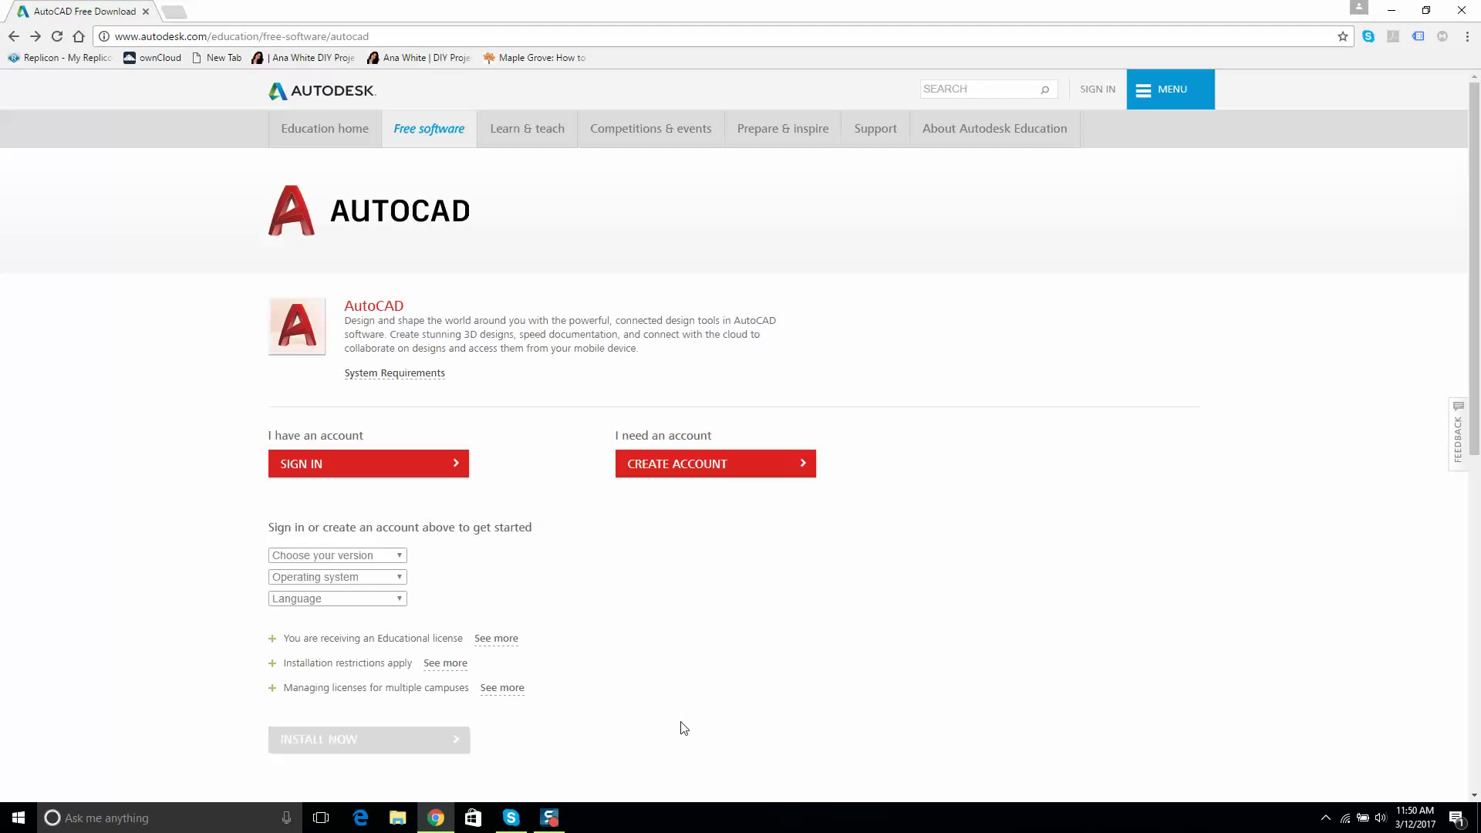
pyautogui.click(404, 463)
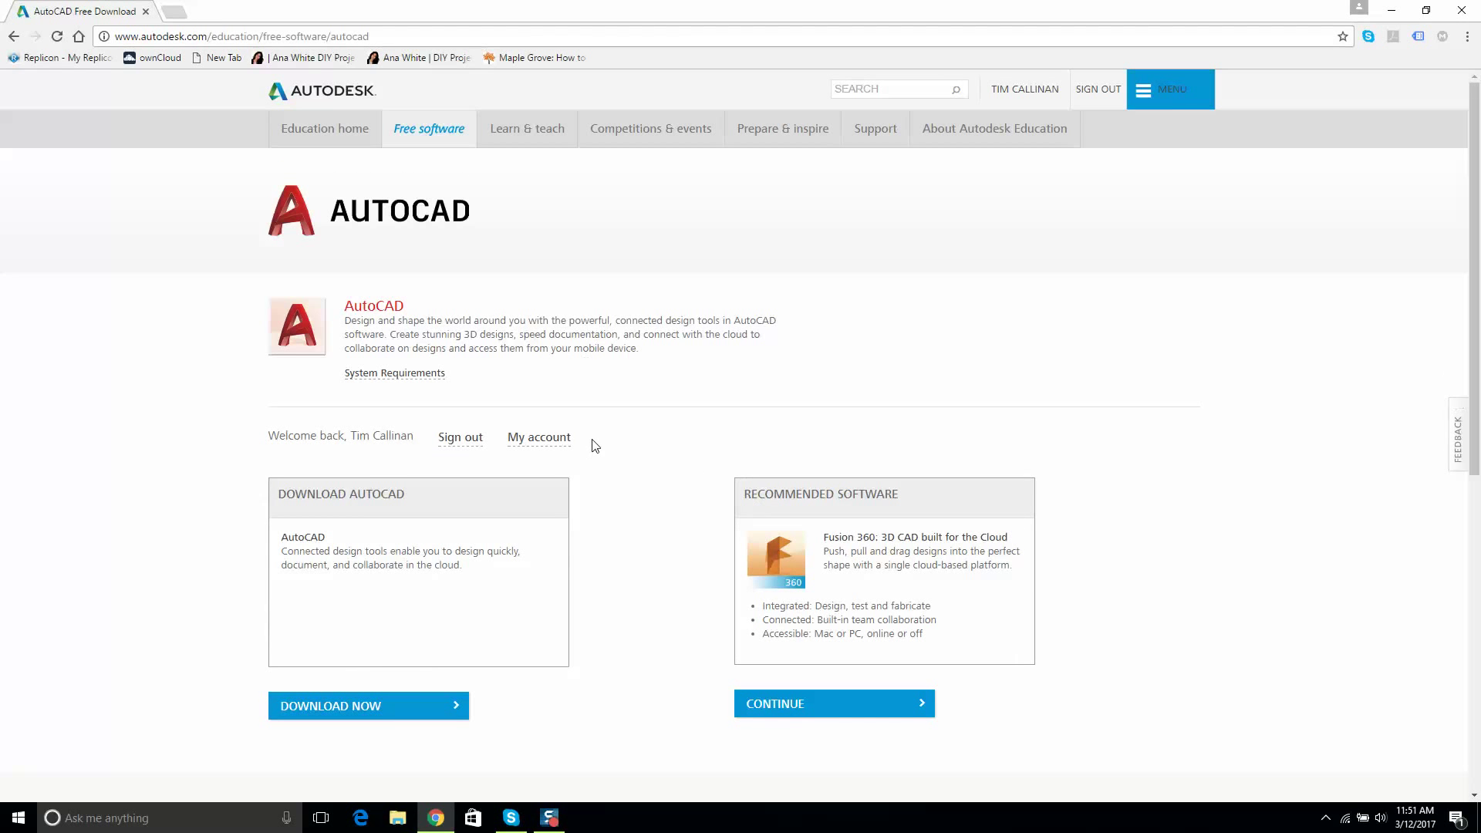
# - Start the AutoCAD download and choose AutoCAD 2017, Windows 64-bit and English as the language
pyautogui.scroll(-1, 540, 444)
pyautogui.scroll(-1, 430, 433)
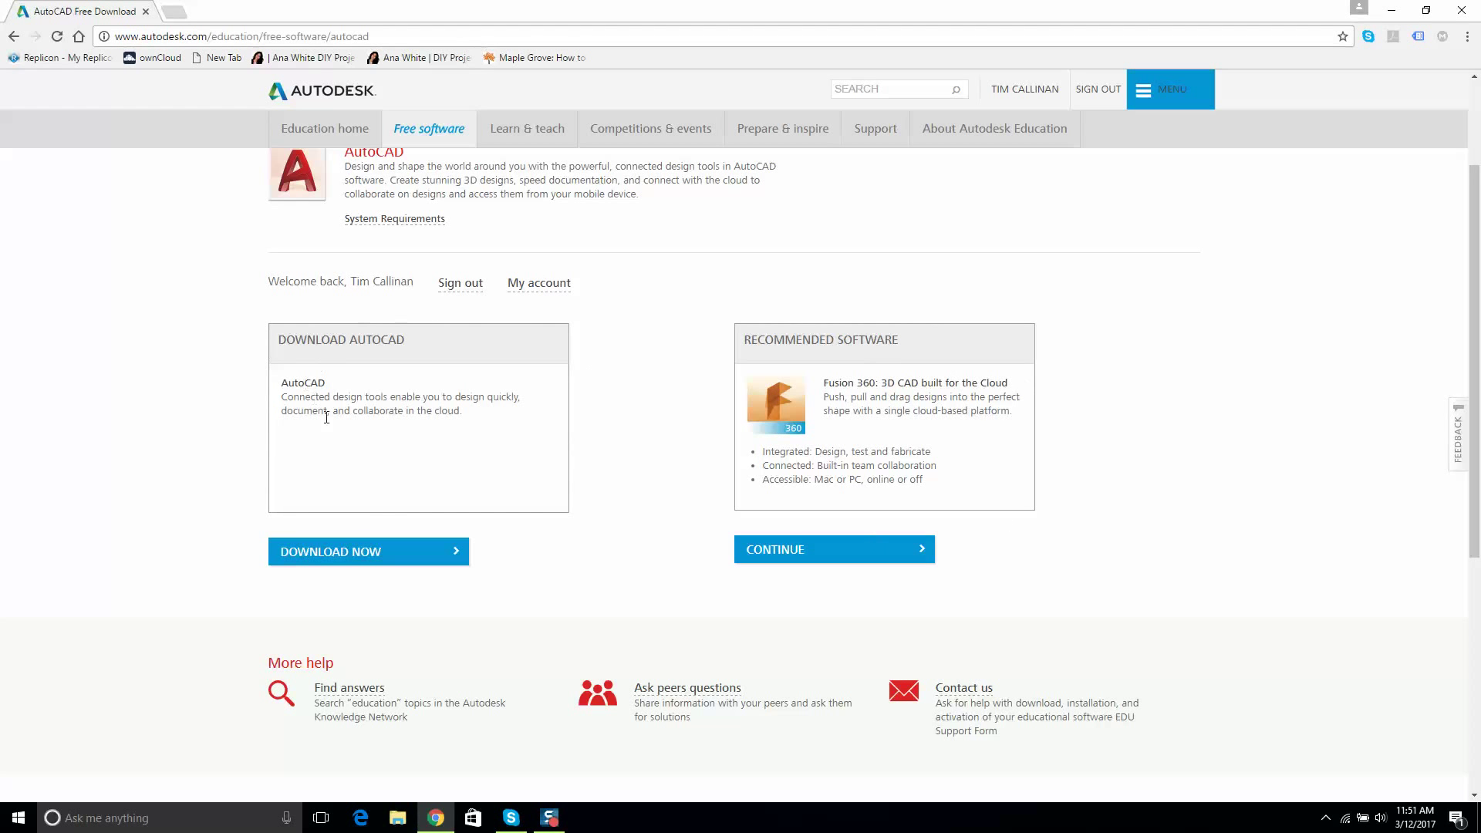
pyautogui.click(355, 554)
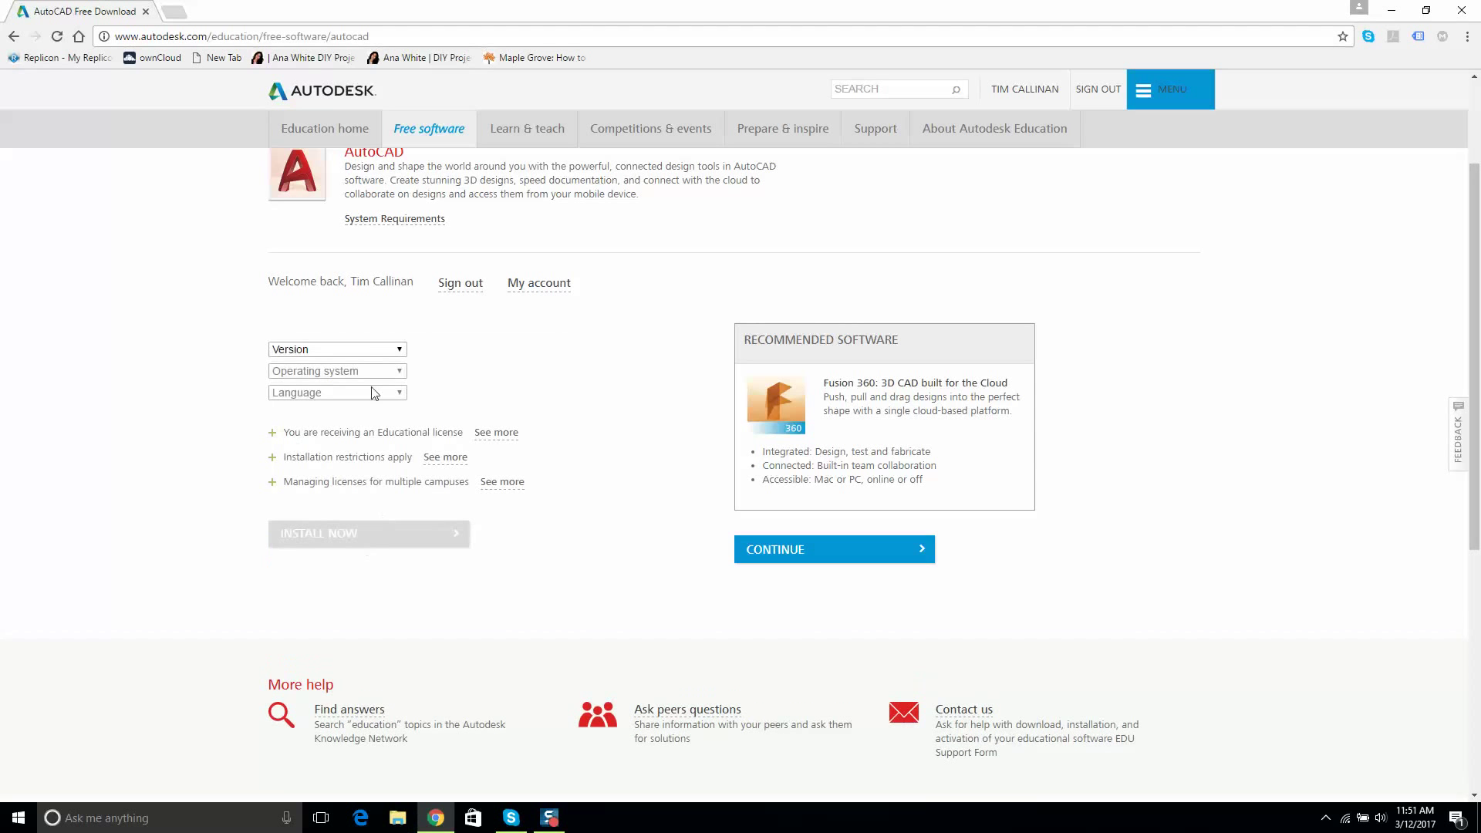
pyautogui.click(377, 349)
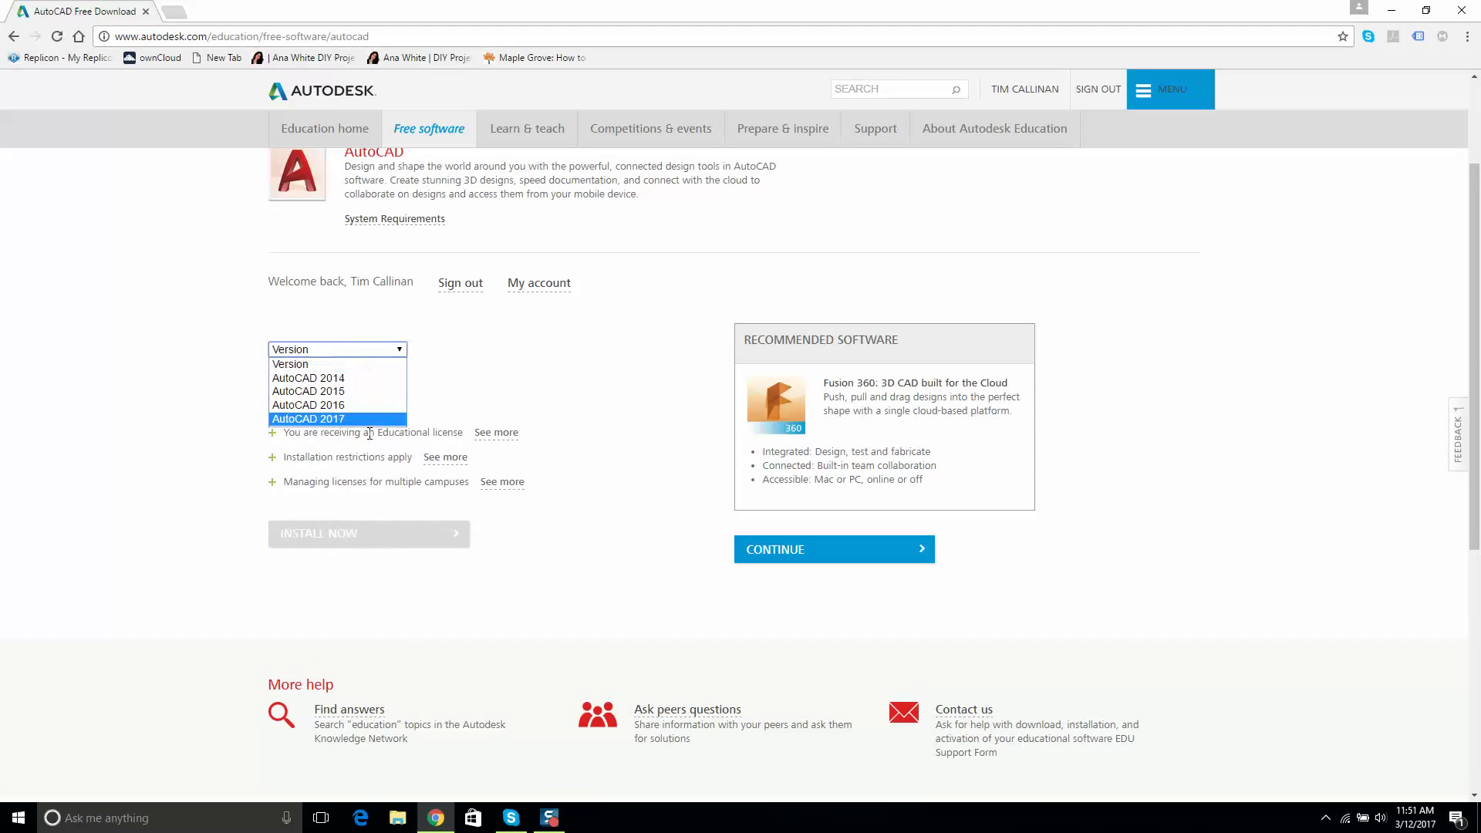
pyautogui.click(319, 419)
pyautogui.click(348, 371)
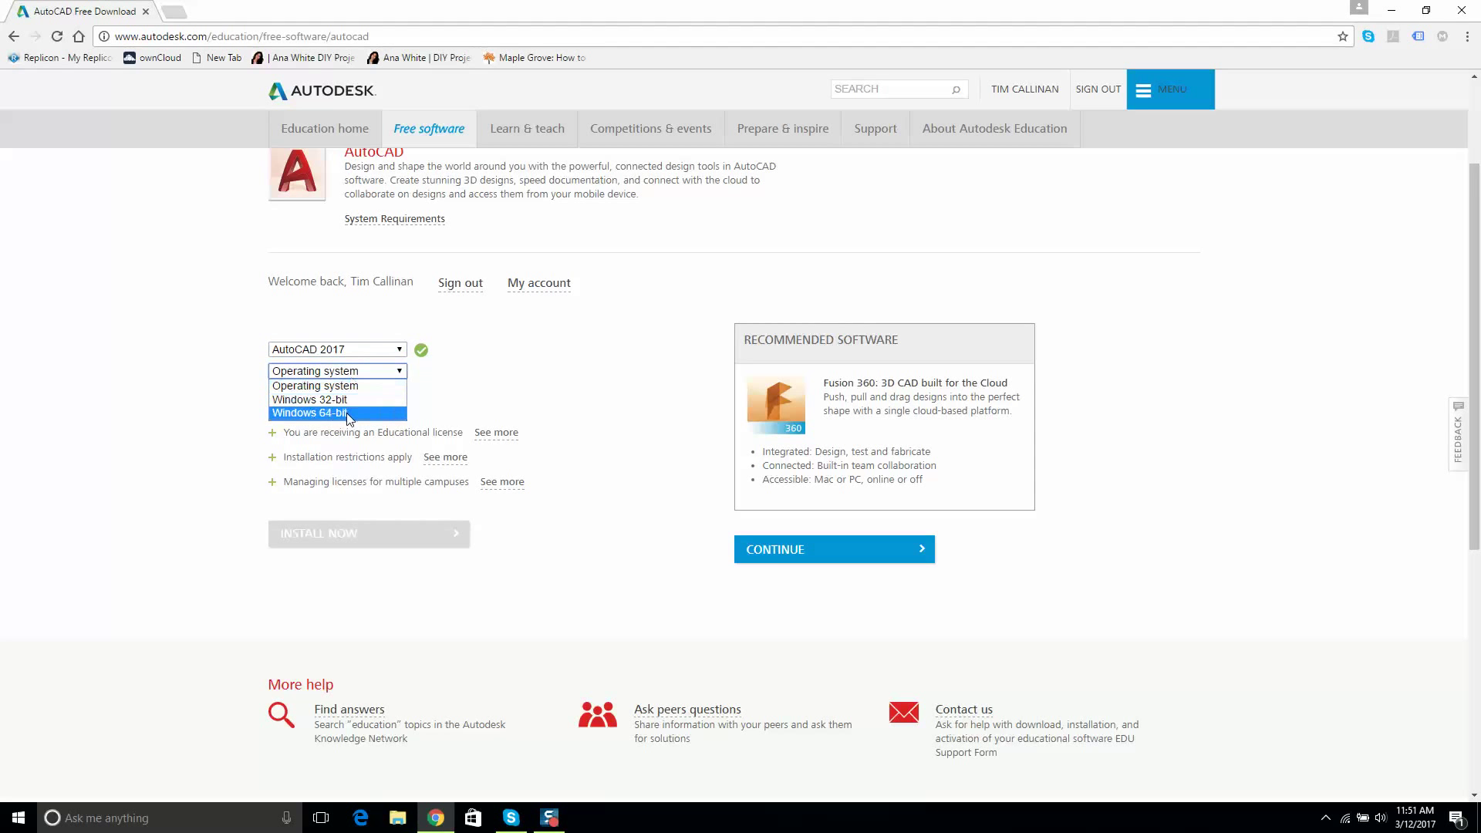
pyautogui.click(349, 413)
pyautogui.click(345, 393)
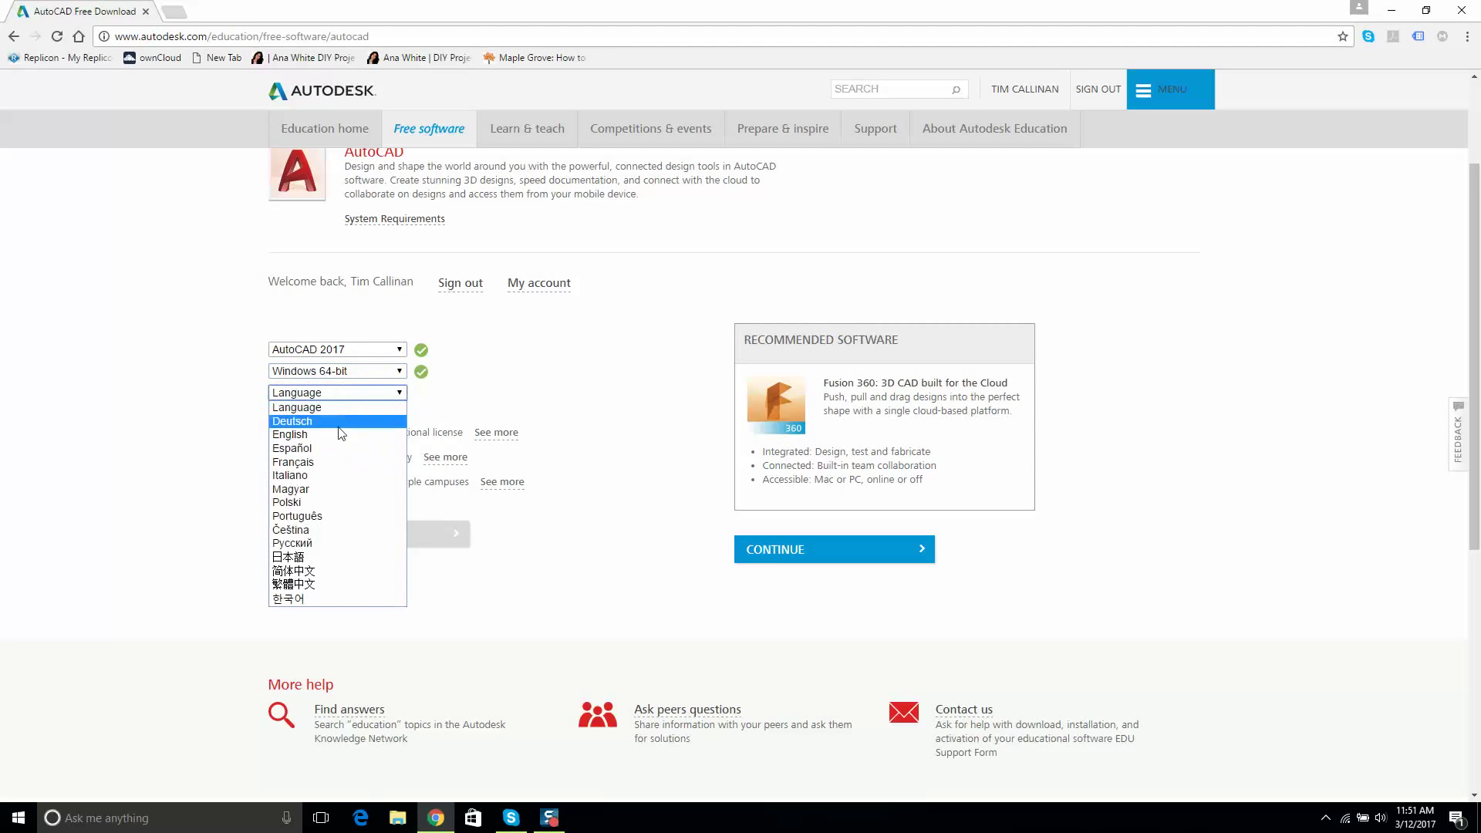
pyautogui.click(341, 421)
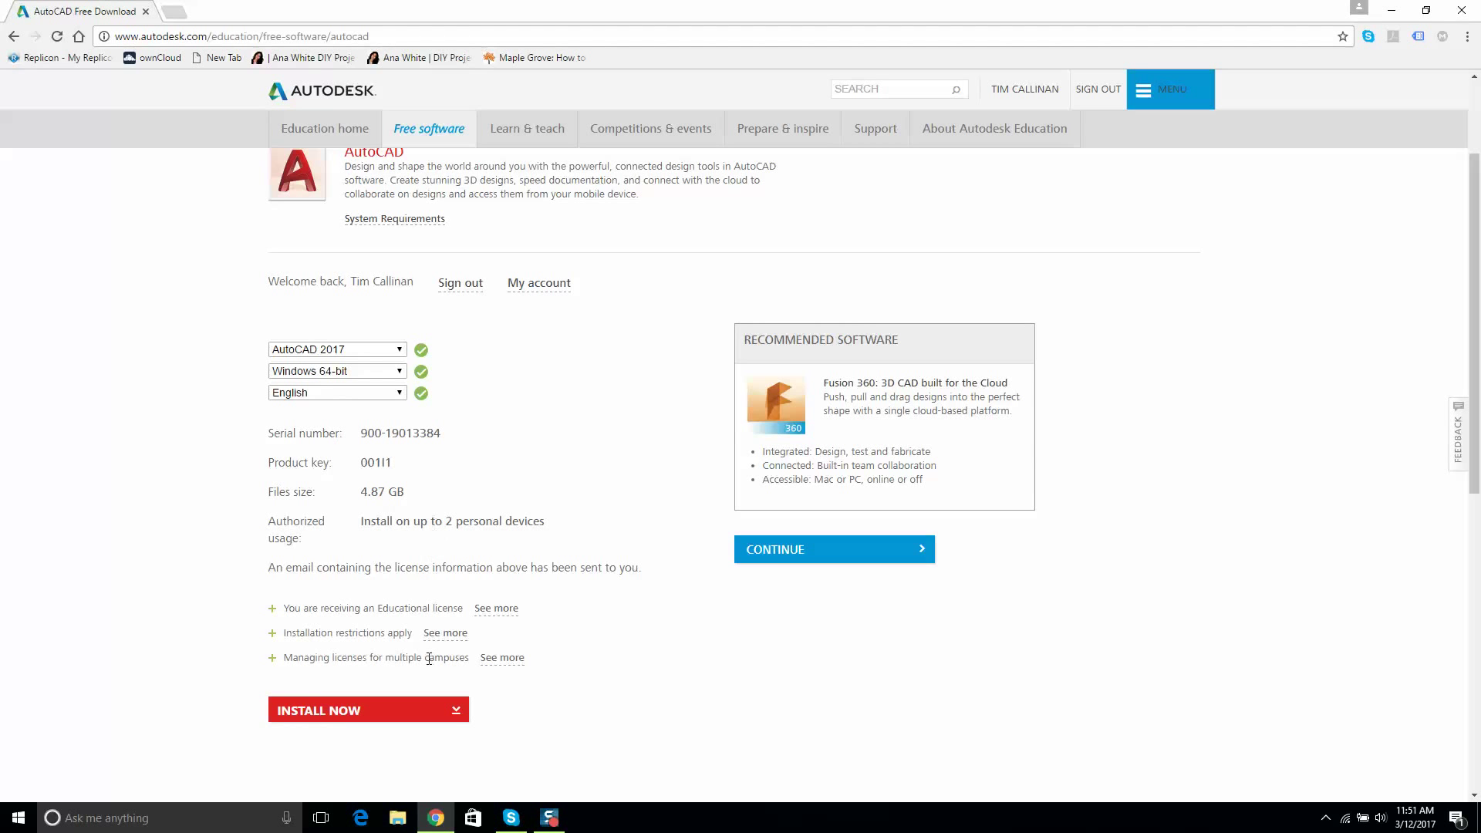
# - Accept the license and services agreement, download the AutoCAD 2017 installer and run the downloaded file
pyautogui.click(388, 712)
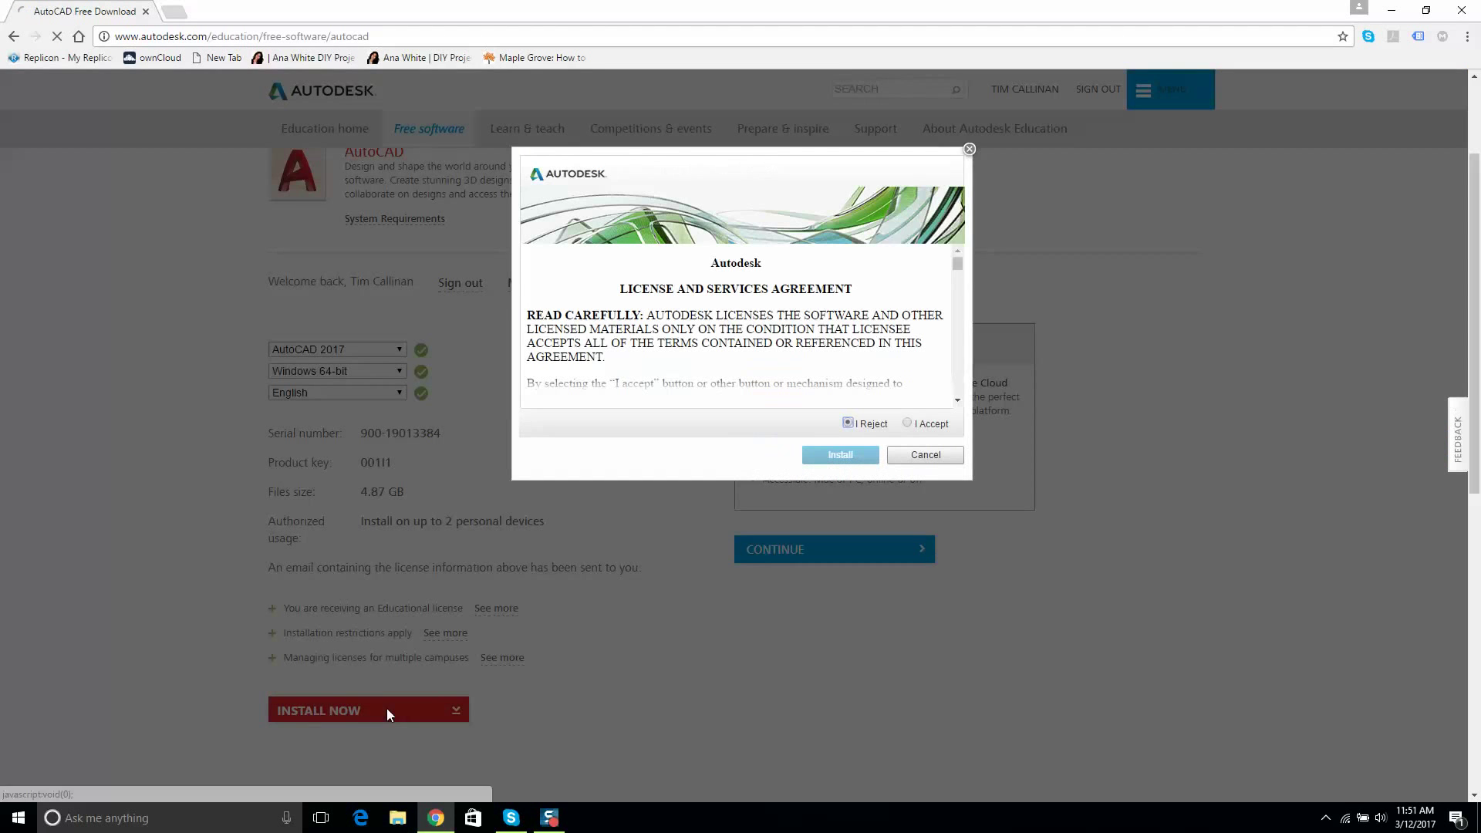
pyautogui.click(910, 424)
pyautogui.click(849, 455)
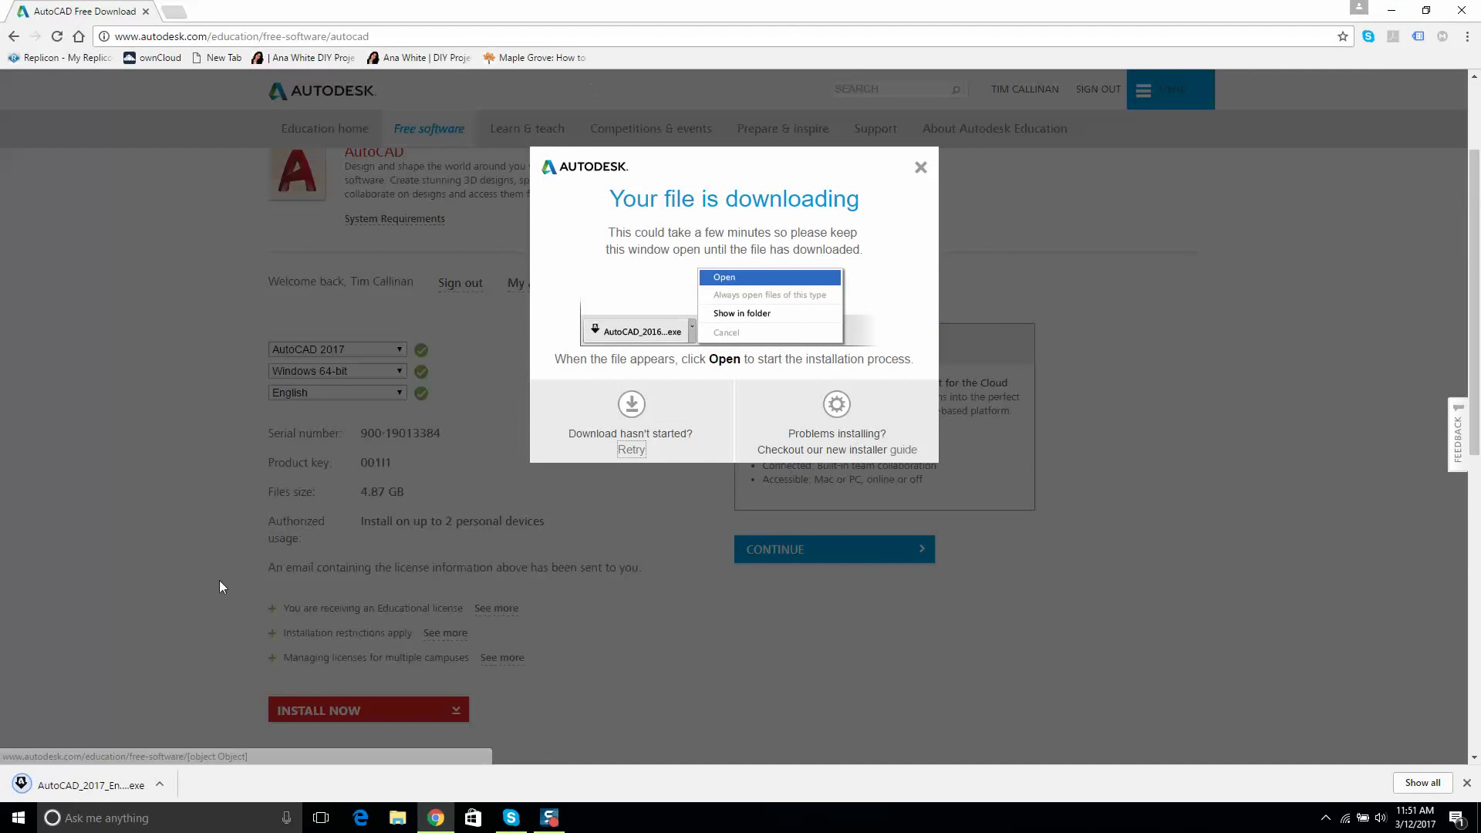
pyautogui.click(101, 786)
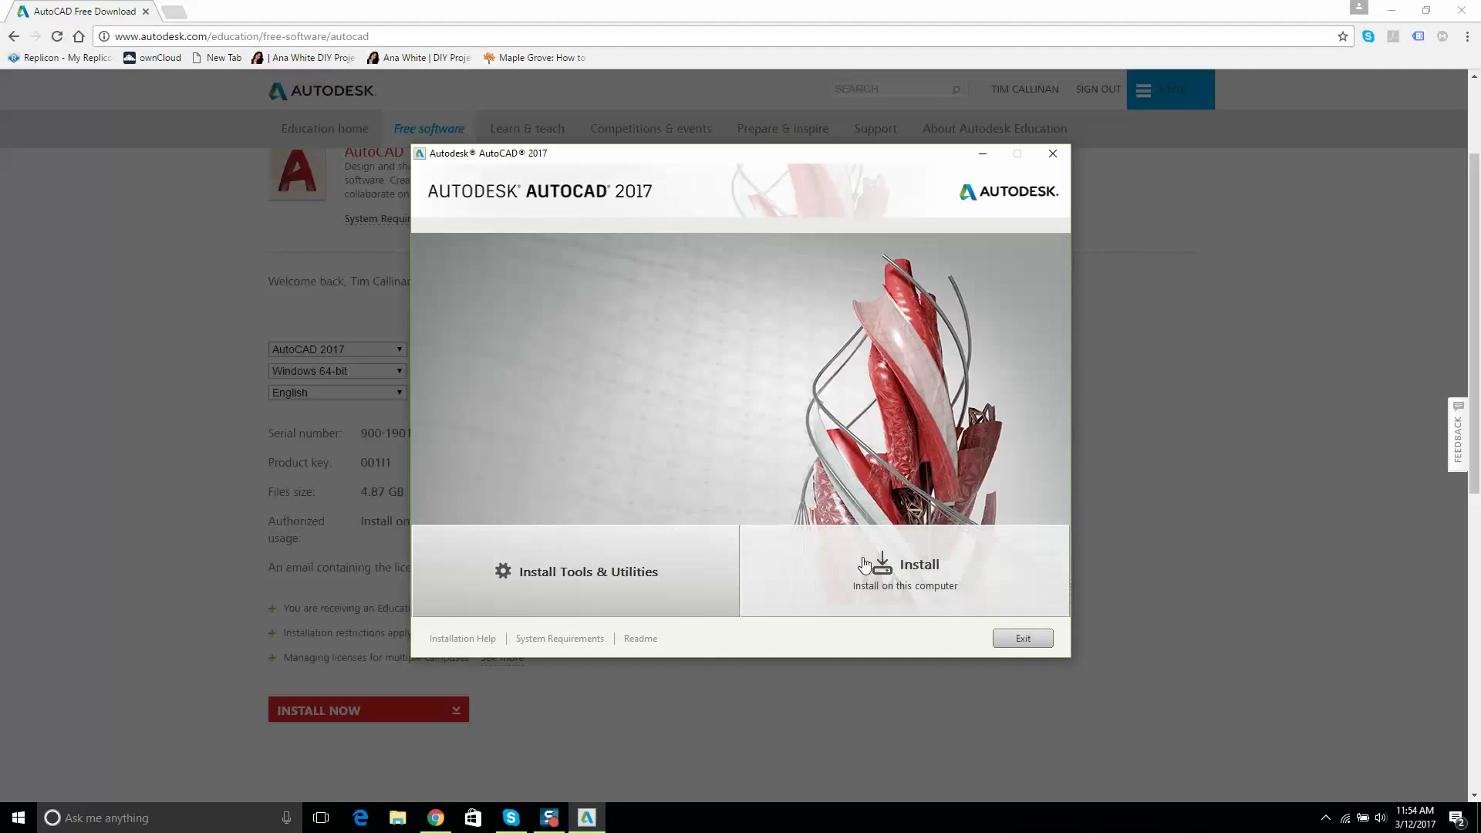
# - Begin the installation on this computer and exclude Autodesk ReCap 360 and A360 Desktop
pyautogui.click(908, 567)
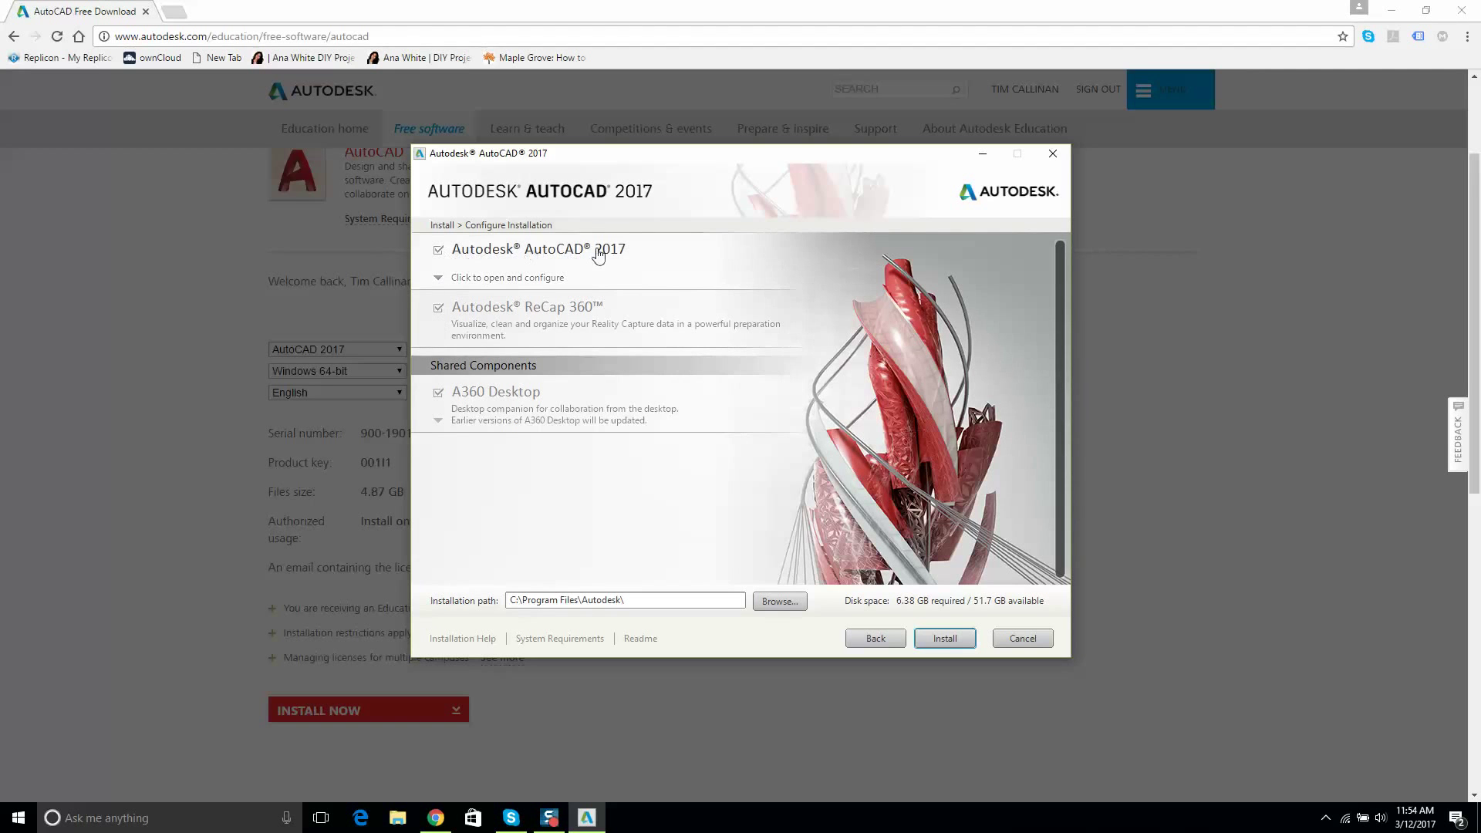
pyautogui.click(438, 307)
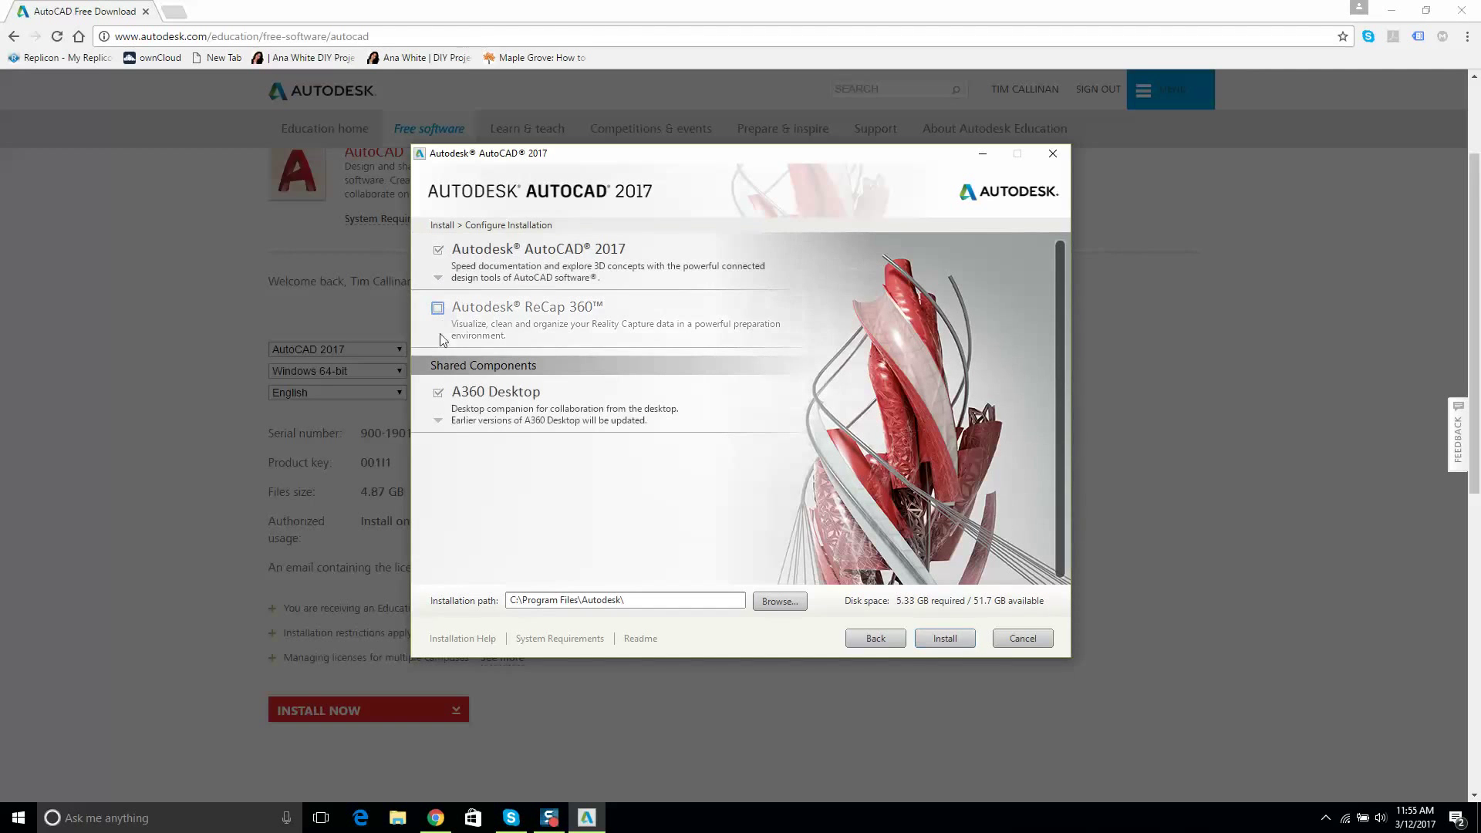
pyautogui.click(438, 393)
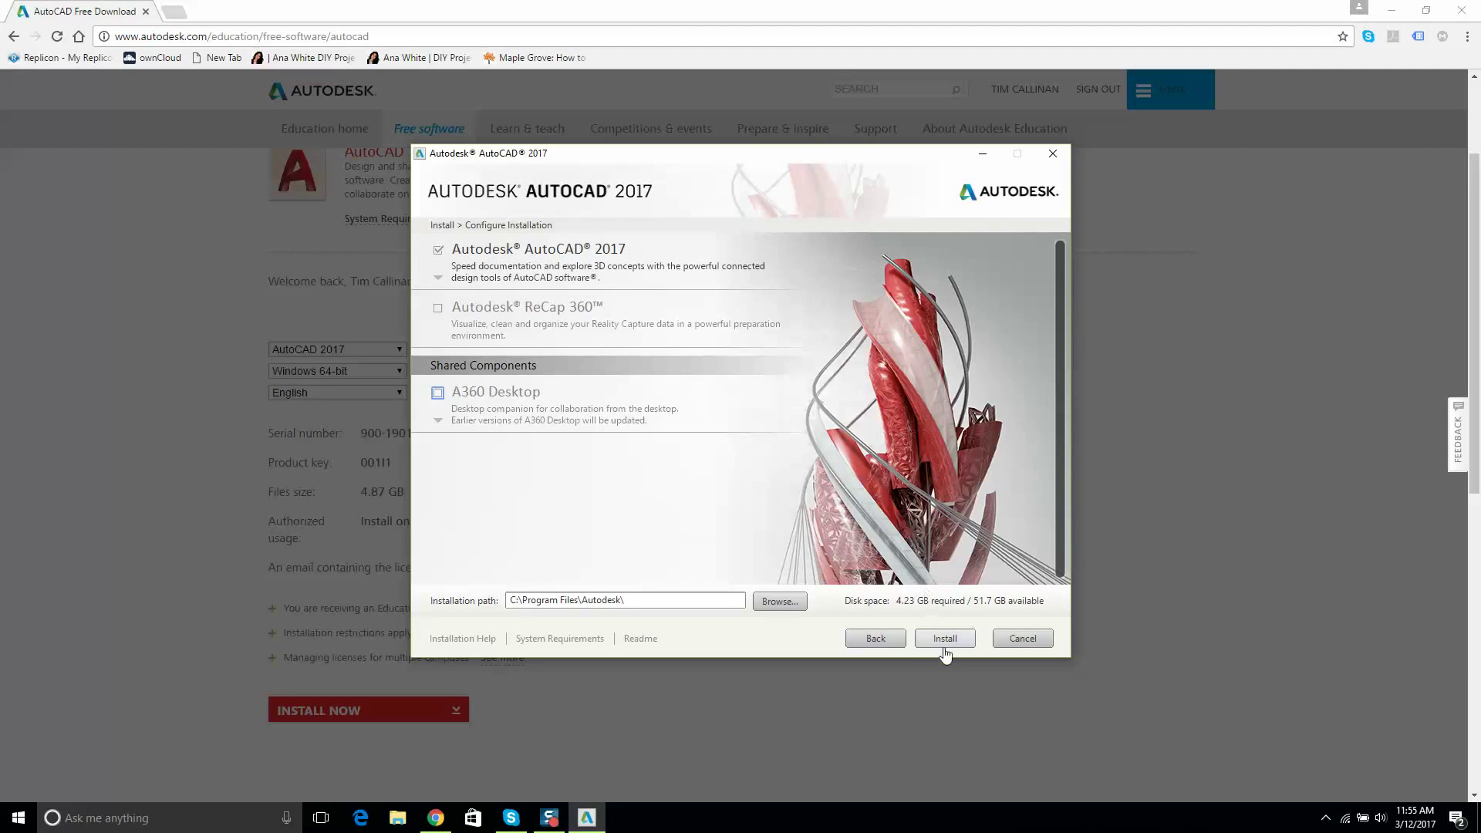
# - Set the installation path to D:\AUTODESK\AUTOCAD and start installing AutoCAD 2017
pyautogui.click(780, 601)
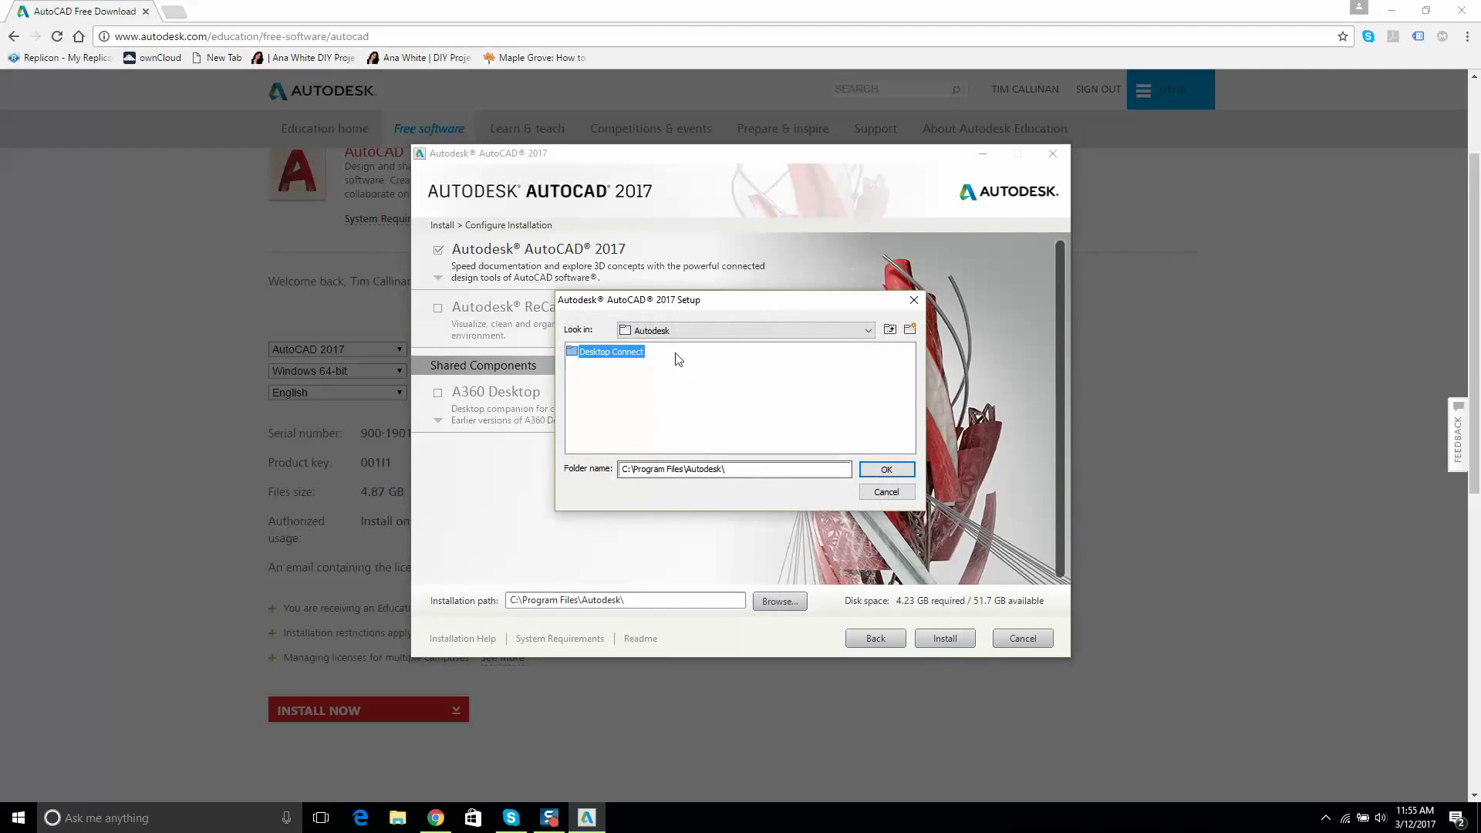
pyautogui.click(698, 331)
pyautogui.click(680, 383)
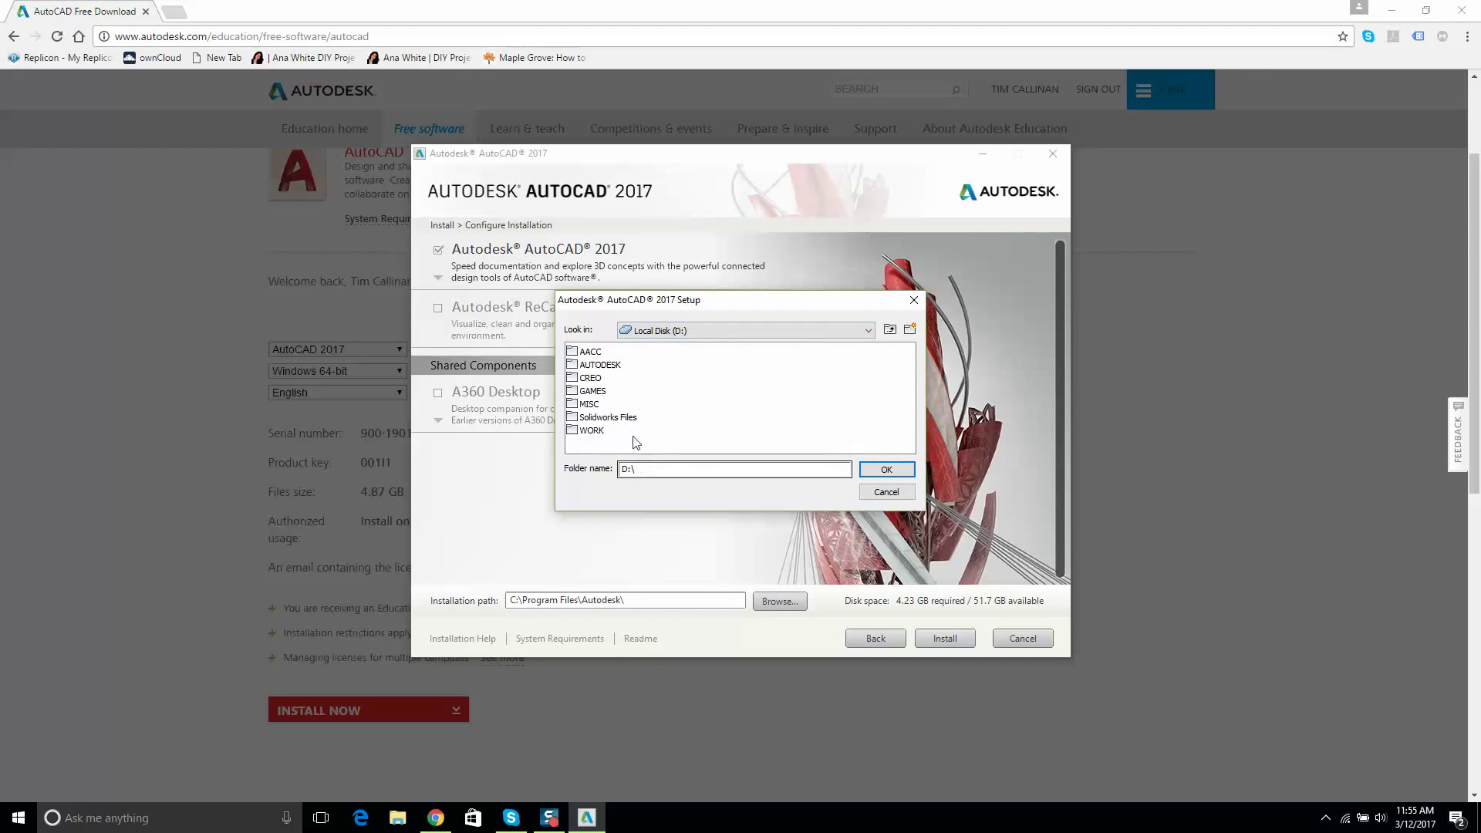
pyautogui.click(605, 365)
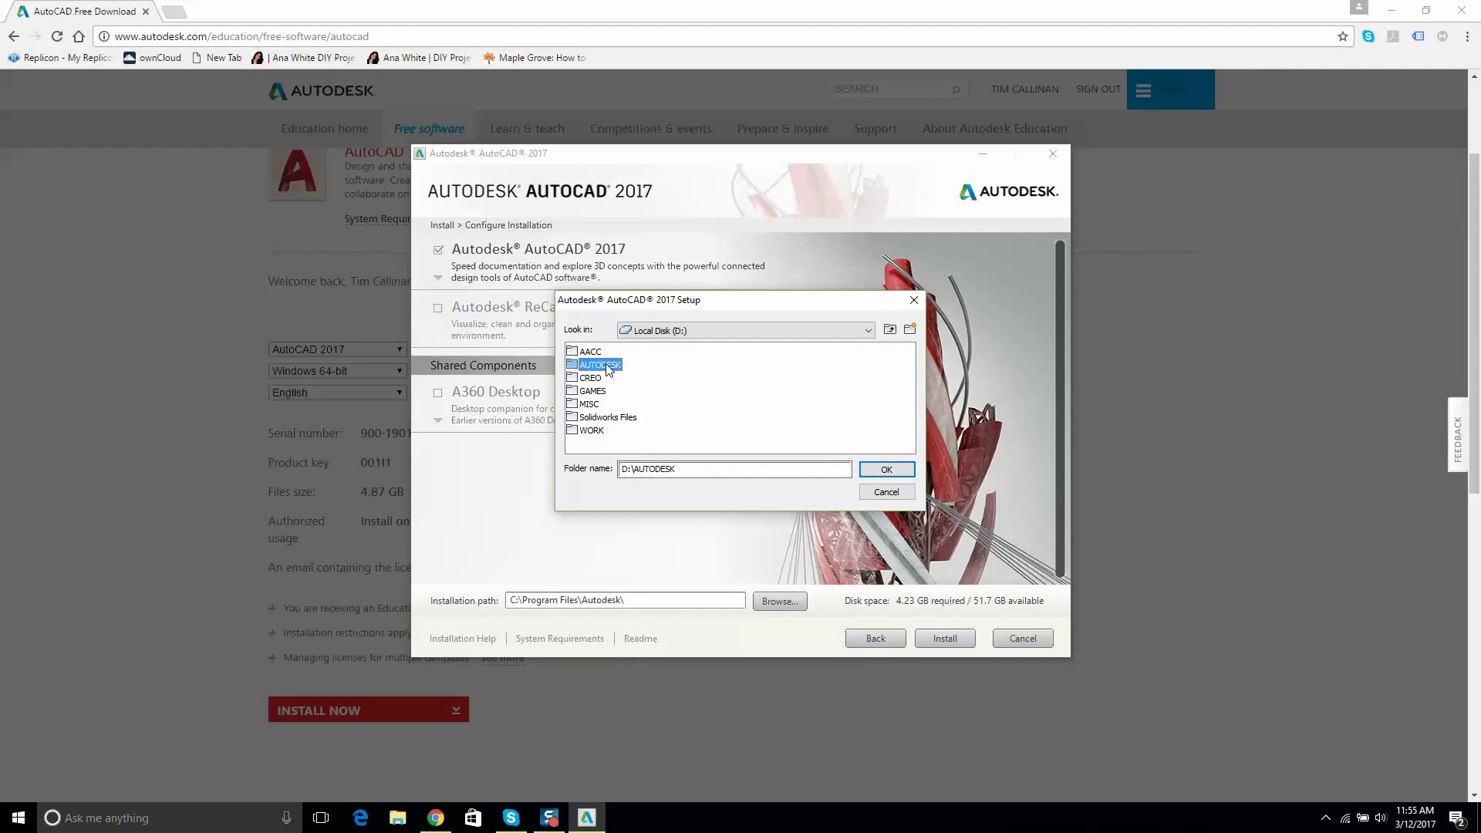
pyautogui.click(682, 470)
pyautogui.write('\\')
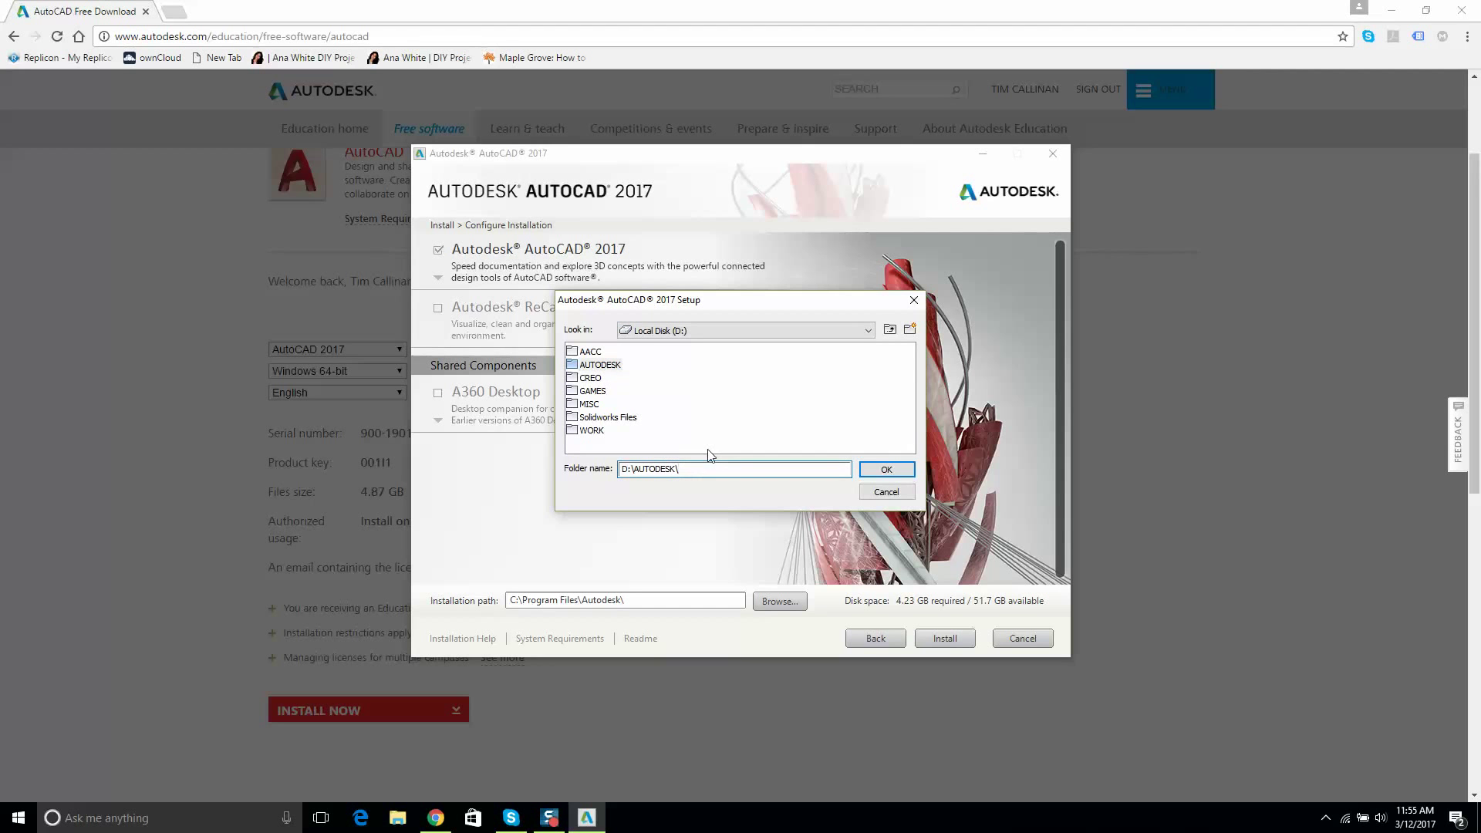
pyautogui.write('AUTOCAD')
pyautogui.click(889, 472)
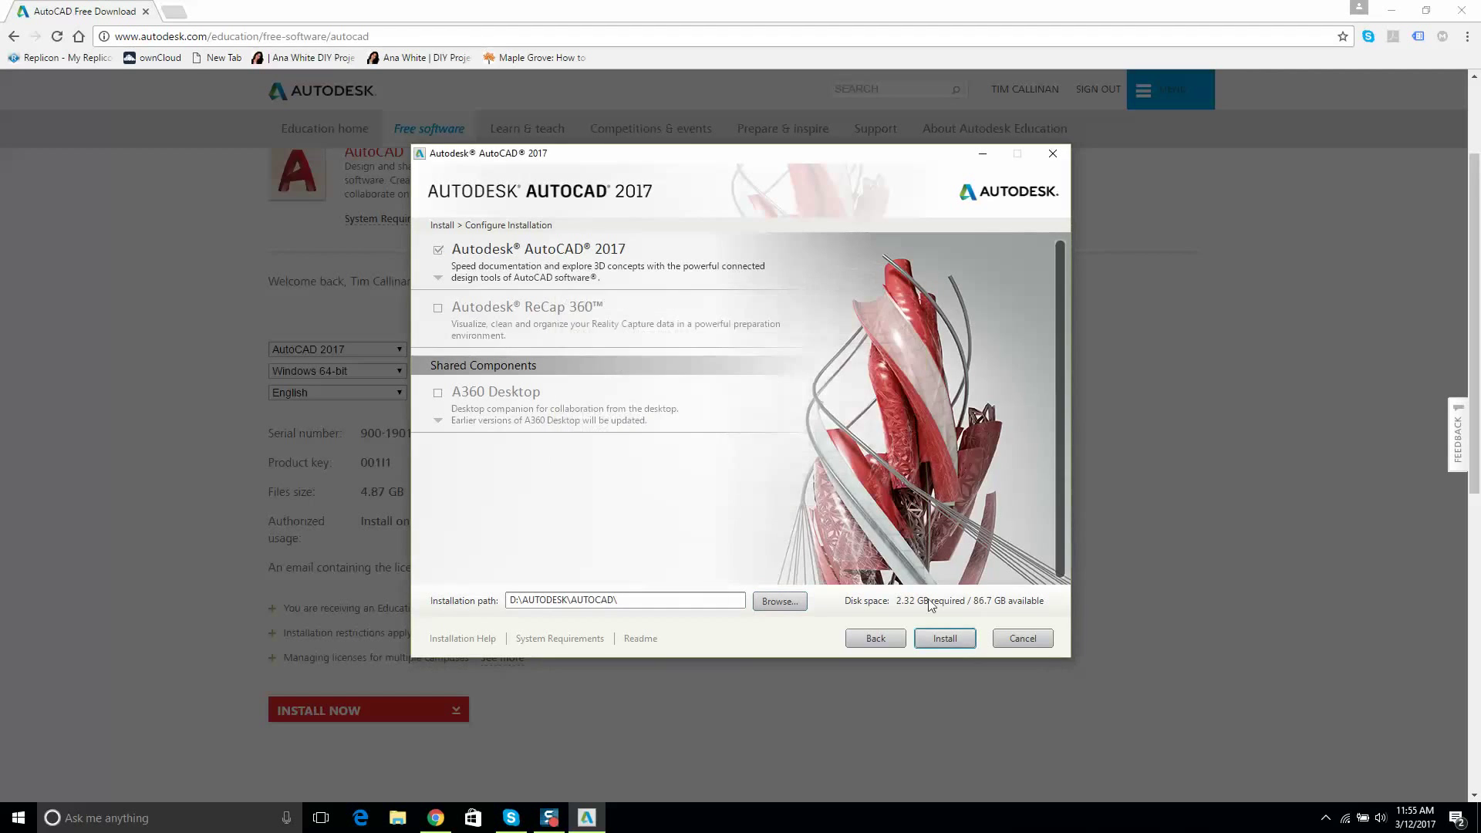
pyautogui.click(944, 637)
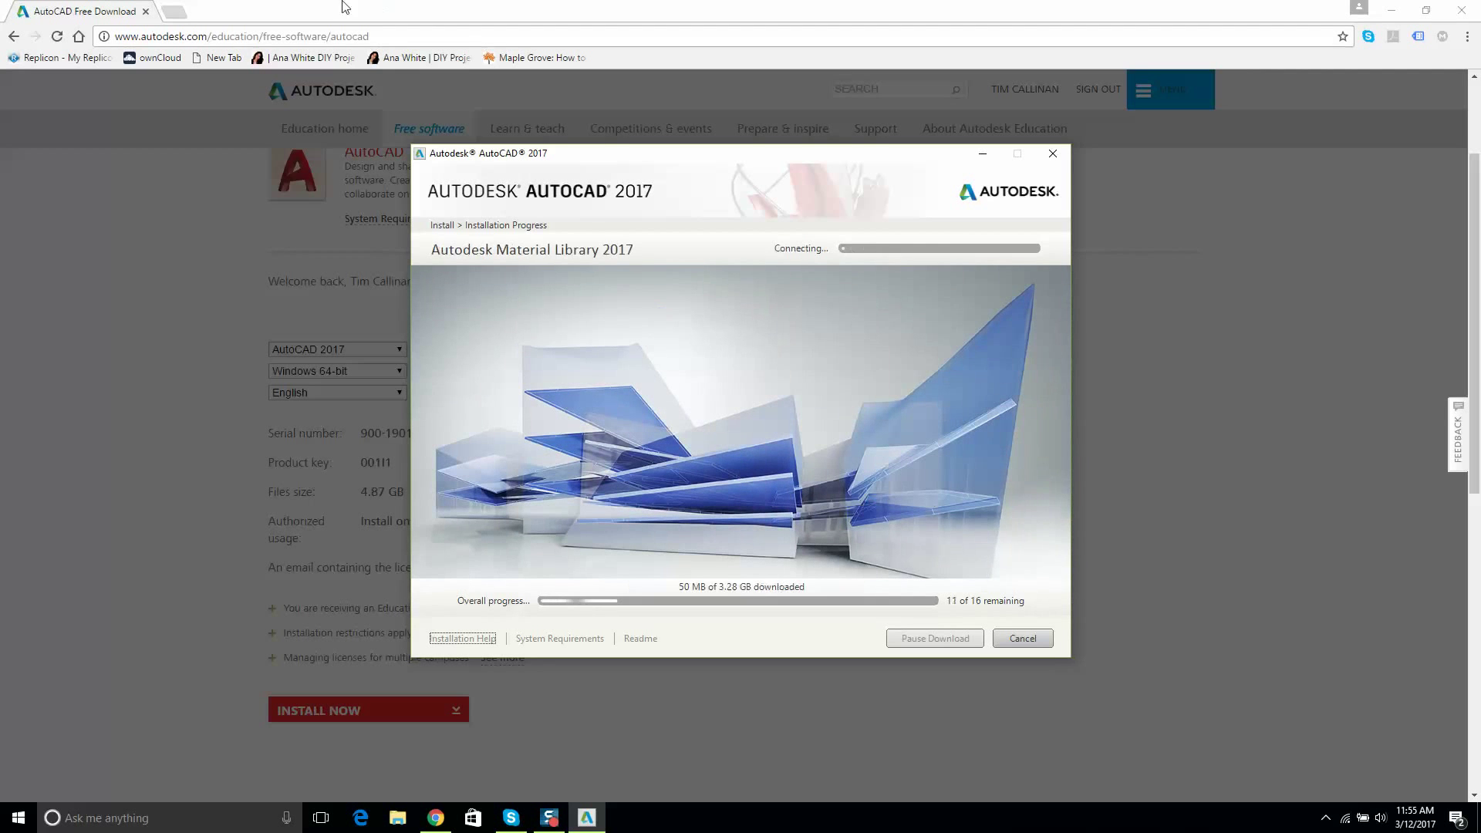
# - Search Google for "do i need a edu address for autocad" in a new browser tab
pyautogui.click(164, 10)
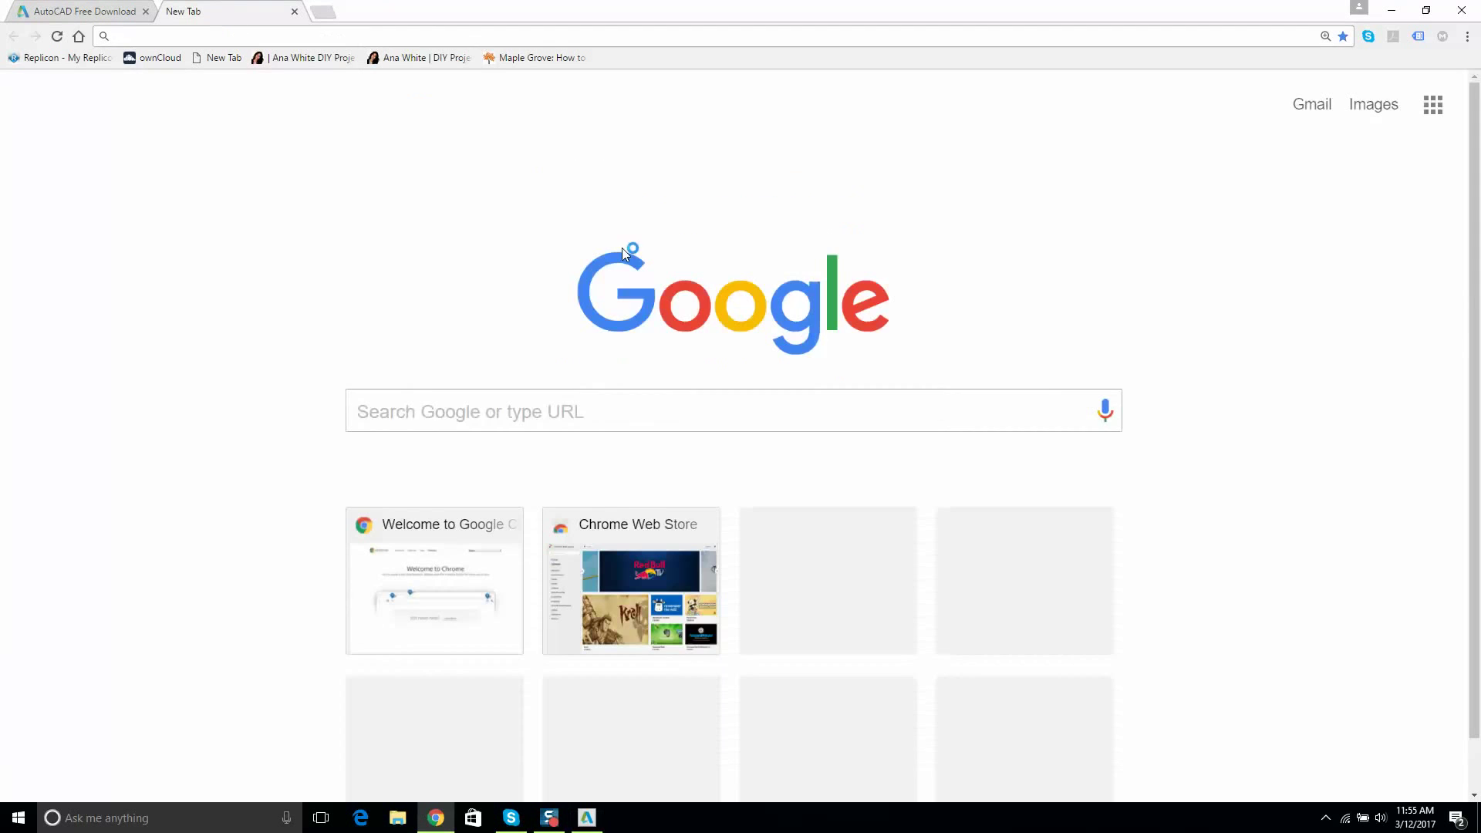
pyautogui.click(570, 402)
pyautogui.write('do i nee')
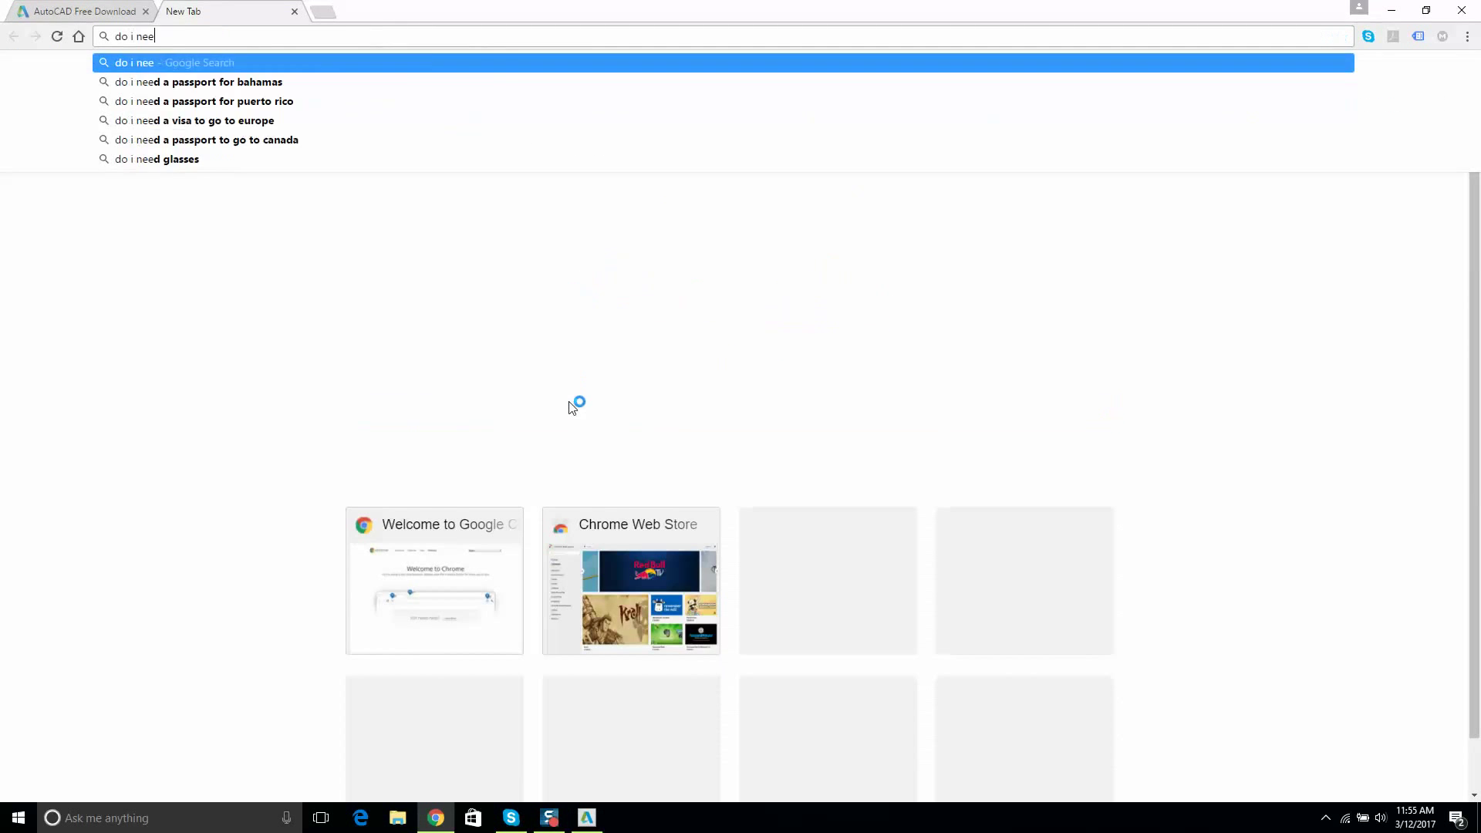
pyautogui.write('d a edu ')
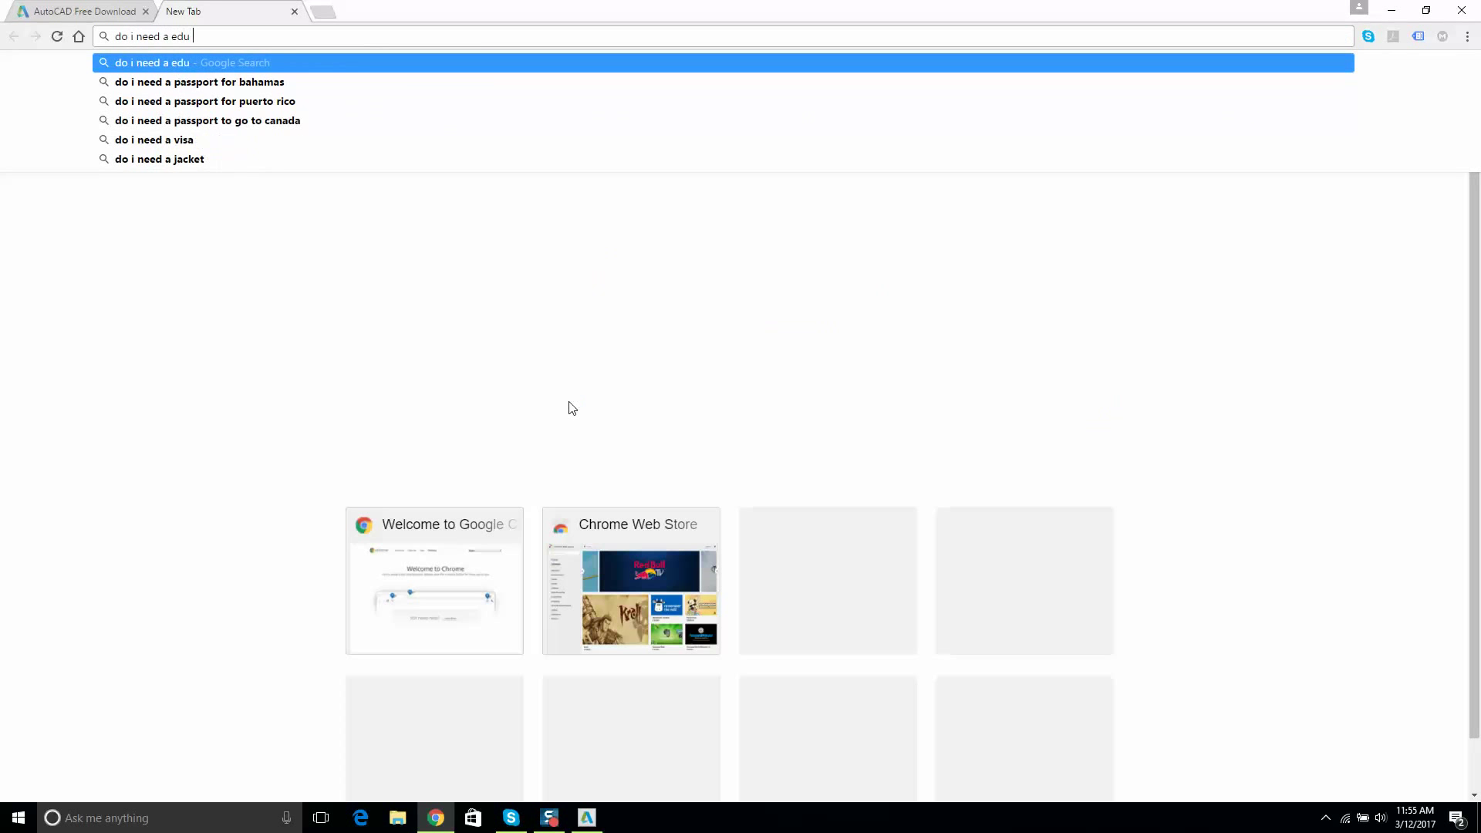
pyautogui.write('addrte')
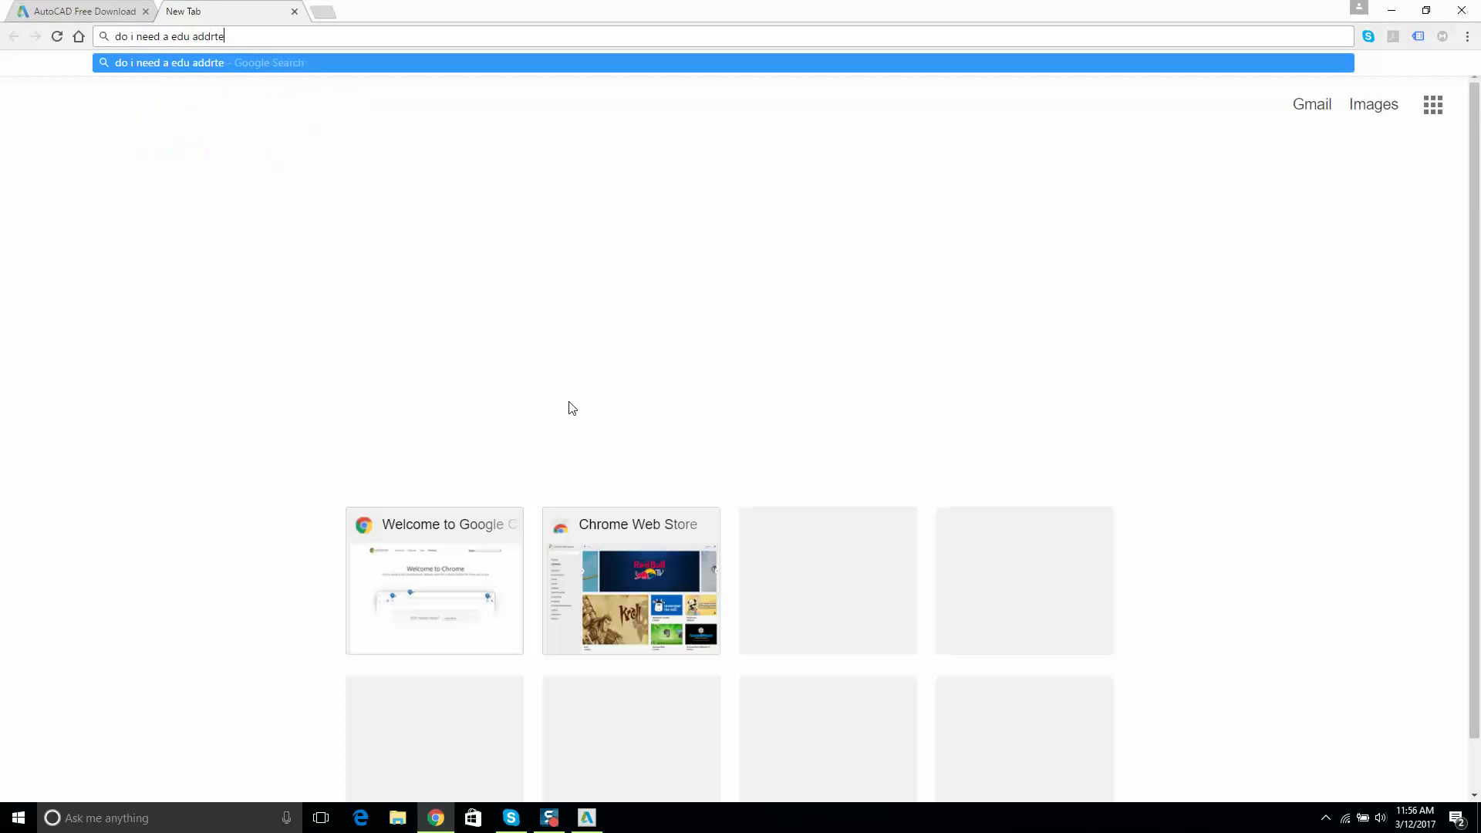
pyautogui.press('BackSpace')
pyautogui.press('BackSpace')
pyautogui.write('ess for au')
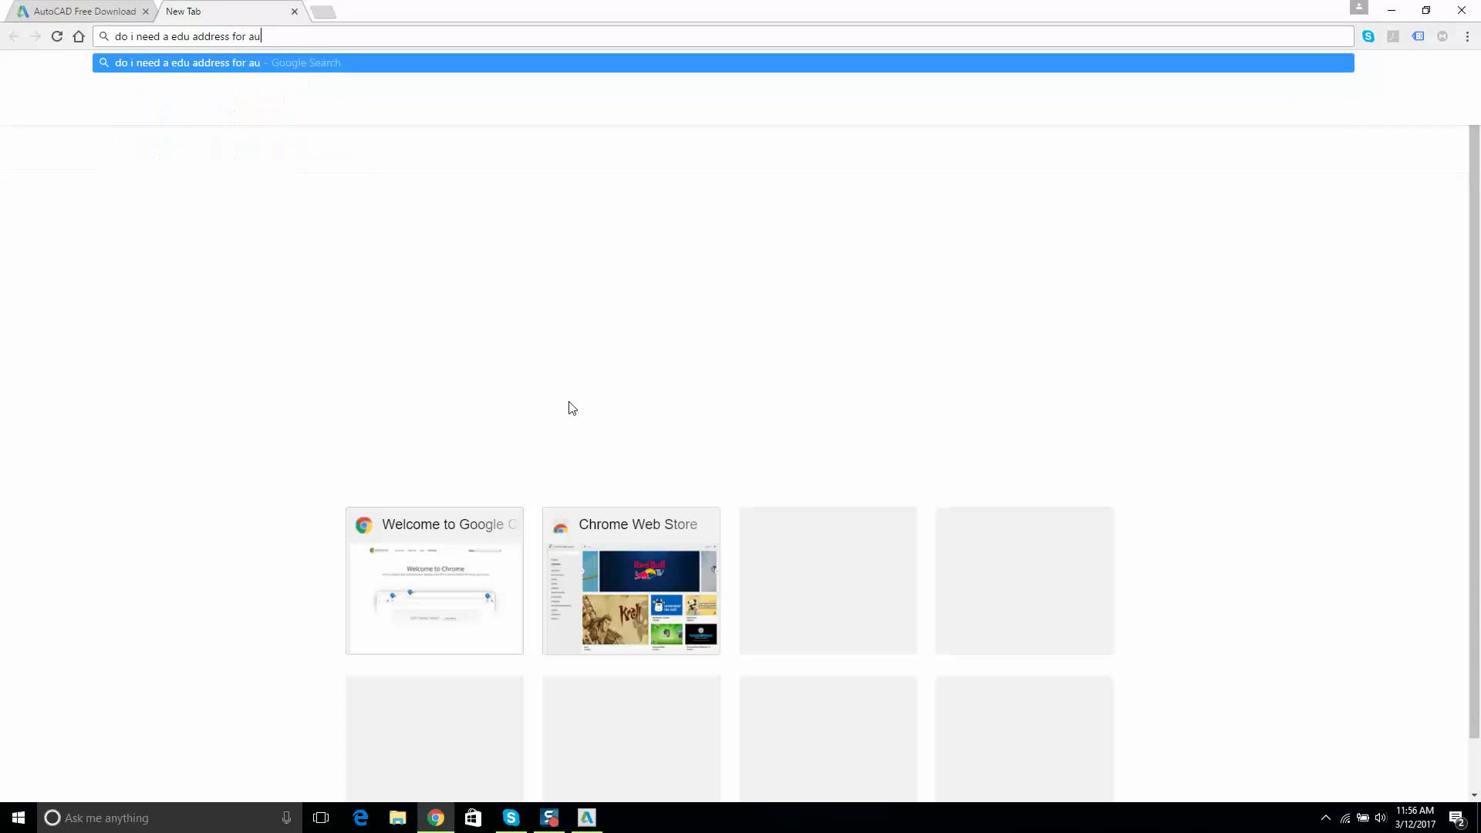
pyautogui.write('tocad')
pyautogui.press('Return')
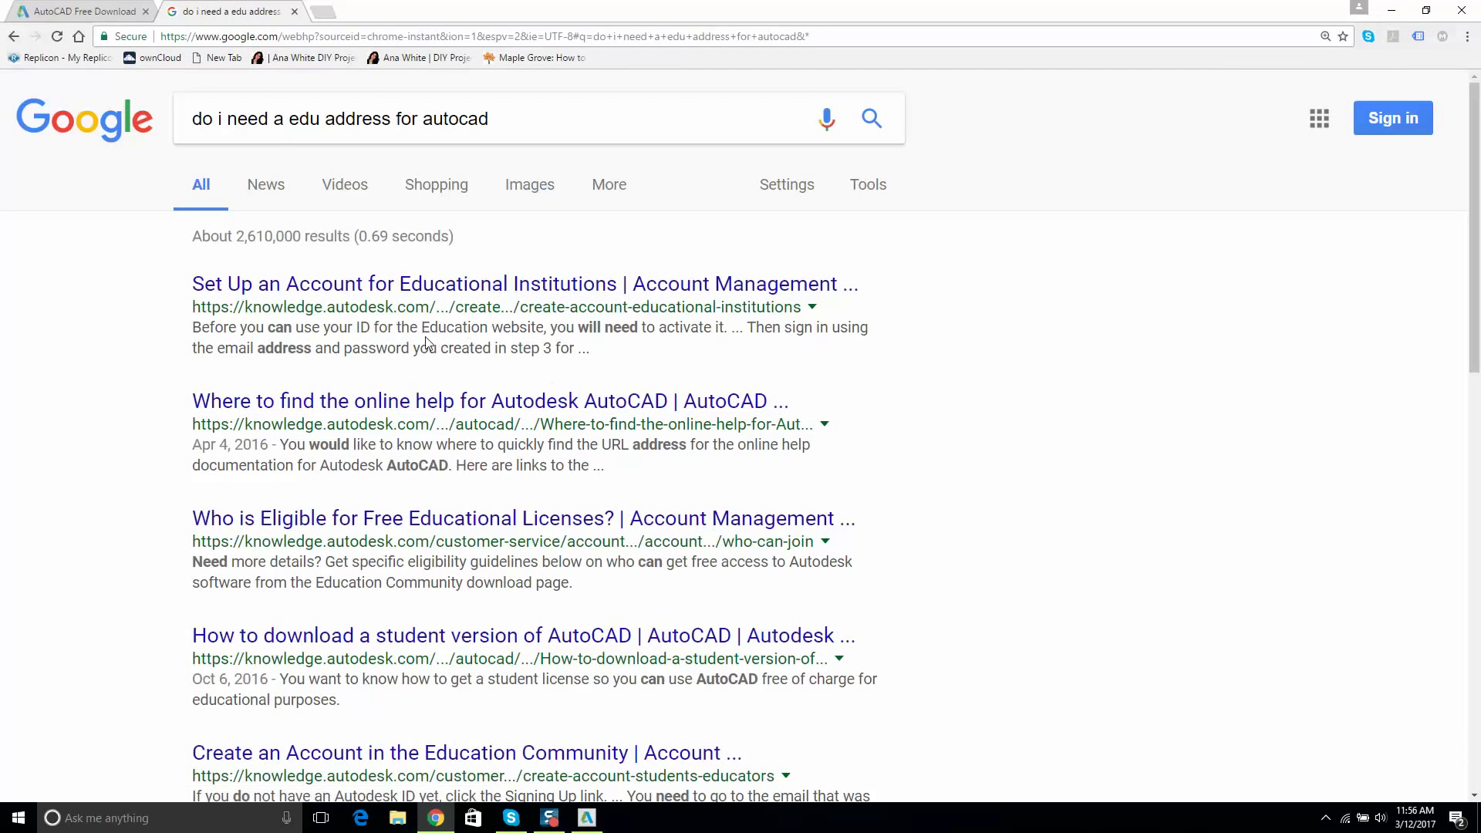
# - Check the results on educational institution accounts and free educational license eligibility, and close the search tab
pyautogui.click(430, 285)
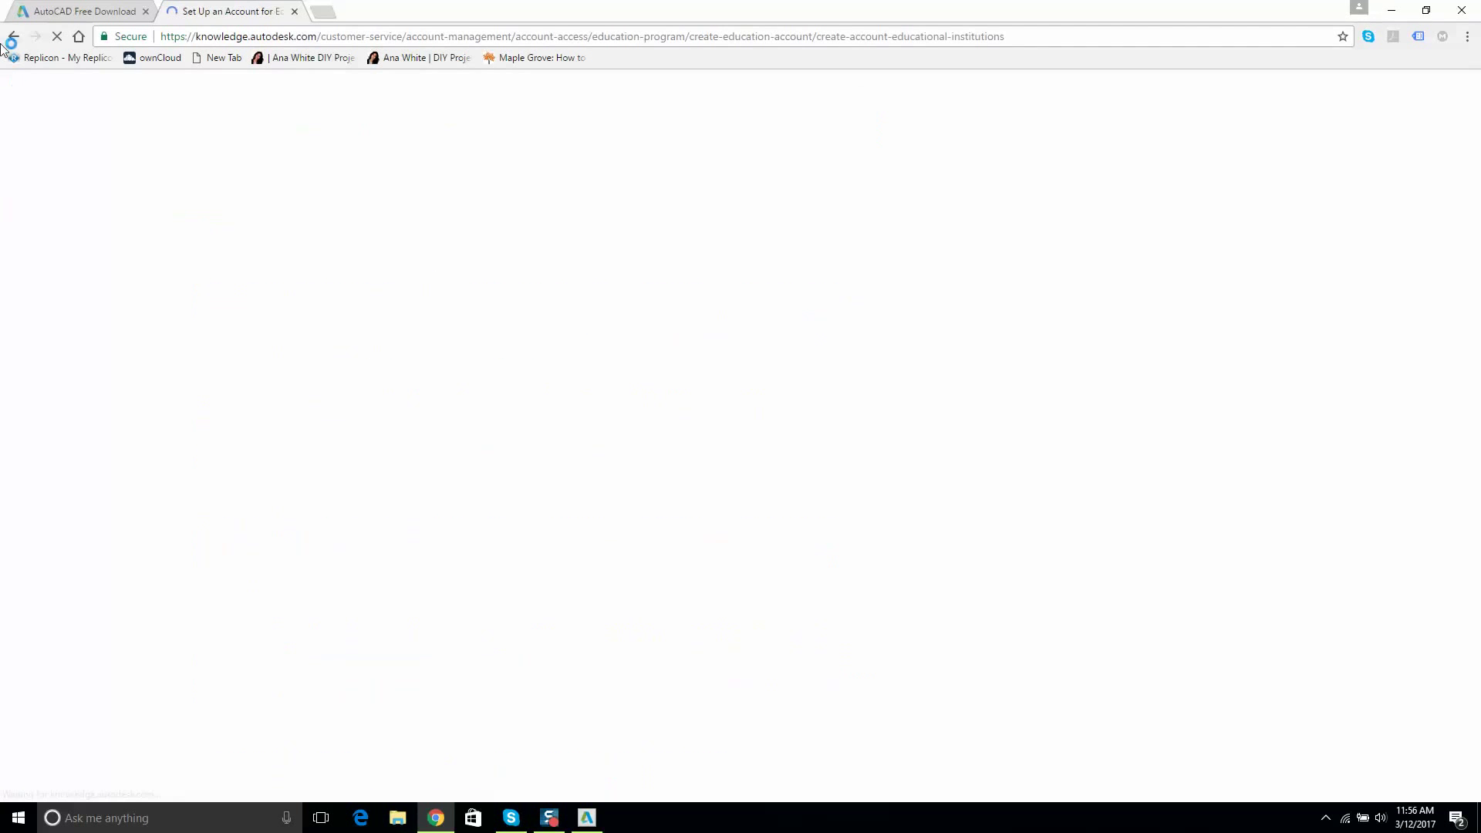
pyautogui.click(14, 36)
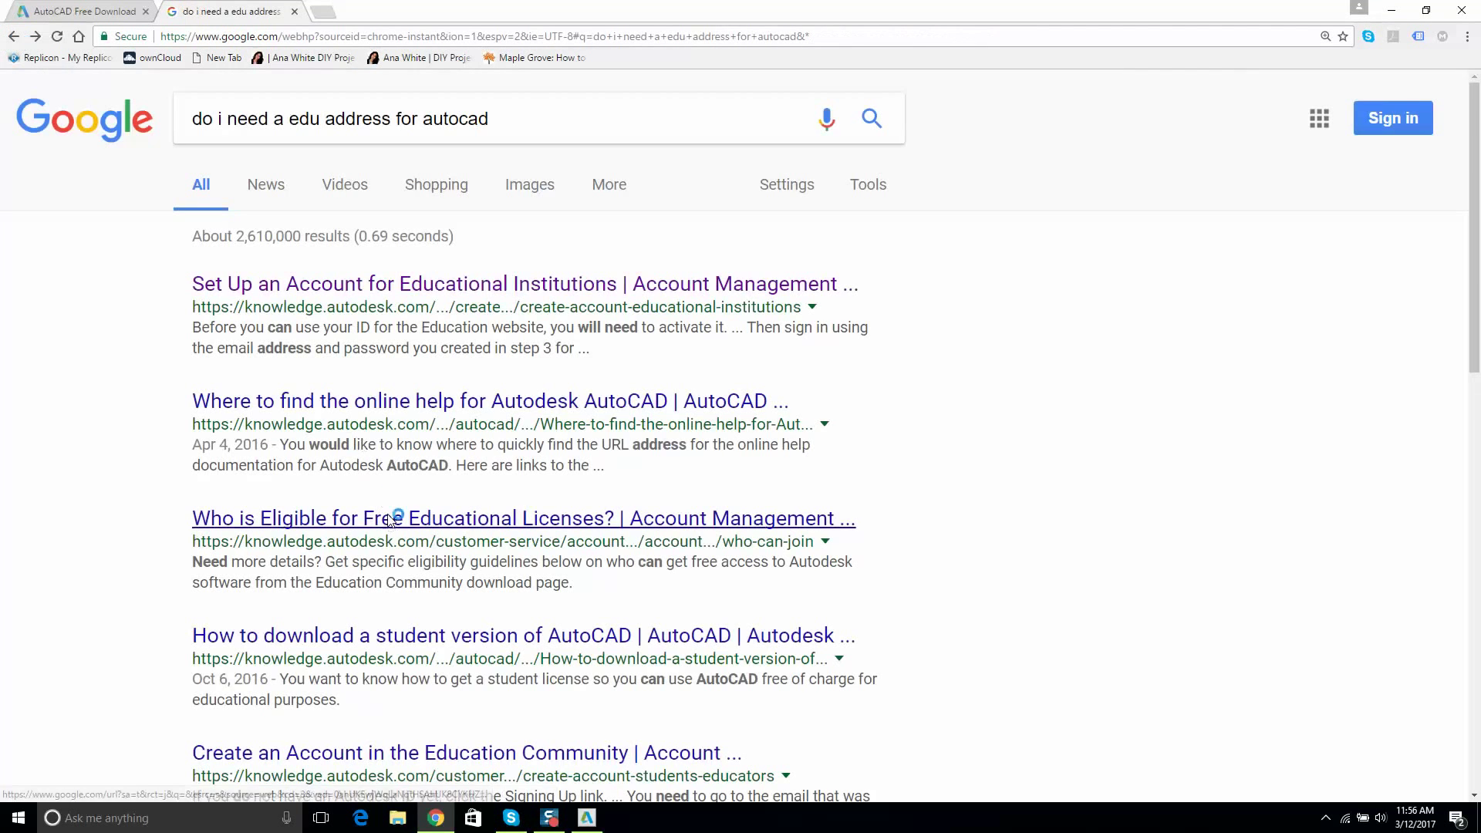
pyautogui.click(393, 515)
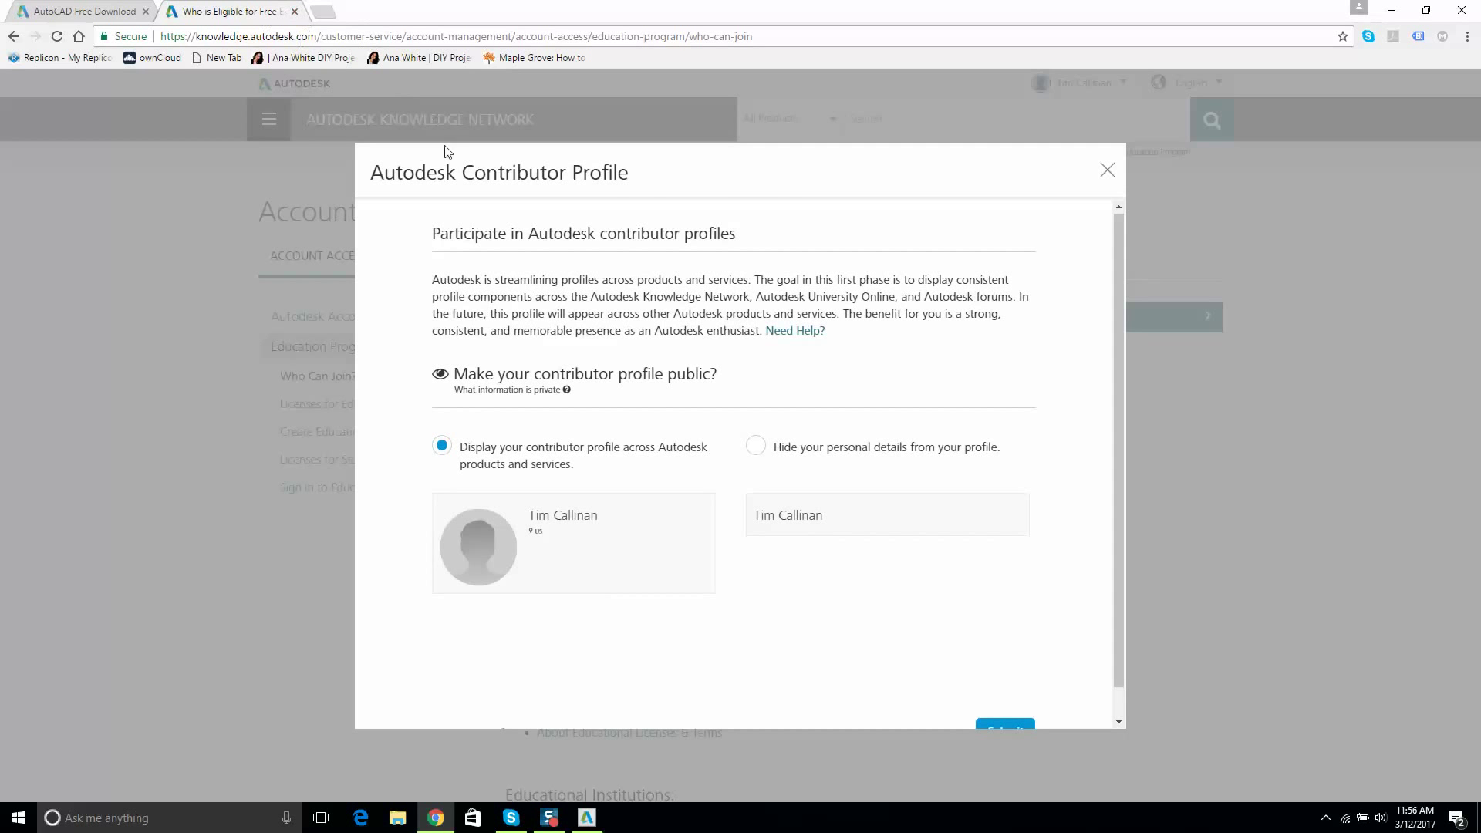
pyautogui.click(294, 10)
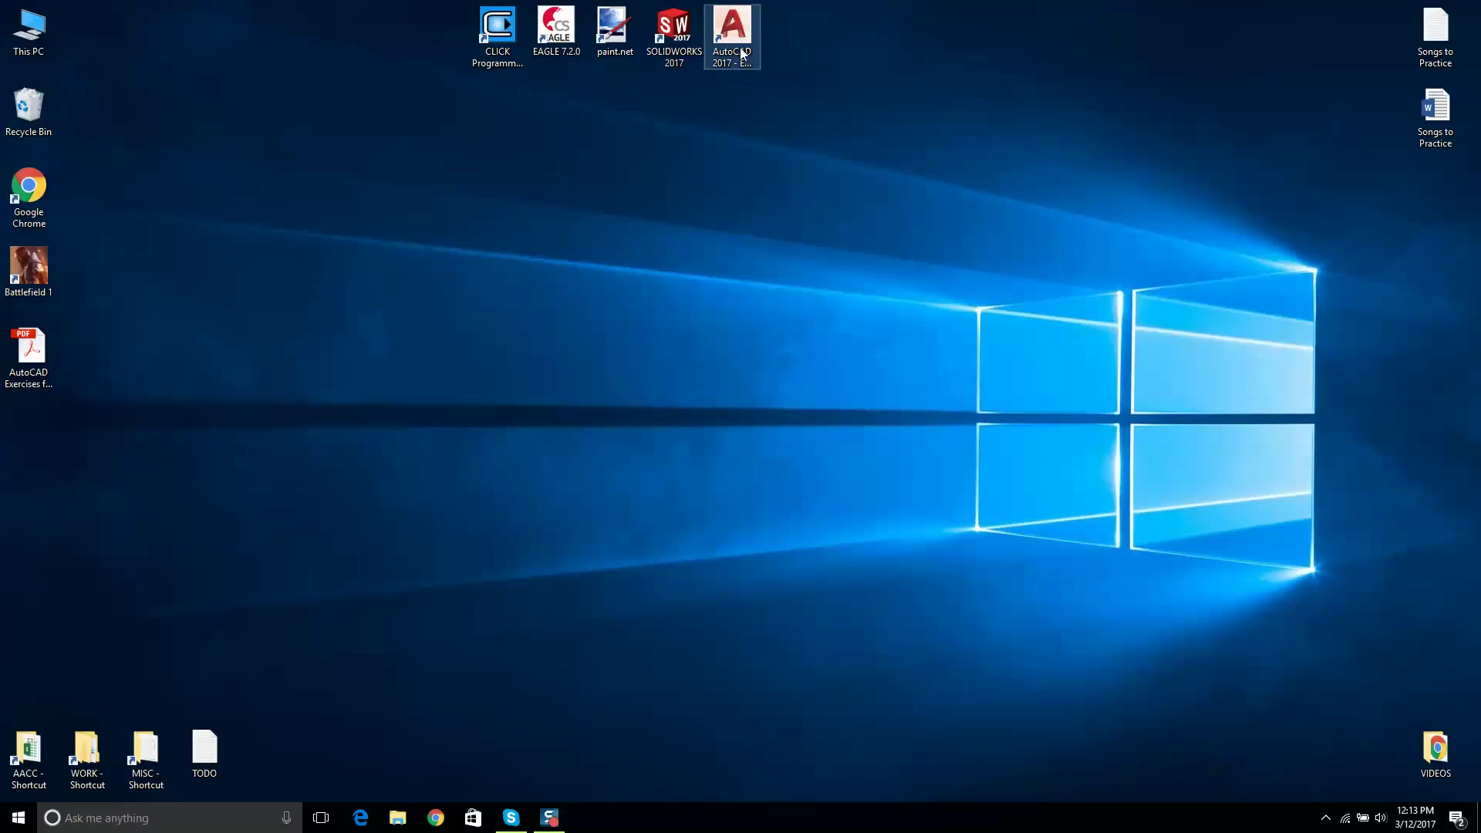
# - Launch AutoCAD 2017 from the desktop, minimize it and open the AutoCAD Exercises for Tutorials PDF
pyautogui.doubleClick(732, 35)
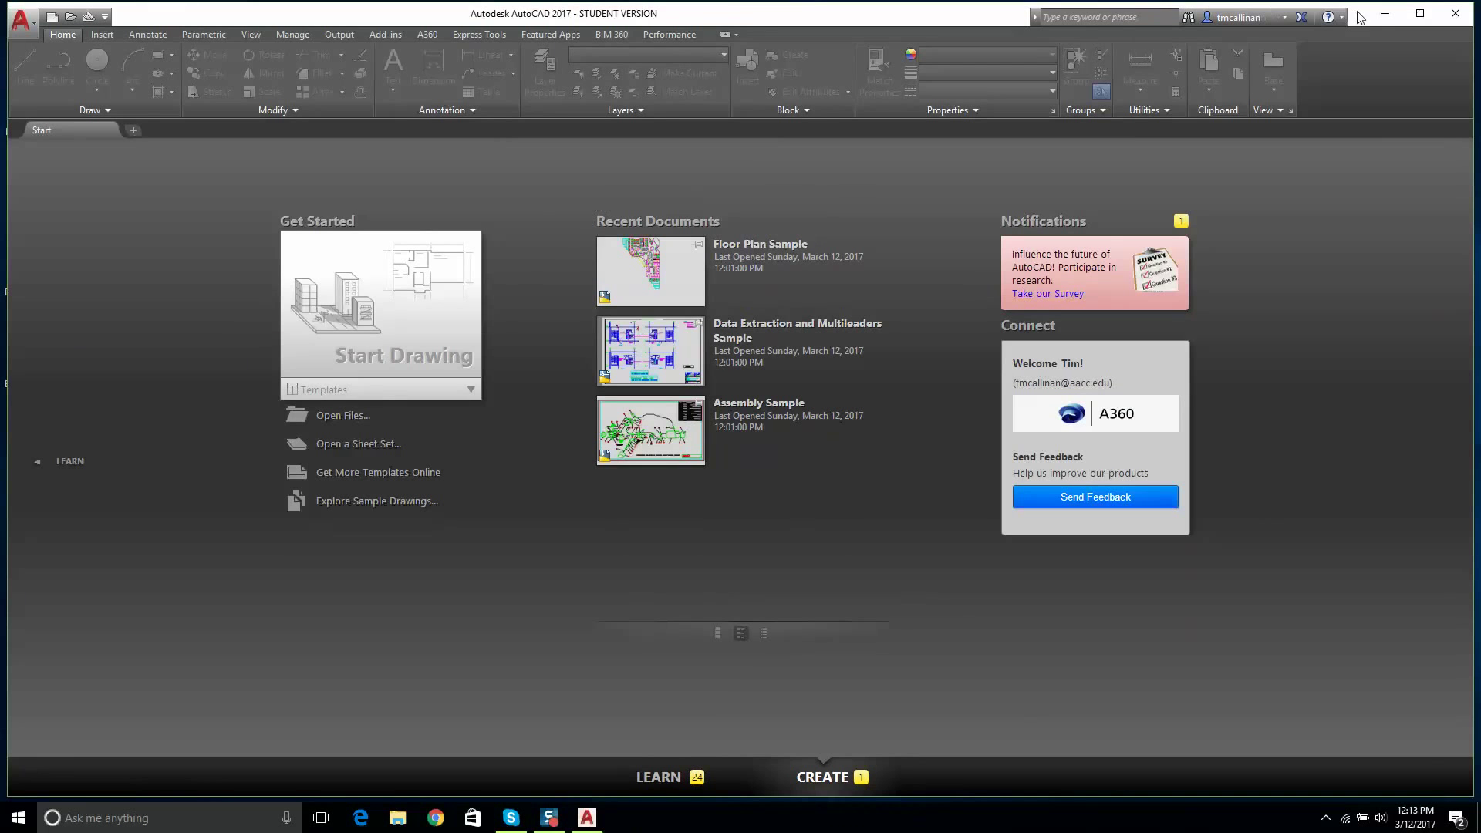
pyautogui.click(1385, 14)
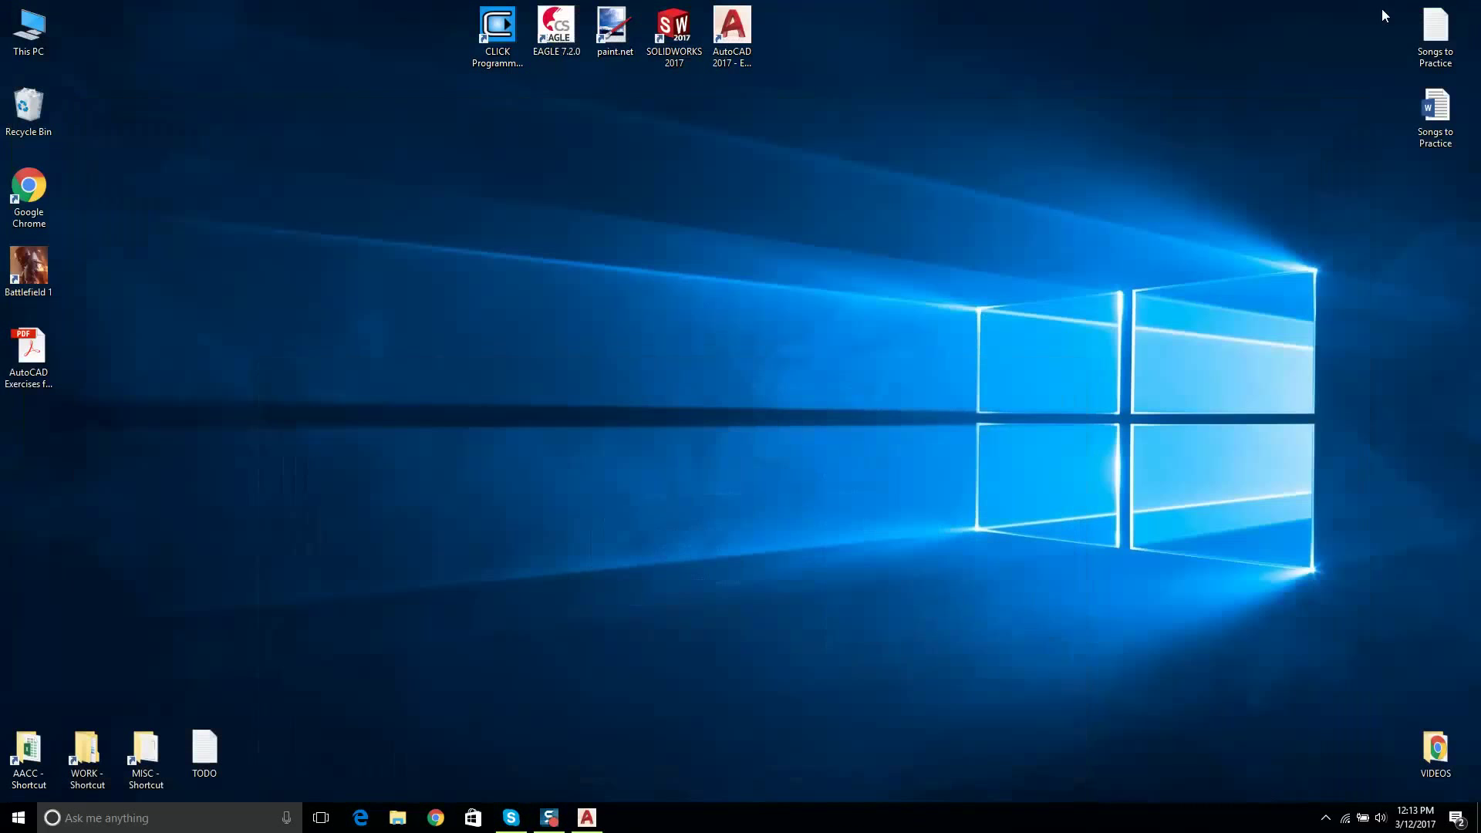
pyautogui.doubleClick(21, 345)
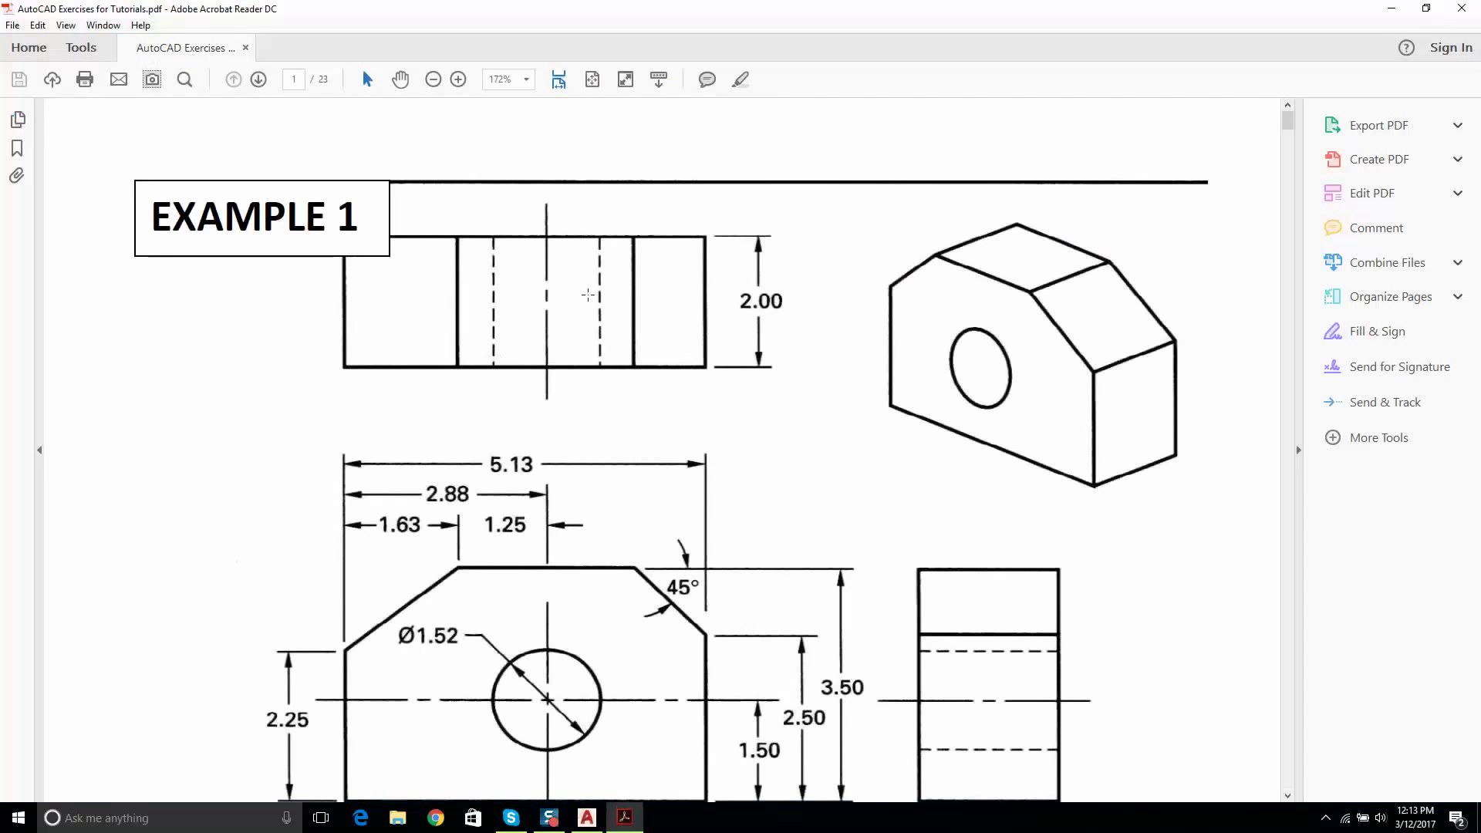
# - Examine the views and dimensions of the Example 1 part in the exercises PDF
pyautogui.scroll(-1, 490, 361)
pyautogui.keyDown('ctrl'); pyautogui.scroll(-3, 540, 324); pyautogui.keyUp('ctrl')
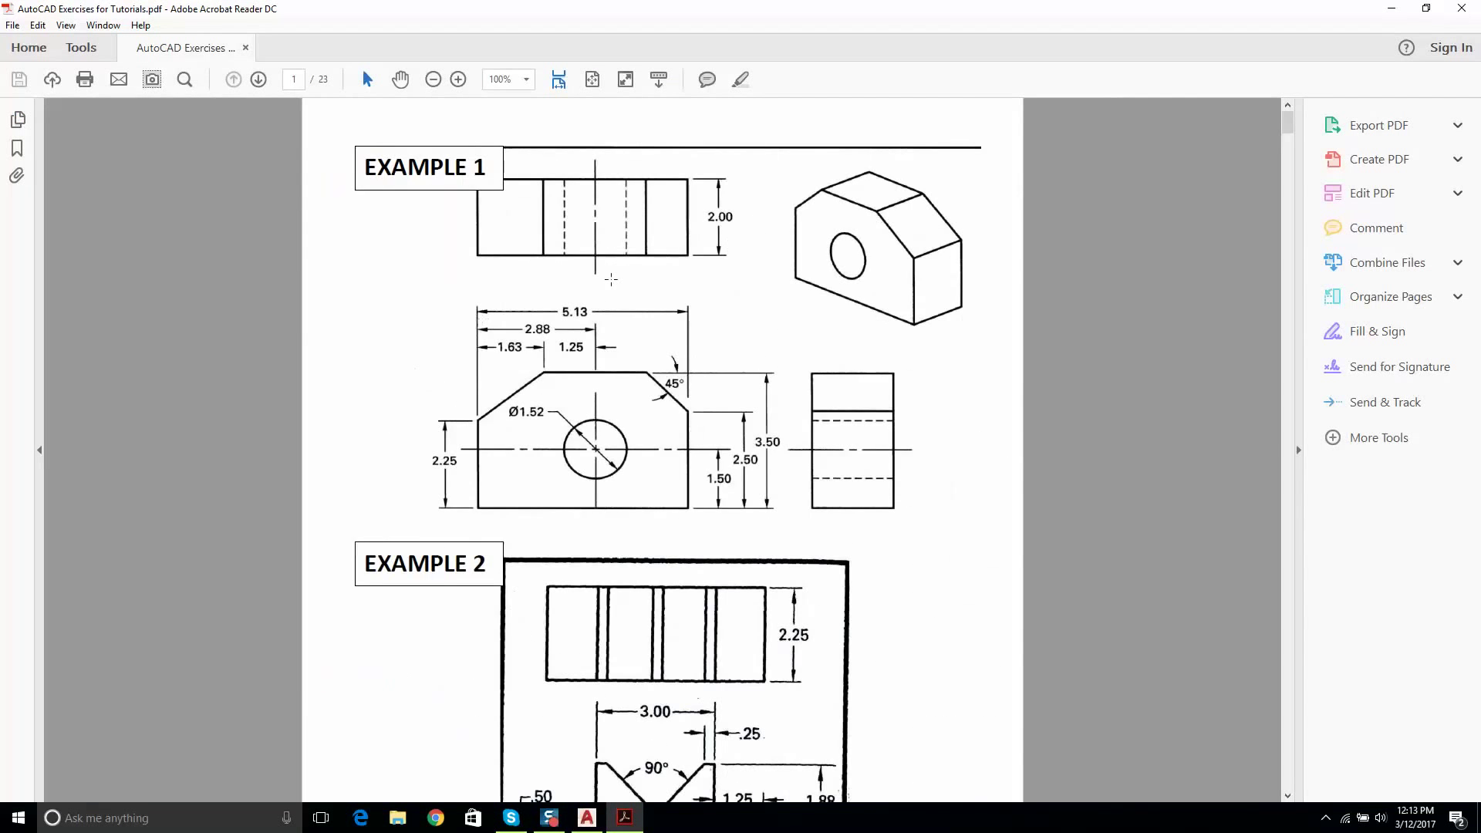
pyautogui.keyDown('ctrl'); pyautogui.scroll(2, 611, 279); pyautogui.keyUp('ctrl')
pyautogui.scroll(1, 611, 279)
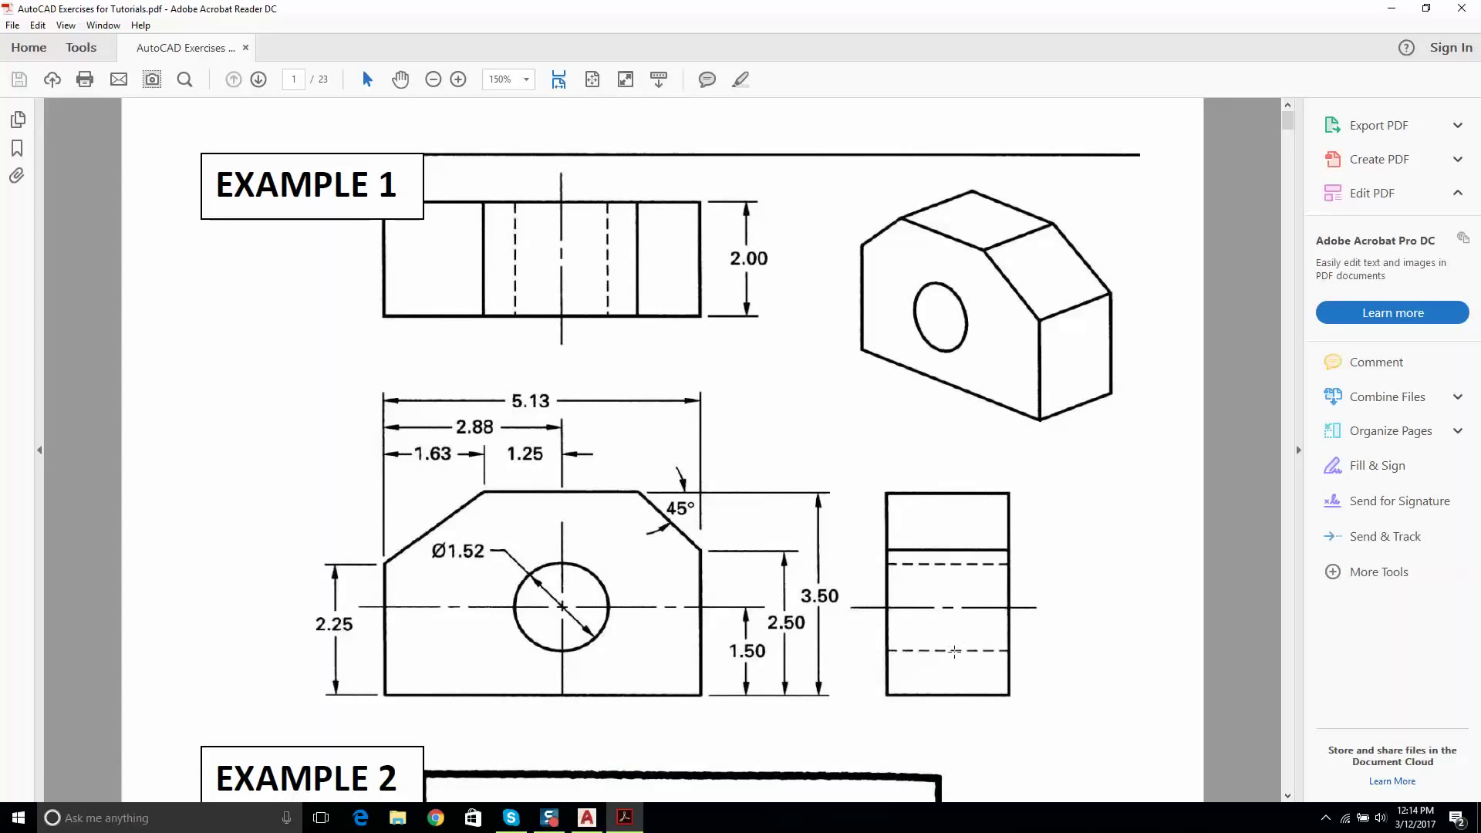
pyautogui.click(588, 819)
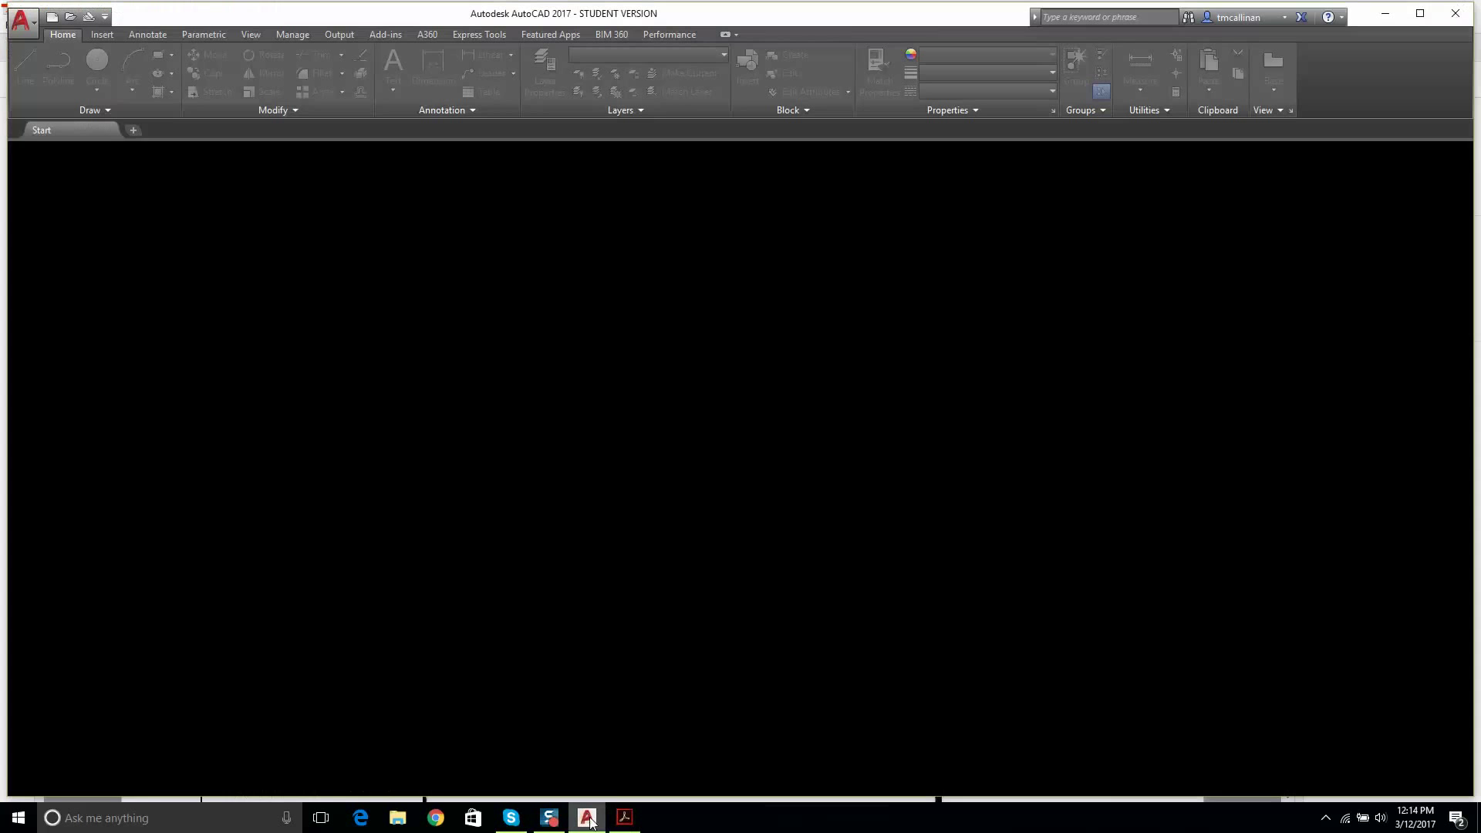
pyautogui.click(625, 818)
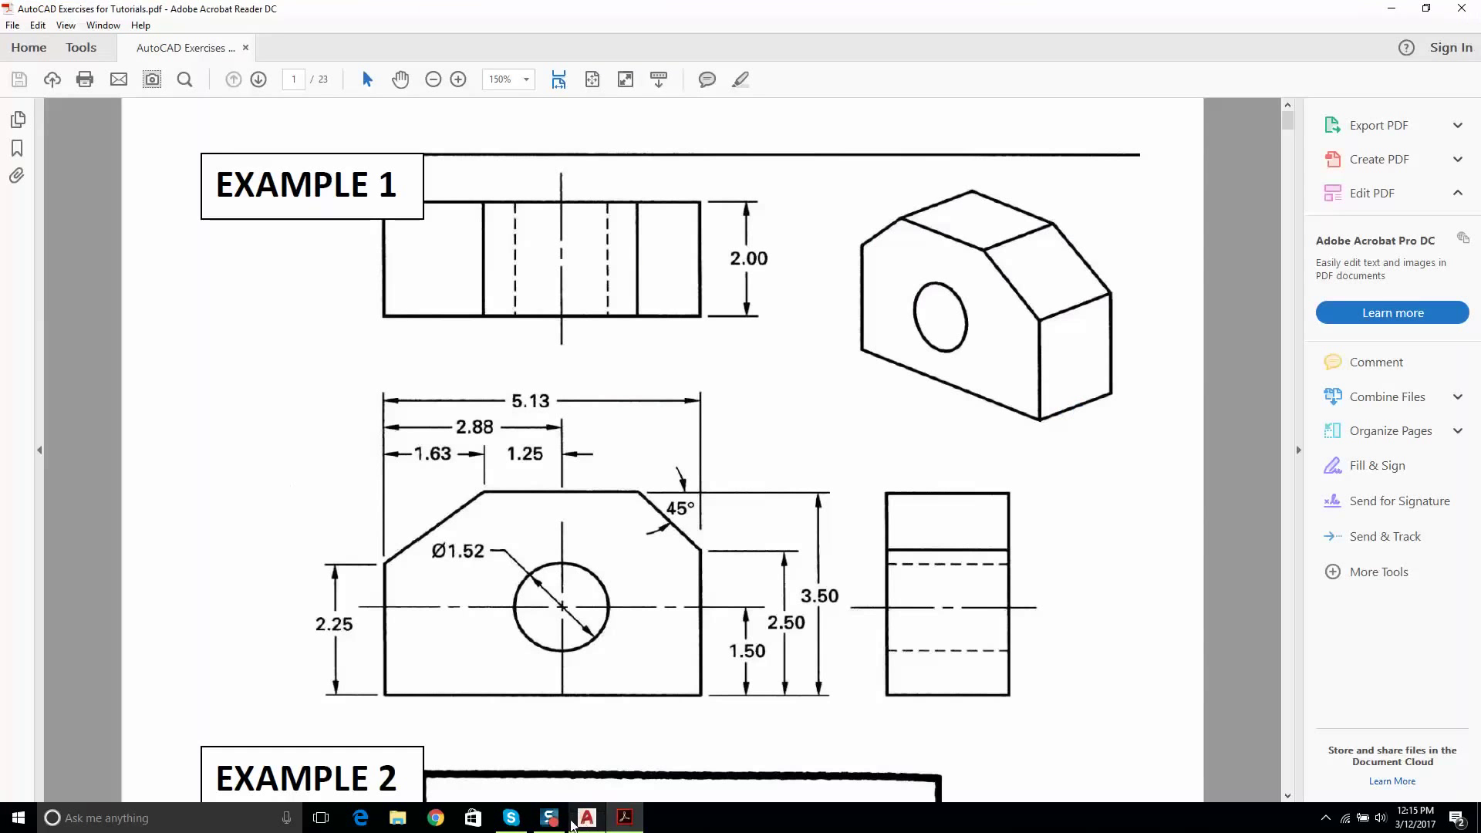
pyautogui.click(580, 821)
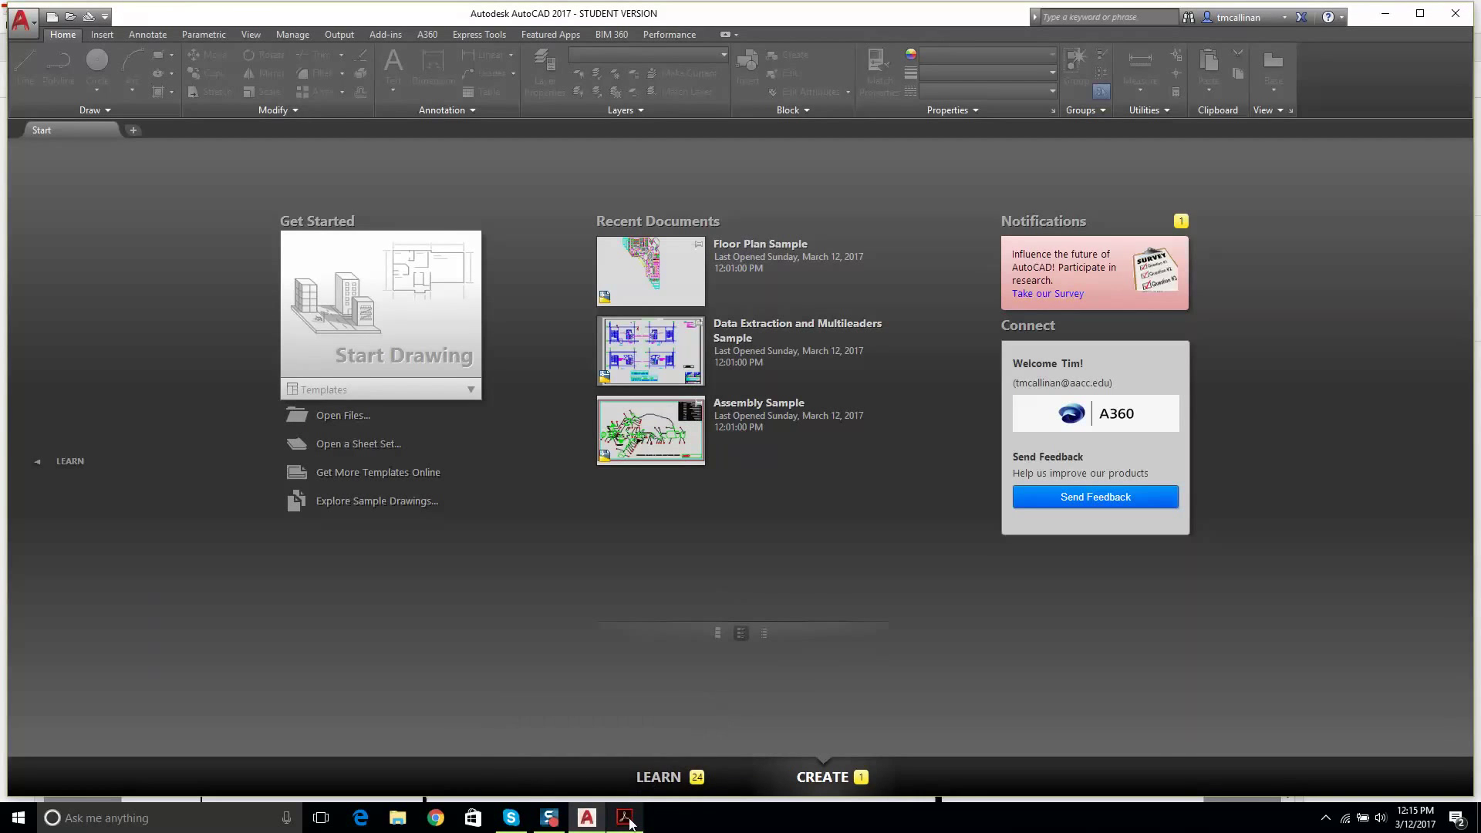
pyautogui.click(627, 819)
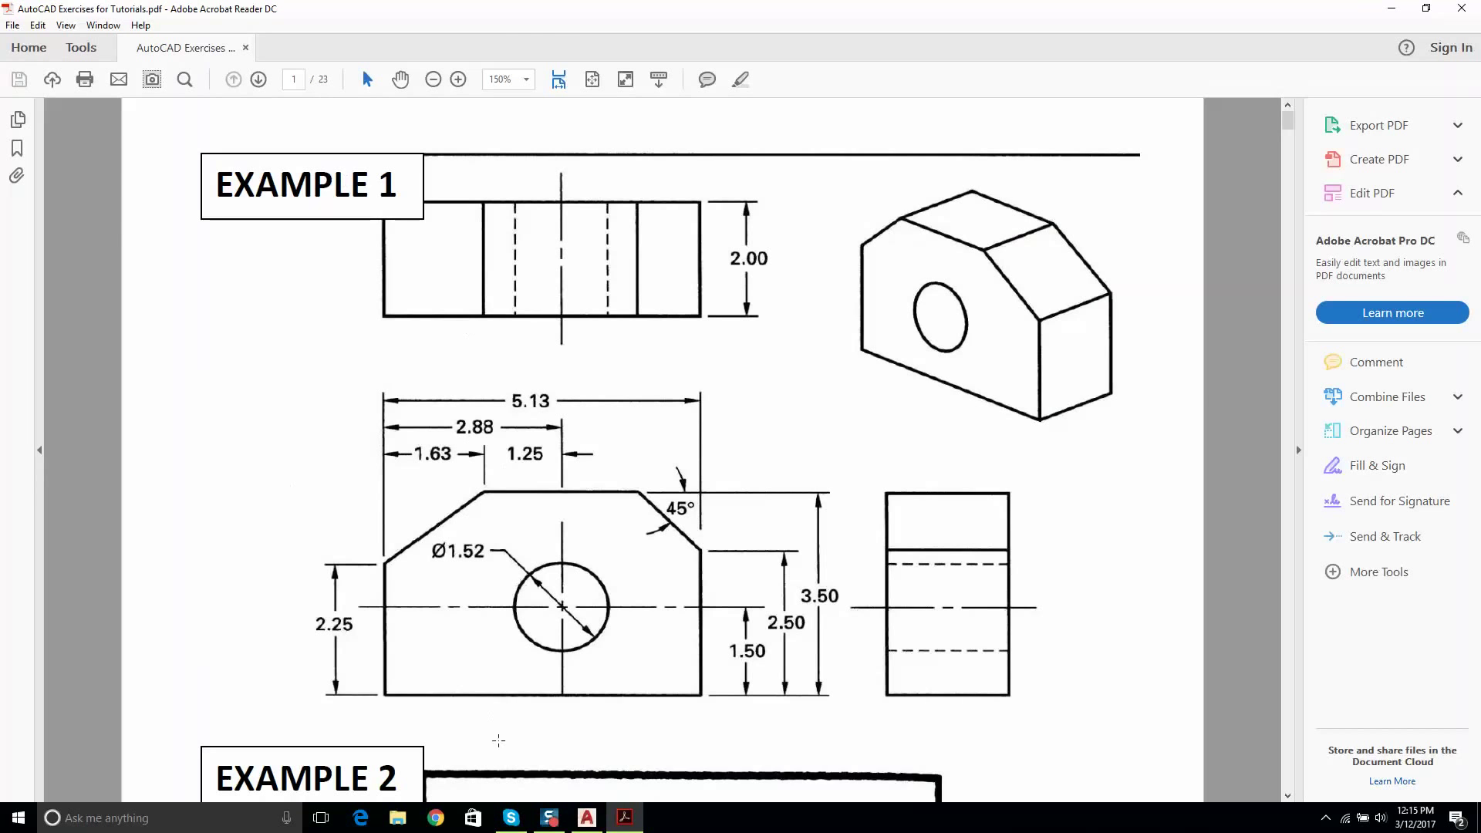
# - Switch to AutoCAD and create a new drawing from the acad template
pyautogui.click(588, 818)
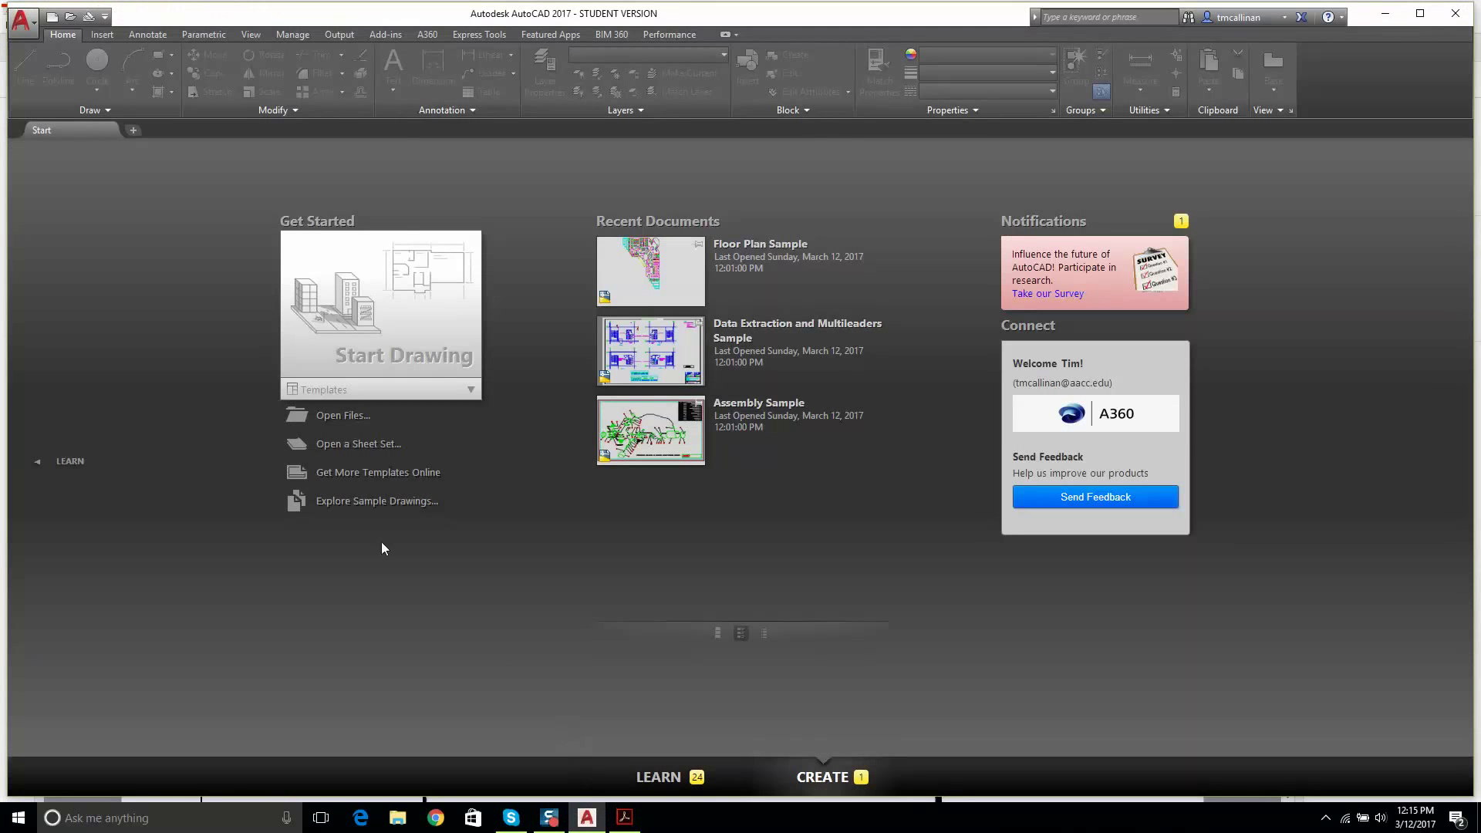
pyautogui.click(51, 16)
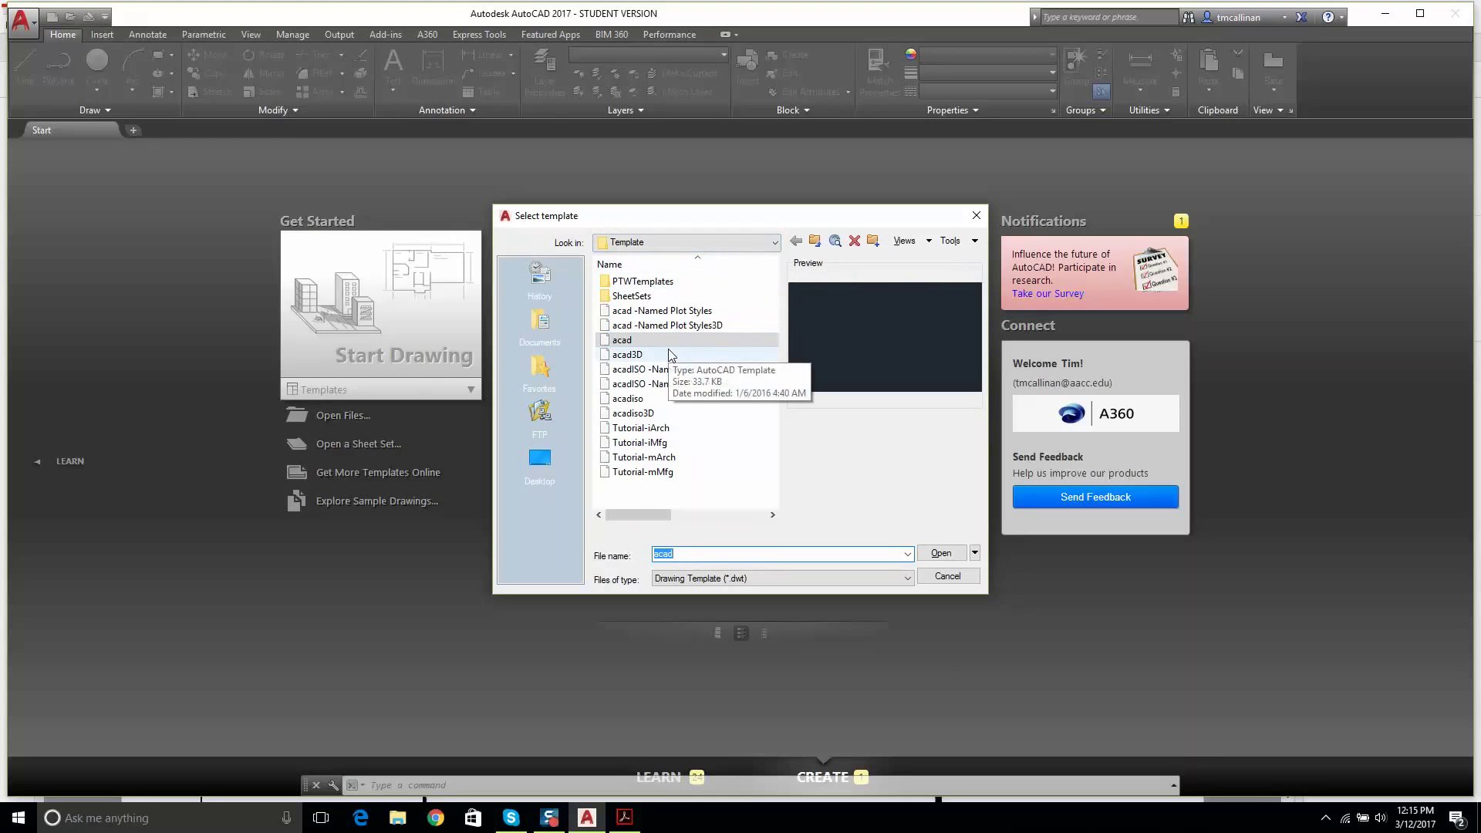
pyautogui.click(618, 346)
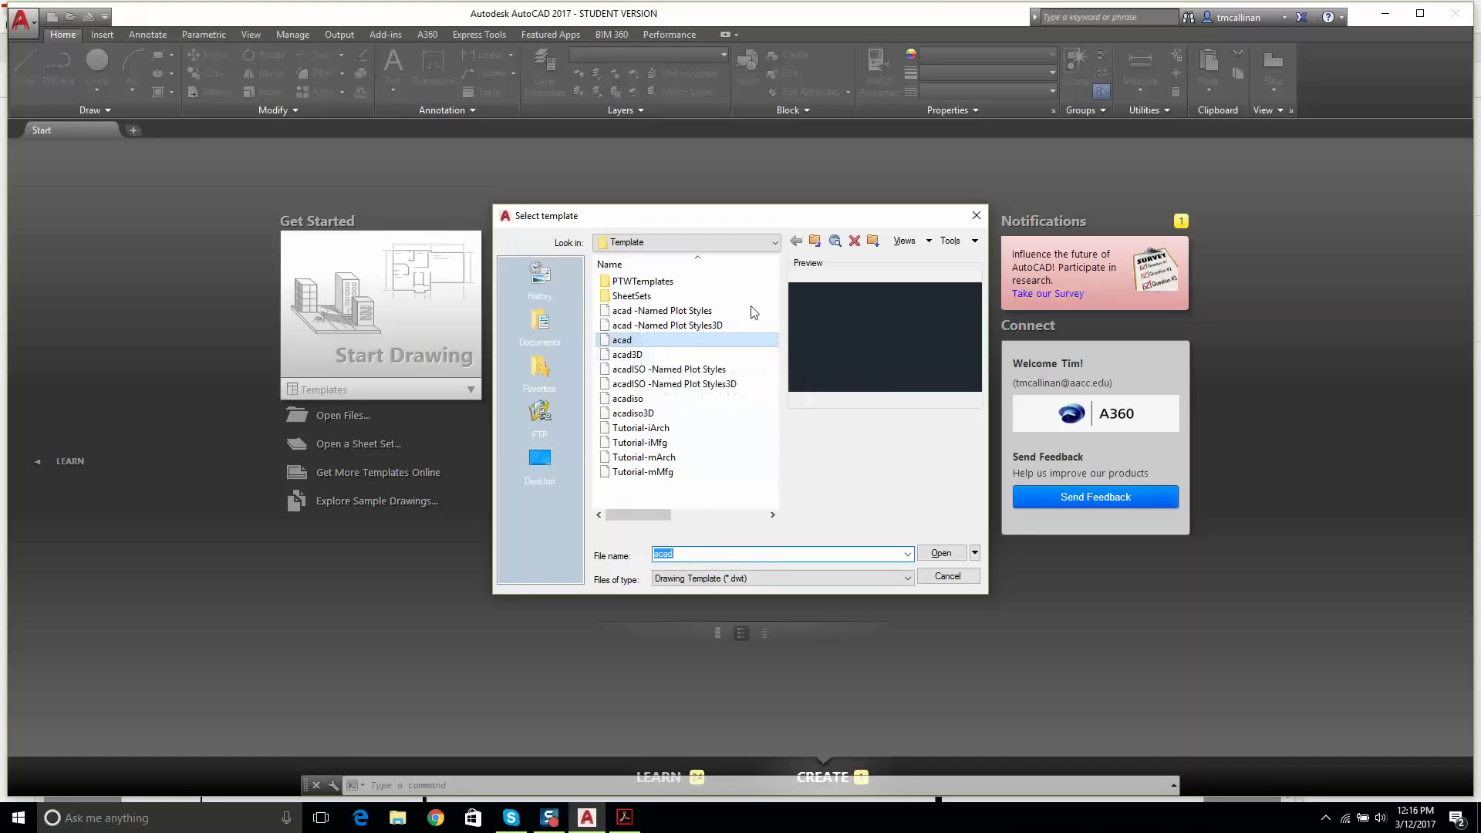
pyautogui.doubleClick(632, 344)
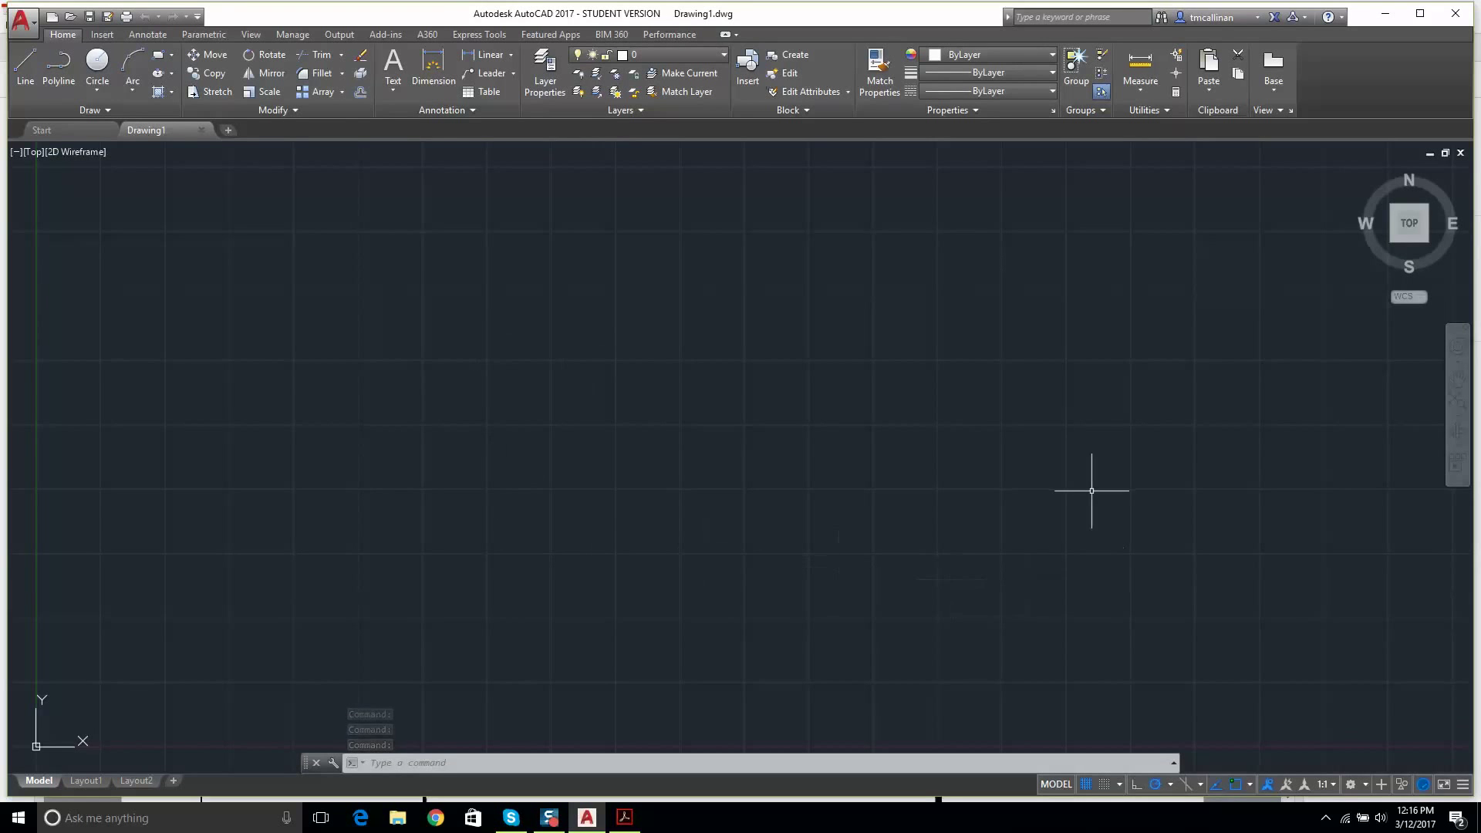
pyautogui.scroll(-4, 899, 395)
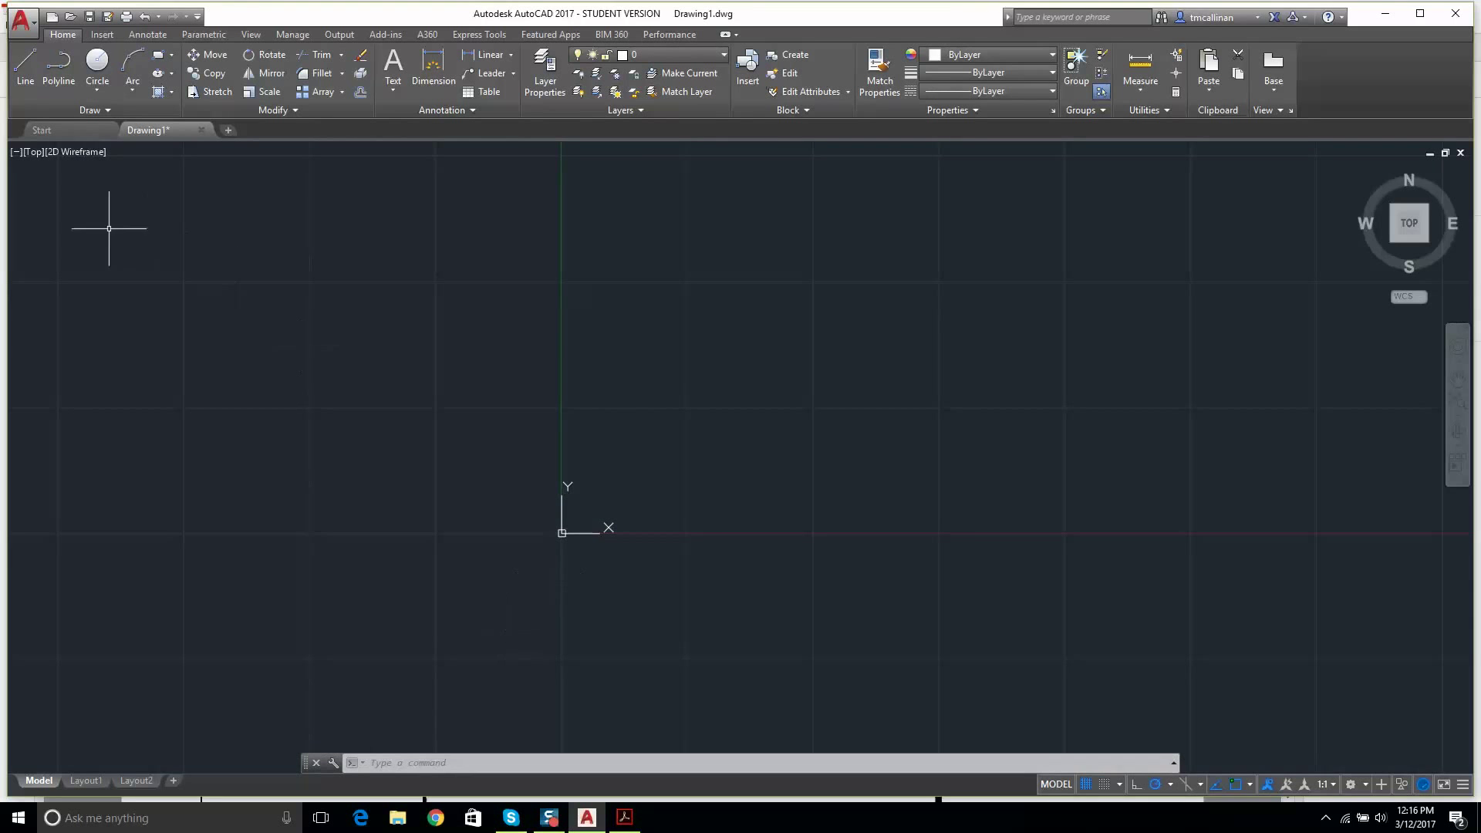
pyautogui.click(97, 67)
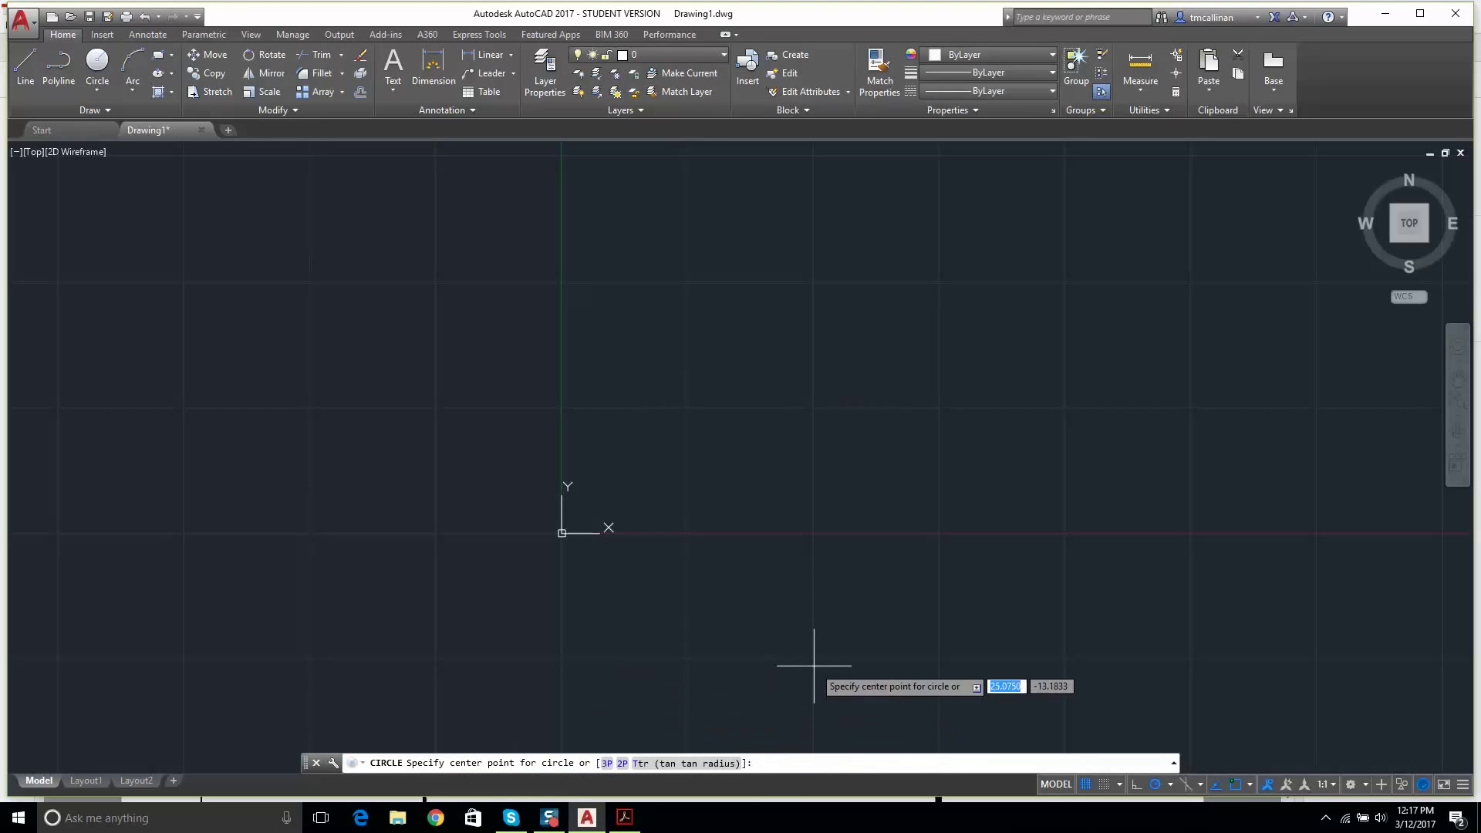
pyautogui.press('Escape')
pyautogui.press('Escape')
pyautogui.press('Escape')
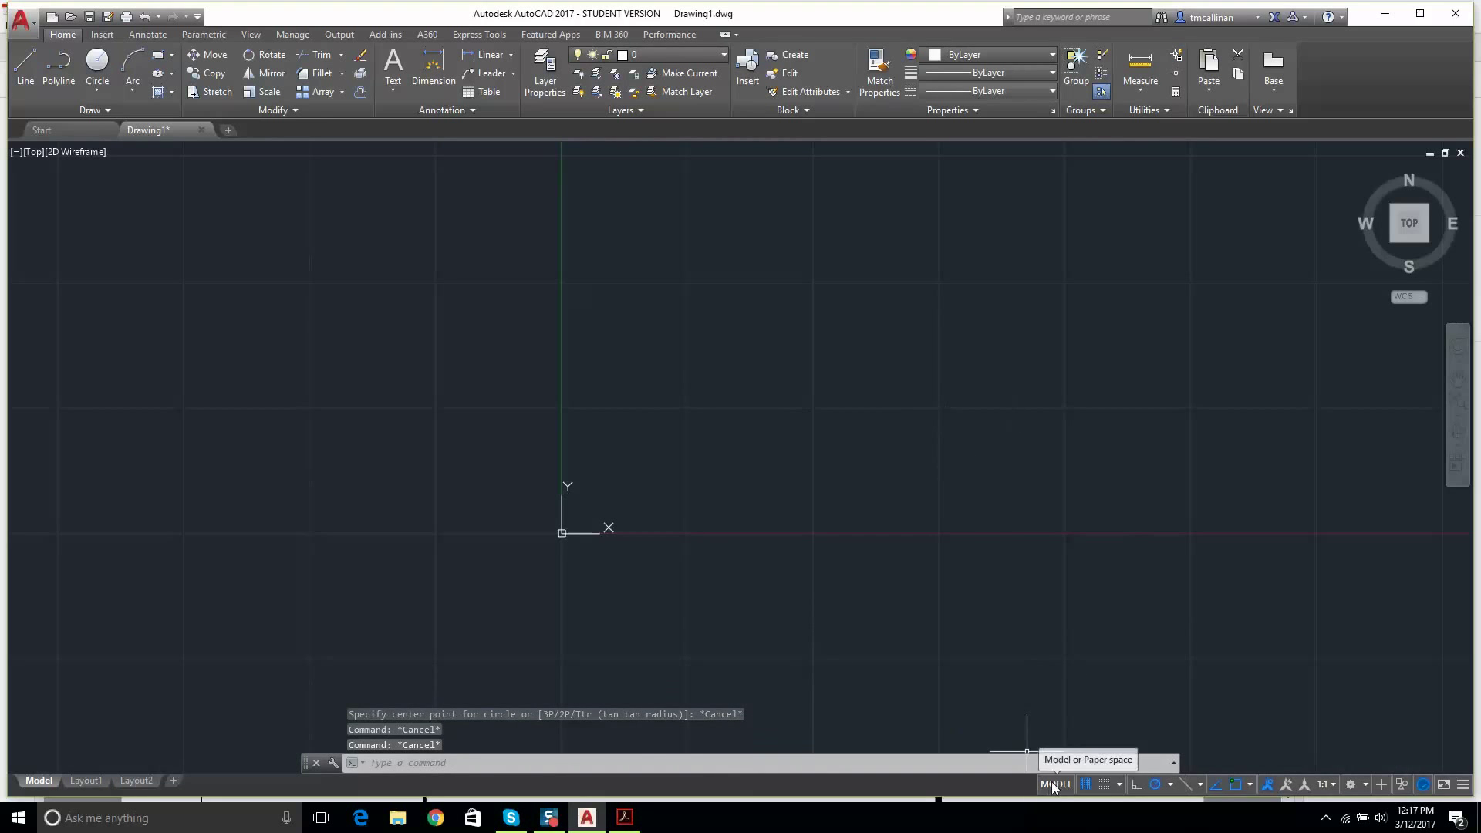
# - Toggle the drawing grid off and back on twice to compare the drawing area with and without it
pyautogui.click(1086, 785)
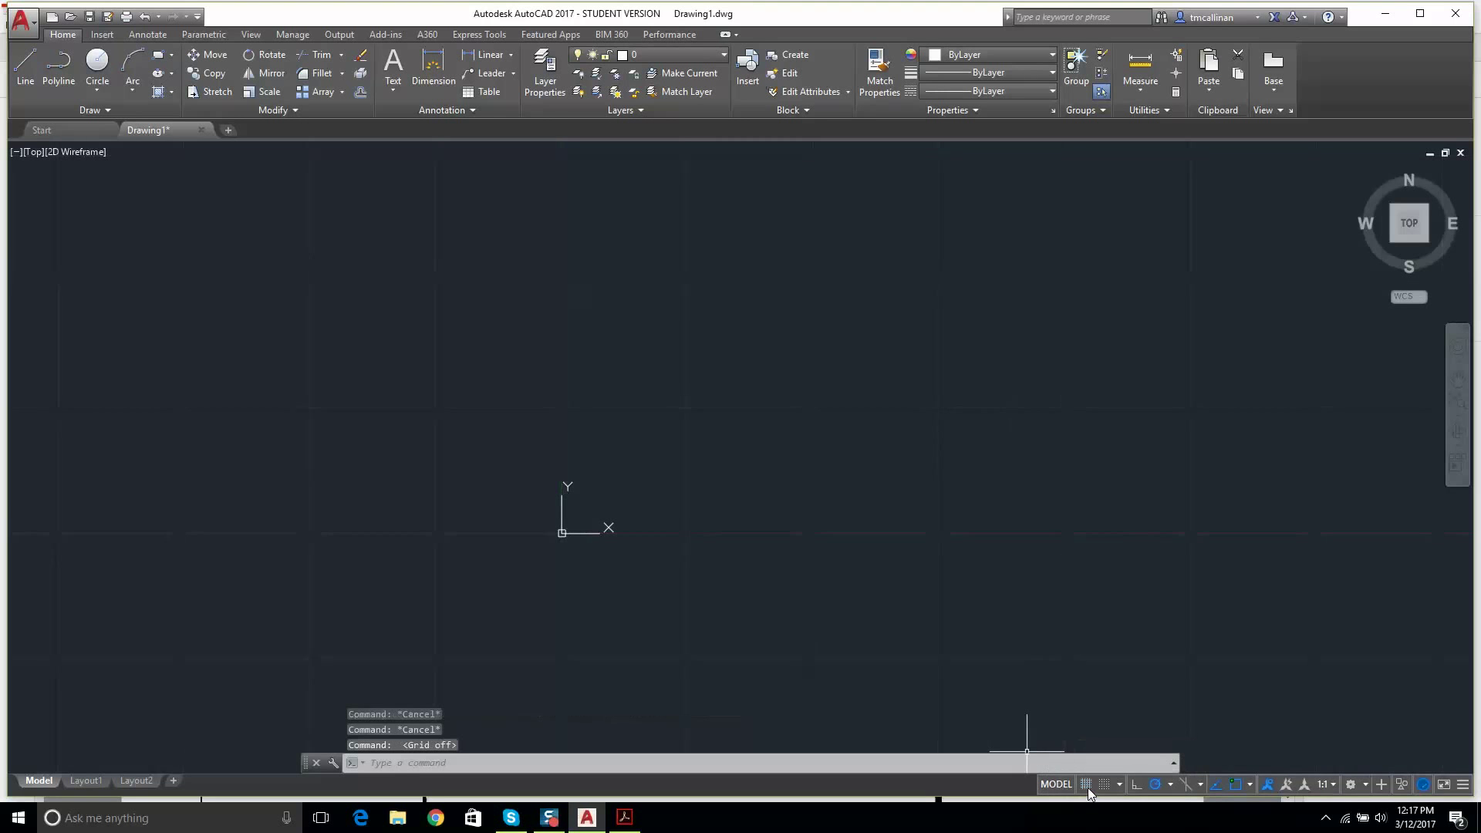
pyautogui.click(1085, 785)
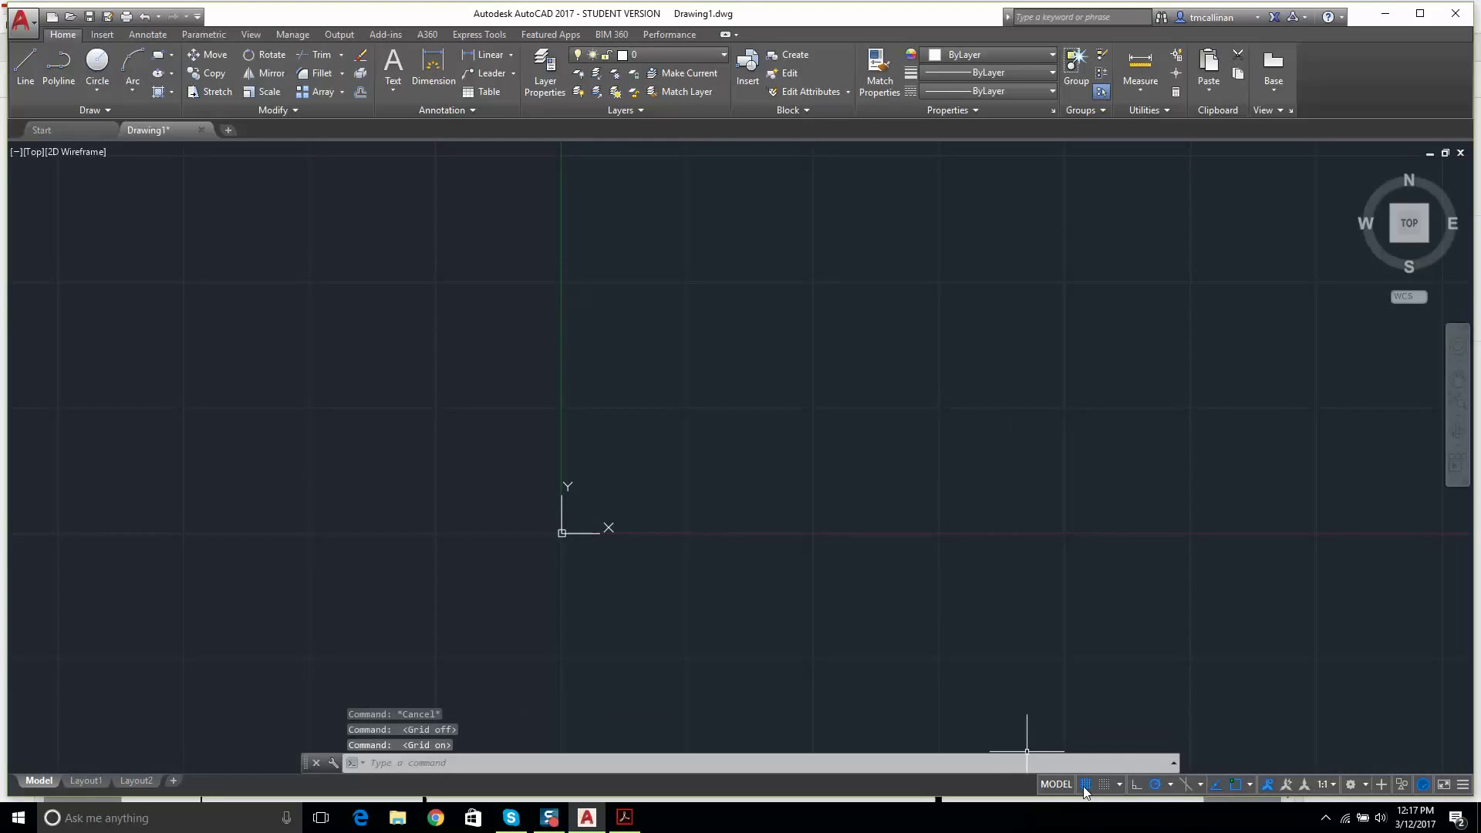
pyautogui.click(1085, 785)
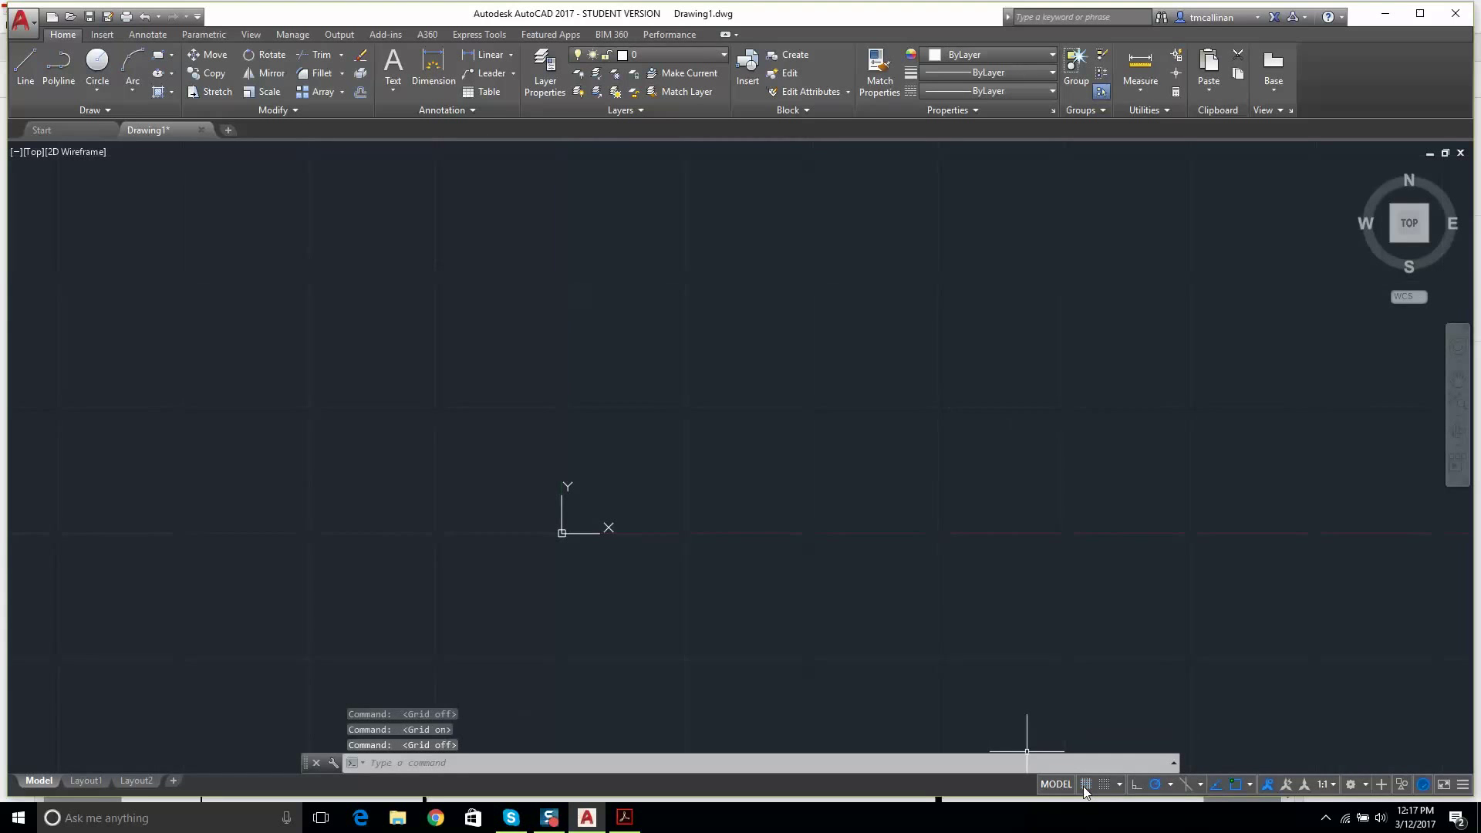
pyautogui.click(1085, 785)
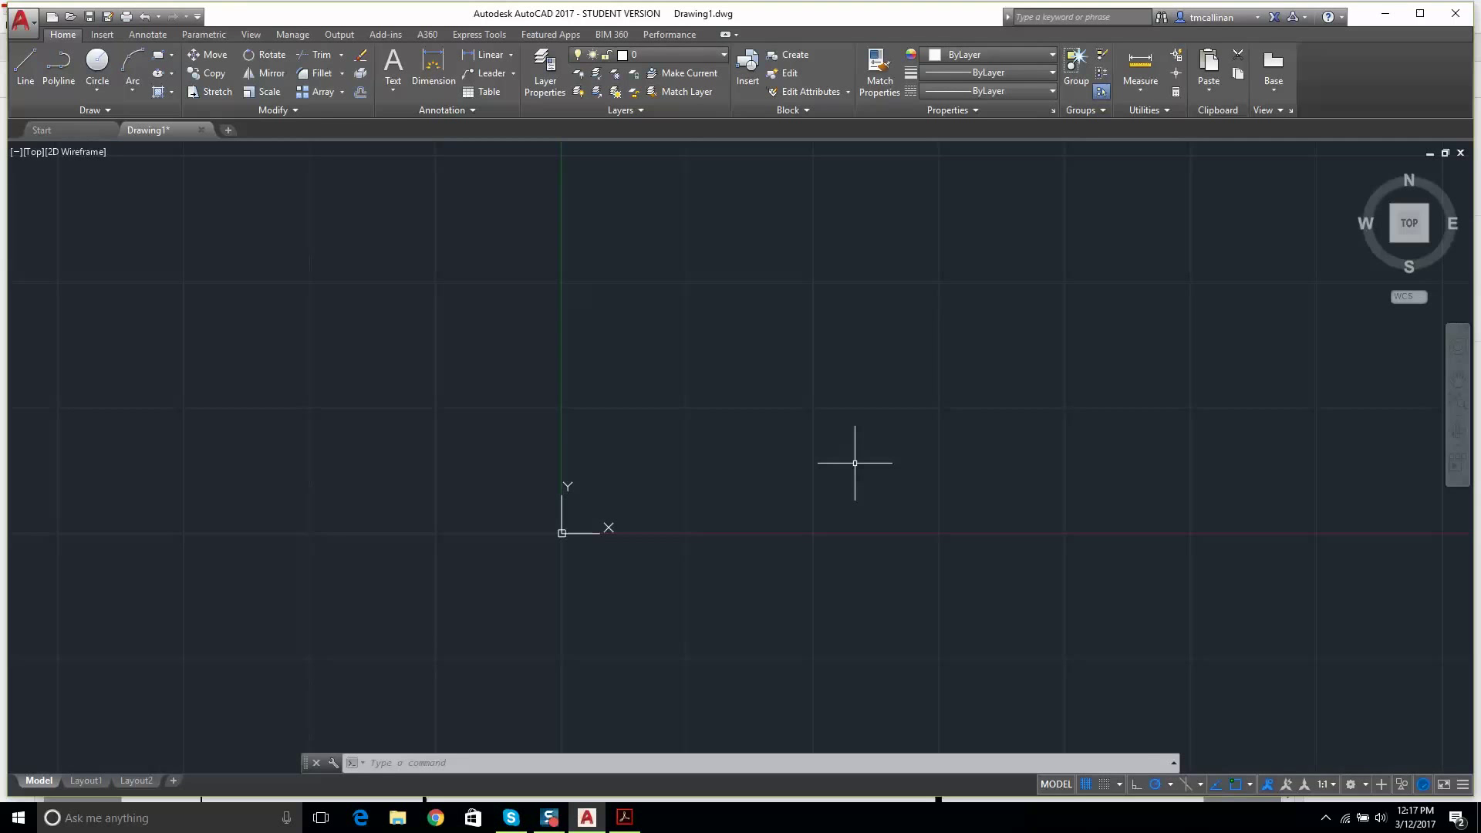
# - Check Example 1 in the exercises PDF, and create a new layer named CONST 1 in the AutoCAD drawing
pyautogui.click(626, 820)
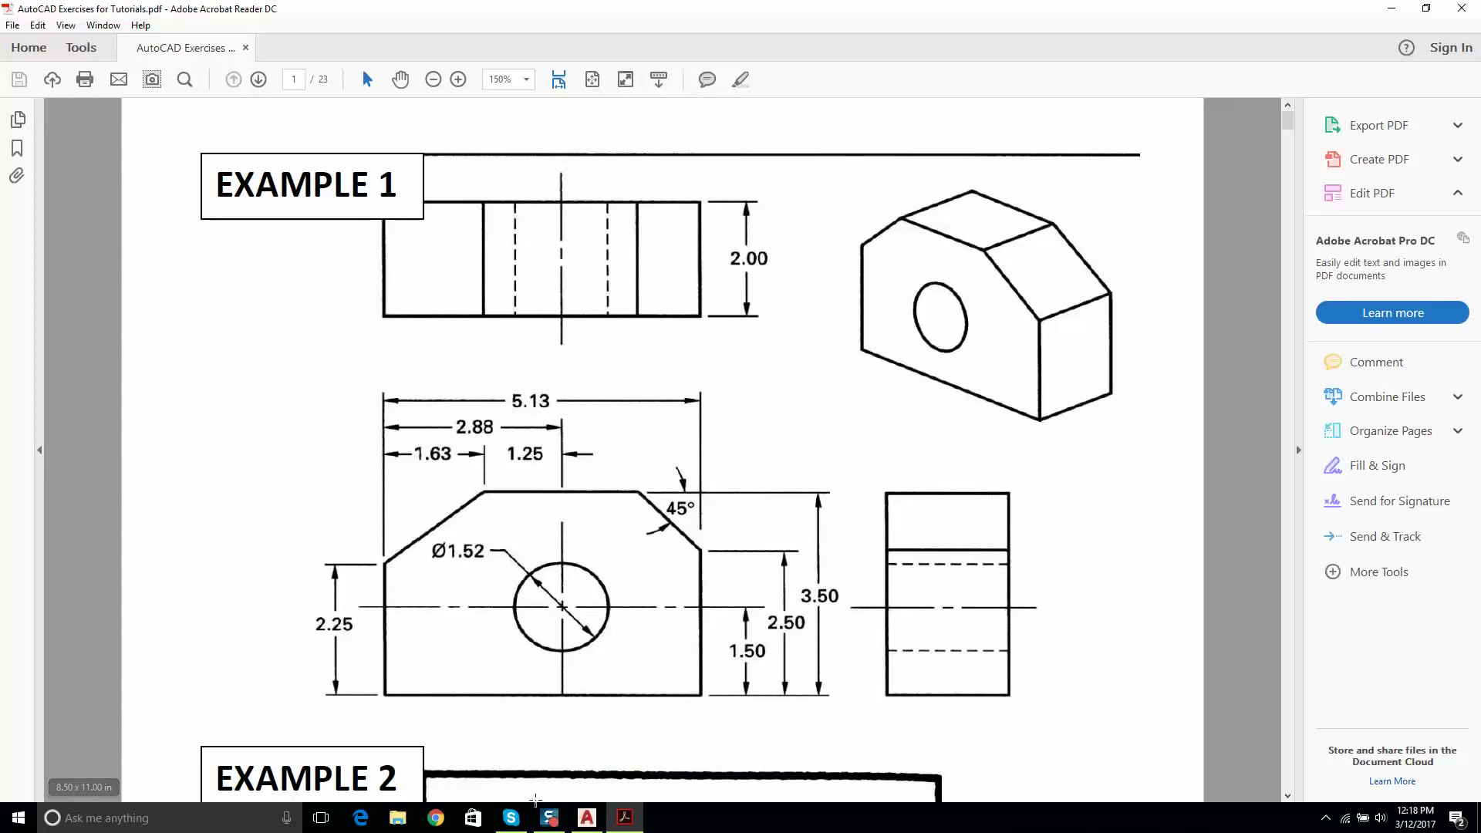
pyautogui.click(590, 822)
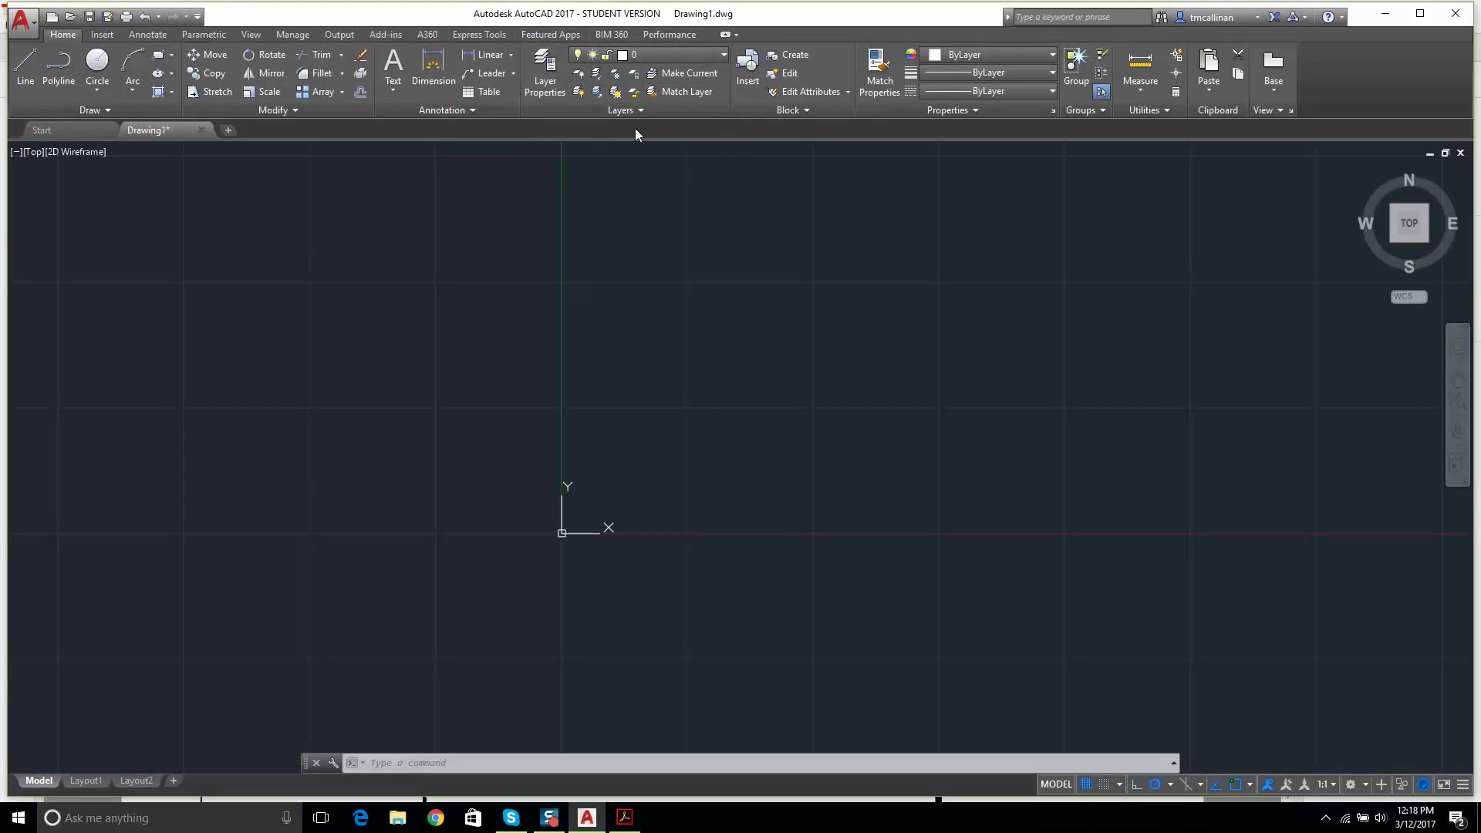
pyautogui.click(550, 82)
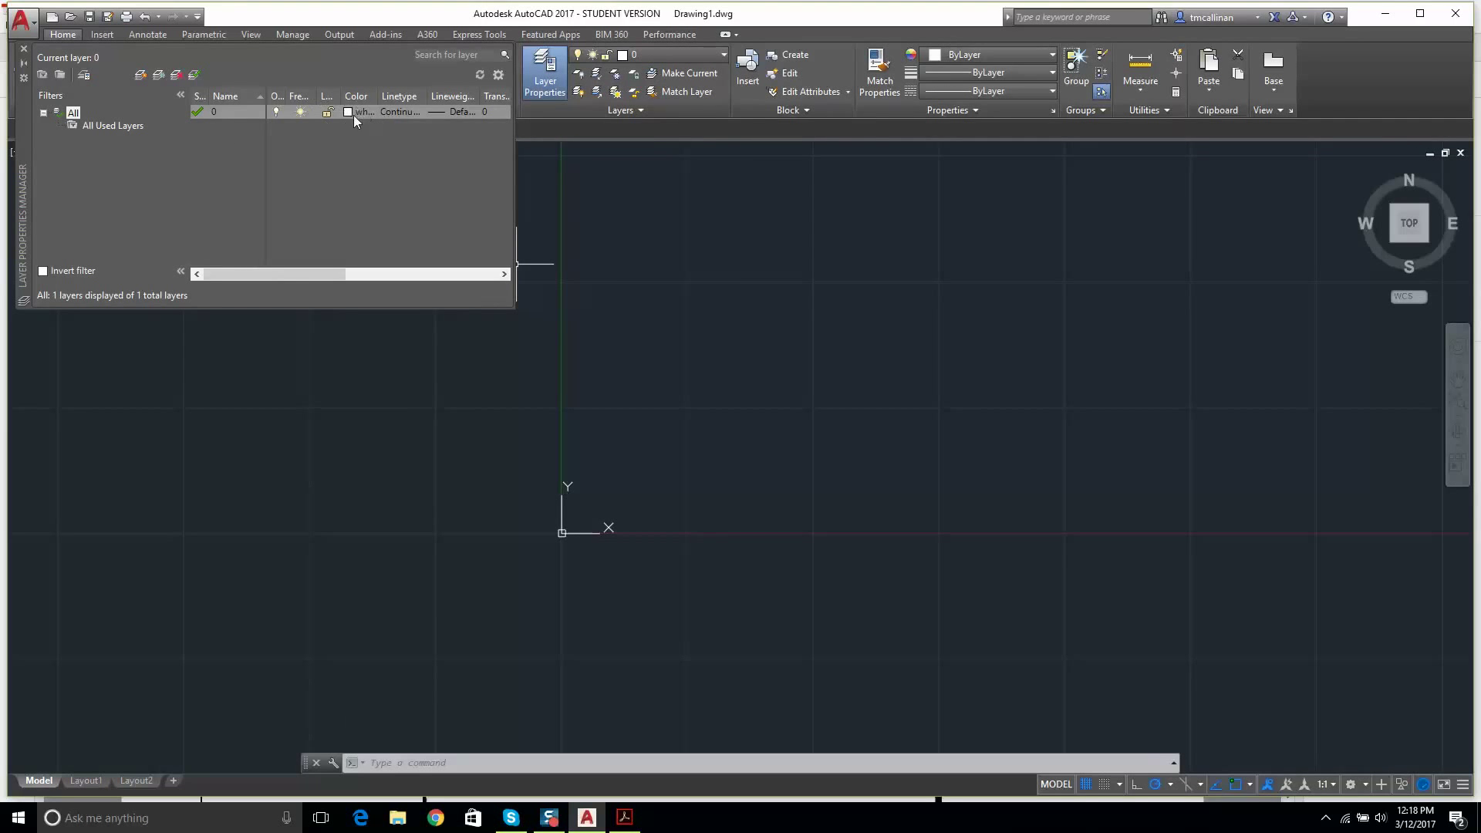
pyautogui.rightClick(271, 146)
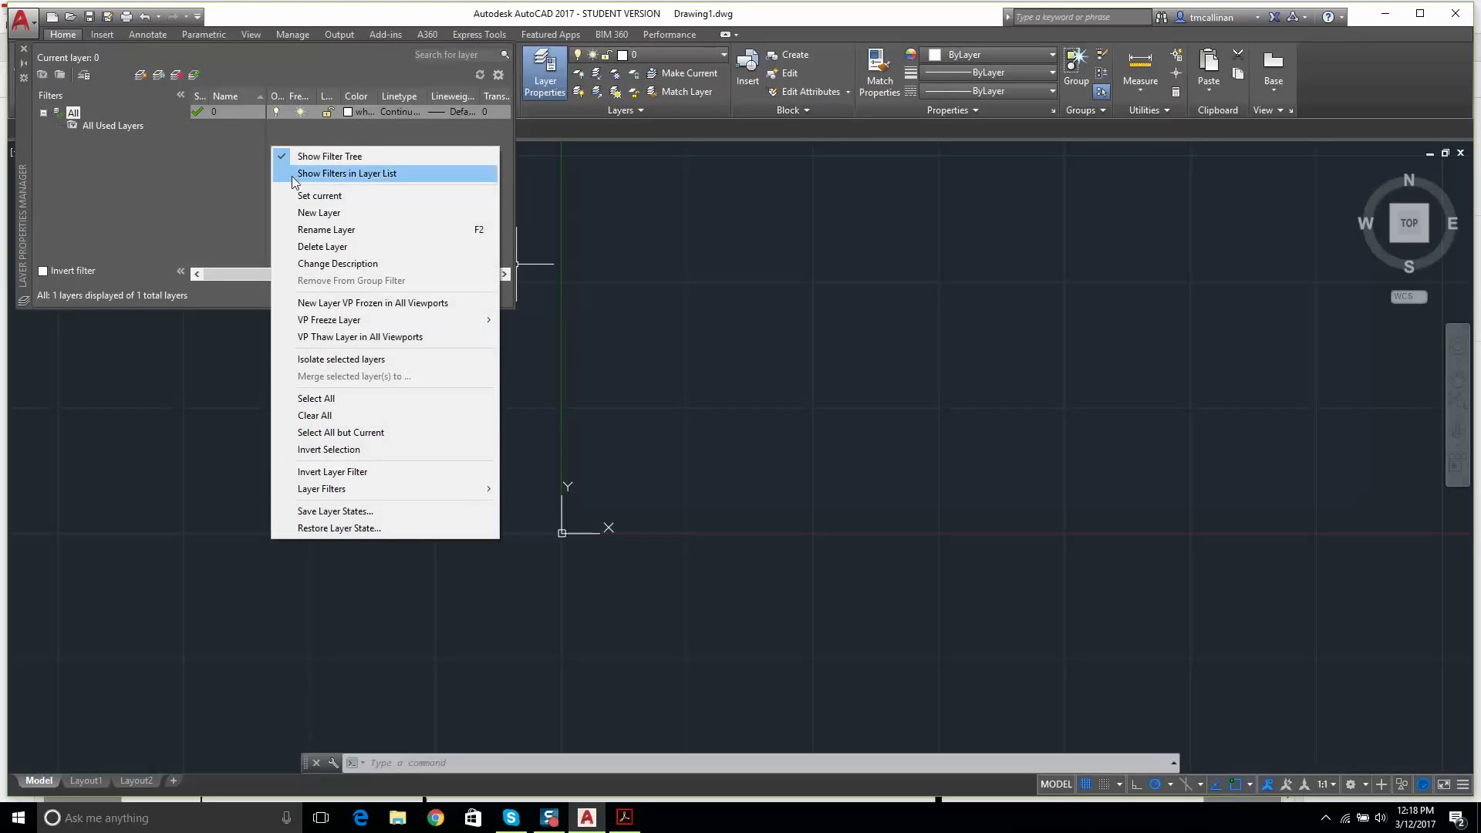
pyautogui.rightClick(308, 132)
pyautogui.rightClick(293, 151)
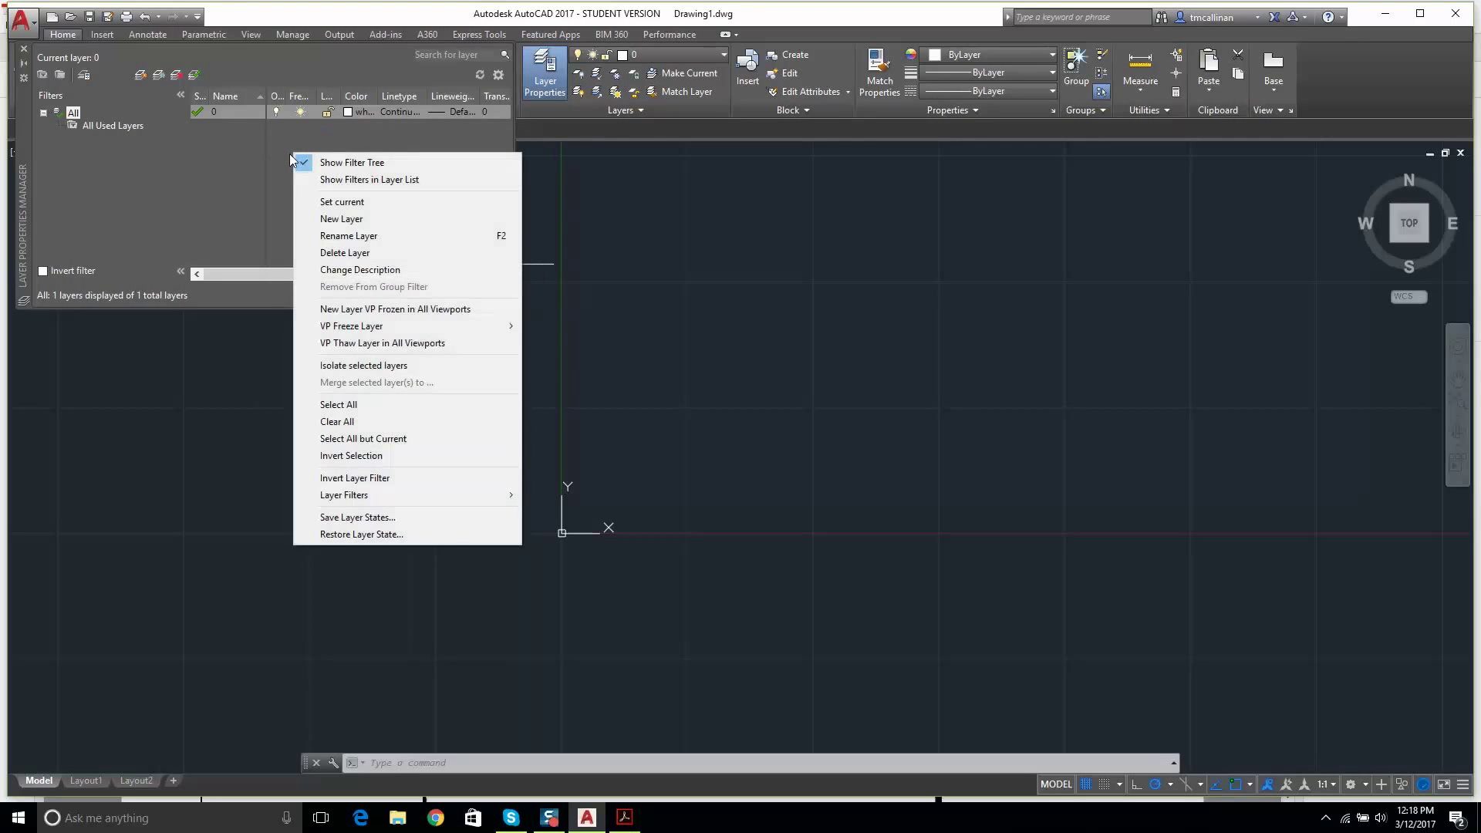
pyautogui.rightClick(240, 141)
pyautogui.rightClick(311, 139)
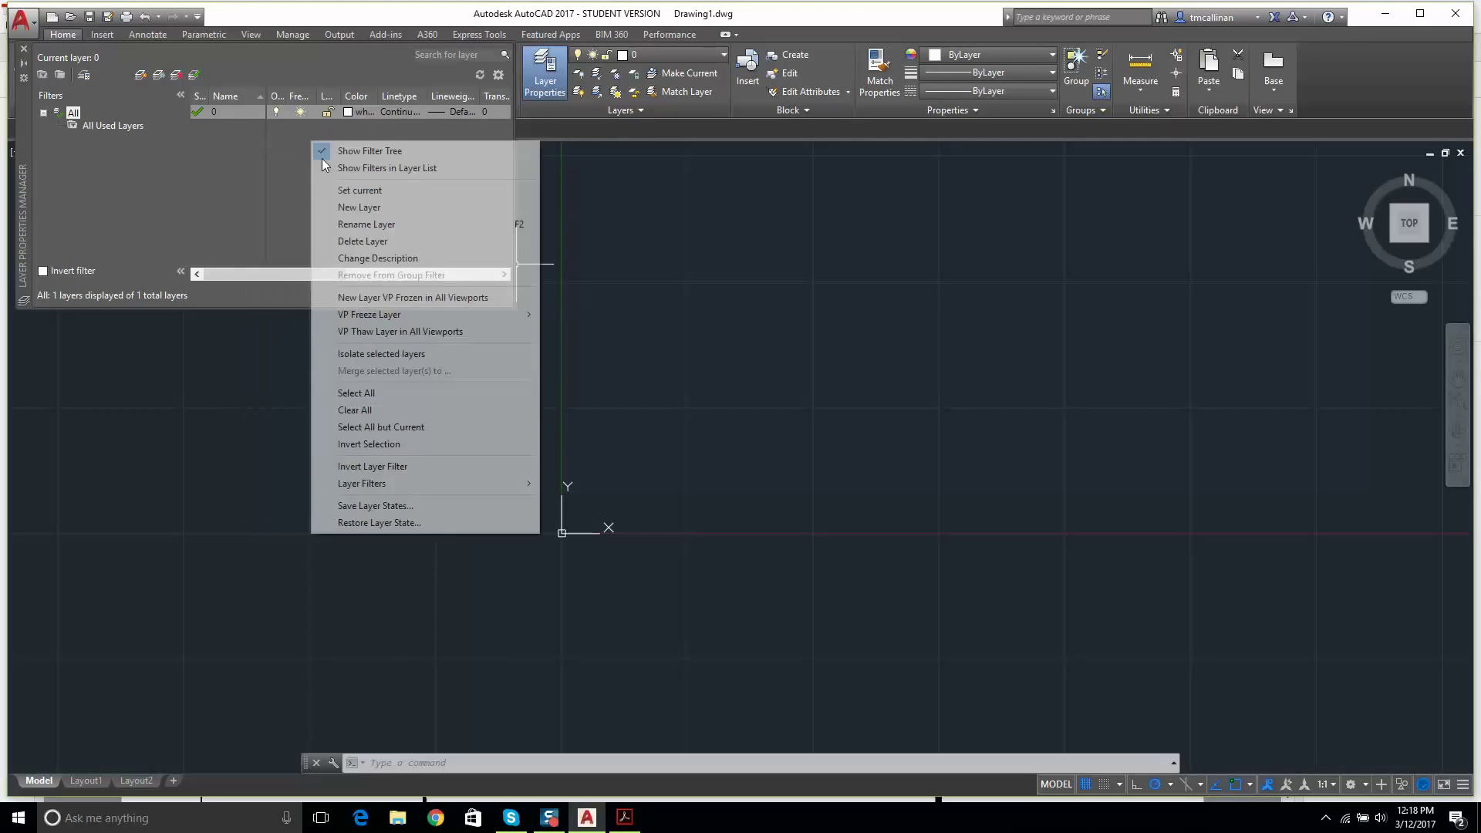
pyautogui.click(342, 207)
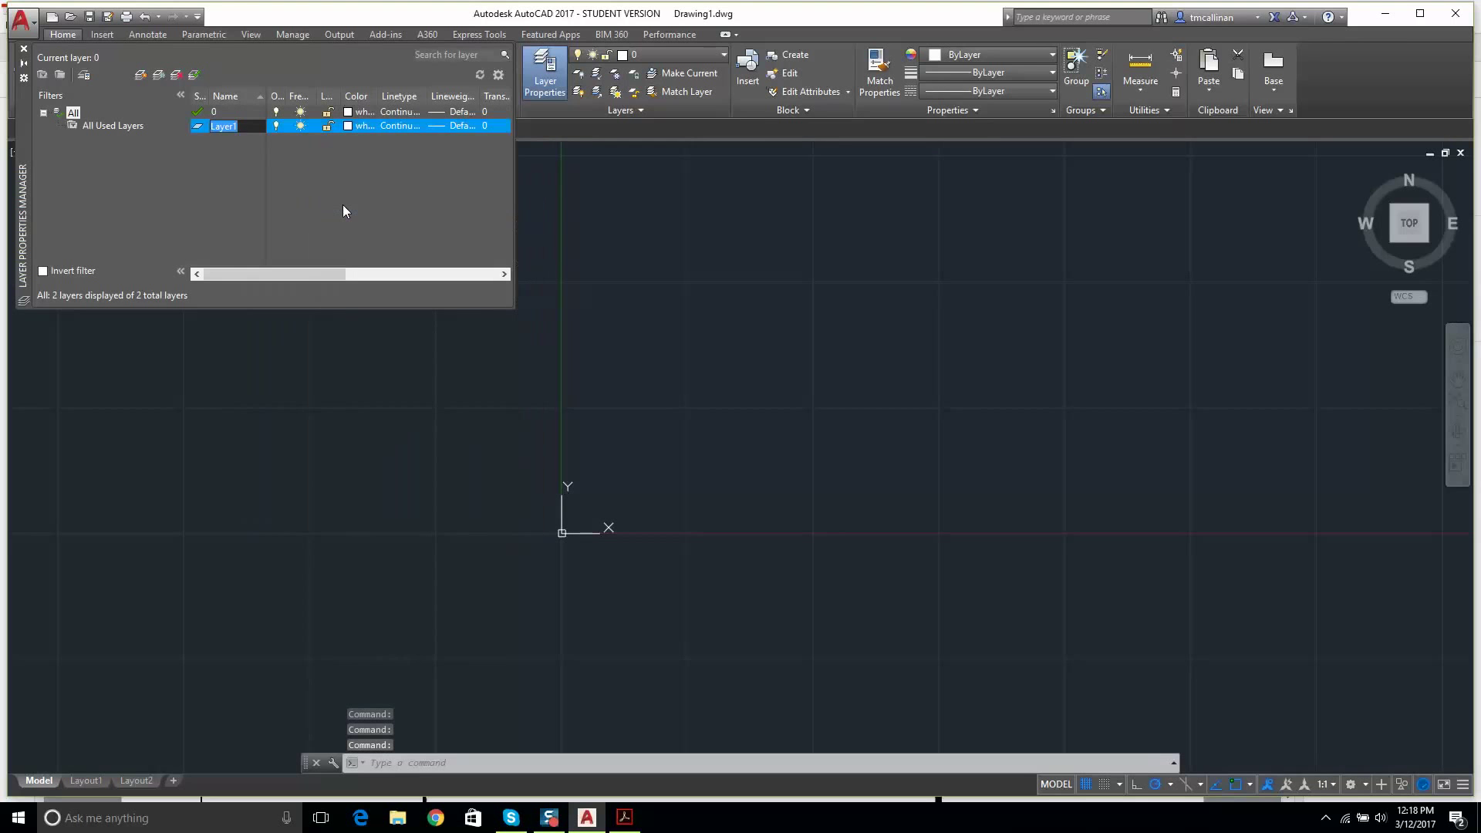
pyautogui.write('CON')
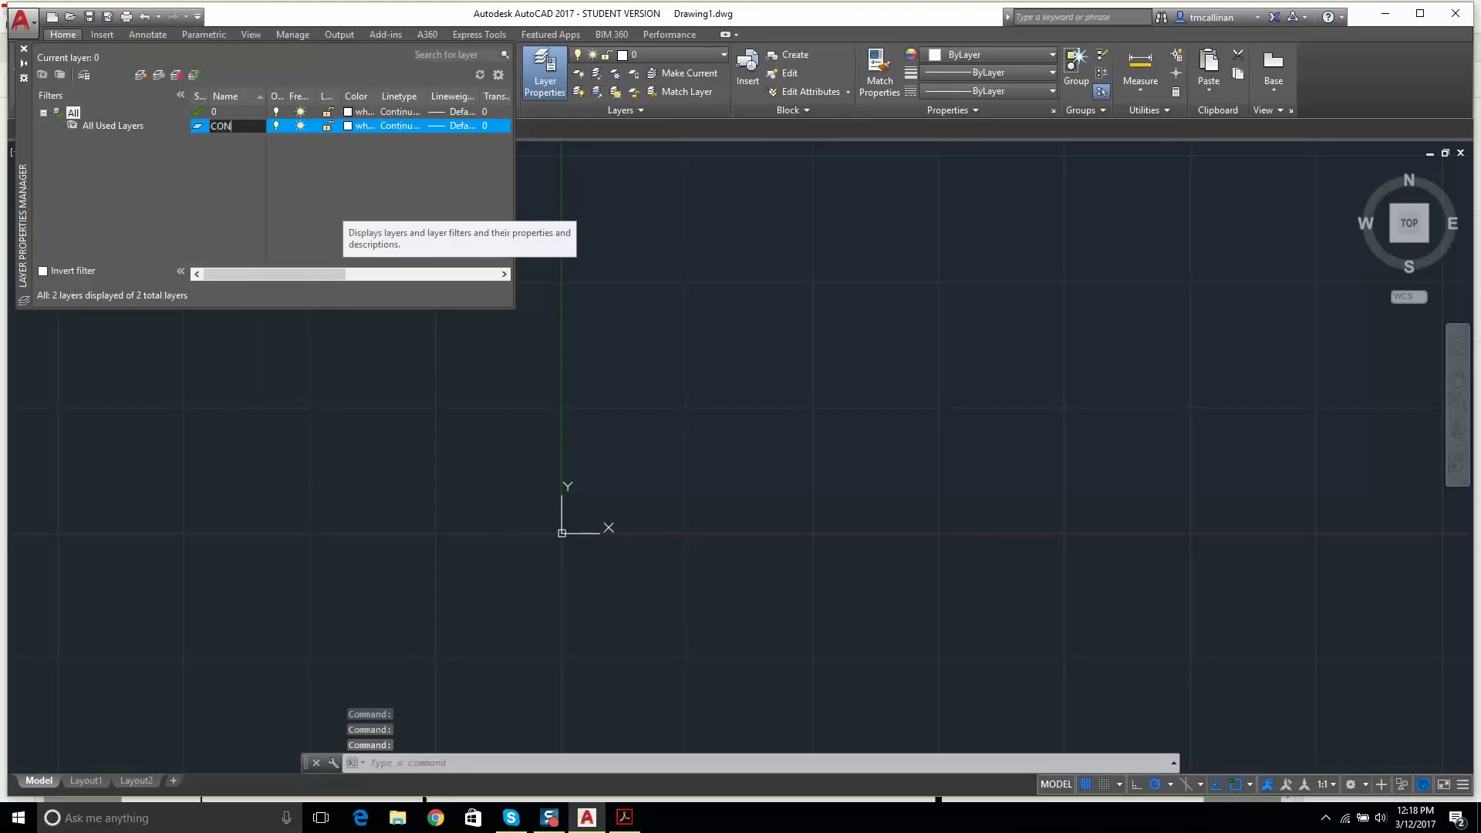
pyautogui.write('ST 1')
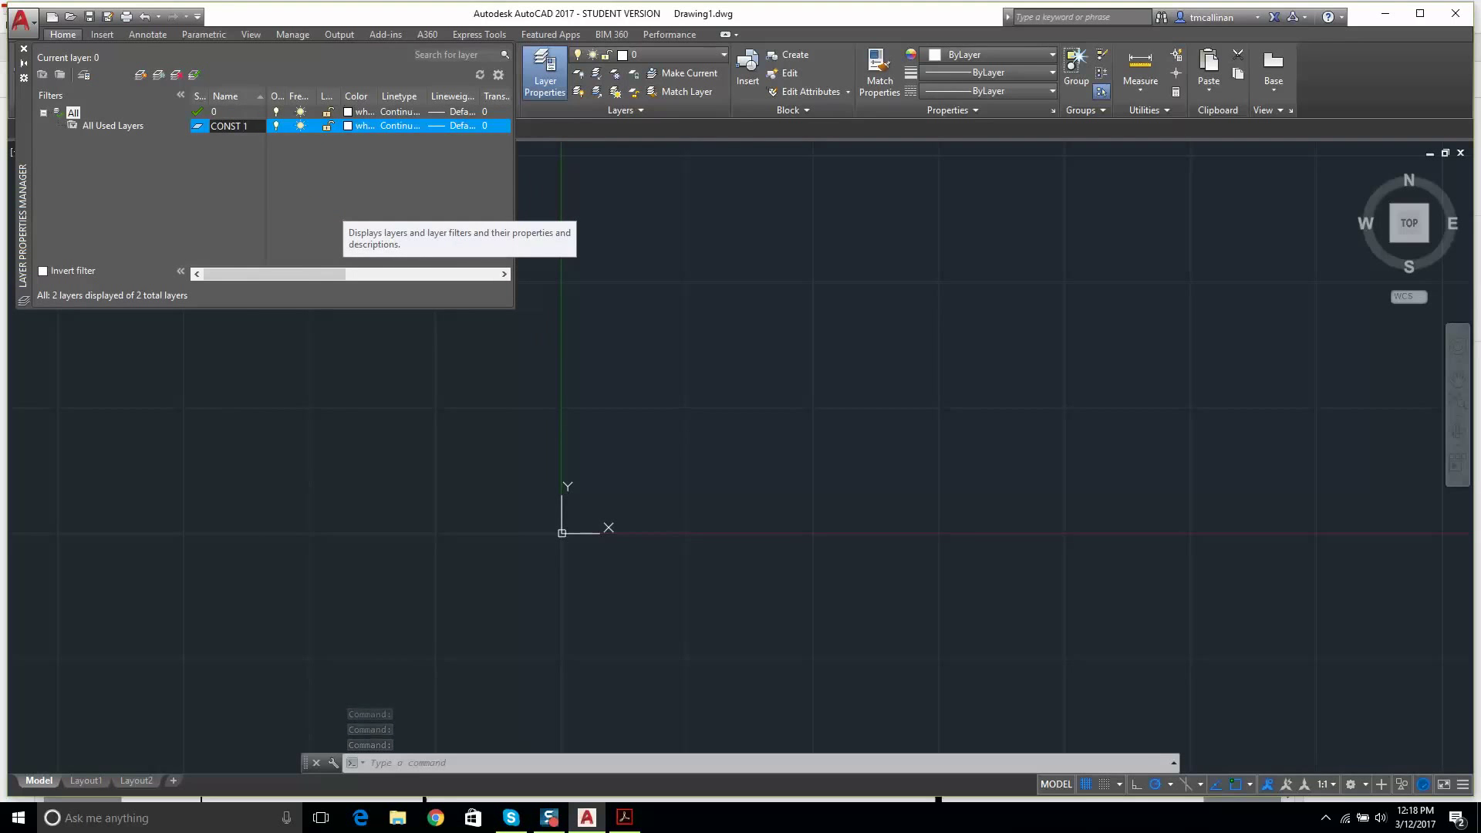
pyautogui.press('Return')
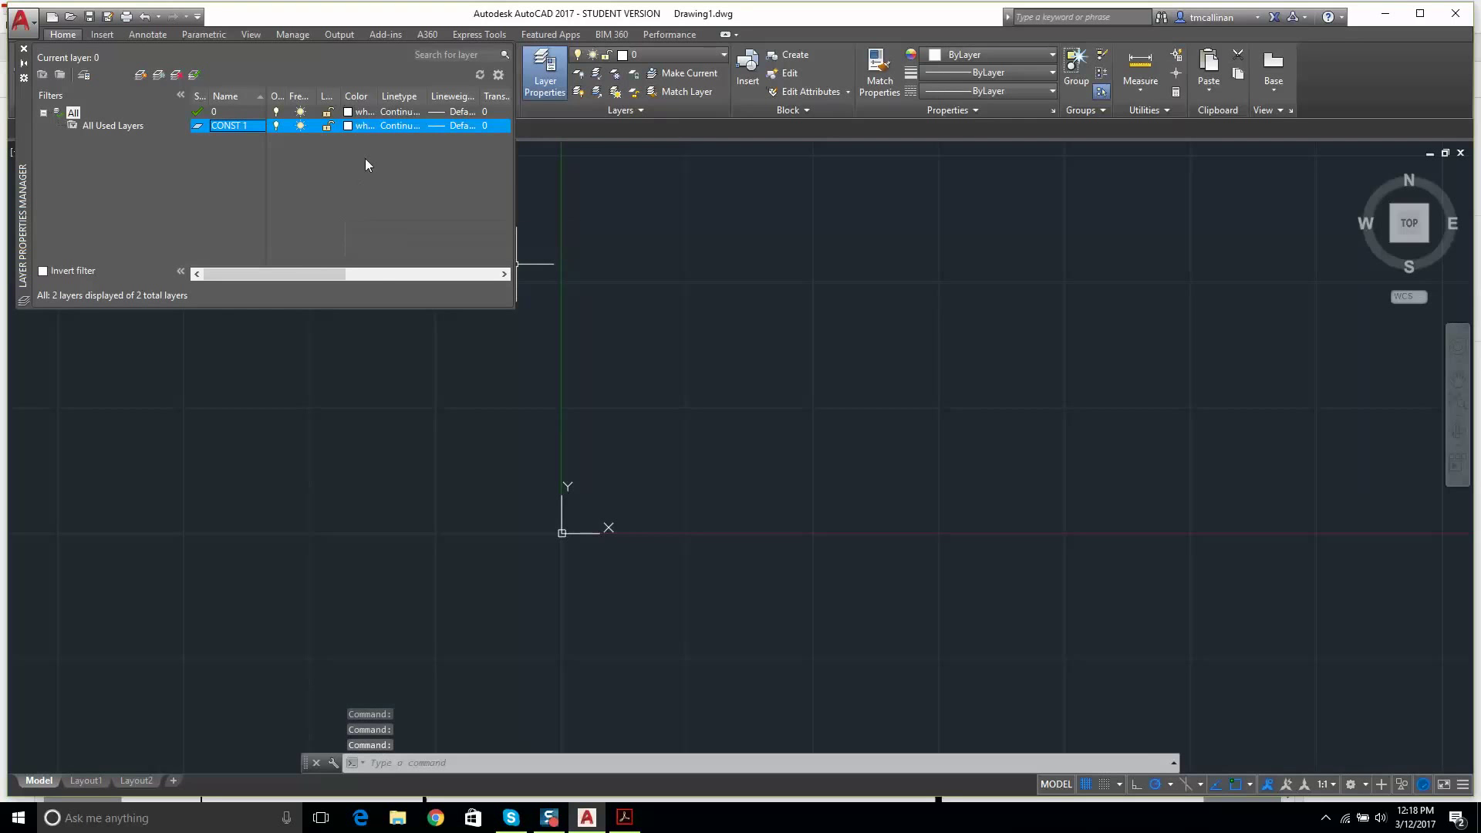
# - Set the CONST 1 layer's color to yellow and close the layer properties
pyautogui.click(363, 128)
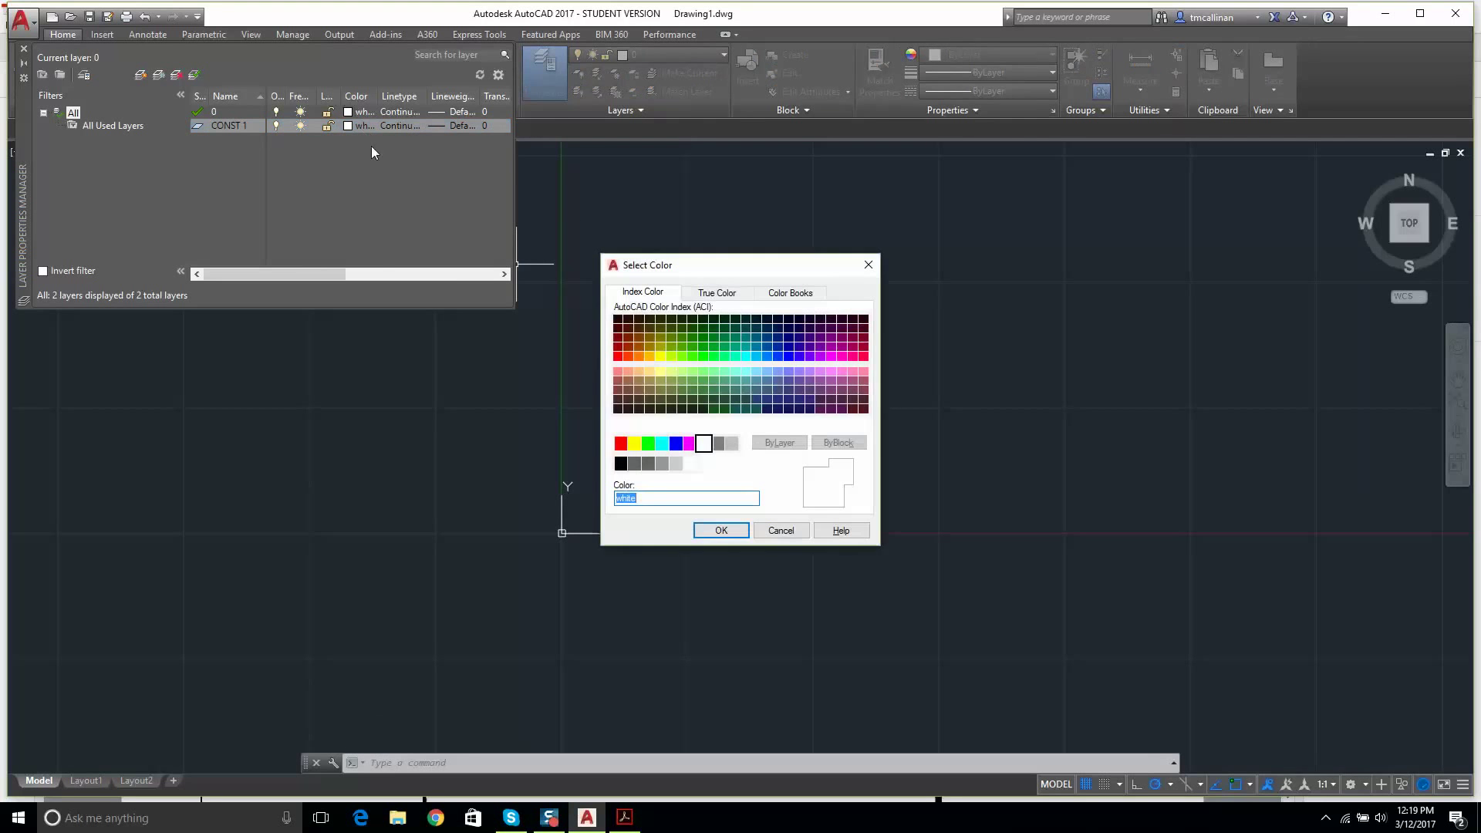
pyautogui.click(635, 443)
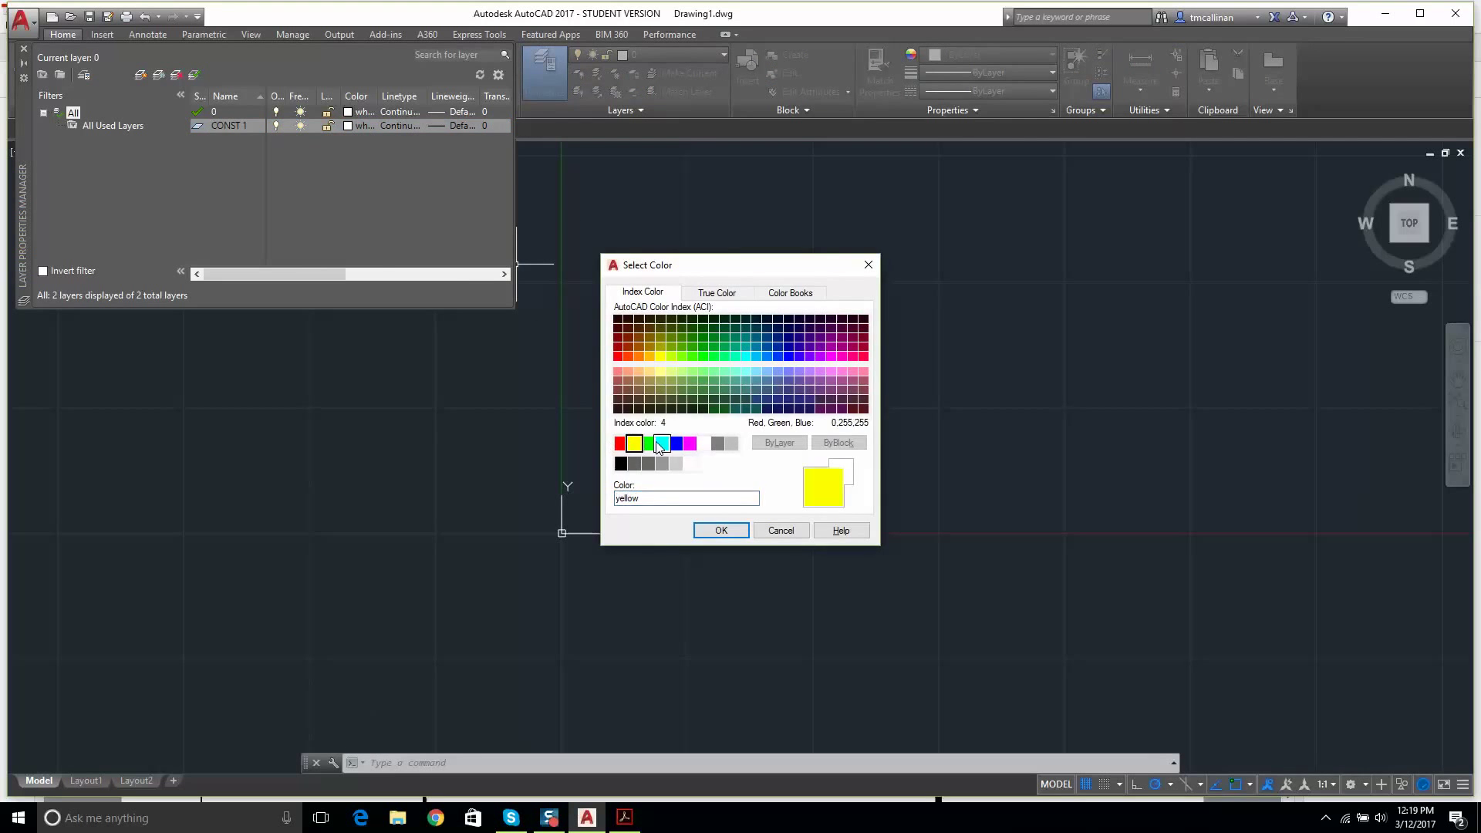
pyautogui.click(720, 531)
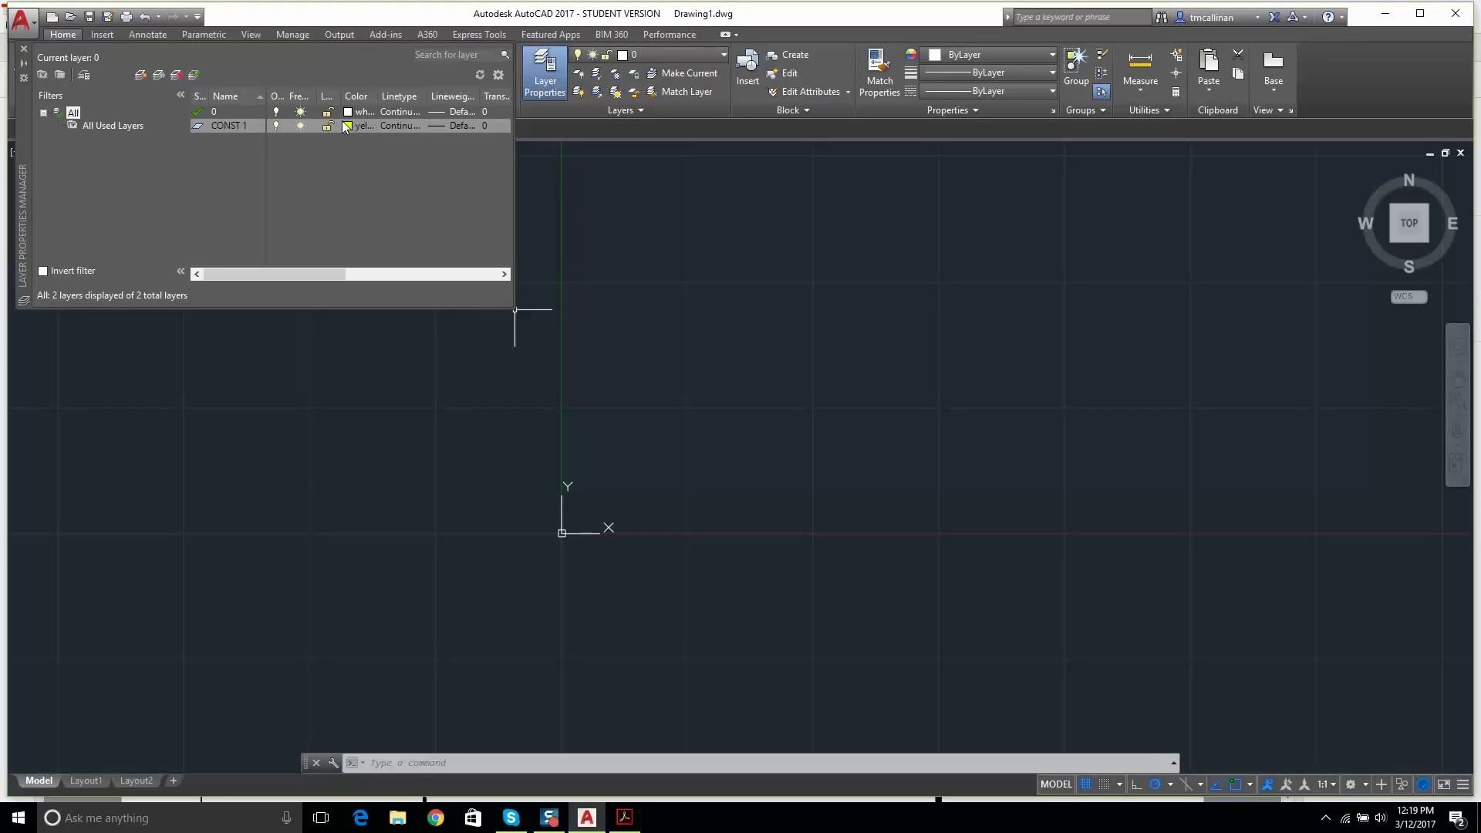
pyautogui.click(24, 48)
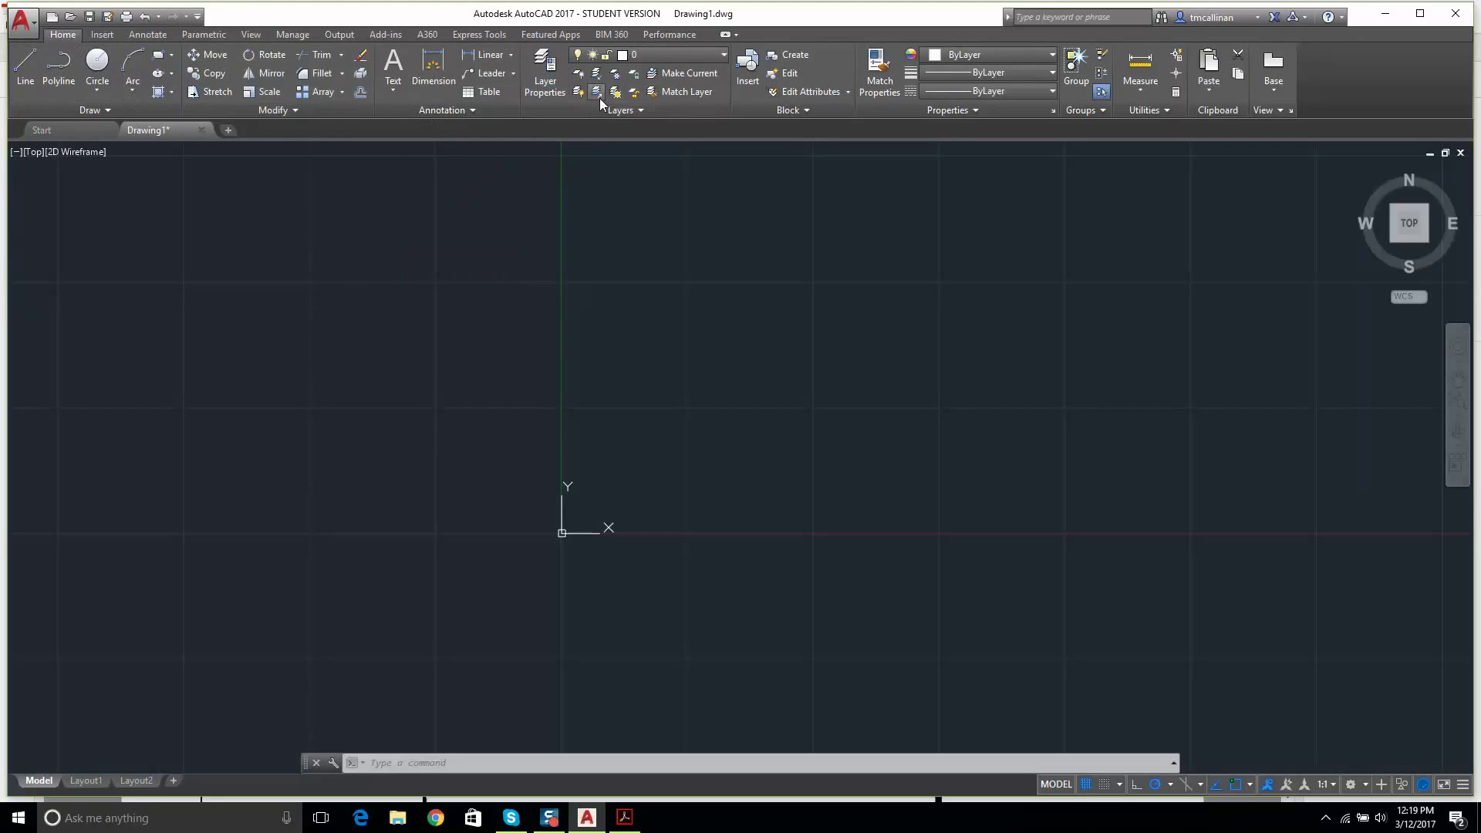
# - Draw an open chain of five connected freehand lines above the origin on layer 0, leaving the shape unclosed
pyautogui.click(25, 64)
pyautogui.click(505, 301)
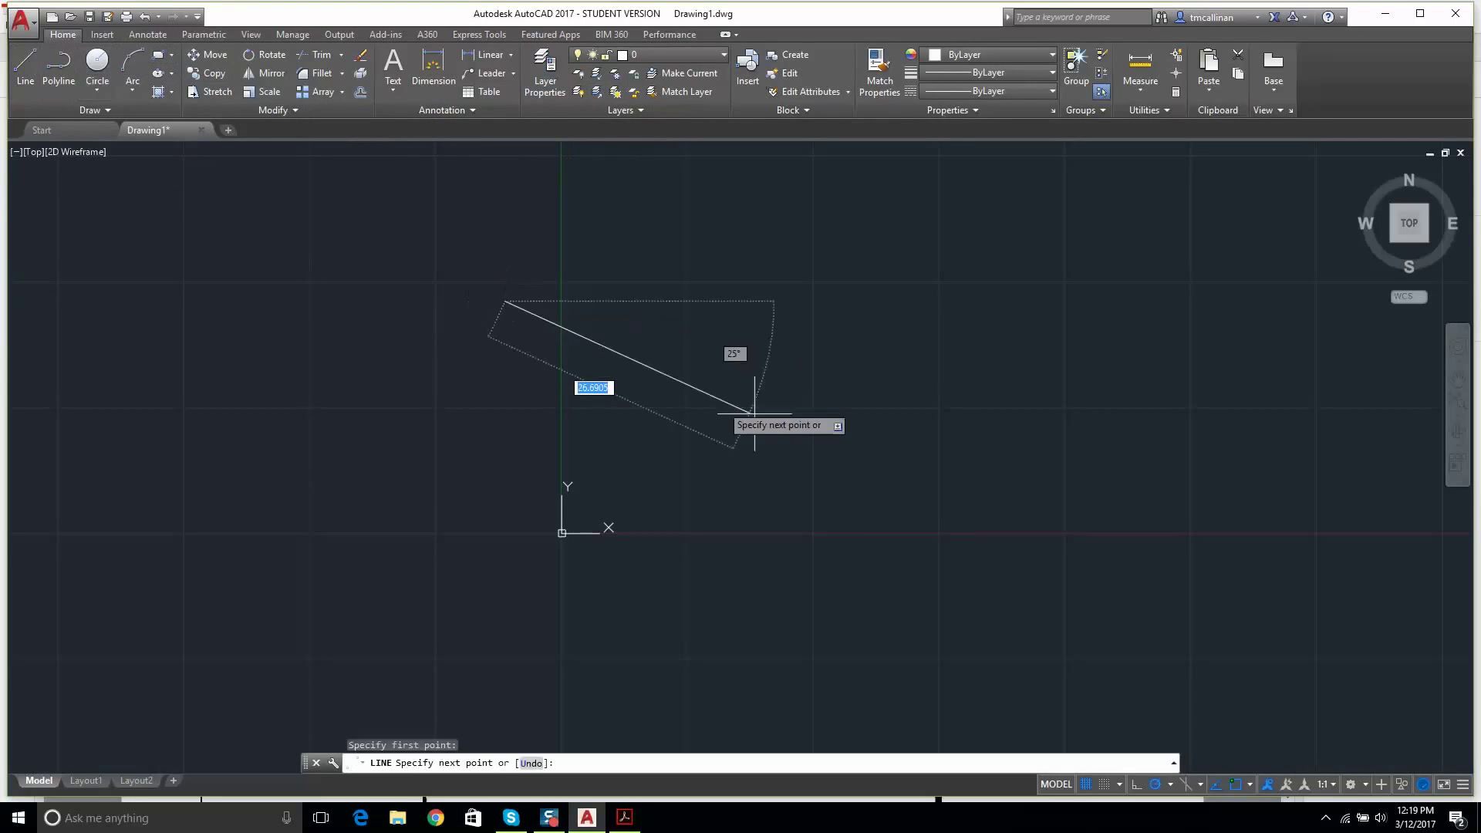
pyautogui.click(762, 402)
pyautogui.click(718, 455)
pyautogui.click(526, 454)
pyautogui.click(446, 434)
pyautogui.click(447, 379)
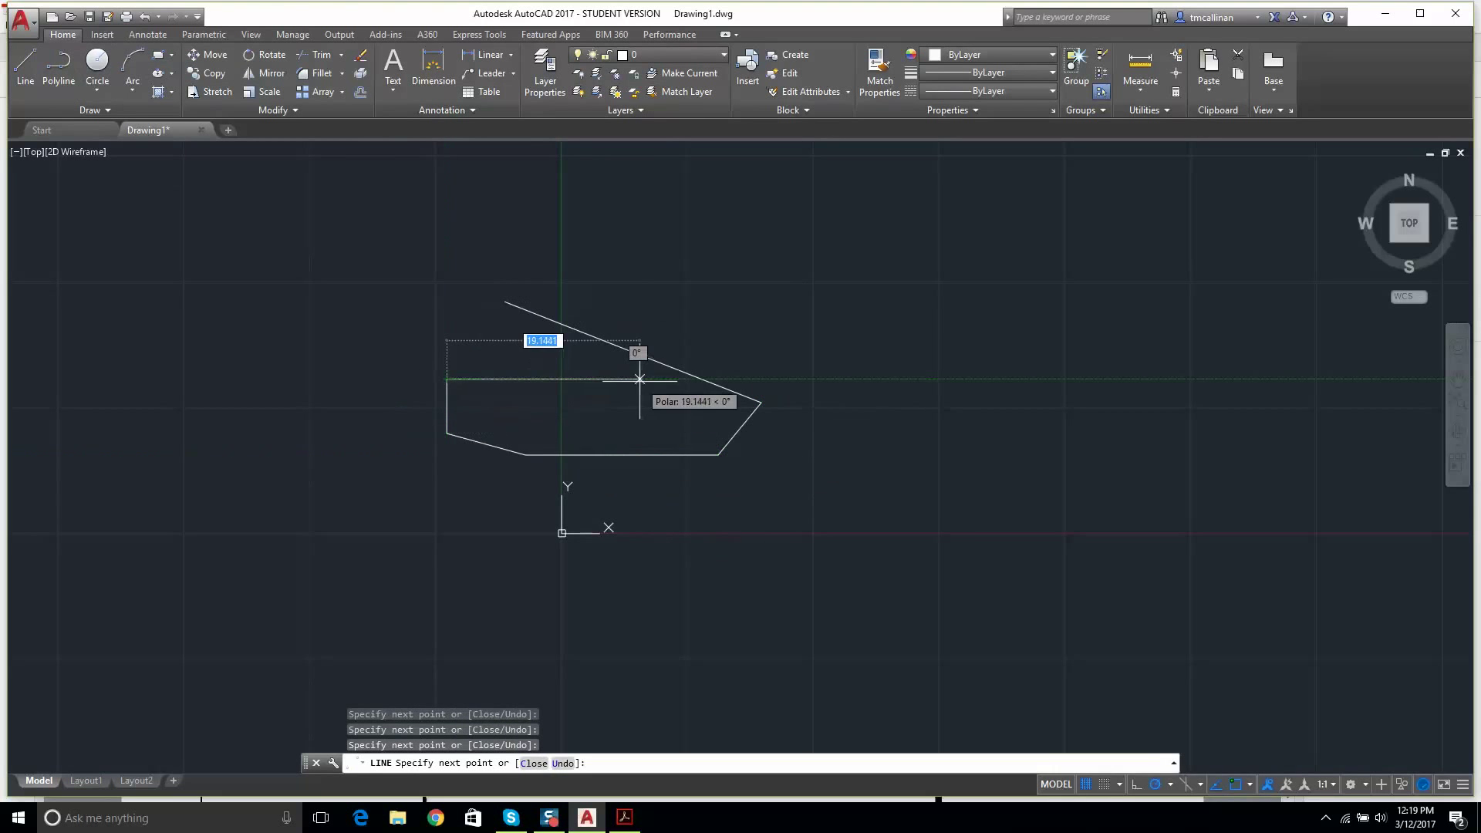
pyautogui.press('Escape')
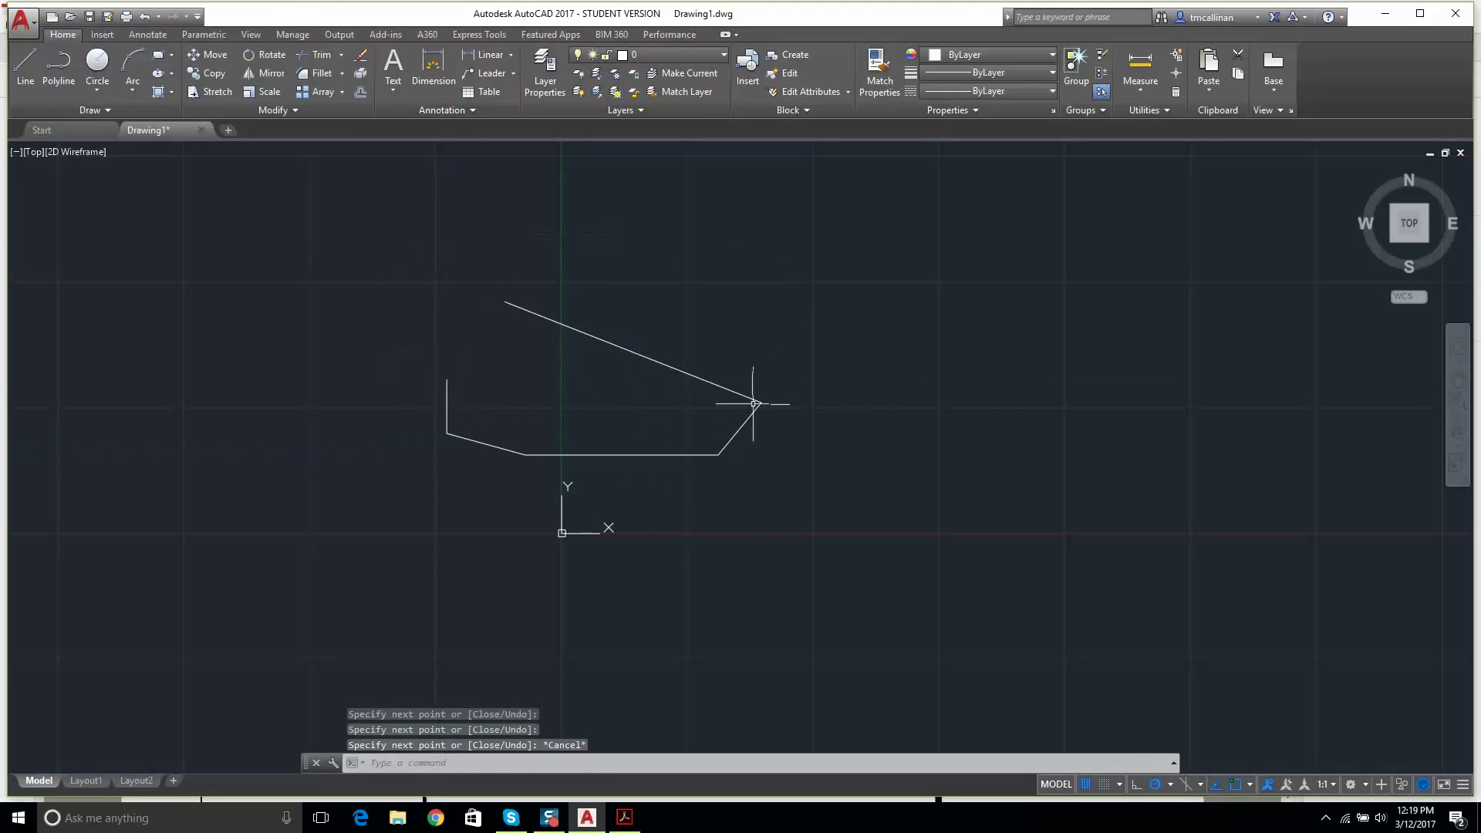
pyautogui.moveTo(382, 257)
pyautogui.mouseDown()
pyautogui.moveTo(523, 343)
pyautogui.moveTo(420, 284)
pyautogui.mouseUp()
pyautogui.press('Escape')
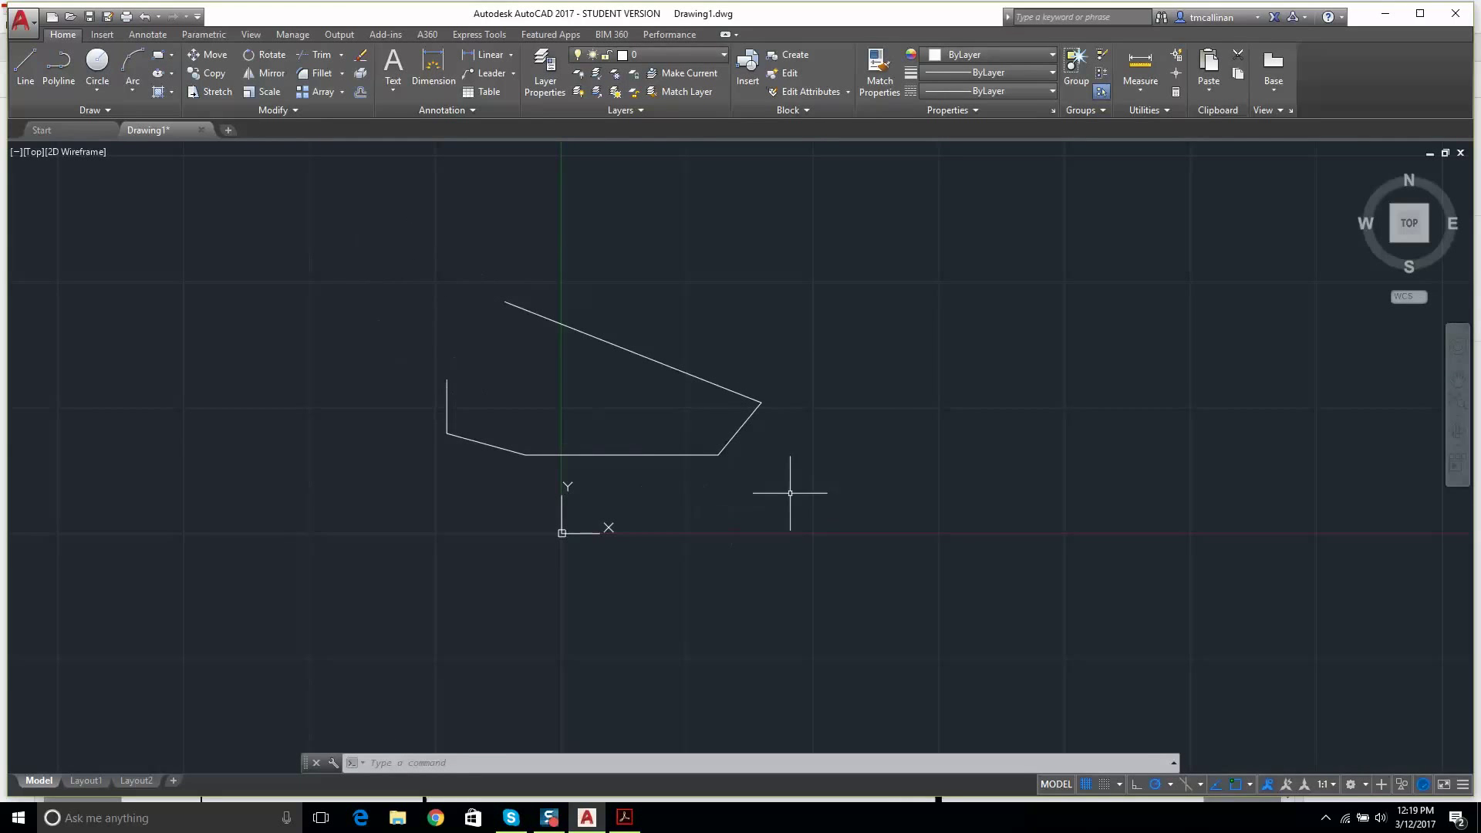
pyautogui.click(375, 272)
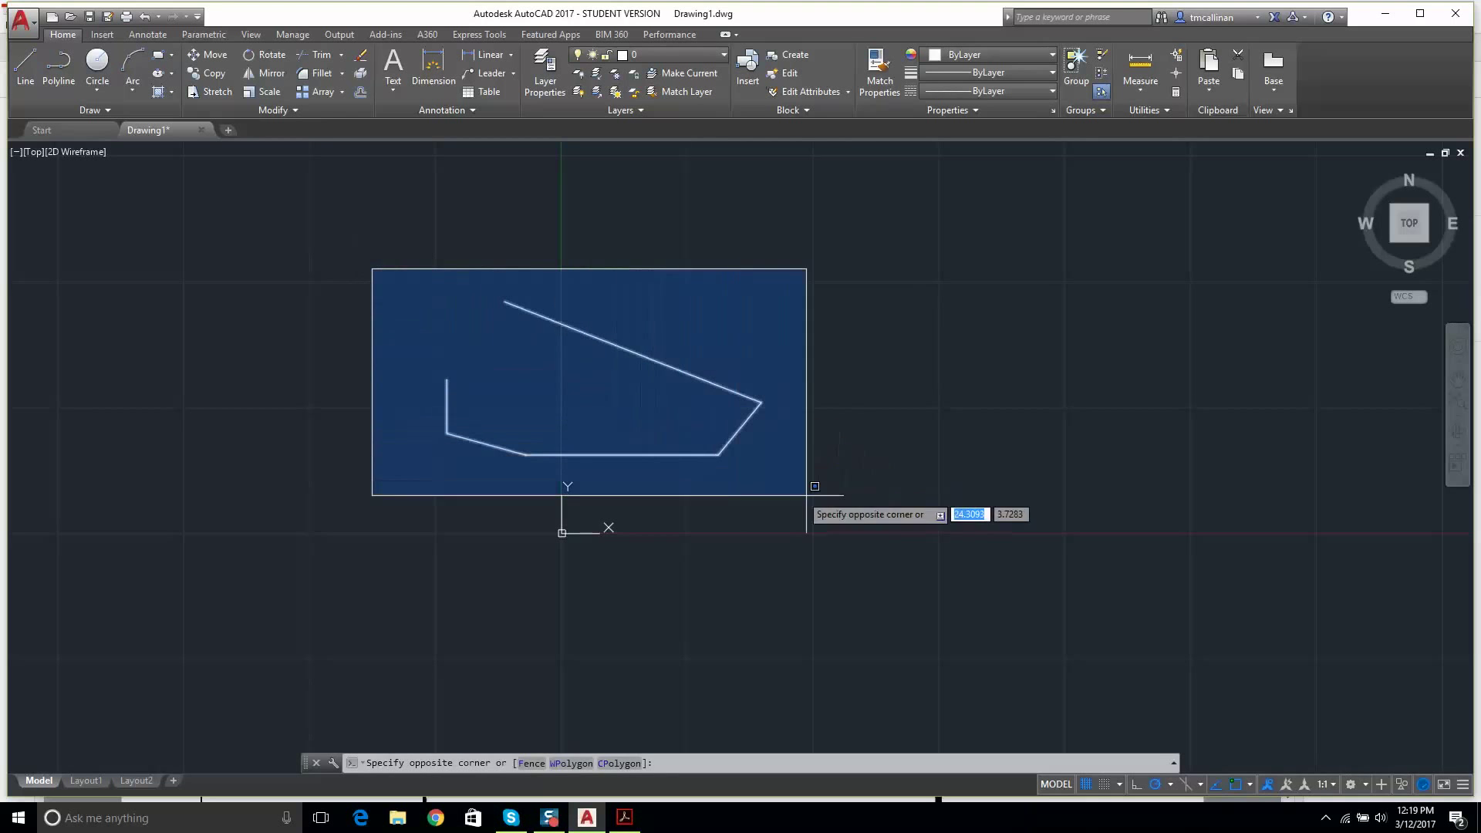
pyautogui.click(838, 504)
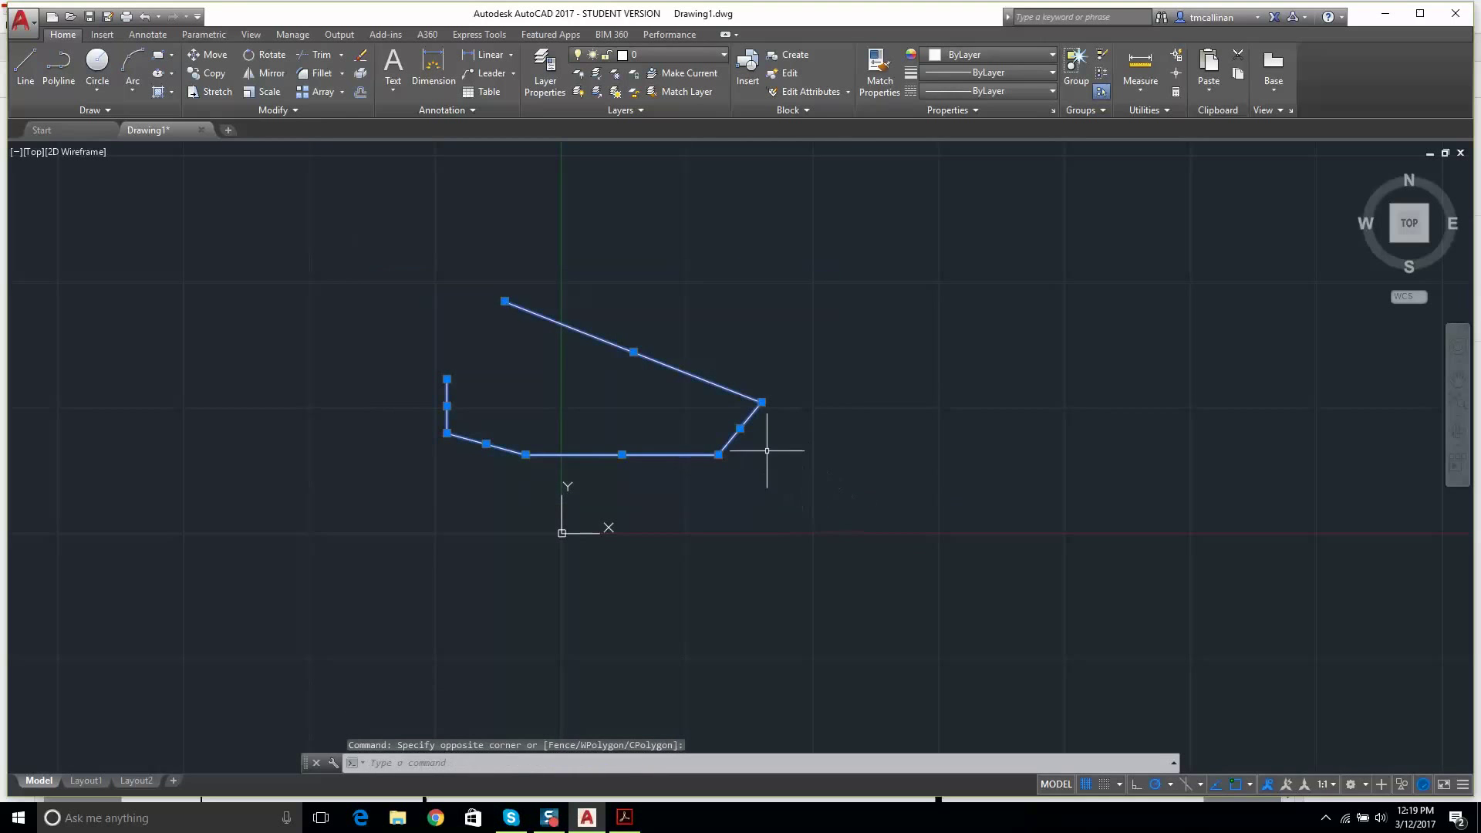
pyautogui.press('Escape')
pyautogui.press('Escape')
pyautogui.press('Escape')
pyautogui.moveTo(380, 256)
pyautogui.mouseDown()
pyautogui.moveTo(534, 396)
pyautogui.moveTo(613, 399)
pyautogui.moveTo(491, 365)
pyautogui.moveTo(595, 405)
pyautogui.moveTo(456, 330)
pyautogui.moveTo(390, 419)
pyautogui.moveTo(486, 430)
pyautogui.moveTo(446, 390)
pyautogui.moveTo(497, 412)
pyautogui.mouseUp()
pyautogui.press('Escape')
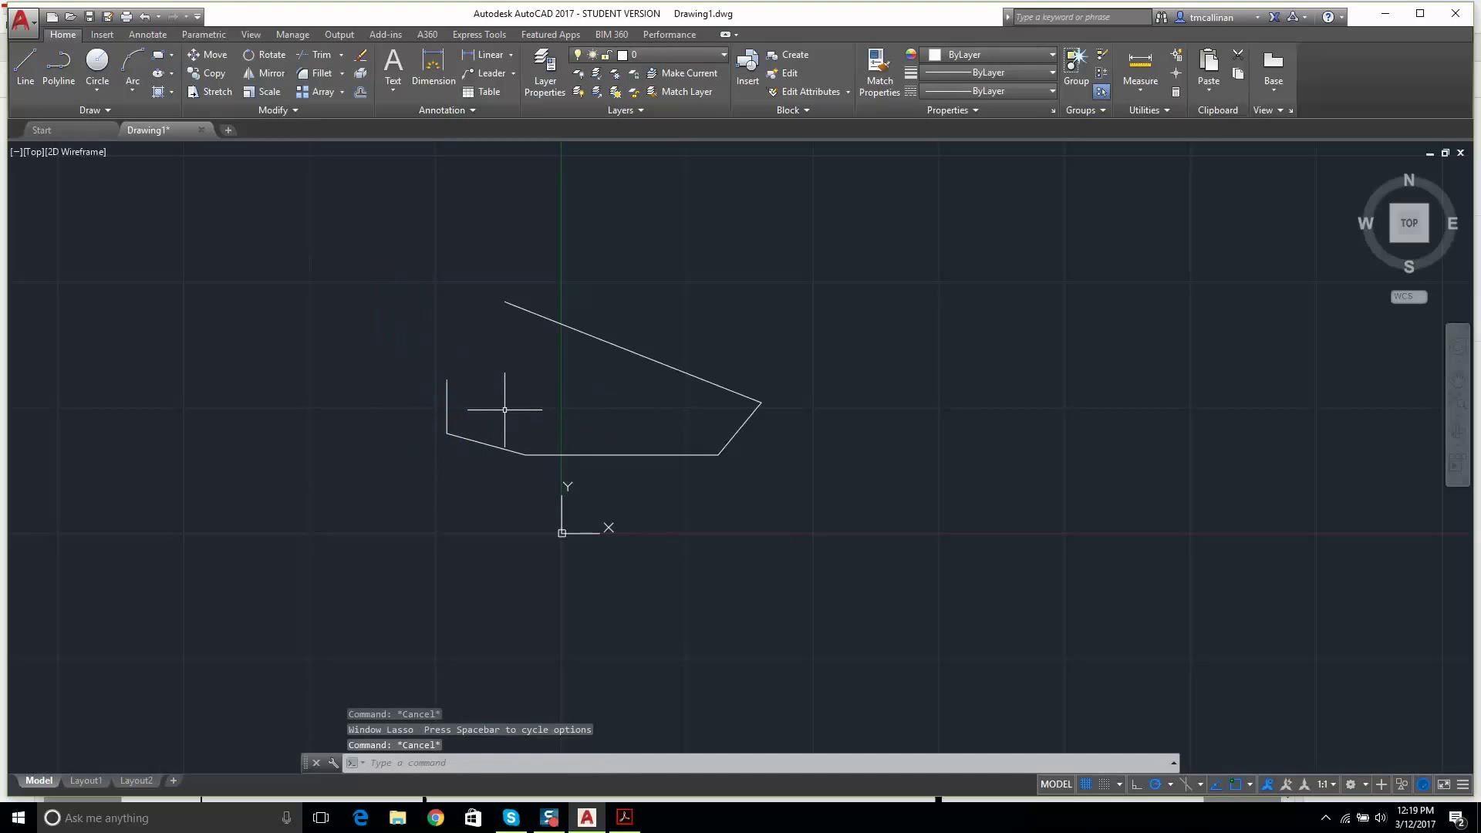
# - Erase all five freehand lines above the origin
pyautogui.click(389, 250)
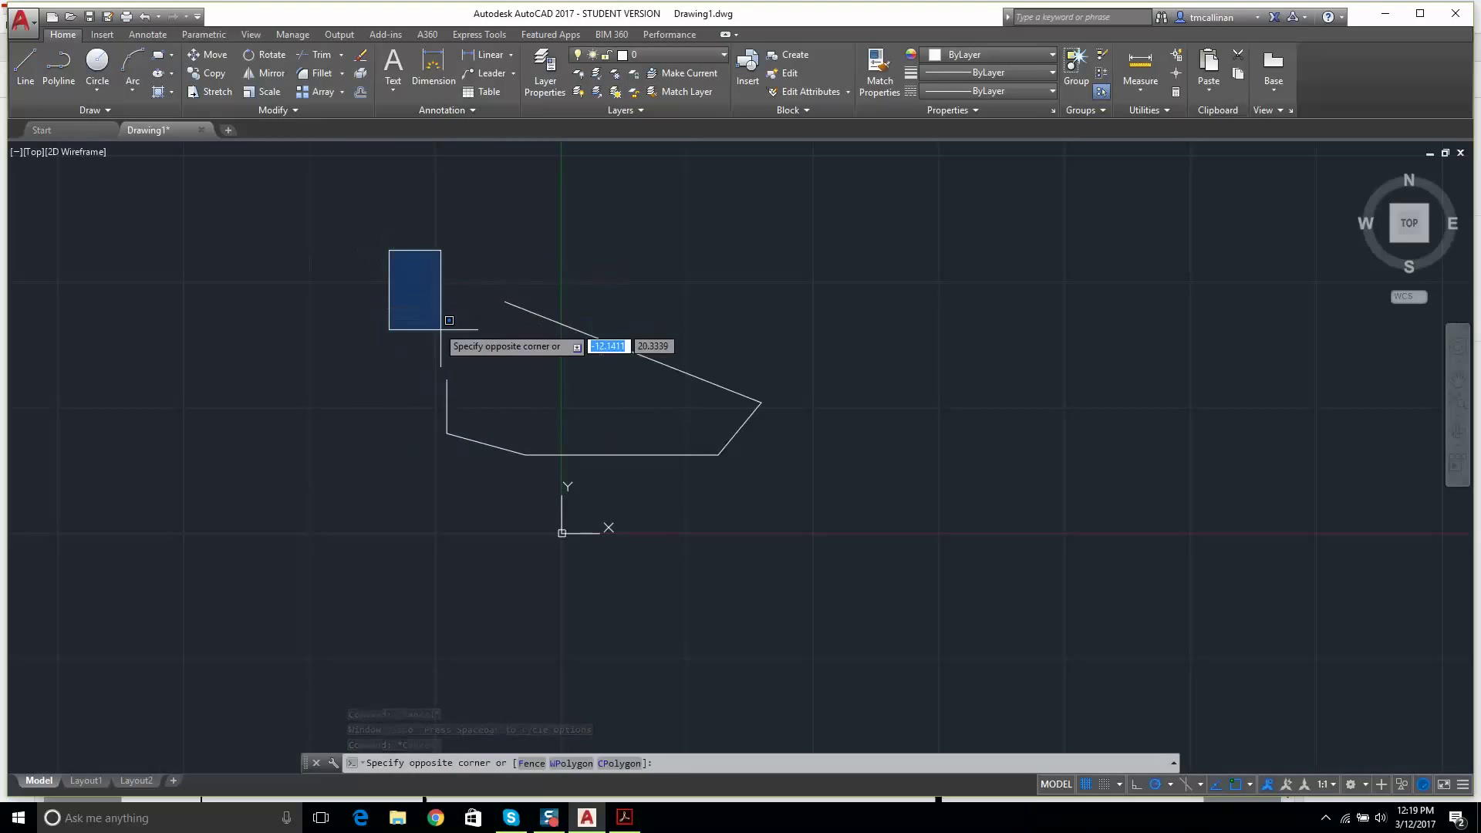
pyautogui.click(833, 510)
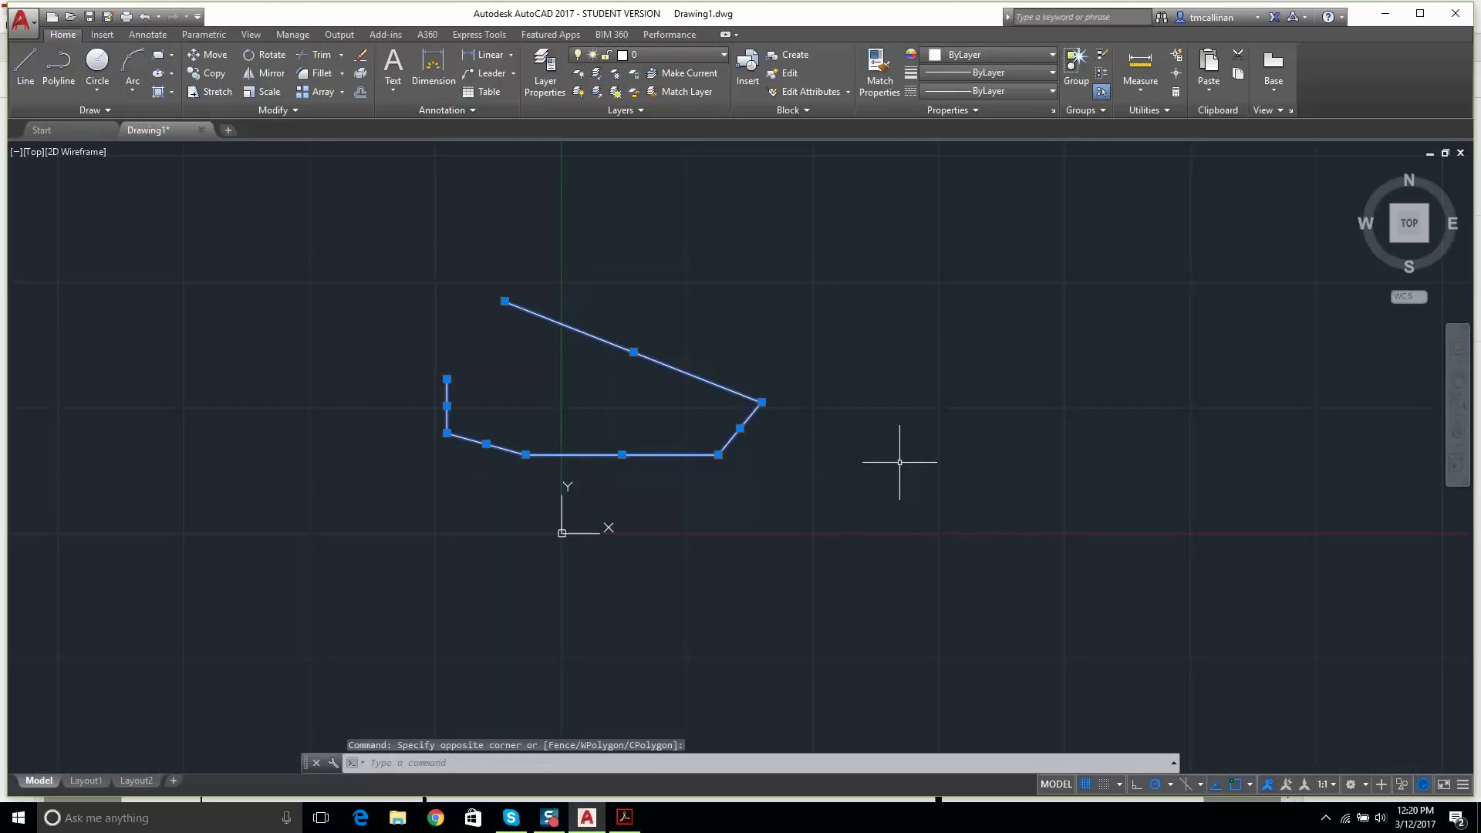
pyautogui.press('Delete')
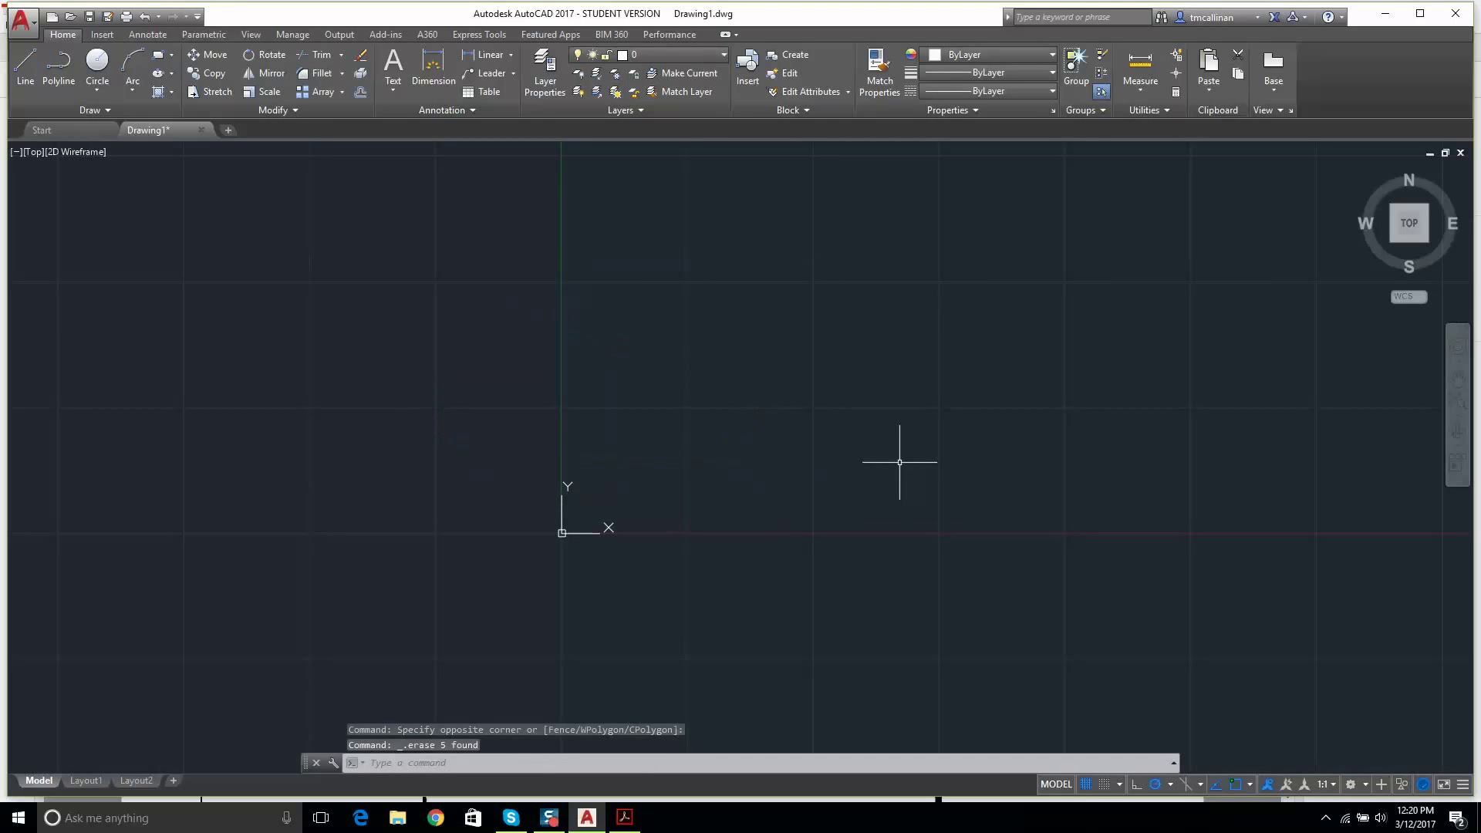
pyautogui.press('Escape')
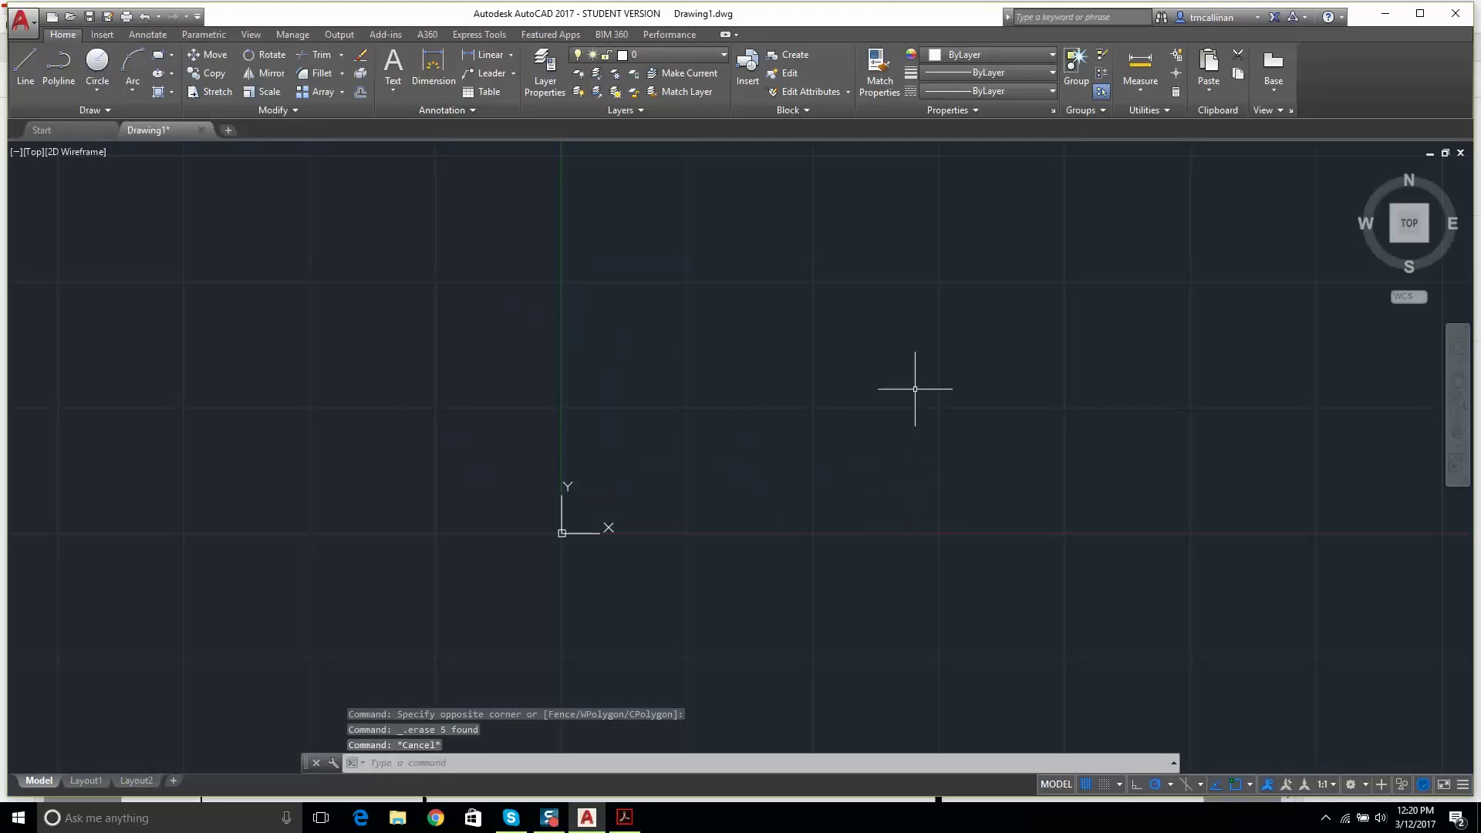
# - Make CONST 1 the current layer
pyautogui.click(725, 51)
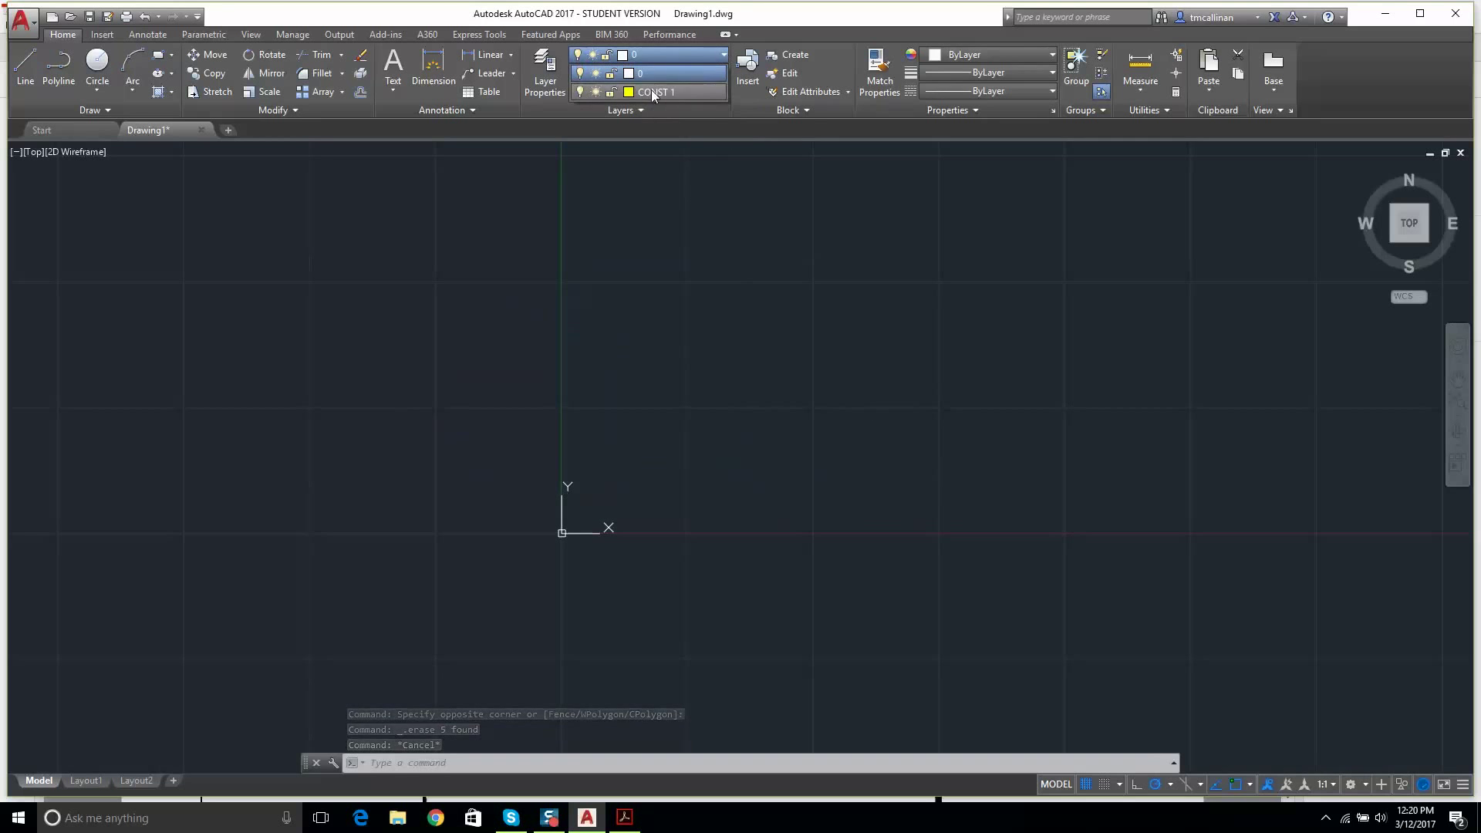
pyautogui.click(651, 90)
# - Draw an open chain of four connected freehand lines above the origin on layer CONST 1
pyautogui.click(13, 64)
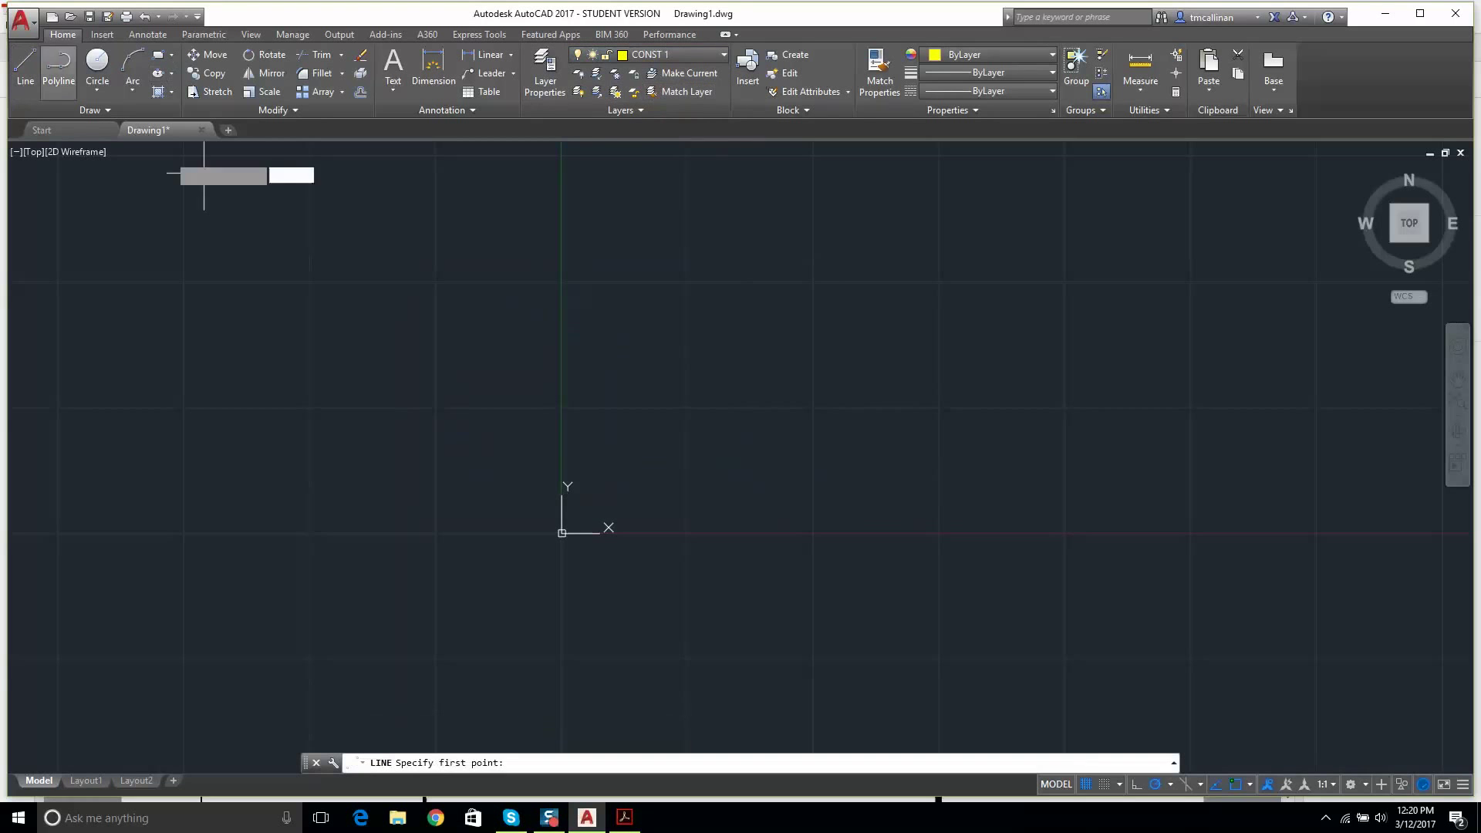
pyautogui.click(502, 304)
pyautogui.click(733, 378)
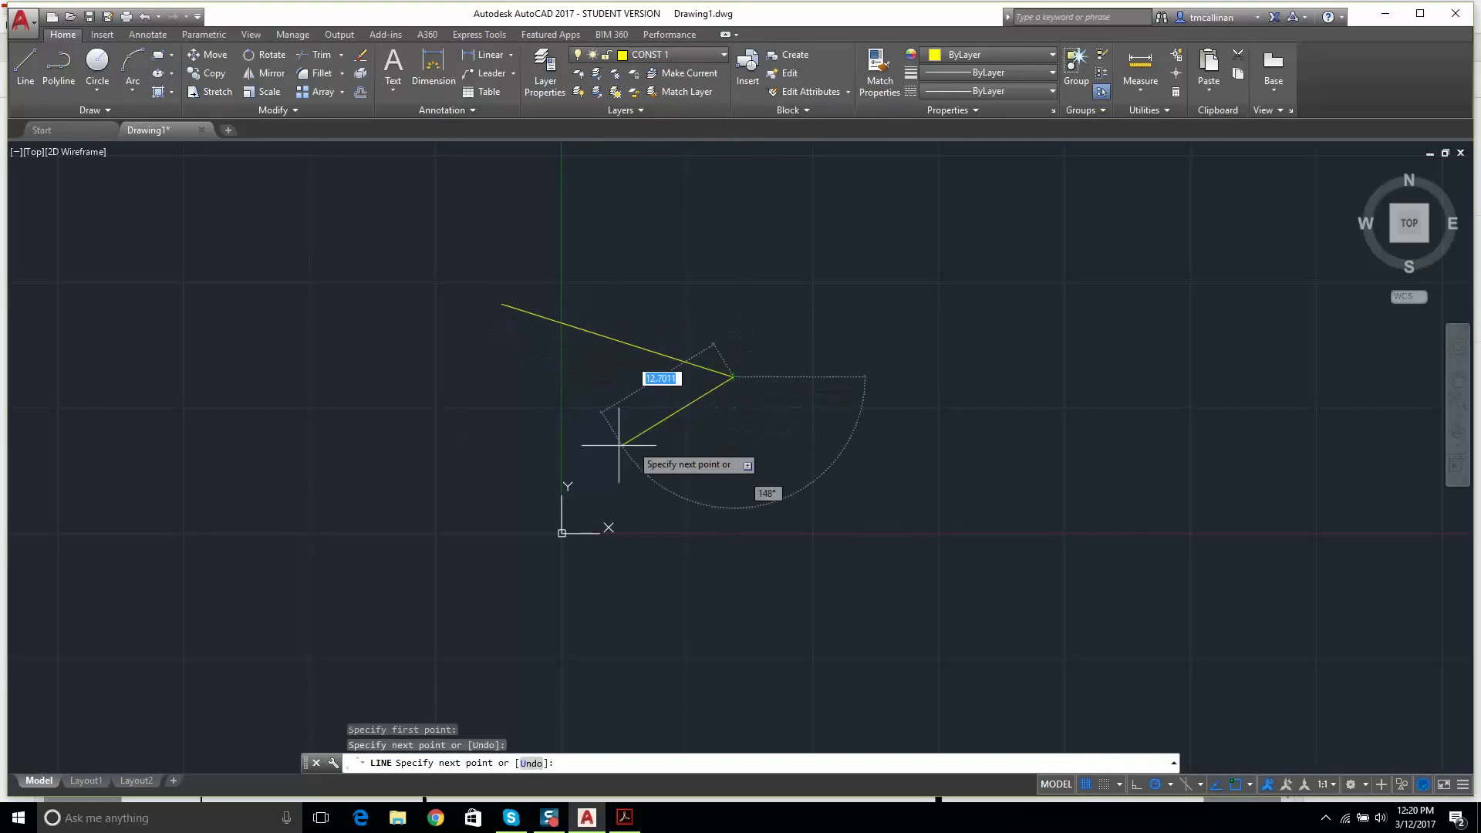
pyautogui.click(518, 434)
pyautogui.click(407, 372)
pyautogui.click(394, 268)
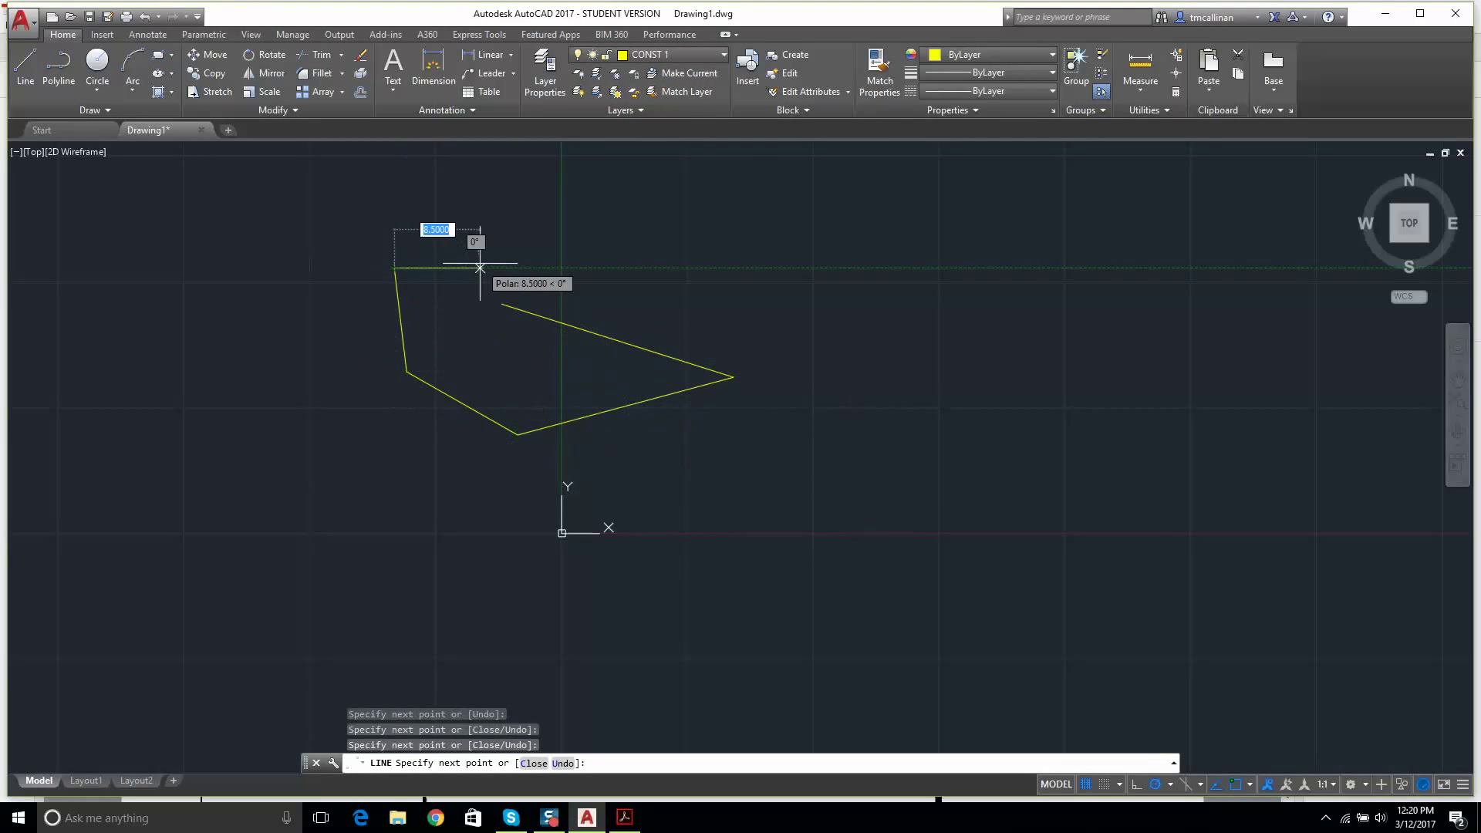
pyautogui.press('Escape')
pyautogui.press('Escape')
pyautogui.press('Escape')
# - Erase the four yellow freehand lines on layer CONST 1
pyautogui.click(314, 211)
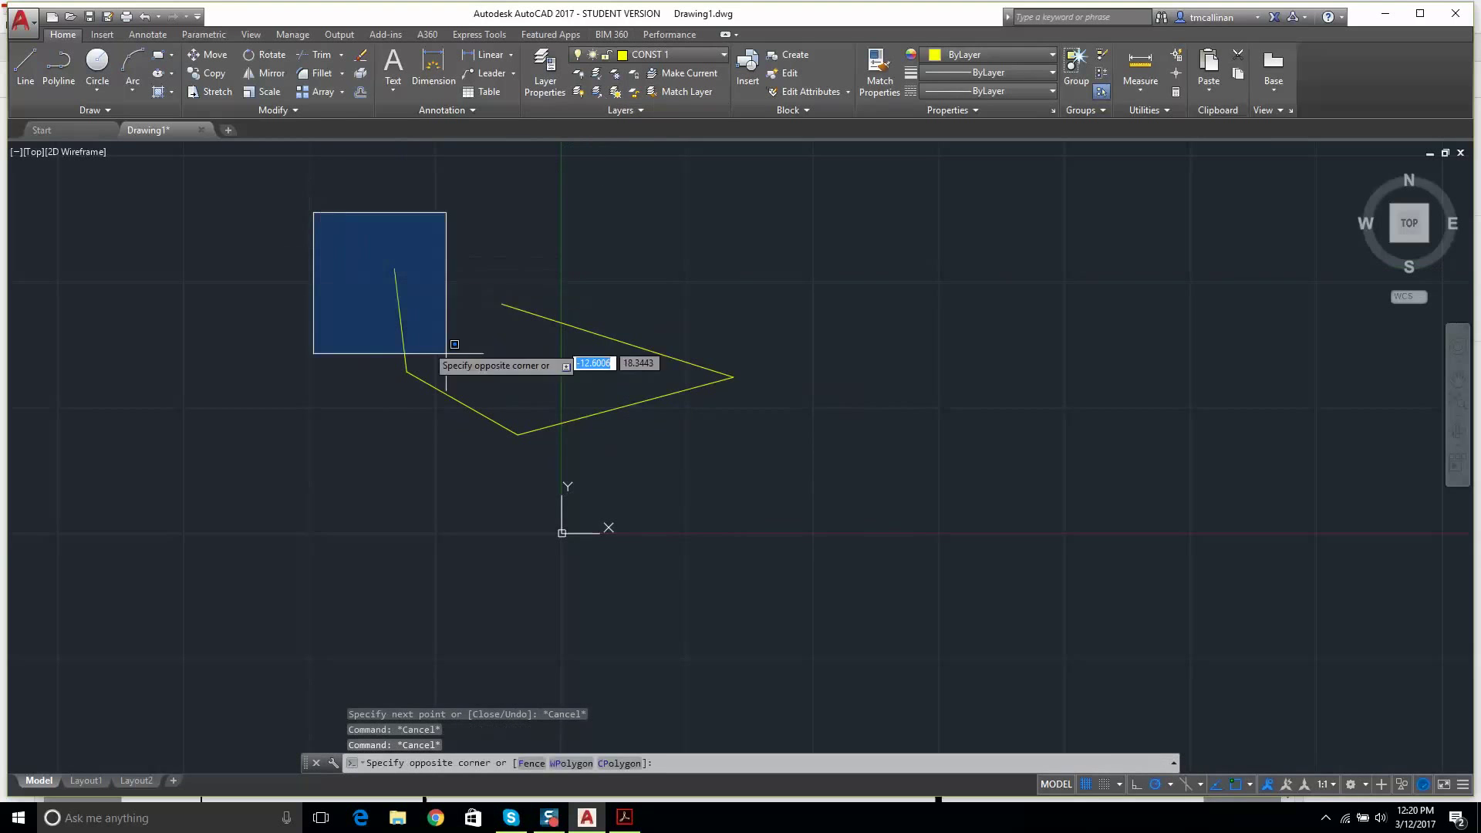
pyautogui.click(818, 478)
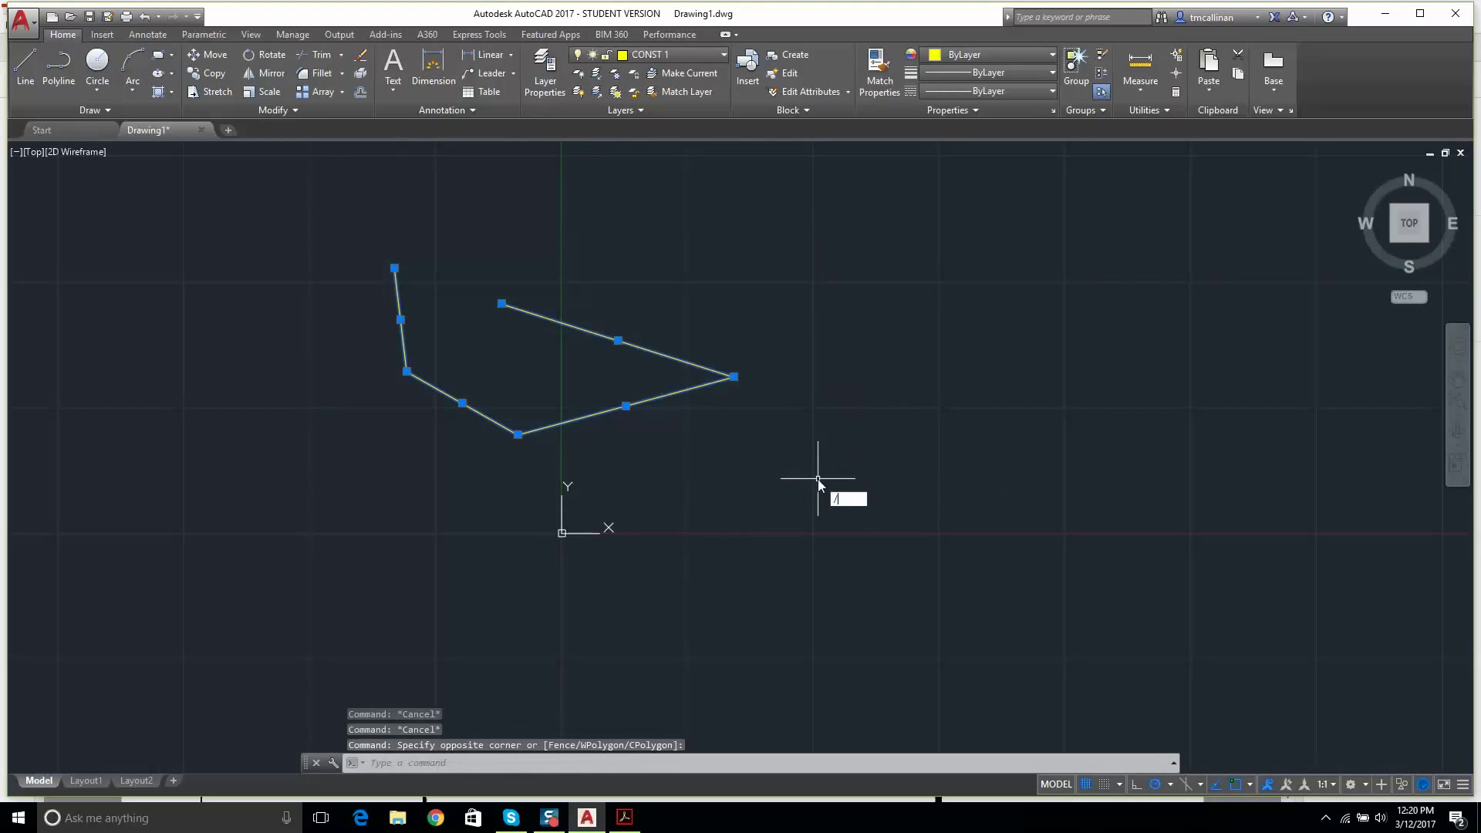
pyautogui.press('Escape')
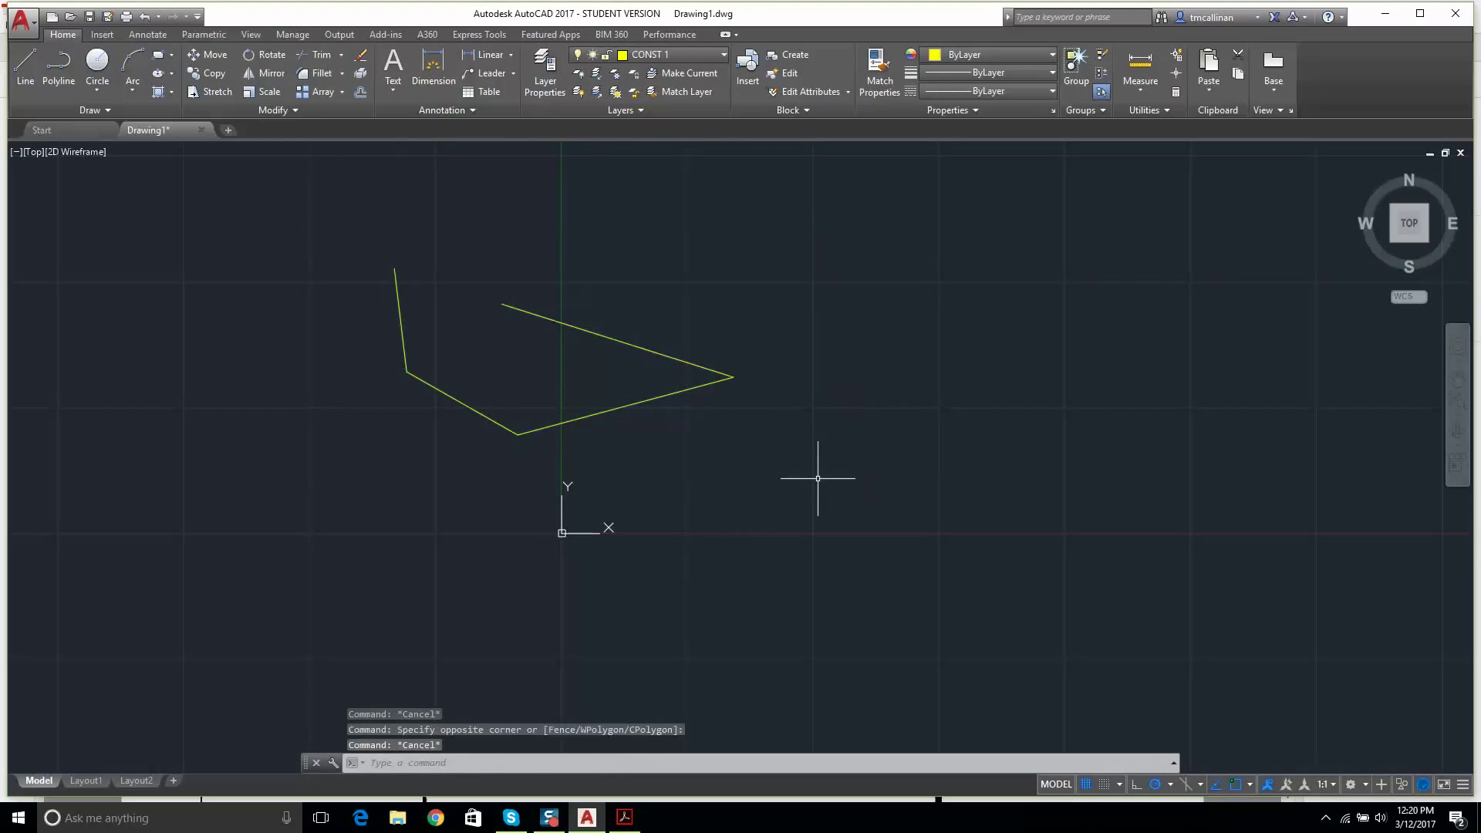
pyautogui.click(317, 209)
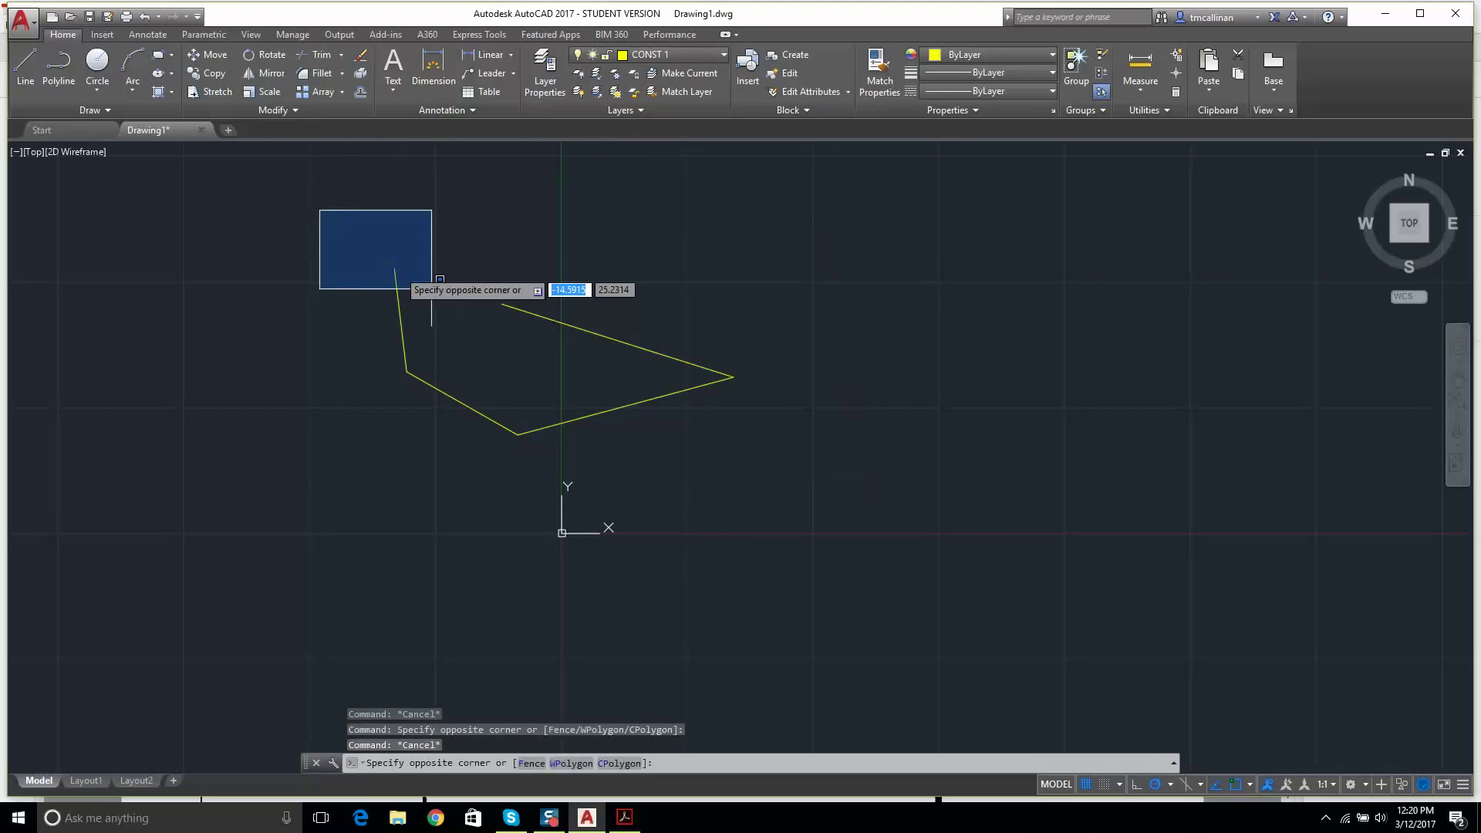
pyautogui.click(812, 489)
pyautogui.press('Delete')
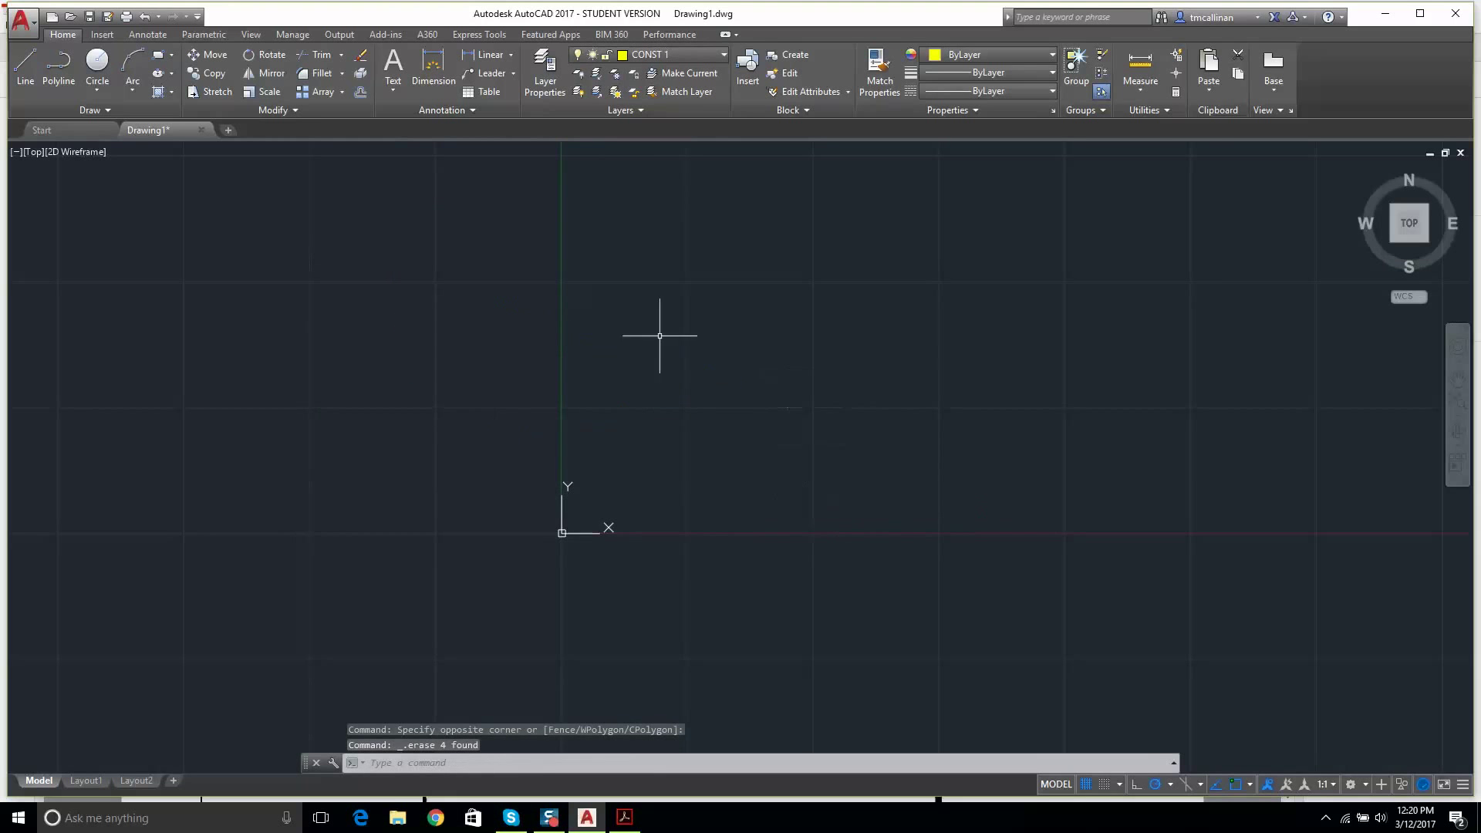
pyautogui.press('Escape')
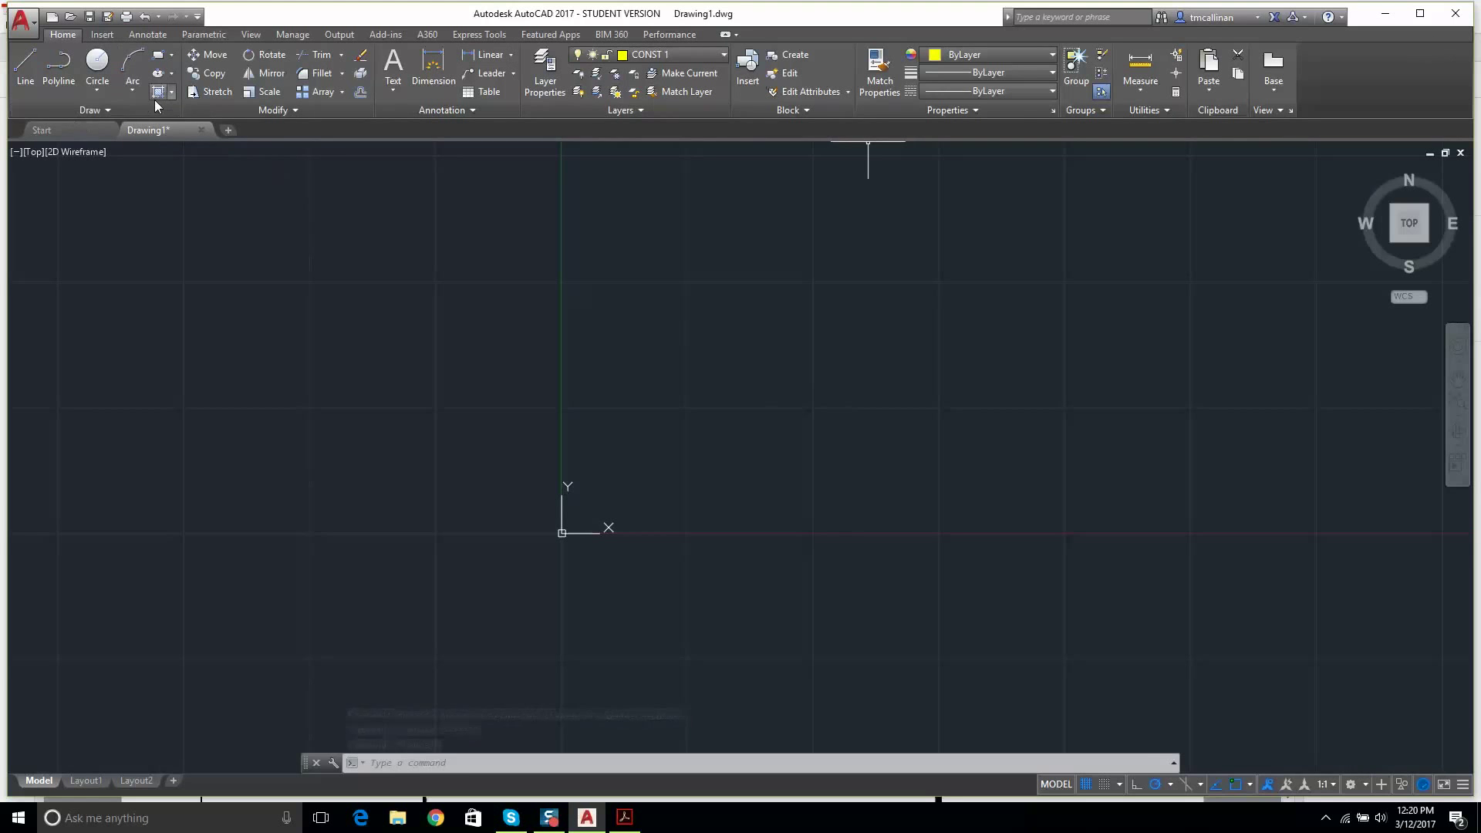
# - Turn off object snap tracking and toggle Ortho mode on and off, leaving the construction line command without placing a line
pyautogui.click(98, 112)
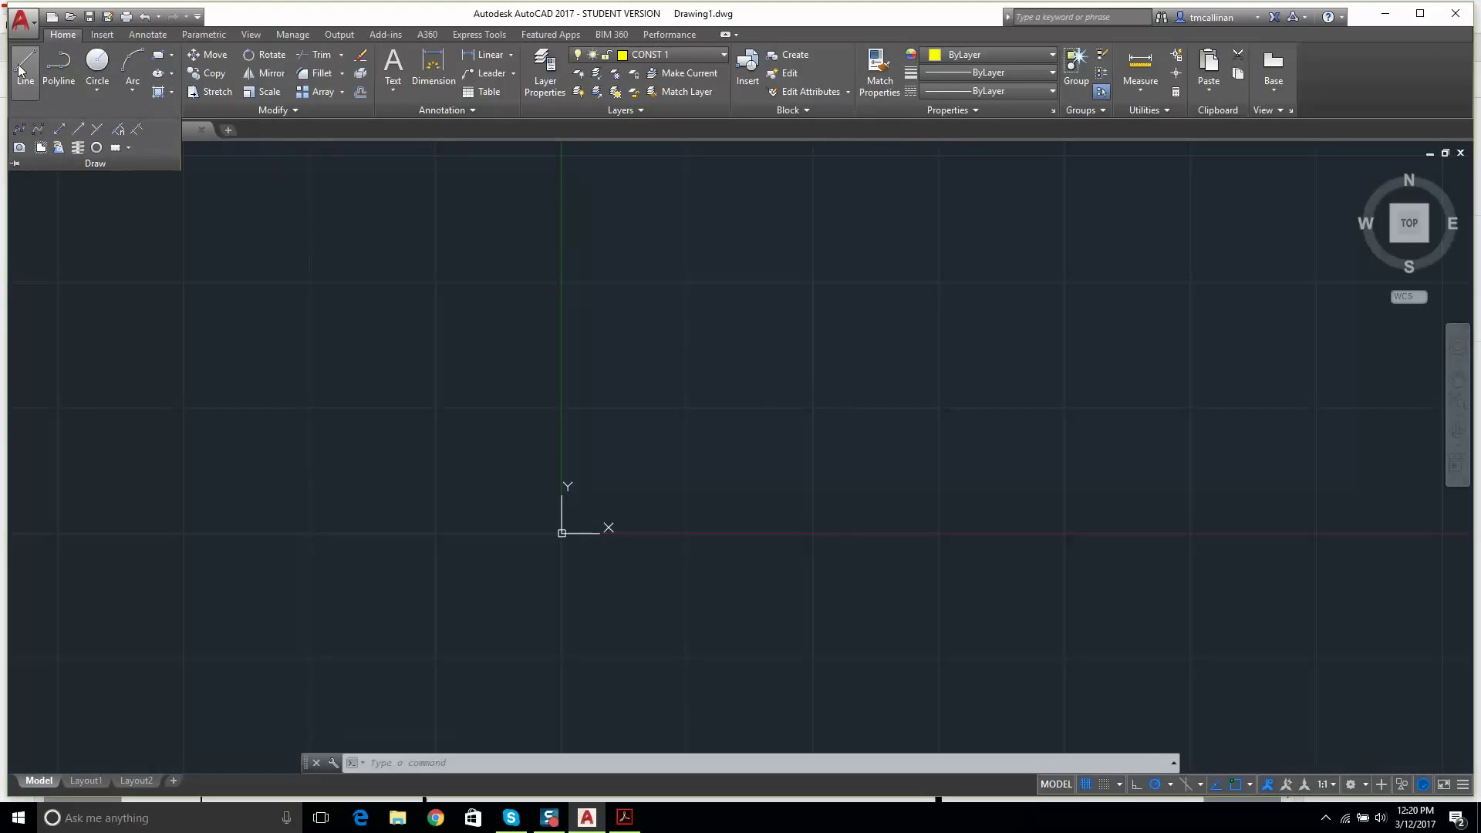
pyautogui.click(58, 130)
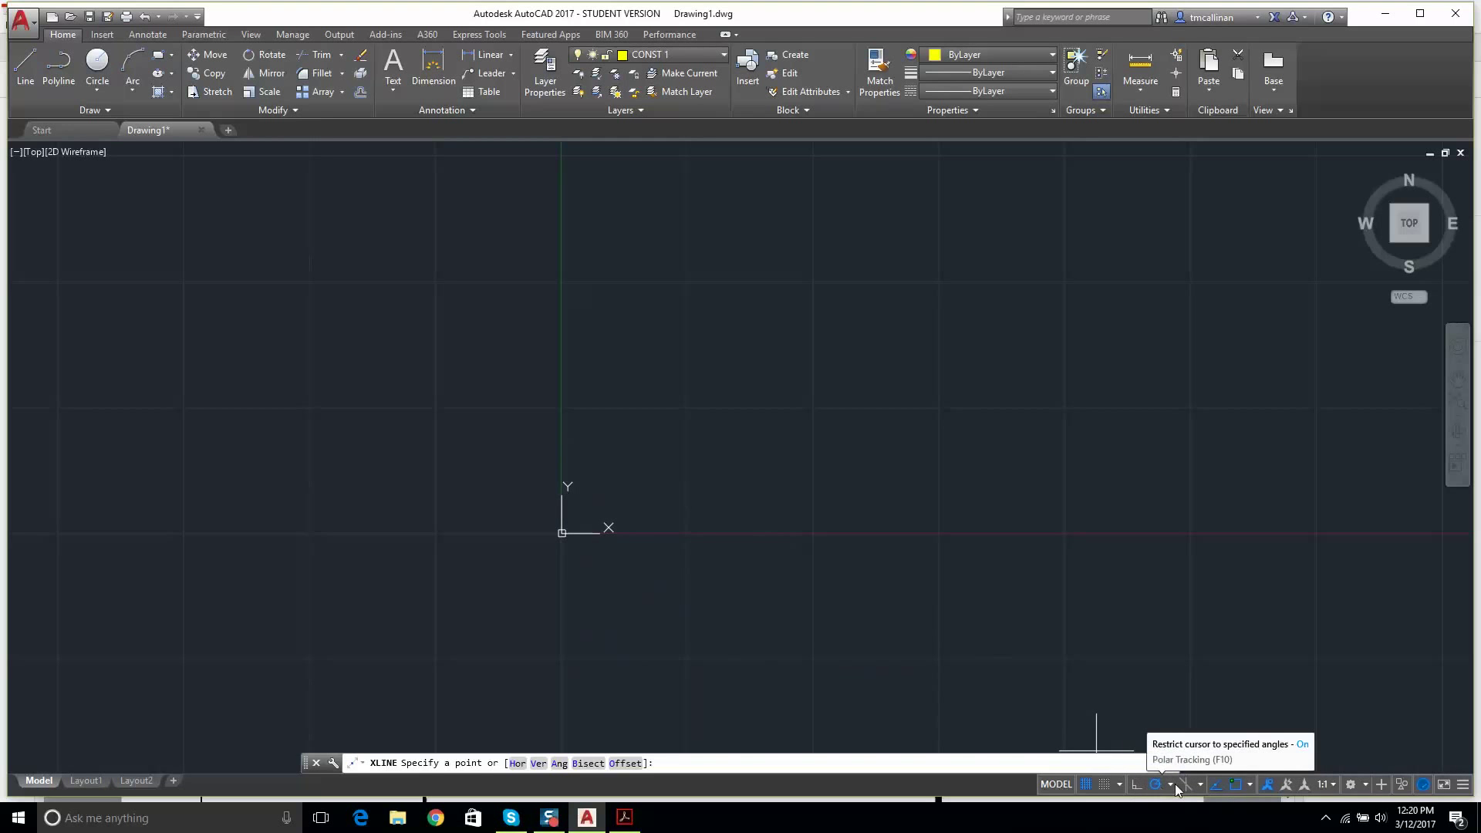
pyautogui.click(1215, 784)
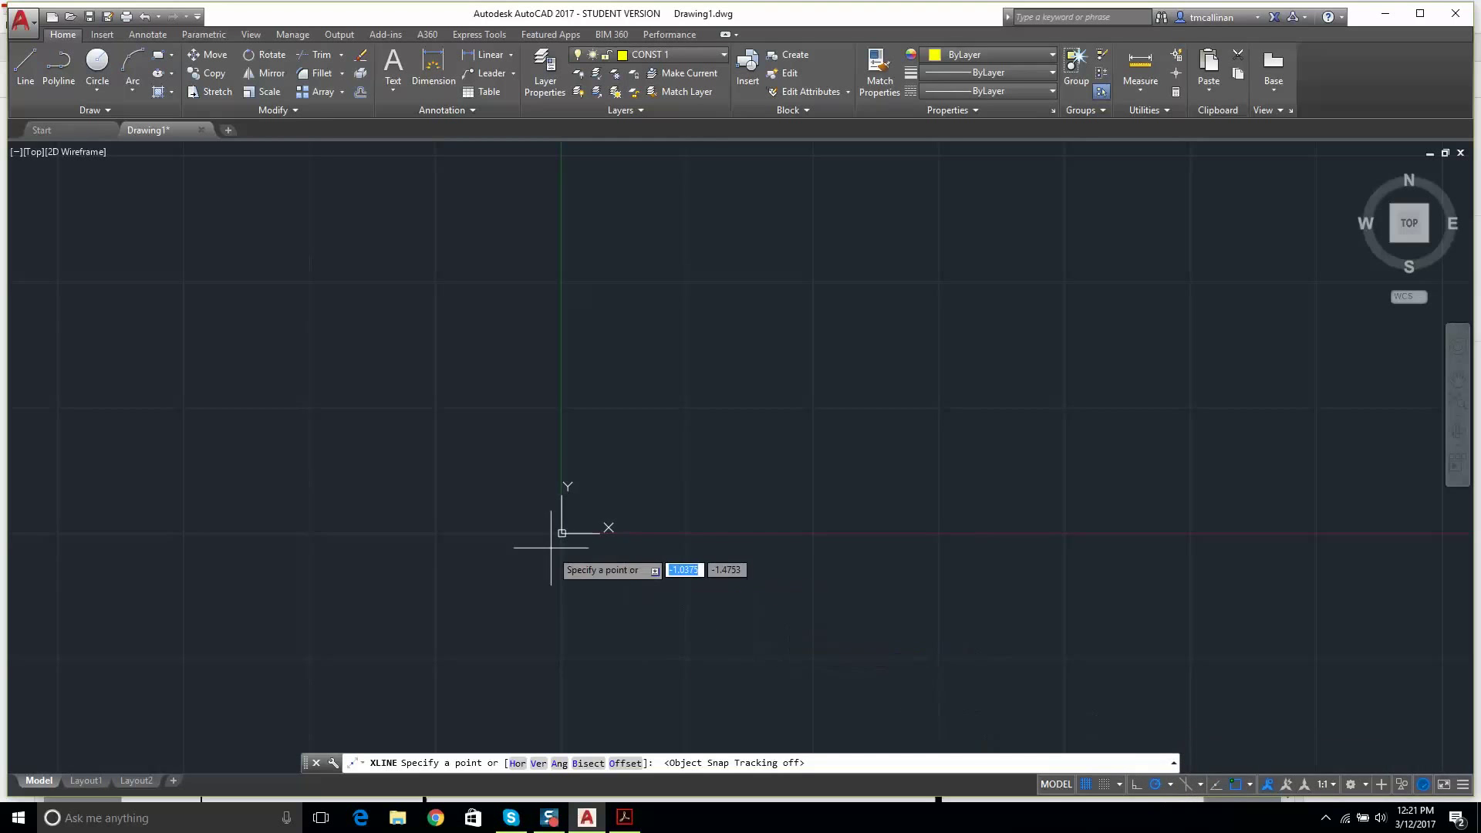
pyautogui.click(1141, 784)
pyautogui.click(1145, 785)
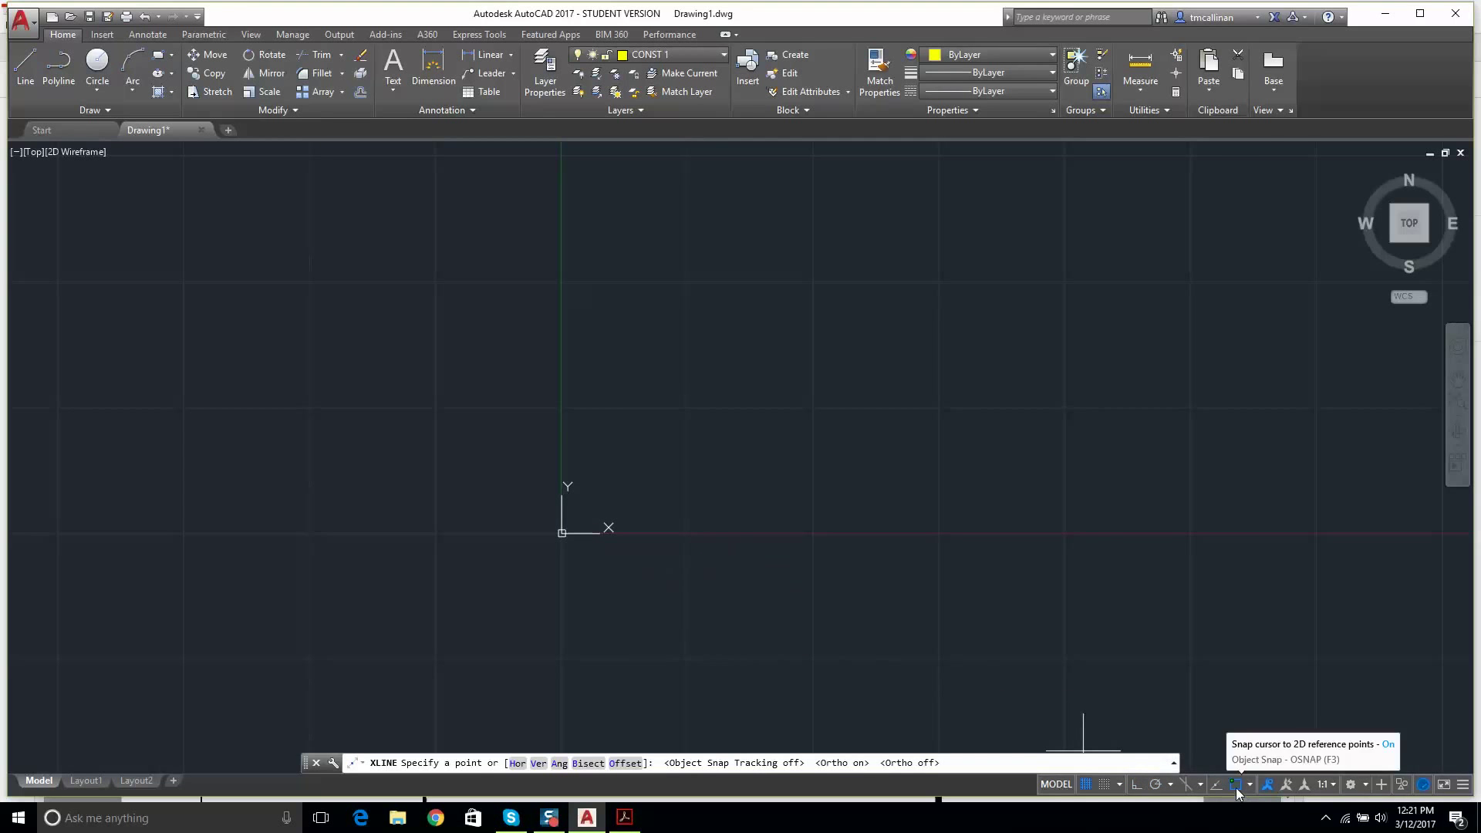
pyautogui.press('Escape')
pyautogui.press('Escape')
pyautogui.press('Escape')
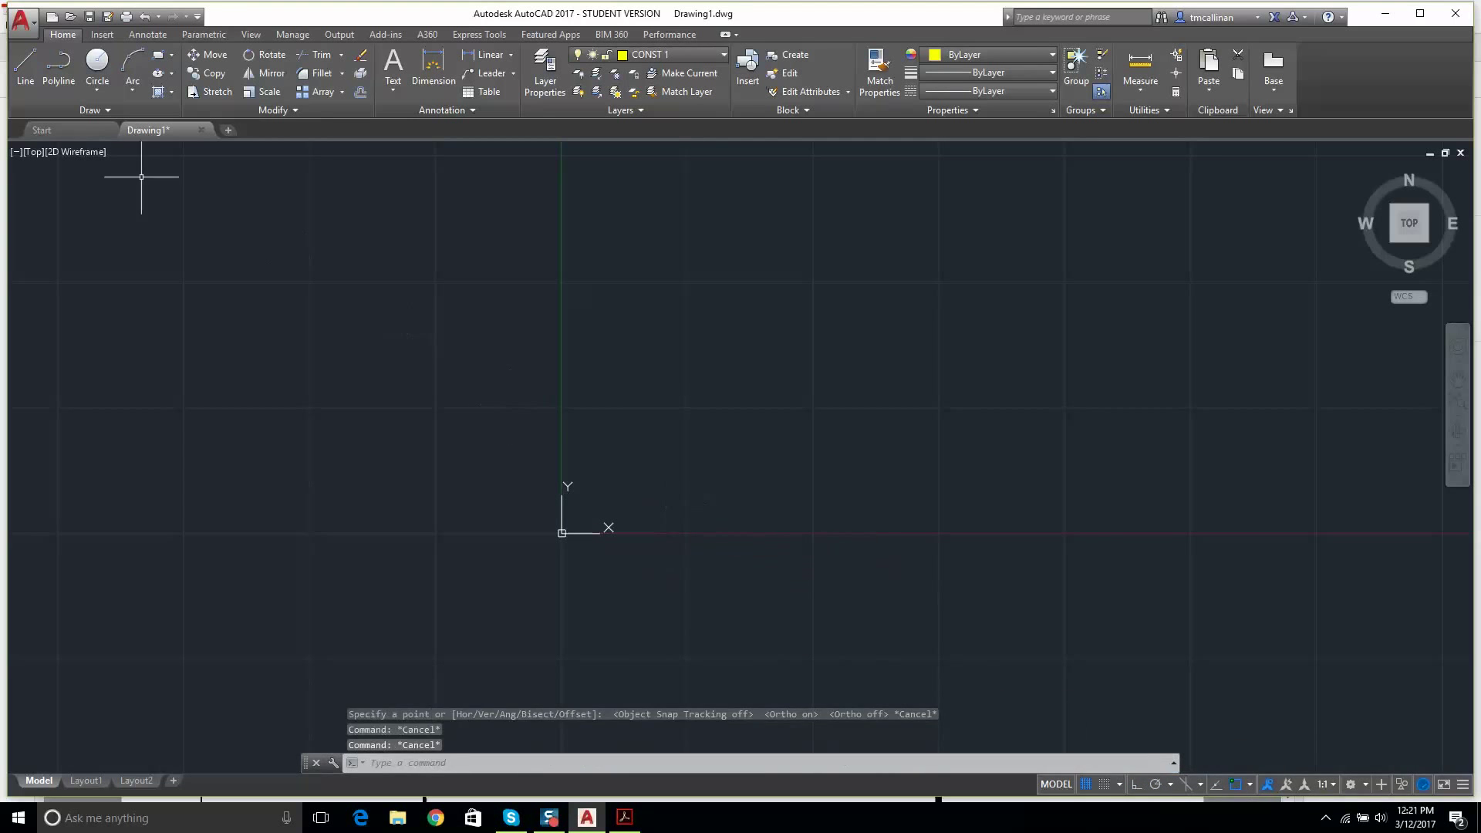
# - Draw a horizontal and a vertical construction line through 0,0 with polar tracking turned on
pyautogui.click(96, 112)
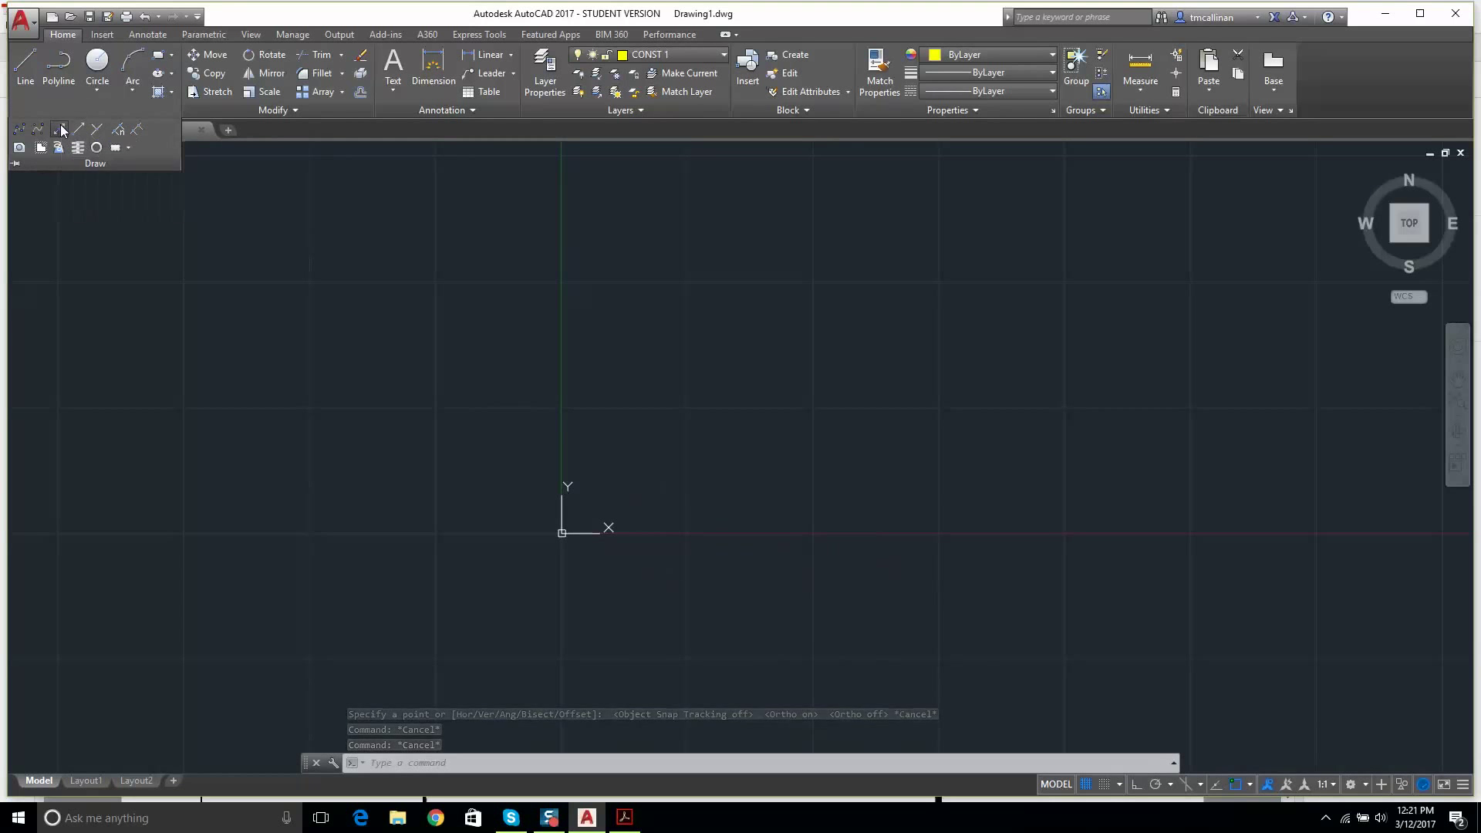
pyautogui.click(61, 130)
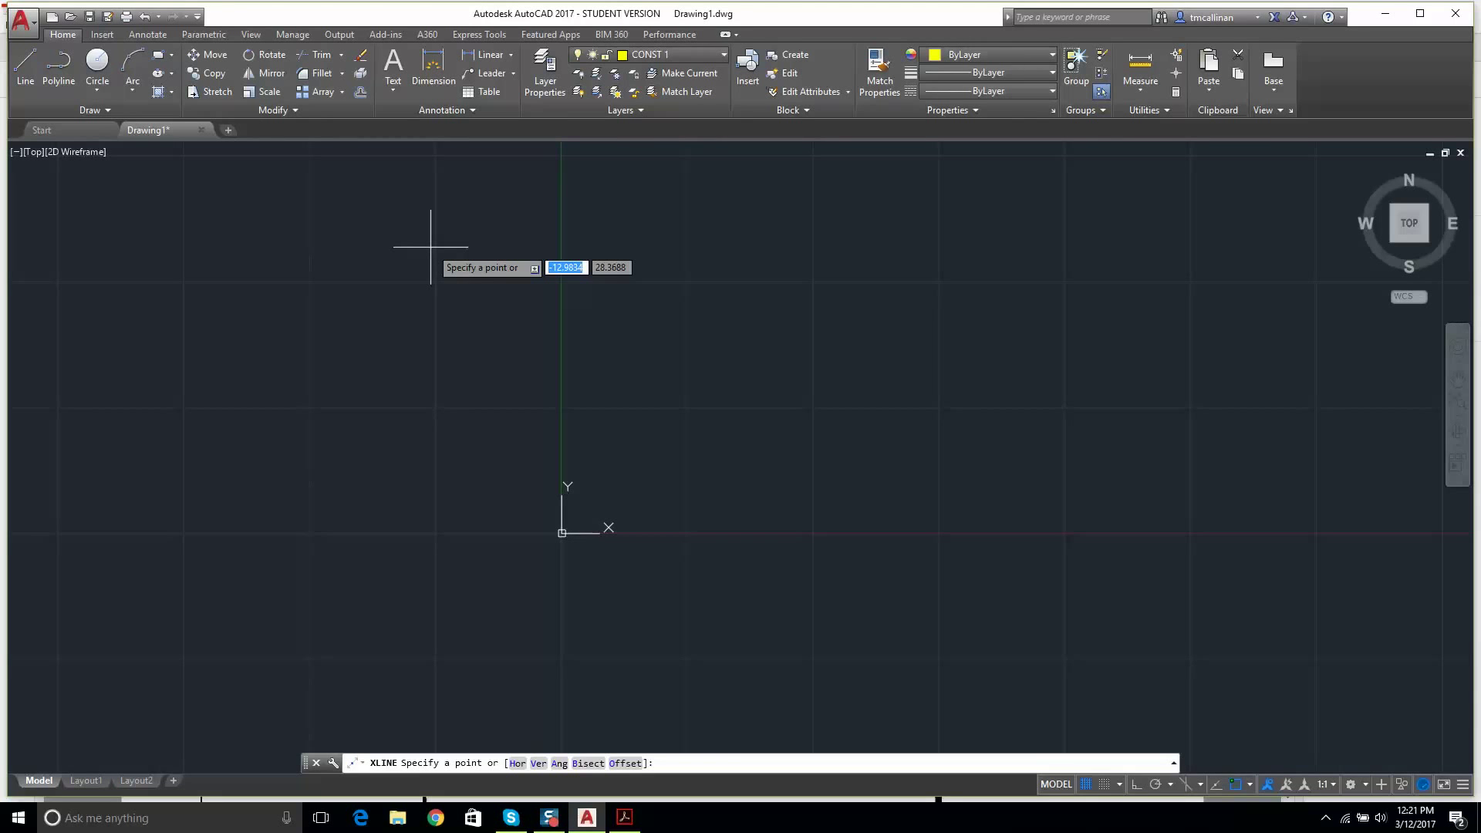
pyautogui.write(',0')
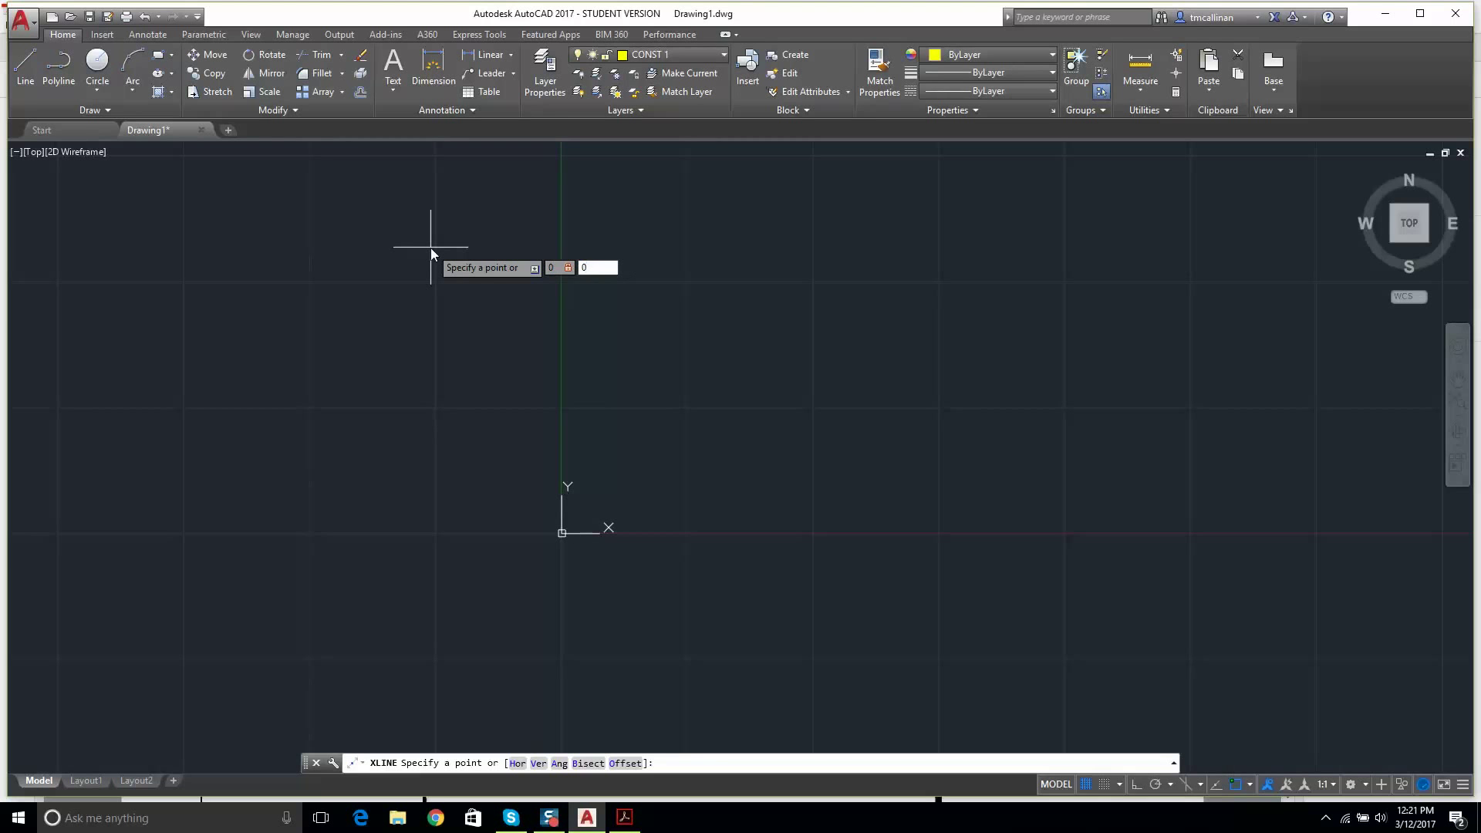
pyautogui.press('Return')
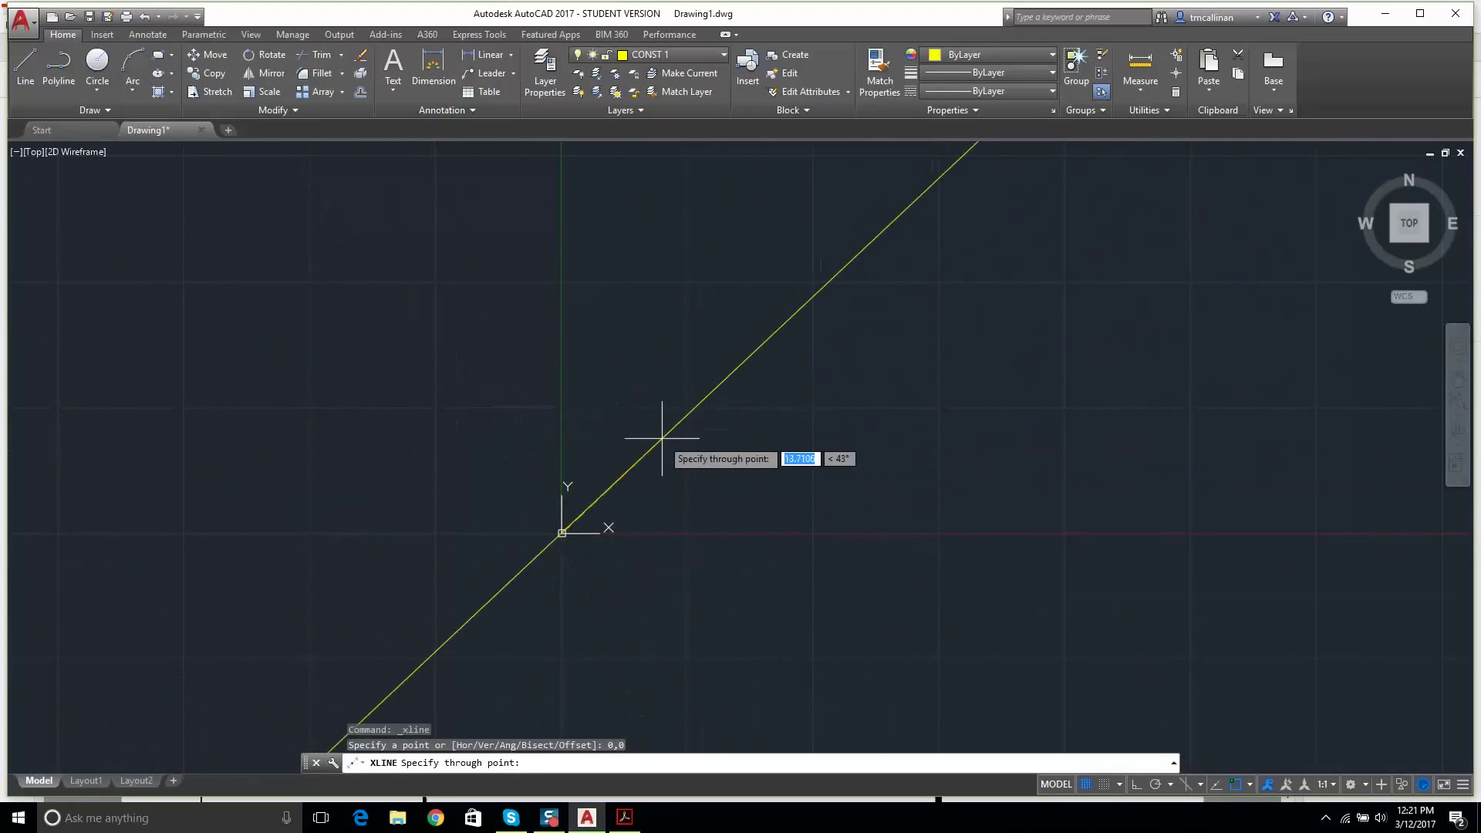
pyautogui.click(1157, 786)
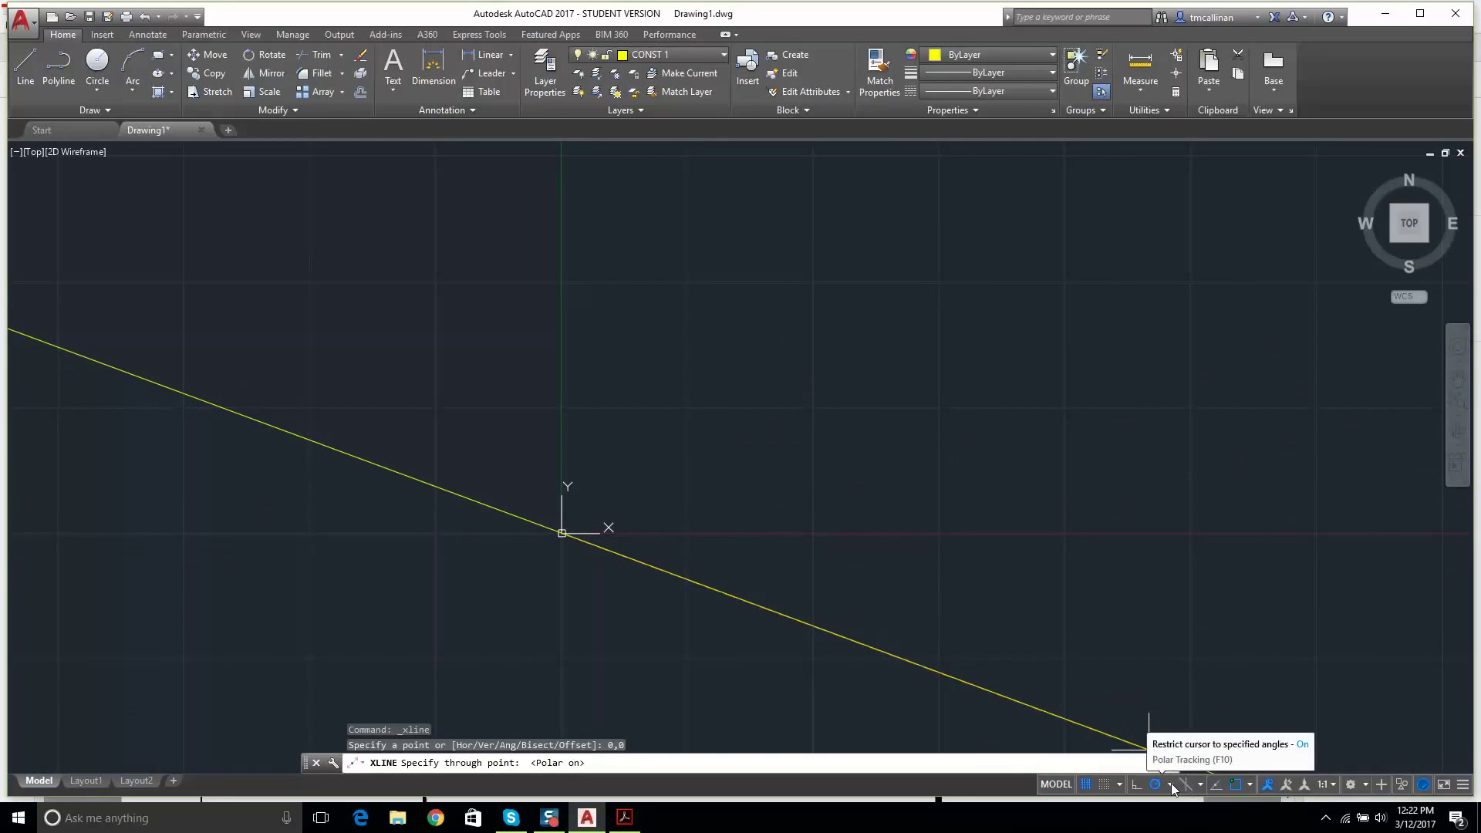
pyautogui.click(1015, 532)
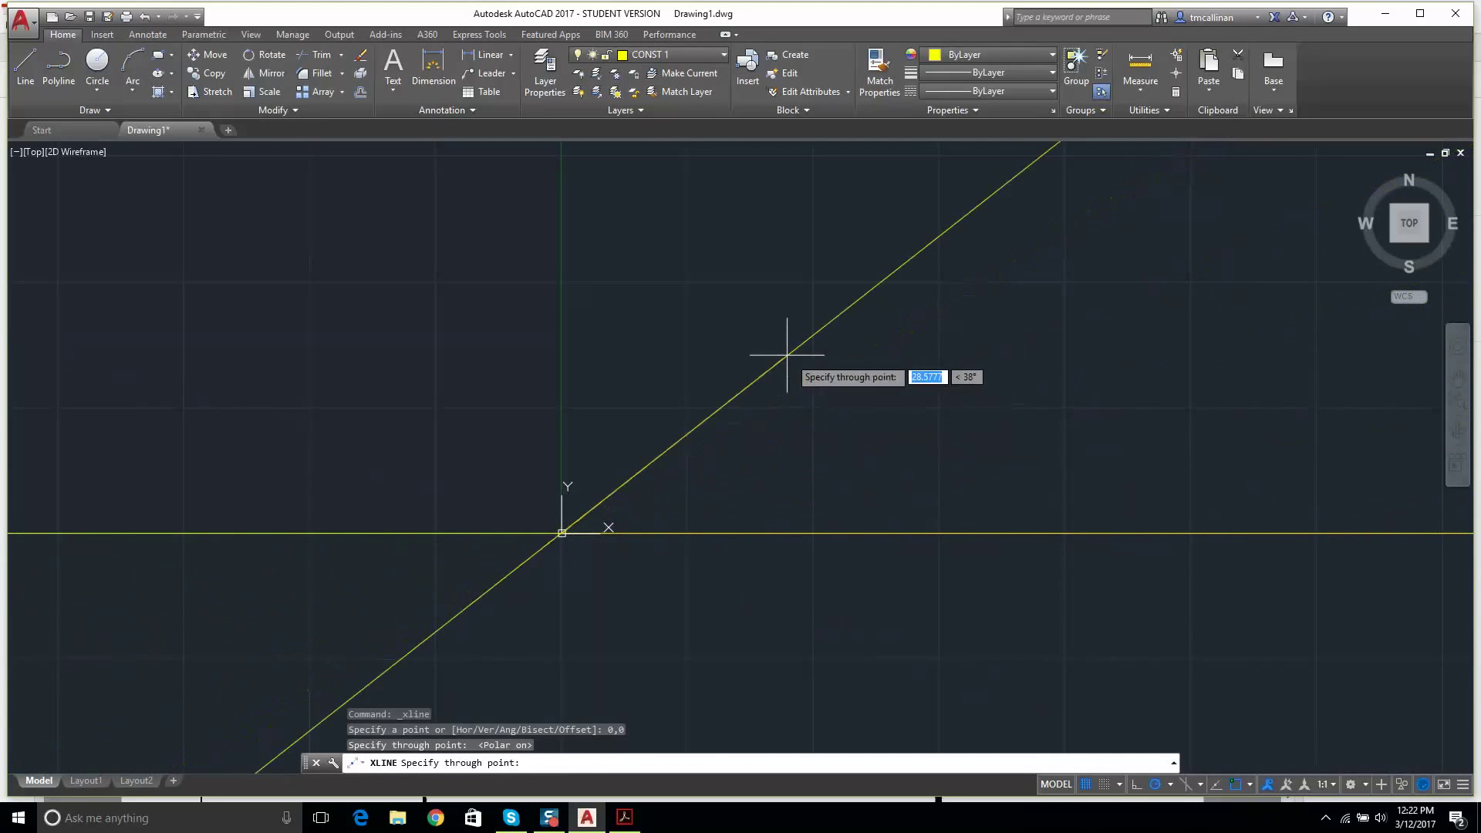
pyautogui.click(562, 242)
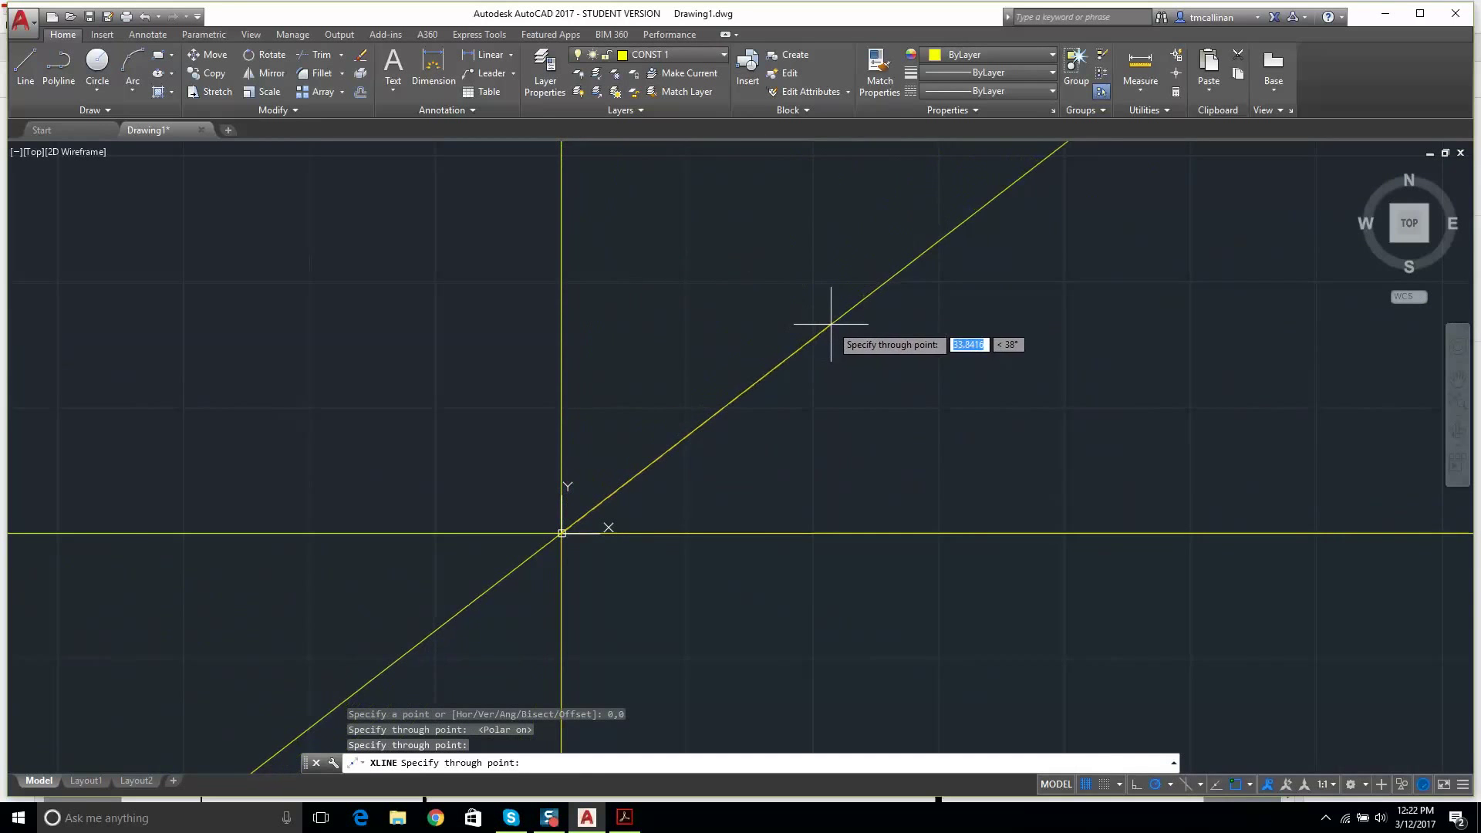
pyautogui.press('Escape')
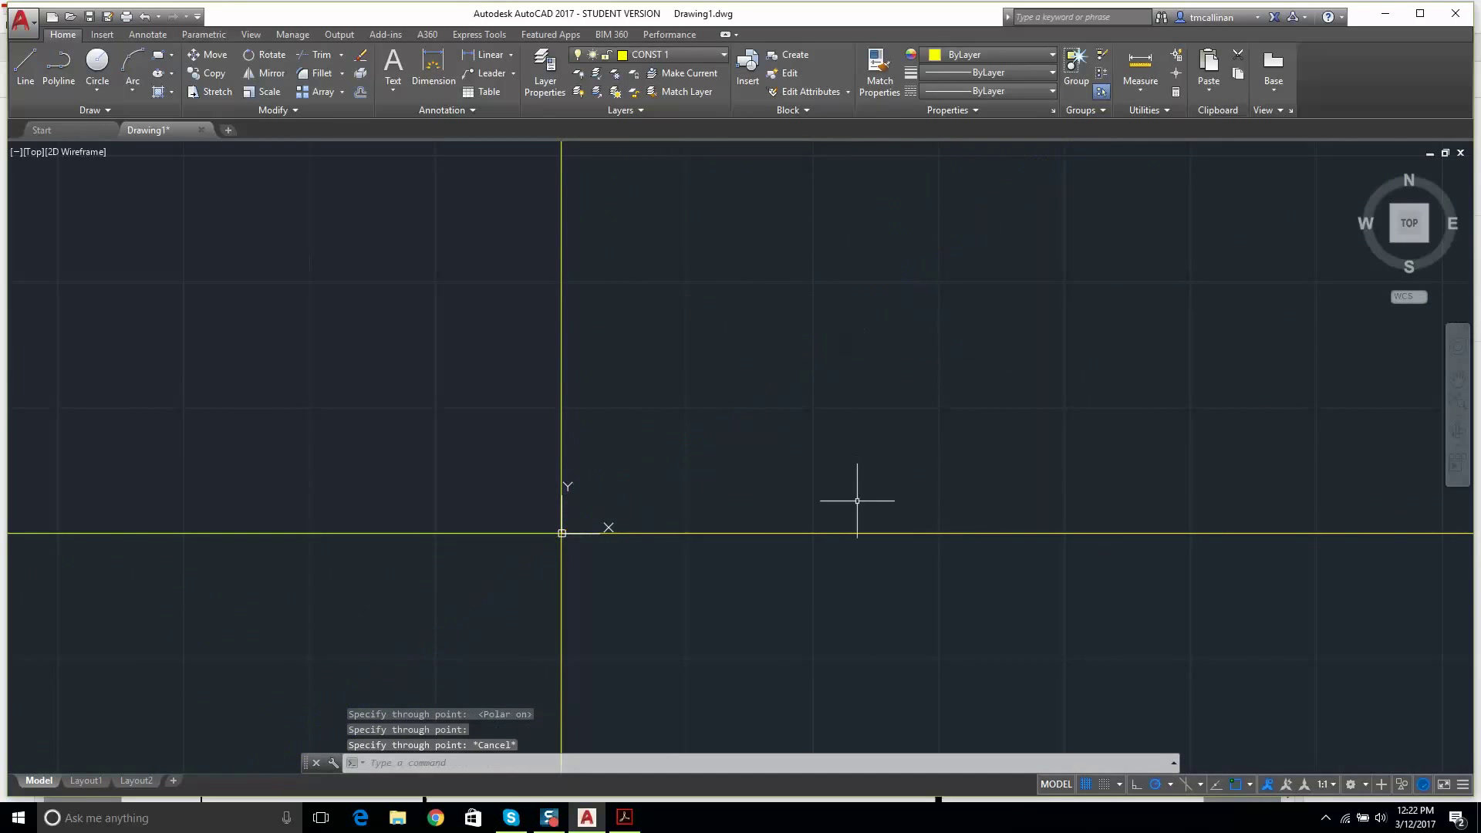
# - Review the dimensions of Example 1 in the exercises PDF and switch back to the AutoCAD drawing
pyautogui.scroll(-3, 856, 496)
pyautogui.scroll(3, 846, 424)
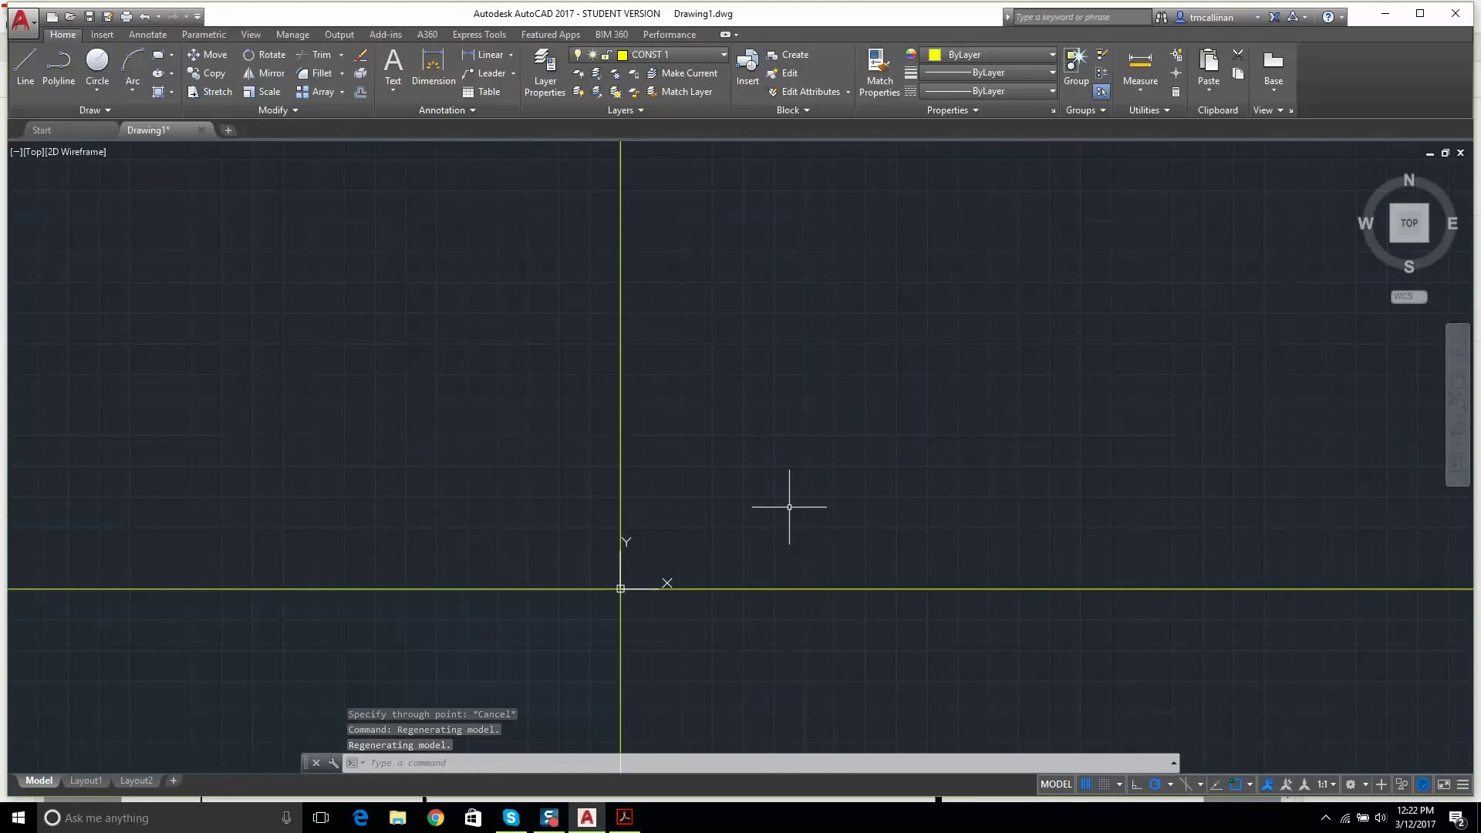
pyautogui.click(634, 824)
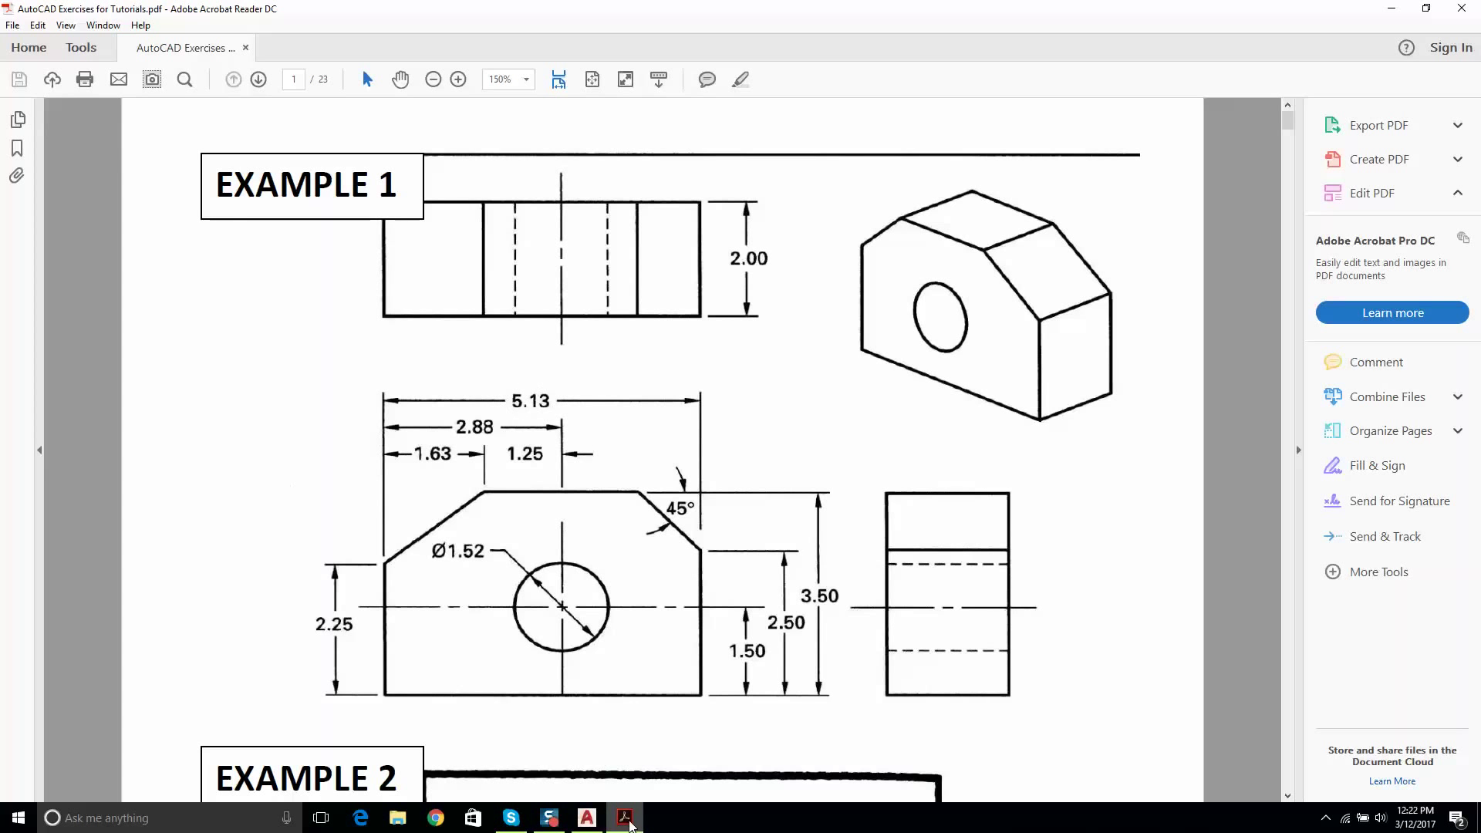
pyautogui.moveTo(630, 826)
pyautogui.click(587, 817)
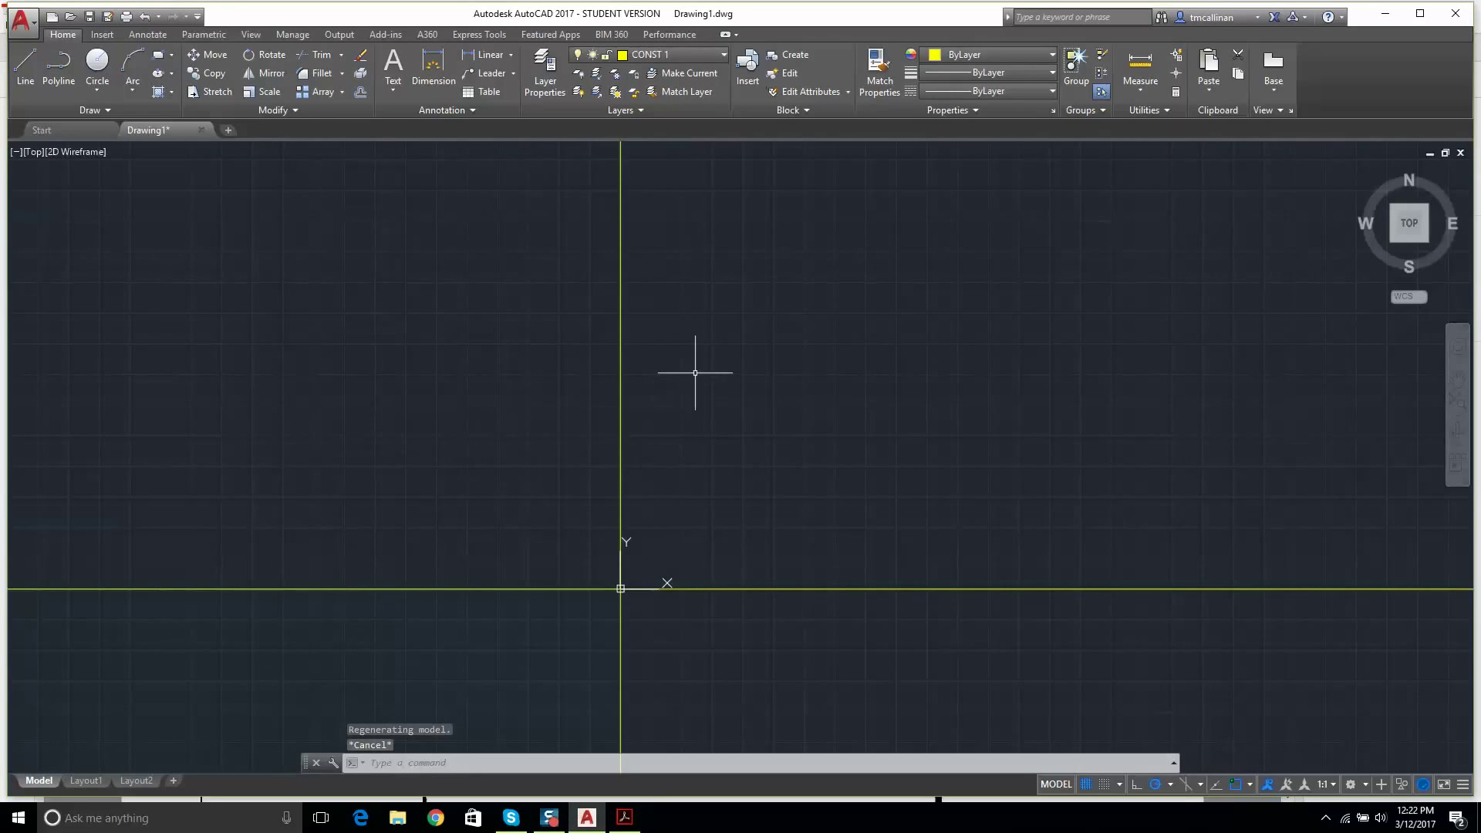
pyautogui.press('Escape')
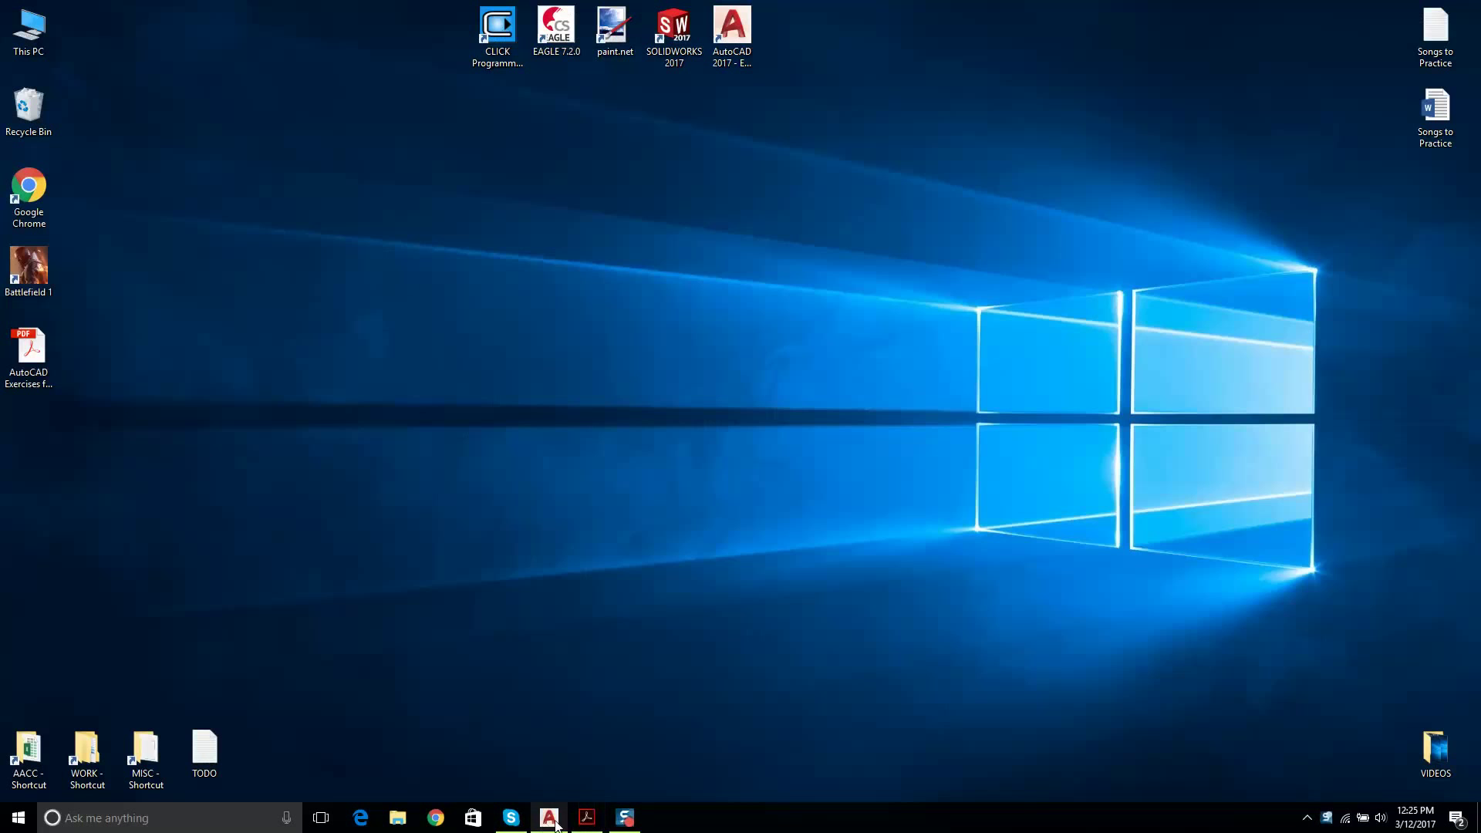
pyautogui.click(554, 819)
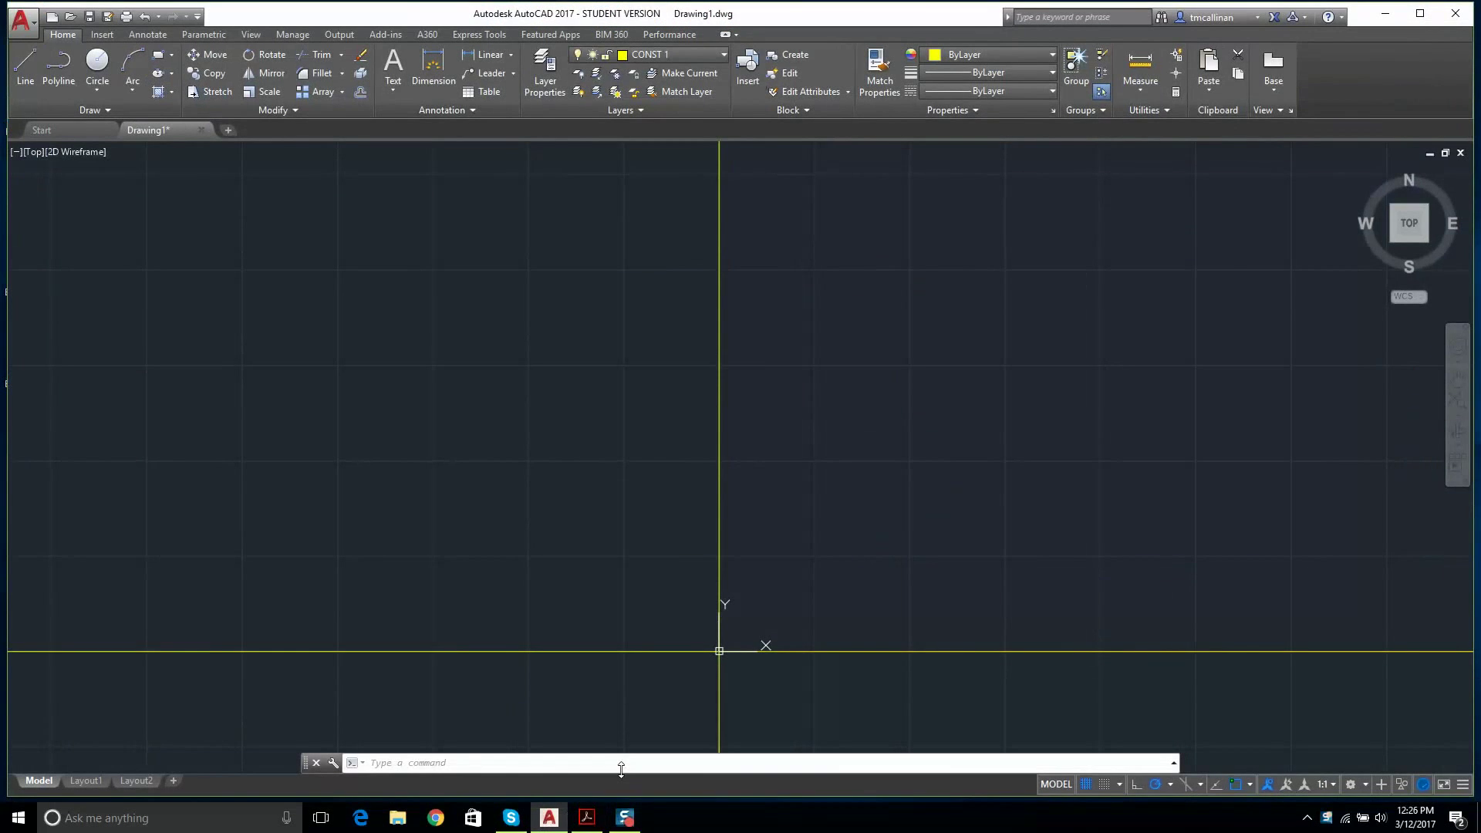
# - Toggle the grid off and on, and try starting a line with snap mode on, leaving without a segment and turning snap off
pyautogui.press('Escape')
pyautogui.press('Escape')
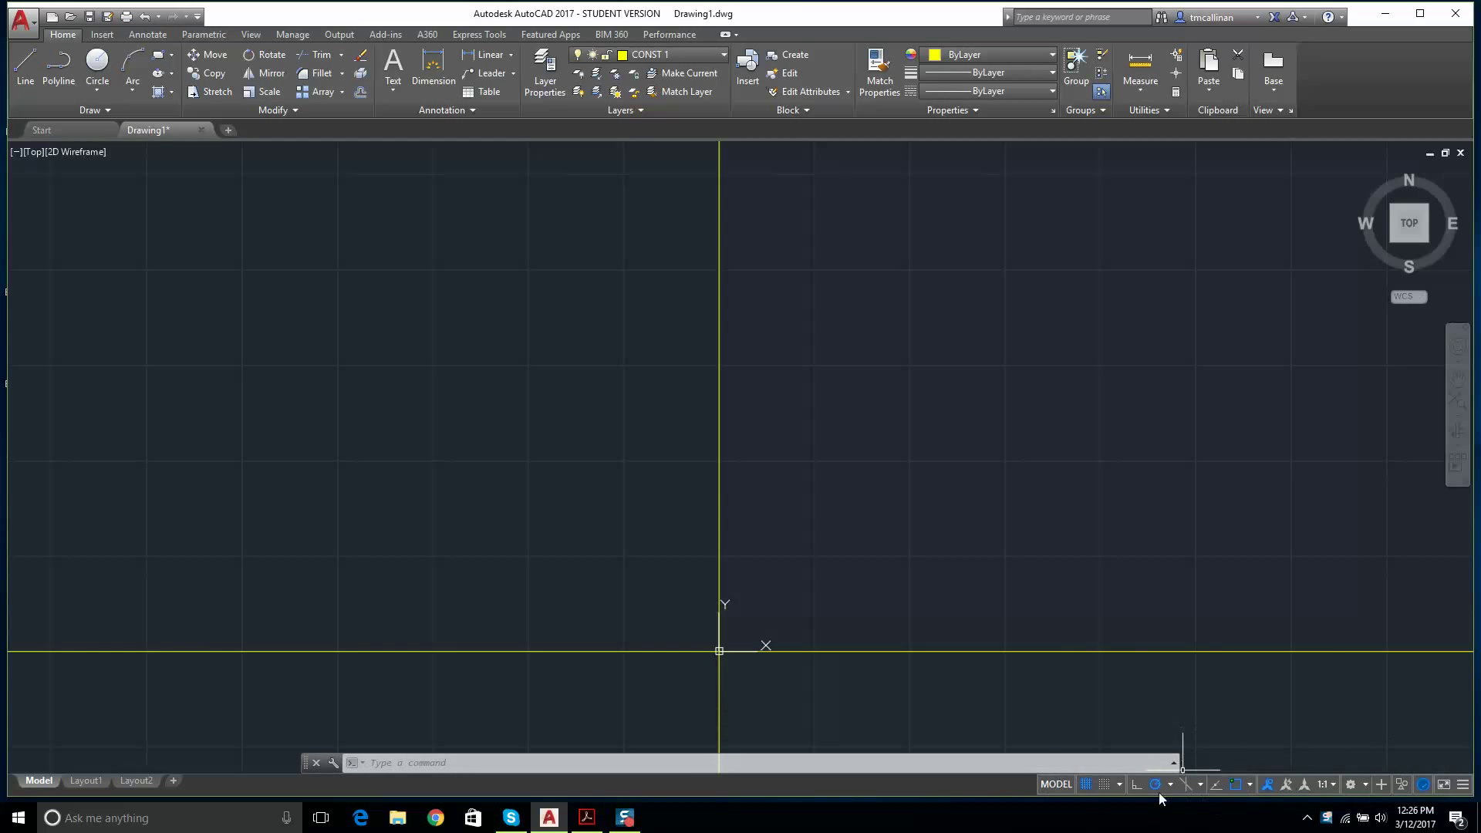
pyautogui.click(1086, 784)
pyautogui.click(1086, 784)
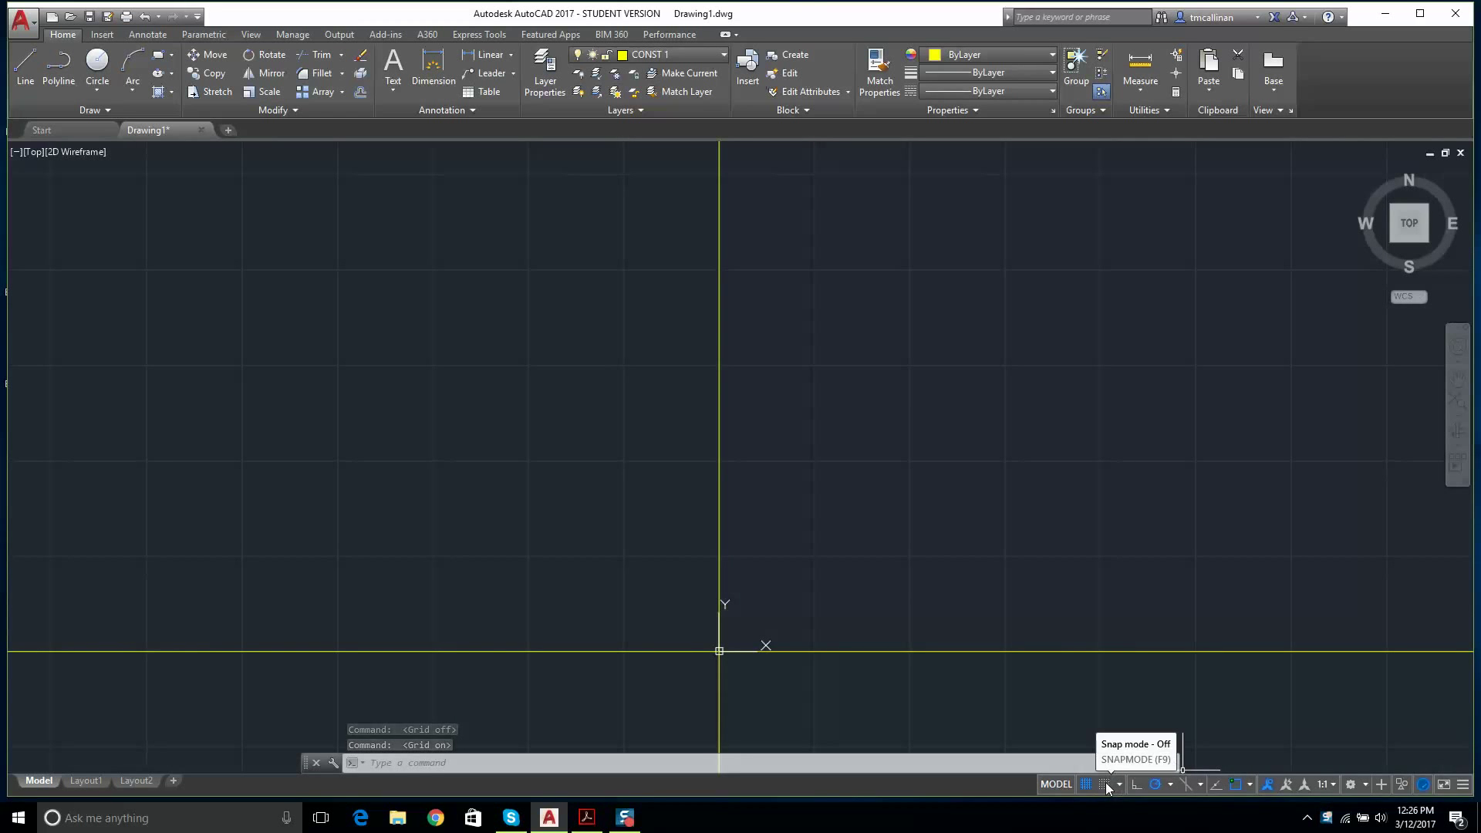
pyautogui.click(1103, 784)
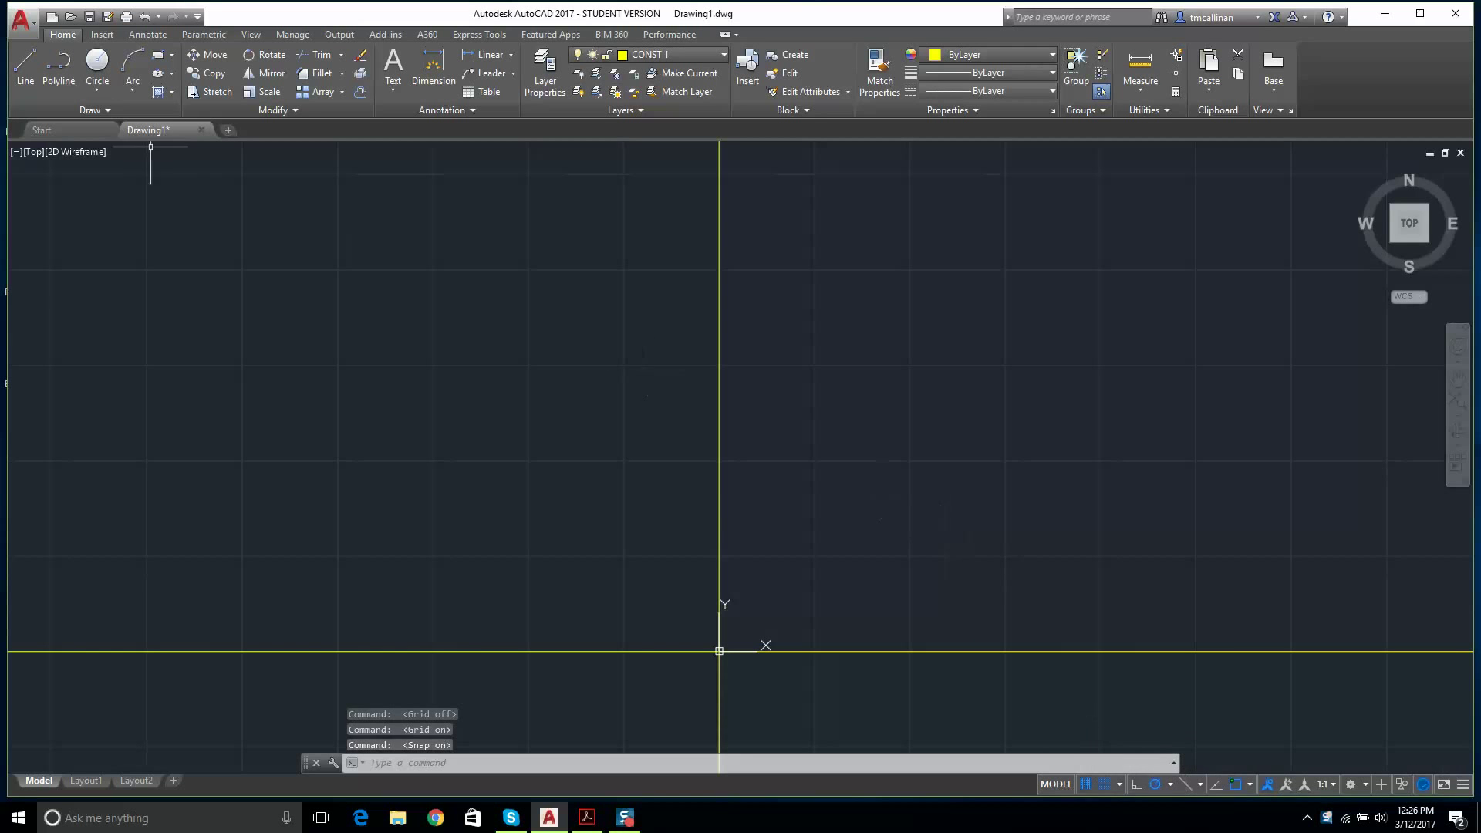
pyautogui.click(24, 72)
pyautogui.click(823, 337)
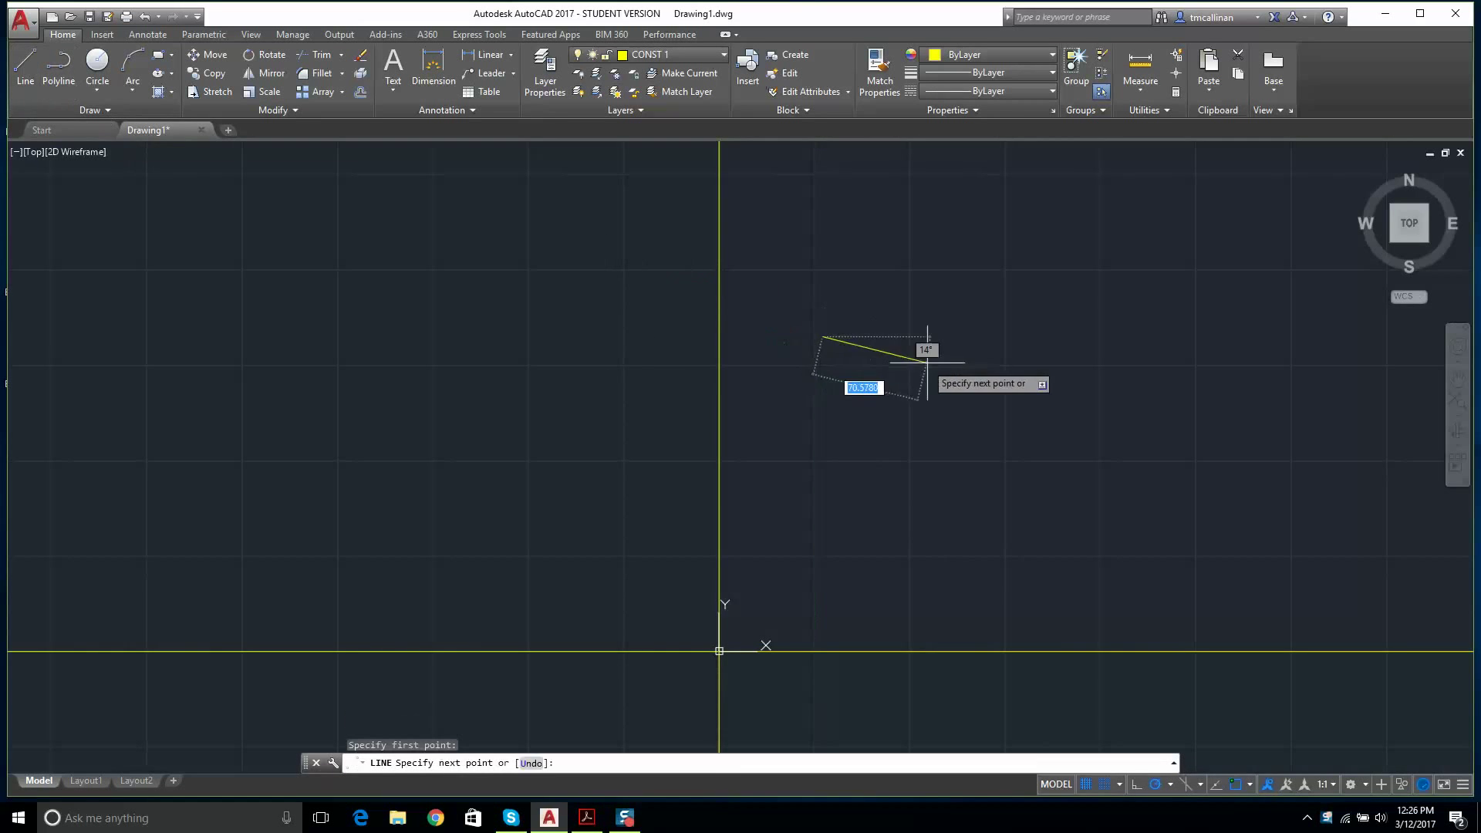
pyautogui.press('Escape')
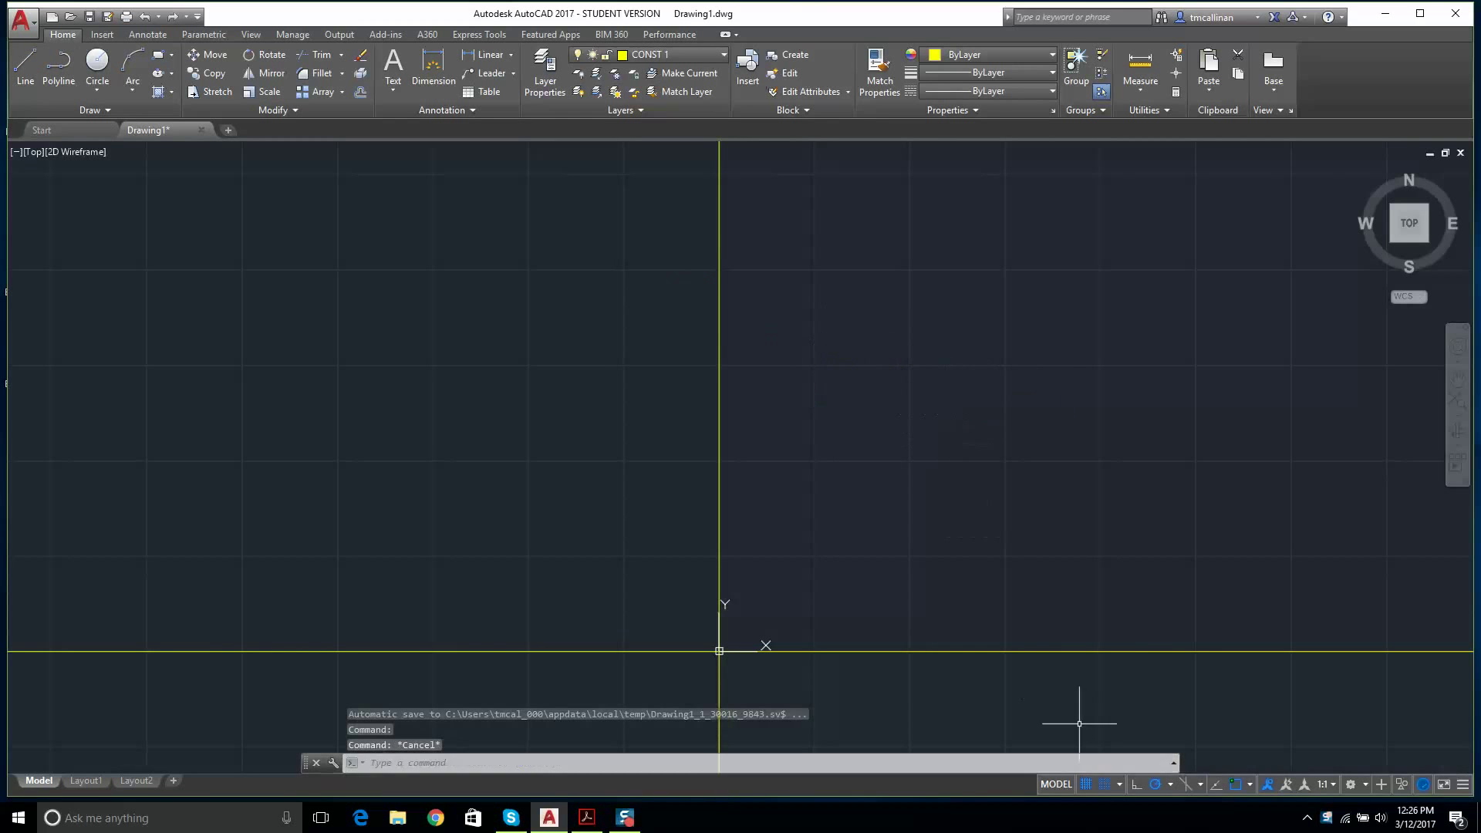
pyautogui.click(1105, 784)
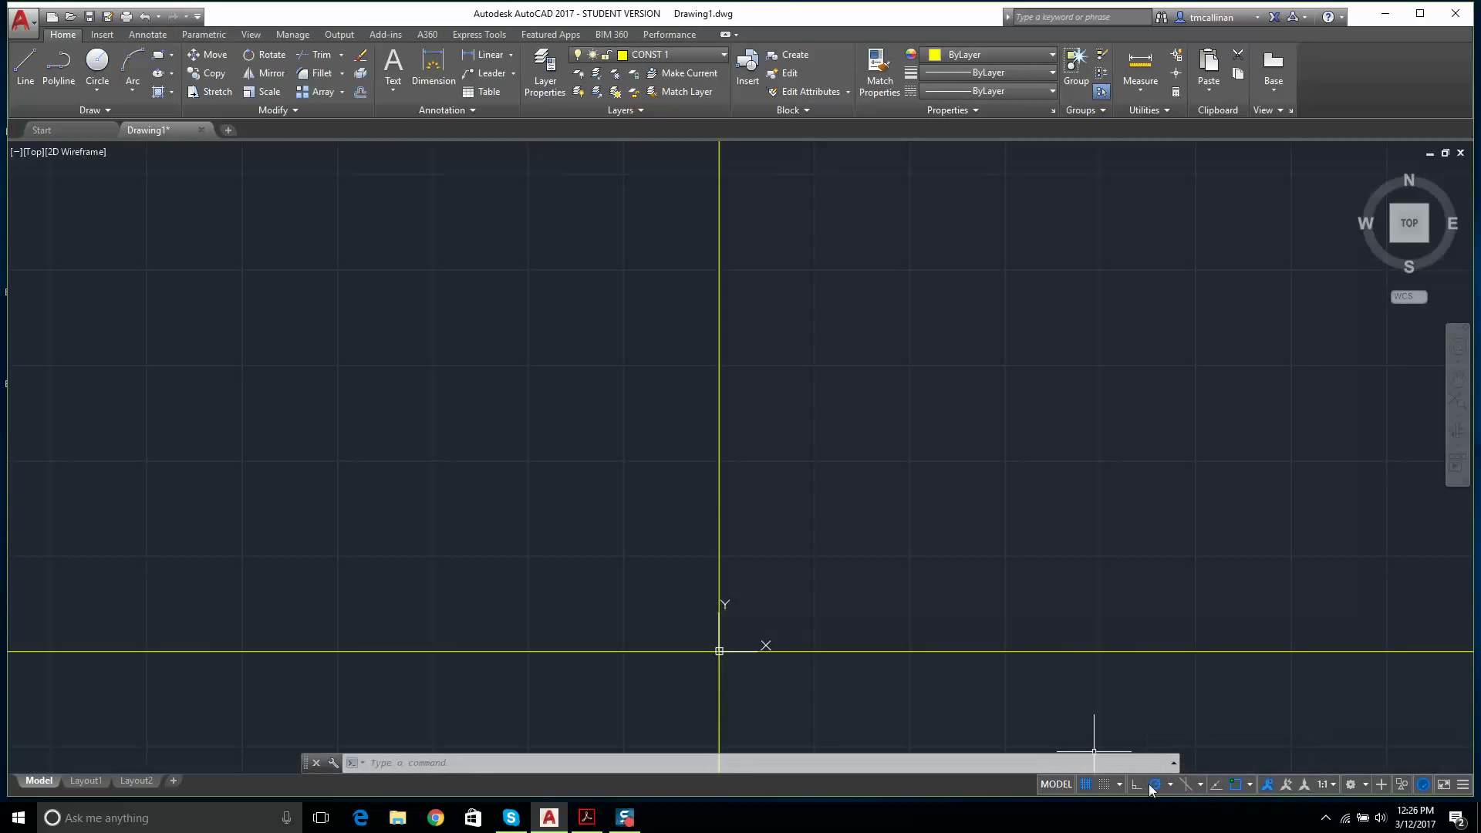
# - Try the Line command with polar tracking on, off and on again, leaving it without placing a segment
pyautogui.click(23, 75)
pyautogui.click(872, 404)
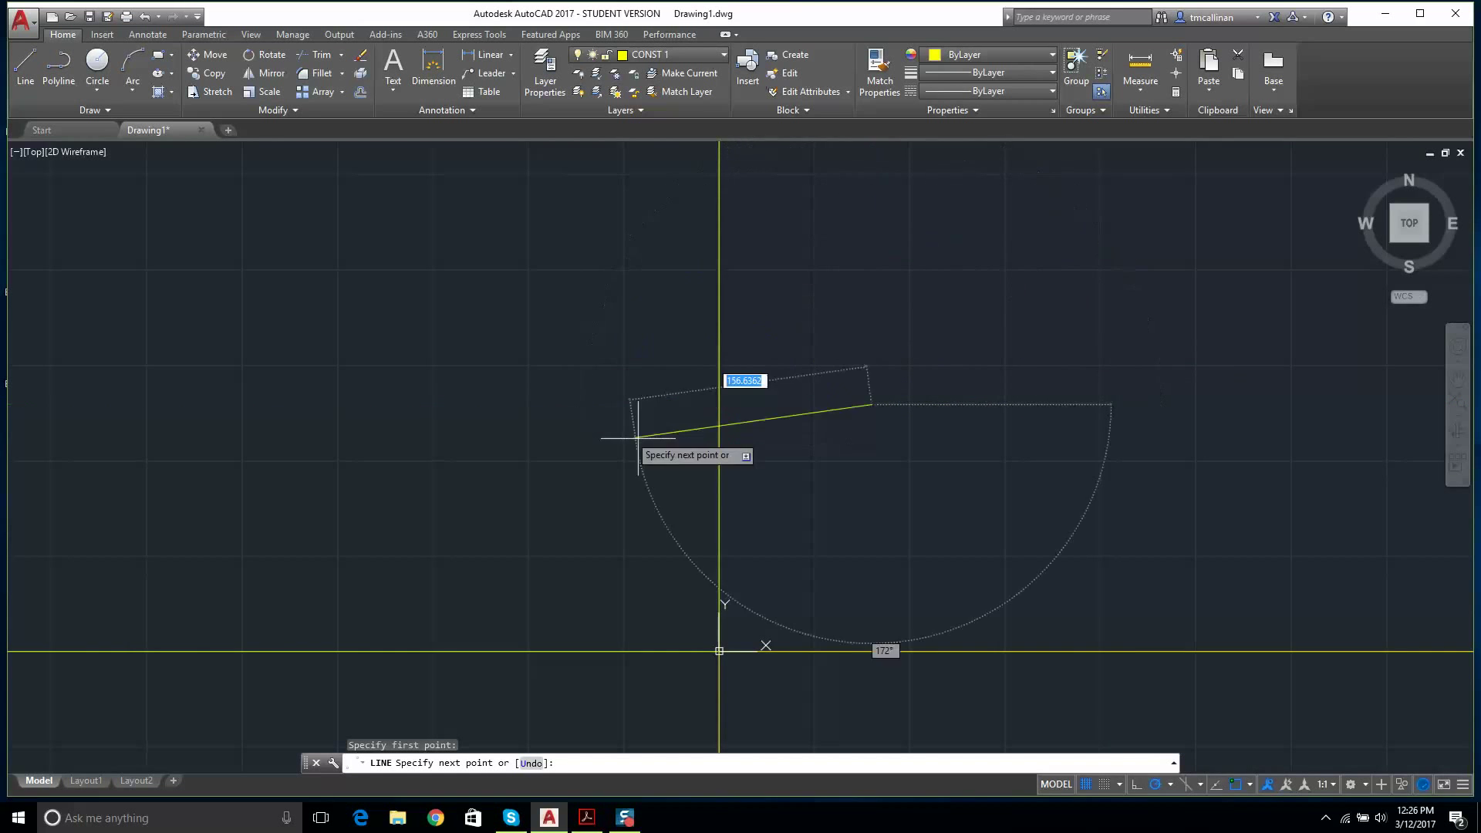
pyautogui.press('Escape')
pyautogui.press('Escape')
pyautogui.press('Escape')
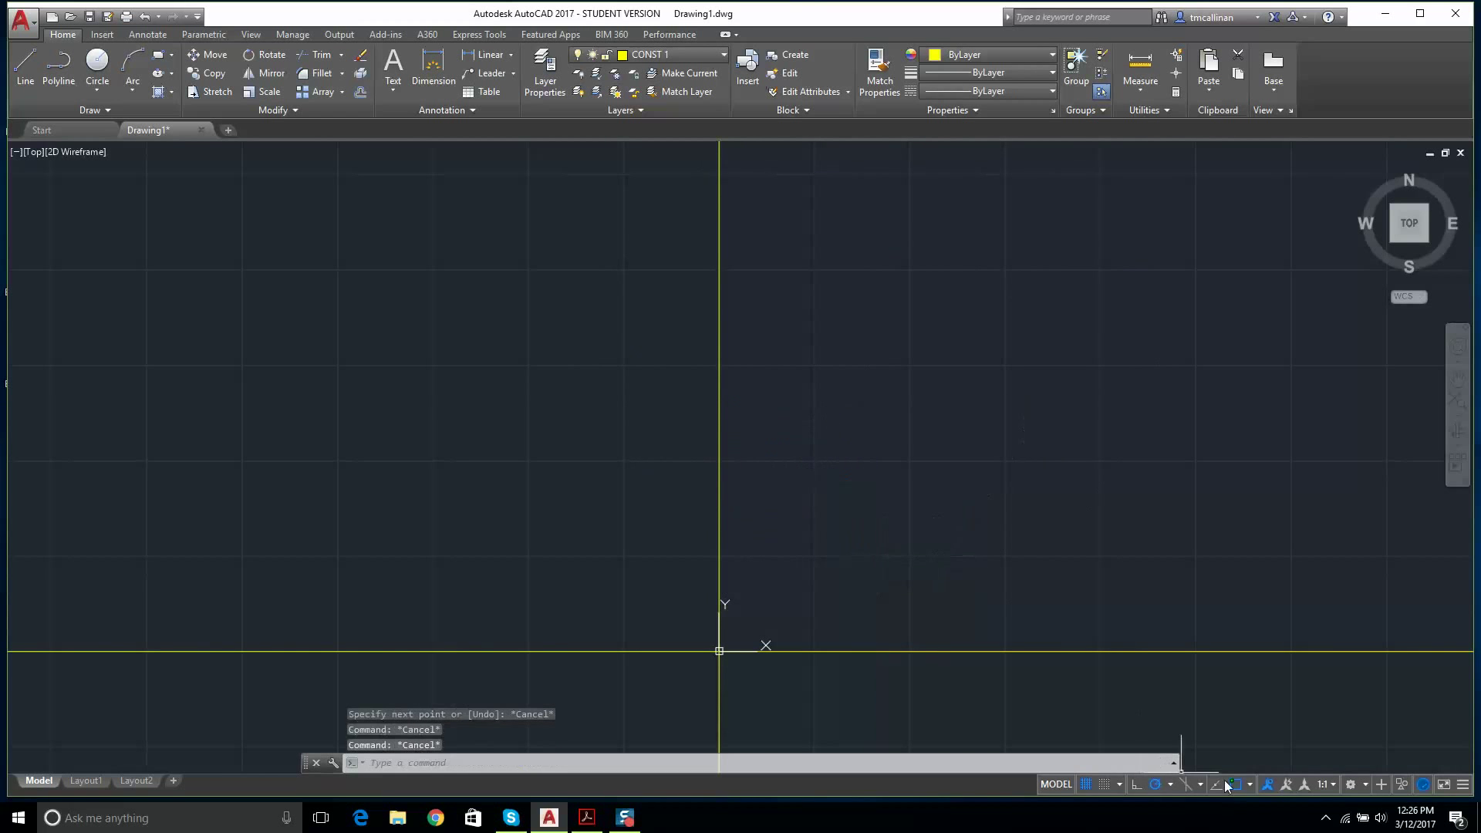
pyautogui.click(1156, 784)
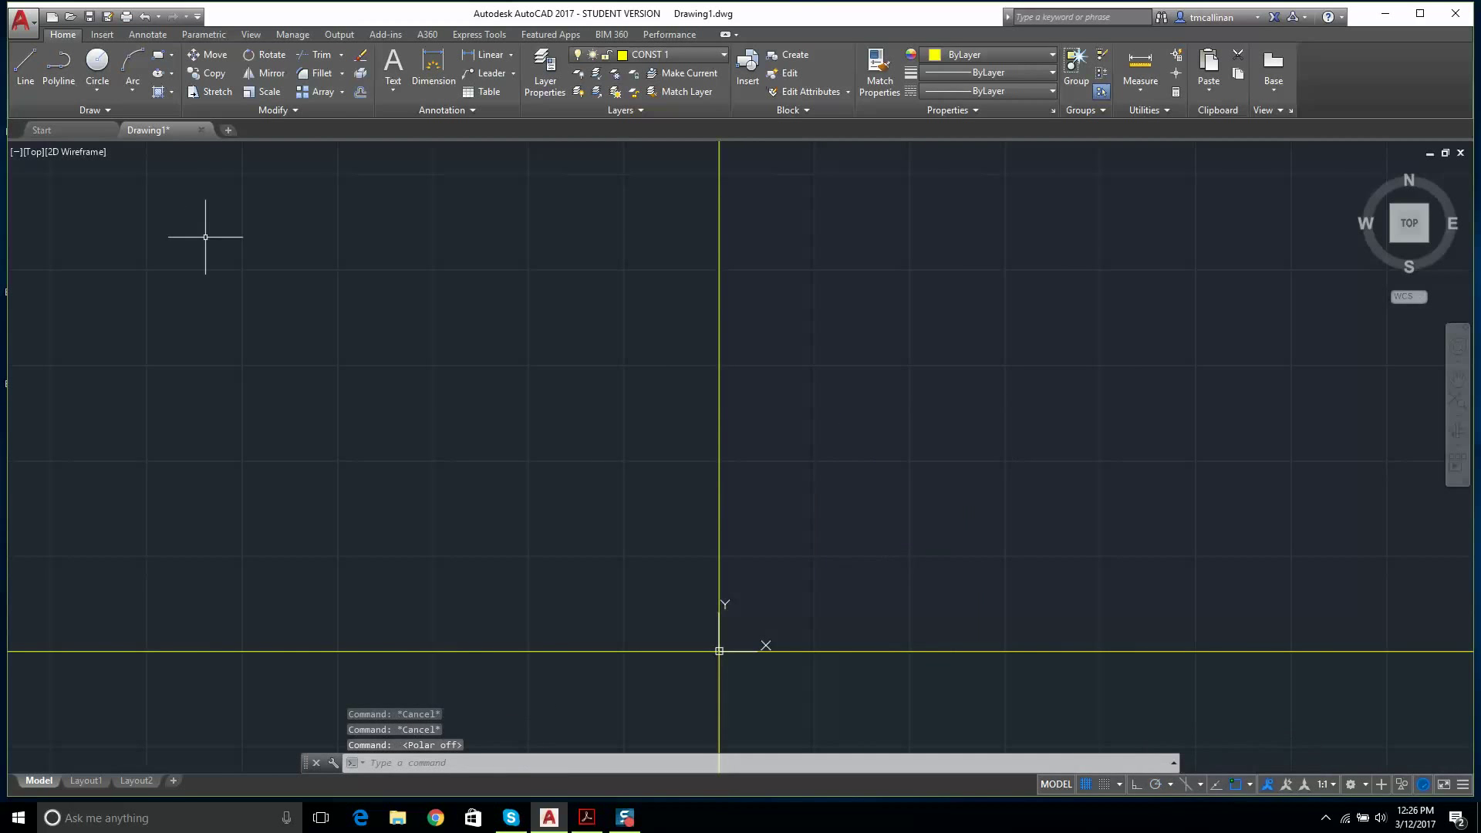
pyautogui.click(26, 66)
pyautogui.click(875, 390)
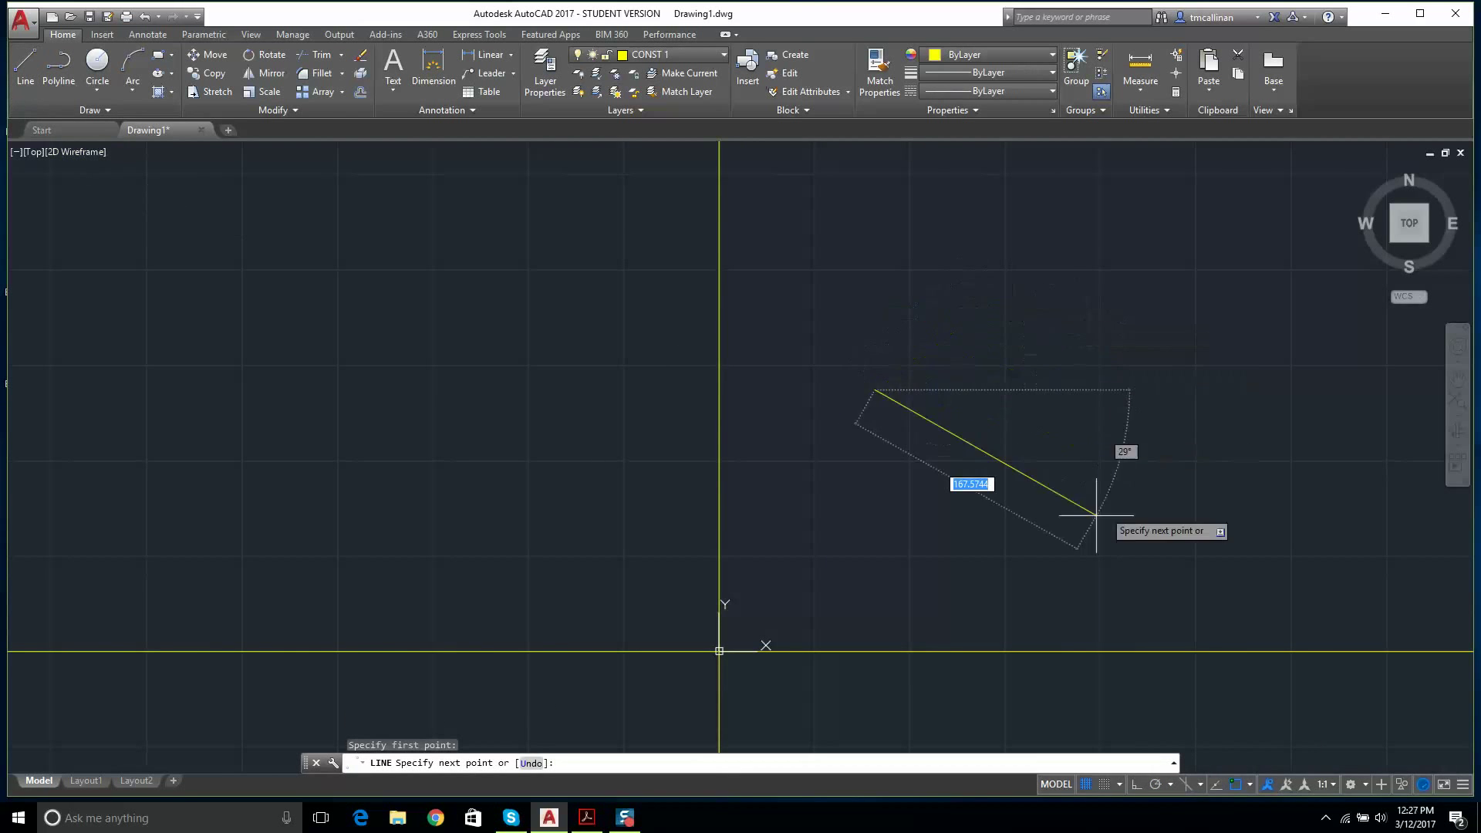
pyautogui.click(1156, 784)
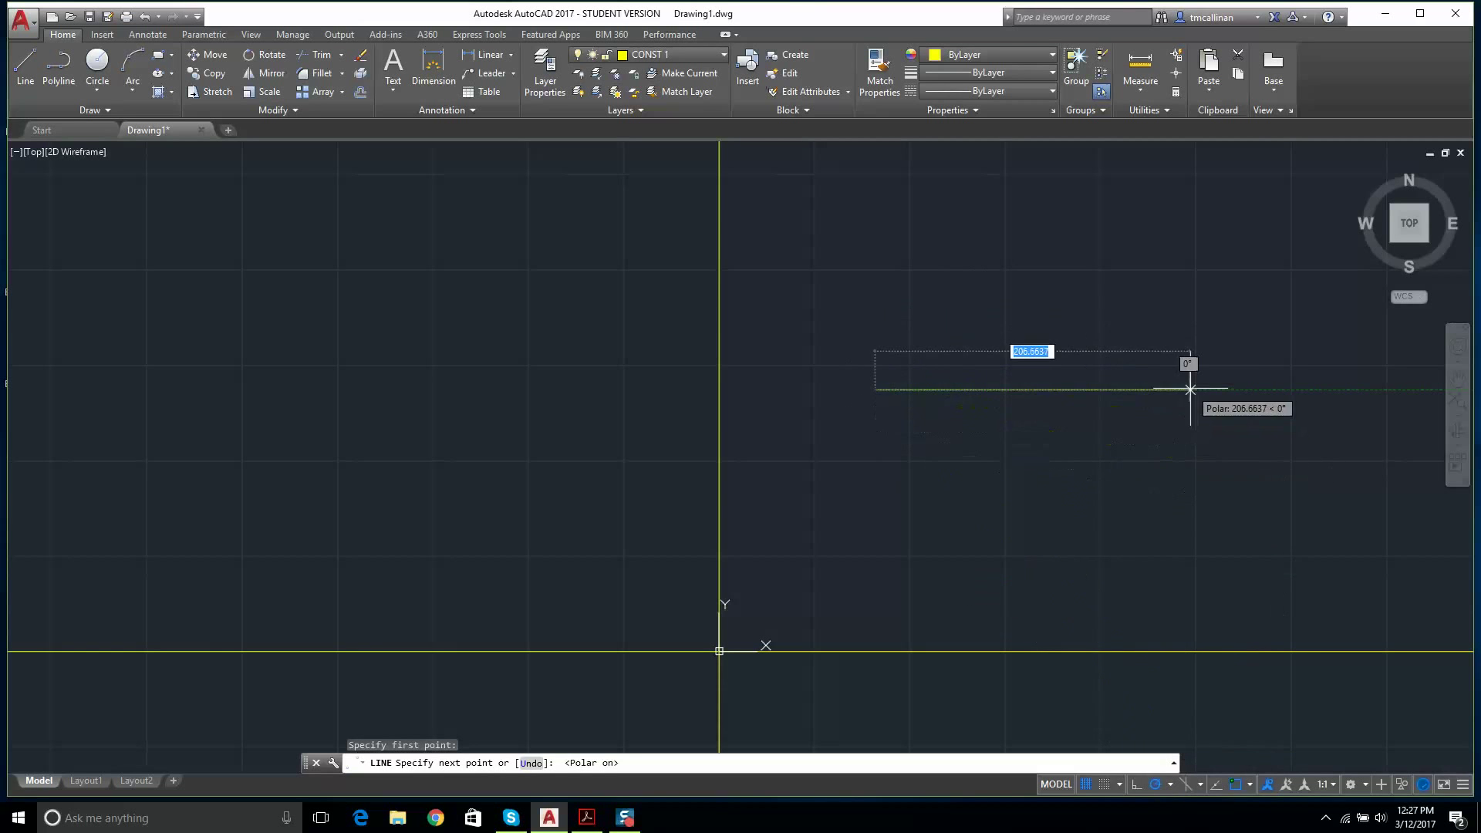
pyautogui.press('Escape')
pyautogui.press('Escape')
pyautogui.press('Escape')
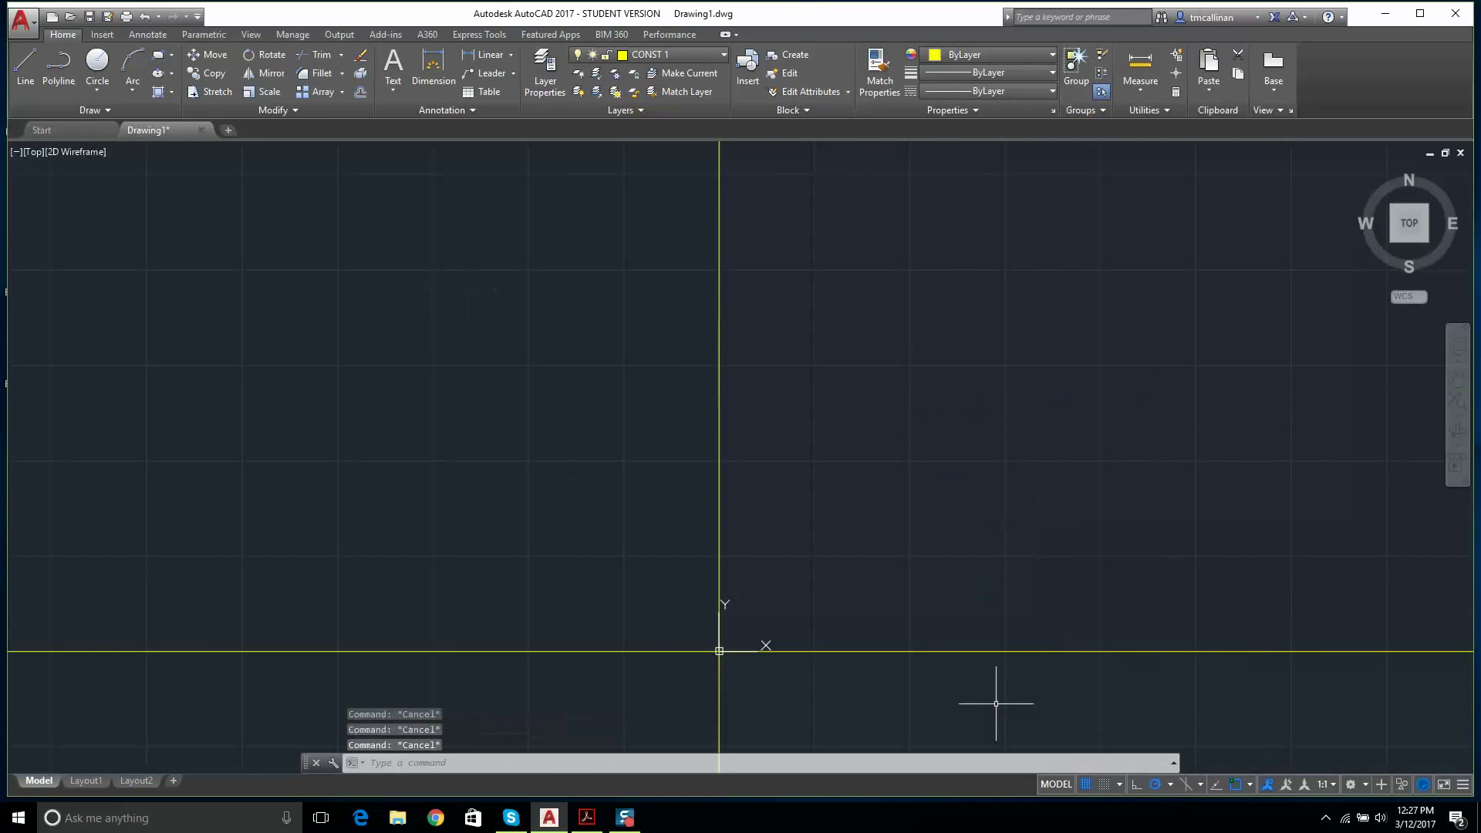
# - Toggle object snap off and on, review the available object snap modes, and leave the Line command without placing a point
pyautogui.click(1233, 784)
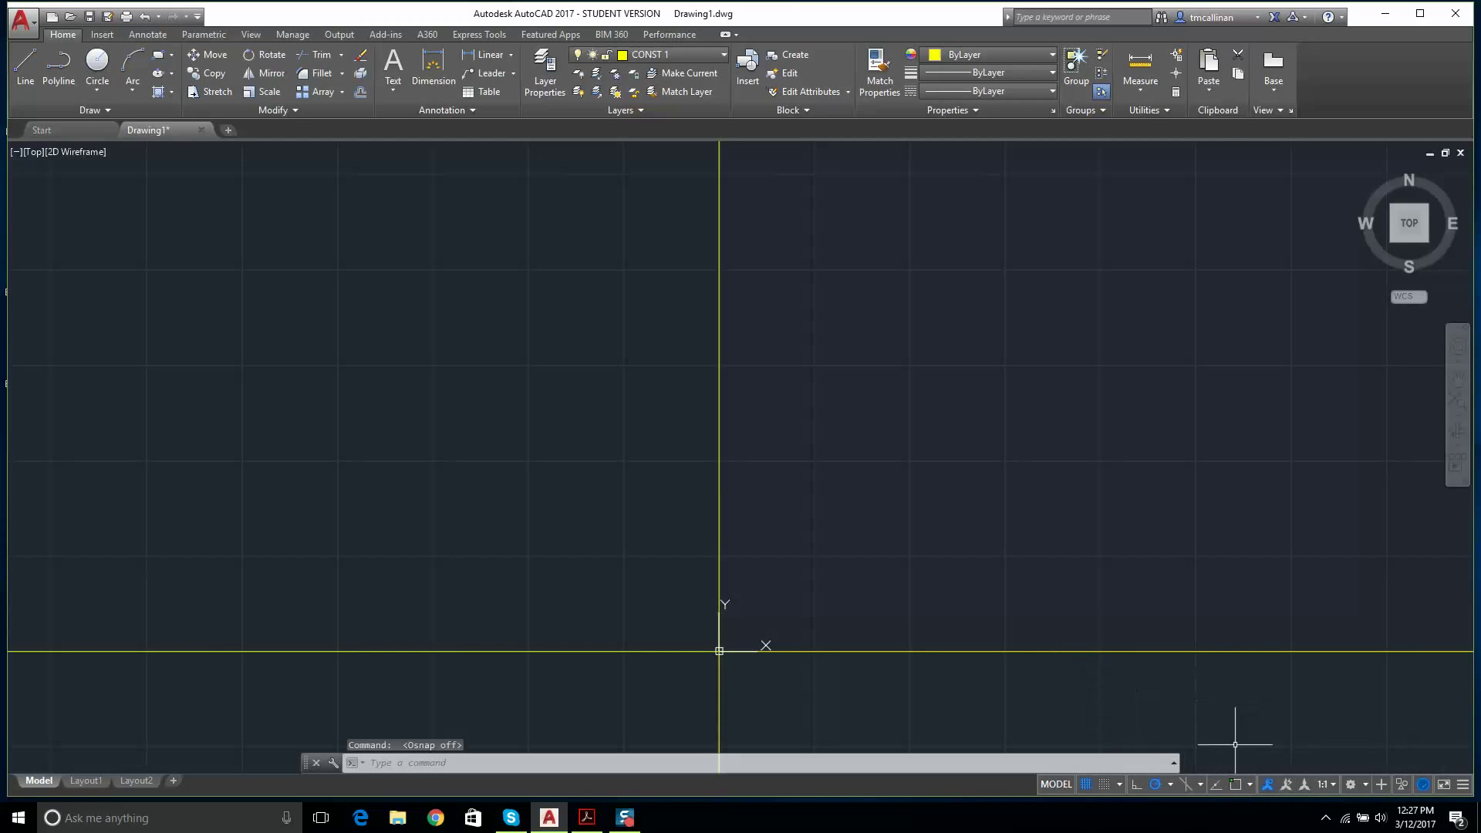
pyautogui.click(25, 65)
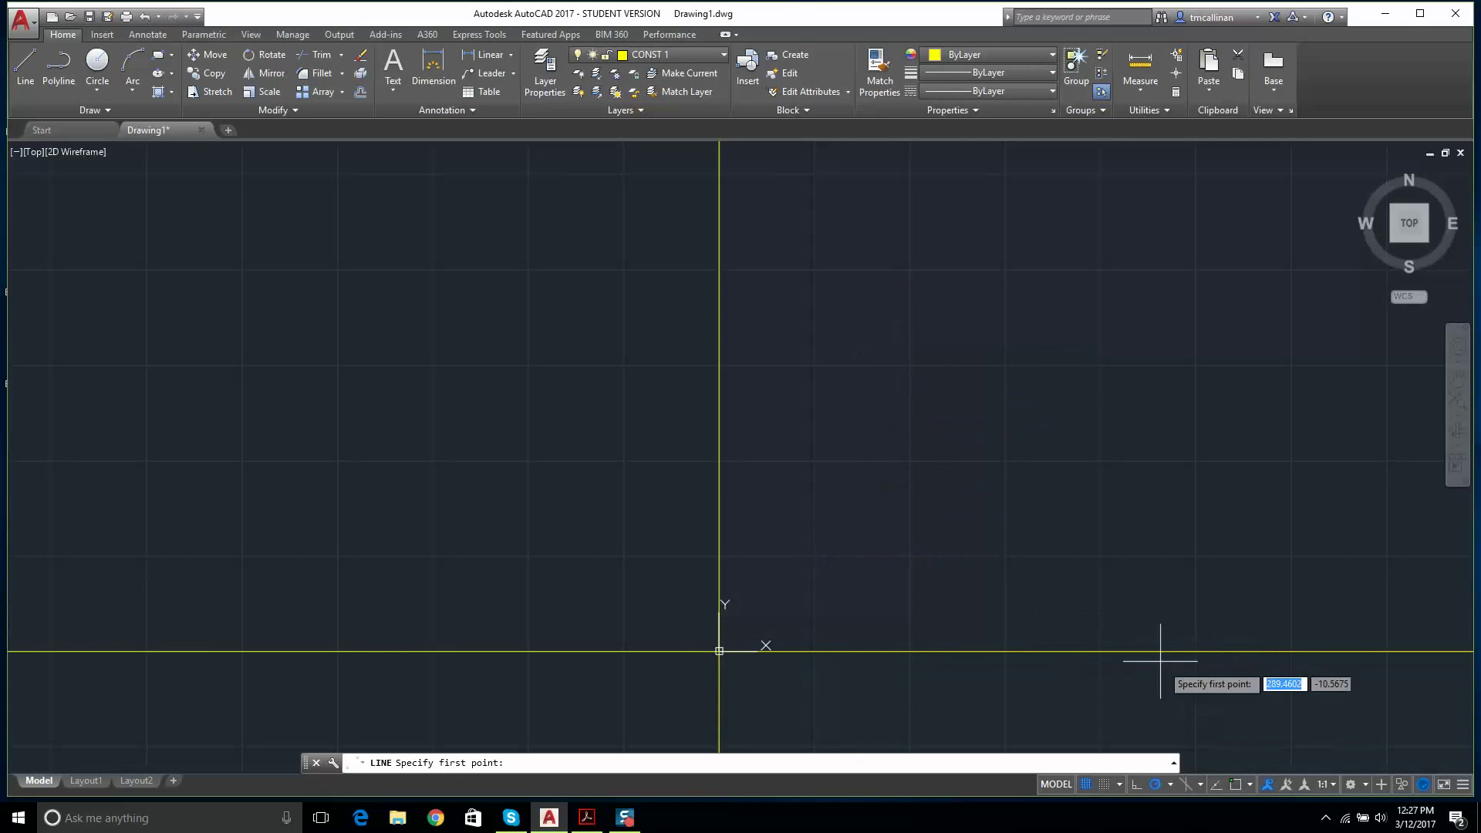
pyautogui.click(1234, 785)
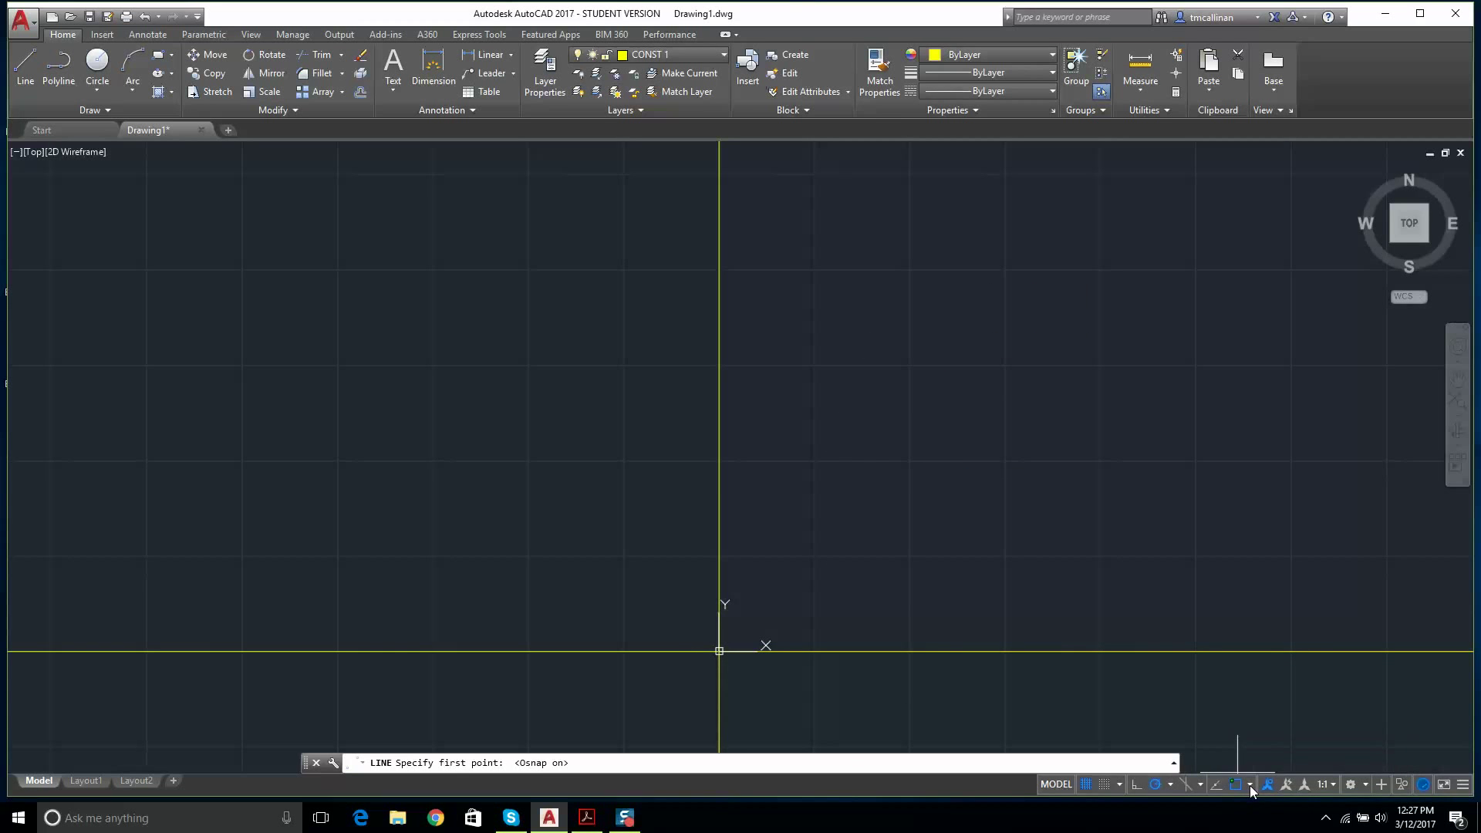
pyautogui.click(1250, 785)
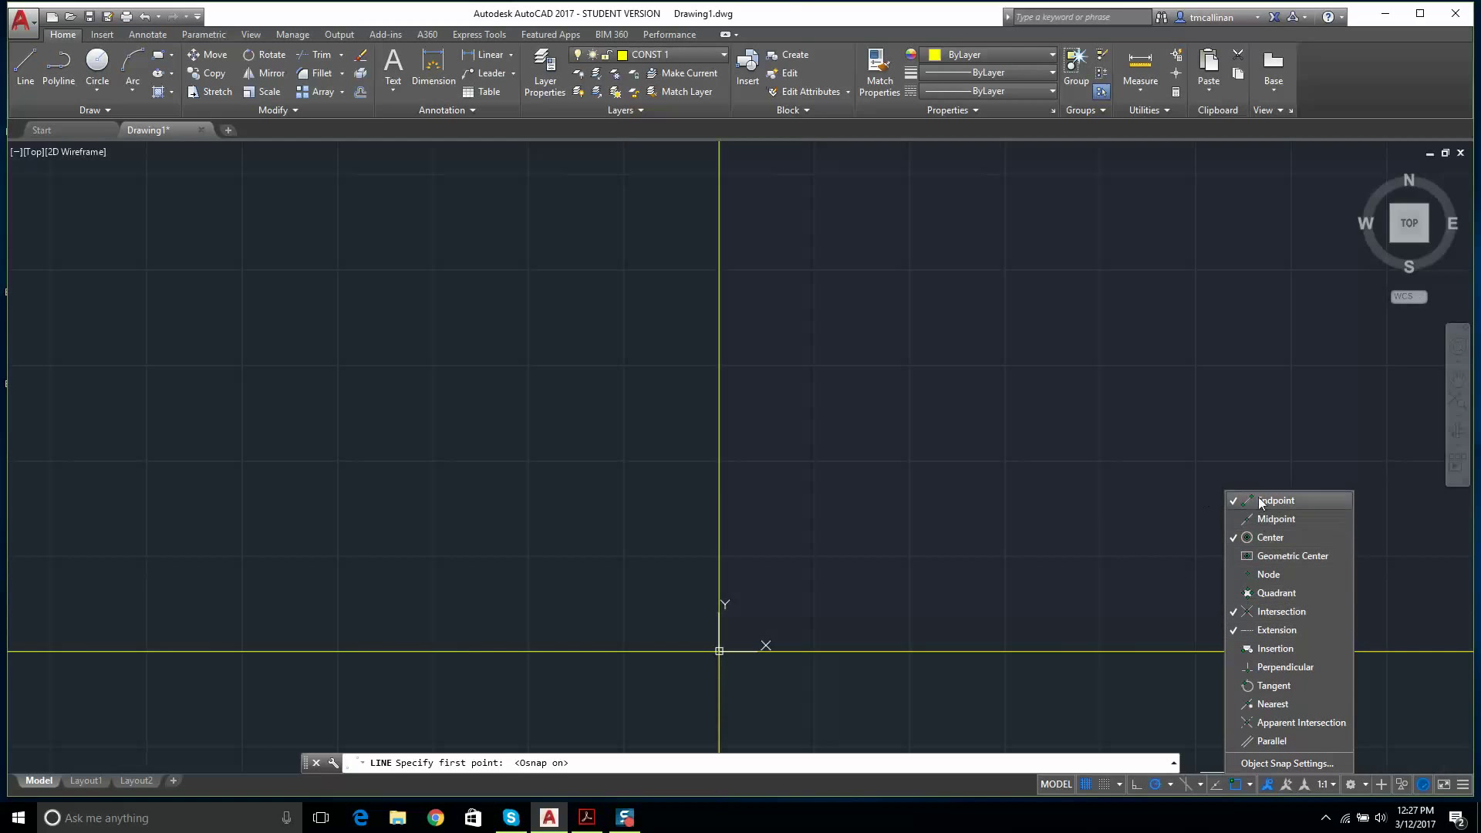
pyautogui.press('Escape')
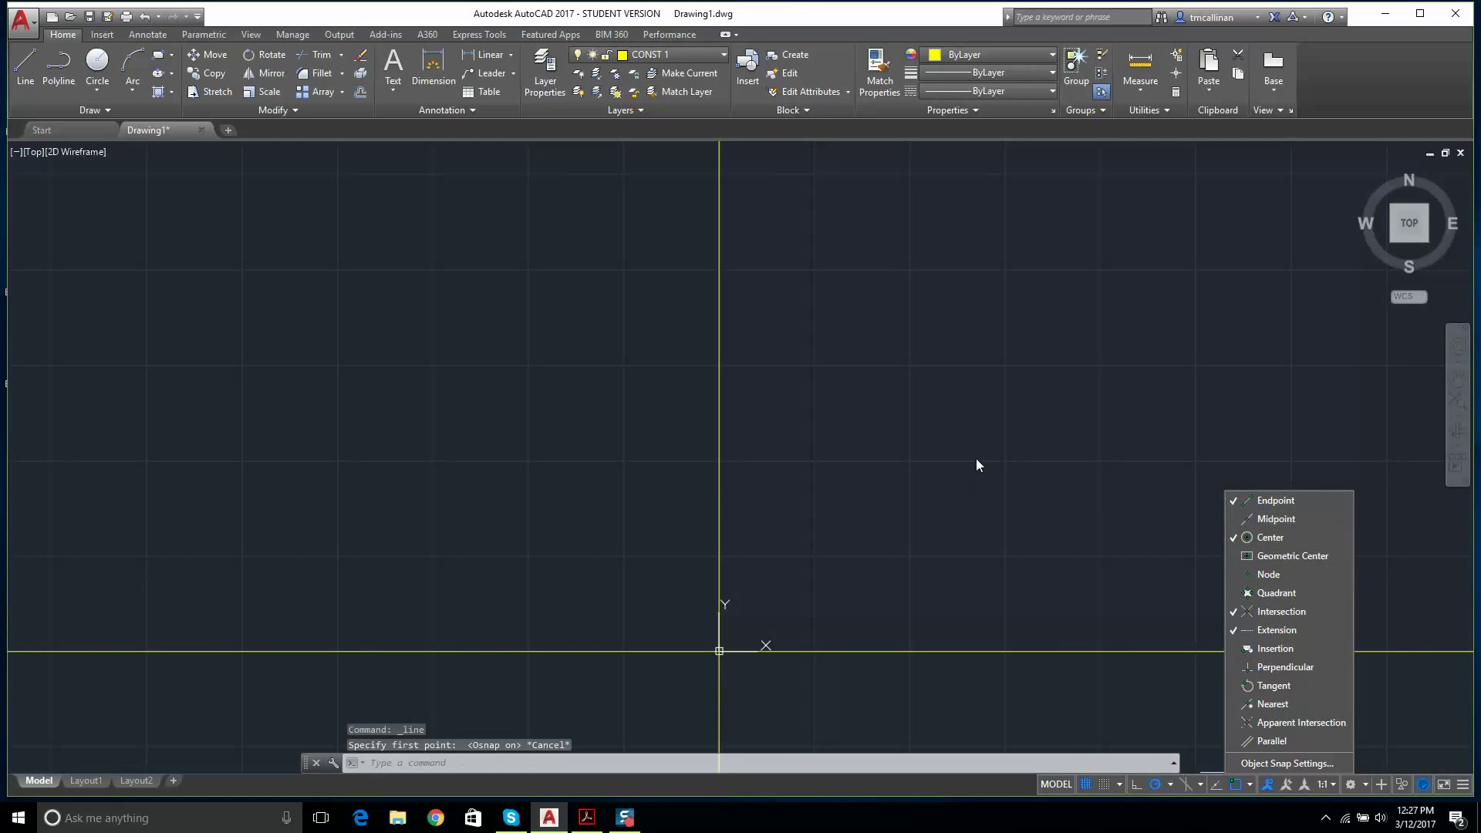
pyautogui.click(975, 465)
# - Draw an open four-segment outline in the upper-right quadrant: a long horizontal, a vertical, a shorter horizontal back and a slanted line
pyautogui.click(26, 68)
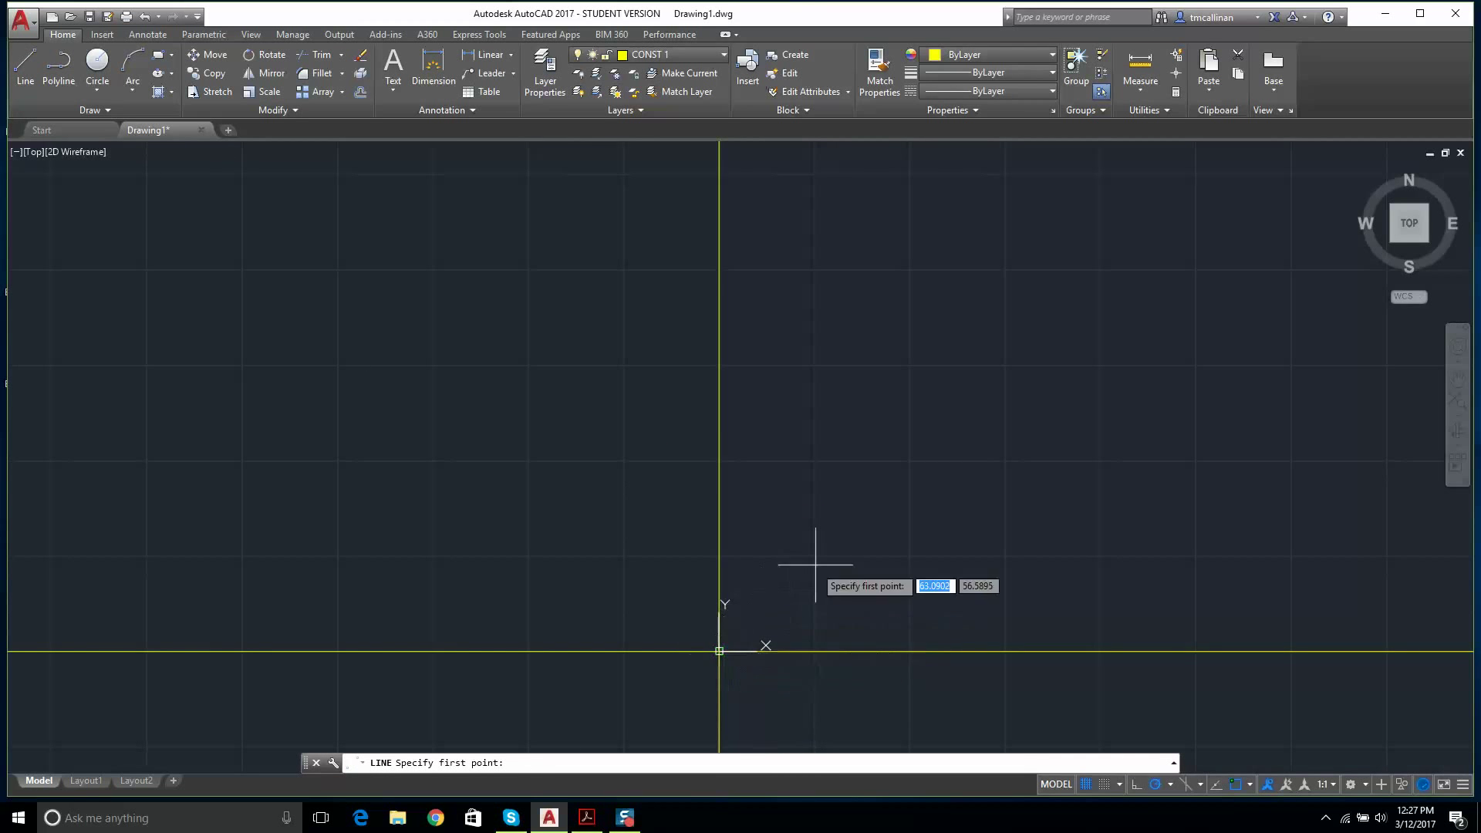
pyautogui.click(823, 286)
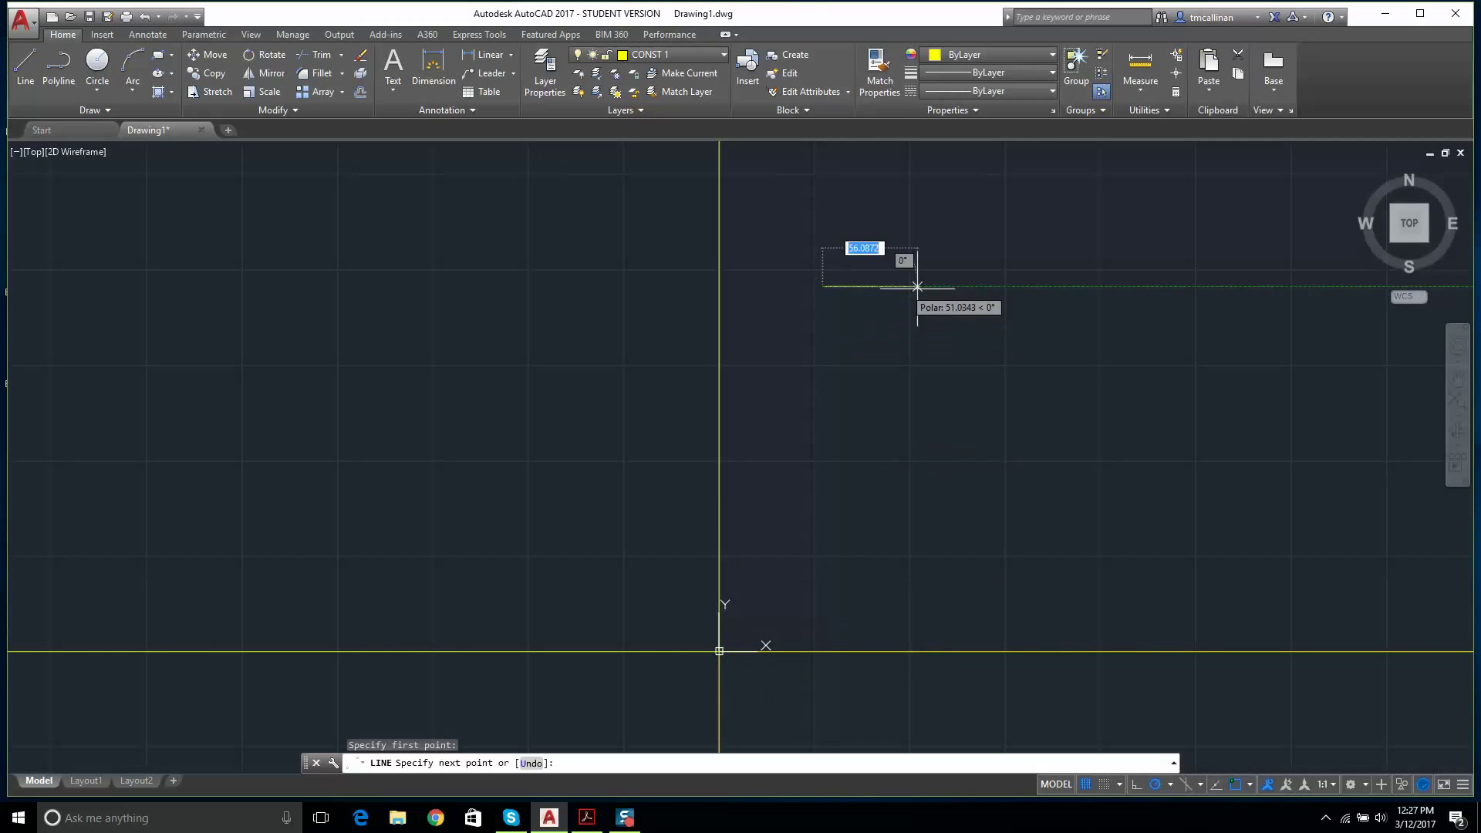
pyautogui.click(1115, 287)
pyautogui.click(1115, 421)
pyautogui.click(982, 420)
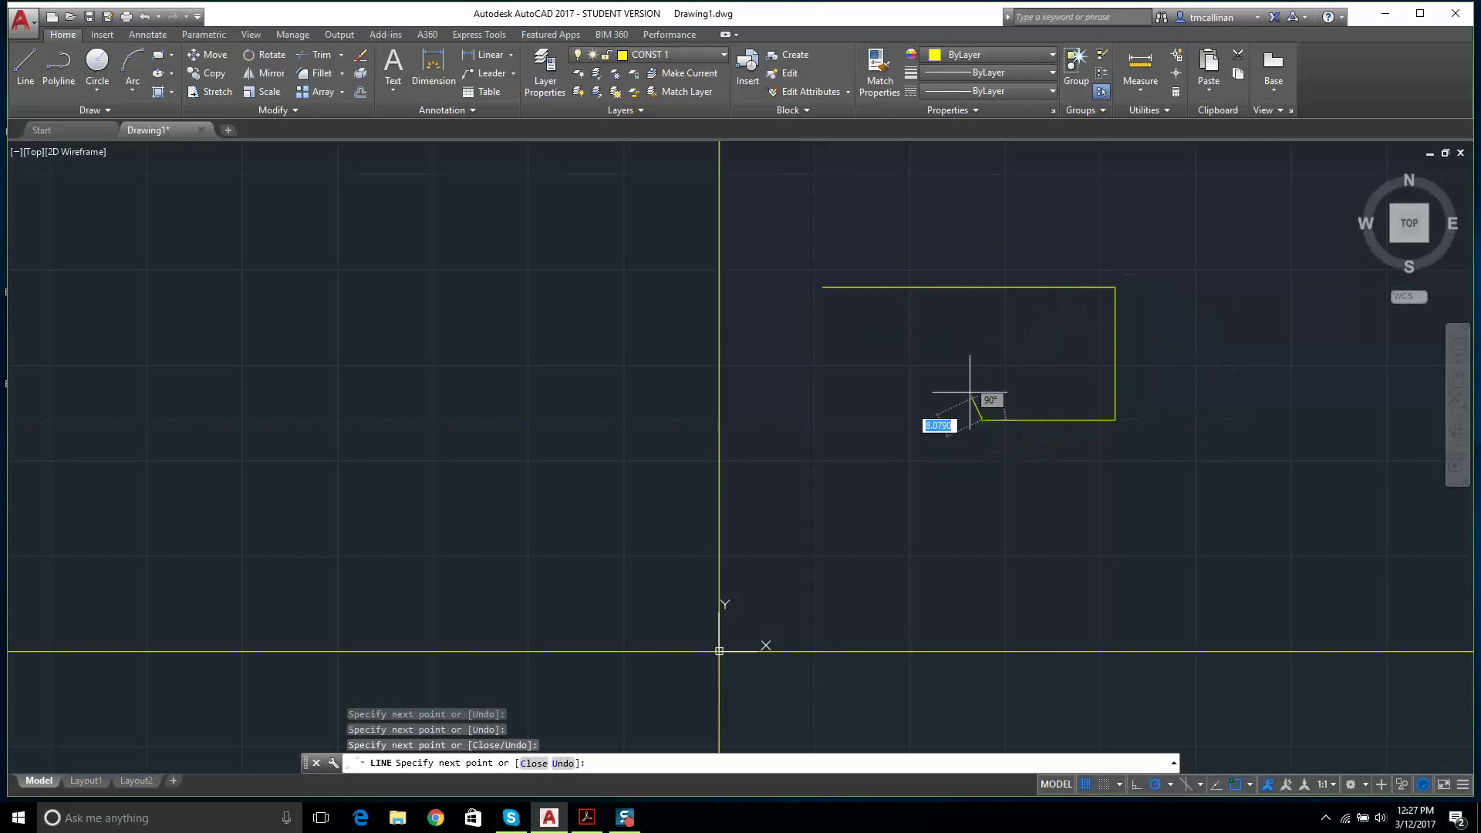
pyautogui.click(907, 359)
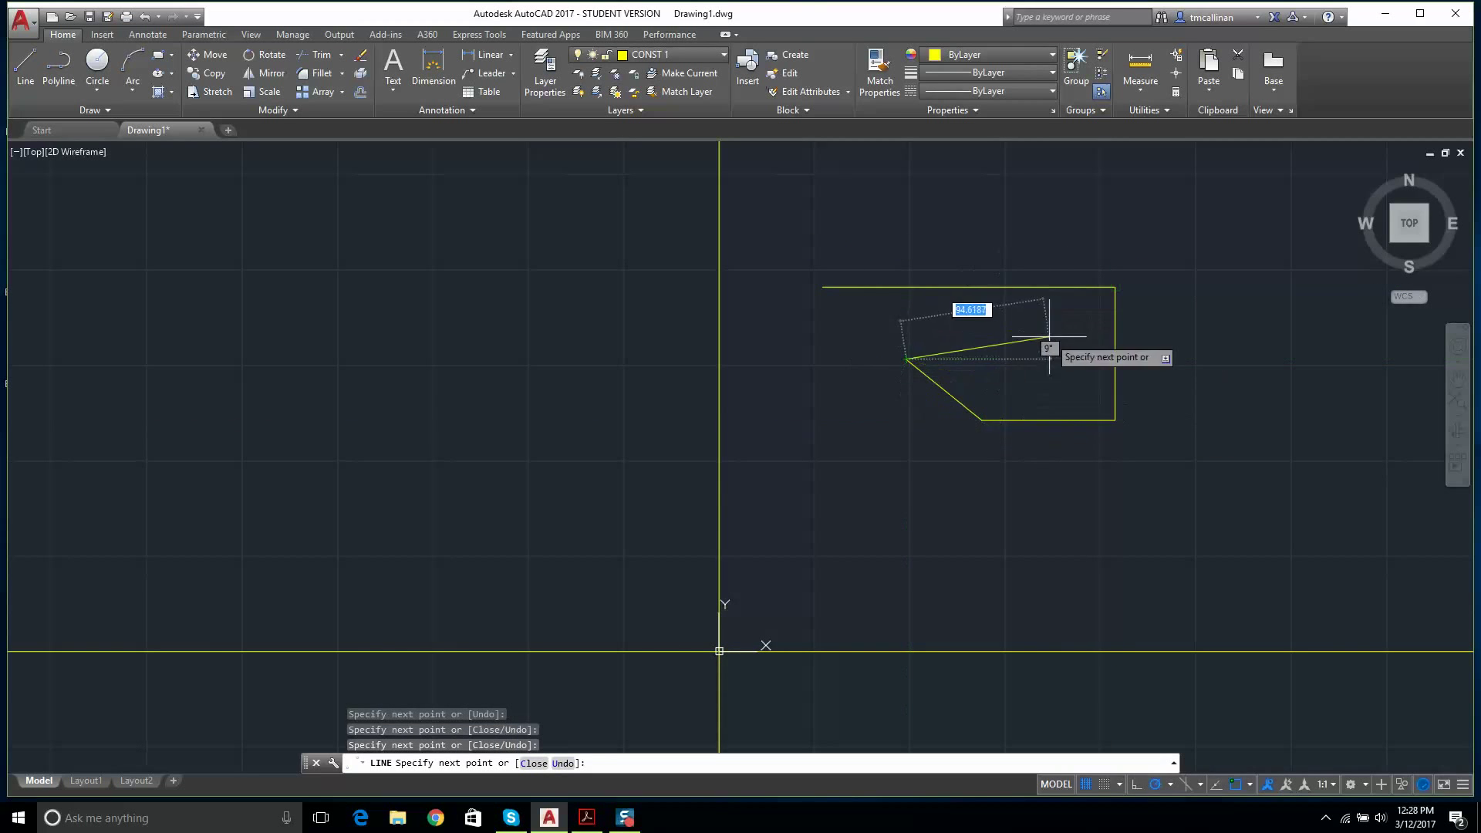
pyautogui.press('Escape')
pyautogui.press('Escape')
pyautogui.press('Escape')
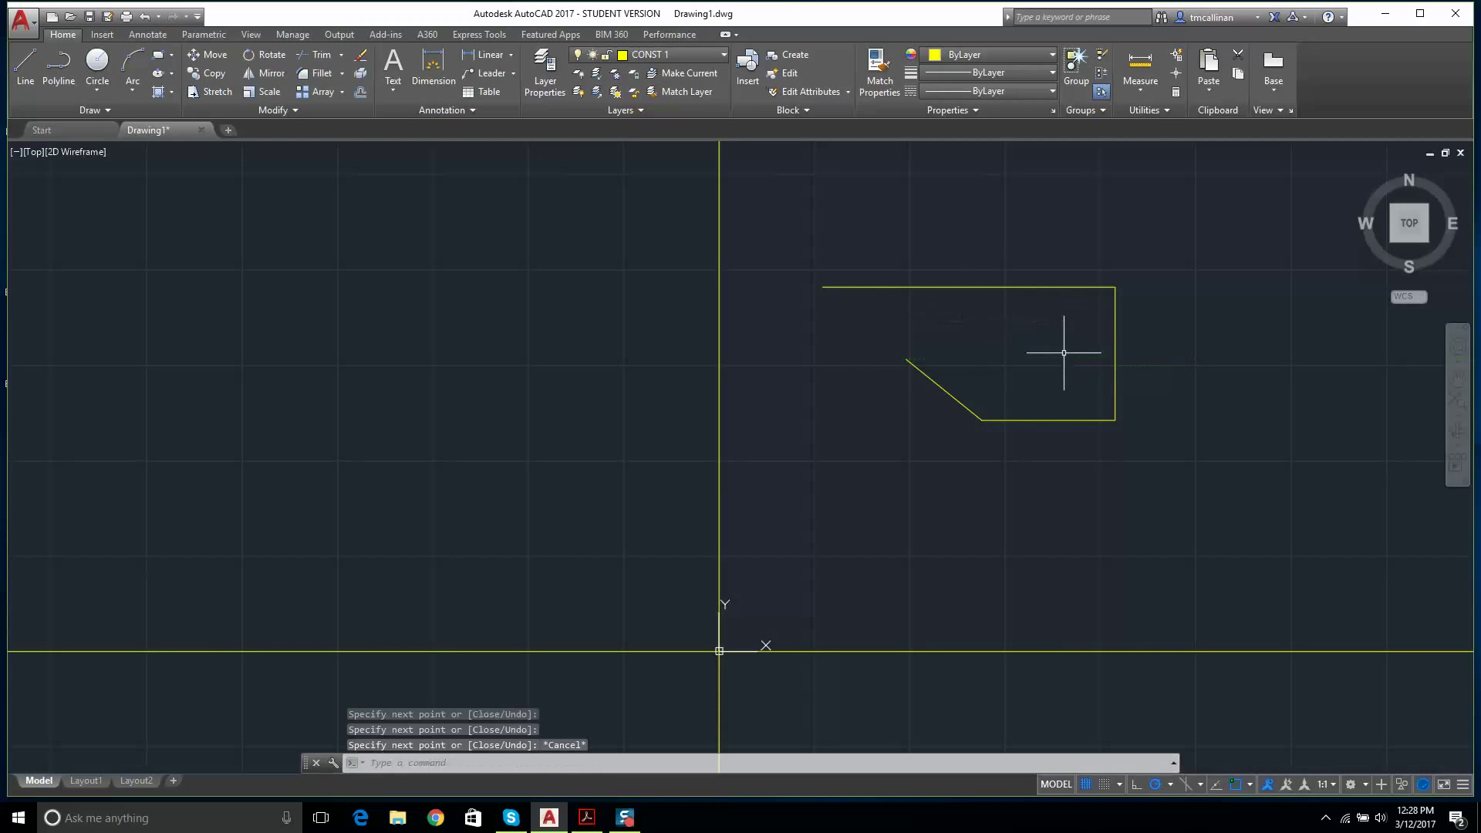
# - Close the outline with a line between its two open ends using object snap, and toggle the grid off and on
pyautogui.click(1235, 783)
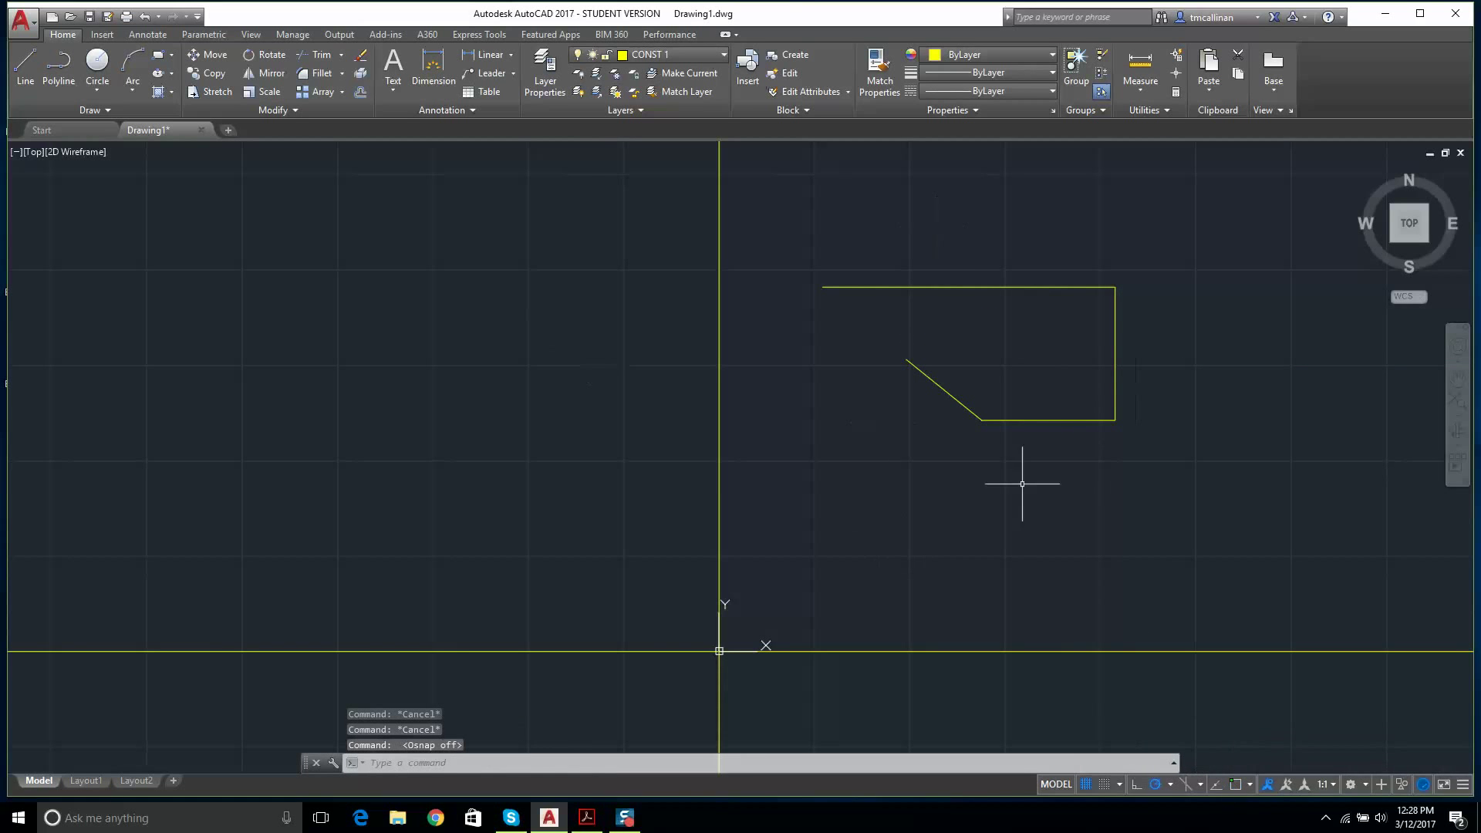
pyautogui.click(25, 66)
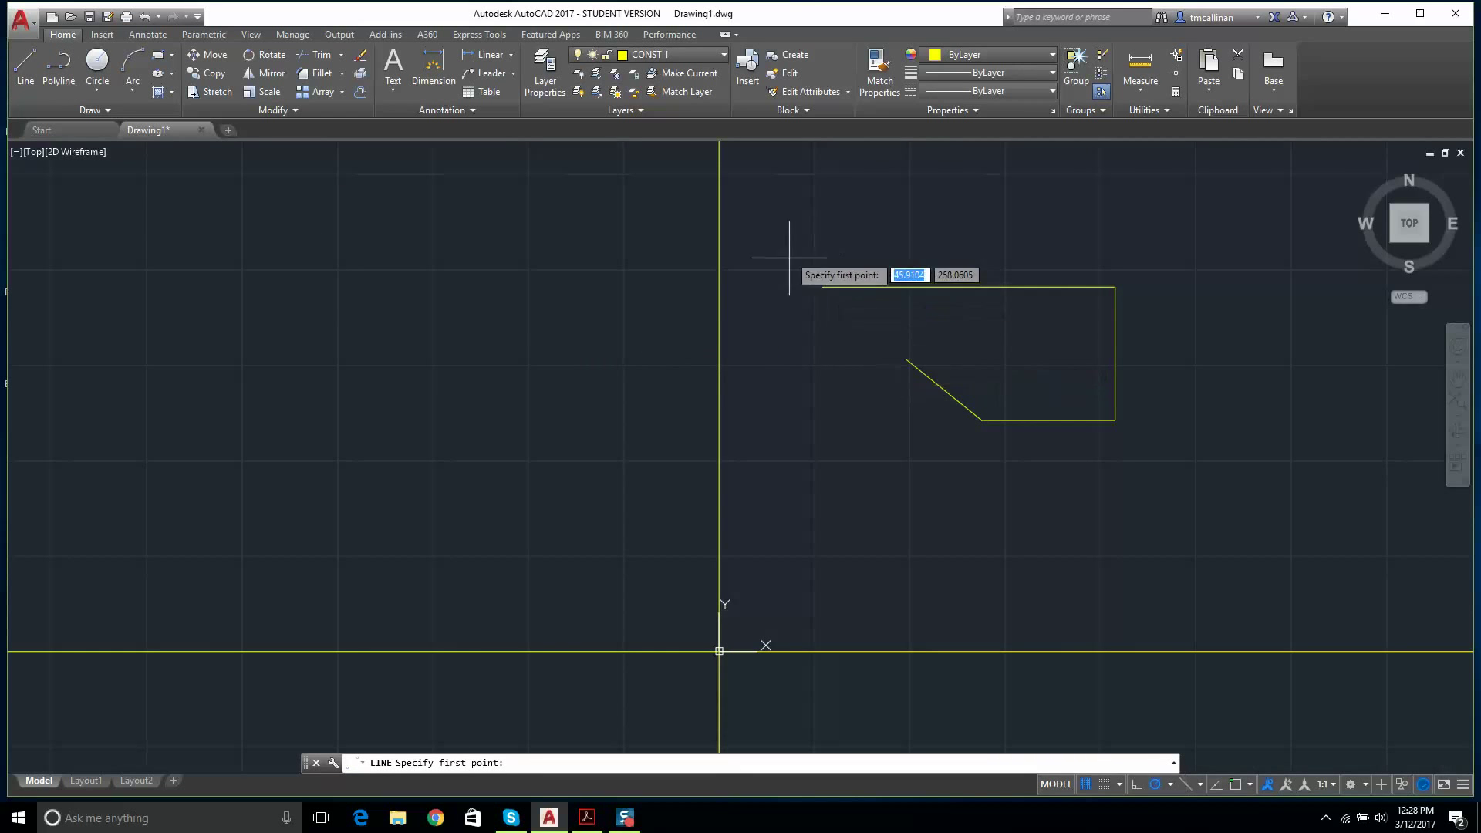
pyautogui.click(1234, 785)
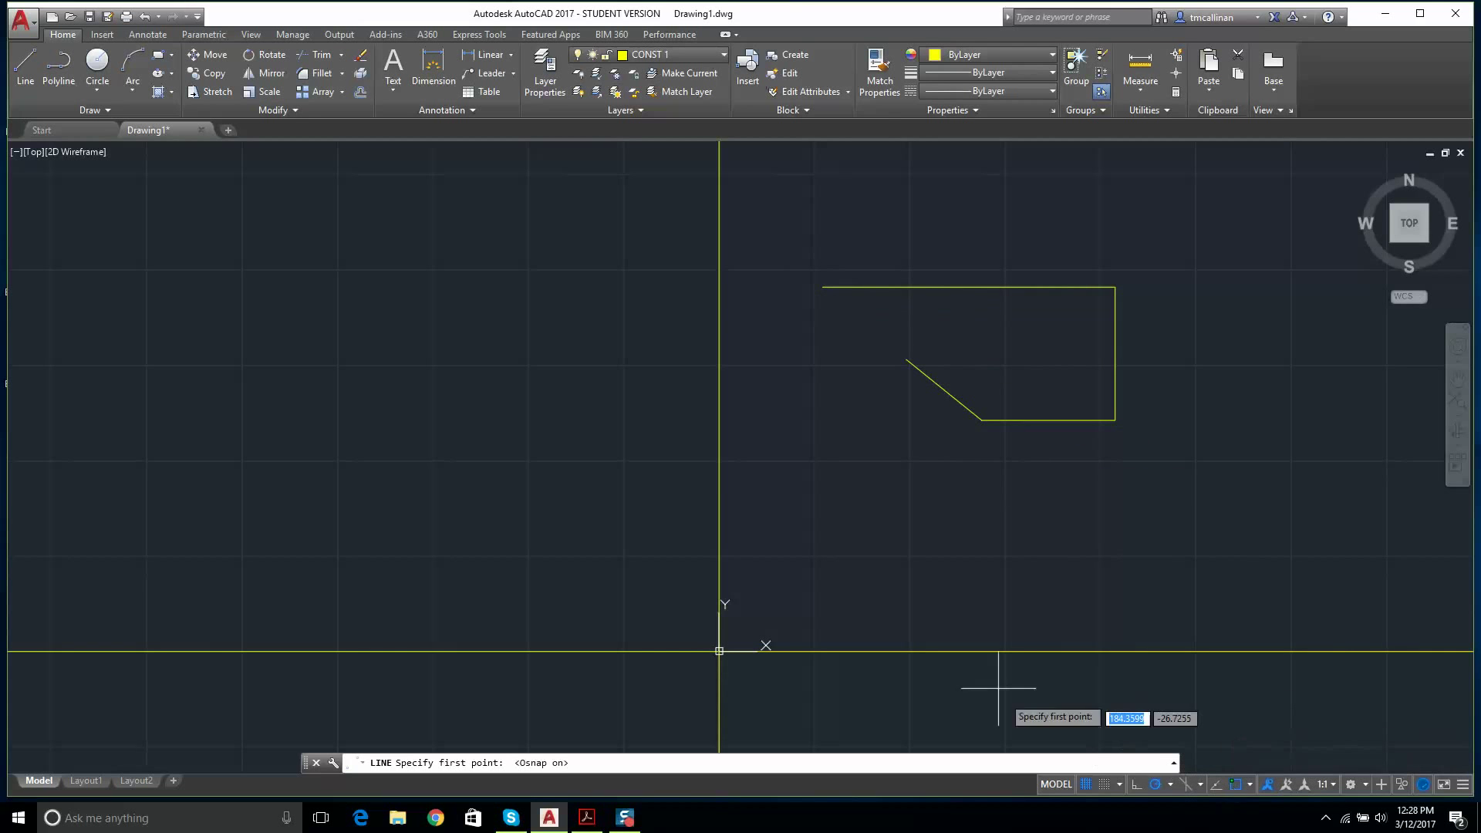
pyautogui.click(905, 358)
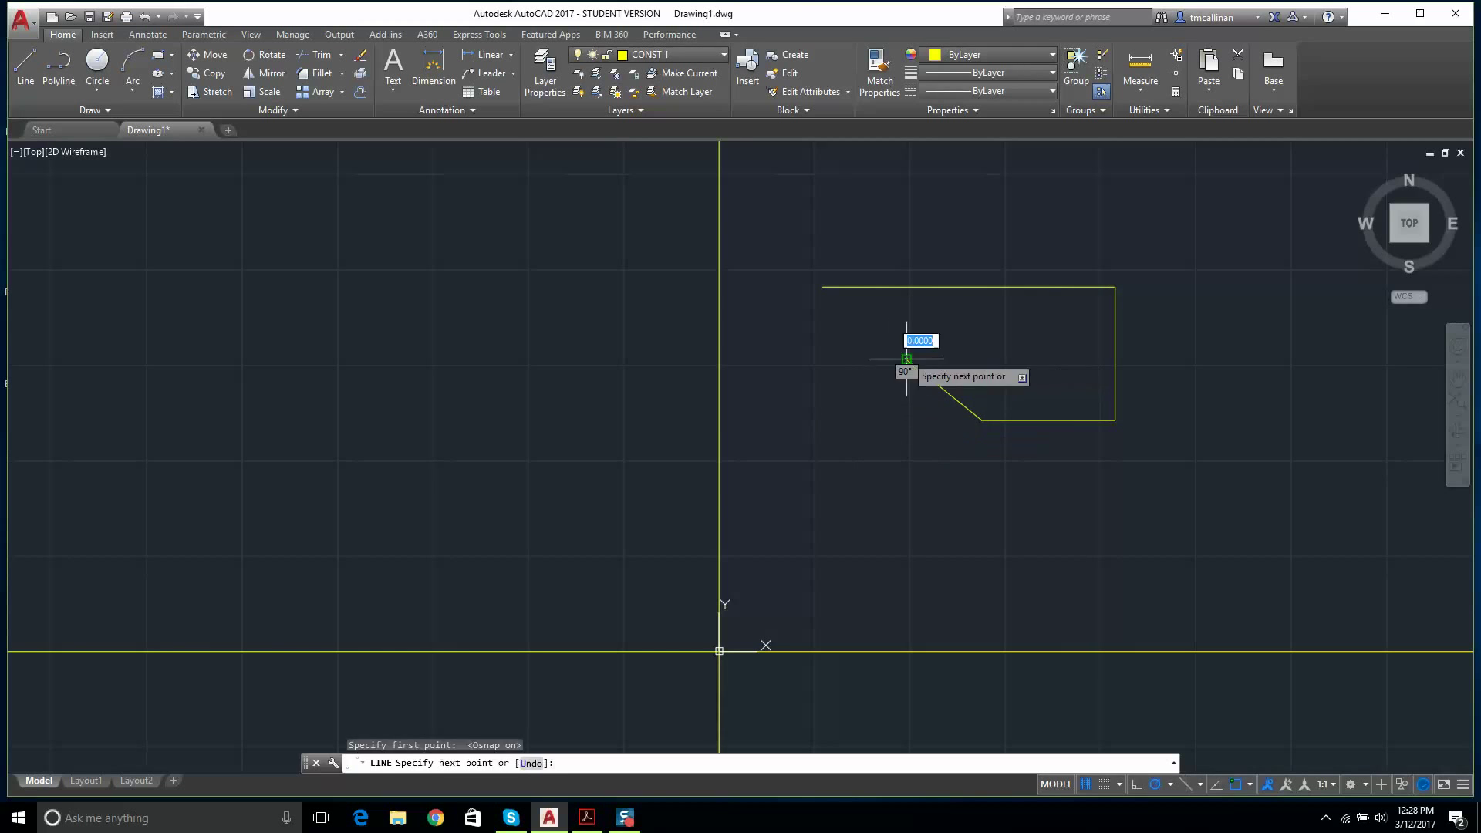
pyautogui.click(823, 287)
pyautogui.press('Escape')
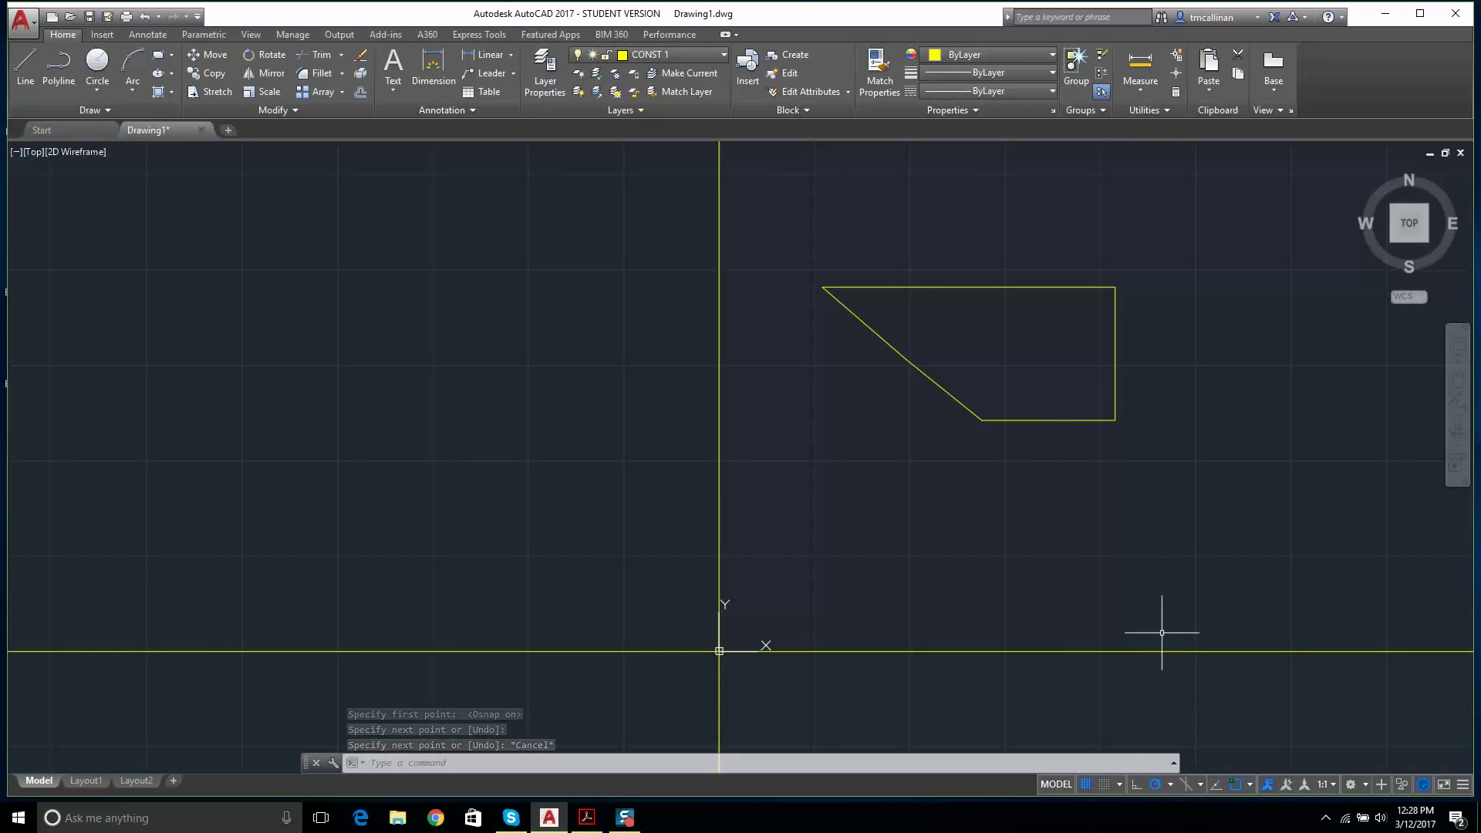
pyautogui.click(1087, 784)
pyautogui.click(1086, 784)
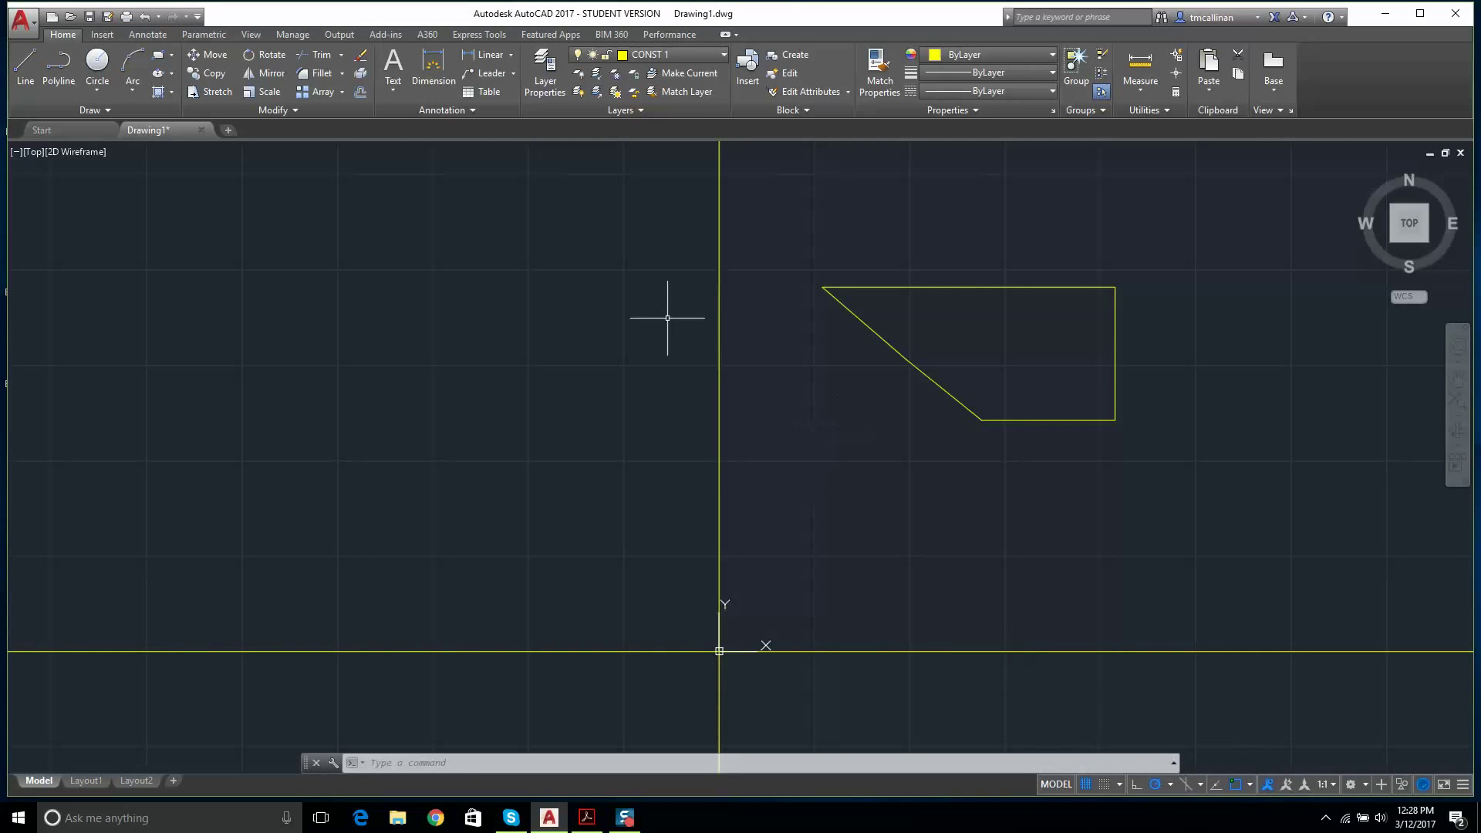
# - Try the Offset command at distance 1 on the outline's upper horizontal line, previewing the copy on either side
pyautogui.click(359, 92)
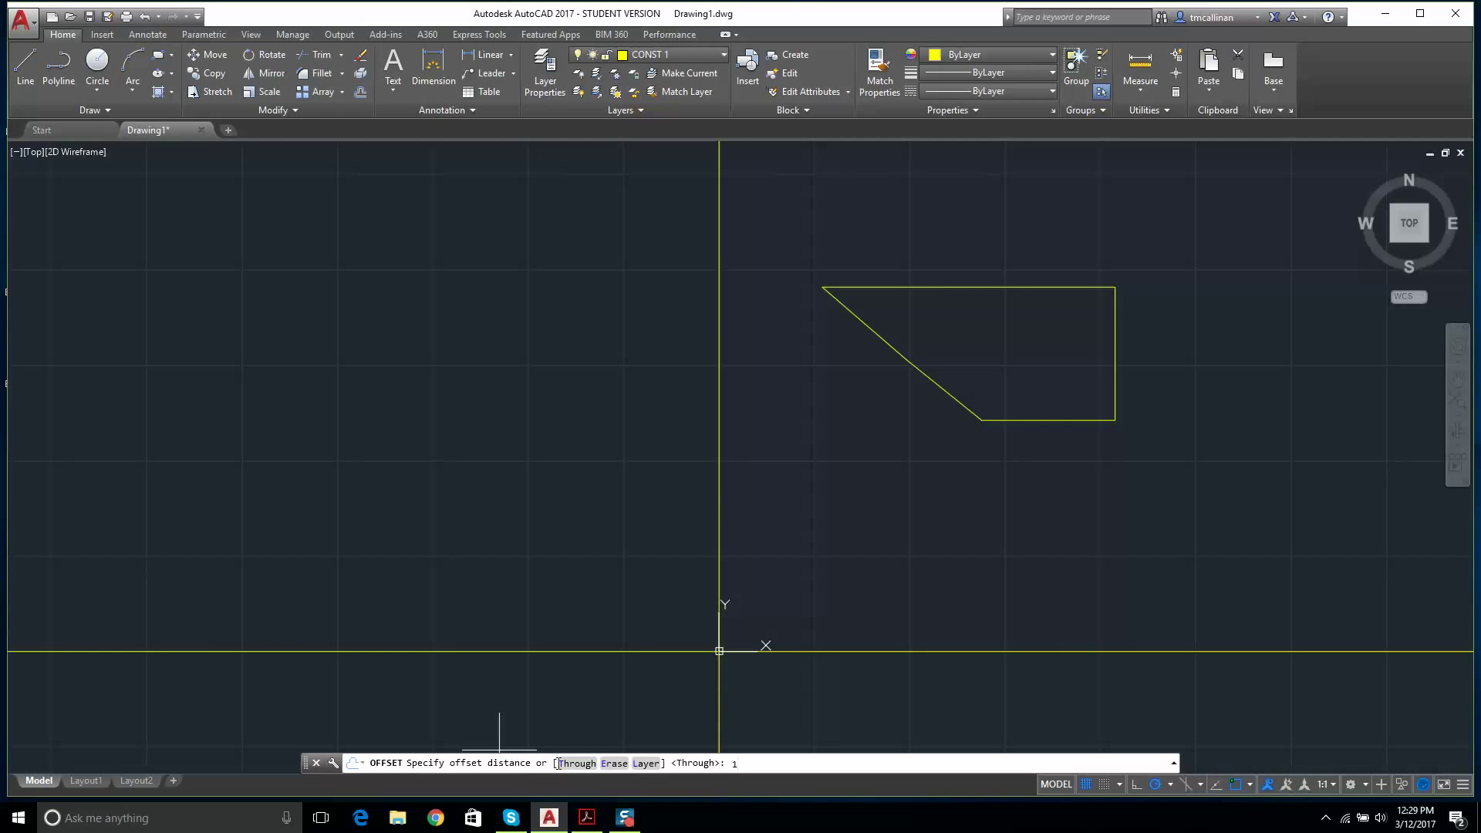
pyautogui.press('Return')
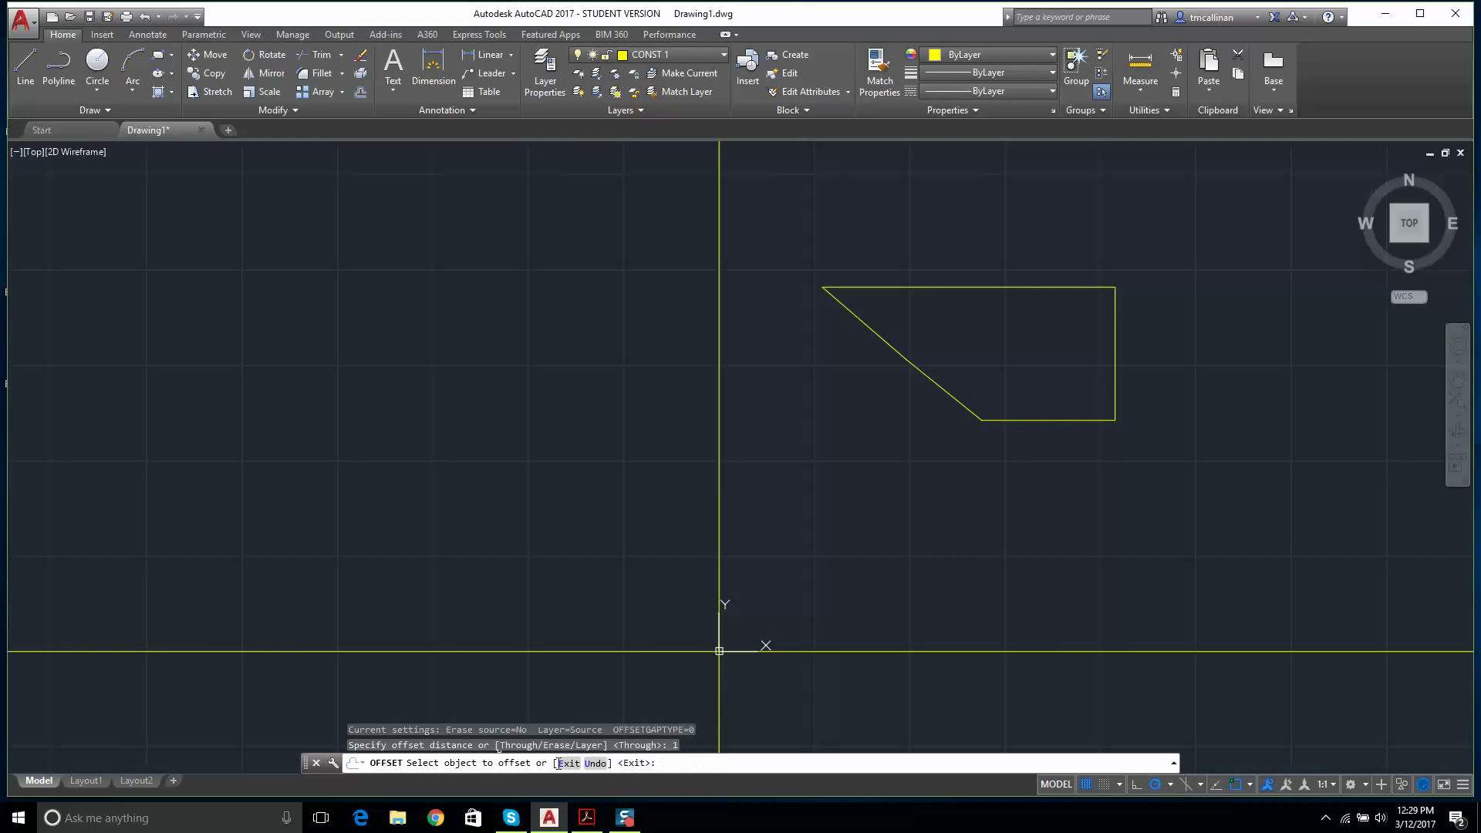
pyautogui.click(937, 288)
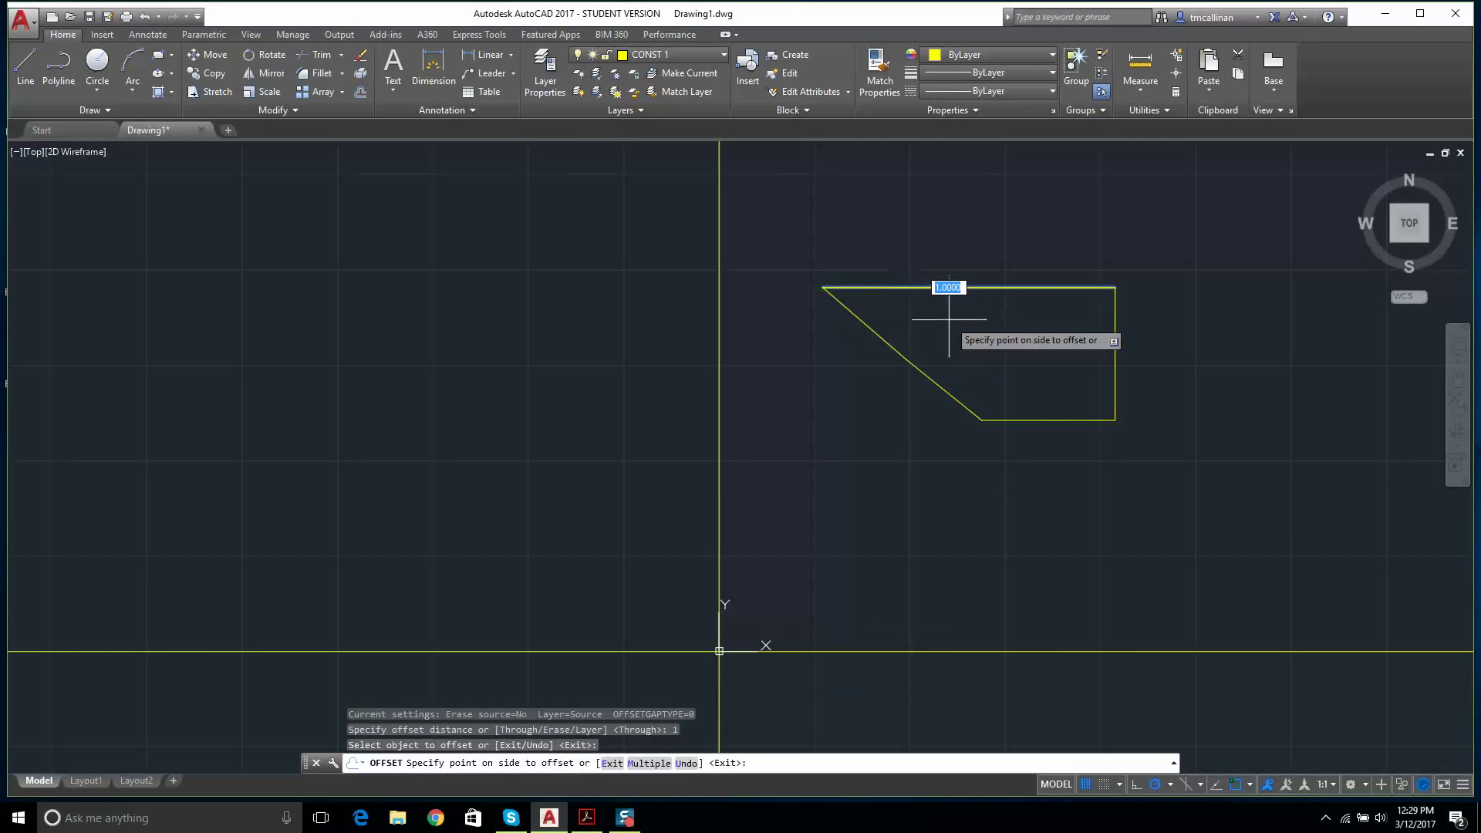
pyautogui.scroll(-2, 987, 308)
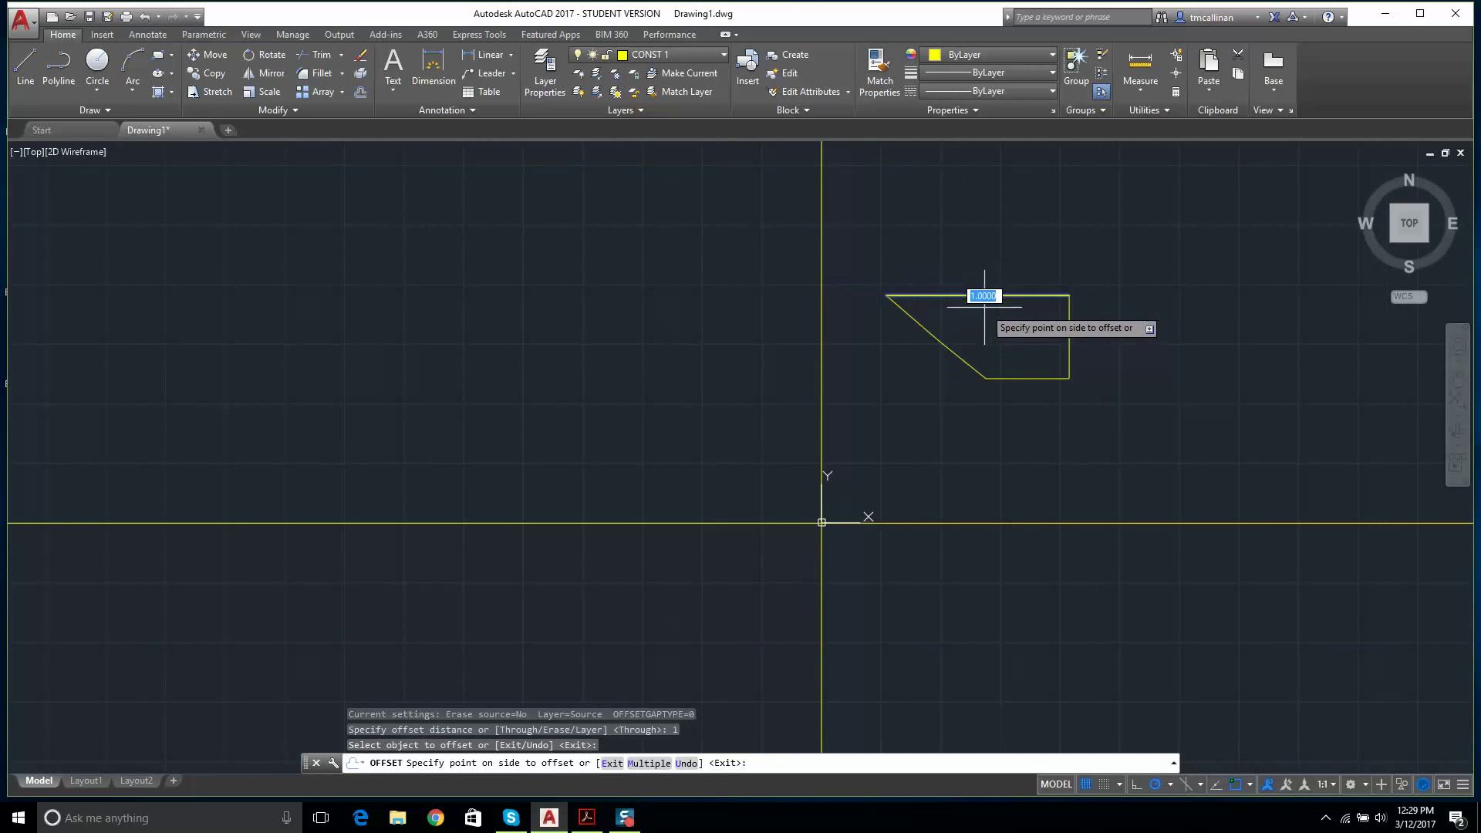
pyautogui.scroll(4, 984, 306)
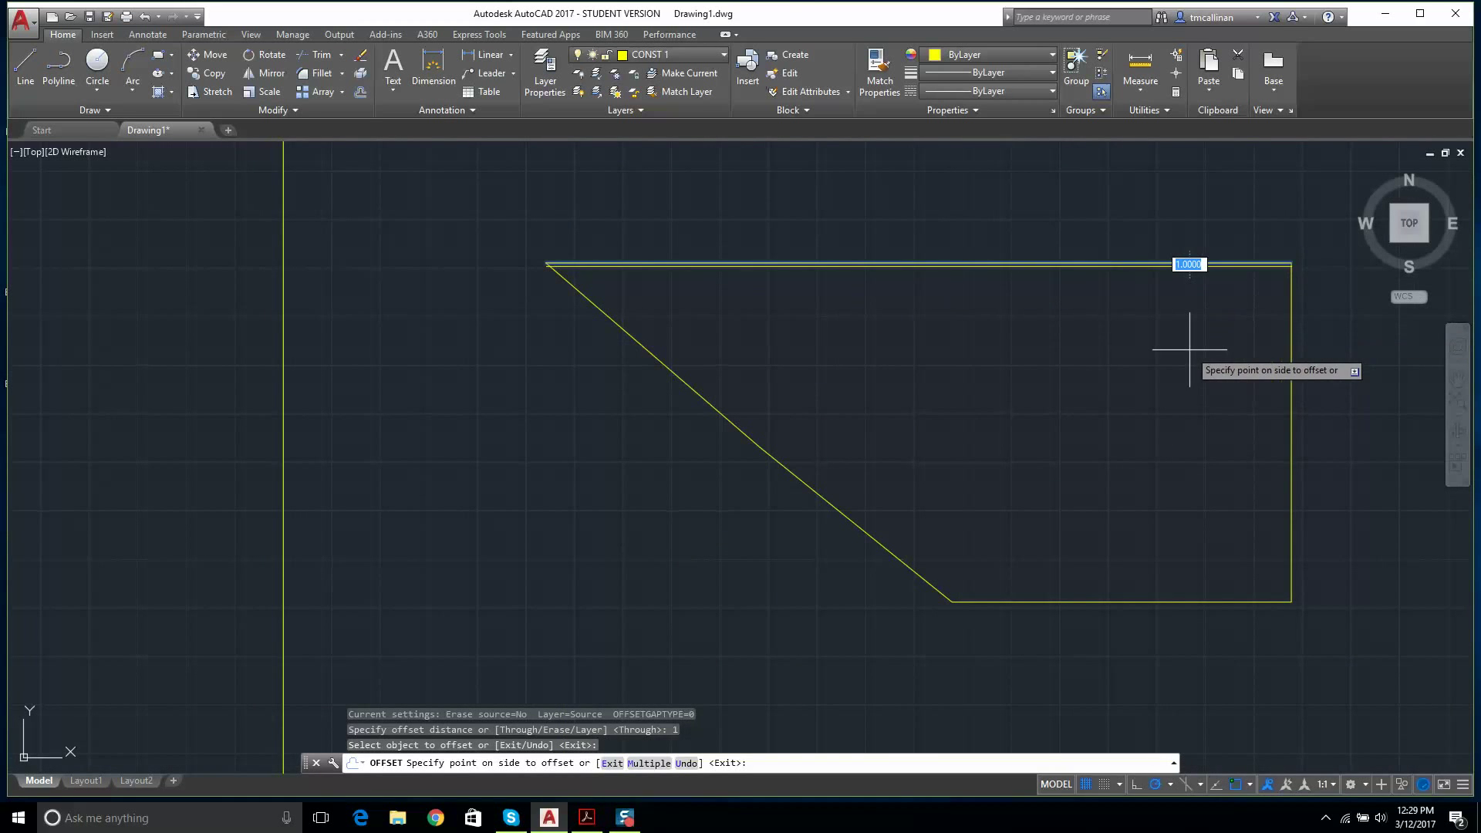
pyautogui.scroll(6, 652, 265)
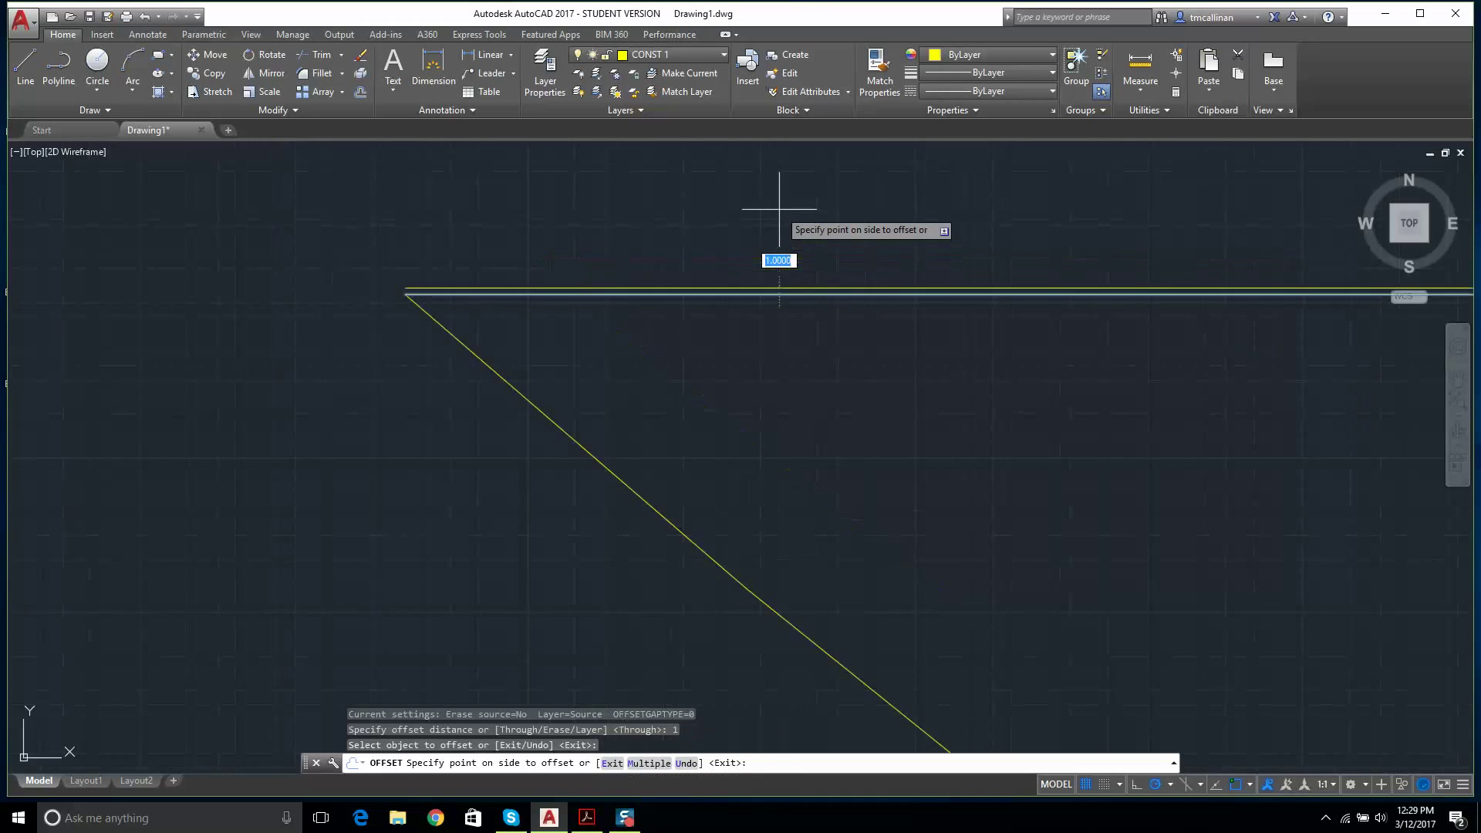
pyautogui.scroll(-4, 718, 441)
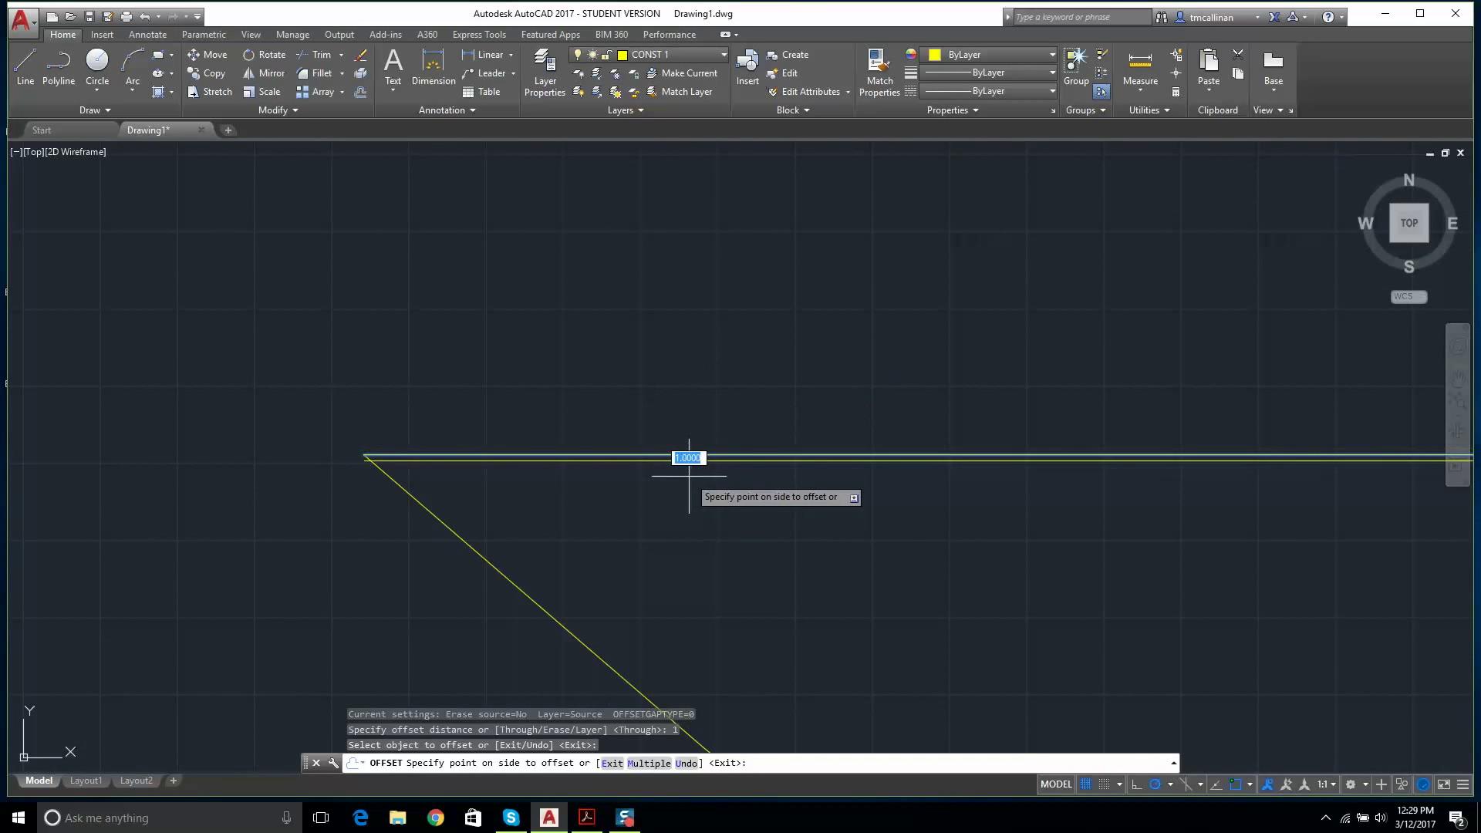
pyautogui.scroll(5, 687, 357)
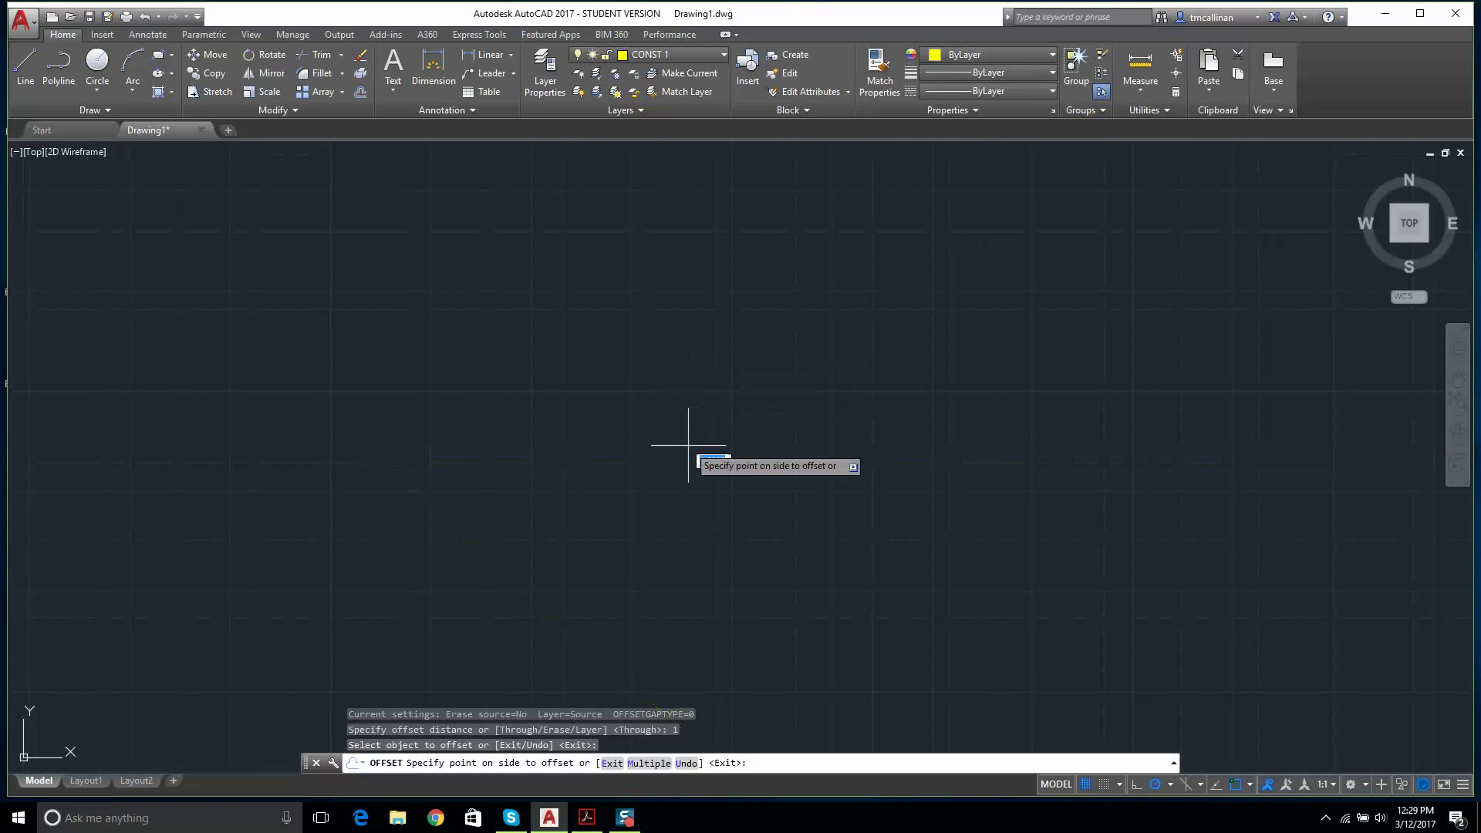
pyautogui.scroll(-4, 688, 445)
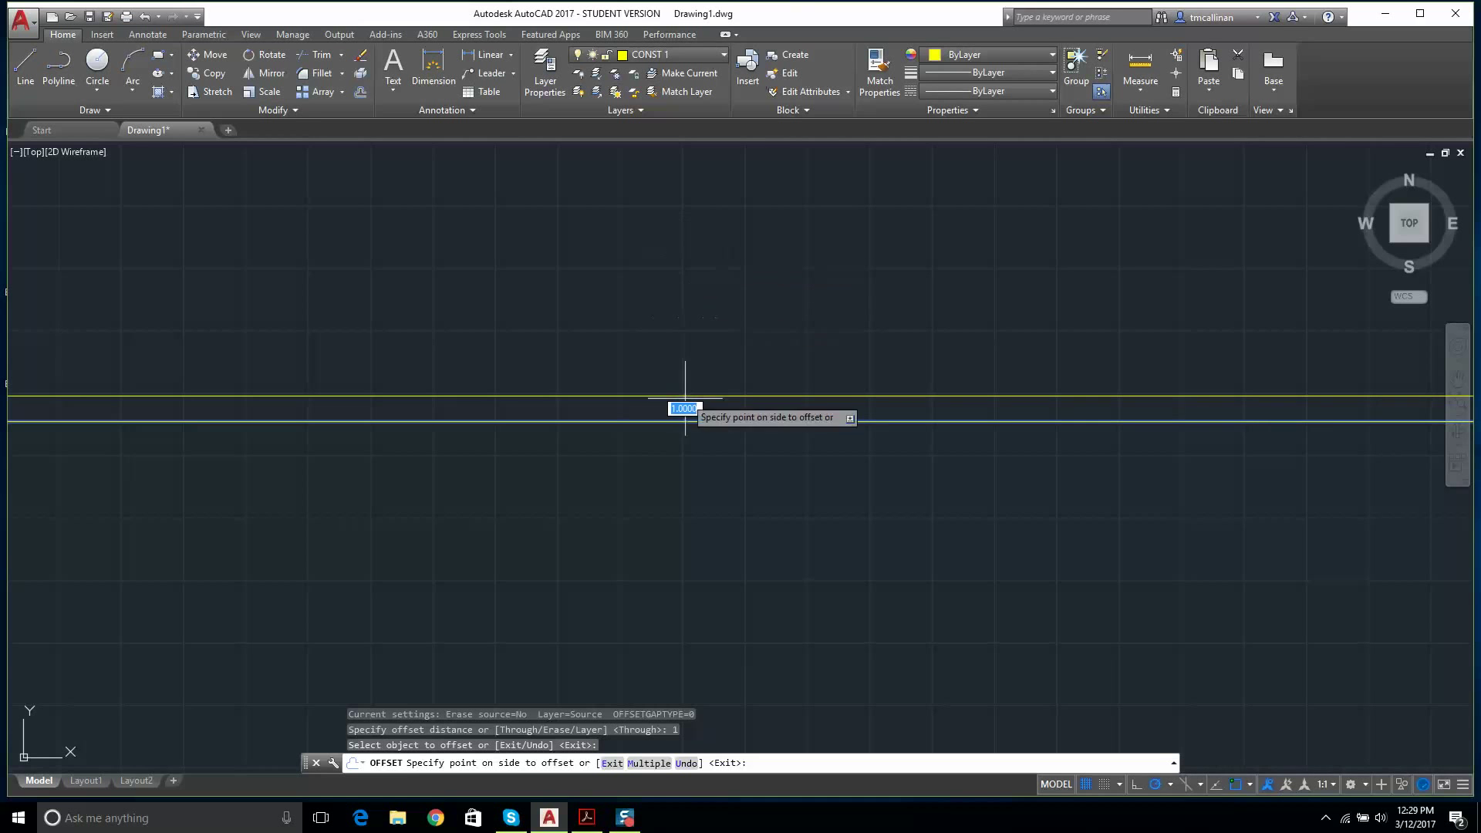
pyautogui.scroll(-3, 645, 314)
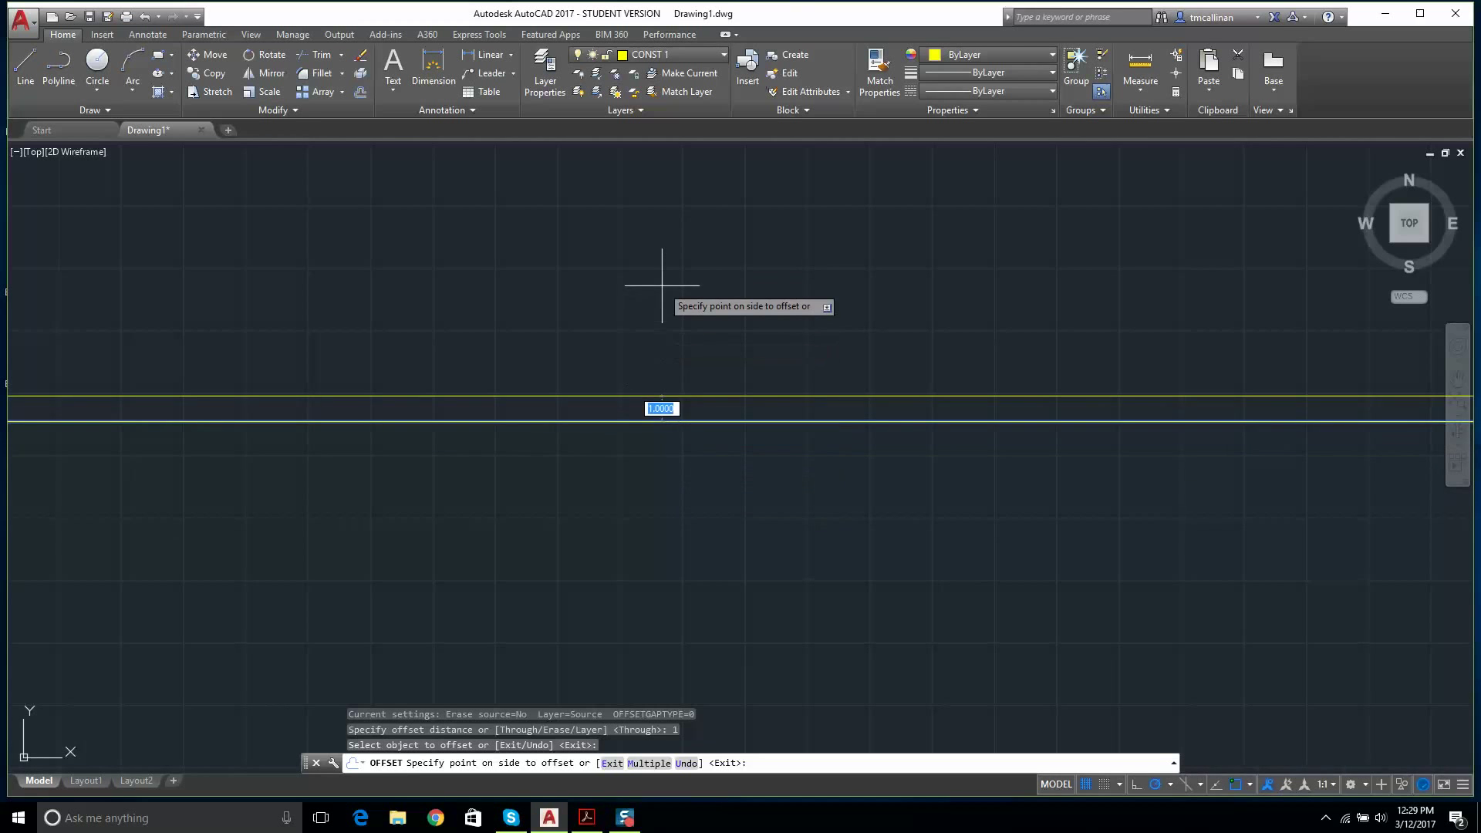
pyautogui.scroll(-2, 678, 290)
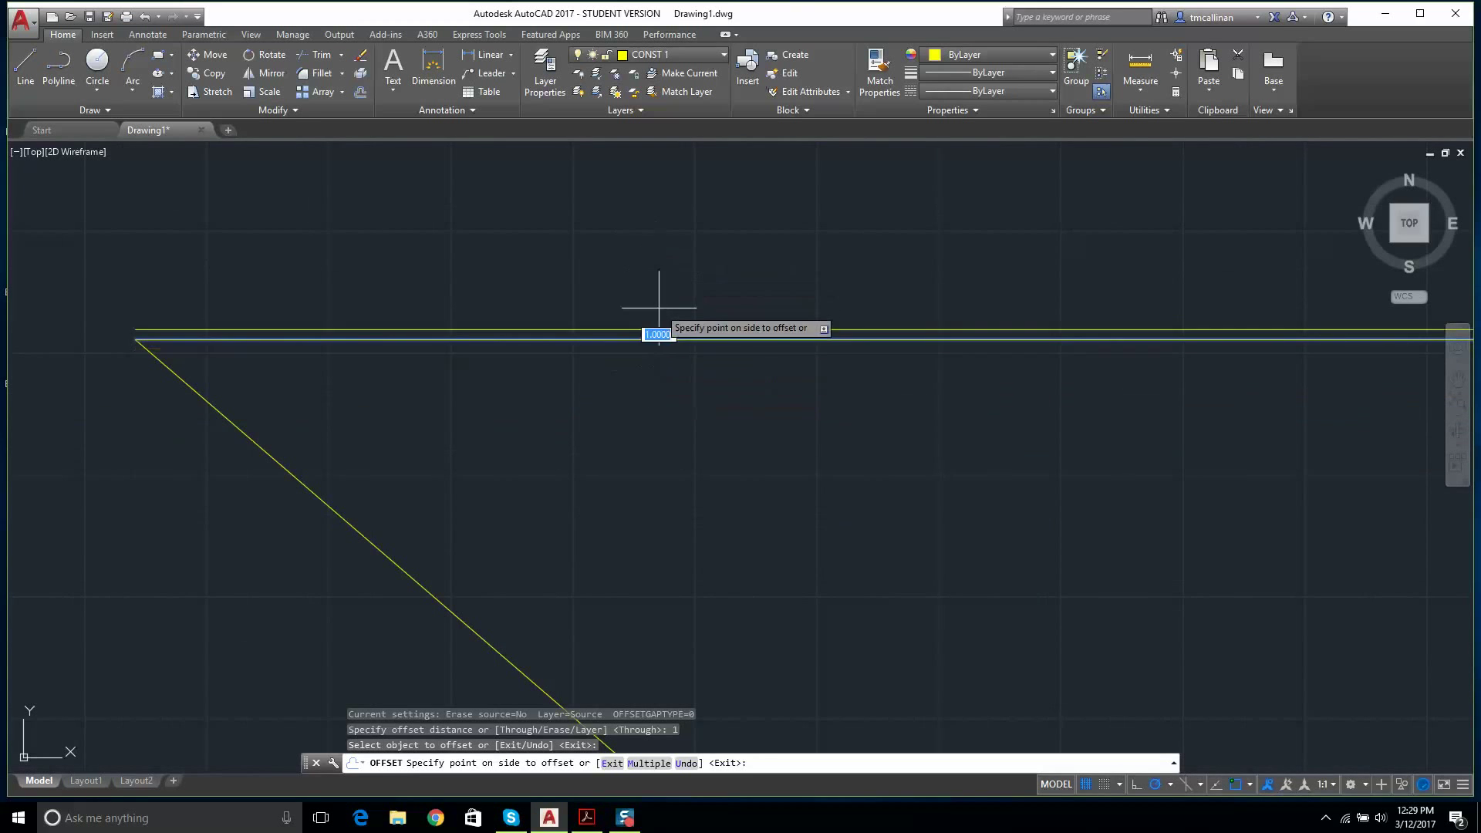
pyautogui.press('Escape')
# - Select the entire practice outline with a window and erase it, keeping the two construction lines through the origin
pyautogui.scroll(-5, 659, 296)
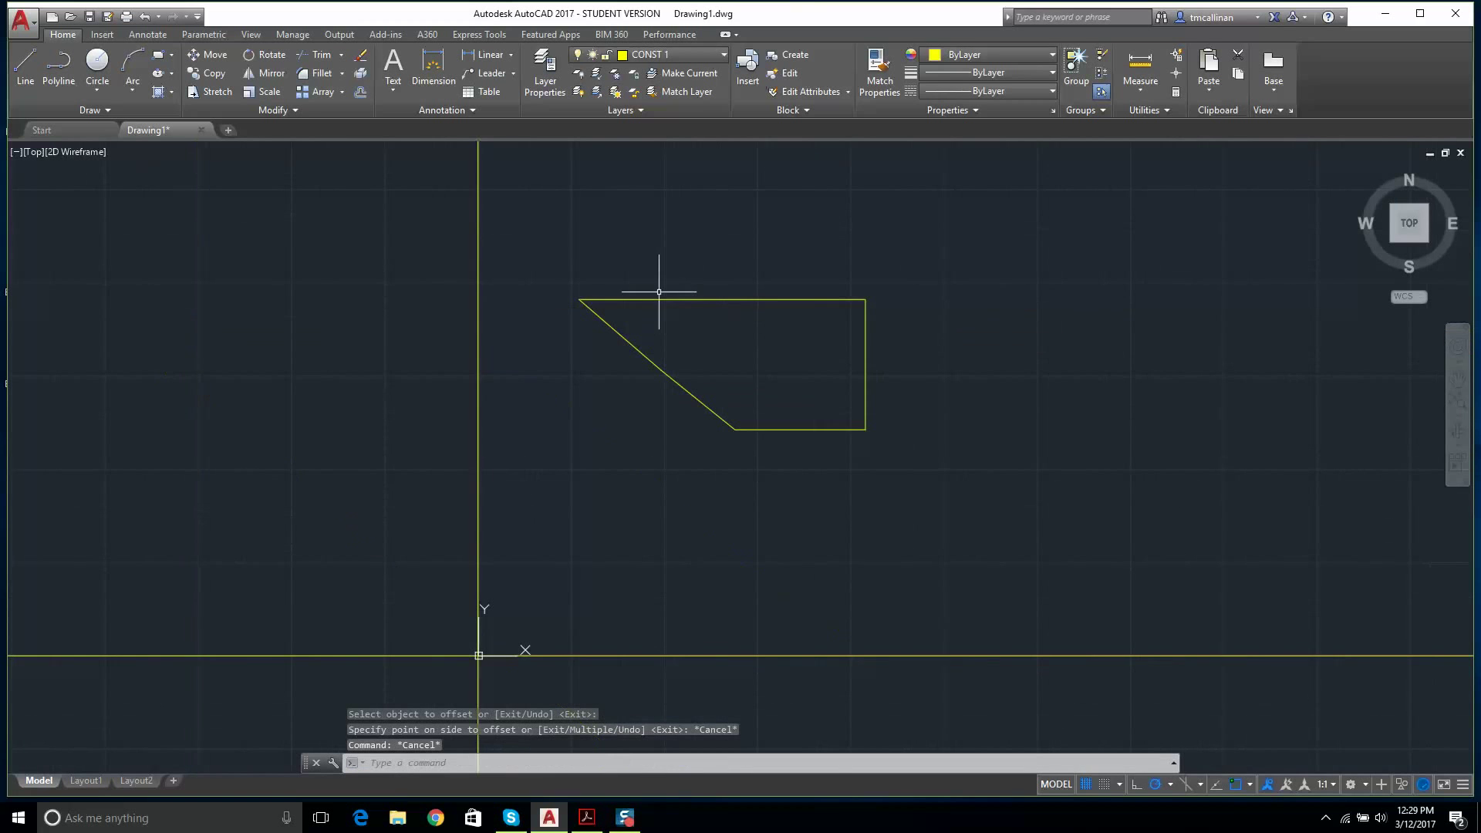
pyautogui.click(534, 255)
pyautogui.press('Escape')
pyautogui.press('Escape')
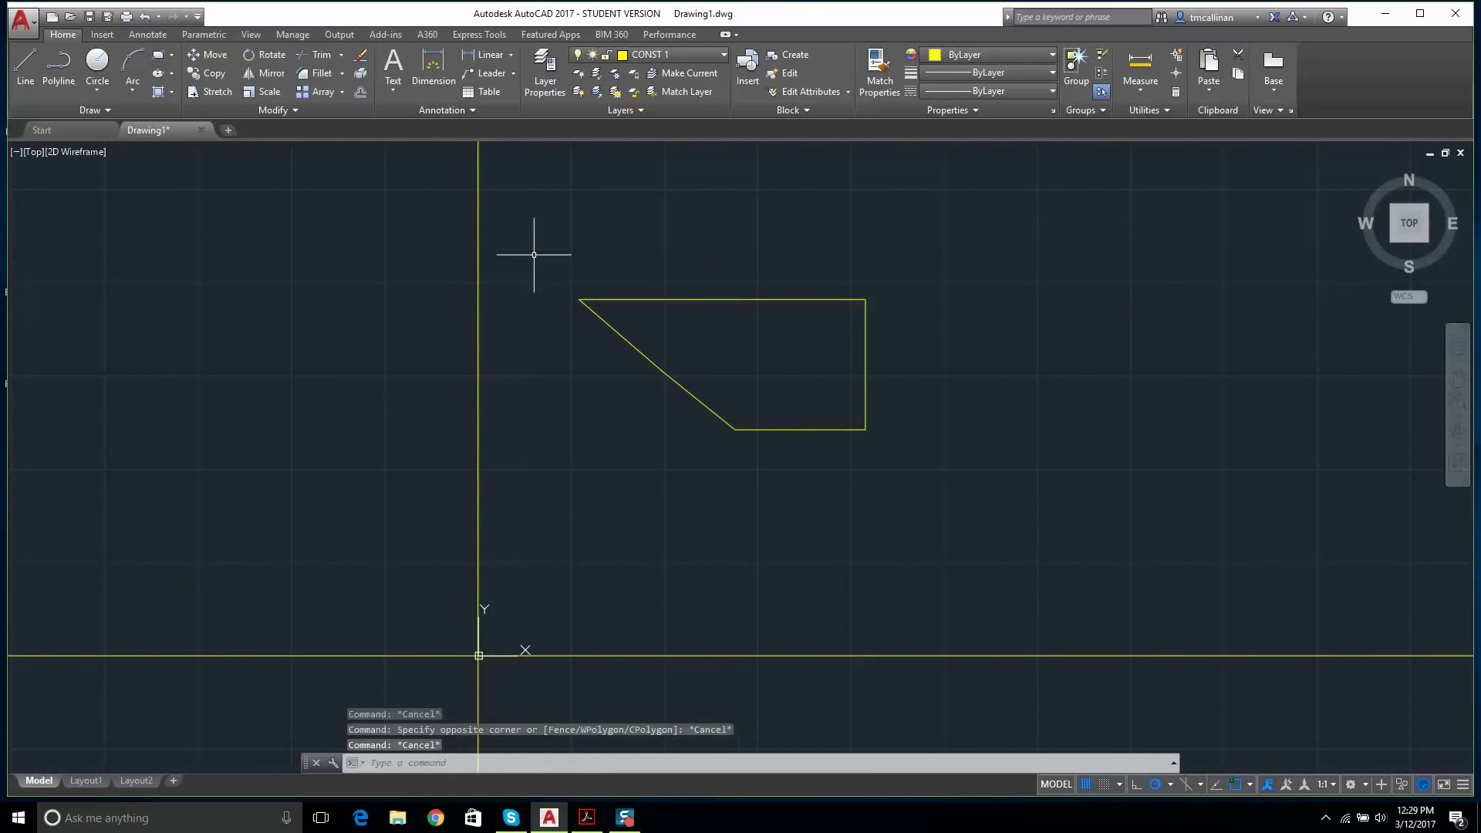
pyautogui.click(534, 254)
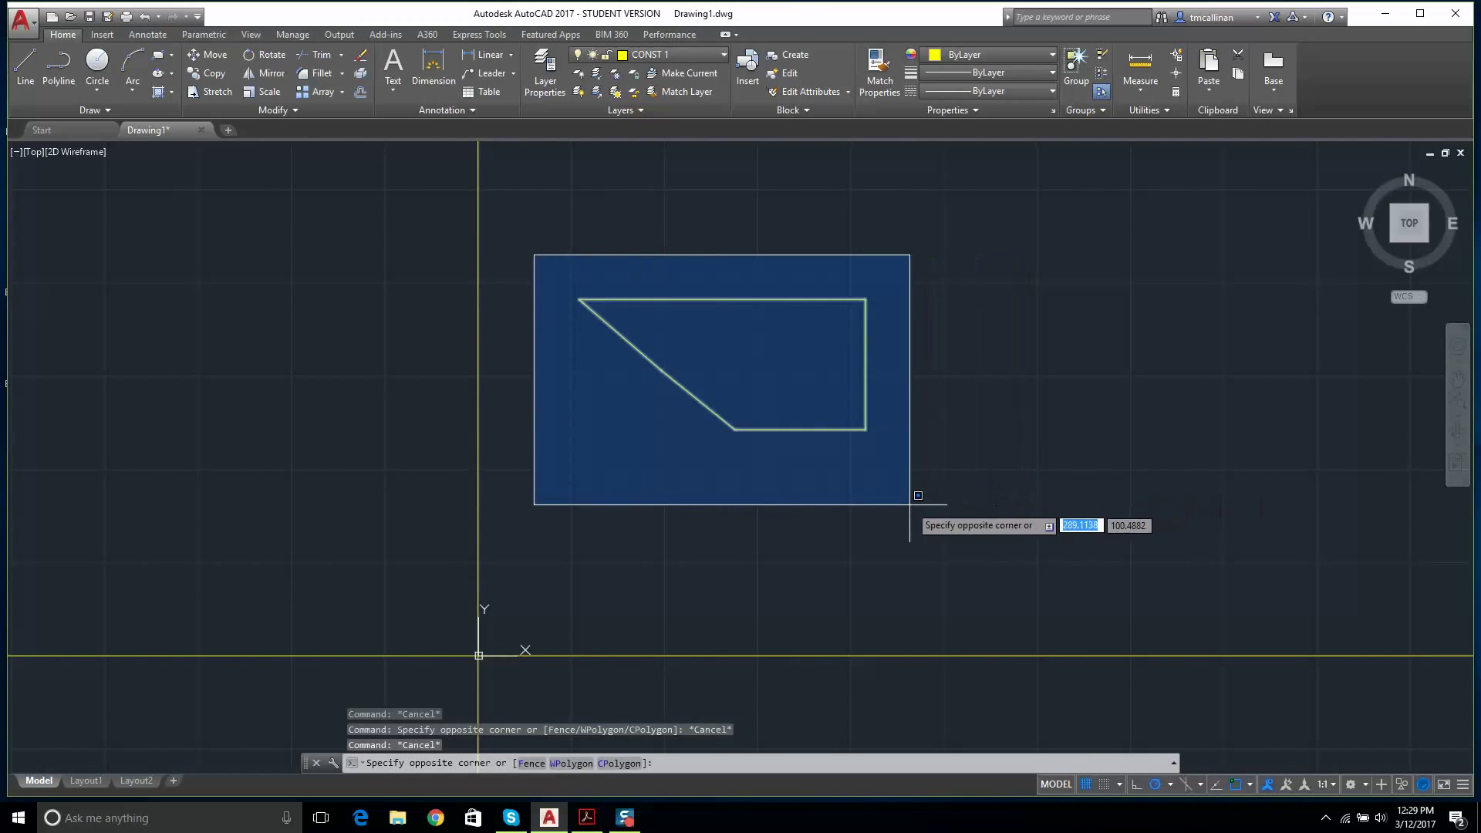
pyautogui.click(918, 500)
pyautogui.press('Delete')
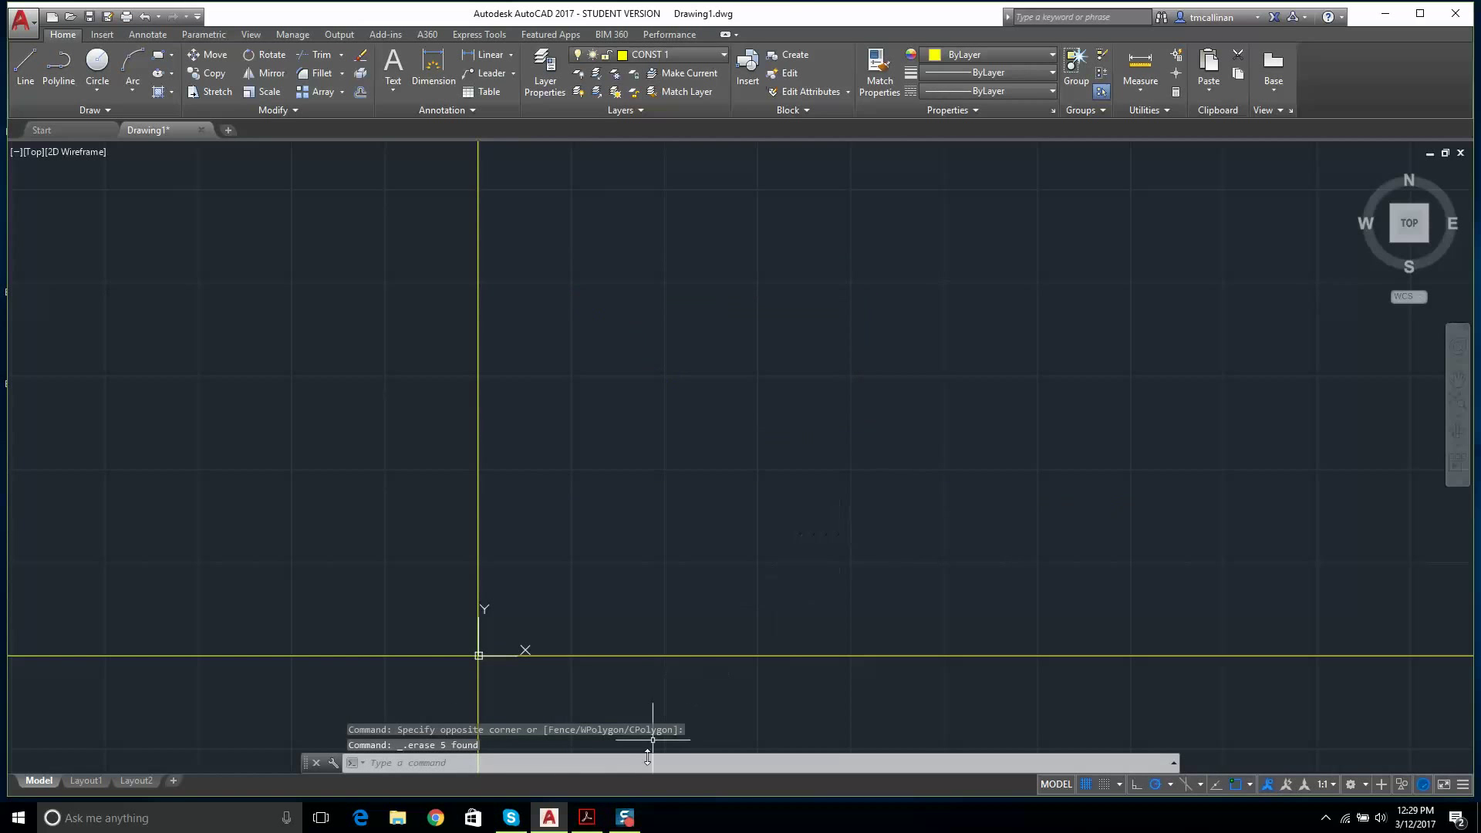
# - Check the overall width of Example 1 in the exercises PDF, and offset the vertical construction line 5.13 to the right in AutoCAD
pyautogui.press('super+d')
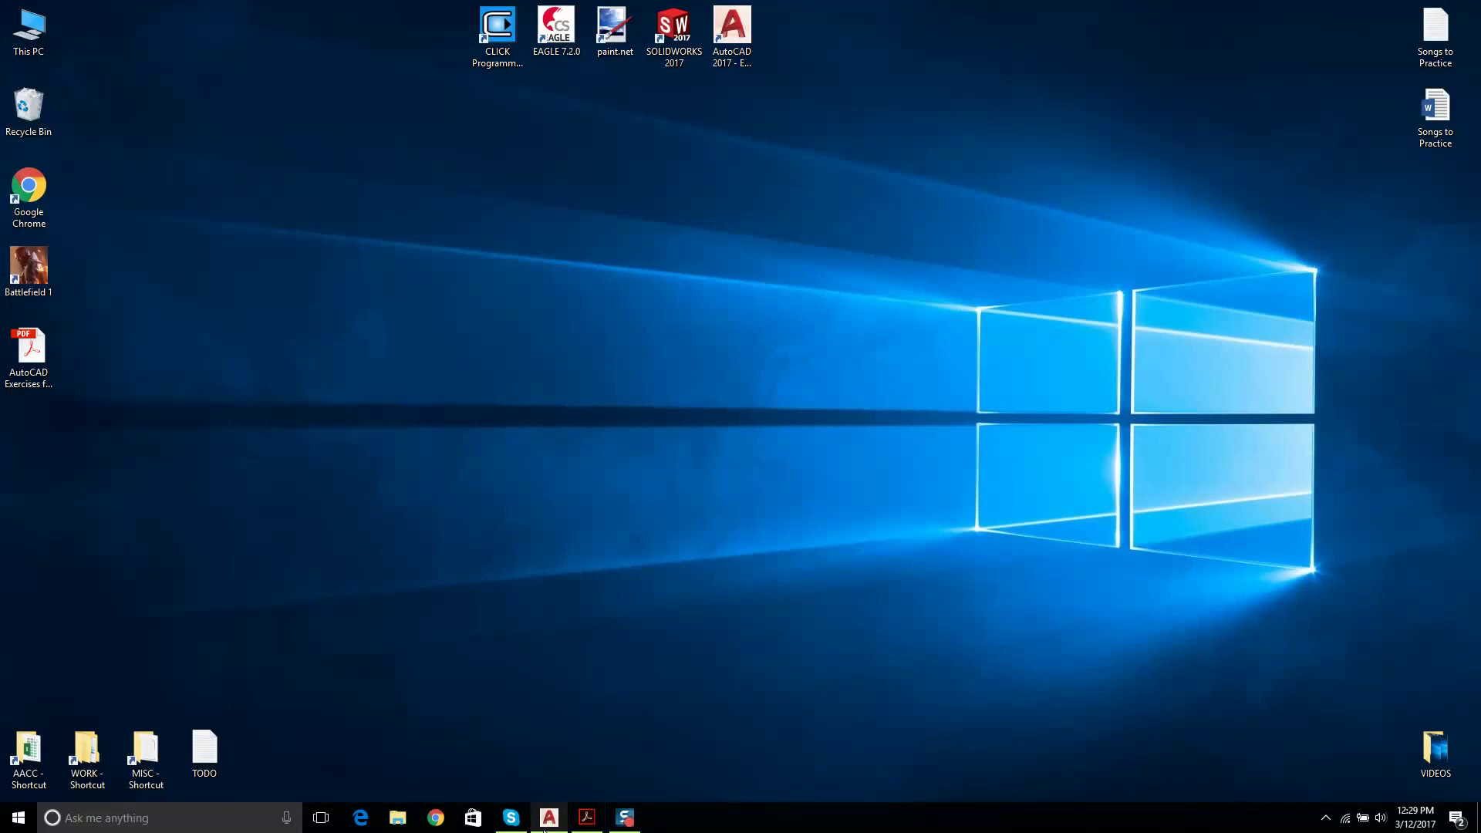
pyautogui.click(587, 818)
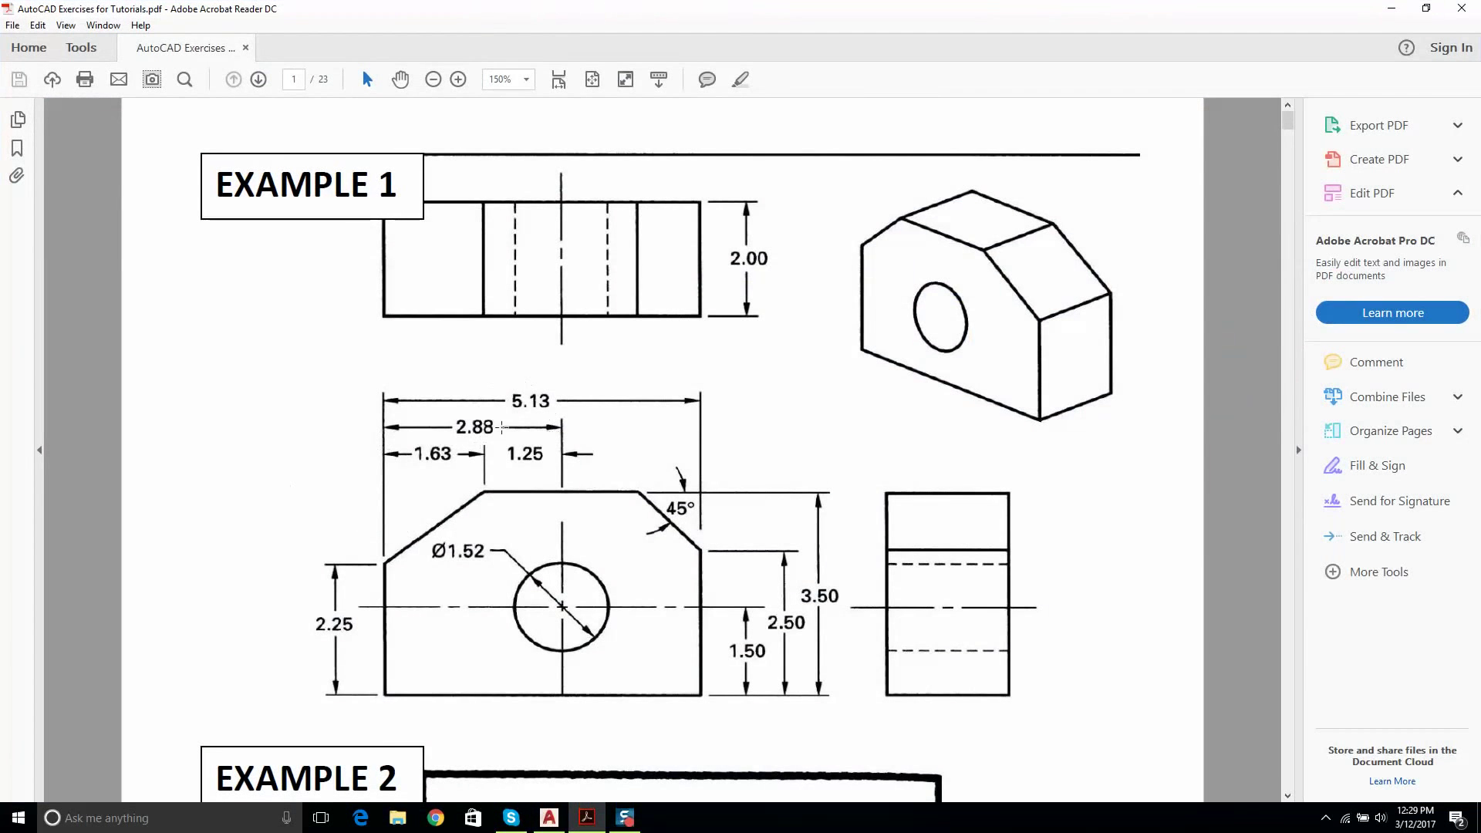
pyautogui.hotkey('alt', 'Tab')
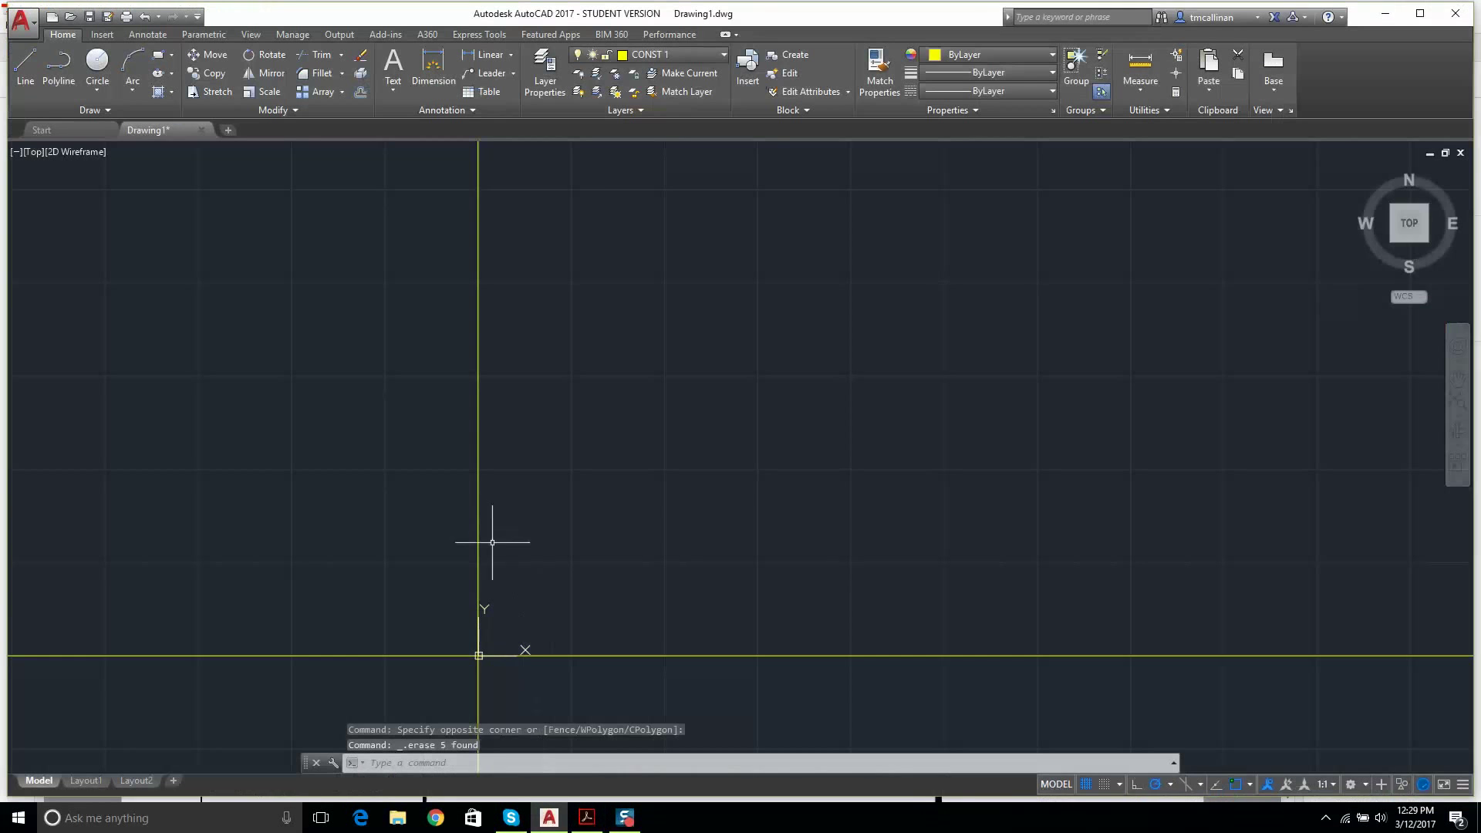
pyautogui.click(358, 92)
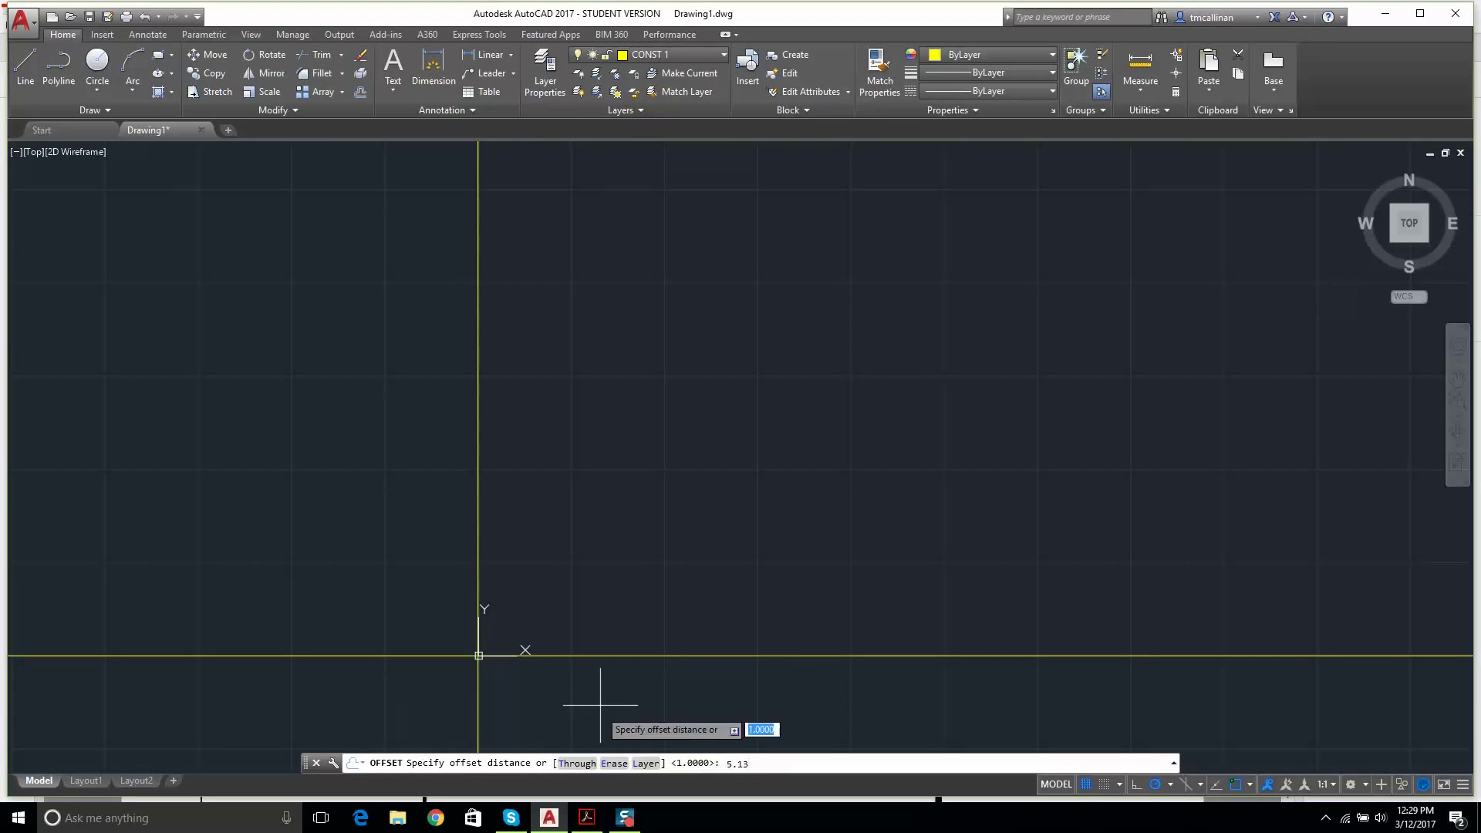
pyautogui.press('Return')
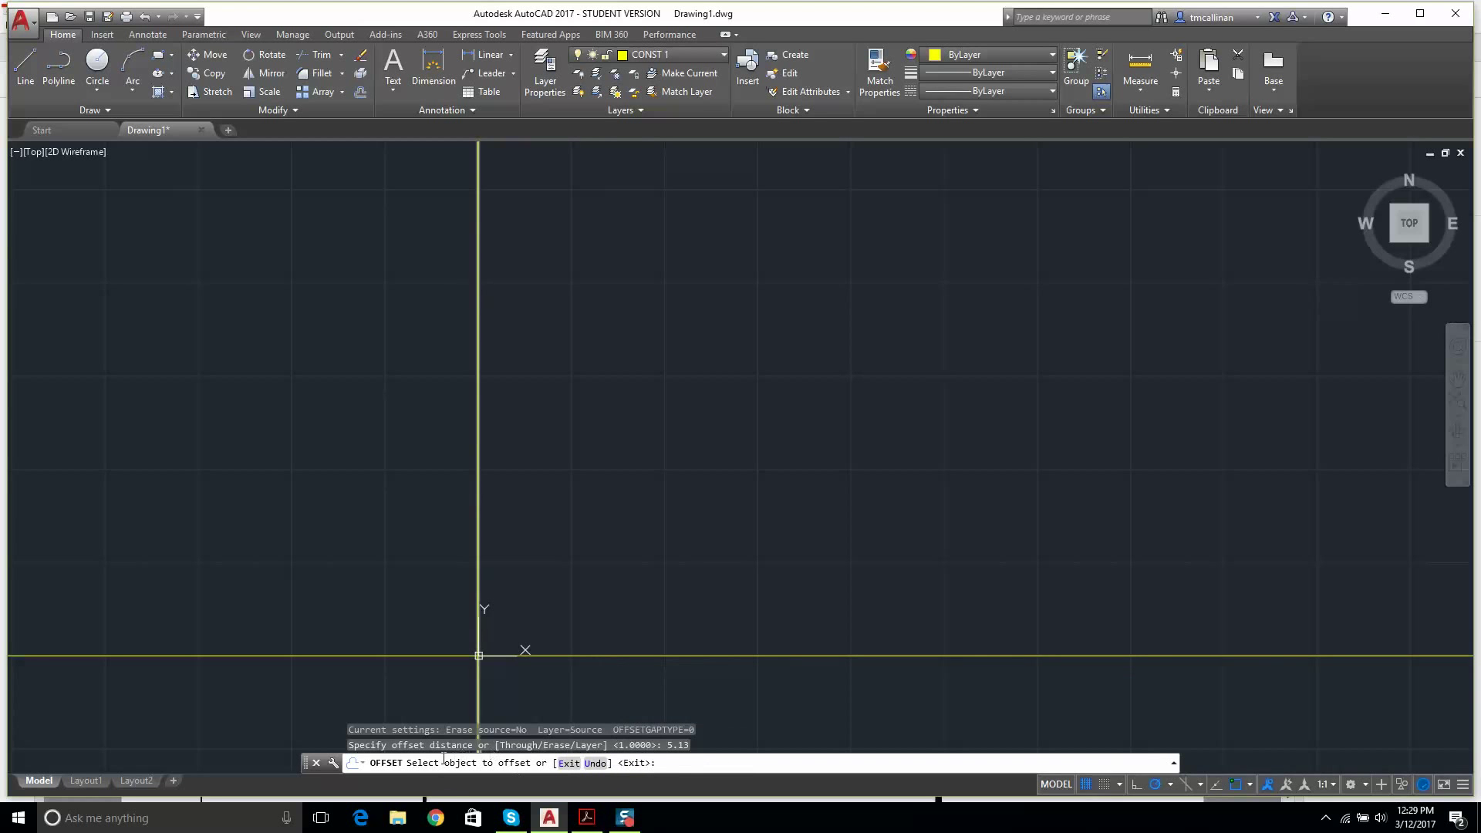
pyautogui.scroll(-1, 478, 617)
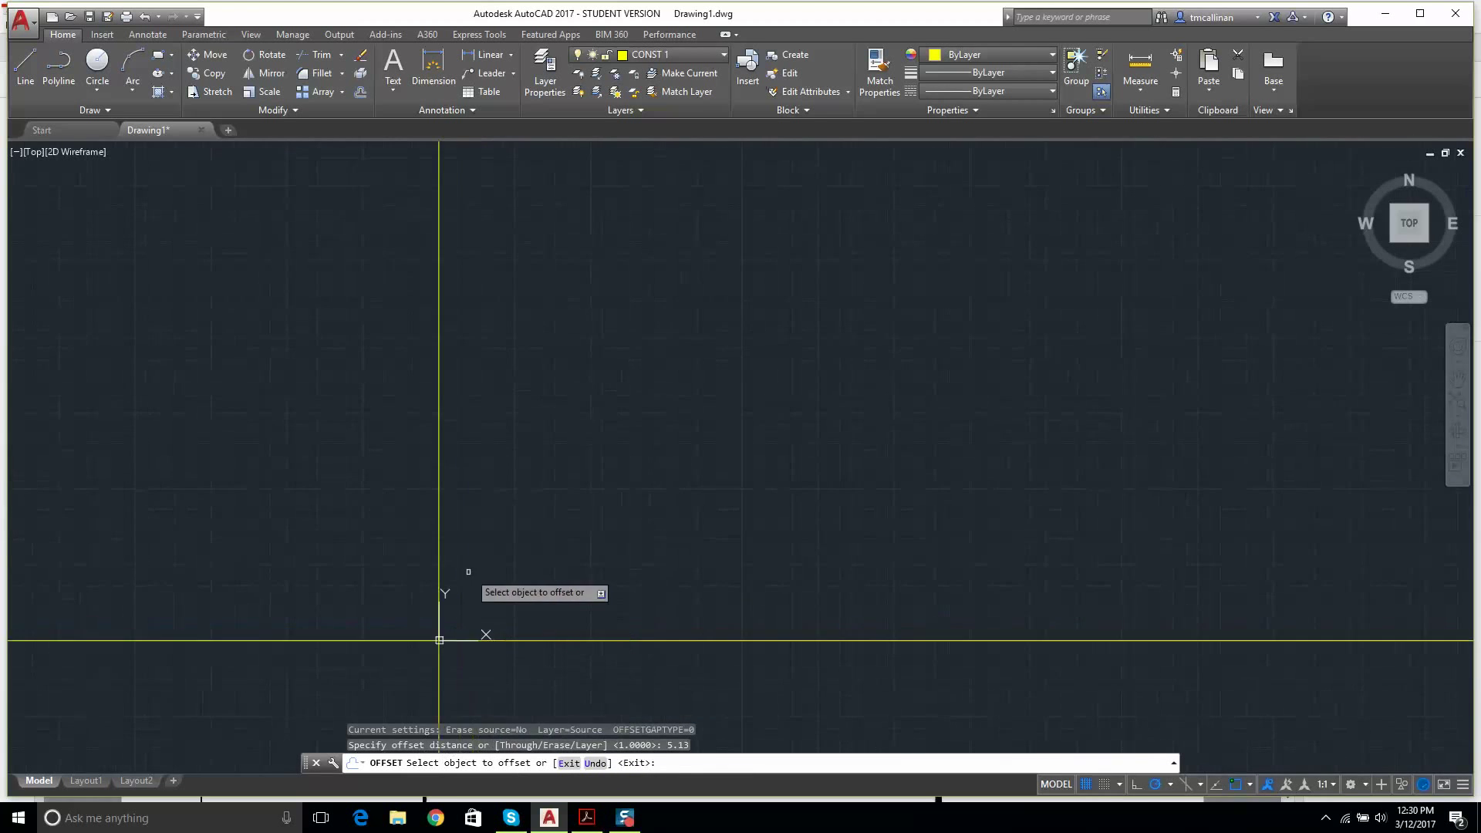
pyautogui.click(439, 509)
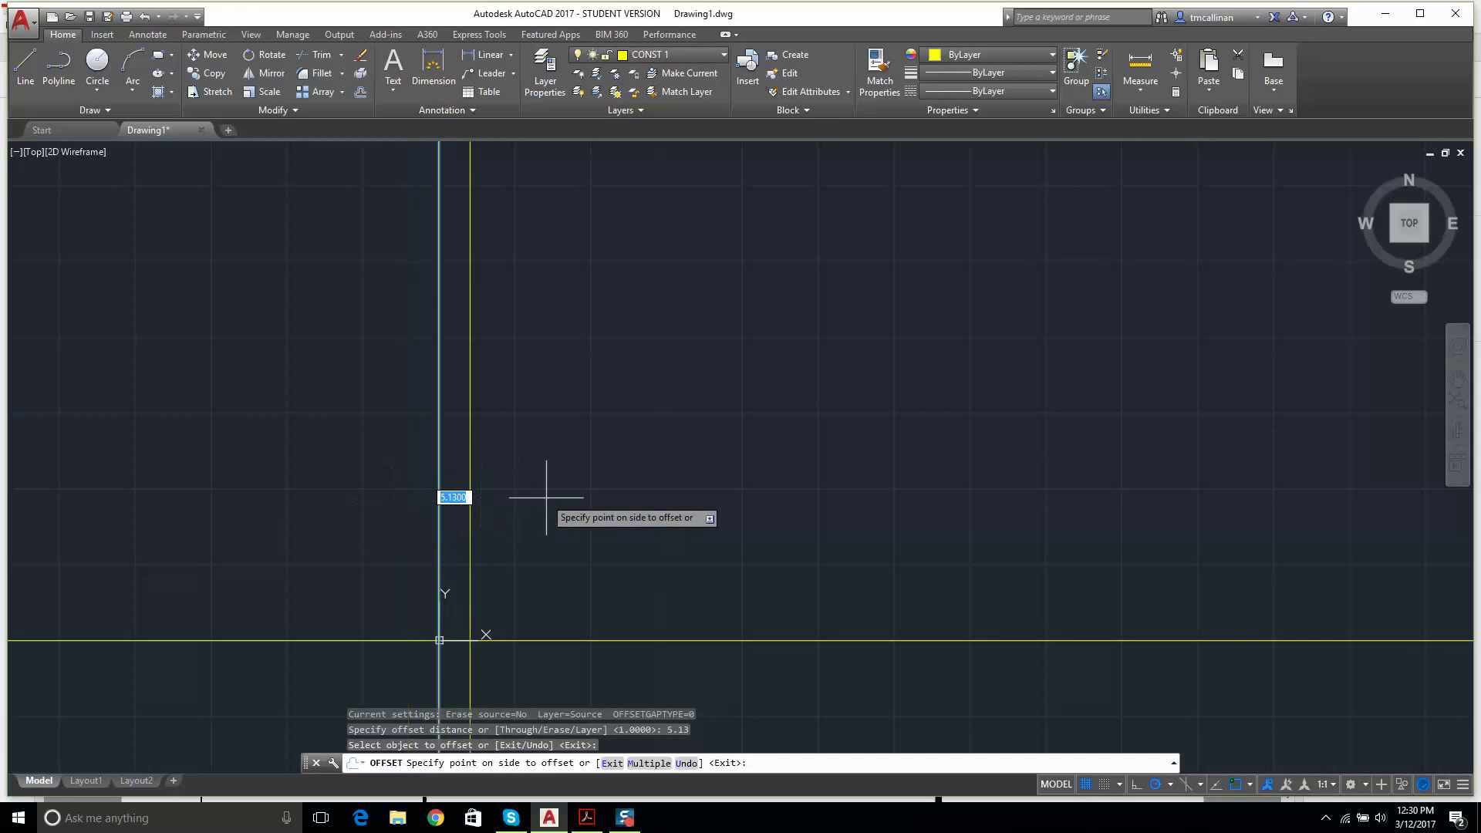
pyautogui.click(557, 512)
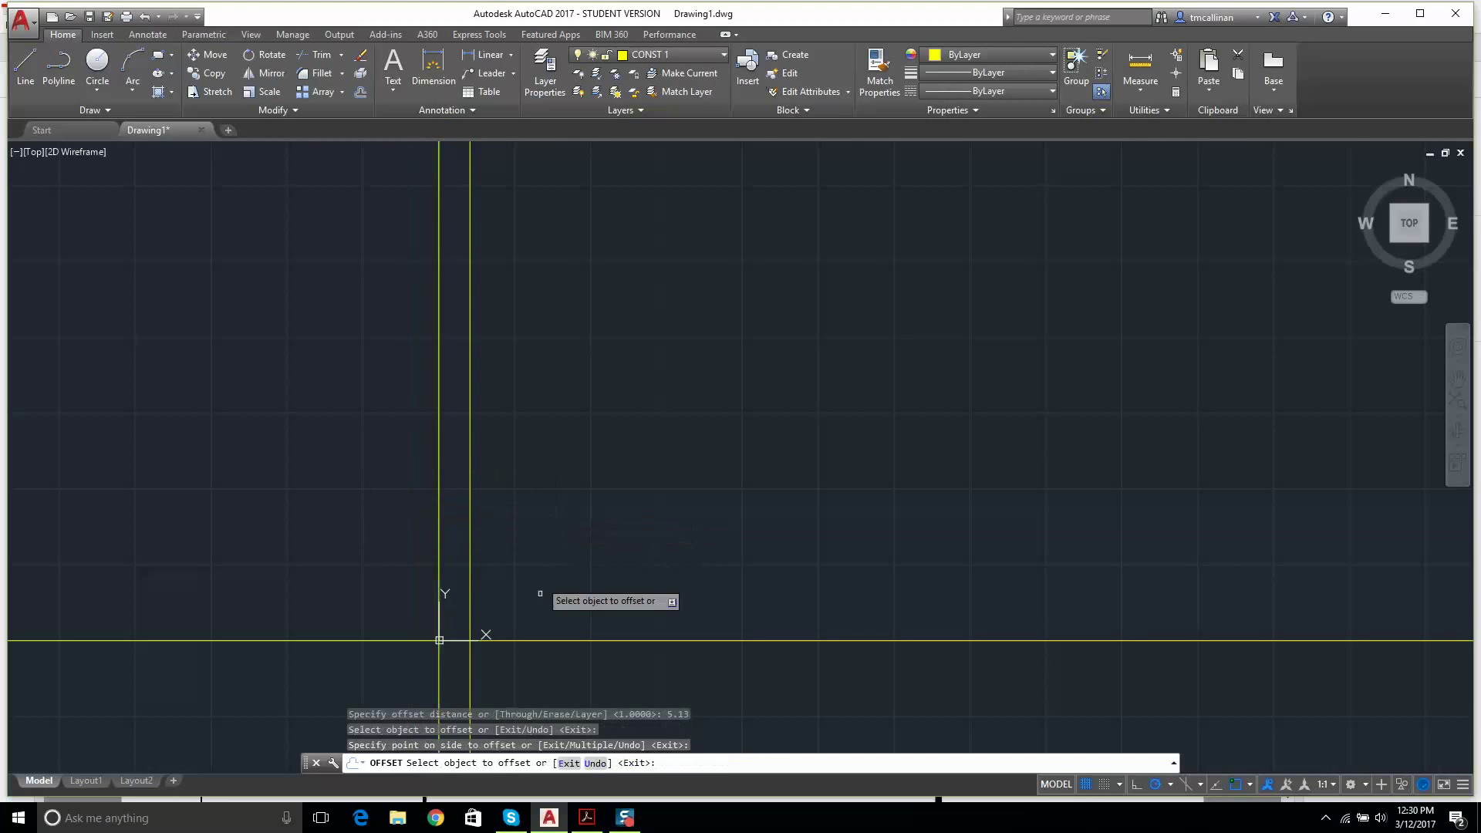
# - Zoom and pan around the origin to examine the spacing between the two vertical construction lines
pyautogui.scroll(6, 459, 635)
pyautogui.scroll(-4, 482, 604)
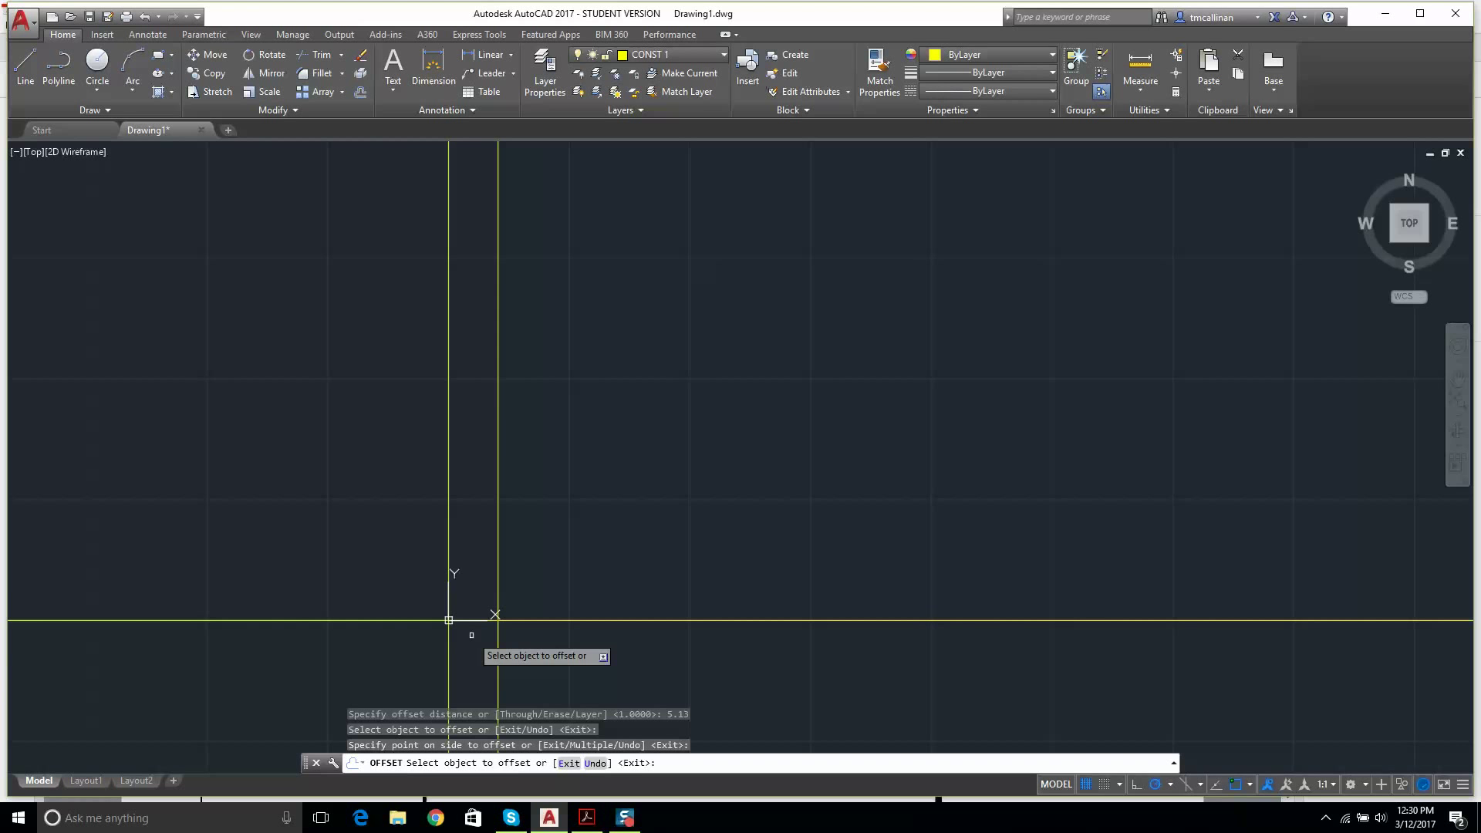
pyautogui.scroll(5, 475, 631)
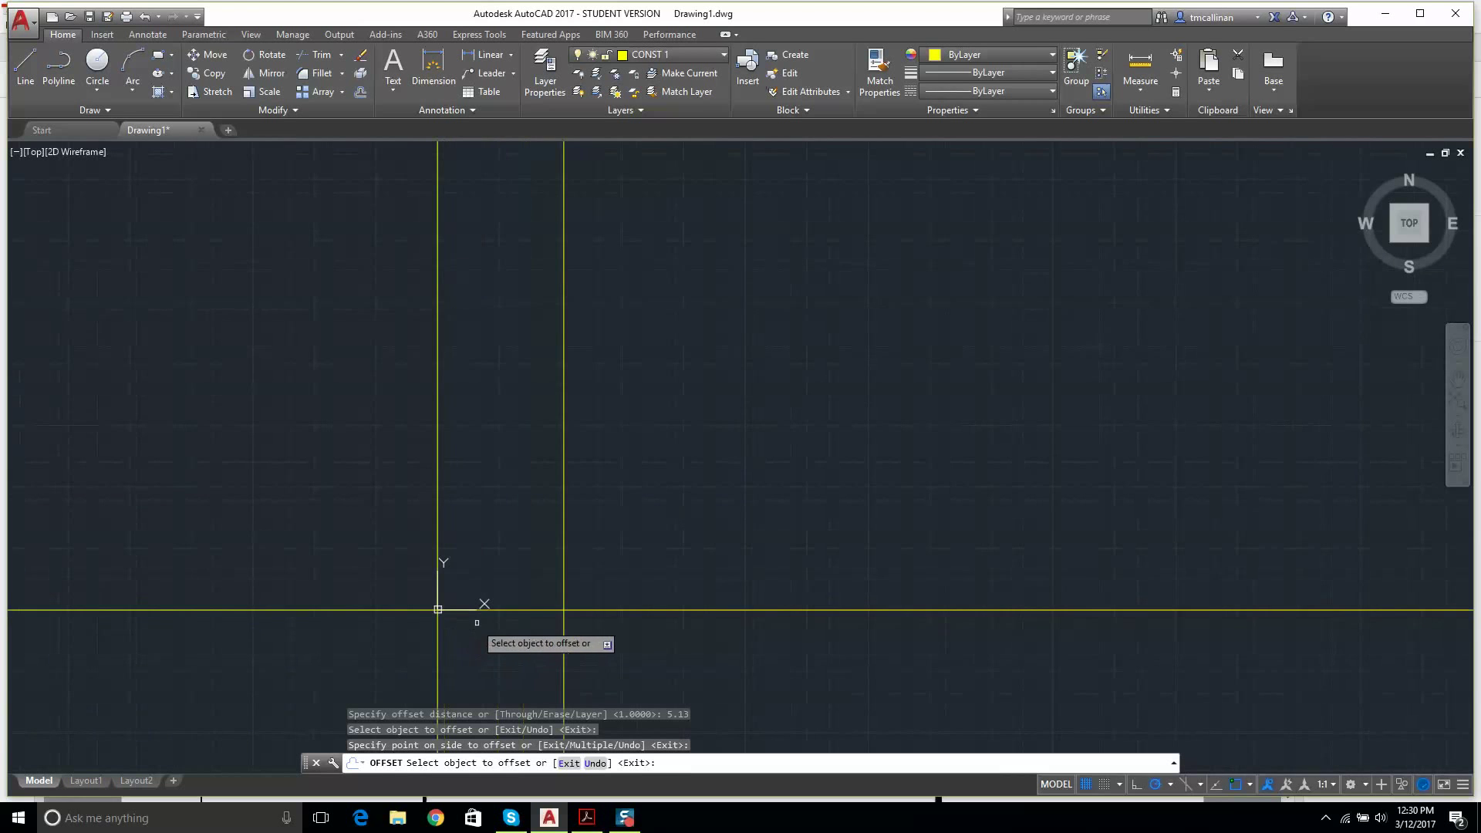
pyautogui.scroll(-10, 535, 517)
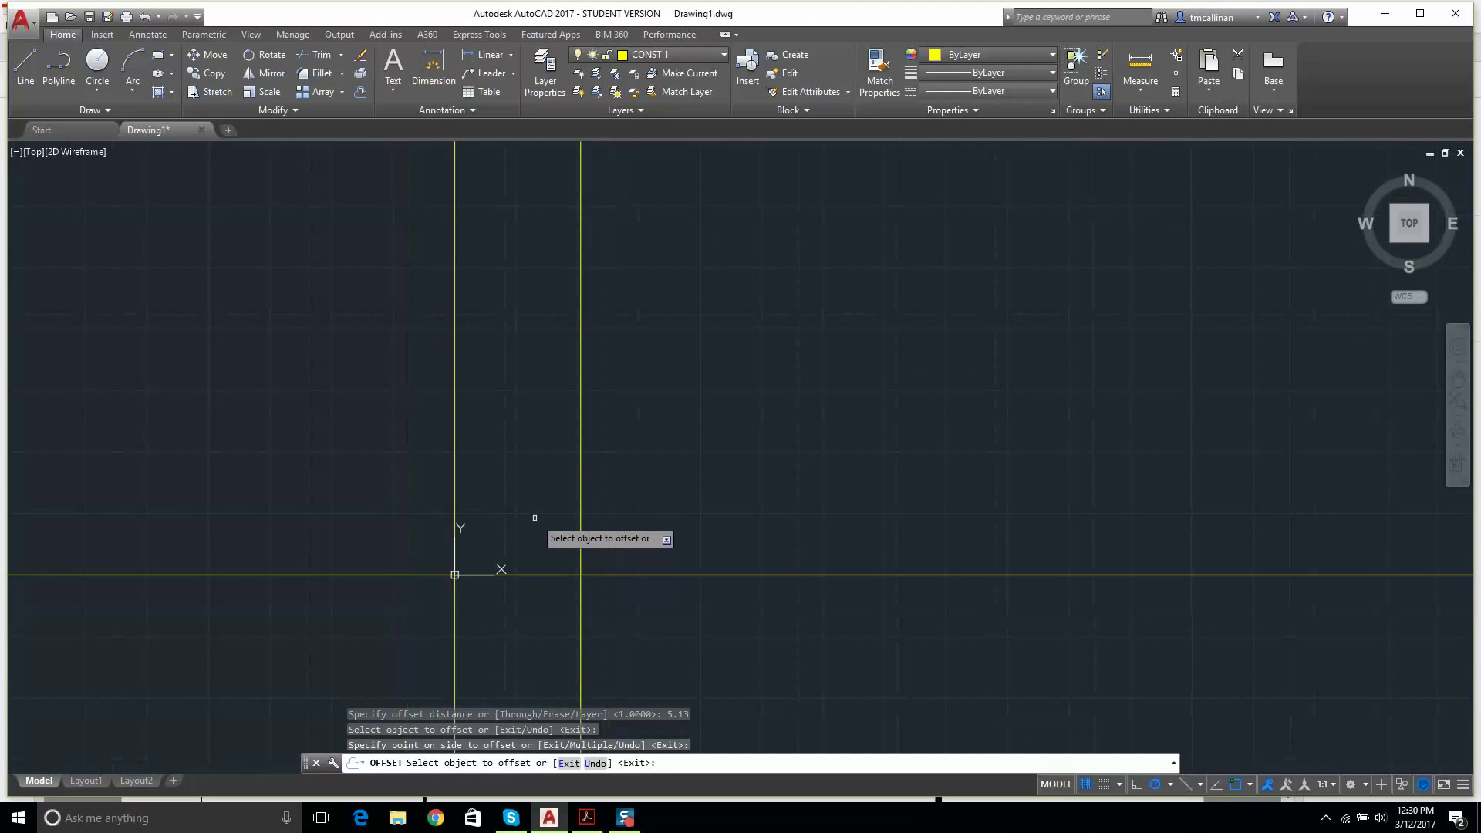
pyautogui.scroll(12, 562, 511)
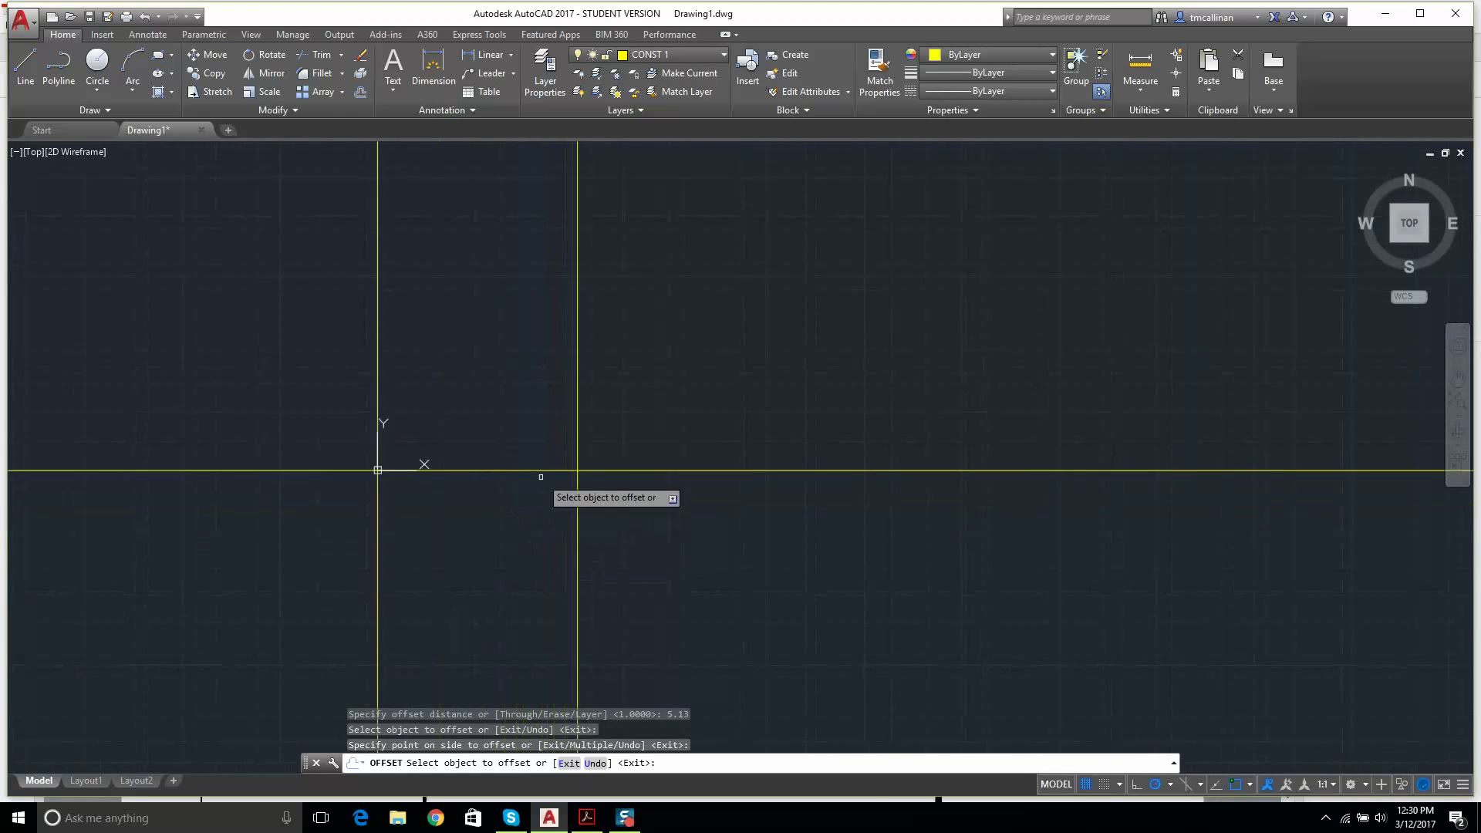
pyautogui.scroll(-4, 559, 363)
pyautogui.moveTo(518, 380); pyautogui.dragTo(526, 473, button='middle')
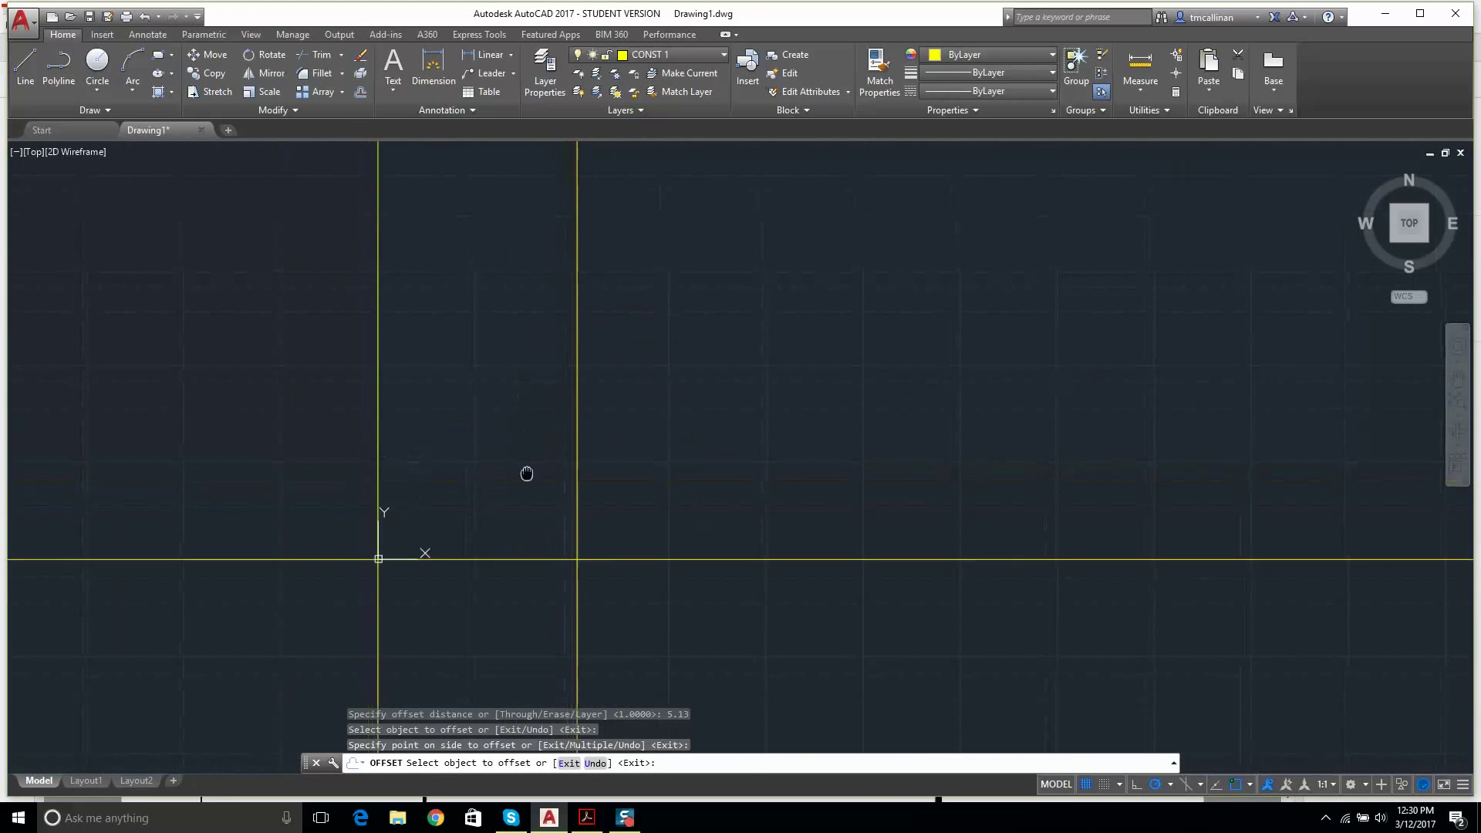
pyautogui.scroll(-2, 529, 385)
pyautogui.moveTo(529, 383)
pyautogui.mouseDown(button='middle')
pyautogui.moveTo(539, 370)
pyautogui.moveTo(511, 419)
pyautogui.moveTo(553, 331)
pyautogui.moveTo(985, 304)
pyautogui.moveTo(1127, 393)
pyautogui.moveTo(631, 335)
pyautogui.moveTo(559, 416)
pyautogui.moveTo(639, 357)
pyautogui.moveTo(540, 390)
pyautogui.mouseUp(button='middle')
pyautogui.scroll(2, 602, 425)
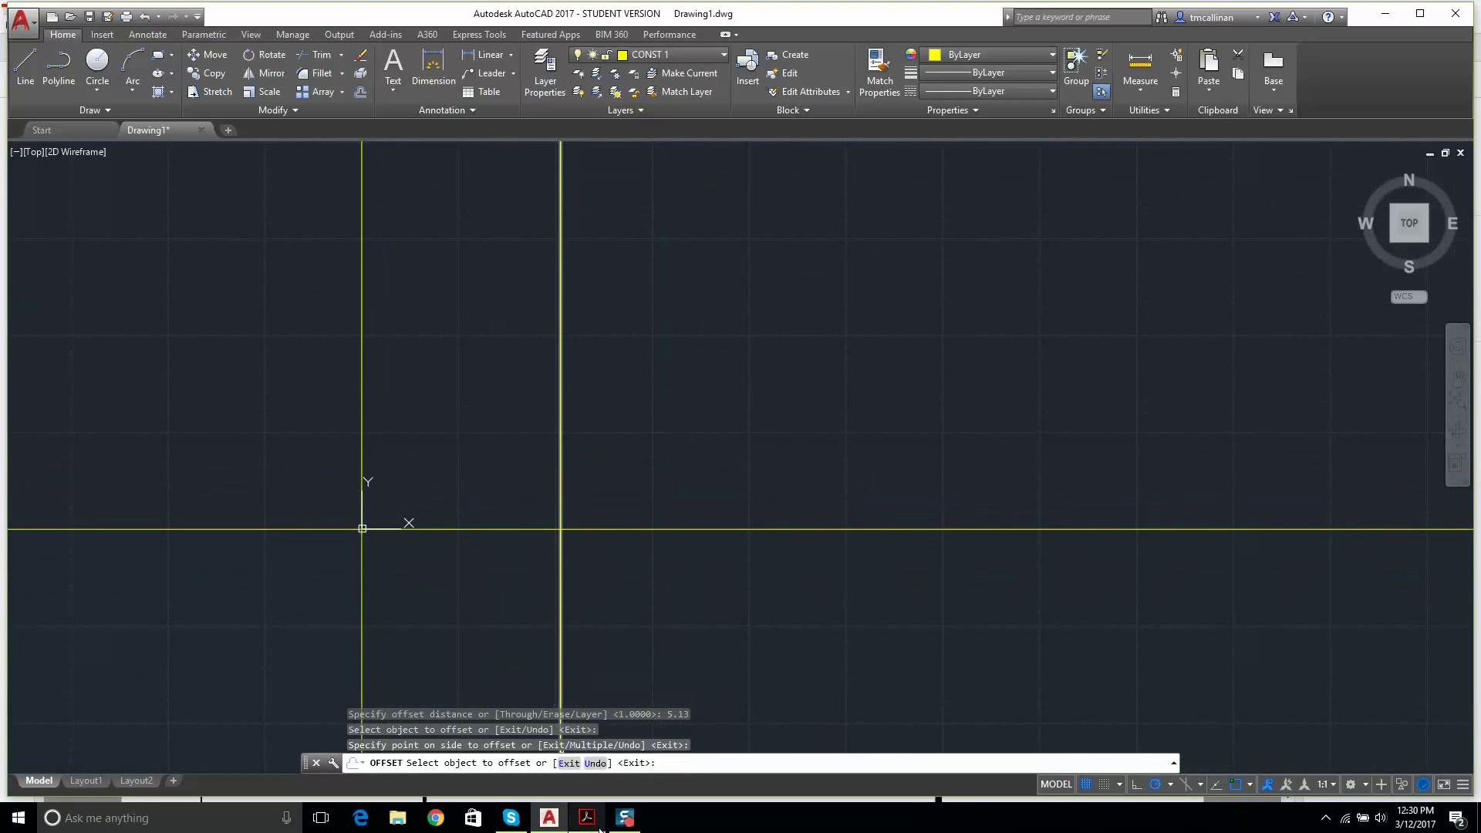
# - Check the overall height of Example 1 in the exercises PDF, and offset the horizontal construction line 3.5 upward in AutoCAD
pyautogui.click(587, 819)
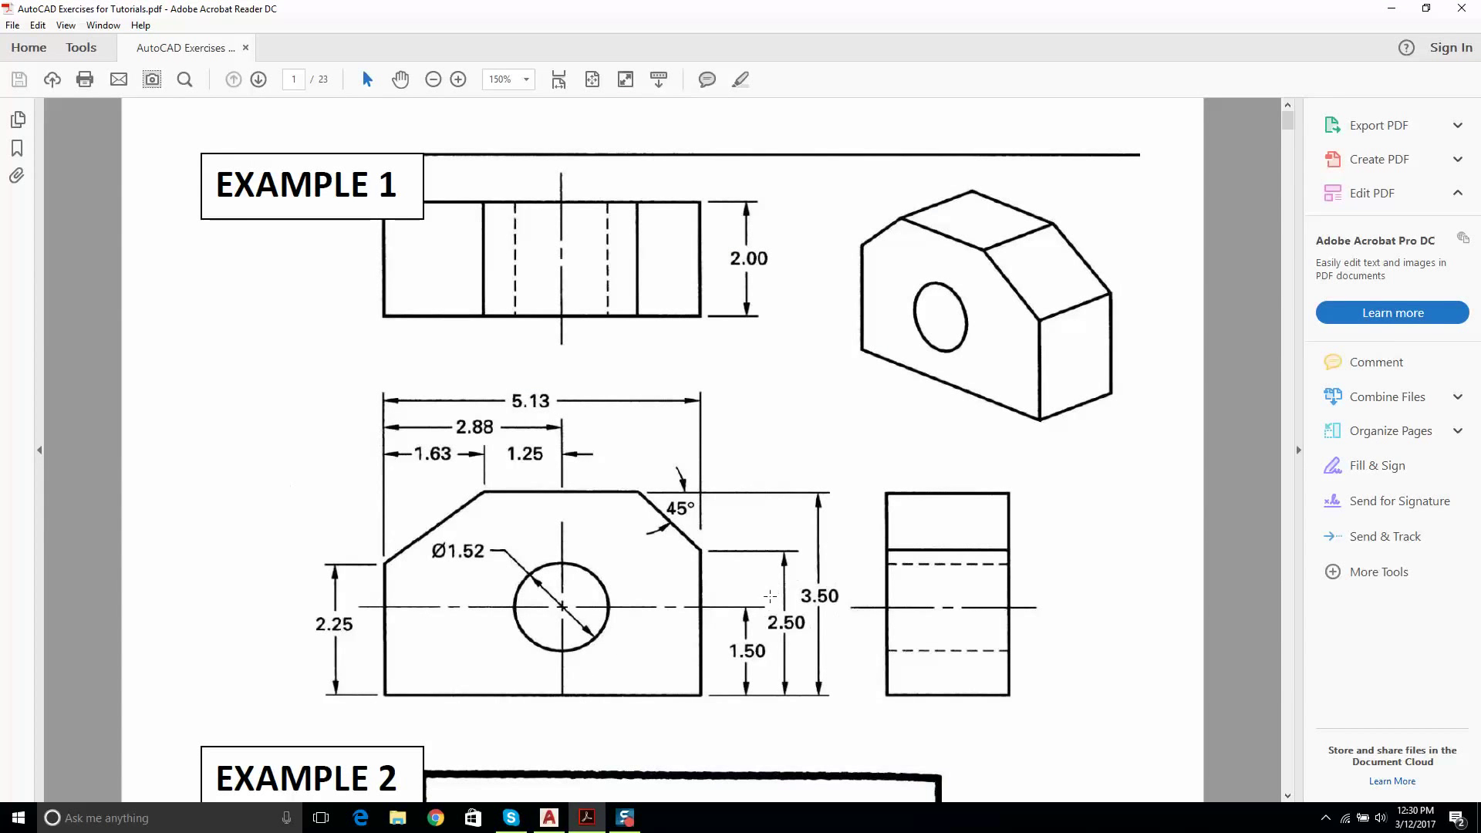
pyautogui.click(550, 818)
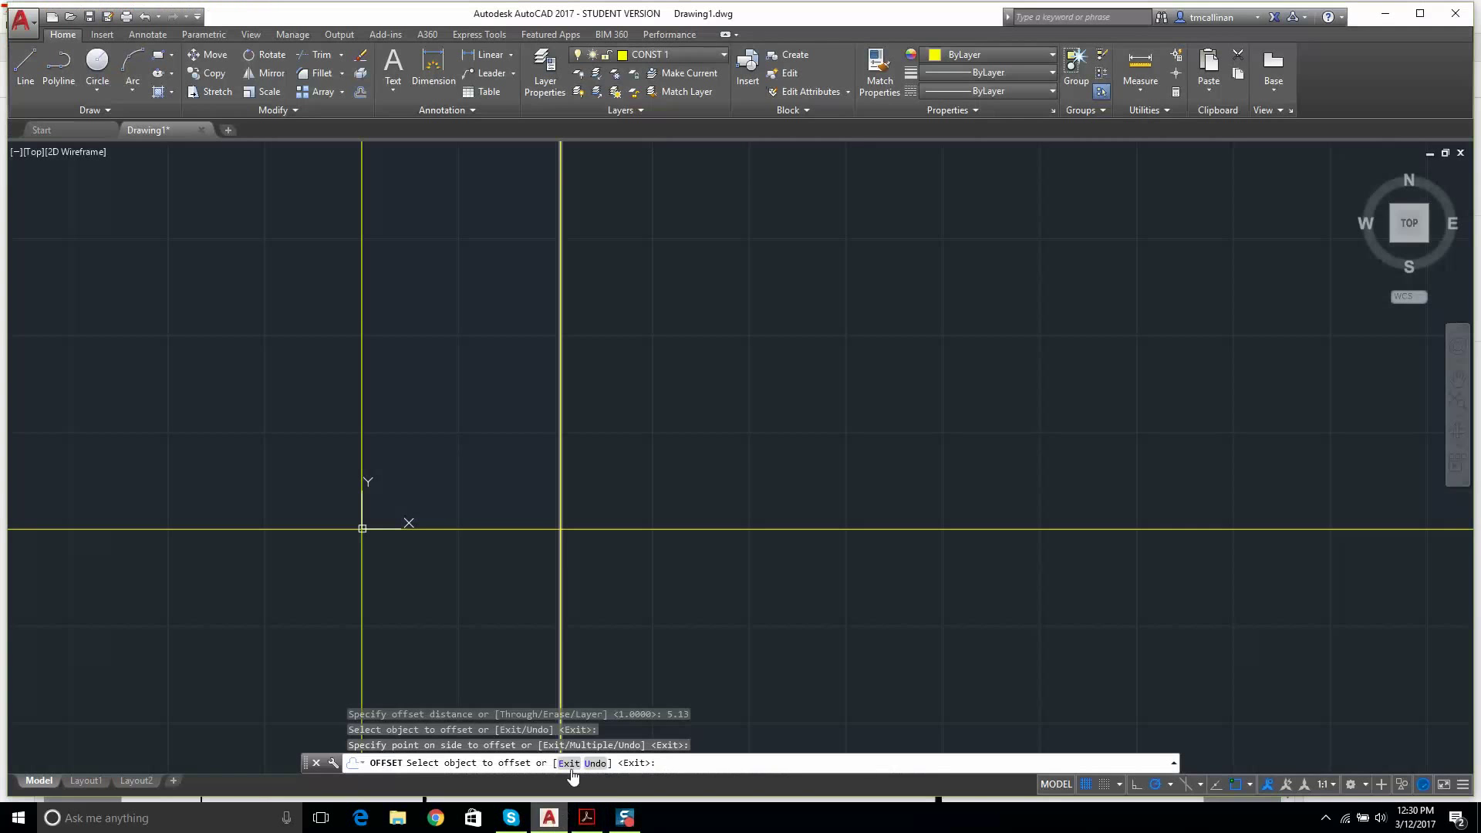
pyautogui.click(362, 92)
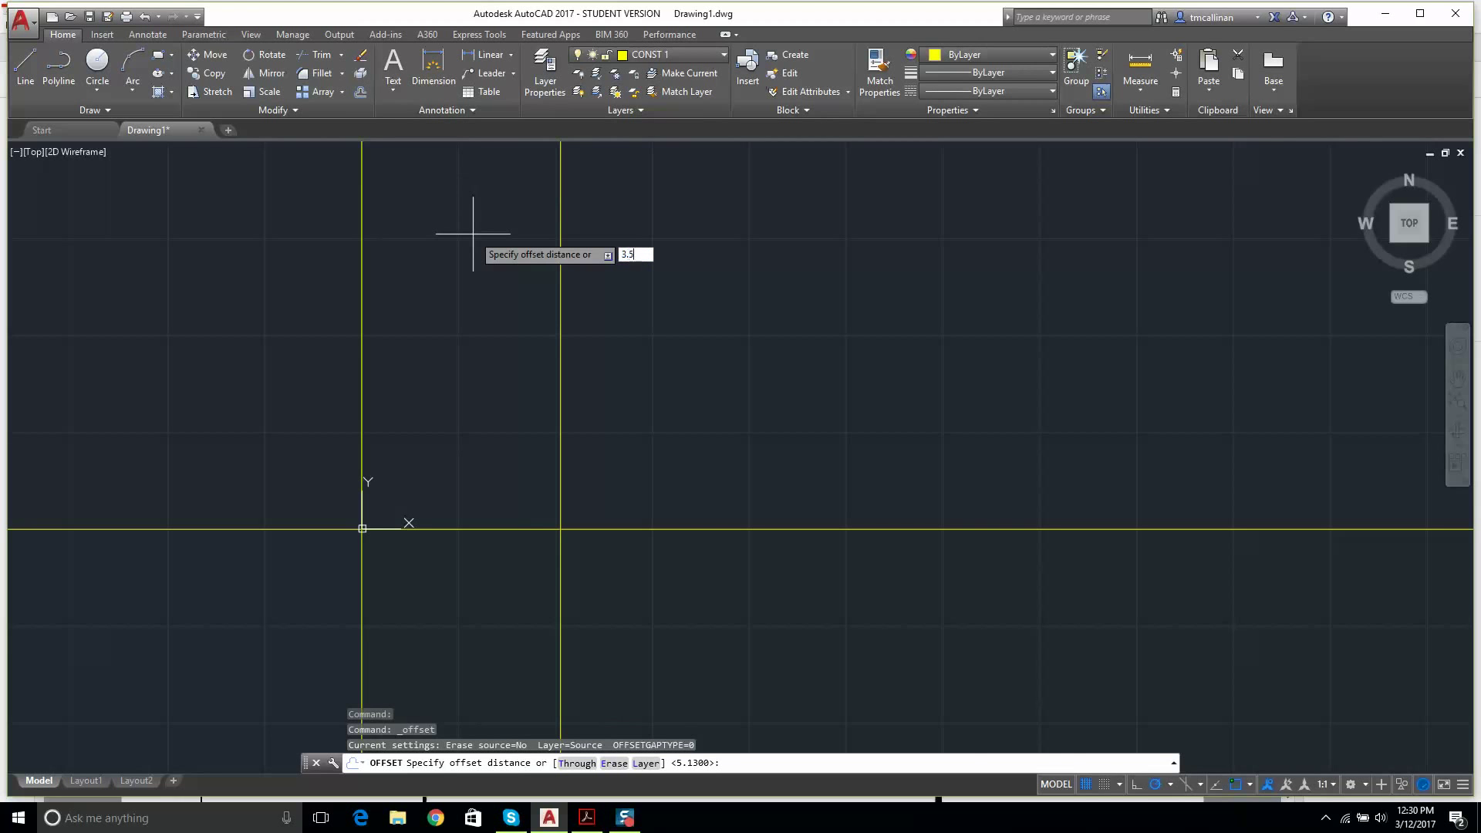
pyautogui.click(586, 818)
pyautogui.click(550, 819)
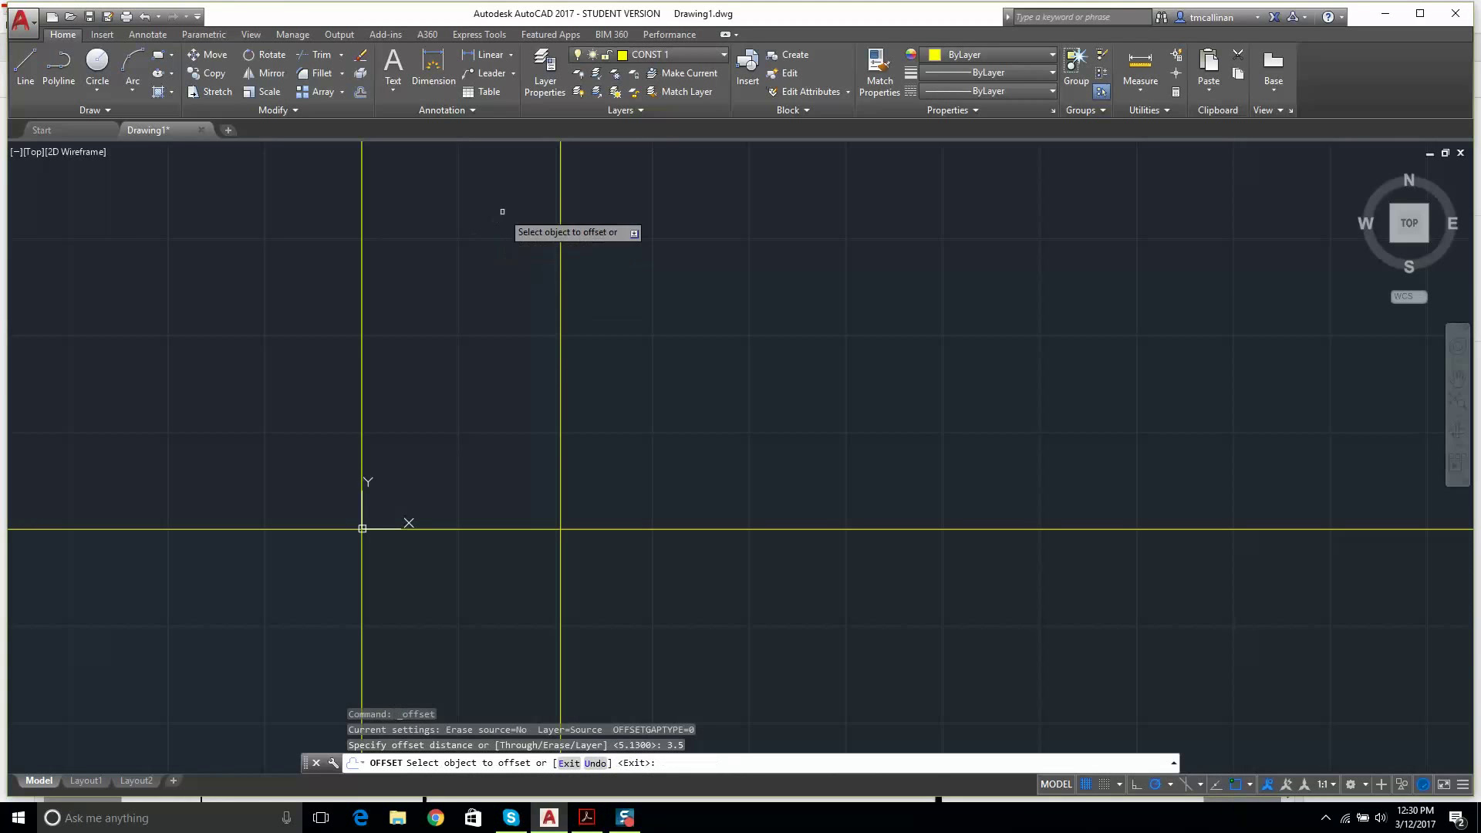
pyautogui.click(590, 528)
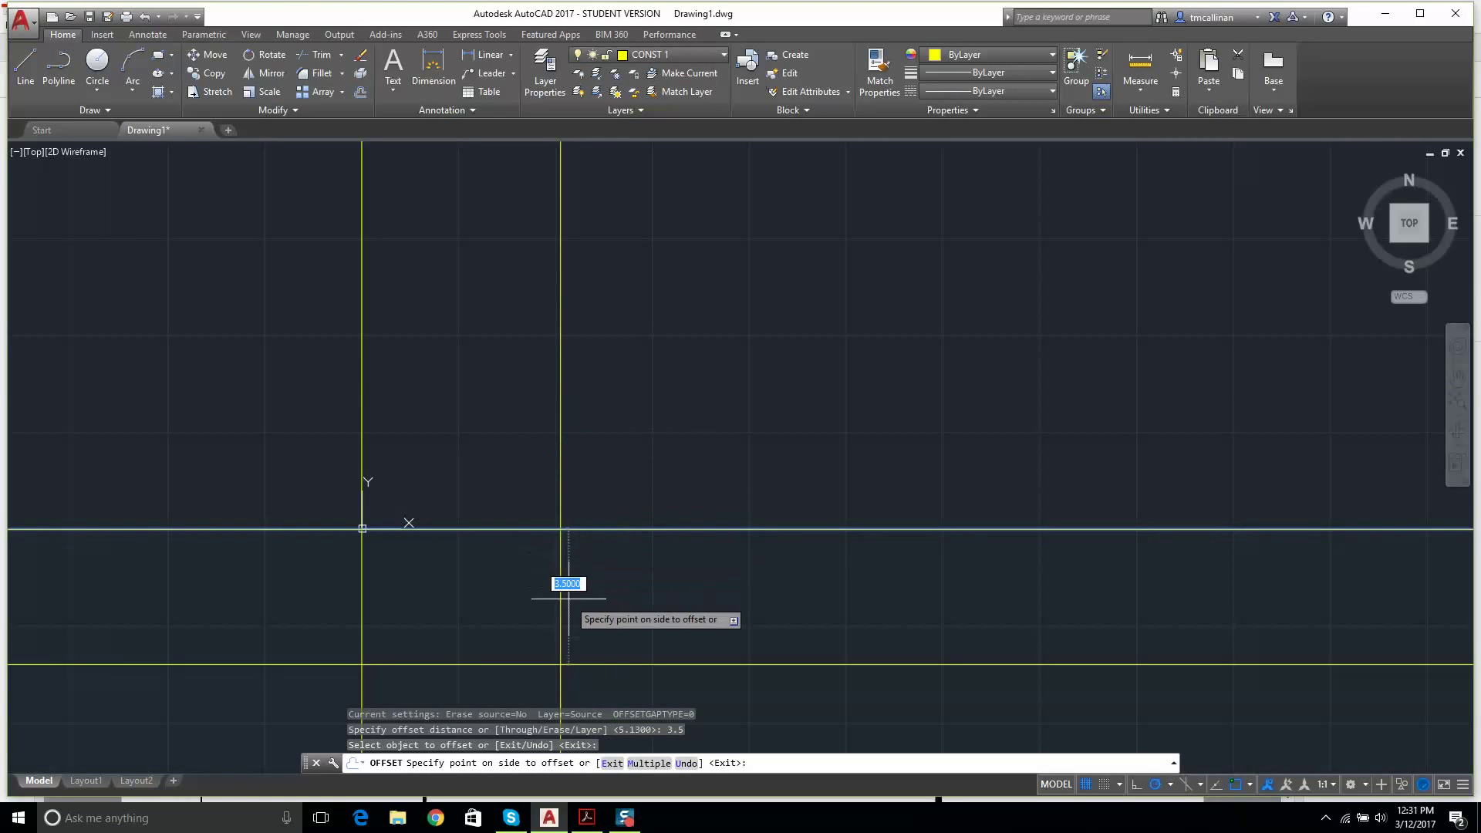
pyautogui.click(514, 362)
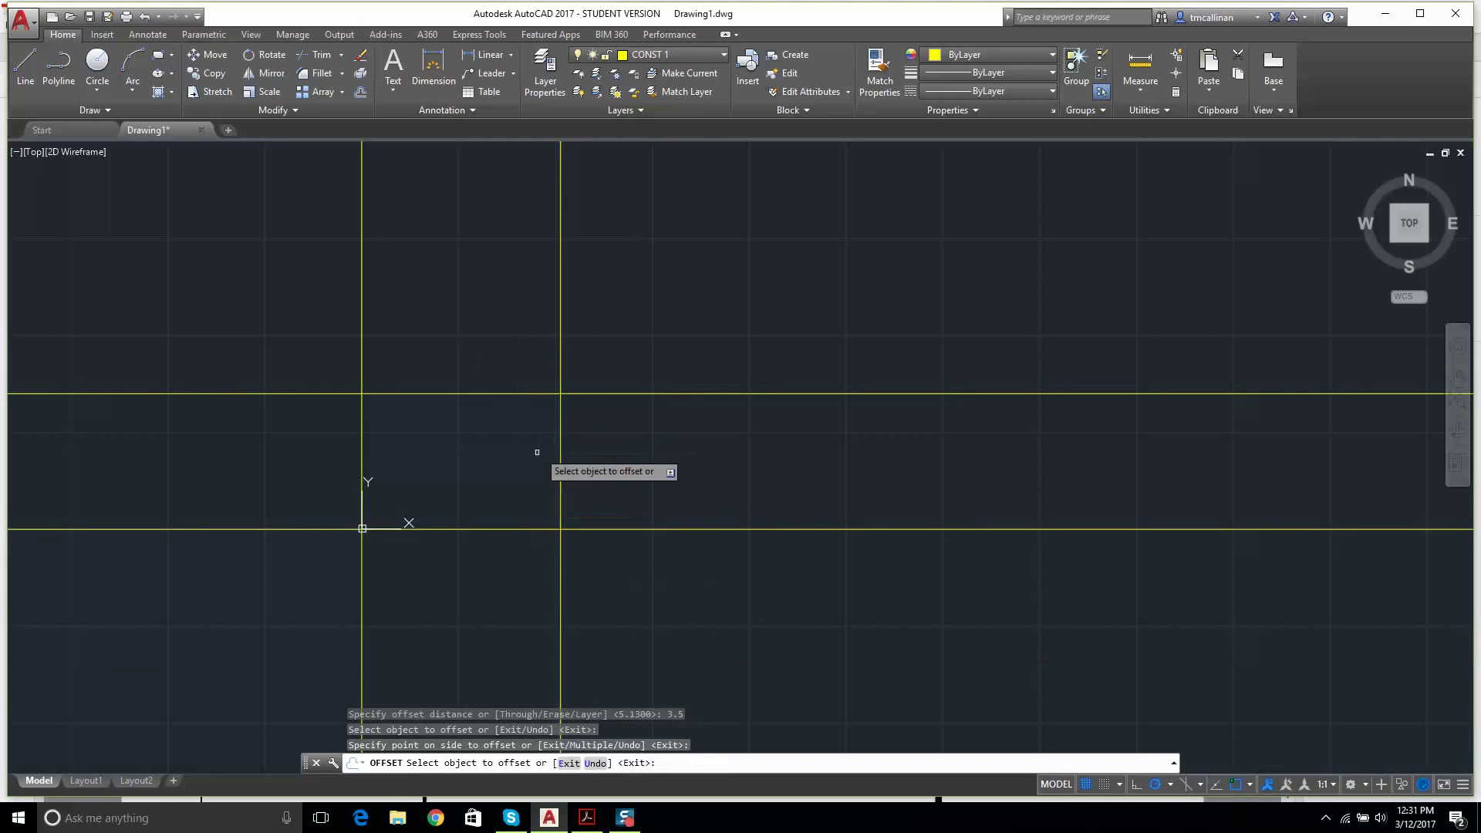
# - Check the view layout of Example 1 in the exercises PDF, and offset the second vertical construction line 3 to the right in AutoCAD
pyautogui.press('Escape')
pyautogui.scroll(2, 490, 440)
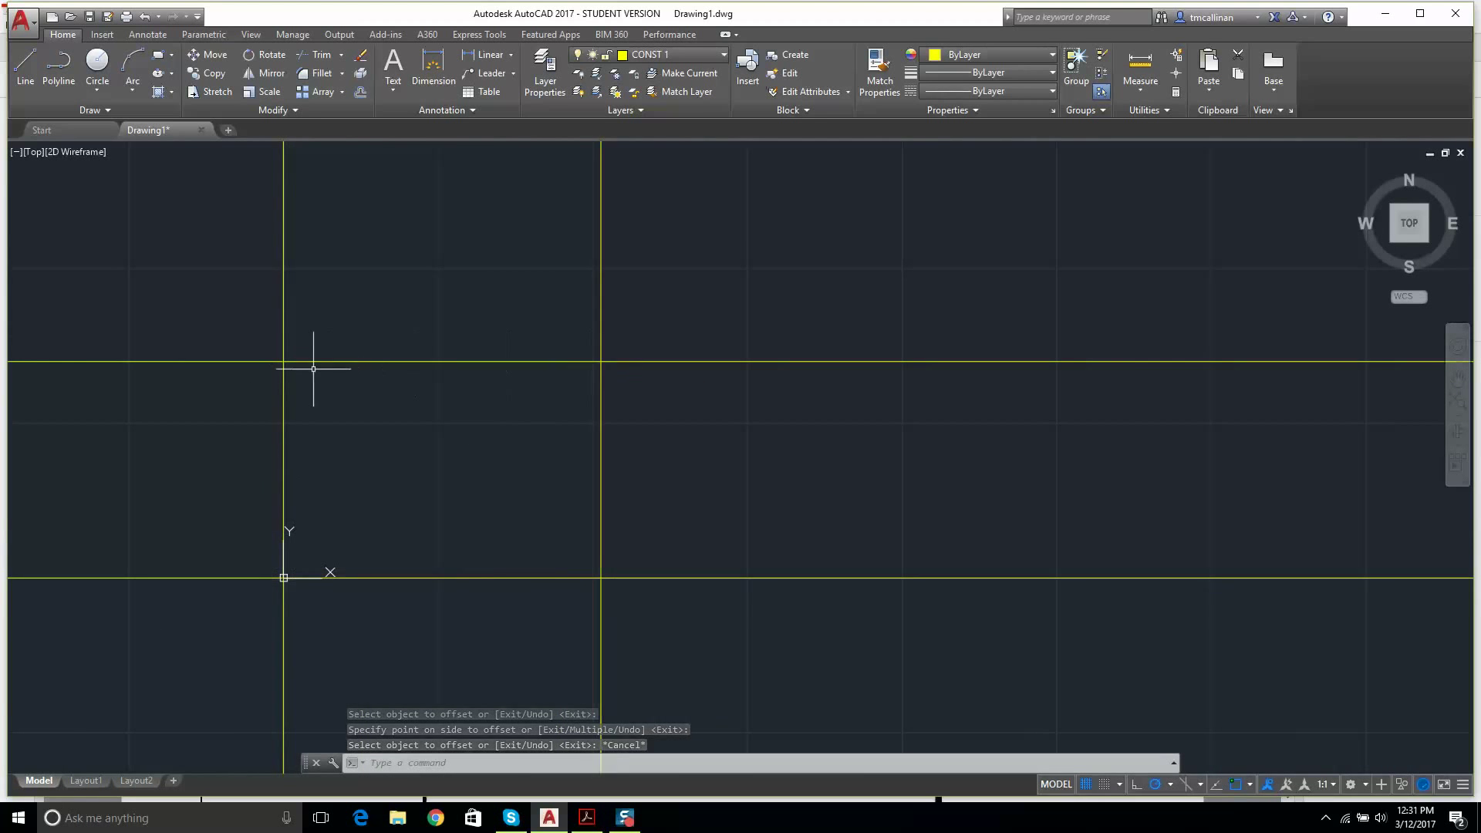
pyautogui.click(586, 818)
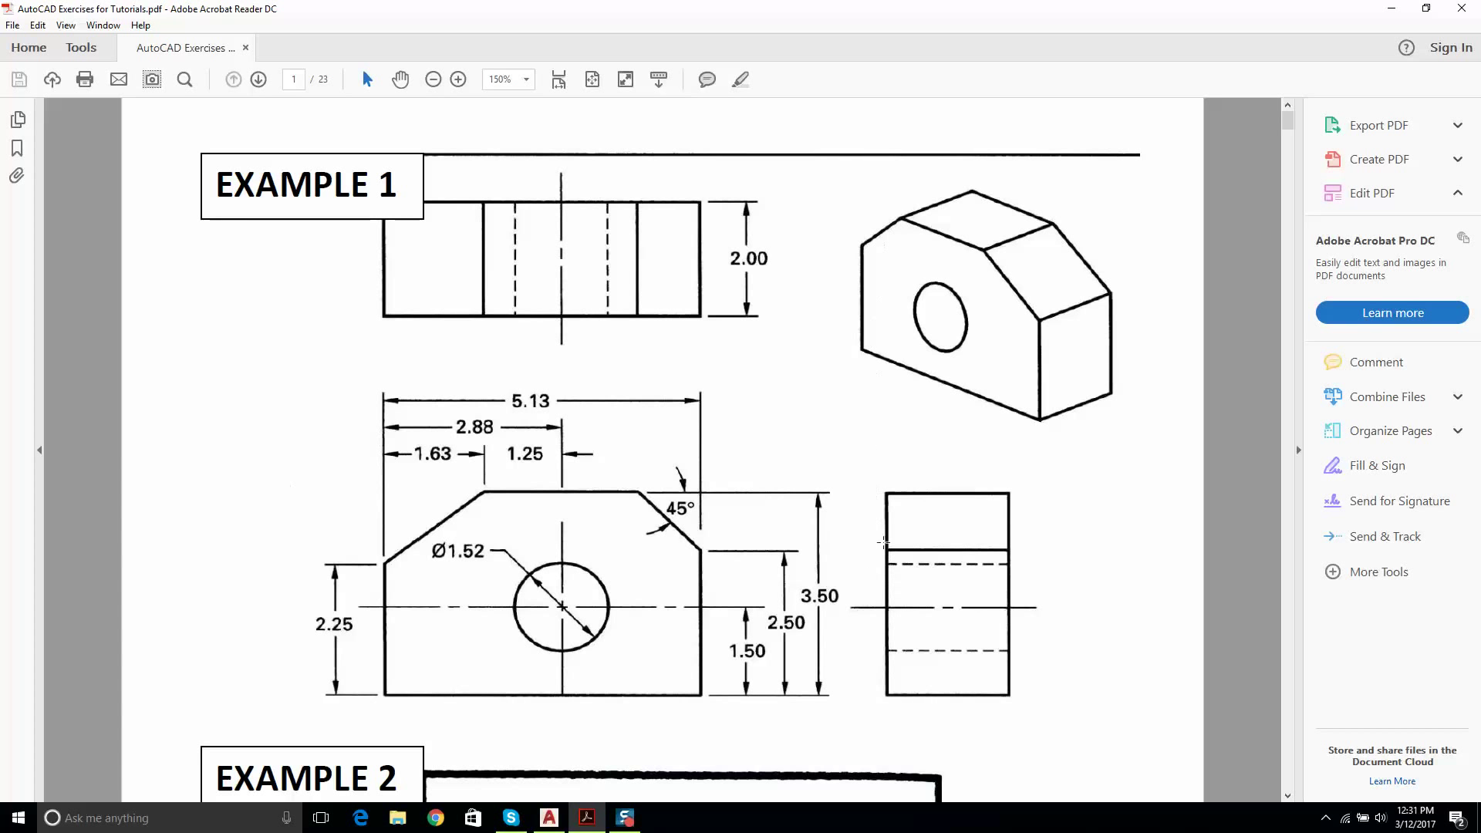
pyautogui.click(549, 818)
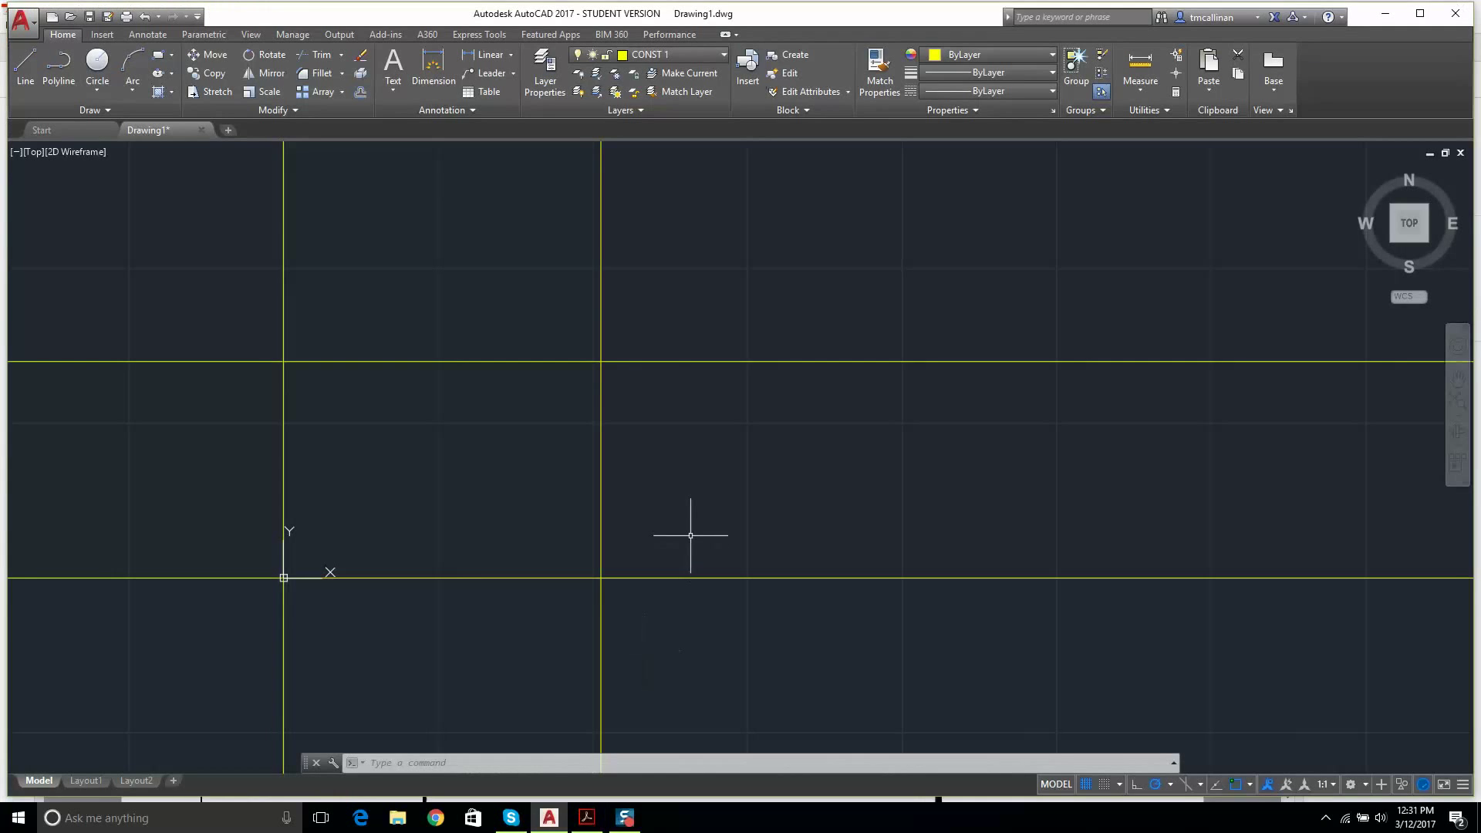
pyautogui.click(587, 818)
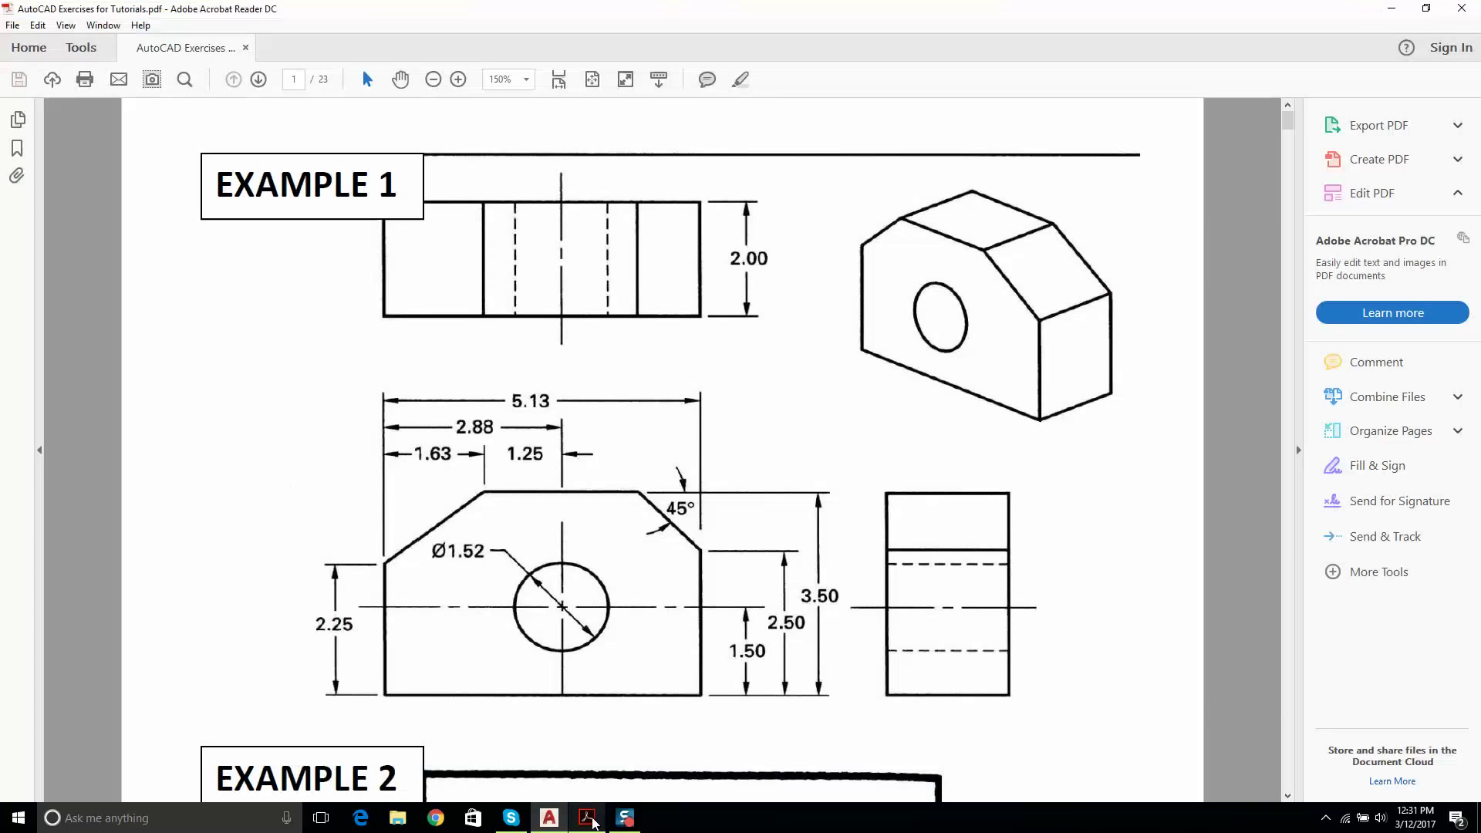
pyautogui.click(549, 818)
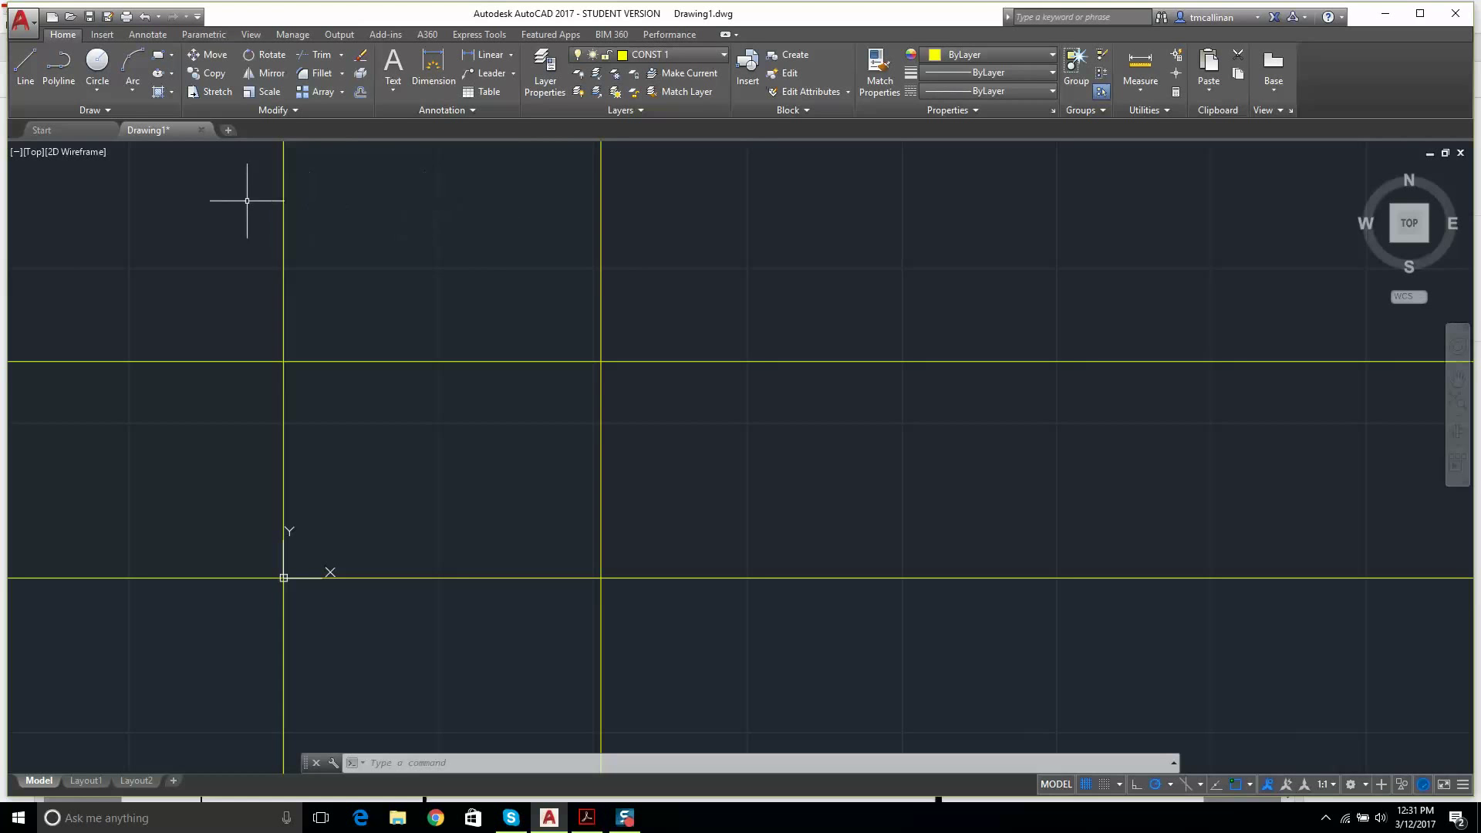
pyautogui.click(359, 93)
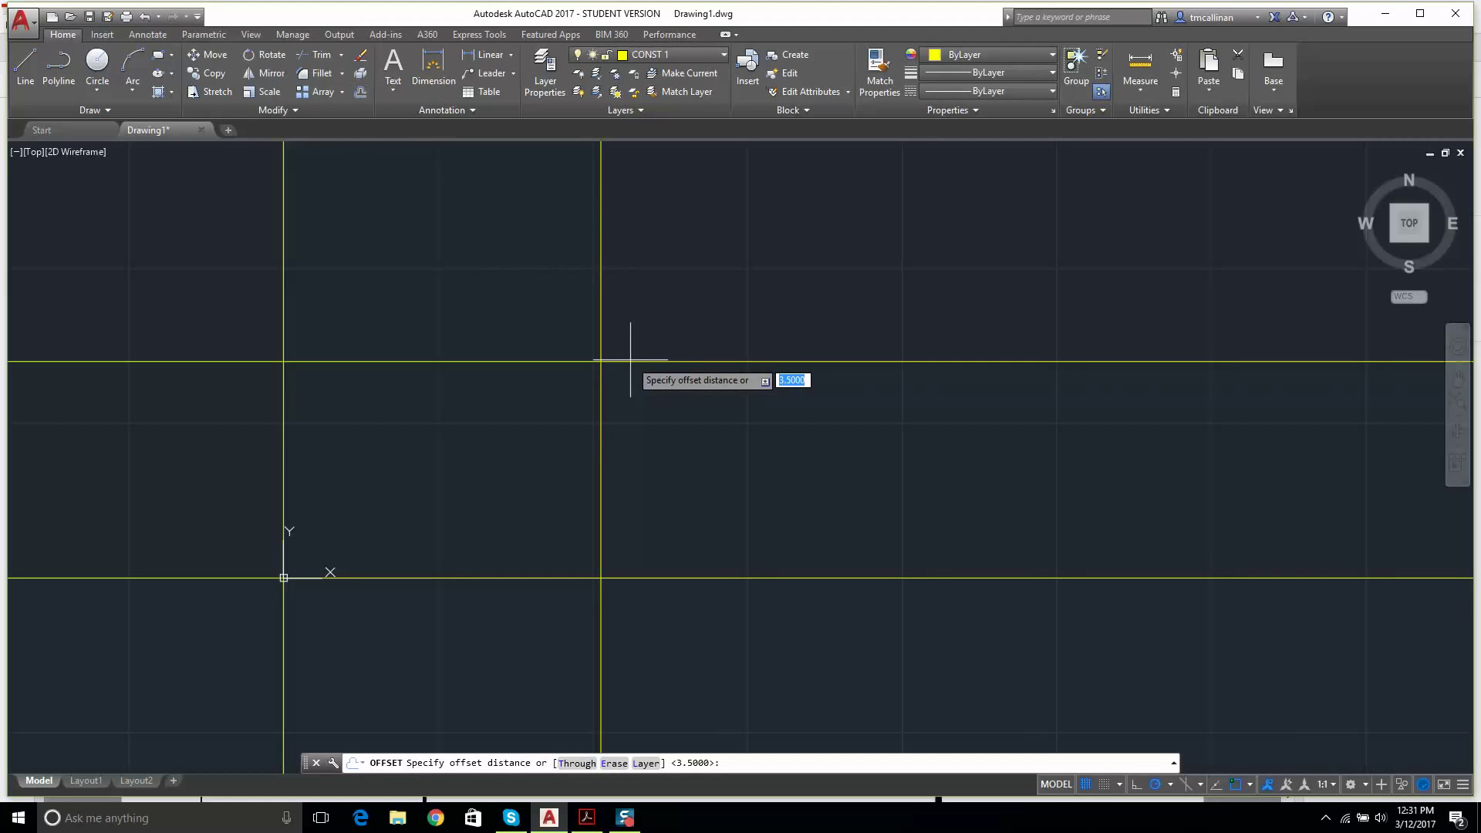
pyautogui.write('3')
pyautogui.press('Return')
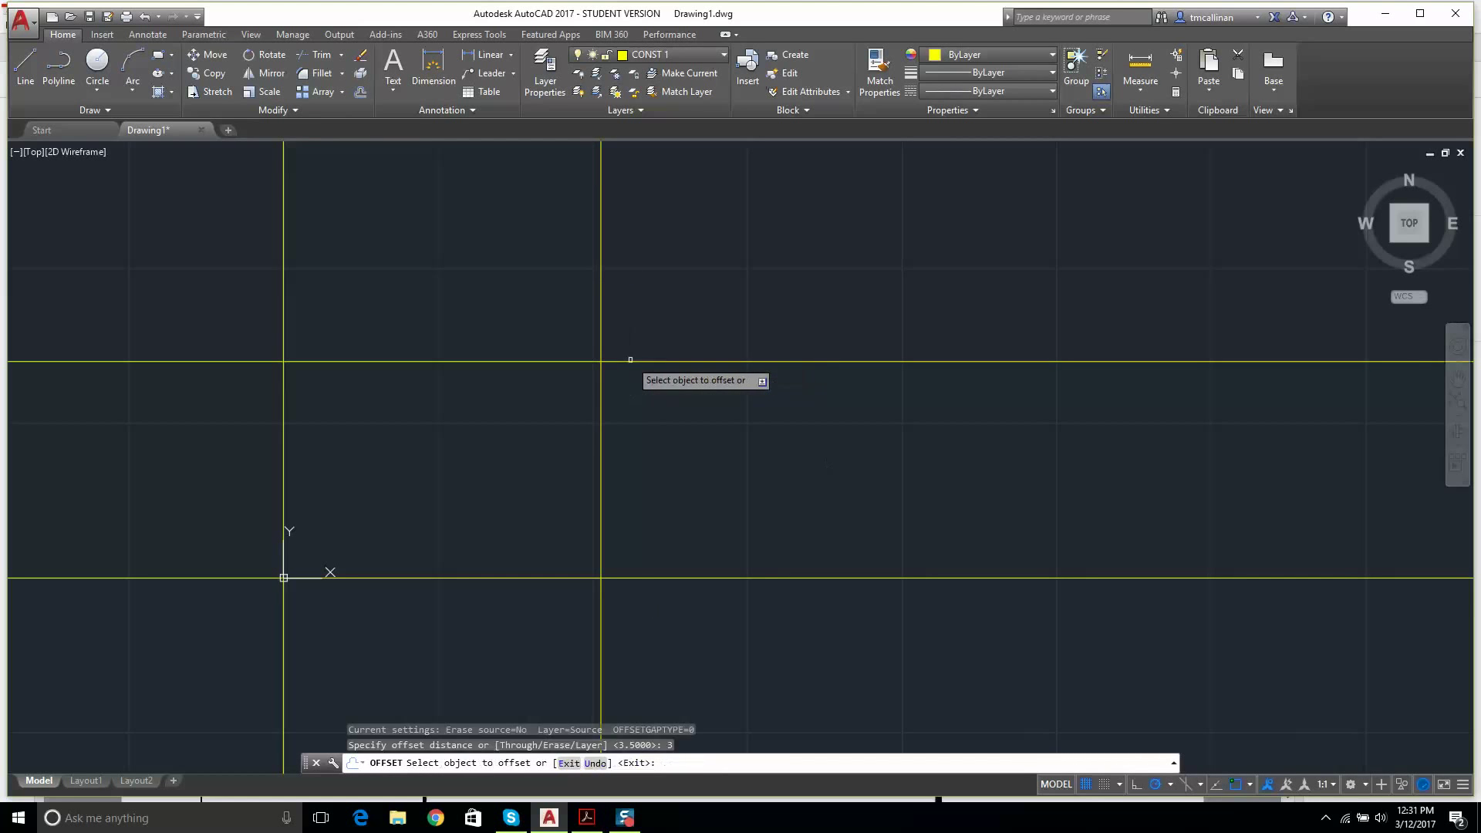
pyautogui.click(602, 464)
pyautogui.click(868, 463)
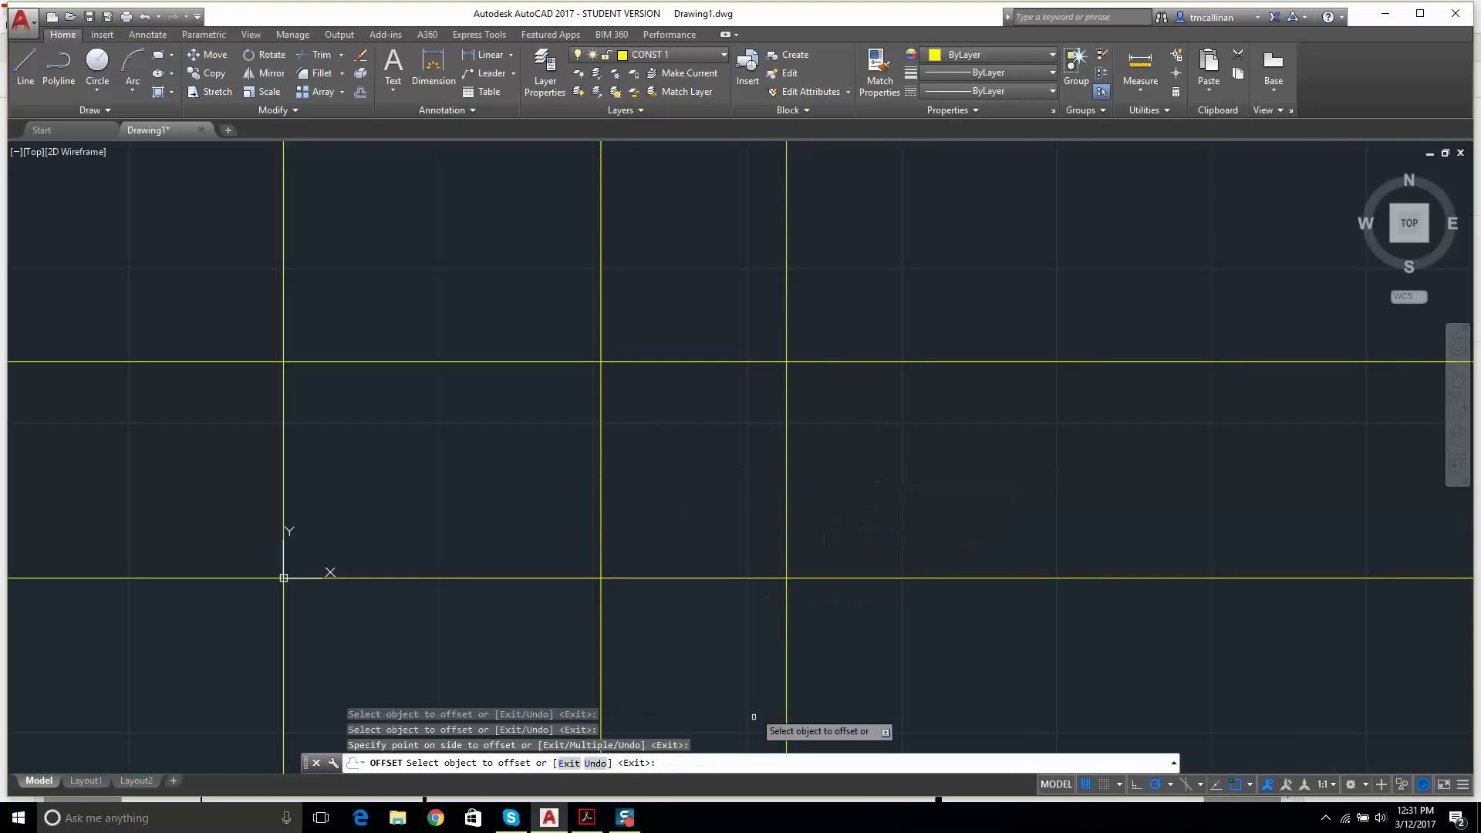
# - Check the depth of Example 1 in the exercises PDF, and offset the rightmost vertical construction line 2 to the right in AutoCAD
pyautogui.click(587, 817)
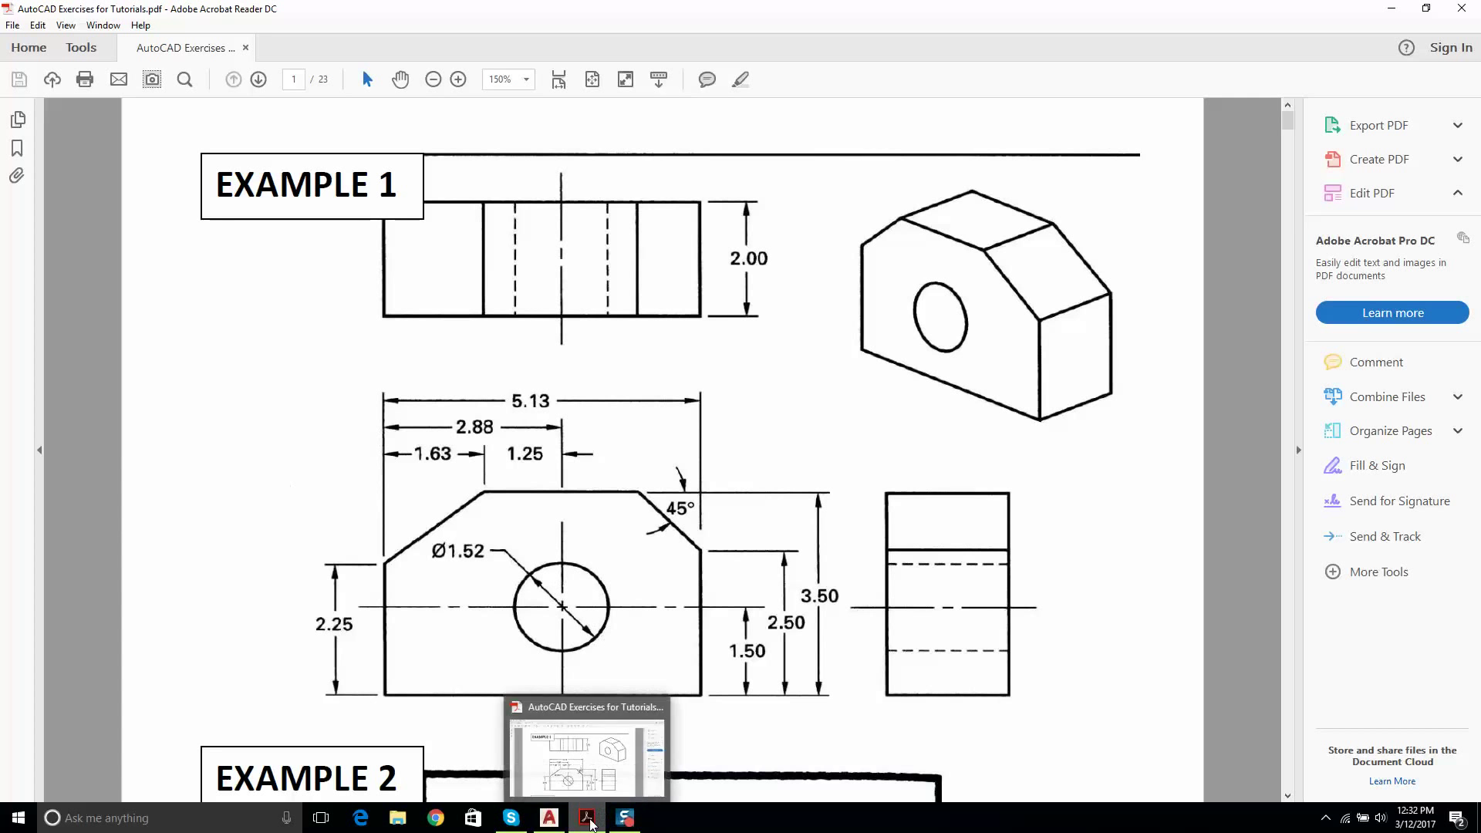
pyautogui.click(549, 818)
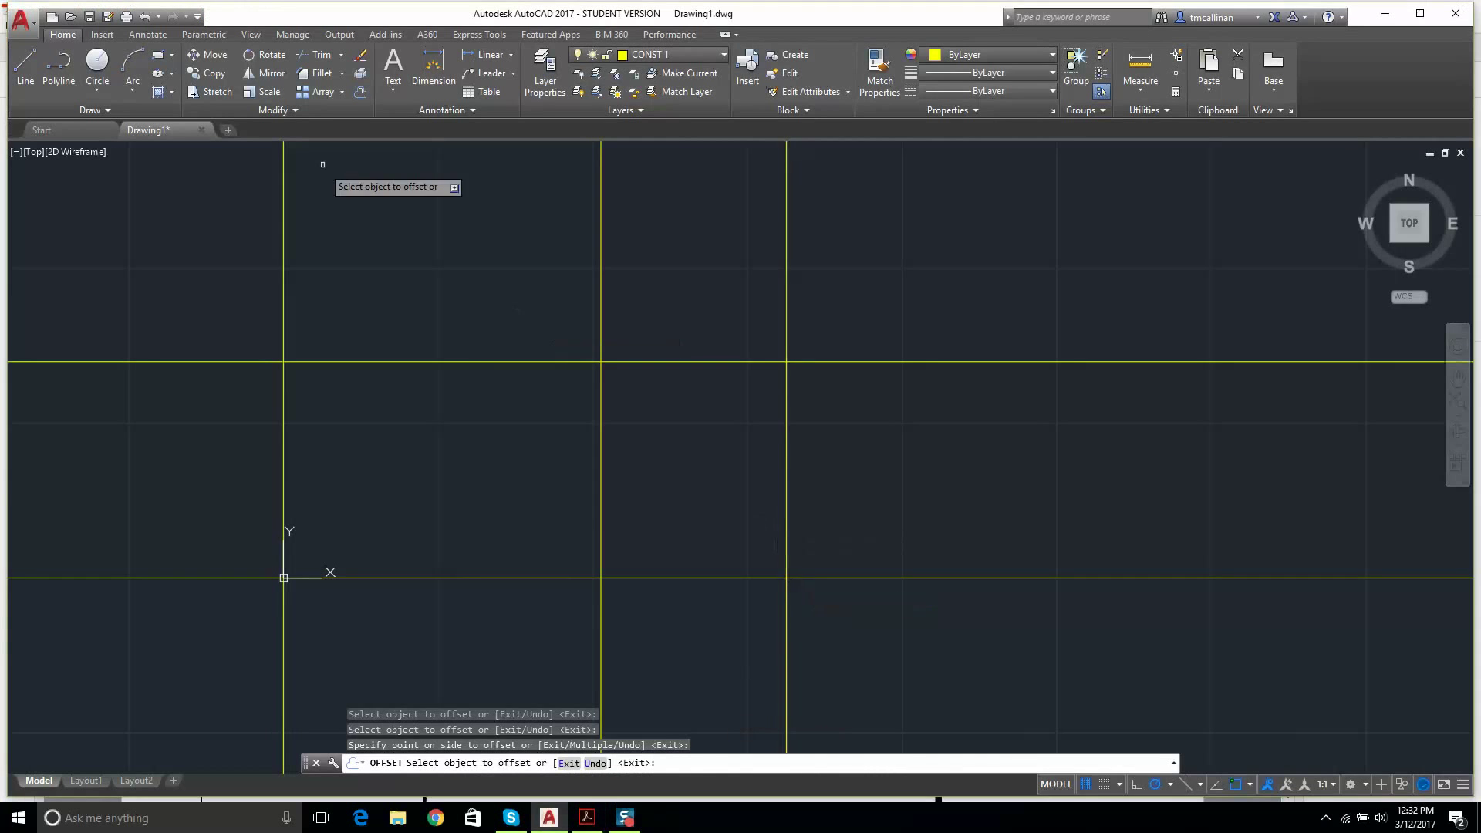
pyautogui.click(360, 91)
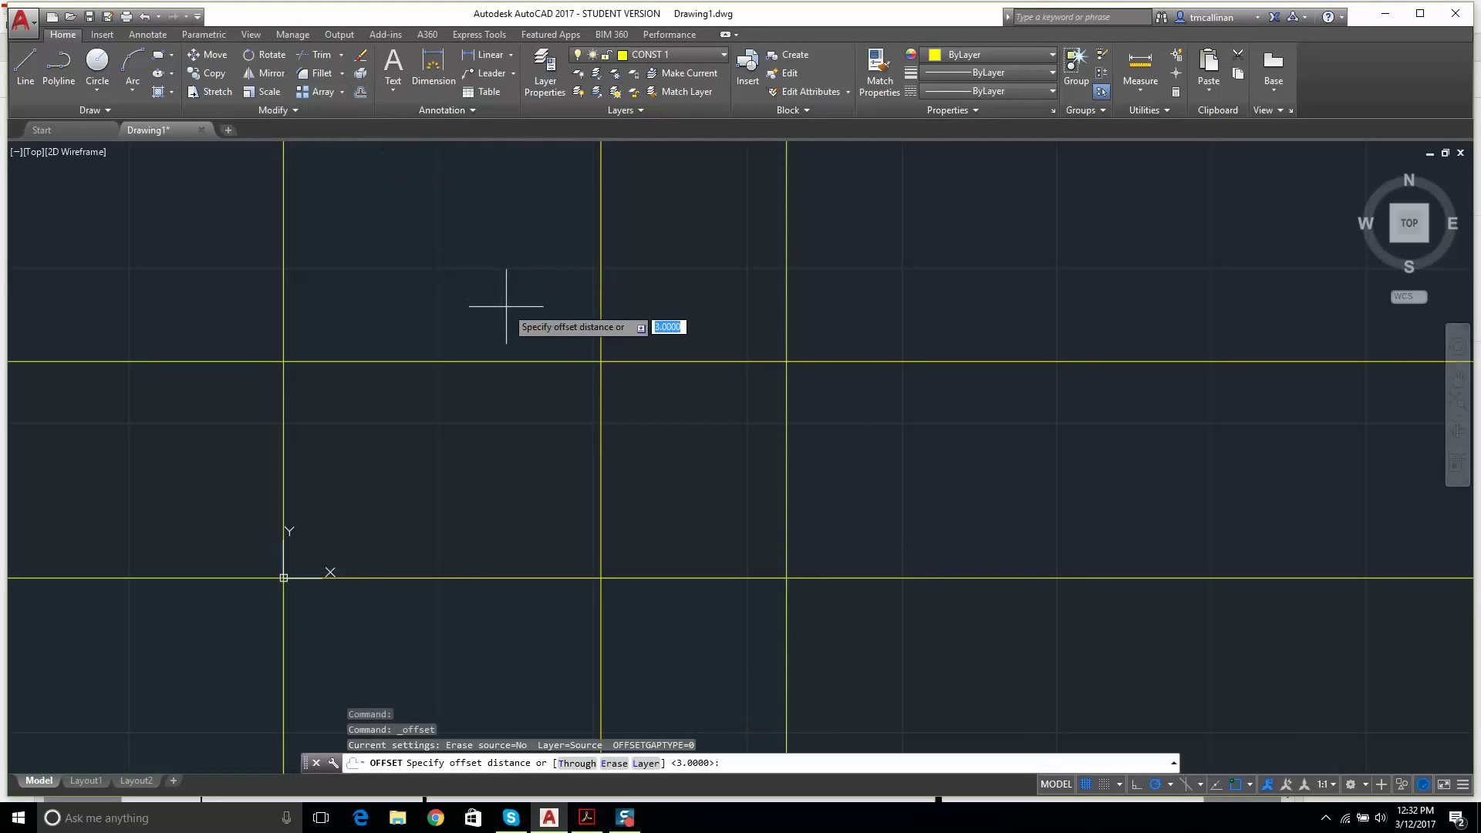
pyautogui.write('2')
pyautogui.press('Return')
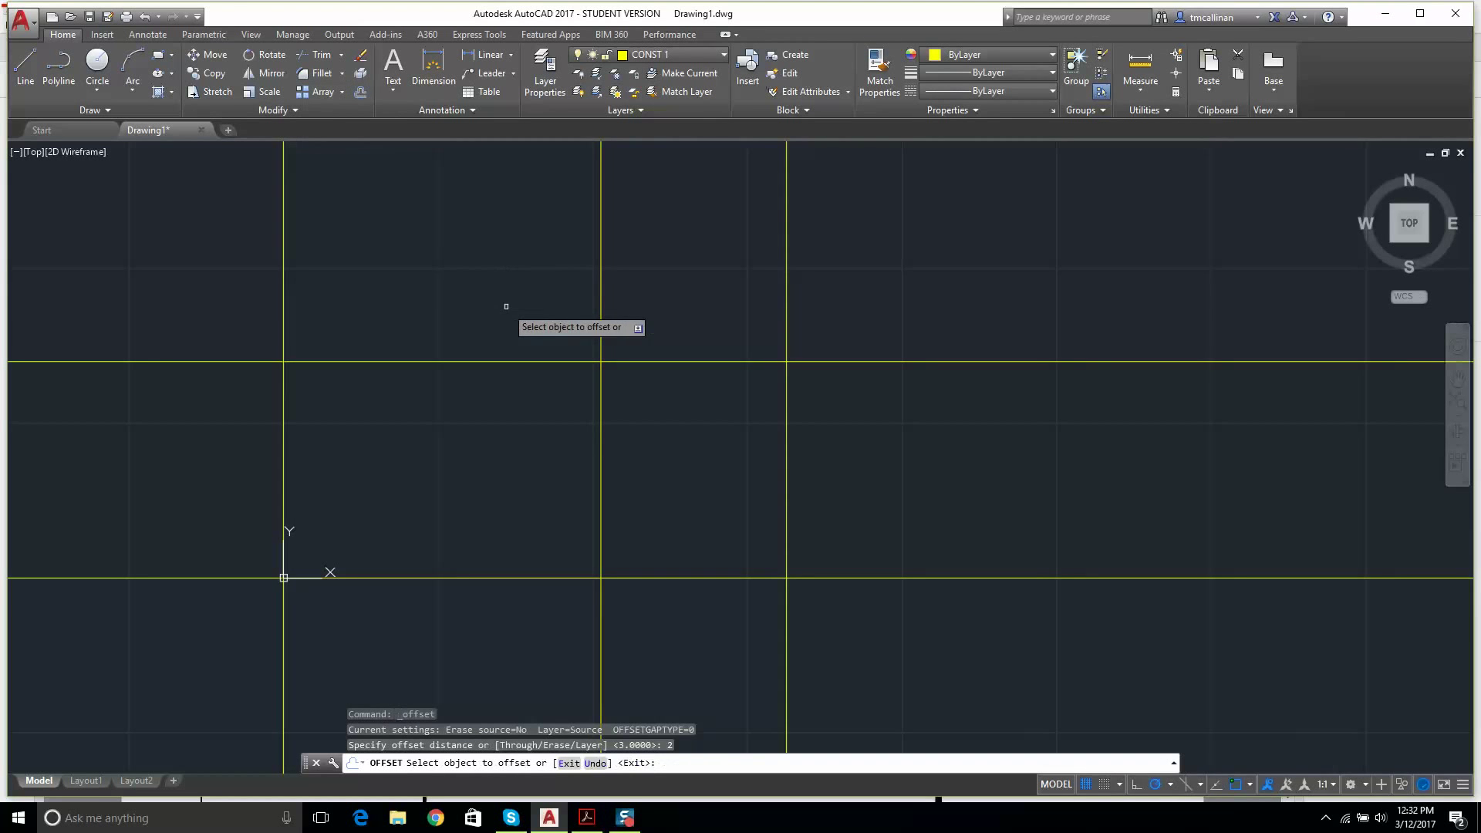
pyautogui.click(786, 446)
pyautogui.click(949, 443)
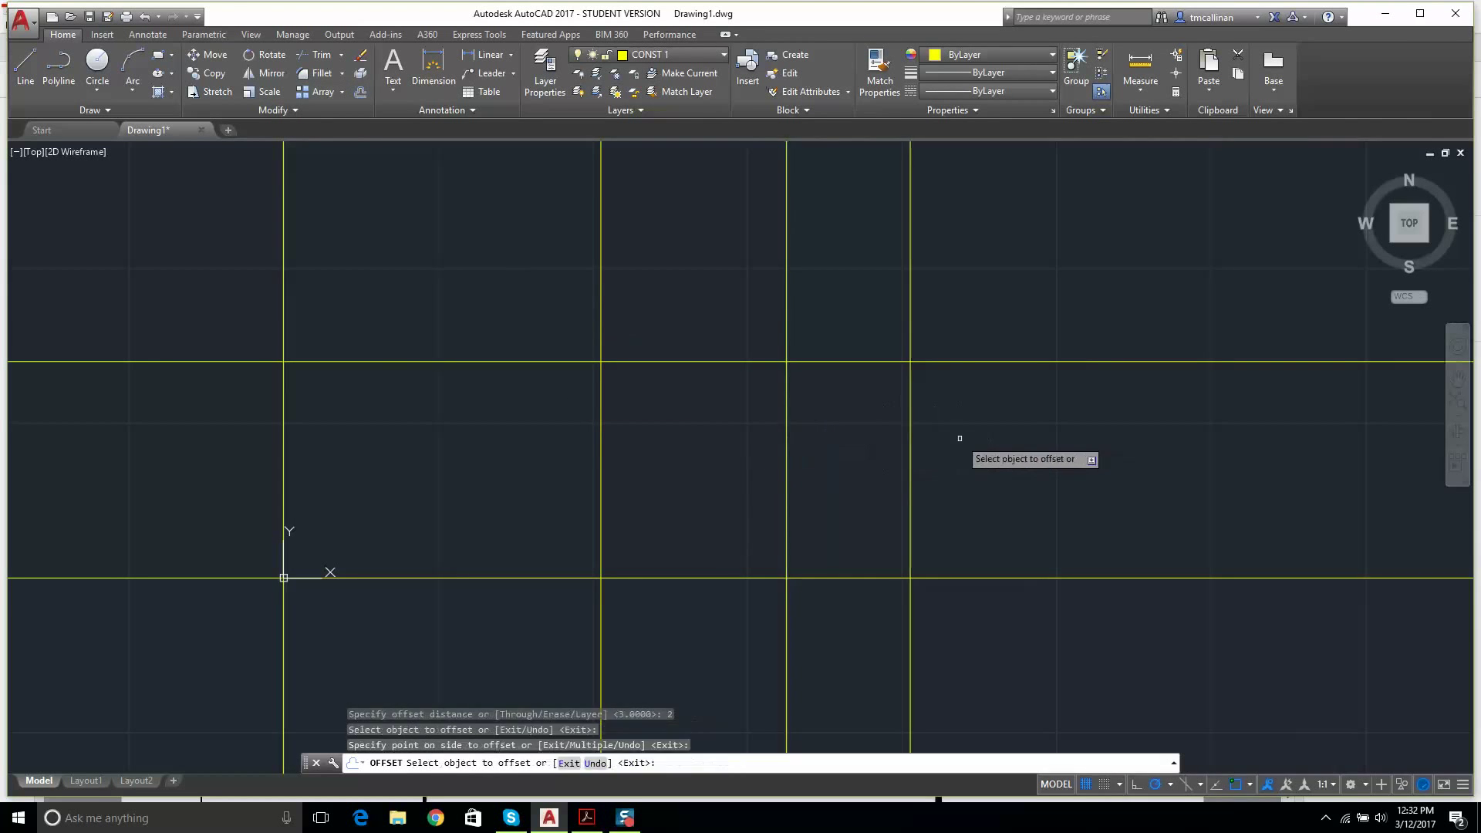
pyautogui.scroll(-2, 646, 546)
pyautogui.scroll(2, 512, 344)
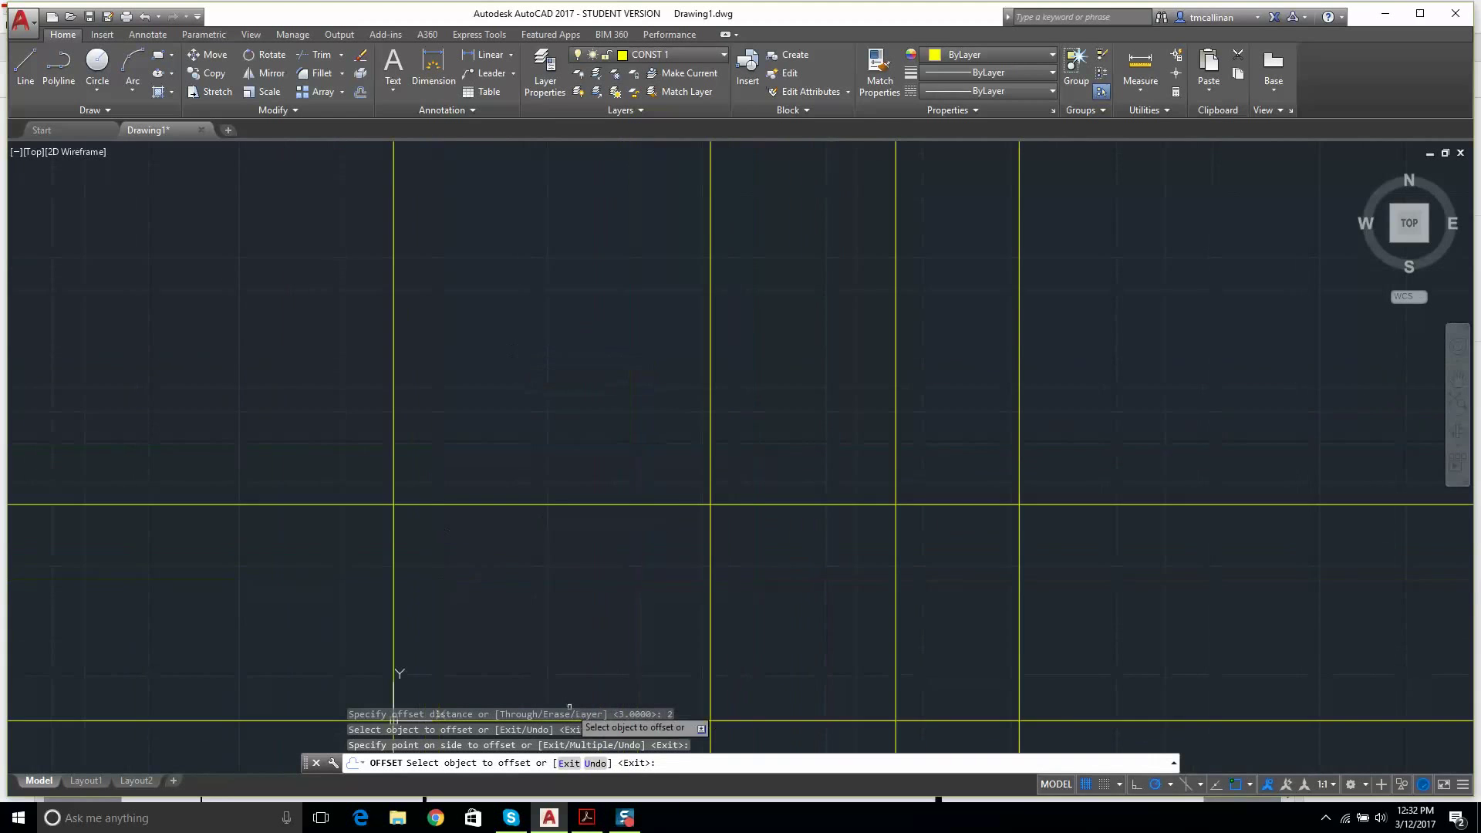
# - Recheck the views in the exercises PDF, and offset the upper horizontal construction line 3 upward in AutoCAD to space the top view
pyautogui.click(586, 818)
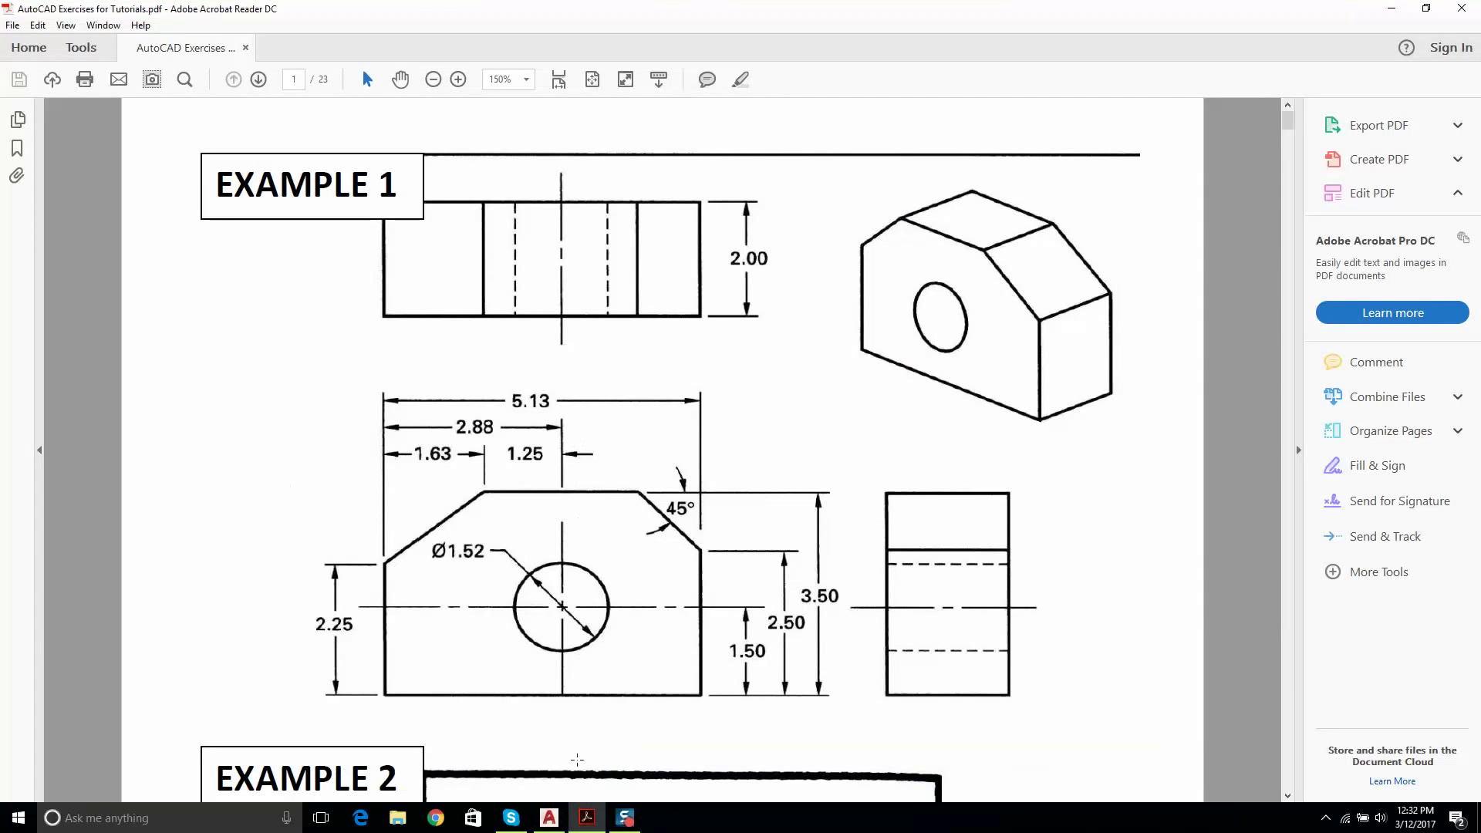
pyautogui.click(548, 818)
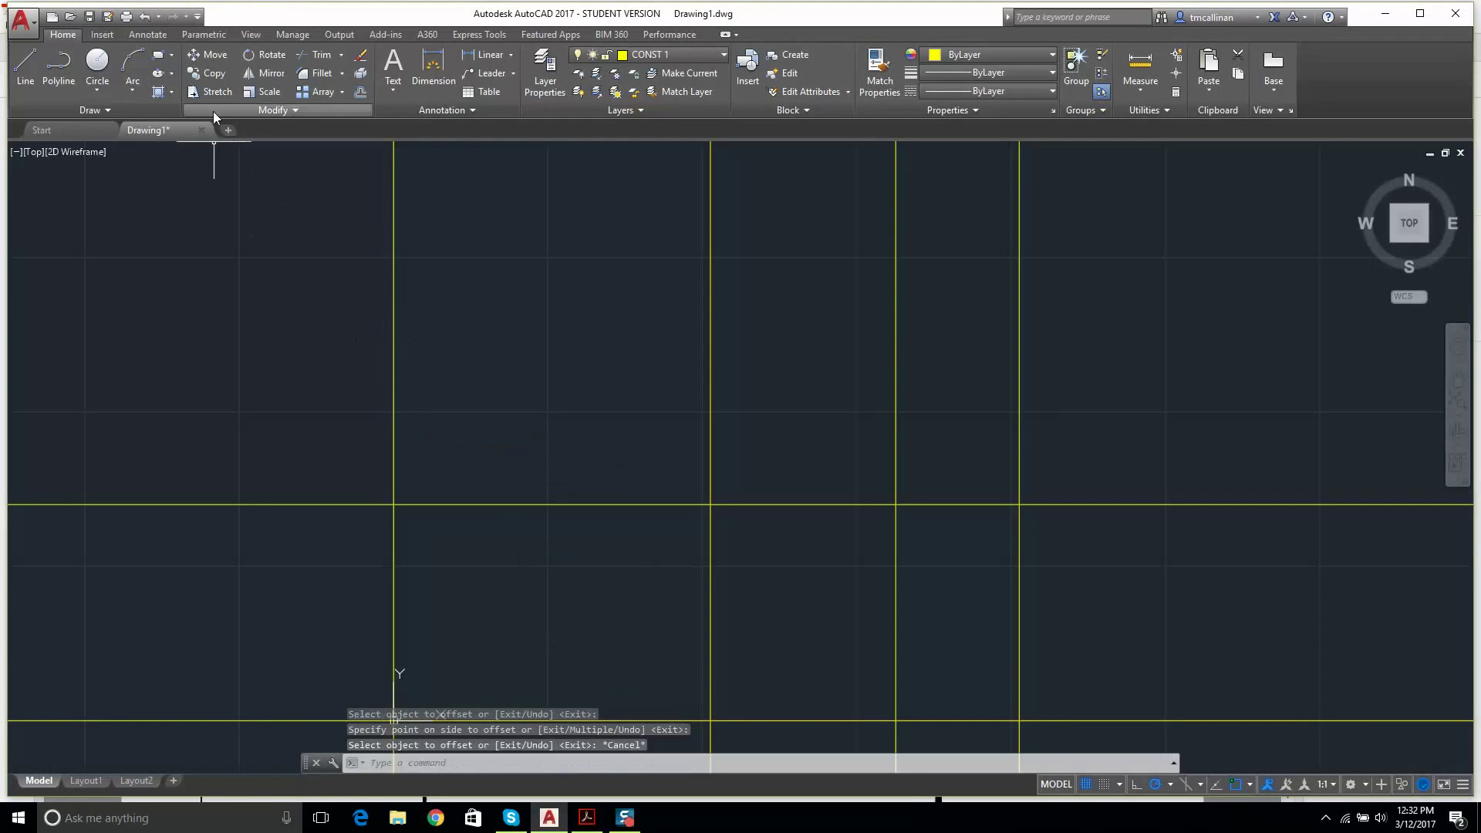
pyautogui.click(361, 92)
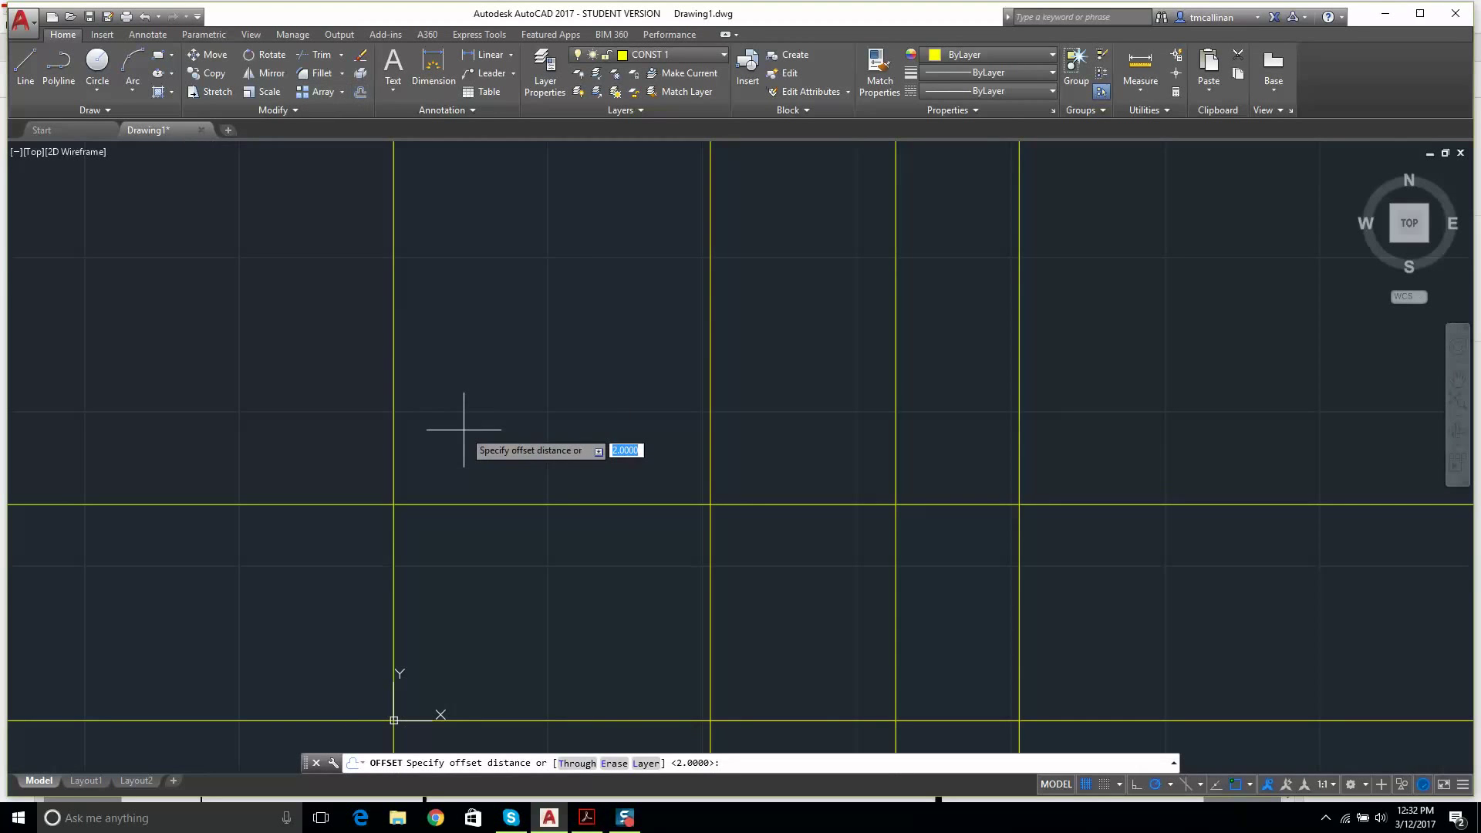
pyautogui.write('3')
pyautogui.press('Return')
pyautogui.click(514, 503)
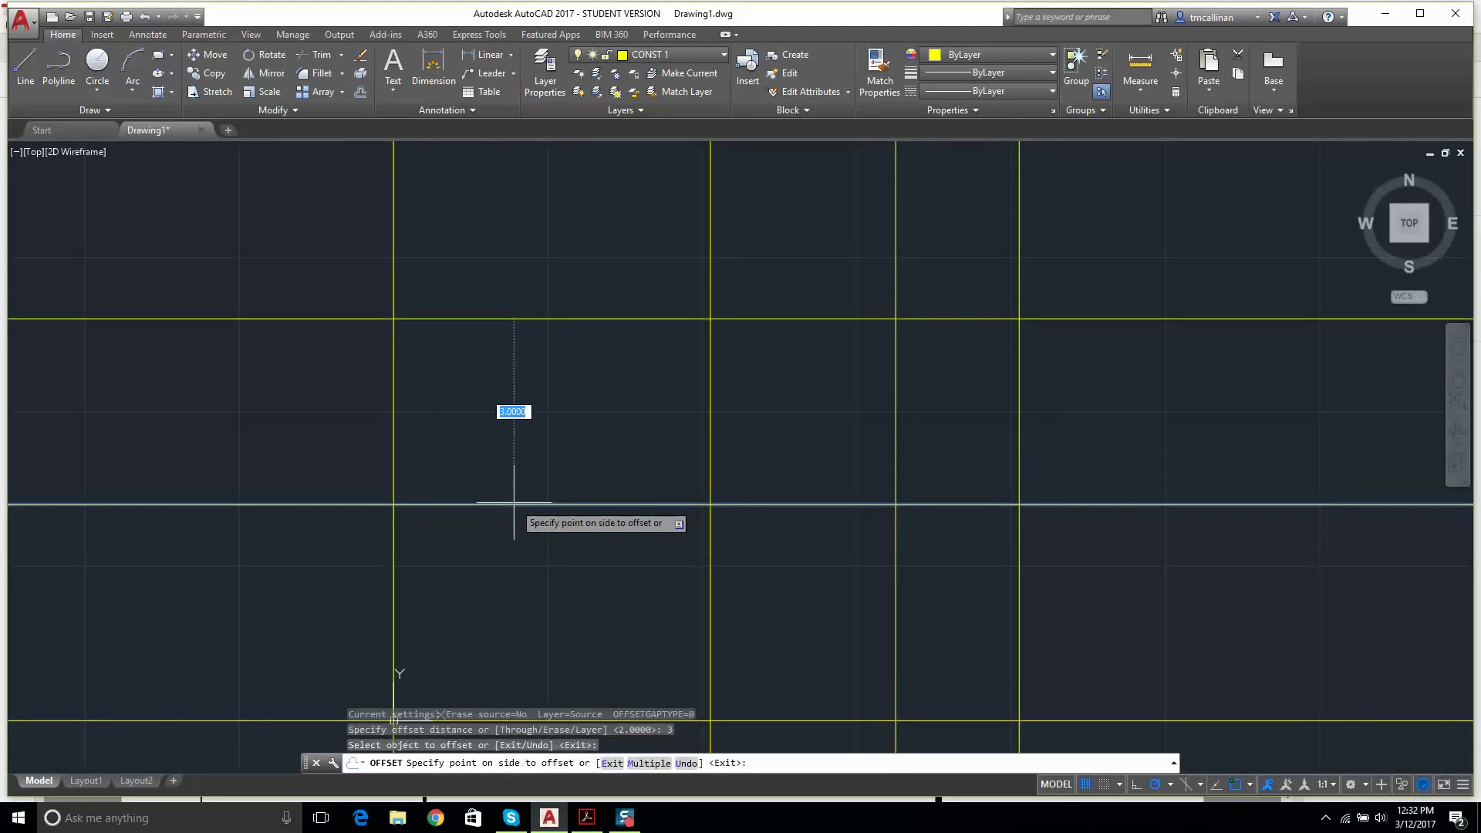
pyautogui.click(528, 377)
pyautogui.press('Escape')
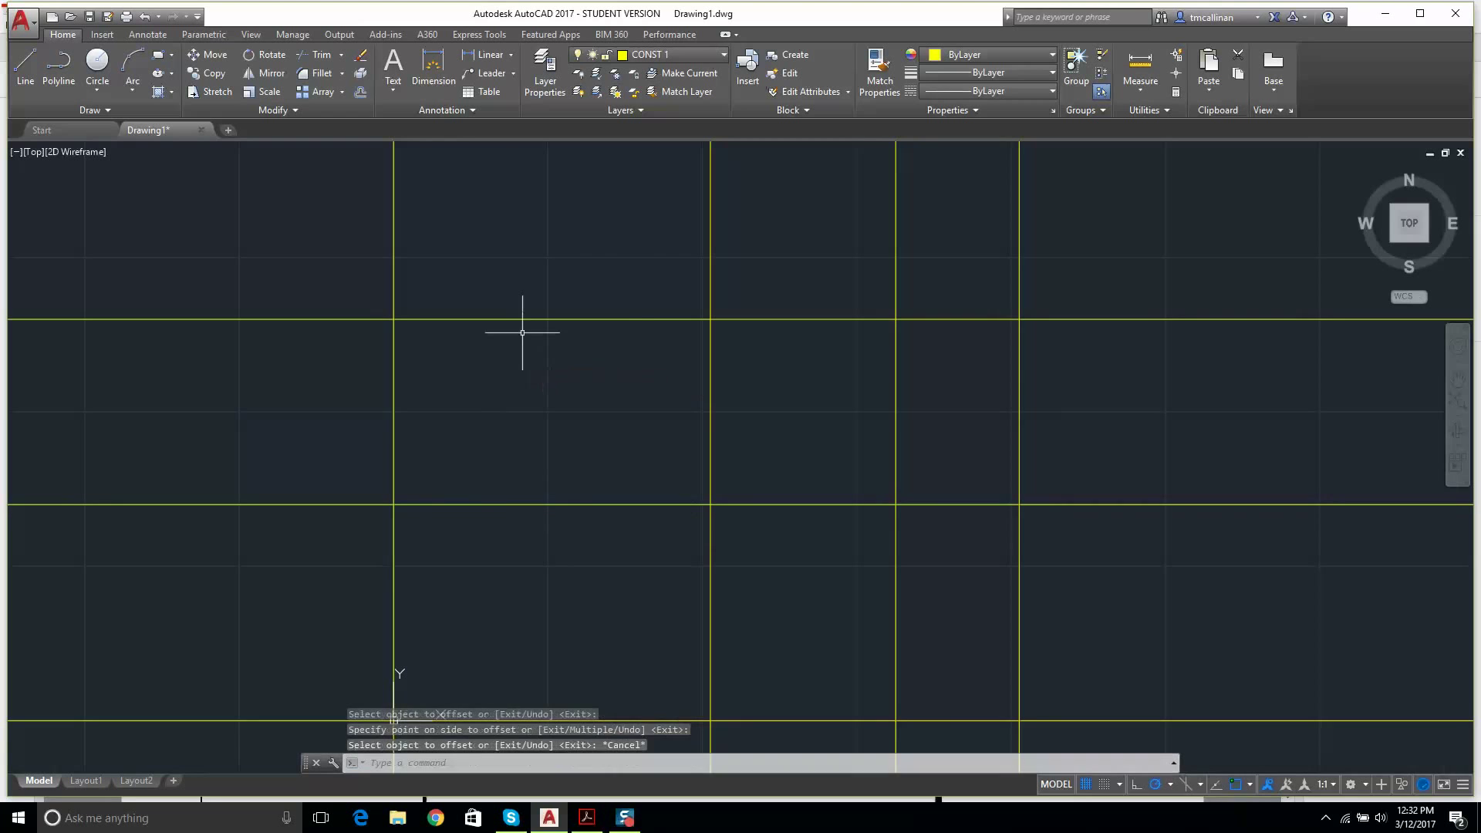
# - Offset the topmost horizontal construction line 2 upward to mark the depth of the top view
pyautogui.click(360, 92)
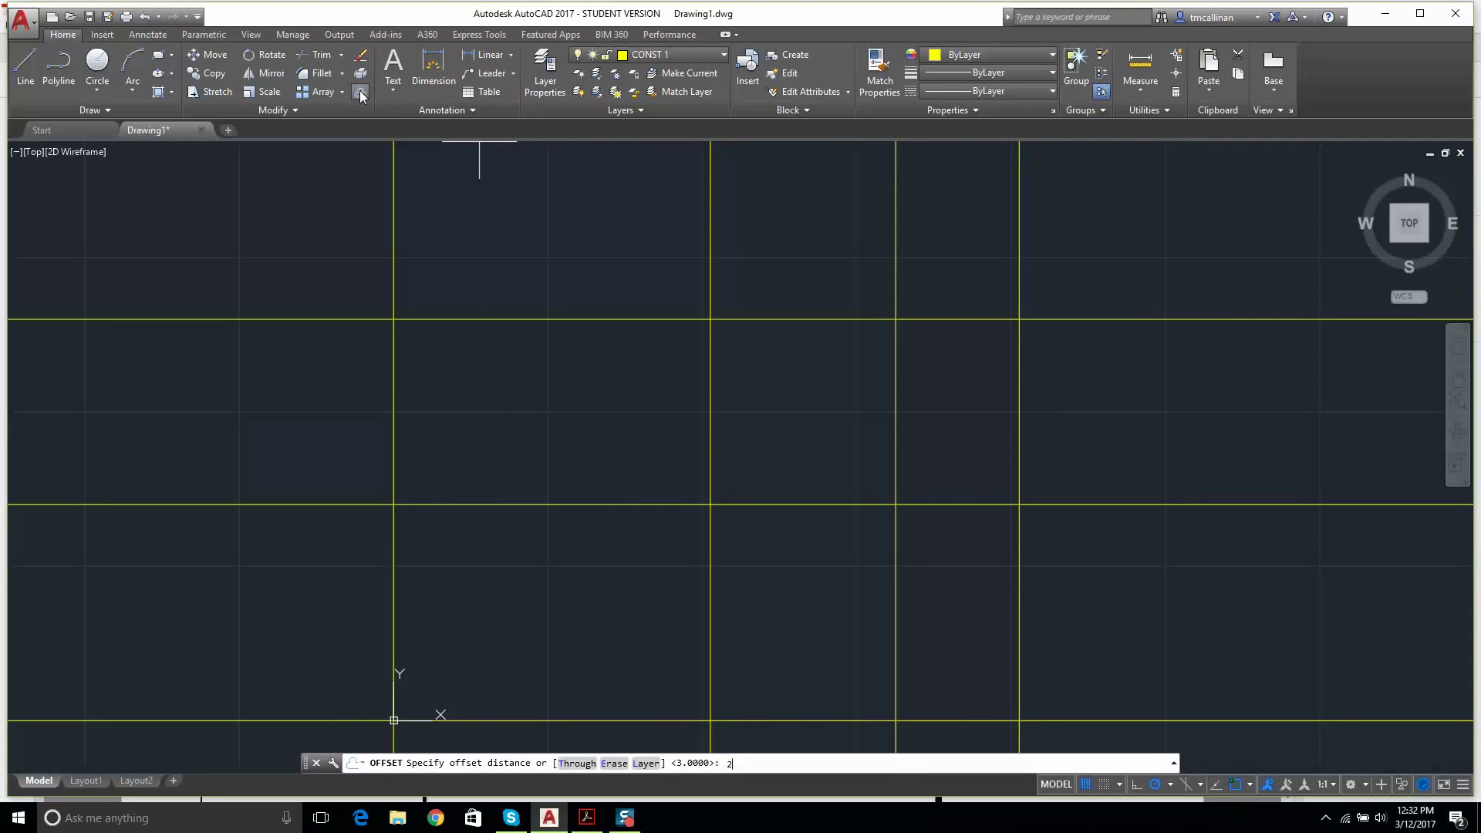
pyautogui.write('2')
pyautogui.press('Return')
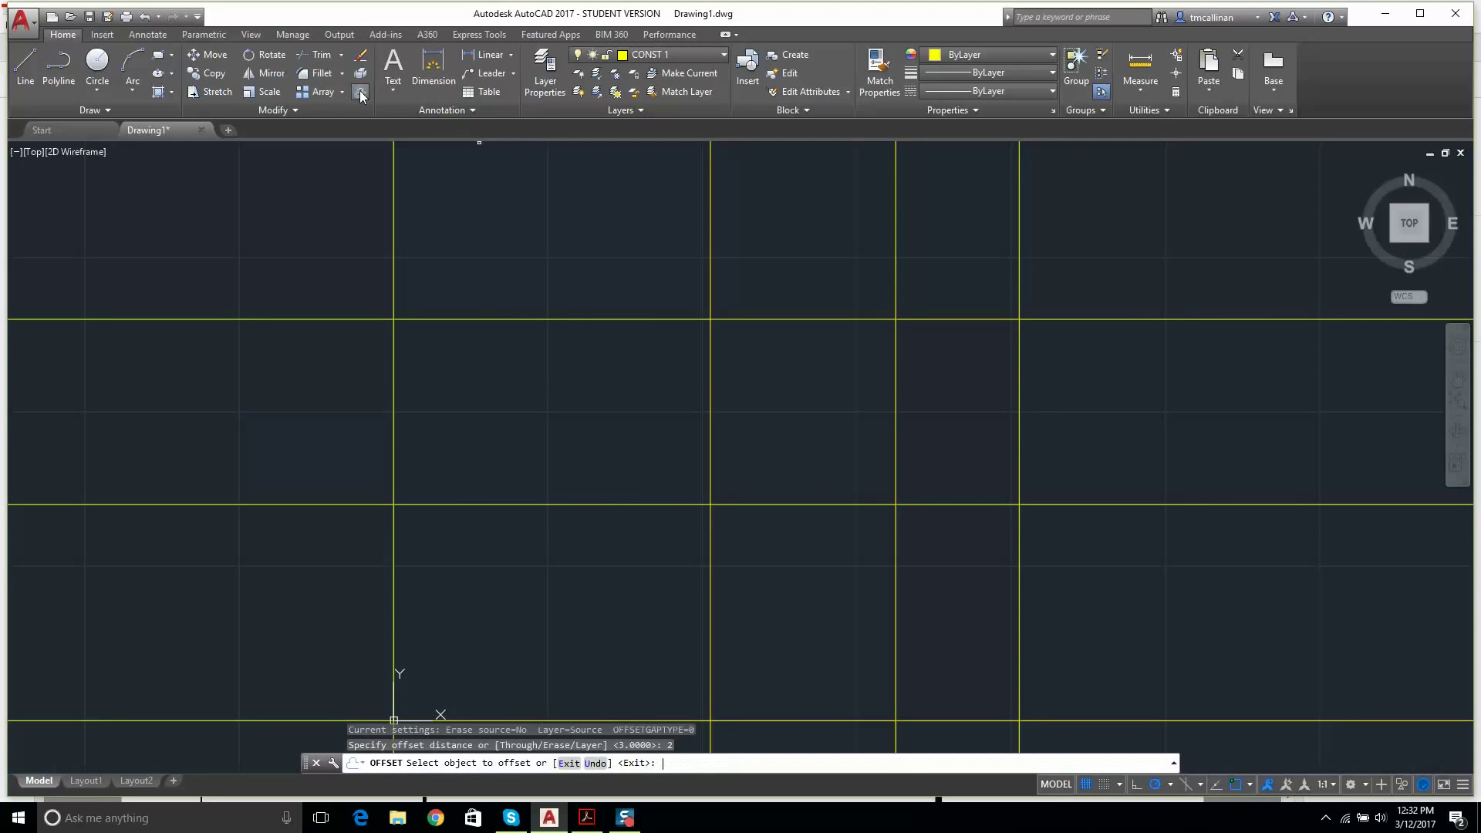
pyautogui.click(500, 319)
pyautogui.click(531, 249)
pyautogui.press('Escape')
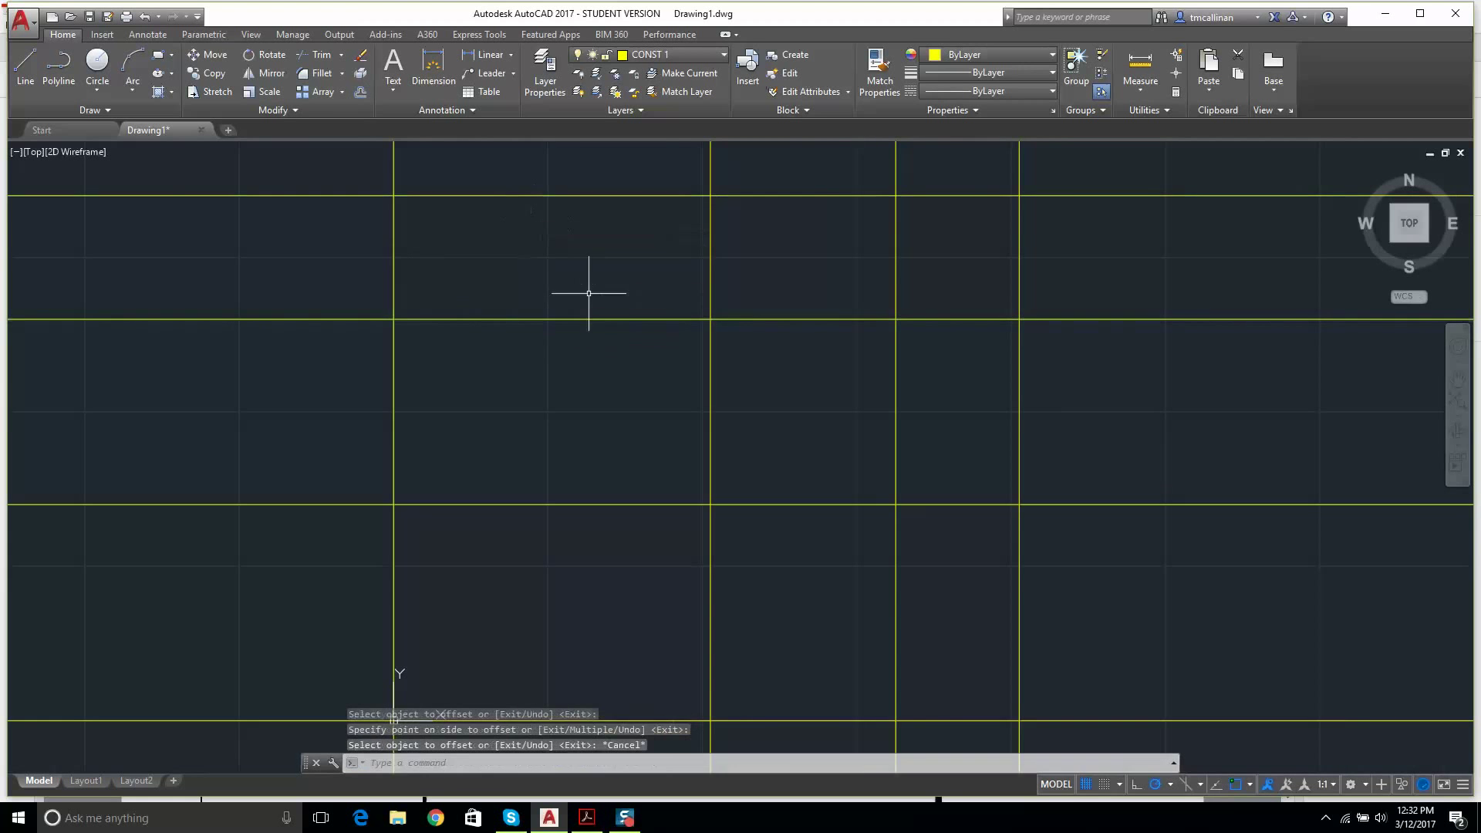
# - Make layer 0 the current layer instead of CONST 1
pyautogui.scroll(-4, 588, 298)
pyautogui.moveTo(612, 328); pyautogui.dragTo(595, 281, button='middle')
pyautogui.scroll(2, 579, 216)
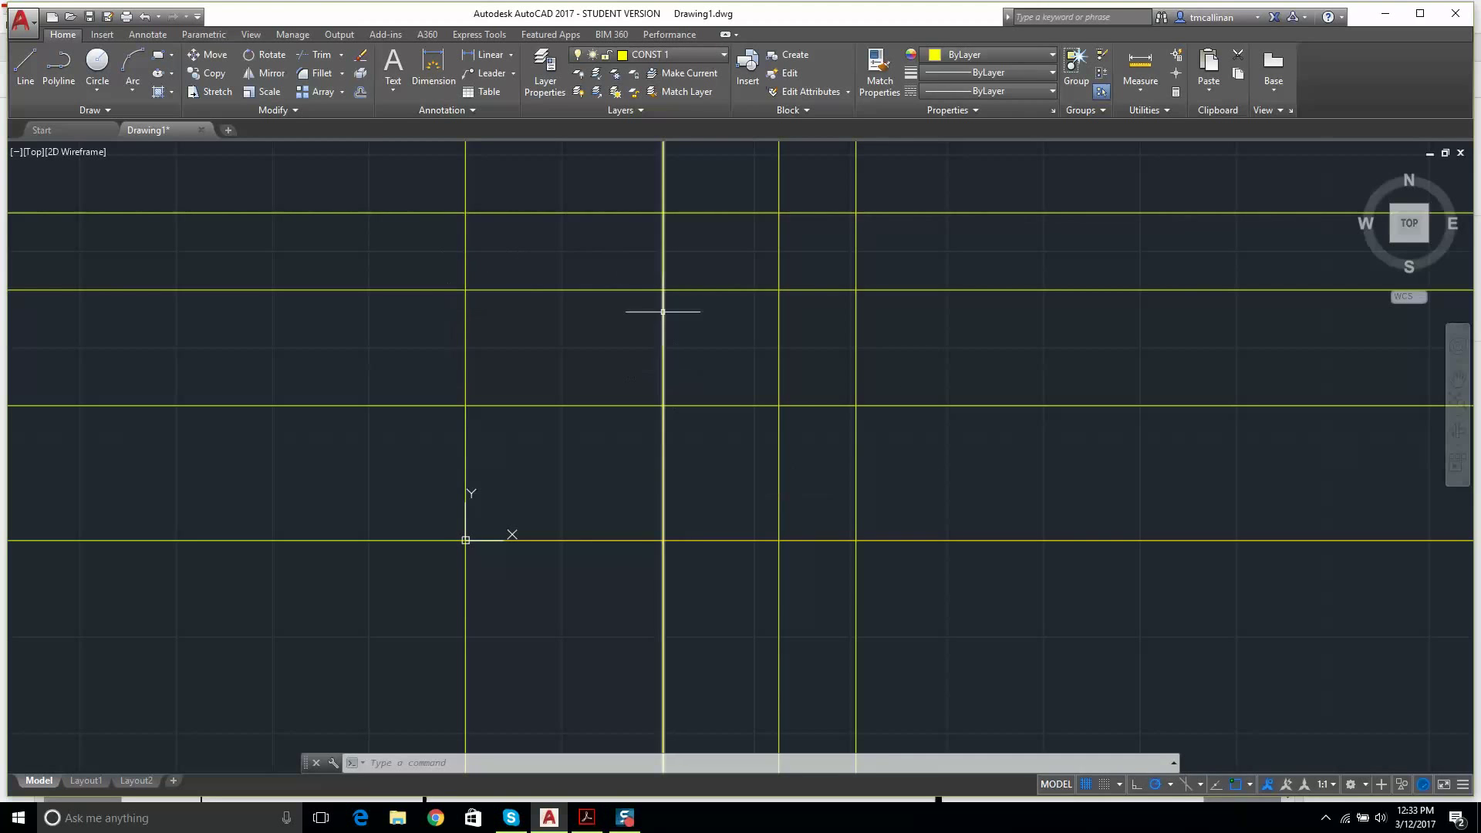
pyautogui.moveTo(661, 321); pyautogui.dragTo(752, 379, button='middle')
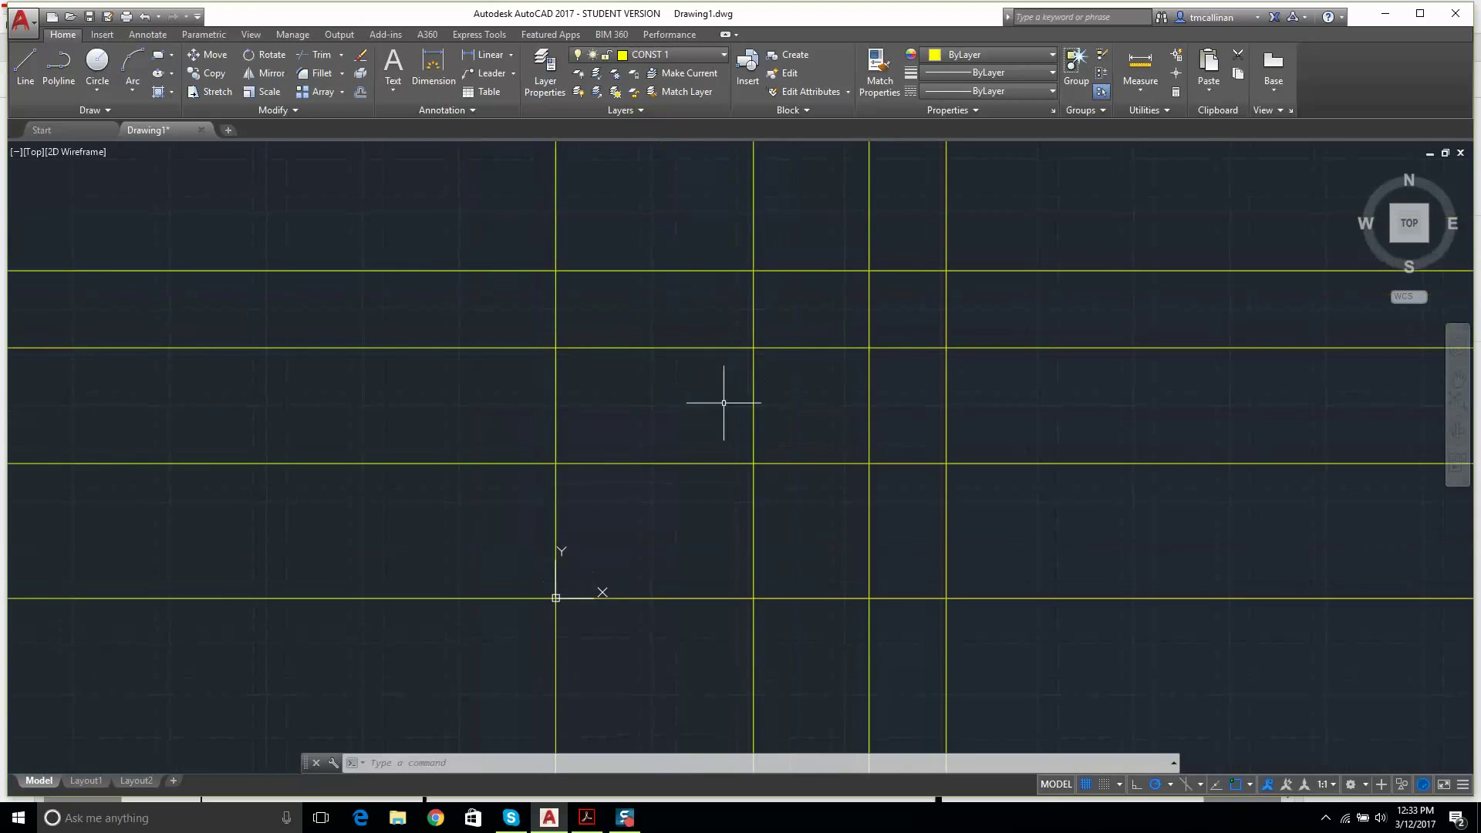
pyautogui.click(706, 54)
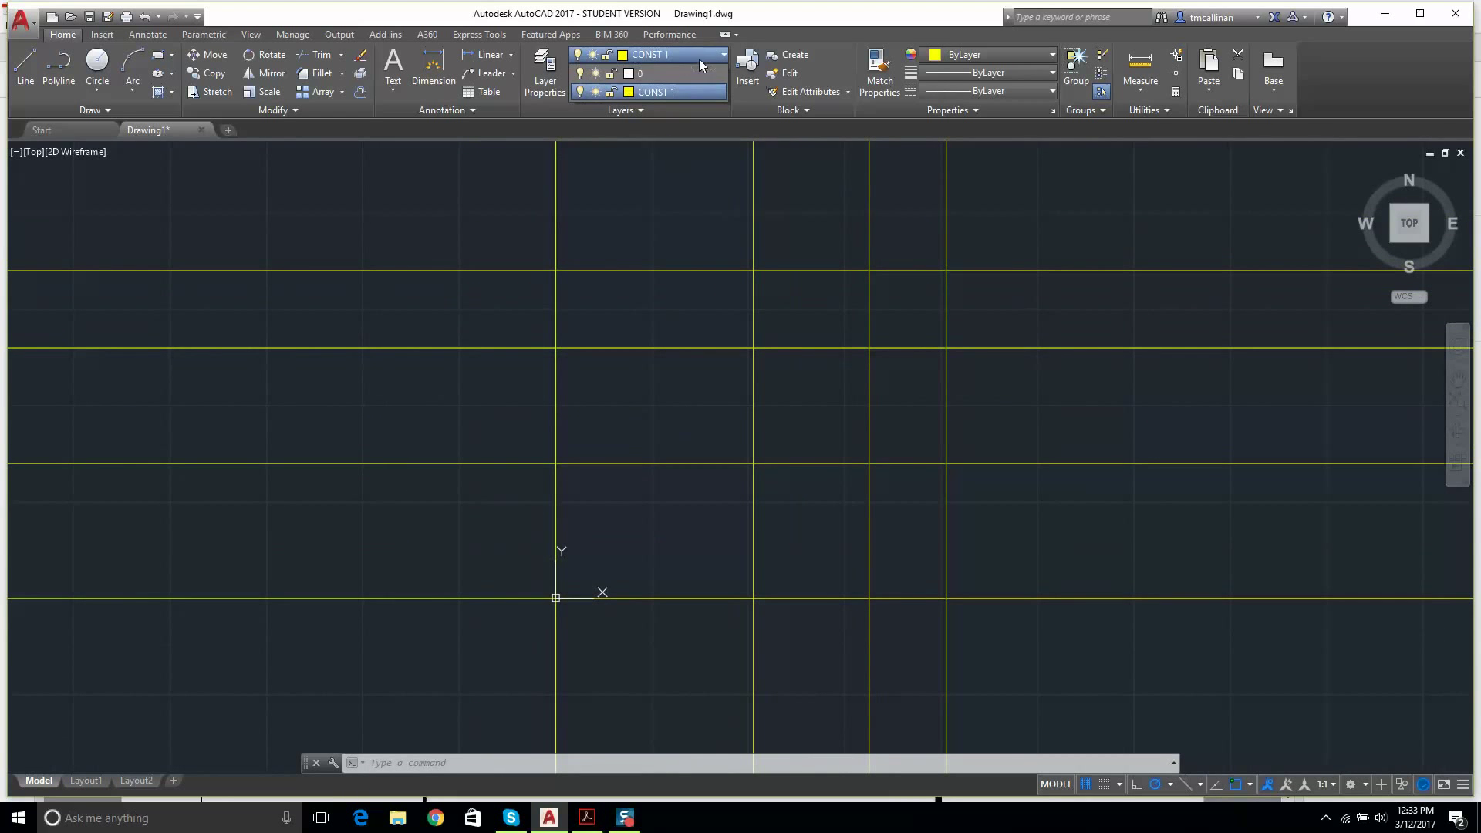
pyautogui.click(642, 72)
pyautogui.click(647, 57)
pyautogui.click(642, 76)
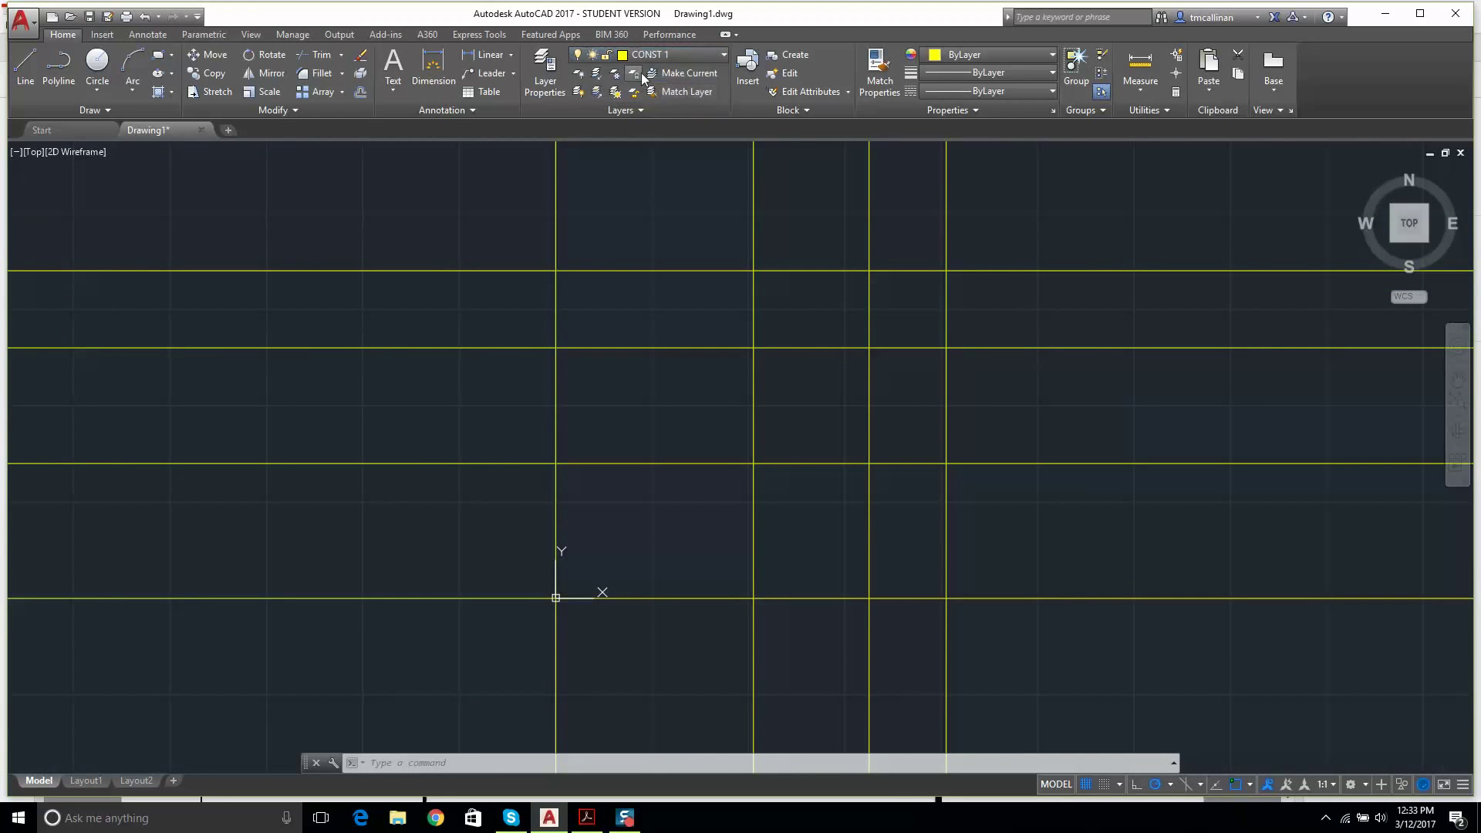
pyautogui.click(648, 55)
pyautogui.click(650, 72)
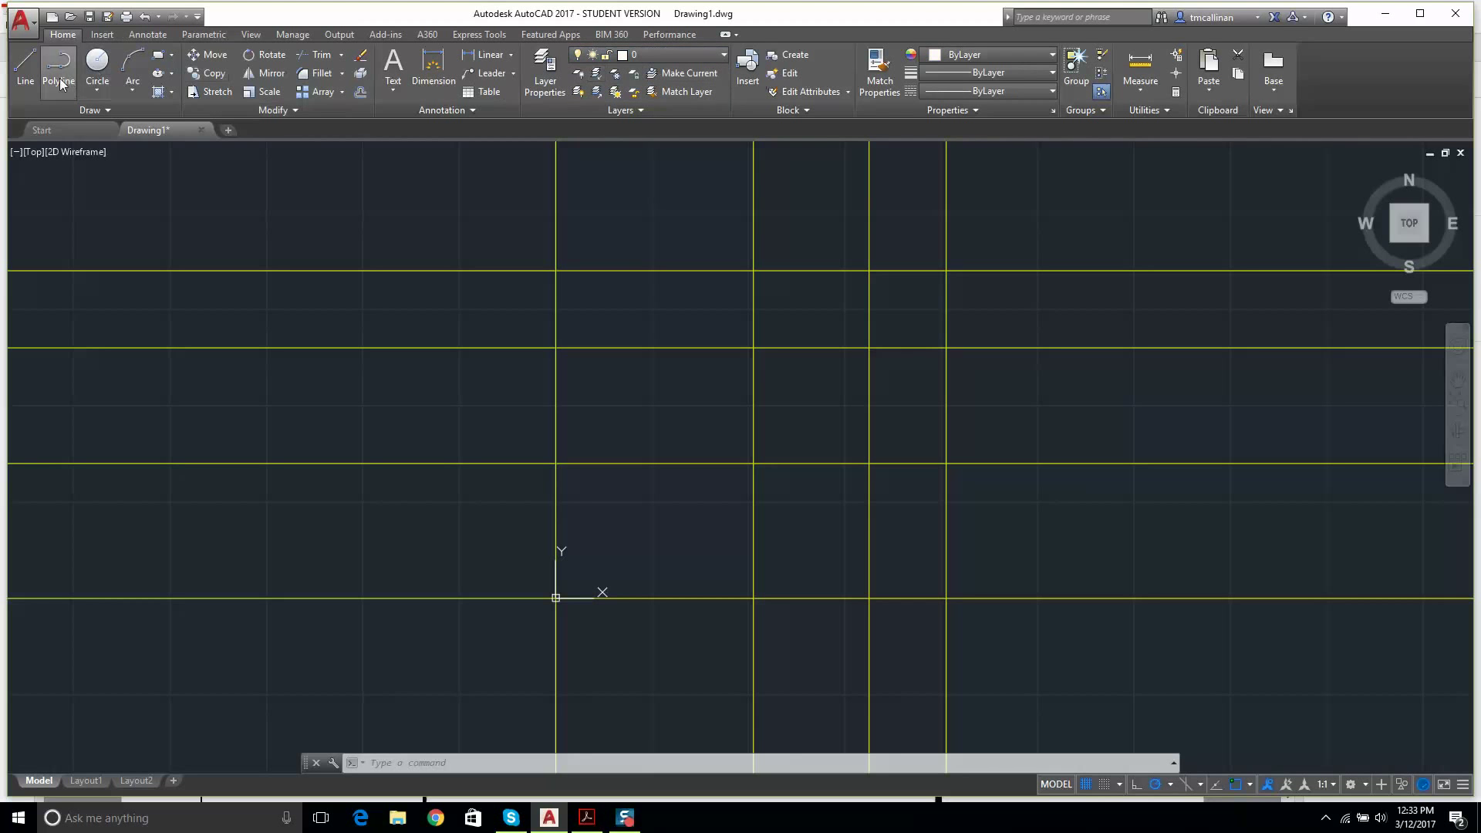
# - Draw two connected sample line segments on layer 0 in the area left of the origin, and erase both
pyautogui.click(25, 66)
pyautogui.click(294, 213)
pyautogui.click(397, 391)
pyautogui.click(480, 310)
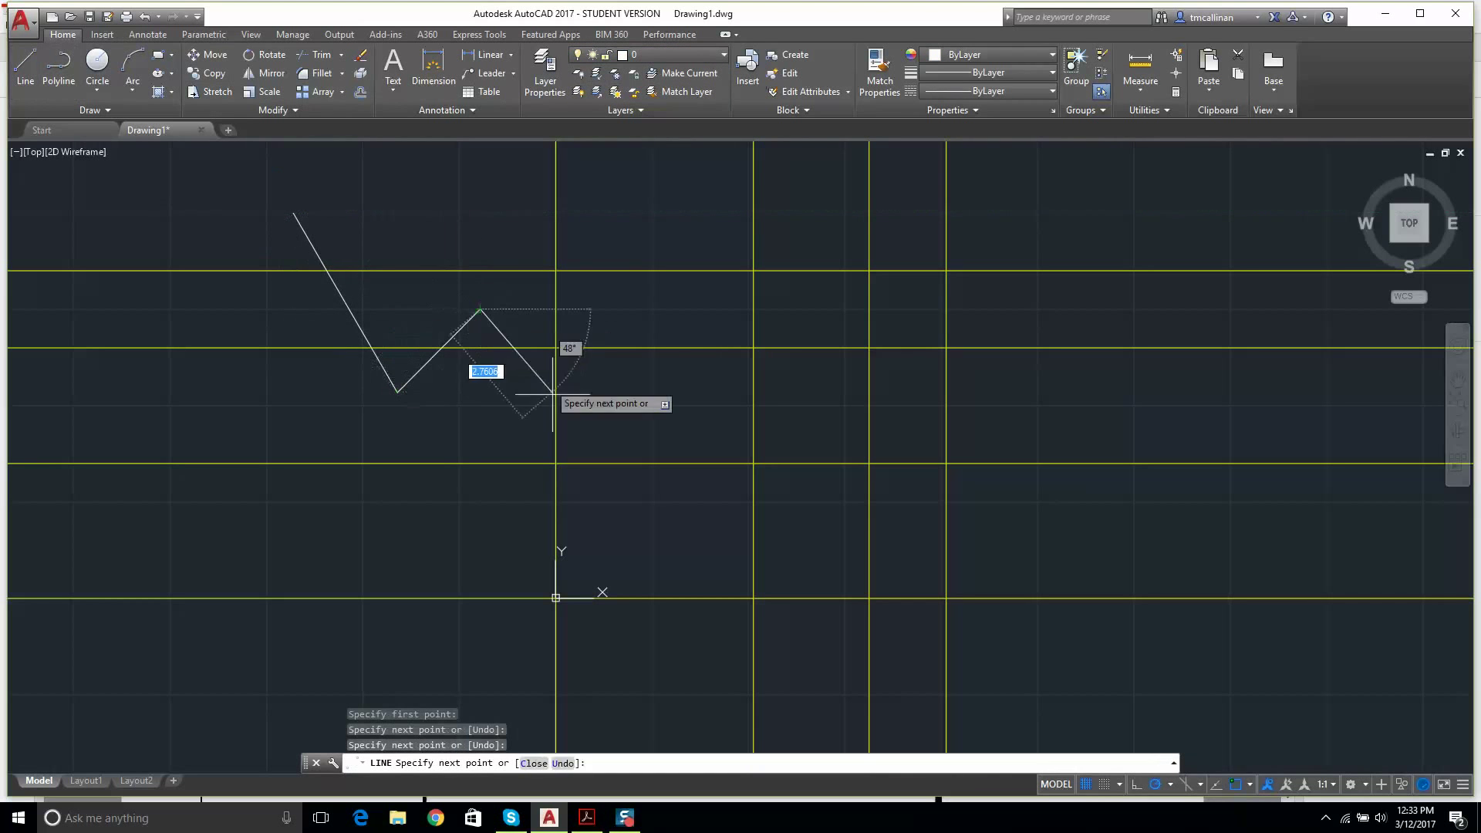
pyautogui.press('Escape')
pyautogui.click(262, 159)
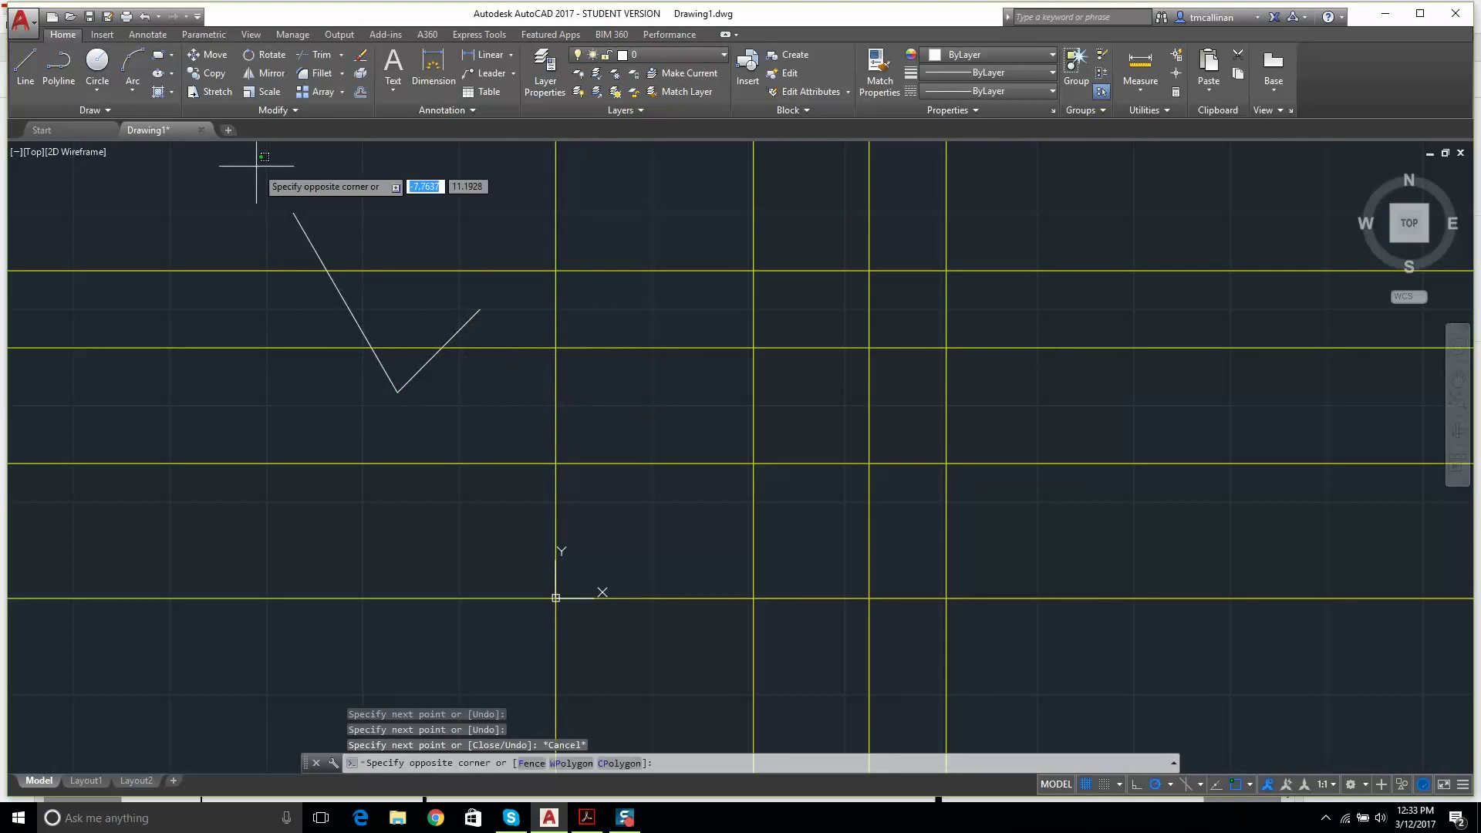
pyautogui.click(515, 424)
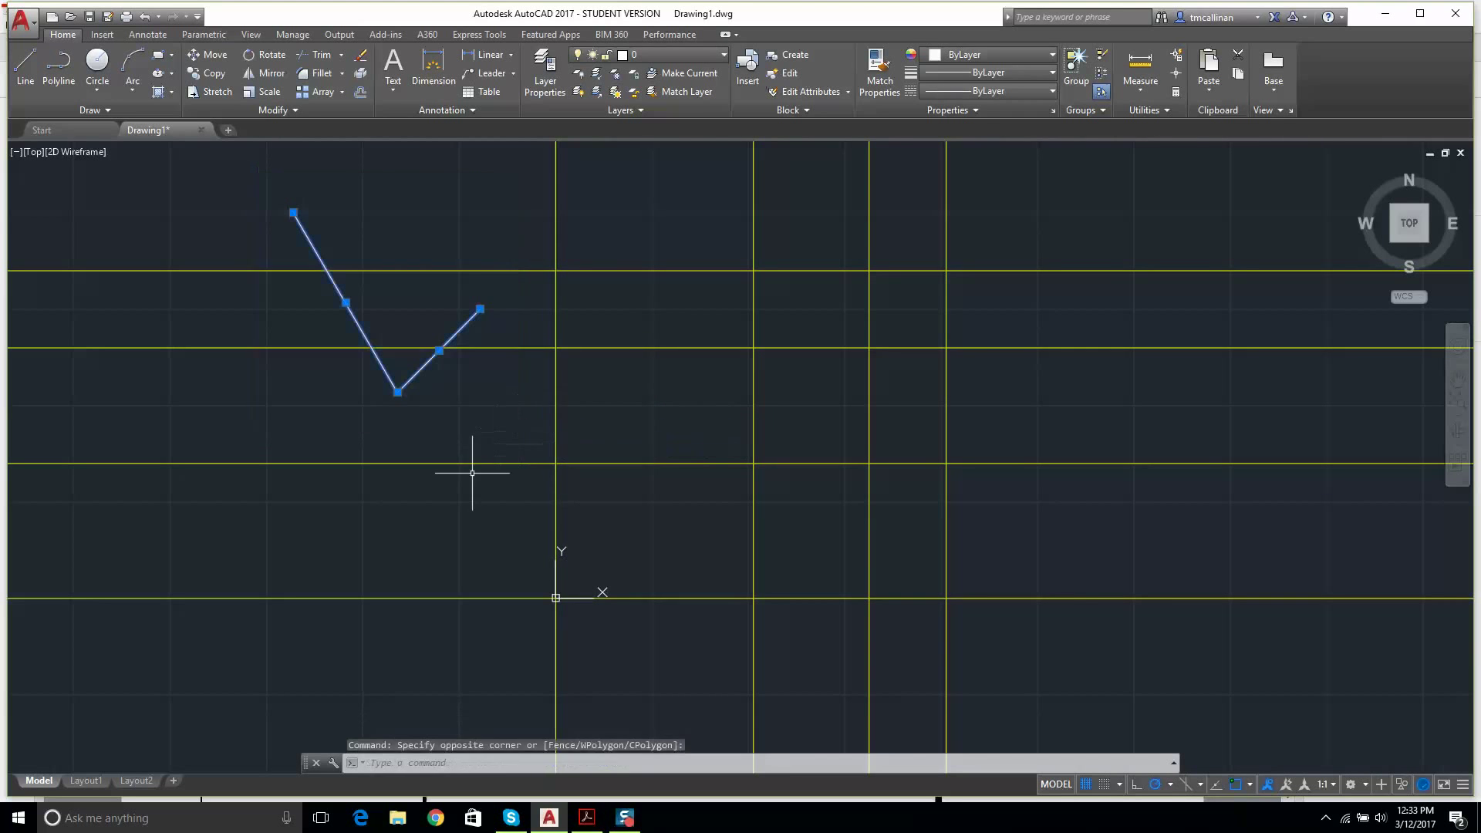
pyautogui.press('Delete')
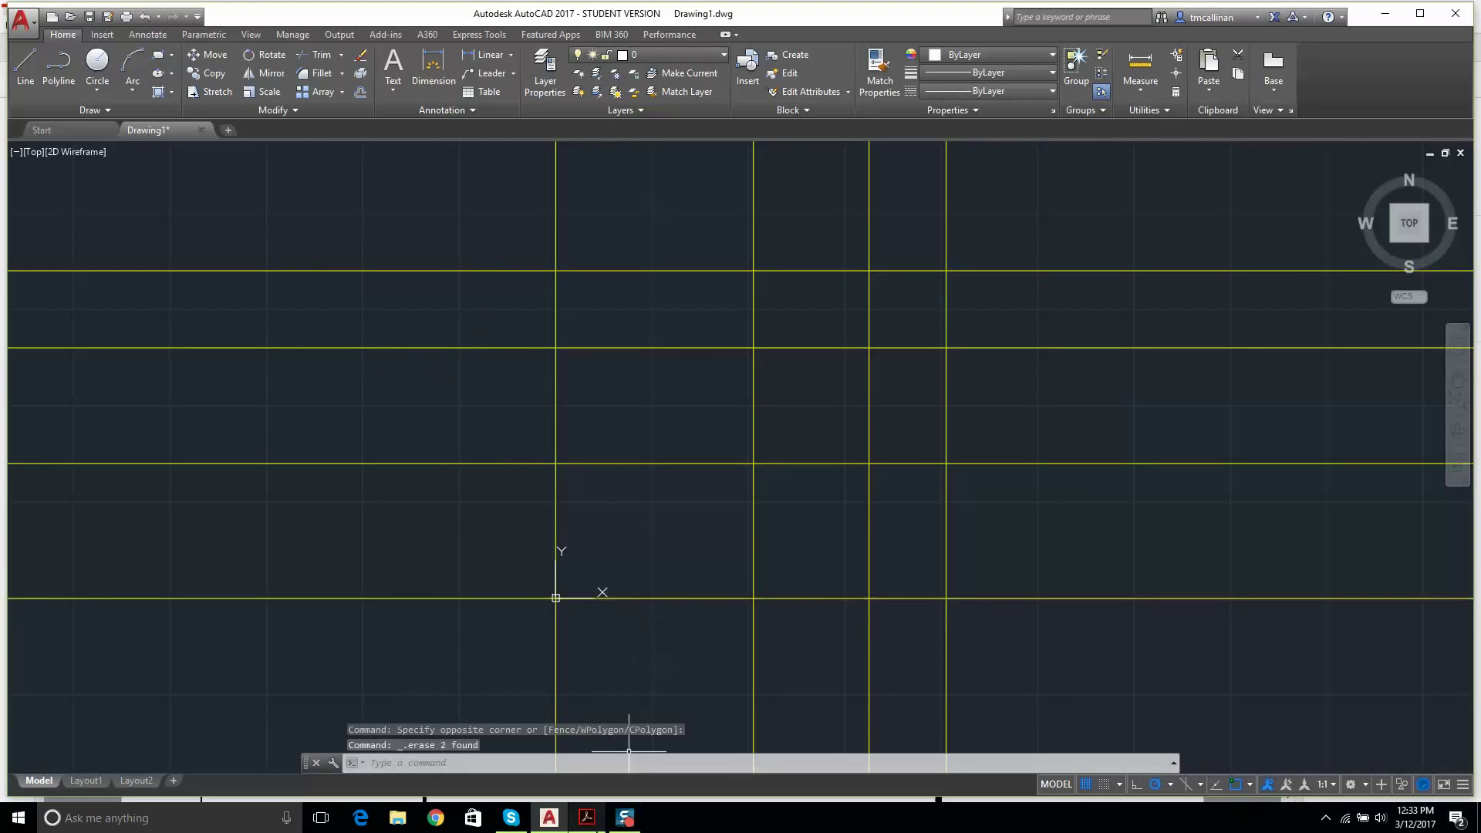
# - Recheck Example 1 in the exercises PDF, and review which running object snap modes are active in AutoCAD
pyautogui.hotkey('alt', 'Tab')
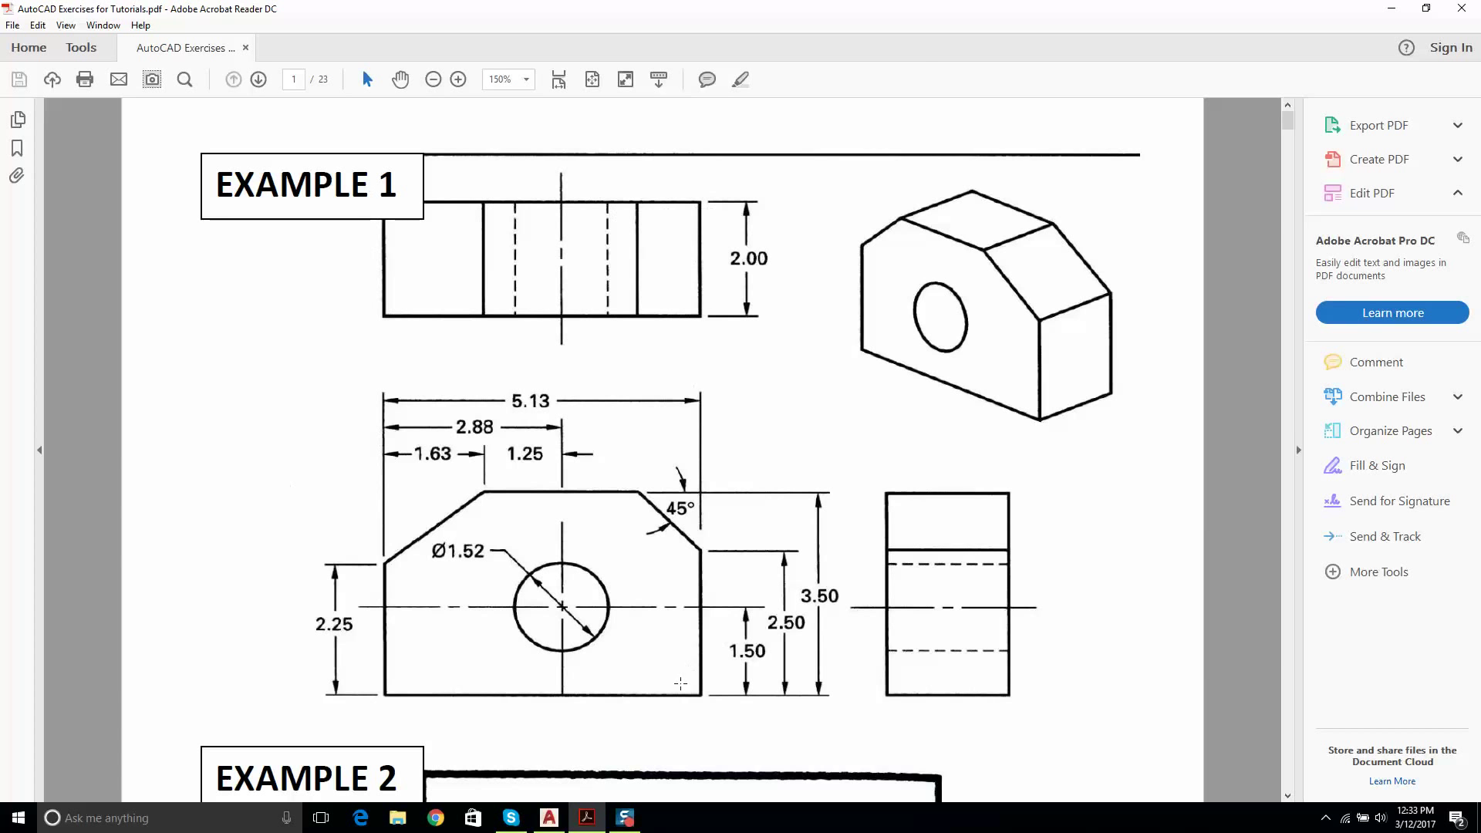
pyautogui.click(549, 818)
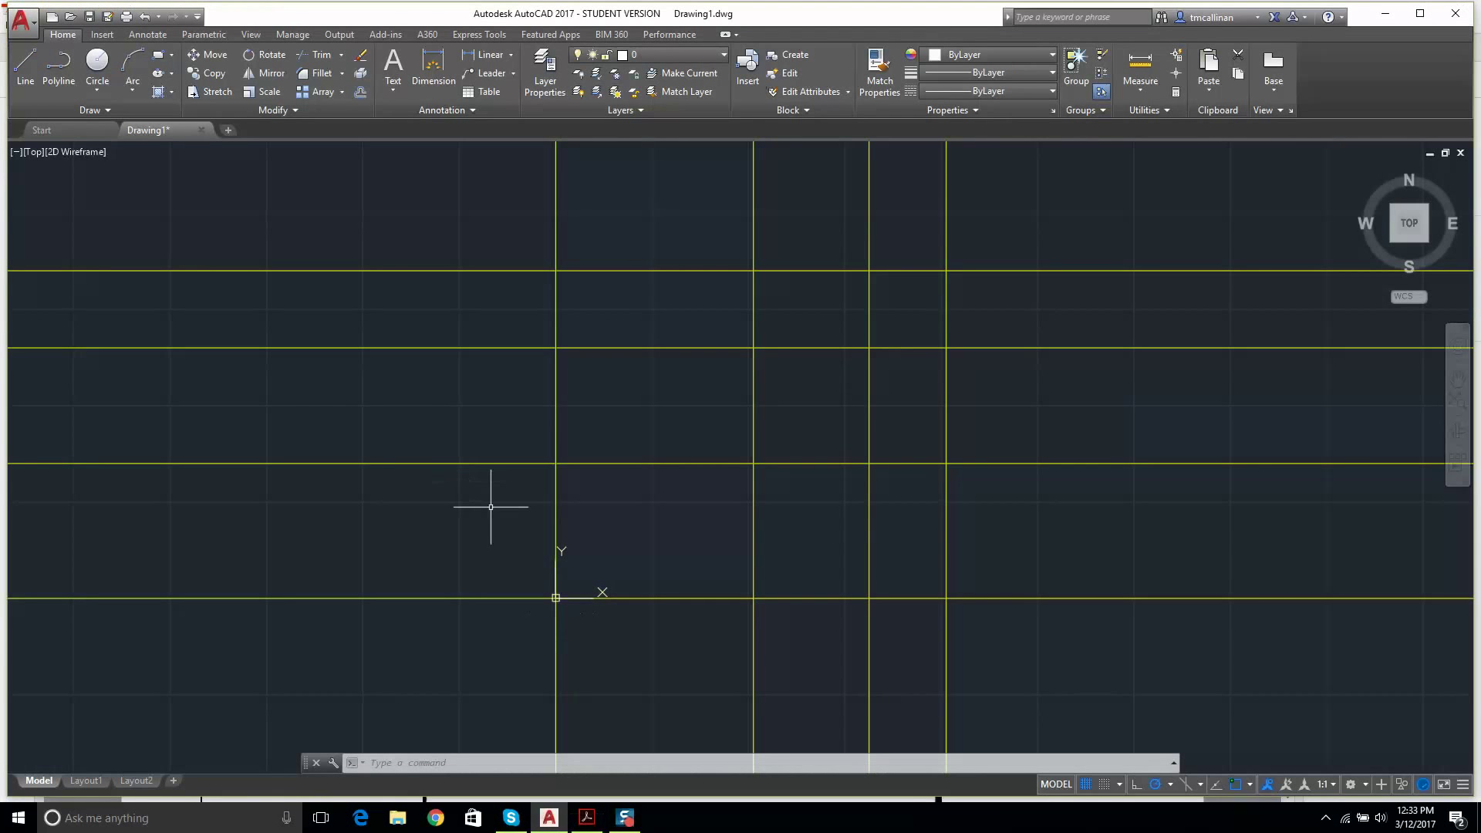
pyautogui.click(28, 68)
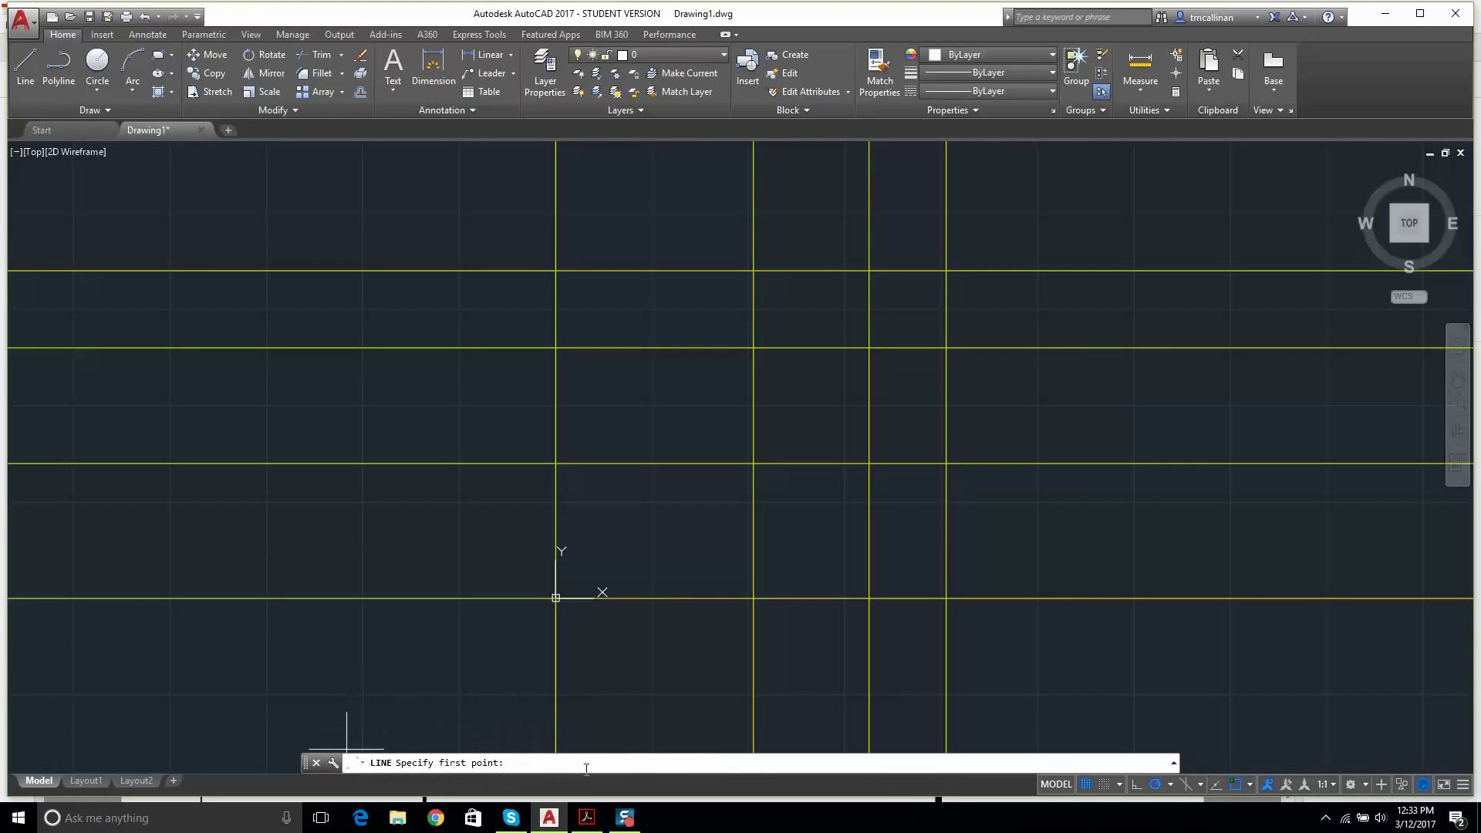
pyautogui.scroll(-2, 681, 658)
pyautogui.scroll(4, 679, 627)
pyautogui.scroll(2, 644, 657)
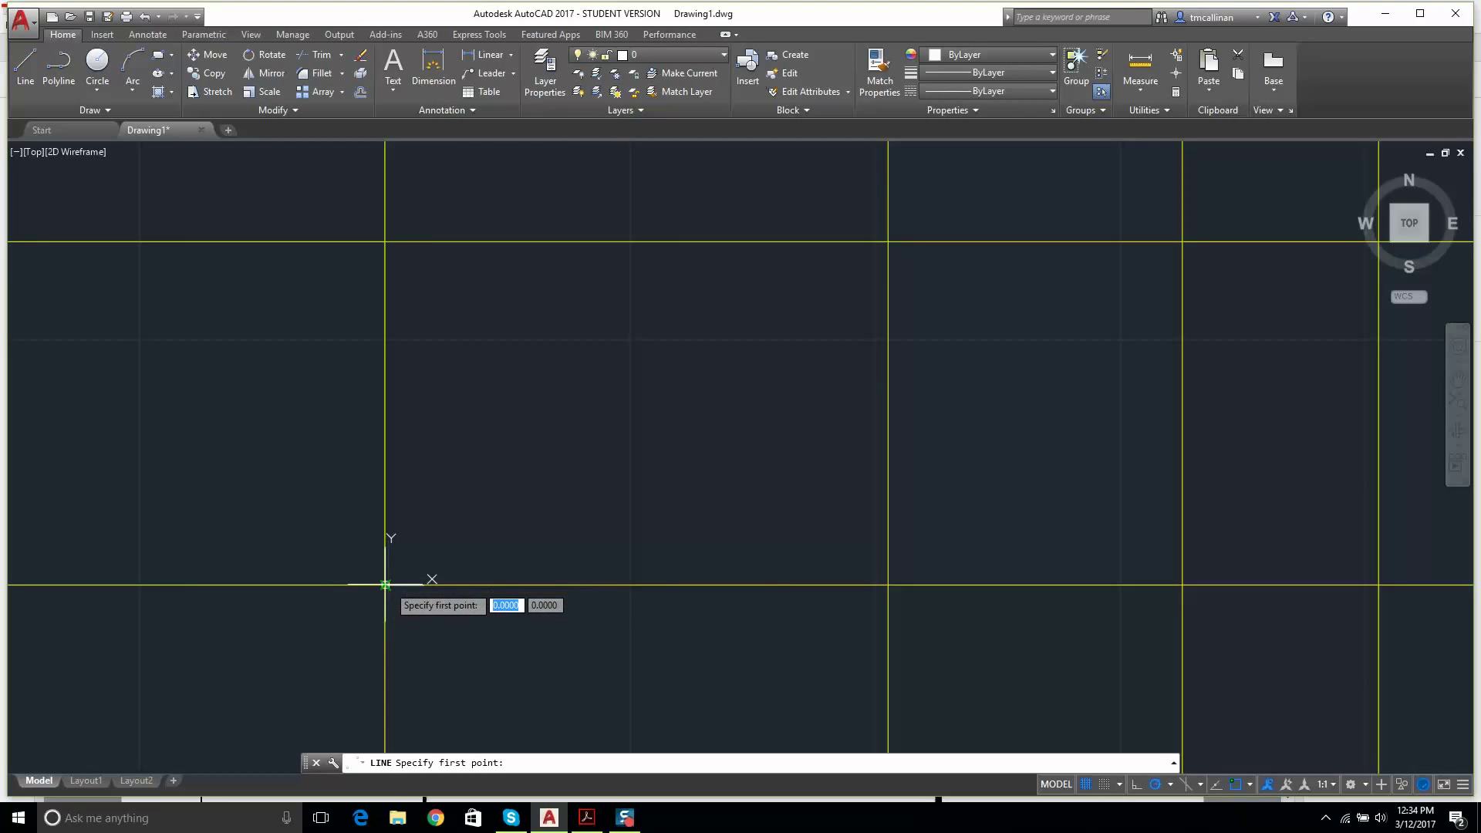
pyautogui.click(1251, 784)
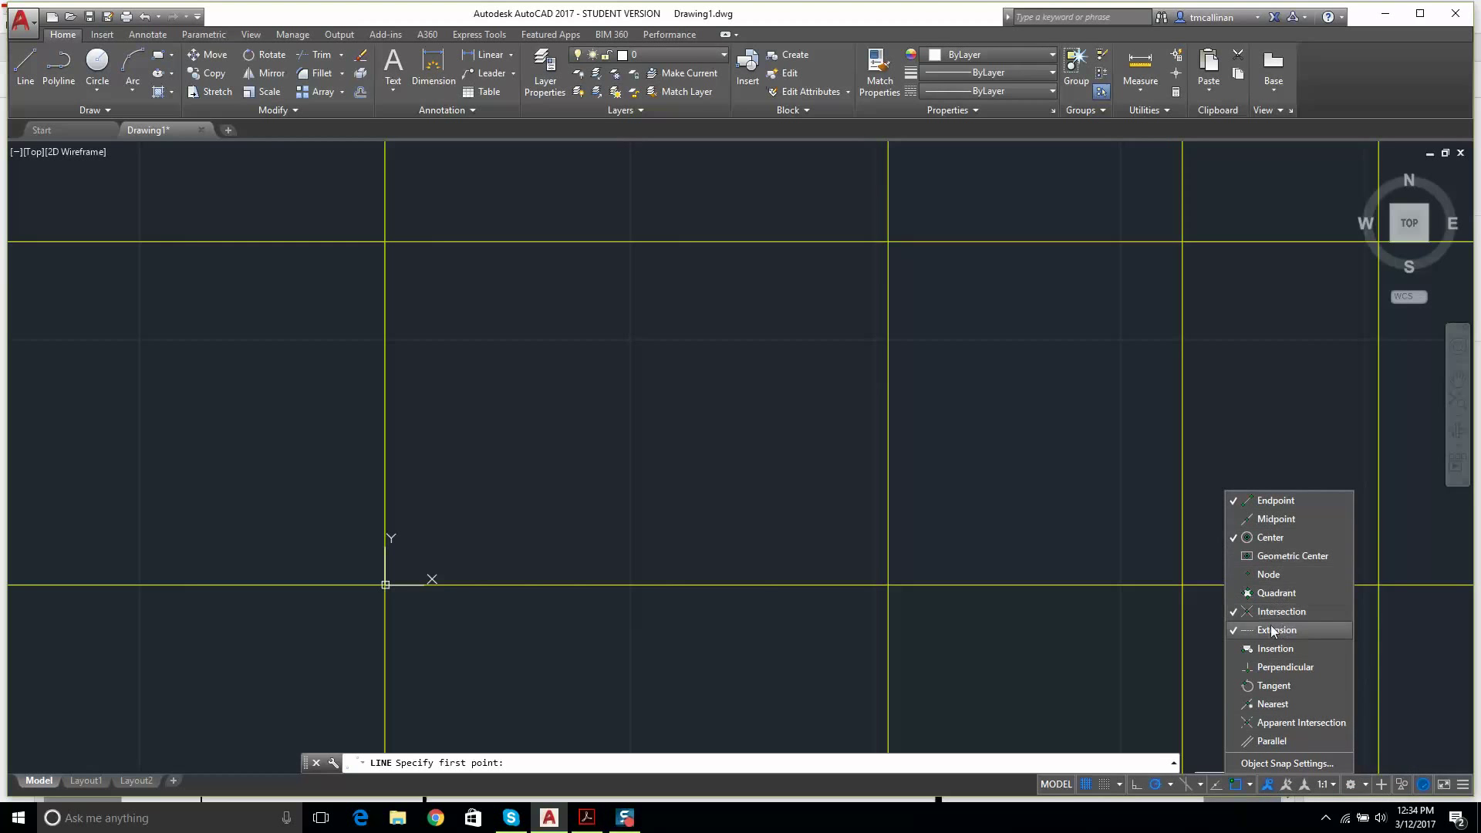
pyautogui.click(1234, 501)
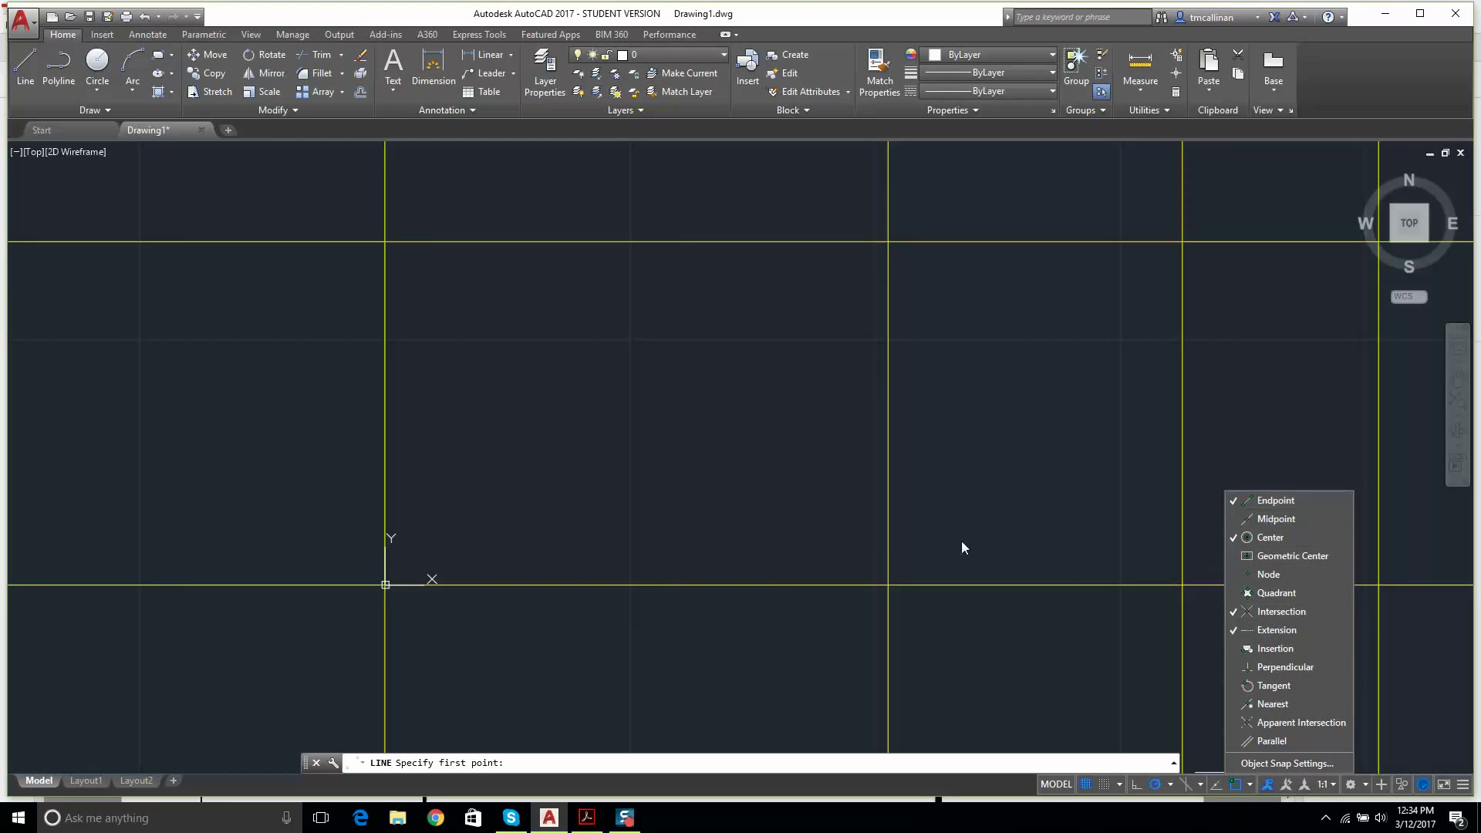
pyautogui.press('Escape')
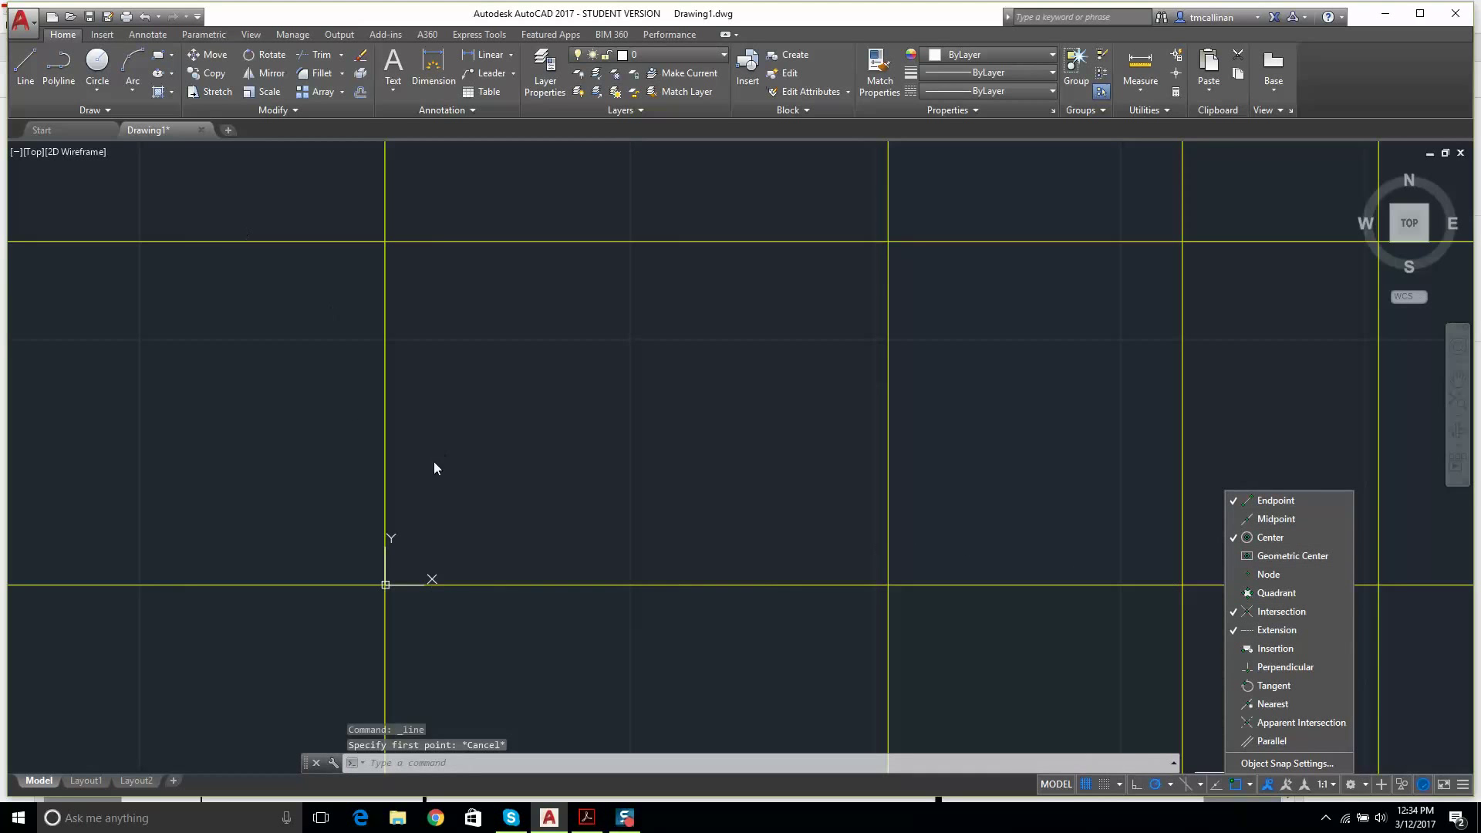
pyautogui.press('Escape')
pyautogui.press('Escape')
pyautogui.press('Escape')
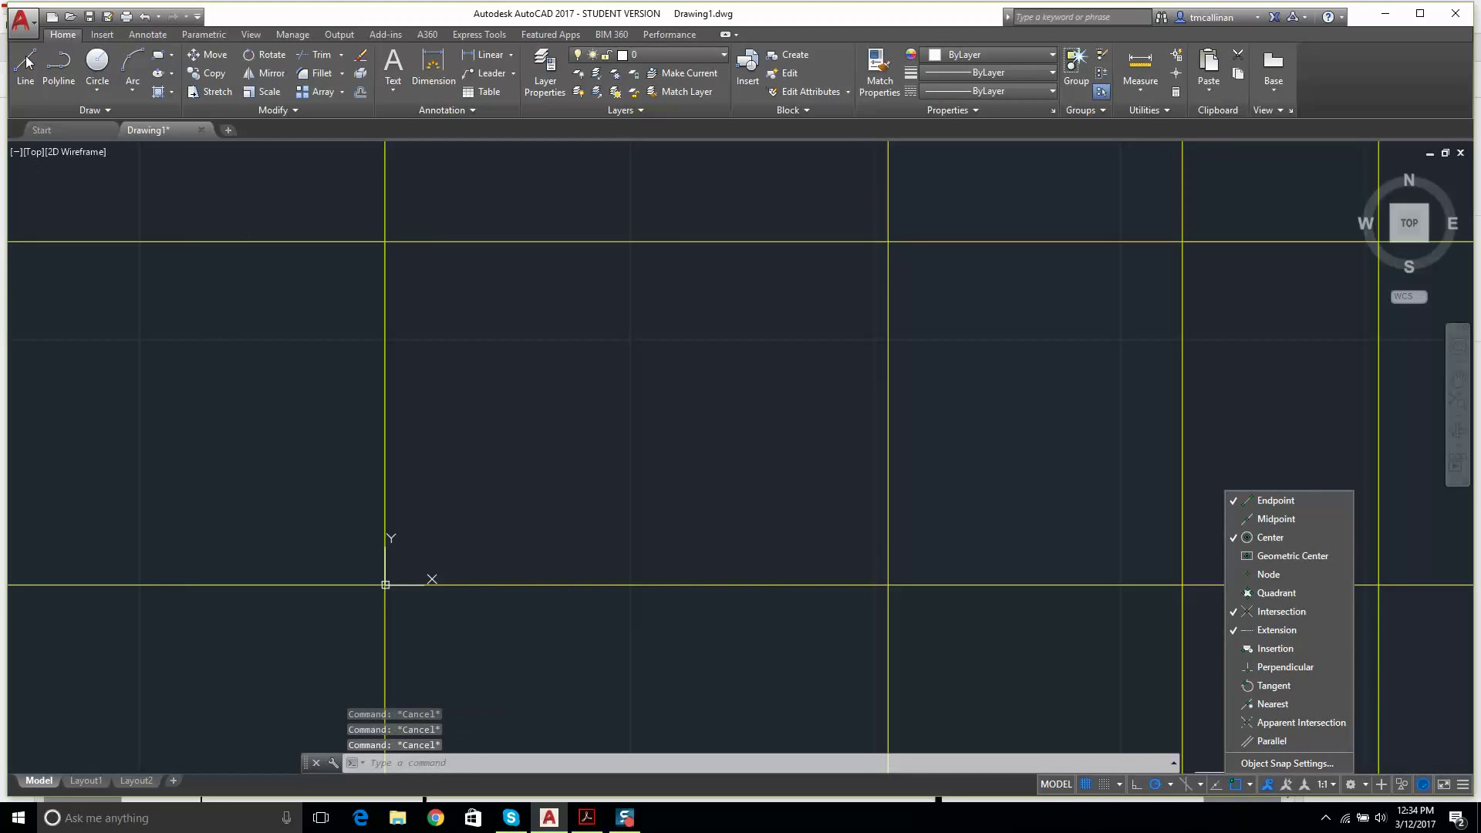
# - Draw the front view's bottom edge as a line from the origin to the second vertical construction line, 5.13 long
pyautogui.click(26, 61)
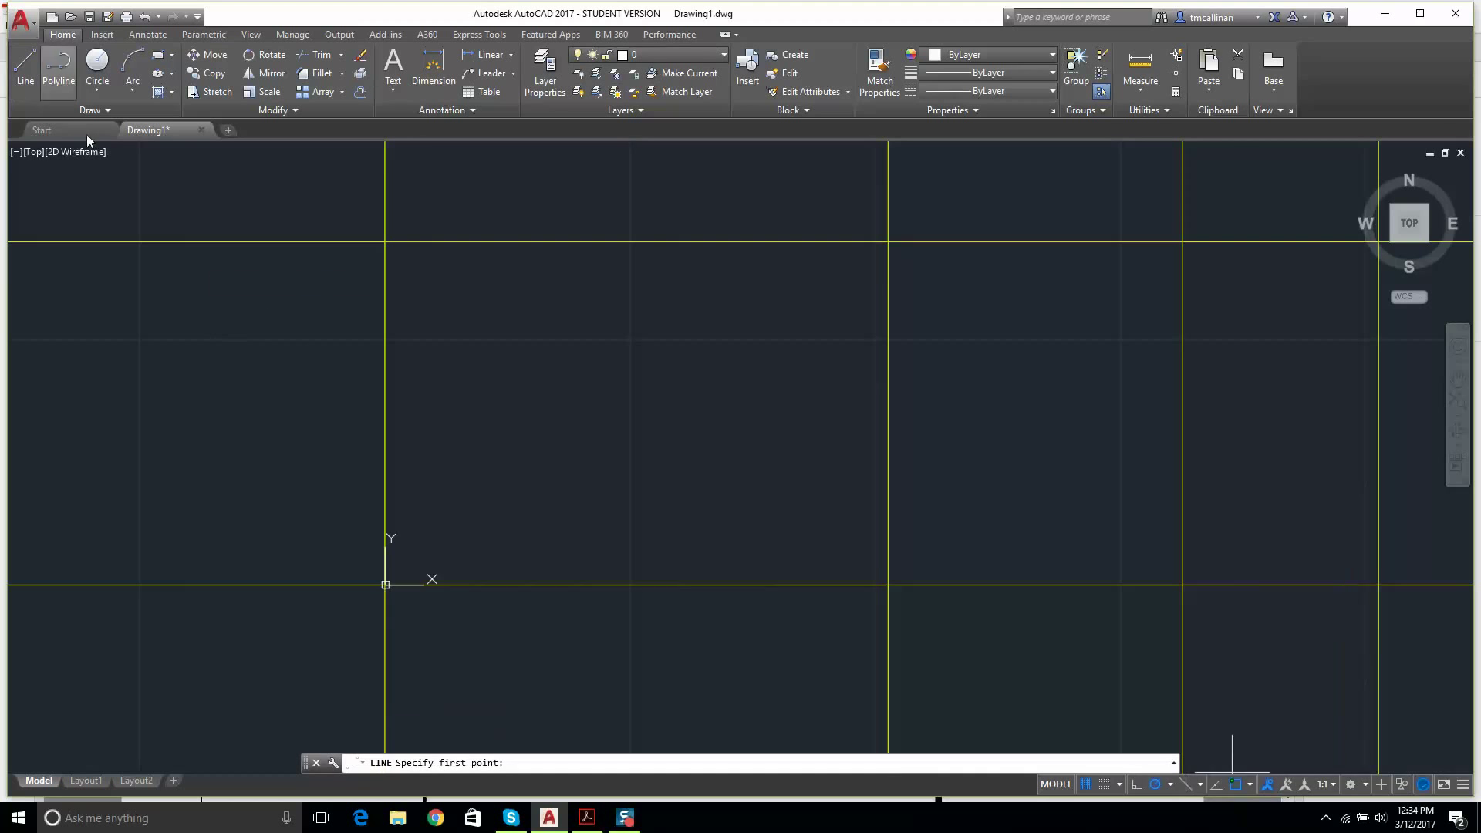
pyautogui.click(385, 584)
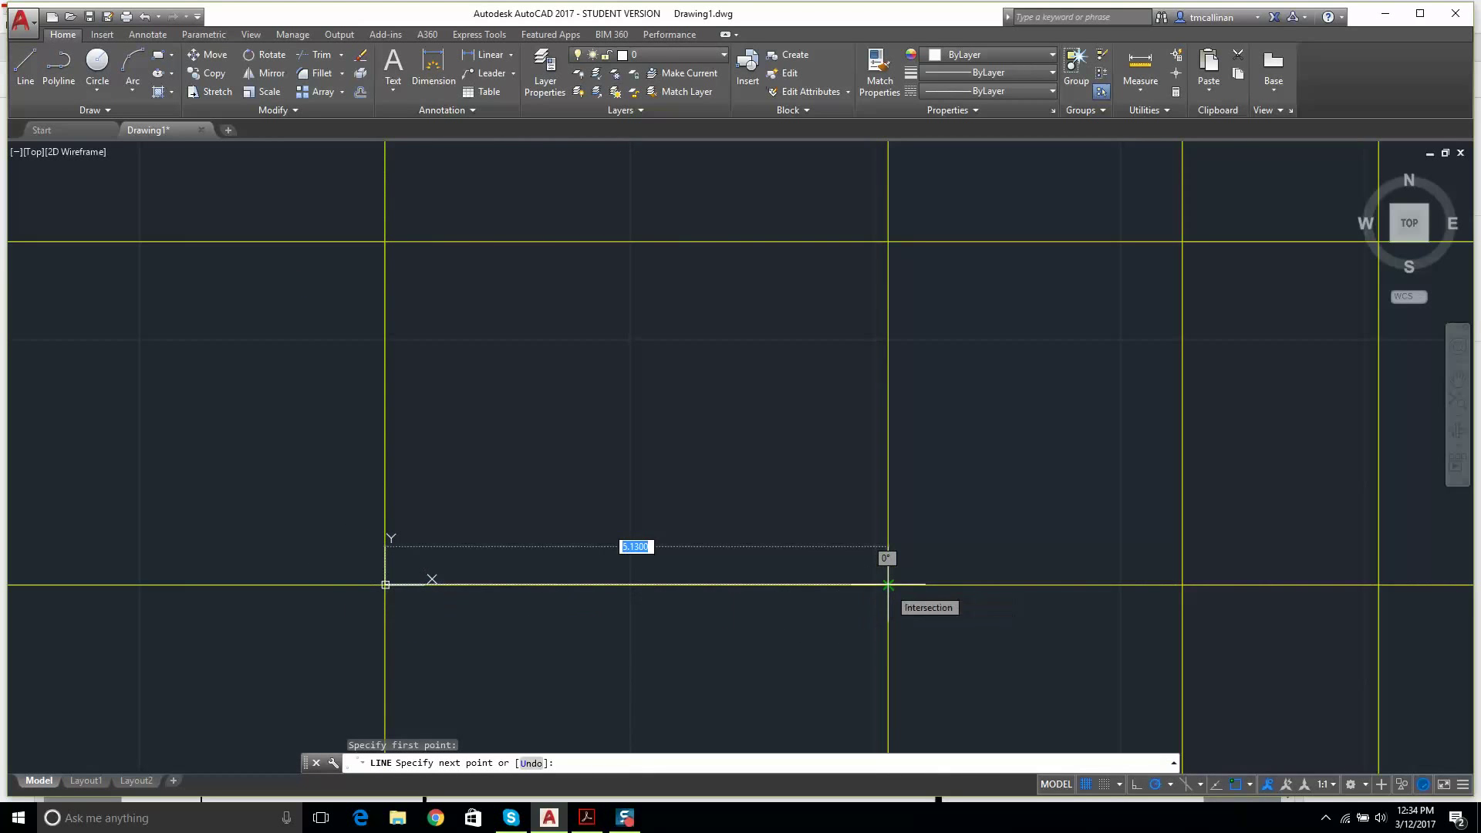
pyautogui.click(888, 584)
pyautogui.press('Escape')
# - Draw the side view's outline as a rectangle snapped to the construction line intersections between the two rightmost verticals, starting at 8.13, 3.5
pyautogui.moveTo(555, 521); pyautogui.dragTo(678, 499, button='middle')
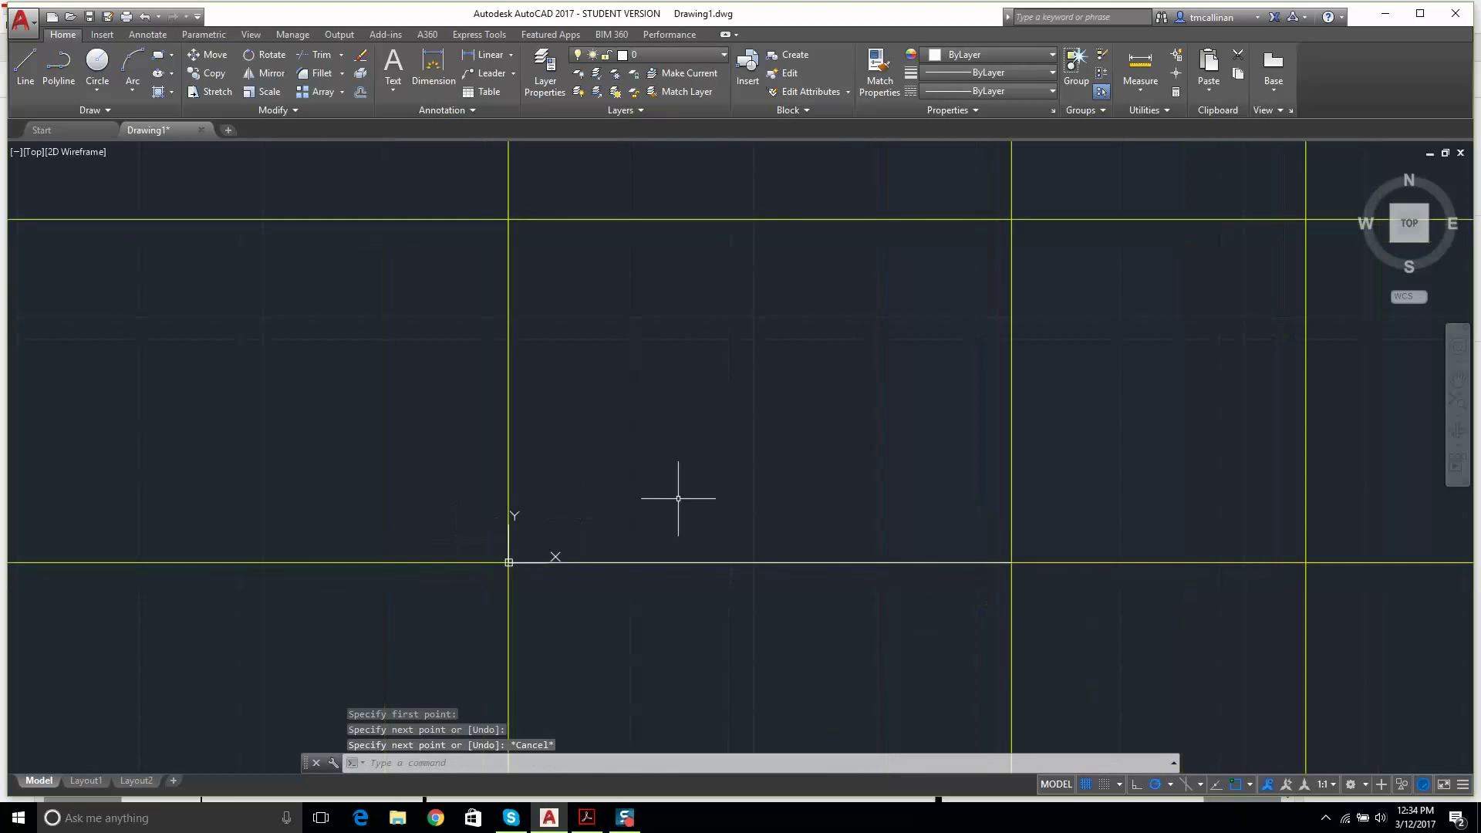
pyautogui.scroll(-2, 678, 499)
pyautogui.moveTo(955, 440); pyautogui.dragTo(942, 453, button='middle')
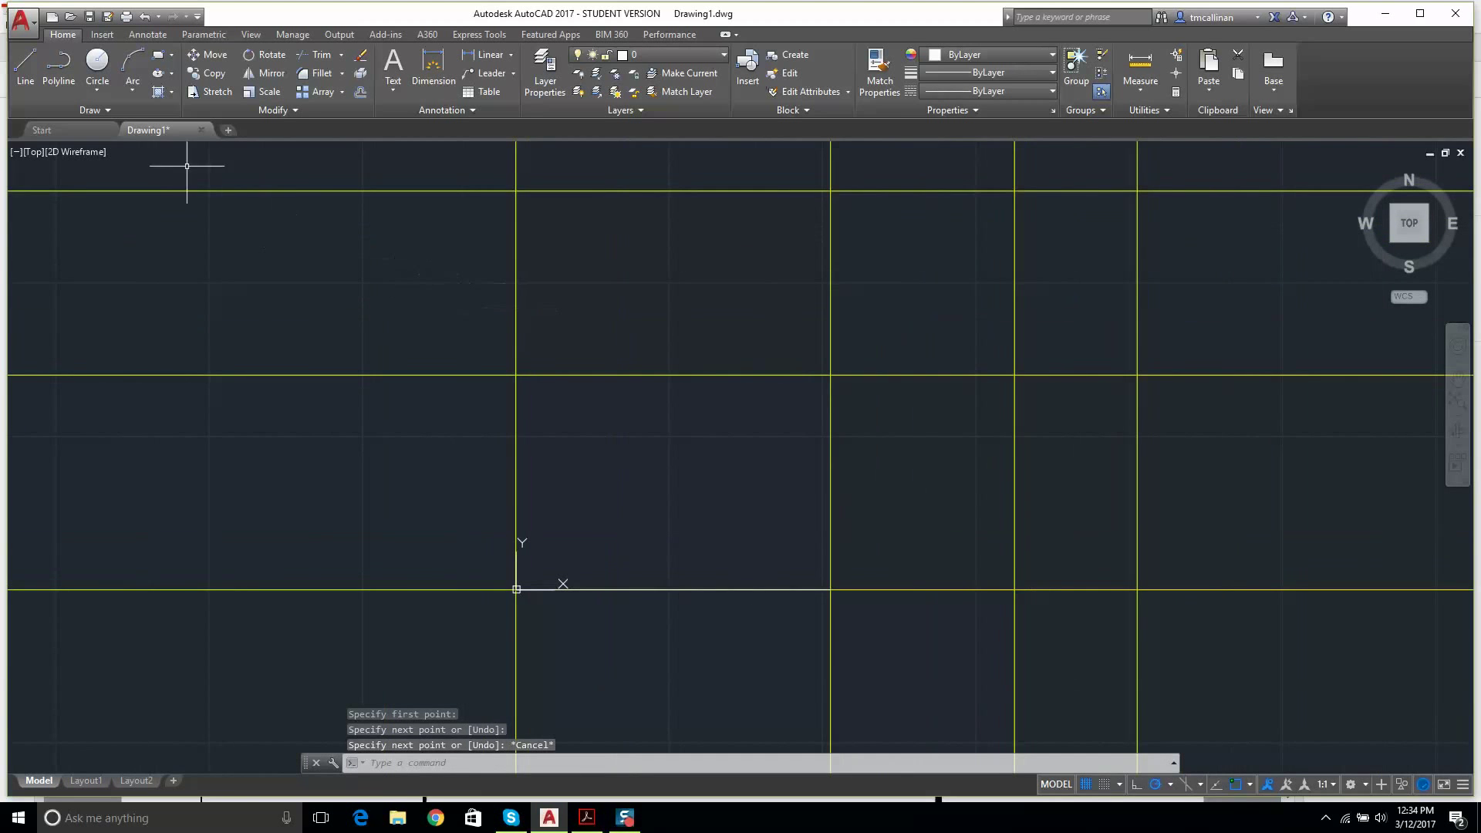
pyautogui.click(172, 55)
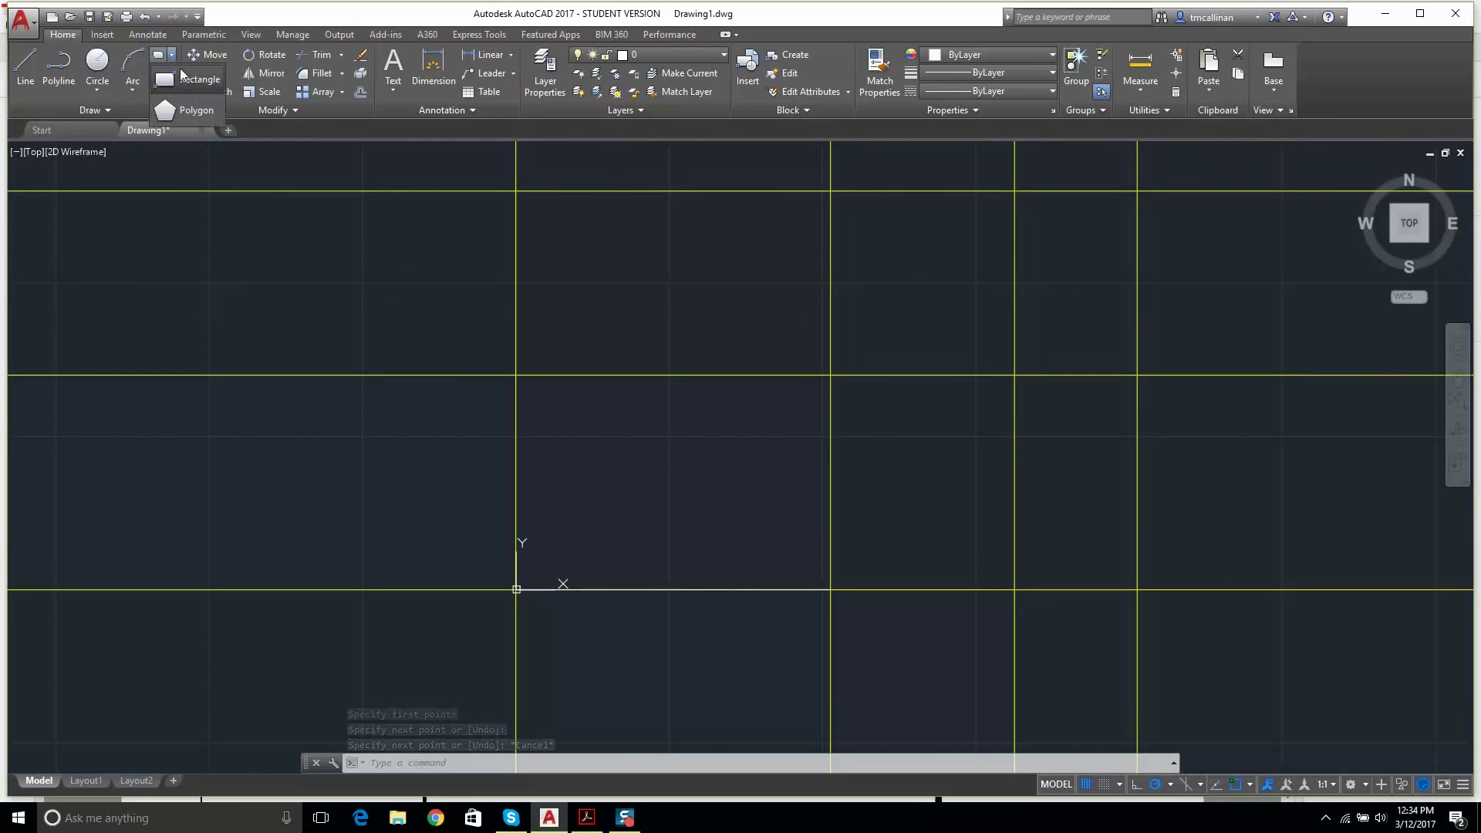
pyautogui.click(185, 77)
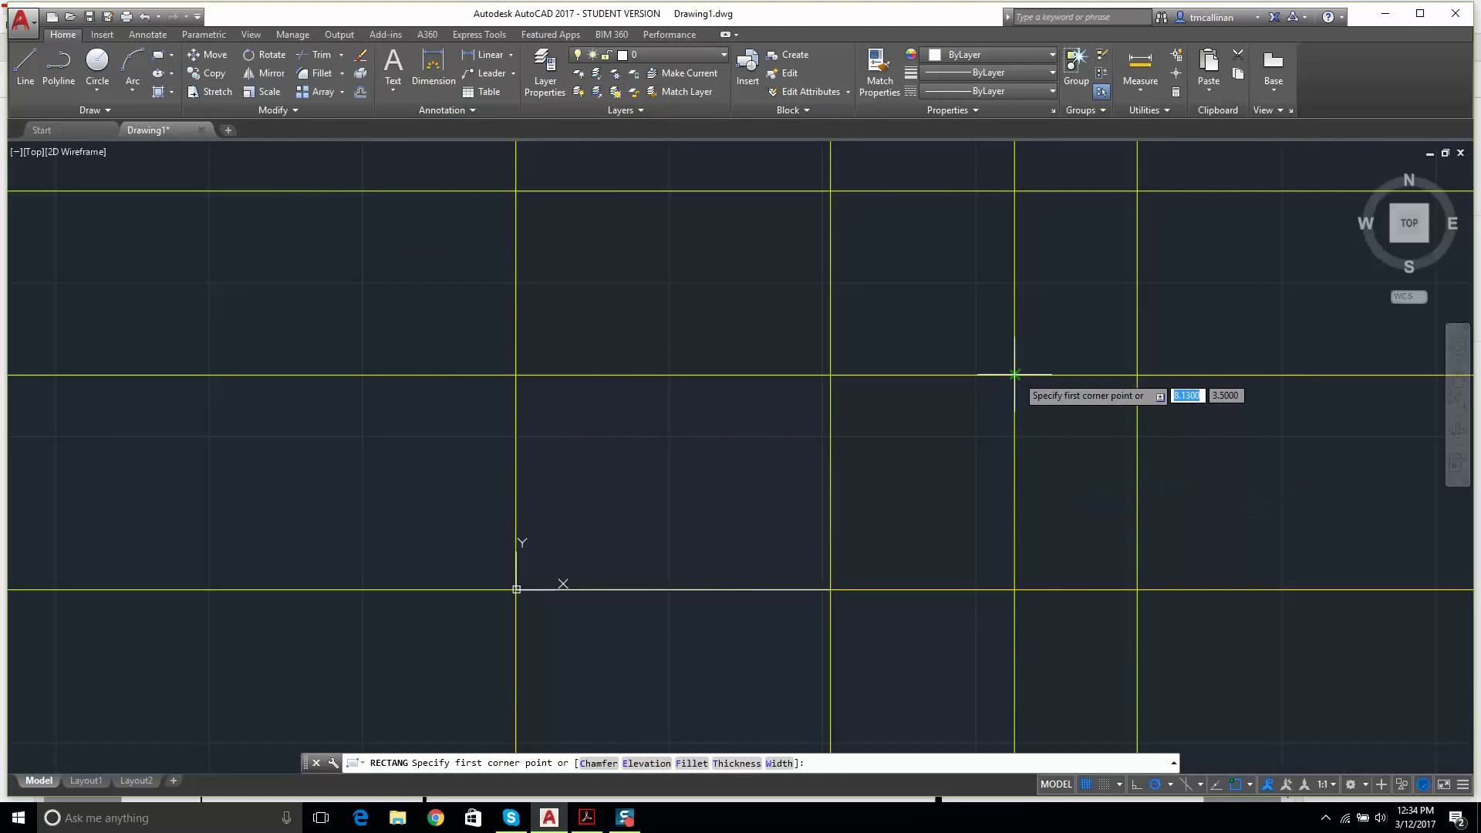
pyautogui.click(1015, 375)
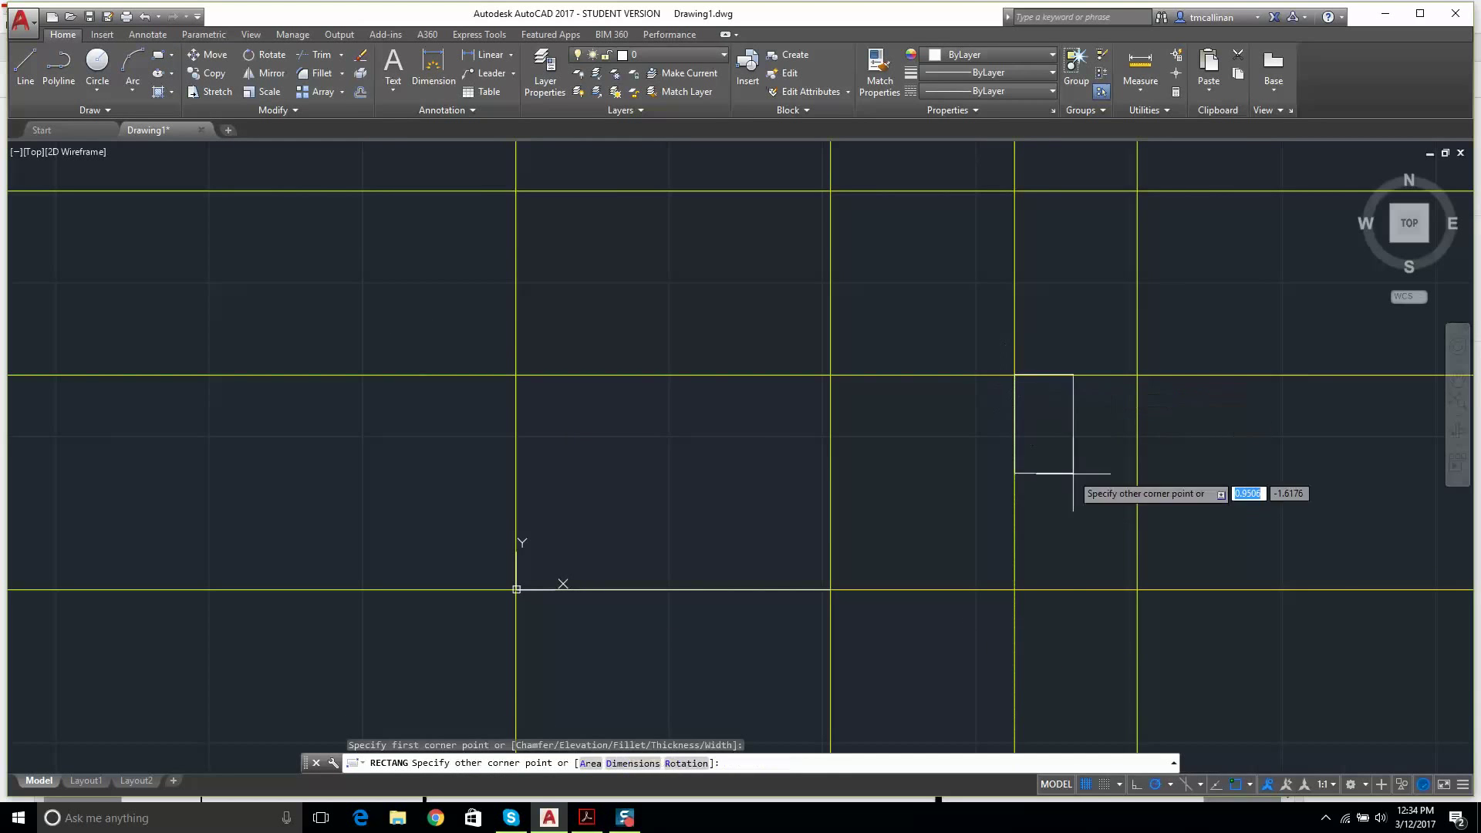
pyautogui.click(1137, 589)
pyautogui.press('Escape')
# - Draw the top view's outline as a 5.13 by 2 rectangle snapped to the upper construction line intersections above the front view
pyautogui.scroll(-4, 685, 429)
pyautogui.moveTo(685, 423); pyautogui.dragTo(694, 477, button='middle')
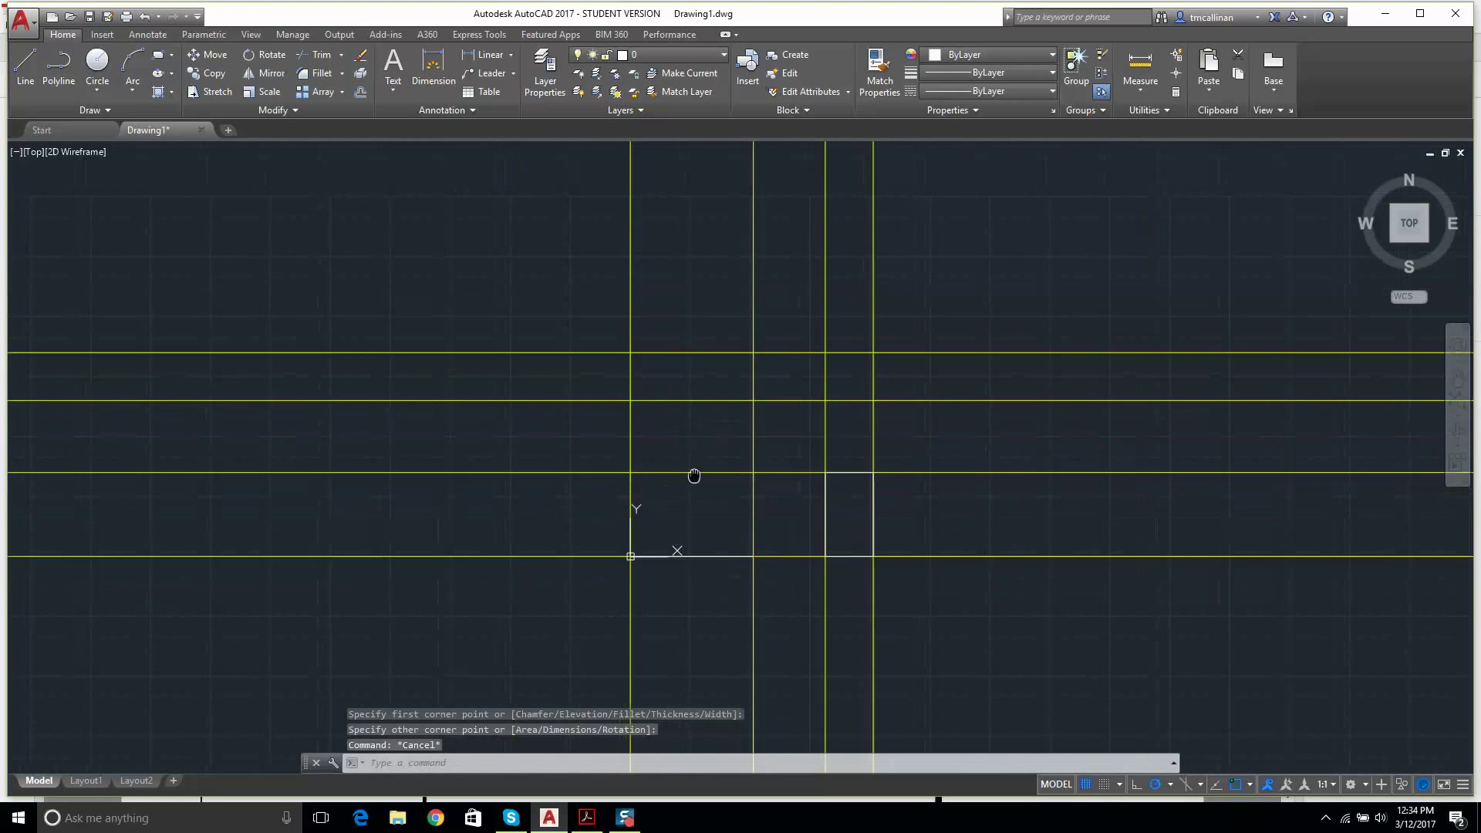
pyautogui.scroll(6, 704, 356)
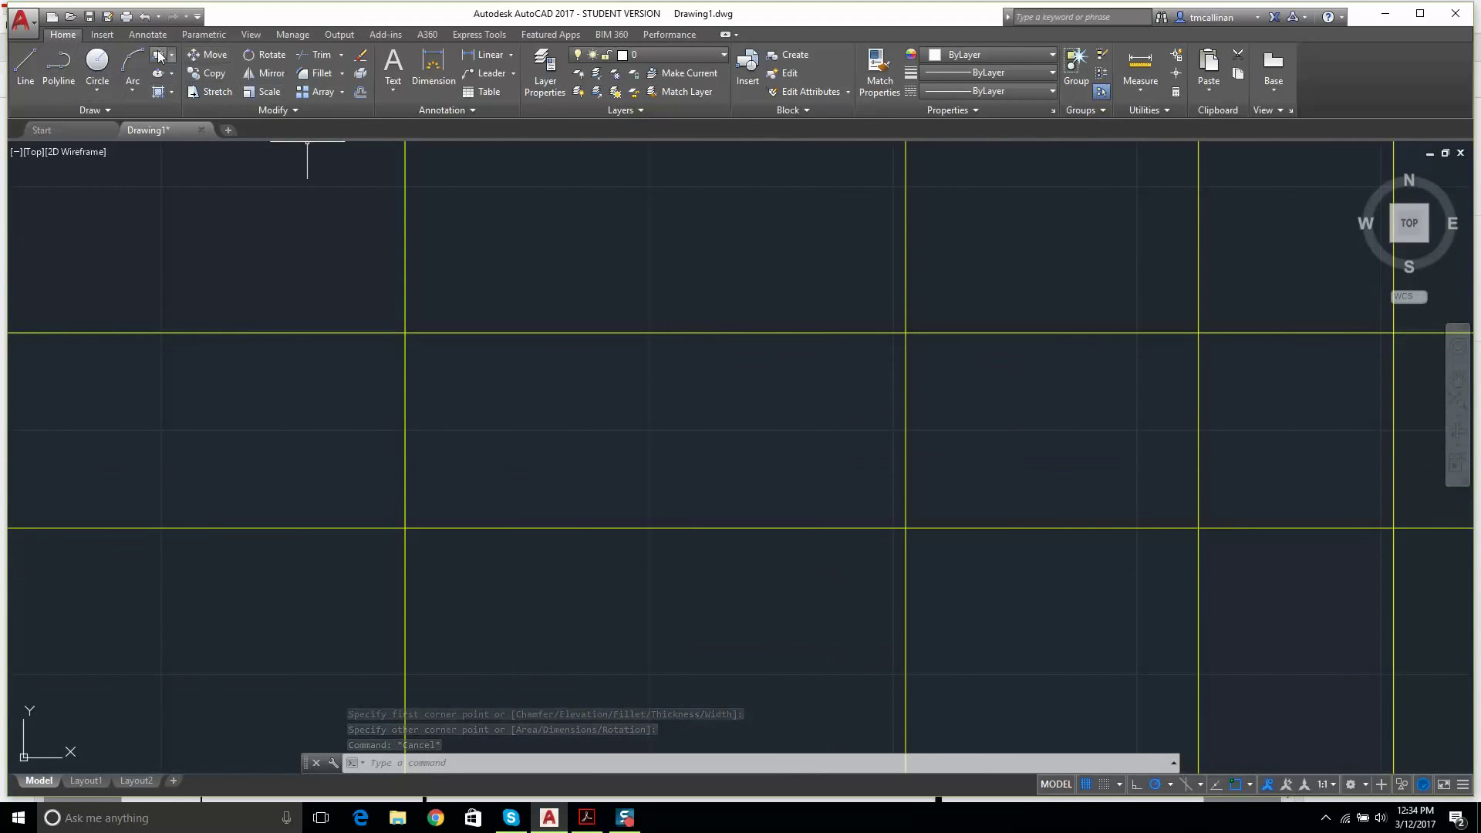
pyautogui.click(158, 56)
pyautogui.click(405, 334)
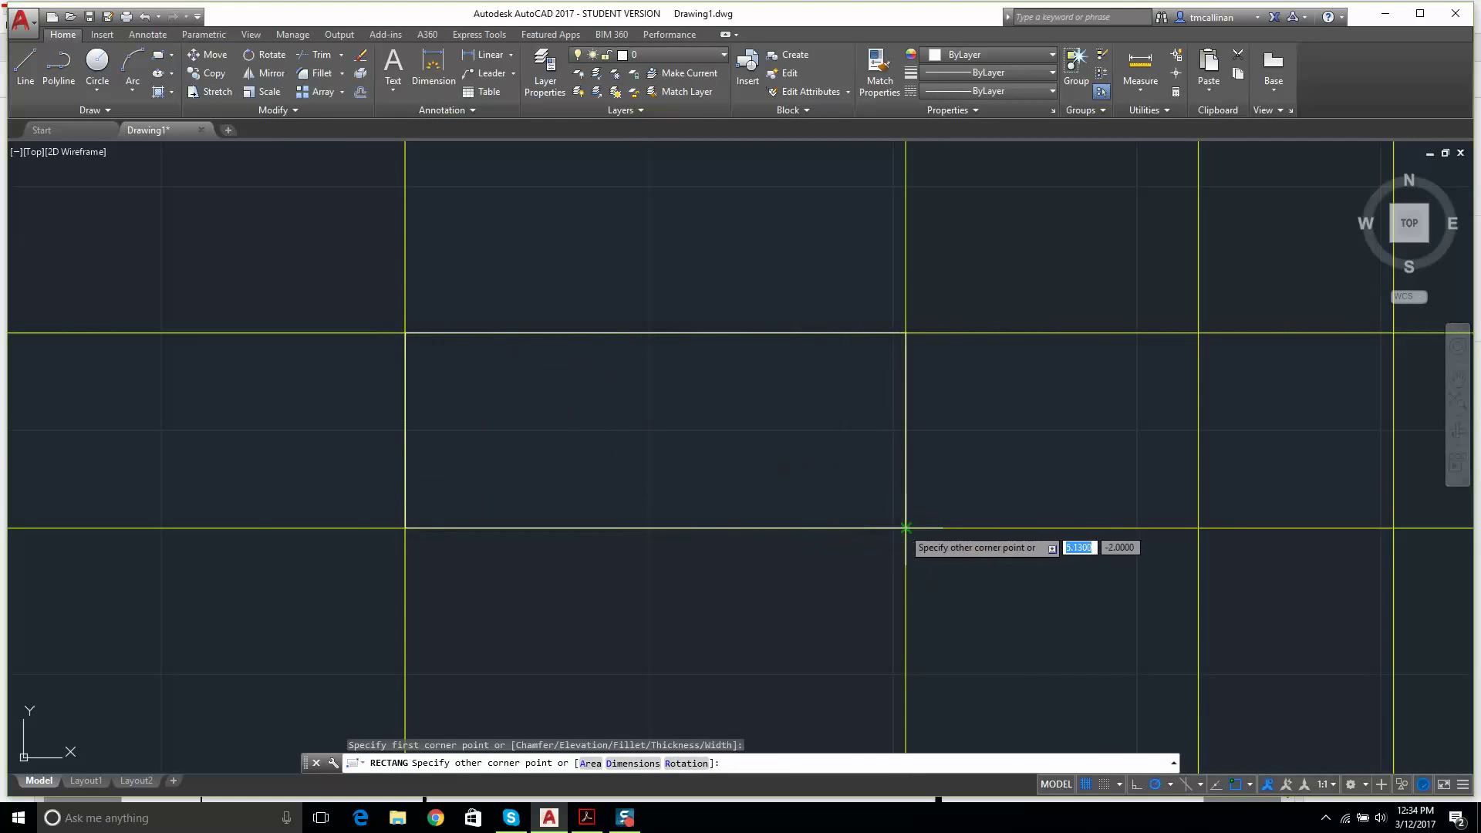
pyautogui.press('Escape')
pyautogui.scroll(-3, 671, 424)
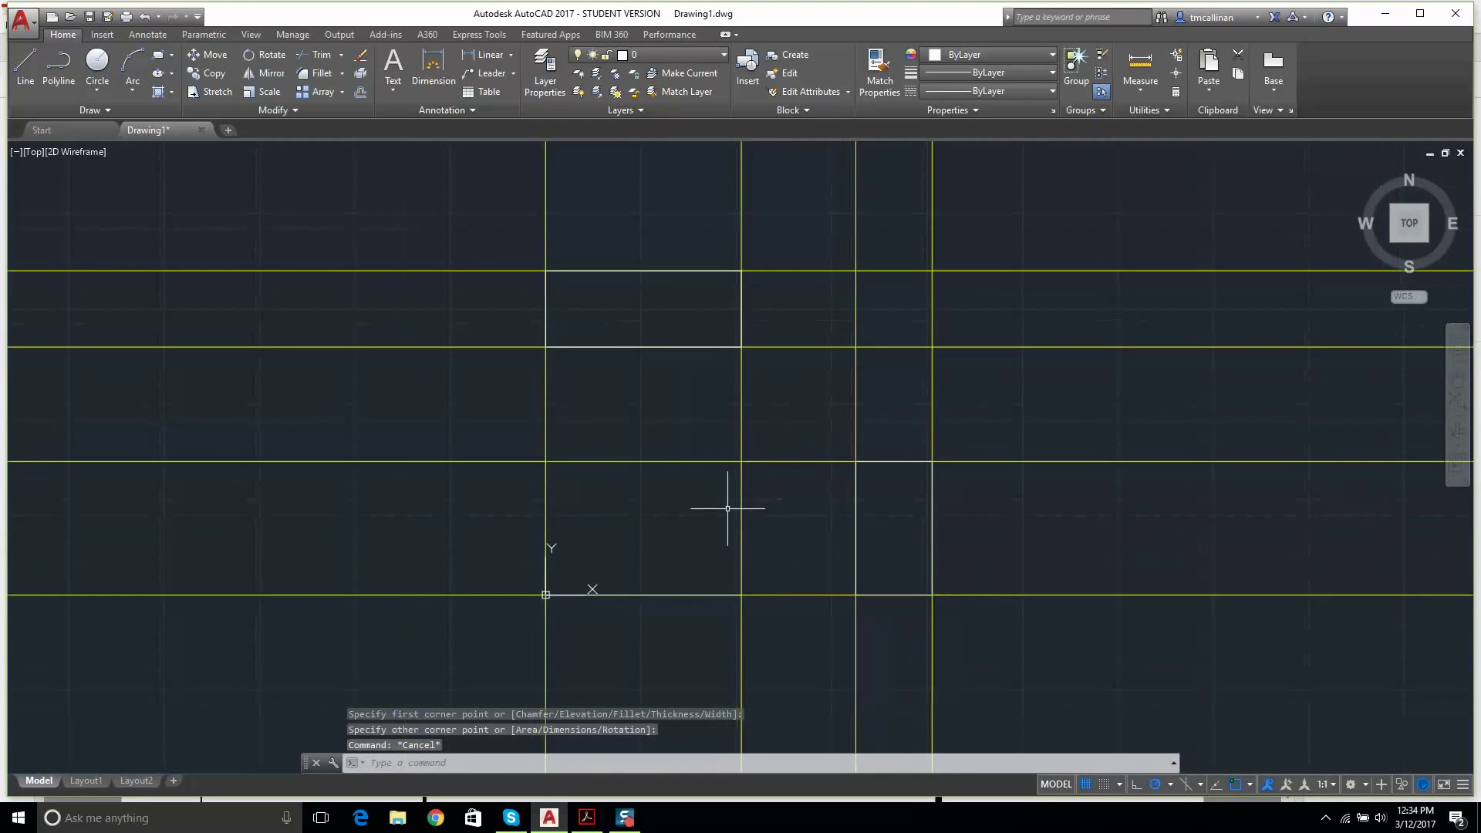
# - Check the hole's location dimensions in the exercises PDF, and make CONST 1 the current layer in AutoCAD
pyautogui.scroll(2, 741, 506)
pyautogui.scroll(-2, 757, 502)
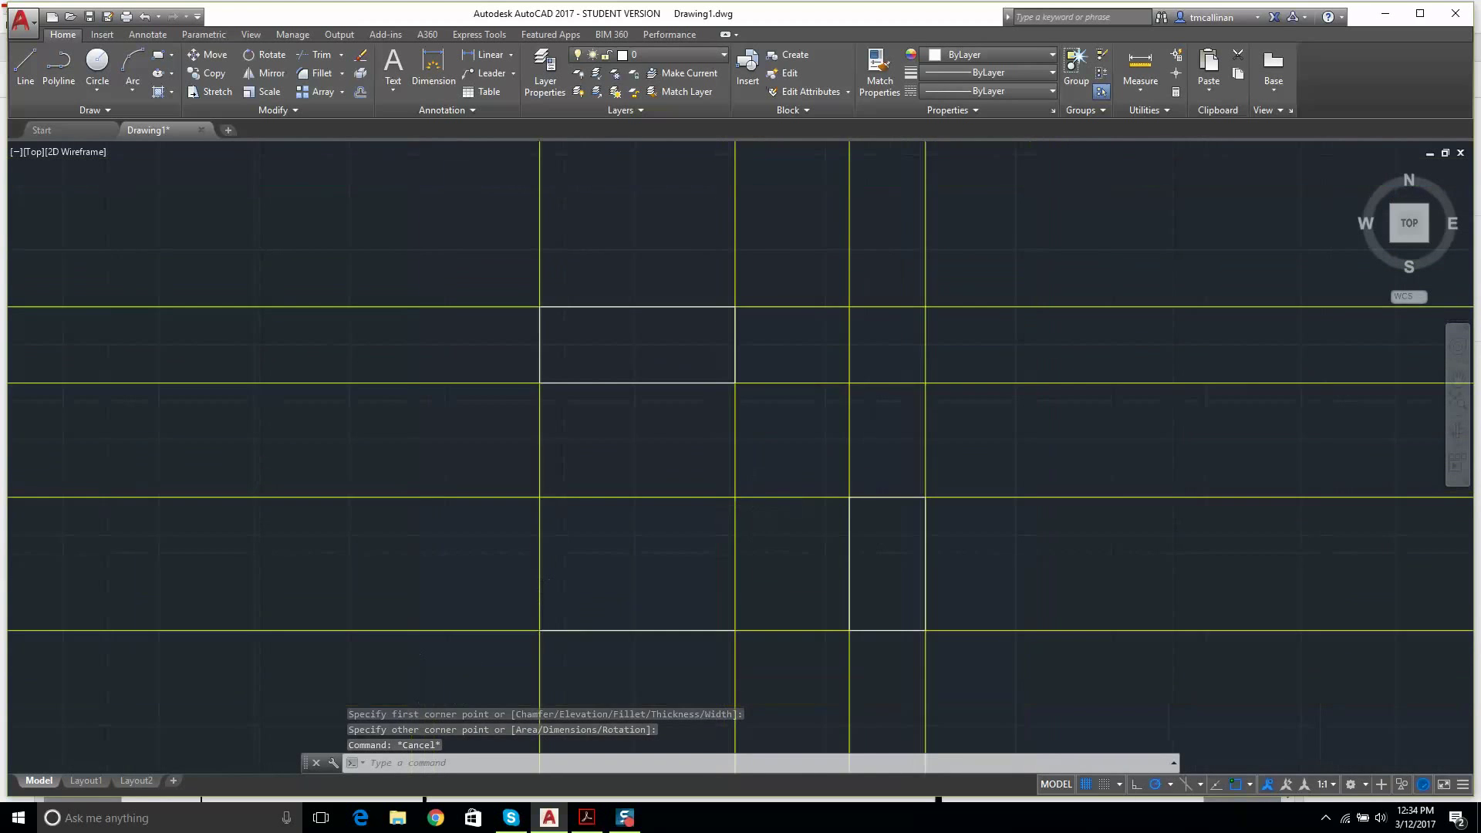
pyautogui.scroll(2, 753, 503)
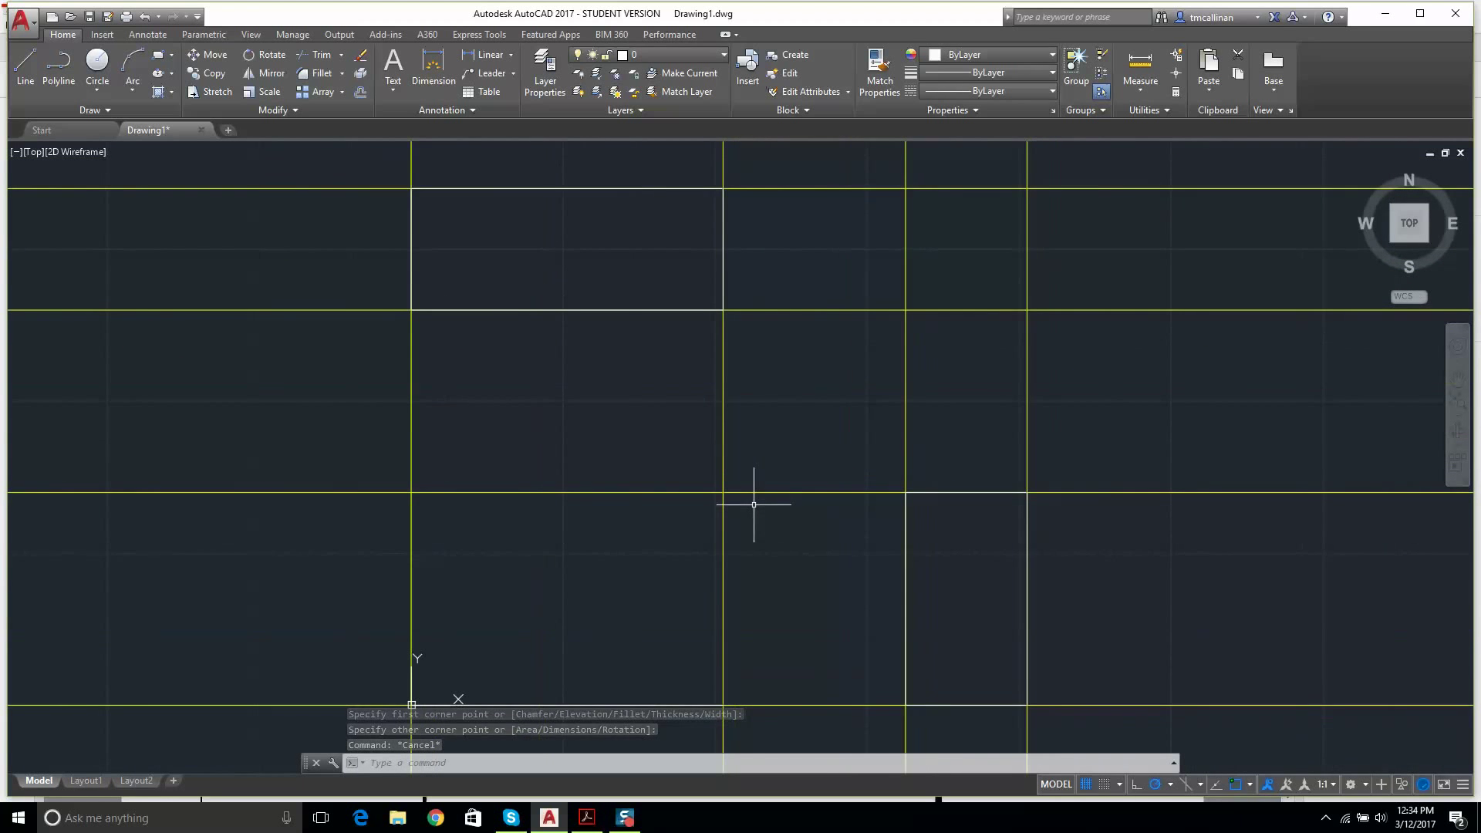
pyautogui.click(594, 822)
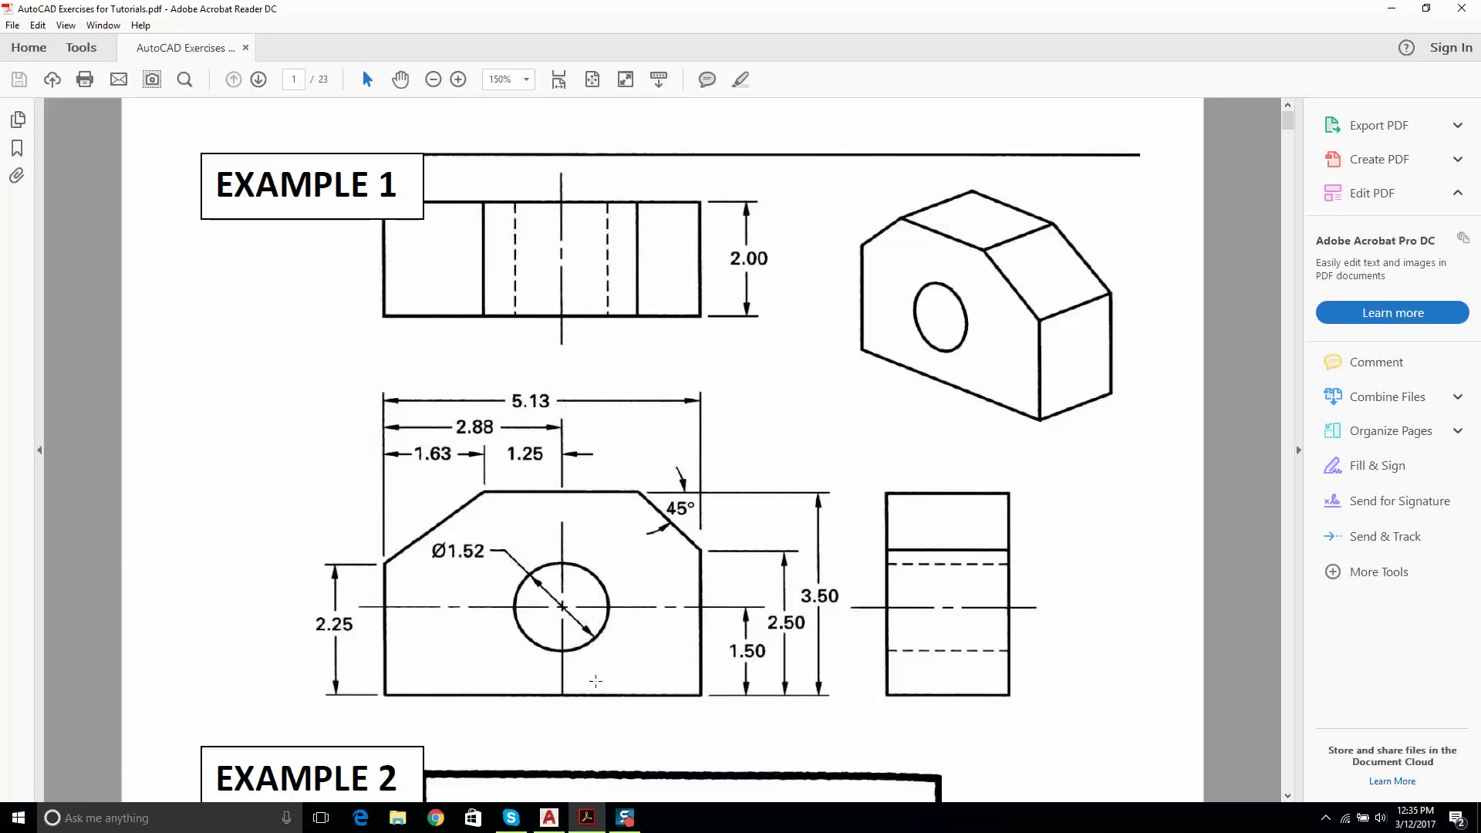
pyautogui.click(549, 817)
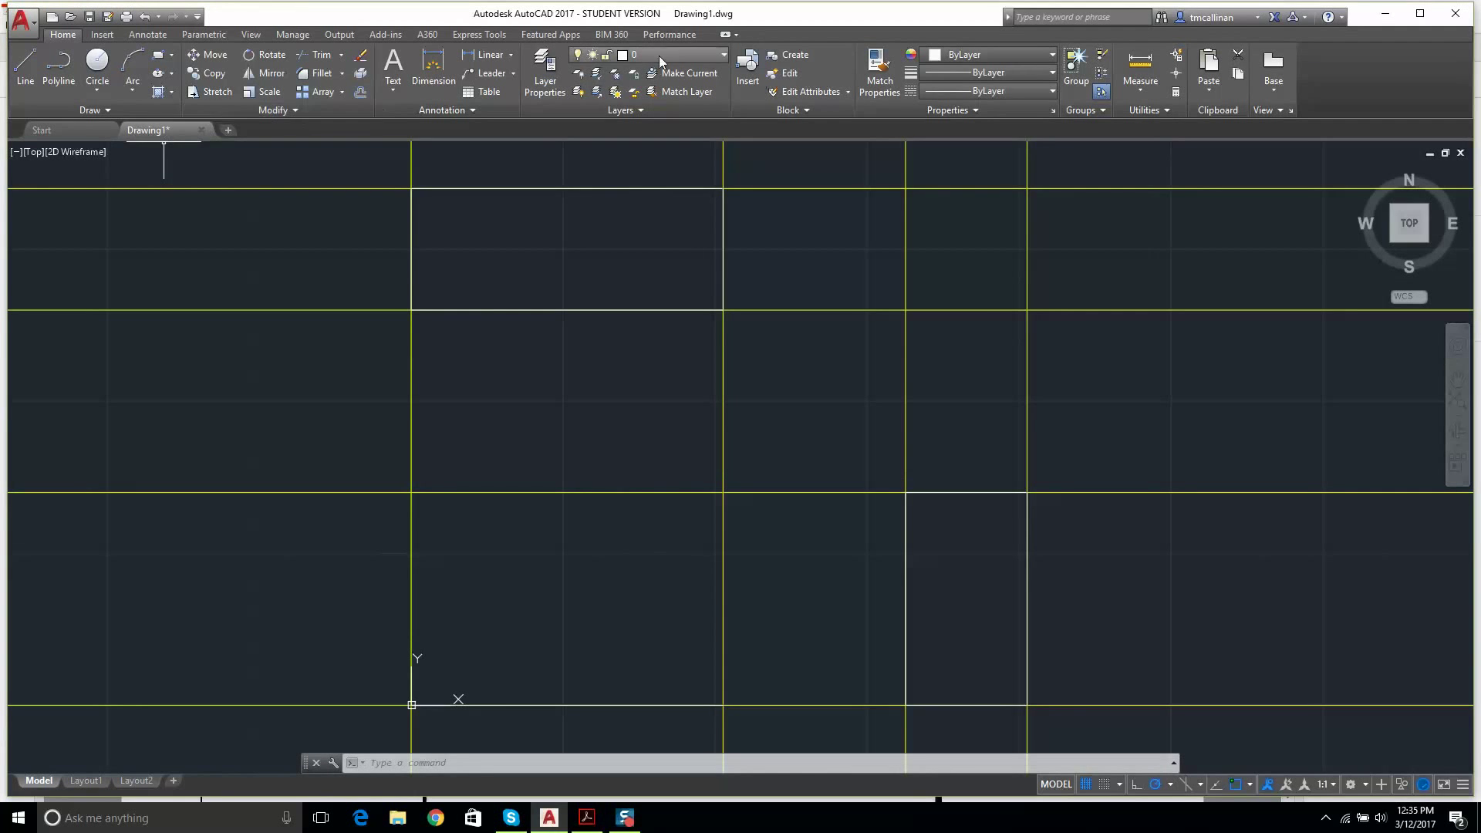
pyautogui.click(659, 56)
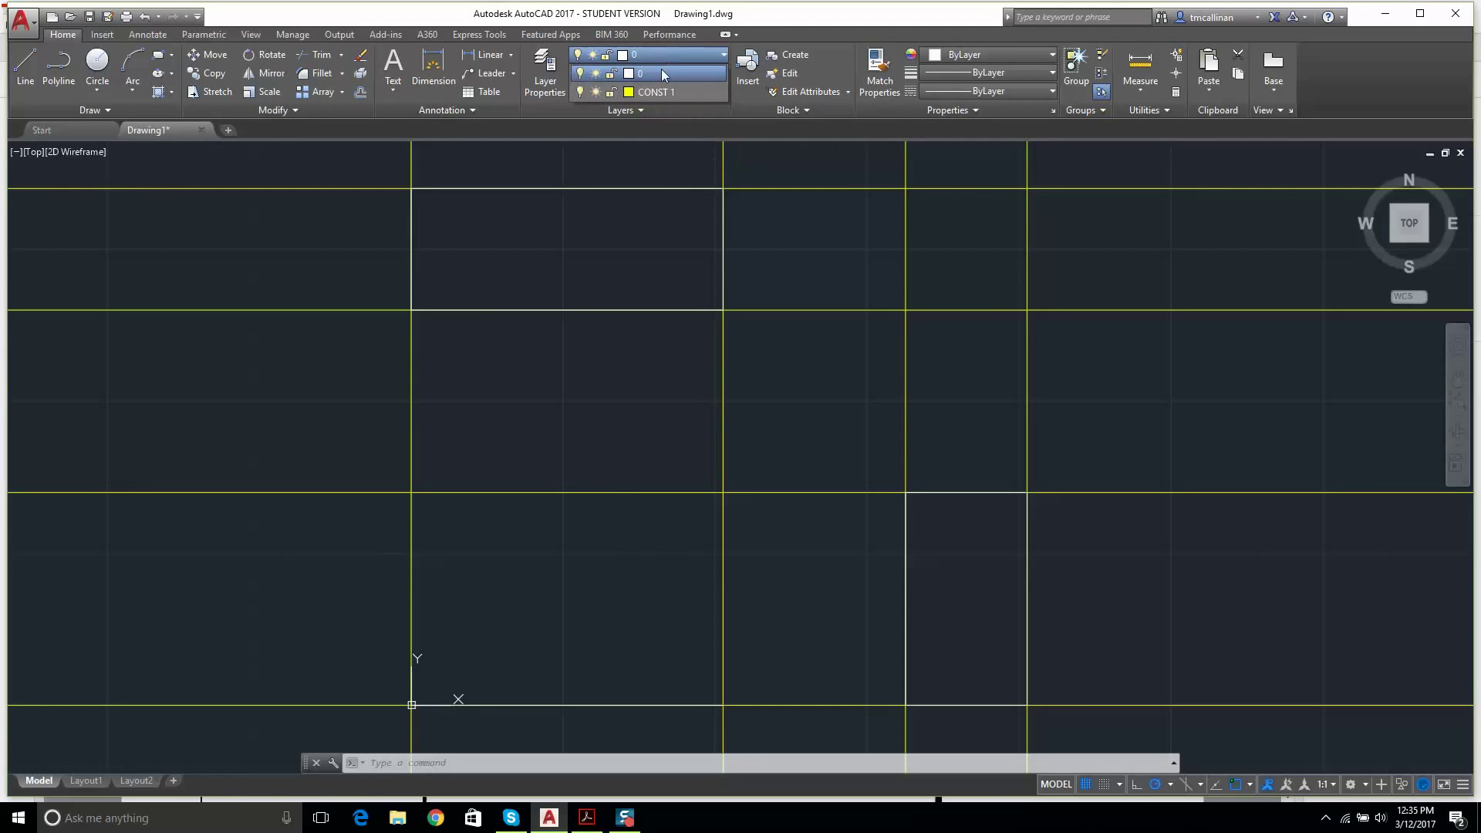
pyautogui.click(658, 92)
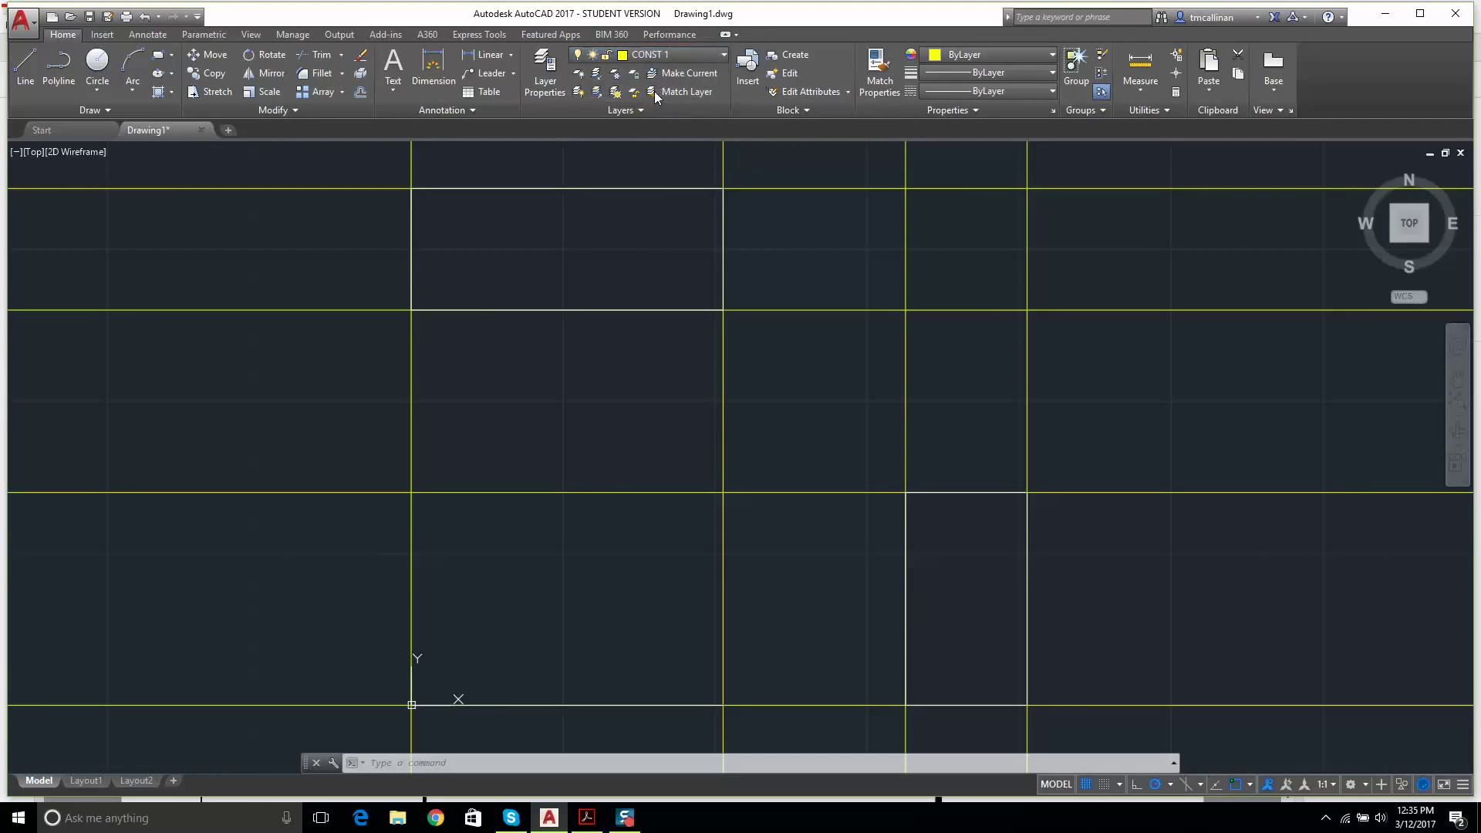
# - Confirm the hole's height in the PDF, and offset the bottom horizontal construction line 1.5 upward to mark the hole's center
pyautogui.click(361, 92)
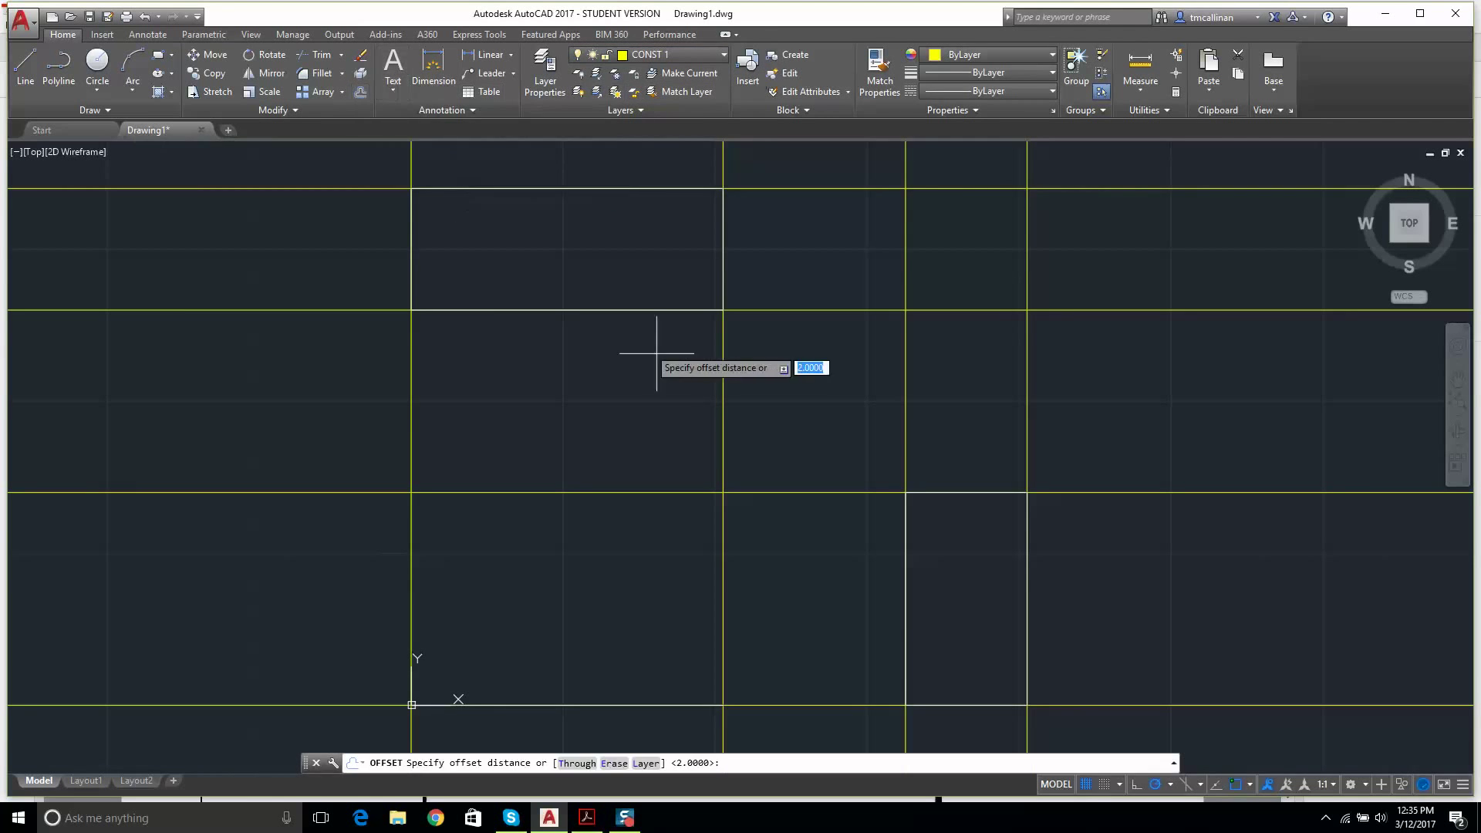
pyautogui.click(587, 817)
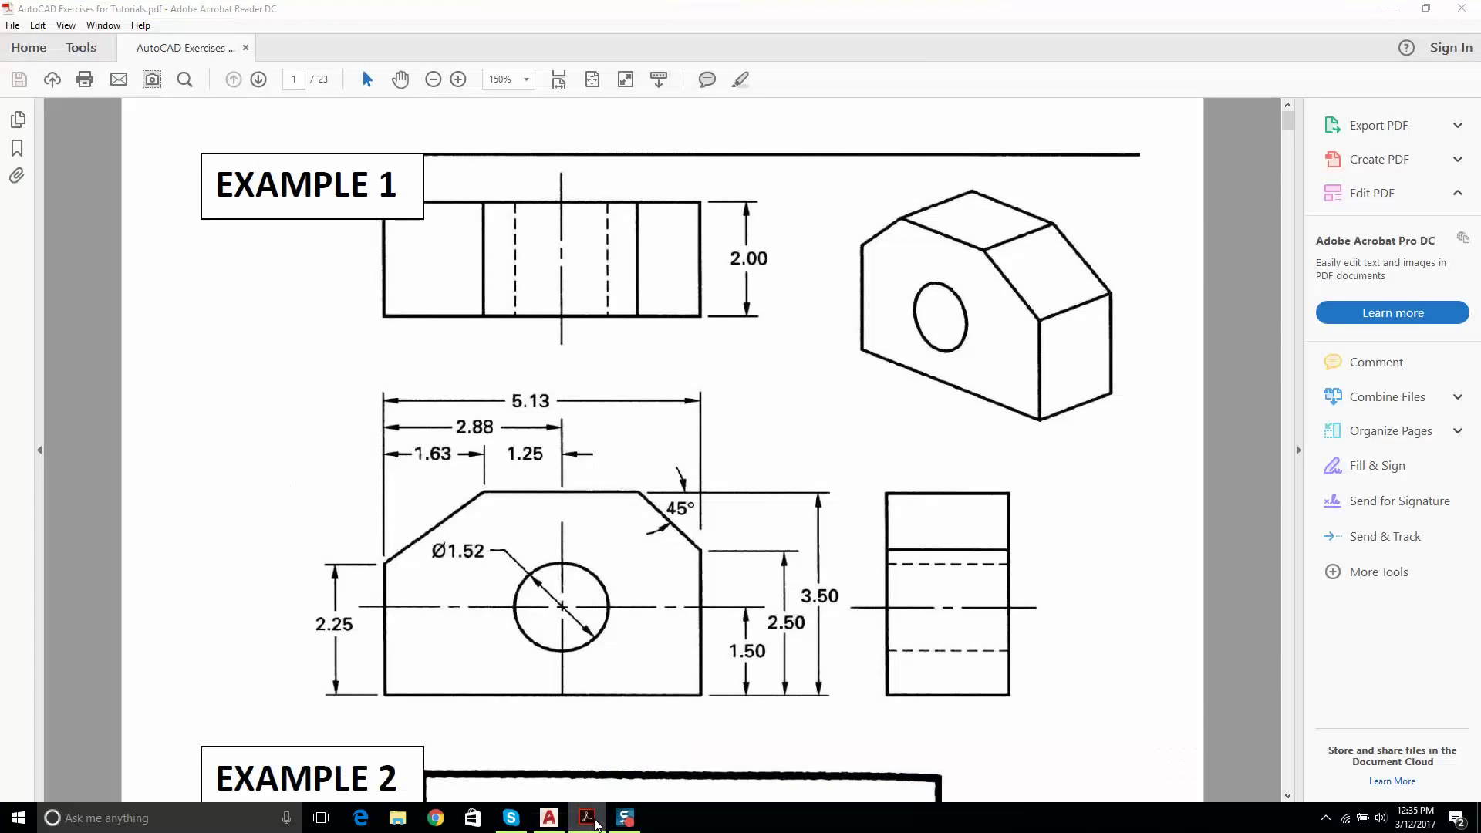
pyautogui.click(587, 818)
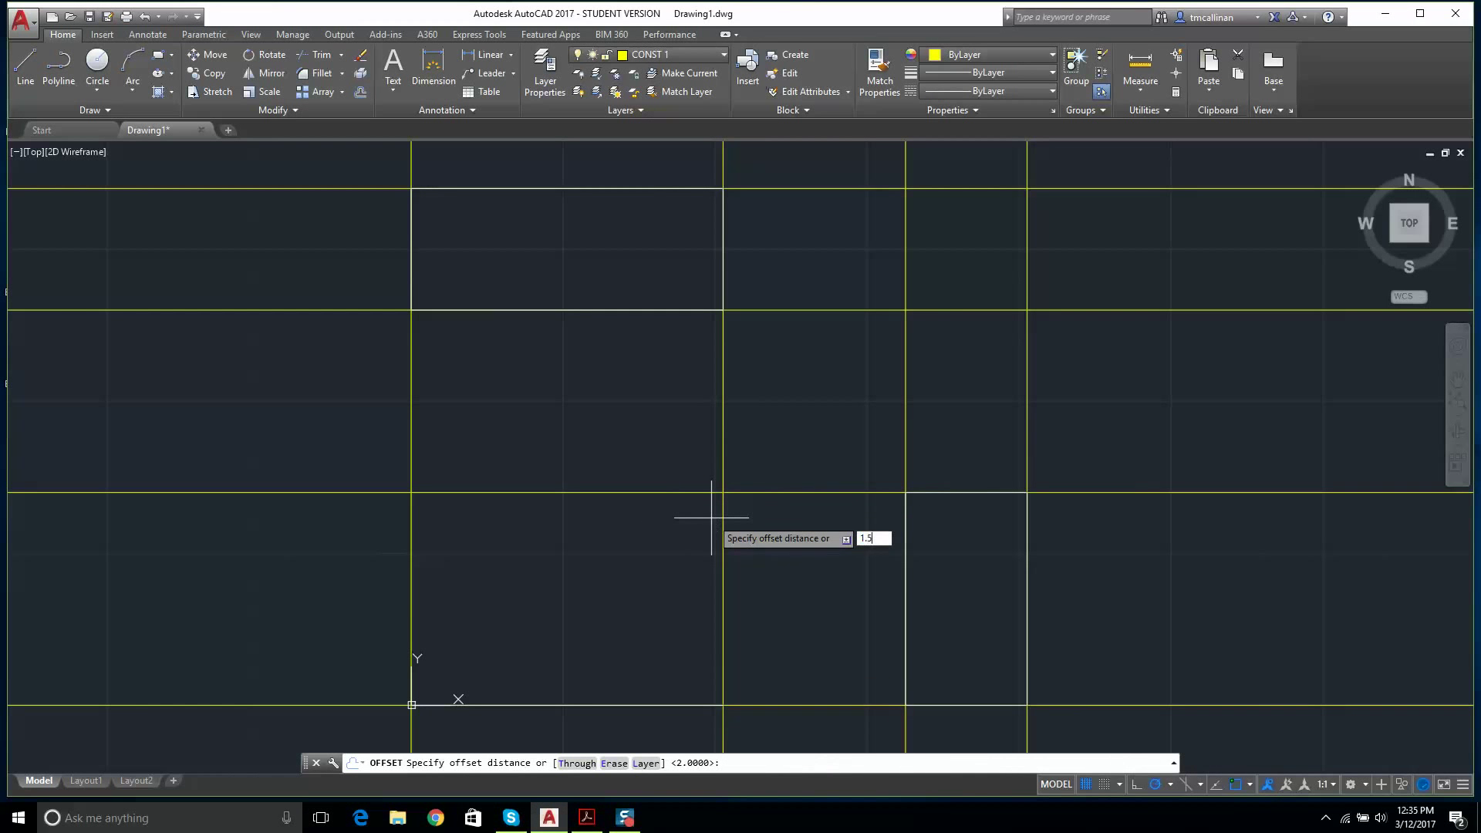
pyautogui.write('1.5')
pyautogui.press('Return')
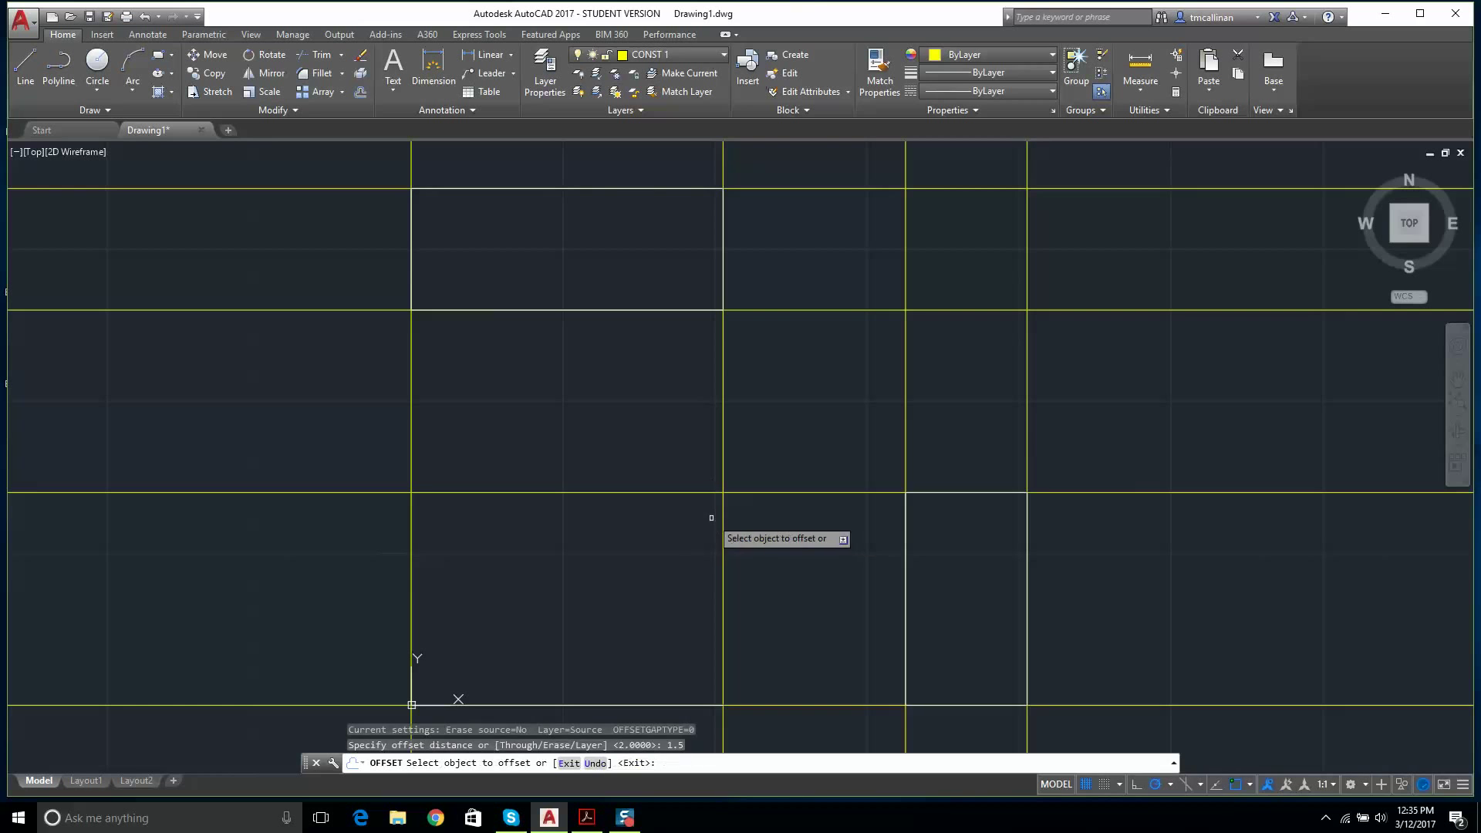
pyautogui.click(845, 705)
pyautogui.click(853, 636)
pyautogui.press('Escape')
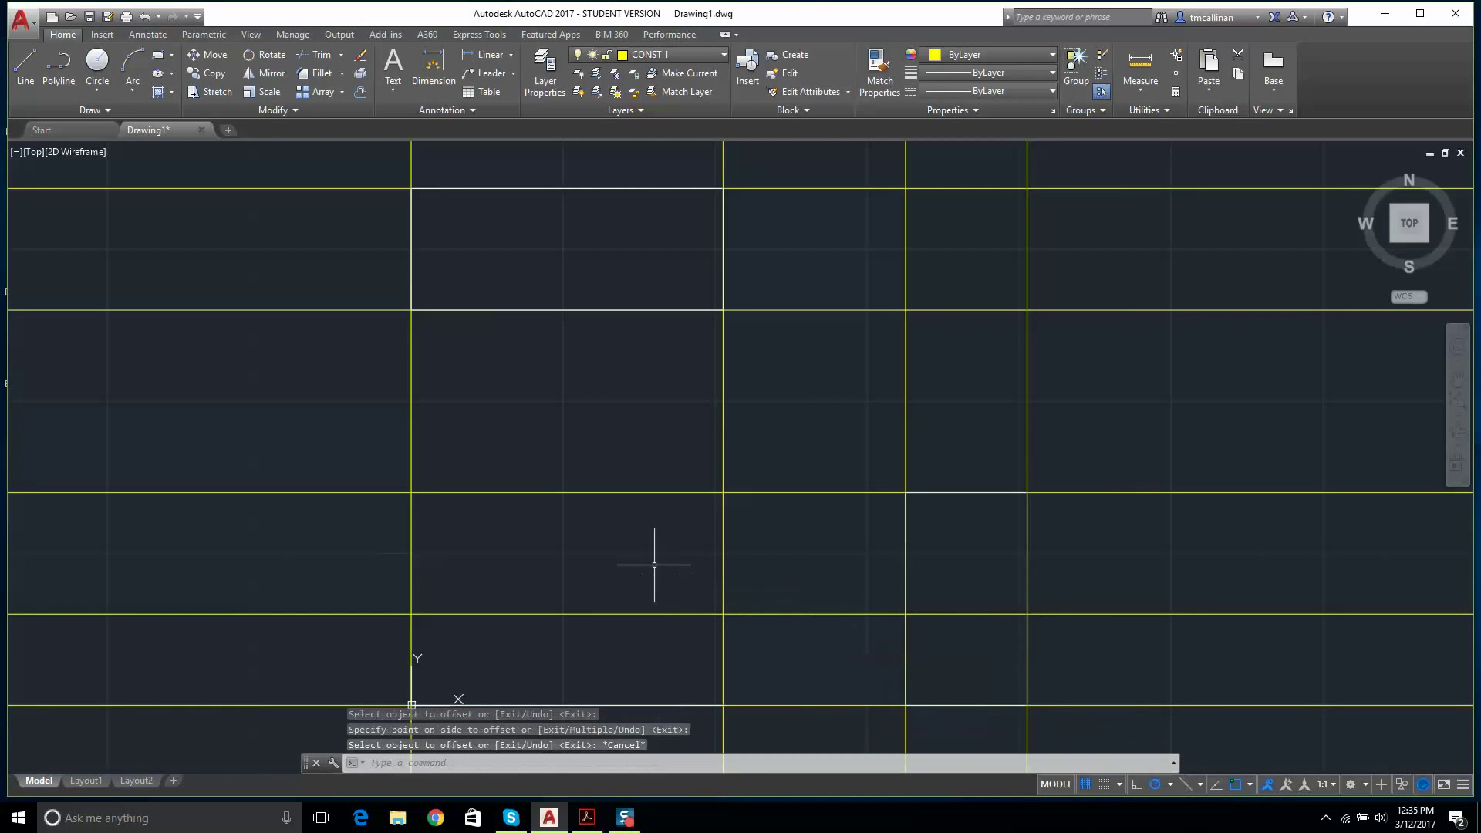
# - Offset the leftmost vertical construction line 2.88 to the right to mark the hole's horizontal center
pyautogui.click(359, 94)
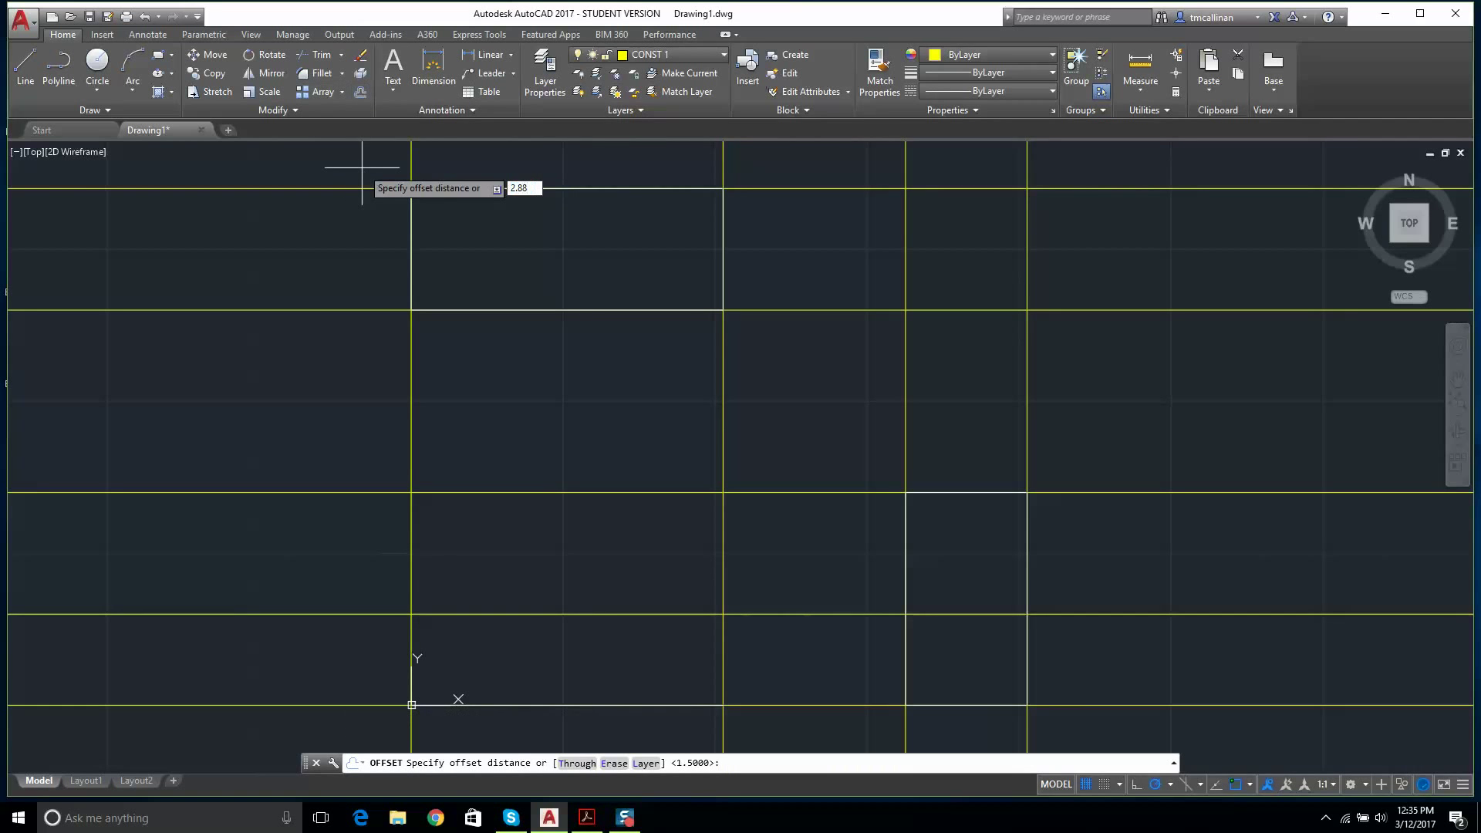
pyautogui.press('Return')
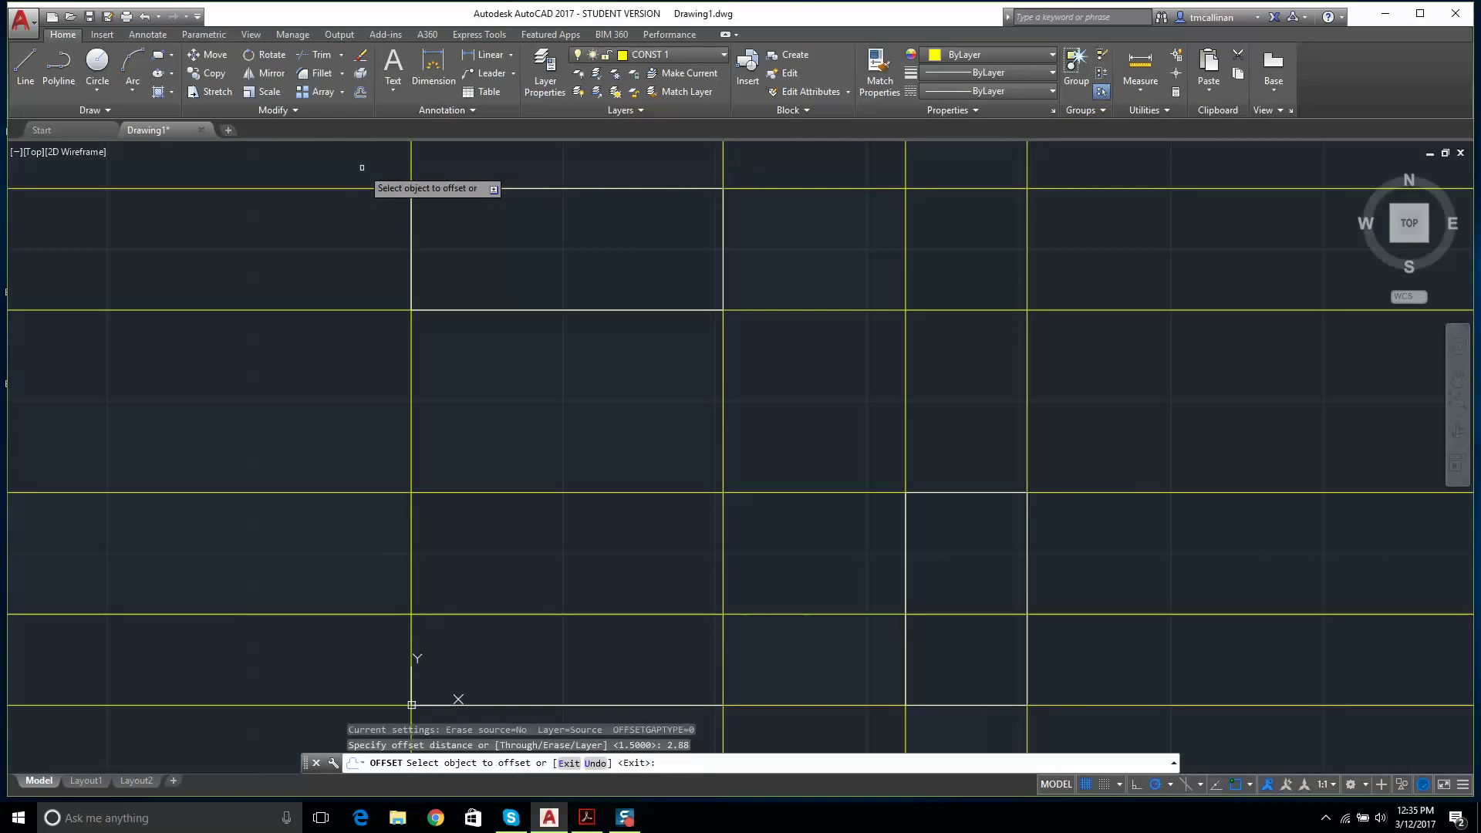
pyautogui.click(414, 405)
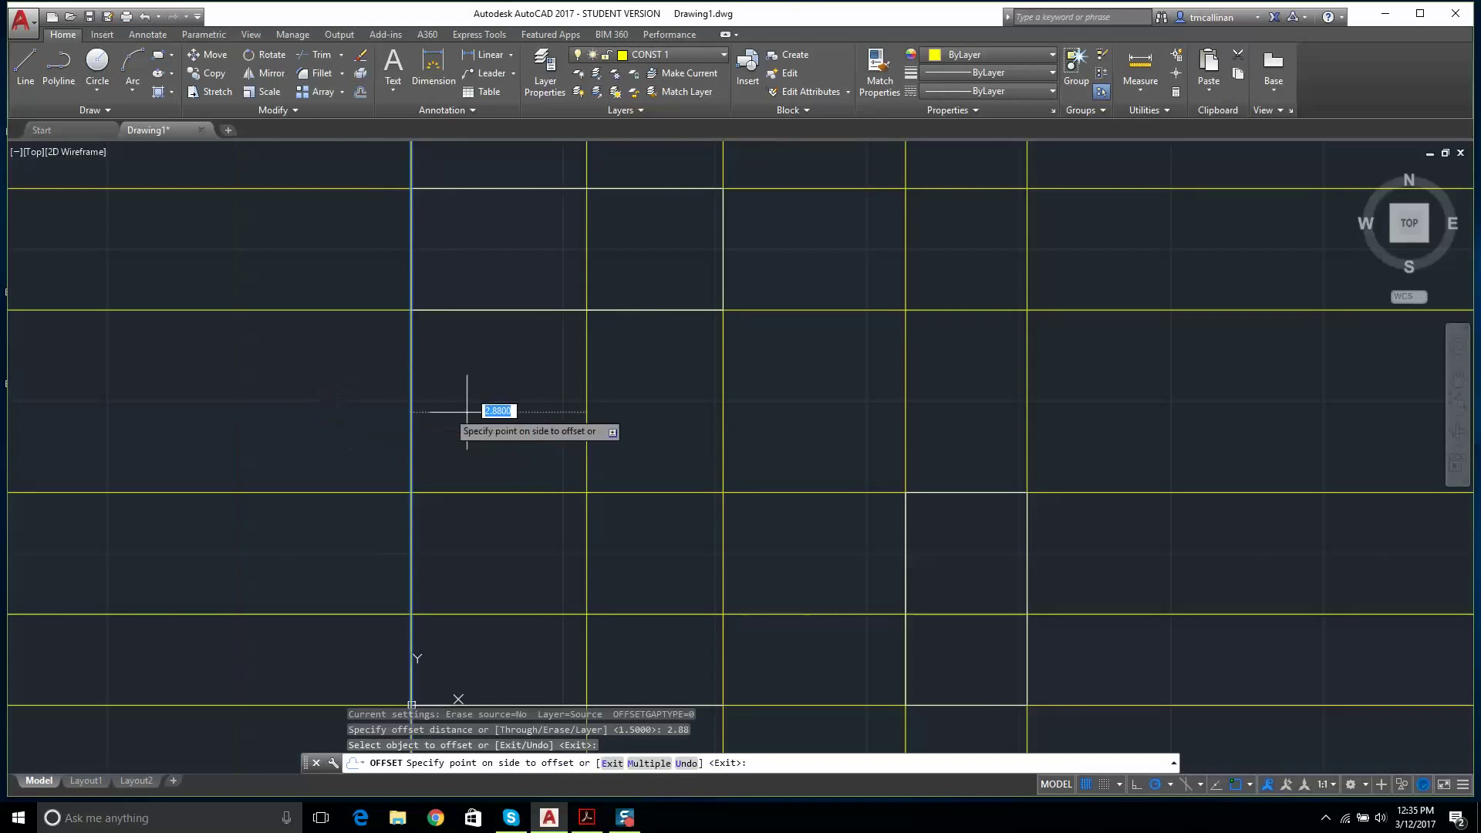
pyautogui.click(636, 413)
pyautogui.press('Escape')
pyautogui.scroll(-4, 645, 408)
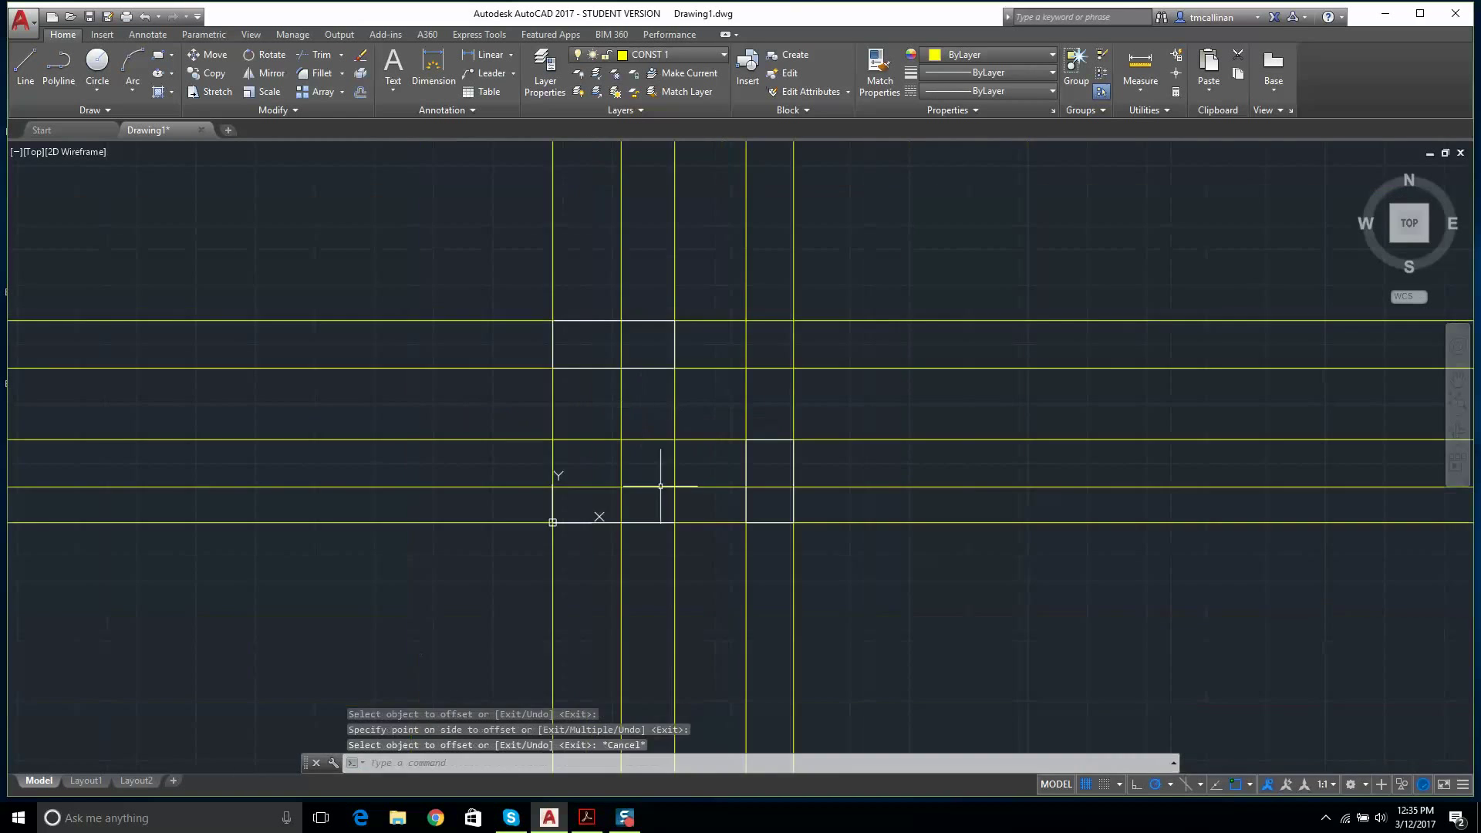
pyautogui.scroll(4, 661, 486)
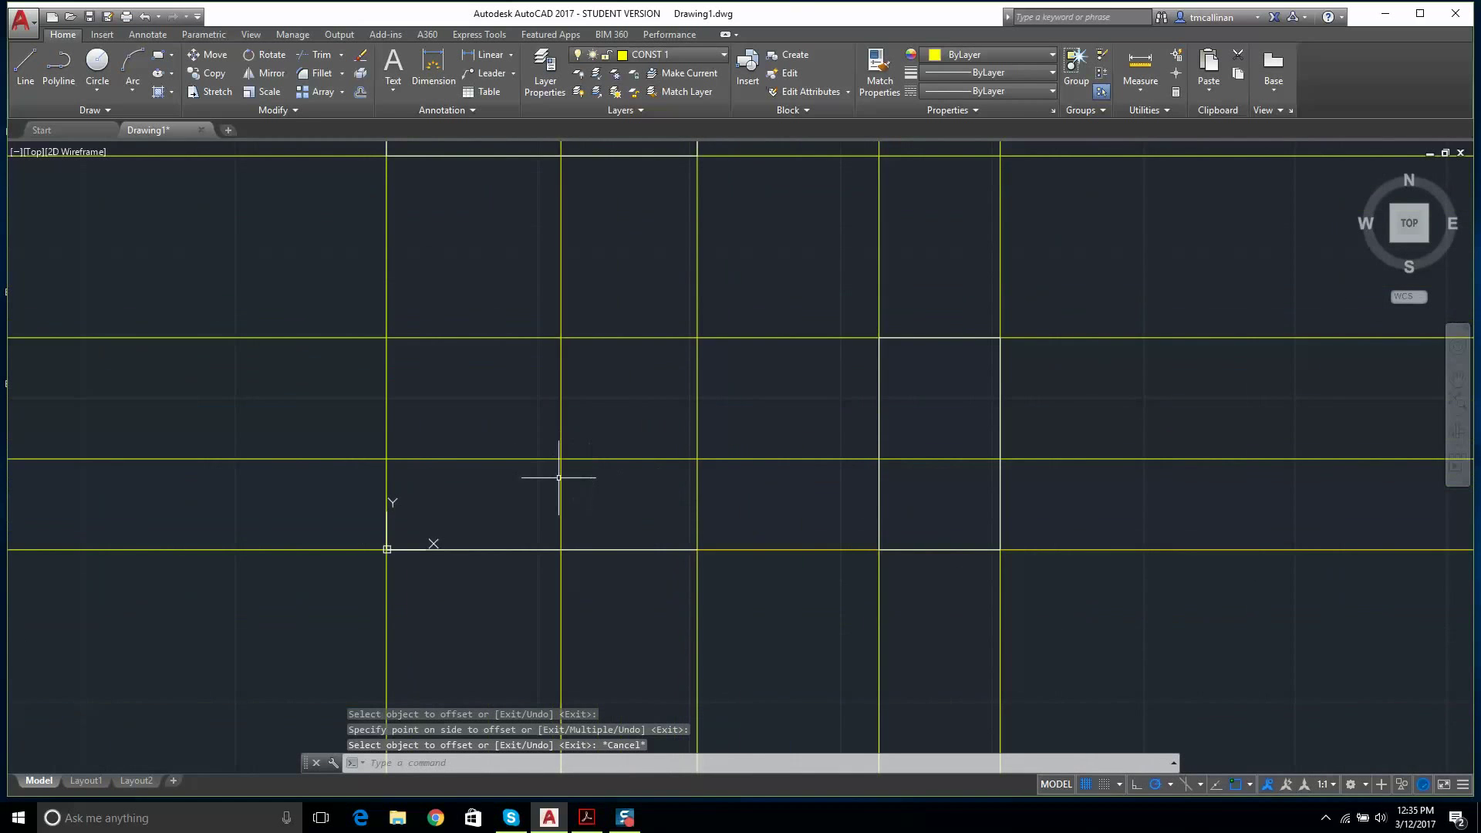
# - End the offset operation and make layer 0 the current layer
pyautogui.scroll(5, 559, 455)
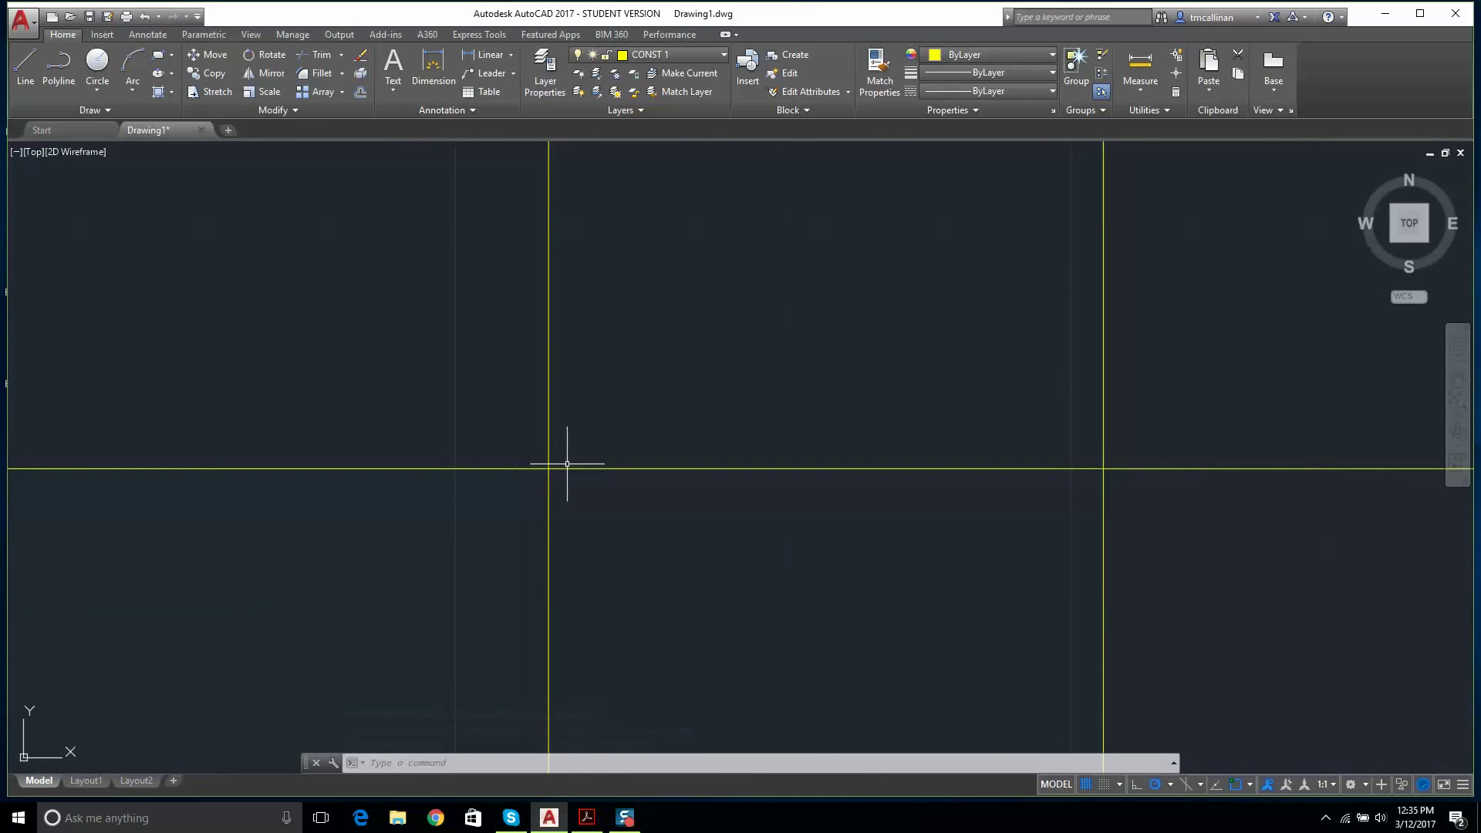
pyautogui.scroll(-2, 589, 389)
pyautogui.press('Escape')
pyautogui.press('Escape')
pyautogui.scroll(-2, 599, 353)
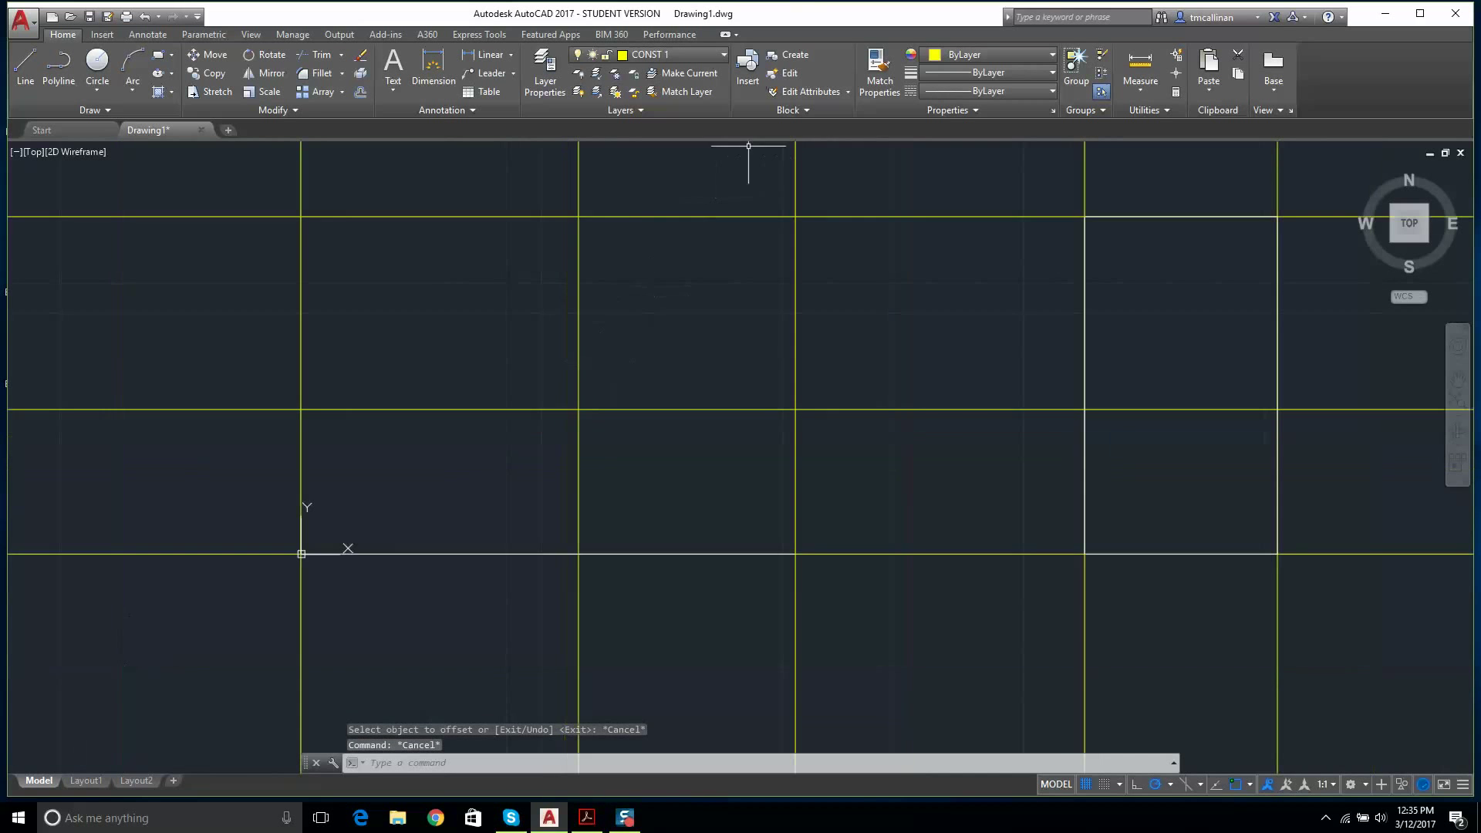
pyautogui.scroll(-2, 655, 291)
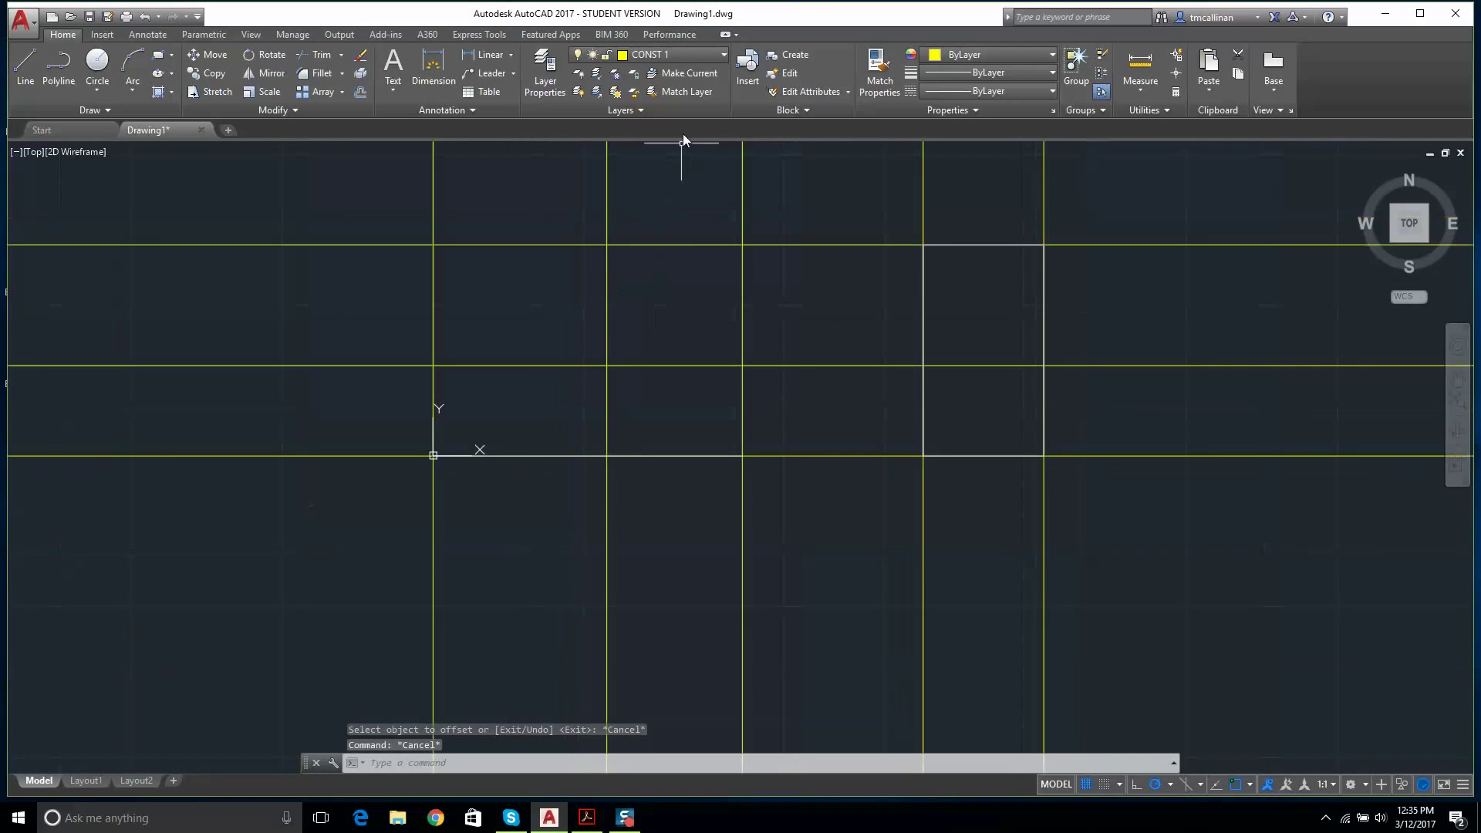
pyautogui.click(682, 55)
pyautogui.click(657, 72)
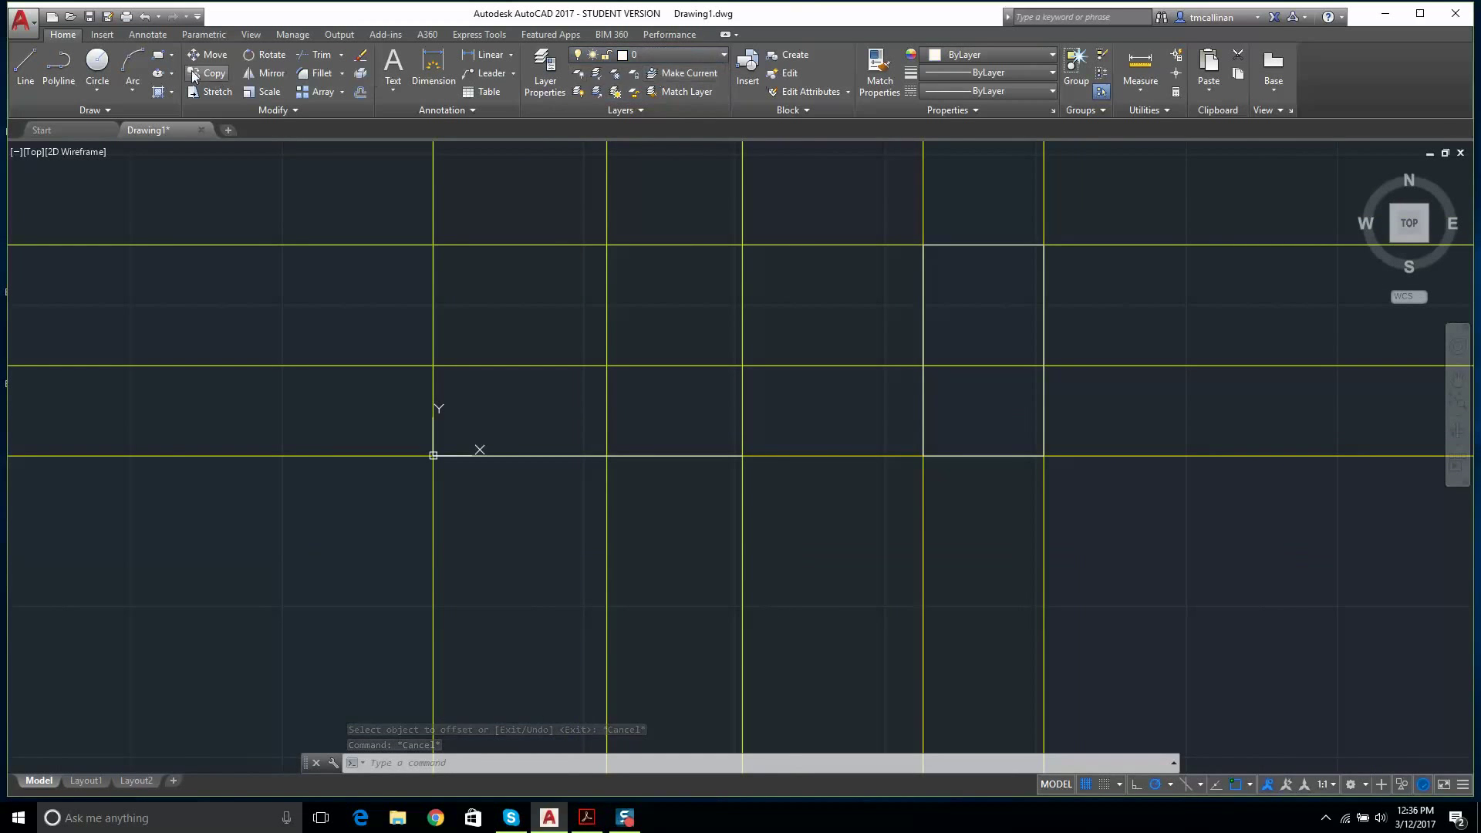
# - Check the hole's diameter in the exercises PDF, and draw a 1.52 diameter circle in AutoCAD at the intersection of the hole's center construction lines
pyautogui.click(97, 62)
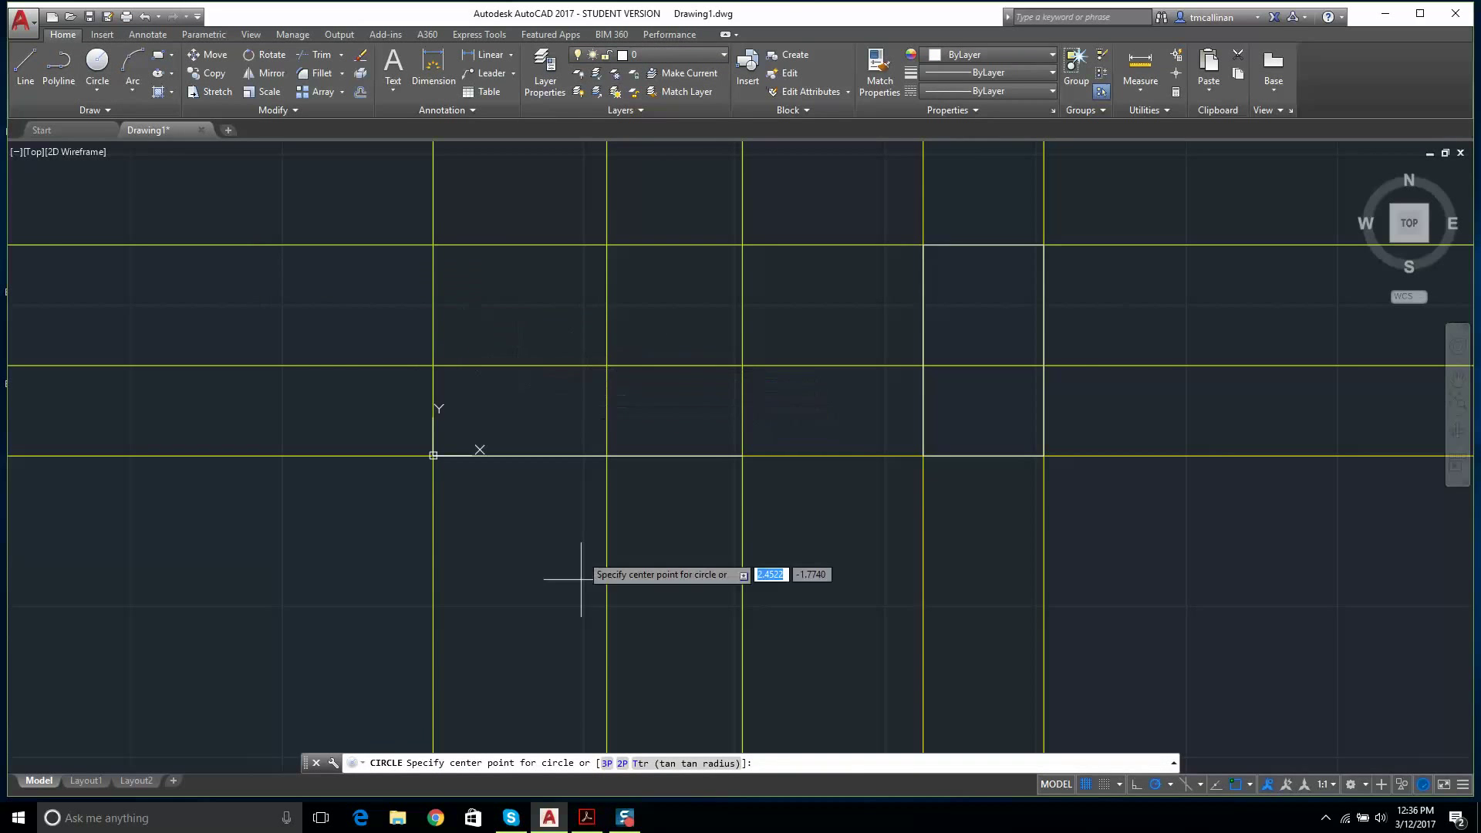
pyautogui.click(587, 818)
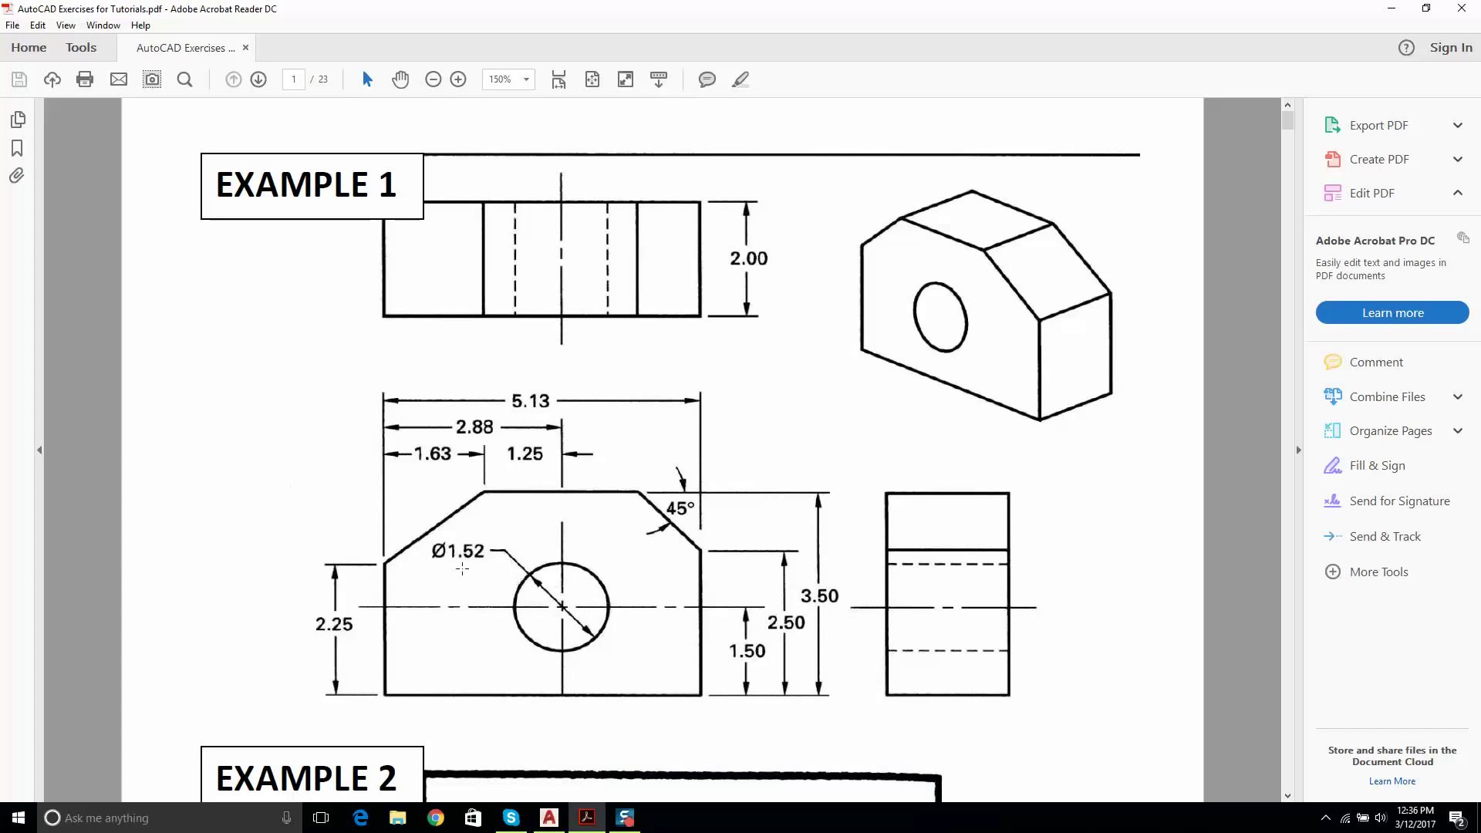
pyautogui.click(548, 817)
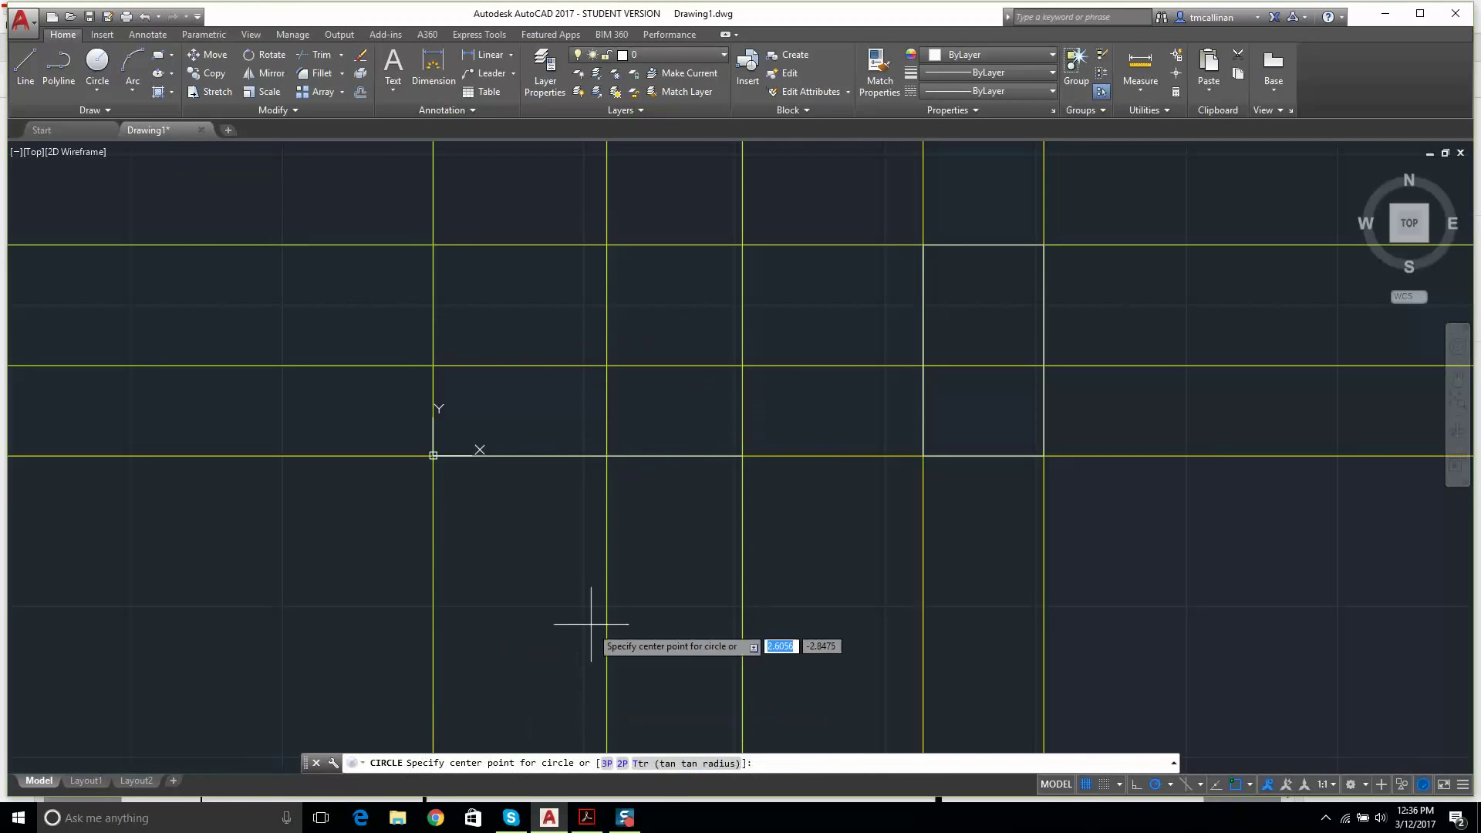
pyautogui.click(607, 365)
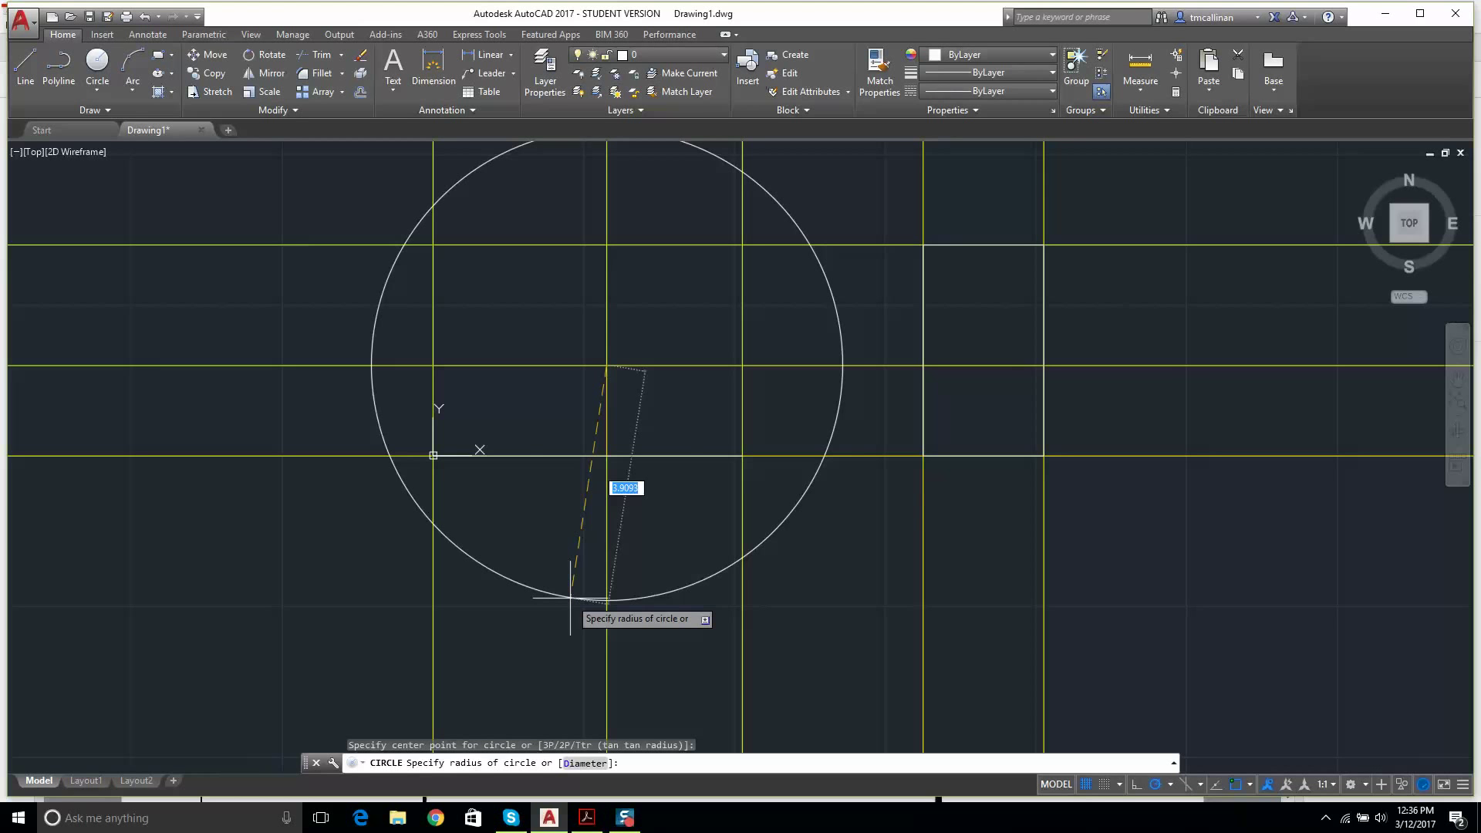
pyautogui.write('d')
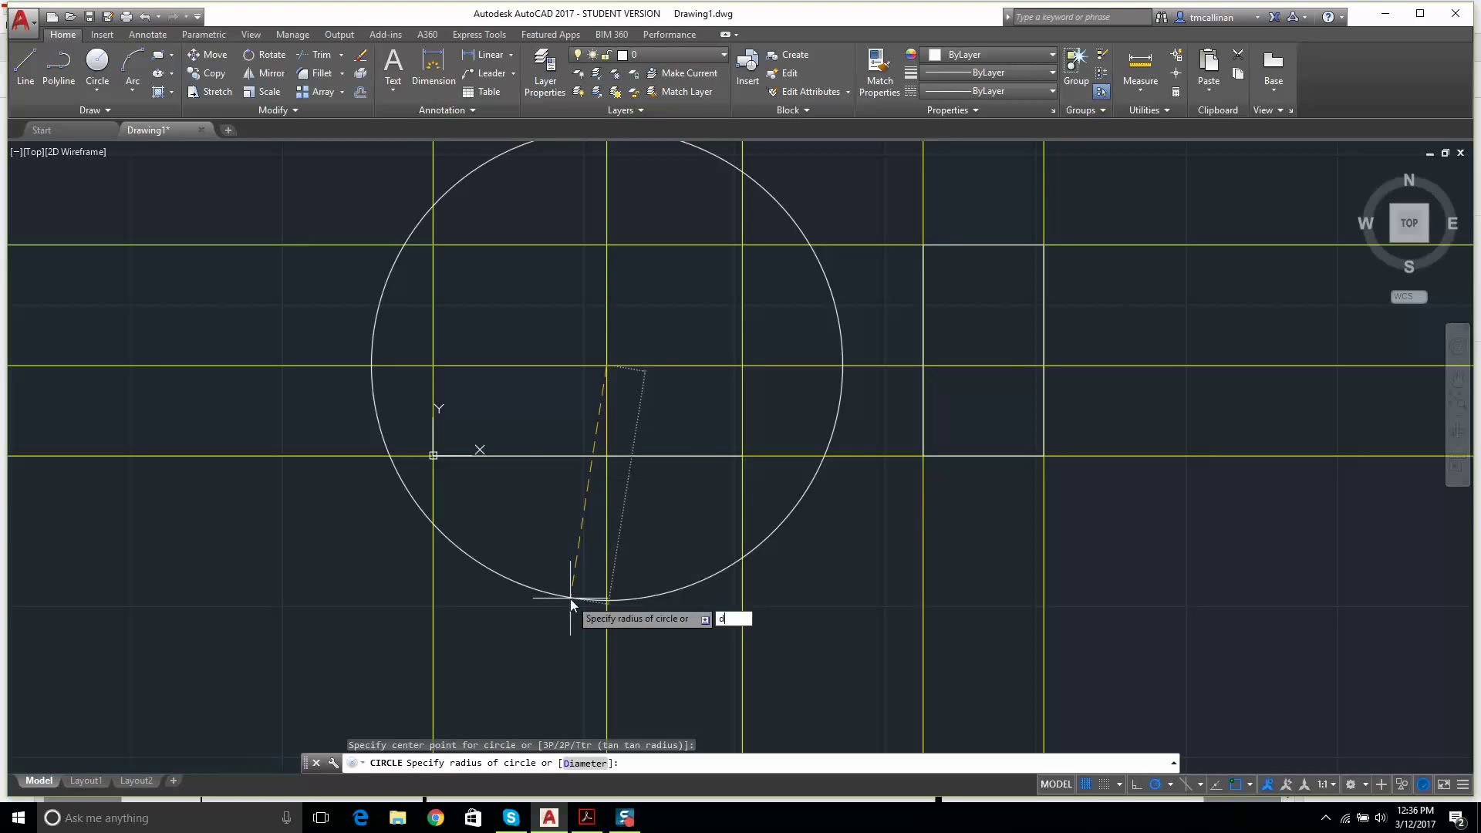
pyautogui.press('Return')
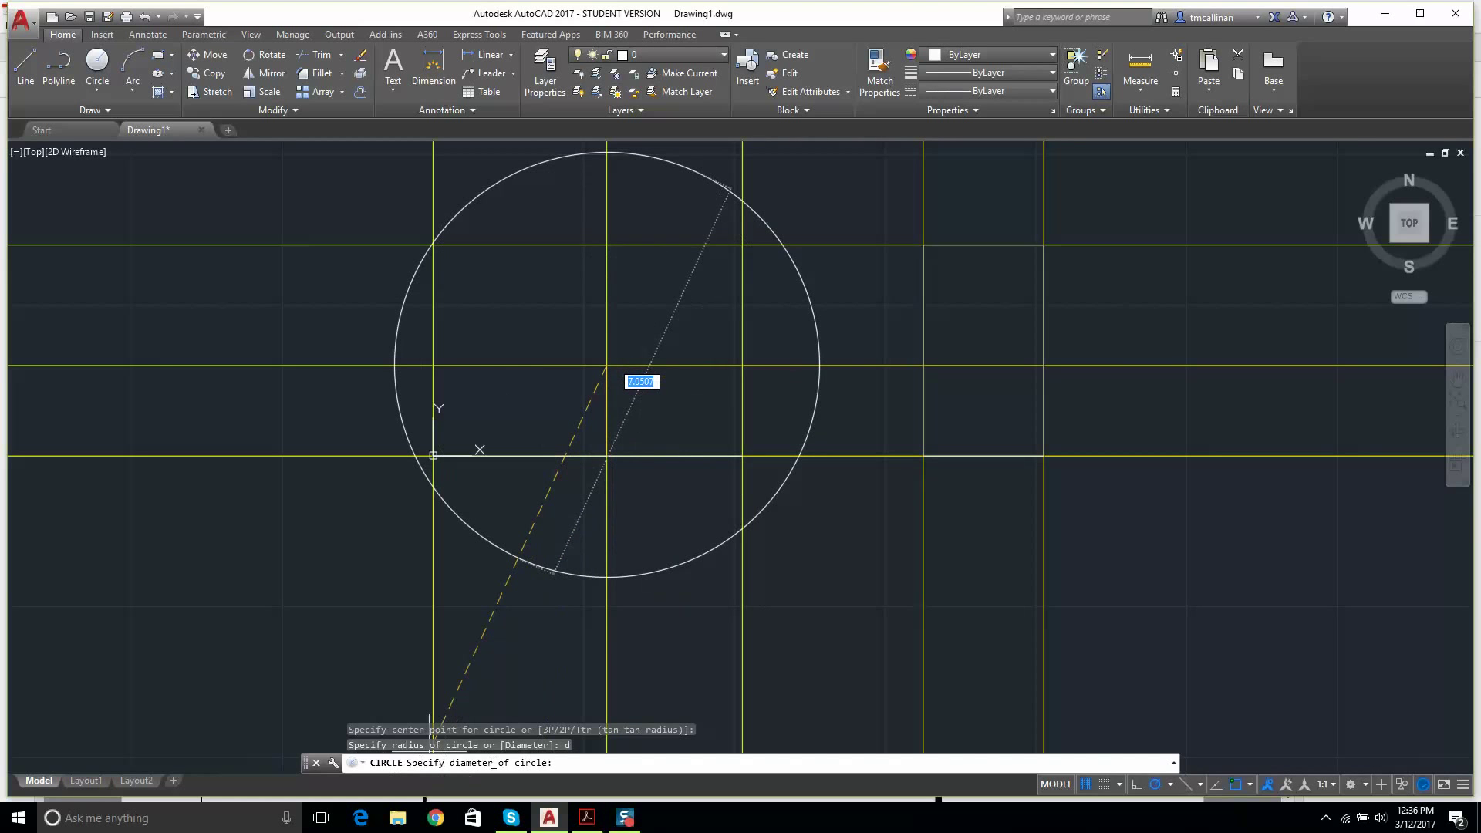
pyautogui.write('1.52')
pyautogui.press('Return')
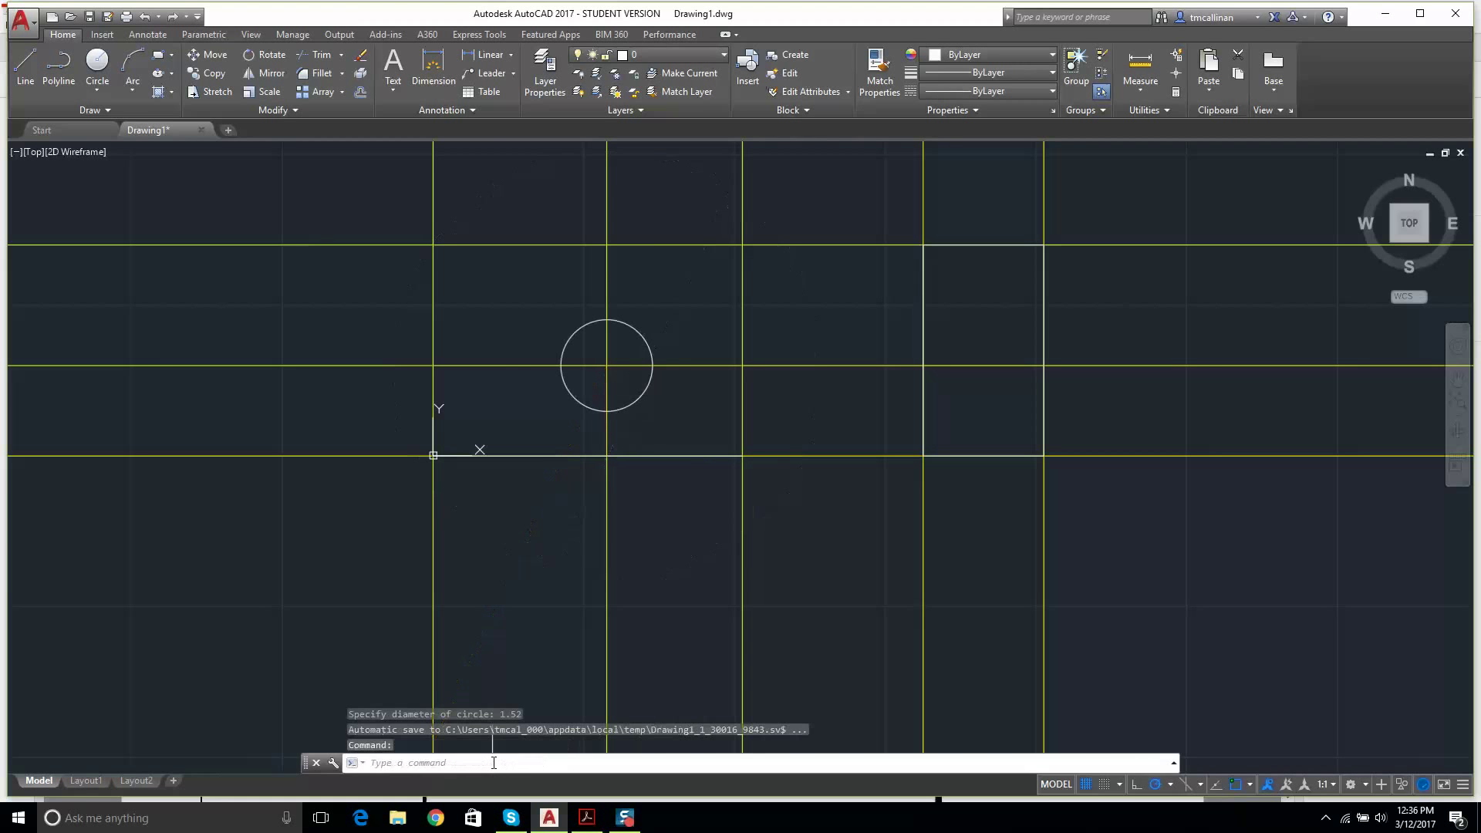
pyautogui.press('Escape')
# - Check the heights of the front view's vertical side edges in the exercises PDF, and return to AutoCAD
pyautogui.scroll(-2, 661, 363)
pyautogui.moveTo(661, 363); pyautogui.dragTo(591, 533, button='middle')
pyautogui.scroll(2, 594, 505)
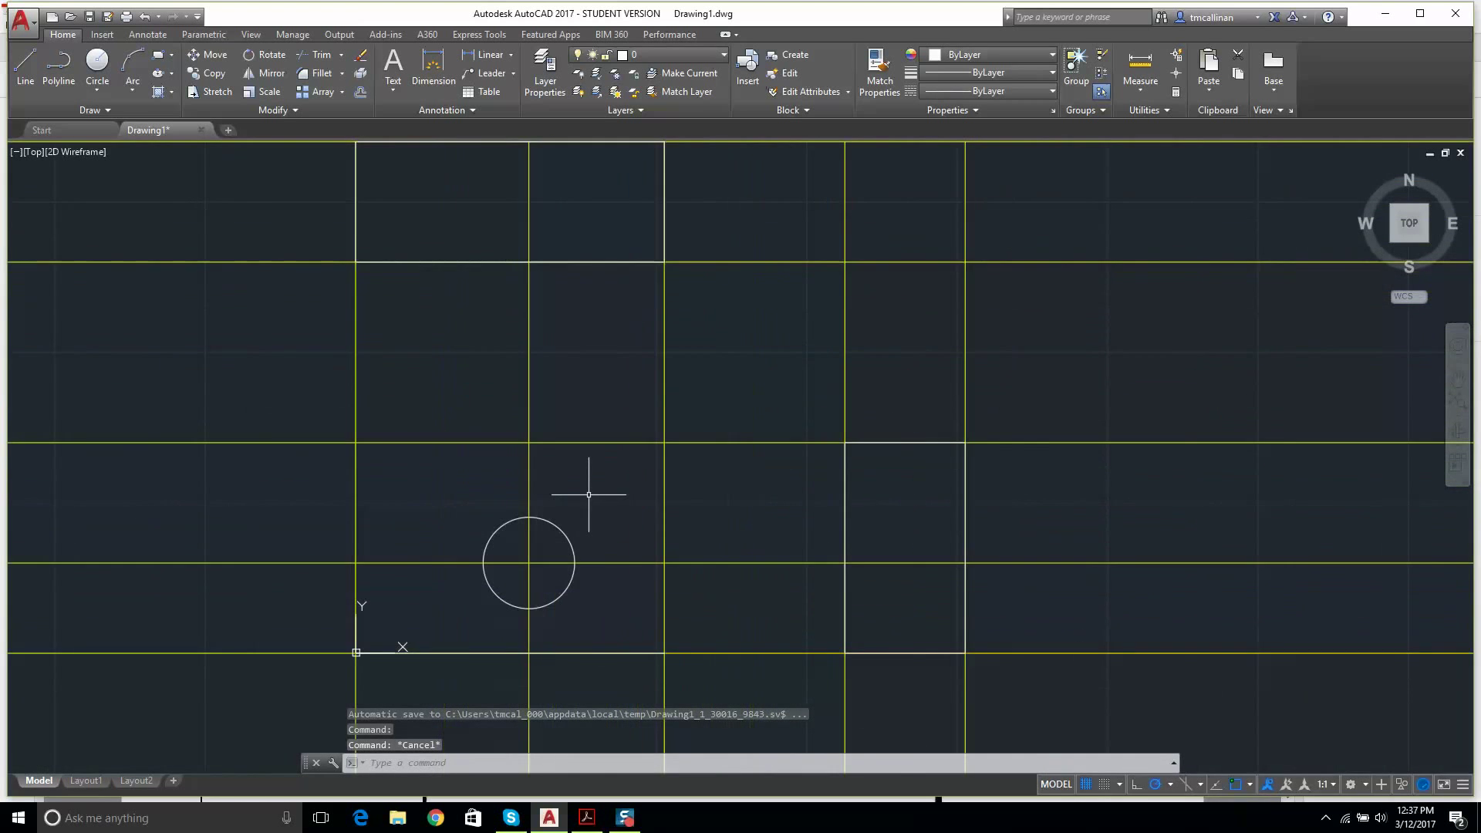
pyautogui.moveTo(539, 424); pyautogui.dragTo(539, 452, button='middle')
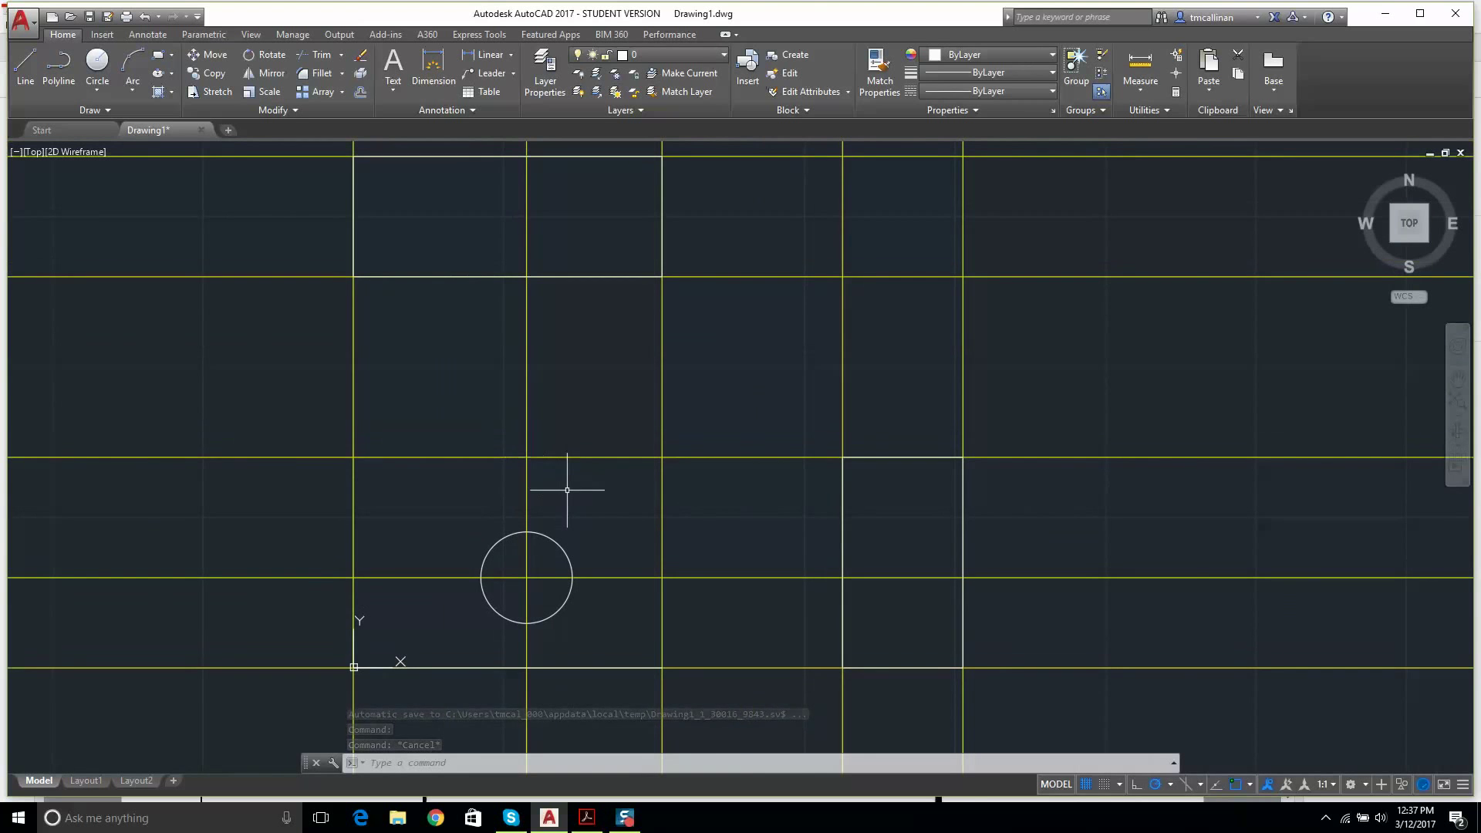
pyautogui.click(588, 818)
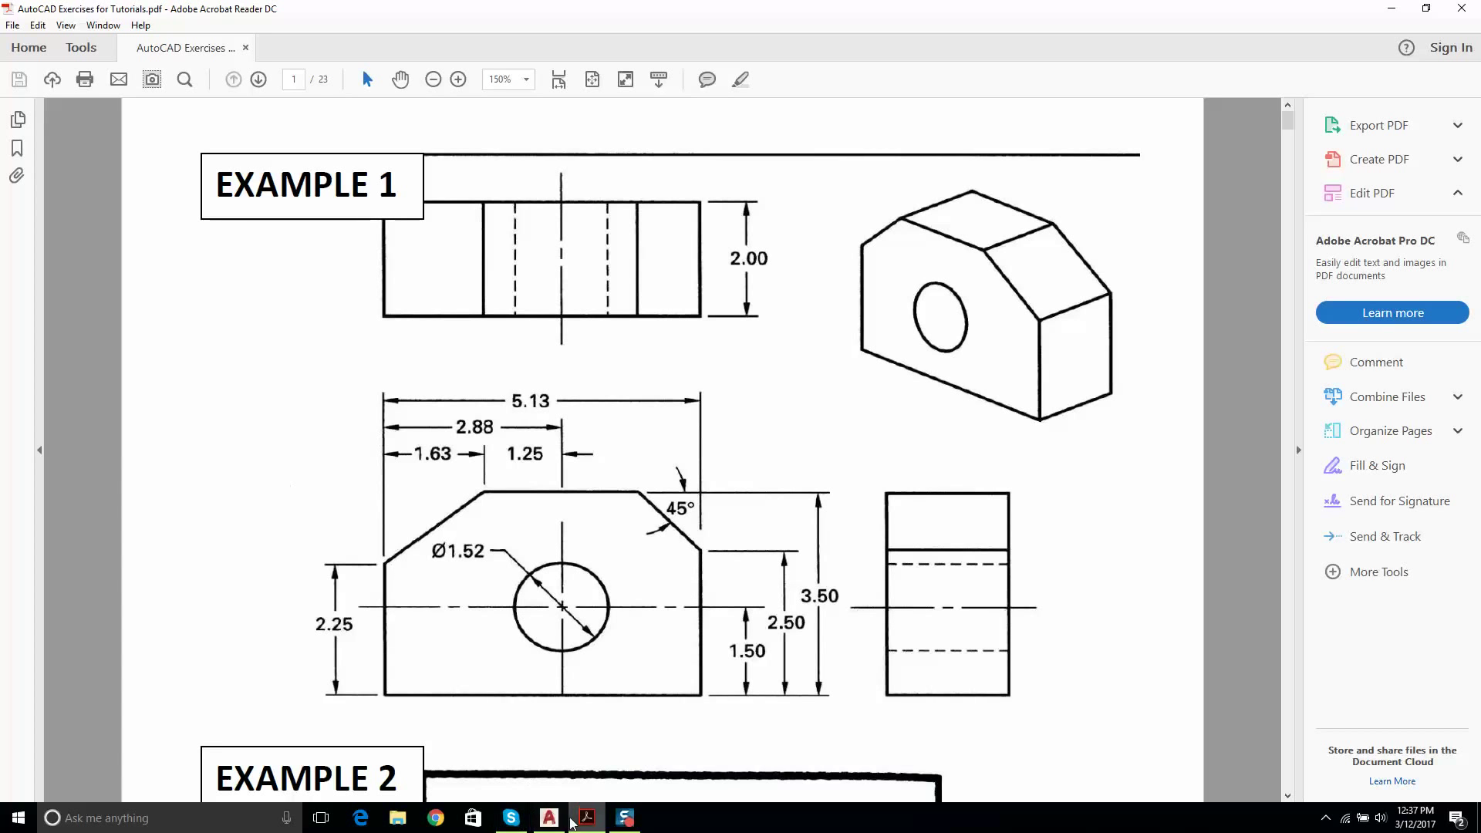
pyautogui.click(549, 821)
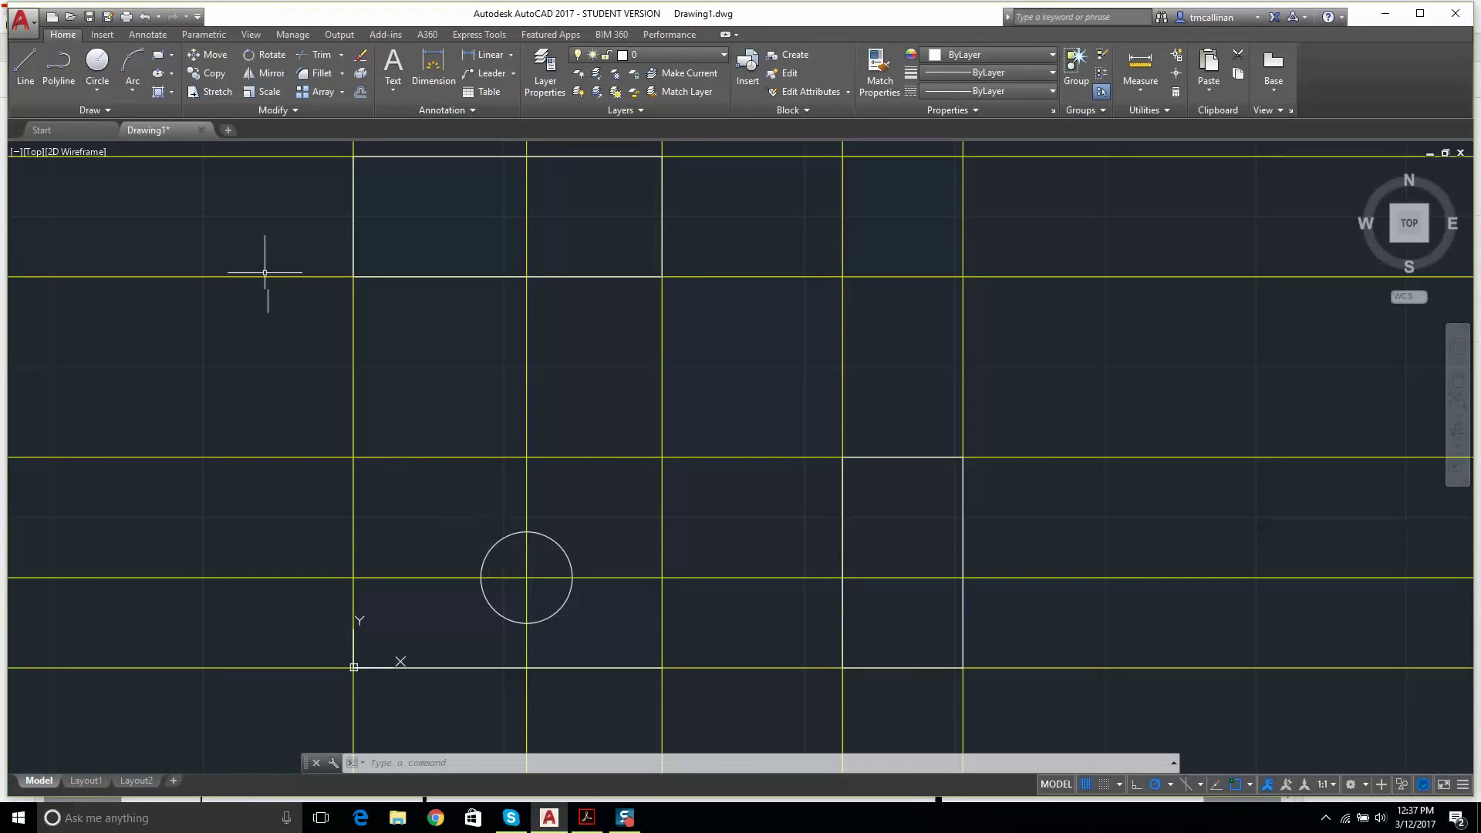
pyautogui.click(587, 818)
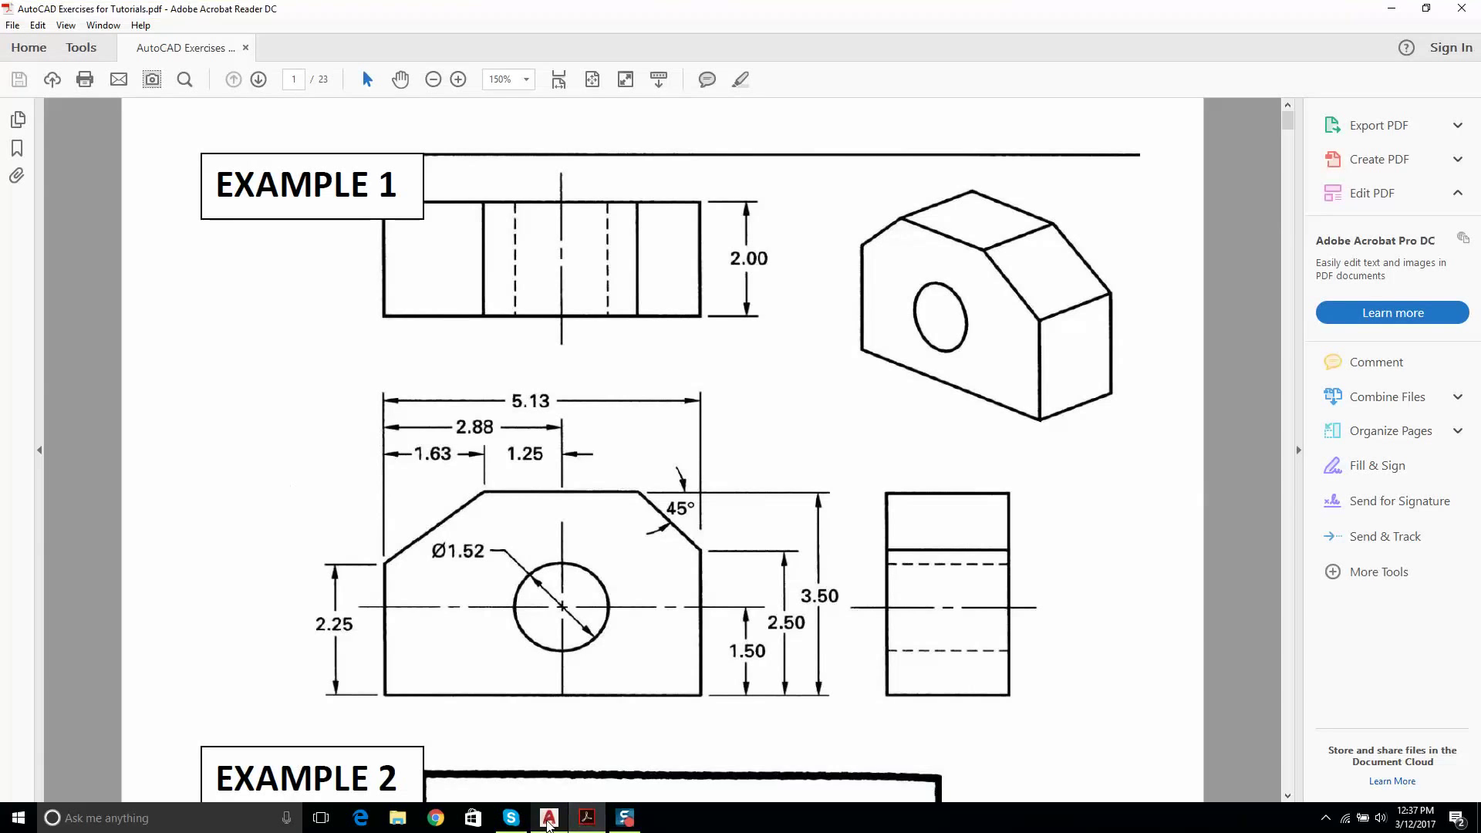
pyautogui.click(549, 818)
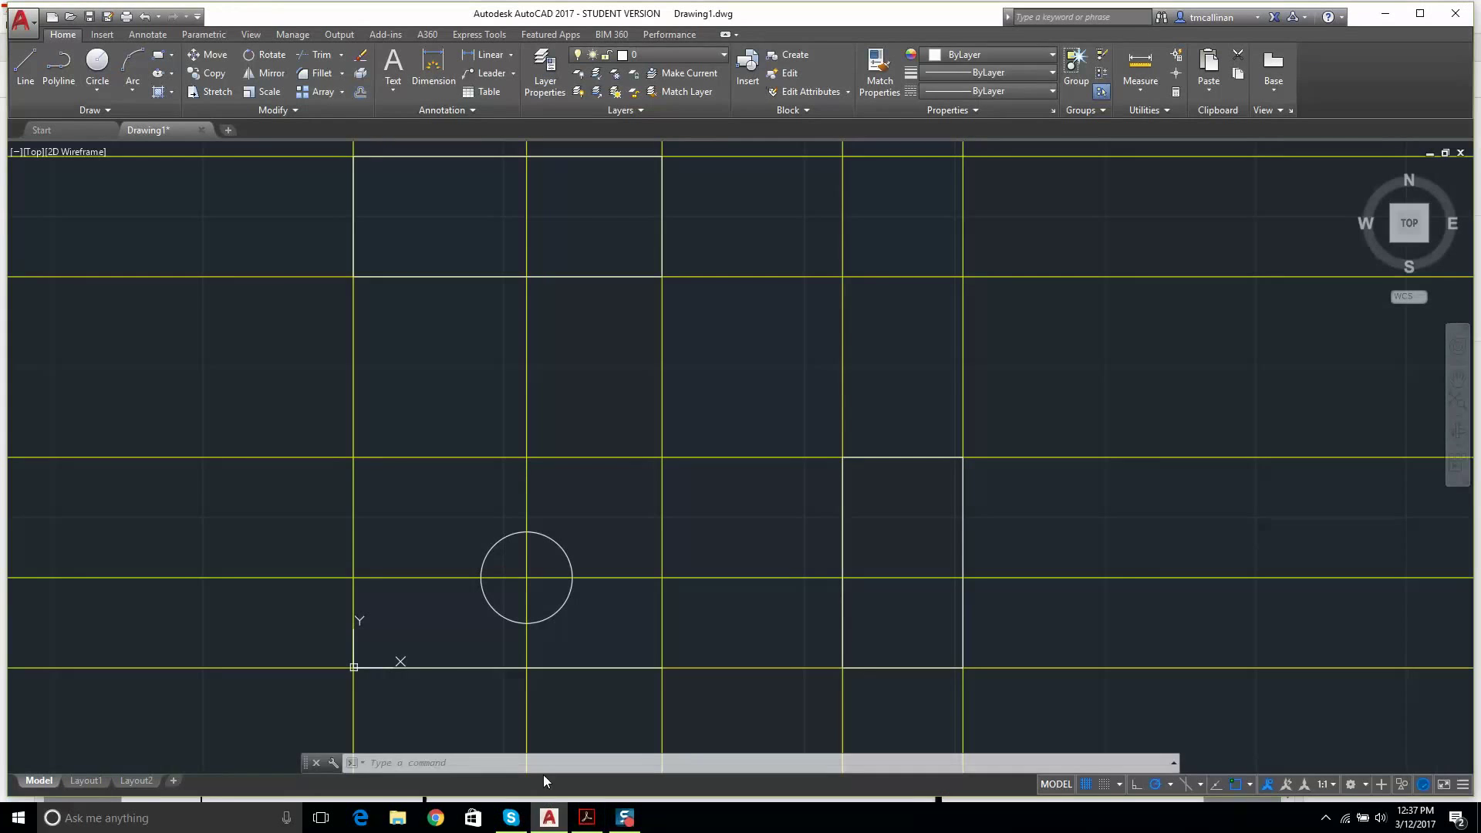
# - Draw the front view's right edge as a vertical line 2.5 long, upward from the lower-right corner
pyautogui.click(25, 67)
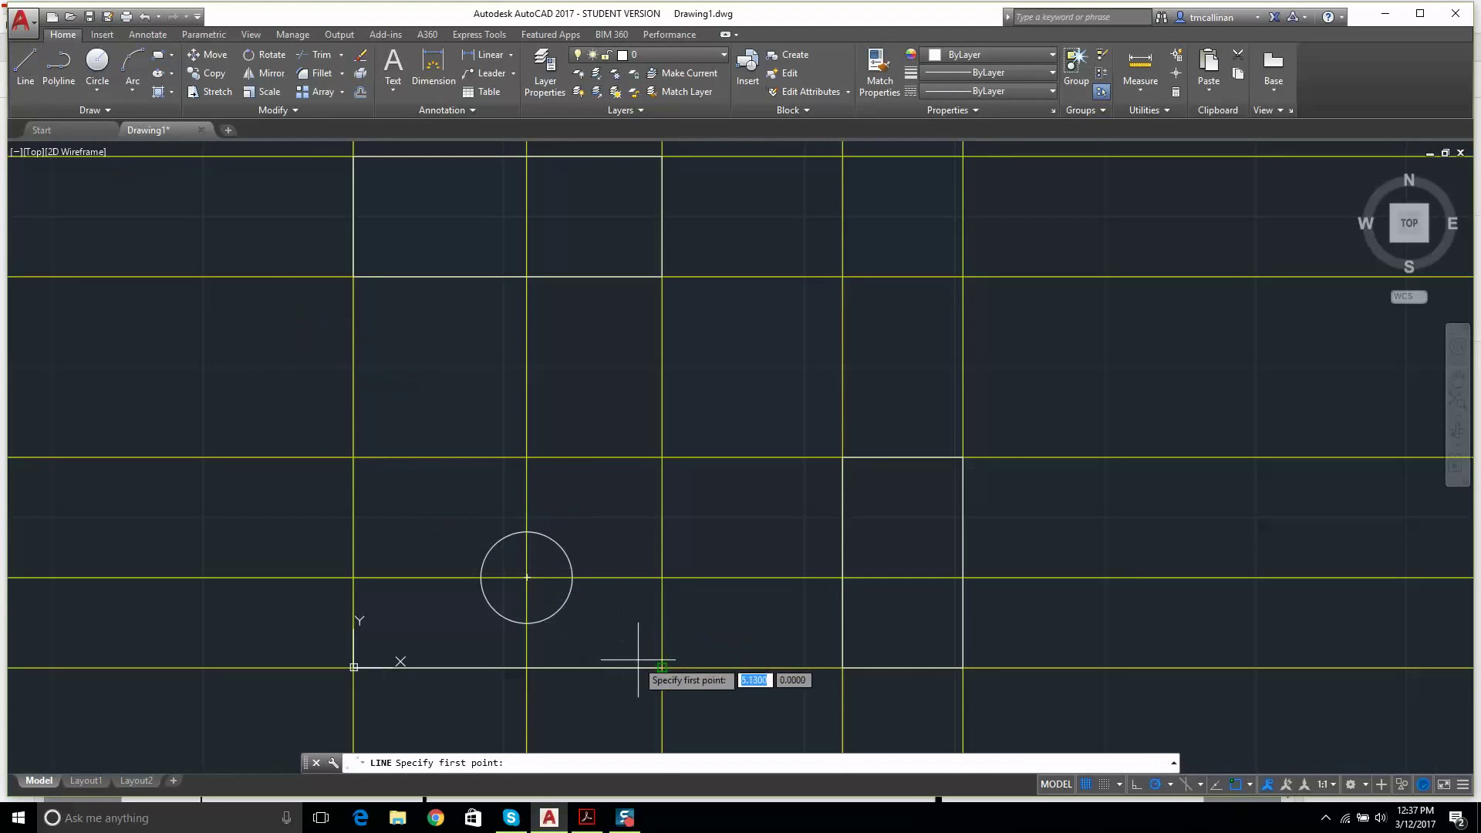
pyautogui.click(662, 668)
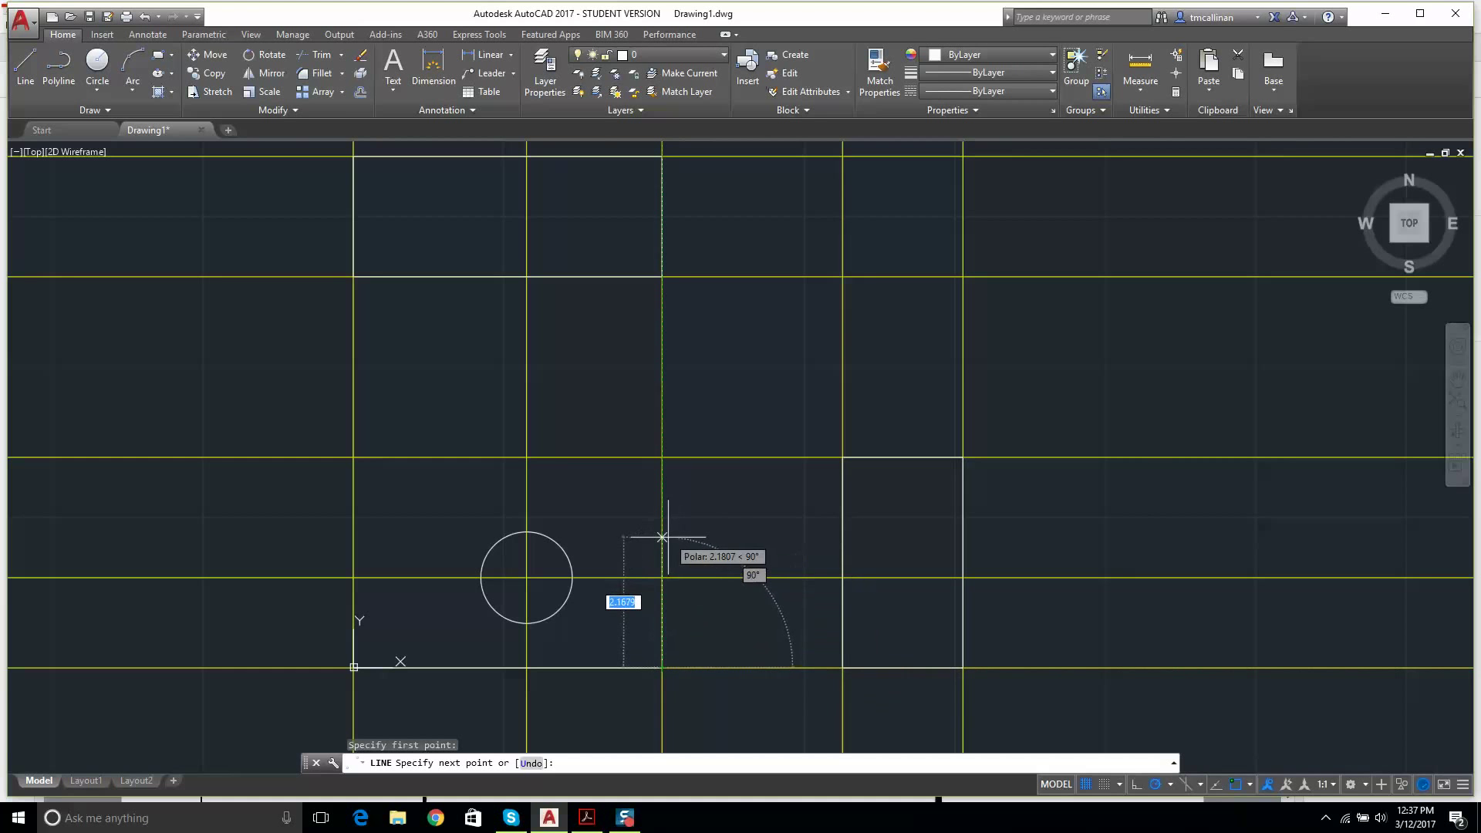
pyautogui.scroll(-2, 661, 514)
pyautogui.scroll(2, 655, 648)
pyautogui.moveTo(656, 647); pyautogui.dragTo(739, 448, button='middle')
pyautogui.scroll(4, 741, 502)
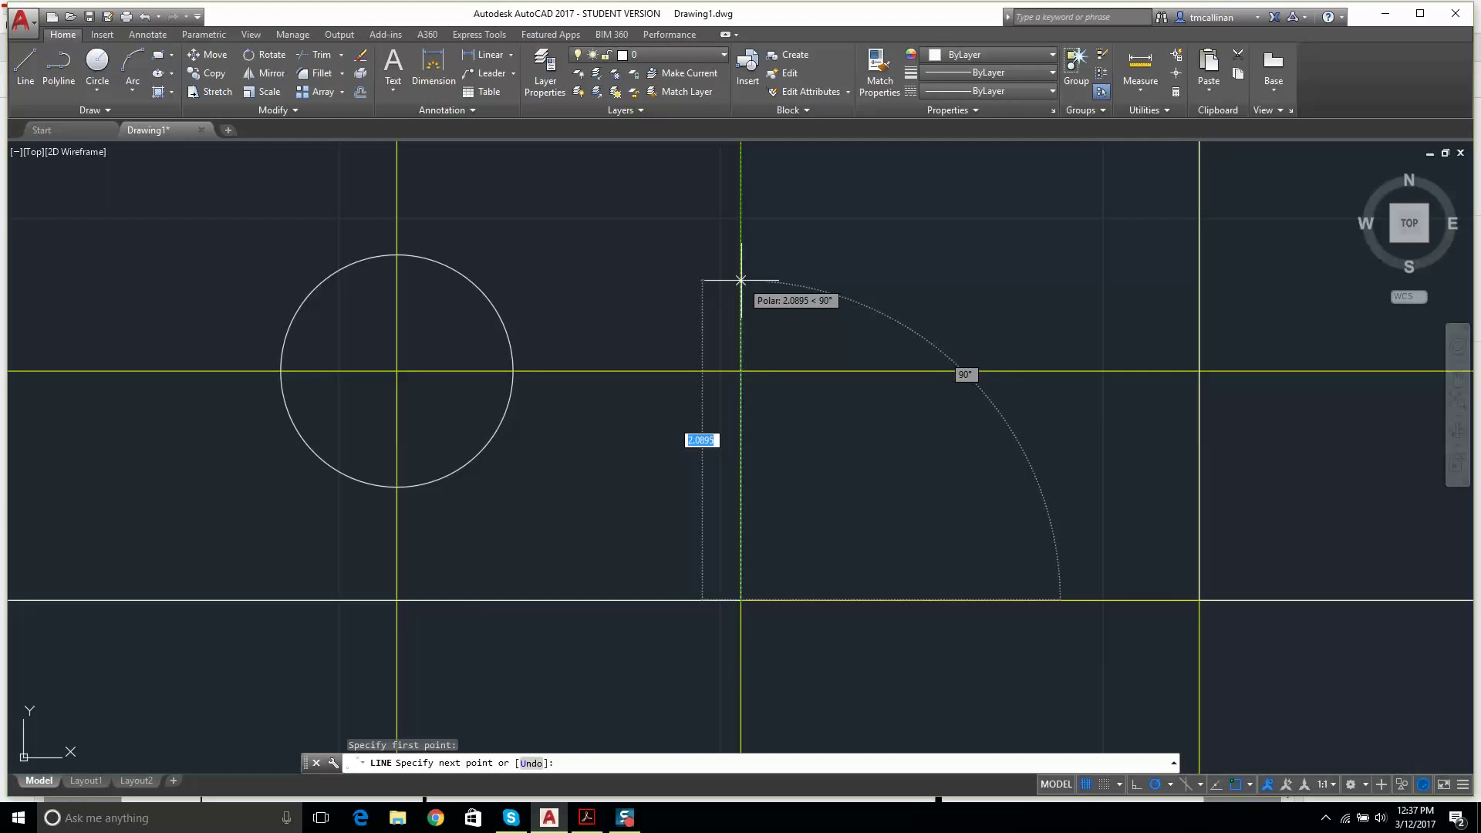
pyautogui.write('2')
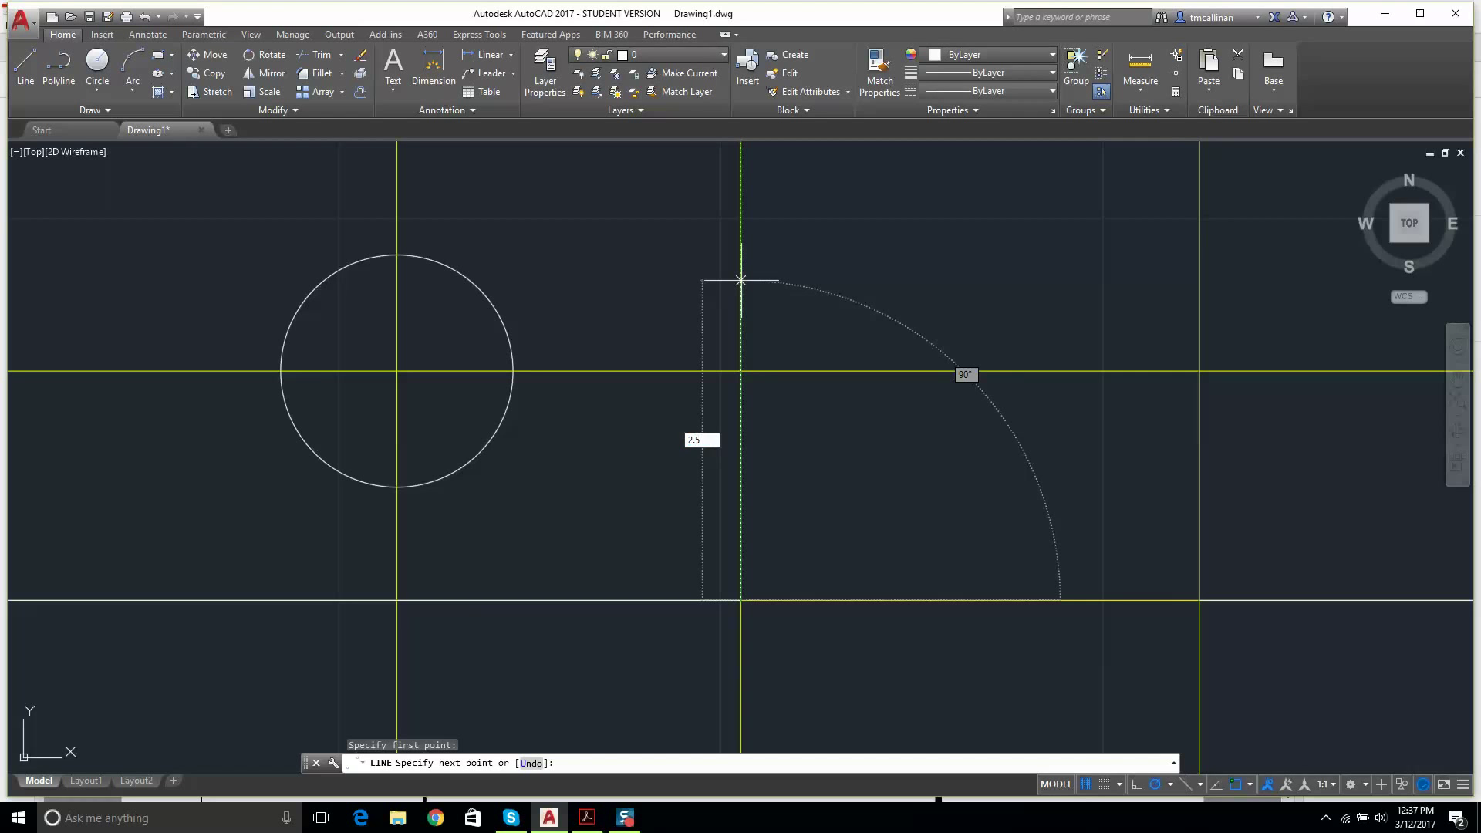
pyautogui.press('Return')
pyautogui.press('Escape')
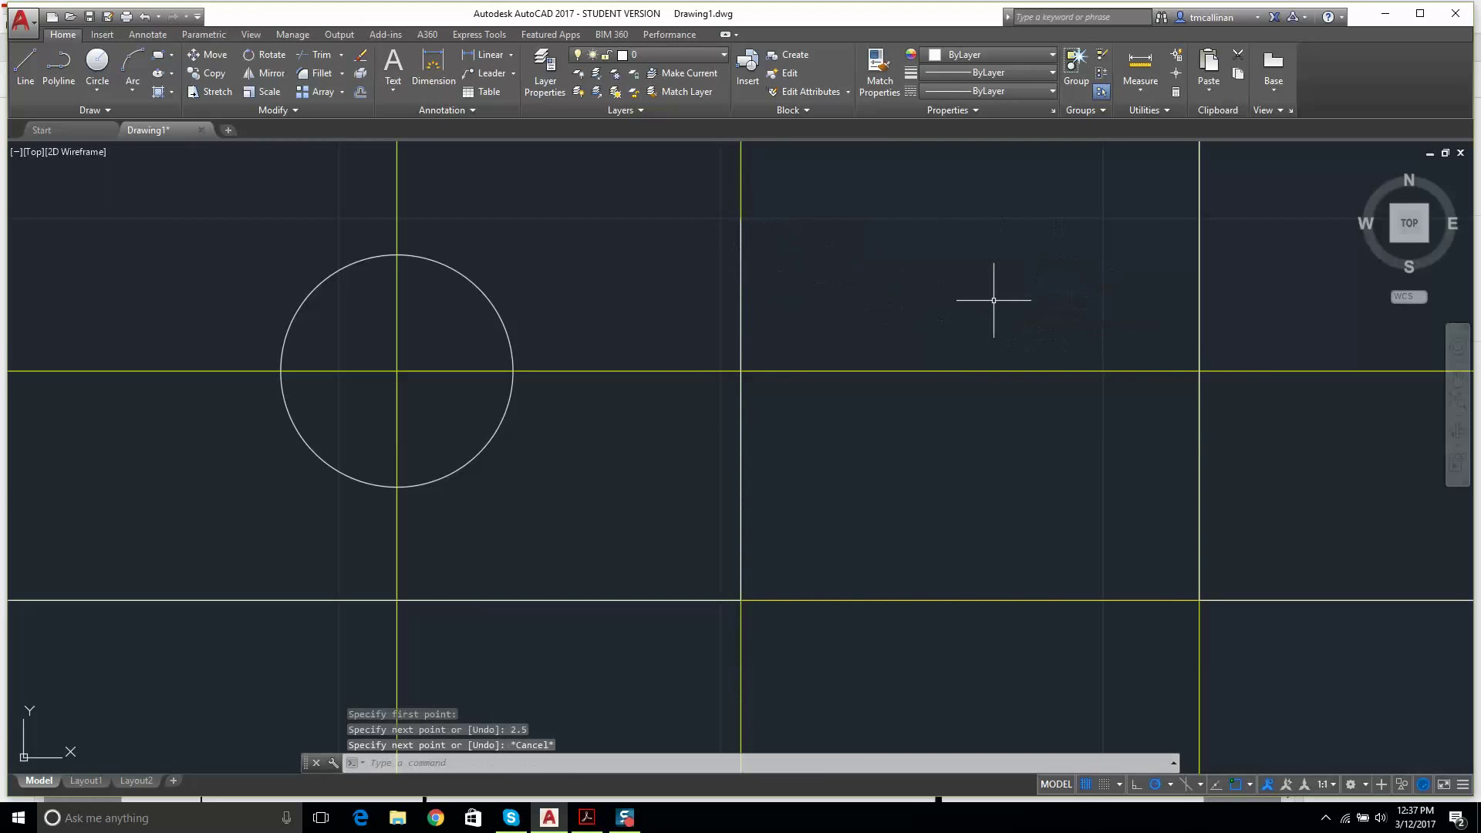
# - Try to draw the front view's left edge as a line 2.25 long from the origin corner
pyautogui.scroll(-2, 992, 301)
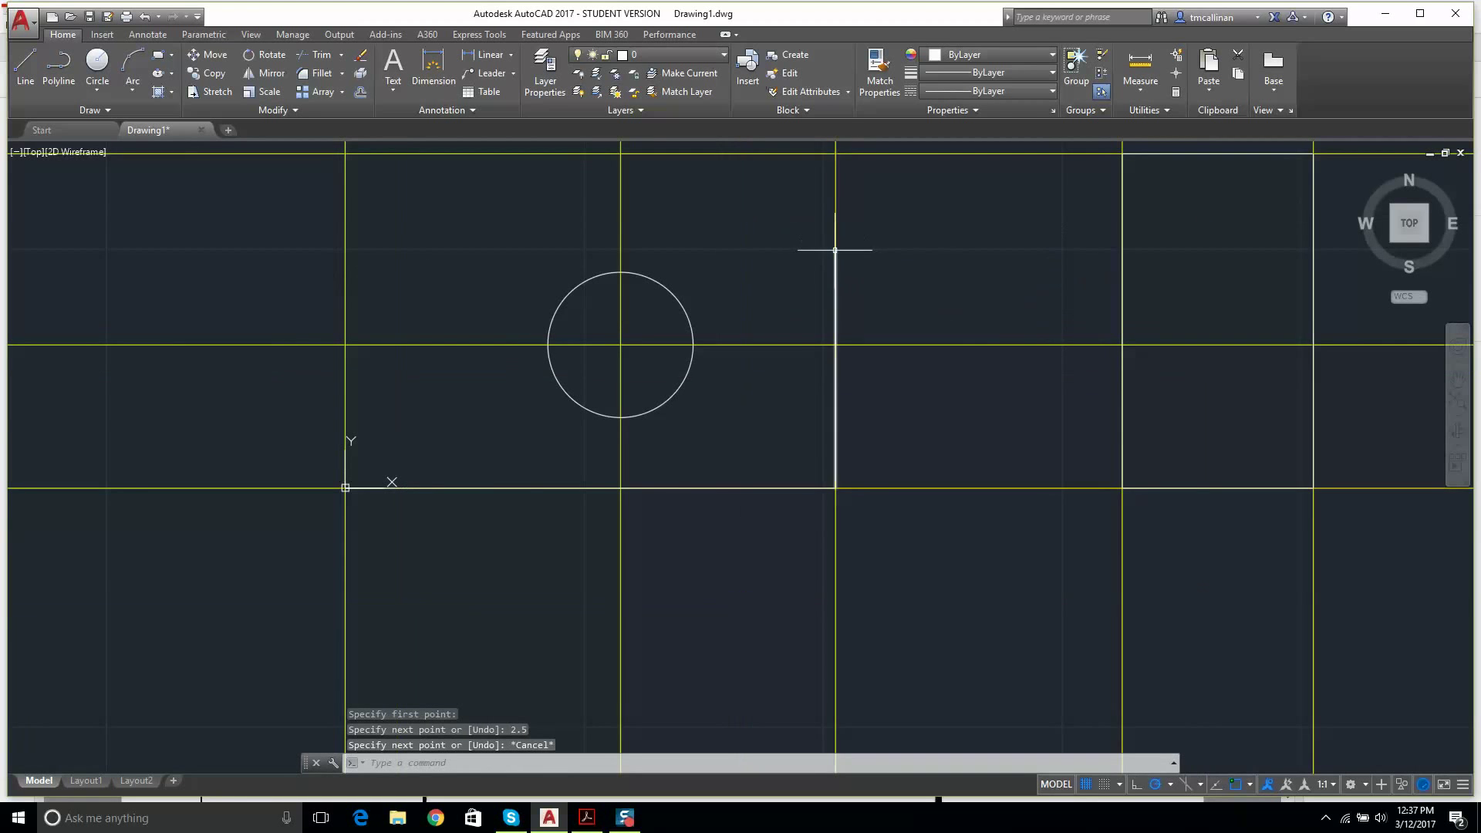
pyautogui.scroll(-4, 835, 250)
pyautogui.scroll(2, 595, 331)
pyautogui.scroll(2, 728, 249)
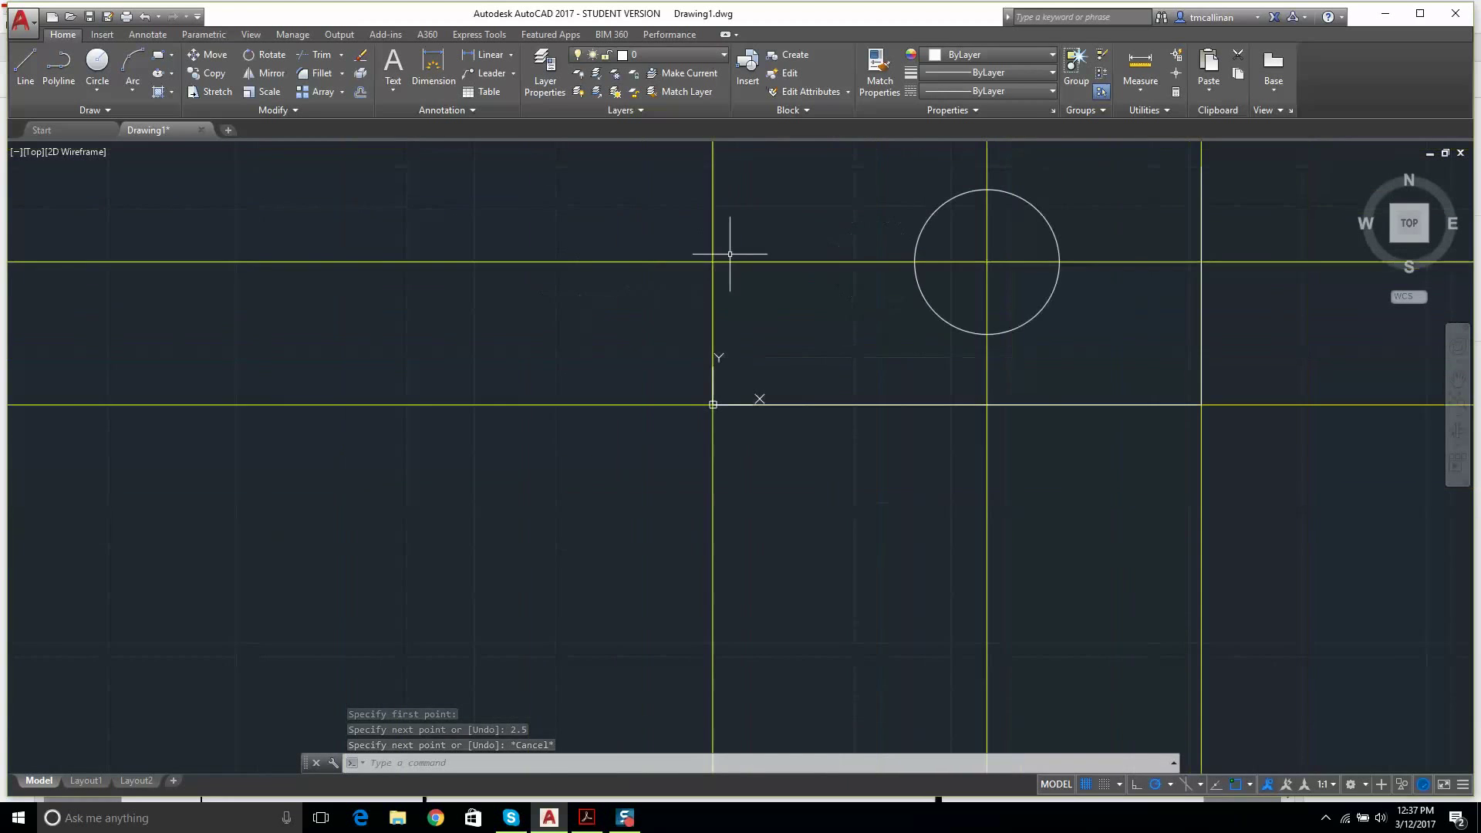
pyautogui.click(26, 68)
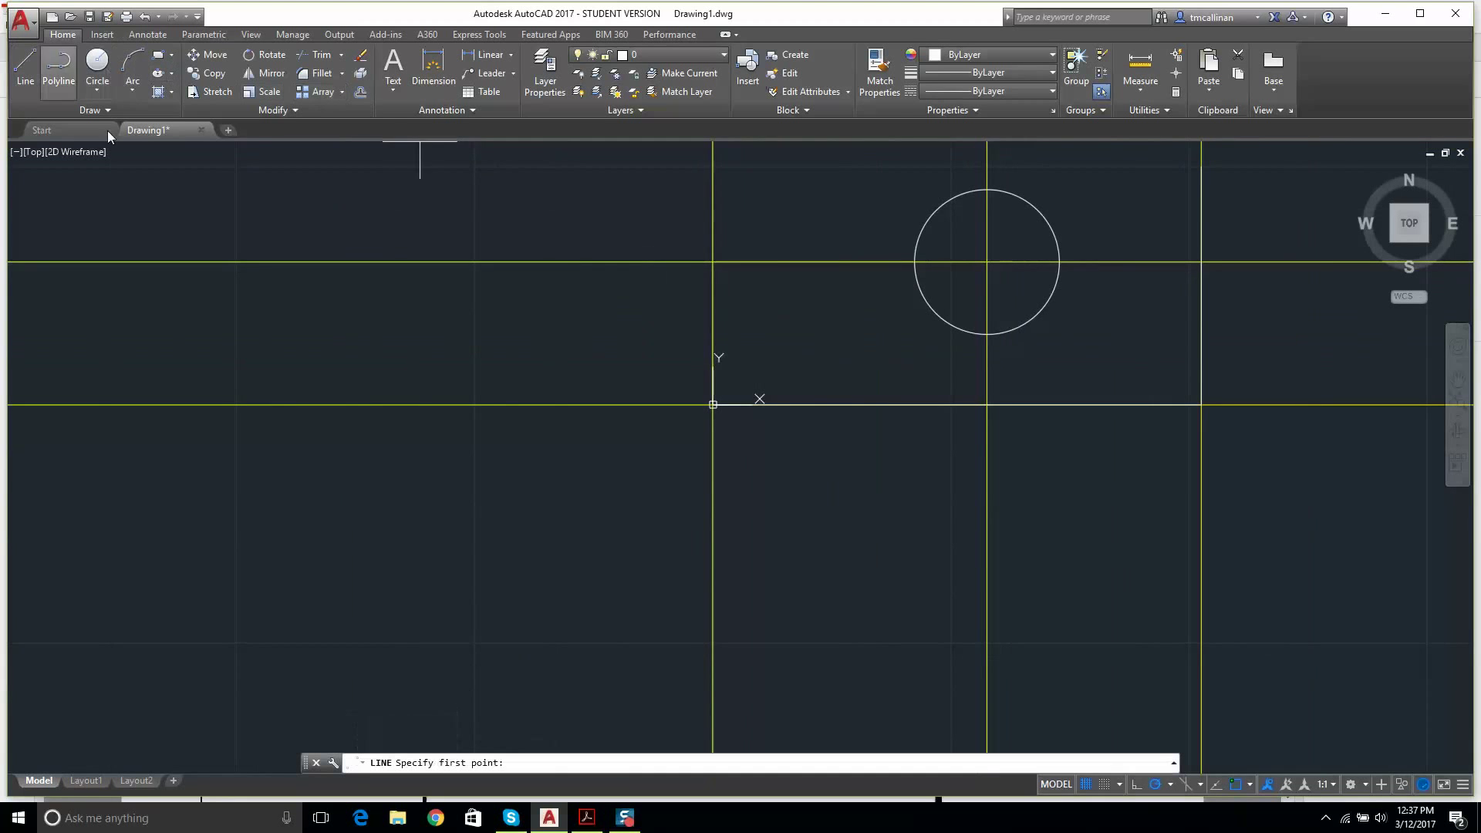
pyautogui.click(713, 404)
pyautogui.scroll(2, 817, 331)
pyautogui.scroll(1, 747, 270)
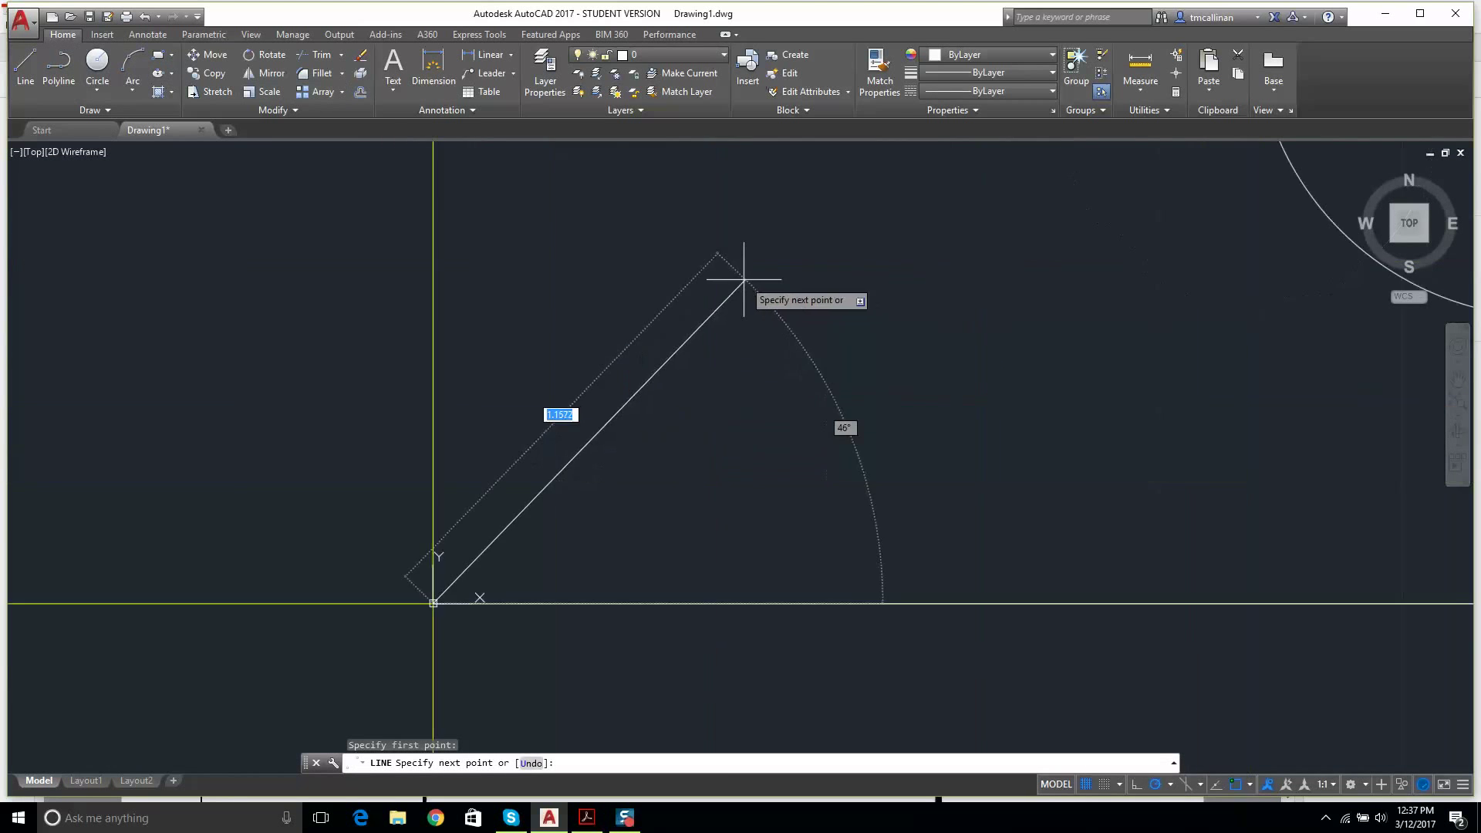
pyautogui.scroll(-3, 708, 288)
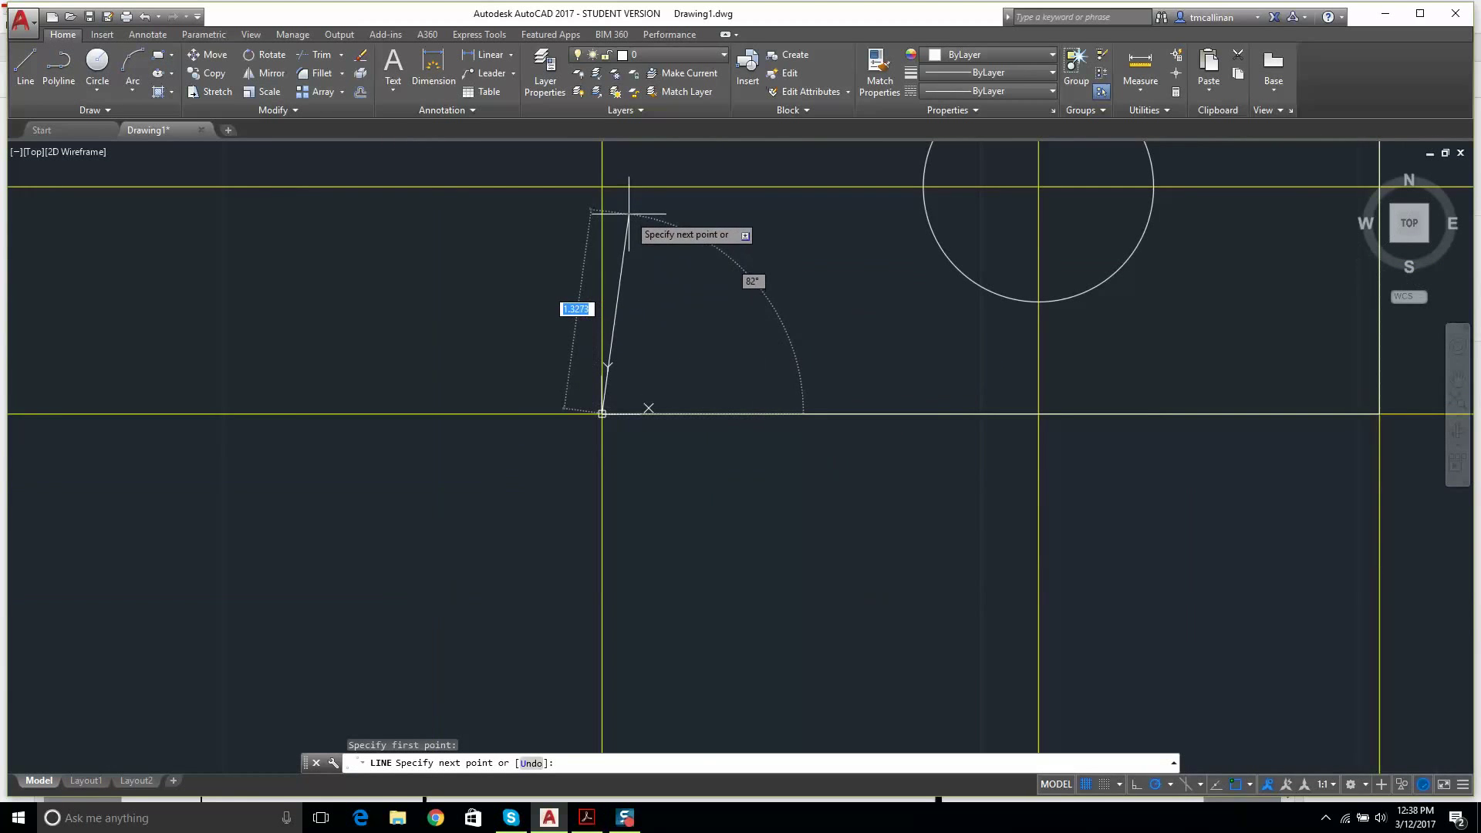
pyautogui.write('2.25')
pyautogui.press('Return')
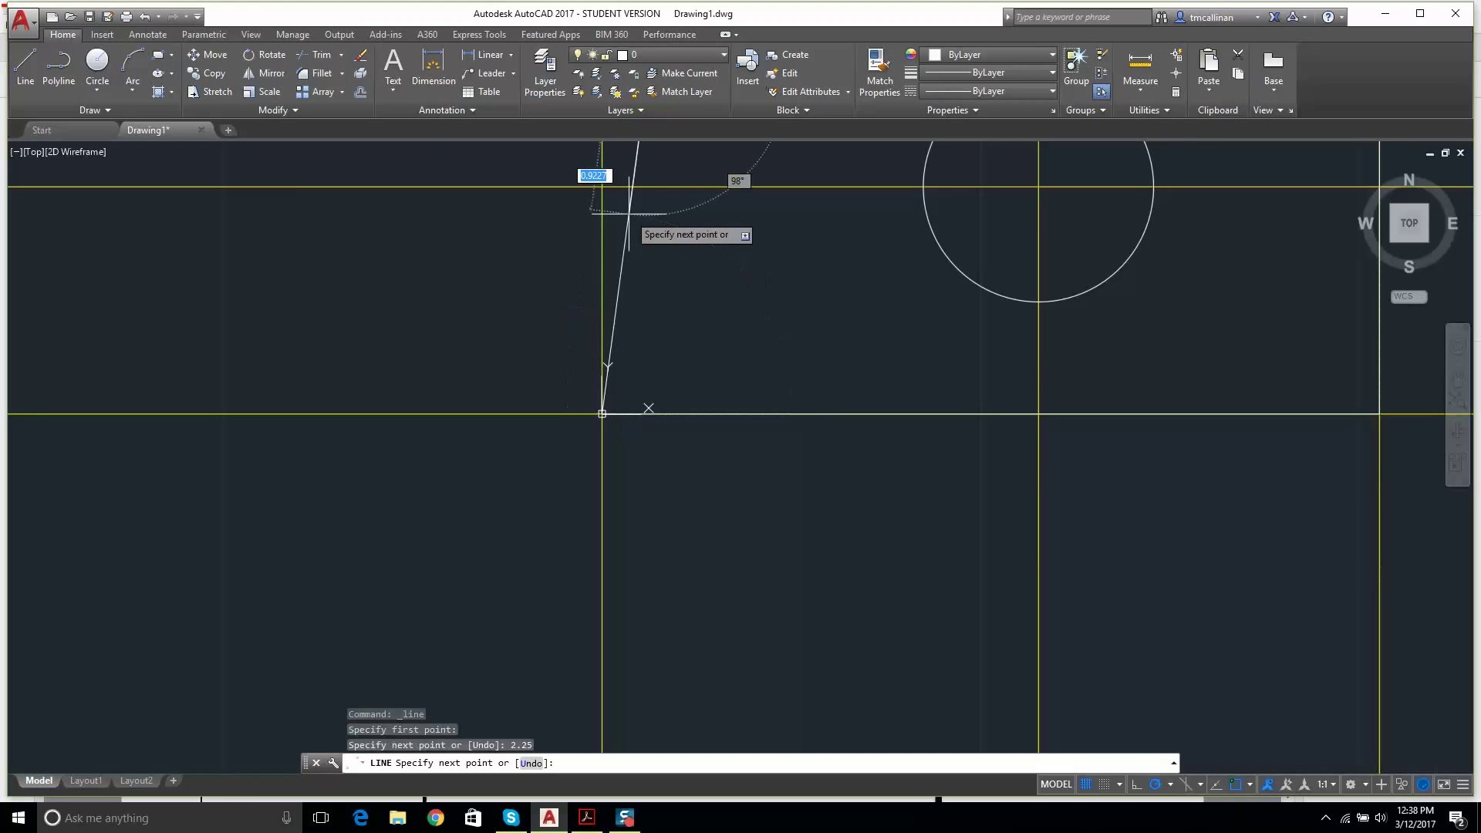
pyautogui.press('Escape')
# - Erase the slanted line starting at the front view's origin corner
pyautogui.scroll(-6, 752, 255)
pyautogui.scroll(4, 742, 295)
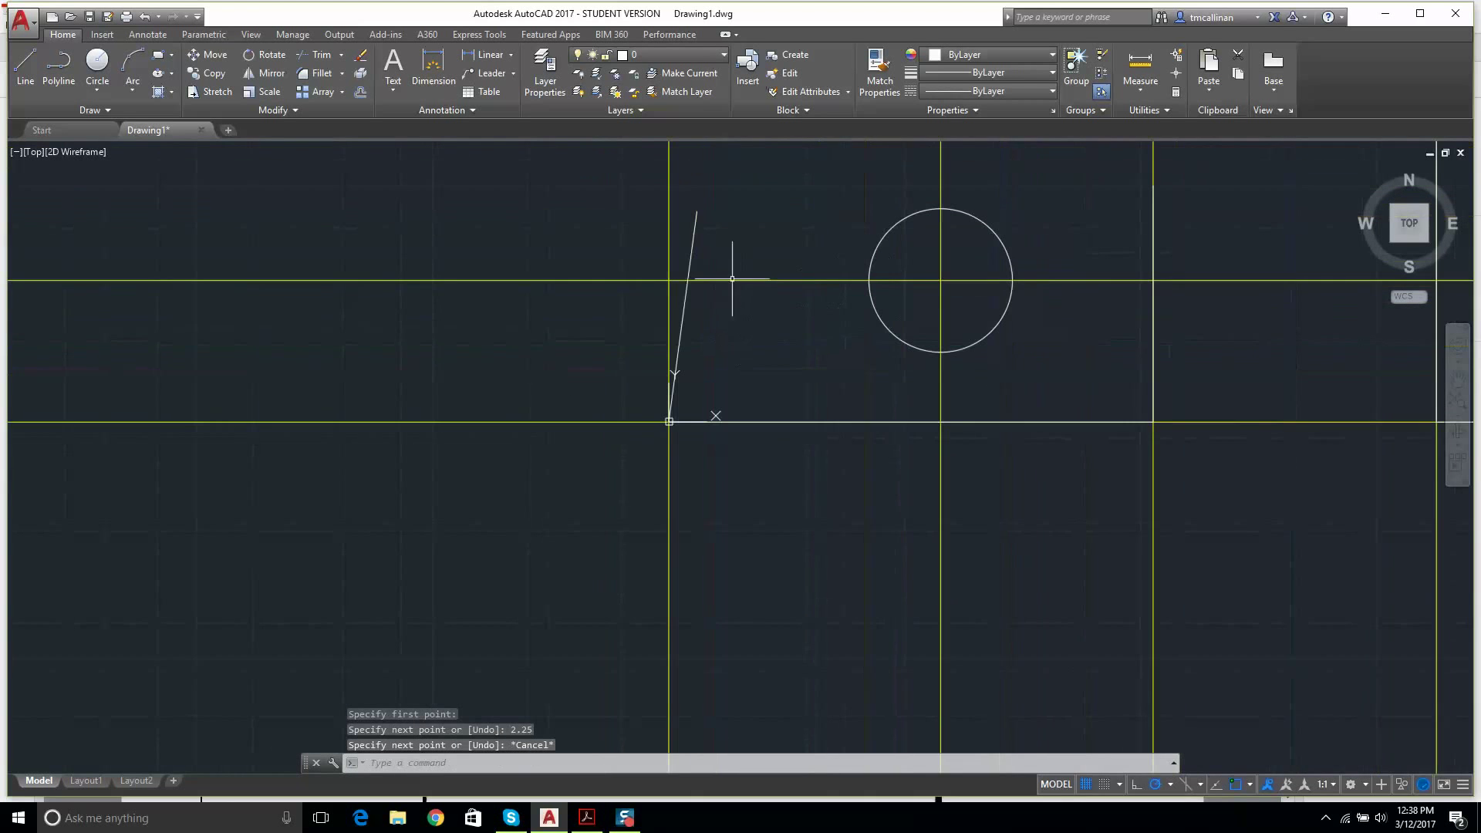
pyautogui.click(567, 171)
pyautogui.click(728, 463)
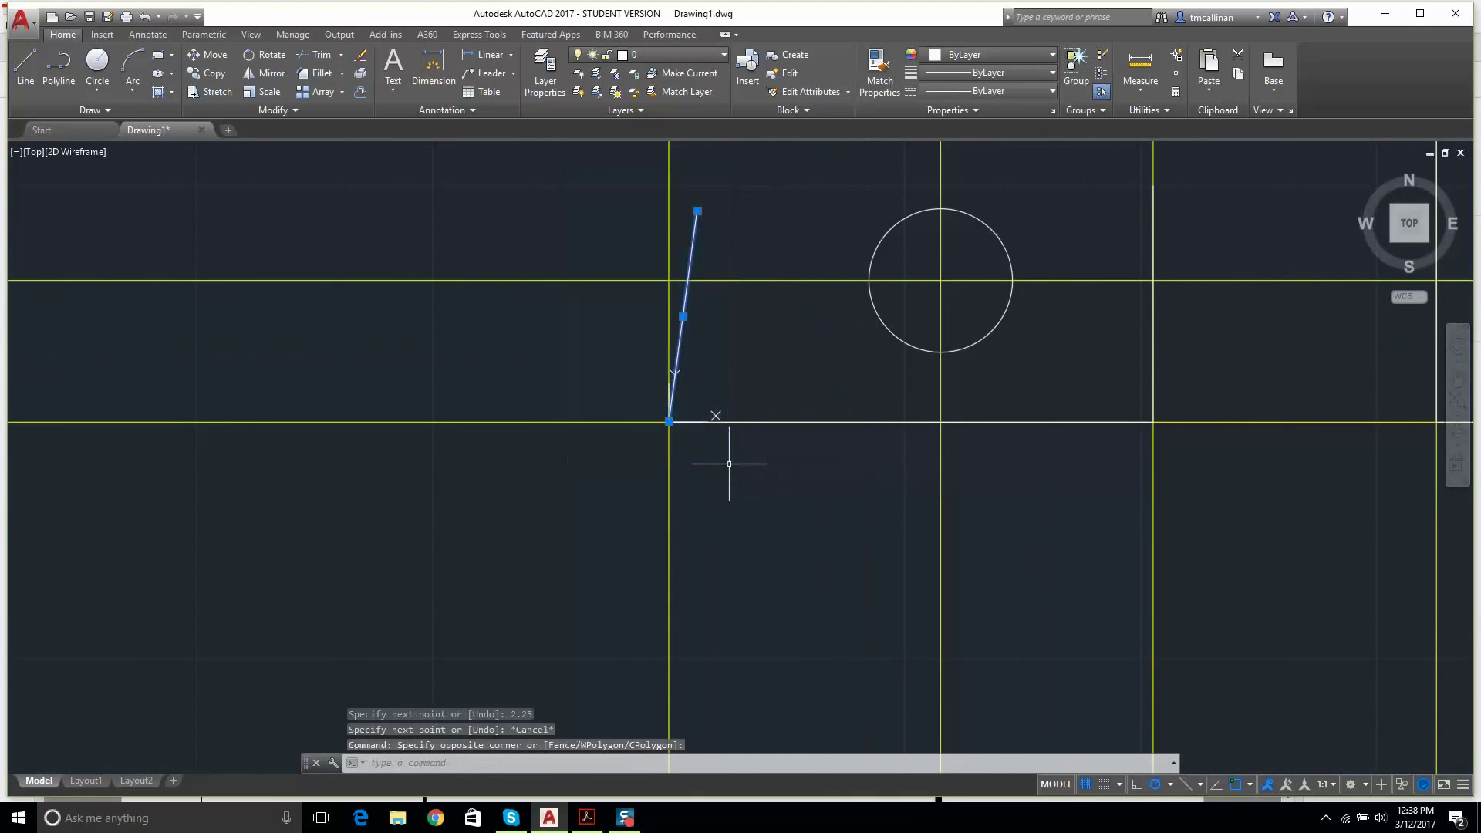
pyautogui.press('Delete')
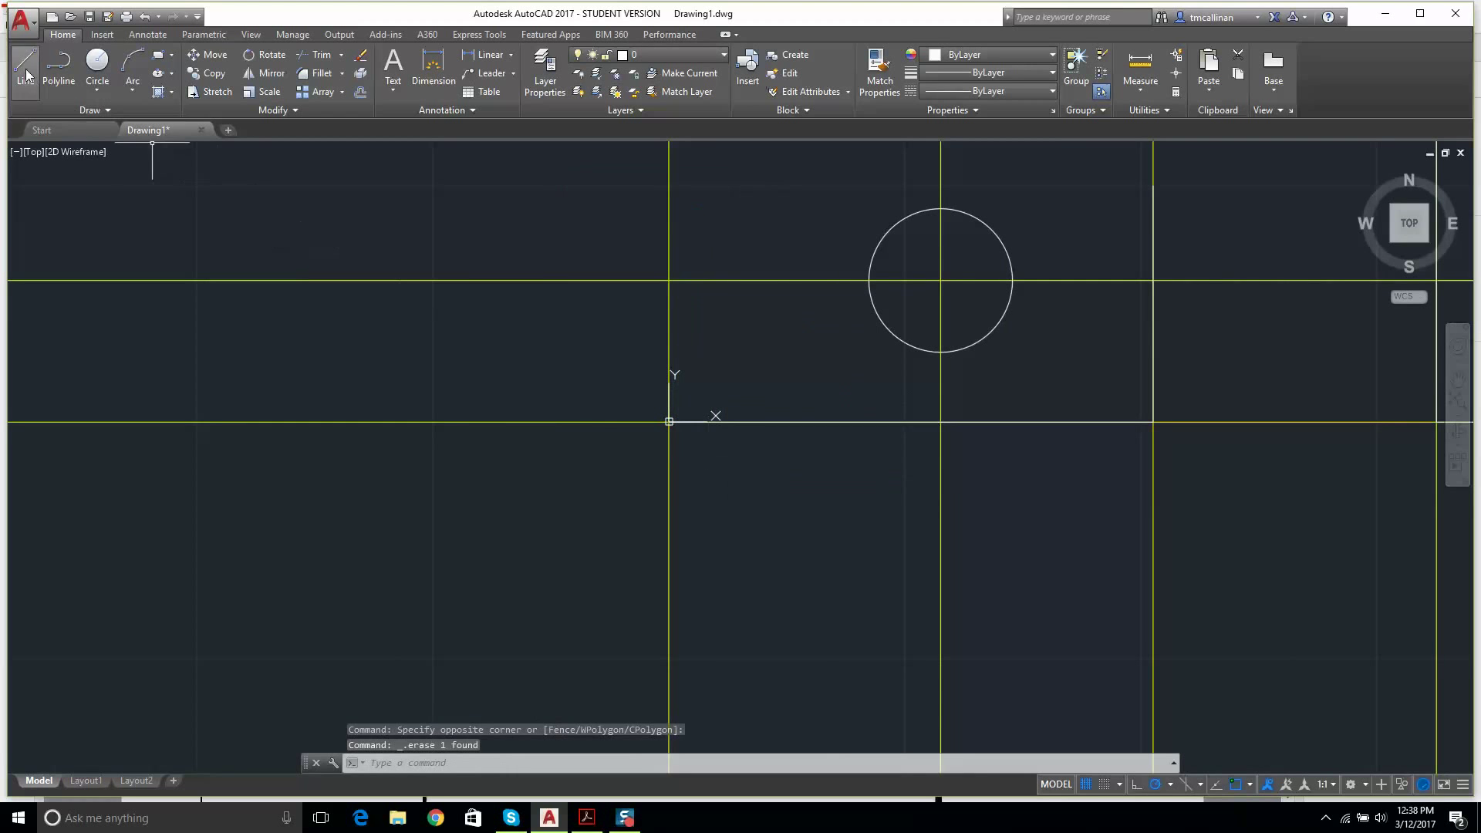
# - Draw the front view's left edge as a vertical line 2.25 long, upward from the origin corner
pyautogui.click(25, 66)
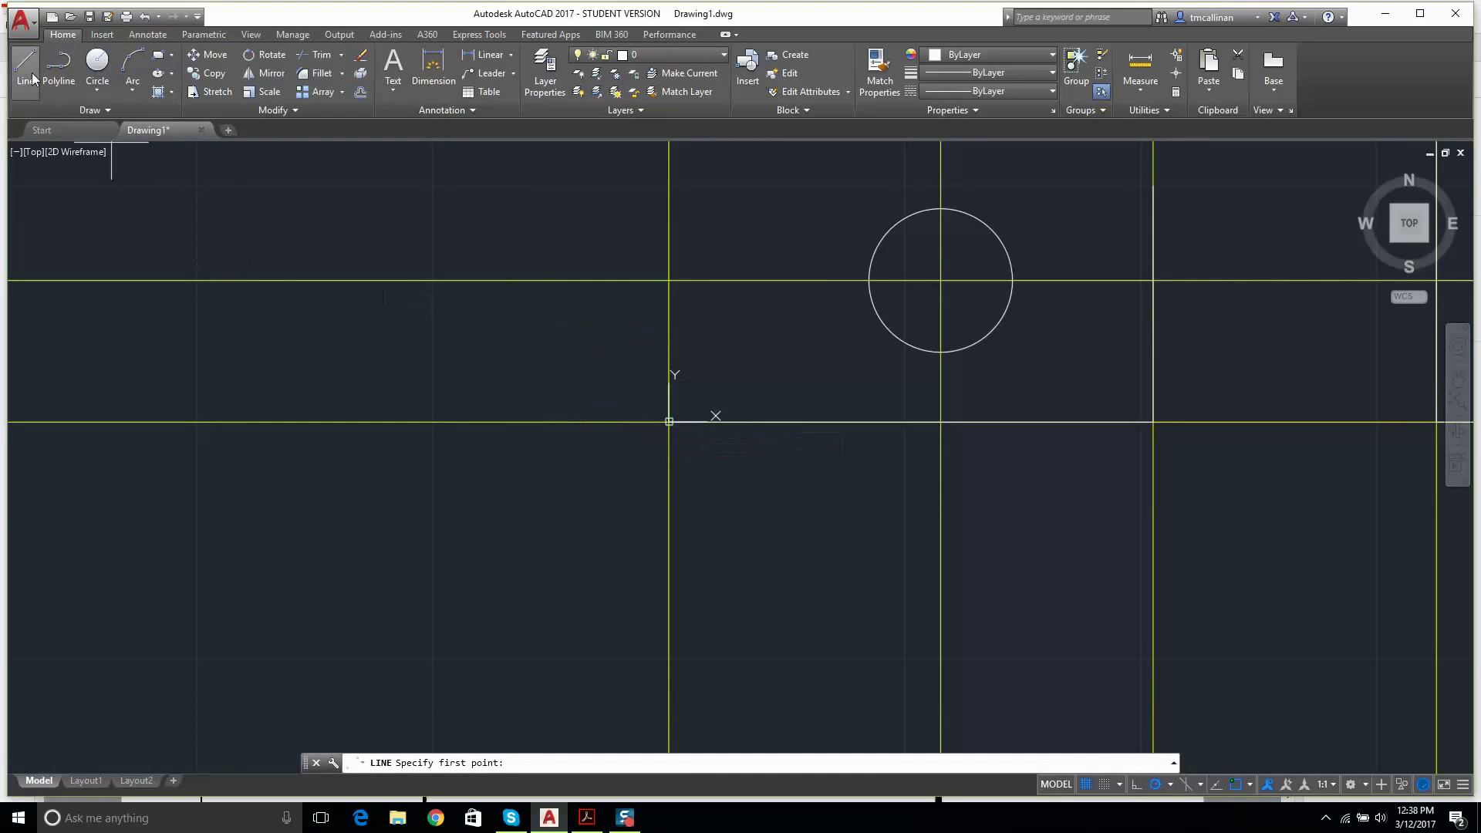
pyautogui.click(669, 421)
pyautogui.scroll(-2, 618, 355)
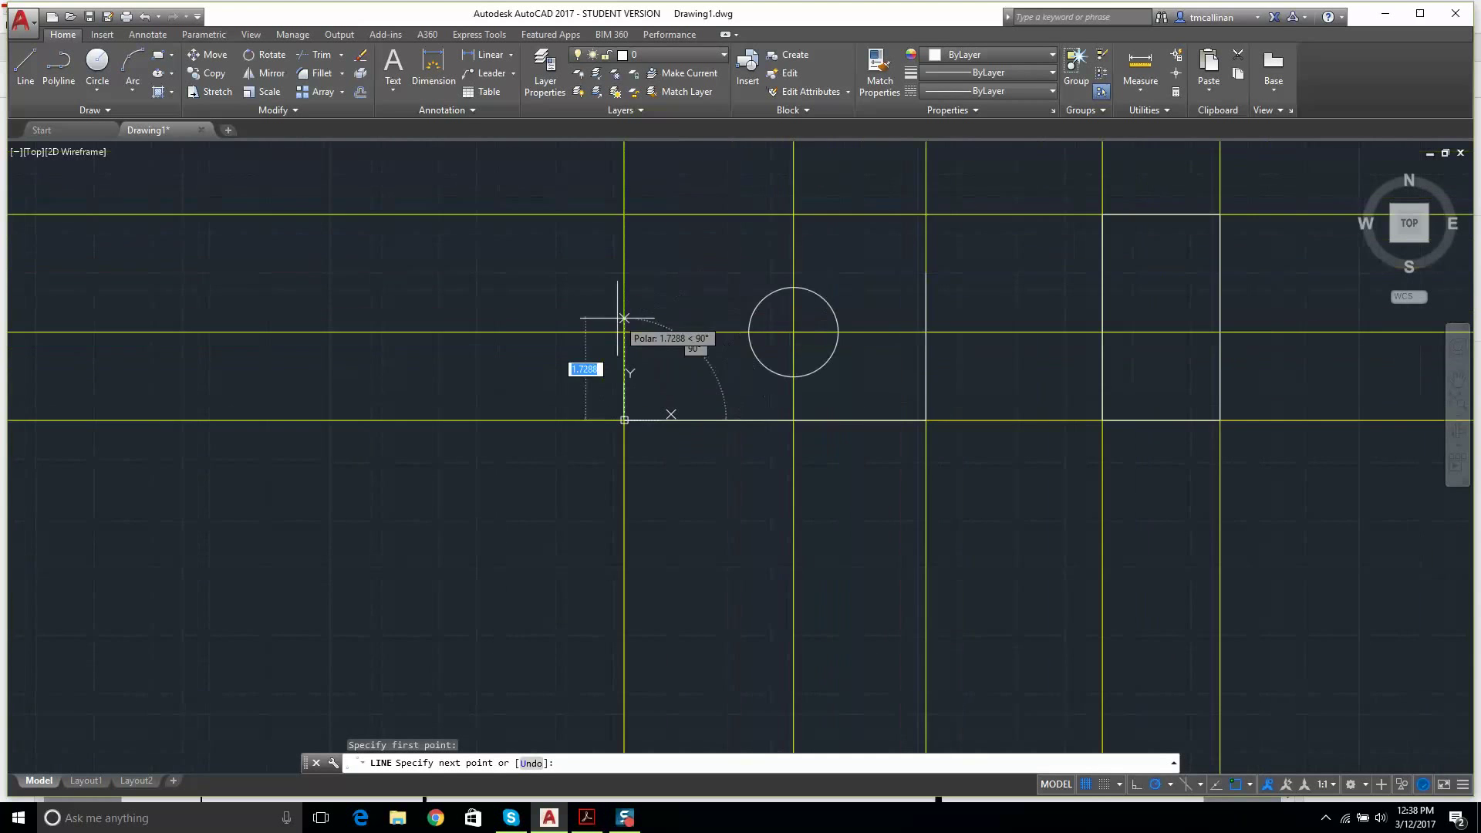
pyautogui.scroll(4, 624, 318)
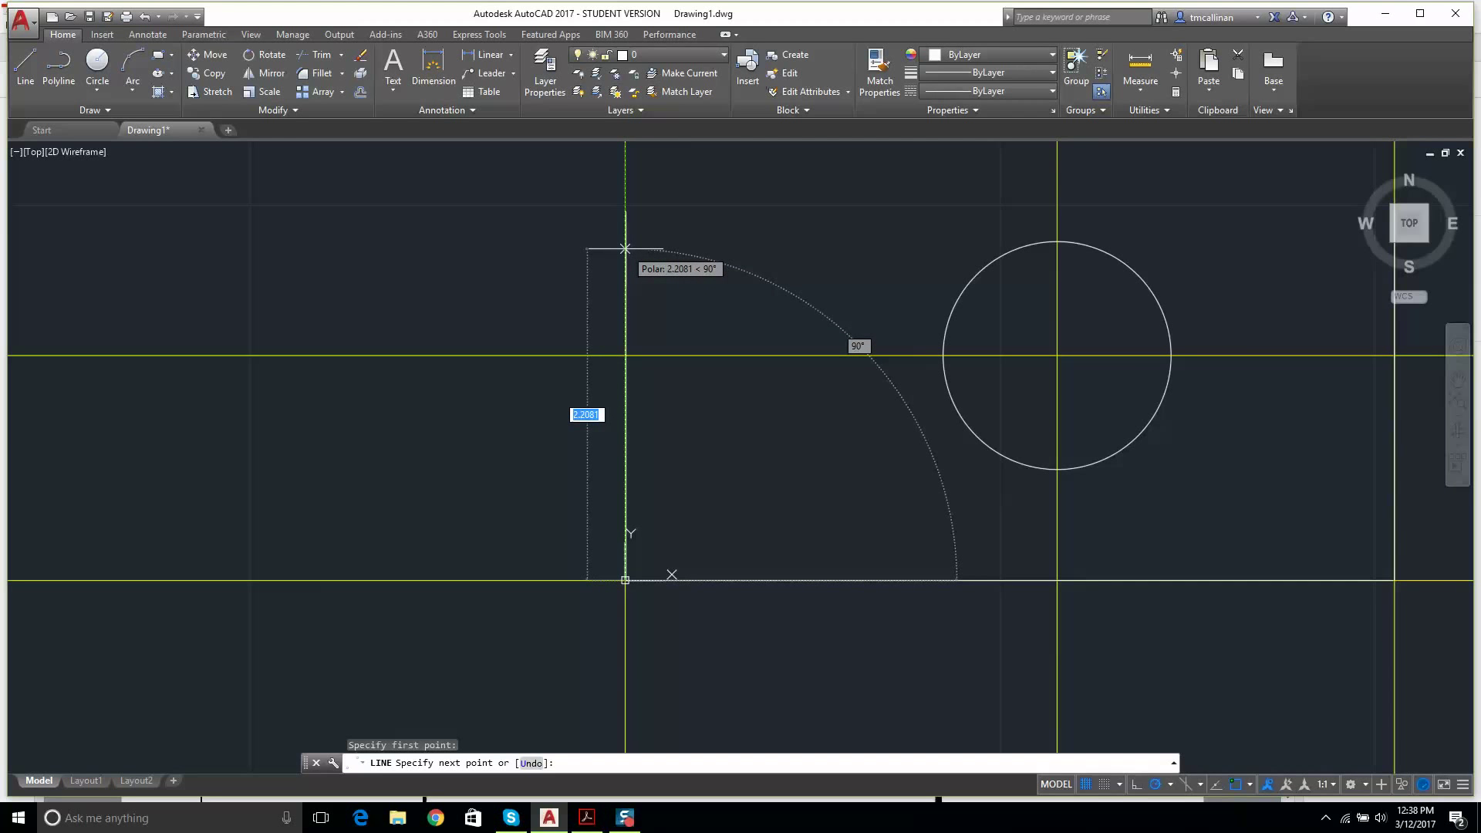
pyautogui.write('2.')
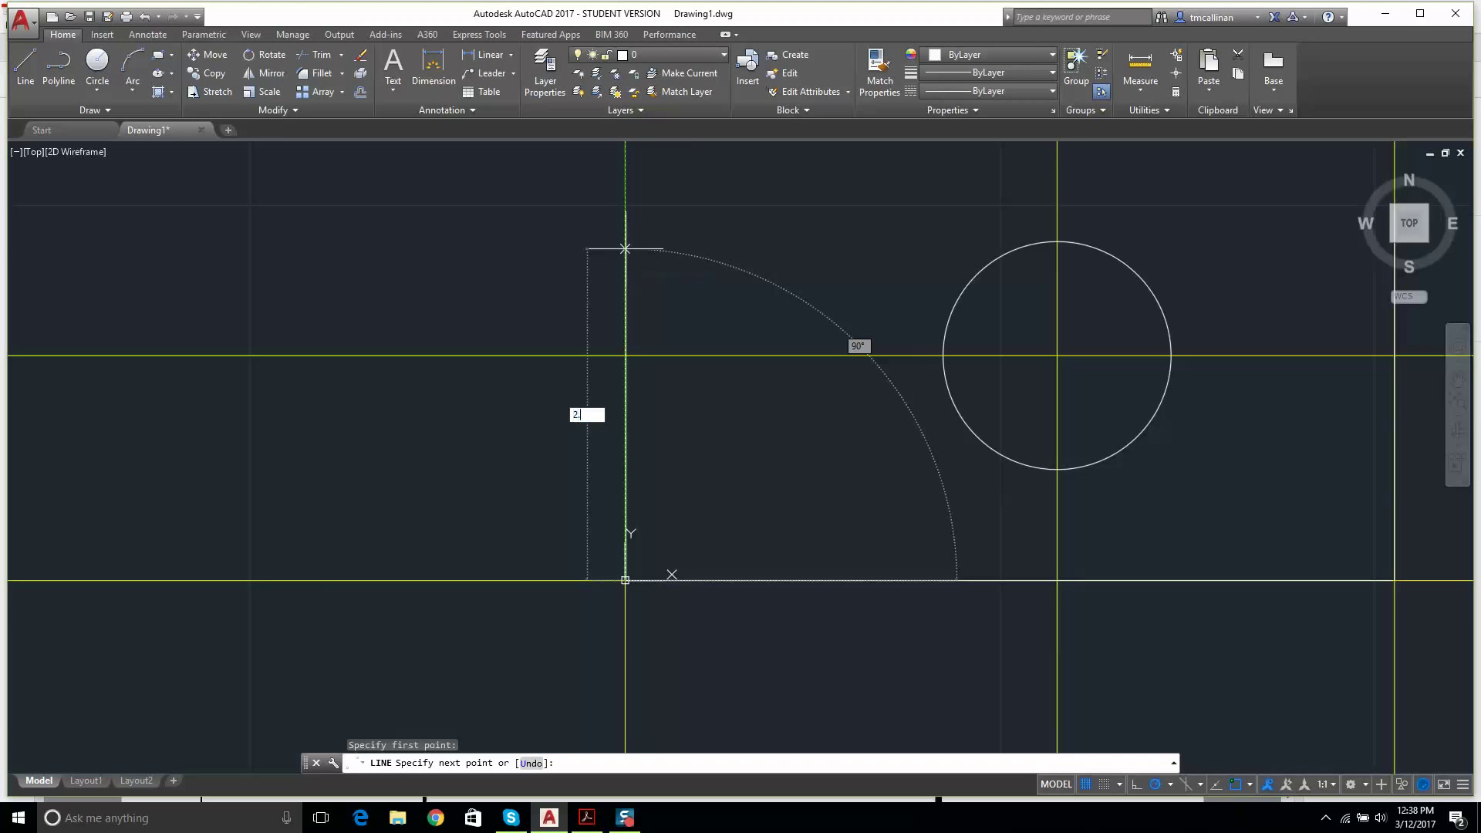
pyautogui.press('Return')
pyautogui.press('Escape')
pyautogui.press('Escape')
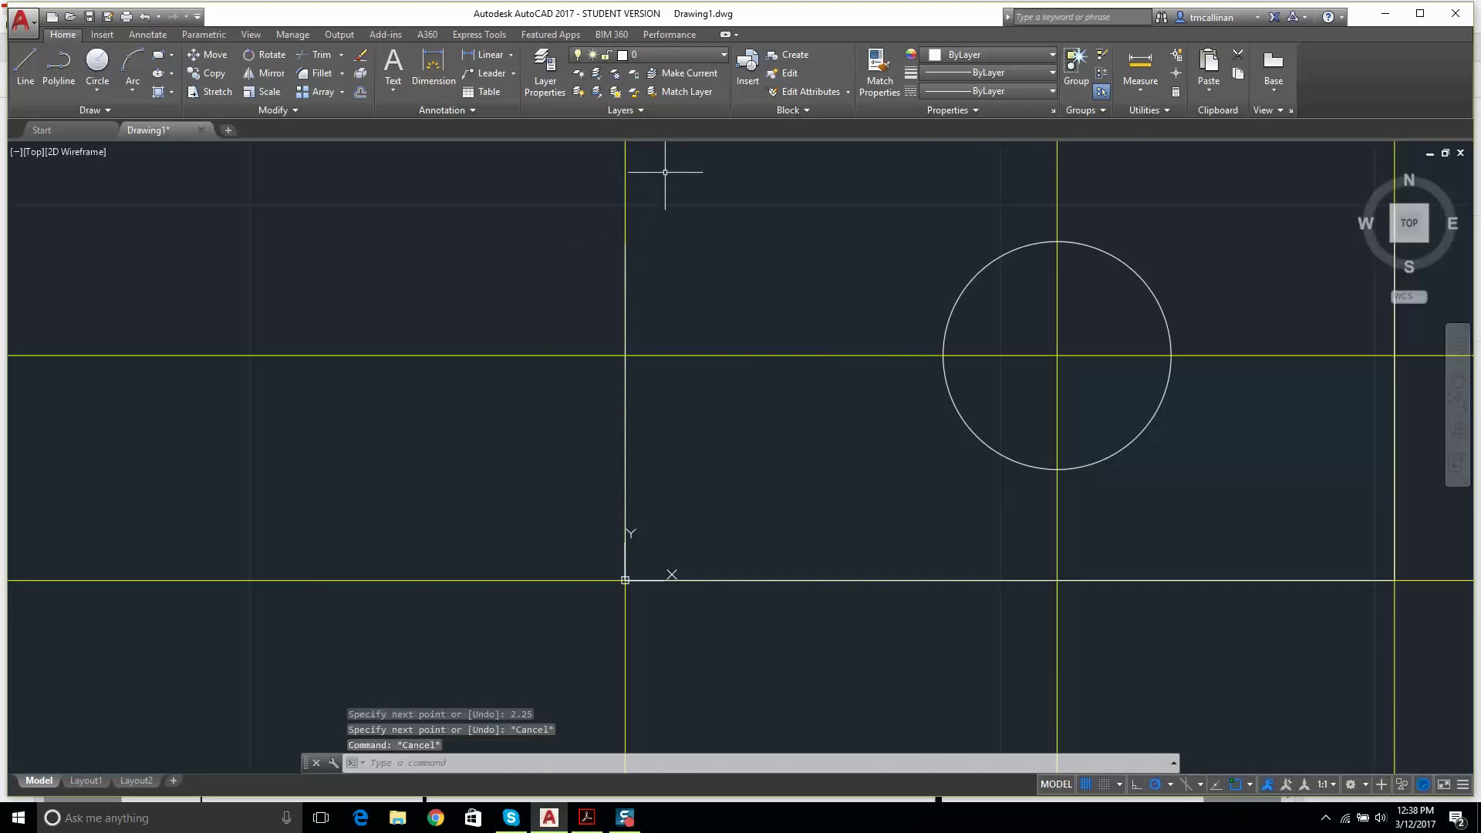
# - Check the front view's slanted corner dimensions in the exercises PDF, and return to AutoCAD
pyautogui.scroll(-8, 709, 247)
pyautogui.moveTo(753, 251); pyautogui.dragTo(711, 396, button='middle')
pyautogui.scroll(2, 711, 281)
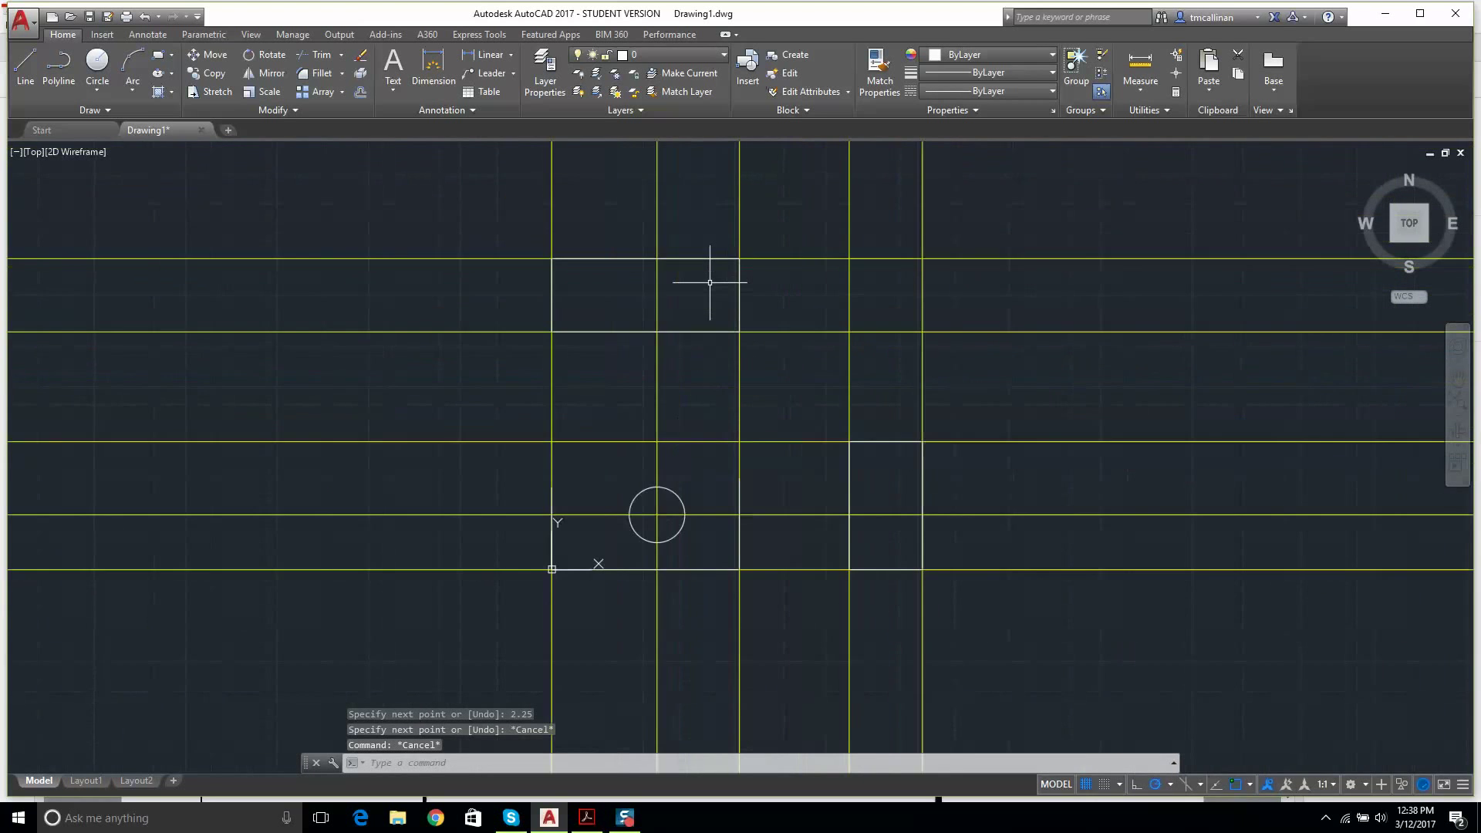
pyautogui.click(586, 817)
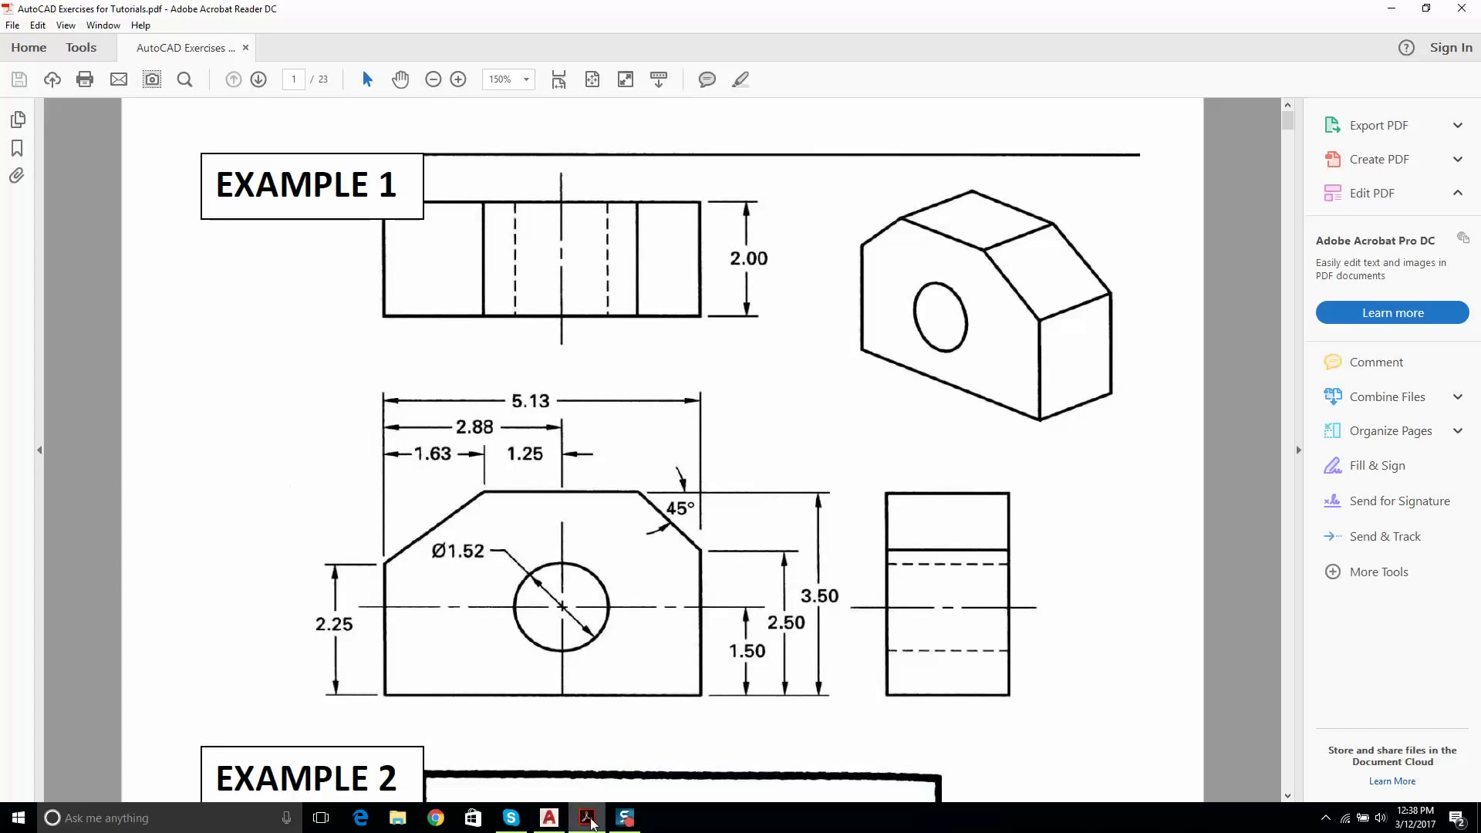
pyautogui.click(549, 818)
pyautogui.press('Escape')
pyautogui.press('Escape')
pyautogui.press('Escape')
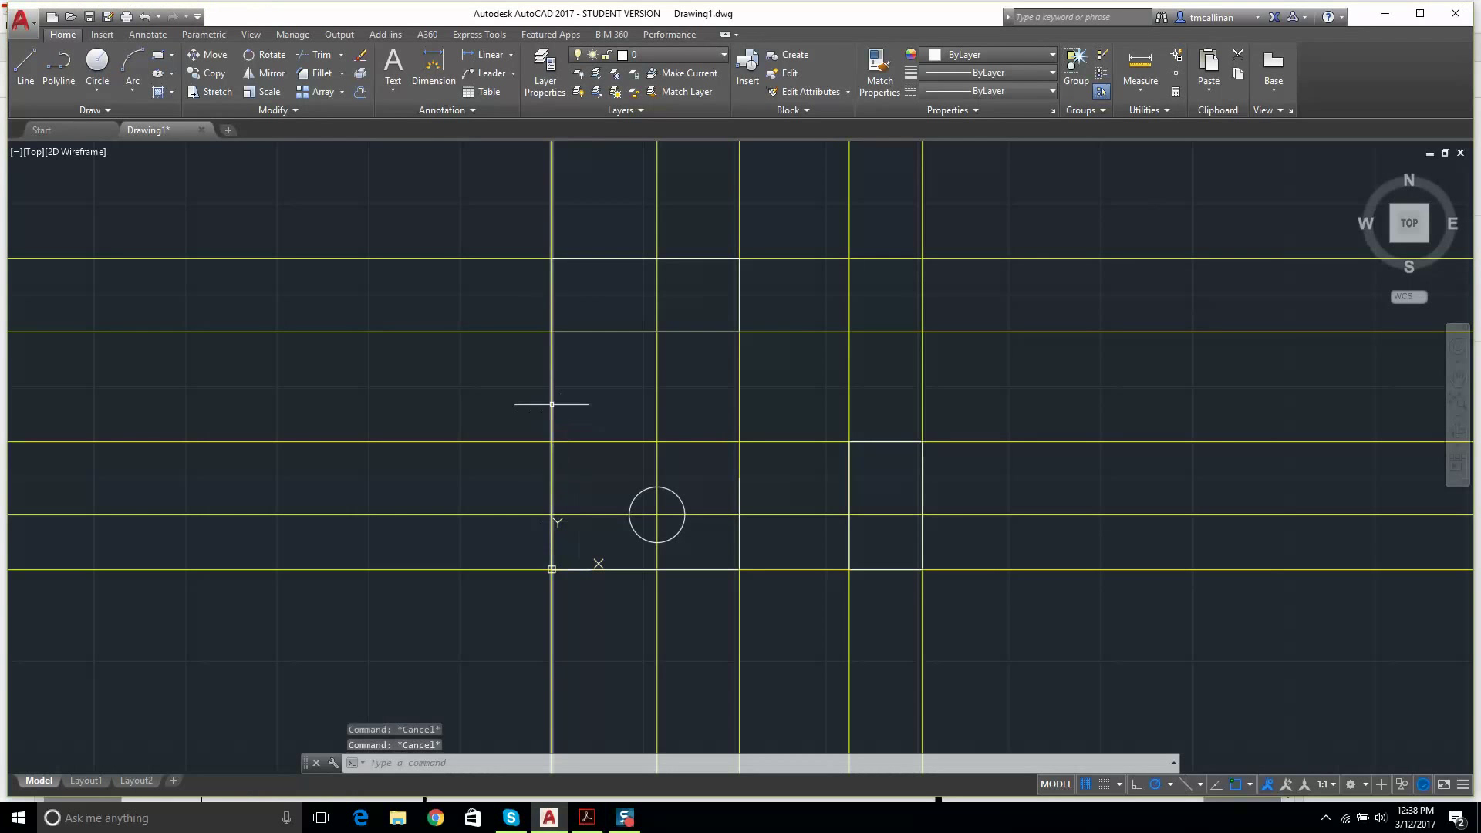
# - Make layer CONST 1 current and offset the leftmost vertical construction line 1.63 to the right
pyautogui.click(653, 53)
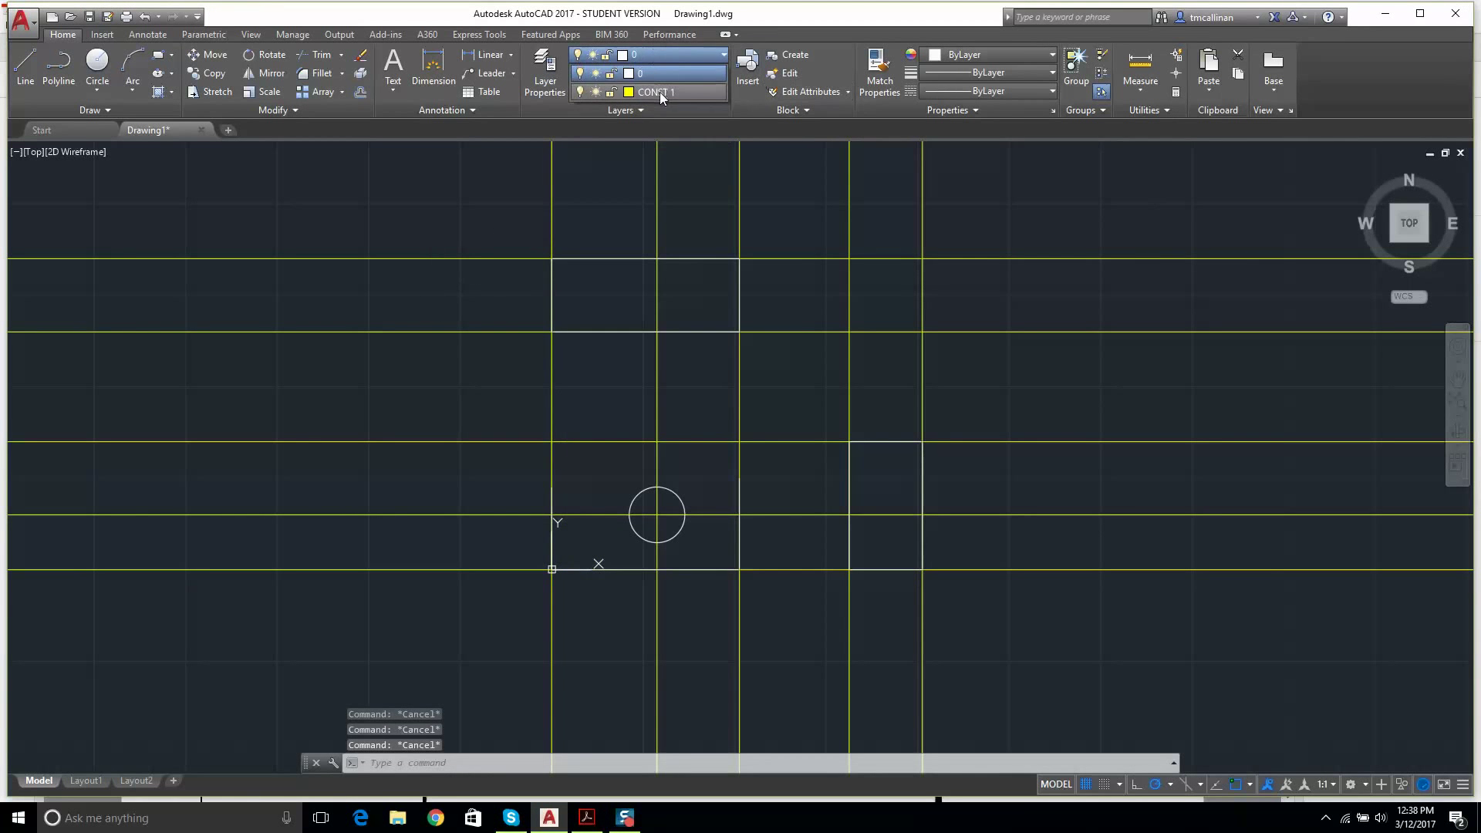
pyautogui.click(660, 91)
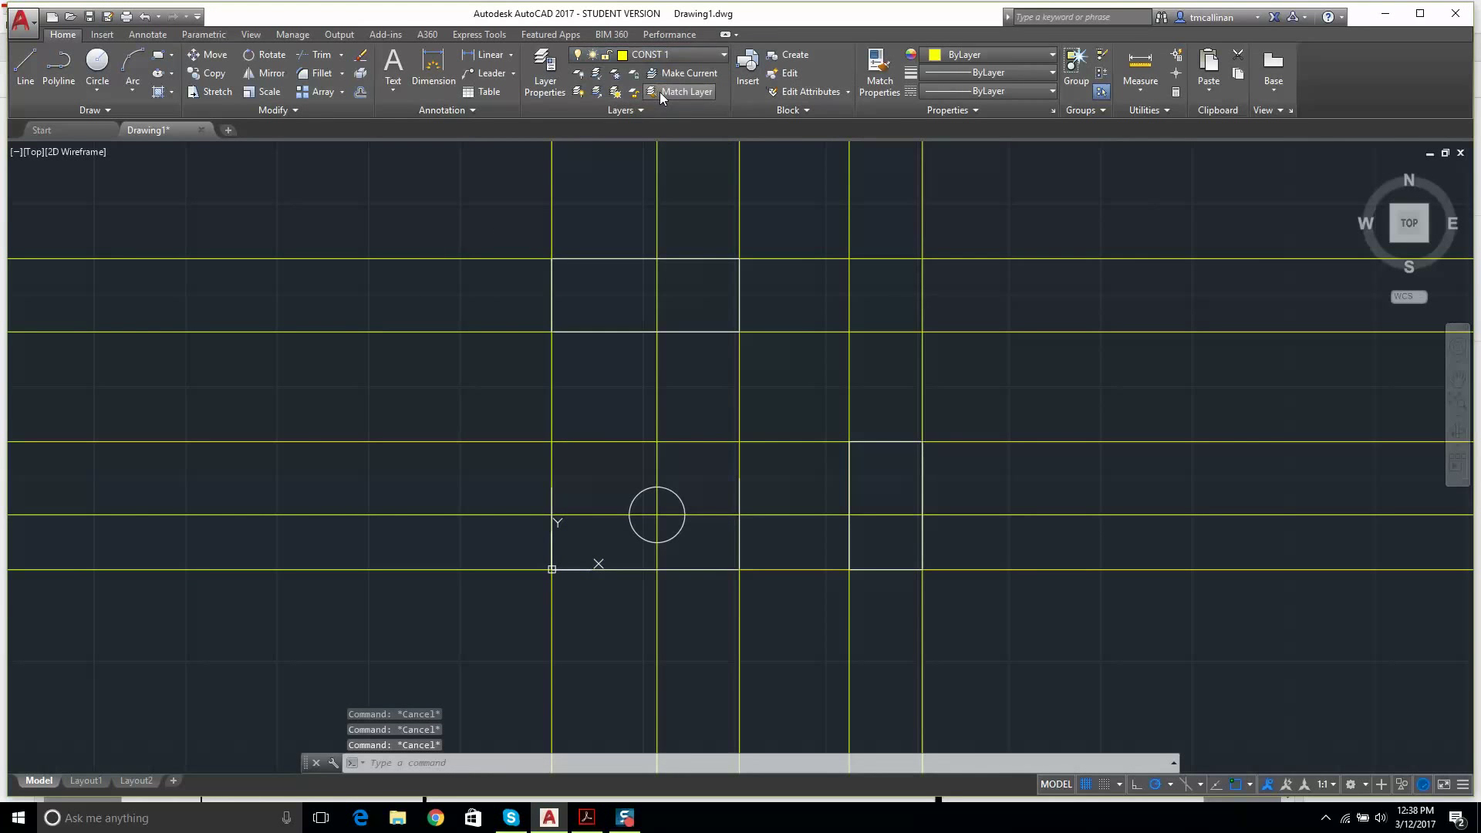
pyautogui.click(364, 94)
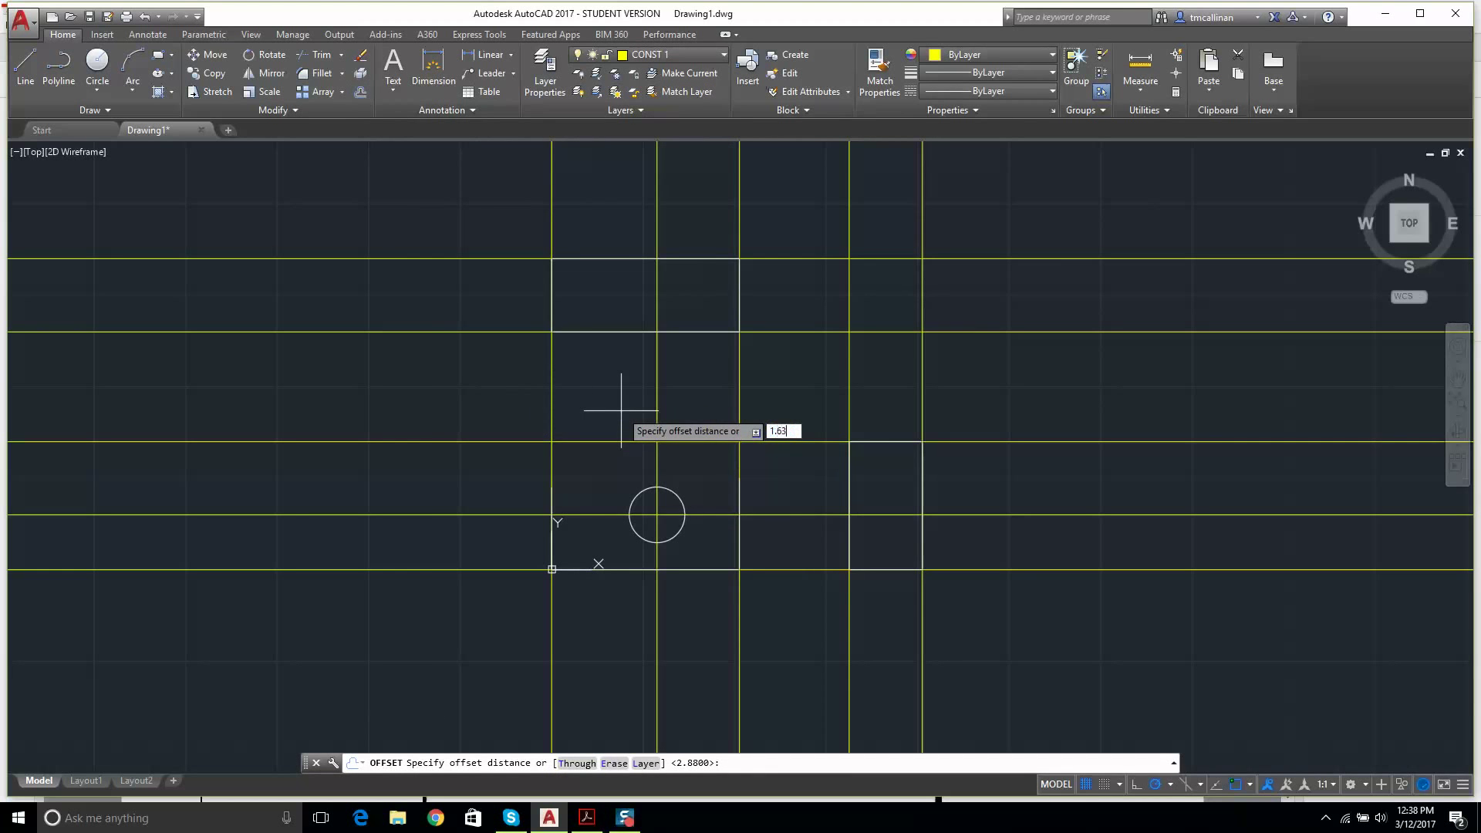
pyautogui.press('Return')
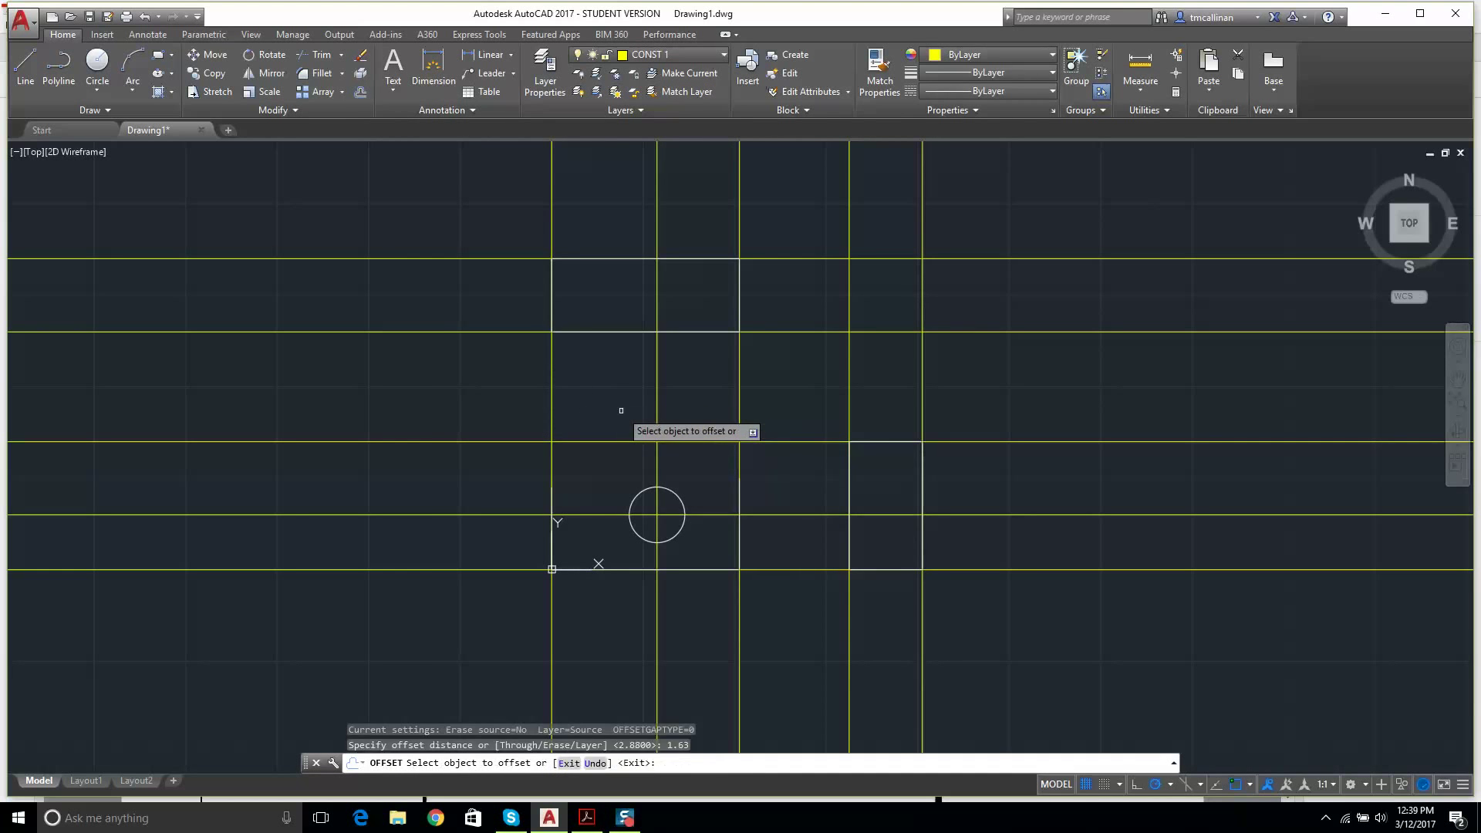
pyautogui.click(552, 393)
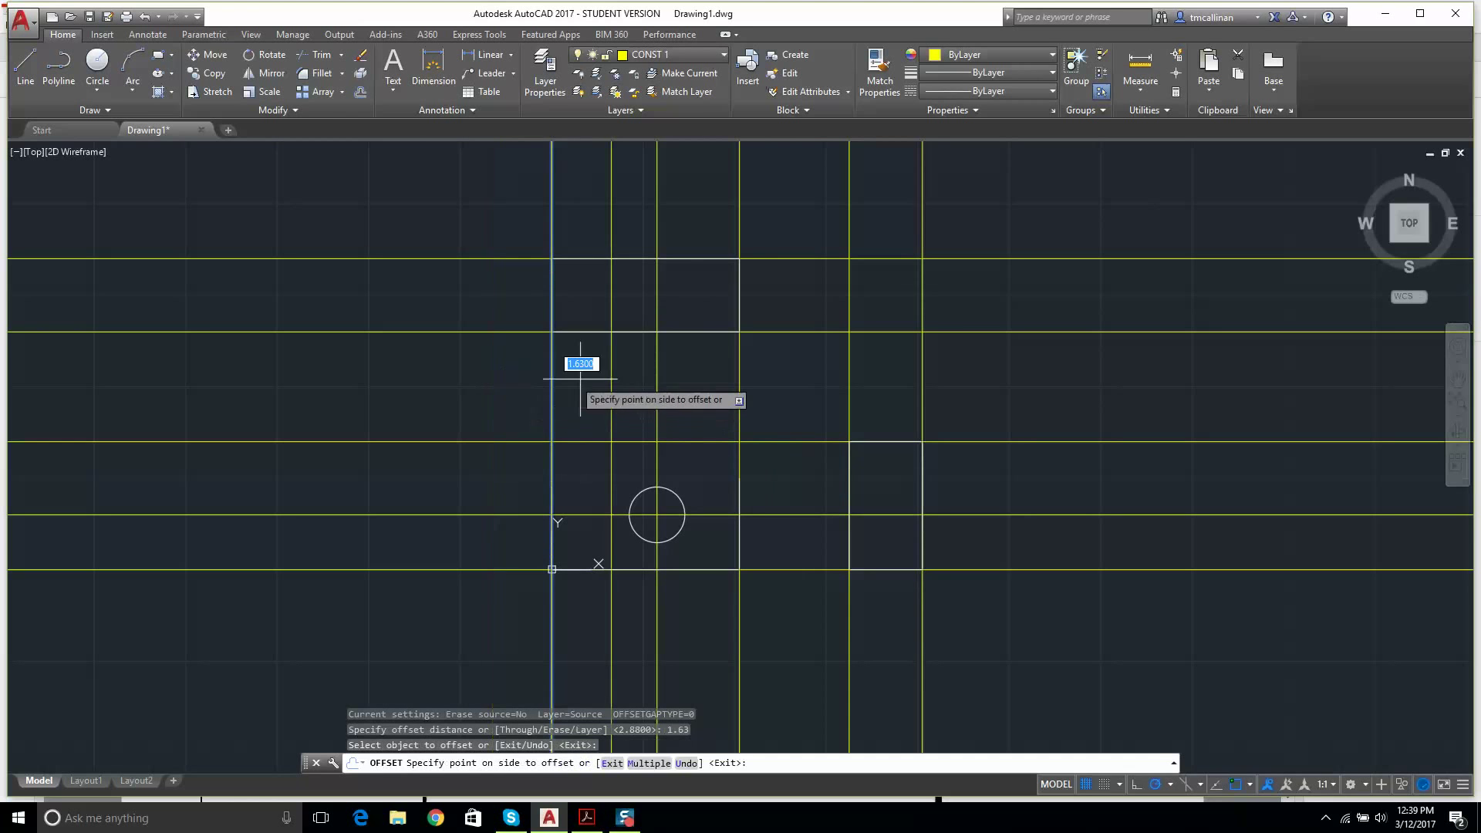
pyautogui.click(580, 378)
pyautogui.press('Escape')
# - On layer 0, draw a slanted line from the left edge's upper end to where the 1.63 offset line meets the front view's top construction line
pyautogui.scroll(4, 598, 455)
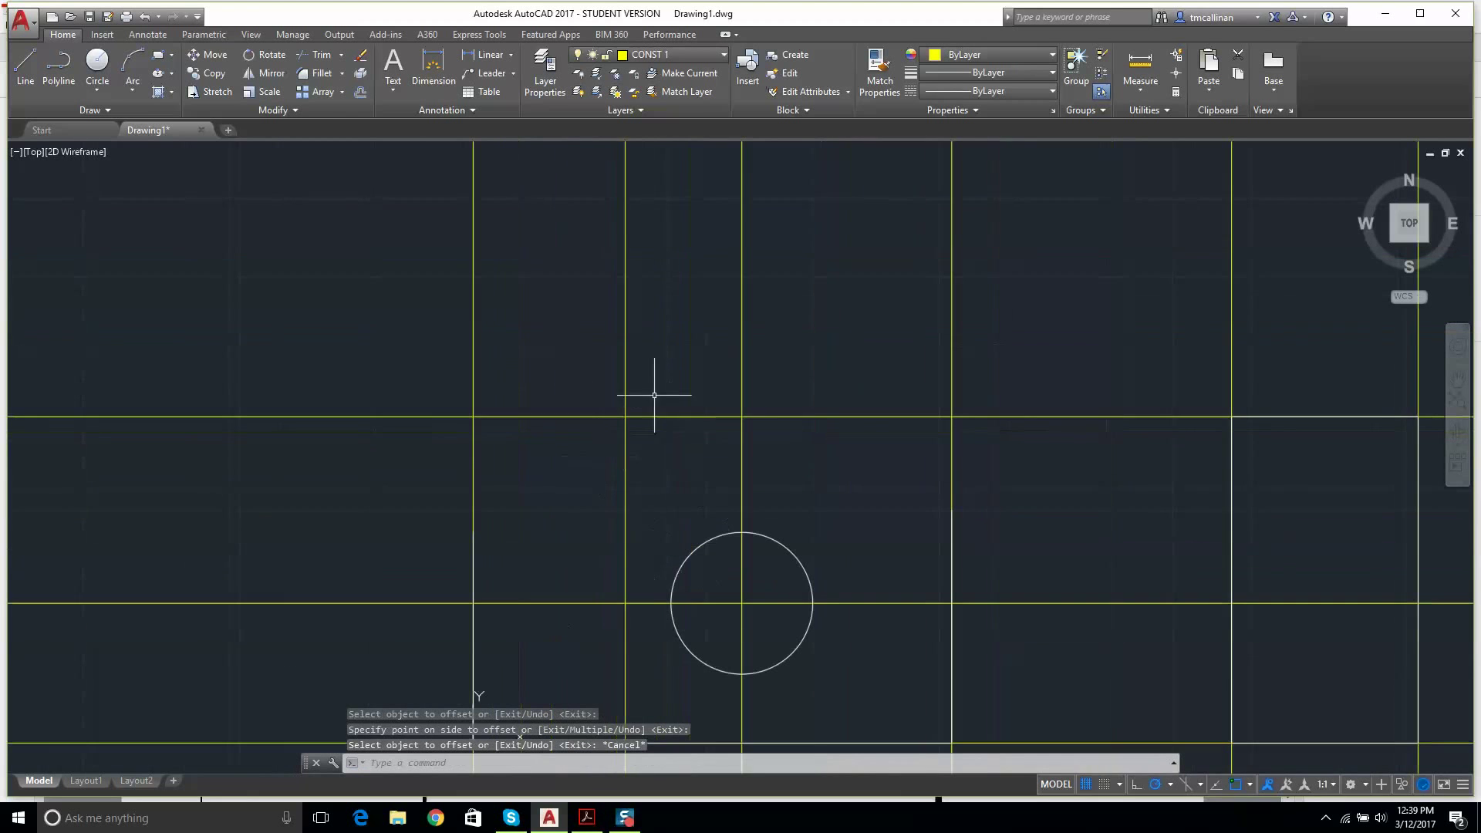
pyautogui.scroll(5, 631, 414)
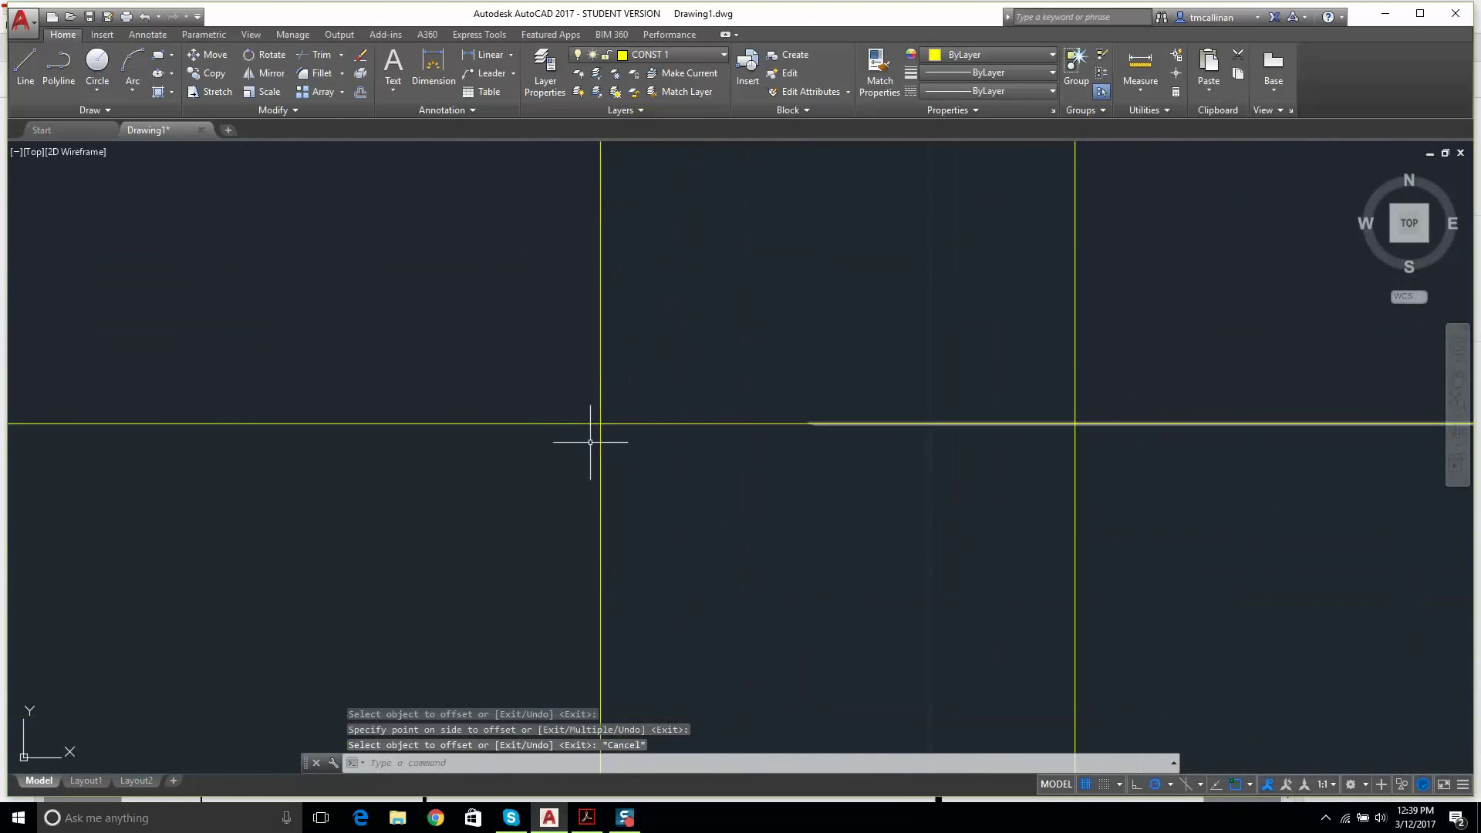
pyautogui.scroll(-3, 578, 419)
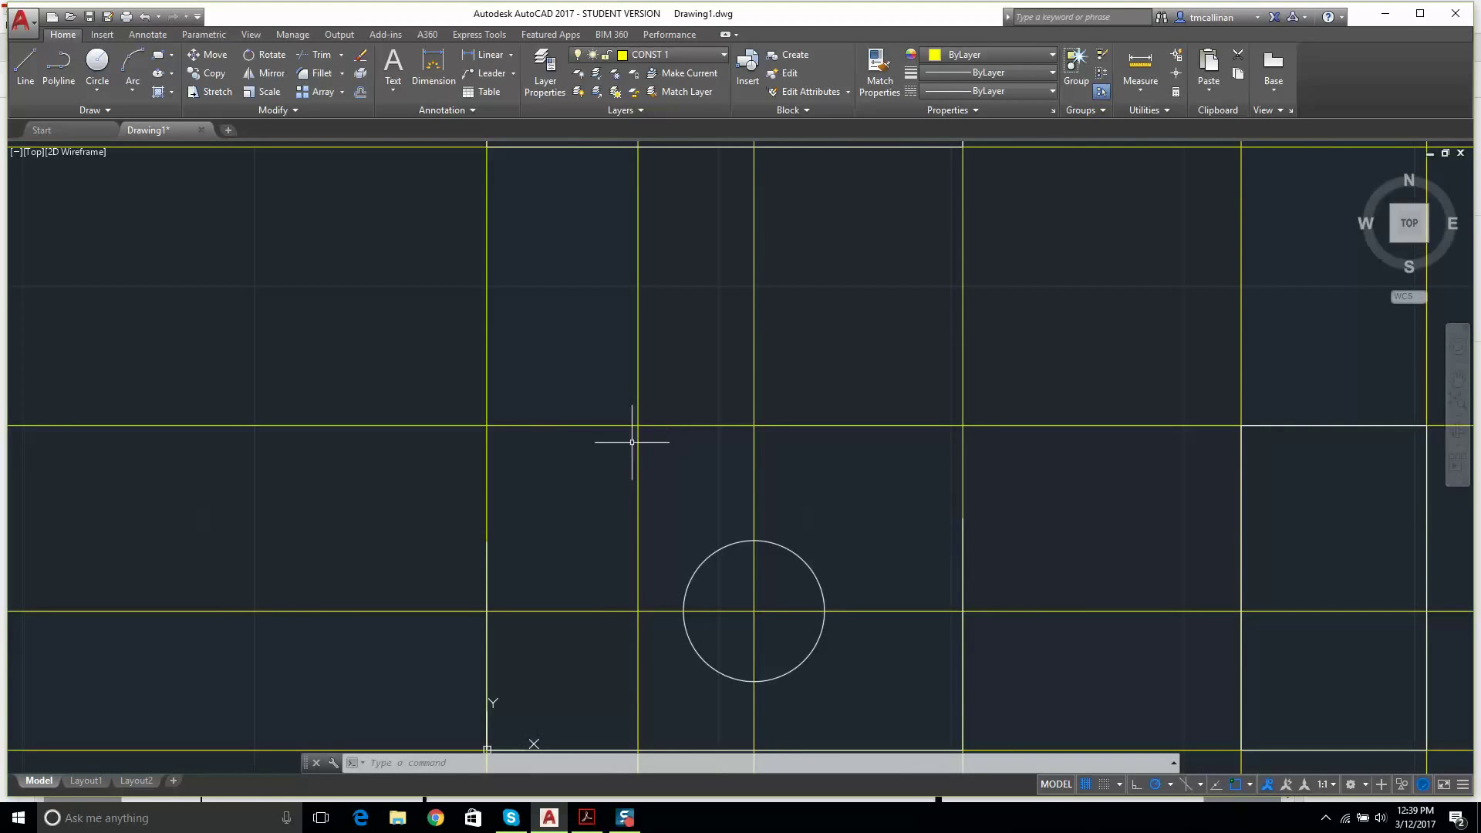
pyautogui.press('Escape')
pyautogui.press('Escape')
pyautogui.click(664, 54)
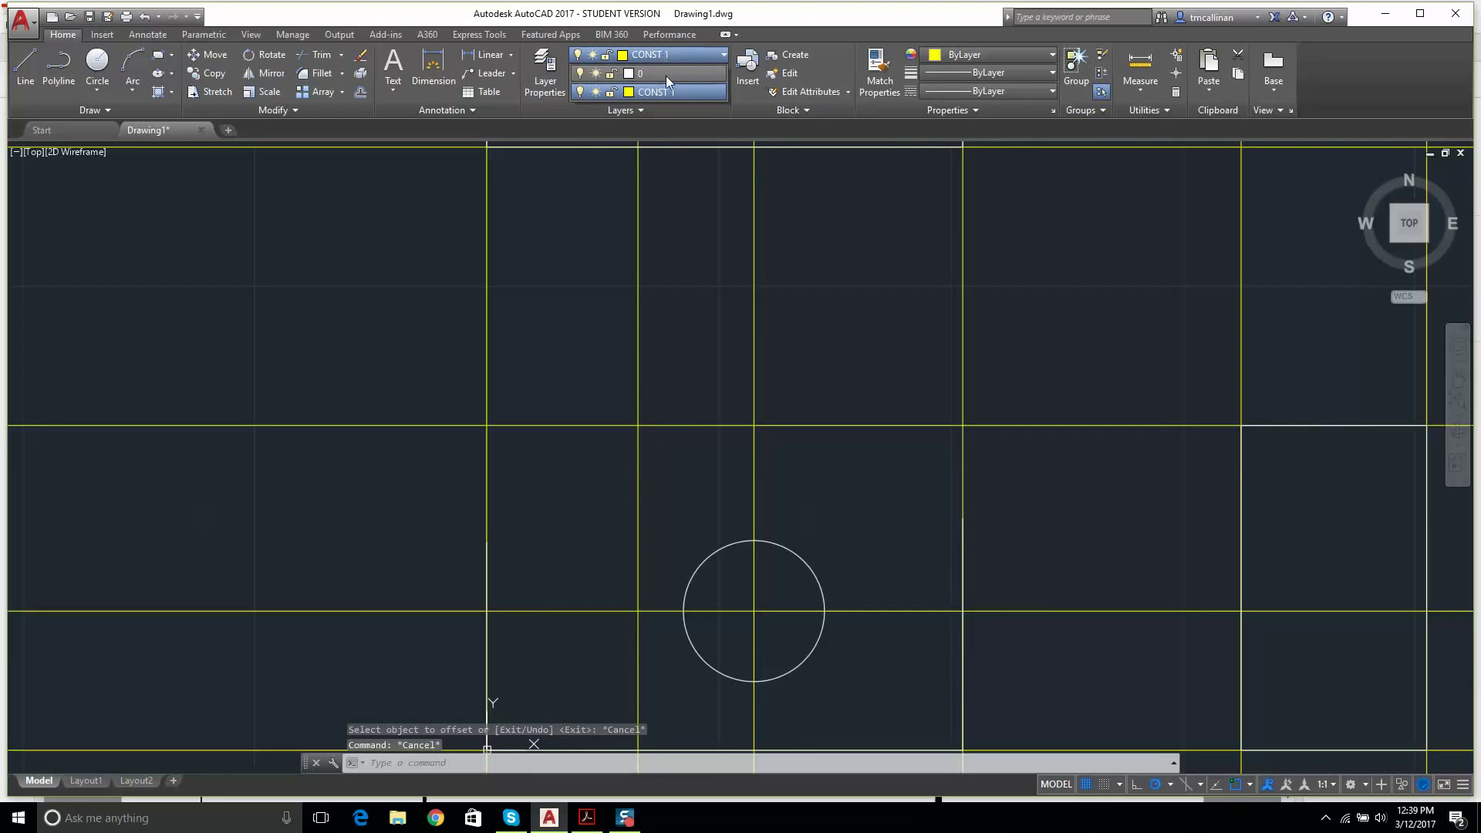
pyautogui.click(665, 74)
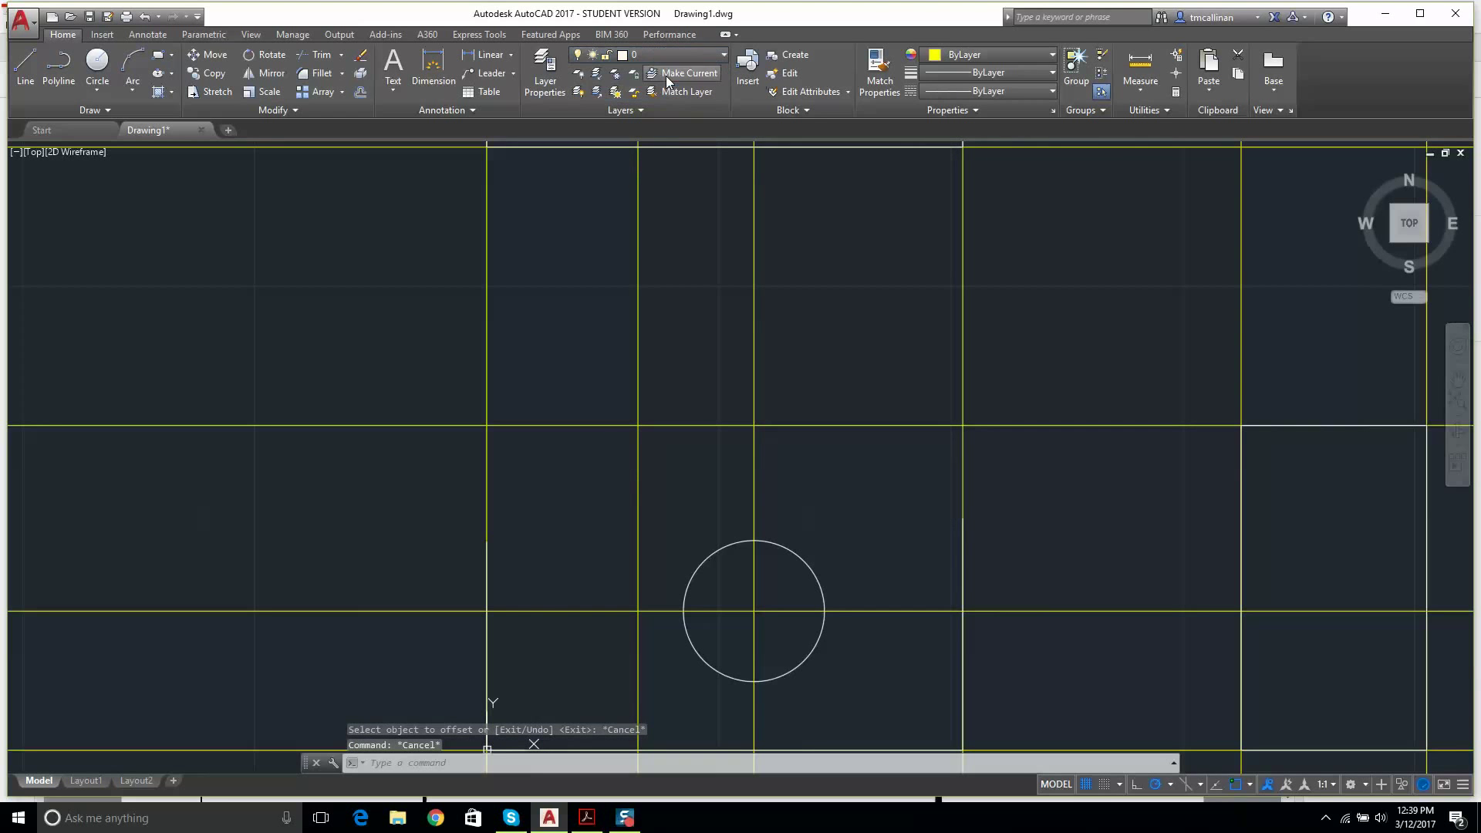
pyautogui.click(26, 62)
pyautogui.click(487, 541)
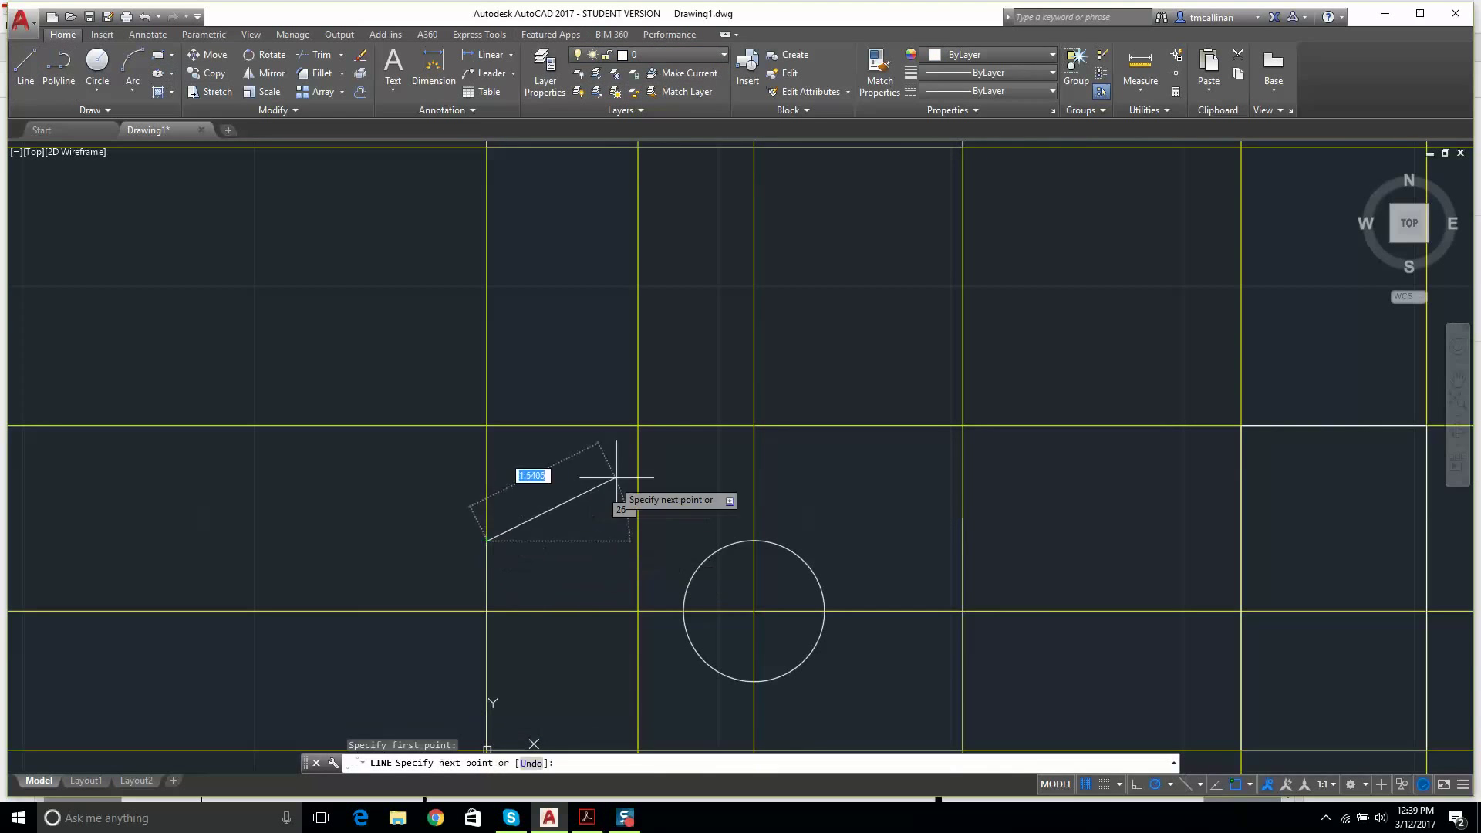
pyautogui.click(637, 455)
pyautogui.press('Escape')
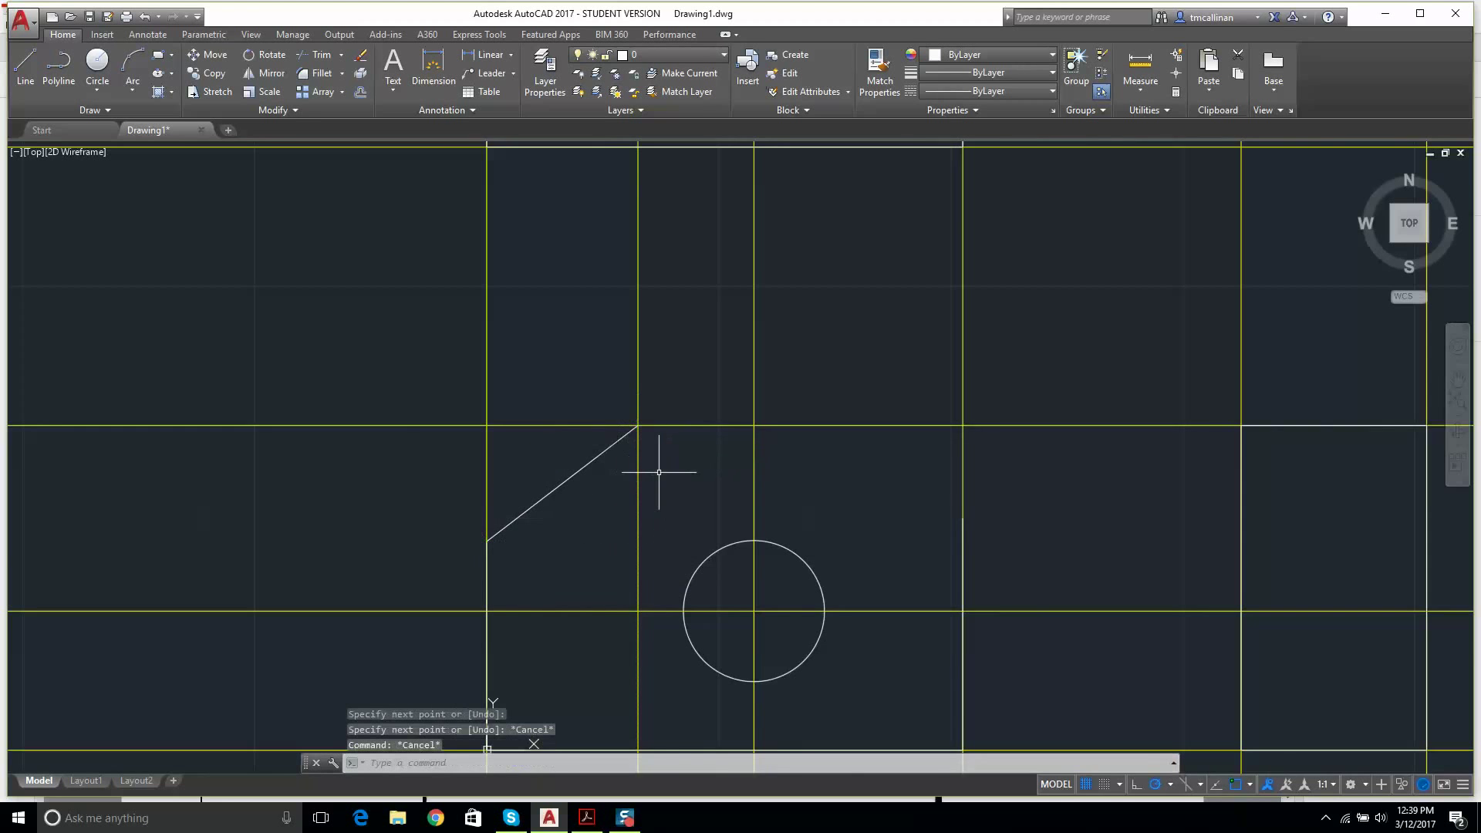
# - Turn off the CONST 1 layer to hide the construction lines
pyautogui.scroll(-4, 686, 479)
pyautogui.scroll(2, 781, 370)
pyautogui.scroll(-2, 734, 569)
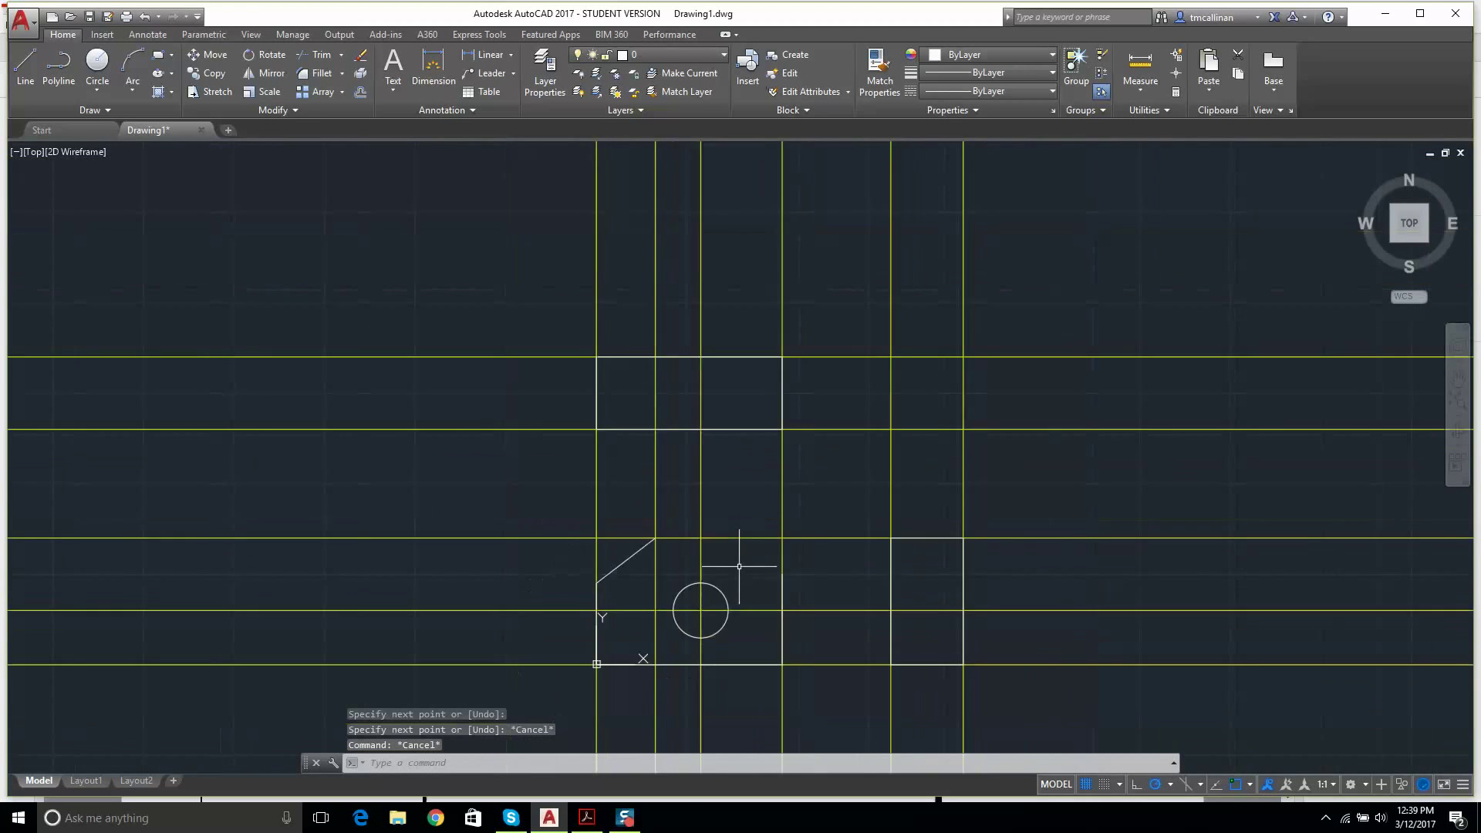
pyautogui.scroll(2, 827, 539)
pyautogui.scroll(-1, 702, 514)
pyautogui.scroll(1, 691, 511)
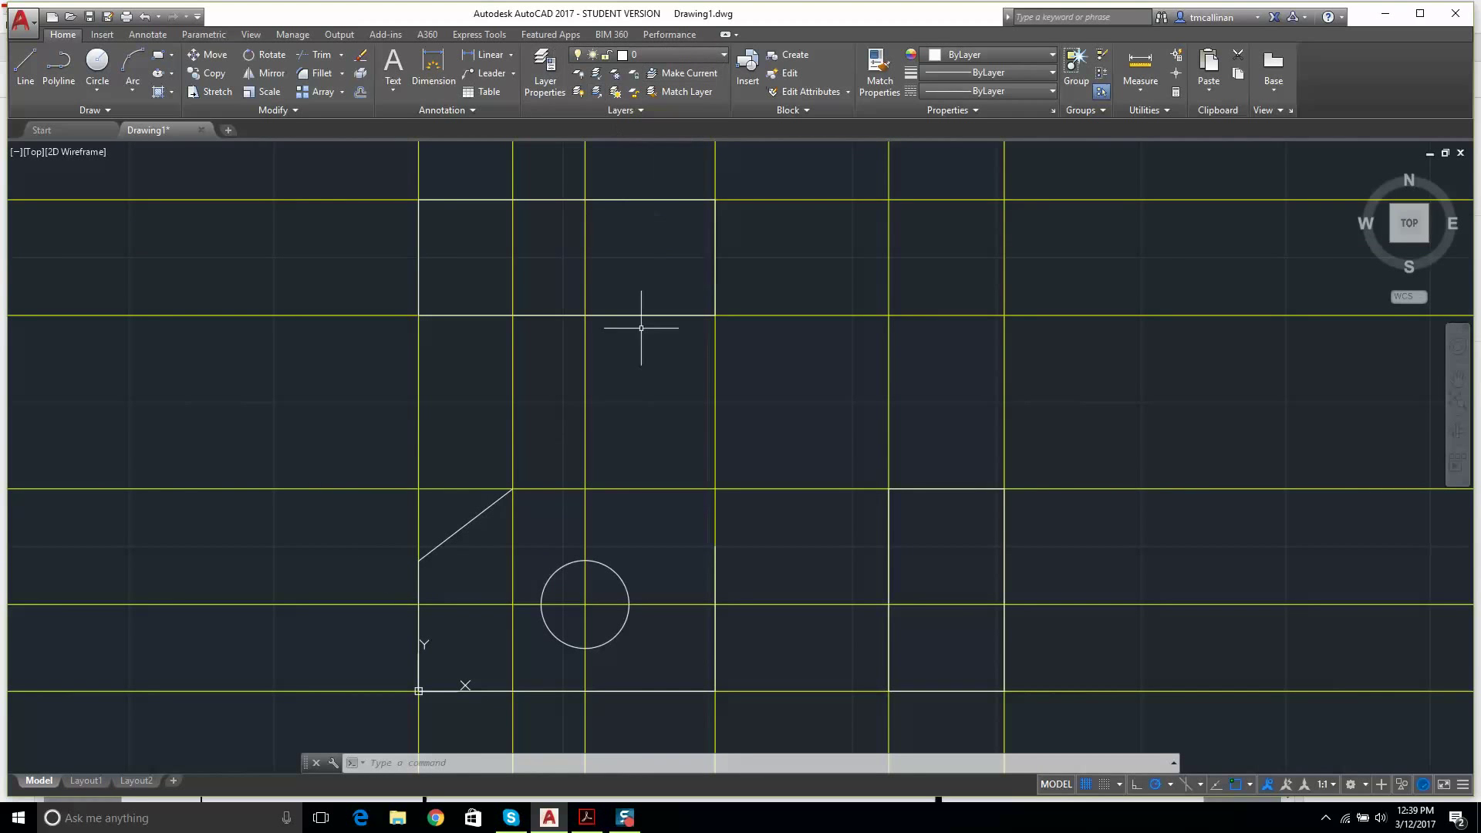
pyautogui.click(659, 51)
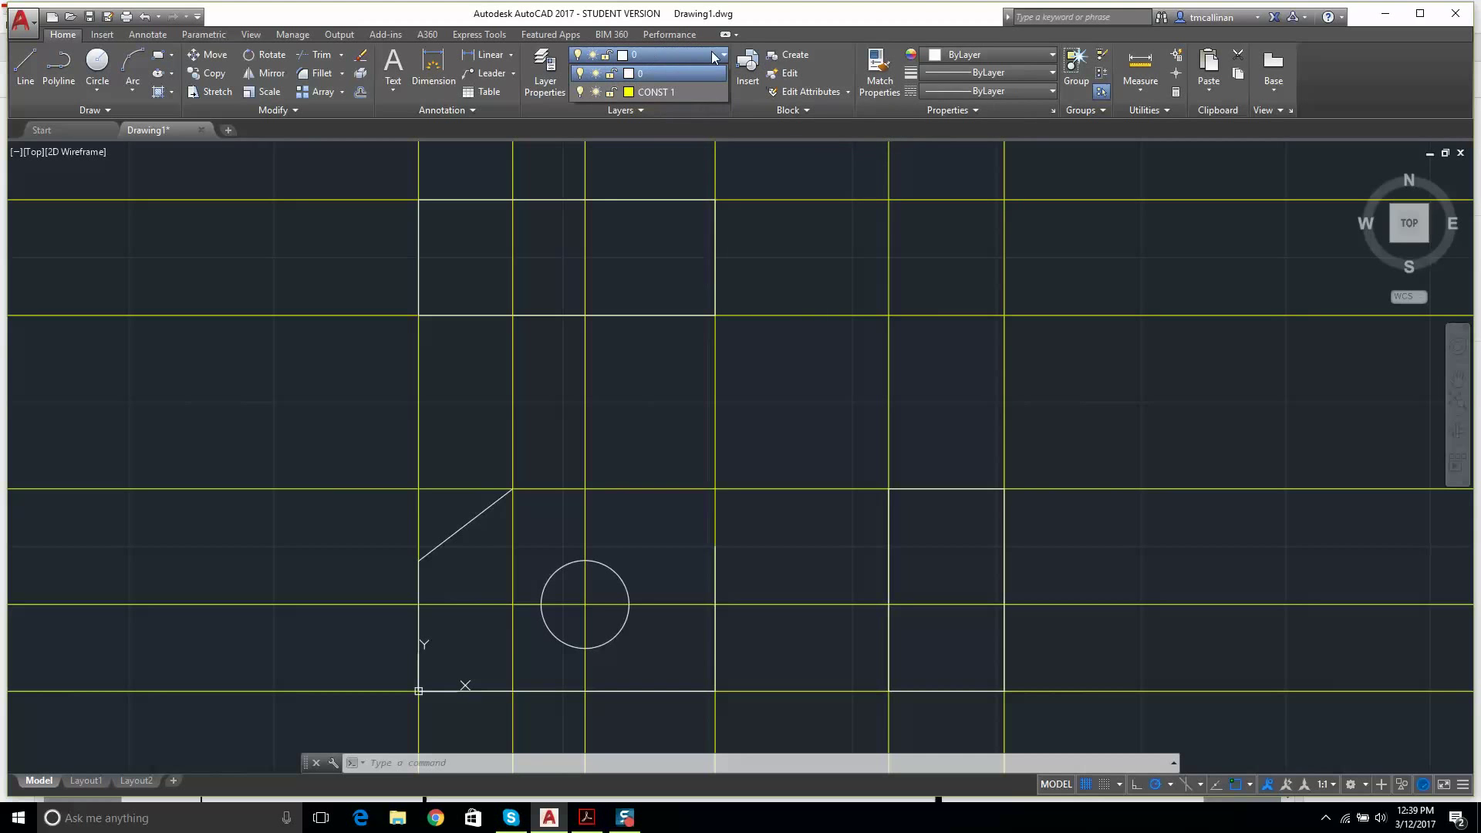
pyautogui.click(581, 91)
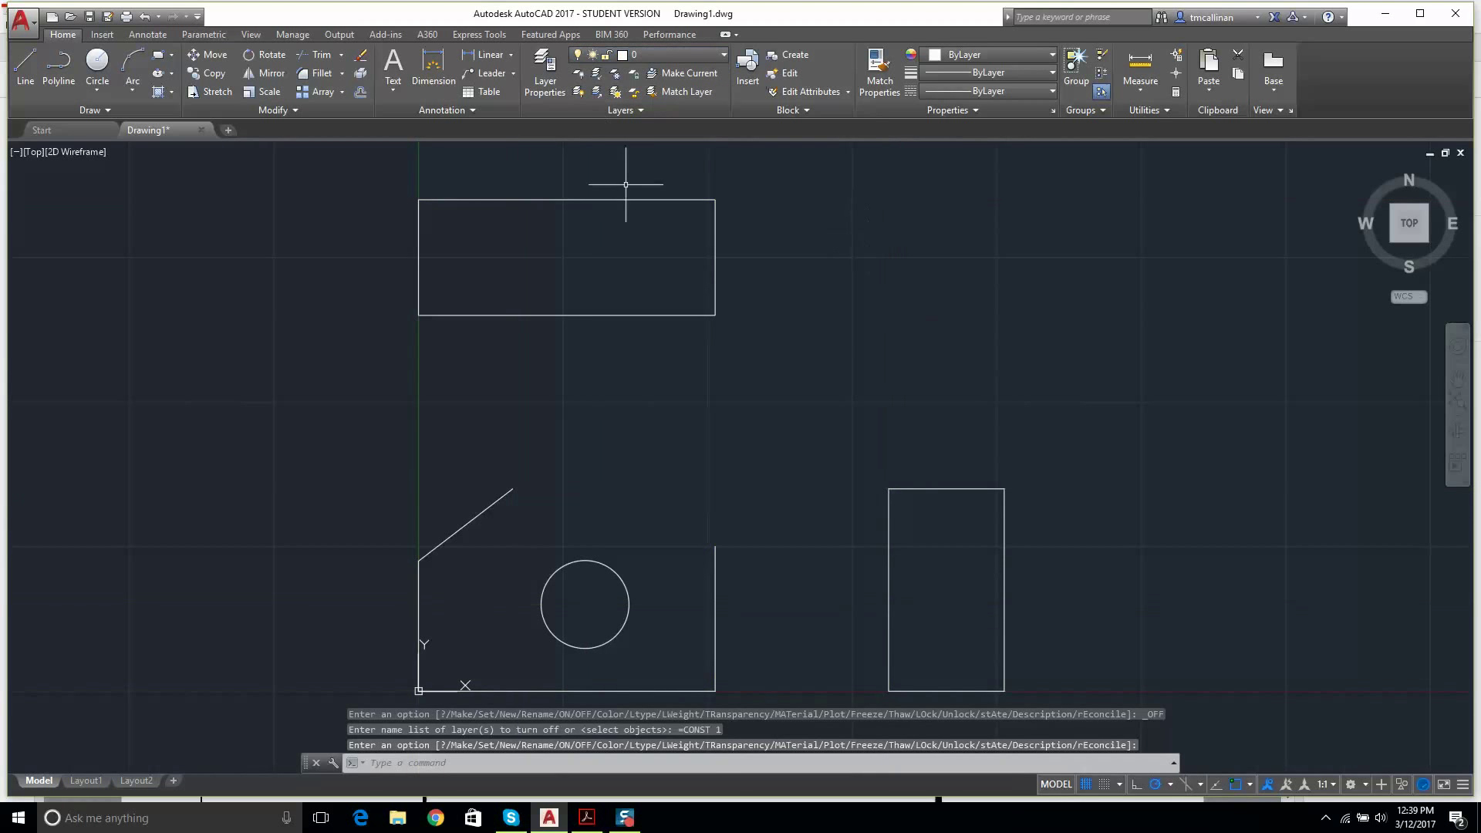
# - Examine the outlines of the three views without the construction lines
pyautogui.scroll(-2, 479, 473)
pyautogui.scroll(2, 534, 445)
pyautogui.press('Escape')
pyautogui.press('Escape')
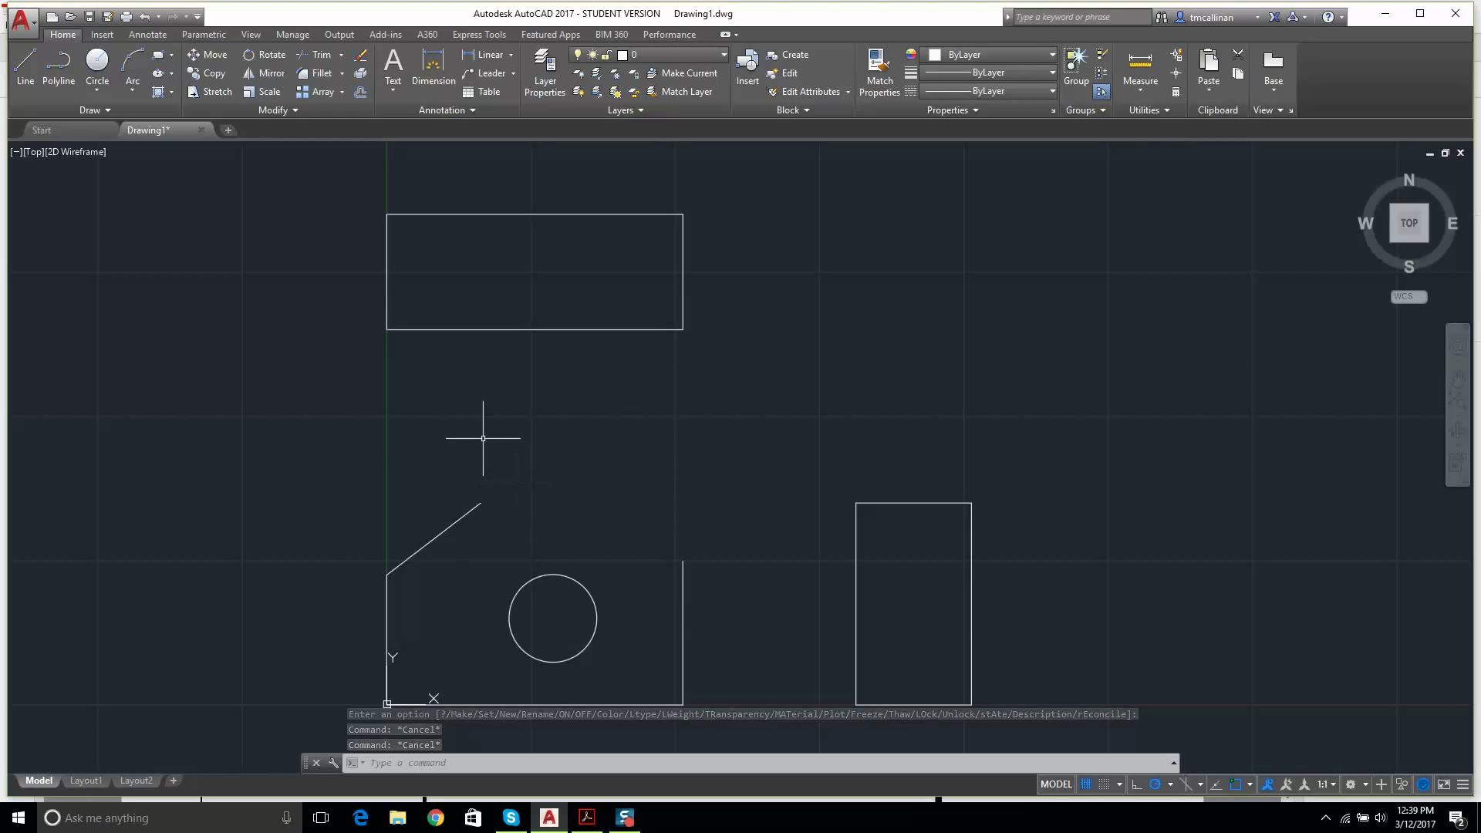
pyautogui.scroll(-2, 558, 456)
pyautogui.press('Escape')
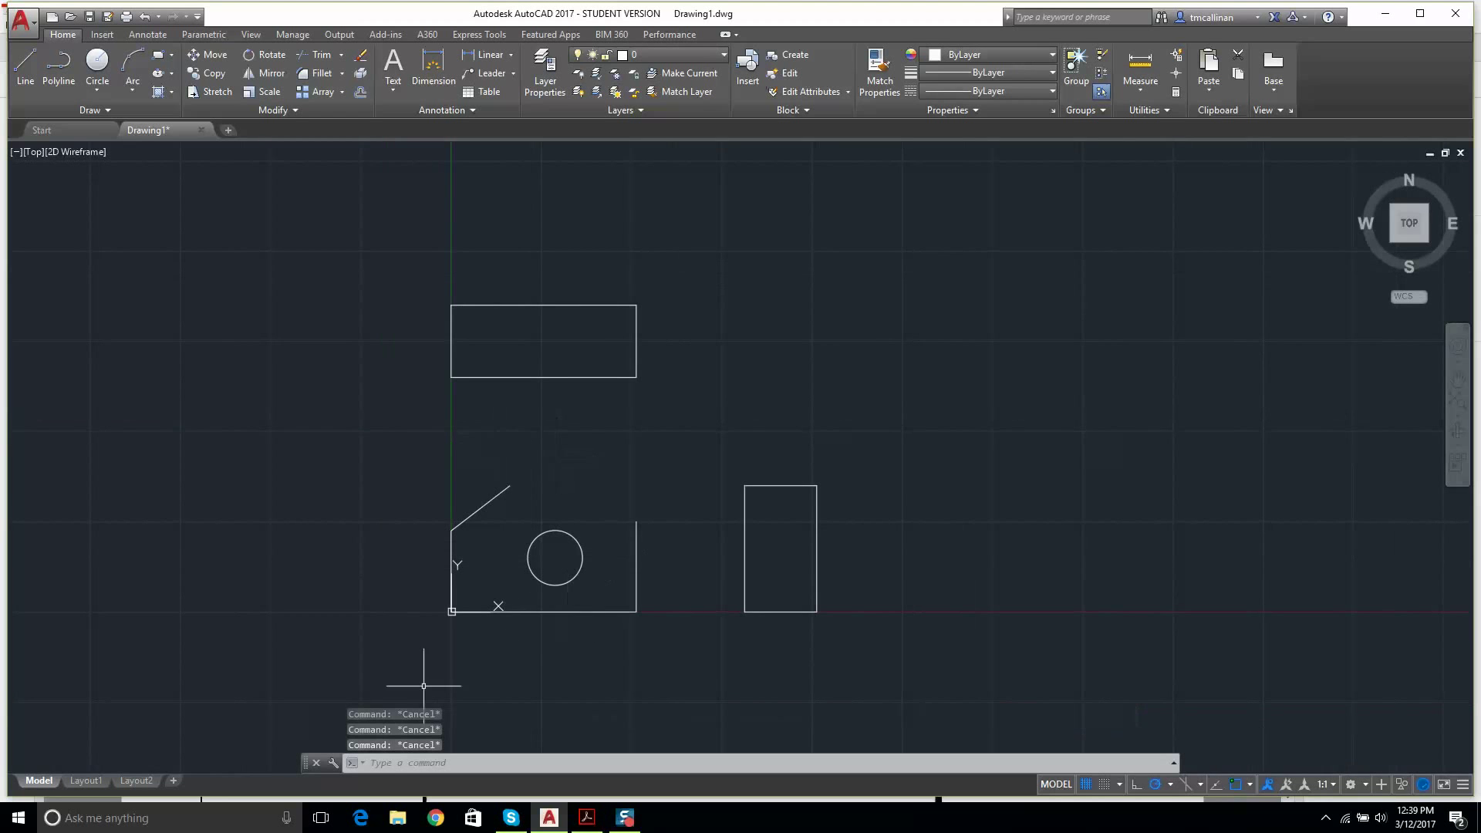
pyautogui.scroll(3, 655, 543)
pyautogui.scroll(-1, 618, 517)
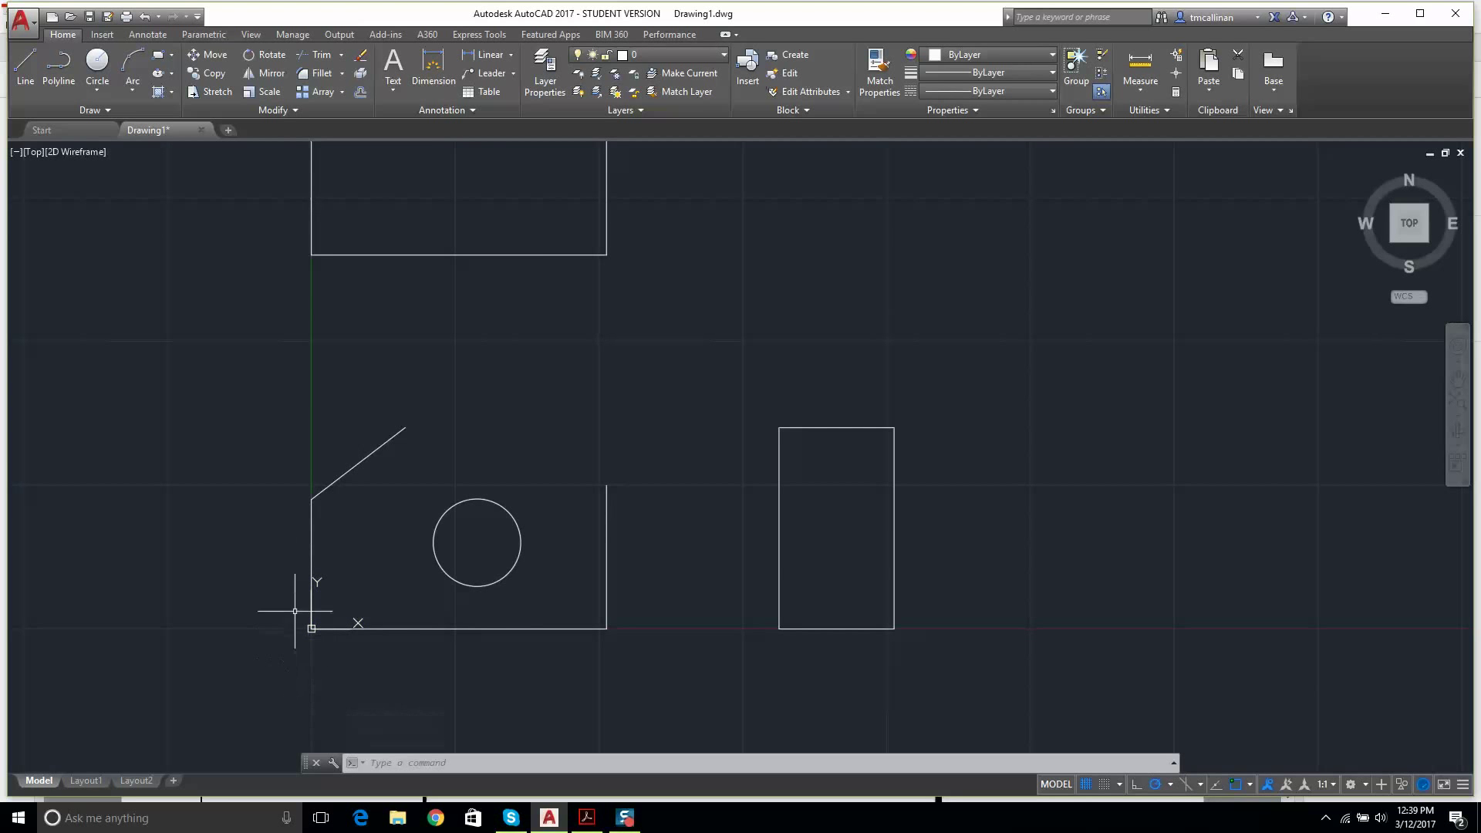
# - Turn off the setting that shows the UCS icon at the drawing origin
pyautogui.scroll(-5, 320, 606)
pyautogui.scroll(8, 323, 598)
pyautogui.moveTo(298, 648); pyautogui.dragTo(410, 507, button='middle')
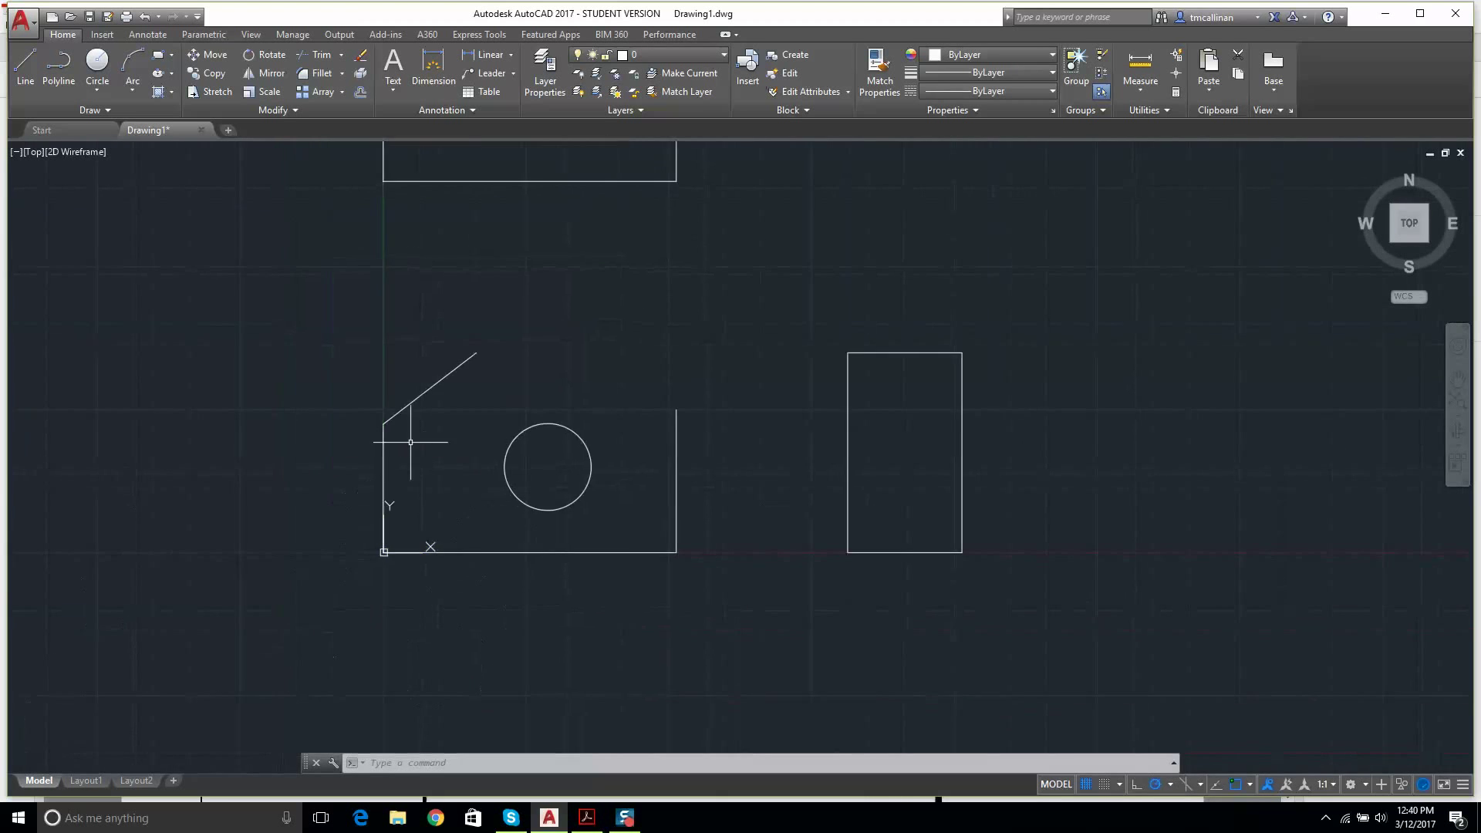
pyautogui.rightClick(384, 553)
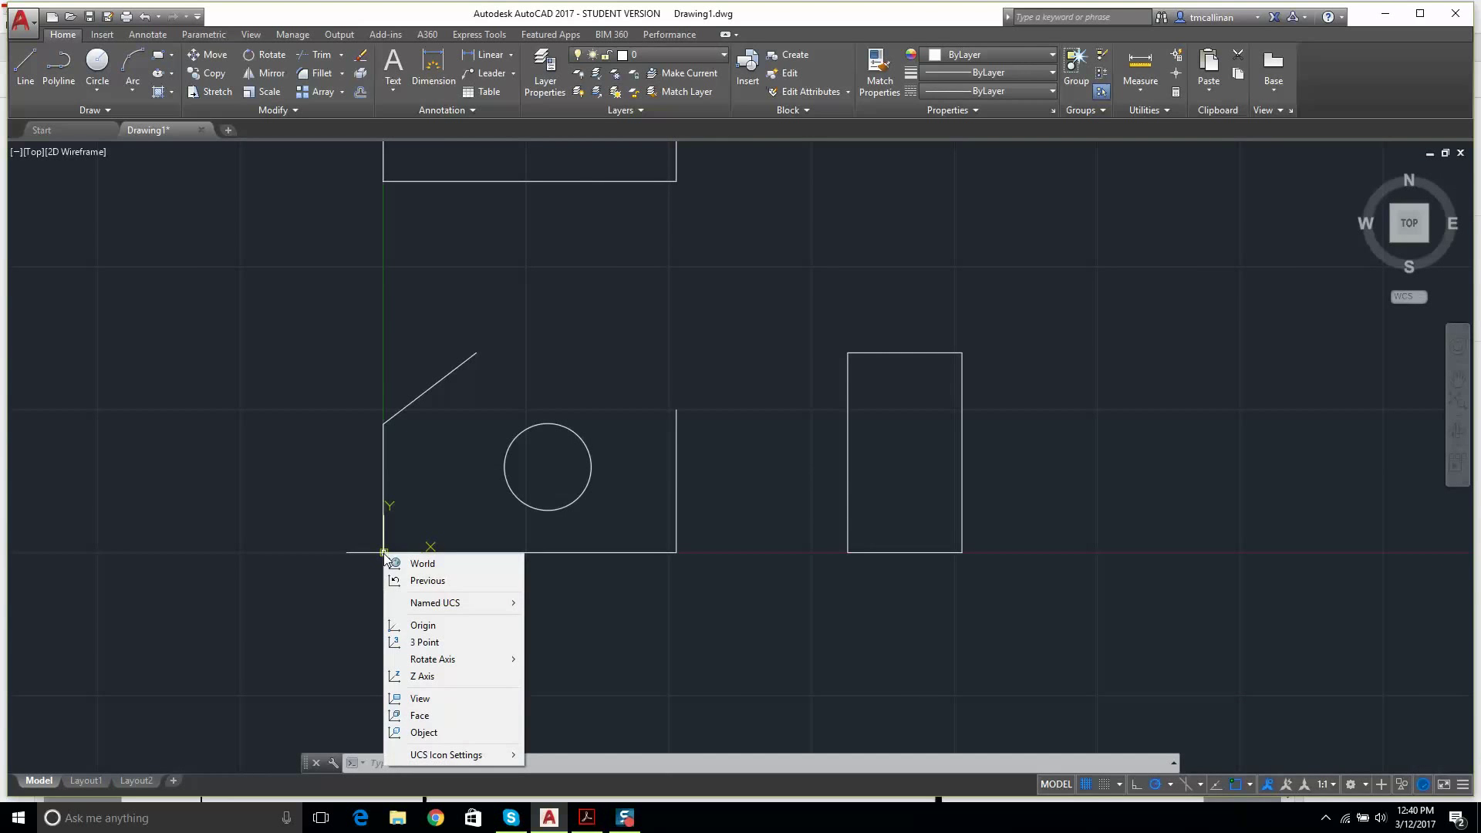
pyautogui.moveTo(400, 760)
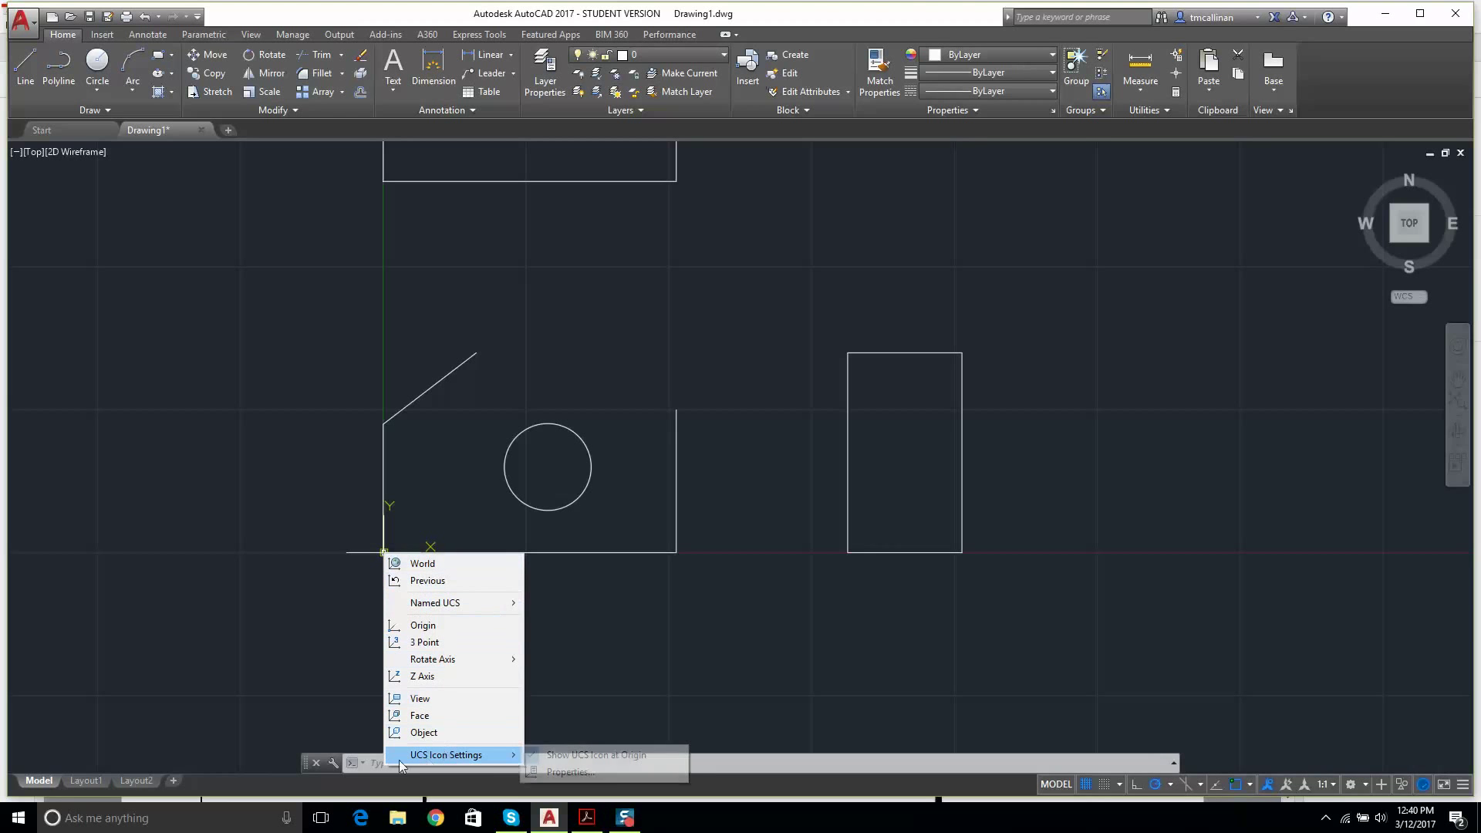
pyautogui.click(586, 755)
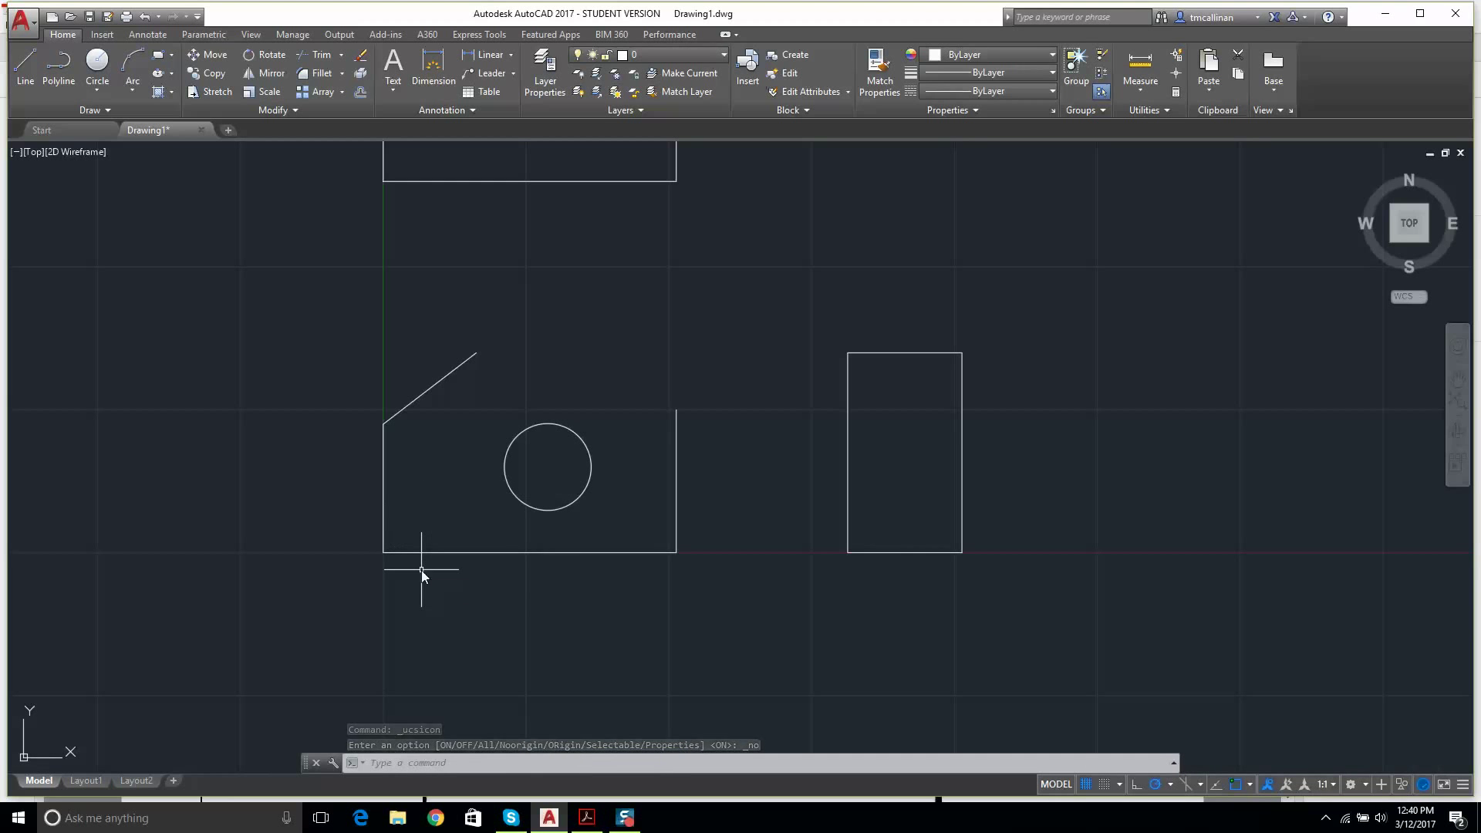
pyautogui.write('UCS')
pyautogui.press('Return')
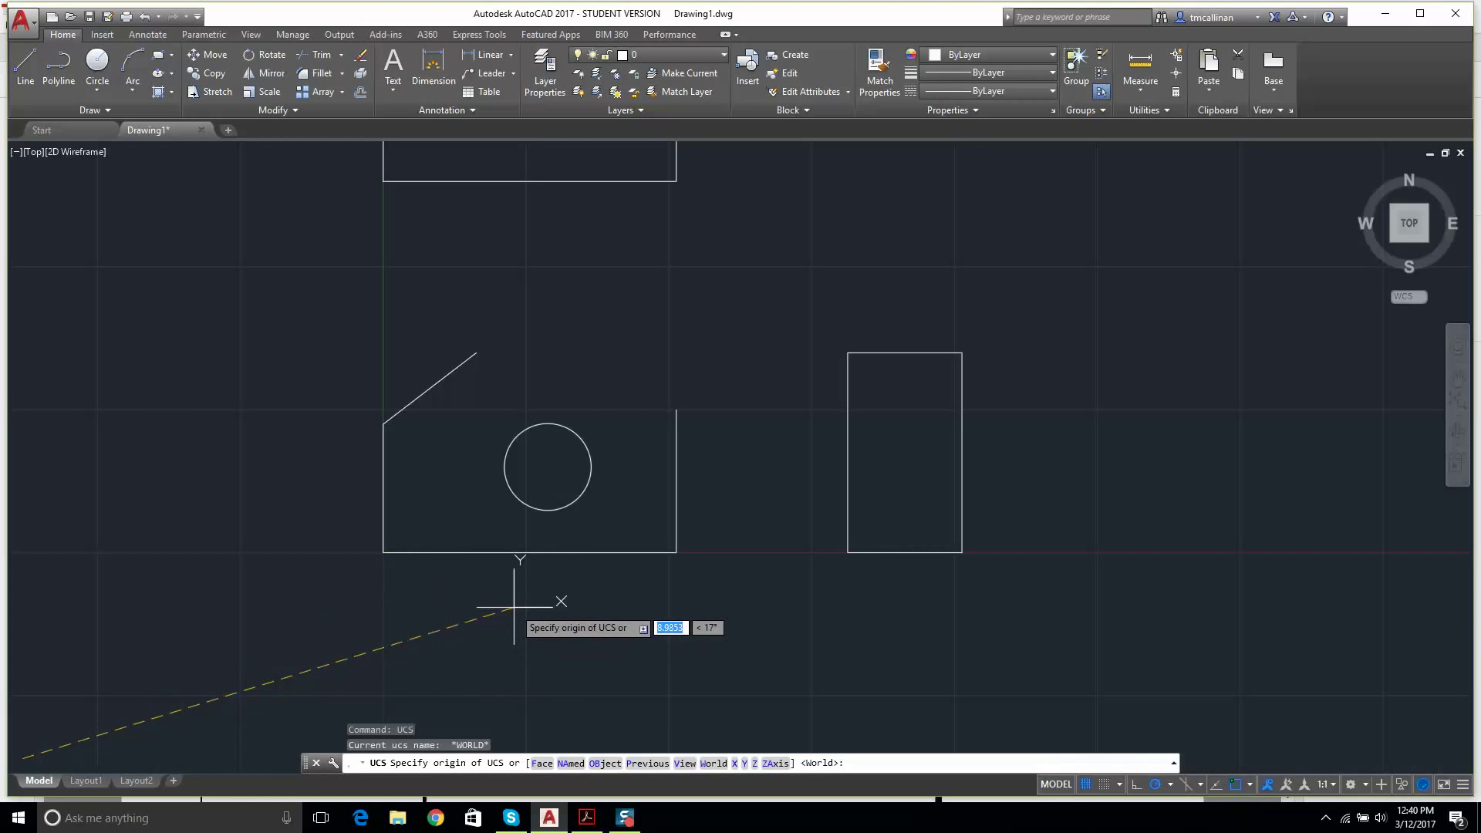
pyautogui.press('Escape')
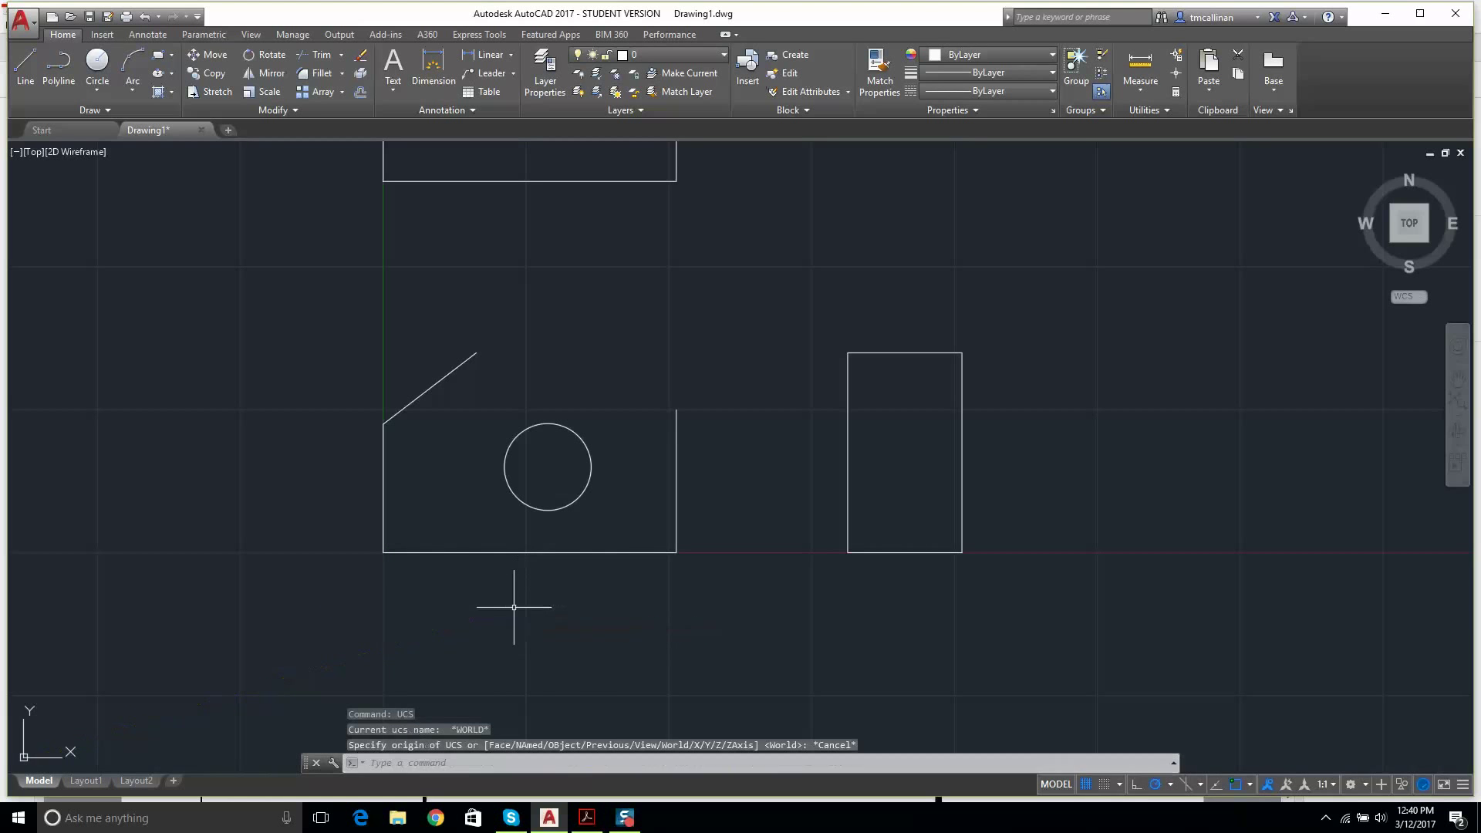
pyautogui.write('uc')
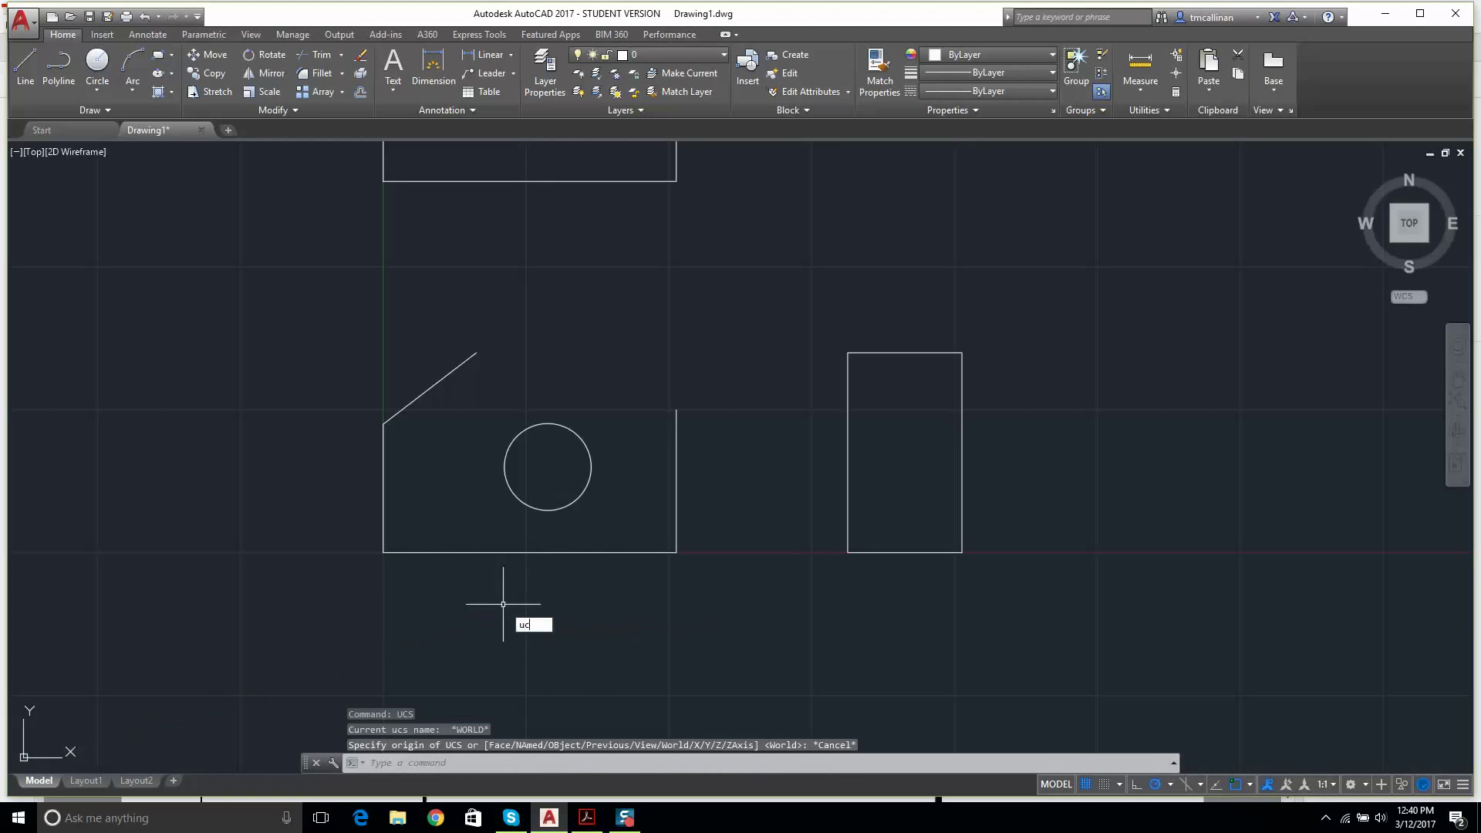
pyautogui.write('s')
pyautogui.press('Return')
pyautogui.write('on')
pyautogui.press('Return')
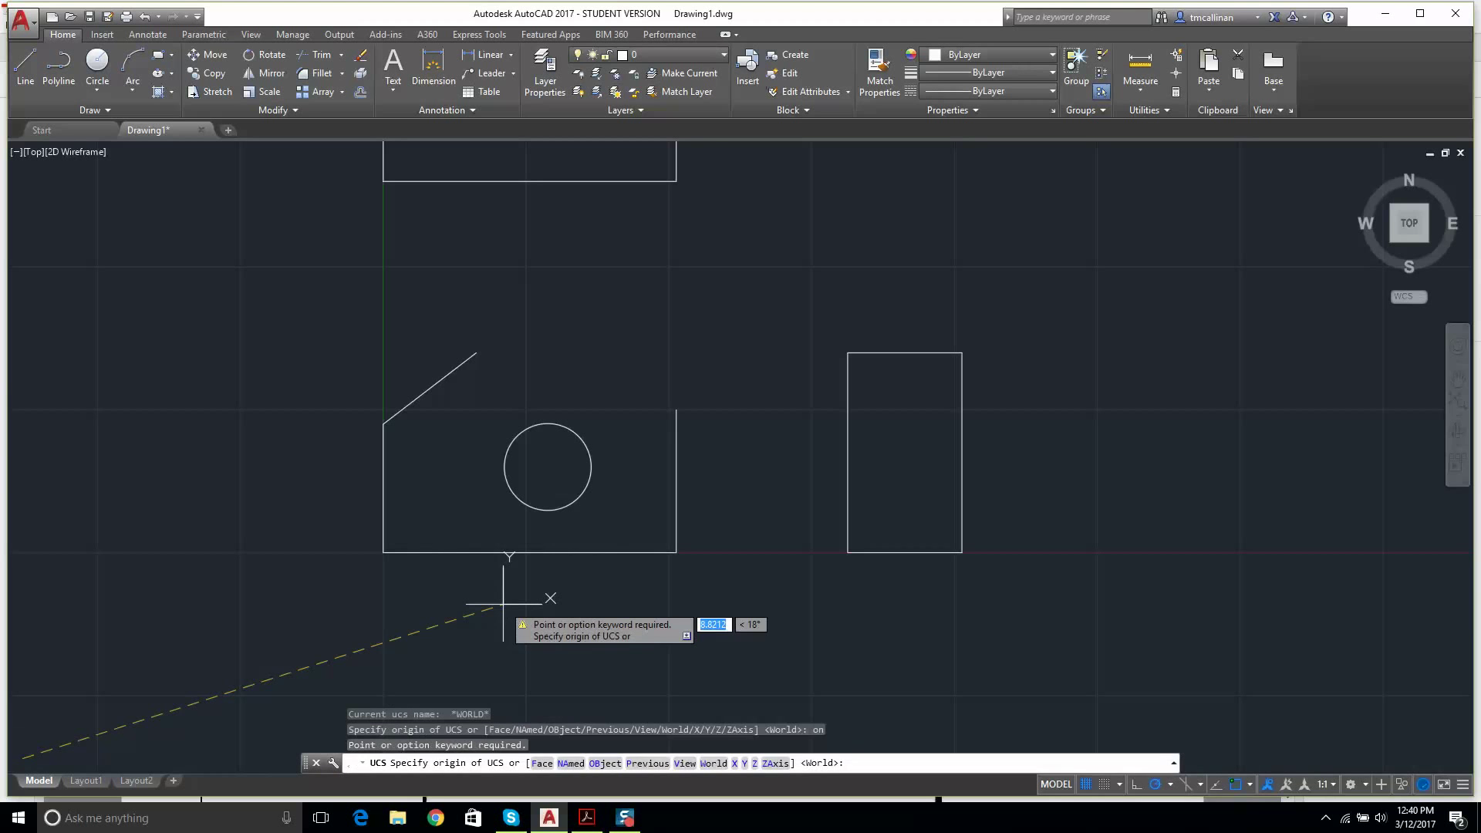
pyautogui.press('Escape')
pyautogui.write('ucs')
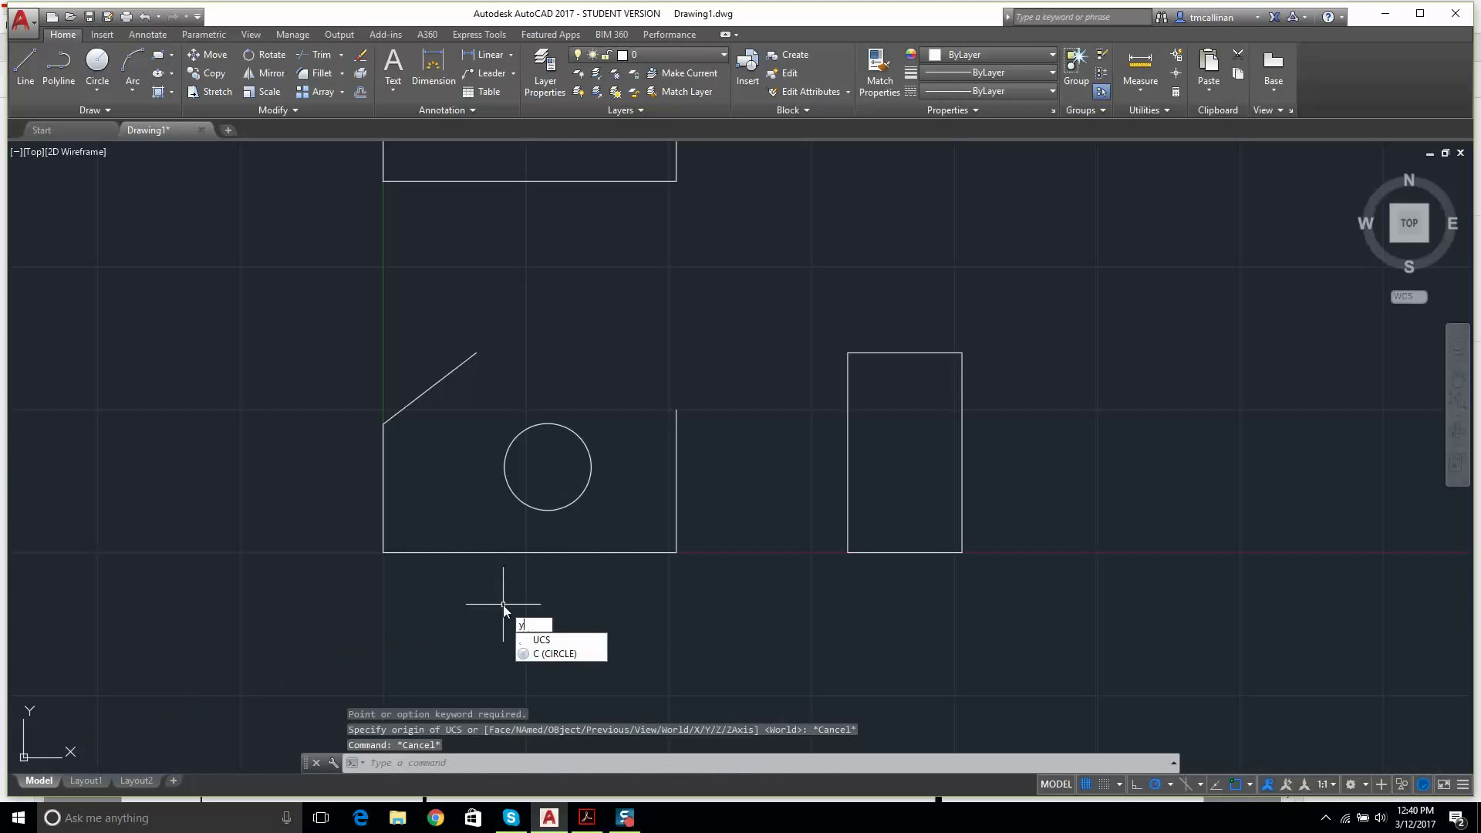
pyautogui.press('Return')
pyautogui.write('on')
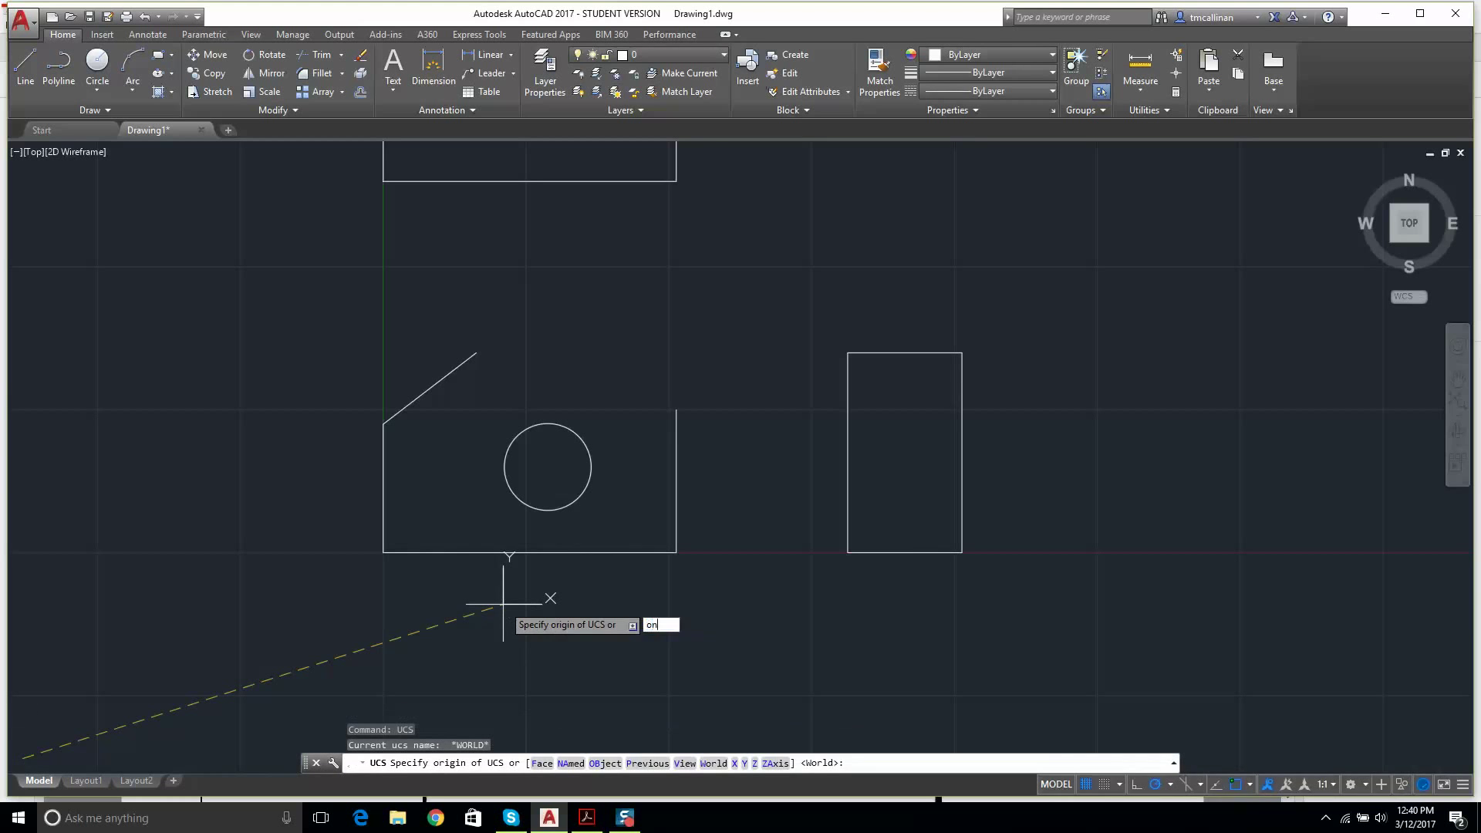
pyautogui.press('Return')
pyautogui.press('Escape')
pyautogui.press('Escape')
pyautogui.press('Escape')
pyautogui.press('Escape')
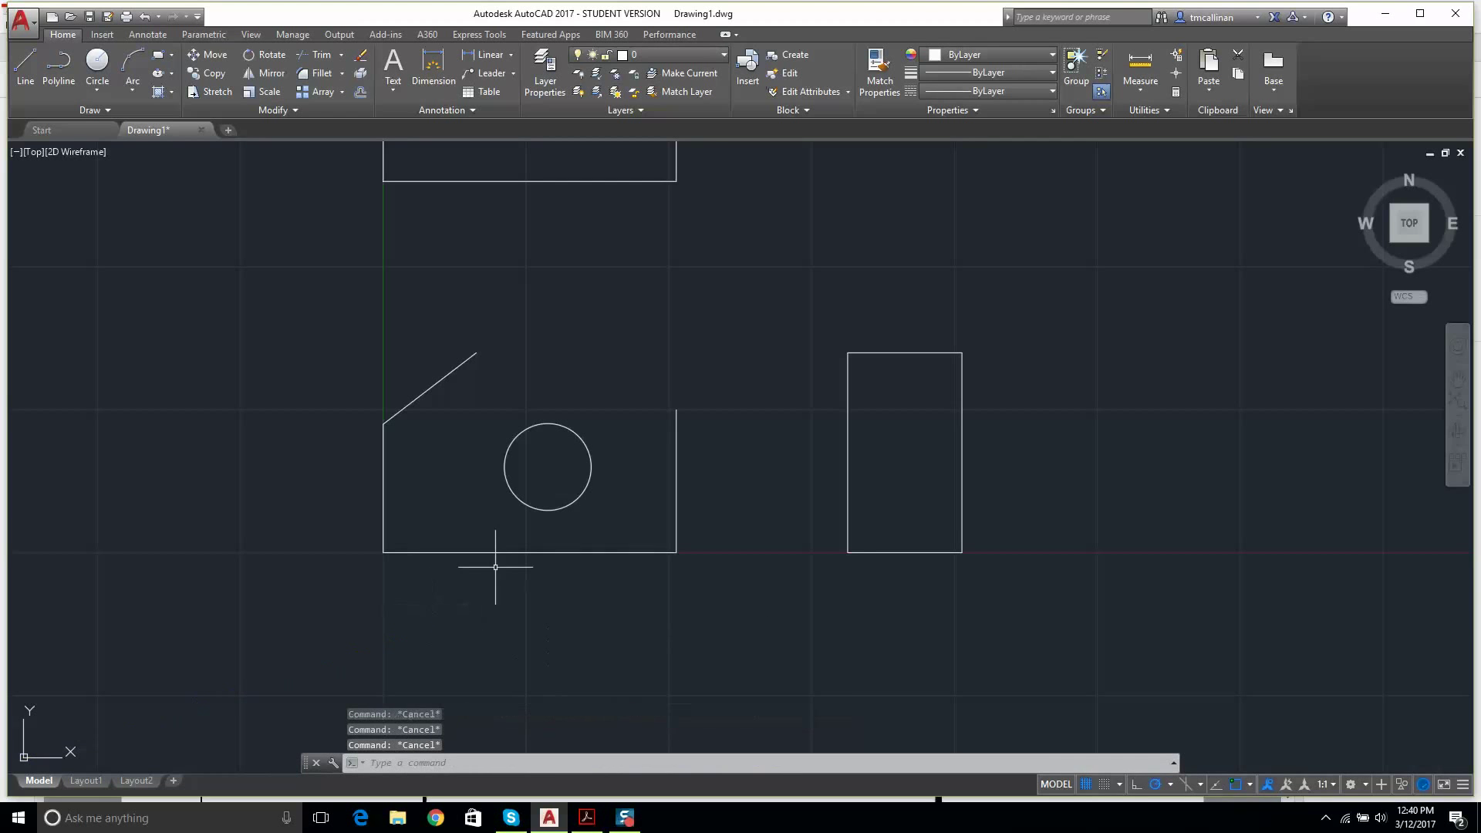
# - Turn on the display of the UCS icon at the drawing origin and switch it back off
pyautogui.rightClick(26, 758)
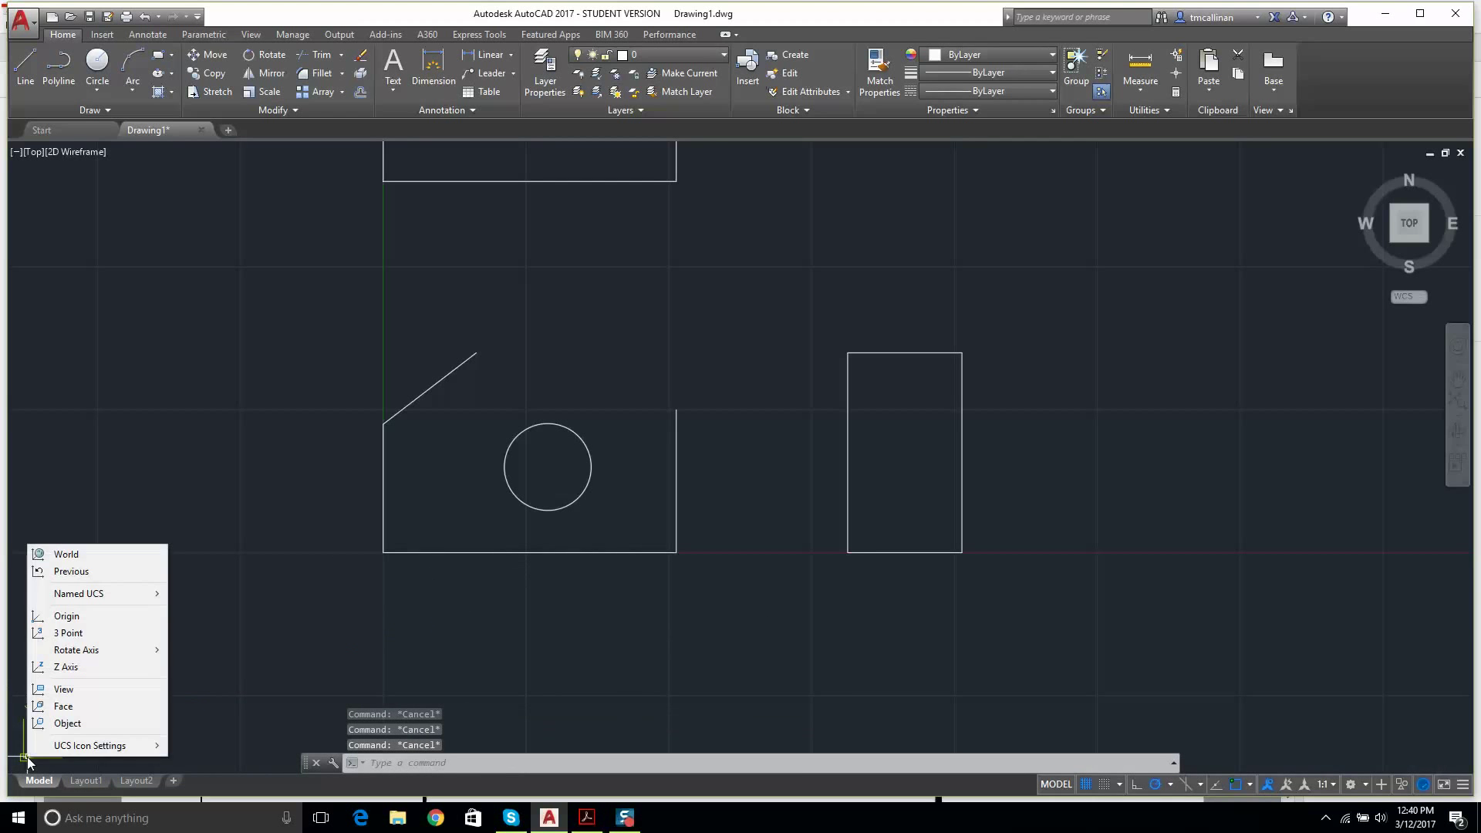
pyautogui.moveTo(63, 744)
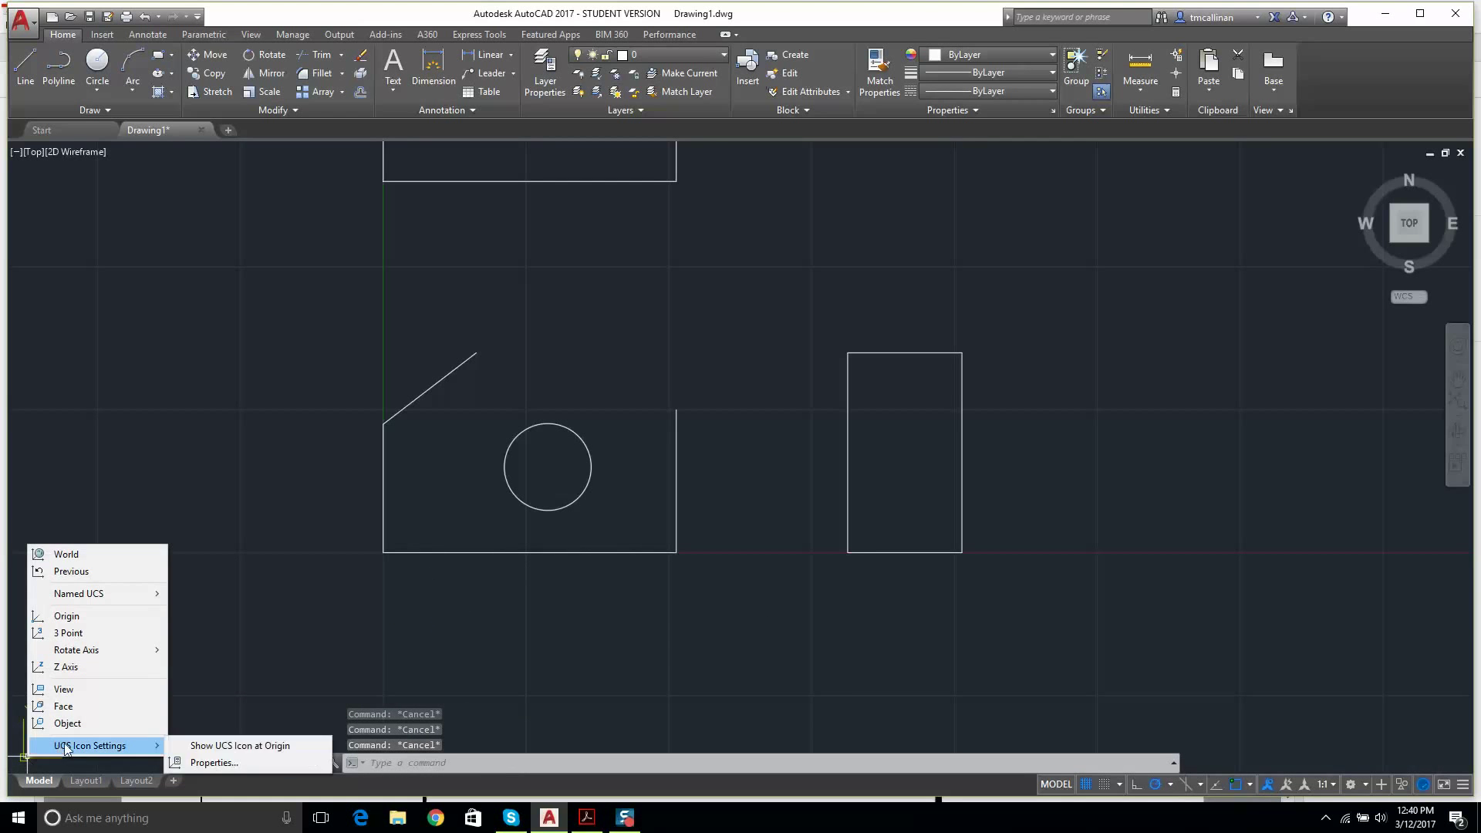
pyautogui.click(243, 747)
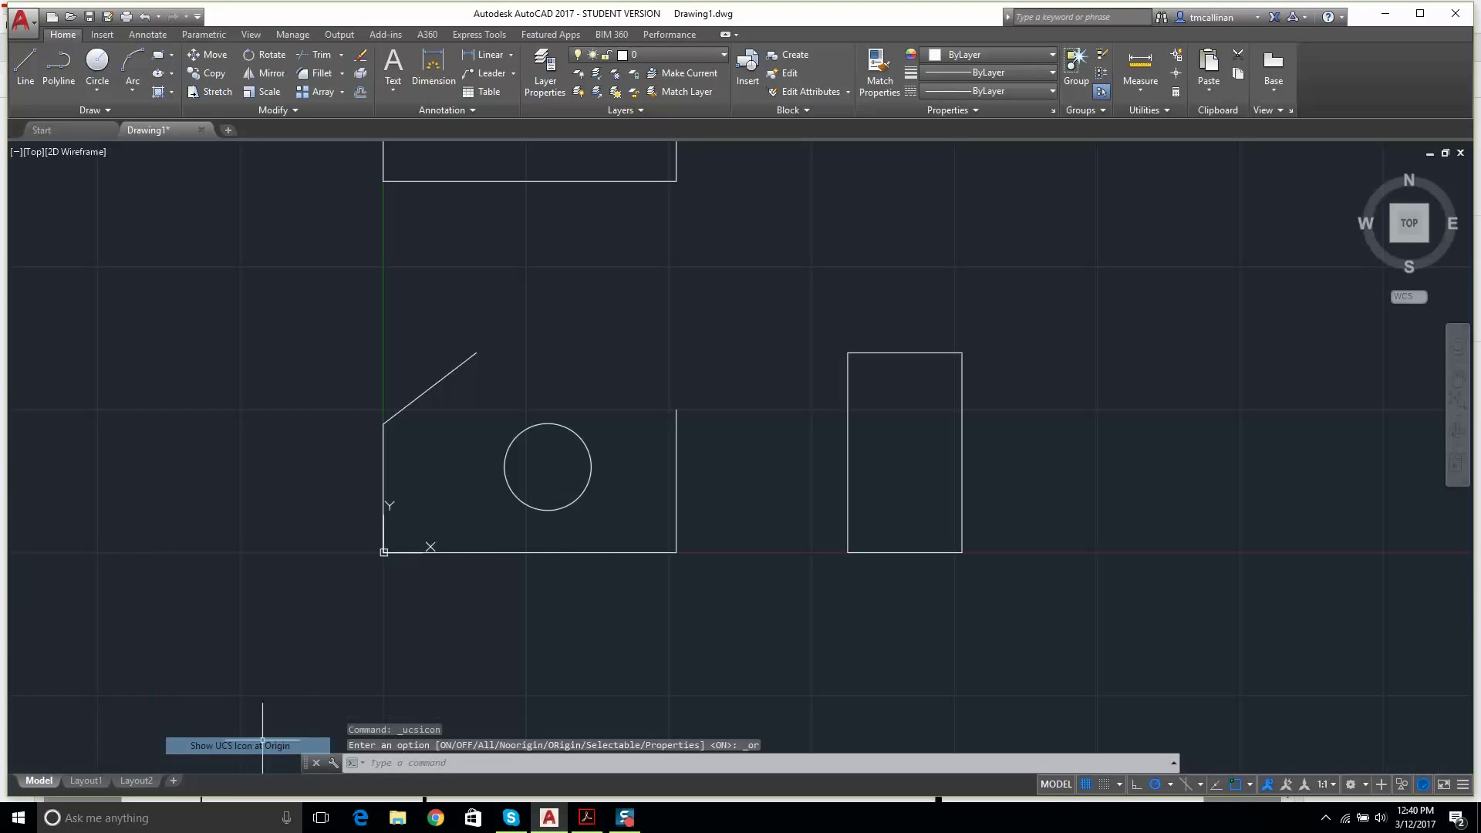
pyautogui.rightClick(381, 555)
pyautogui.moveTo(474, 757)
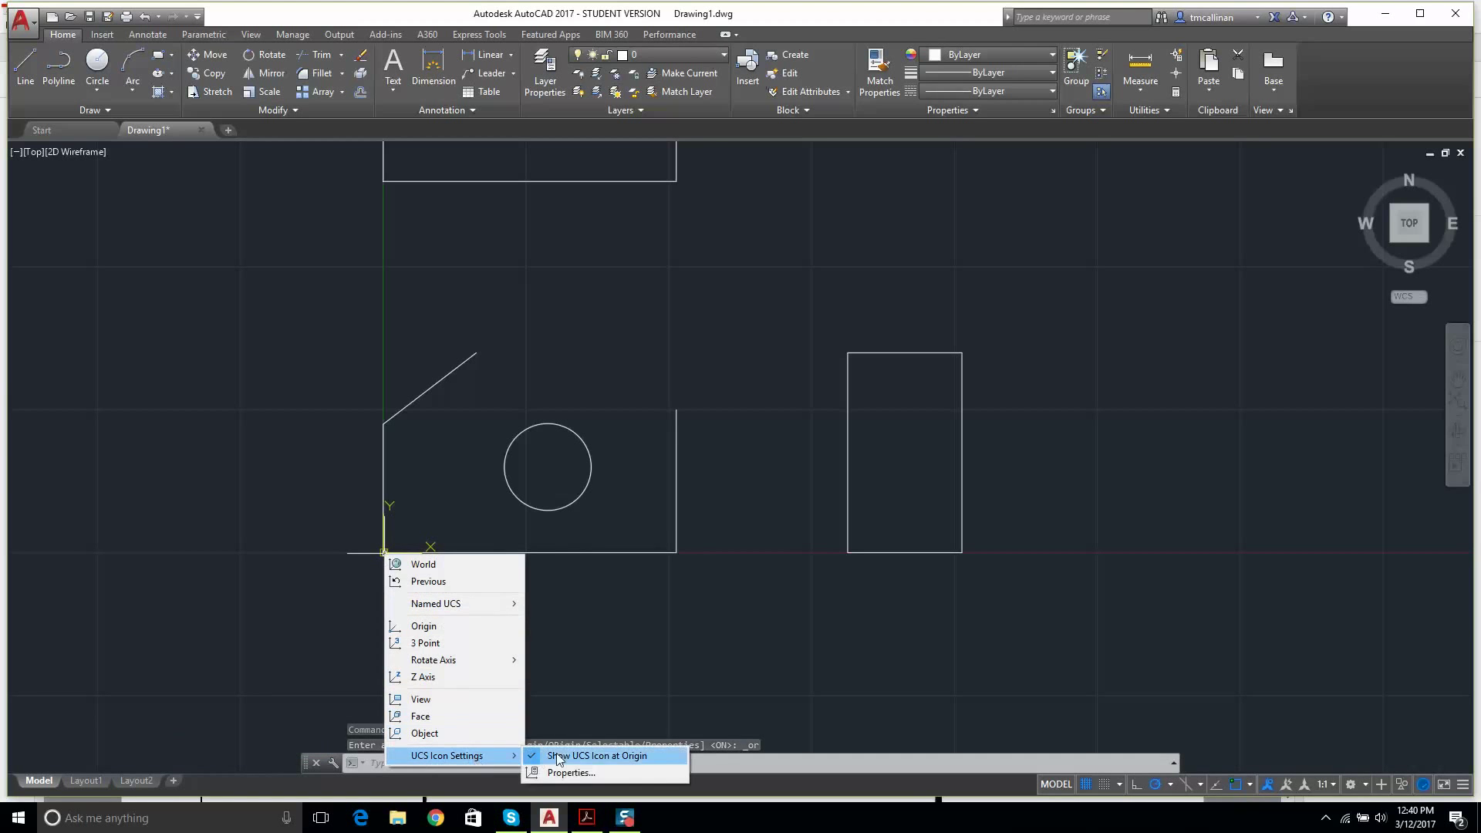
pyautogui.click(558, 759)
pyautogui.press('Escape')
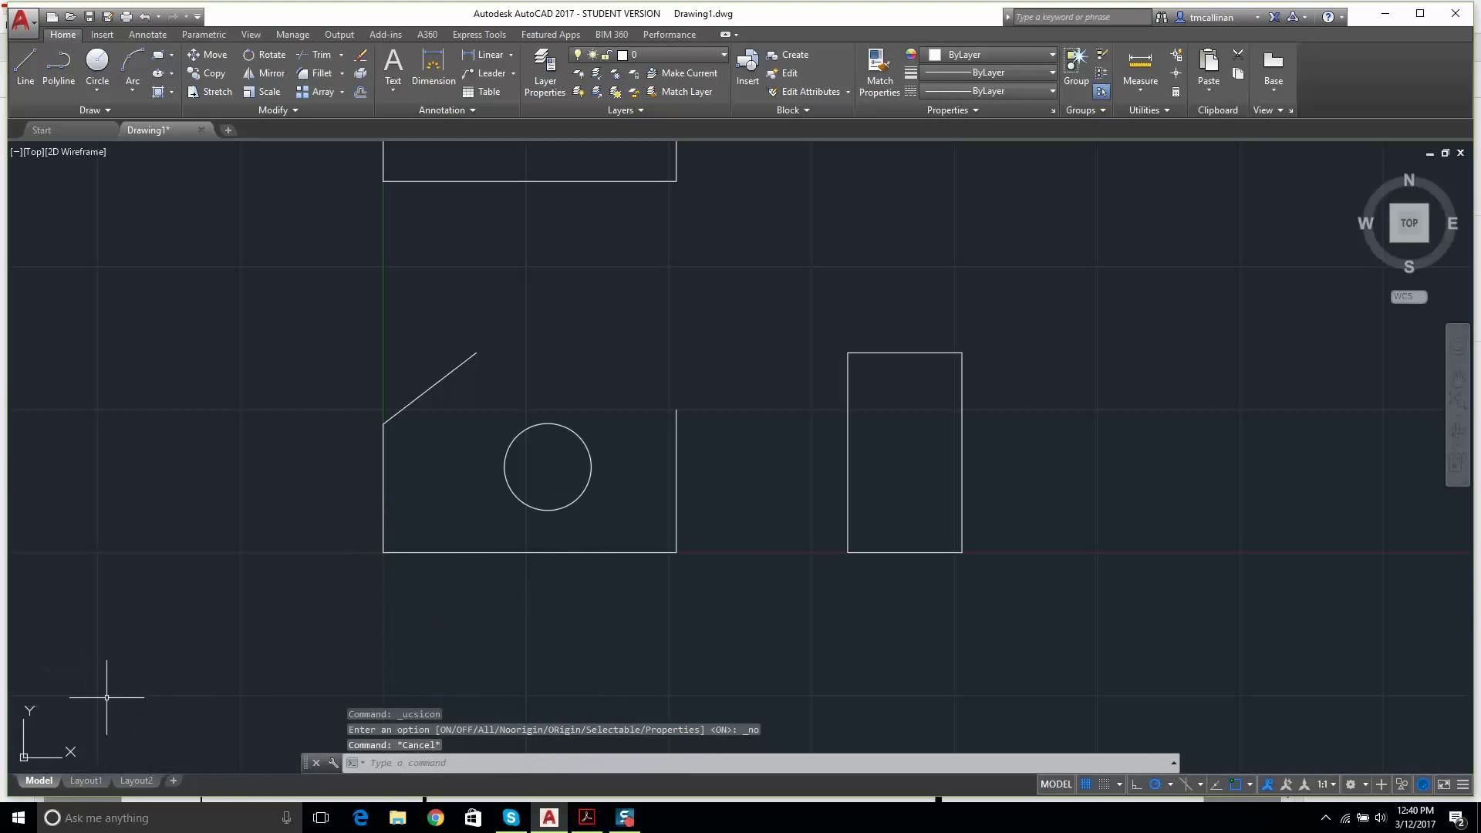
# - Turn the CONST 1 layer back on to show the construction lines
pyautogui.scroll(-2, 628, 455)
pyautogui.scroll(2, 684, 330)
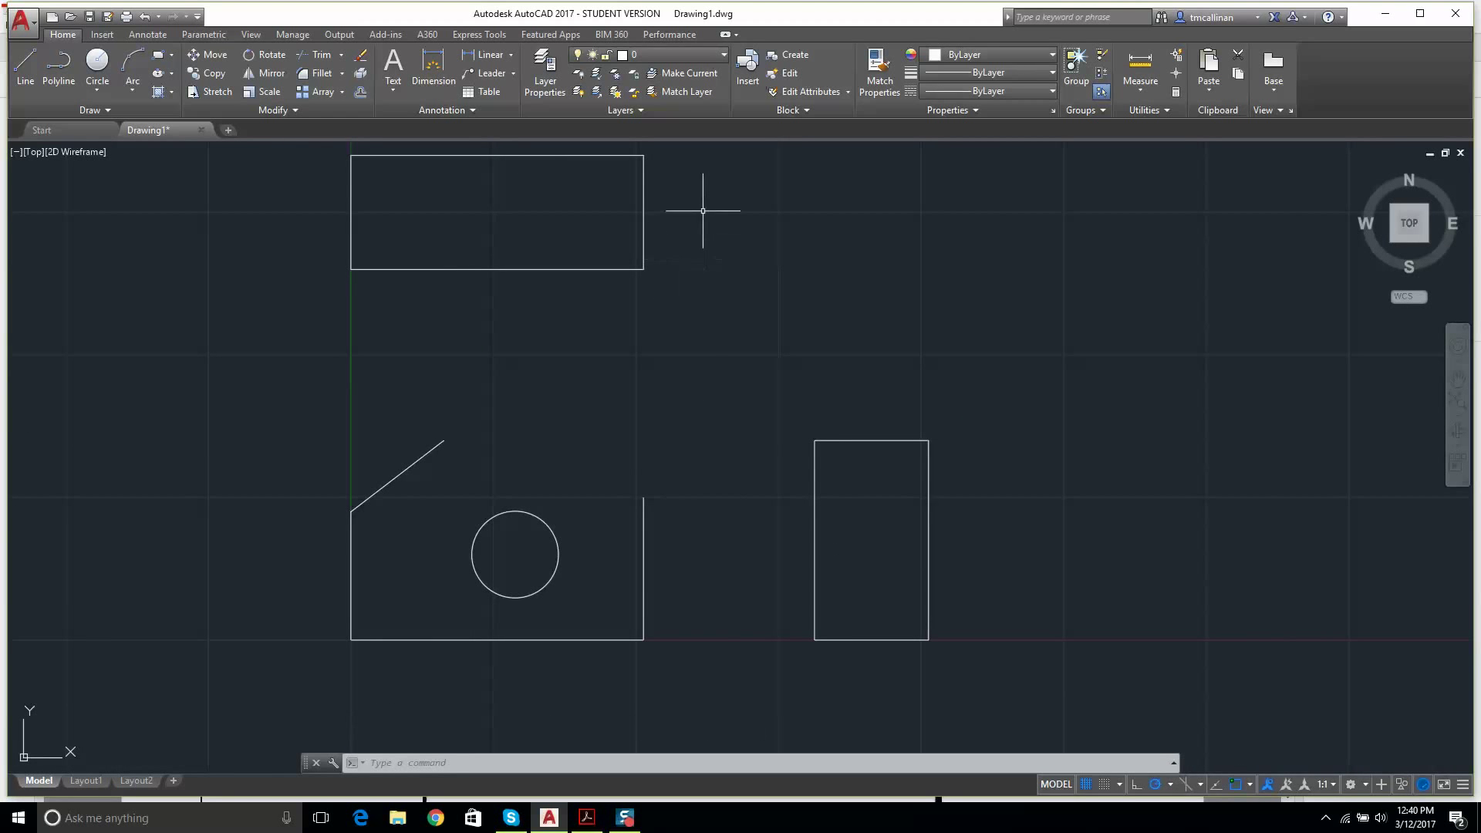
pyautogui.click(669, 54)
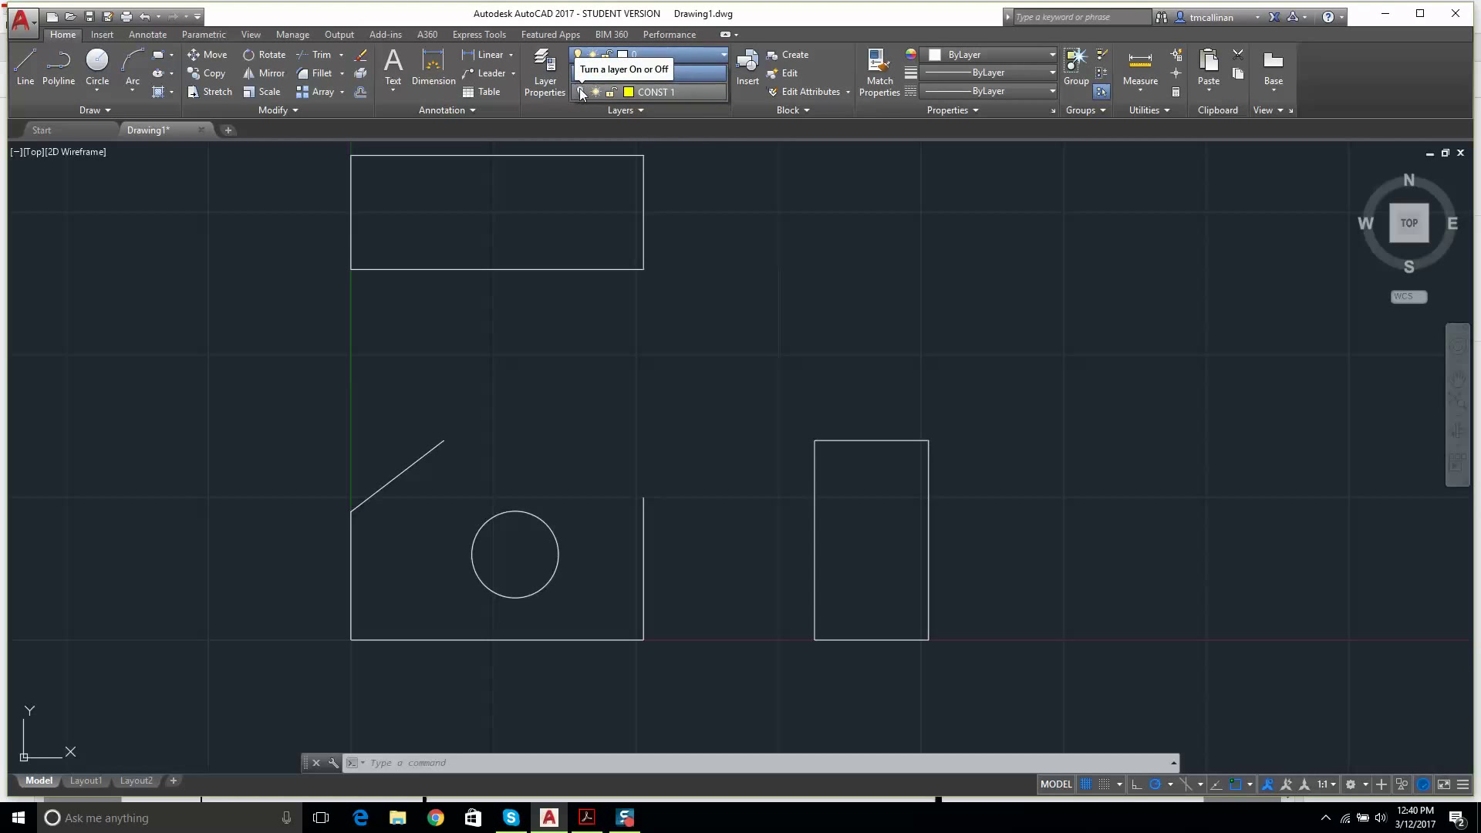
pyautogui.click(581, 92)
pyautogui.scroll(-2, 769, 340)
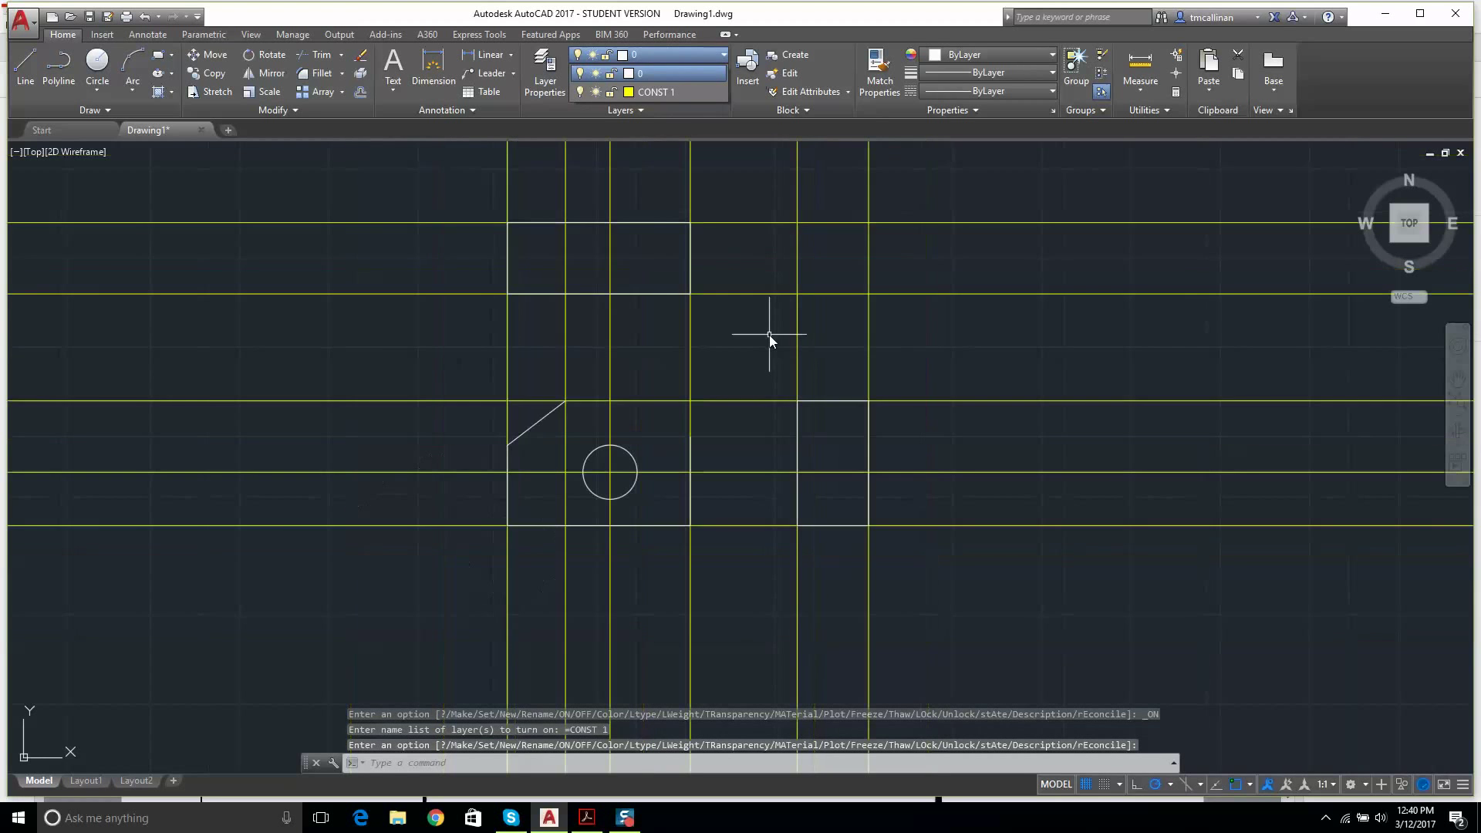
pyautogui.scroll(2, 717, 324)
pyautogui.scroll(-2, 686, 270)
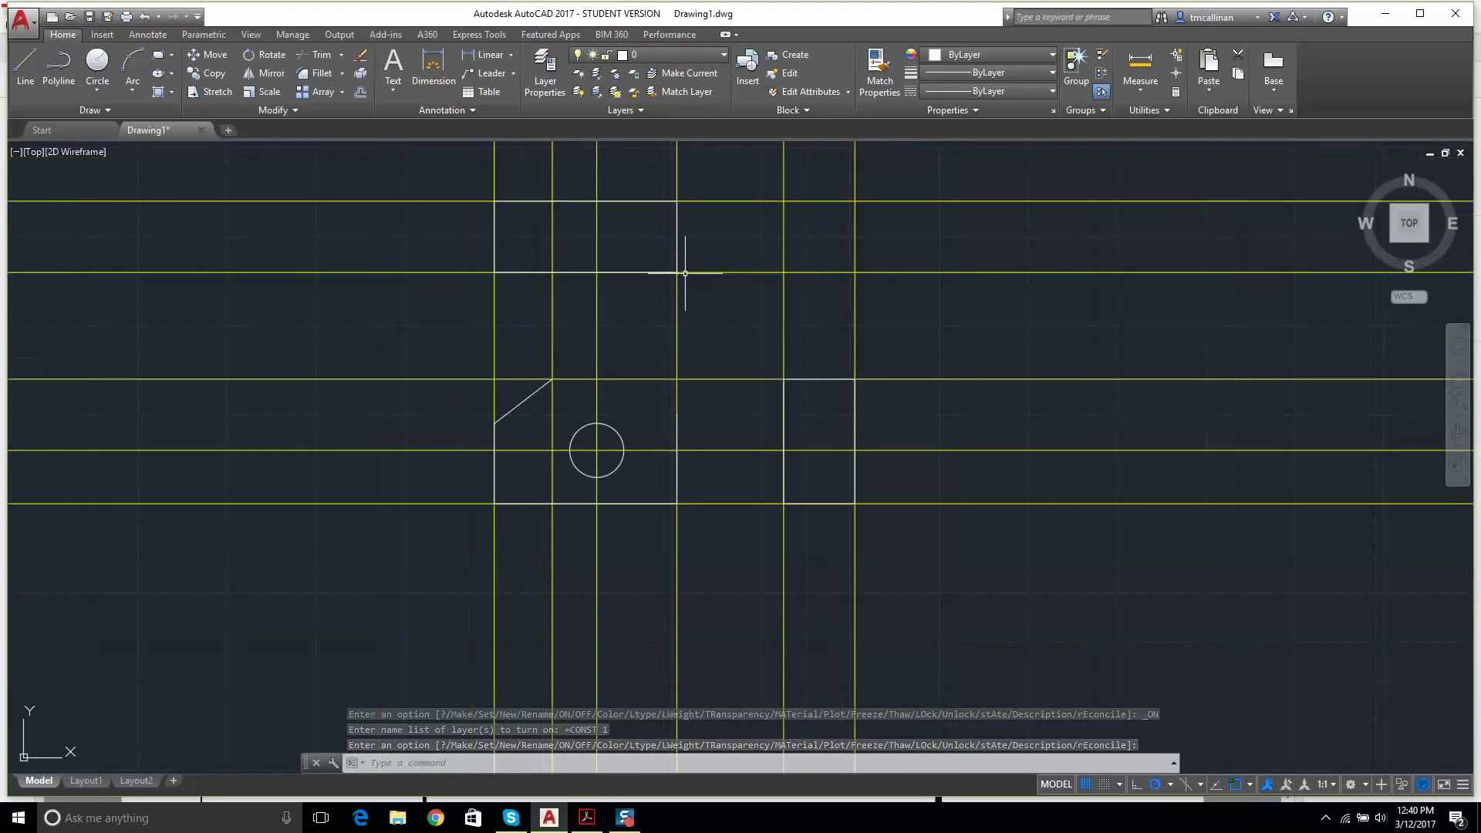
pyautogui.scroll(2, 660, 182)
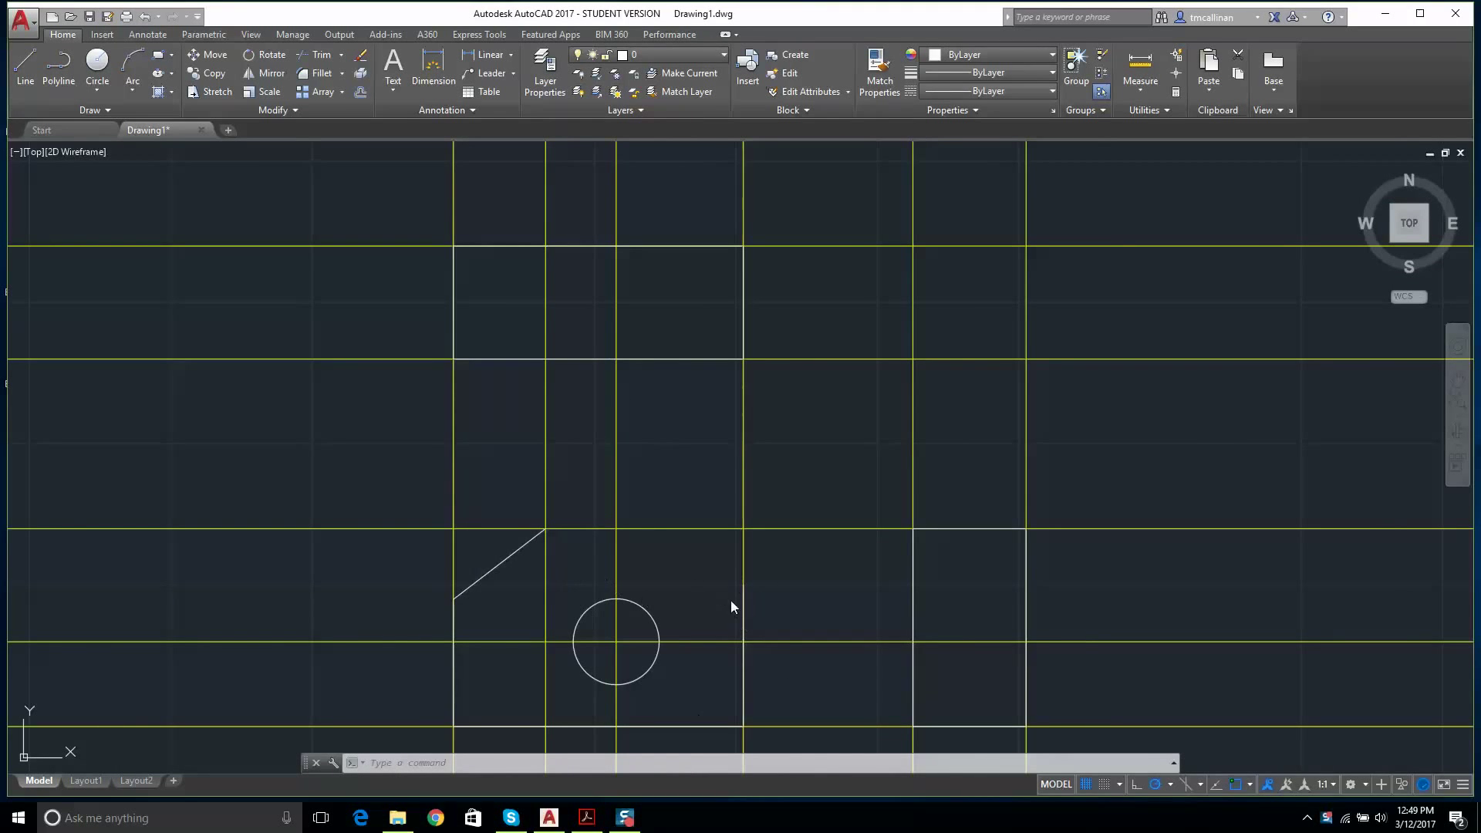
# - Switch to the exercises PDF in Acrobat Reader and examine the 45° corner of Example 1's front view
pyautogui.hotkey('alt', 'Tab')
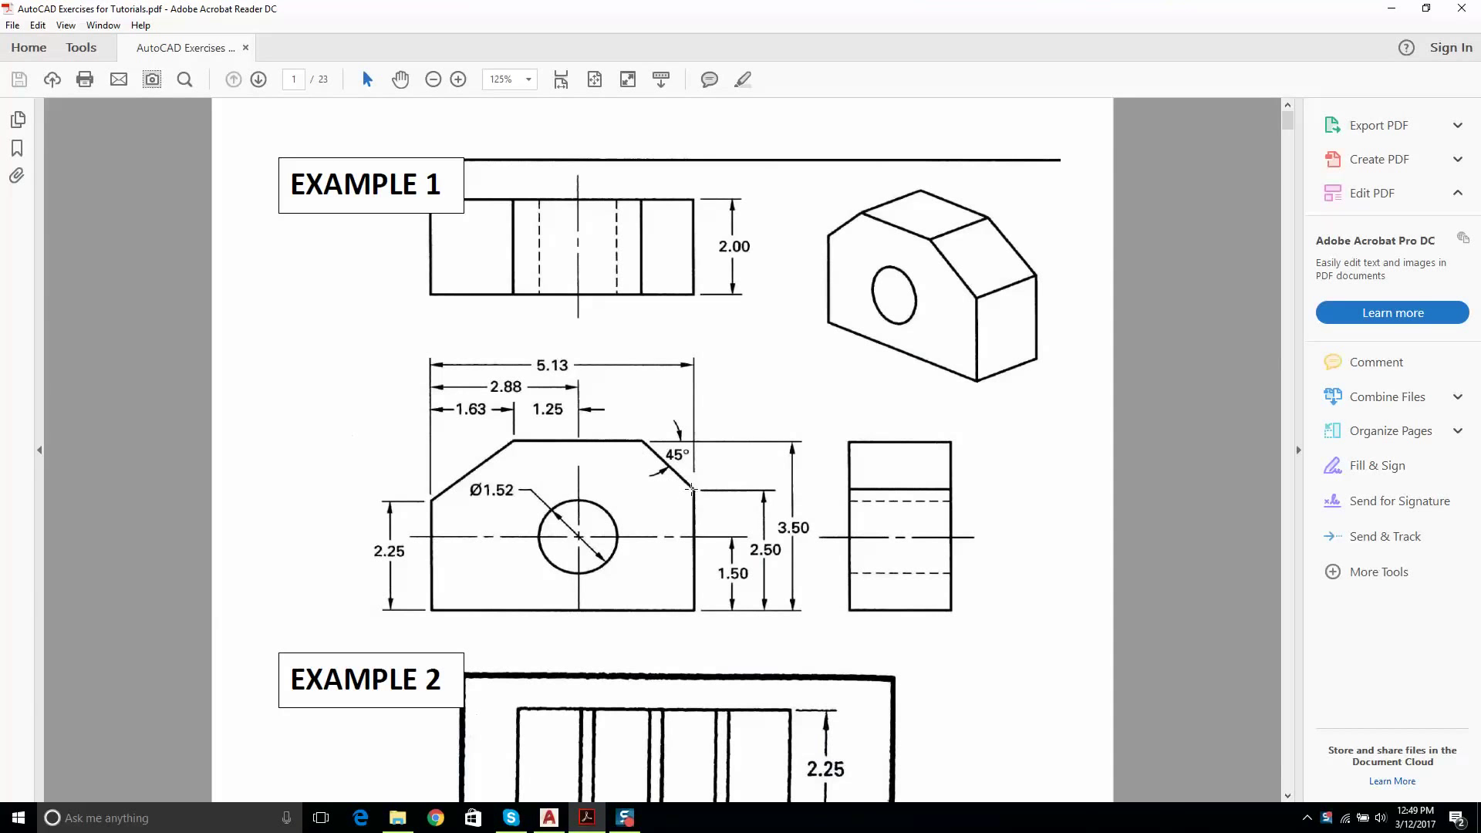
pyautogui.moveTo(557, 826)
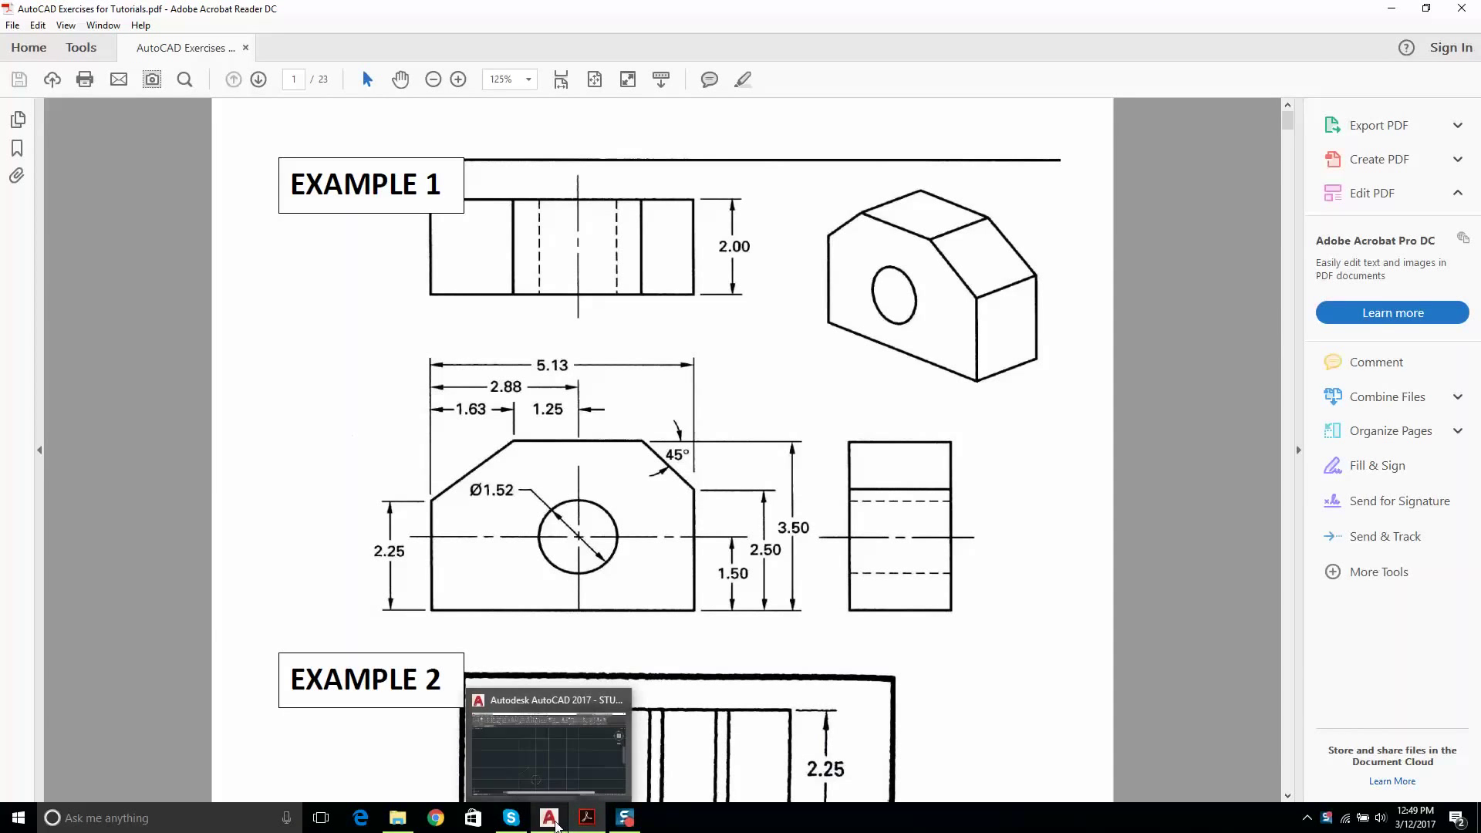
# - Switch from the PDF exercise to the AutoCAD drawing and show the upper right corner of the front view
pyautogui.click(557, 824)
pyautogui.press('Escape')
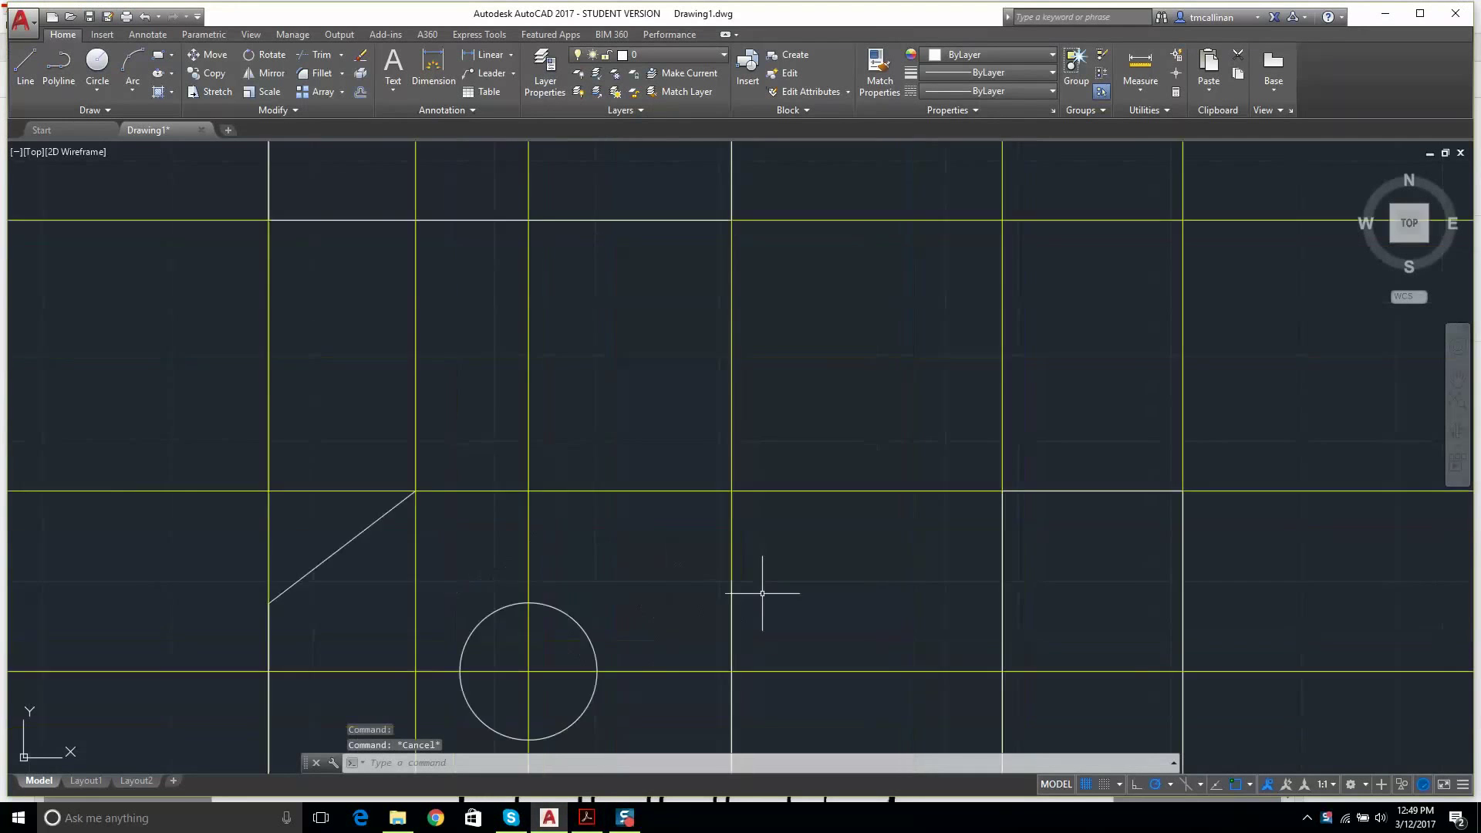
pyautogui.scroll(2, 763, 594)
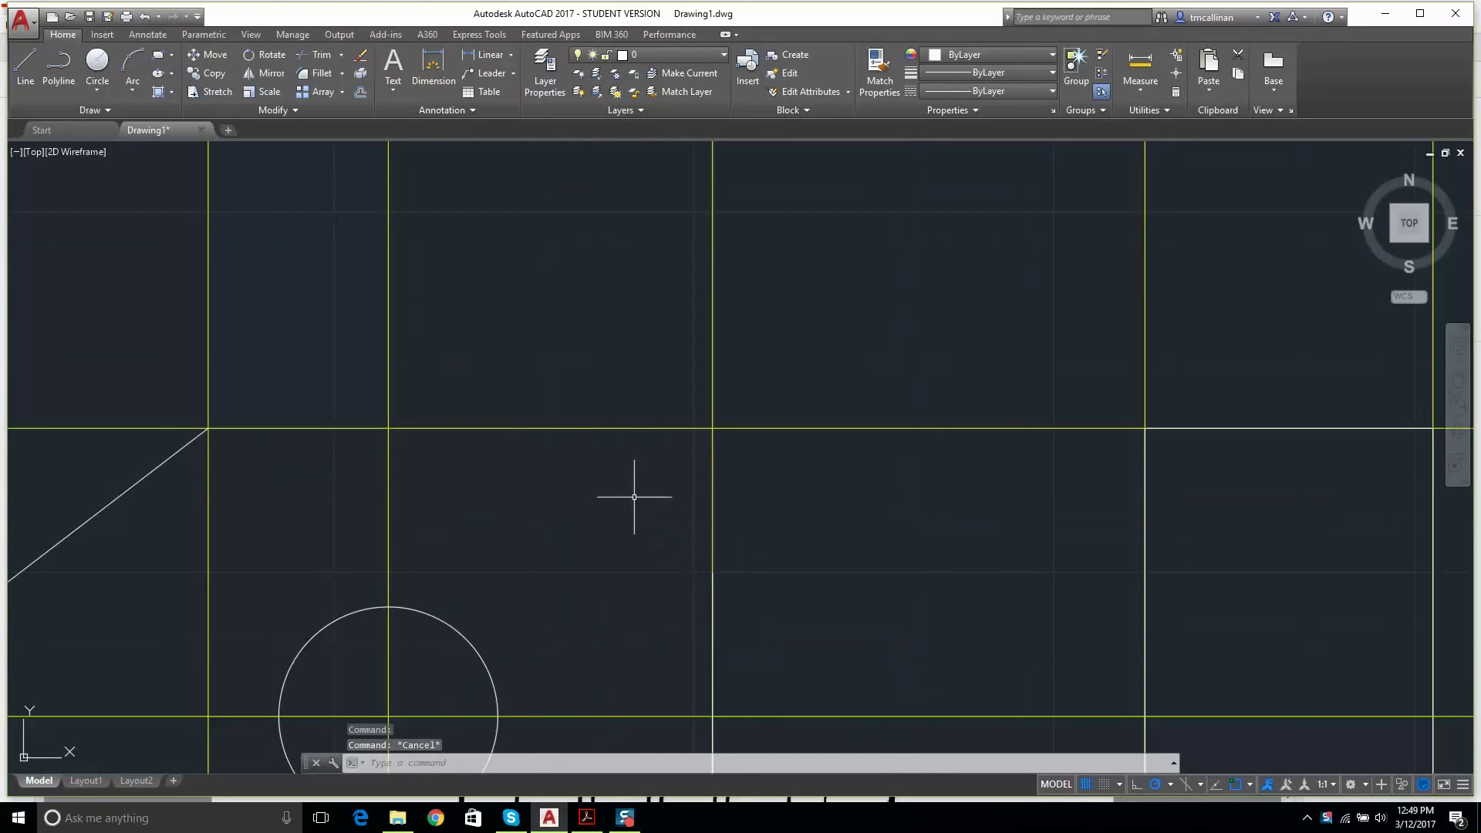
pyautogui.press('Escape')
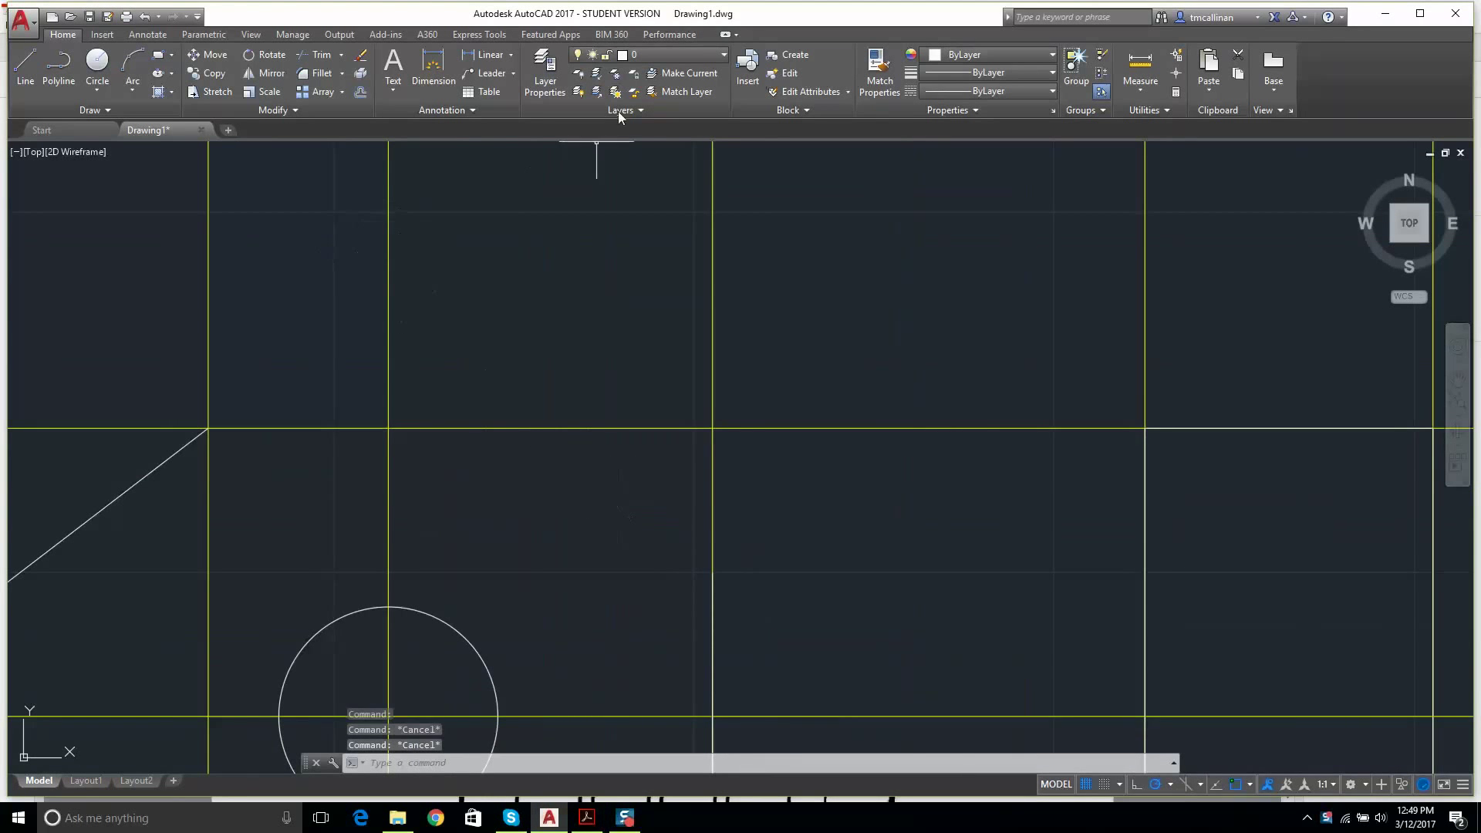
# - Draw a trial diagonal line about 2.2 long at 138° from the upper end of the front view's right edge, and erase it
pyautogui.click(25, 66)
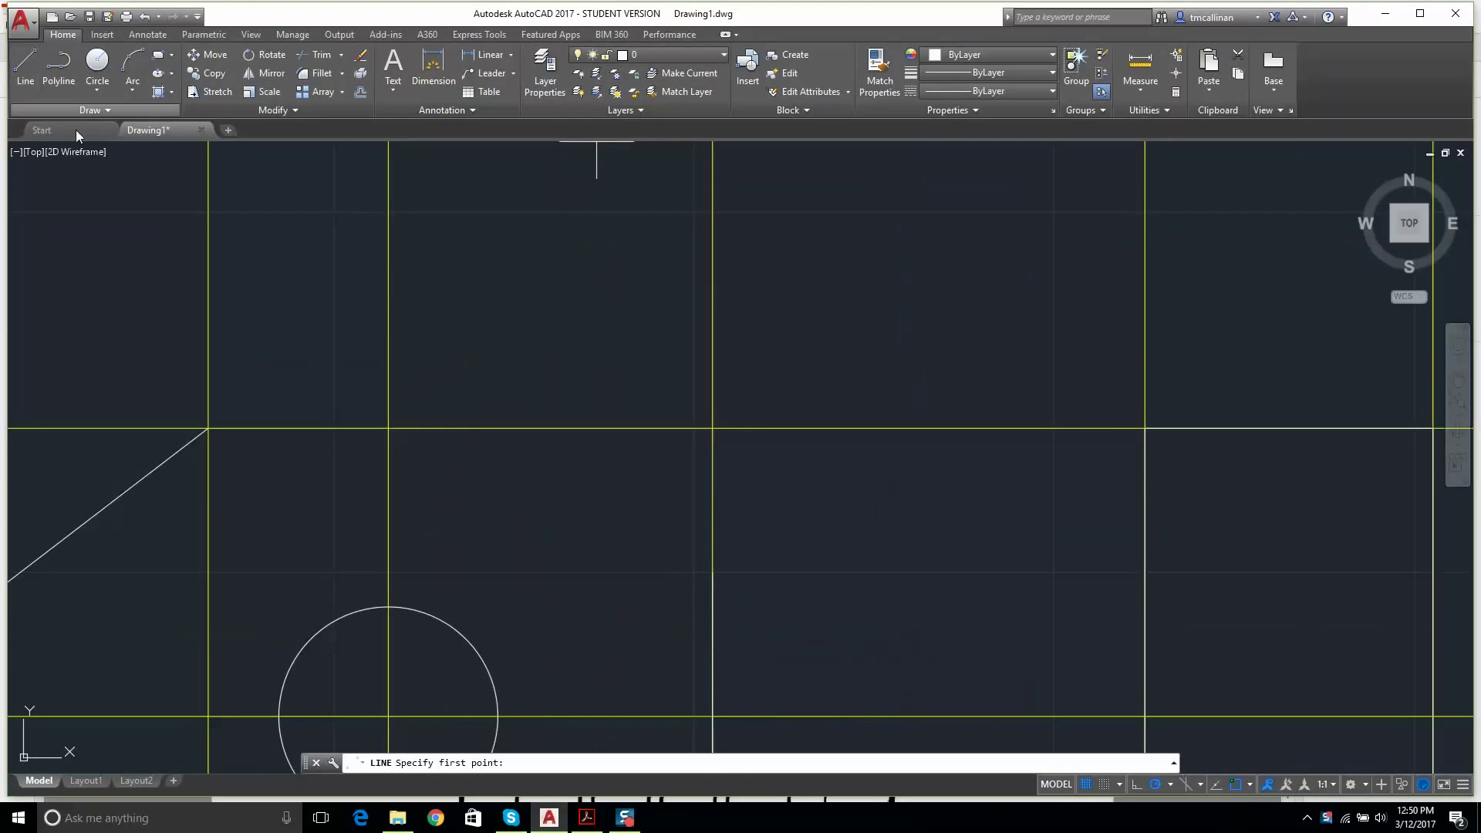
pyautogui.click(713, 572)
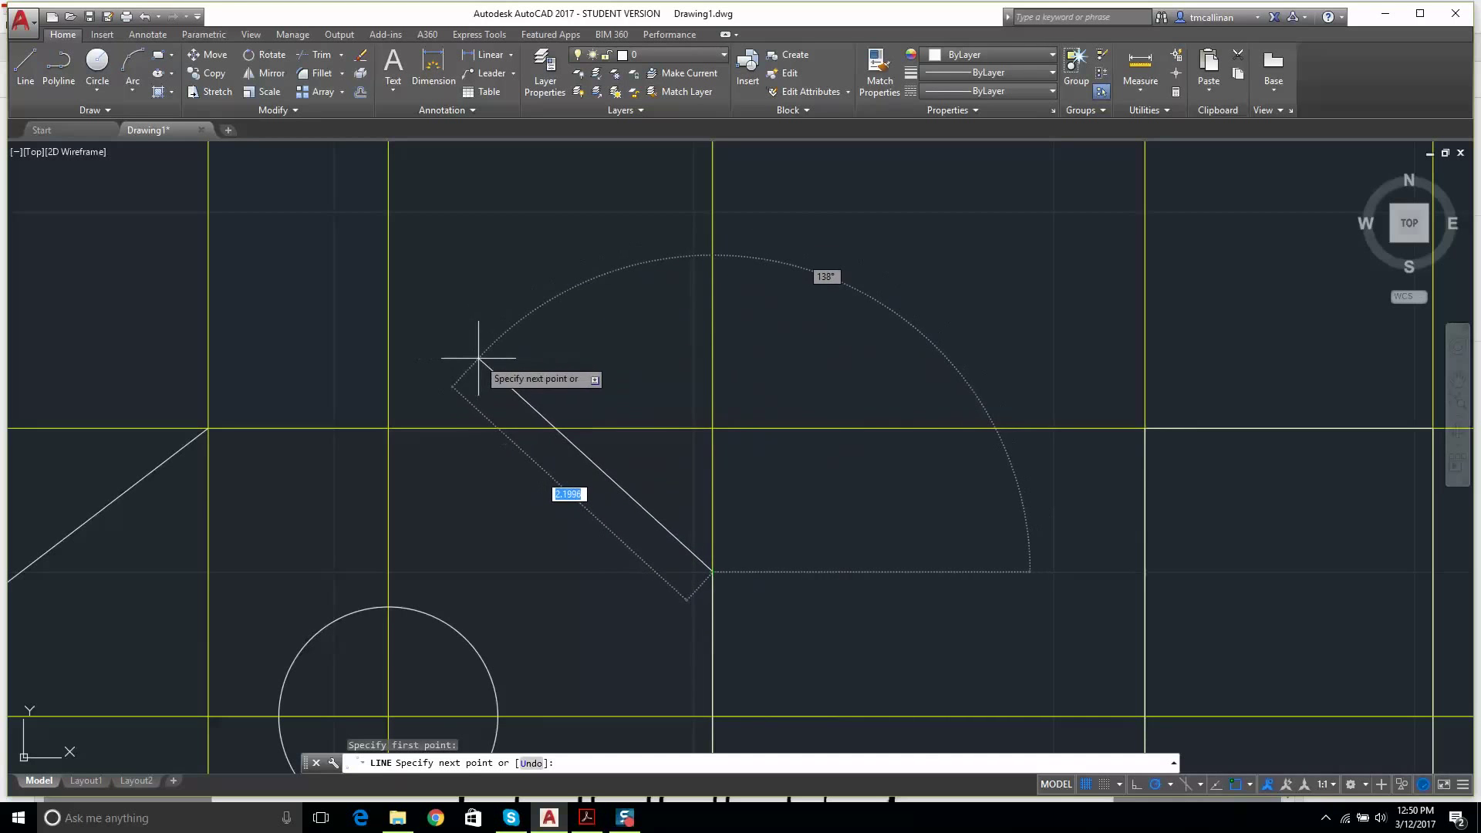
pyautogui.click(478, 358)
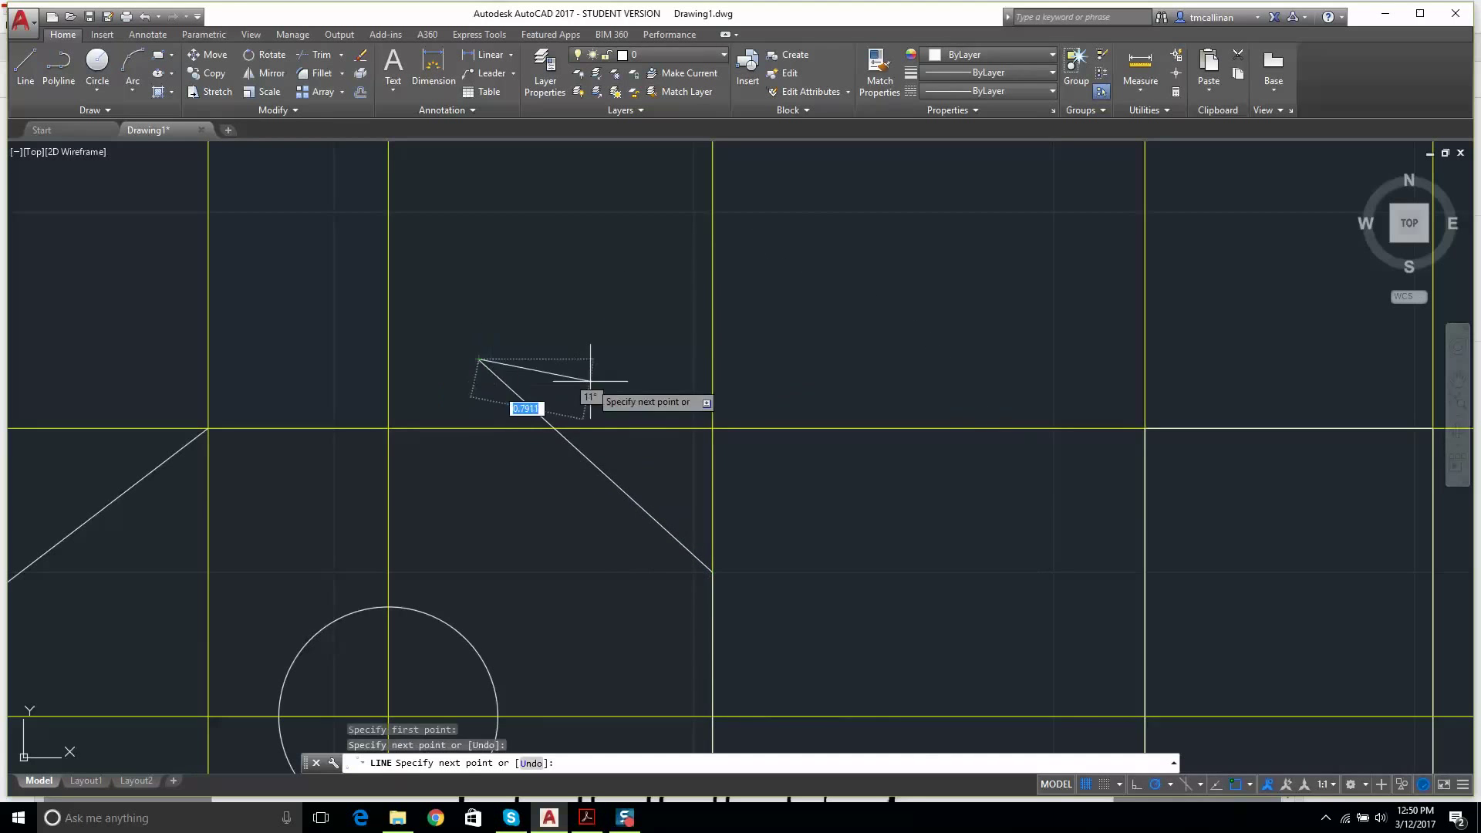
pyautogui.press('Escape')
pyautogui.click(638, 505)
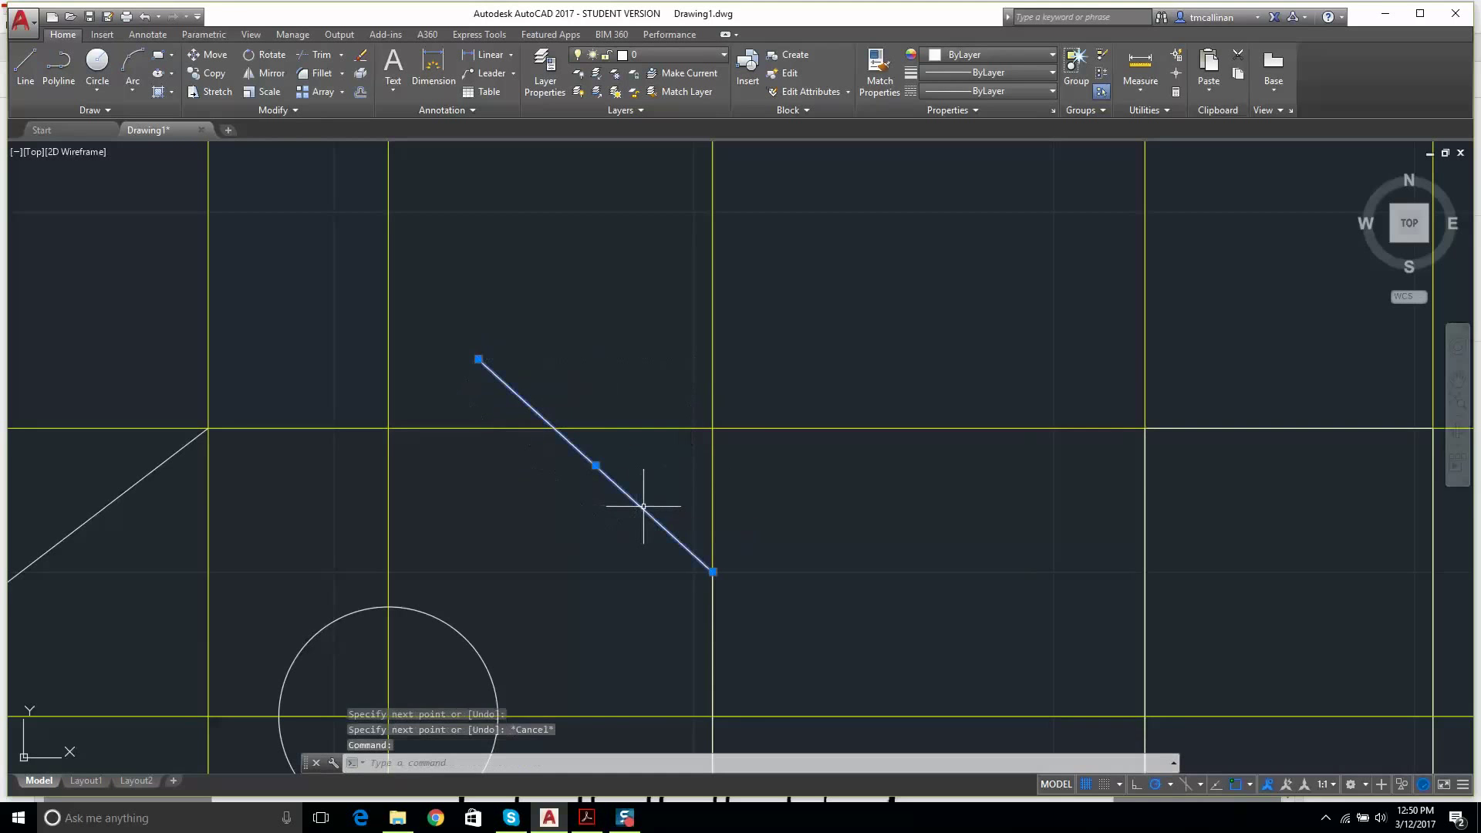
pyautogui.press('Delete')
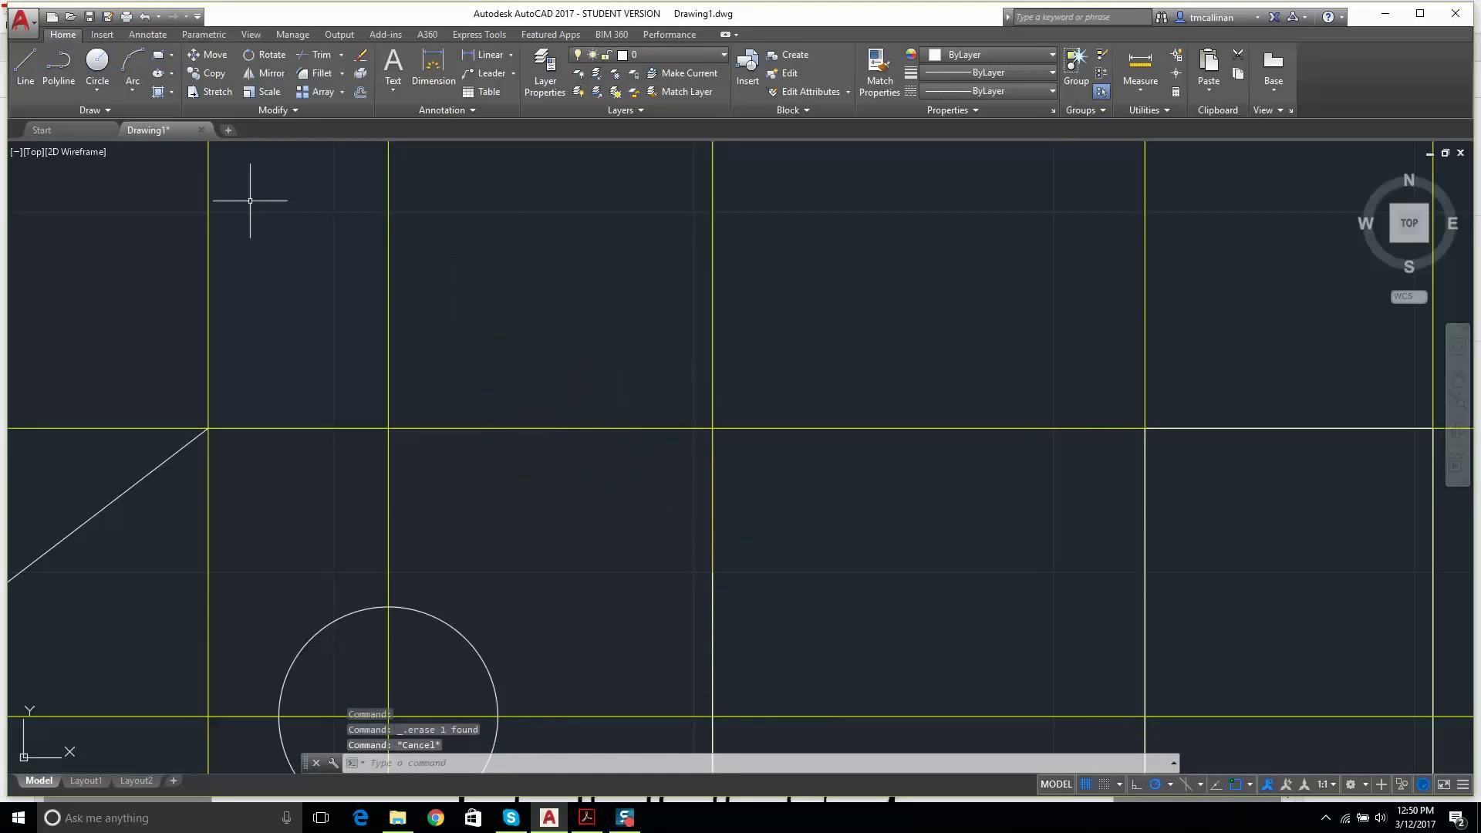
# - Draw a short trial line at 135° from the upper end of the front view's right edge, and erase it
pyautogui.click(31, 65)
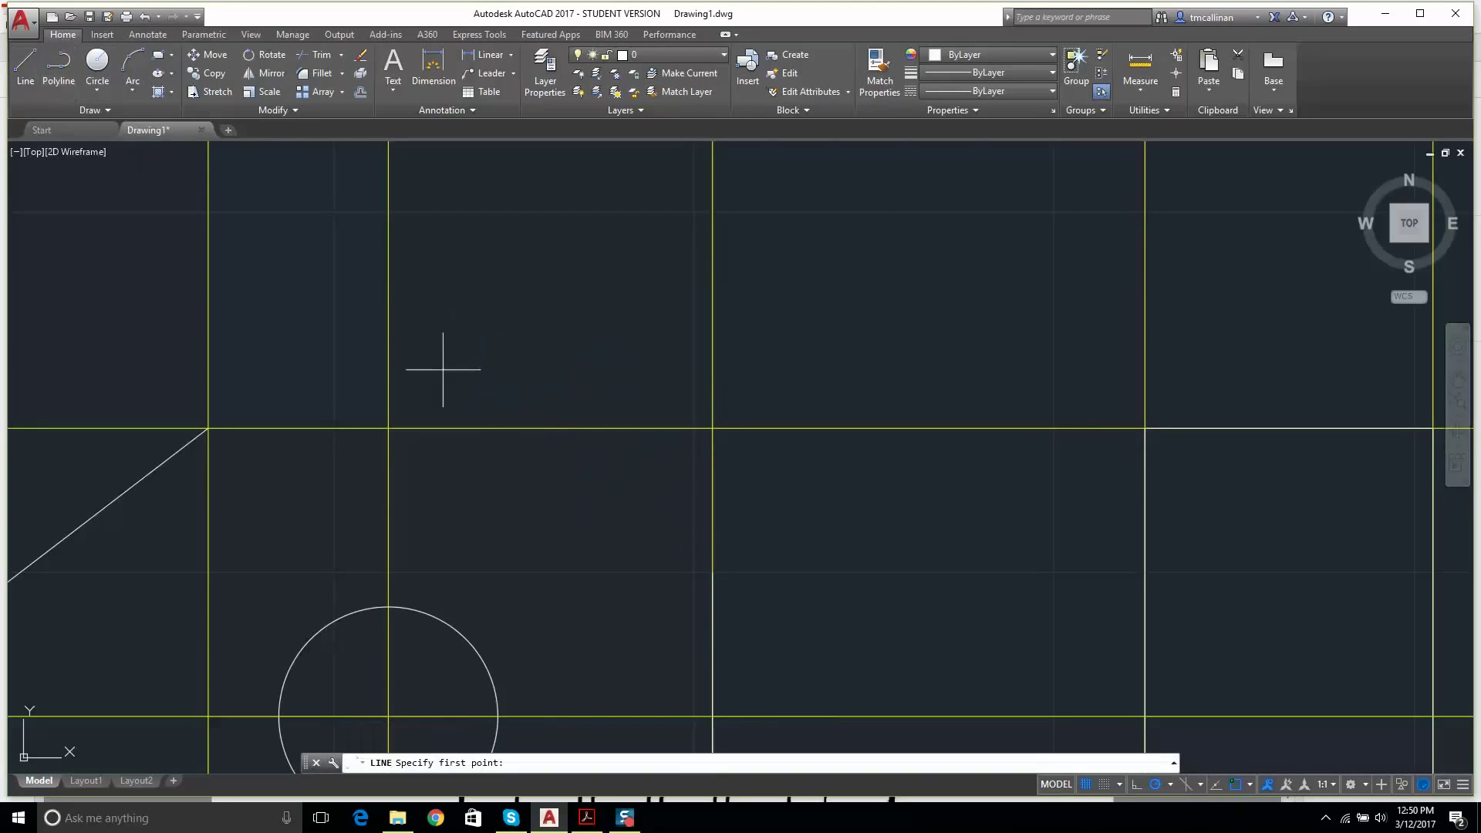
pyautogui.click(713, 572)
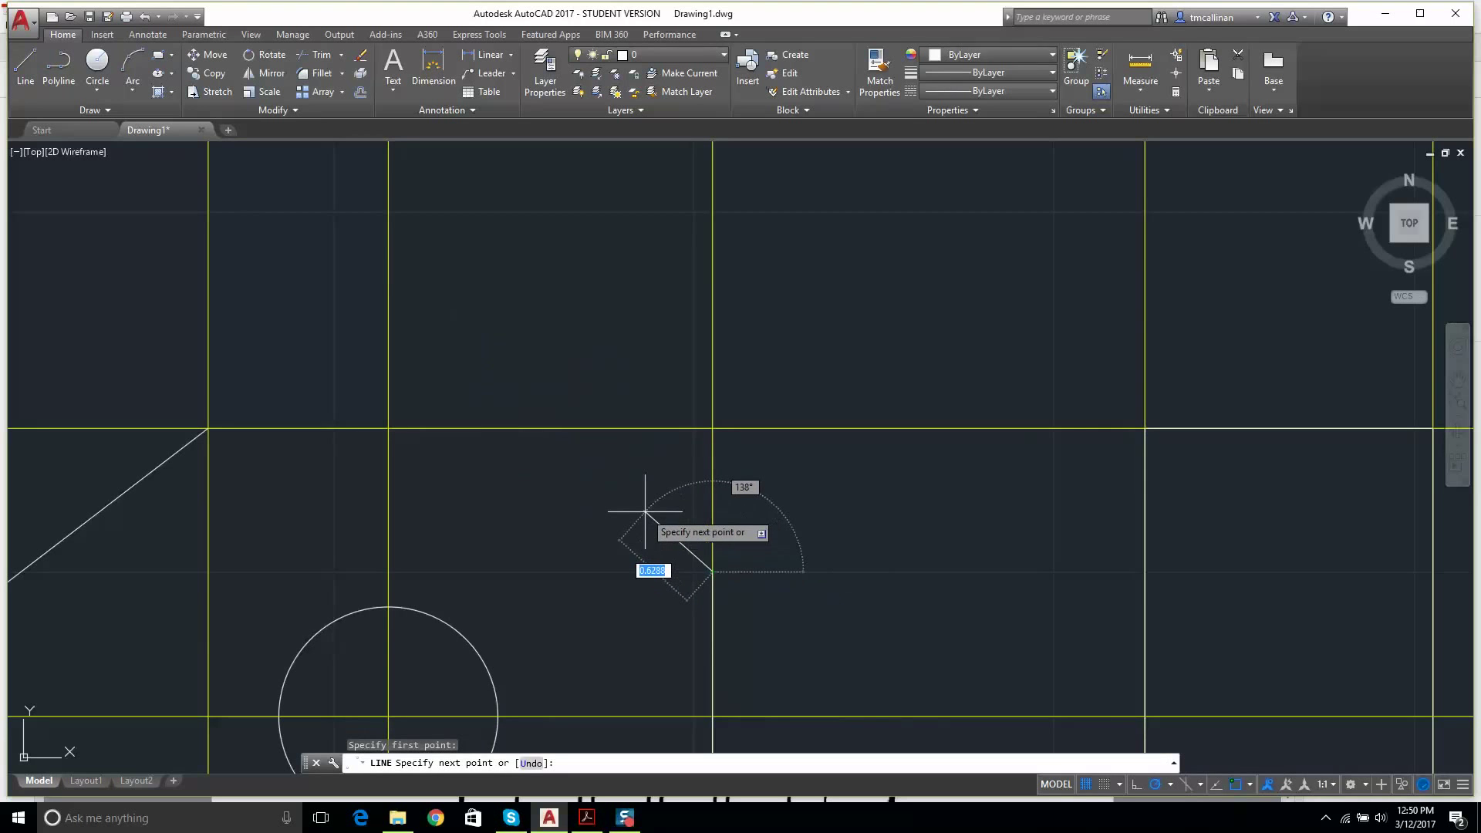
pyautogui.press('Tab')
pyautogui.write('13')
pyautogui.press('Return')
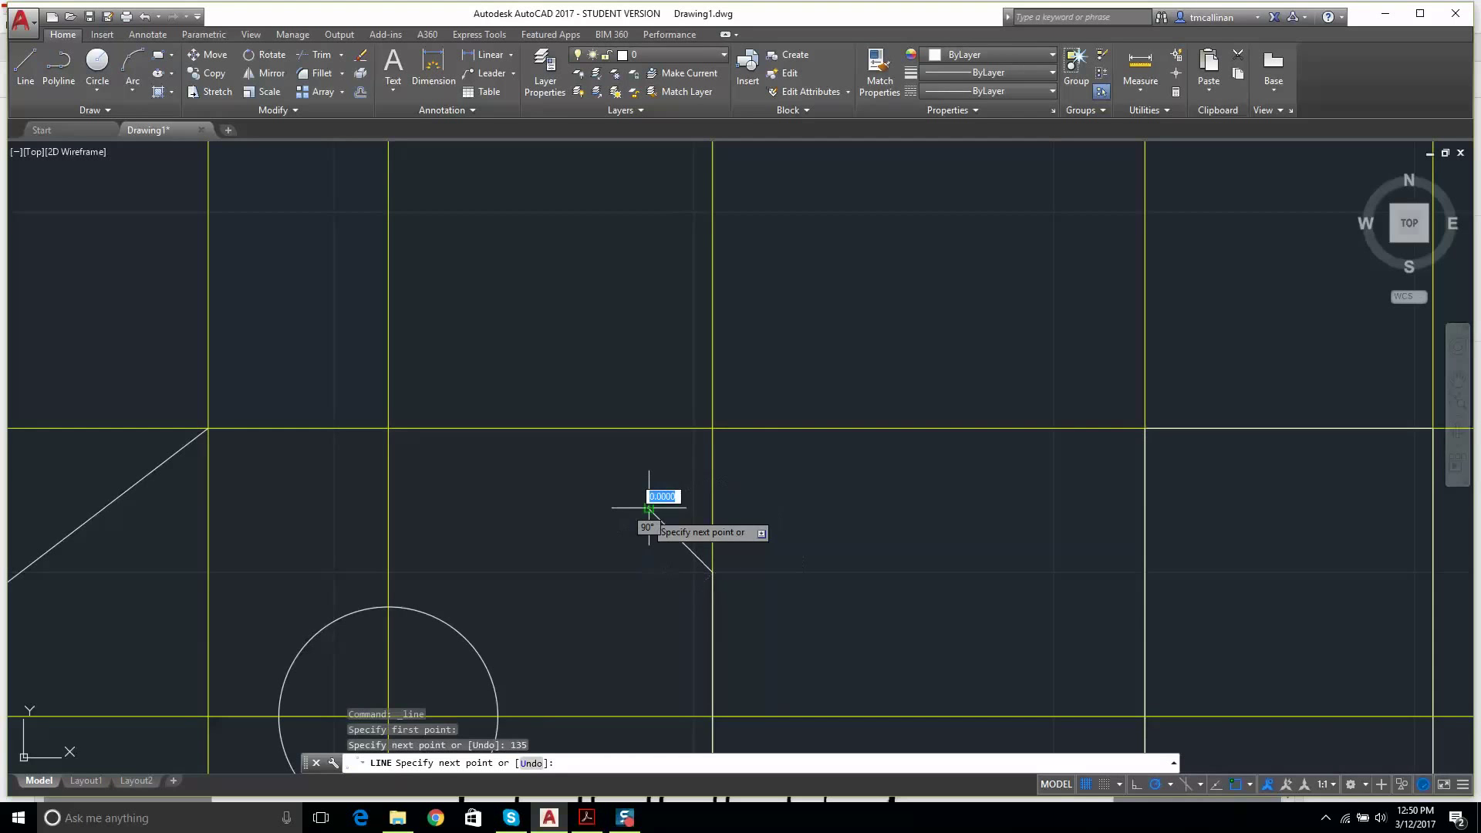
pyautogui.press('Escape')
pyautogui.press('Escape')
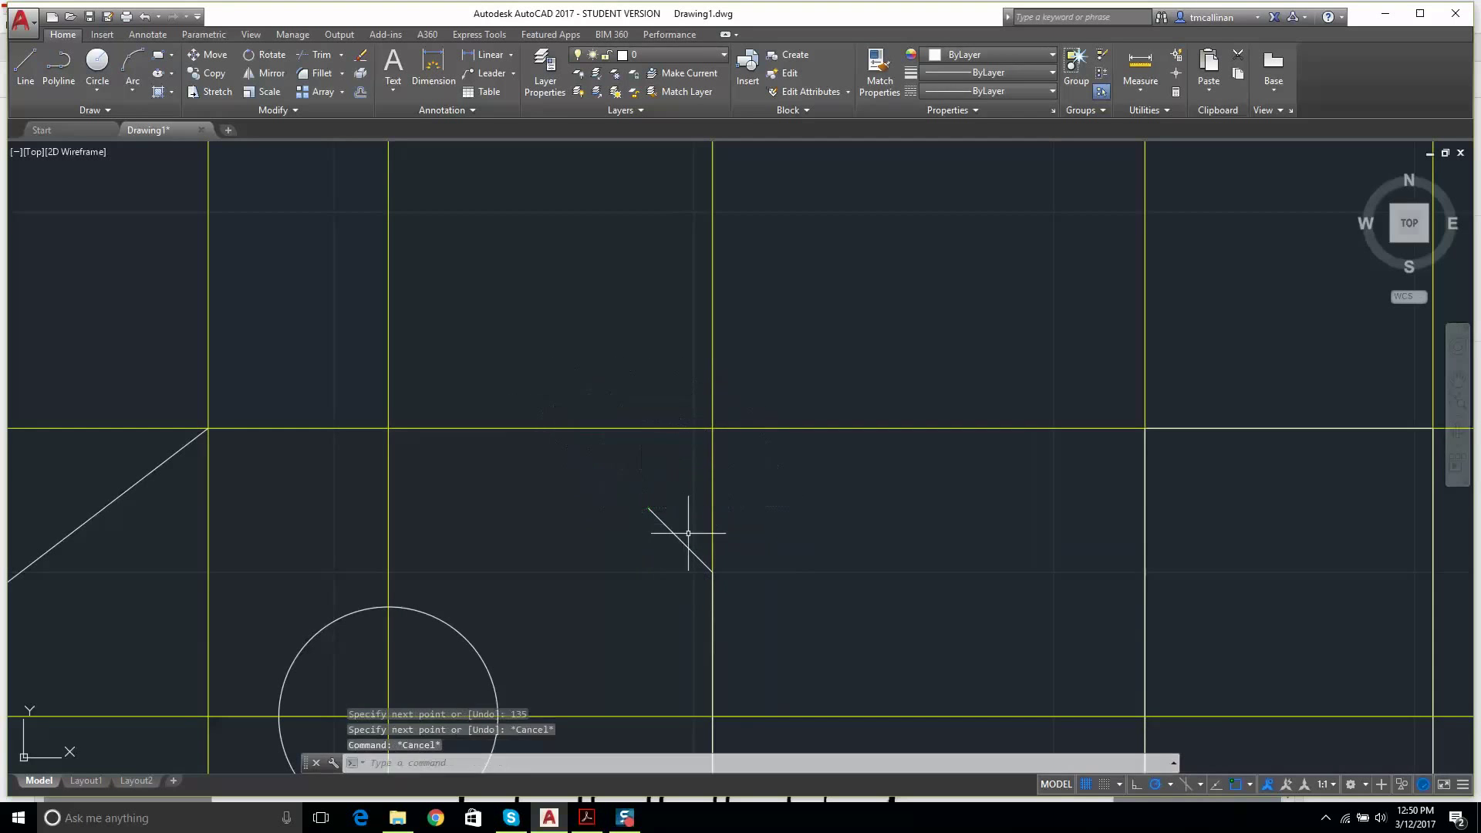
pyautogui.click(675, 532)
pyautogui.press('Delete')
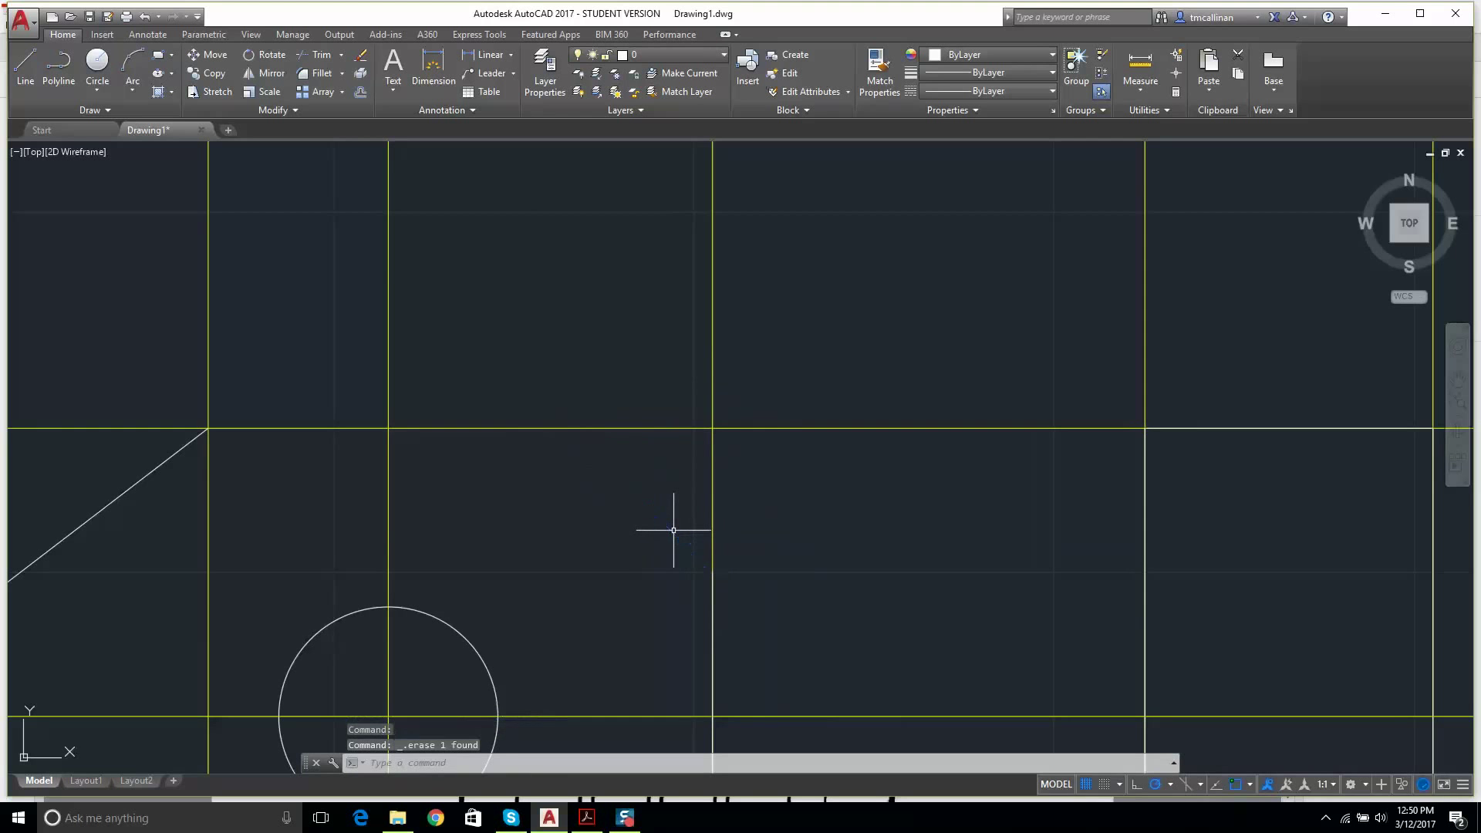
# - Draw a line at 135° from the upper end of the front view's right edge, extending past the upper horizontal construction line
pyautogui.click(26, 64)
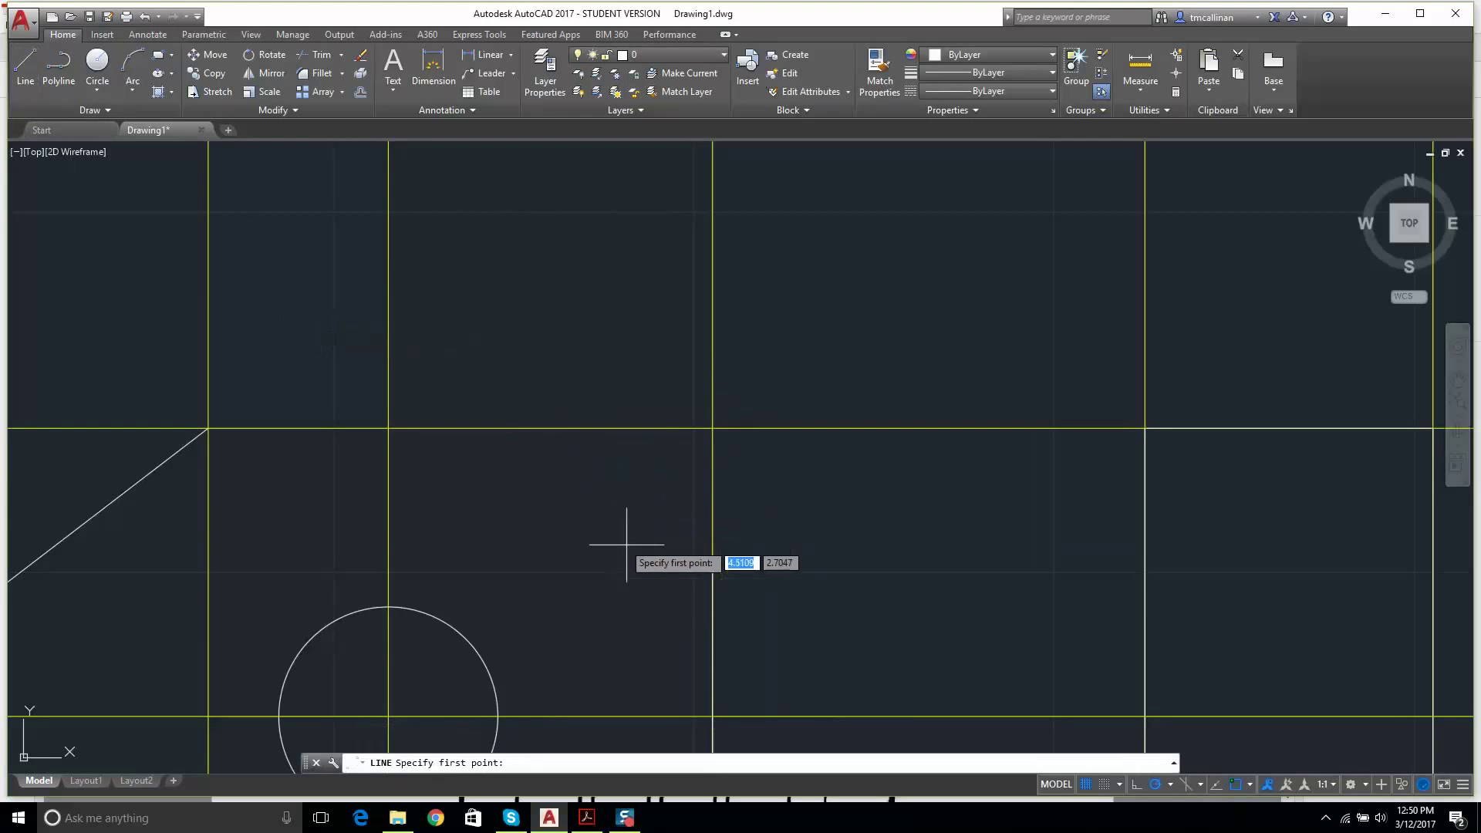
pyautogui.click(713, 571)
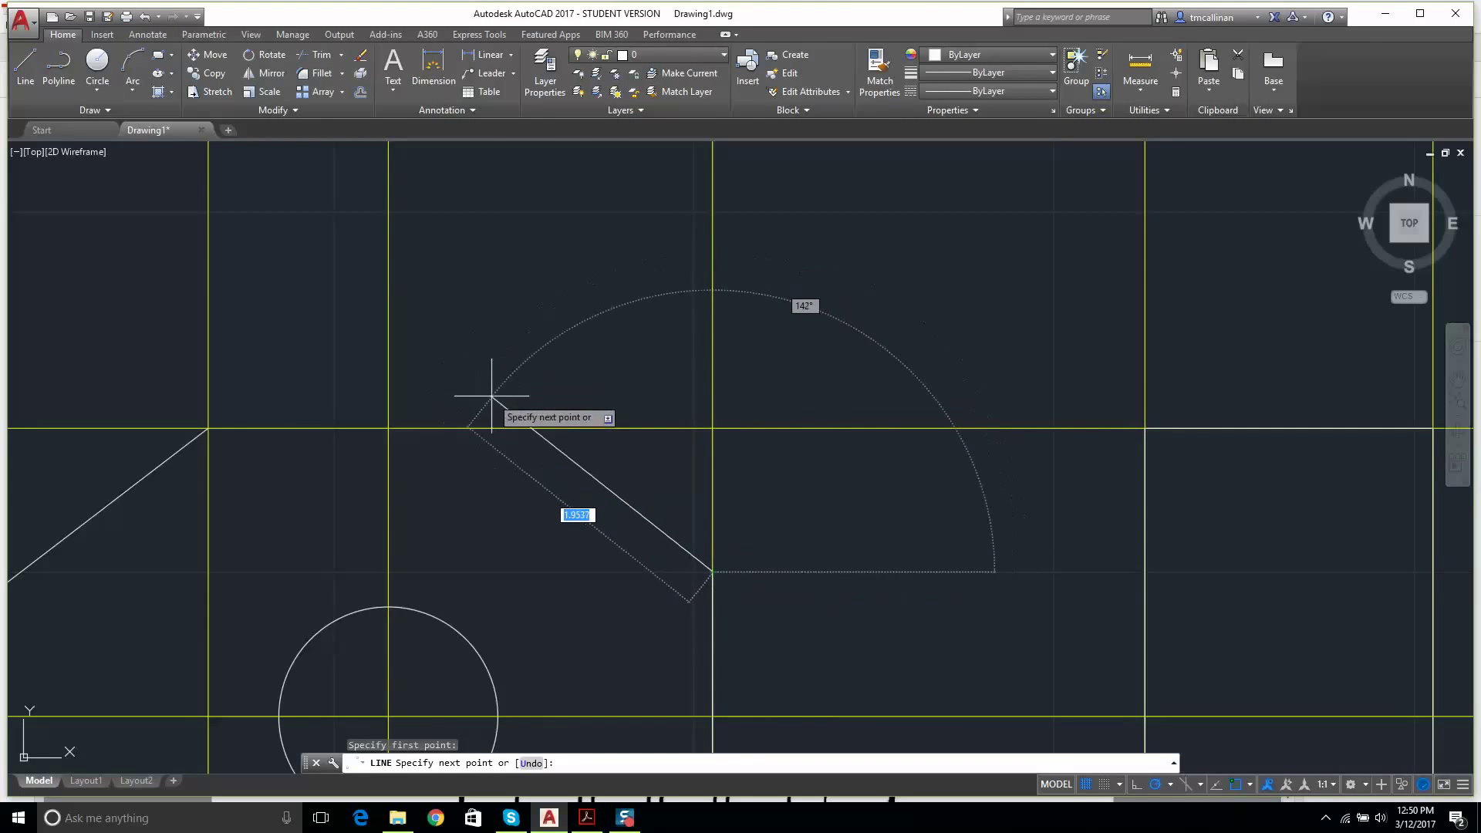
pyautogui.scroll(-2, 500, 397)
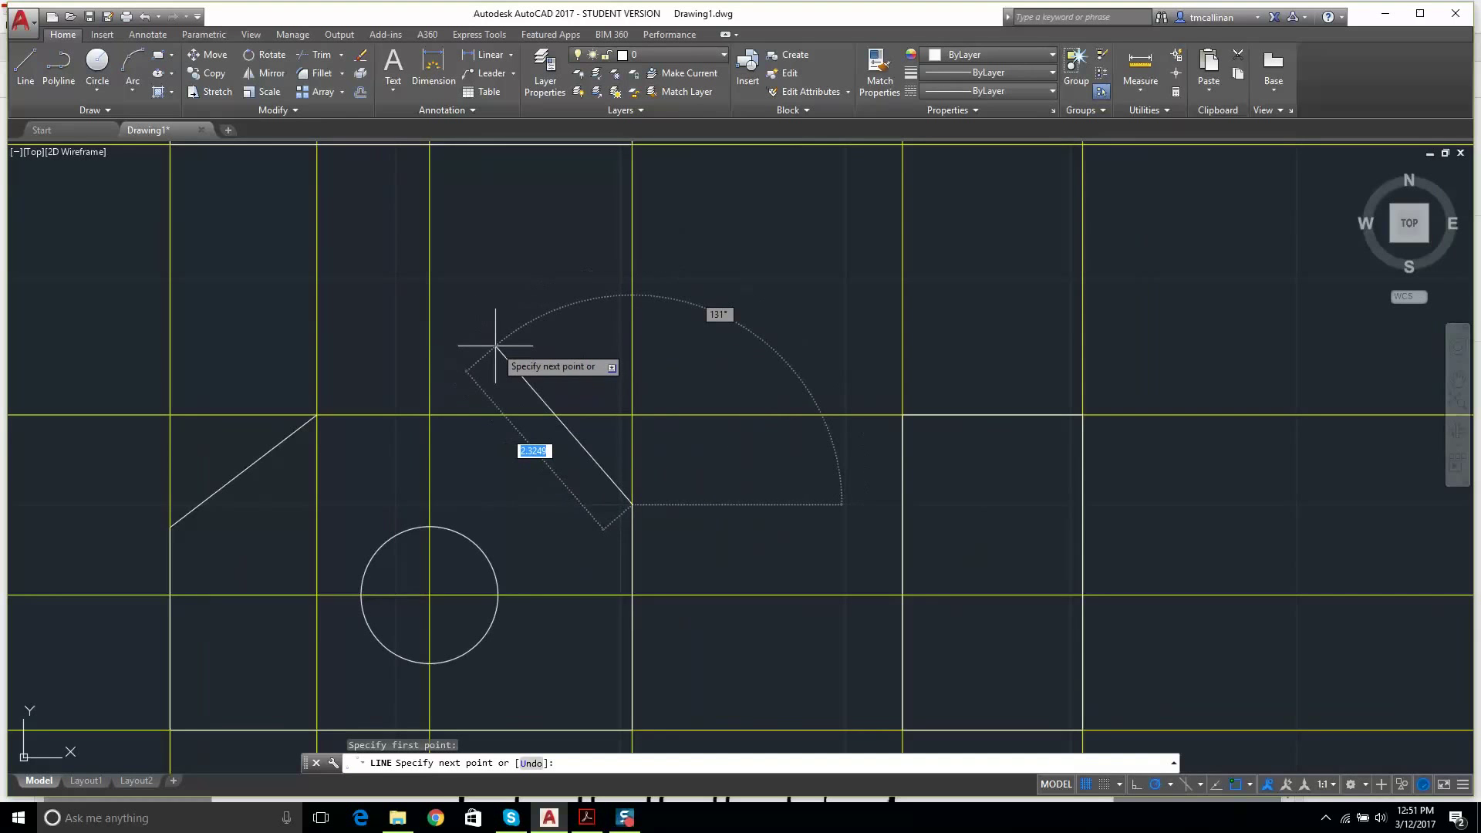
pyautogui.press('Tab')
pyautogui.press('Return')
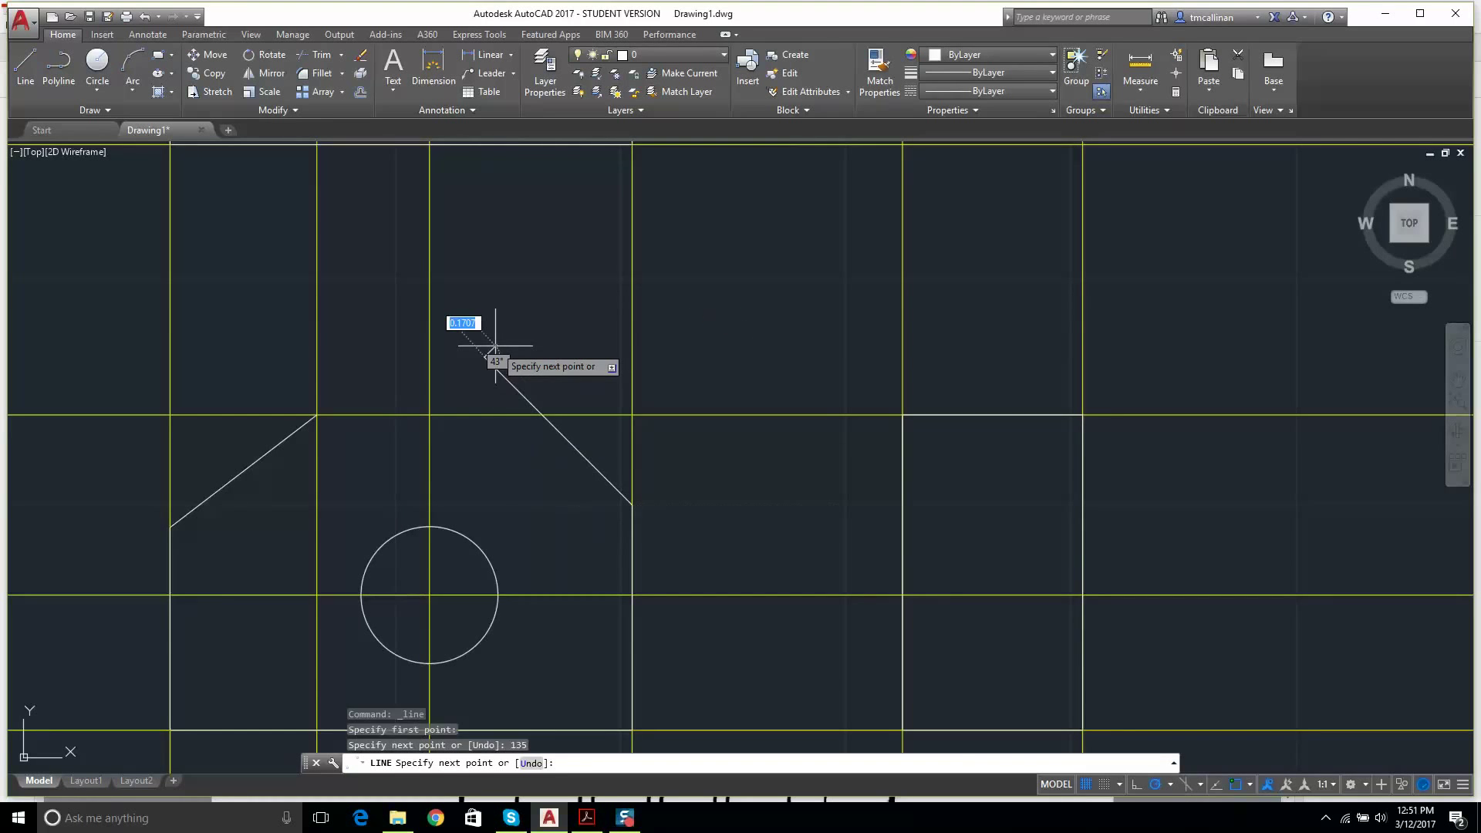
pyautogui.press('Escape')
pyautogui.scroll(2, 594, 453)
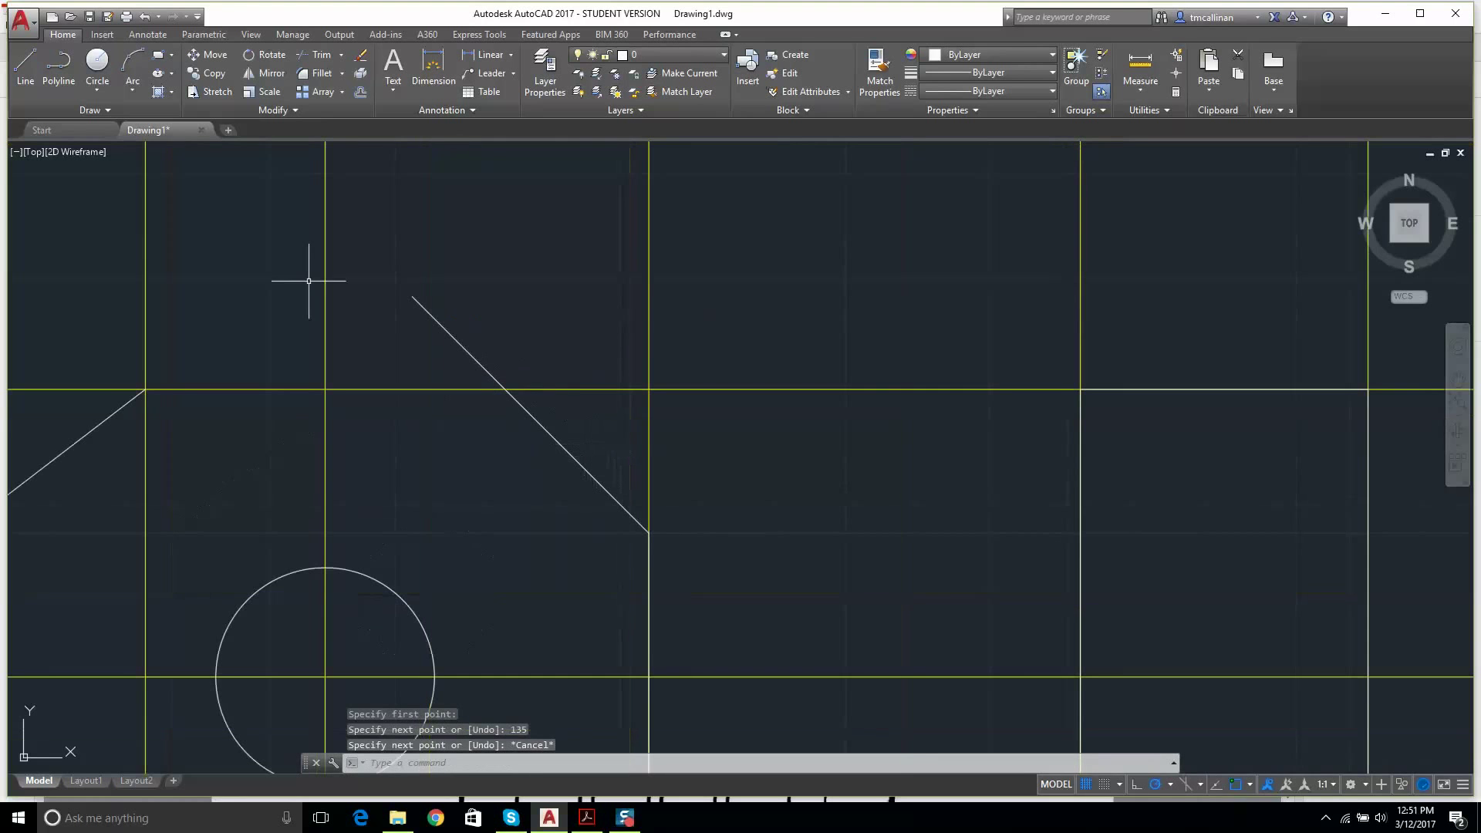
# - Draw the front view's top edge from the 135° line's intersection with the construction line to the upper end of the left sloped edge
pyautogui.click(26, 63)
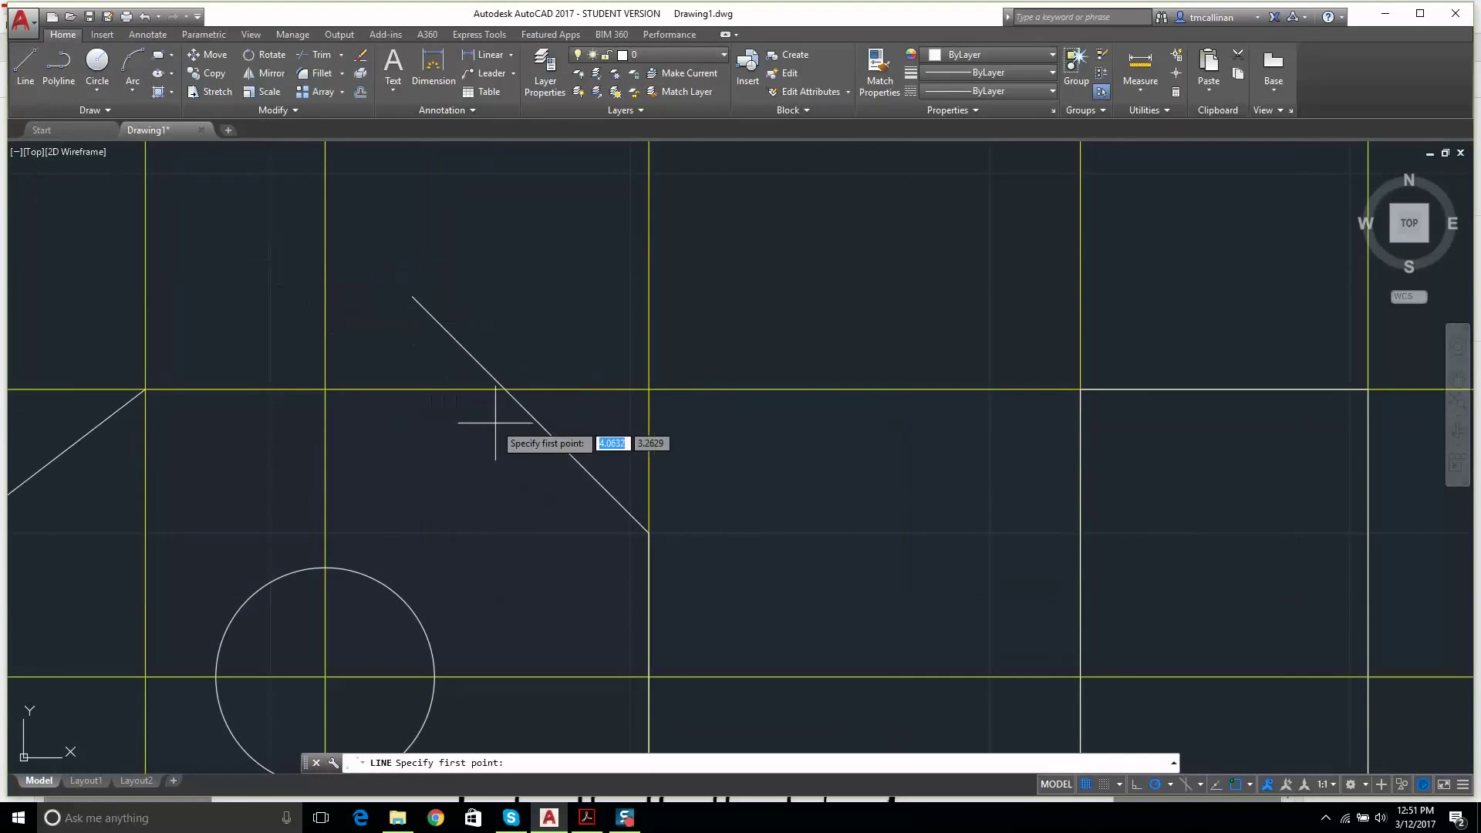
pyautogui.click(505, 389)
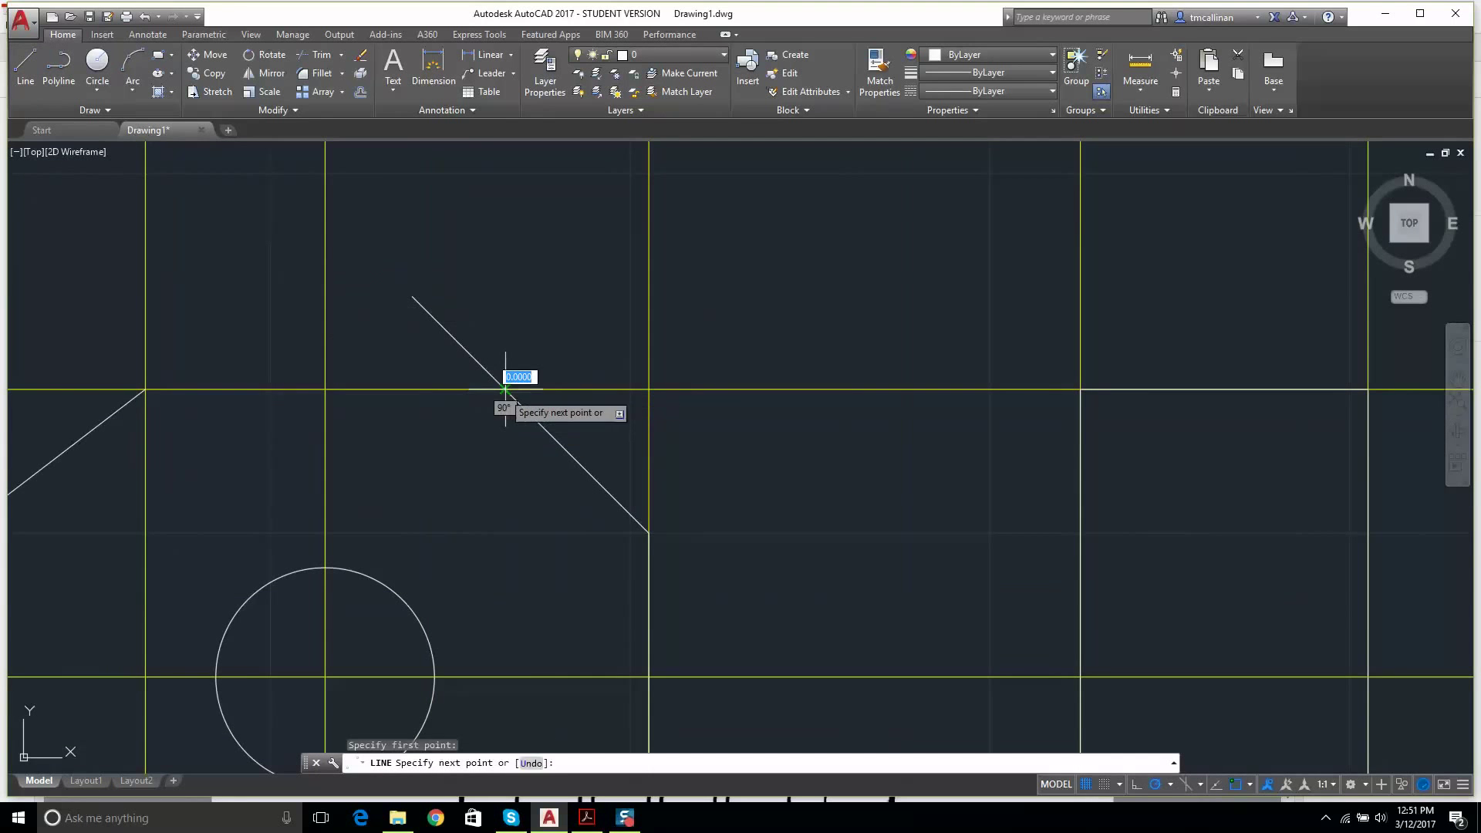
pyautogui.click(145, 390)
pyautogui.press('Escape')
pyautogui.scroll(-4, 494, 386)
pyautogui.scroll(6, 540, 416)
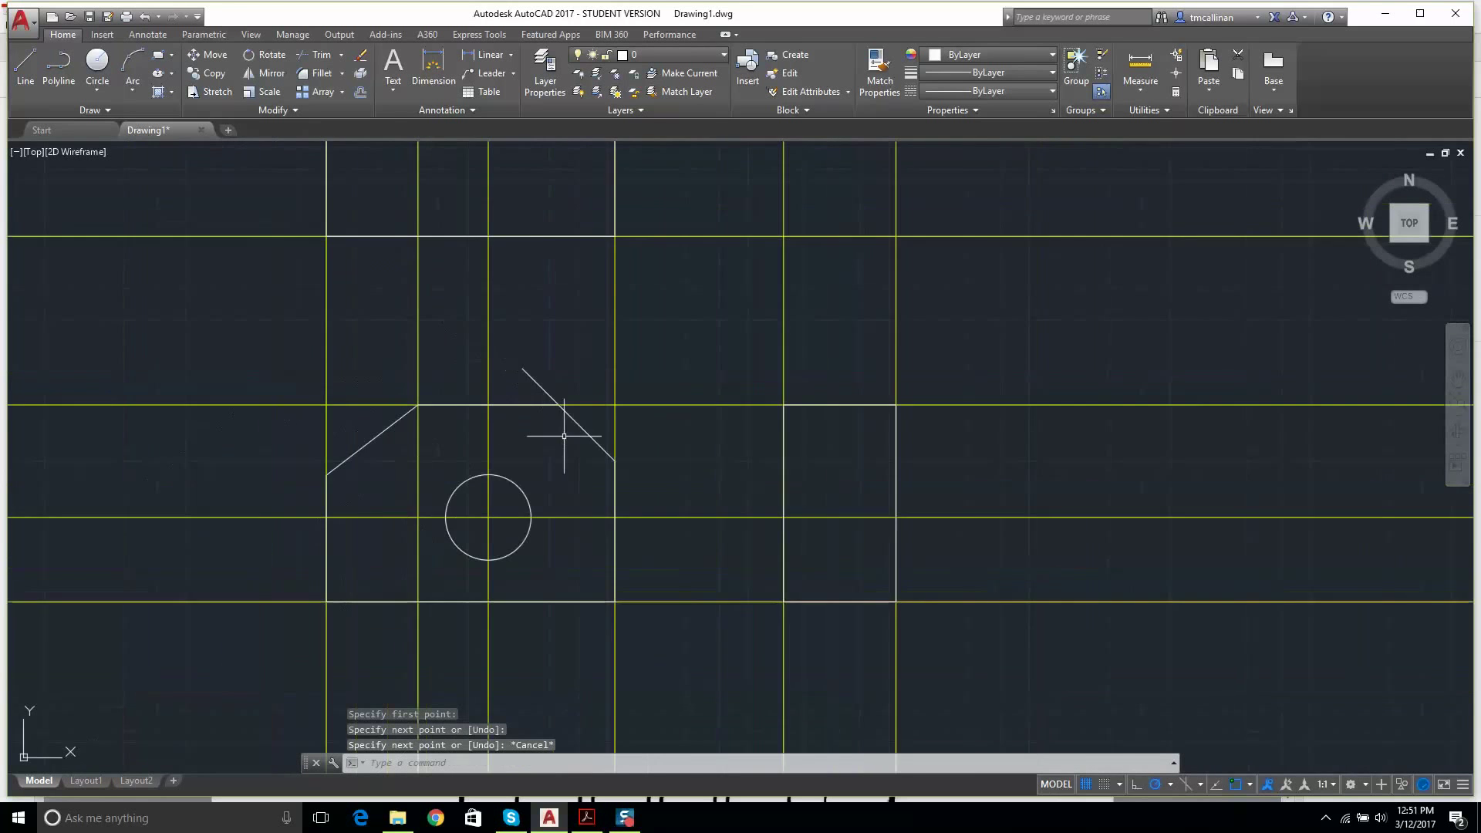
pyautogui.scroll(-4, 570, 434)
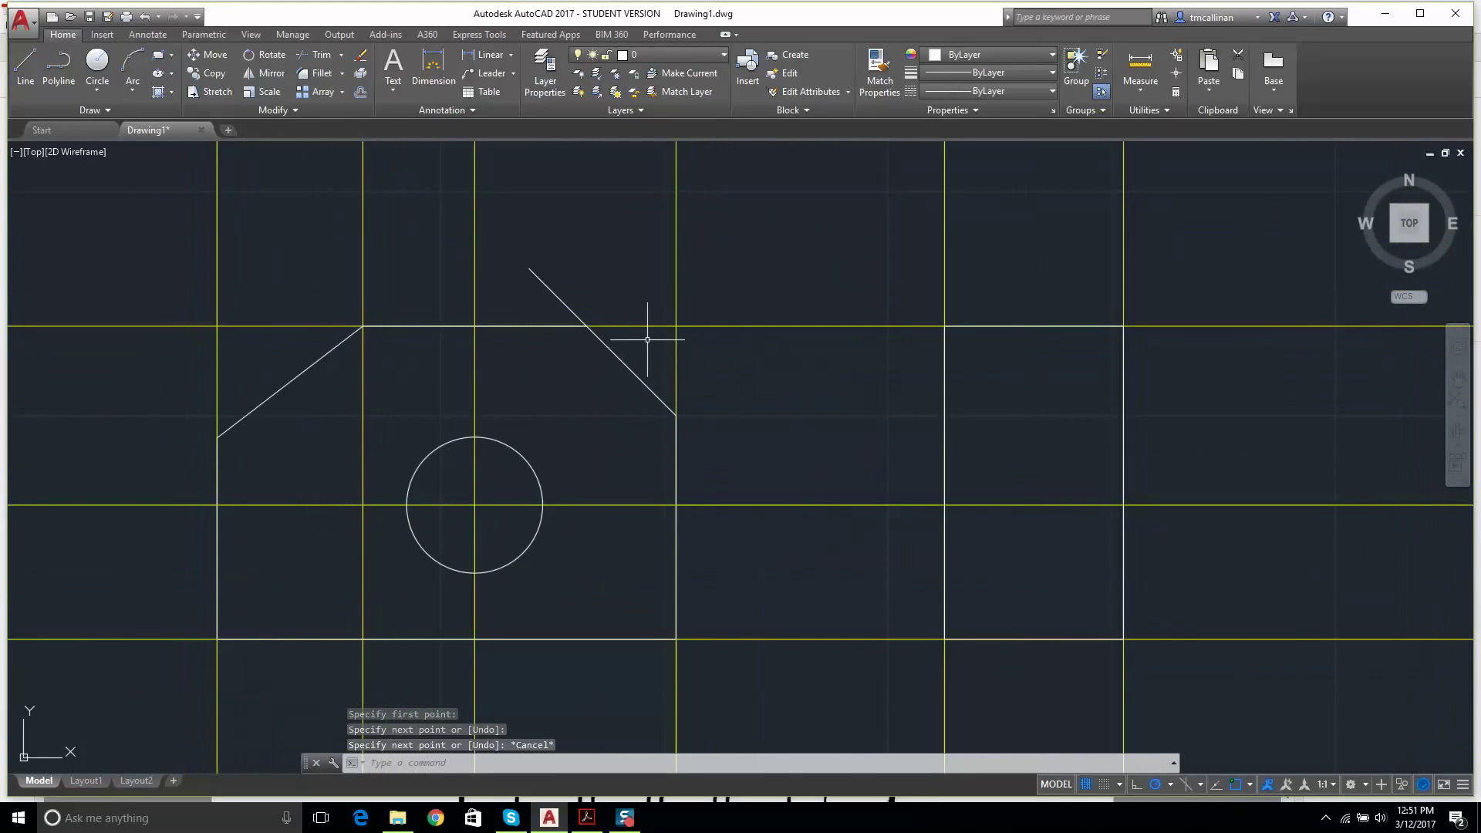
# - Draw a horizontal reference line rightward from the lower end of the 135° line
pyautogui.scroll(2, 669, 353)
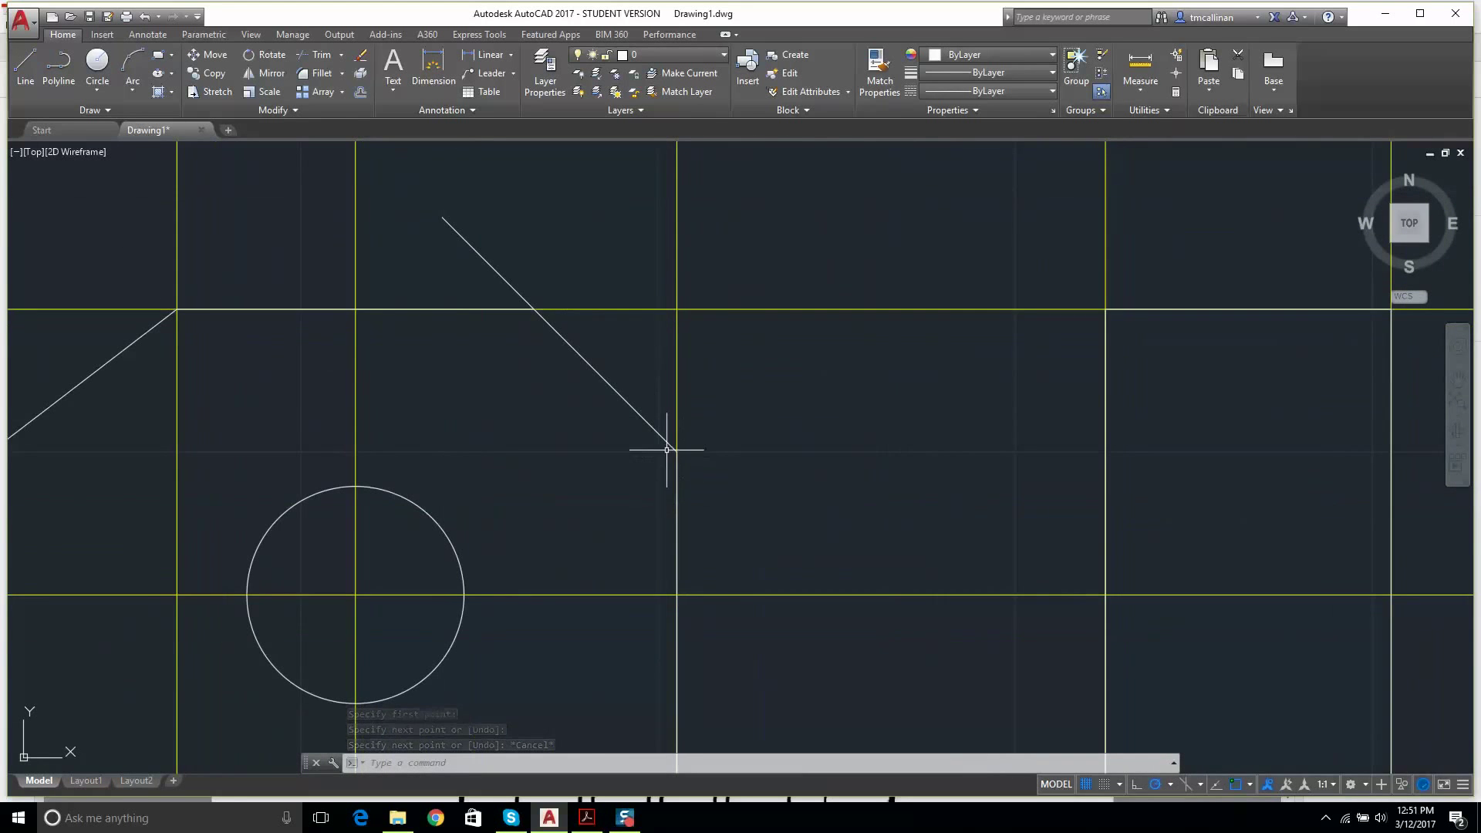
pyautogui.click(25, 65)
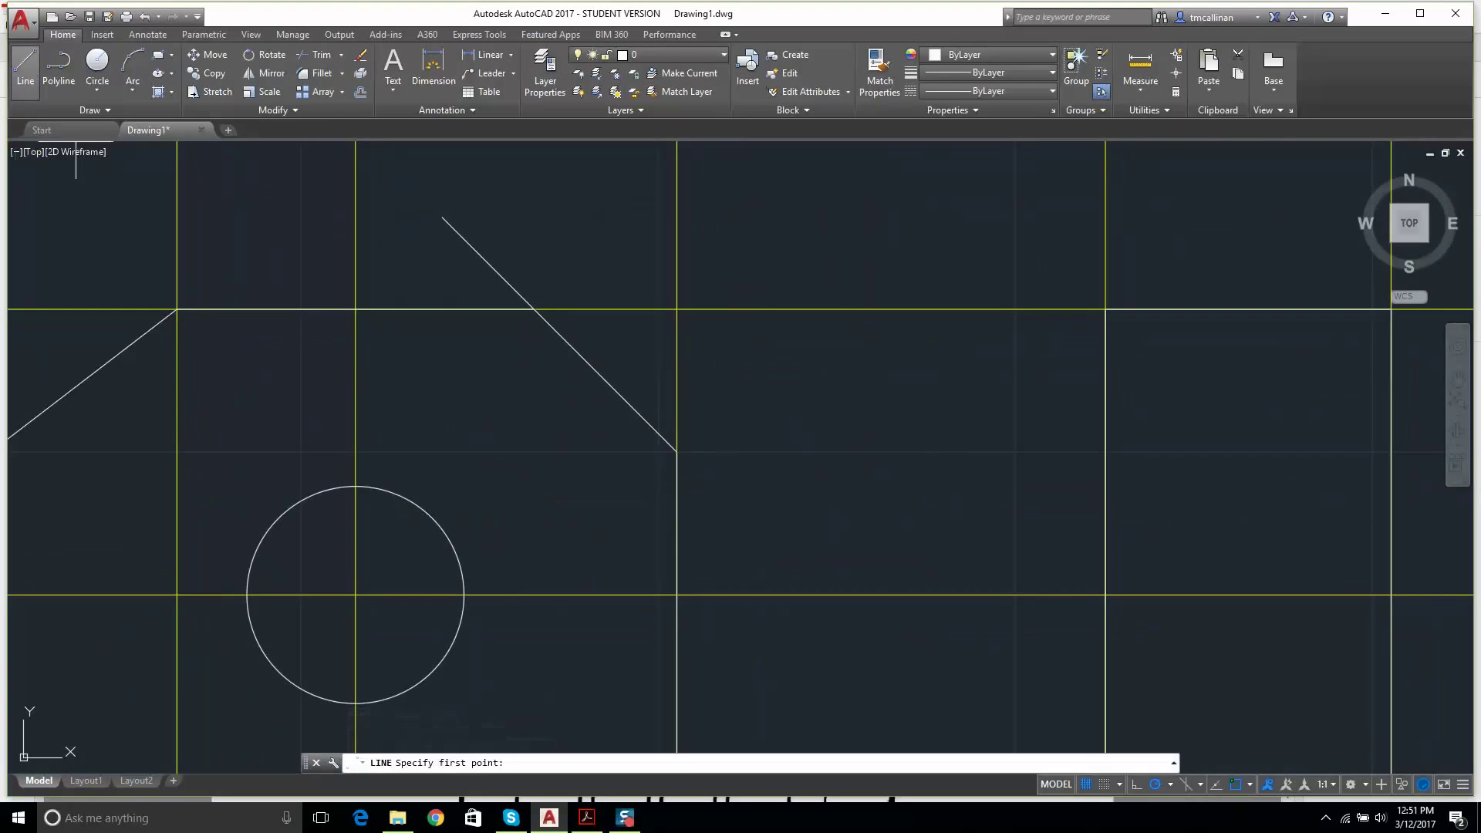
pyautogui.click(677, 452)
pyautogui.click(929, 451)
pyautogui.press('Escape')
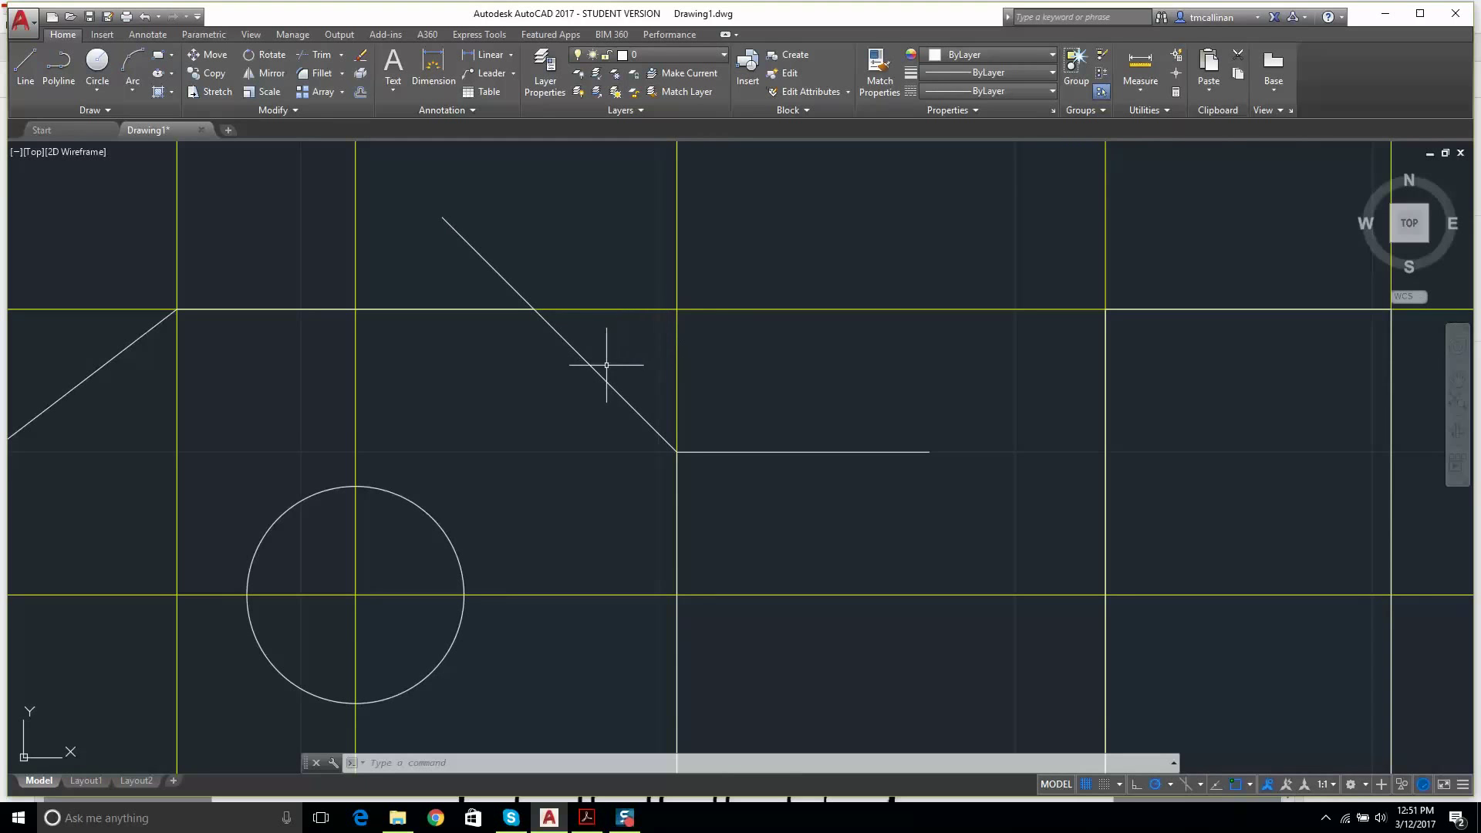
# - Check the 45° corner of Example 1 in the PDF, and erase the 135° line and the horizontal reference line in AutoCAD
pyautogui.click(545, 823)
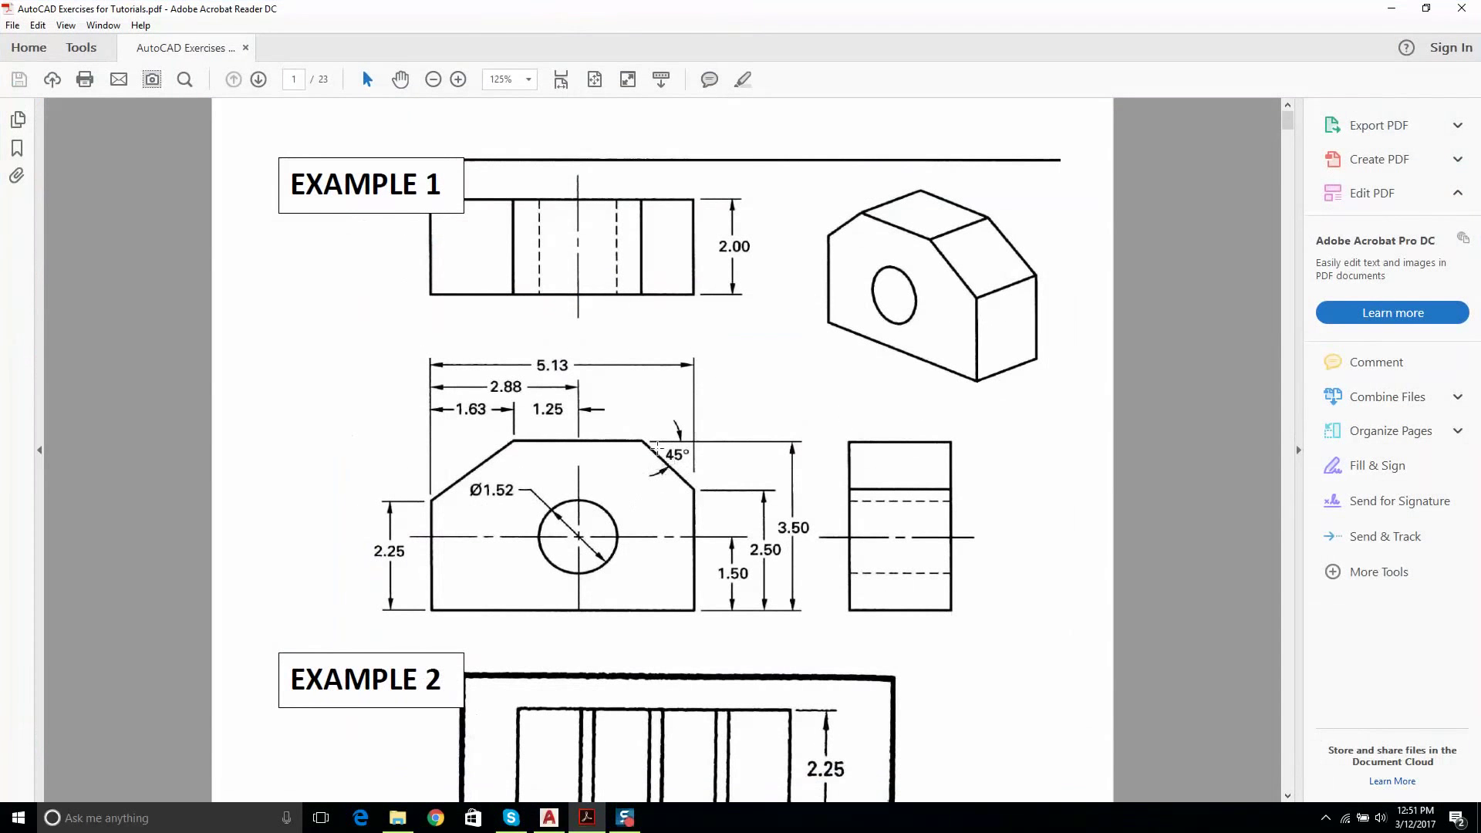
pyautogui.click(549, 817)
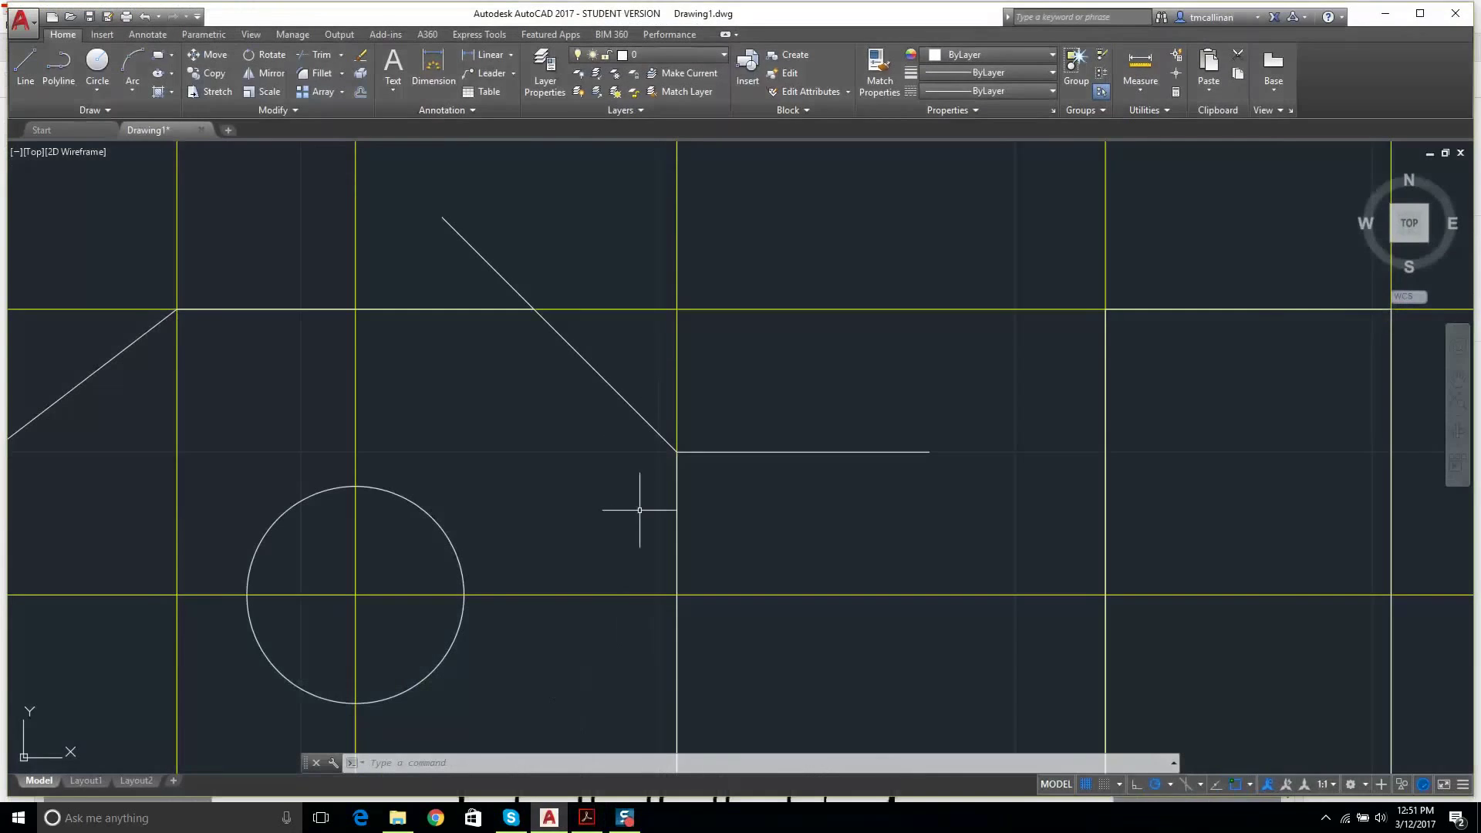
pyautogui.click(490, 263)
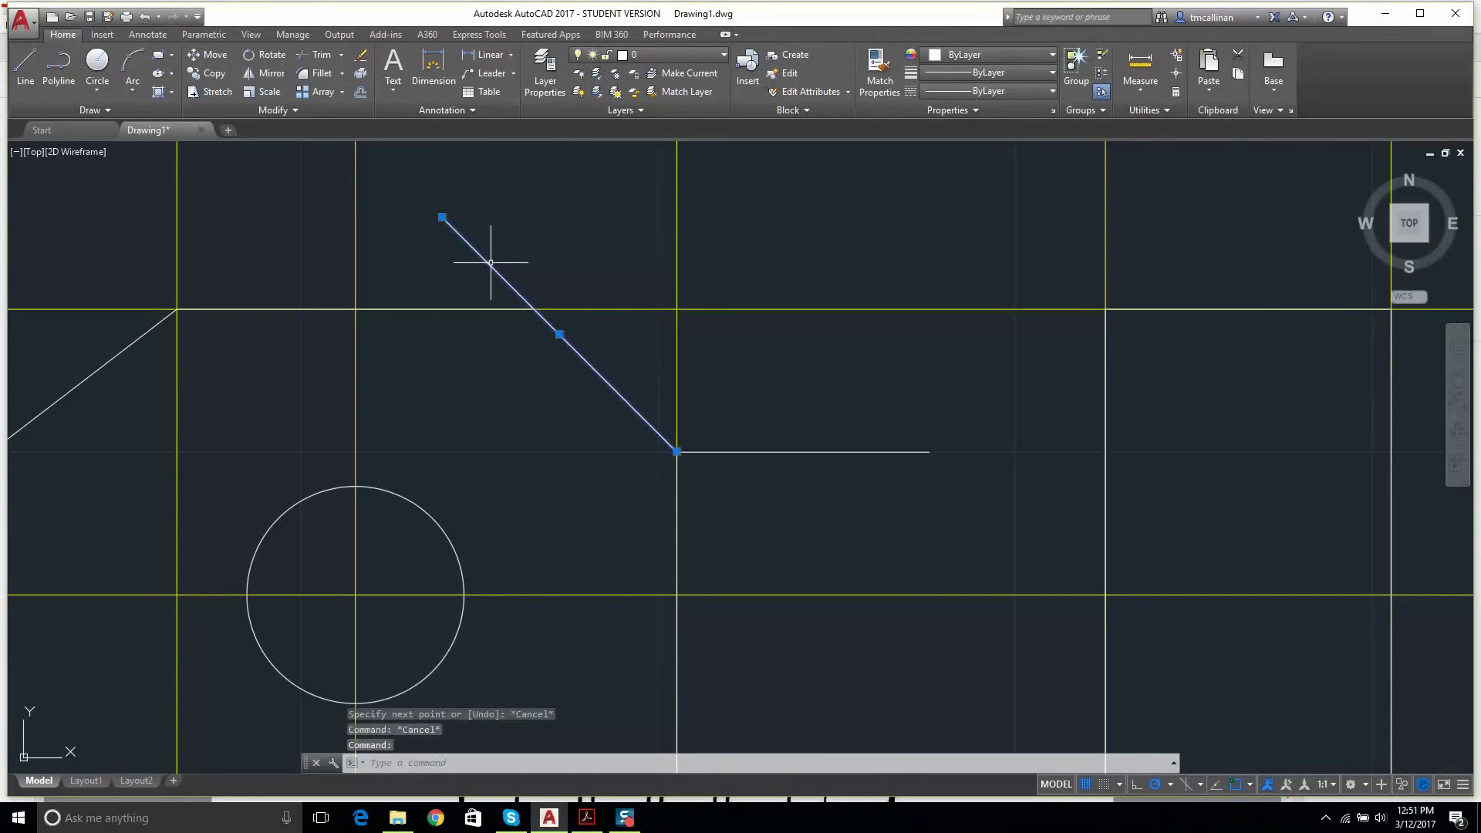
pyautogui.press('Delete')
pyautogui.click(776, 452)
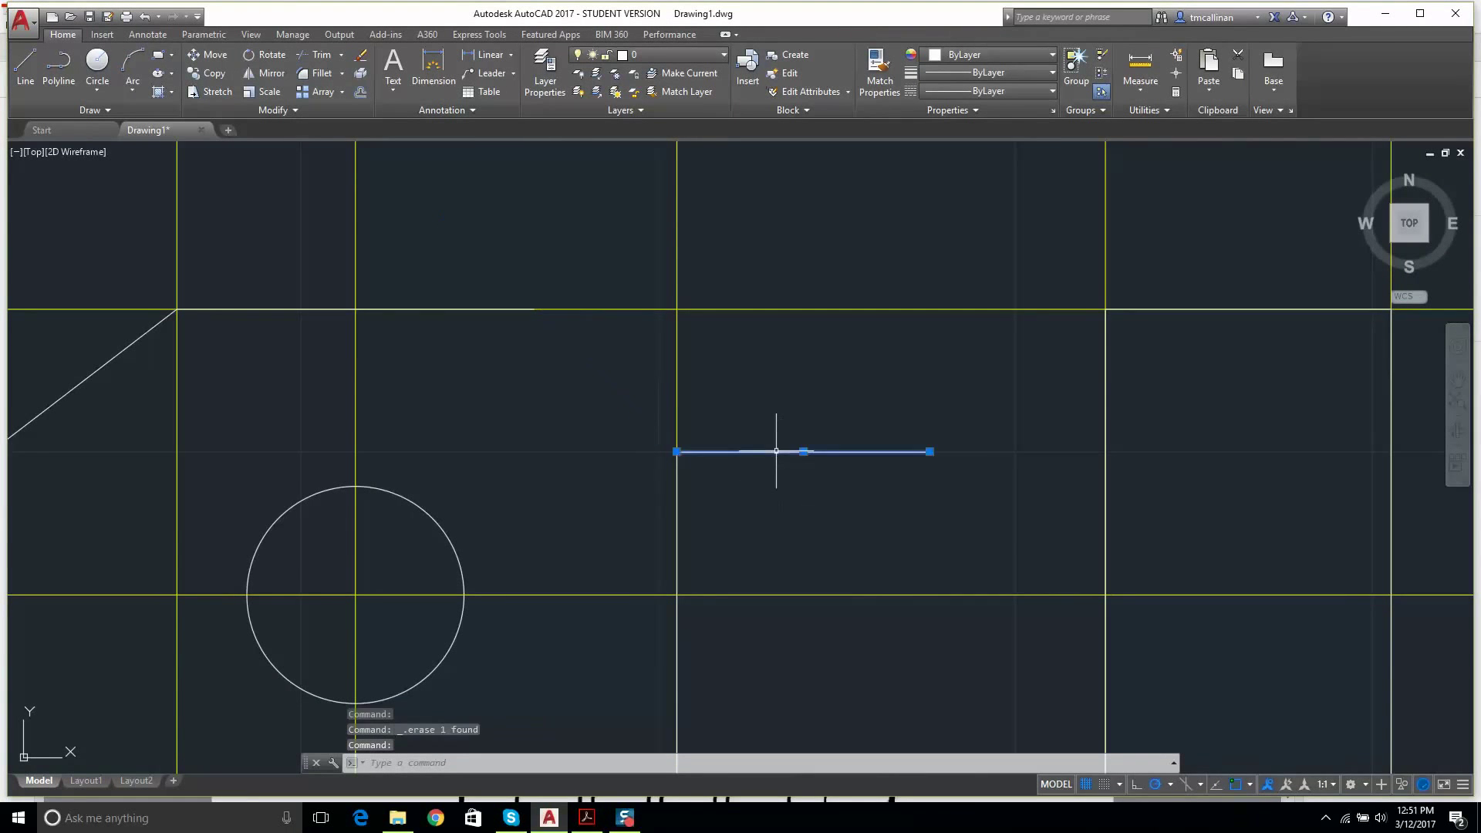
pyautogui.press('Delete')
pyautogui.scroll(-2, 777, 451)
pyautogui.press('Escape')
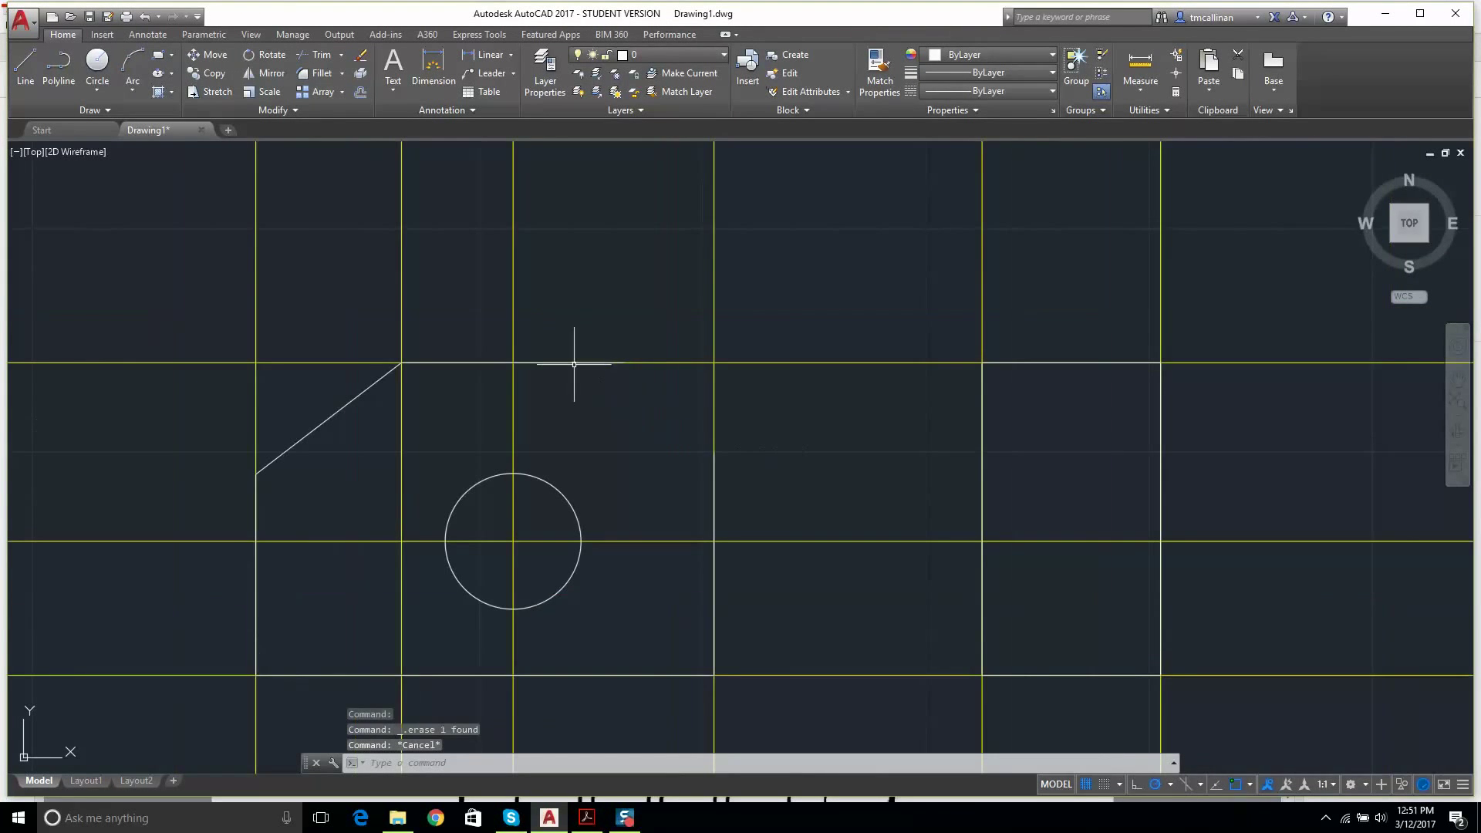
# - Erase the horizontal top edge line of the front view
pyautogui.click(573, 362)
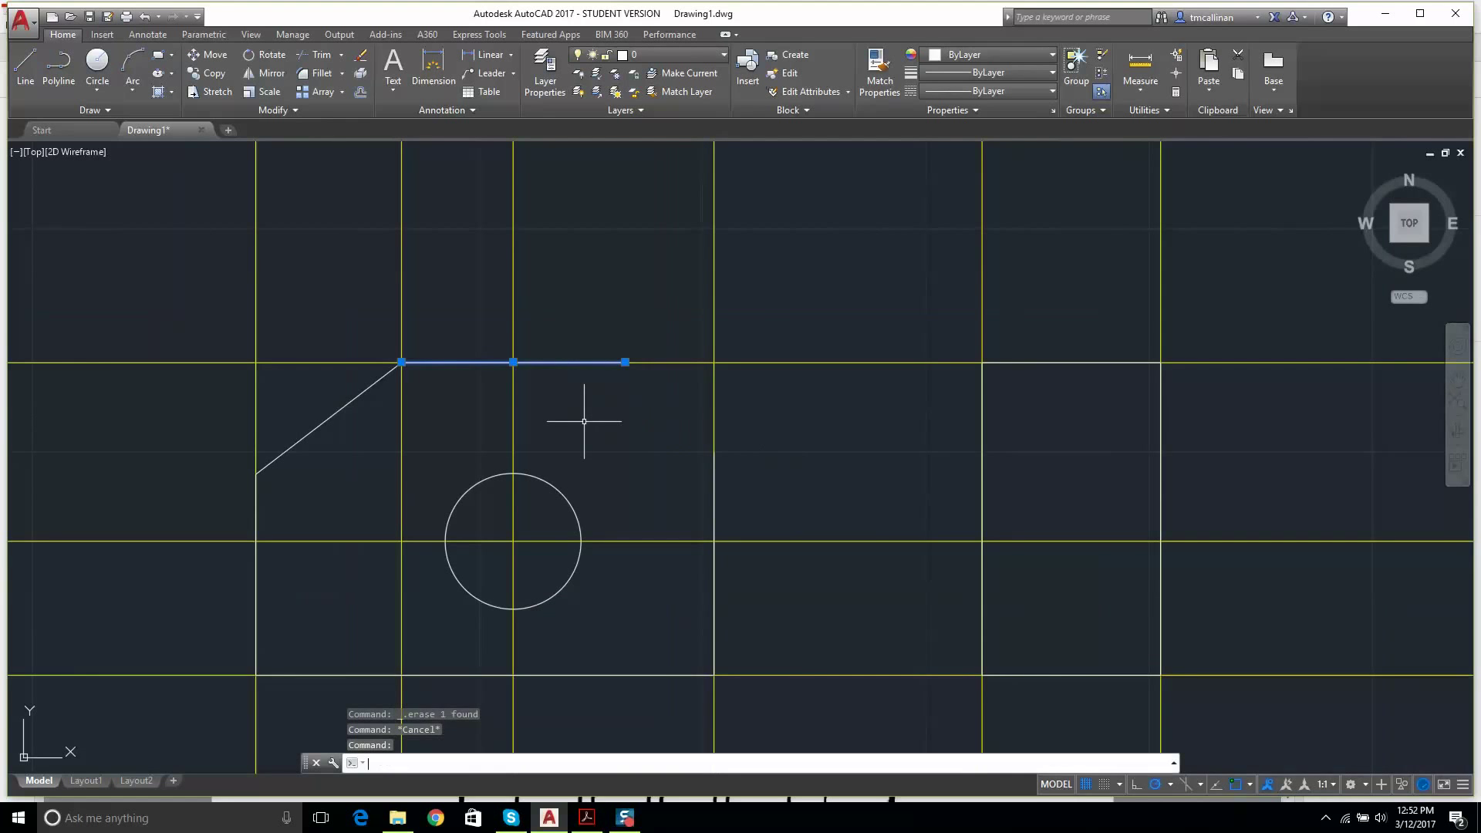
pyautogui.press('Escape')
pyautogui.click(550, 363)
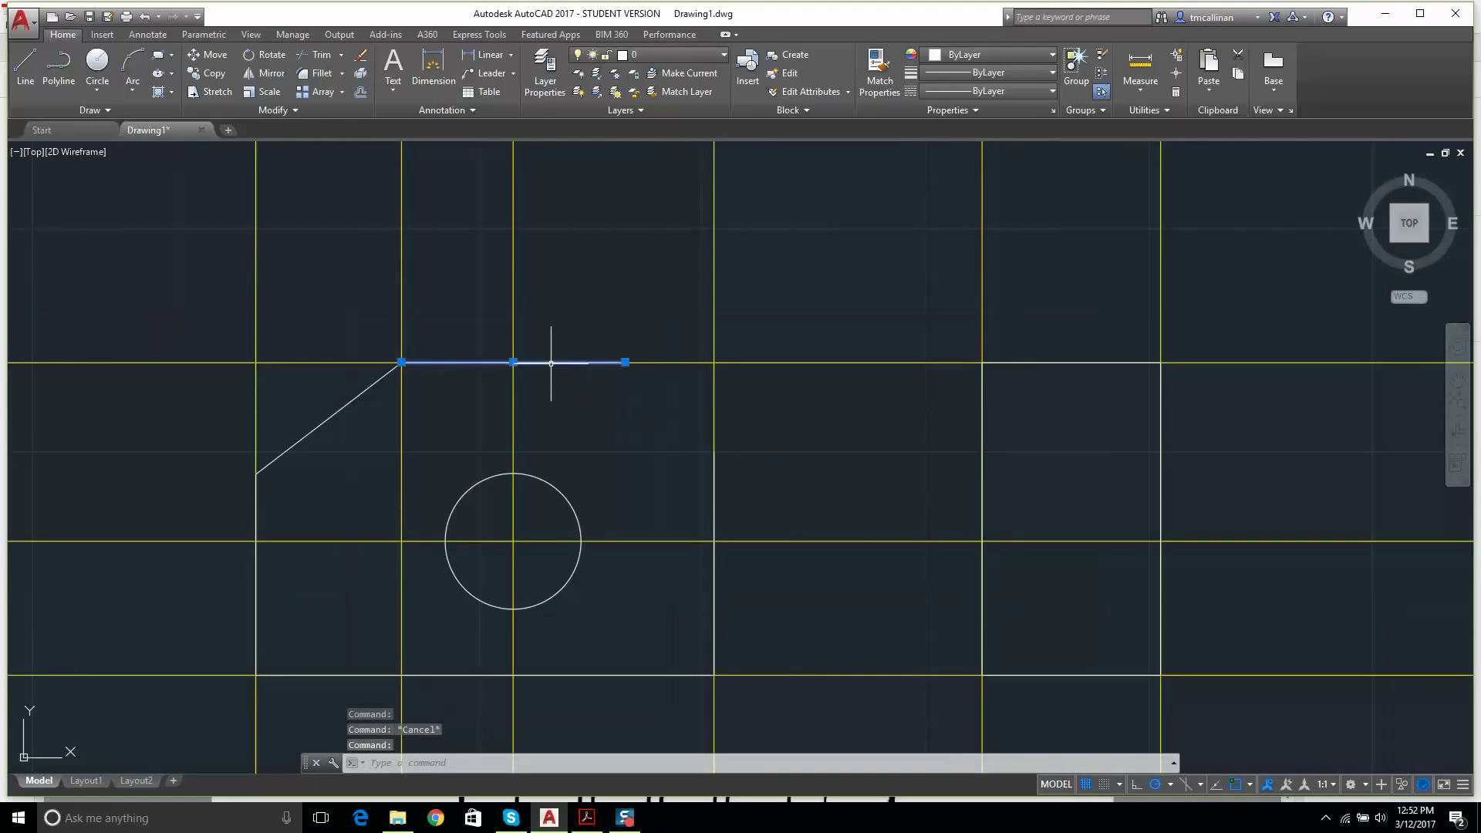
pyautogui.press('Delete')
pyautogui.press('Escape')
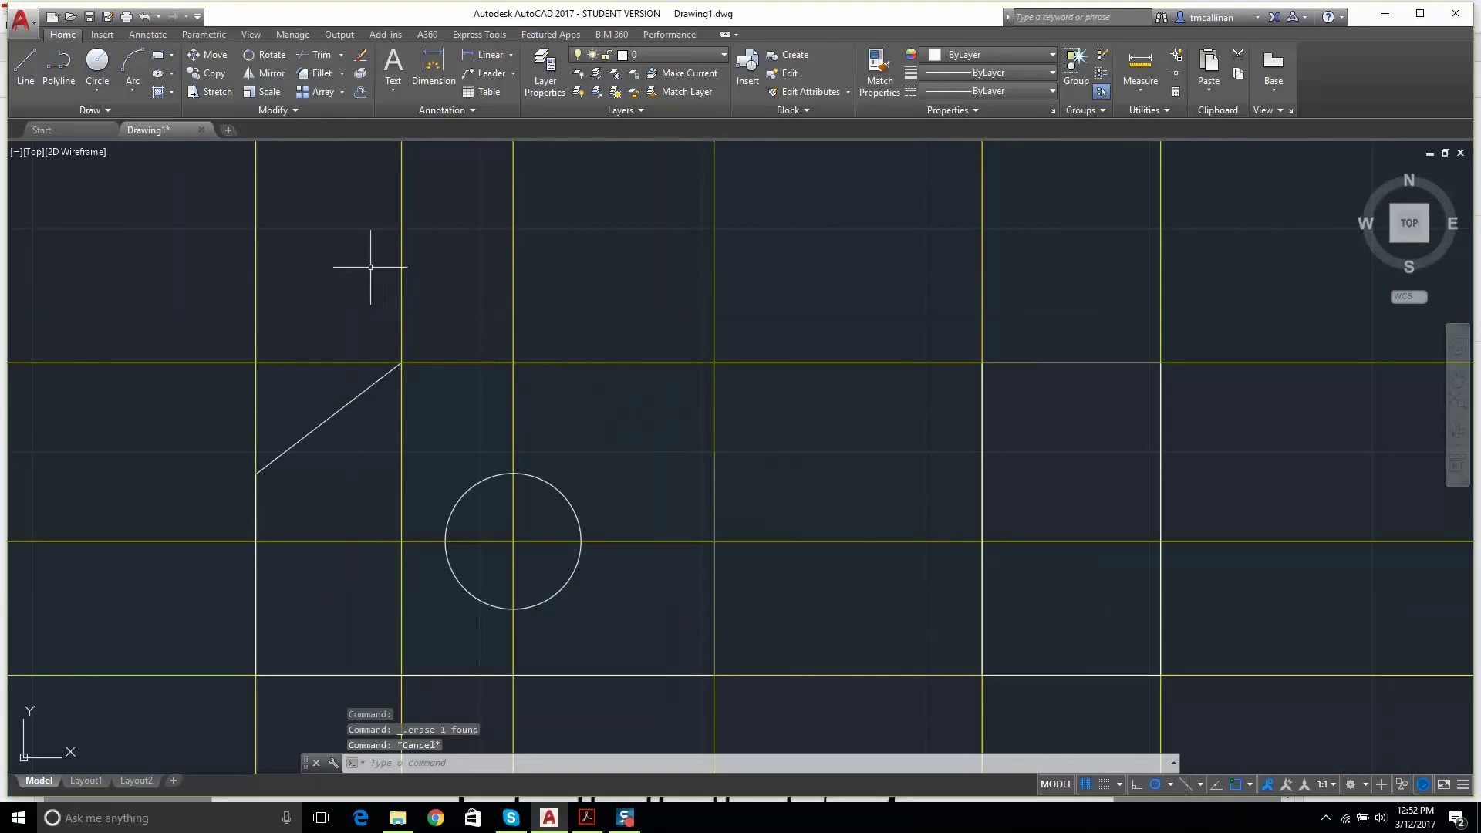
pyautogui.click(95, 110)
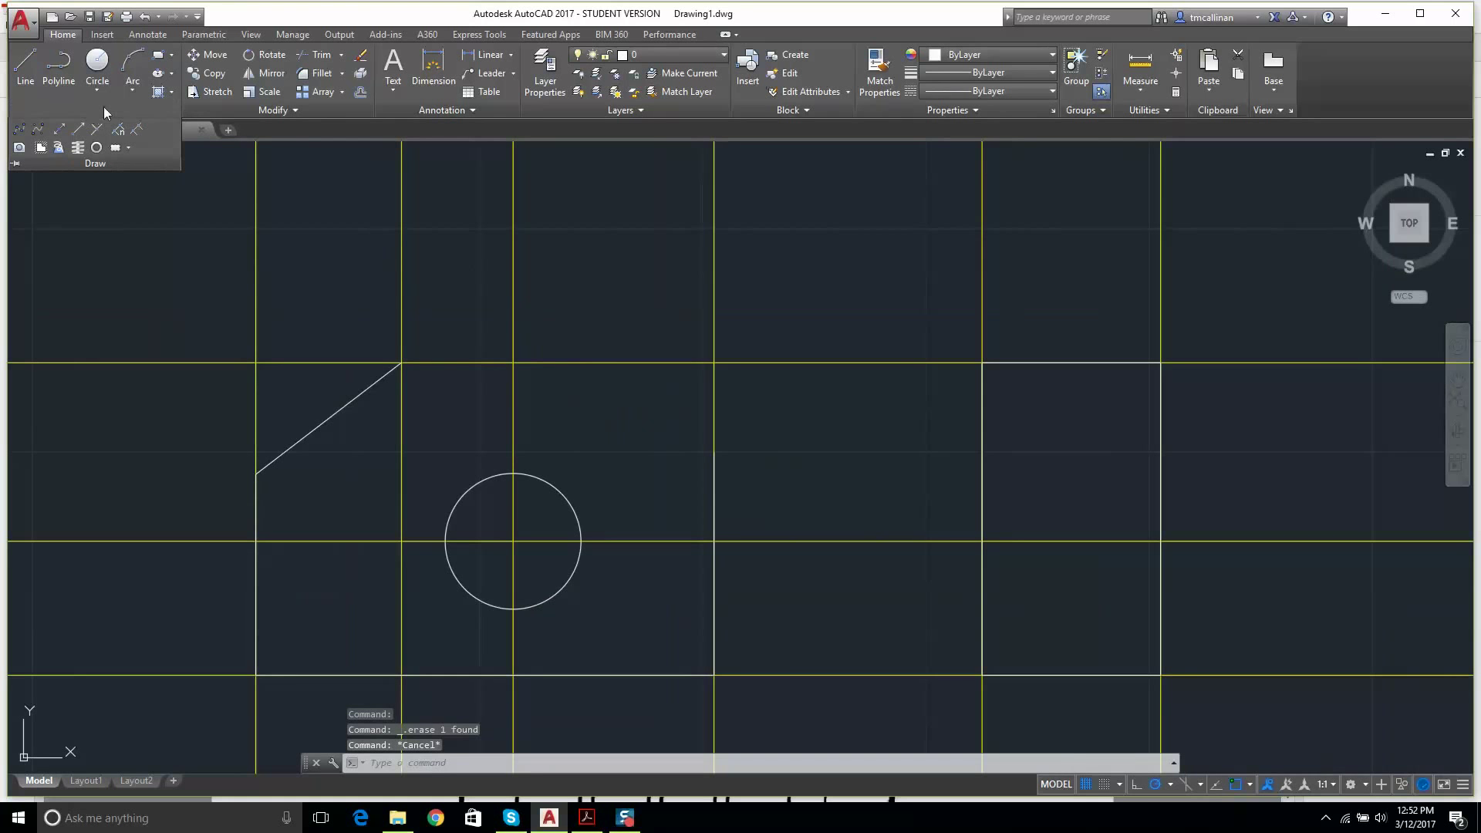
pyautogui.press('Escape')
pyautogui.click(193, 258)
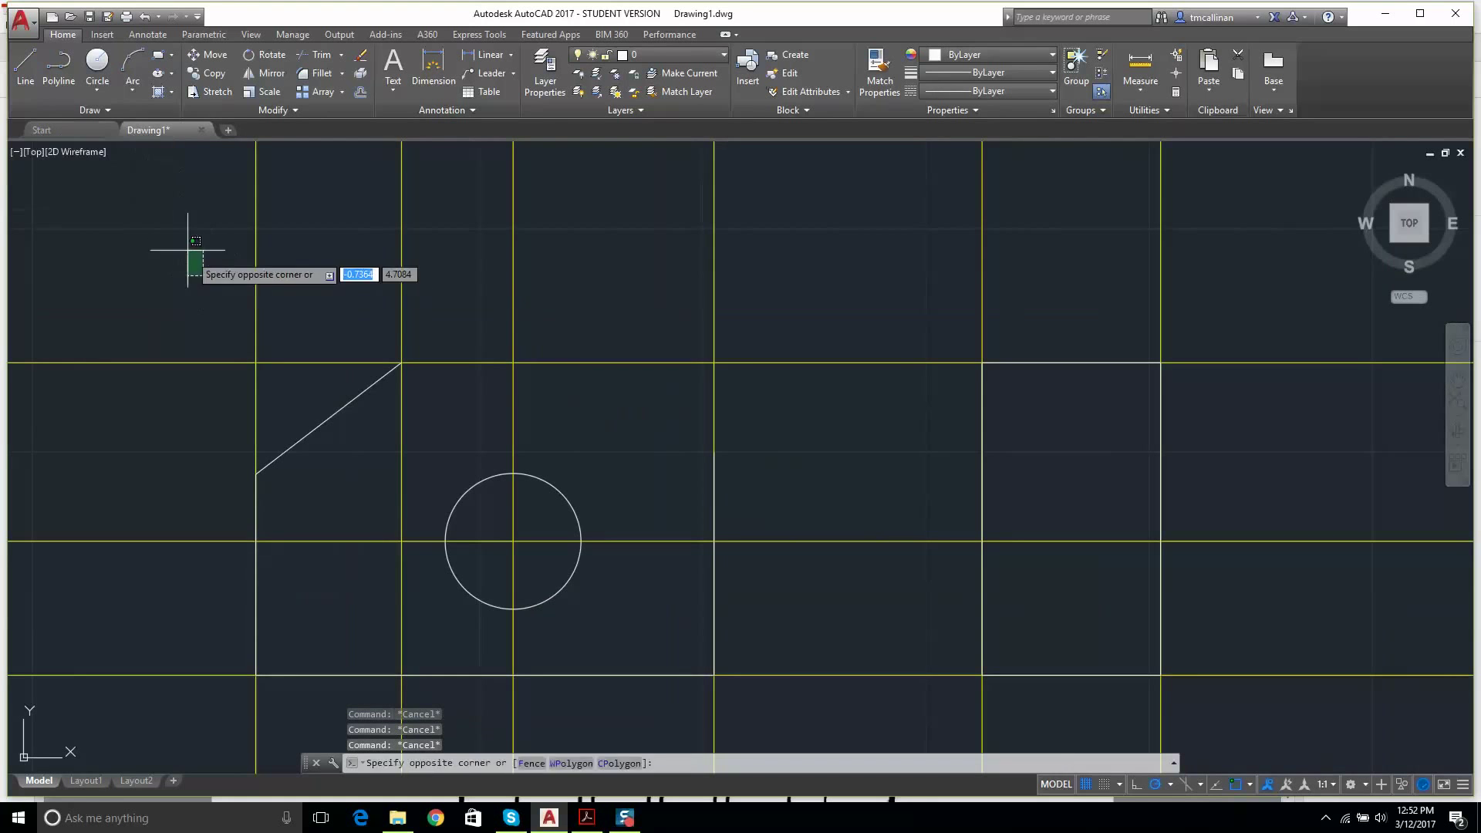
pyautogui.press('Escape')
pyautogui.click(108, 110)
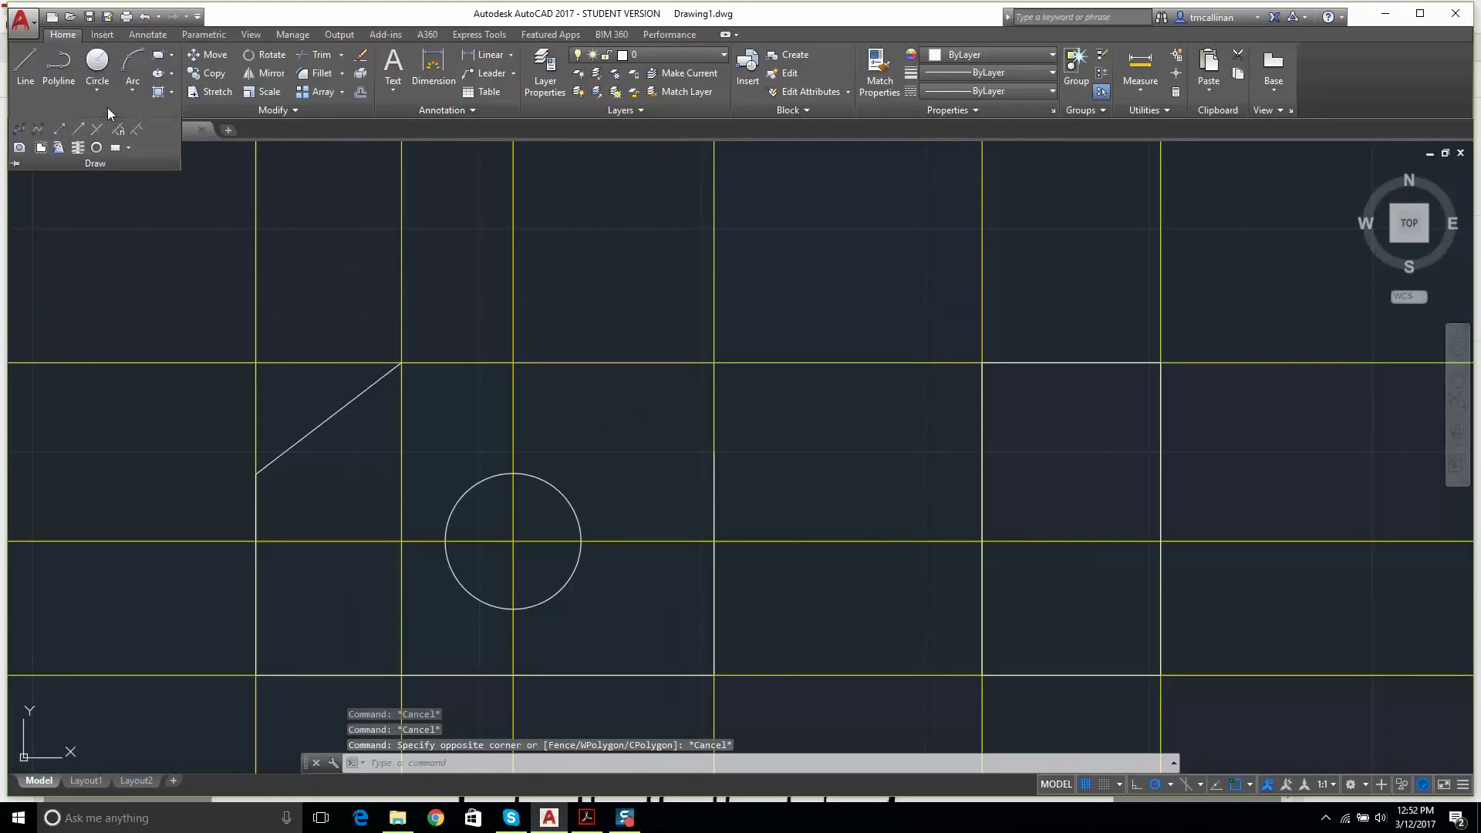
pyautogui.click(62, 126)
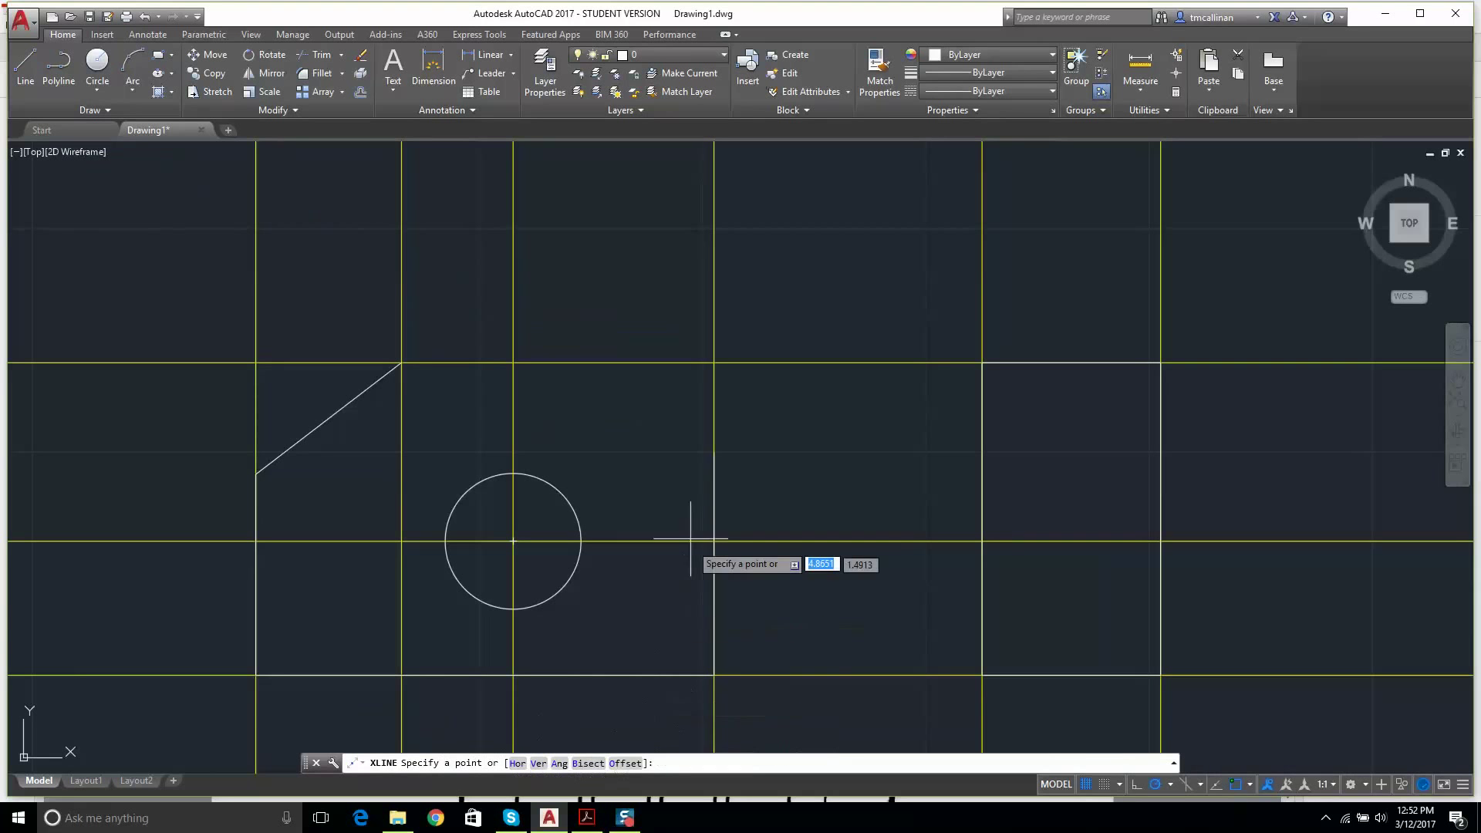
pyautogui.write('a')
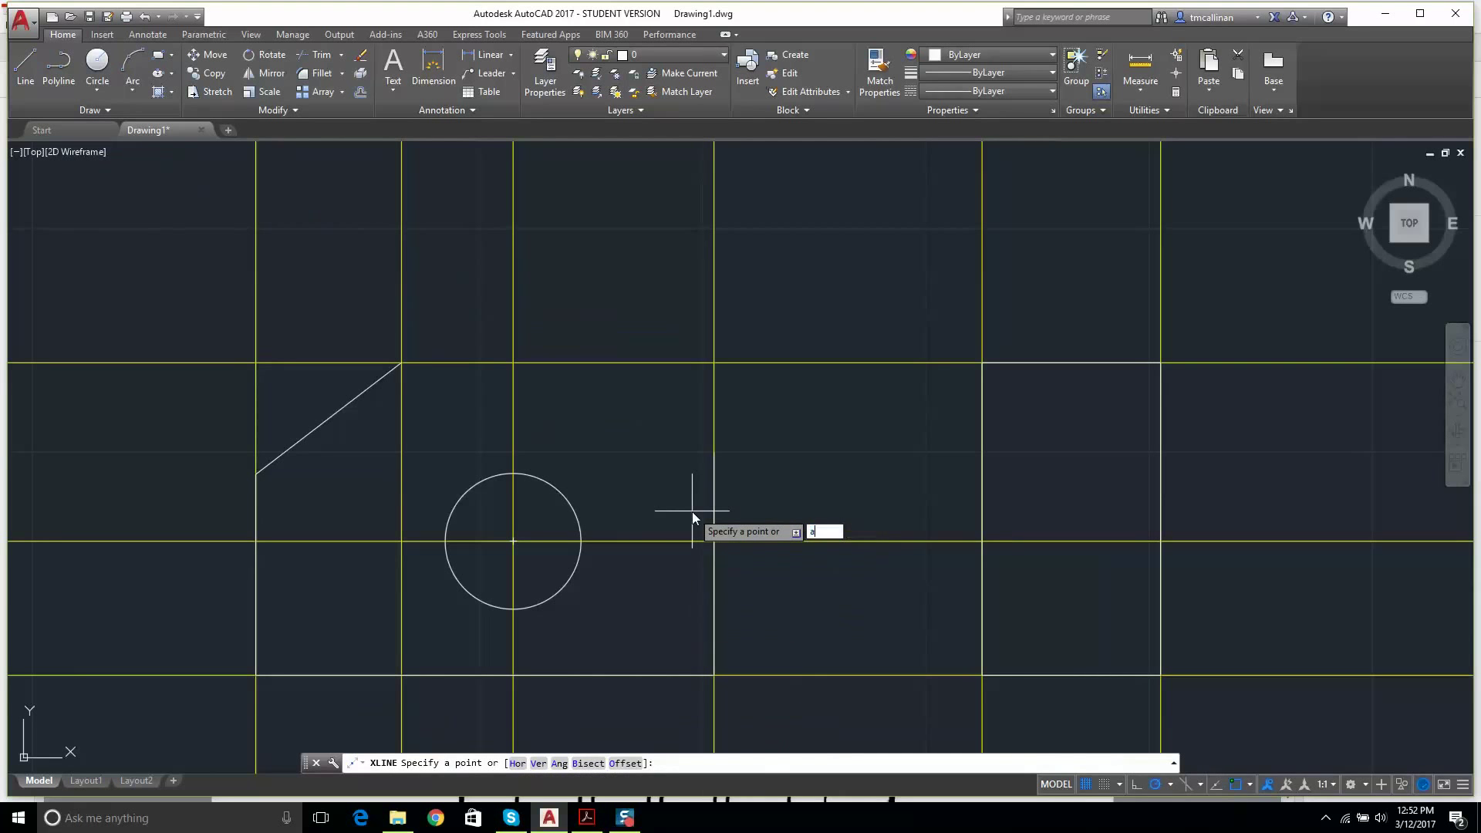
pyautogui.press('Return')
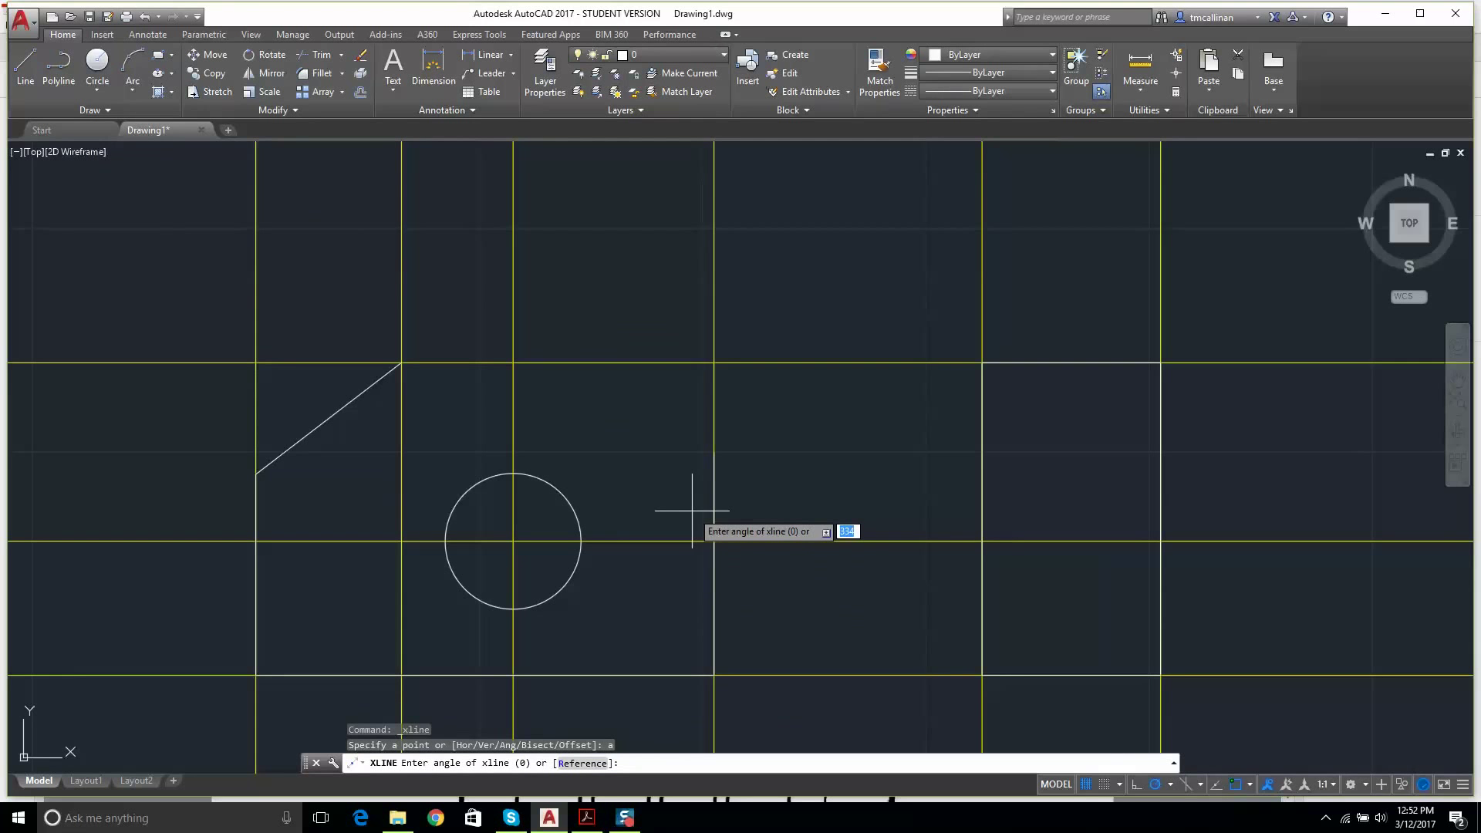
pyautogui.press('Return')
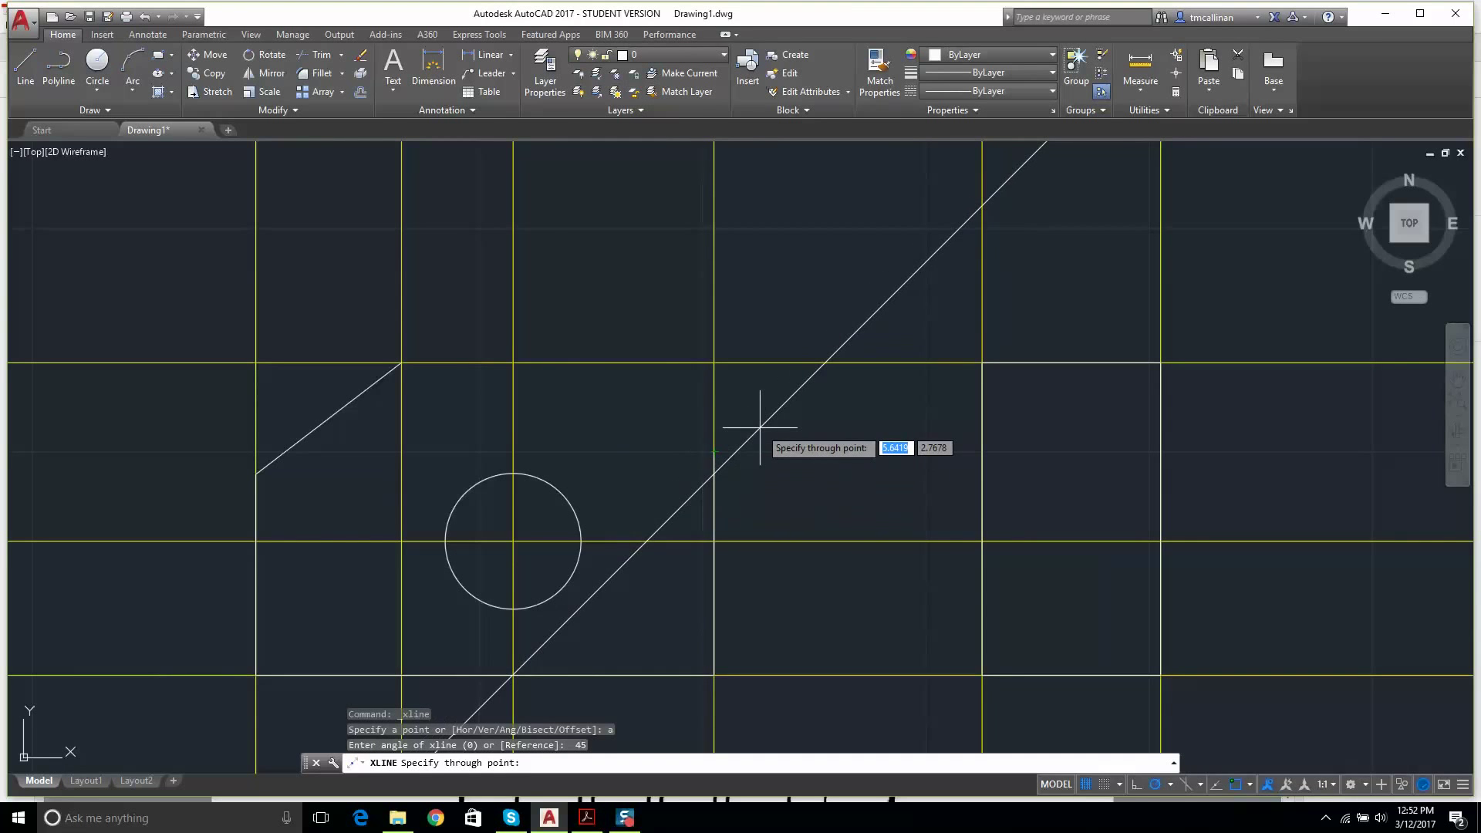
pyautogui.press('Escape')
pyautogui.press('Escape')
pyautogui.press('Escape')
# - On layer CONST 1, place a construction line at -45° through the upper end of the front view's right edge
pyautogui.click(648, 56)
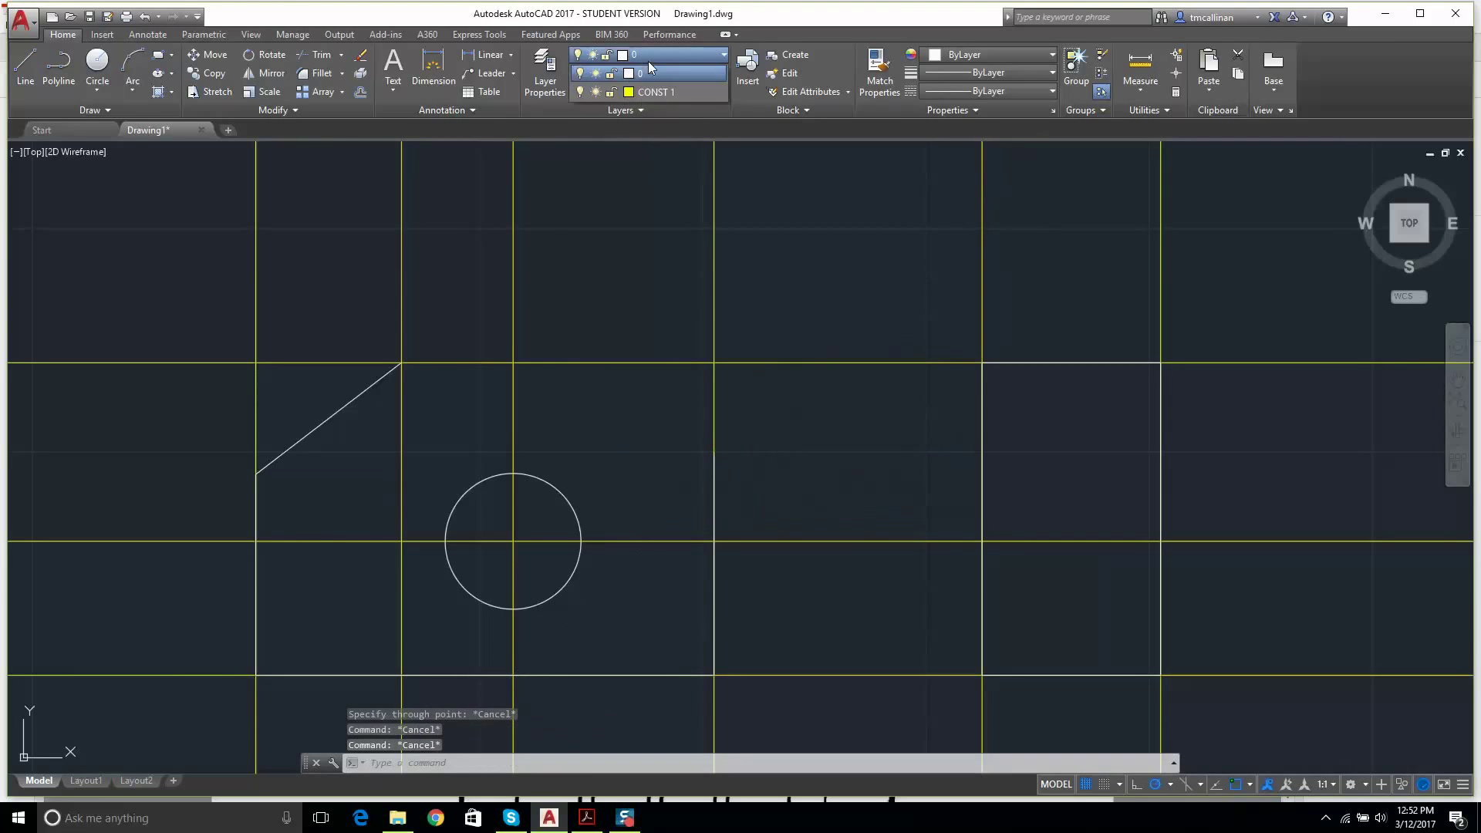
pyautogui.click(659, 91)
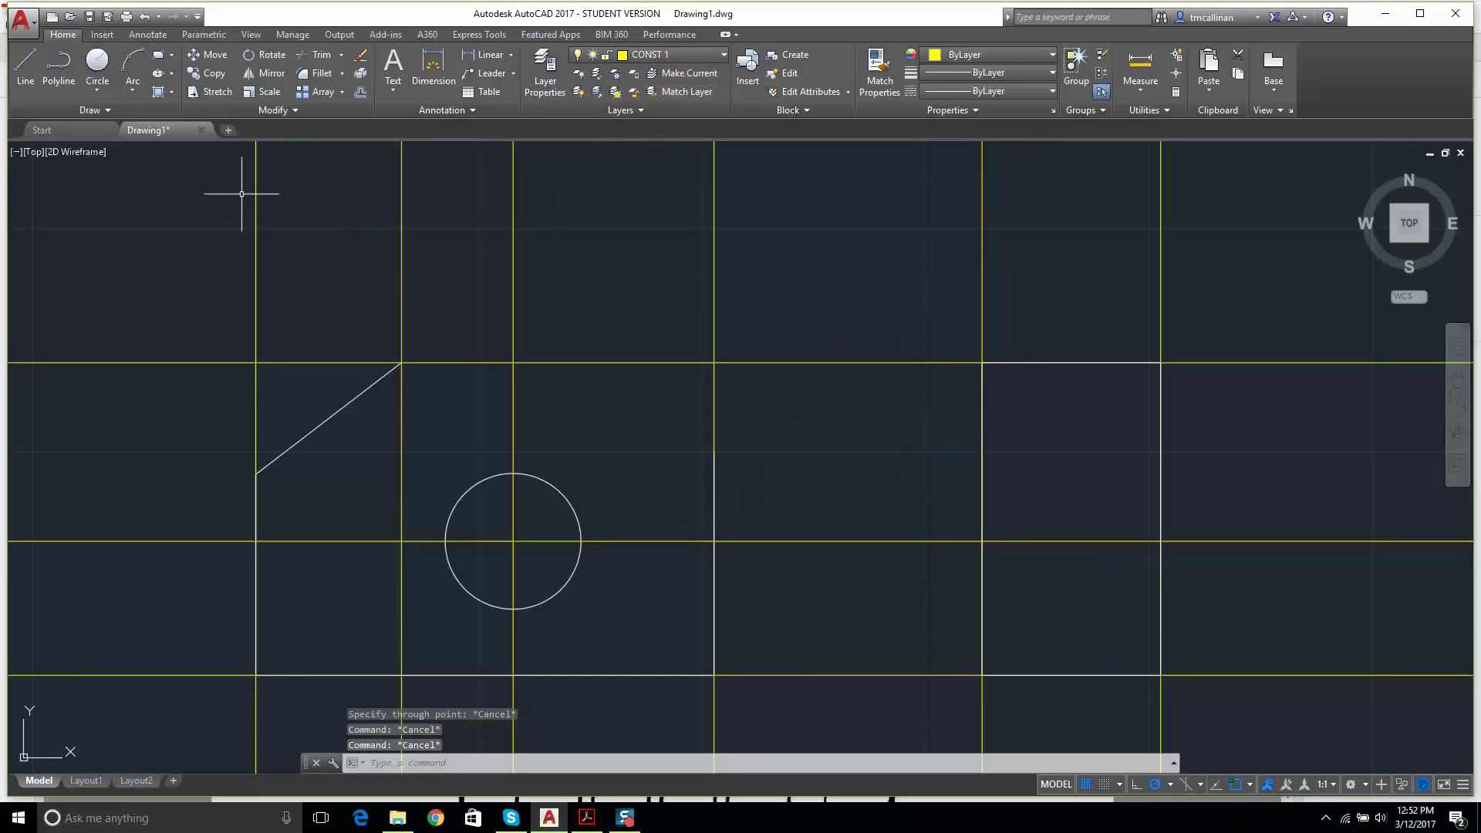
pyautogui.click(117, 112)
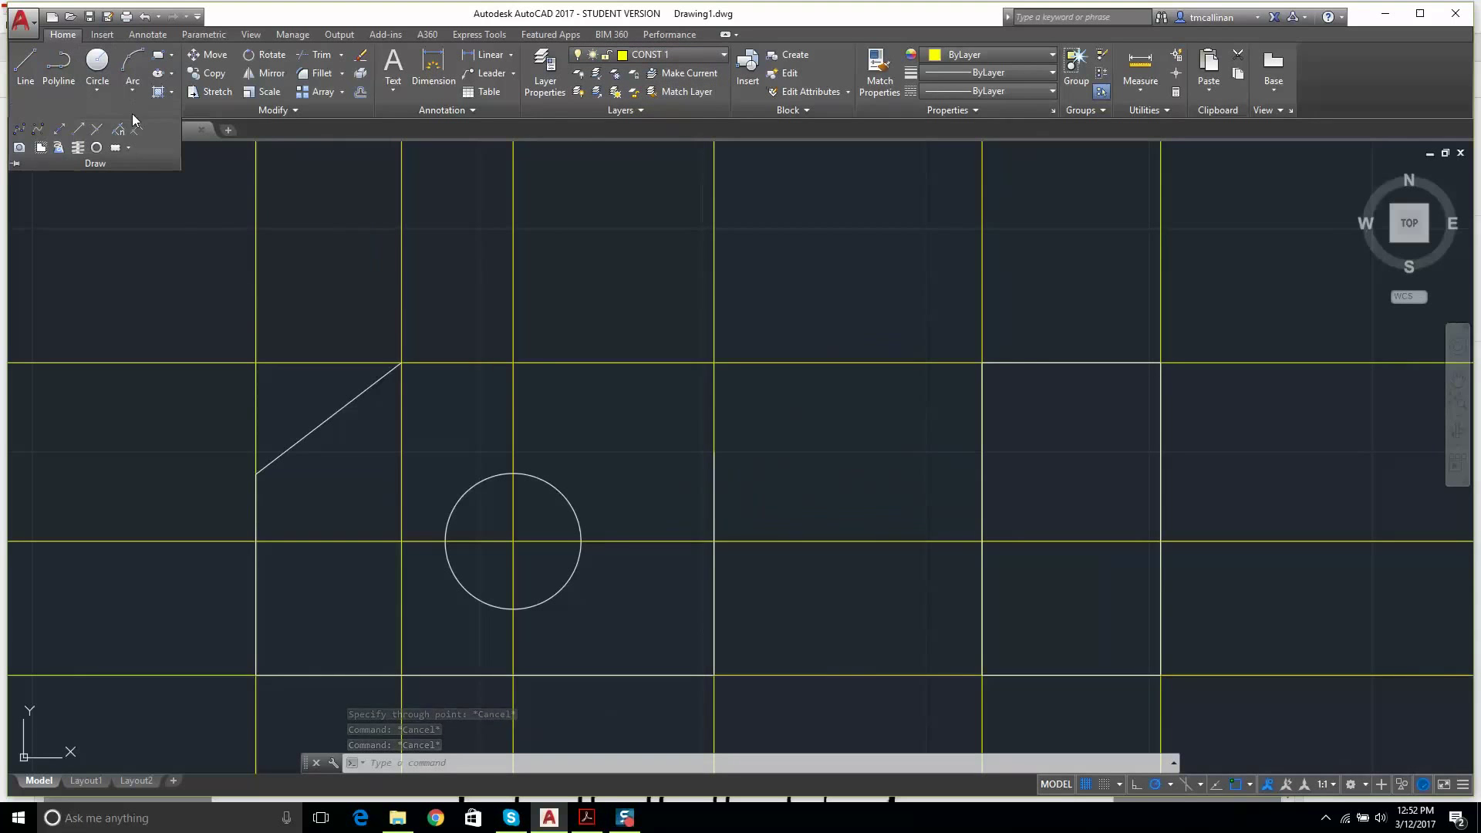
pyautogui.click(59, 131)
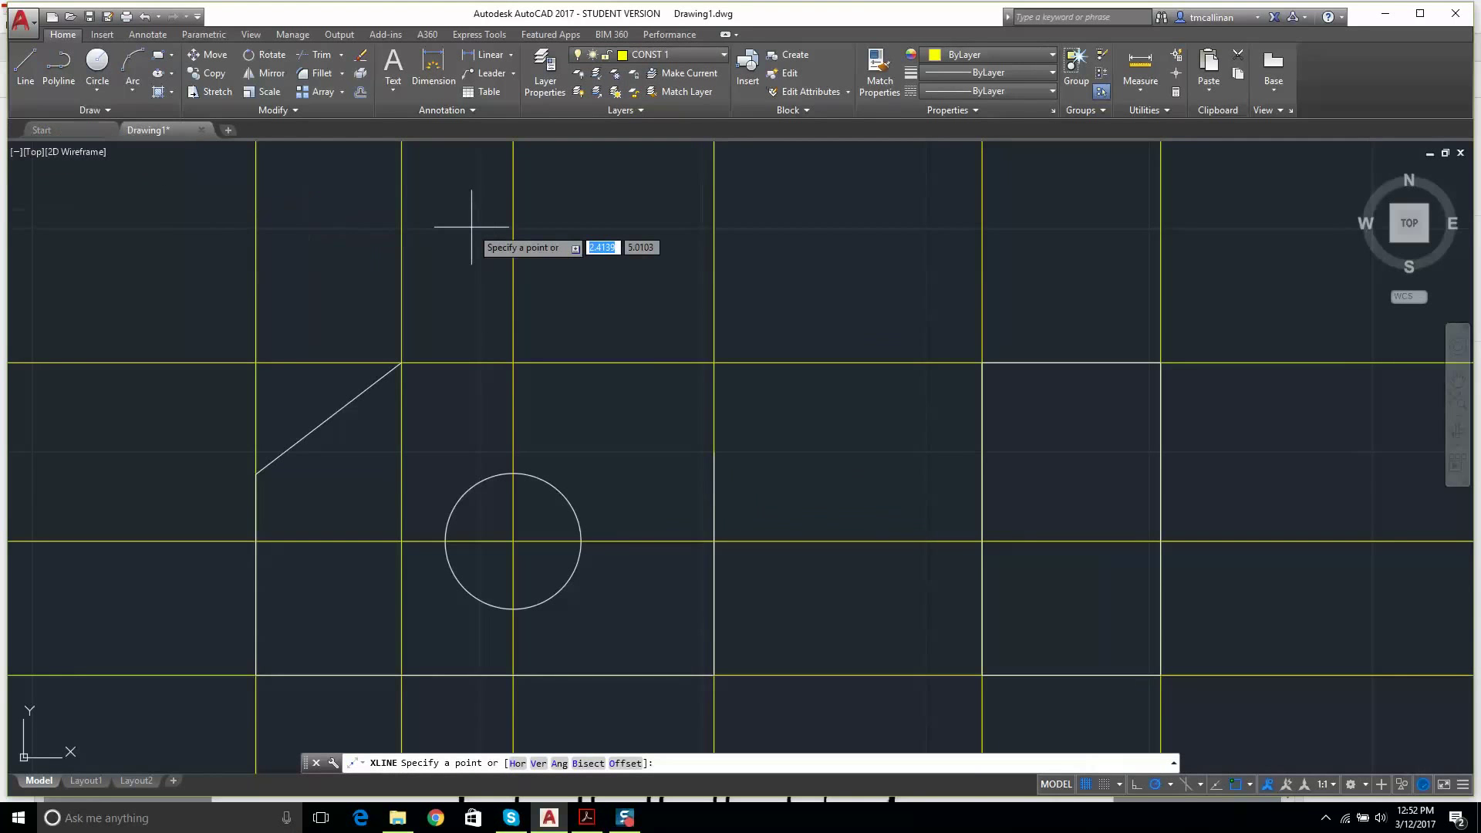
pyautogui.write('a')
pyautogui.press('Return')
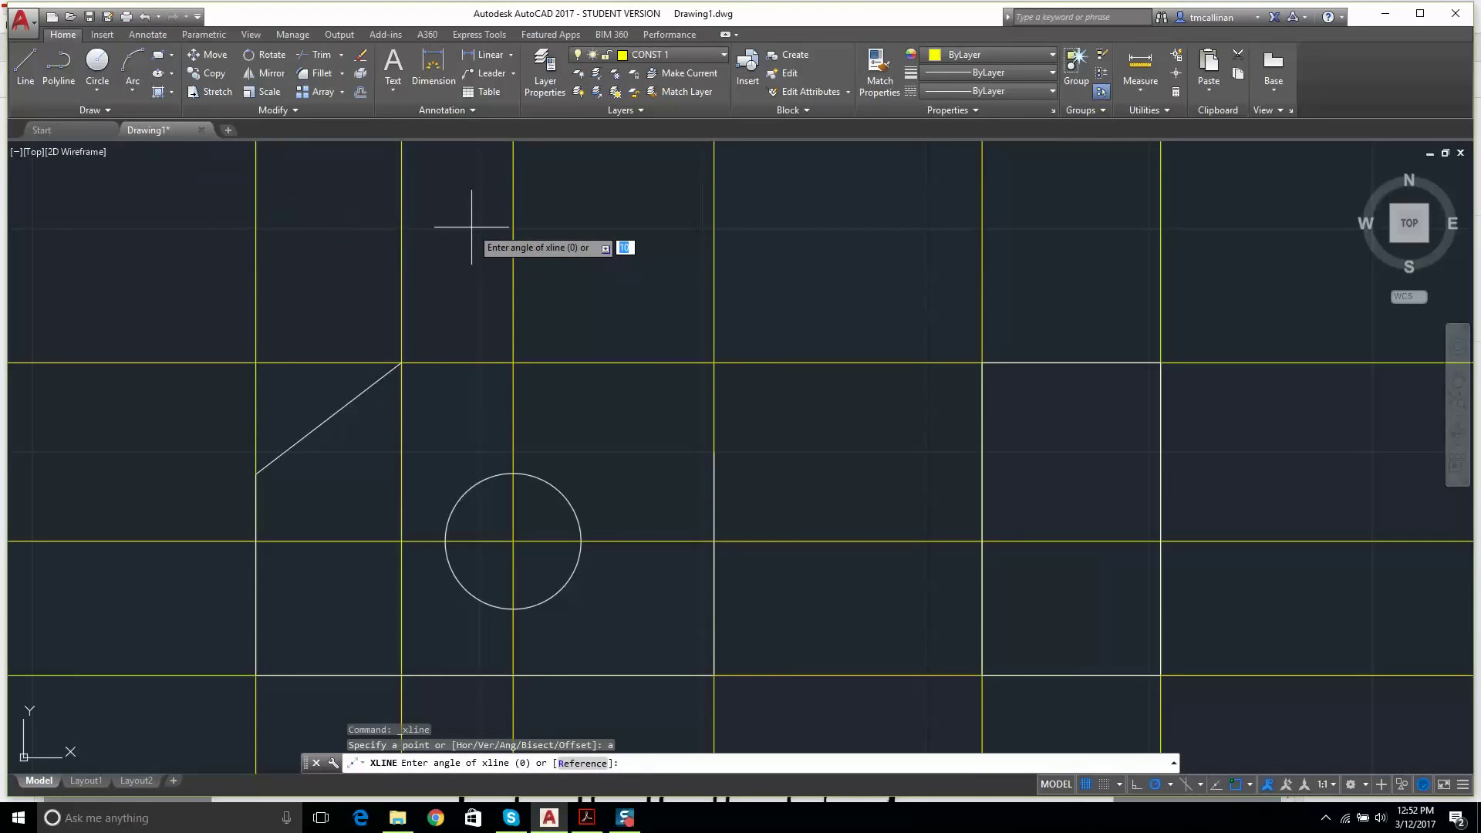
pyautogui.write('-45')
pyautogui.press('Return')
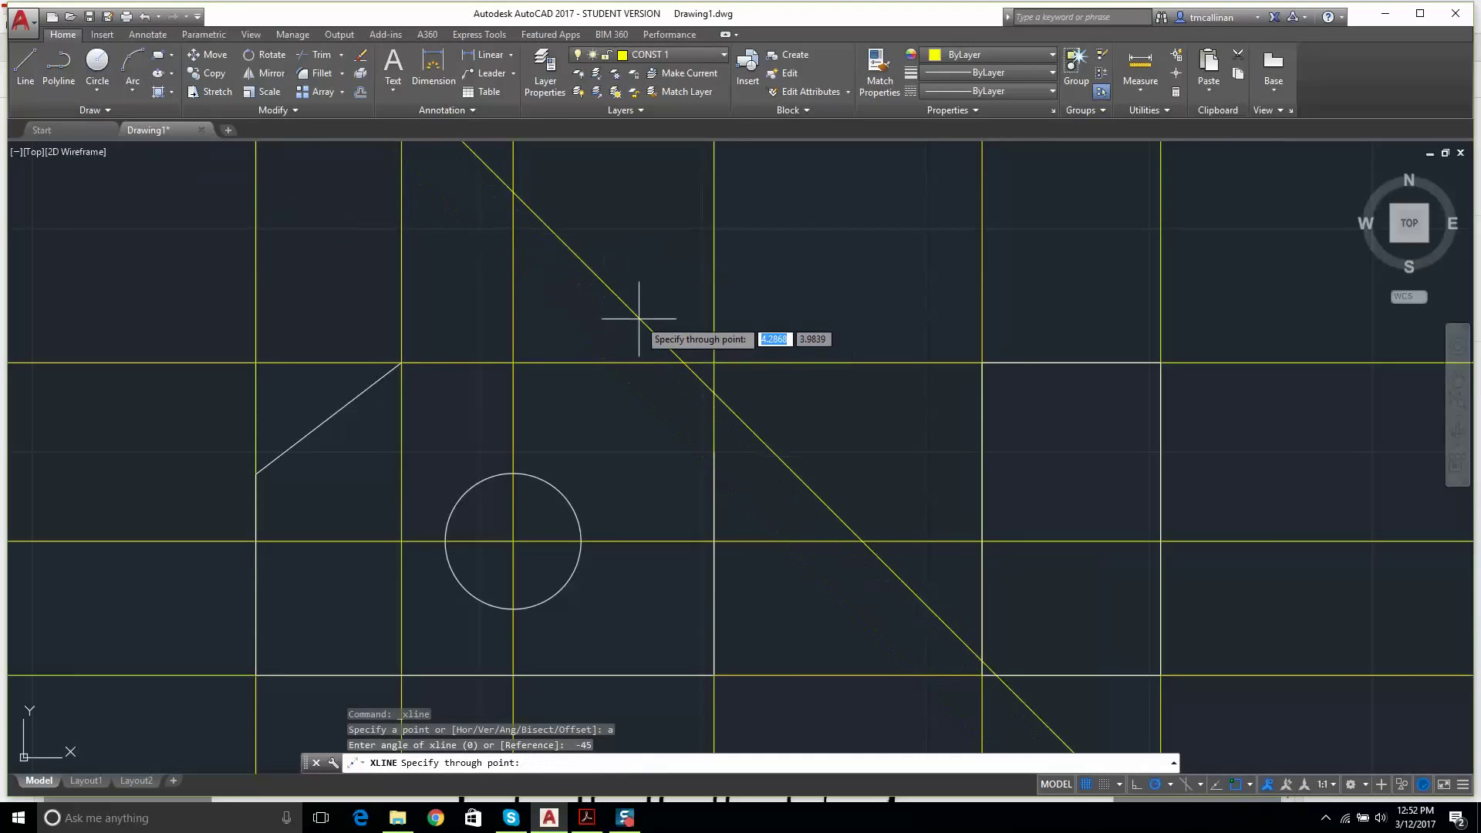
pyautogui.click(714, 451)
pyautogui.press('Escape')
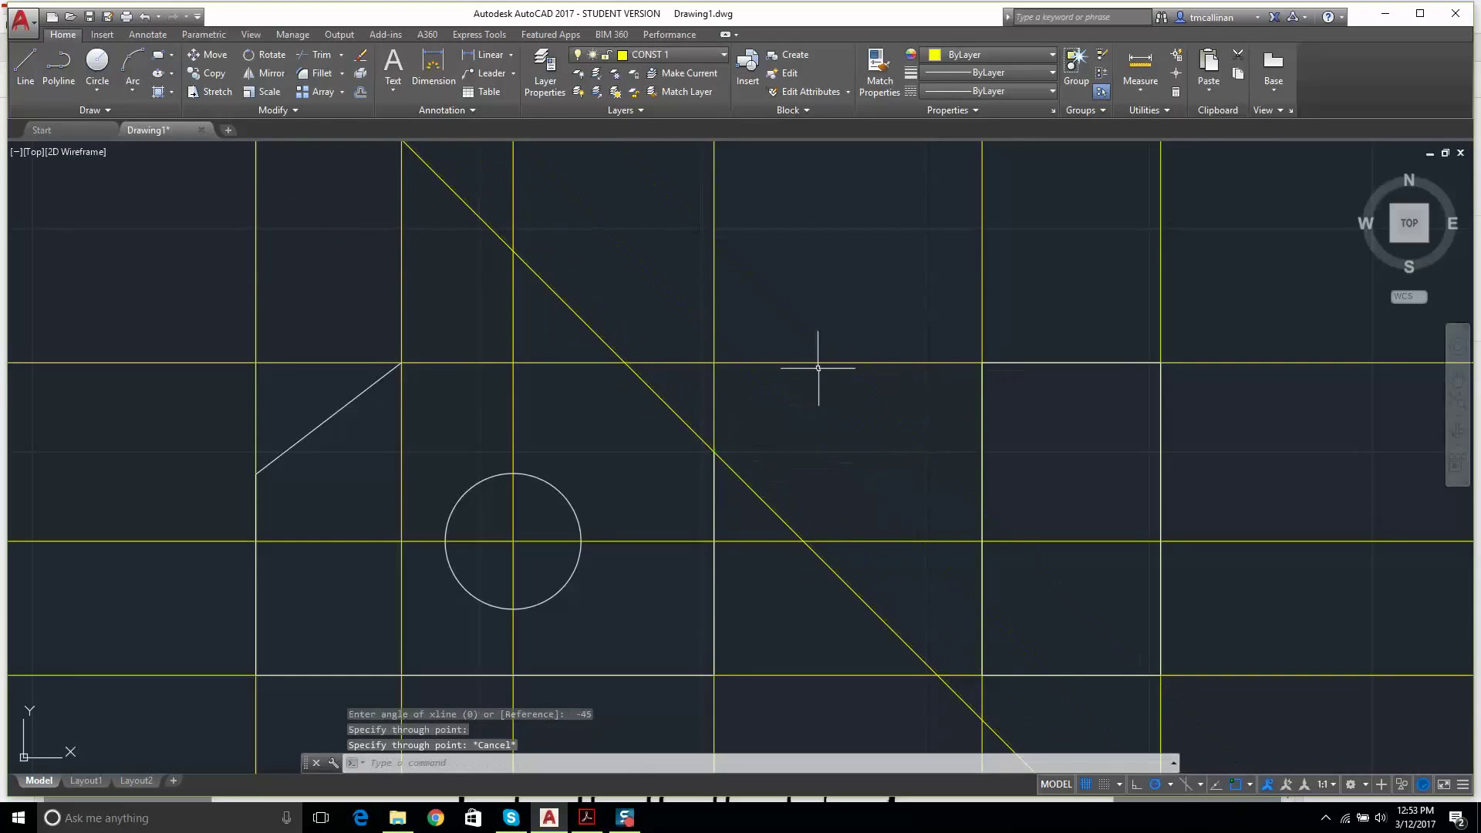
# - On layer 0, draw the front view's 45° corner edge along the angled construction line and continue along the top to the left slope's upper end
pyautogui.scroll(-4, 592, 365)
pyautogui.scroll(2, 595, 358)
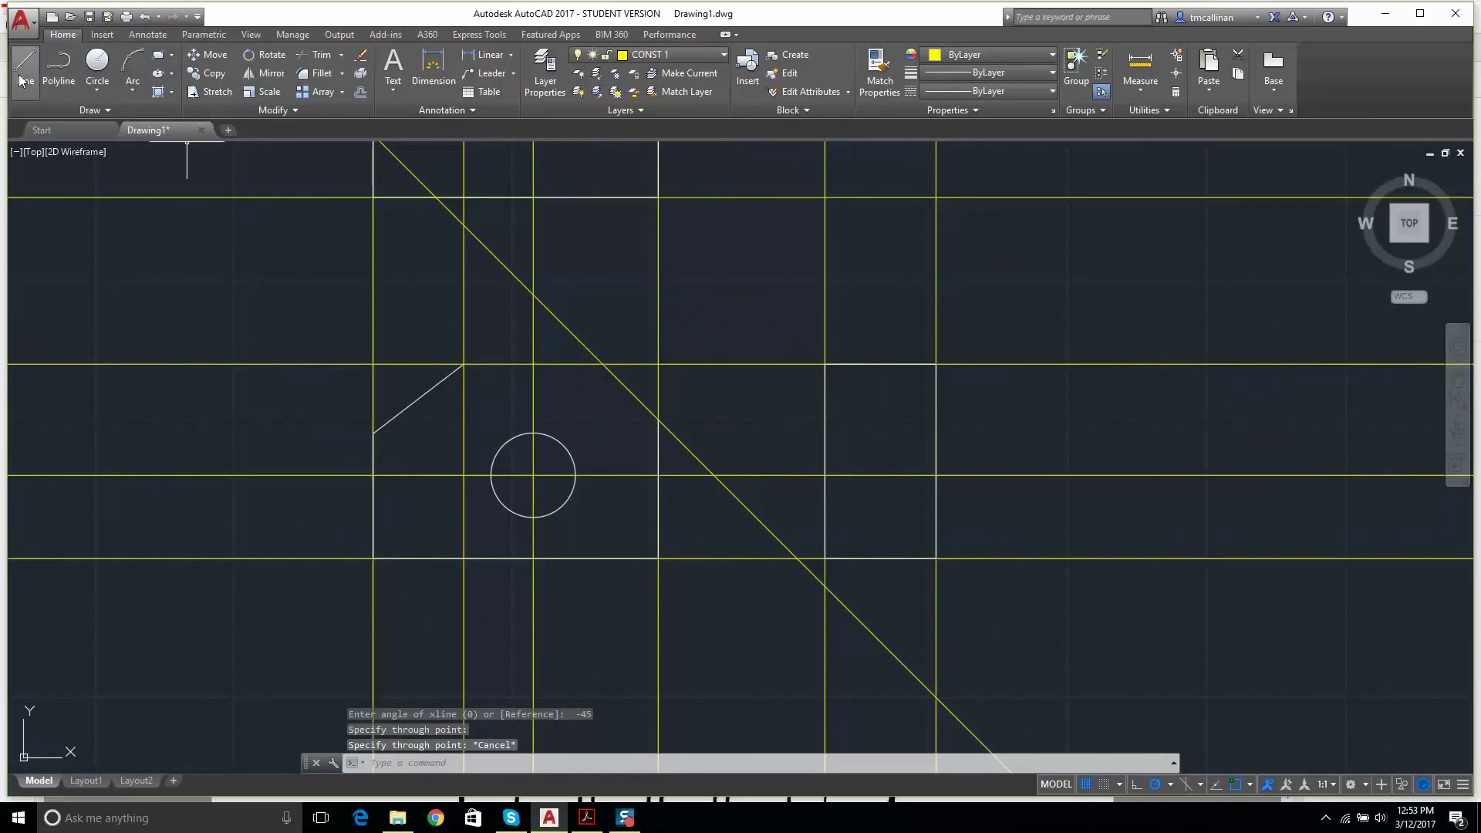
pyautogui.click(671, 55)
pyautogui.click(670, 75)
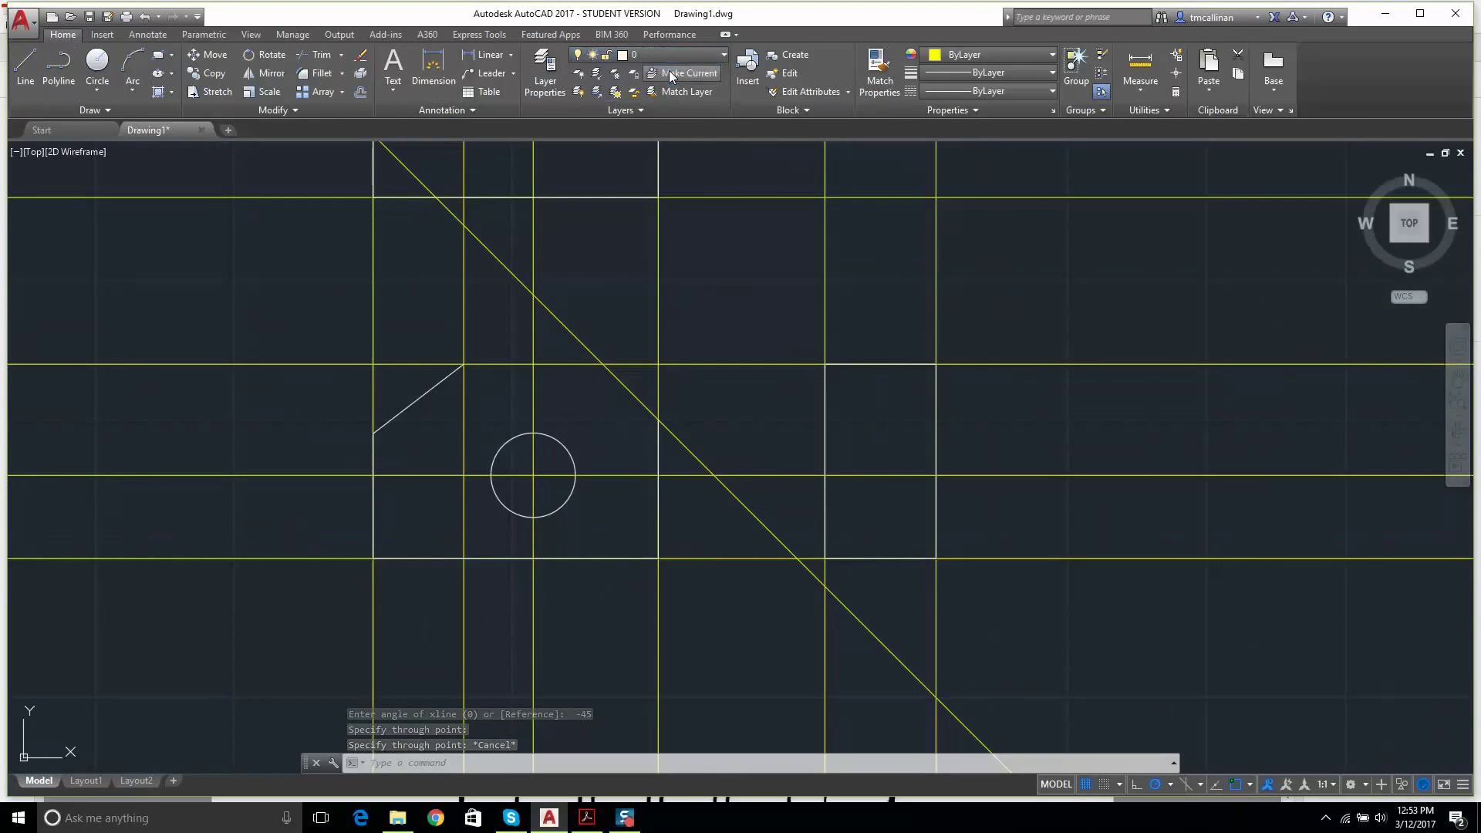
pyautogui.click(25, 65)
pyautogui.scroll(2, 645, 395)
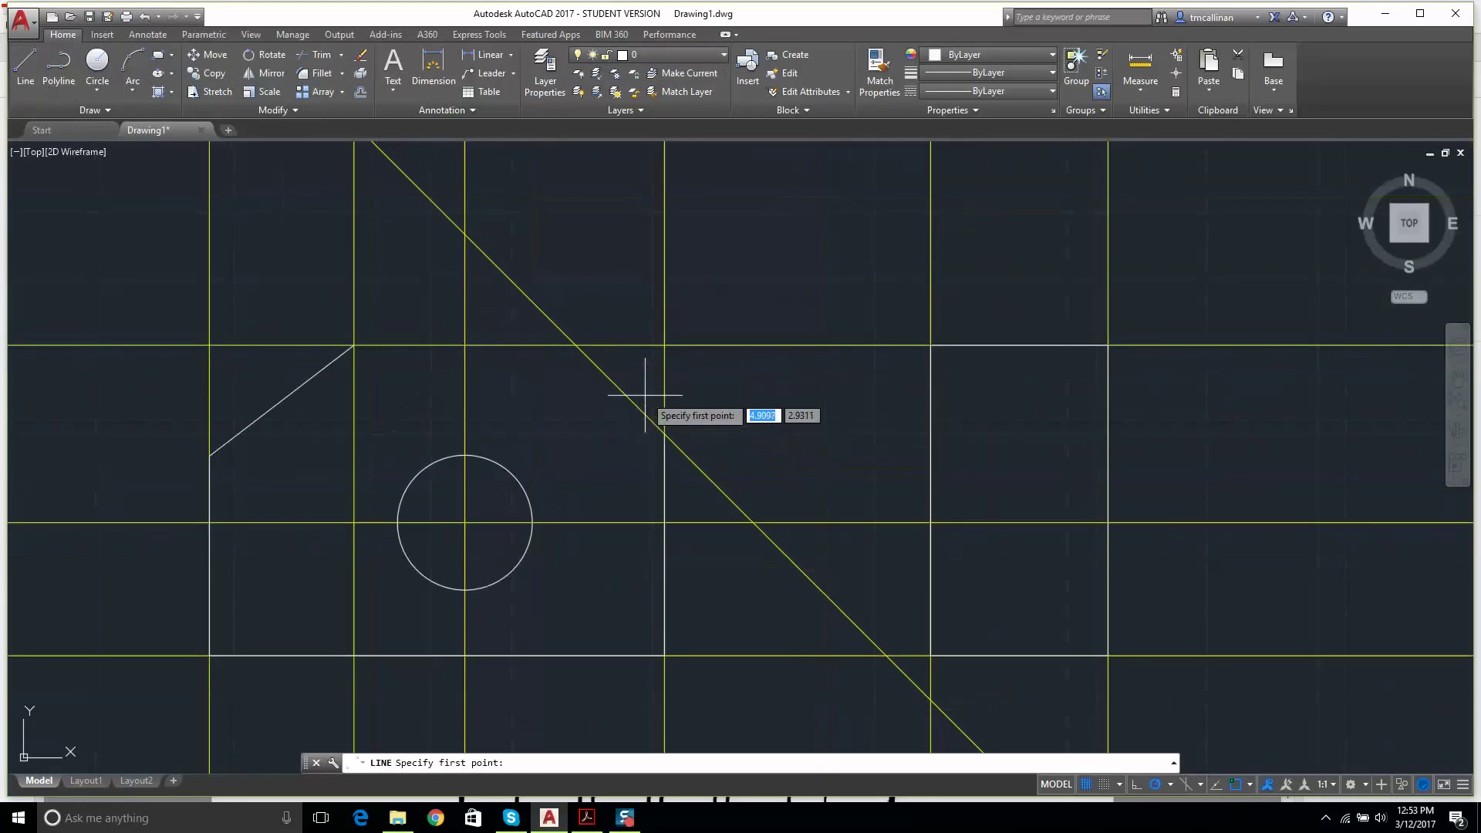
pyautogui.click(664, 433)
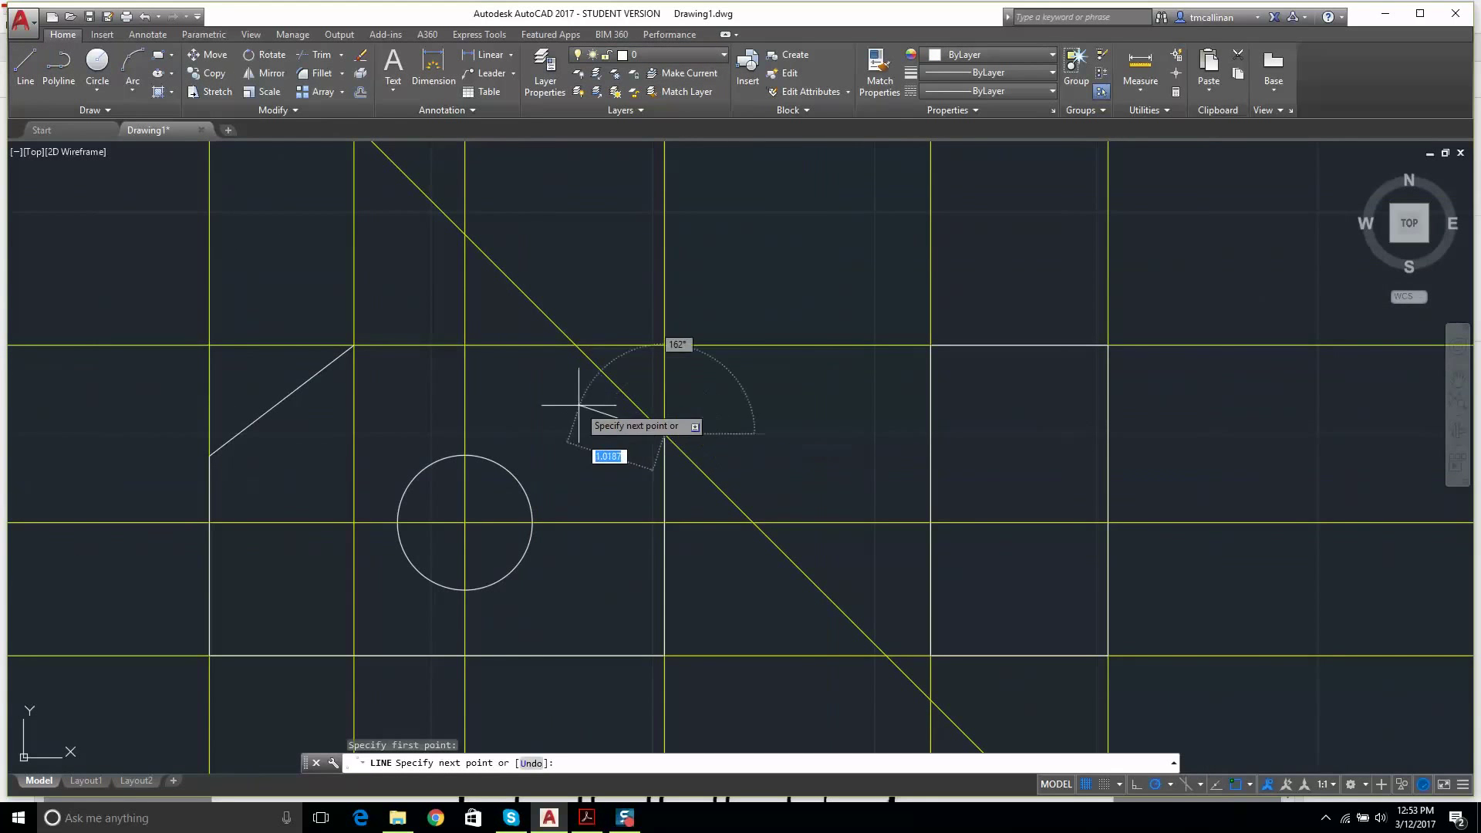
pyautogui.click(575, 345)
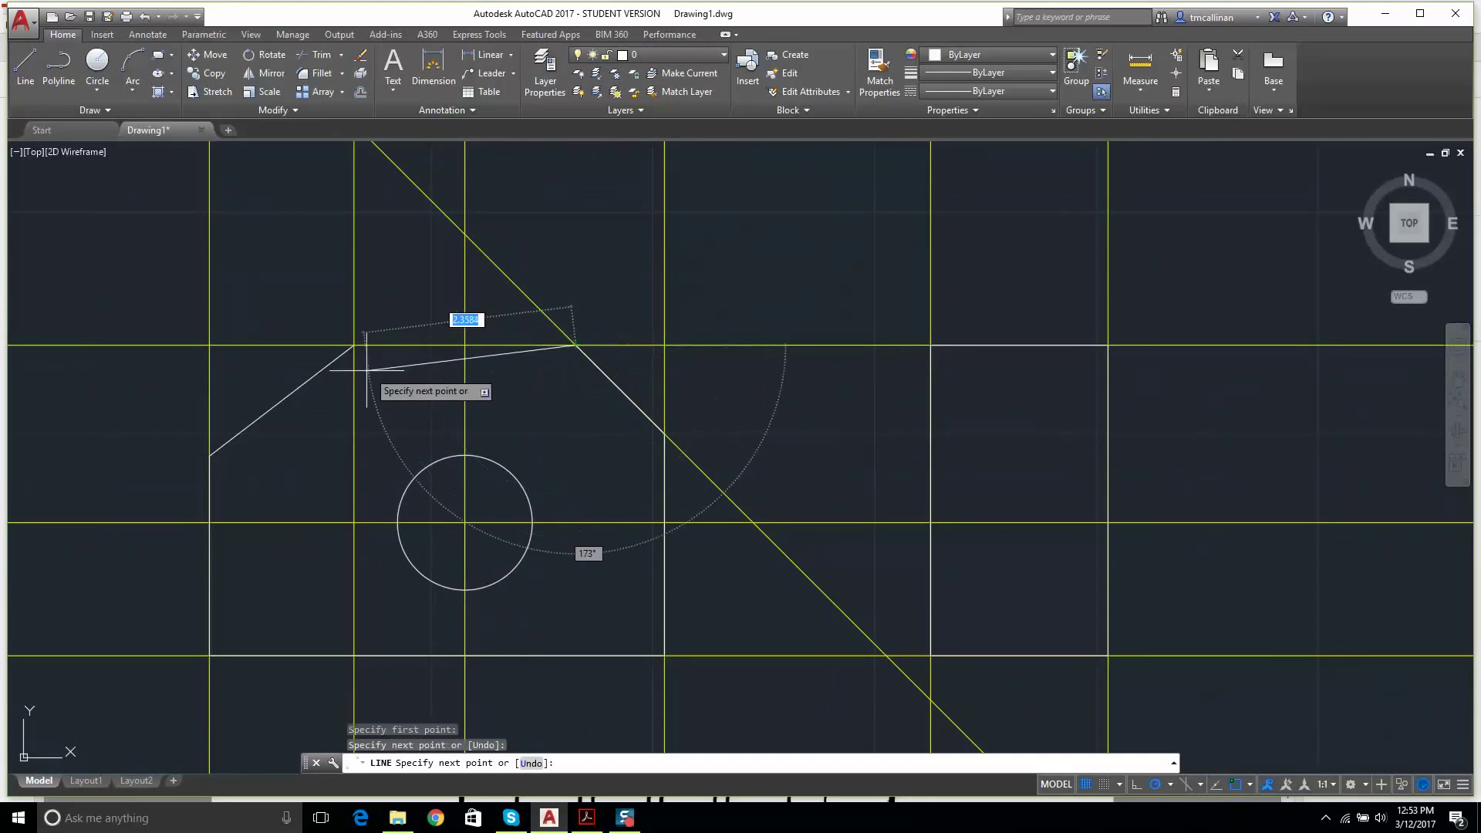
pyautogui.click(354, 344)
pyautogui.press('Escape')
# - Erase the -45° construction line
pyautogui.scroll(-4, 609, 345)
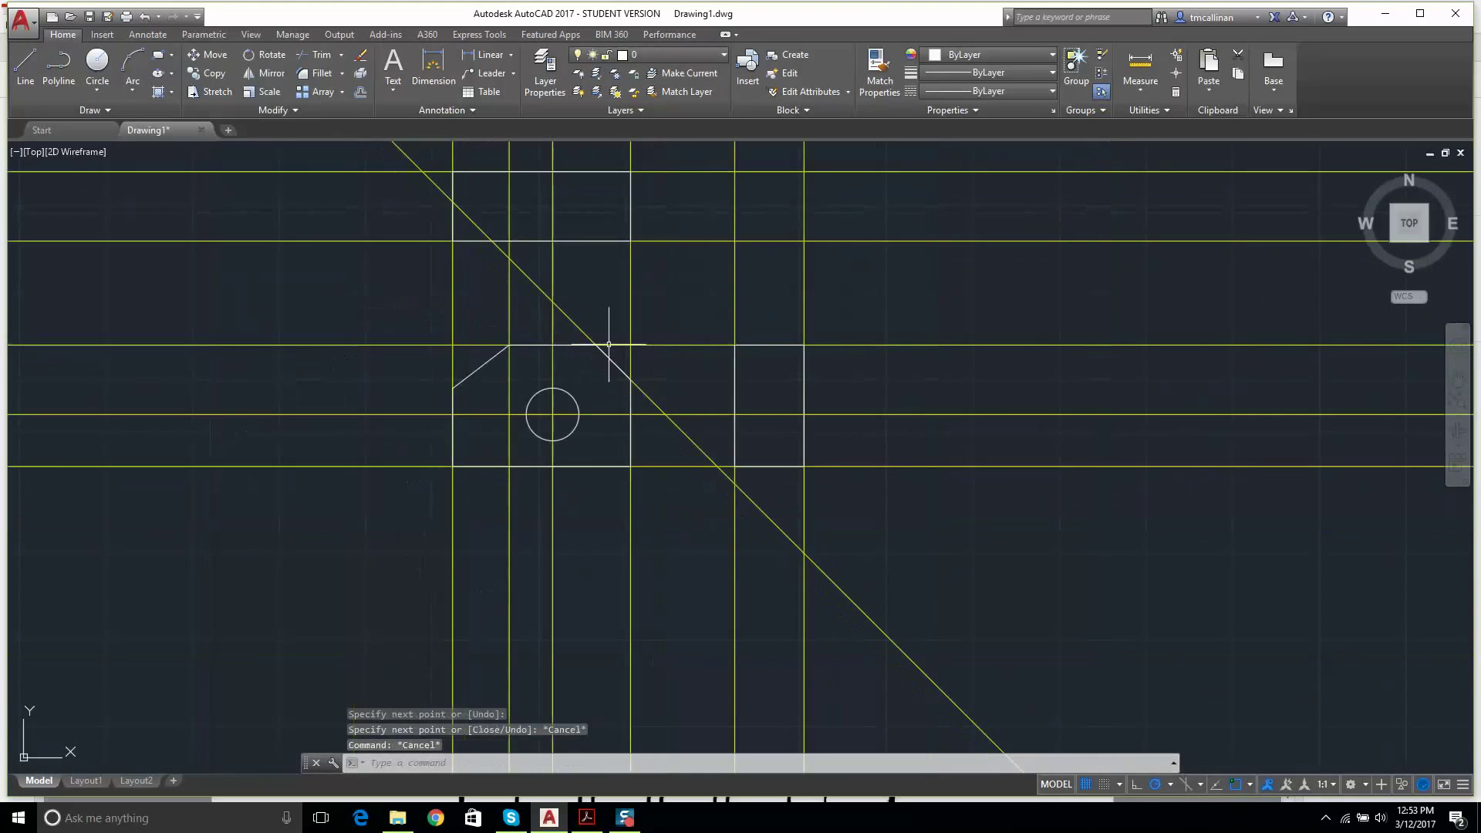
pyautogui.scroll(2, 489, 270)
pyautogui.click(745, 472)
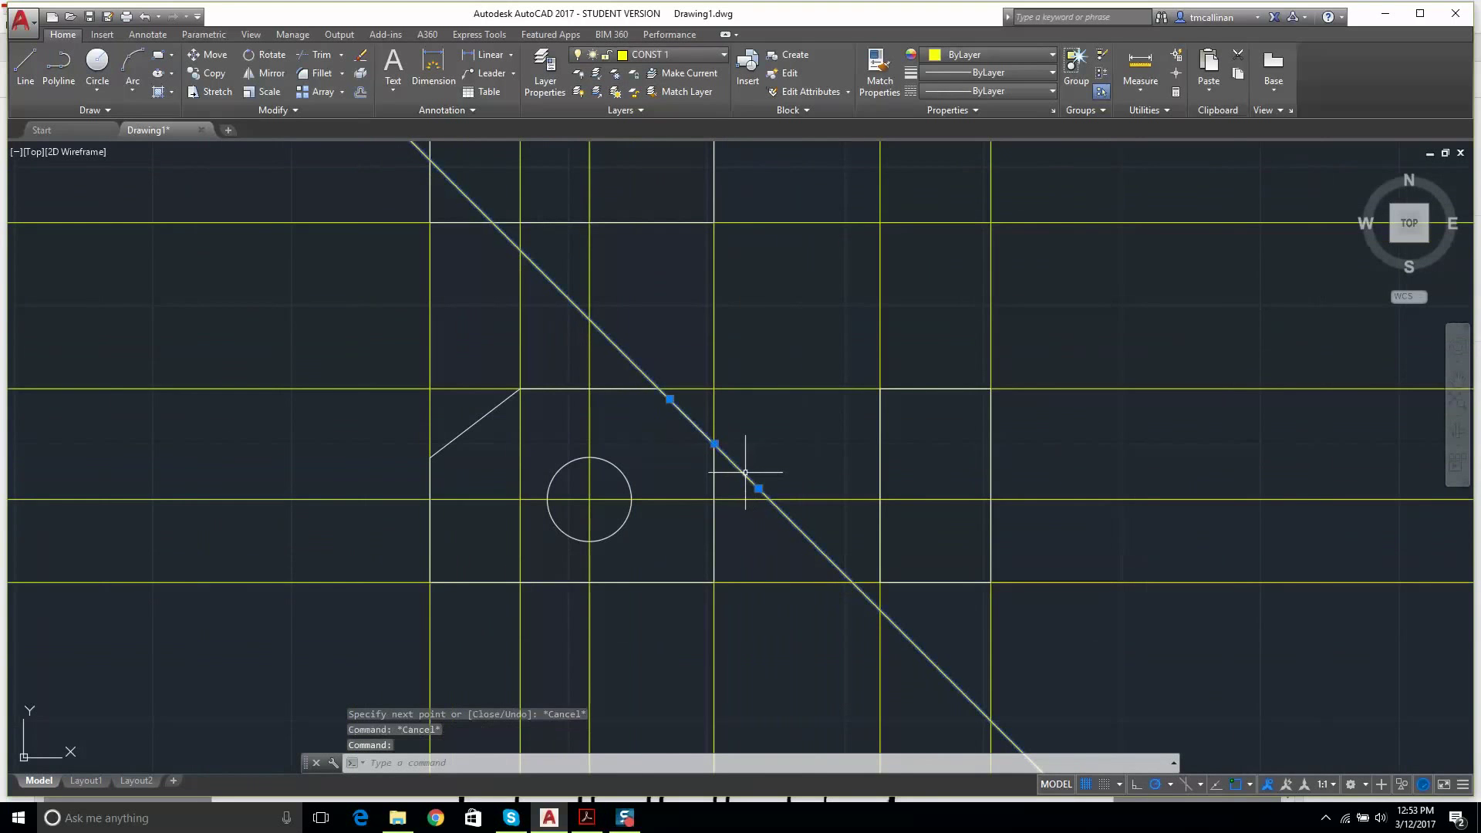
pyautogui.press('Delete')
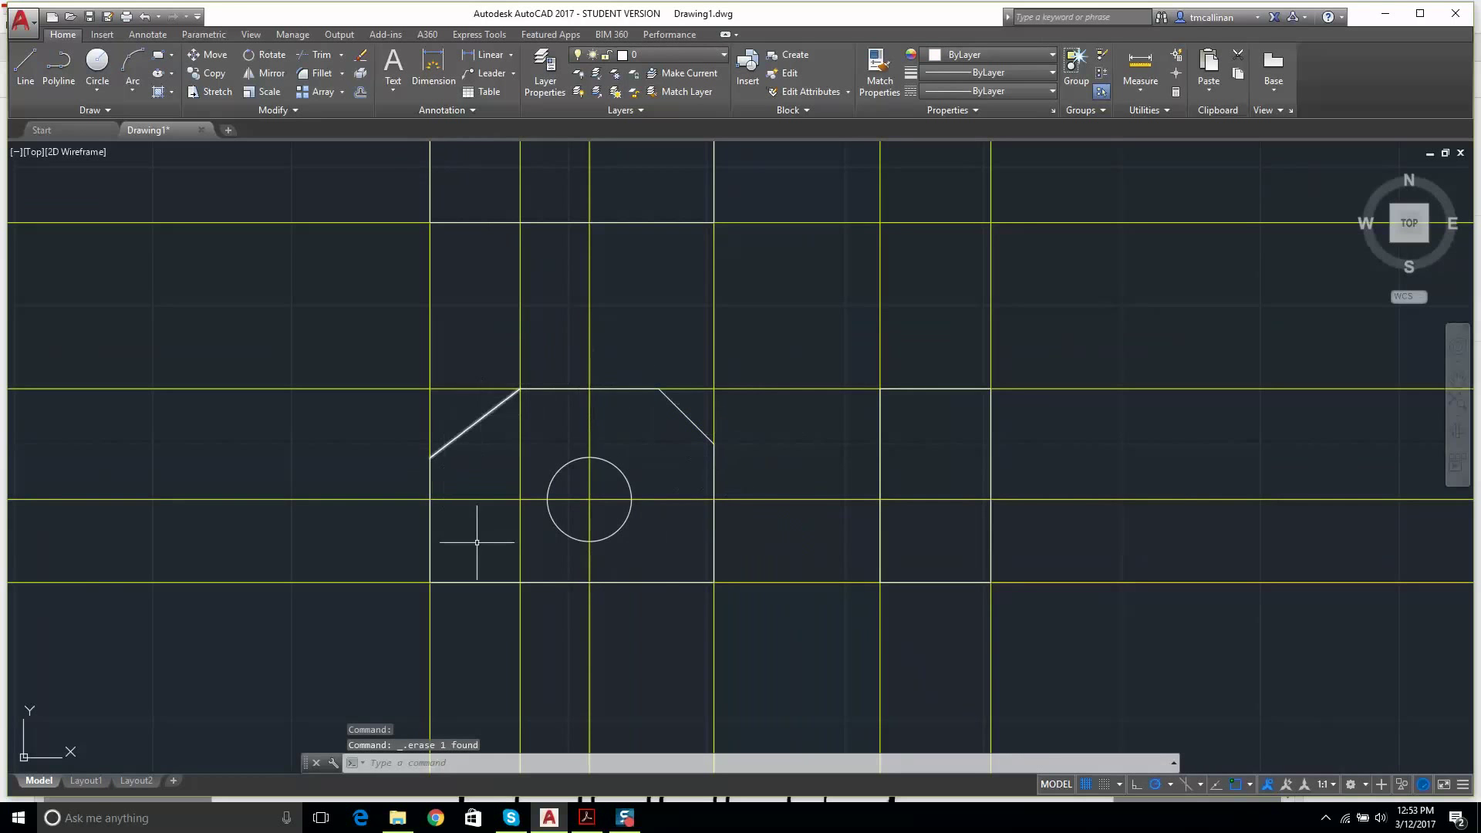
# - Switch to the exercise PDF in Acrobat Reader, examine Example 1's top, side and isometric views, and return to AutoCAD
pyautogui.moveTo(664, 386); pyautogui.dragTo(769, 412, button='middle')
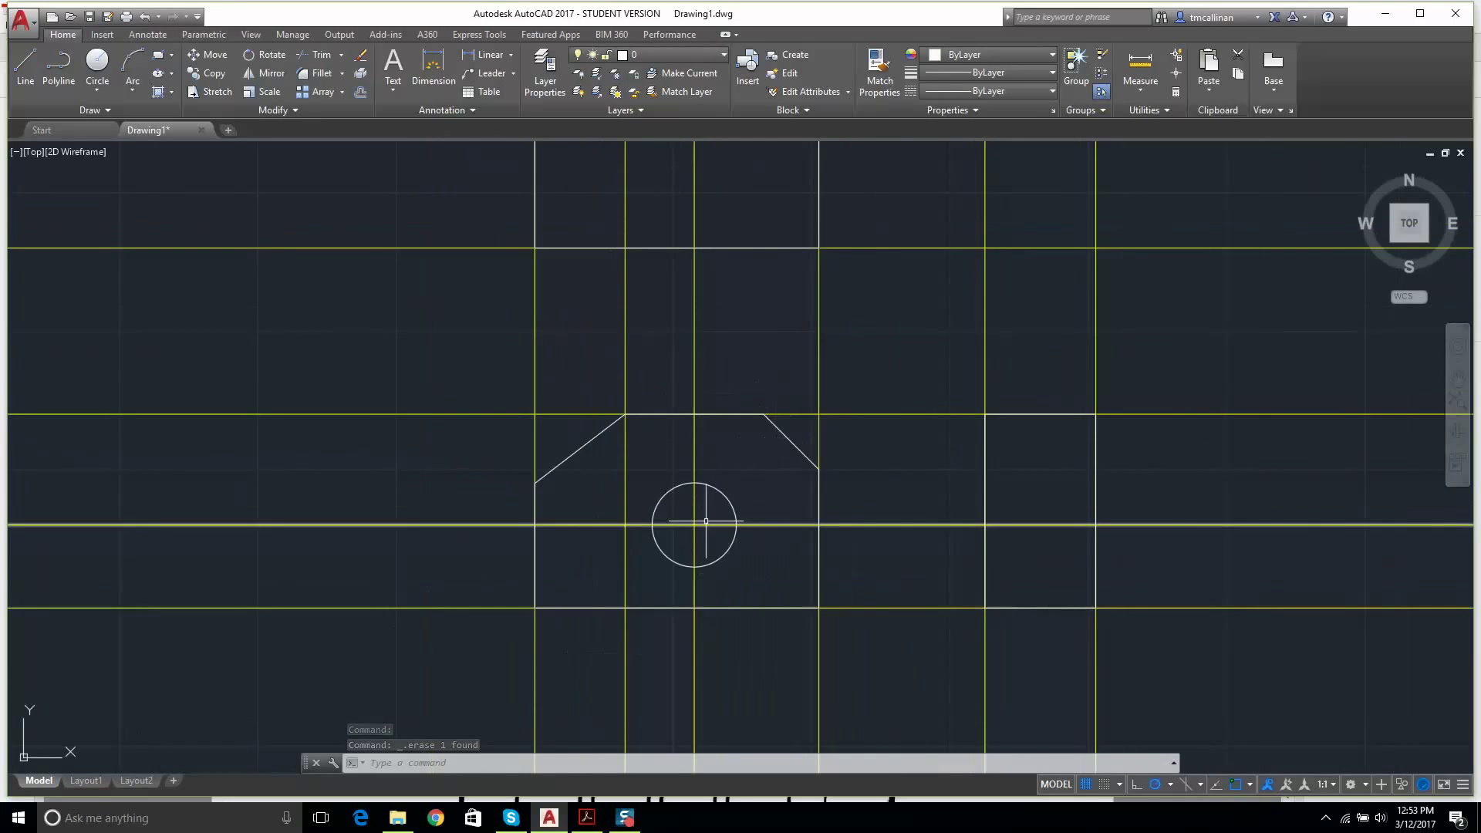
pyautogui.click(588, 819)
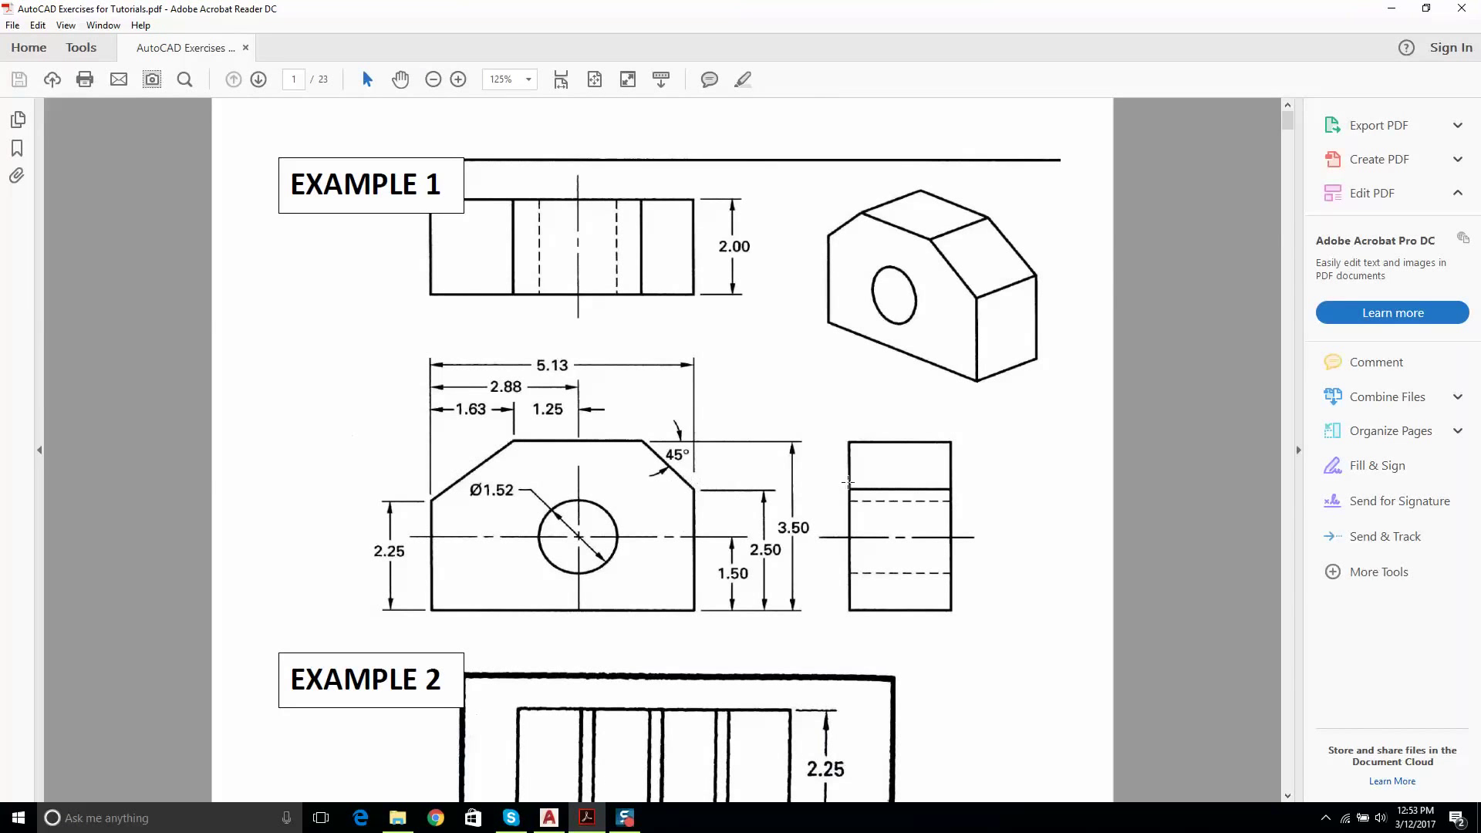
pyautogui.keyDown('ctrl'); pyautogui.scroll(2, 871, 499); pyautogui.keyUp('ctrl')
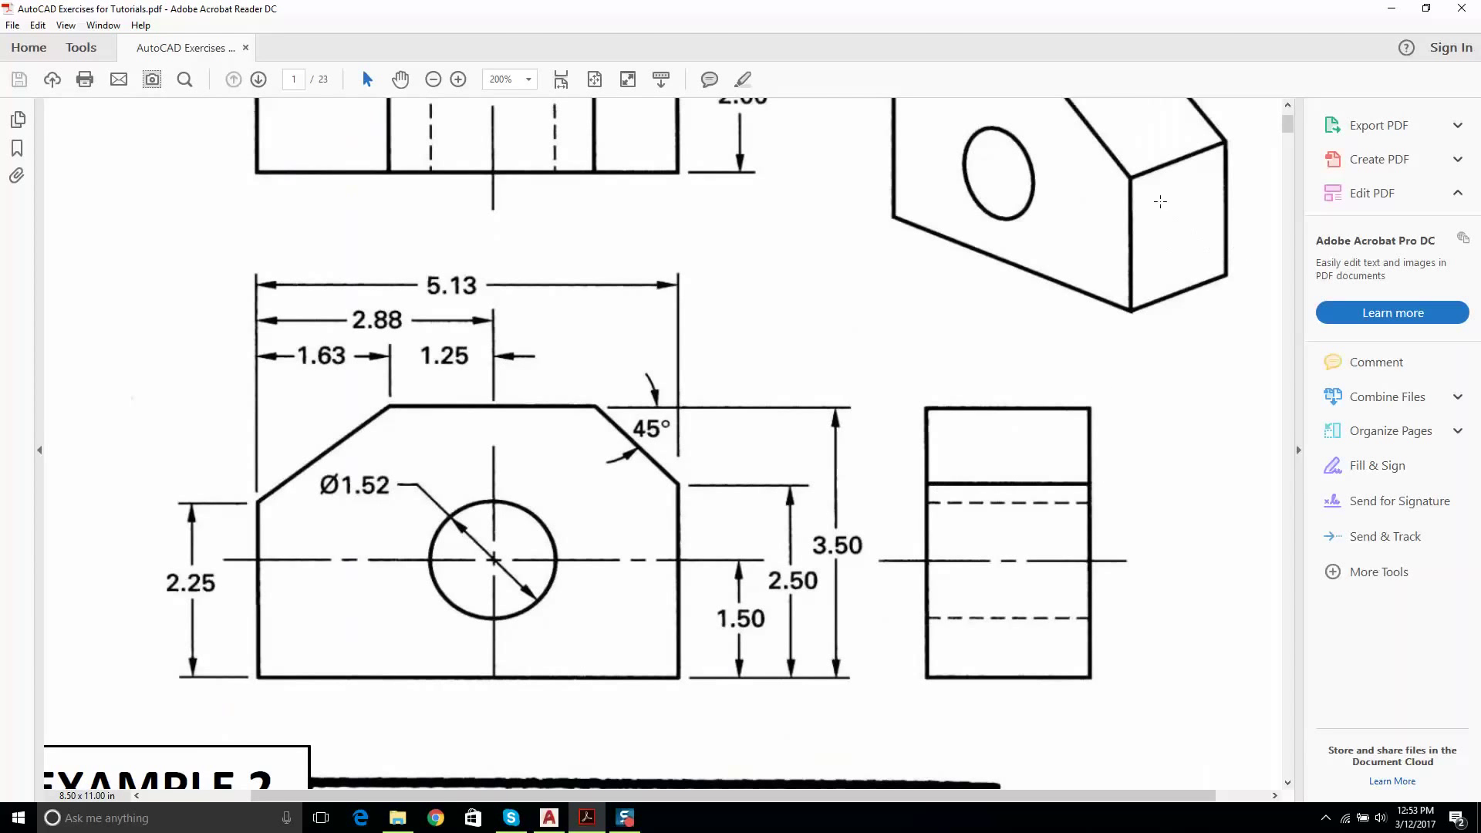
pyautogui.scroll(3, 1161, 201)
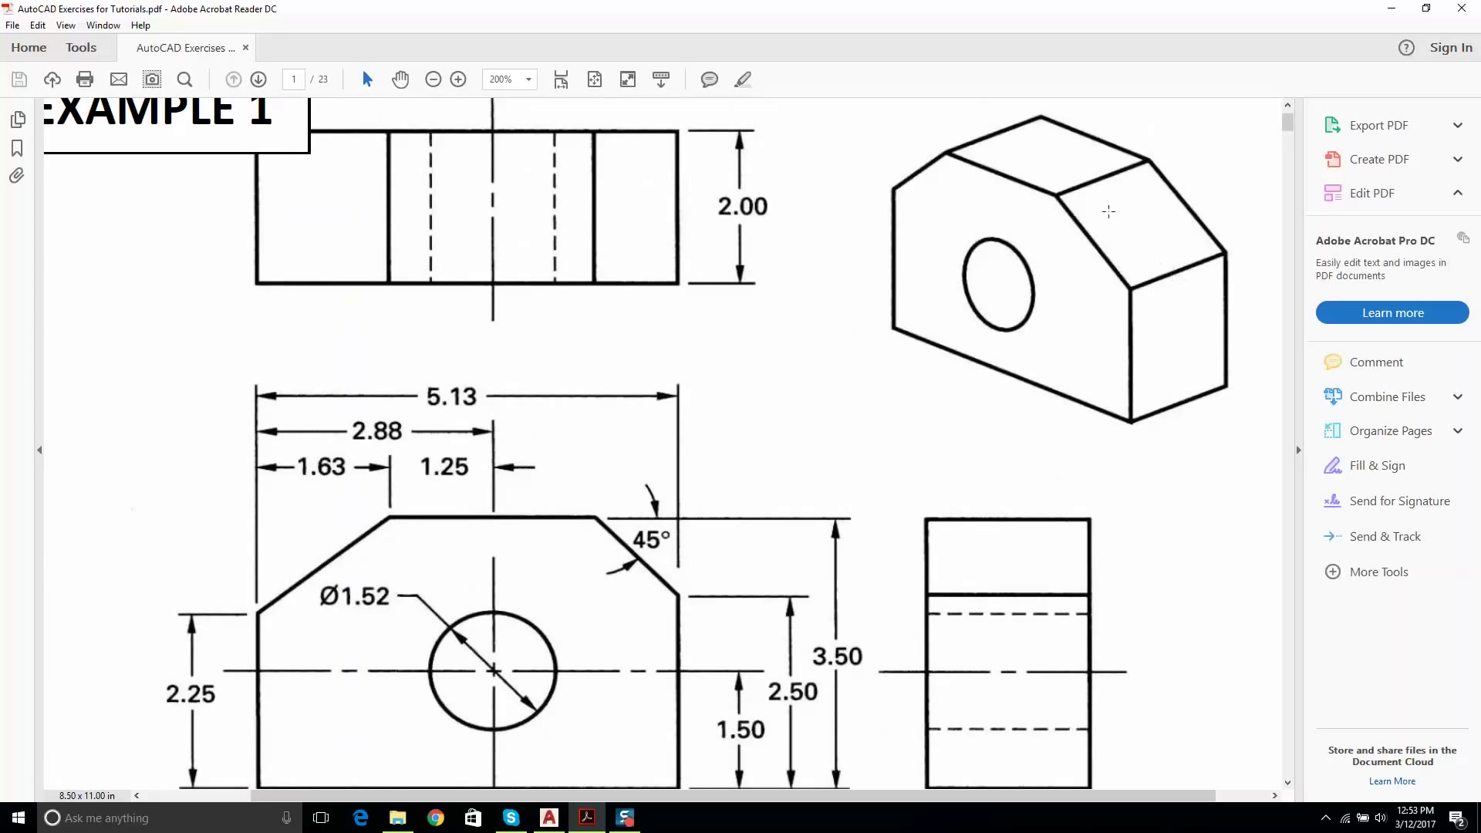
pyautogui.scroll(-1, 937, 535)
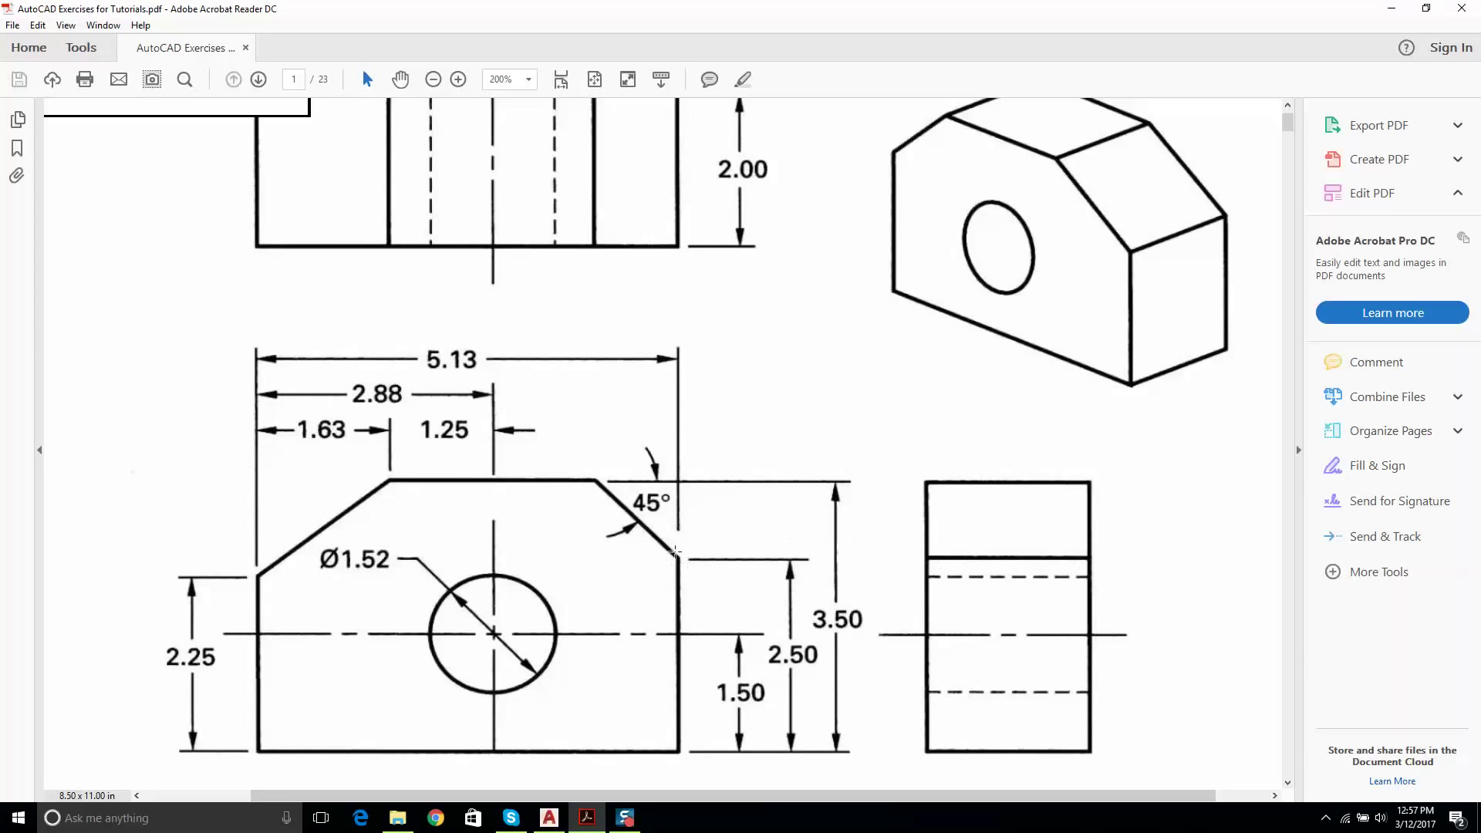
pyautogui.scroll(-1, 672, 551)
pyautogui.scroll(3, 618, 552)
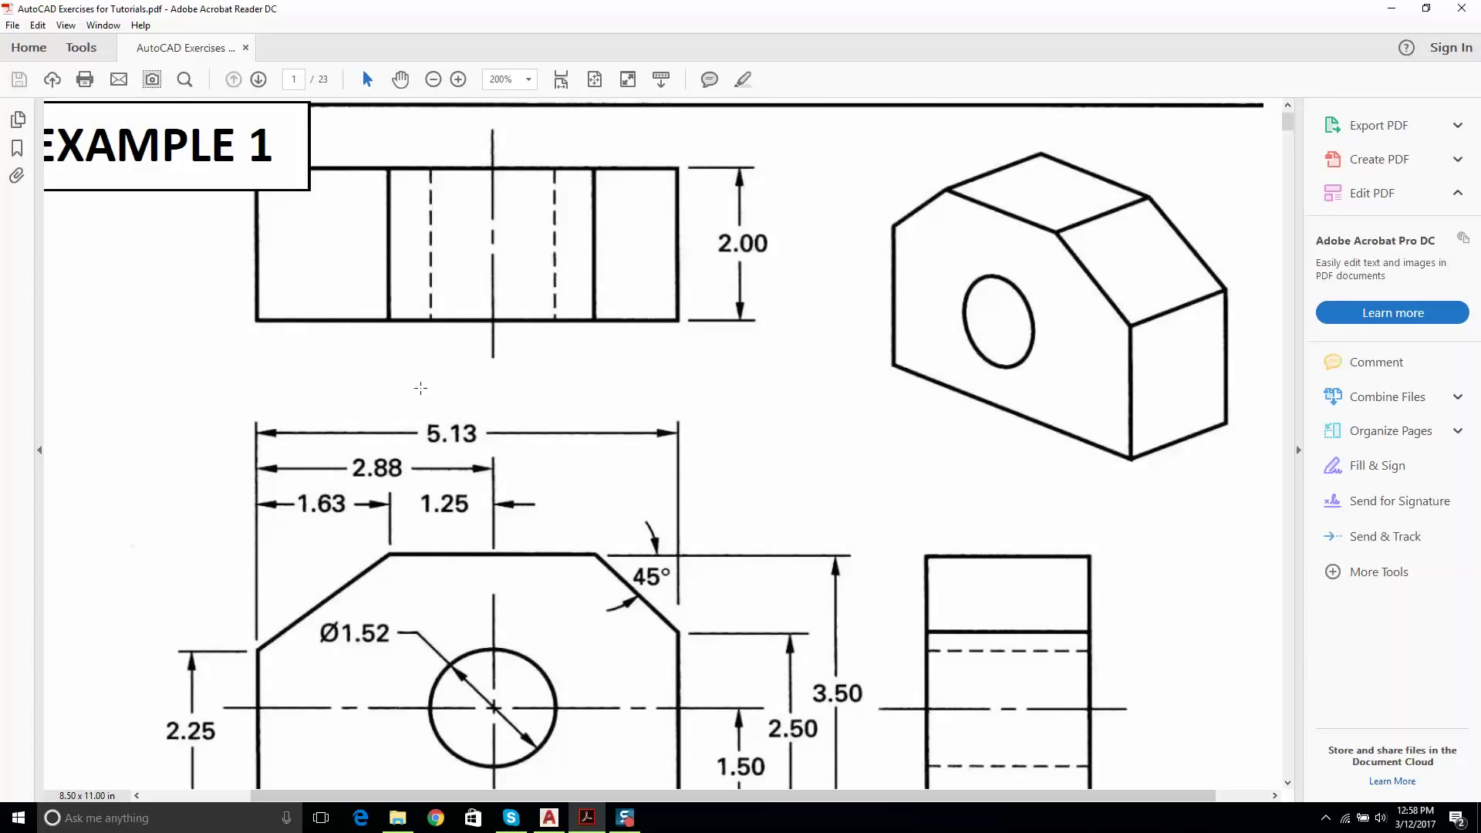
pyautogui.click(549, 818)
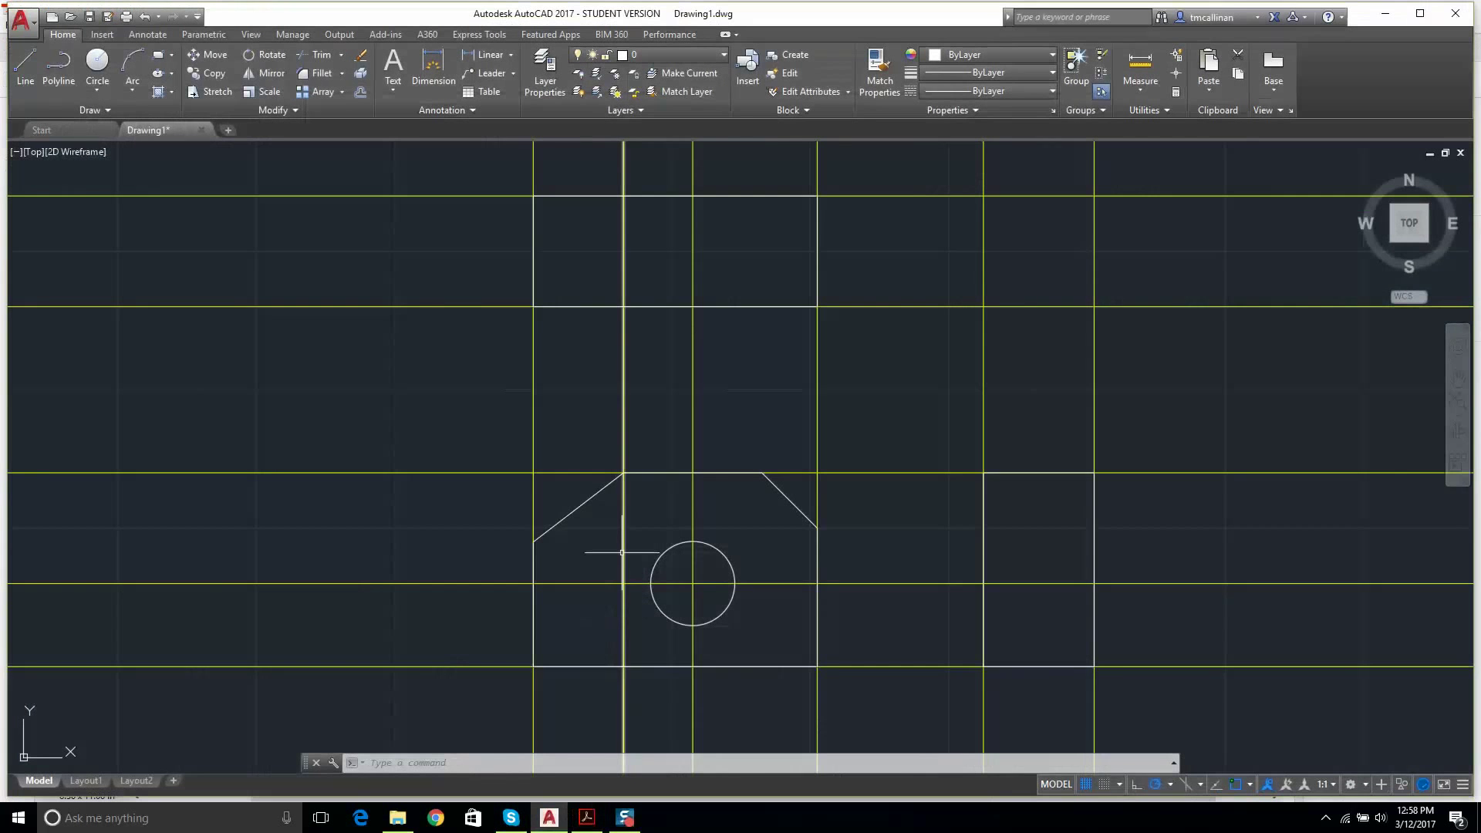
# - On layer CONST 1, place a vertical construction line through the upper end of the front view's 45° corner edge
pyautogui.moveTo(628, 424); pyautogui.dragTo(610, 574, button='middle')
pyautogui.press('Escape')
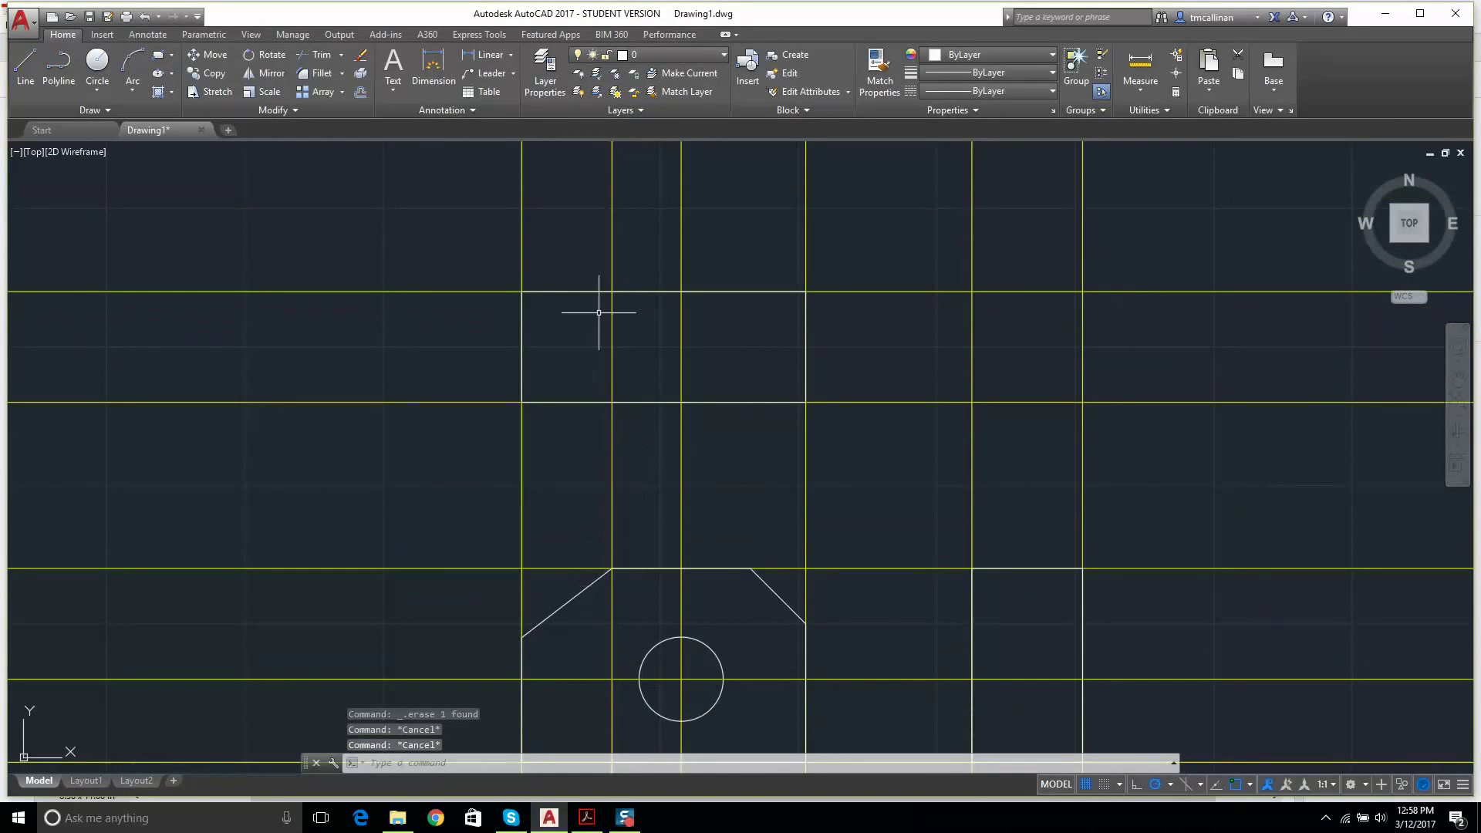
pyautogui.scroll(5, 614, 559)
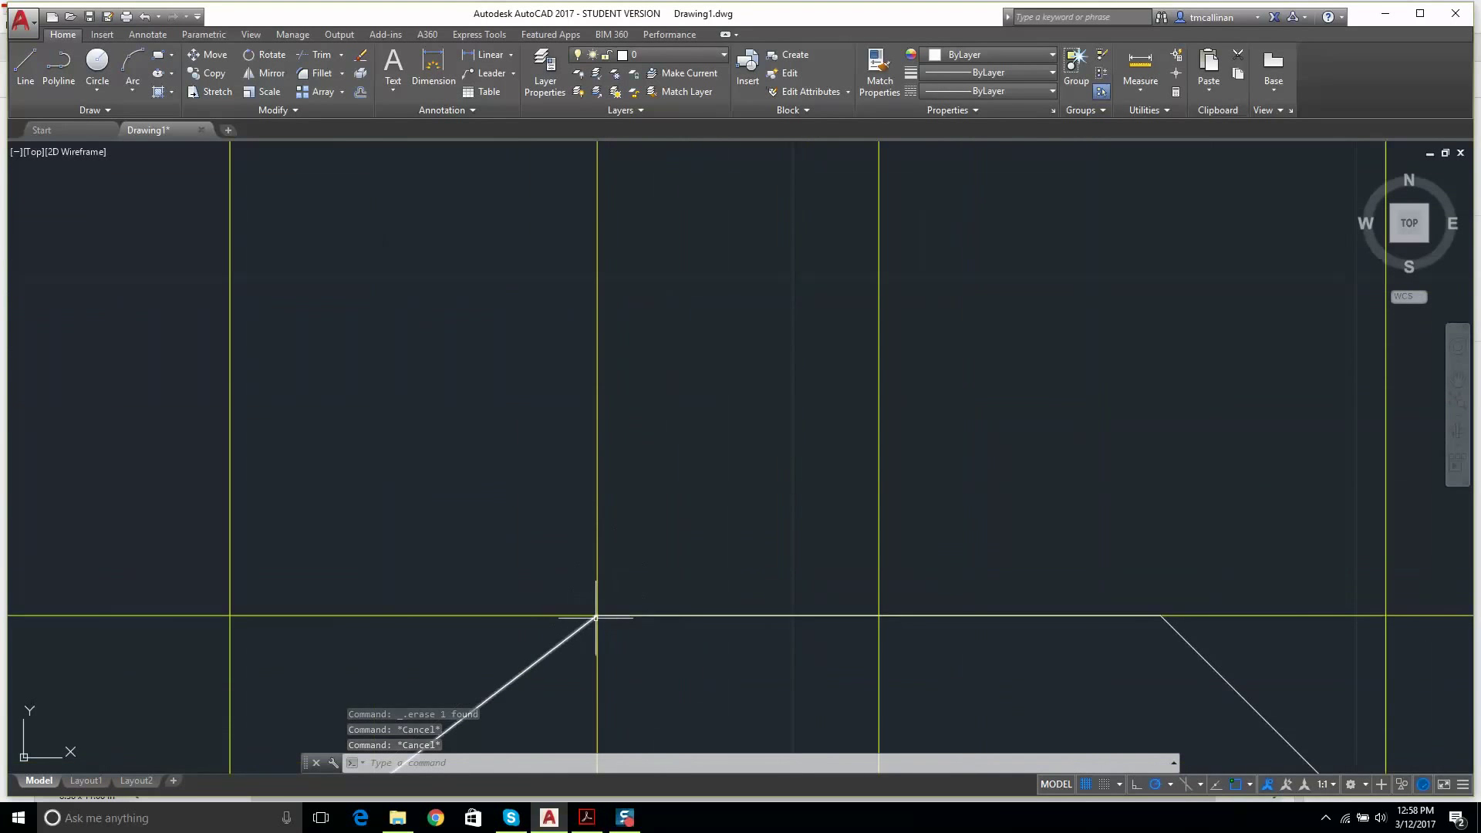
pyautogui.scroll(-2, 596, 617)
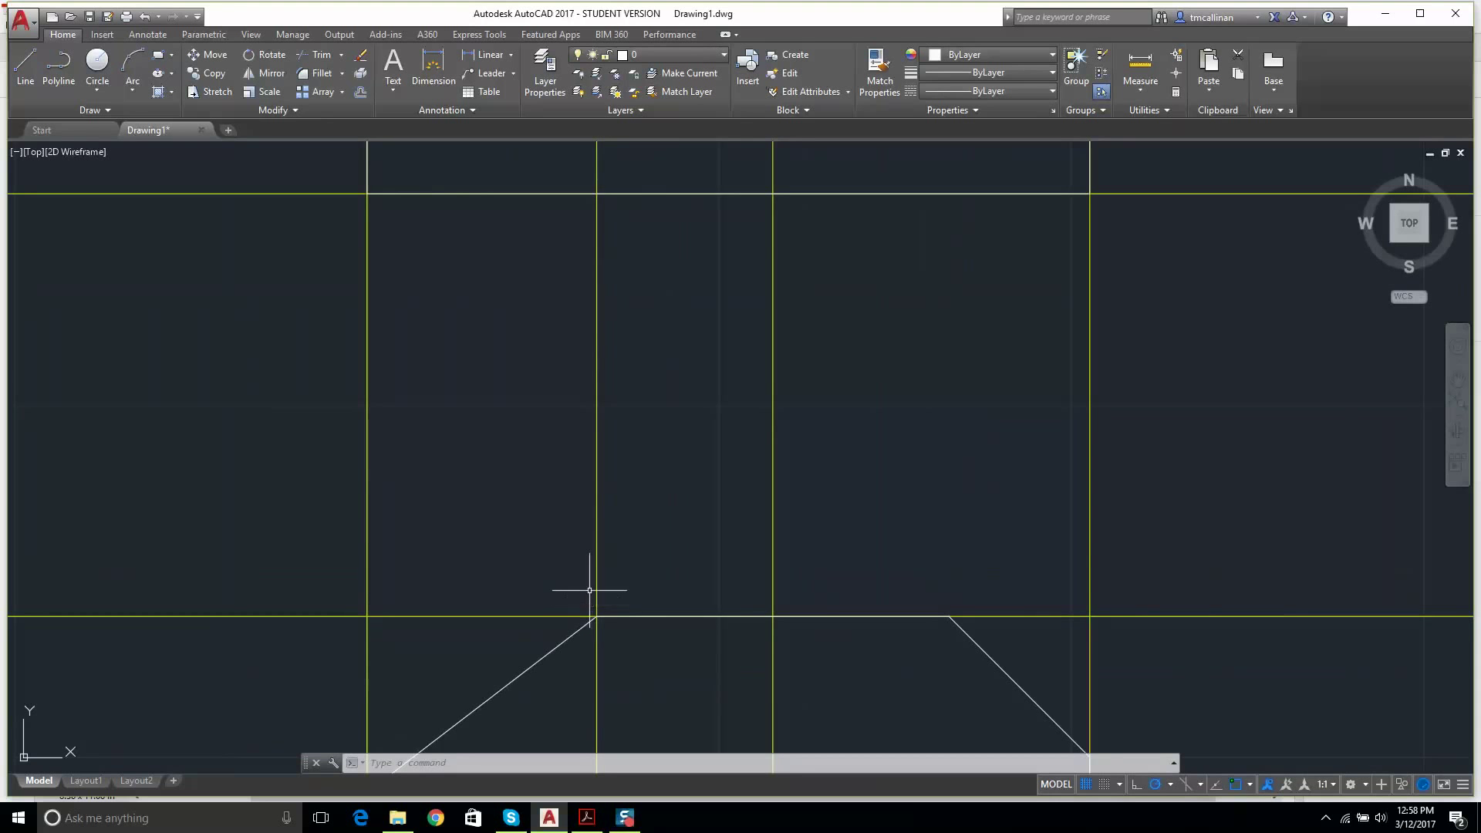
pyautogui.scroll(-2, 592, 604)
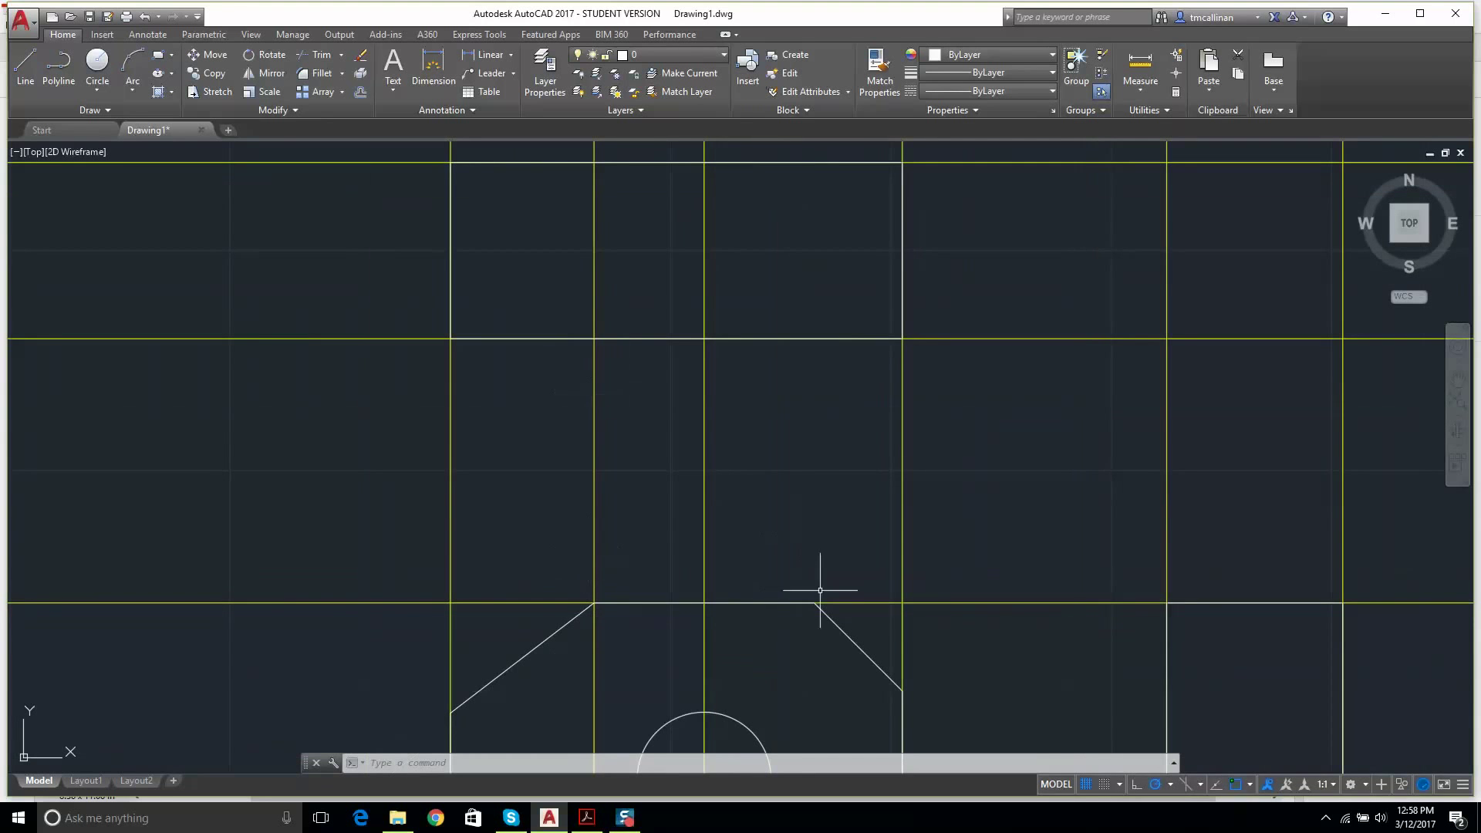
pyautogui.press('Escape')
pyautogui.press('Escape')
pyautogui.click(700, 59)
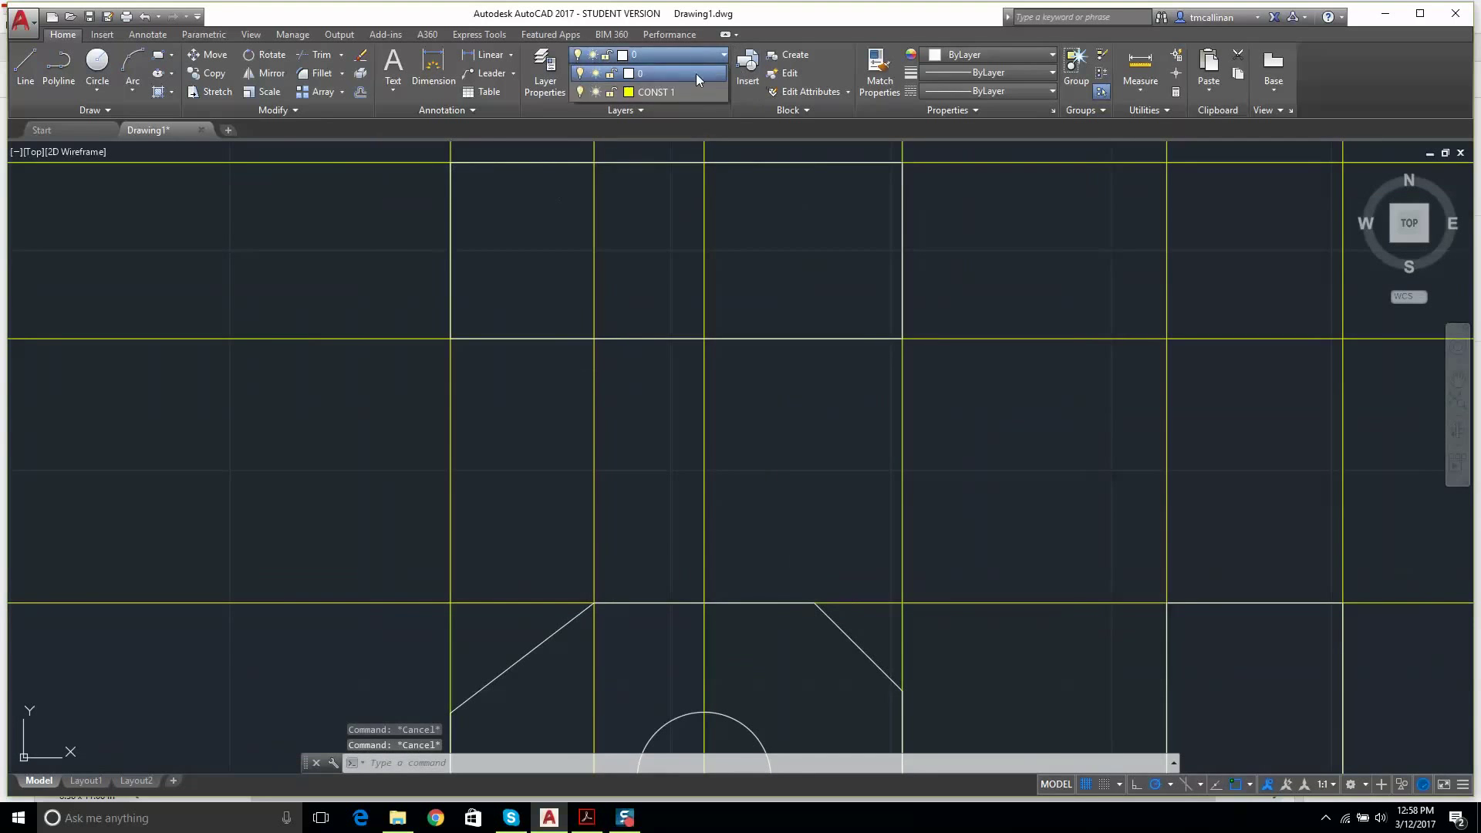
pyautogui.click(693, 85)
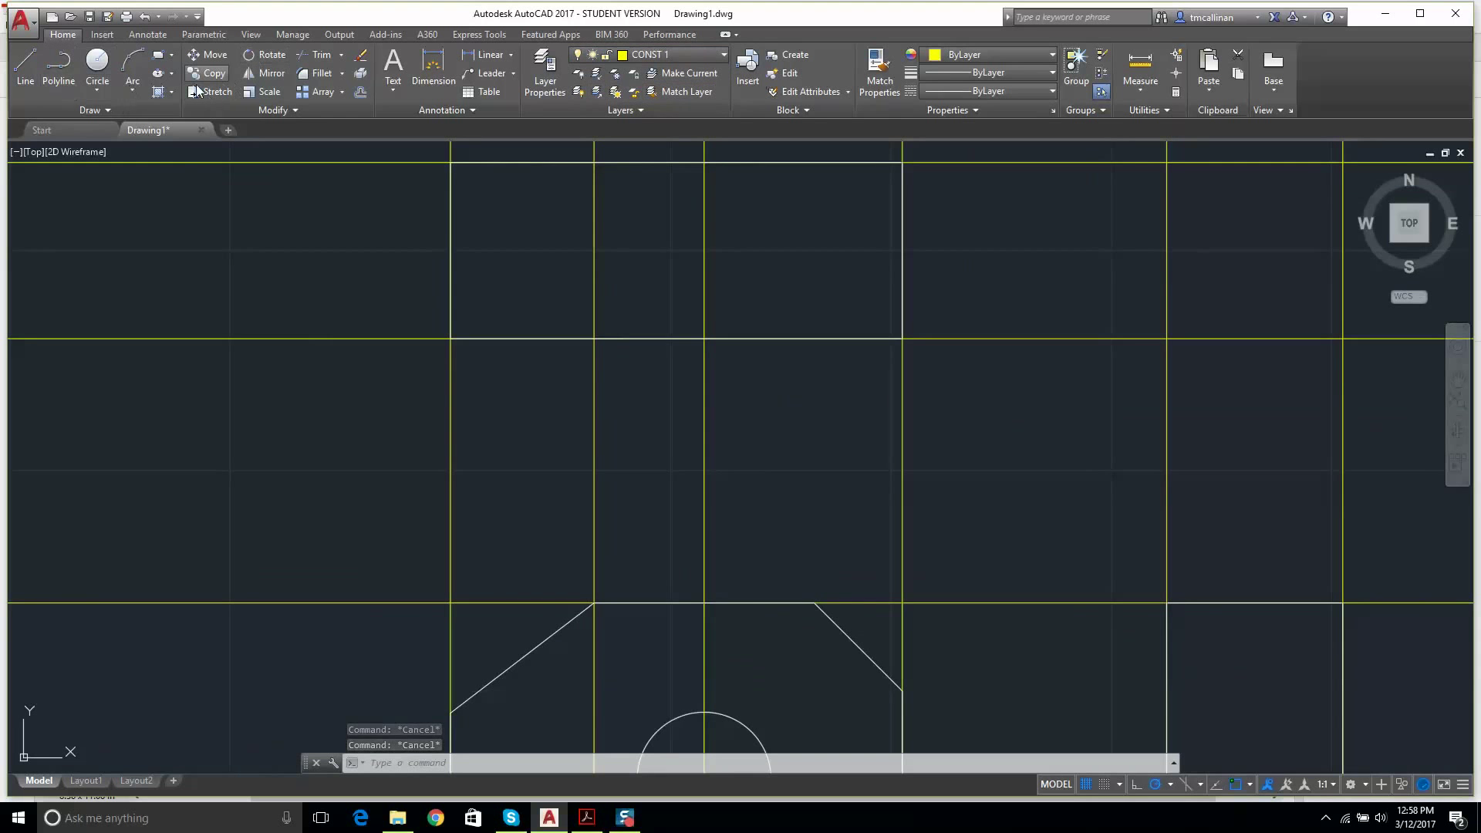
pyautogui.click(99, 109)
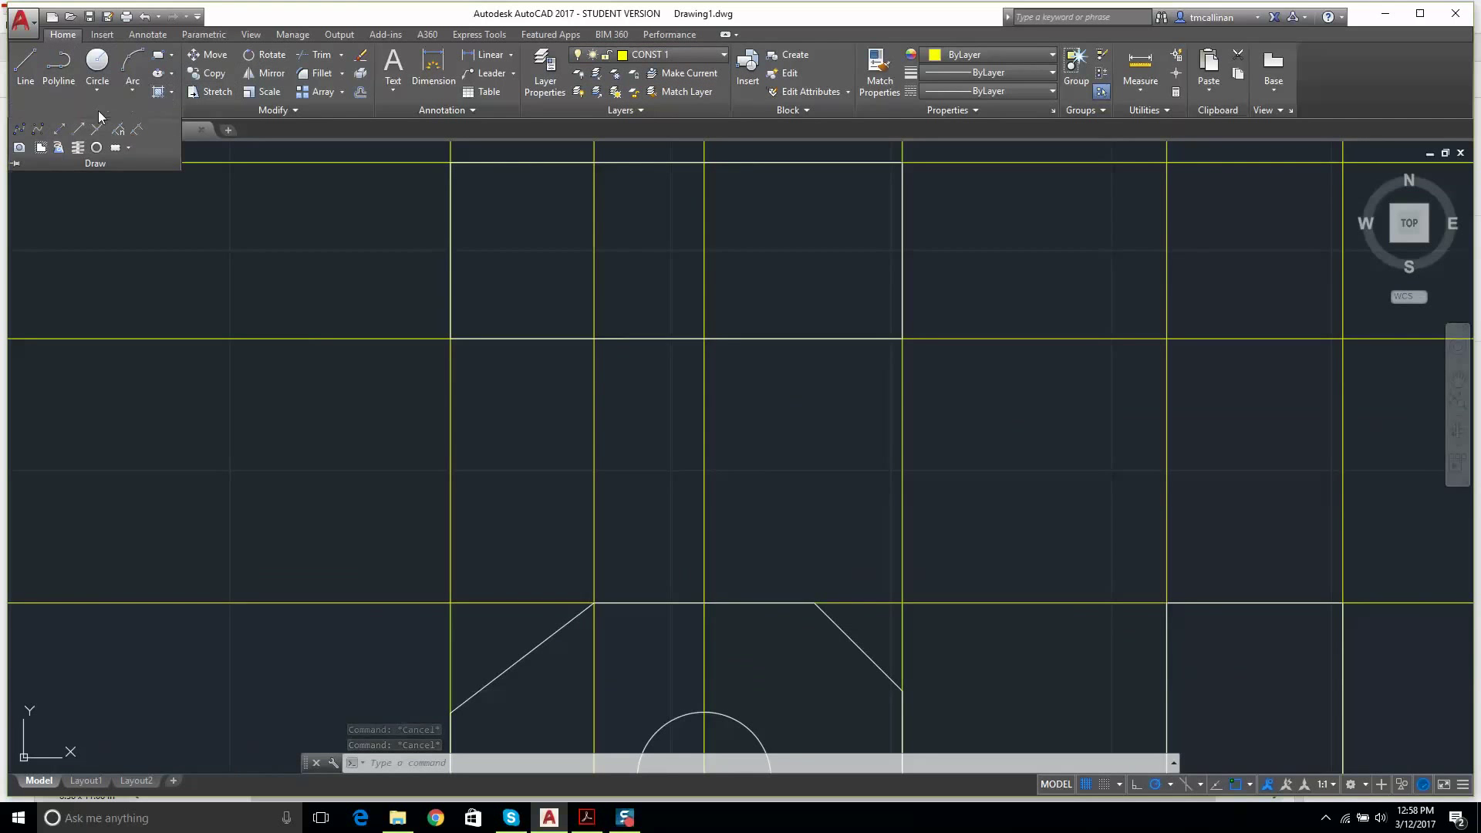
pyautogui.click(59, 129)
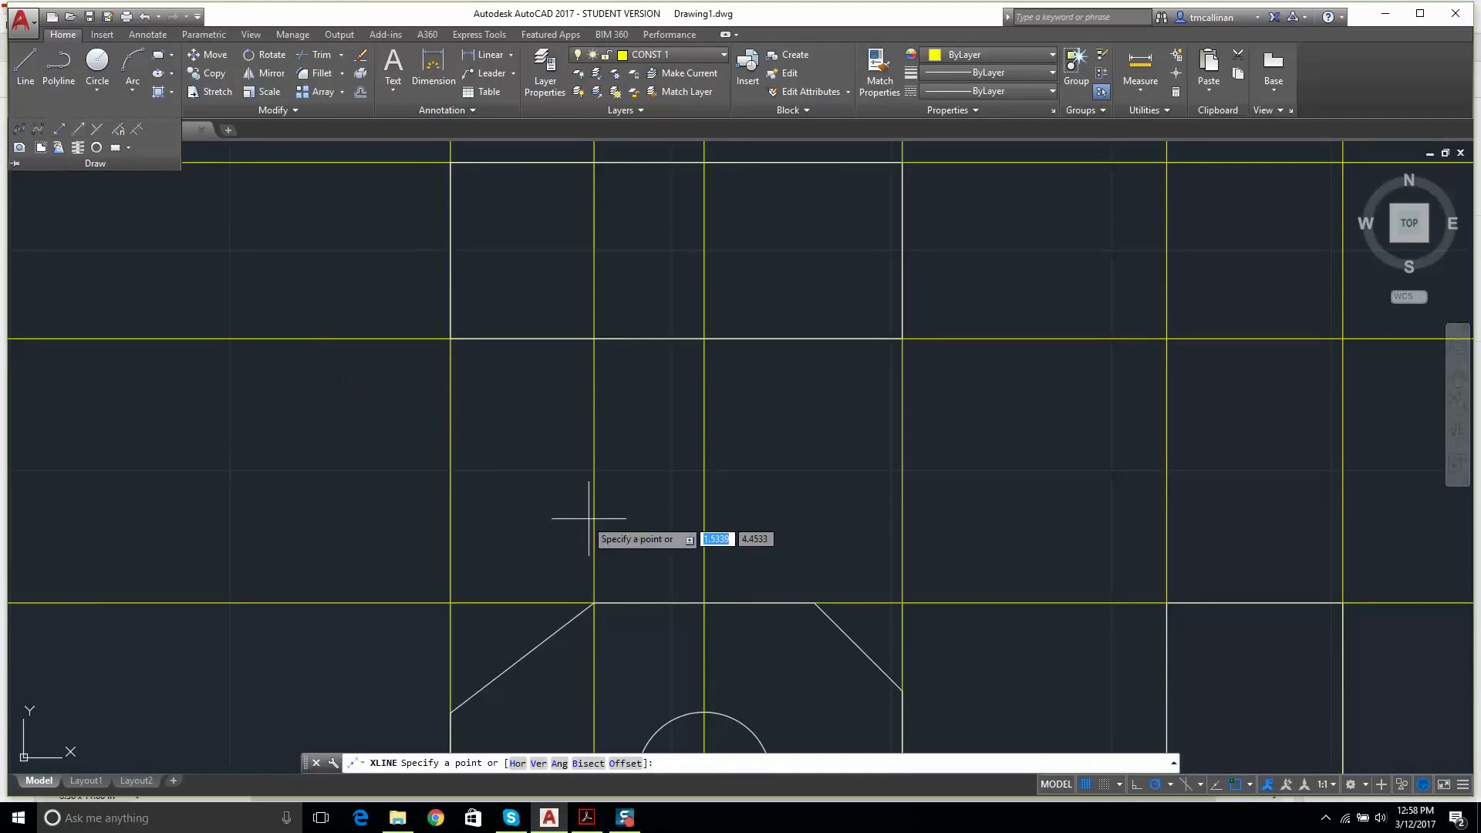
pyautogui.click(814, 602)
pyautogui.press('Escape')
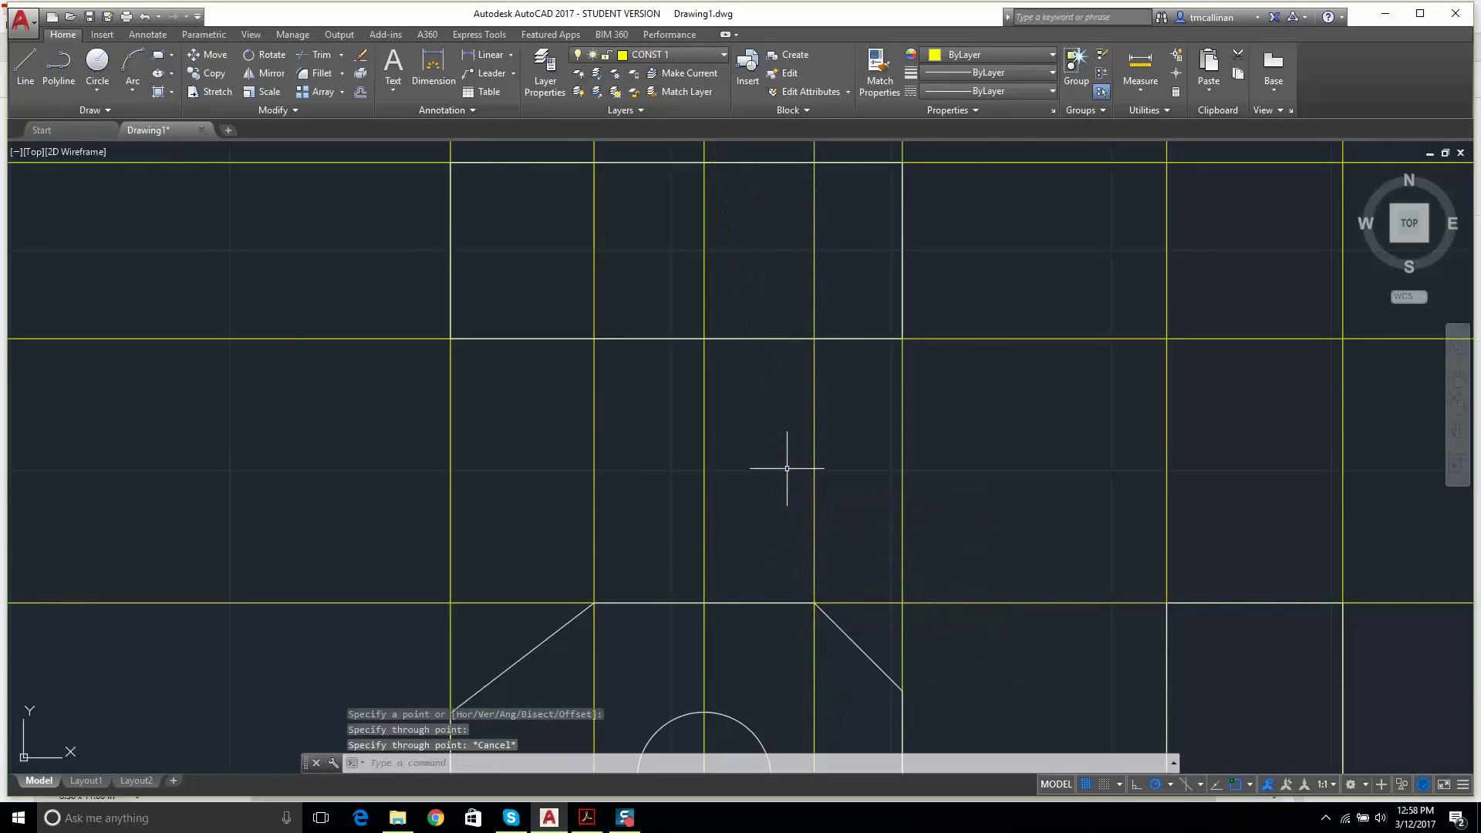
pyautogui.scroll(-3, 783, 440)
pyautogui.scroll(5, 853, 539)
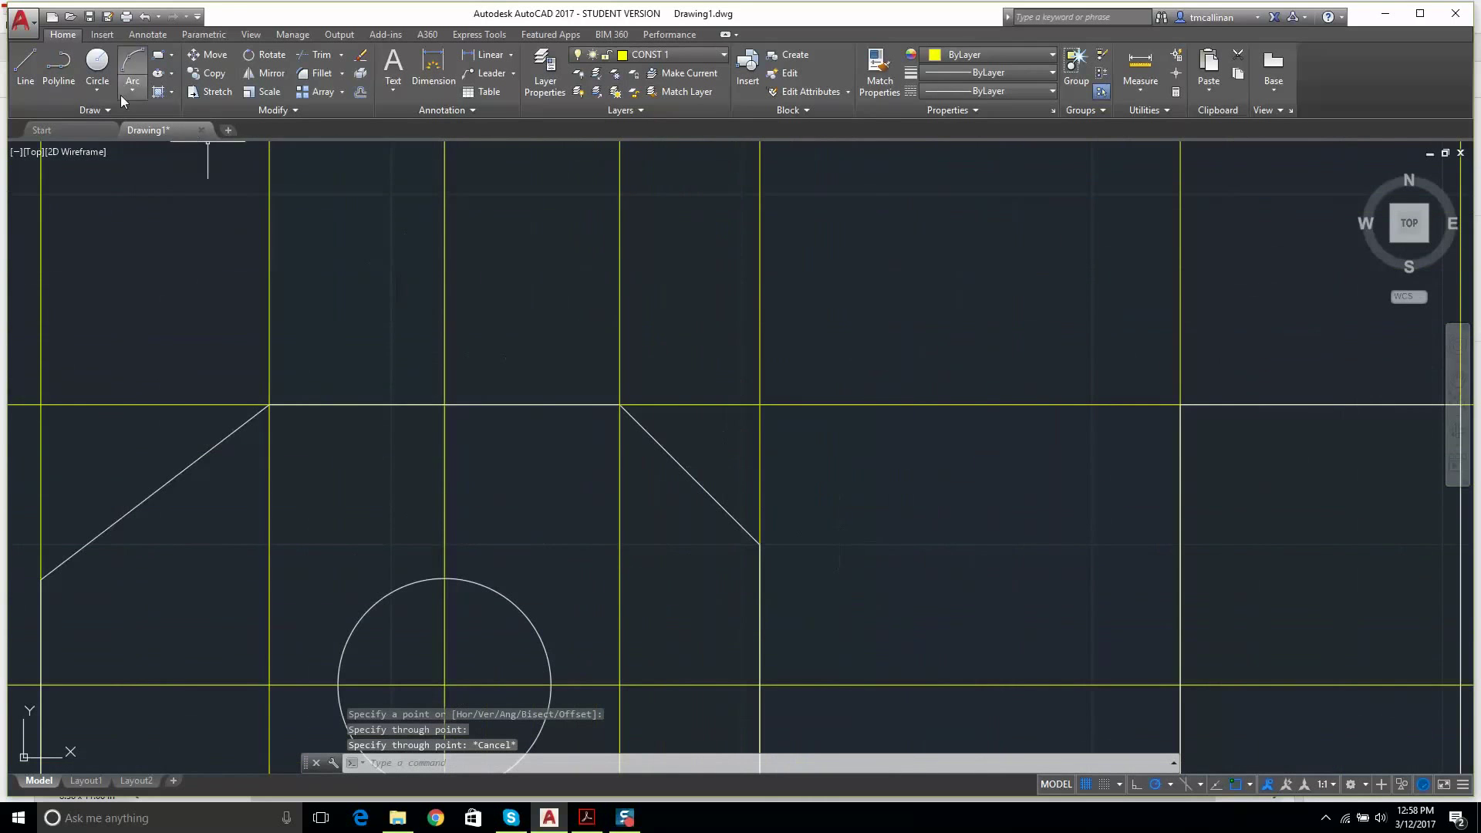
pyautogui.click(87, 110)
pyautogui.press('Escape')
pyautogui.press('Escape')
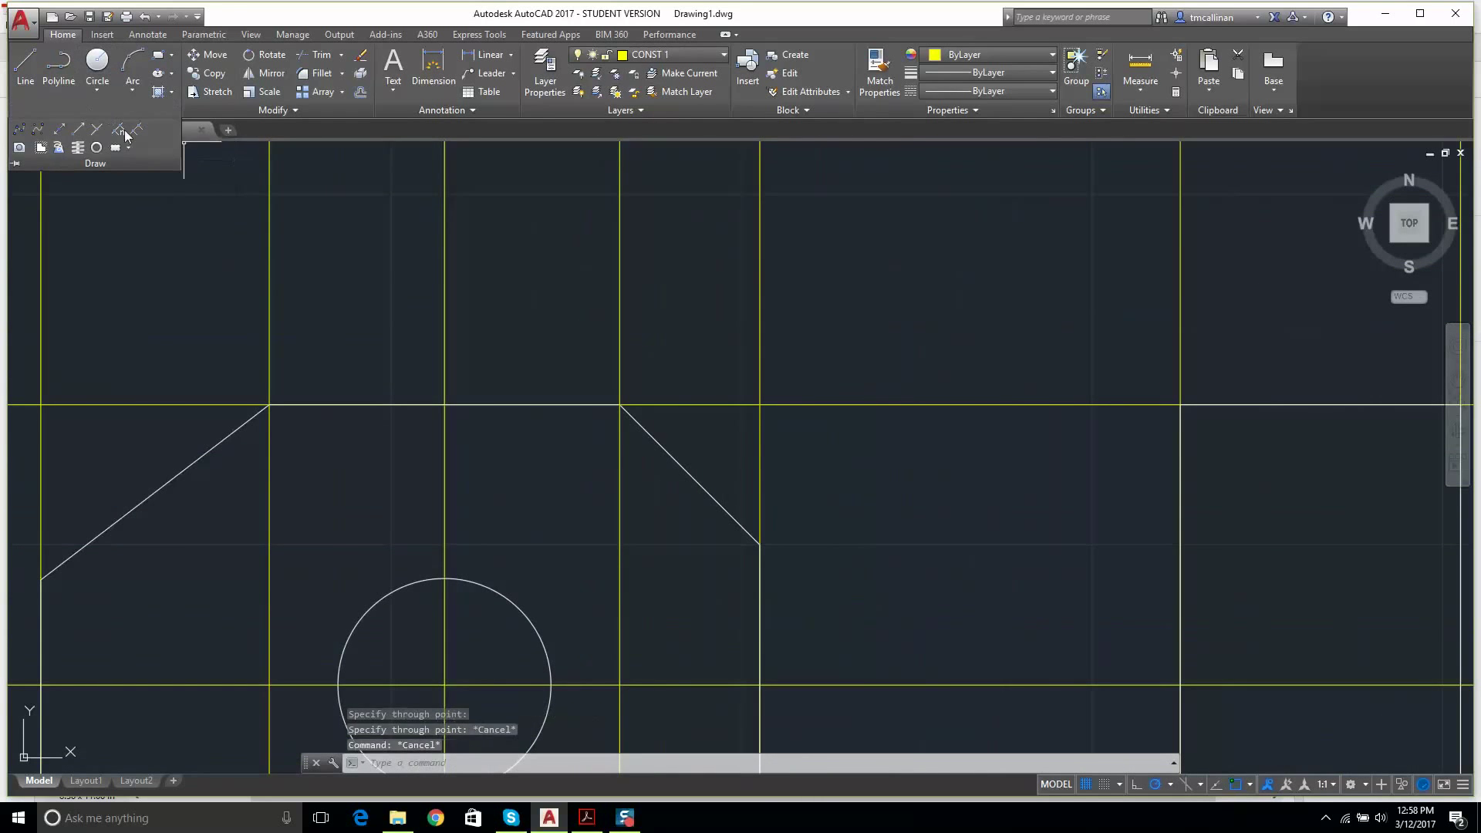
pyautogui.click(339, 282)
pyautogui.press('Escape')
pyautogui.press('Escape')
pyautogui.press('Escape')
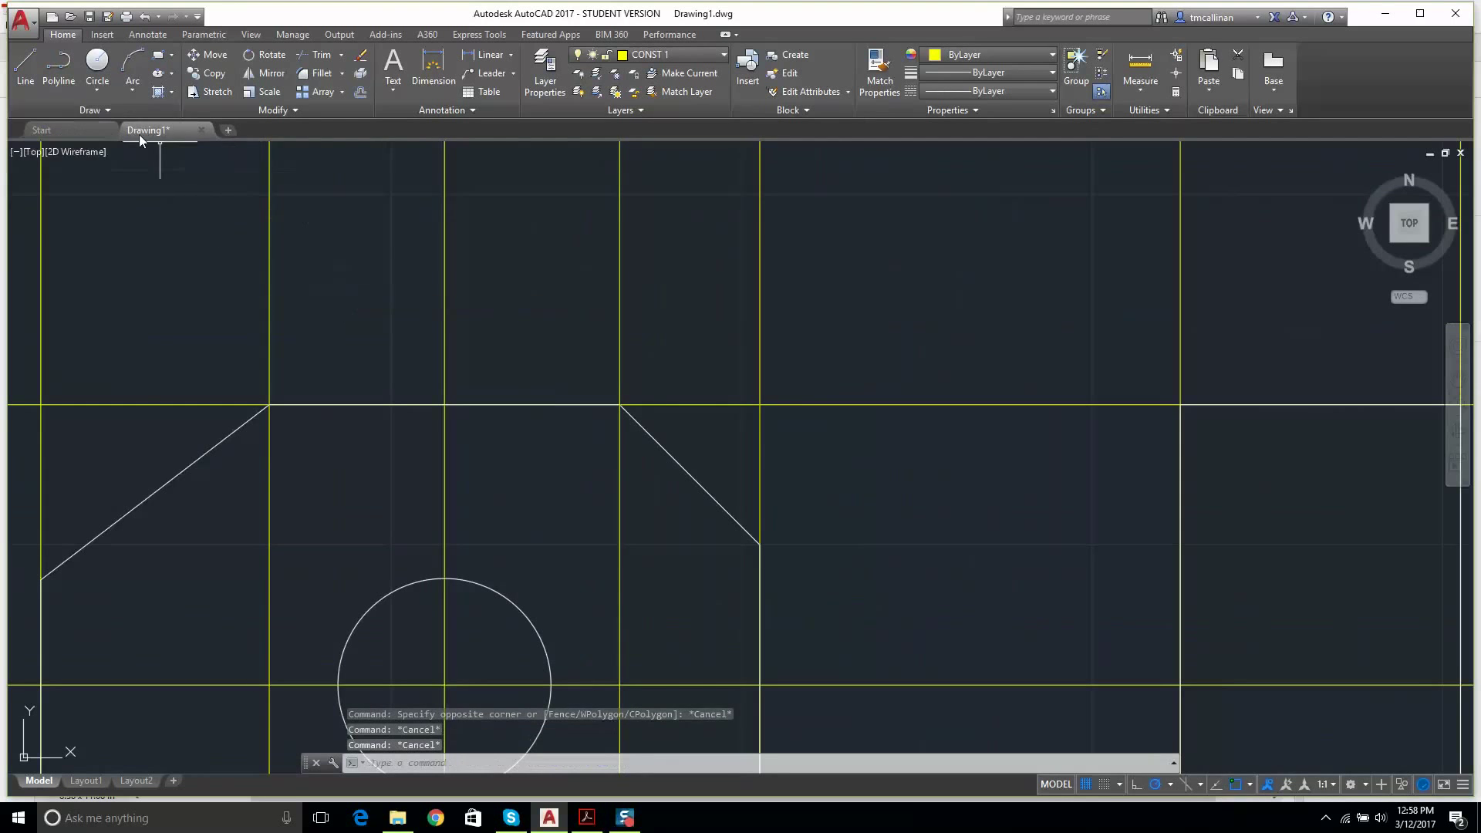
# - Place a horizontal construction line through the lower end of the front view's 45° corner edge, extending across the side view
pyautogui.click(103, 108)
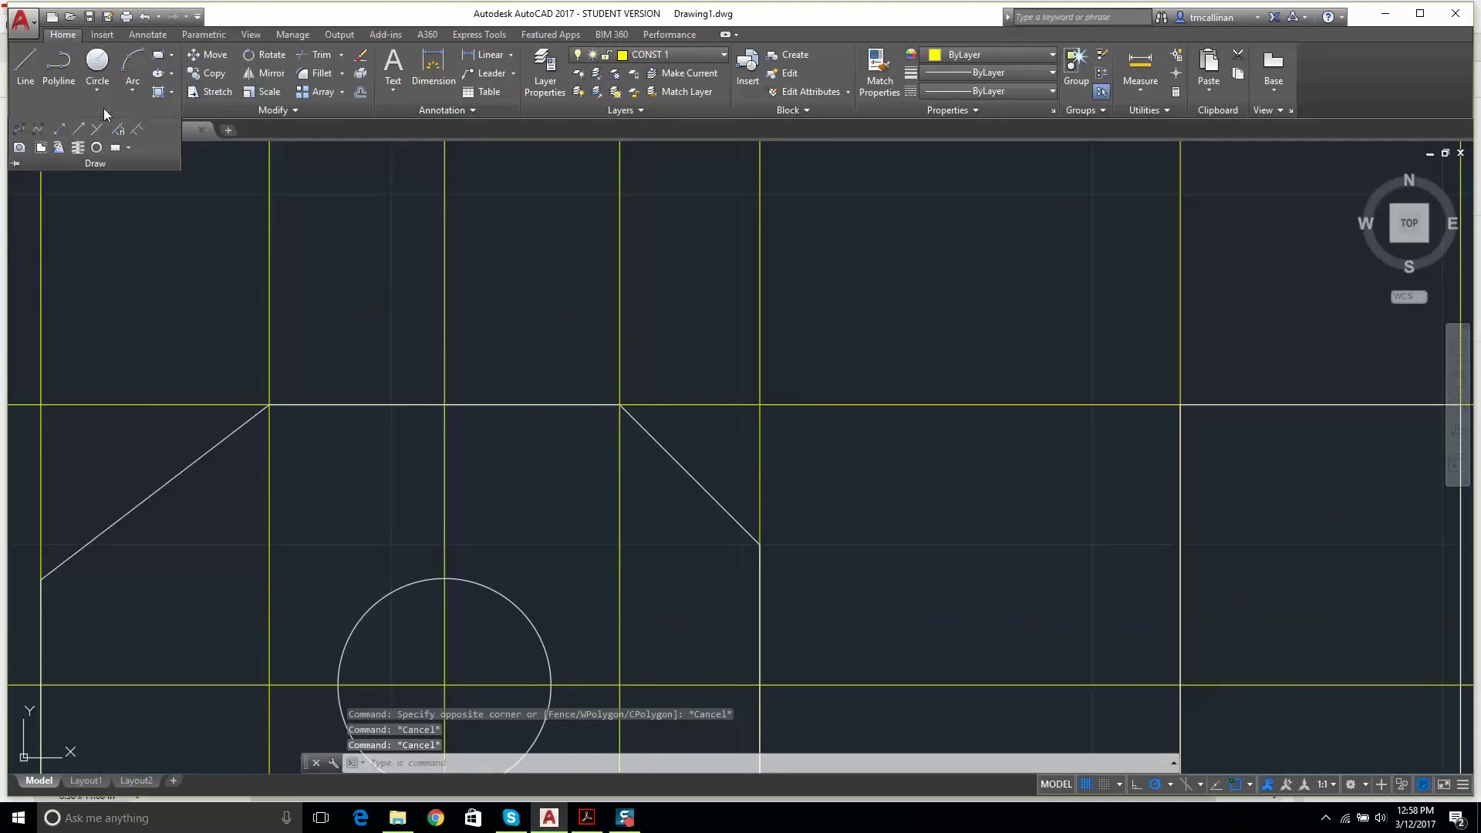
pyautogui.click(67, 132)
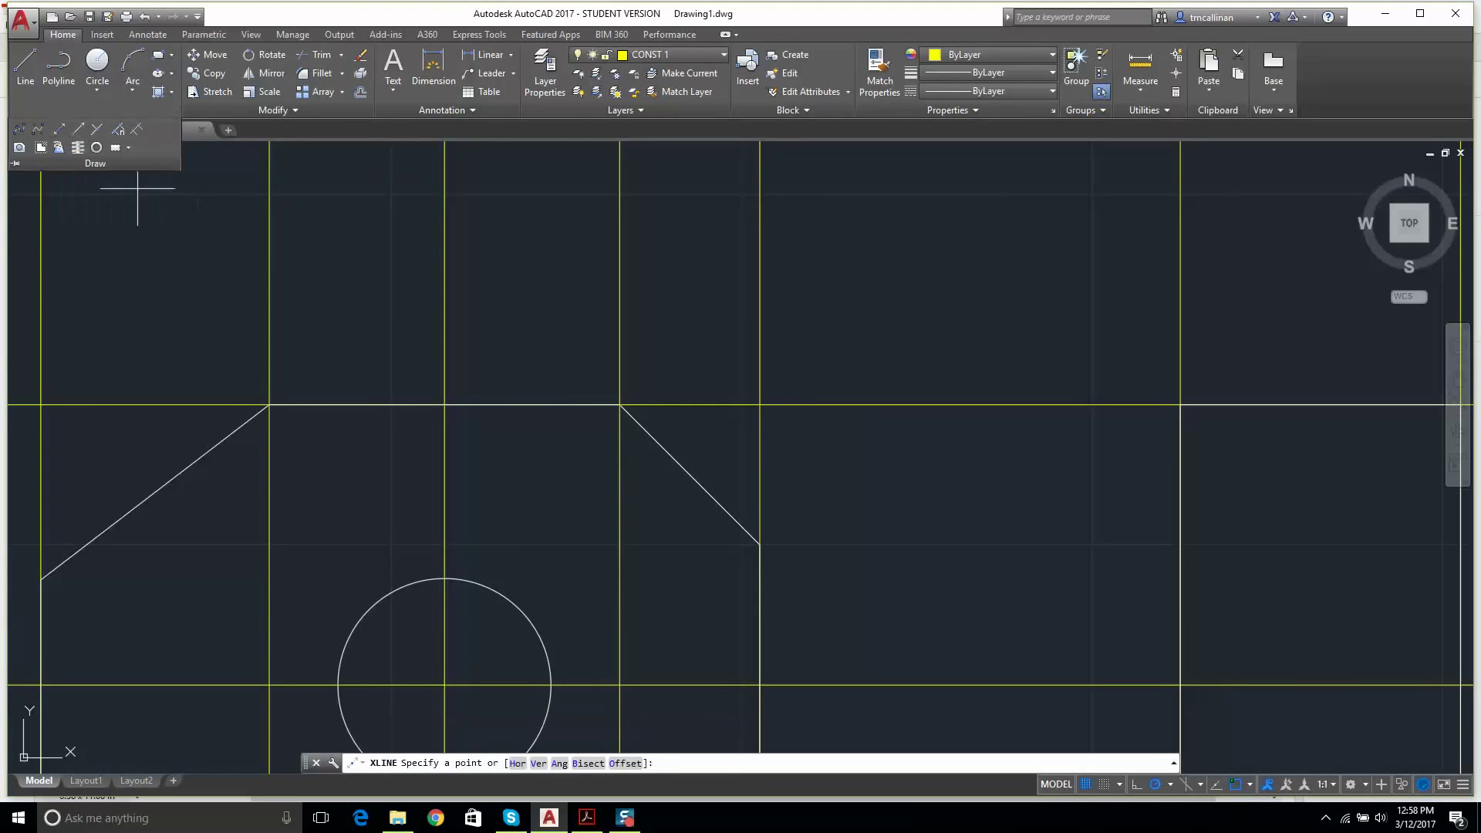
pyautogui.click(760, 544)
pyautogui.press('Escape')
pyautogui.press('Escape')
pyautogui.scroll(-4, 807, 429)
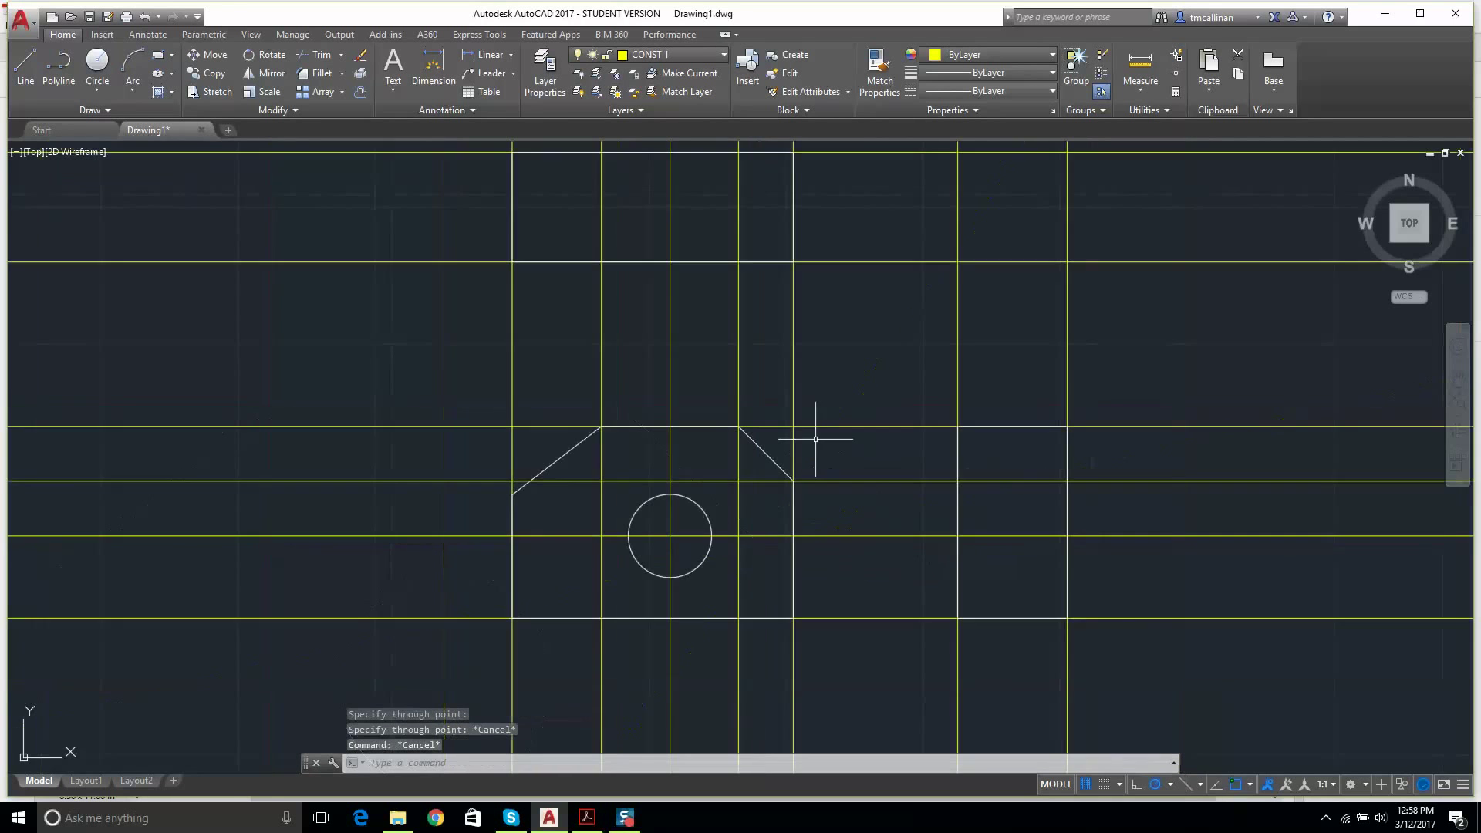
pyautogui.moveTo(810, 430); pyautogui.dragTo(810, 502, button='middle')
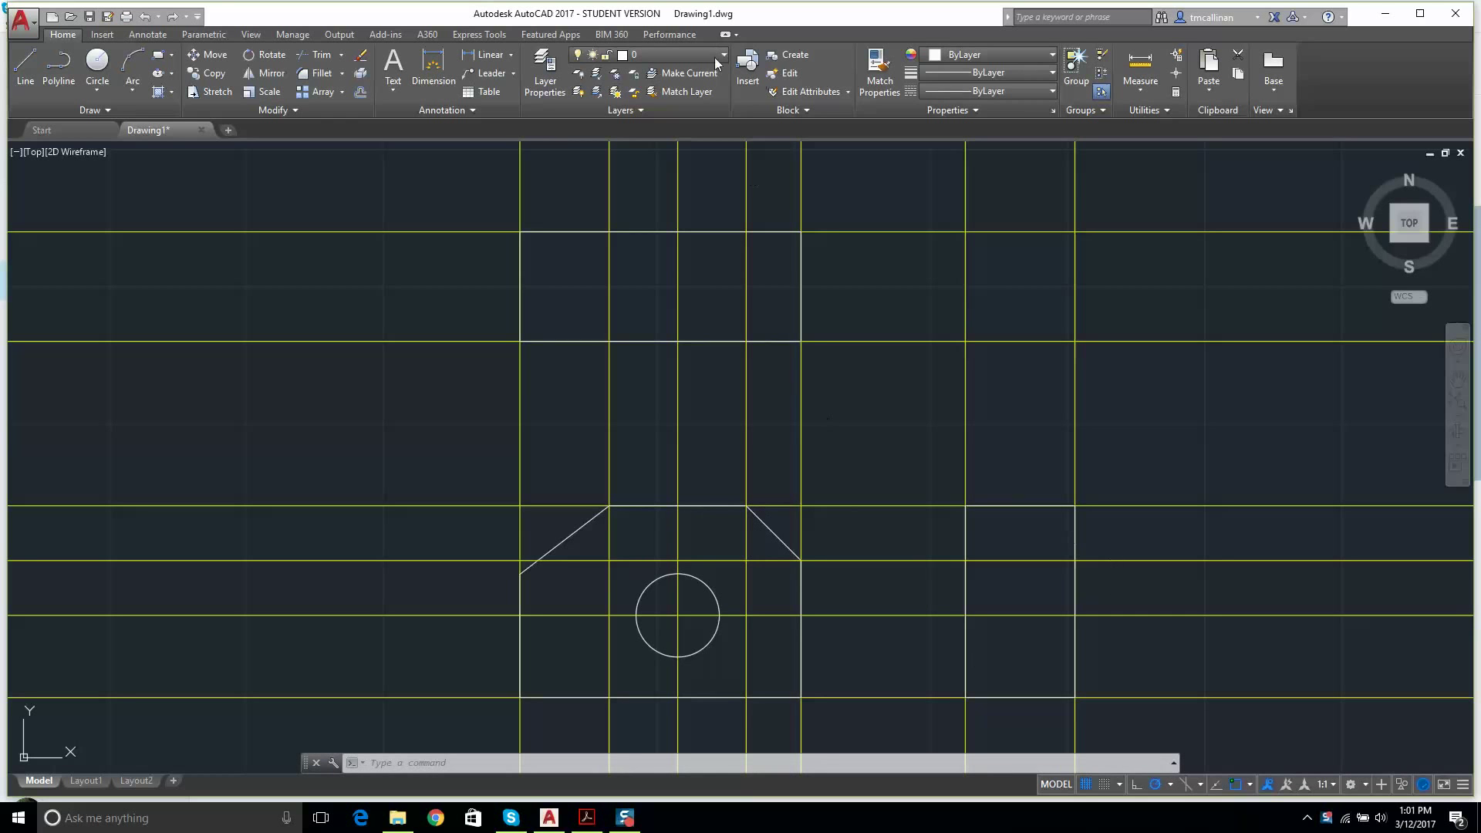
# - On layer 0, draw the top view's two inner vertical edges along the construction lines projected from the front view's upper corners
pyautogui.click(25, 61)
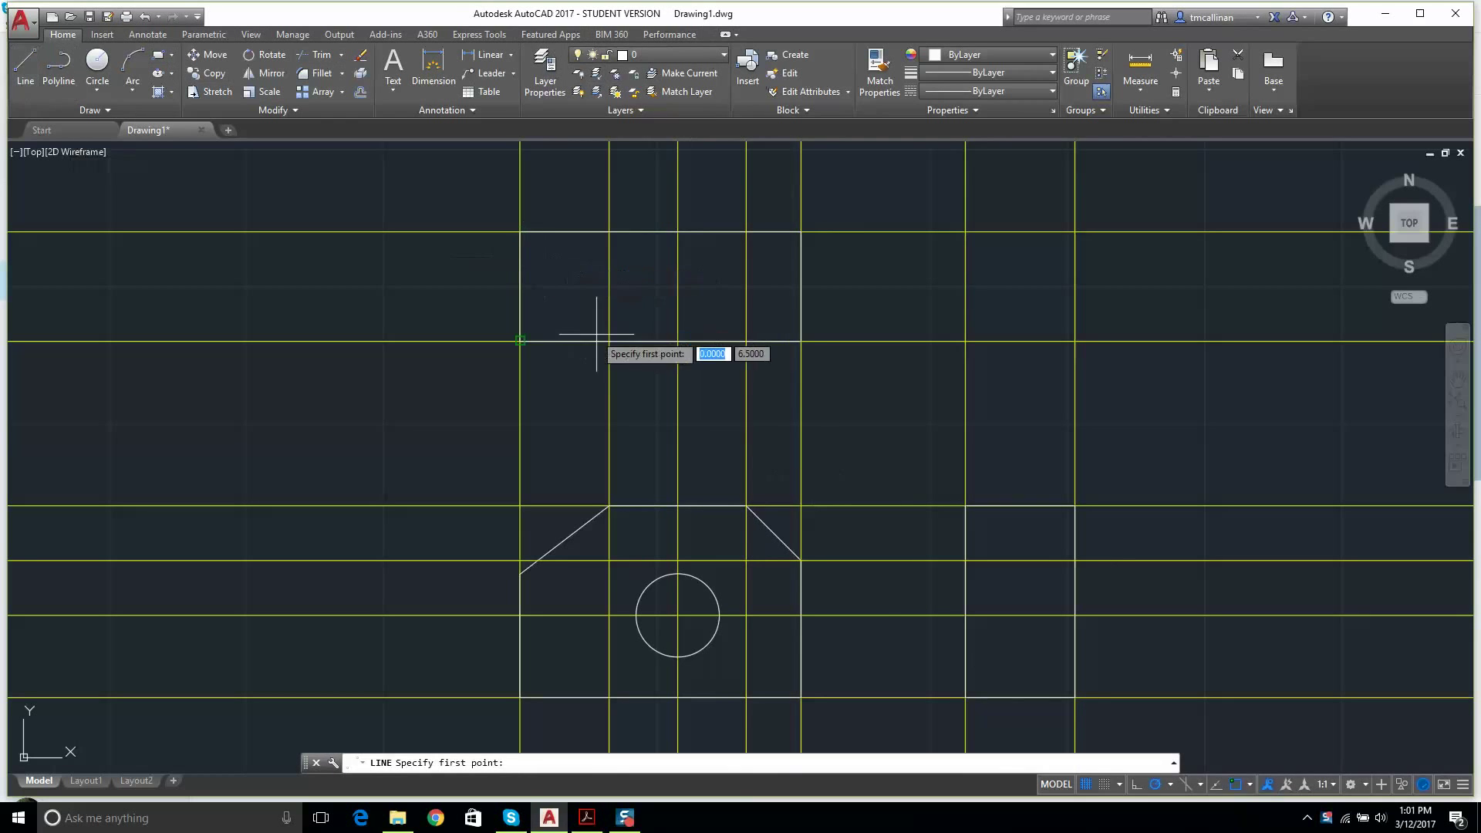
pyautogui.click(610, 232)
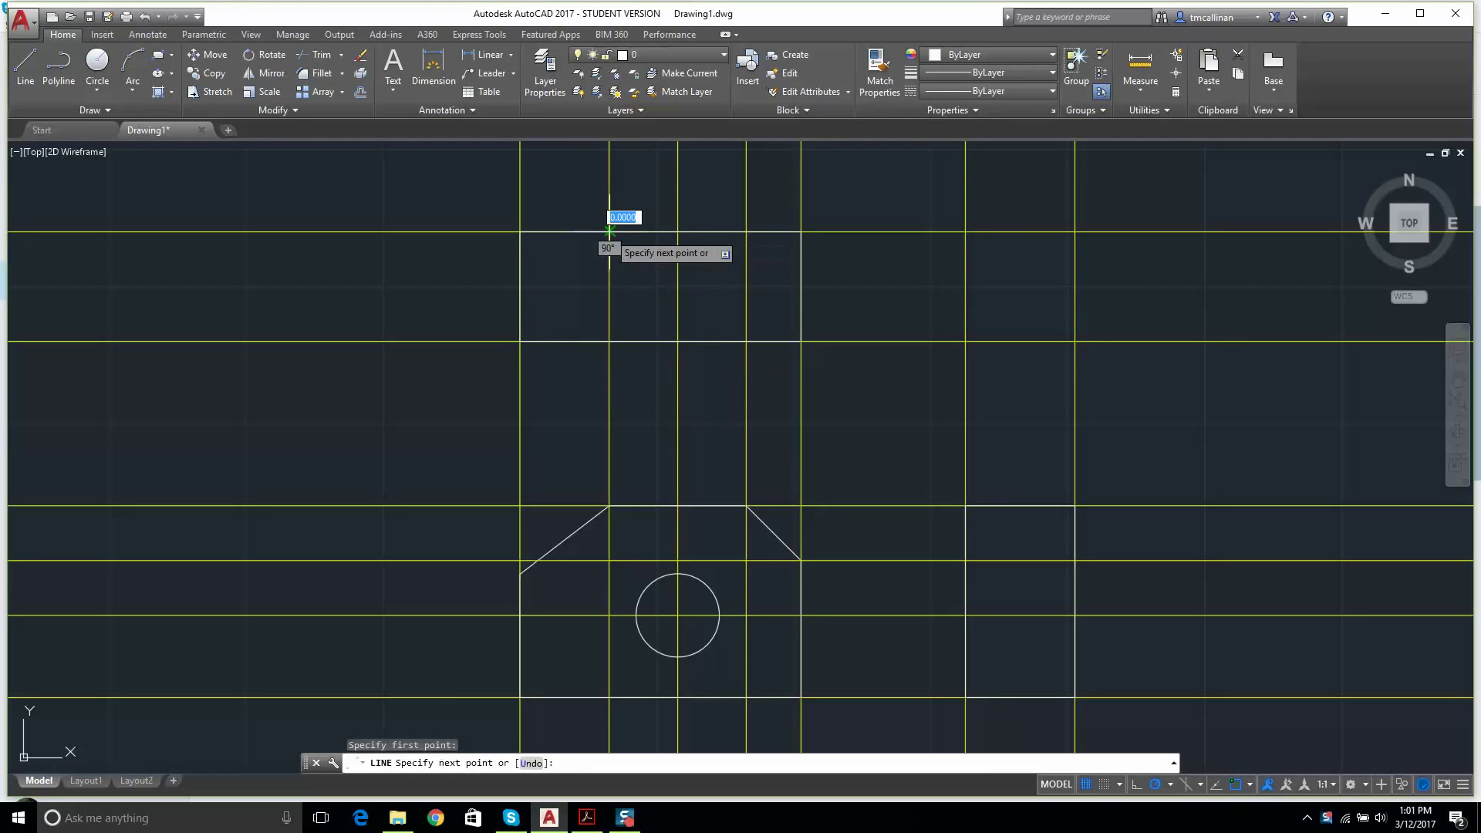
pyautogui.click(610, 340)
pyautogui.press('Escape')
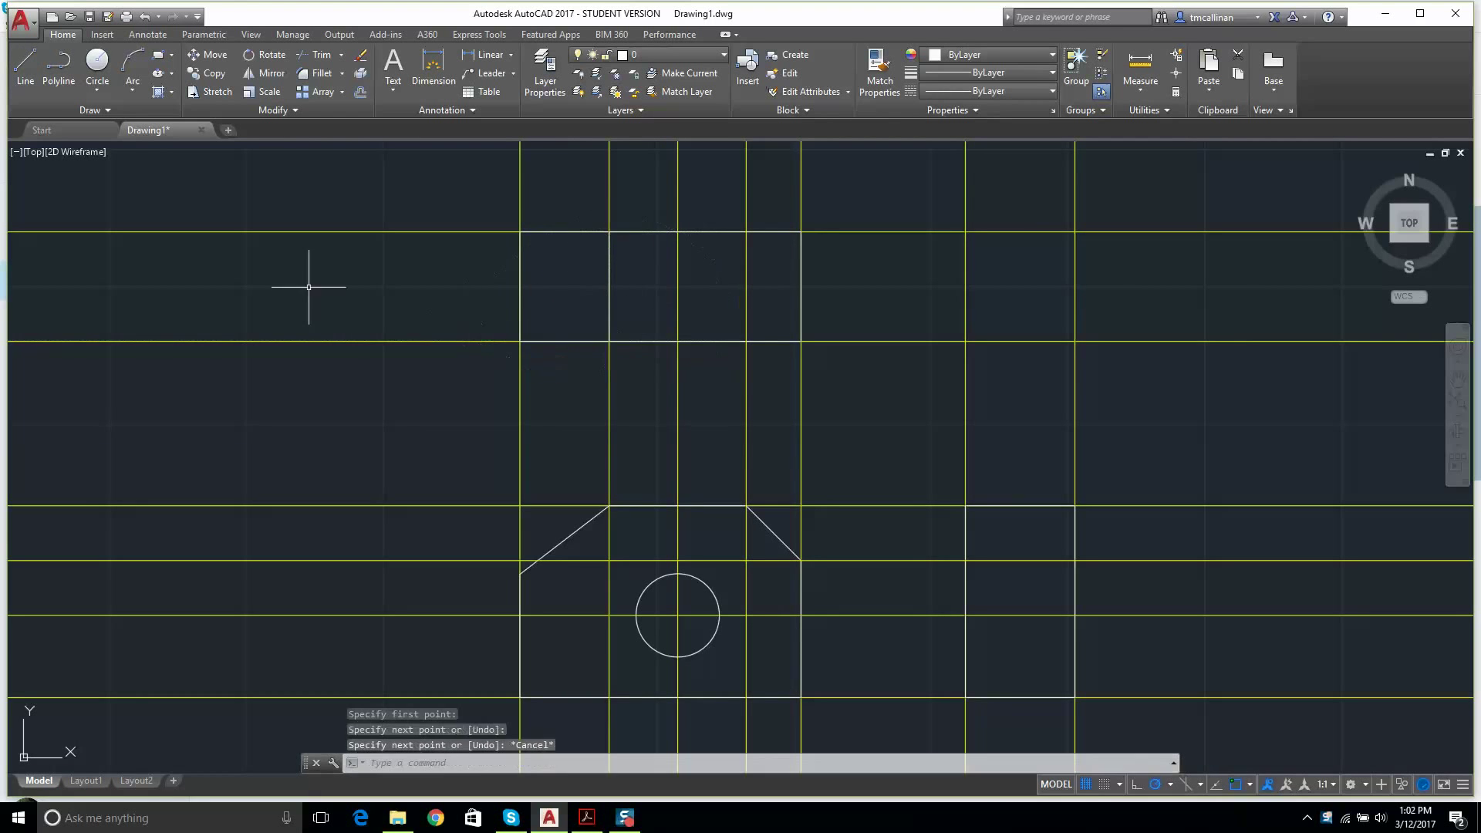
pyautogui.click(29, 68)
pyautogui.click(746, 340)
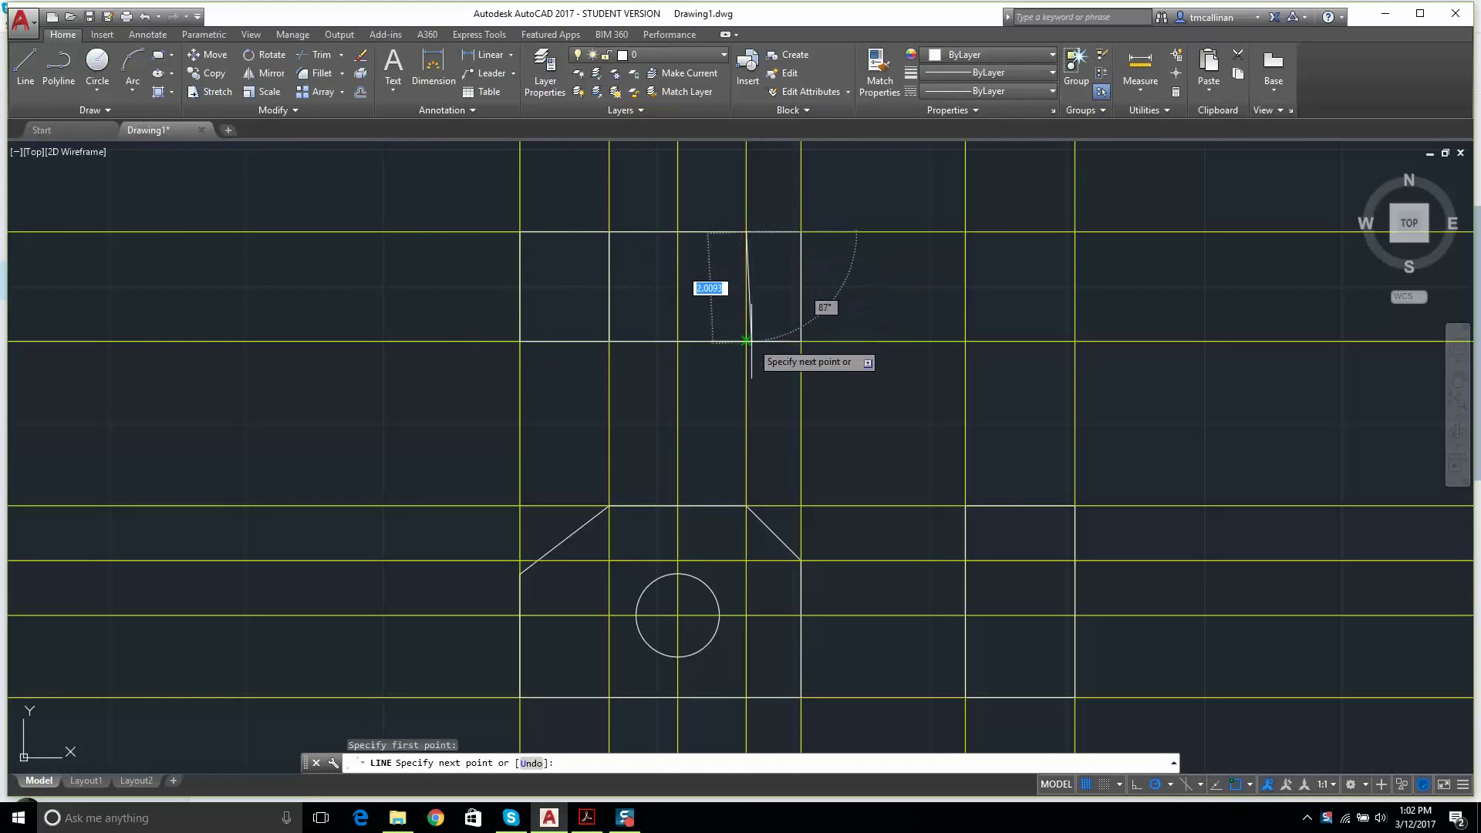
pyautogui.press('Escape')
# - Draw the side view's horizontal edge across its full width along the construction line from the 45° corner's lower end
pyautogui.click(27, 74)
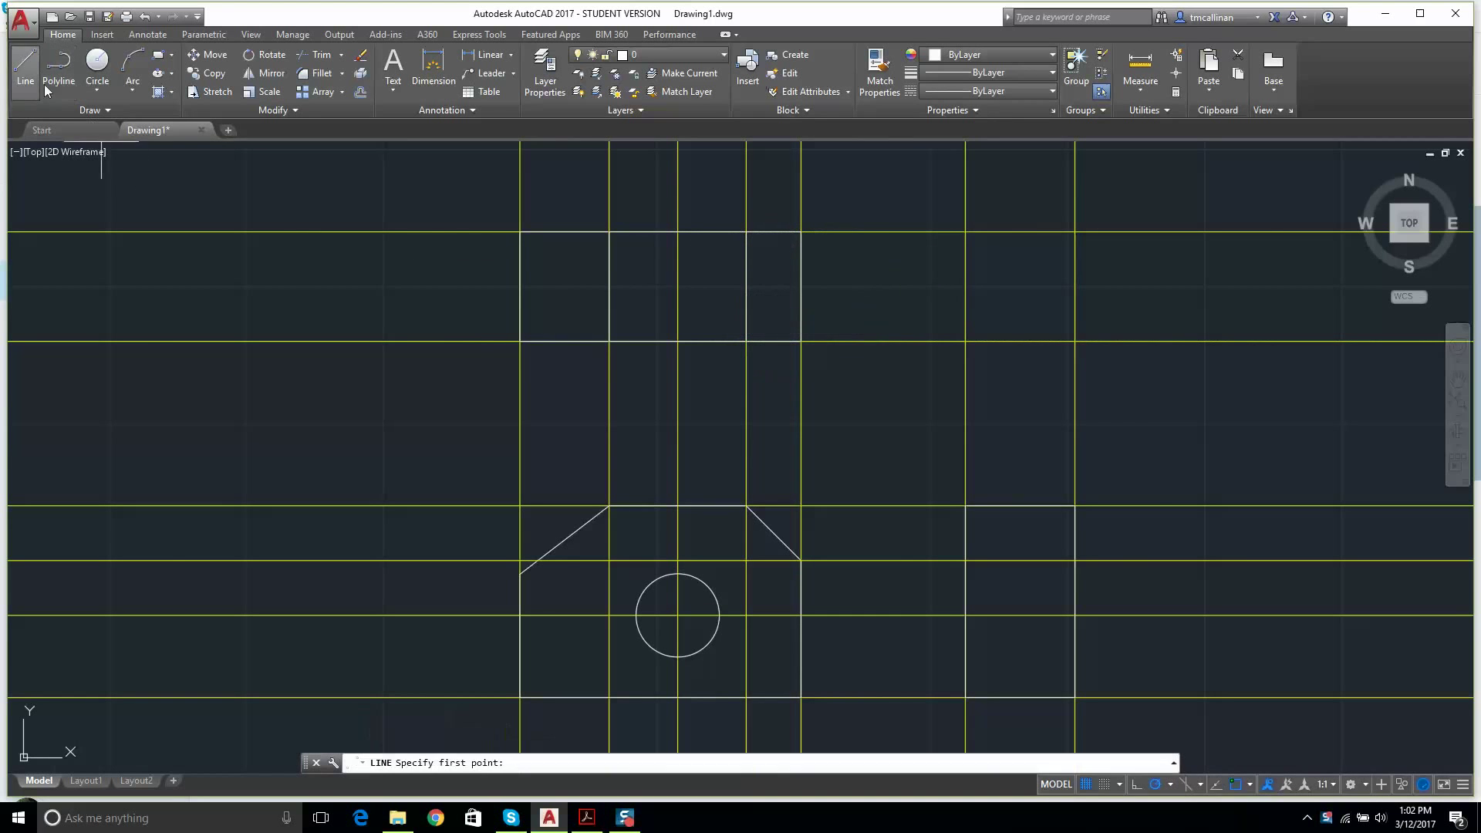
pyautogui.click(965, 560)
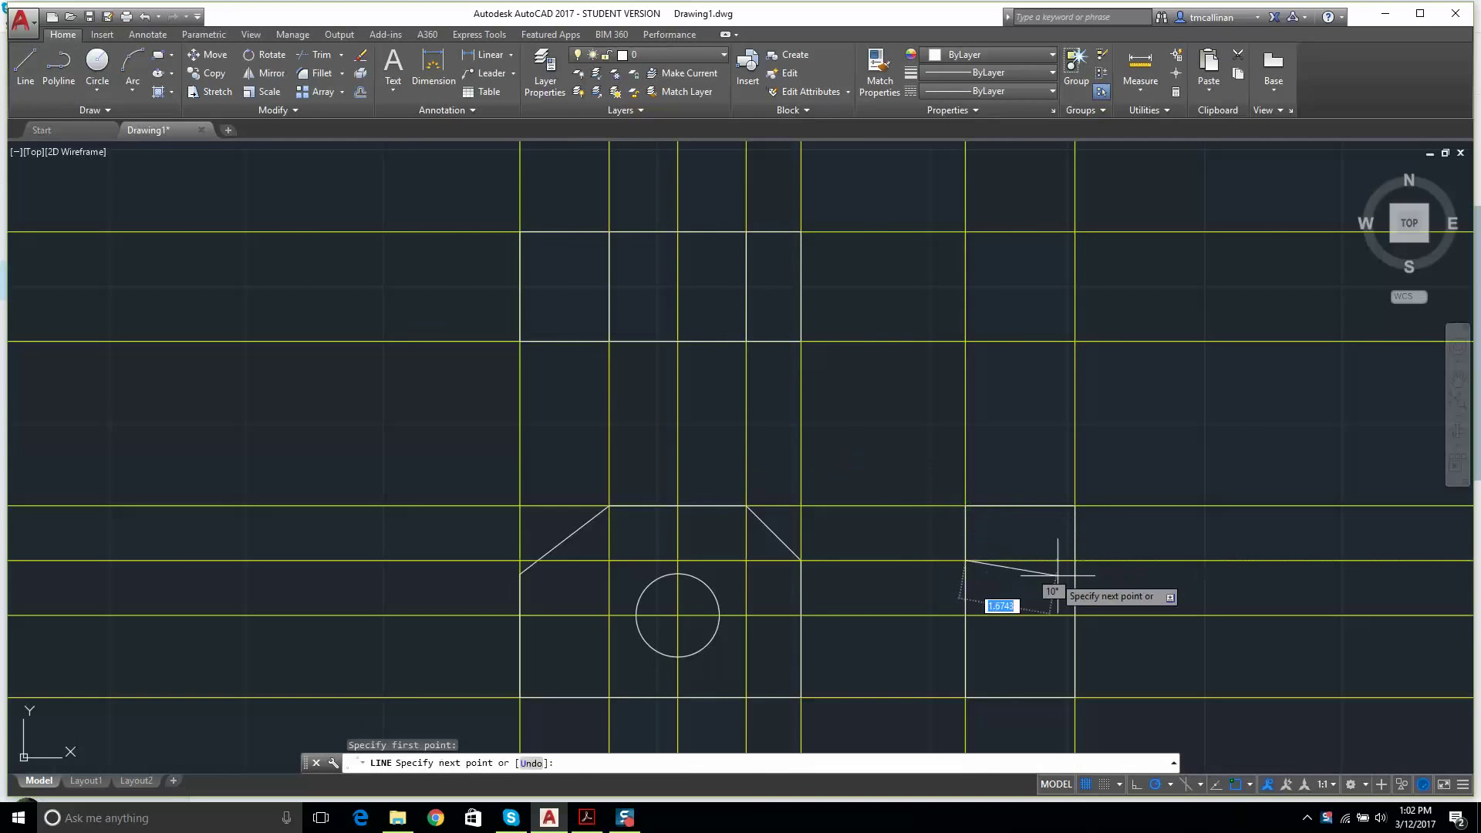
pyautogui.click(1075, 560)
pyautogui.press('Escape')
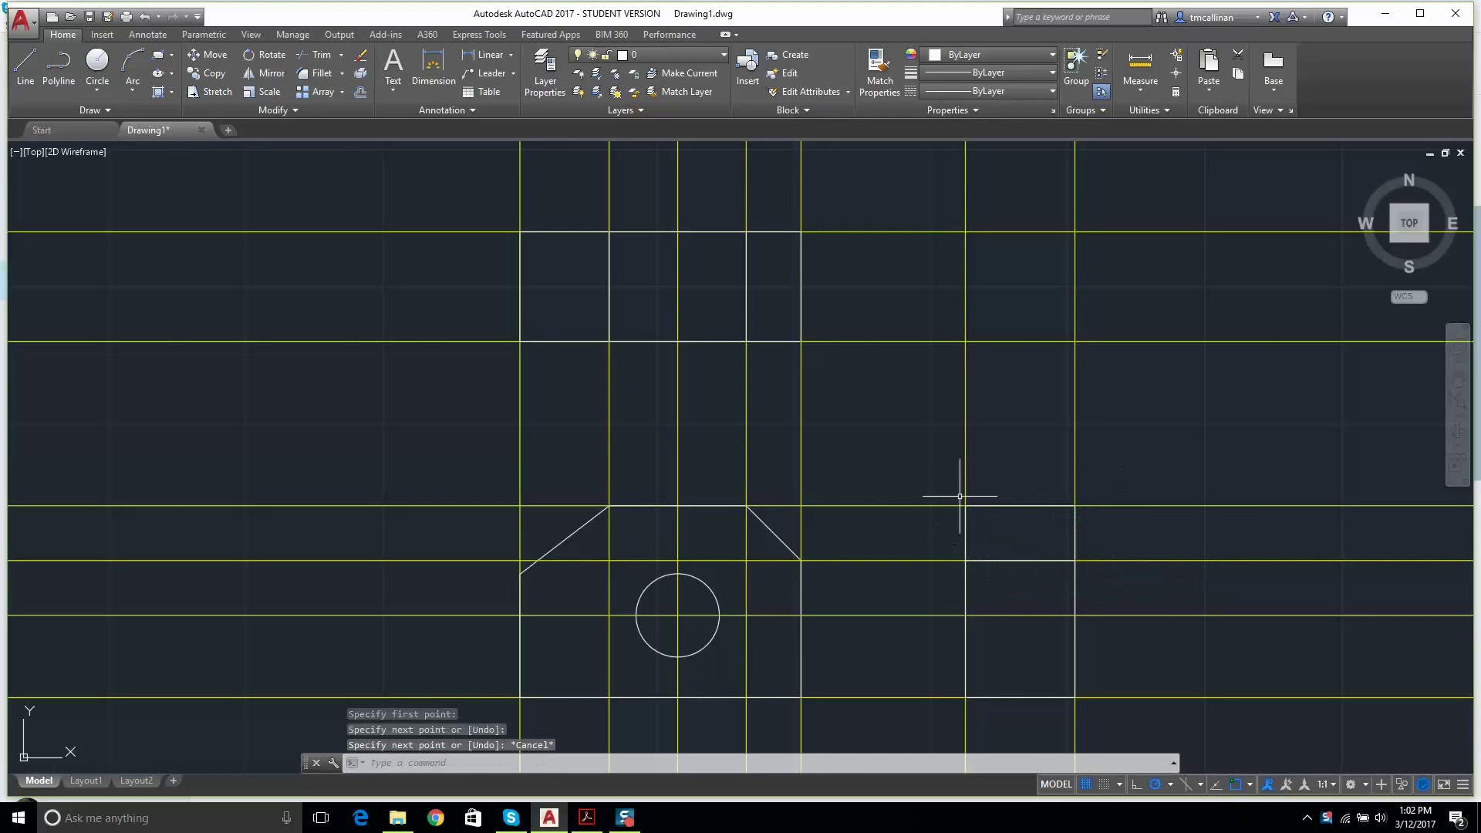
pyautogui.scroll(-2, 959, 496)
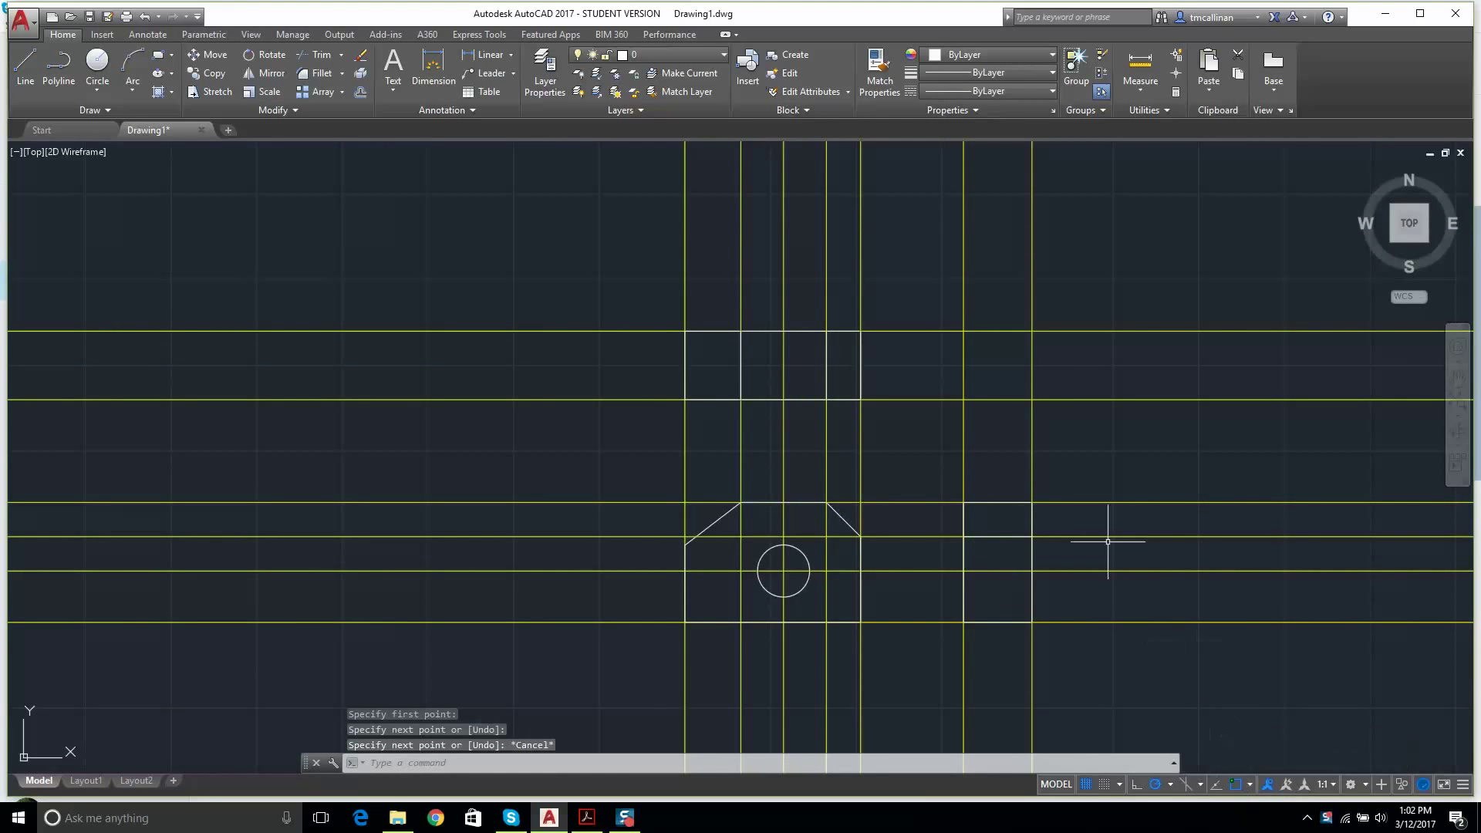
pyautogui.press('Escape')
pyautogui.scroll(2, 912, 432)
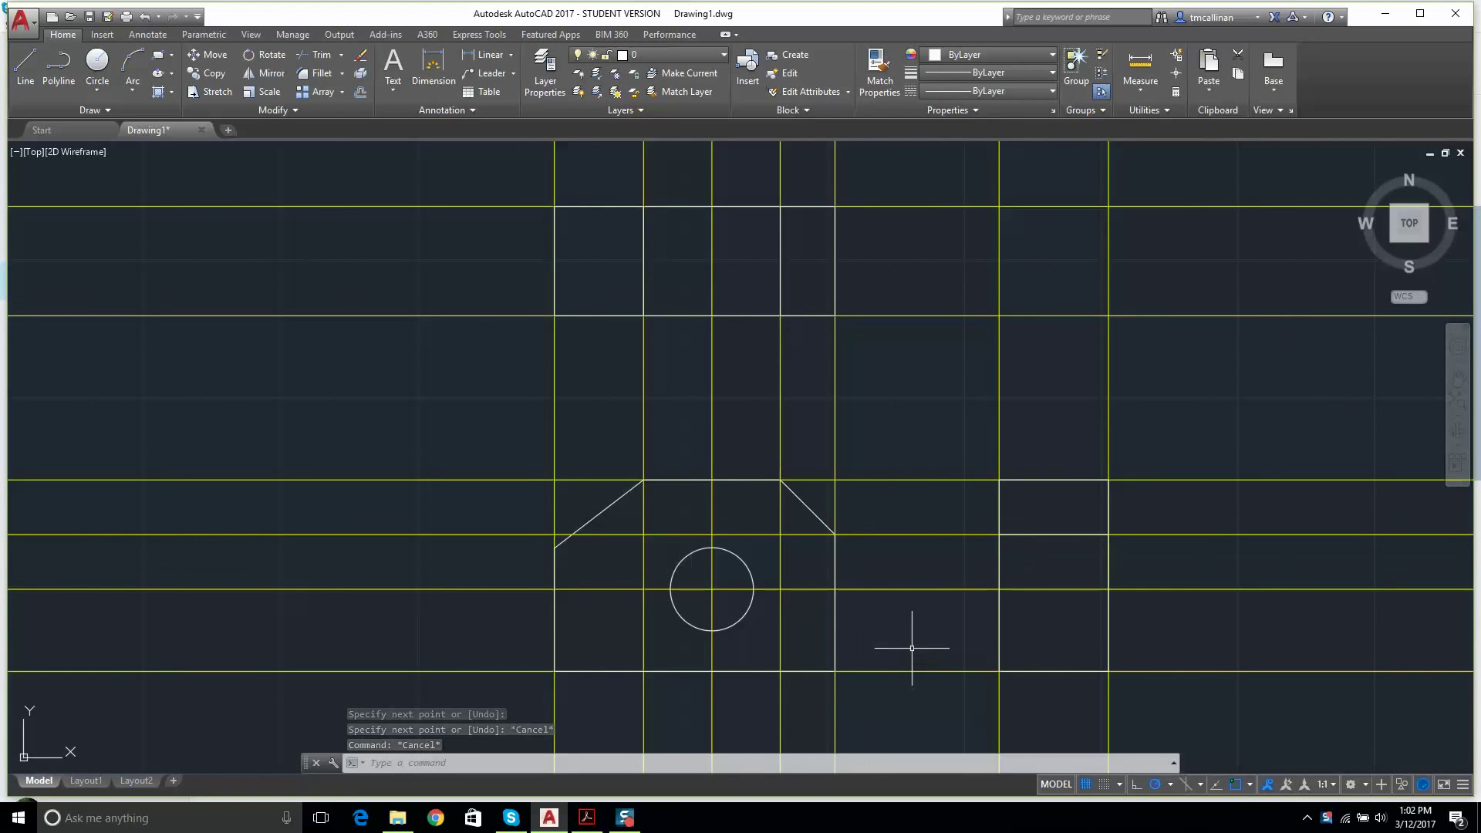
# - Switch to the exercise PDF in Acrobat Reader, examine the hole's hidden lines in Example 1's top and side views, and return to AutoCAD
pyautogui.click(587, 818)
pyautogui.scroll(-1, 632, 522)
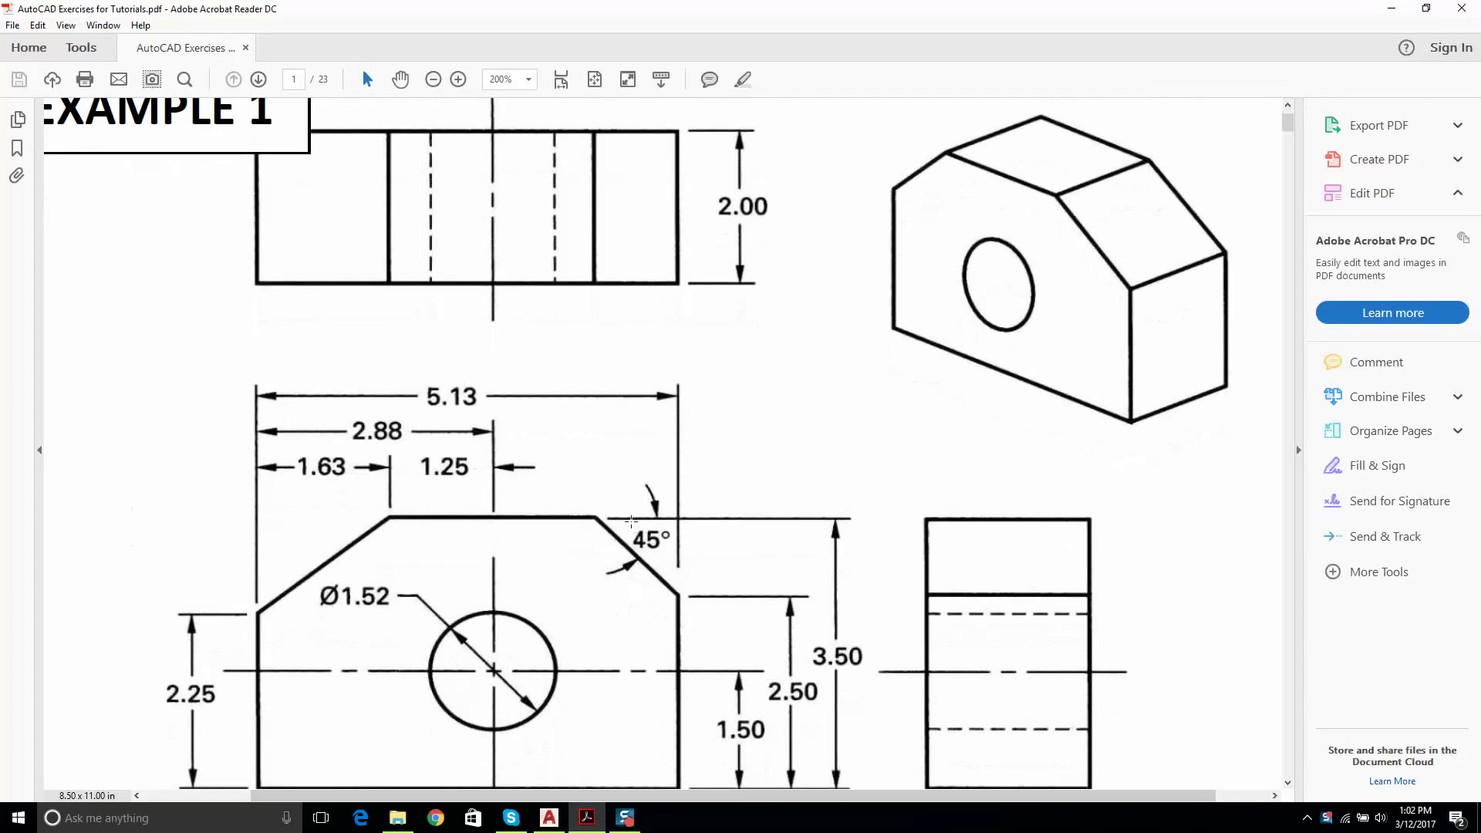
pyautogui.scroll(-1, 391, 355)
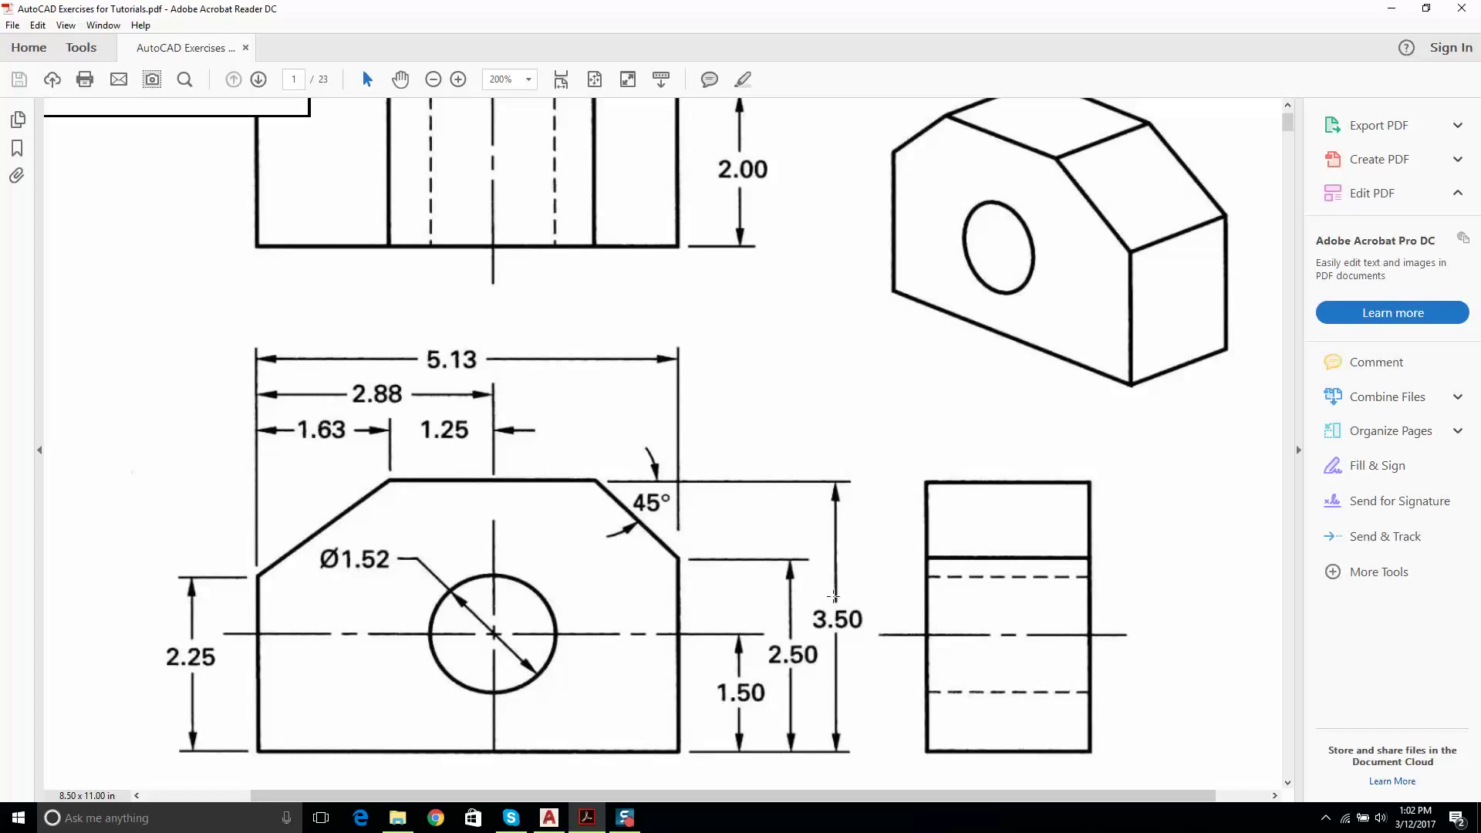
pyautogui.click(549, 817)
# - On layer CONST 1, place a horizontal construction line through the uppermost point of the front view's circle
pyautogui.click(656, 54)
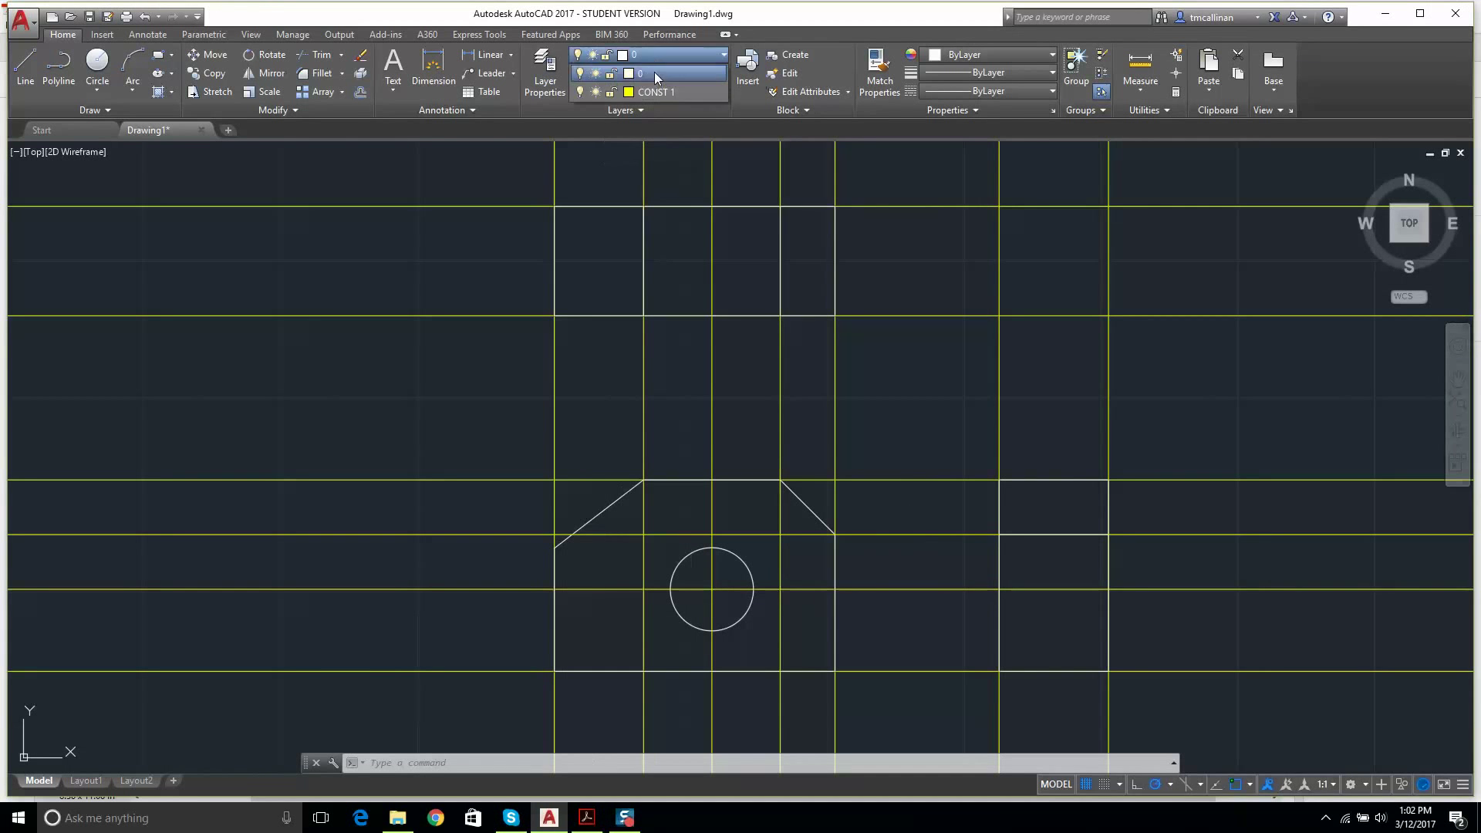
pyautogui.click(656, 92)
pyautogui.click(91, 110)
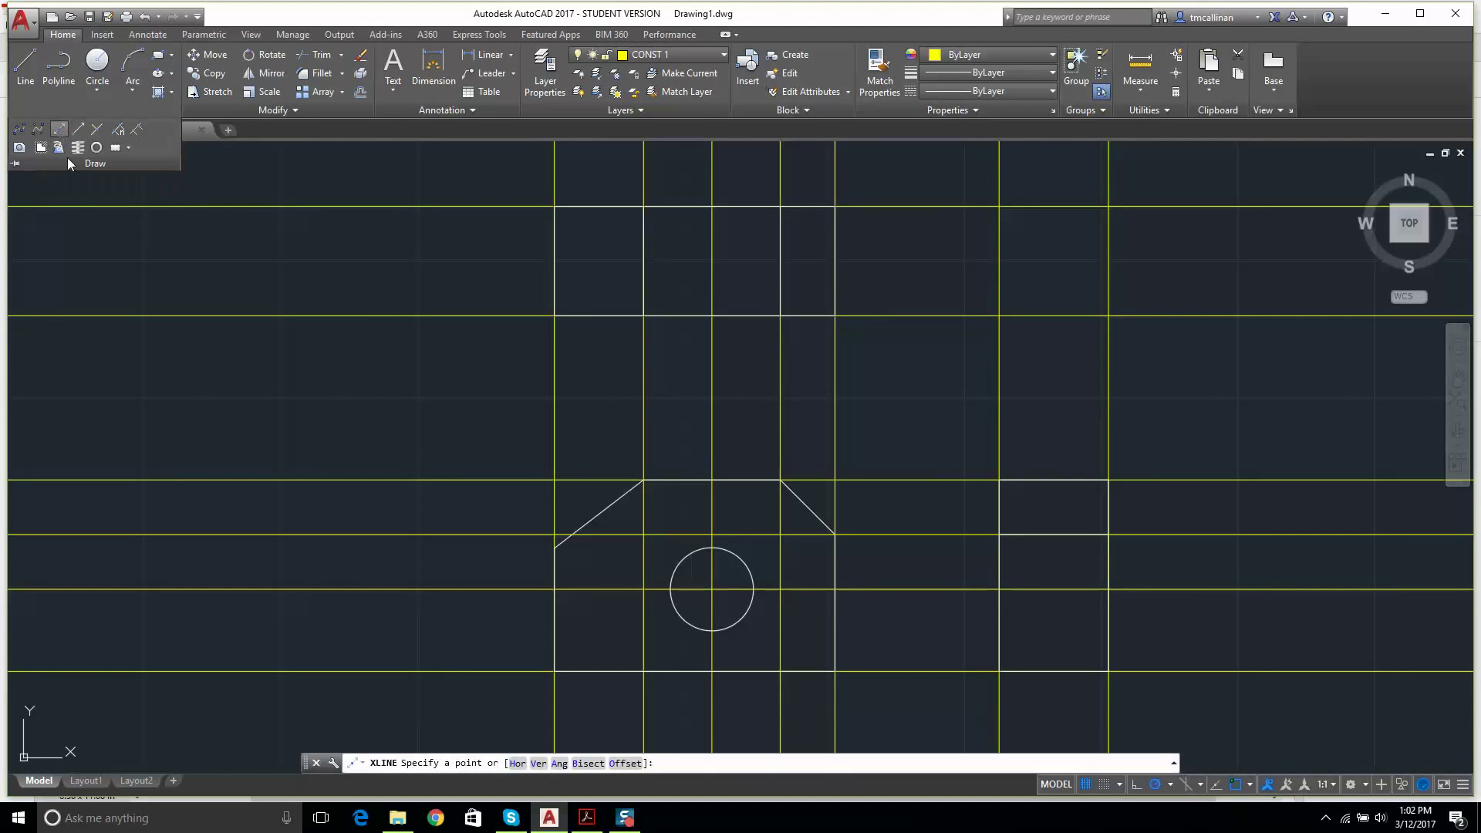
pyautogui.click(59, 133)
pyautogui.scroll(4, 787, 599)
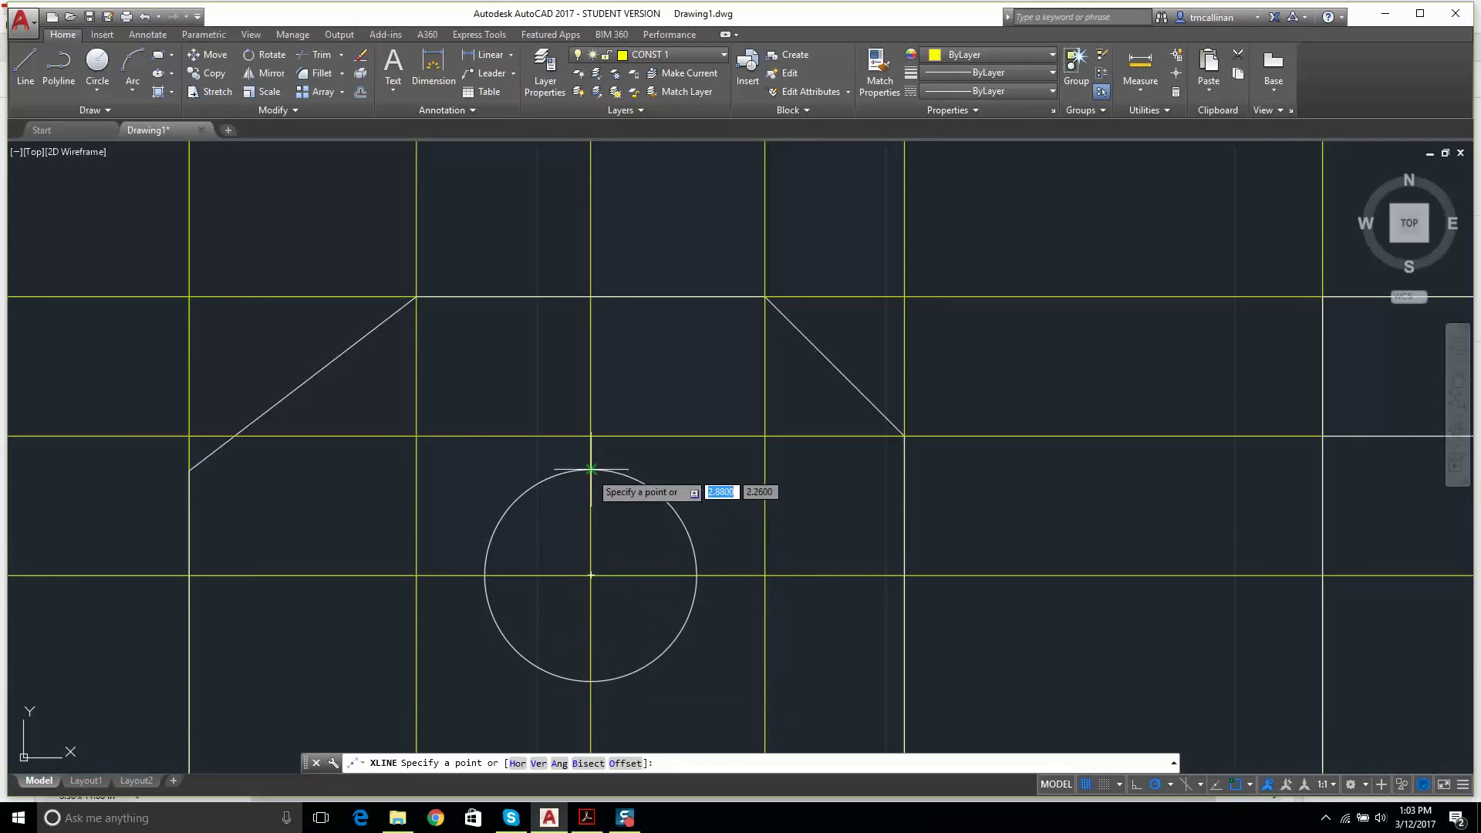
pyautogui.click(591, 470)
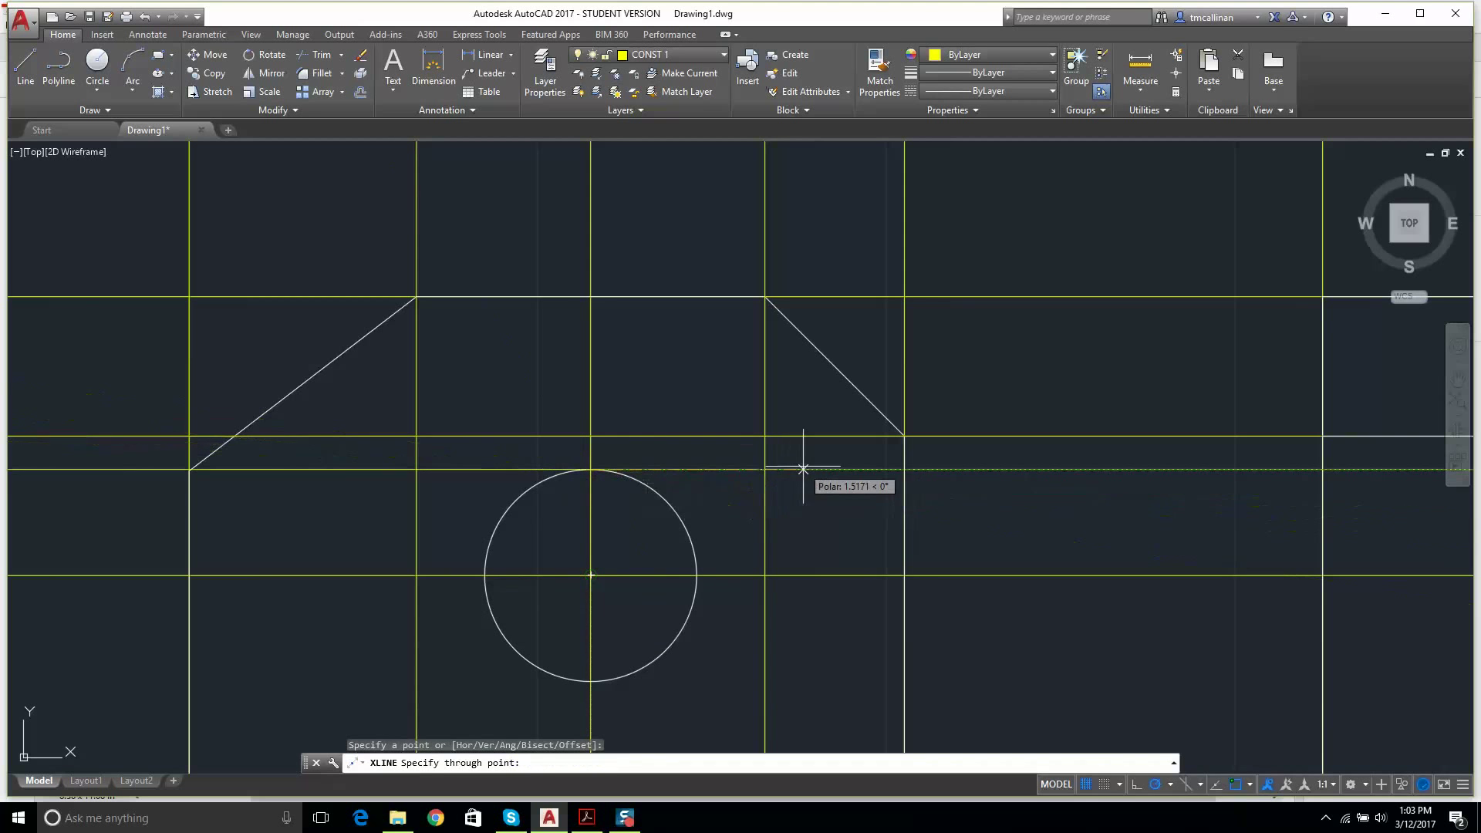
pyautogui.click(827, 470)
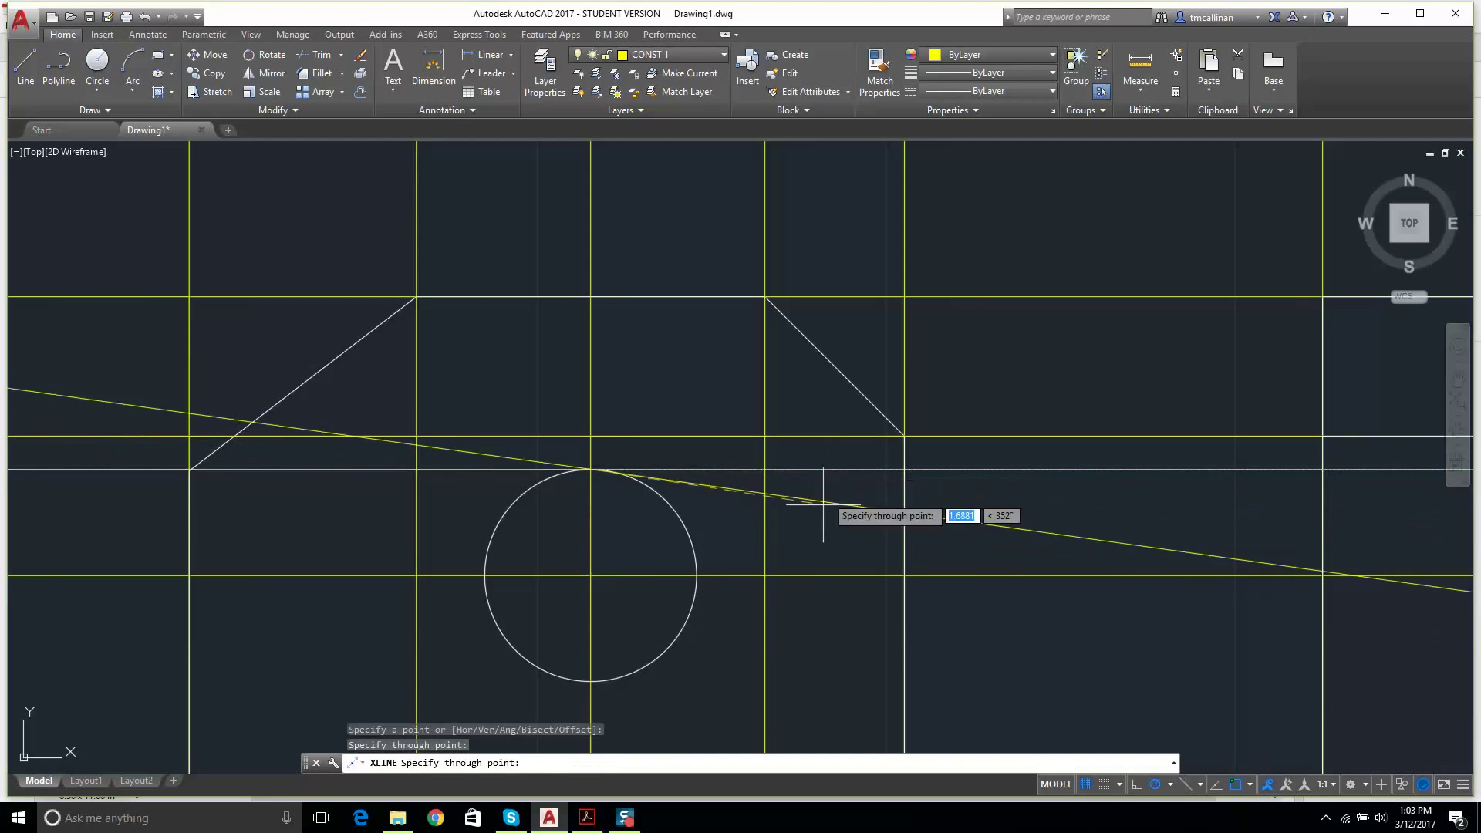
pyautogui.press('Escape')
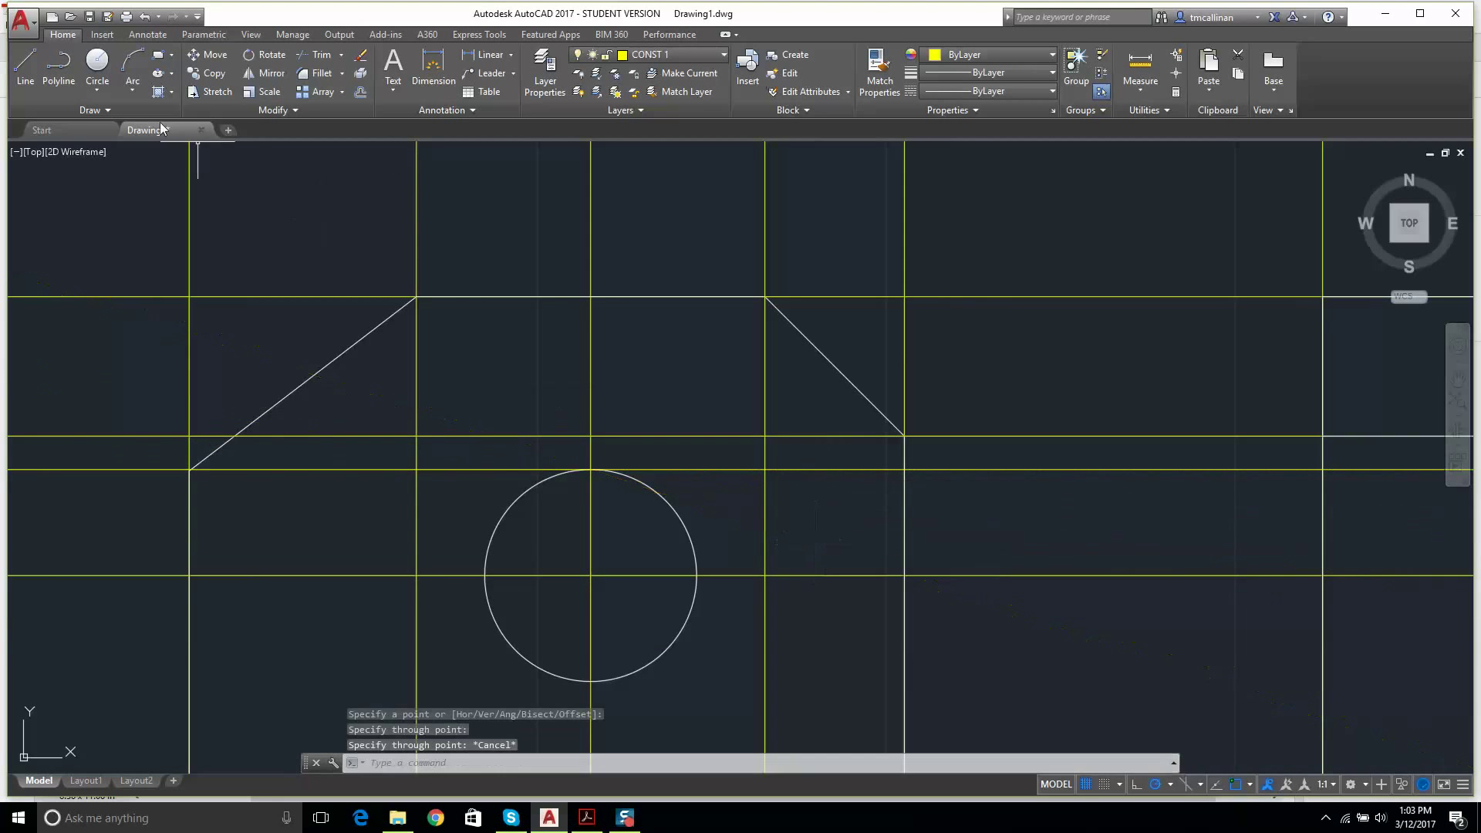
# - Place a horizontal construction line through the lowest point of the front view's circle
pyautogui.click(68, 109)
pyautogui.click(78, 128)
pyautogui.scroll(-4, 634, 425)
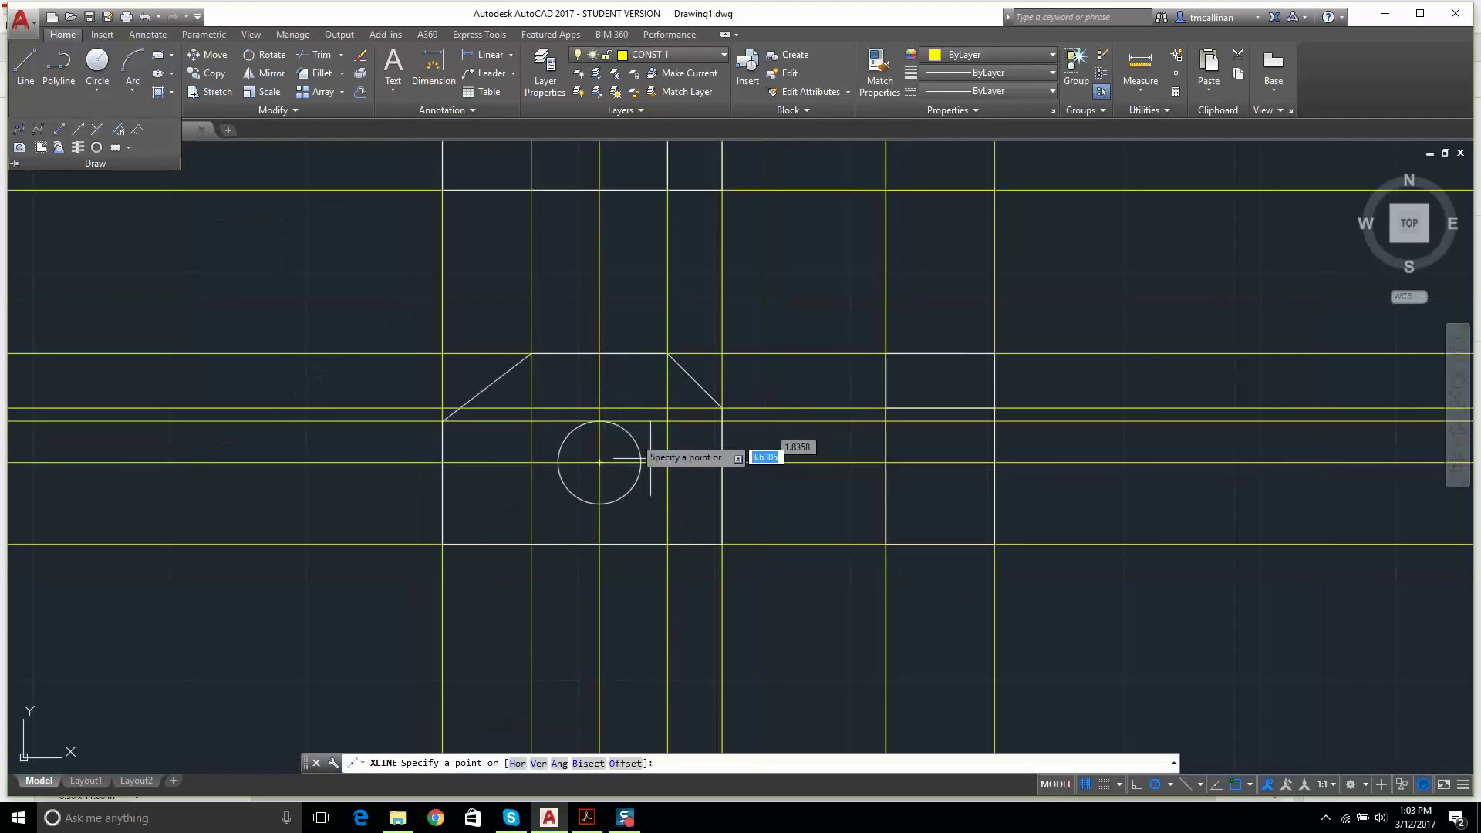
pyautogui.scroll(4, 433, 459)
pyautogui.click(402, 431)
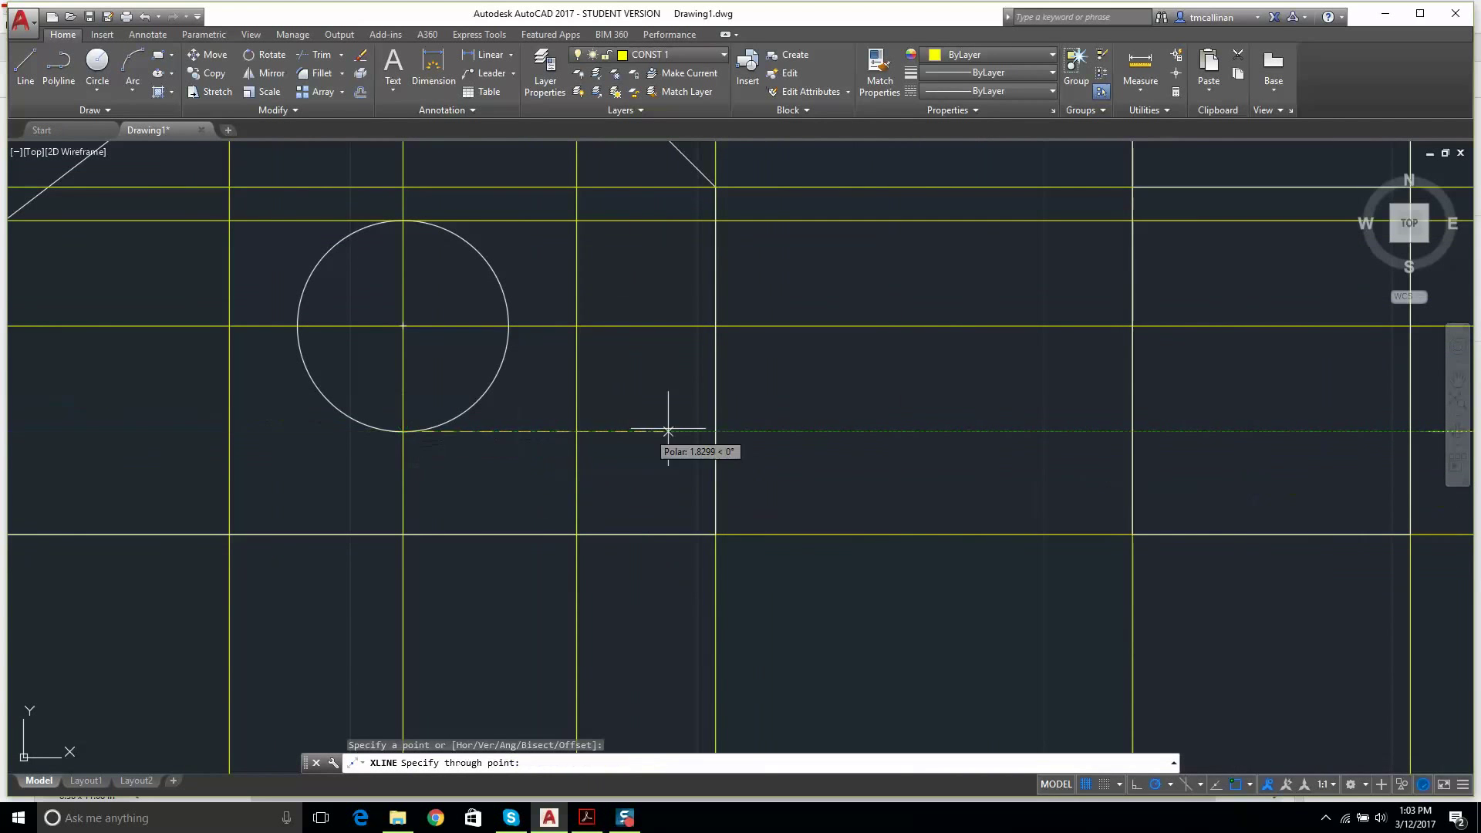
pyautogui.press('Escape')
pyautogui.scroll(-4, 678, 424)
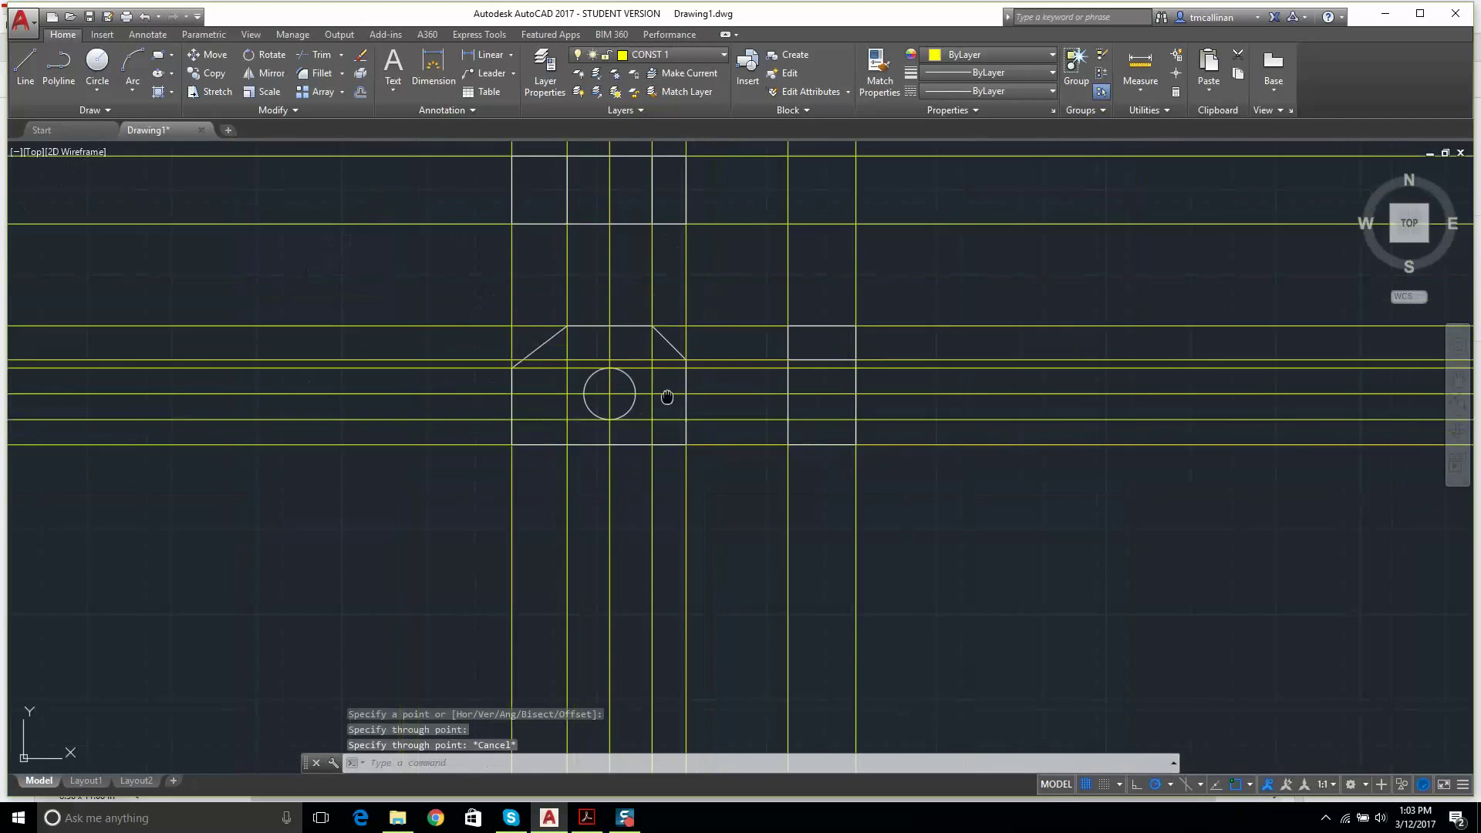
# - Place a vertical construction line through the leftmost point of the front view's circle
pyautogui.click(64, 108)
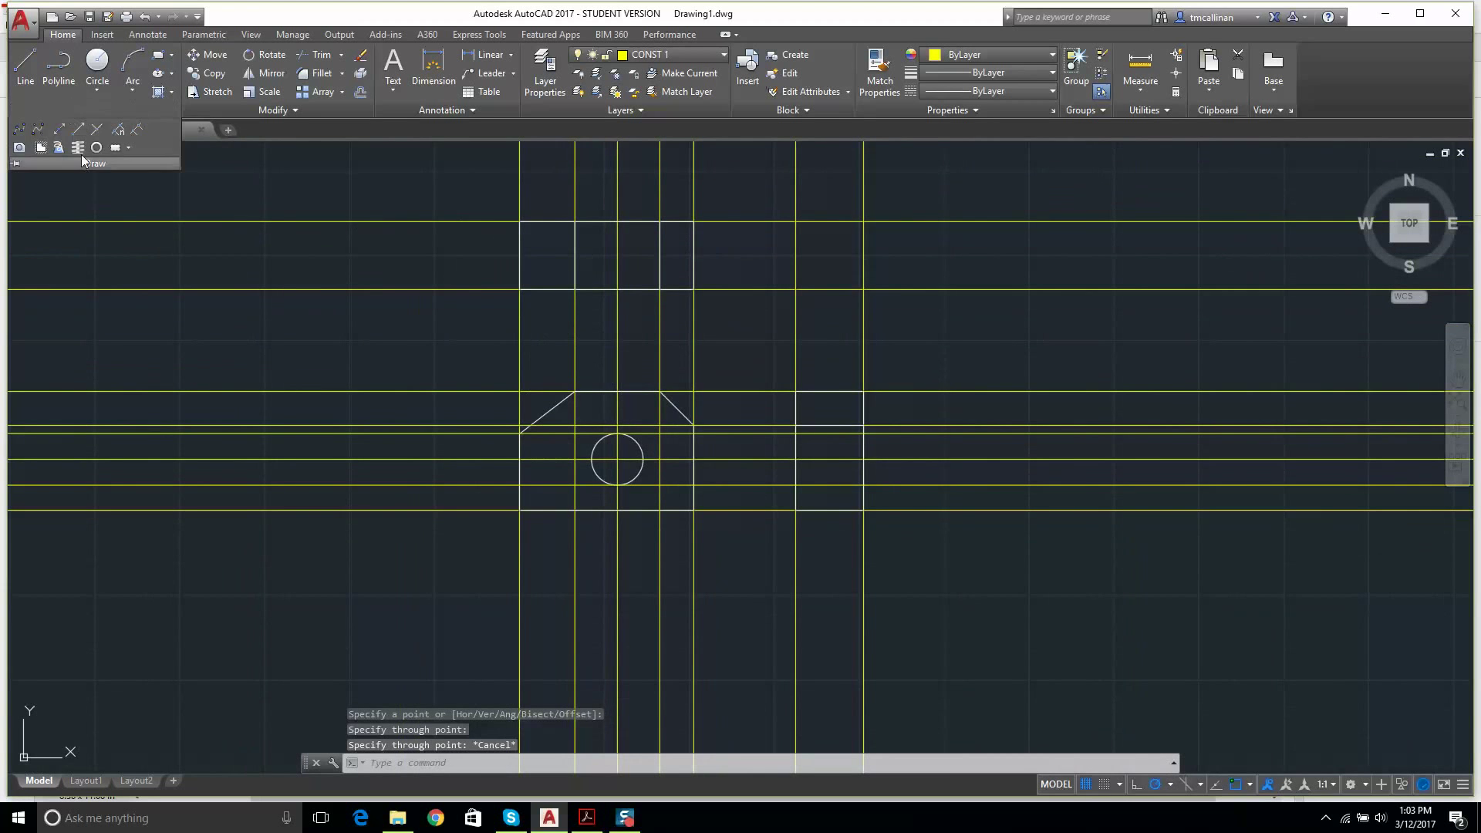
pyautogui.click(59, 128)
pyautogui.scroll(3, 637, 440)
pyautogui.scroll(2, 638, 439)
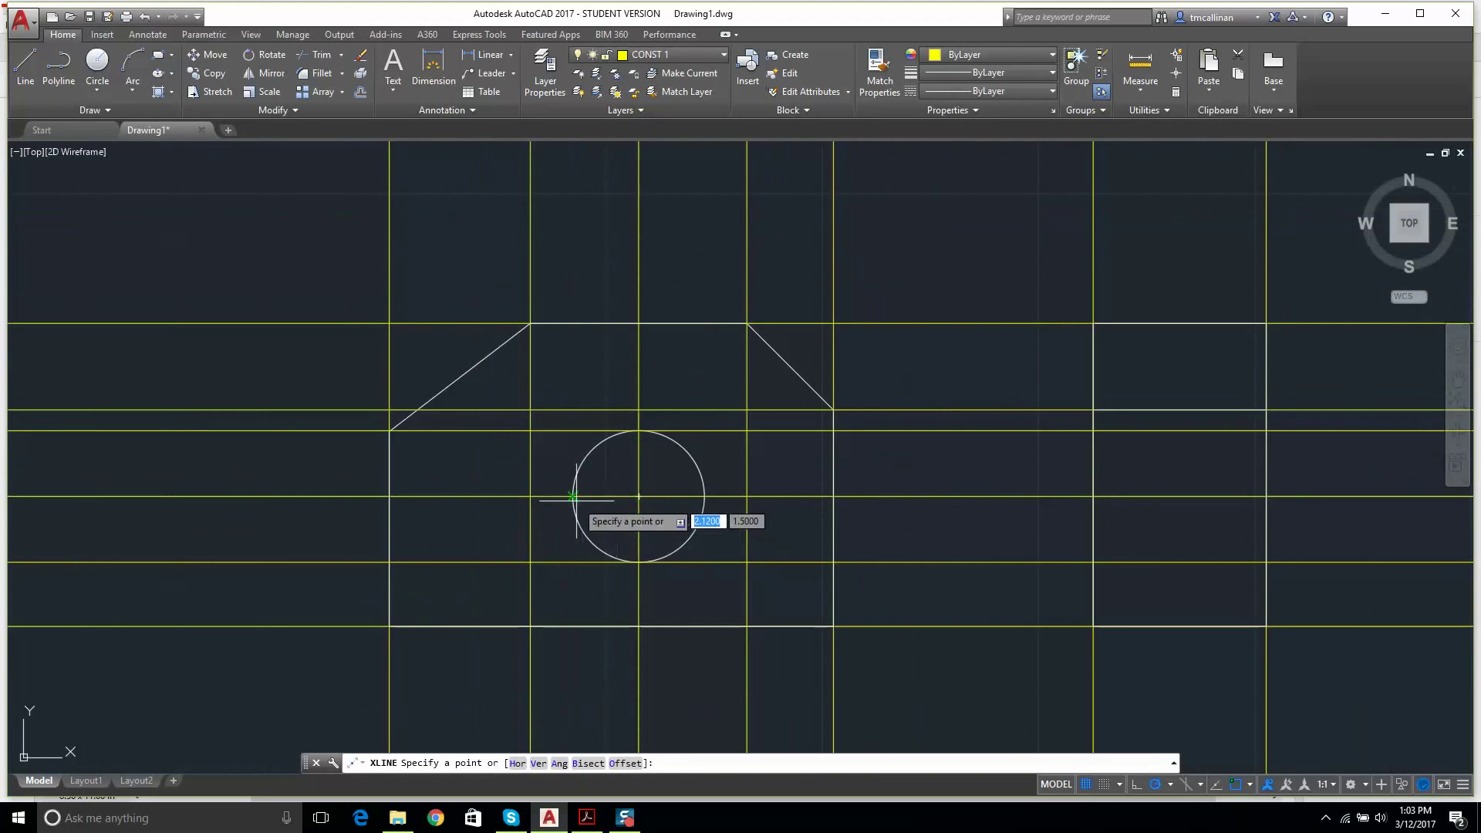
pyautogui.click(596, 481)
pyautogui.click(572, 376)
pyautogui.press('Escape')
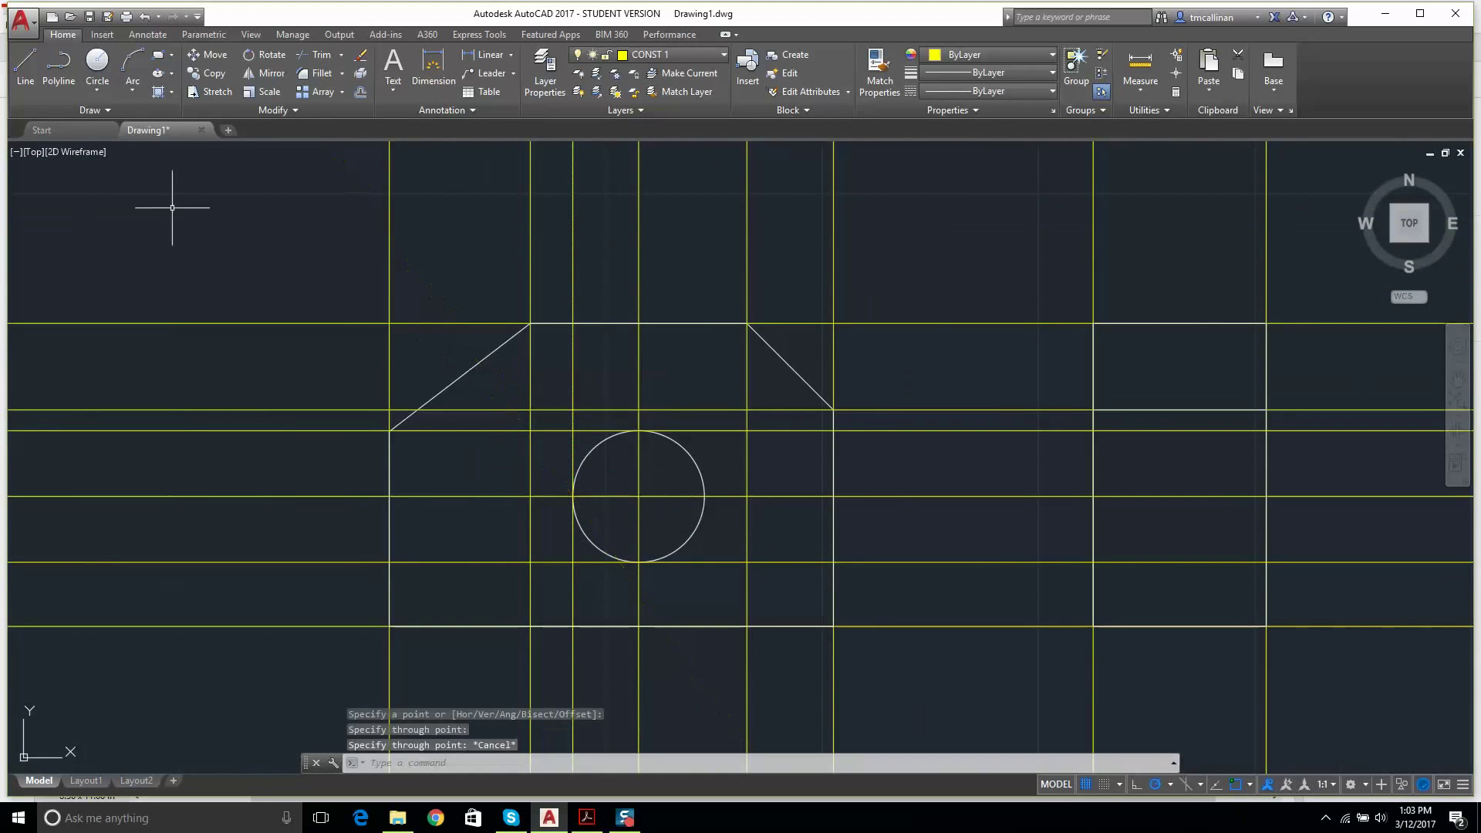
# - Place a vertical construction line through the rightmost point of the front view's circle
pyautogui.click(90, 109)
pyautogui.click(59, 129)
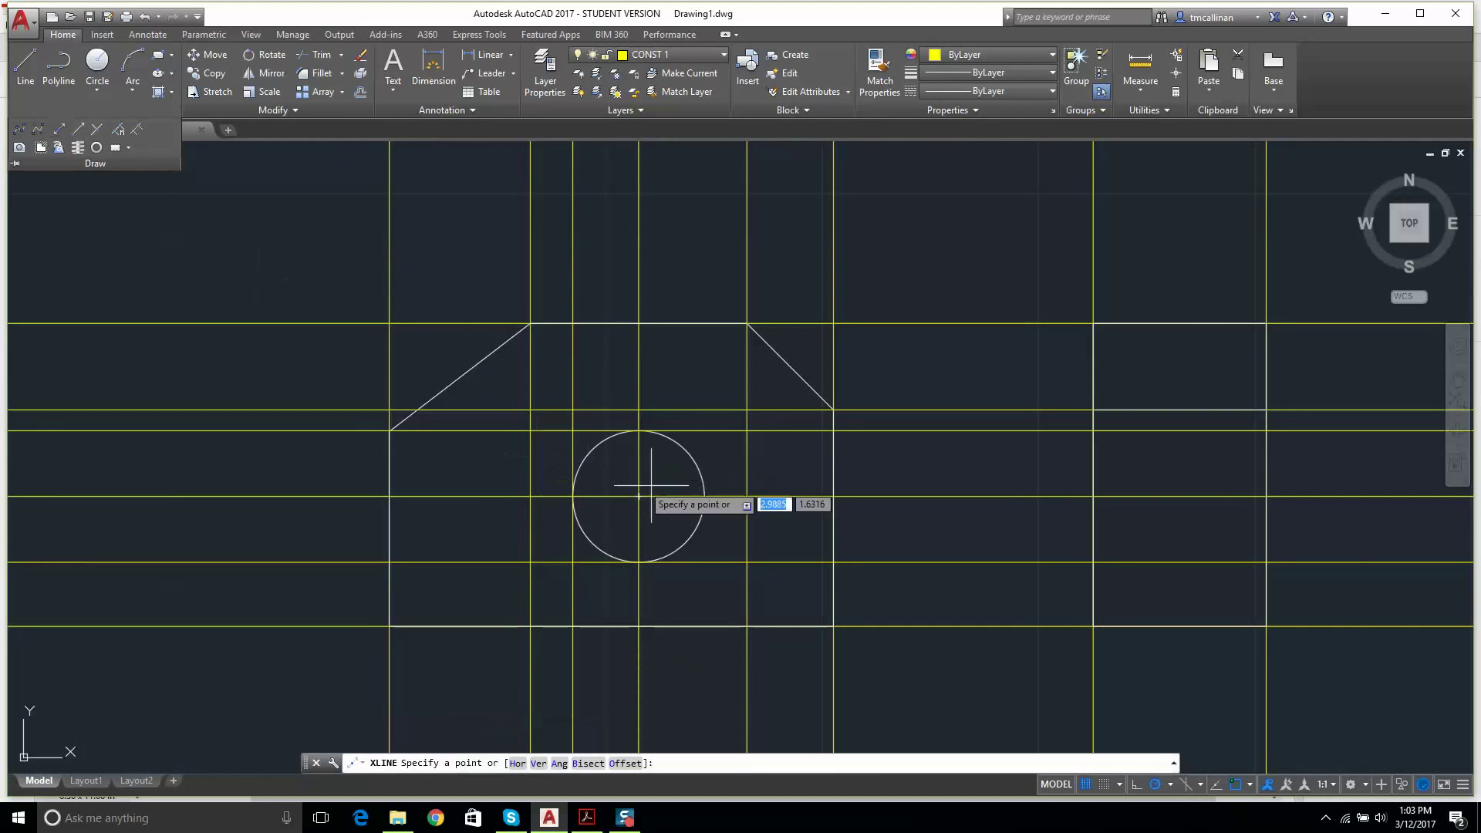
pyautogui.click(704, 495)
pyautogui.click(704, 362)
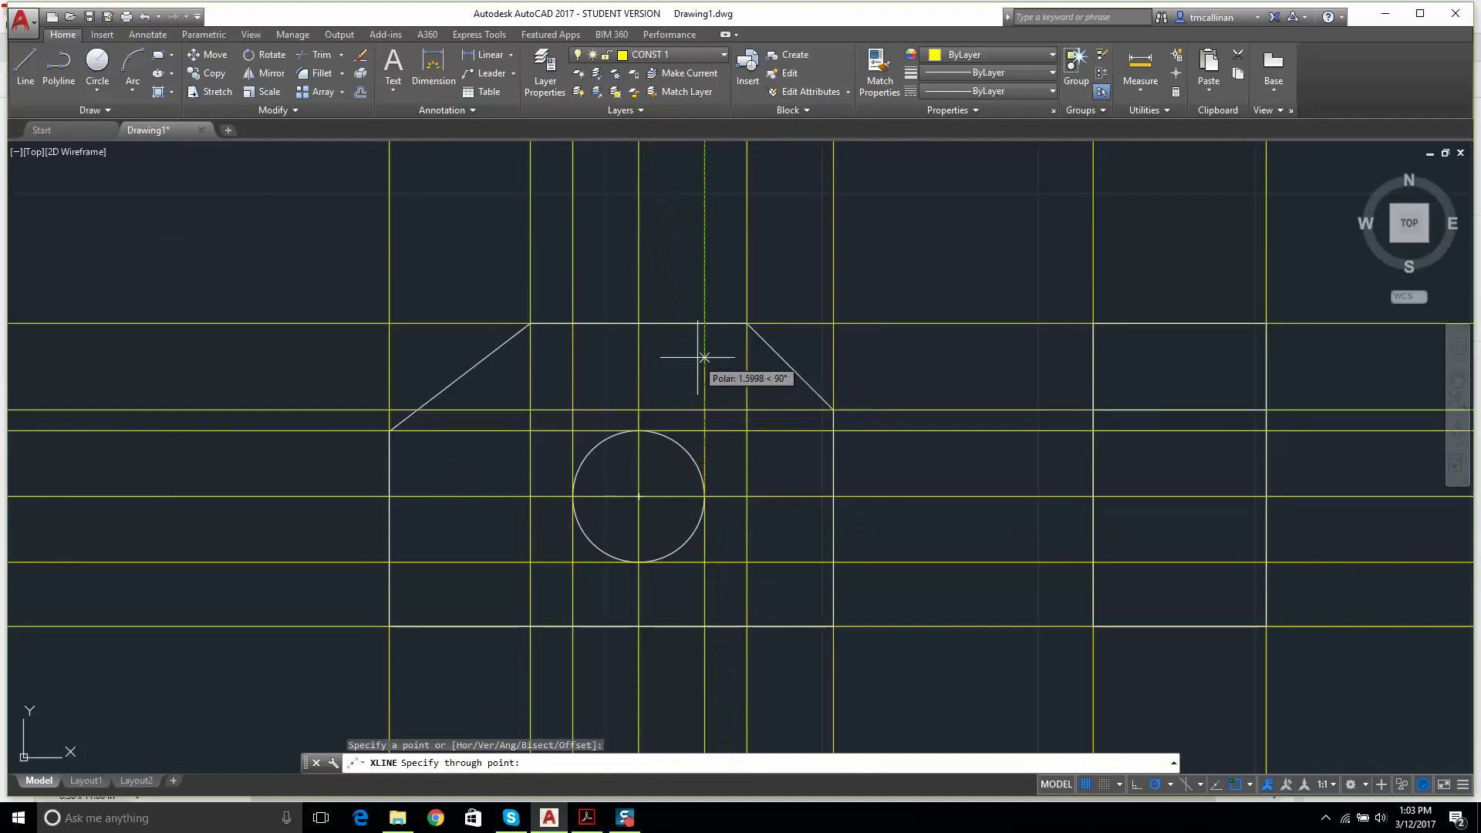
pyautogui.press('Escape')
pyautogui.scroll(-4, 679, 396)
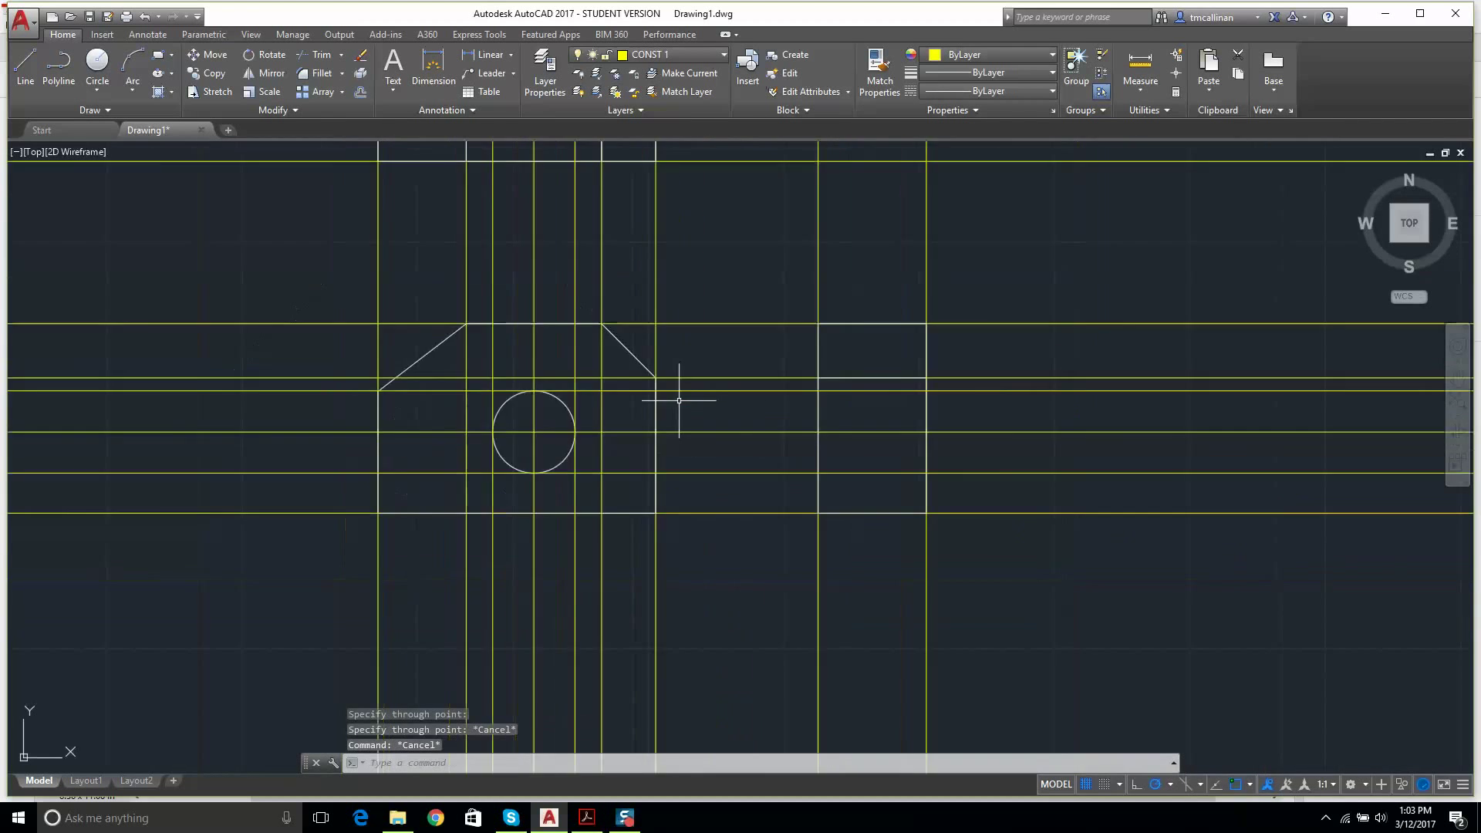
# - Switch to the exercise PDF in Acrobat Reader, examine the hole's dashed lines in the side view, and return to AutoCAD
pyautogui.scroll(4, 856, 525)
pyautogui.scroll(2, 857, 525)
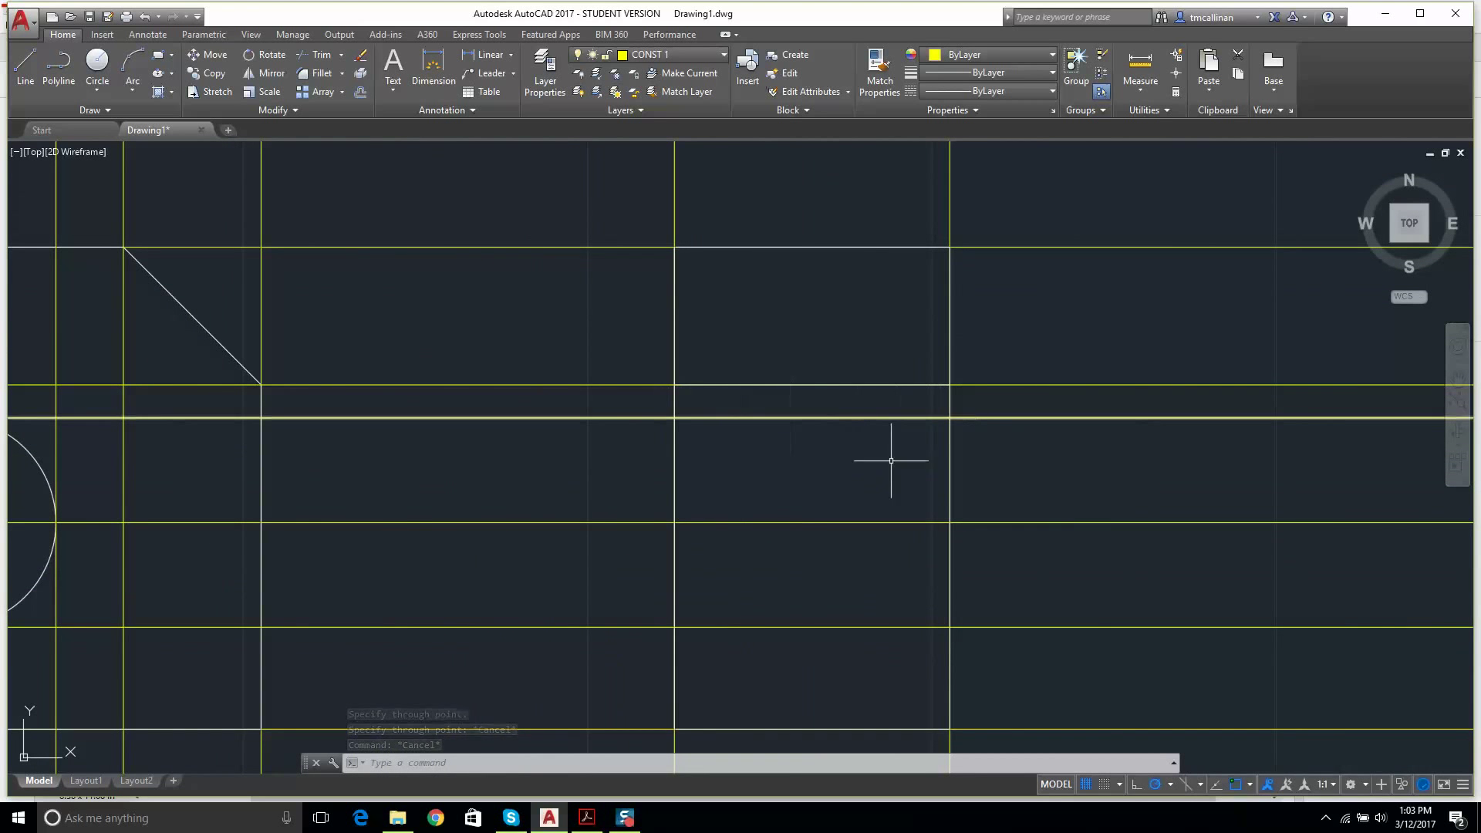
pyautogui.click(586, 817)
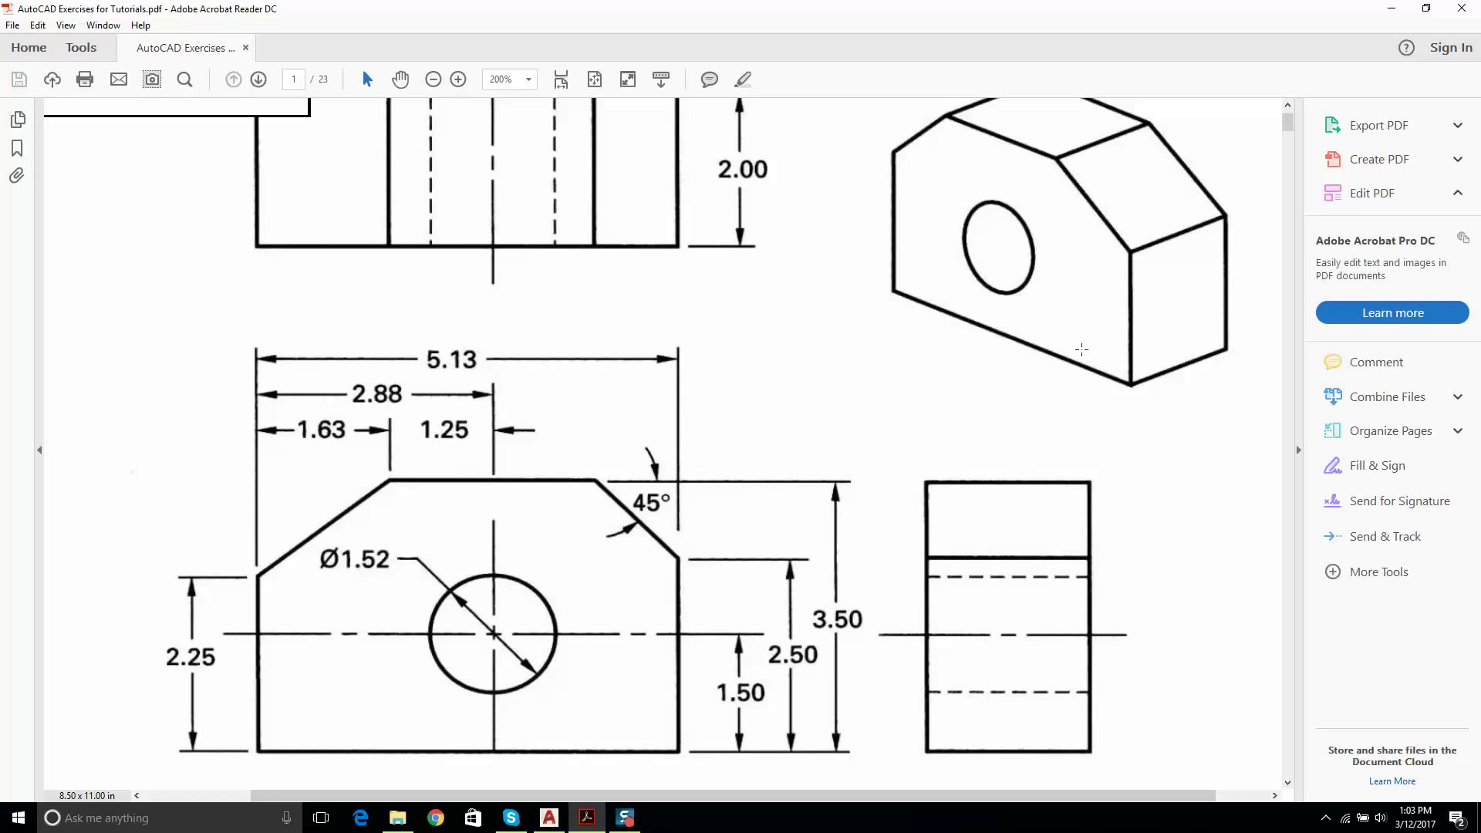
pyautogui.click(549, 818)
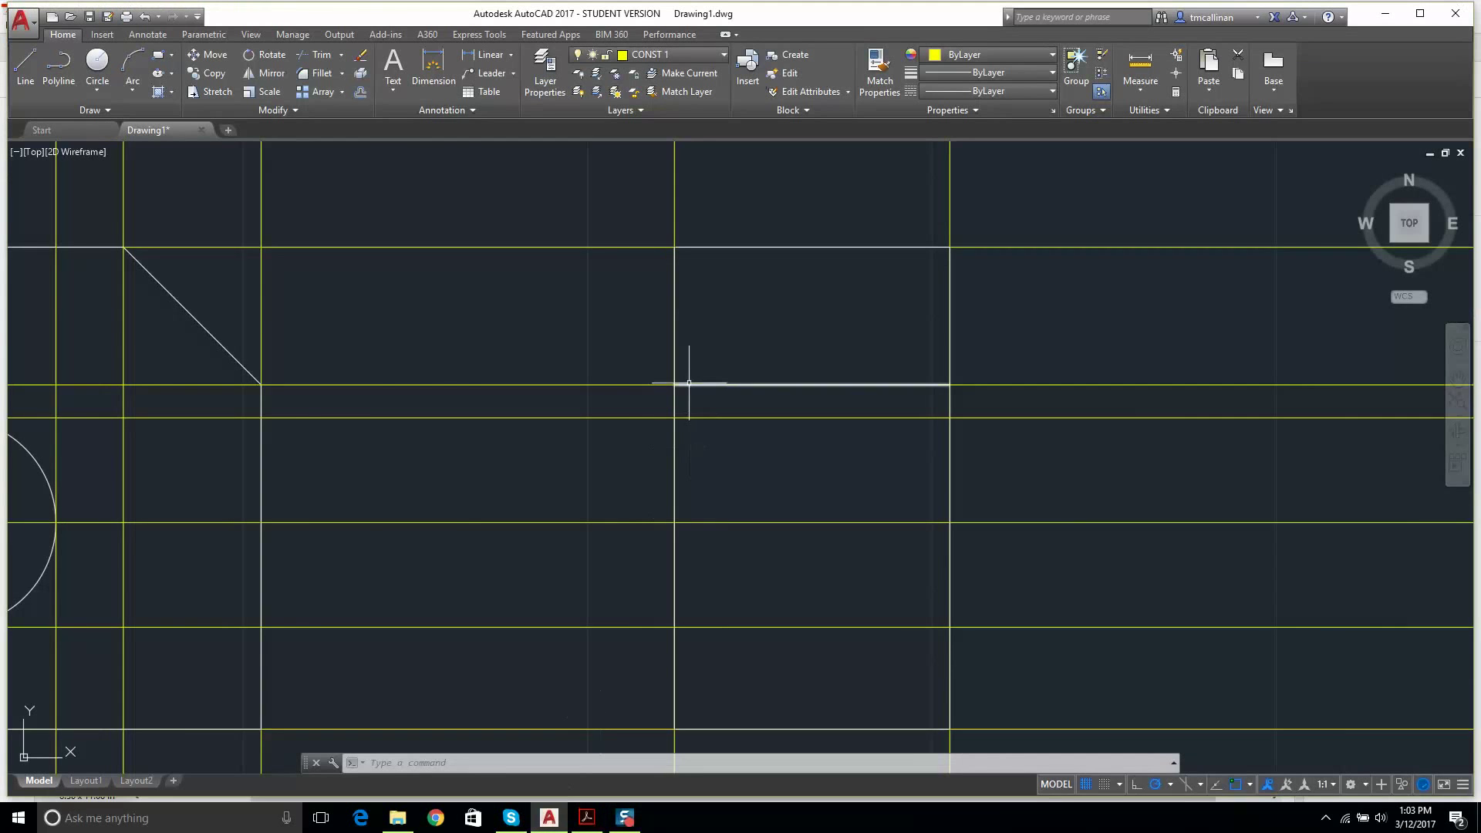
# - Draw a trial line on layer 0 across the side view along the hole's upper construction line, and erase it
pyautogui.scroll(-3, 711, 371)
pyautogui.scroll(3, 752, 366)
pyautogui.click(662, 53)
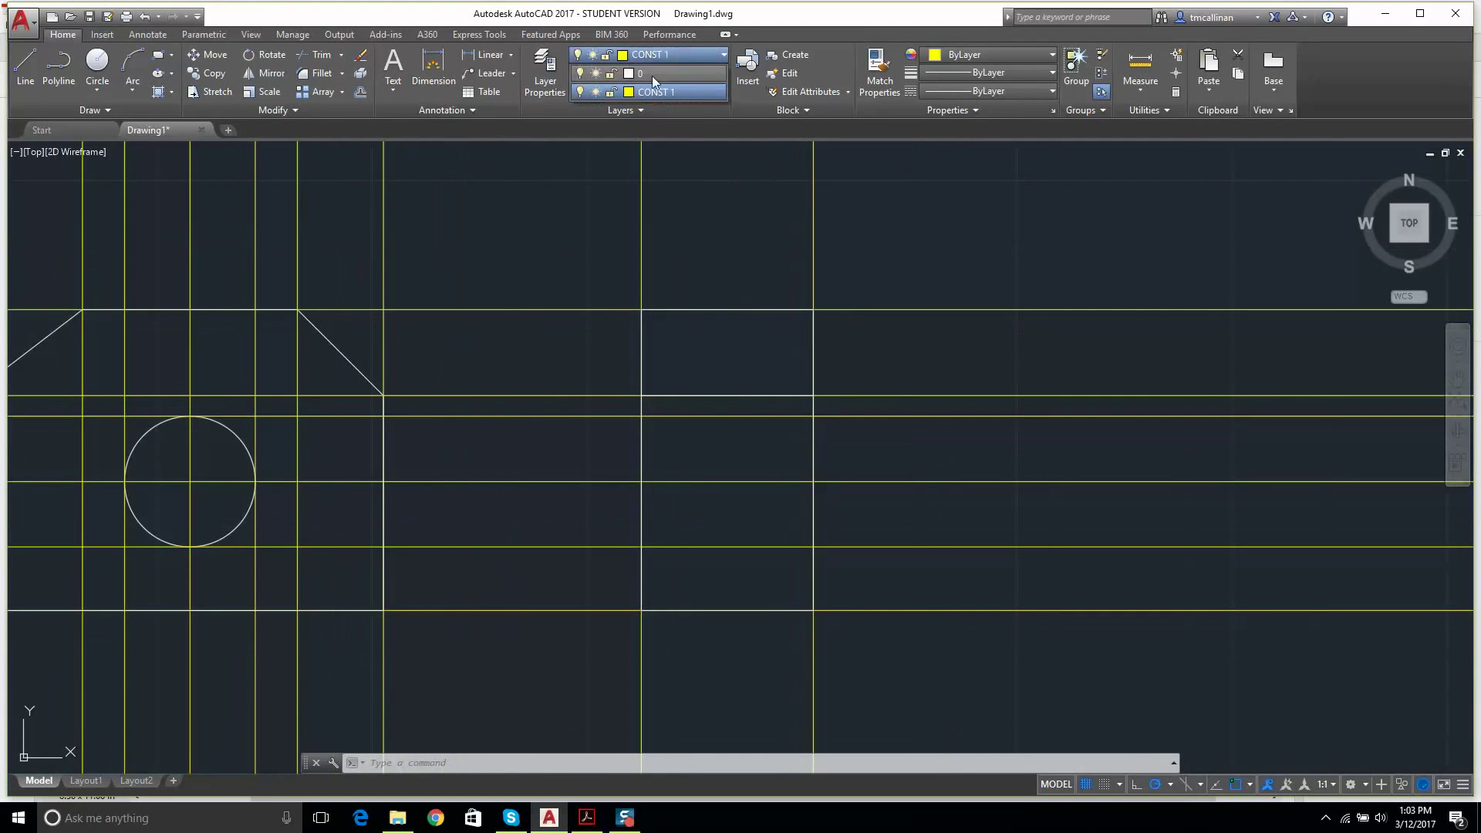
pyautogui.click(651, 76)
pyautogui.click(25, 65)
pyautogui.scroll(5, 645, 529)
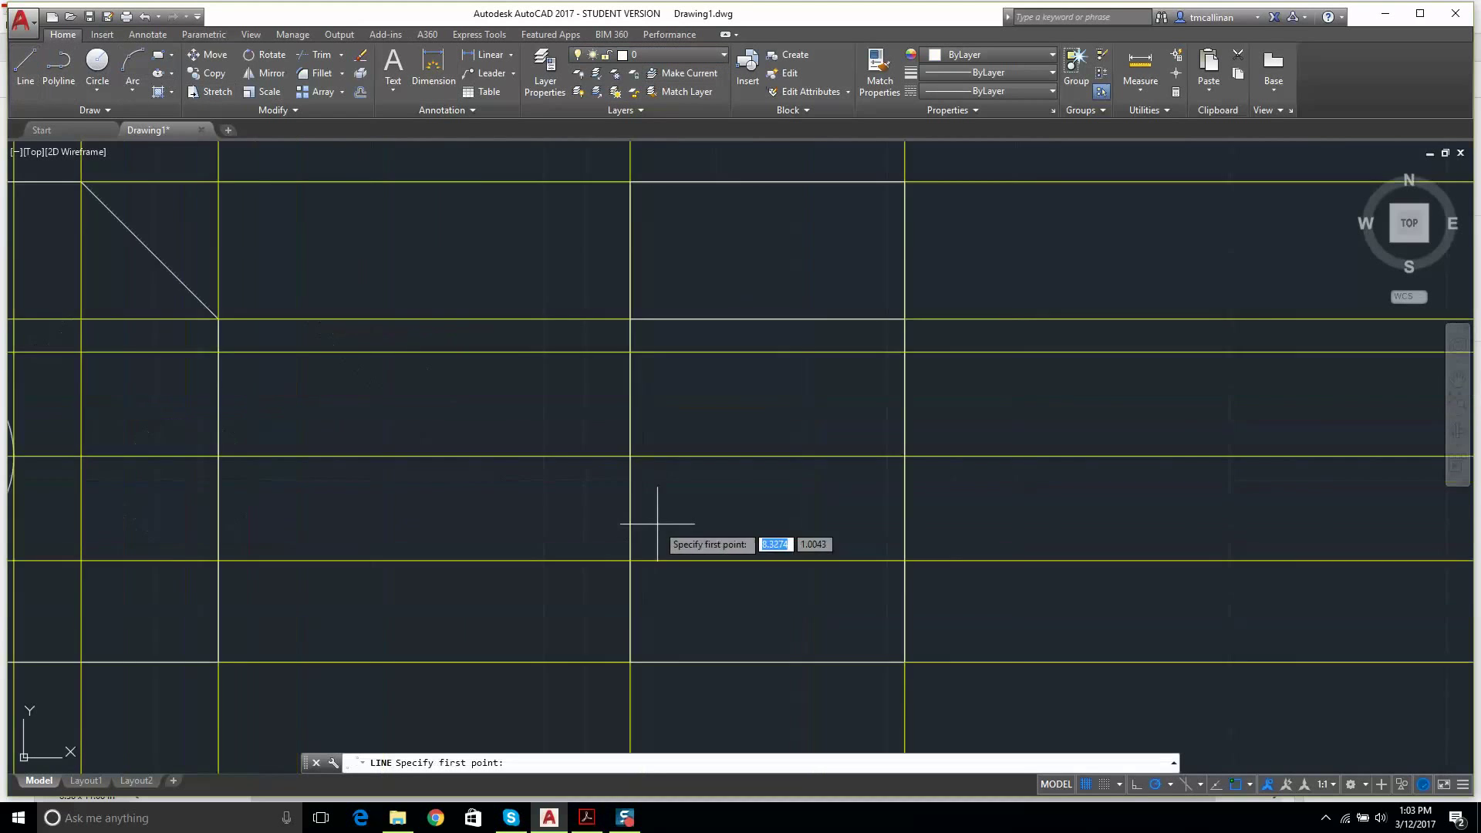
pyautogui.click(614, 250)
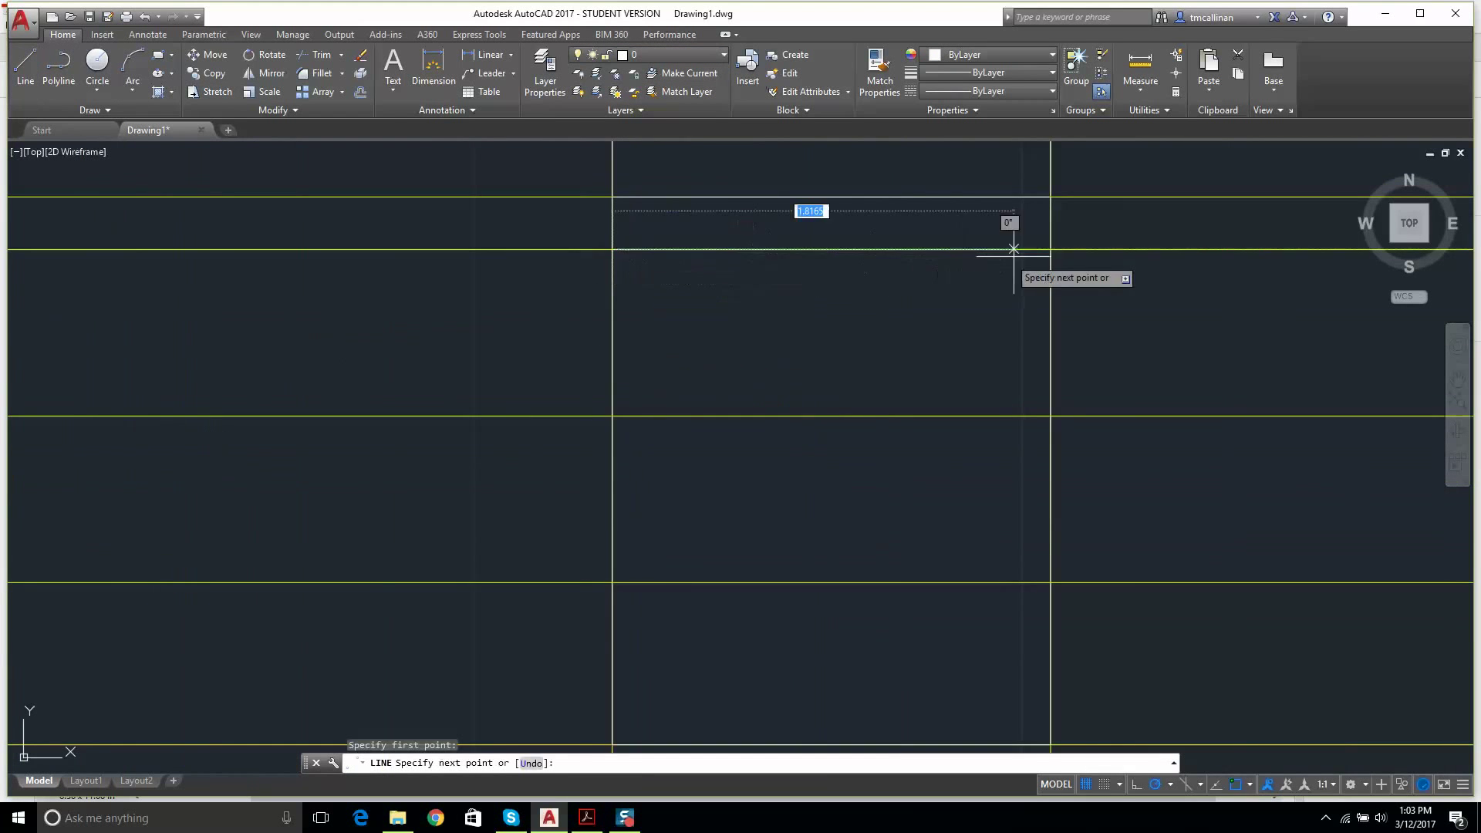
pyautogui.click(1051, 249)
pyautogui.press('Escape')
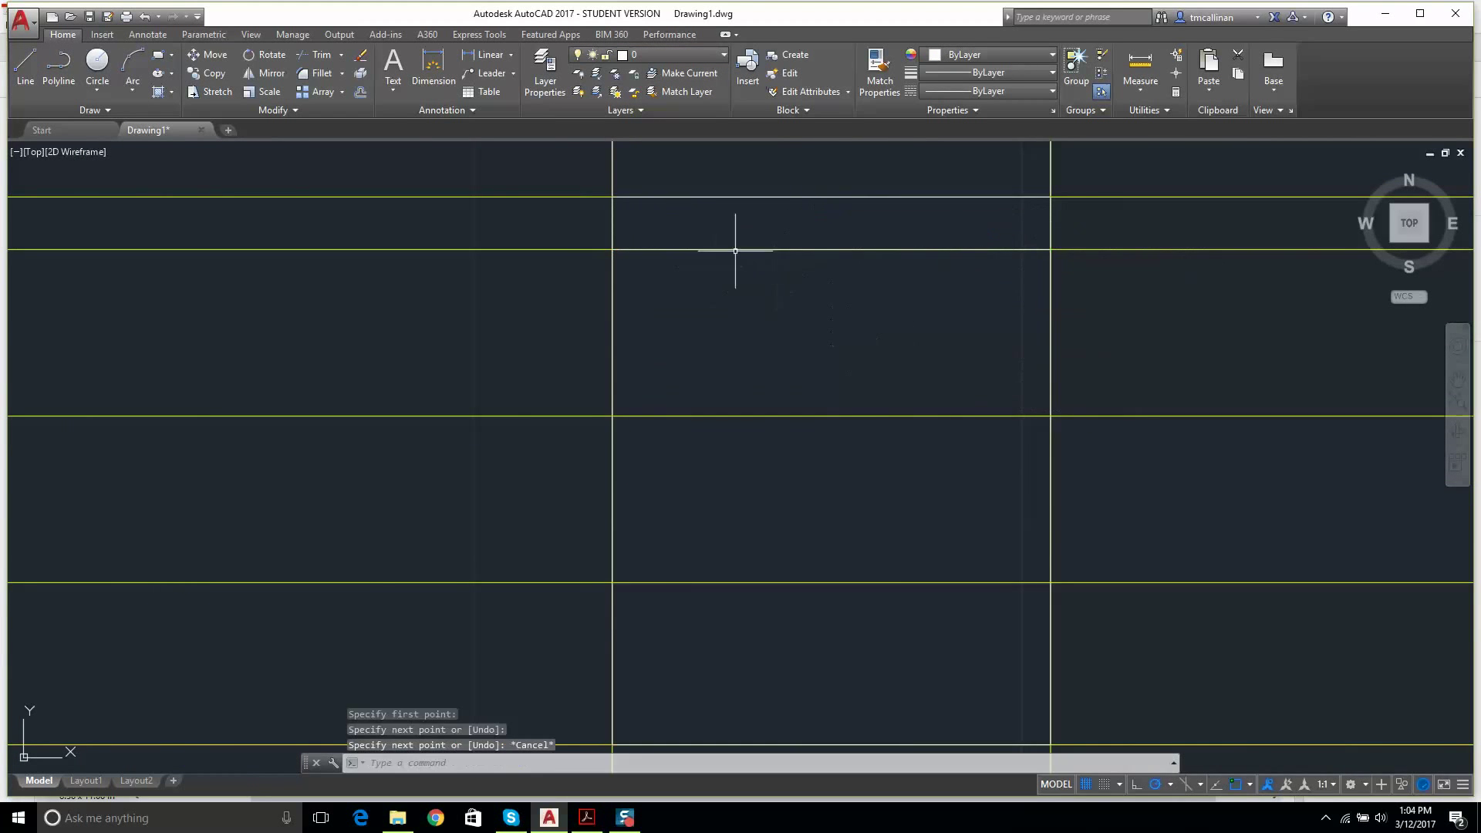
pyautogui.click(982, 249)
pyautogui.press('Delete')
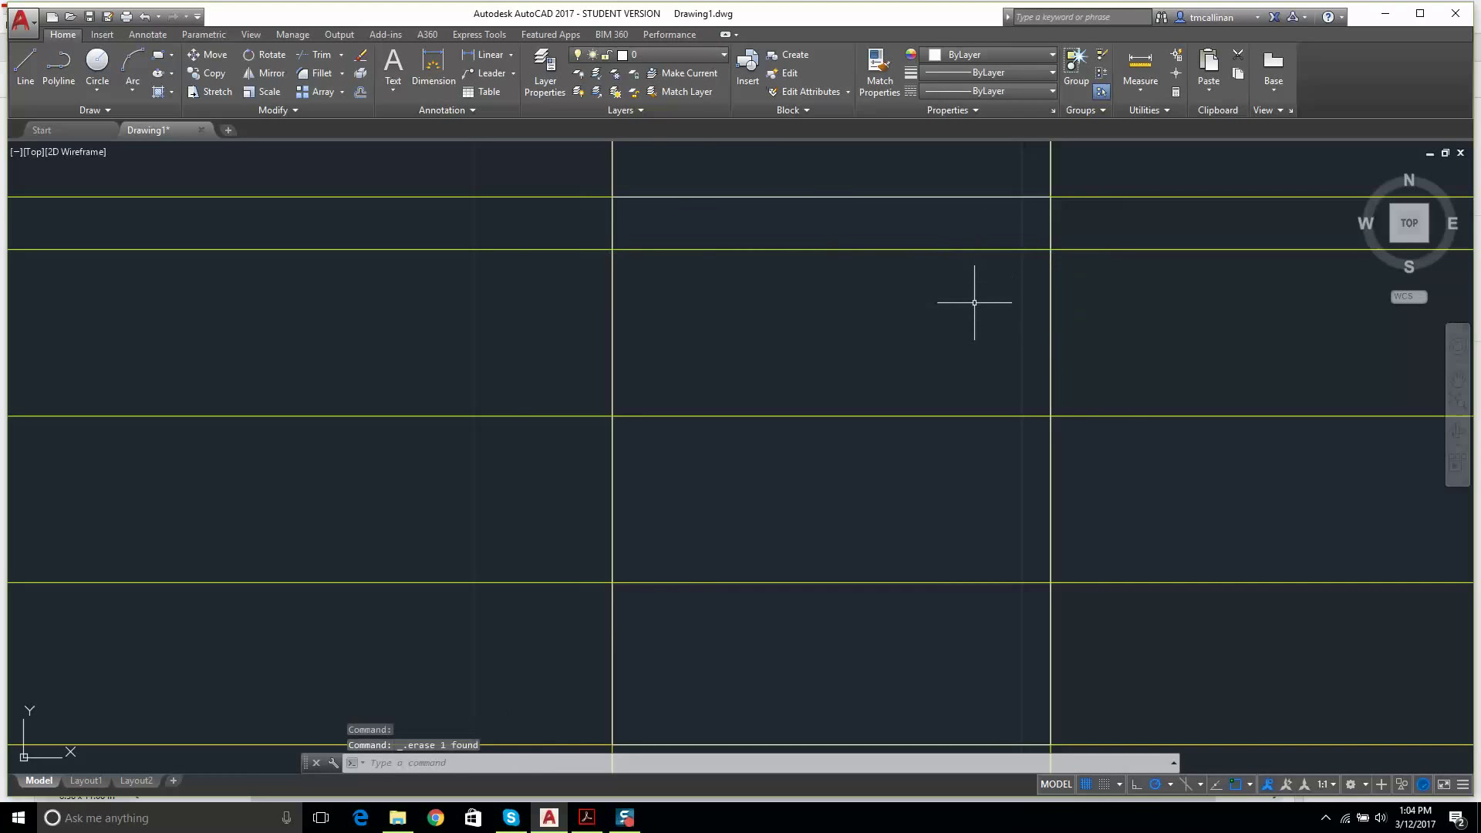
# - Create a new layer named Hidden 1 in the layer properties
pyautogui.click(551, 68)
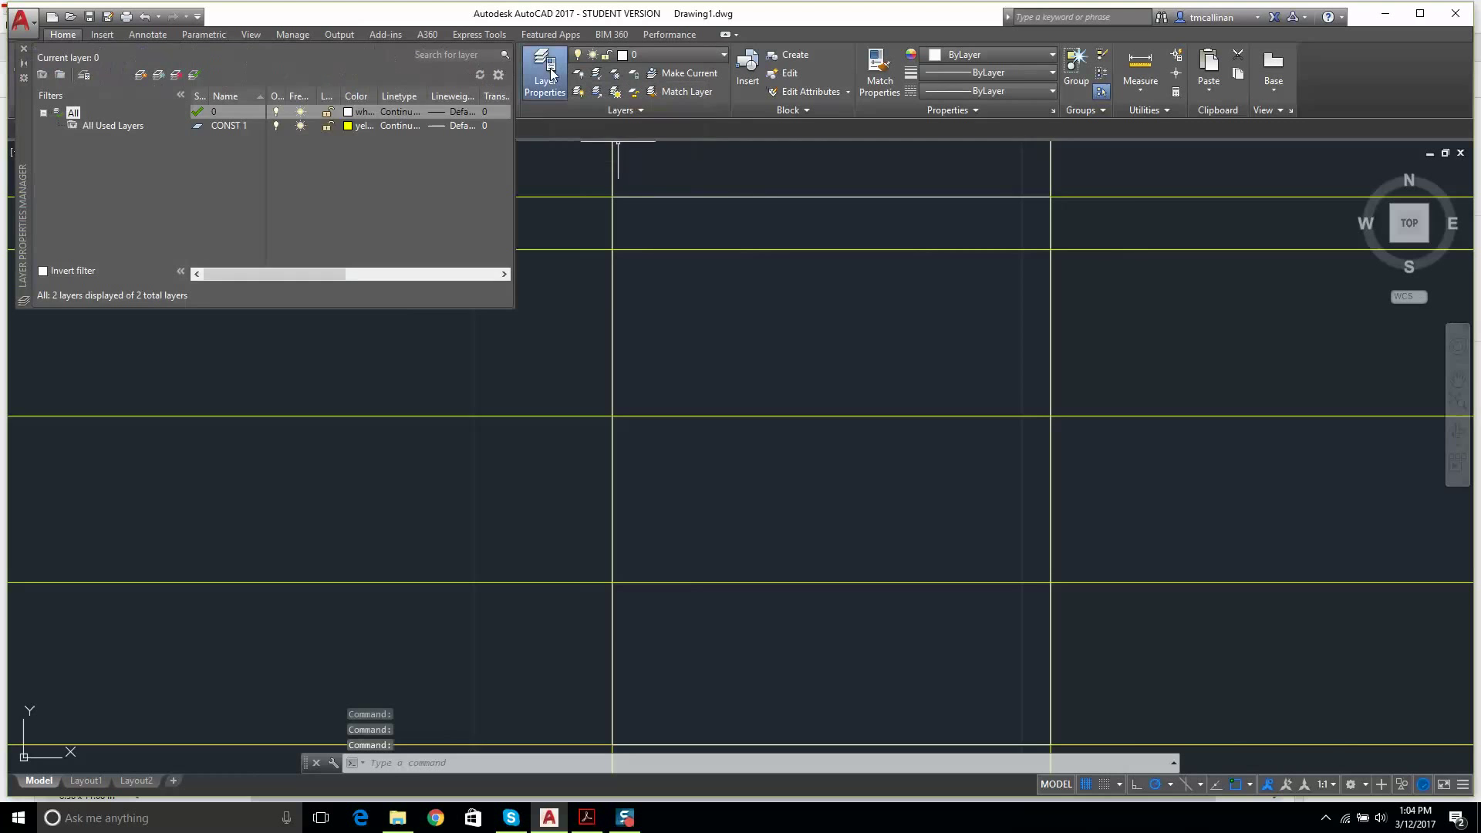
pyautogui.rightClick(308, 164)
pyautogui.click(417, 224)
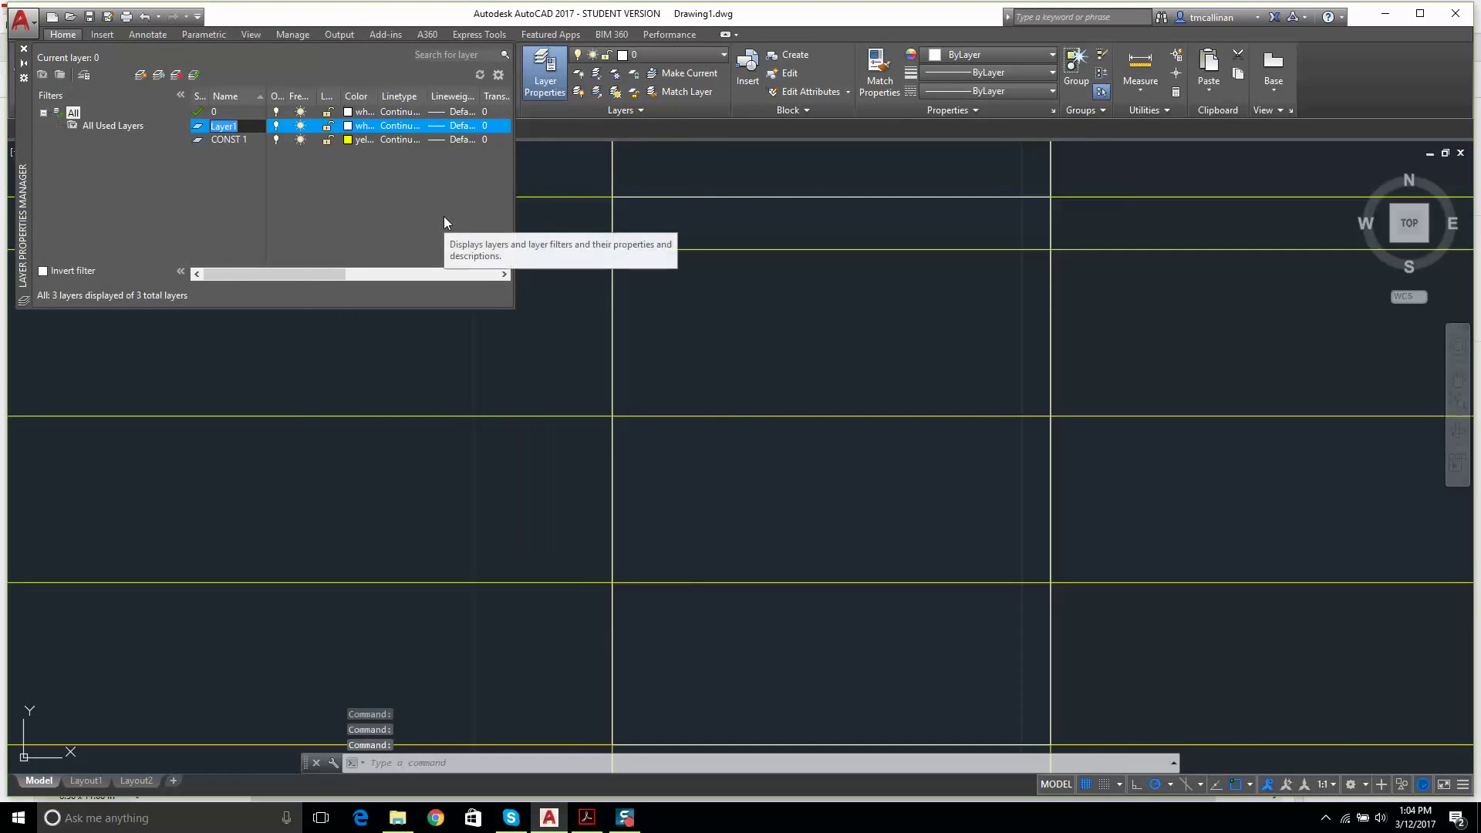
pyautogui.write('Hidden 1')
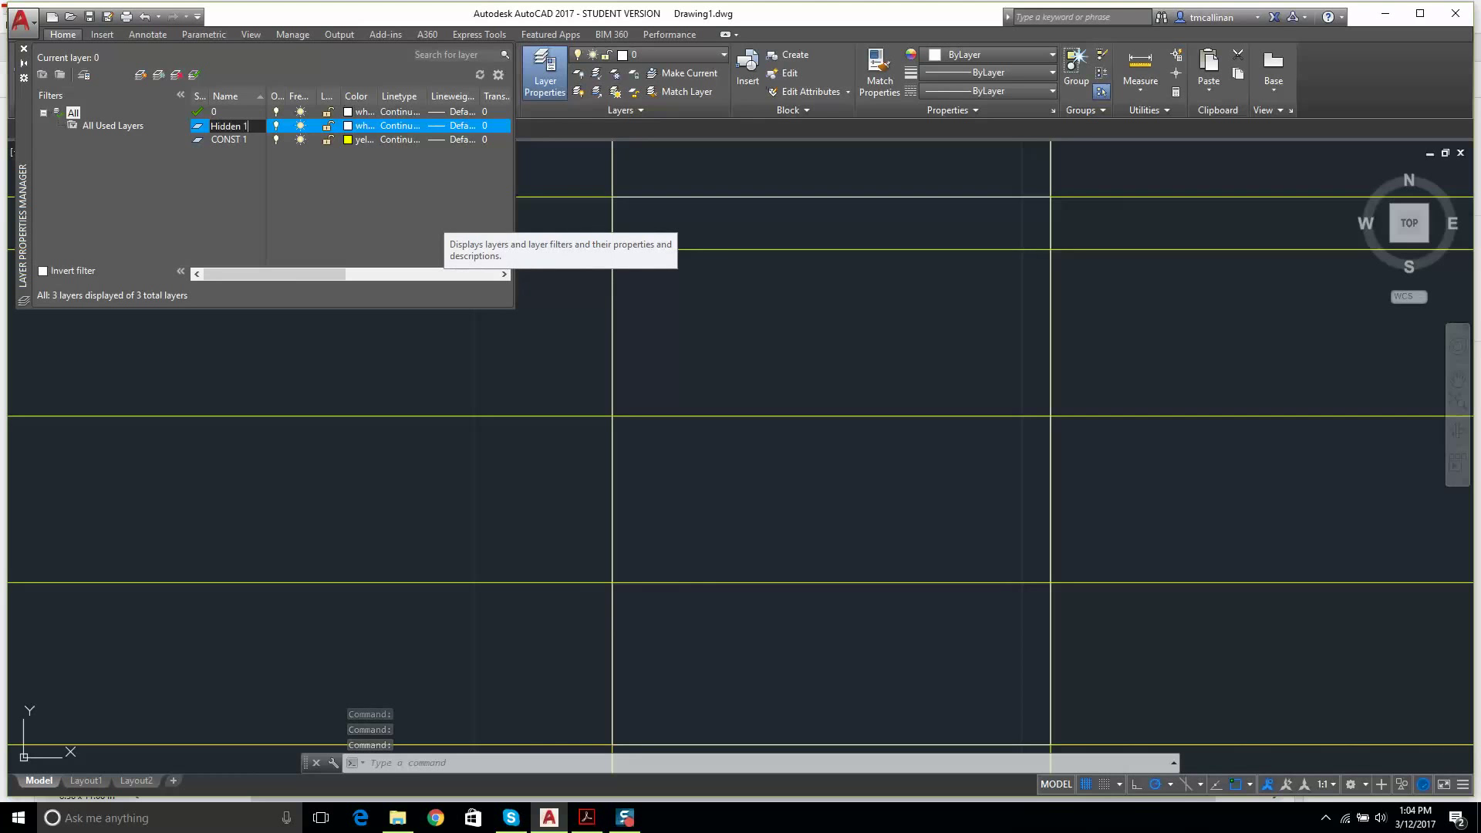
pyautogui.press('Return')
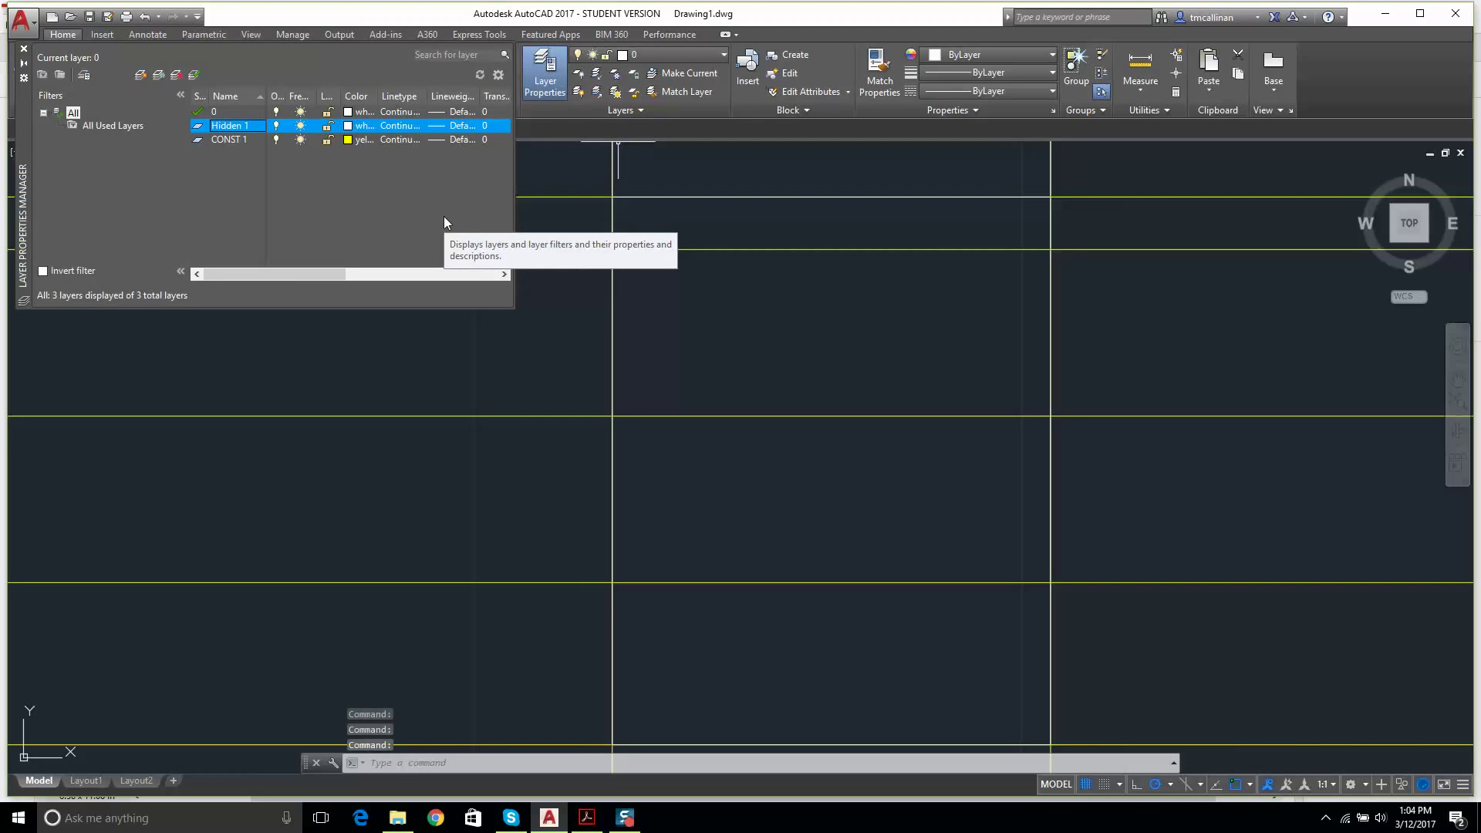
# - Load the HIDDEN linetype from acad.lin while choosing a linetype for the Hidden 1 layer
pyautogui.doubleClick(423, 103)
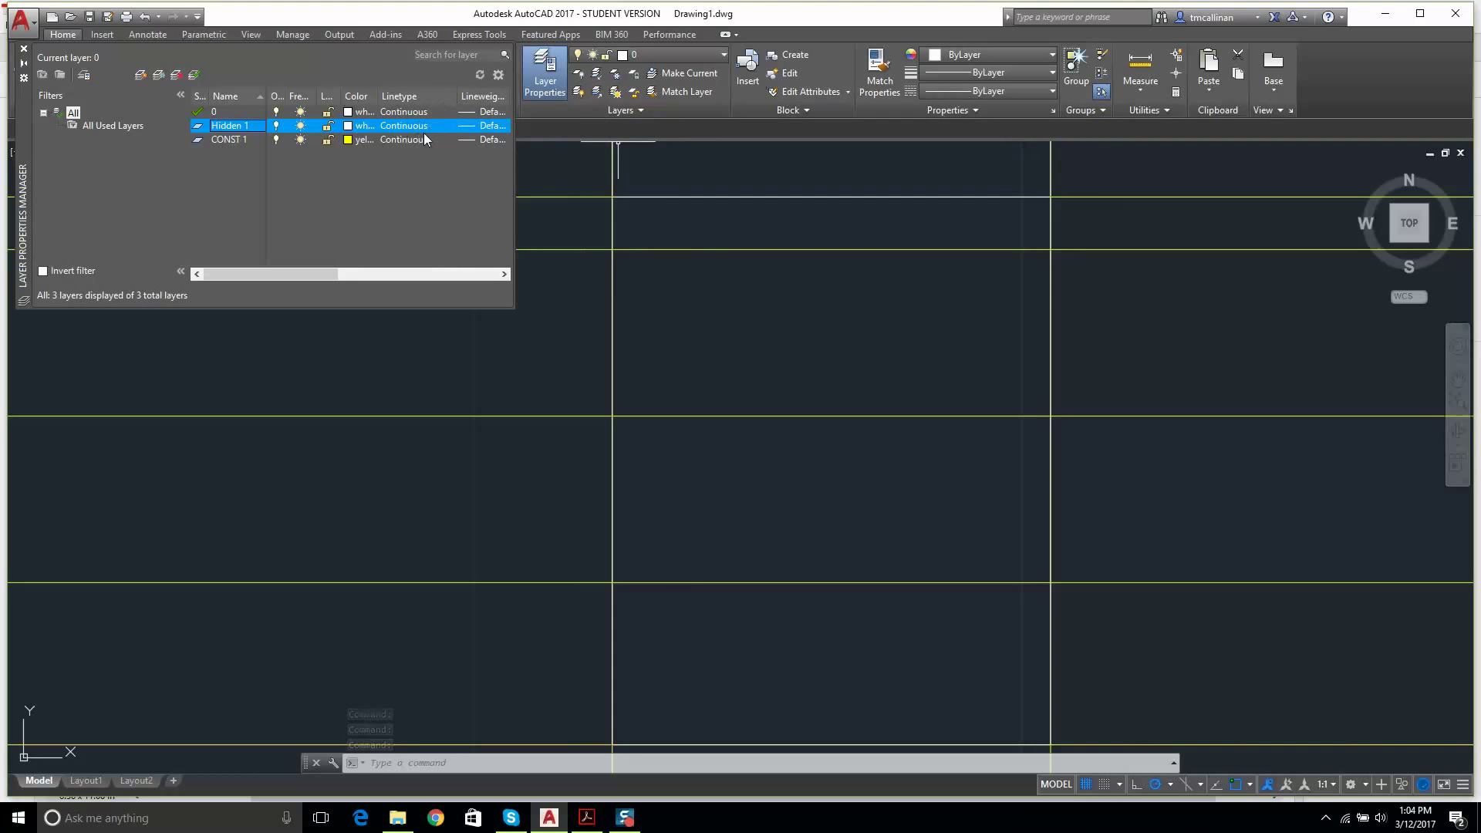
pyautogui.click(417, 126)
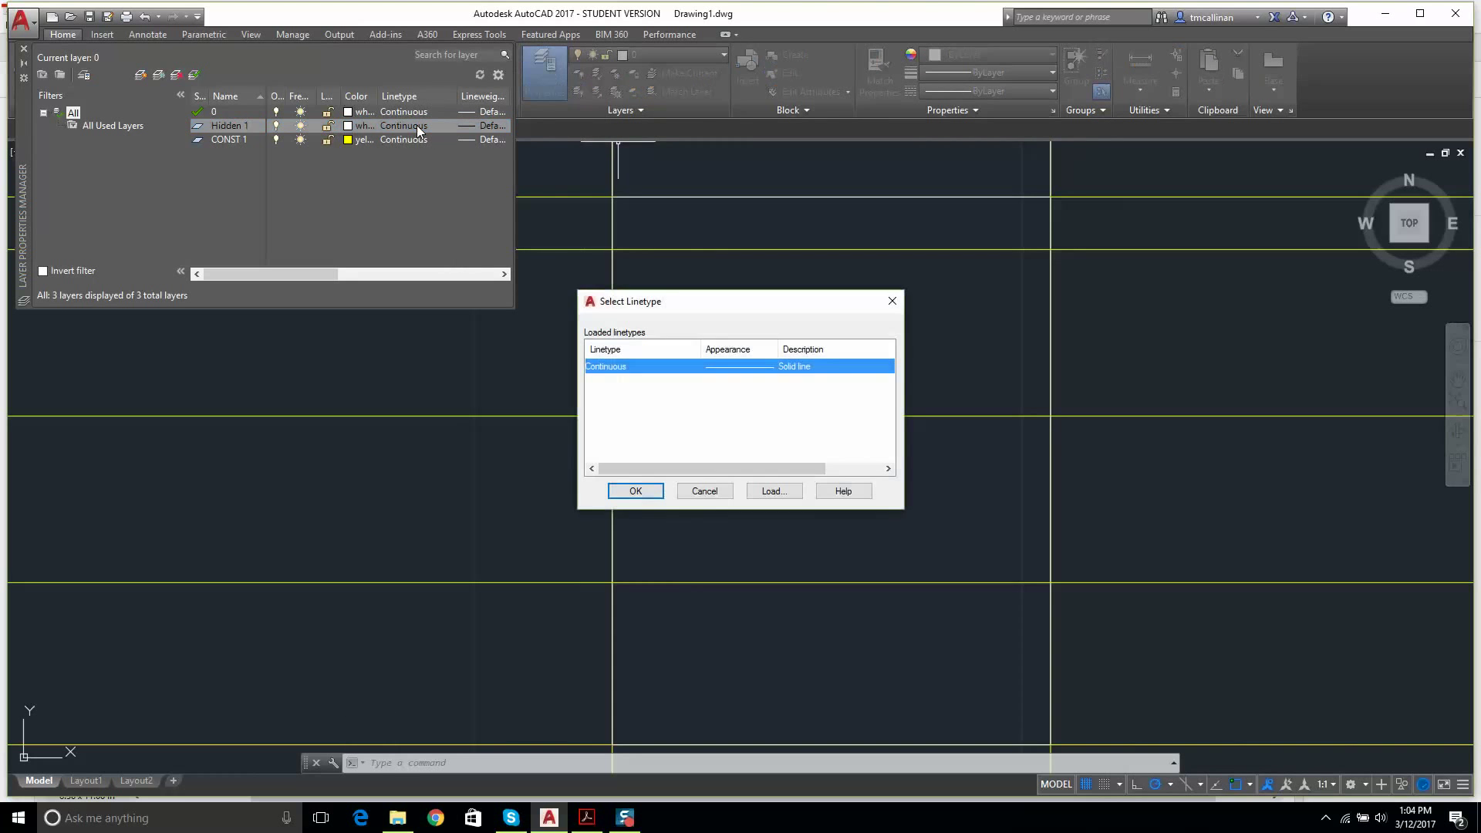
pyautogui.click(706, 491)
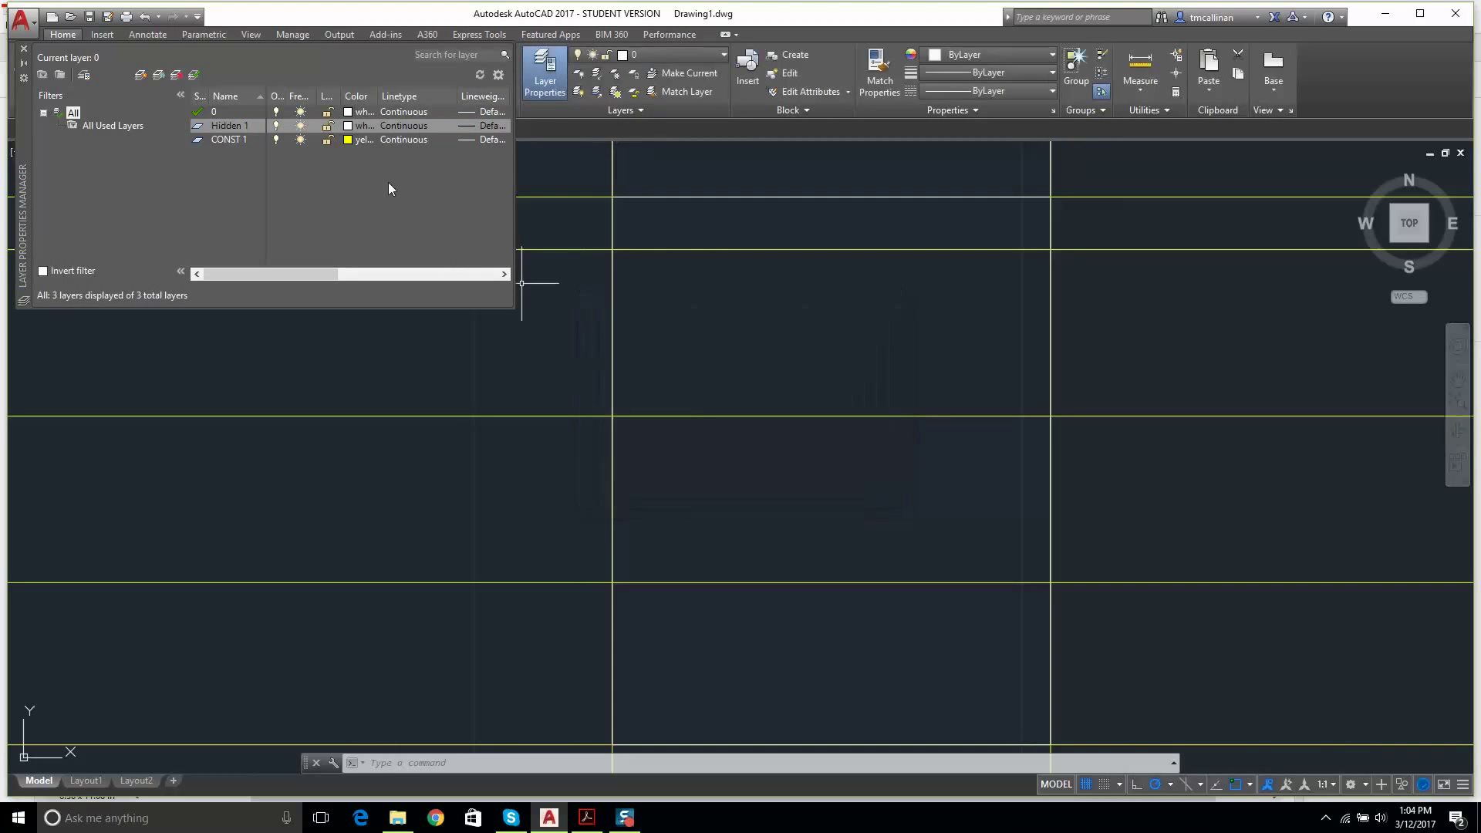
pyautogui.click(409, 126)
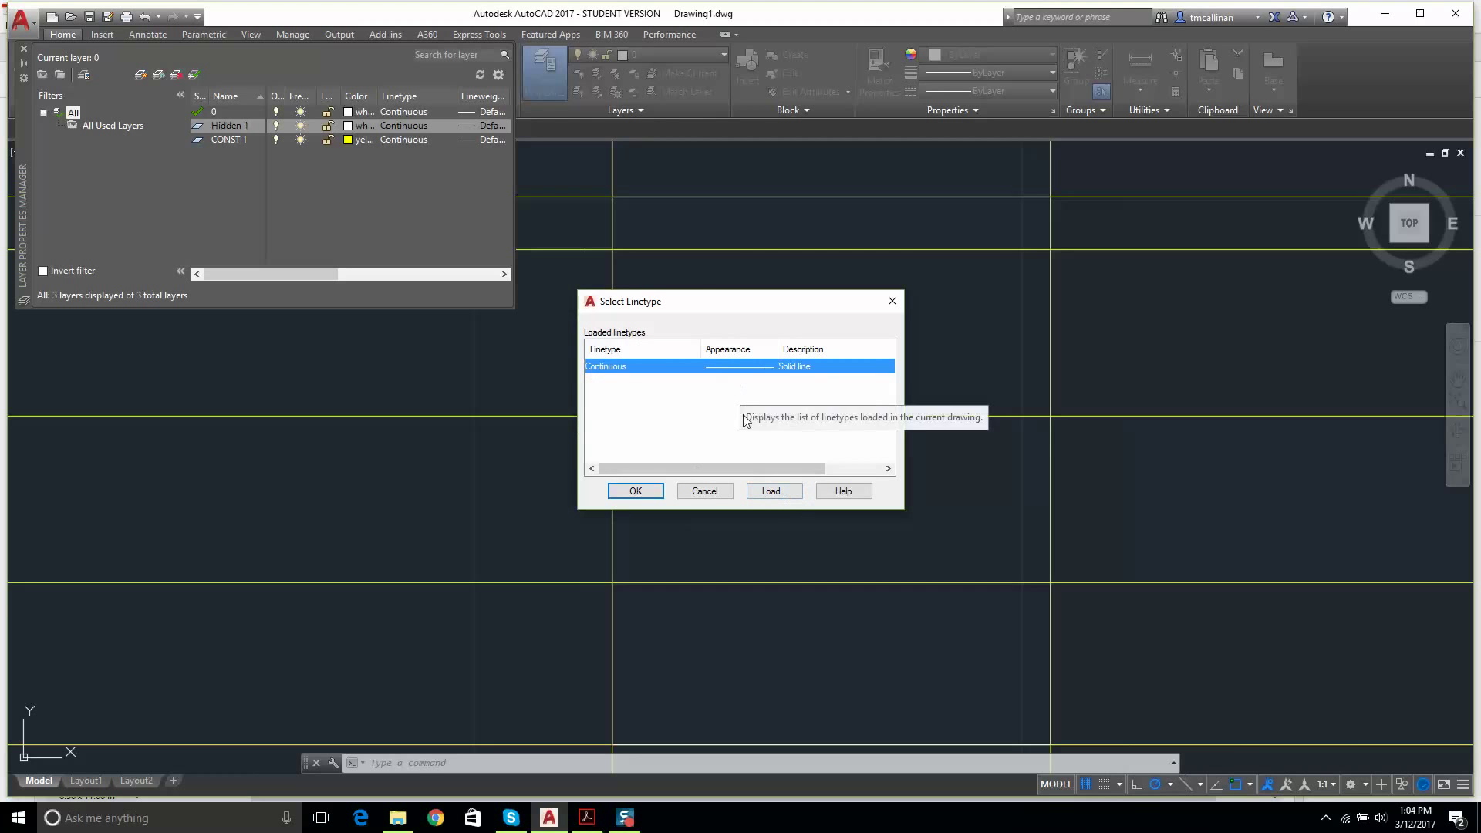
pyautogui.click(769, 491)
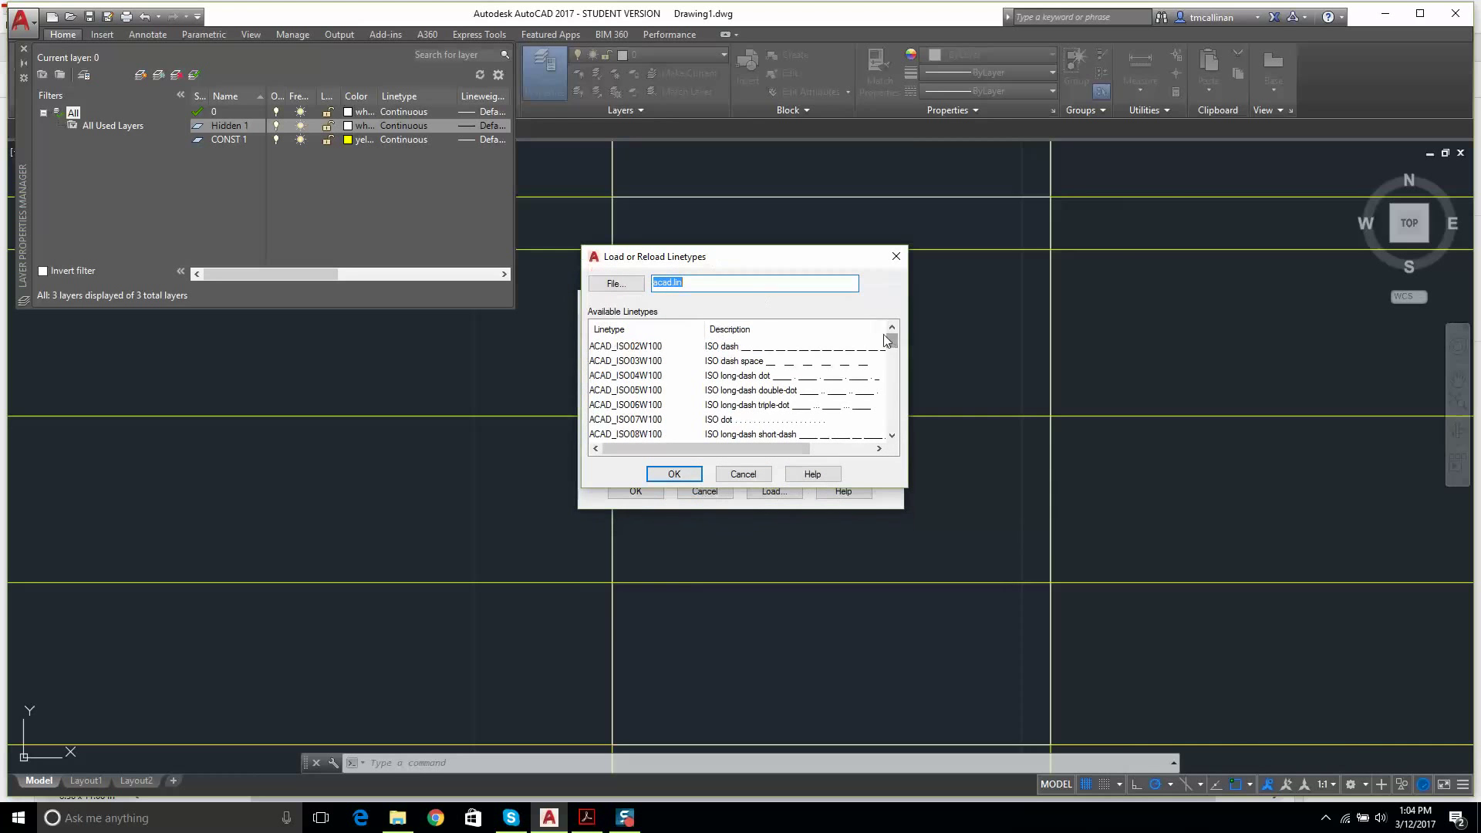
pyautogui.moveTo(890, 341); pyautogui.dragTo(891, 410)
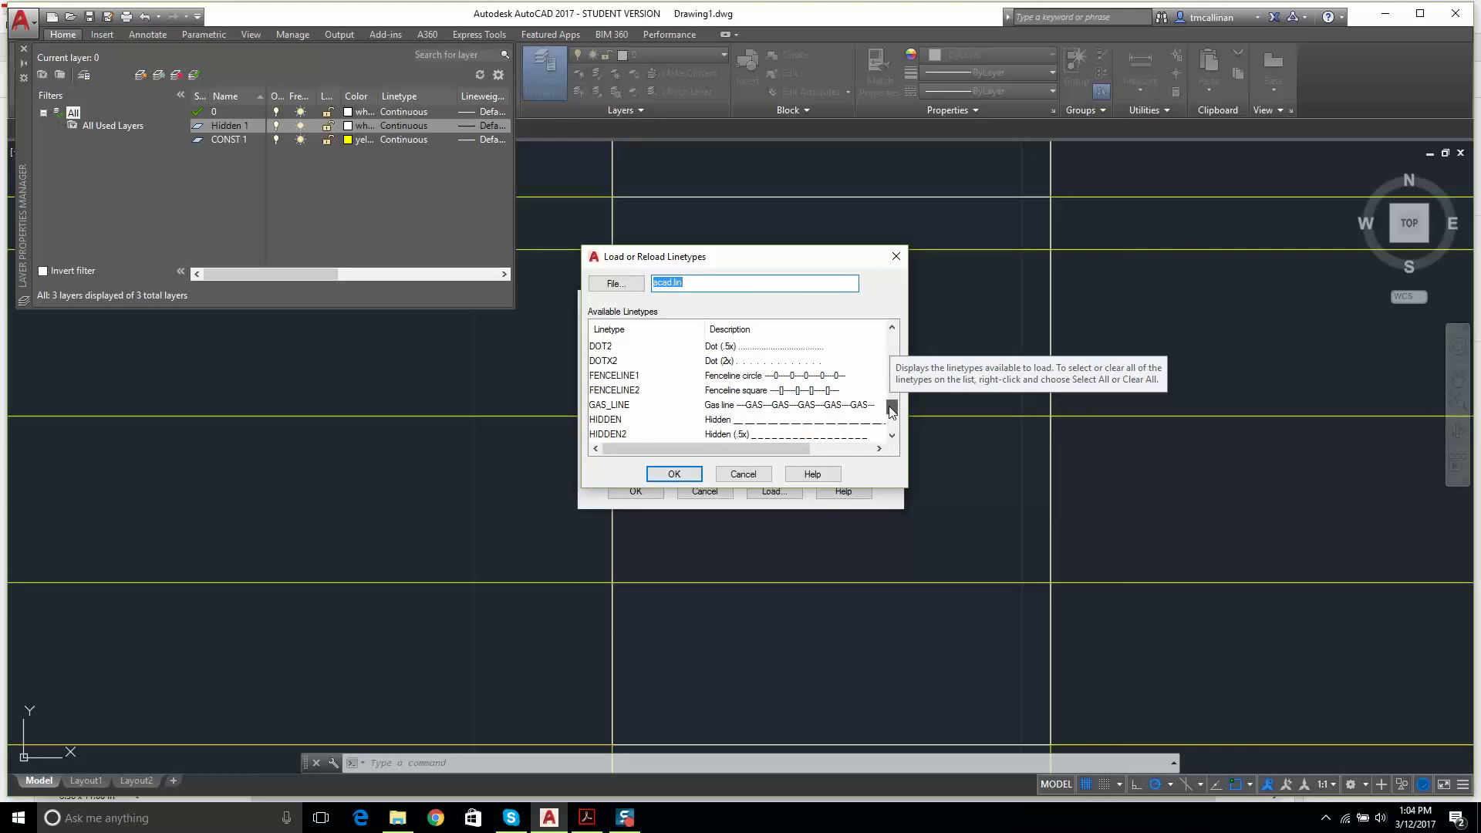
pyautogui.click(610, 419)
pyautogui.click(673, 474)
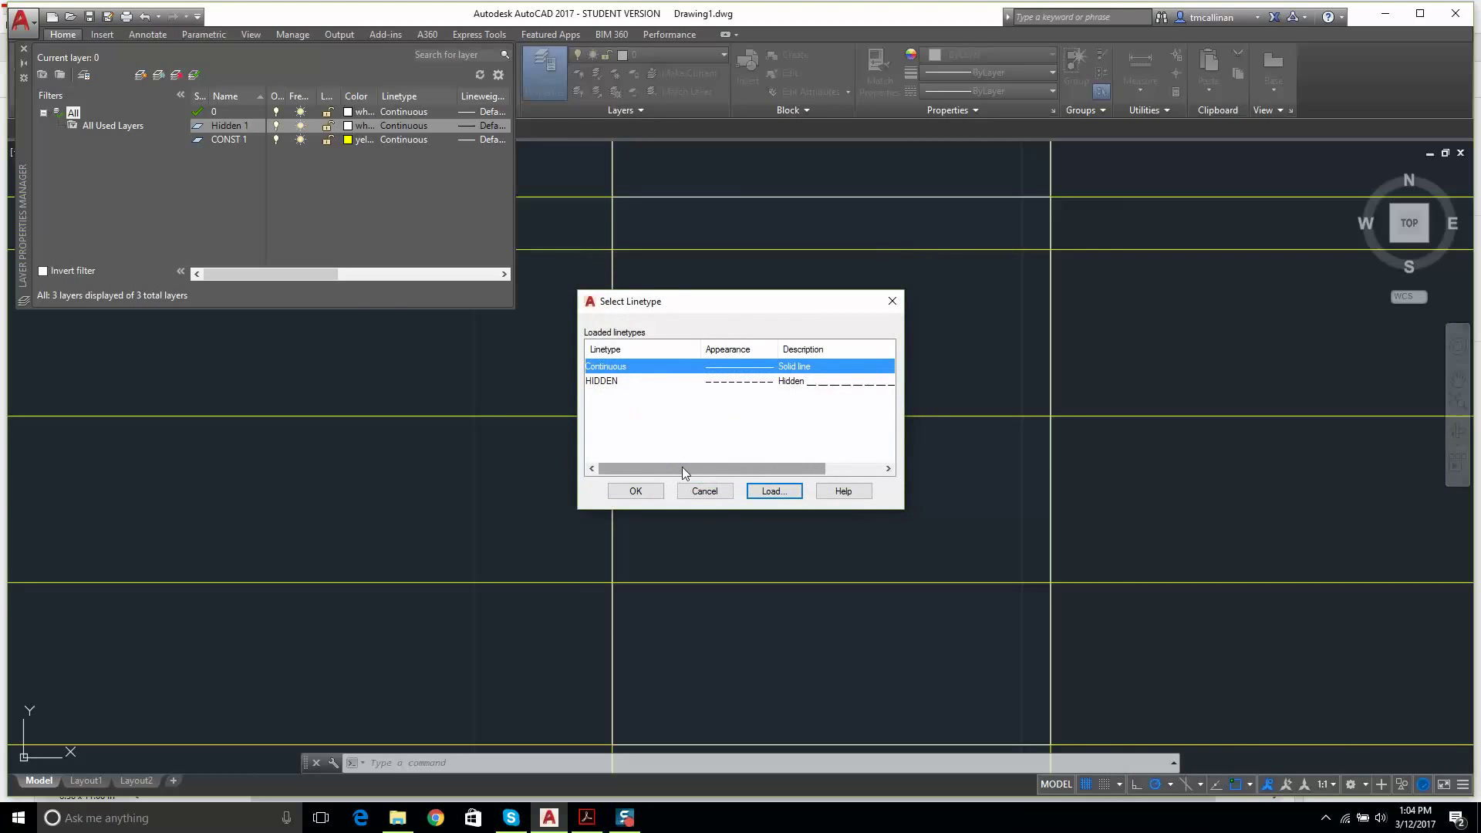
# - Load the CENTER linetype from acad.lin into the drawing as well
pyautogui.click(771, 492)
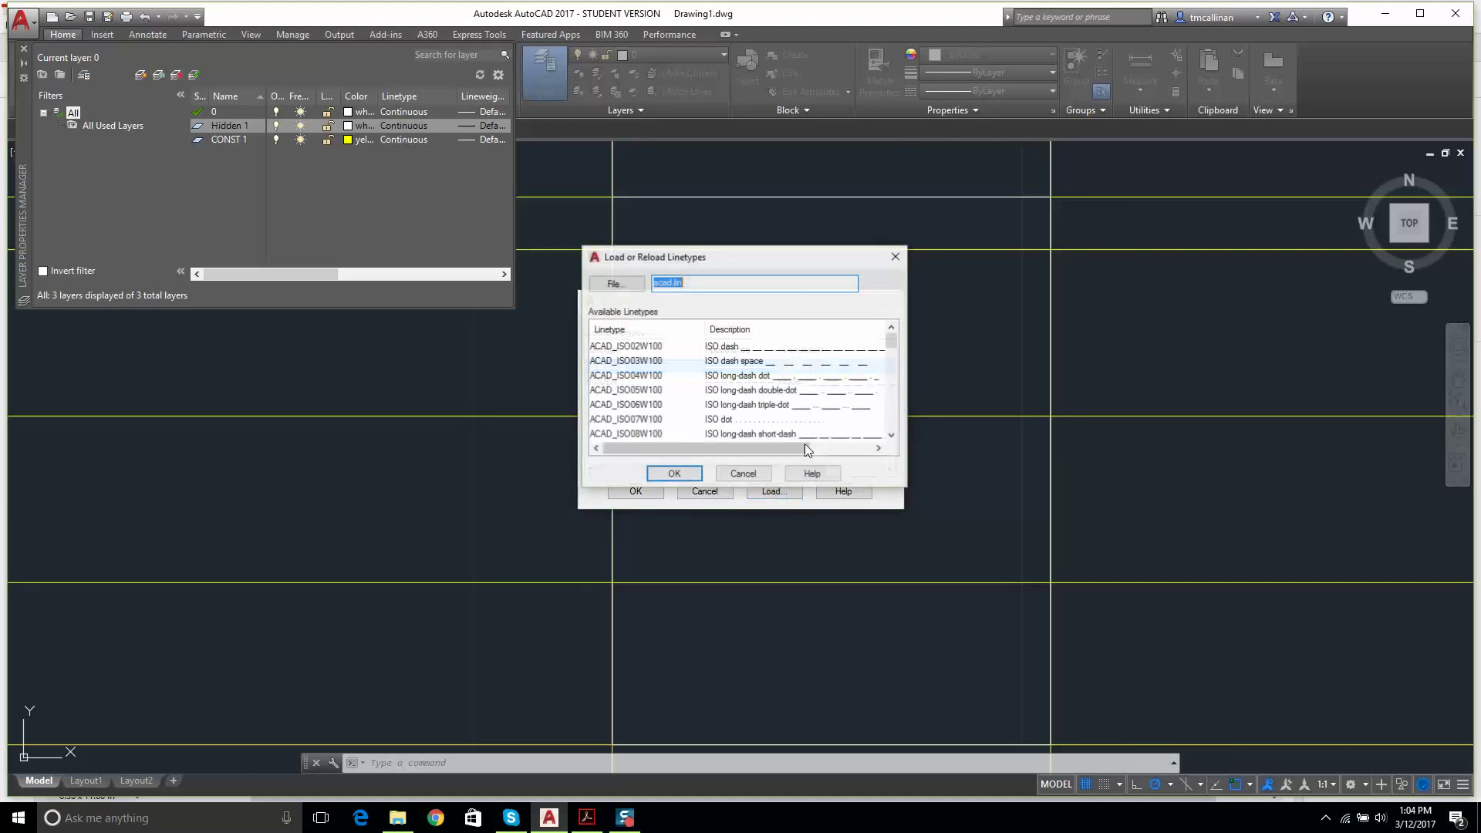
pyautogui.moveTo(892, 343); pyautogui.dragTo(888, 378)
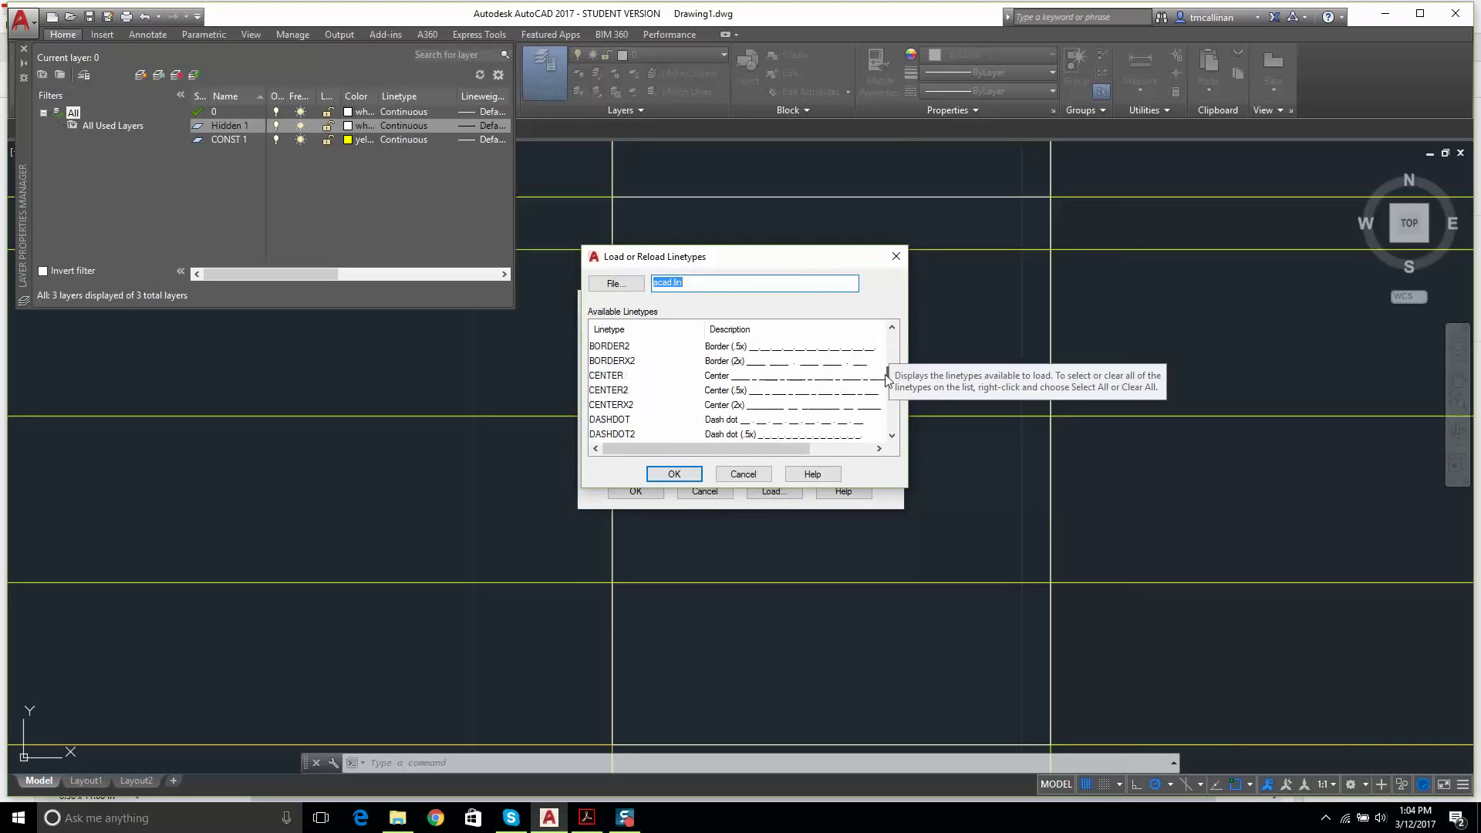
pyautogui.click(607, 376)
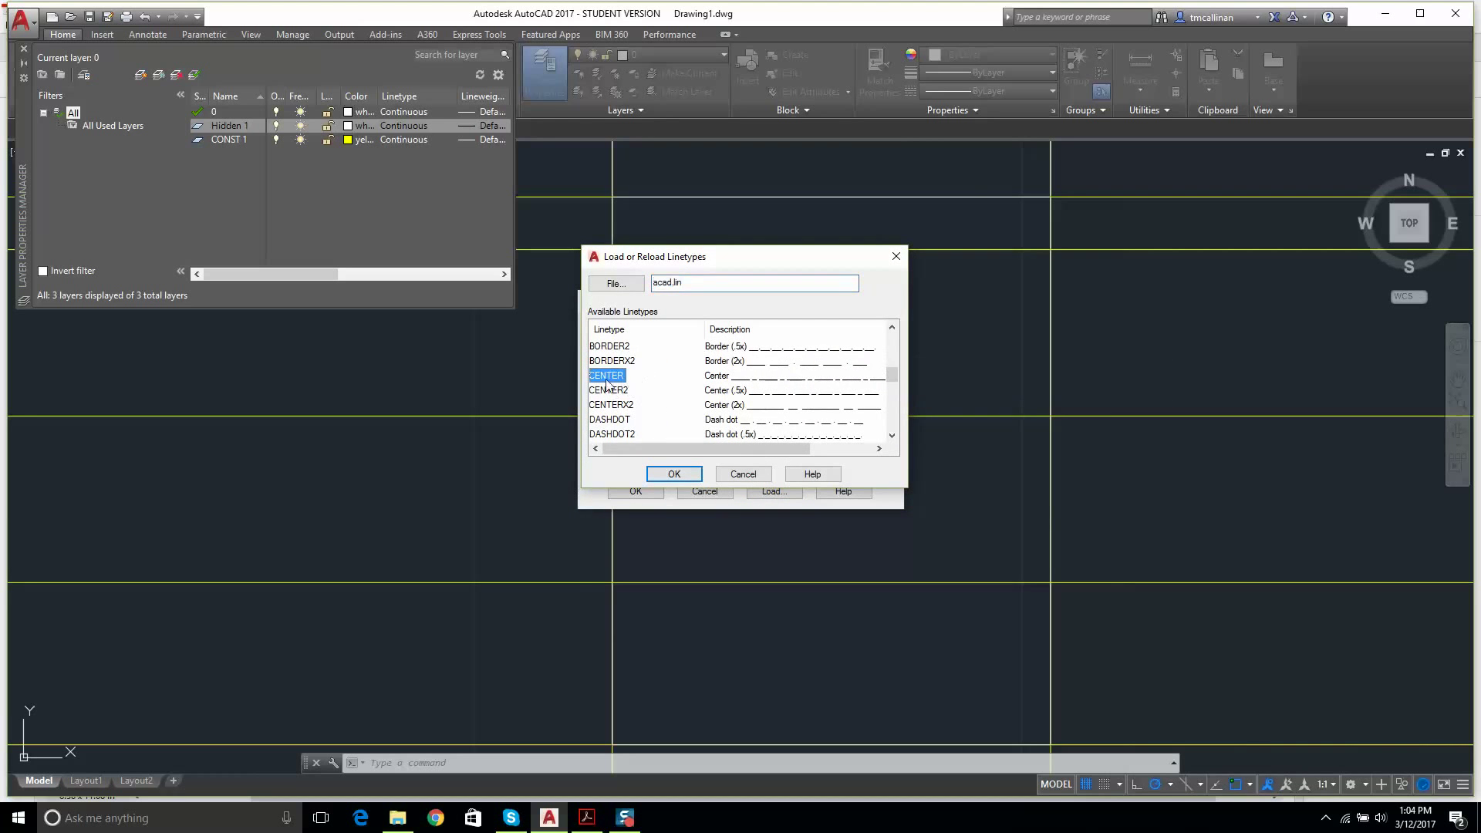
pyautogui.click(673, 474)
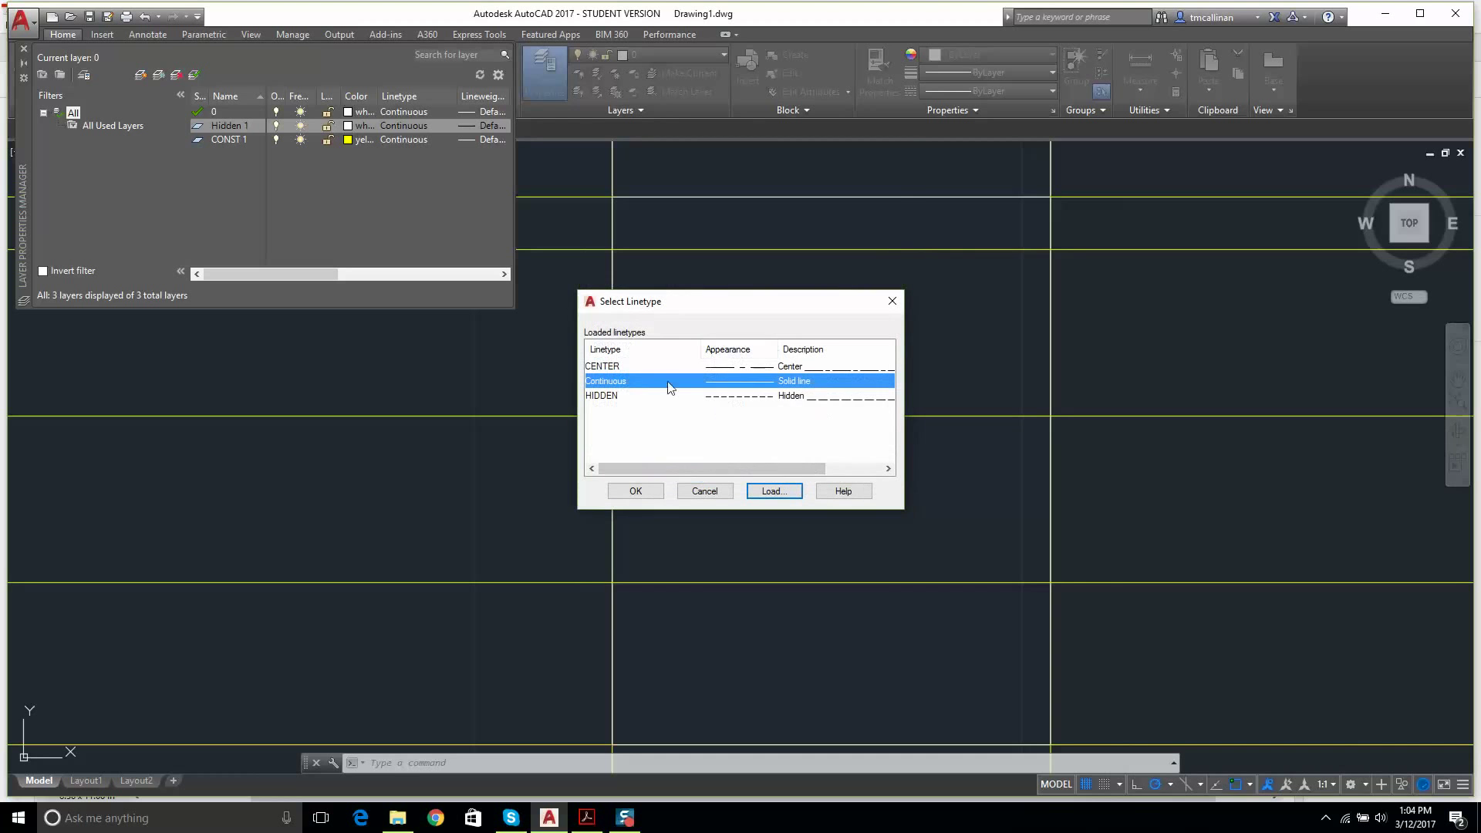
# - Assign the HIDDEN linetype to the Hidden 1 layer and close the layer properties
pyautogui.click(618, 397)
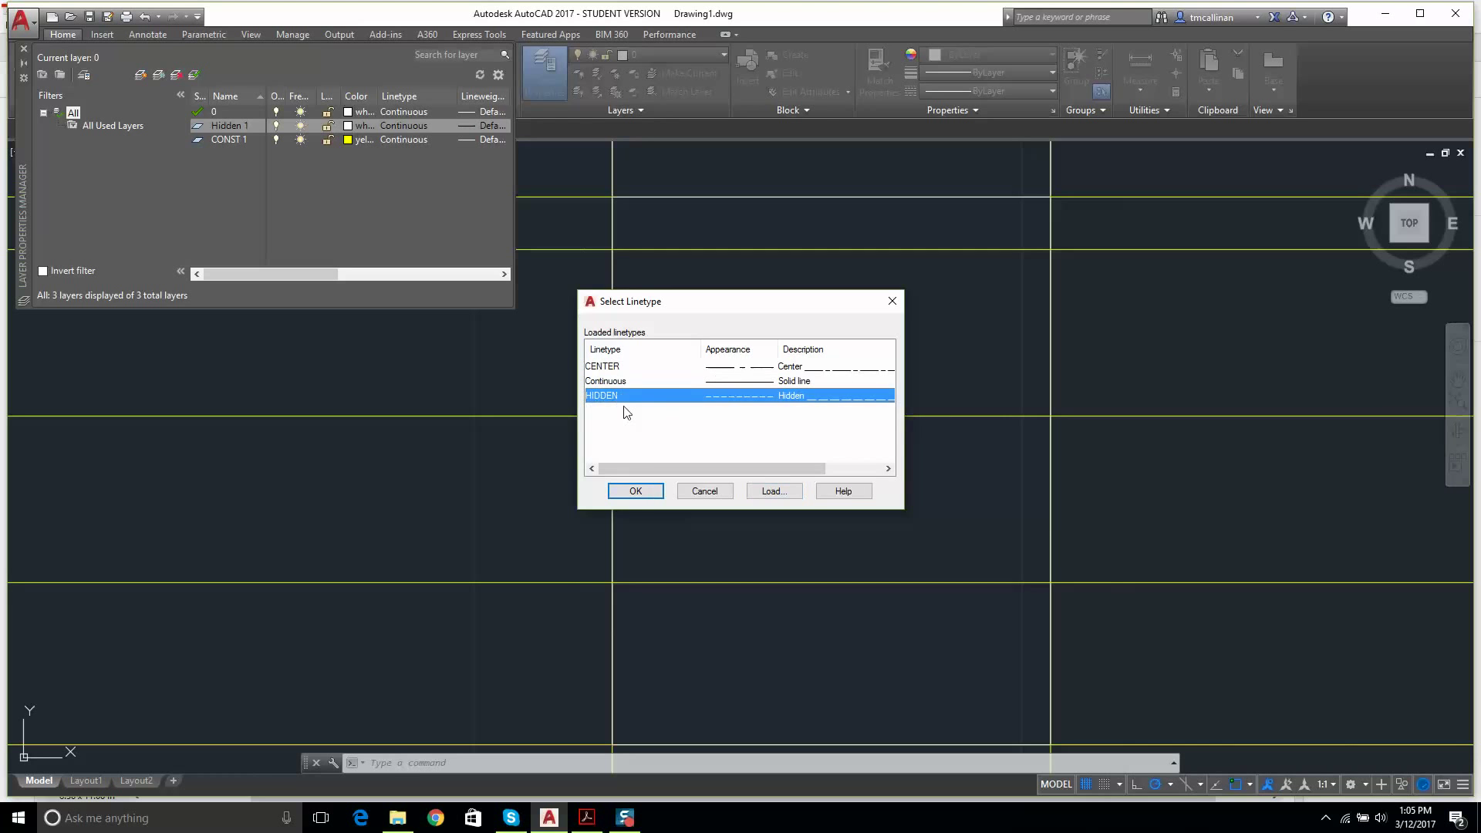
pyautogui.click(635, 491)
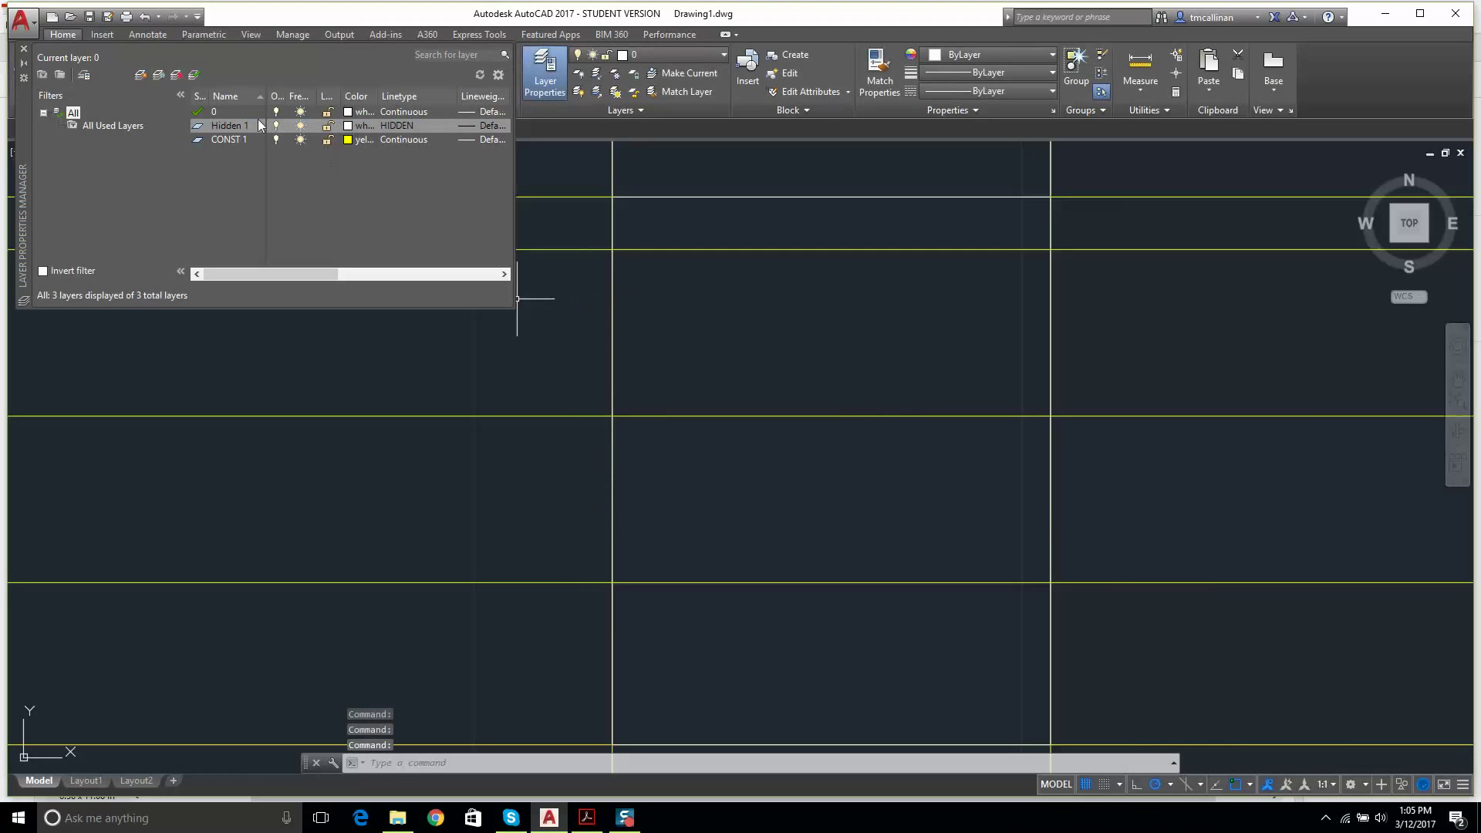
pyautogui.click(24, 48)
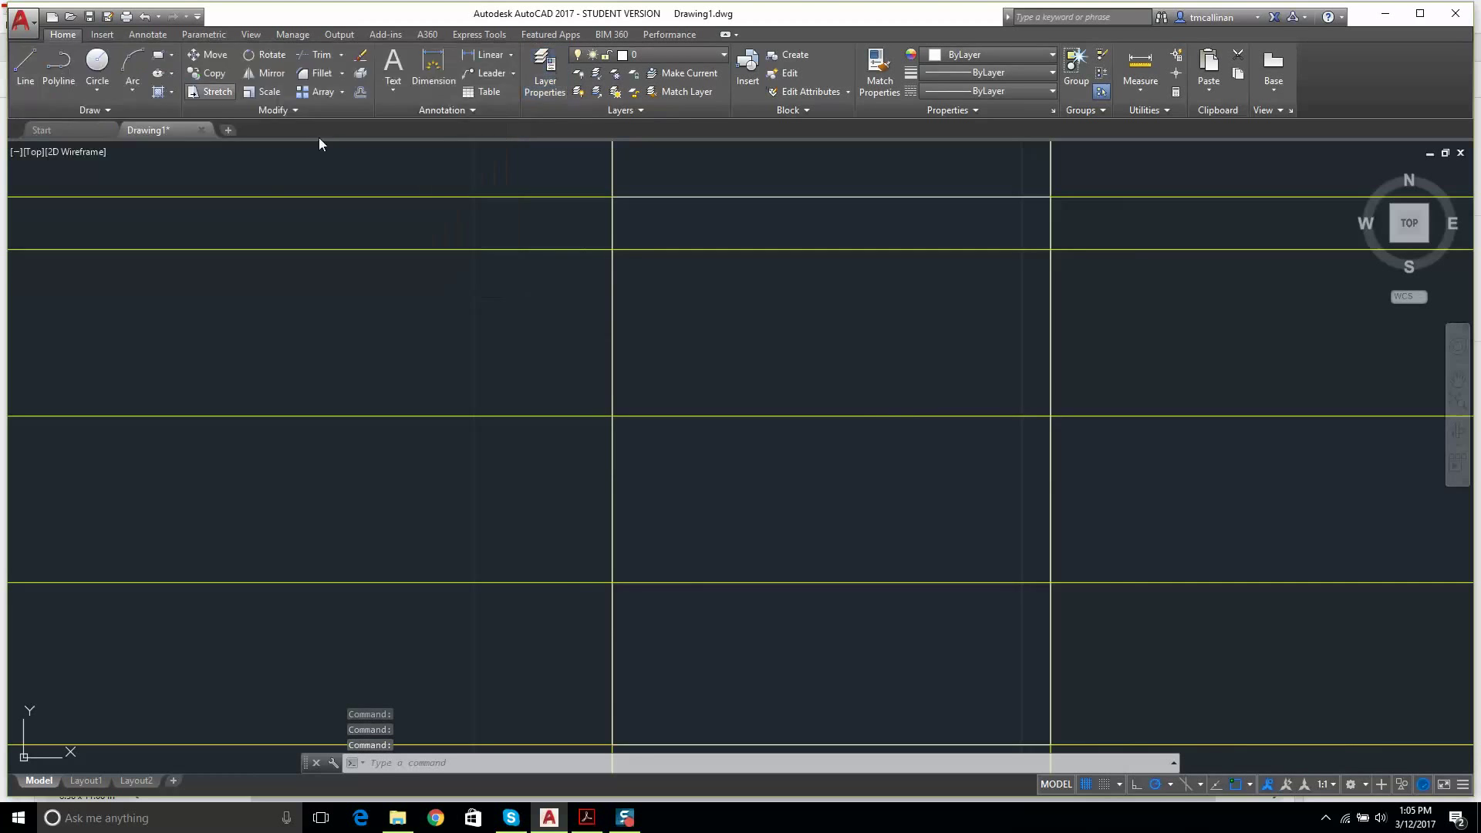
# - Make the Hidden 1 layer the current layer
pyautogui.click(673, 49)
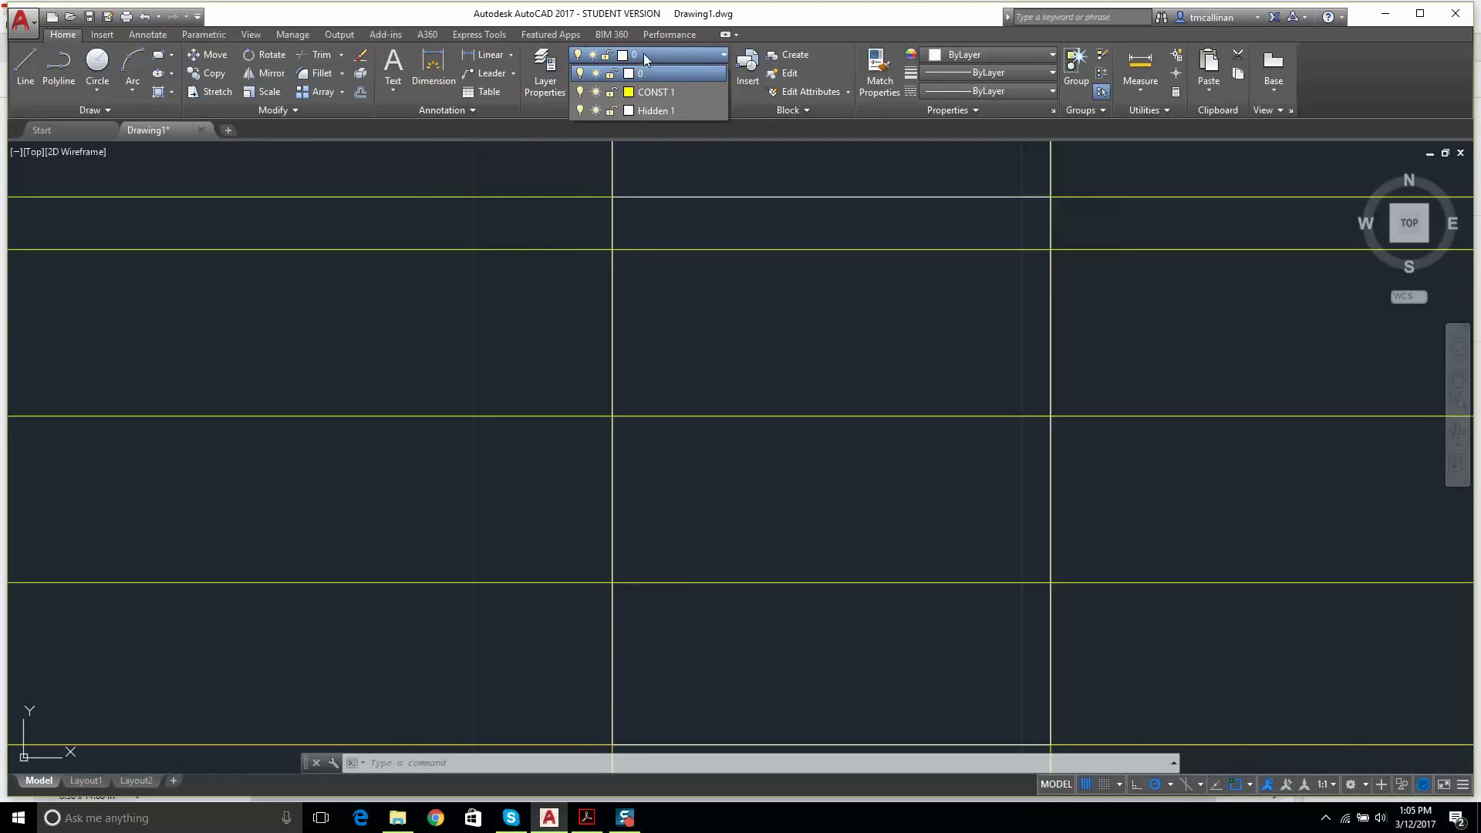
pyautogui.click(650, 110)
# - Draw a slanted trial line on the Hidden 1 layer to test the dashed linetype, and erase it
pyautogui.write('l')
pyautogui.press('Return')
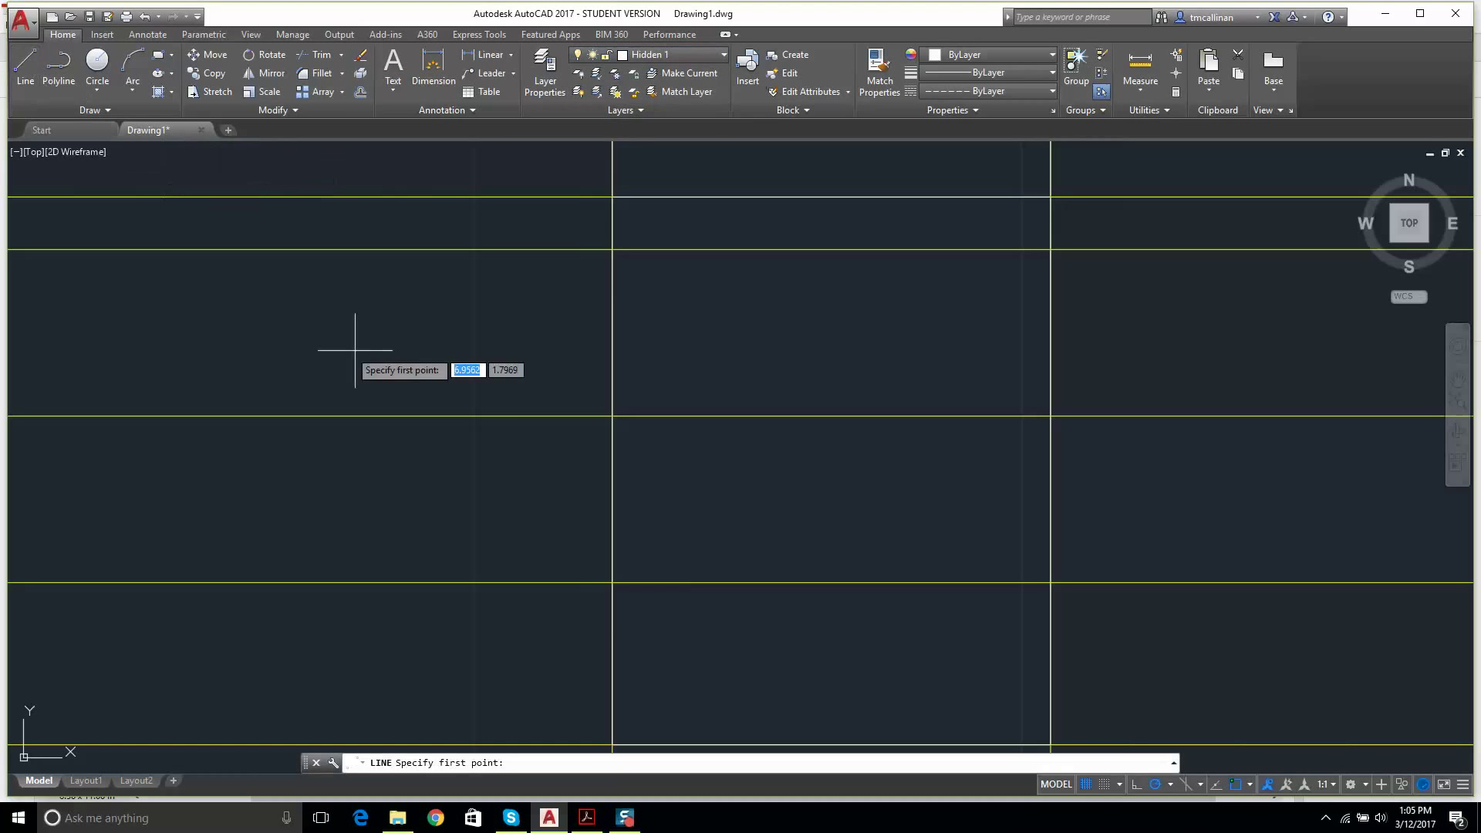
pyautogui.click(355, 351)
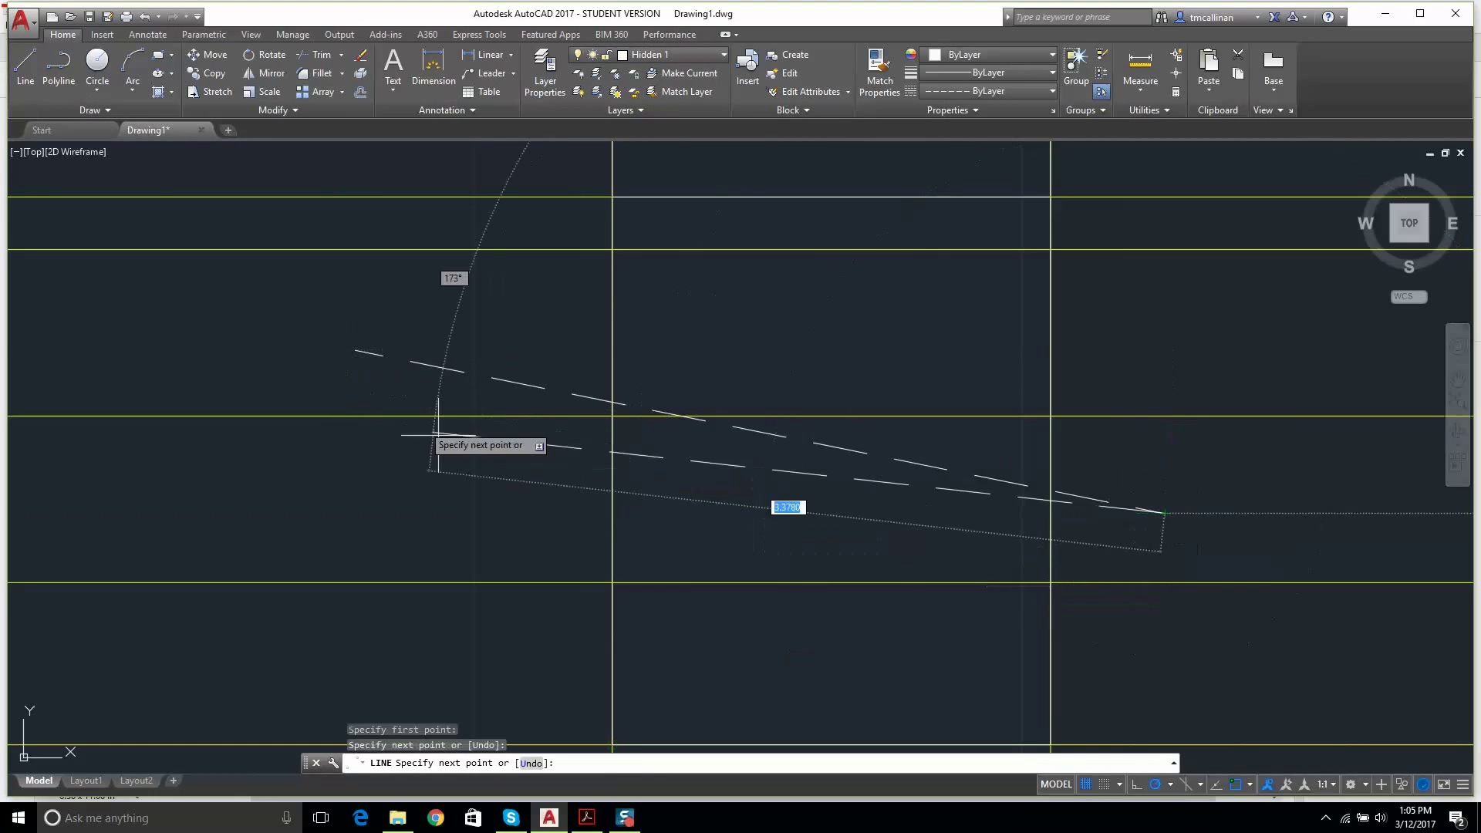
pyautogui.press('Escape')
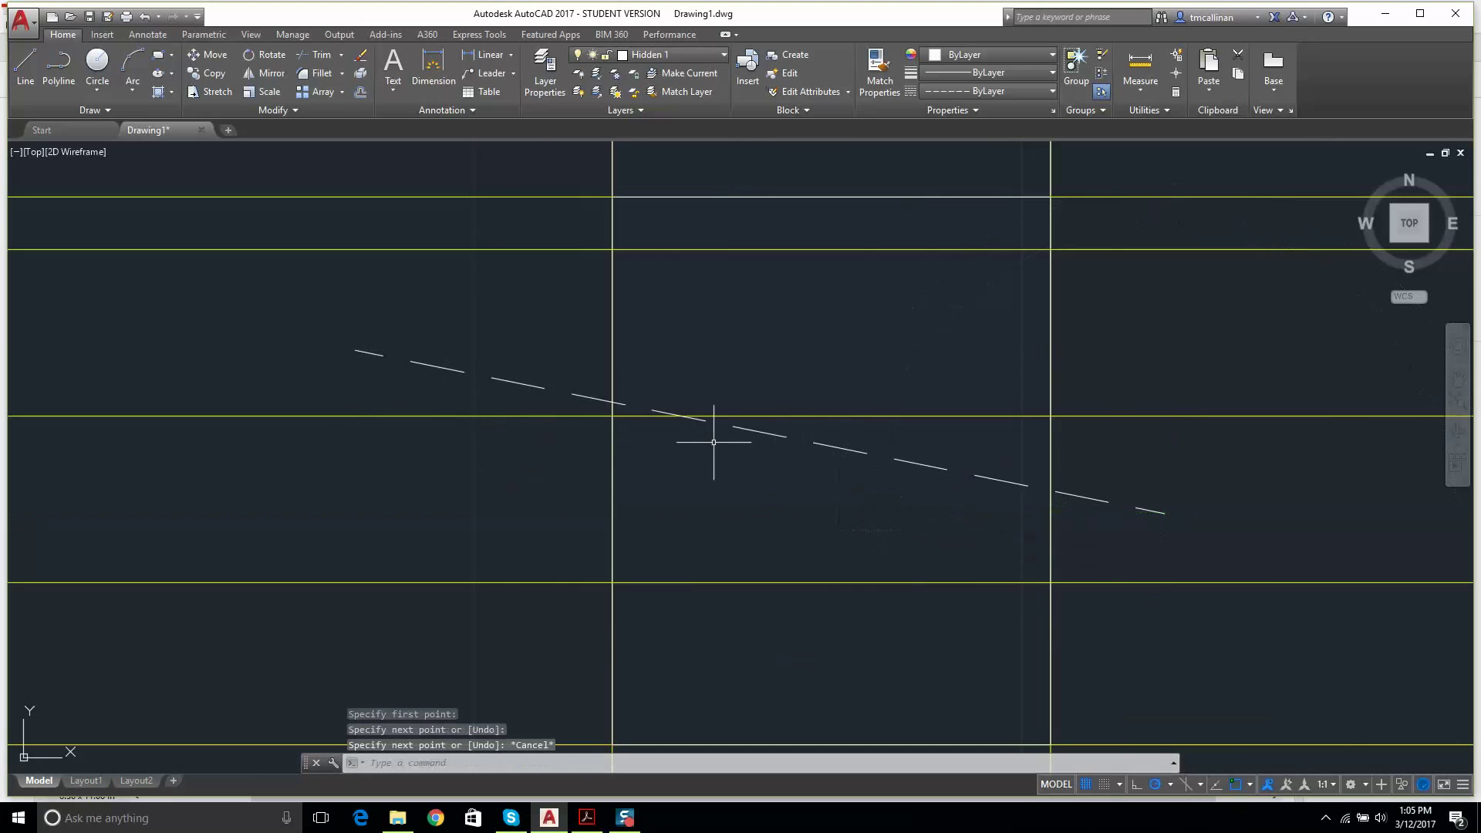
pyautogui.click(429, 365)
pyautogui.press('Delete')
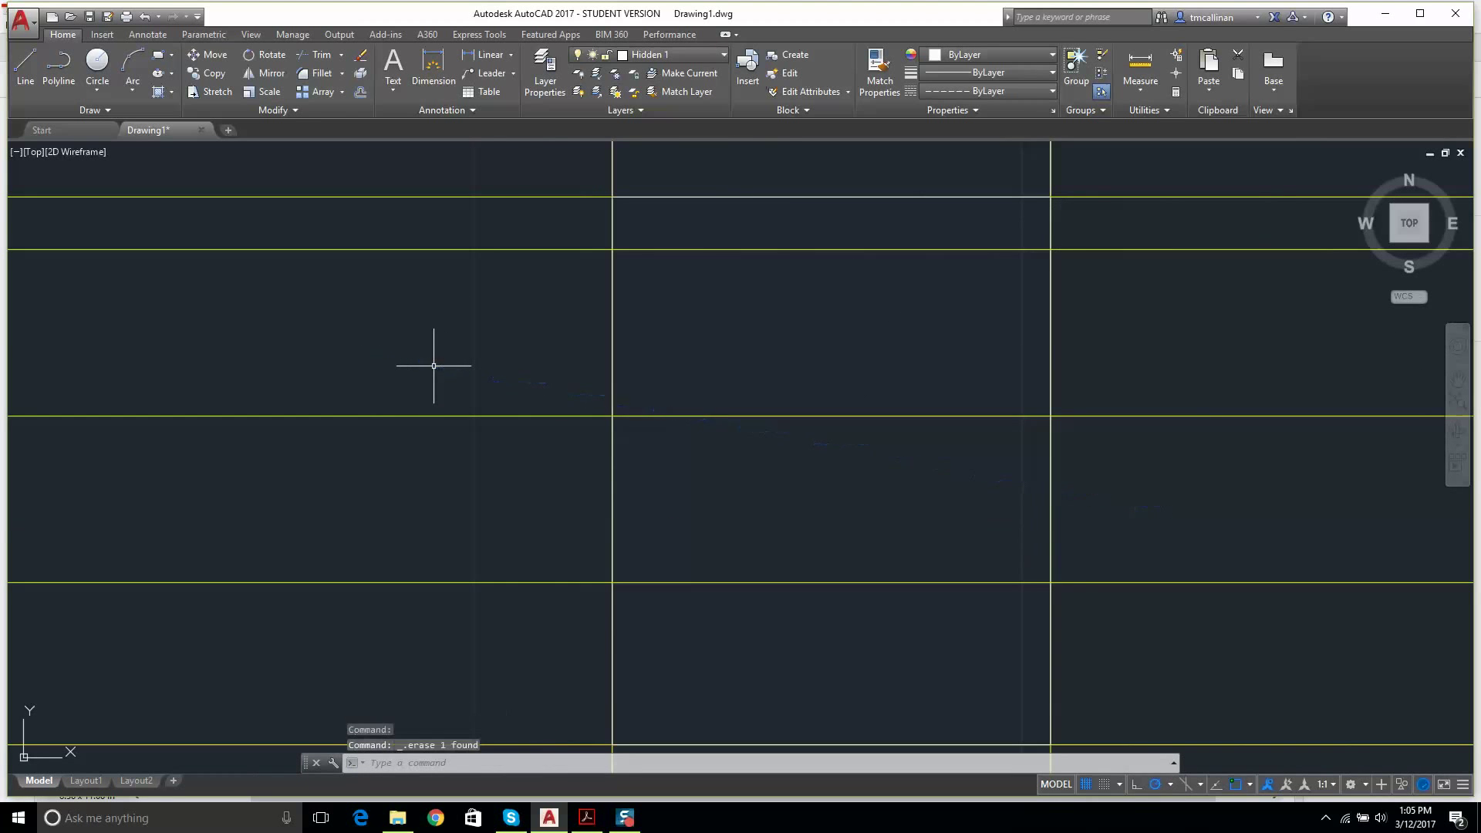
# - Draw a hidden line across the side view along the construction line projected from the top of the hole
pyautogui.click(26, 65)
pyautogui.scroll(-3, 783, 420)
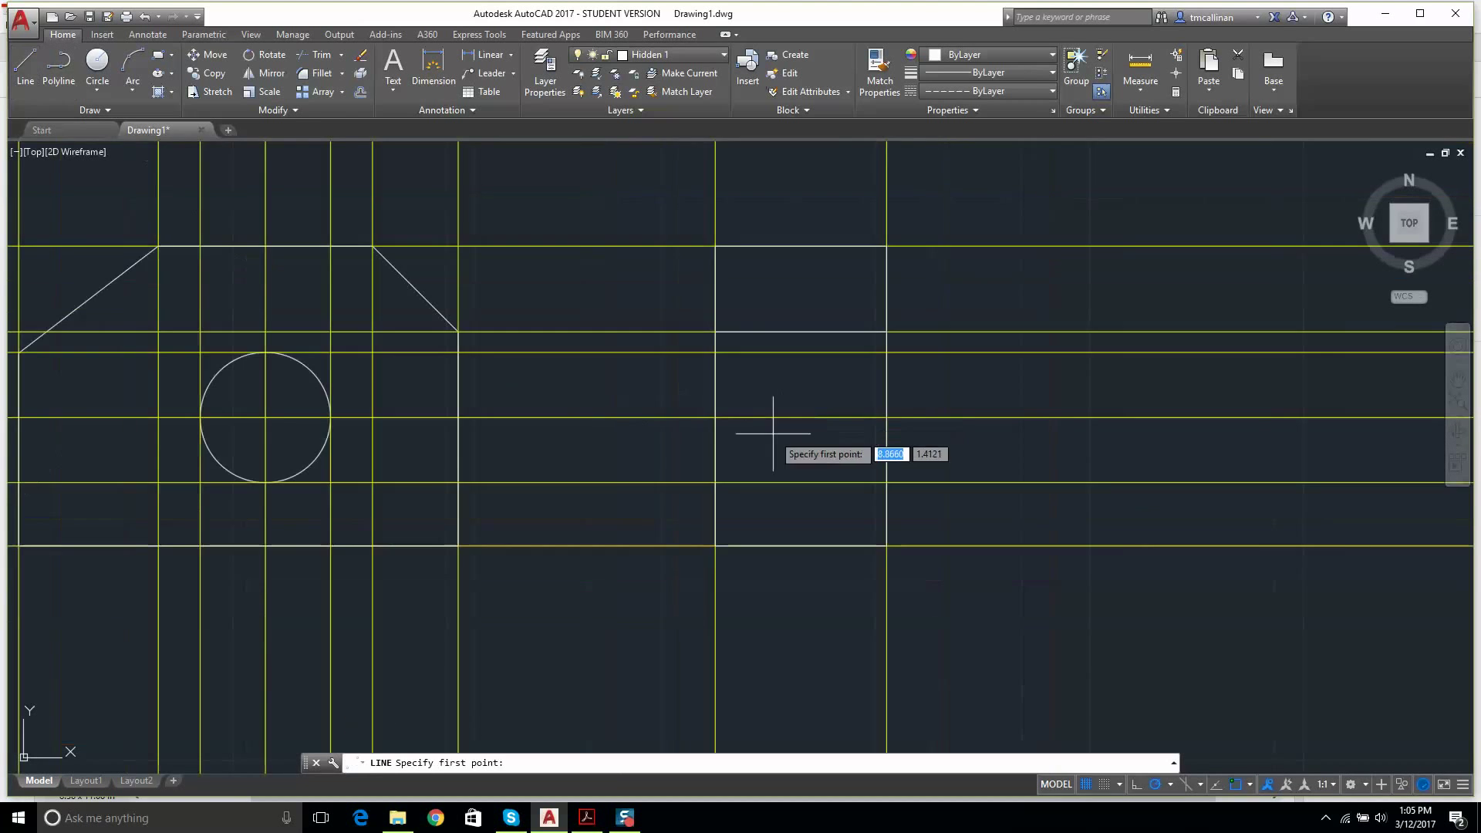
pyautogui.scroll(2, 713, 375)
pyautogui.click(715, 337)
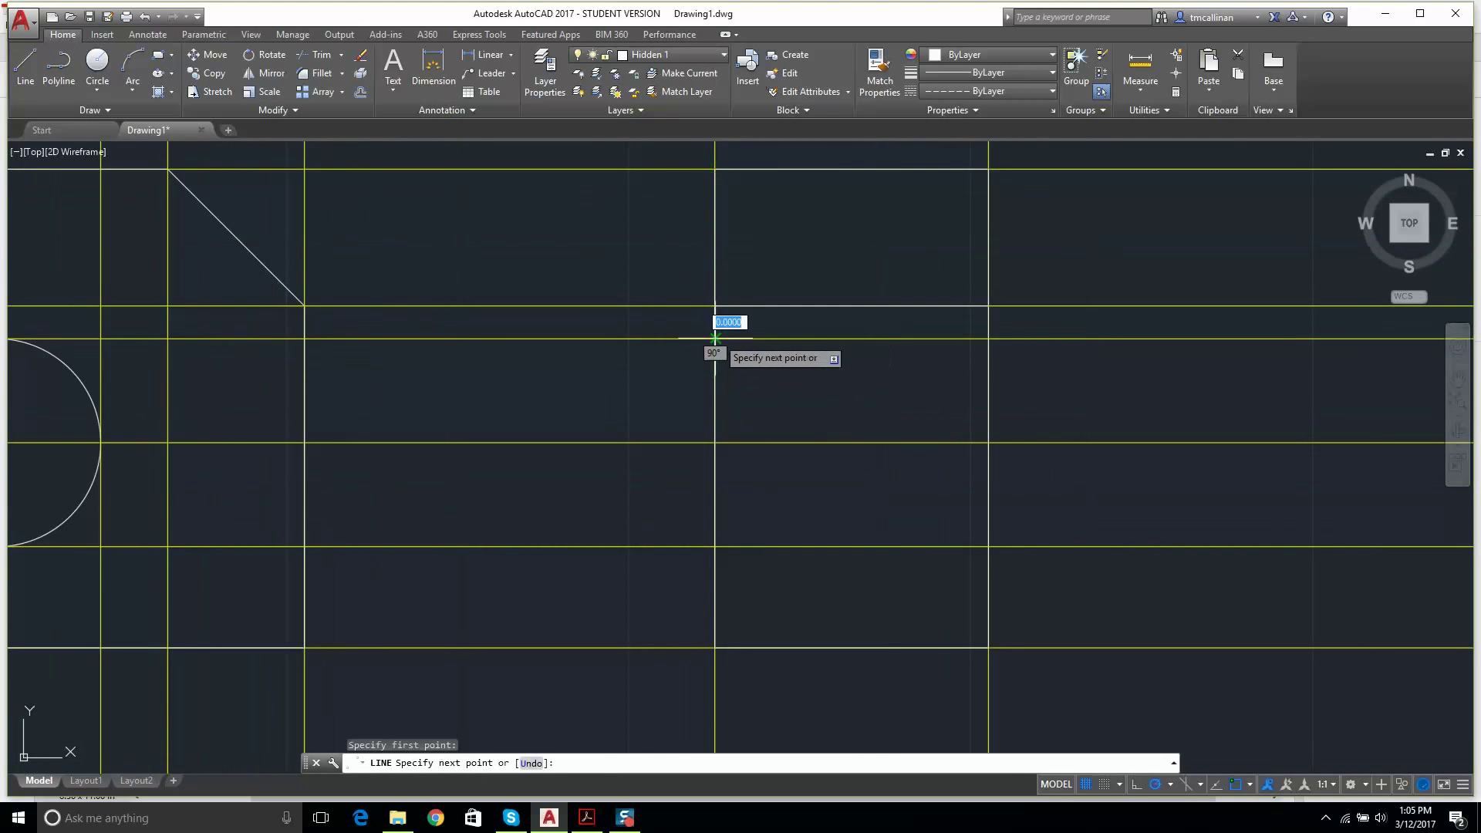
pyautogui.click(988, 338)
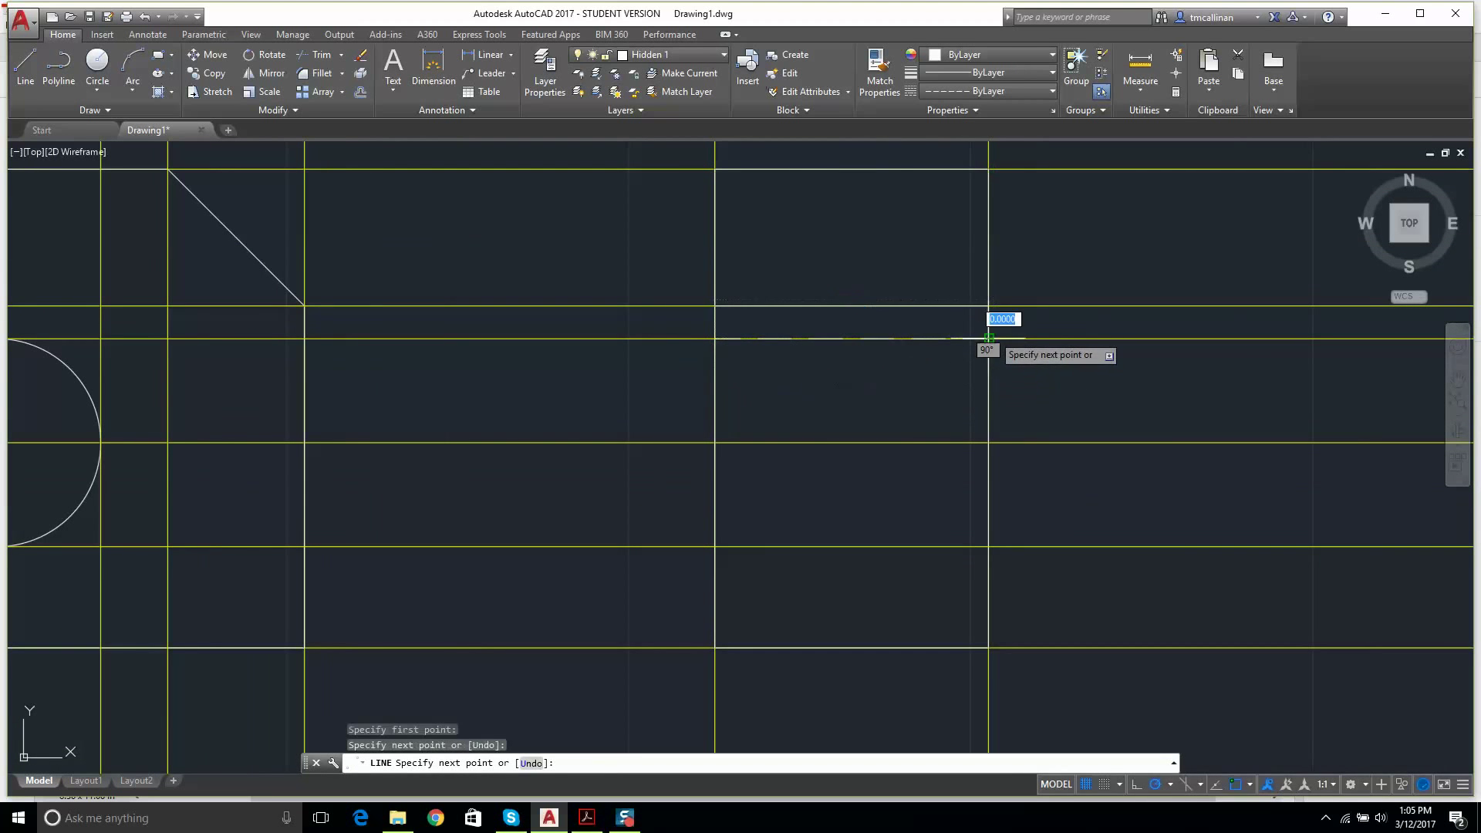
pyautogui.press('Escape')
# - Draw a second hidden line across the side view along the construction line projected from the bottom of the hole
pyautogui.click(25, 66)
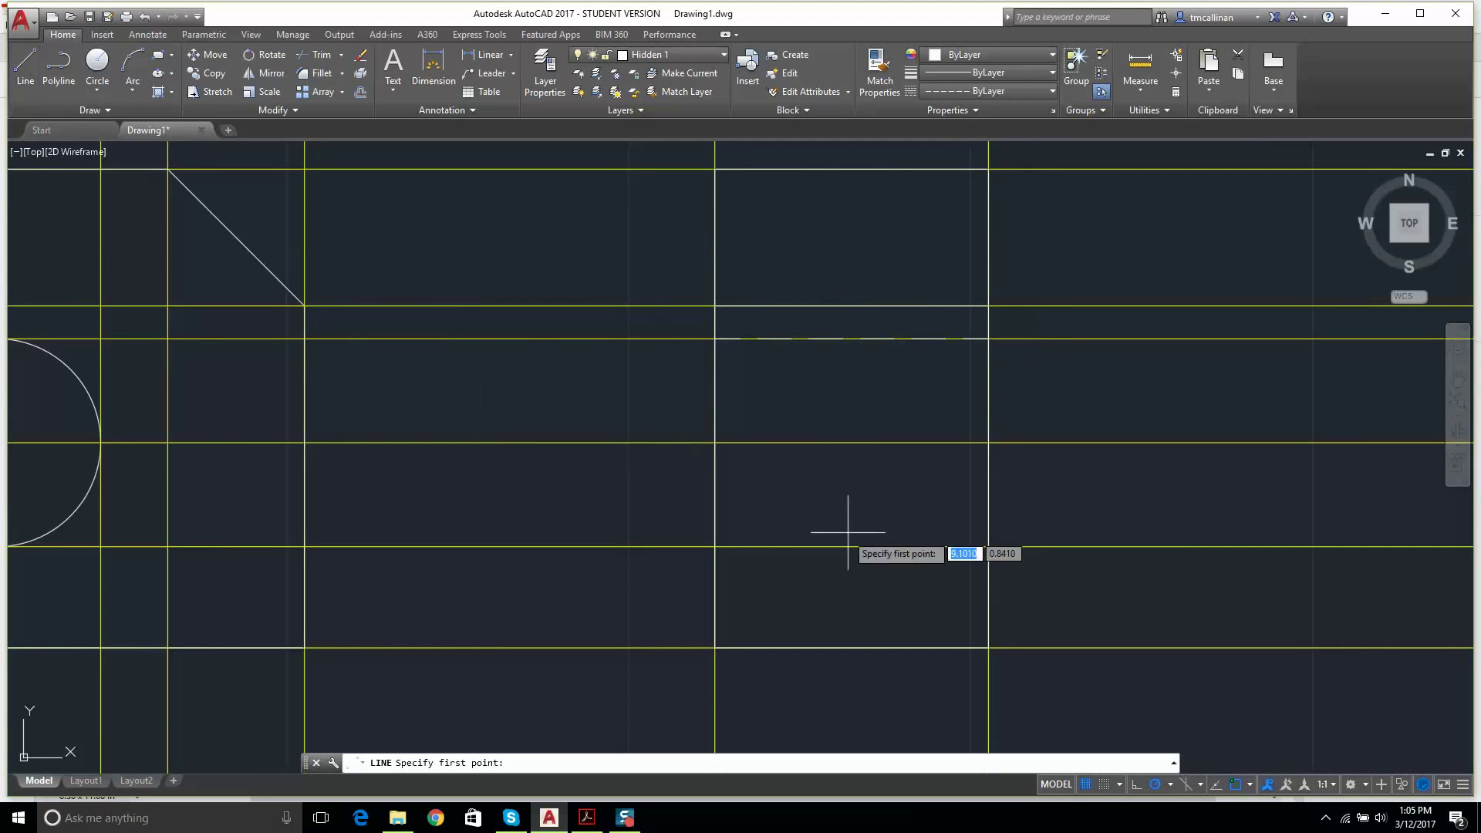
pyautogui.click(715, 546)
pyautogui.press('Escape')
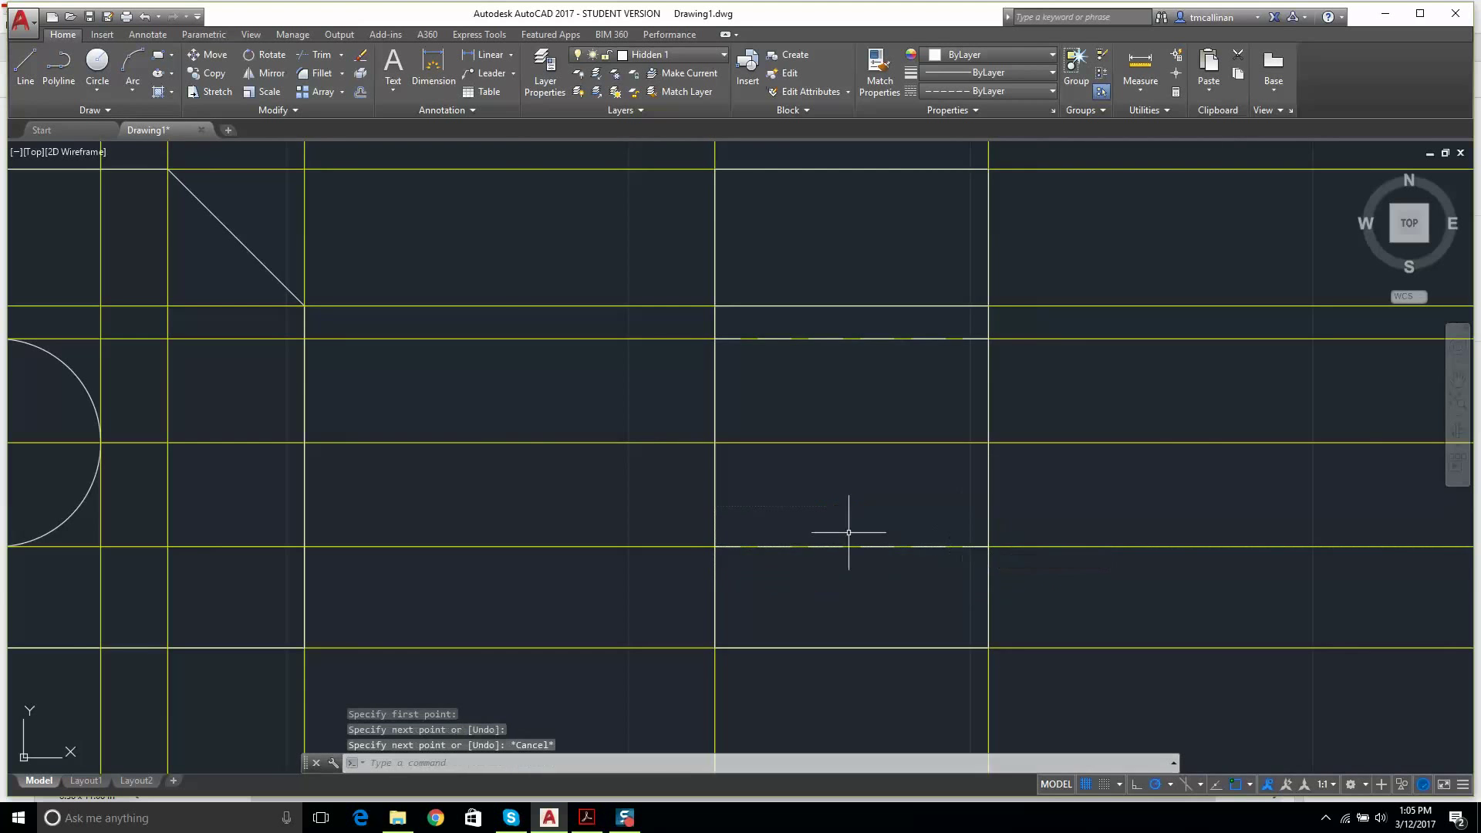
pyautogui.scroll(3, 849, 535)
# - Draw a vertical hidden line in the top view between its front and back edges, aligned with the hole's left edge
pyautogui.scroll(-5, 618, 554)
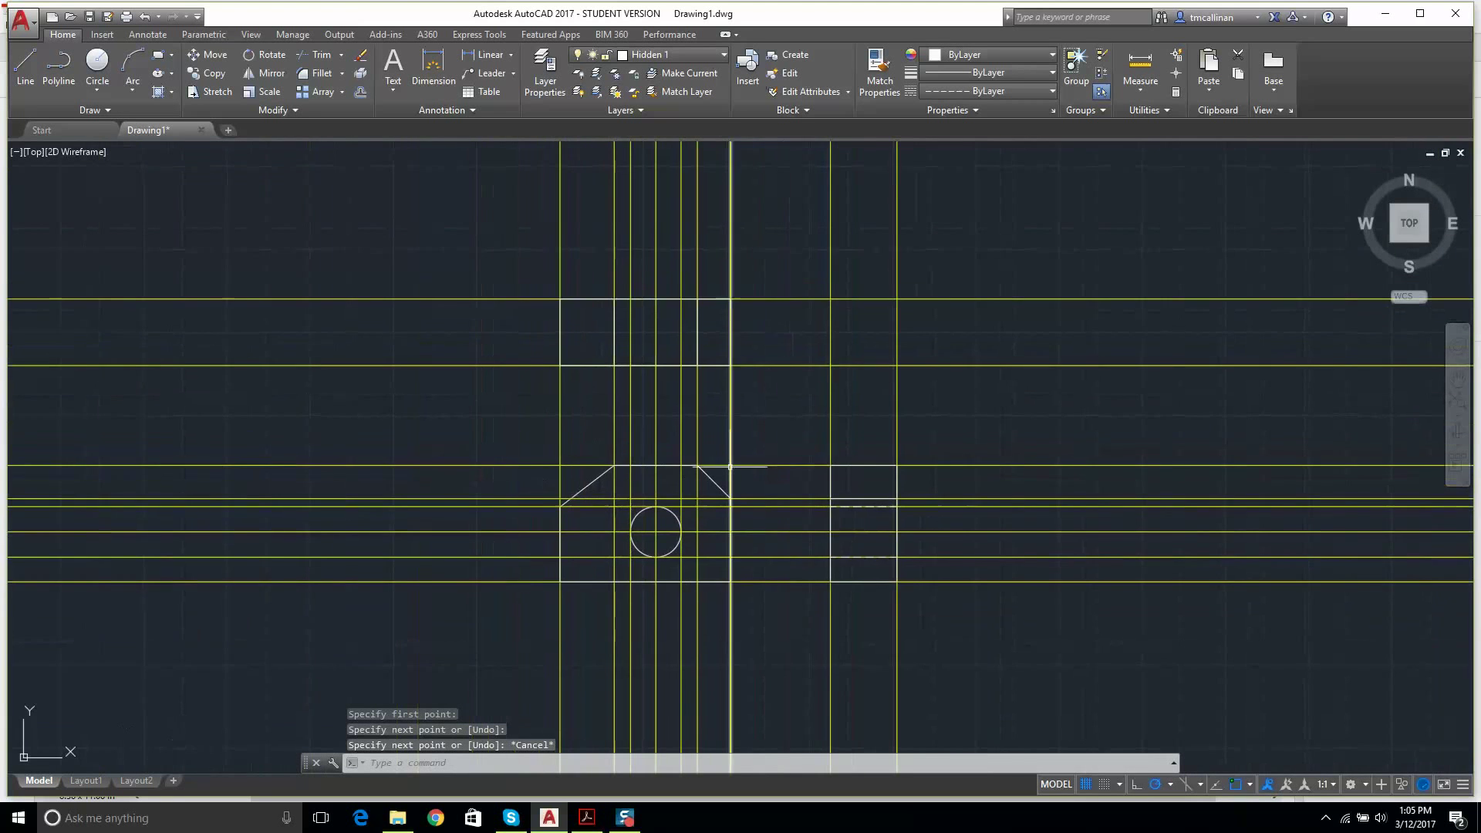
pyautogui.scroll(2, 617, 409)
pyautogui.scroll(2, 744, 427)
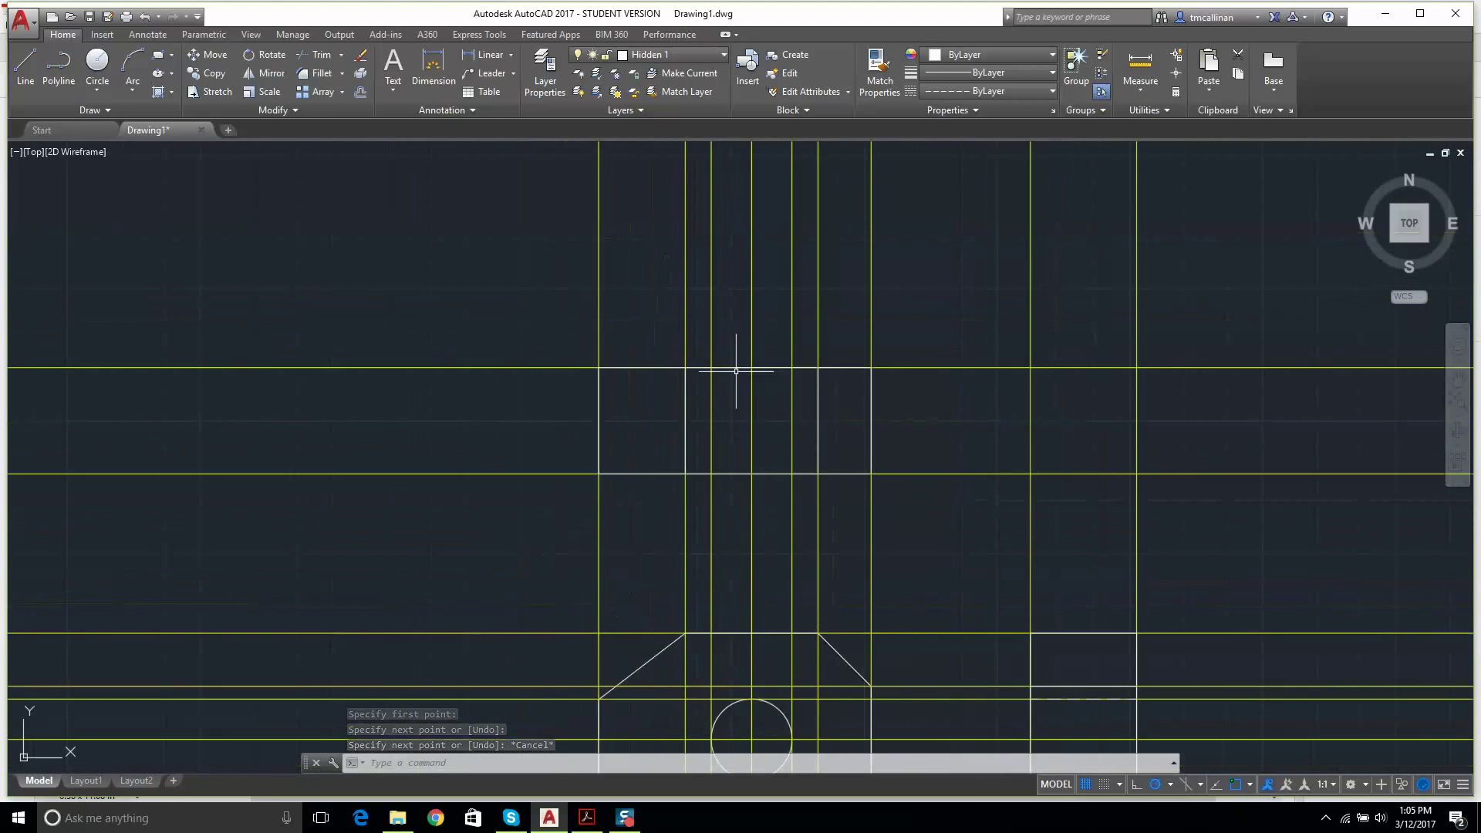
pyautogui.scroll(3, 817, 417)
pyautogui.click(25, 65)
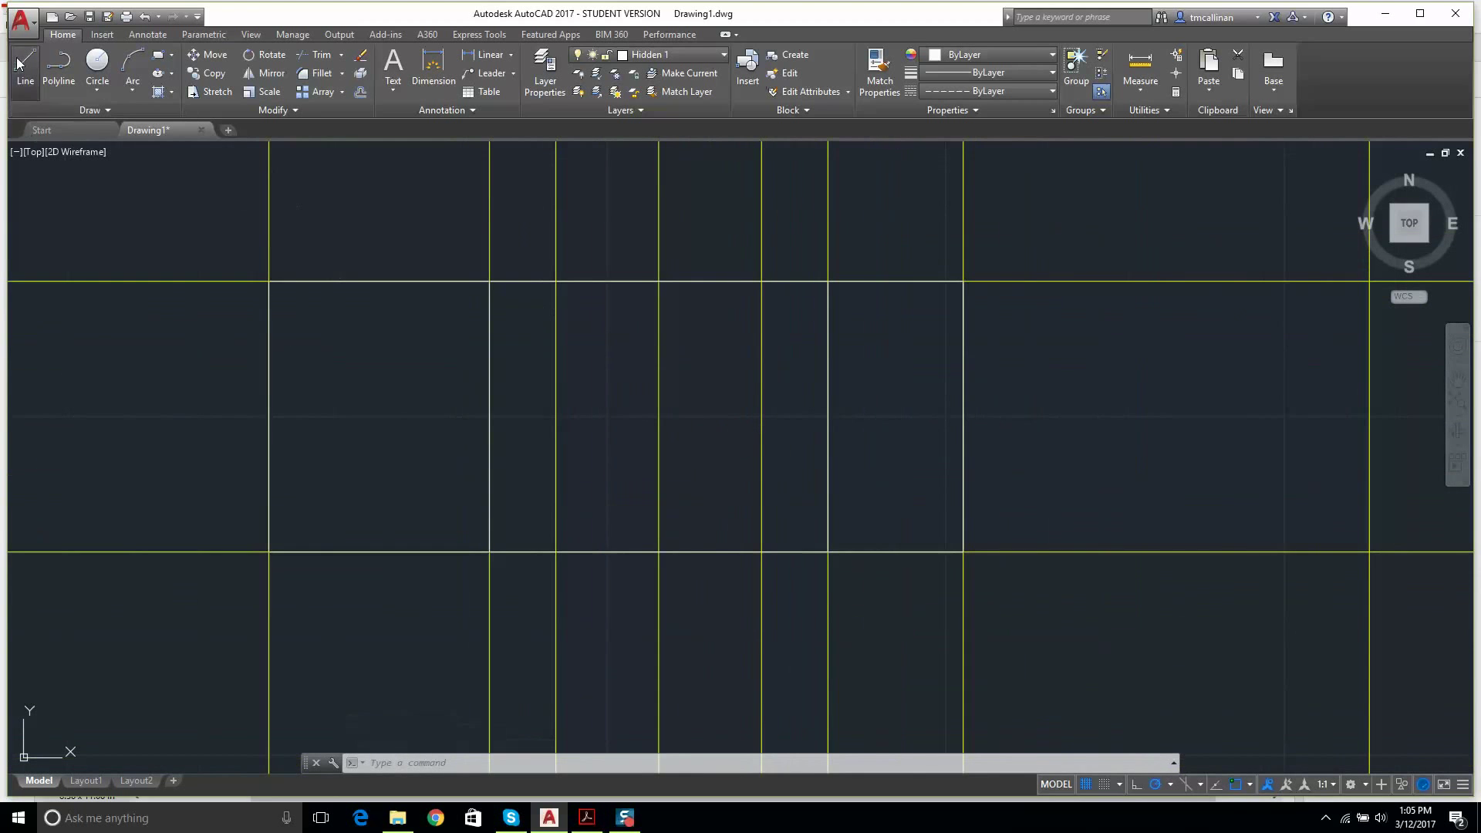
pyautogui.click(555, 552)
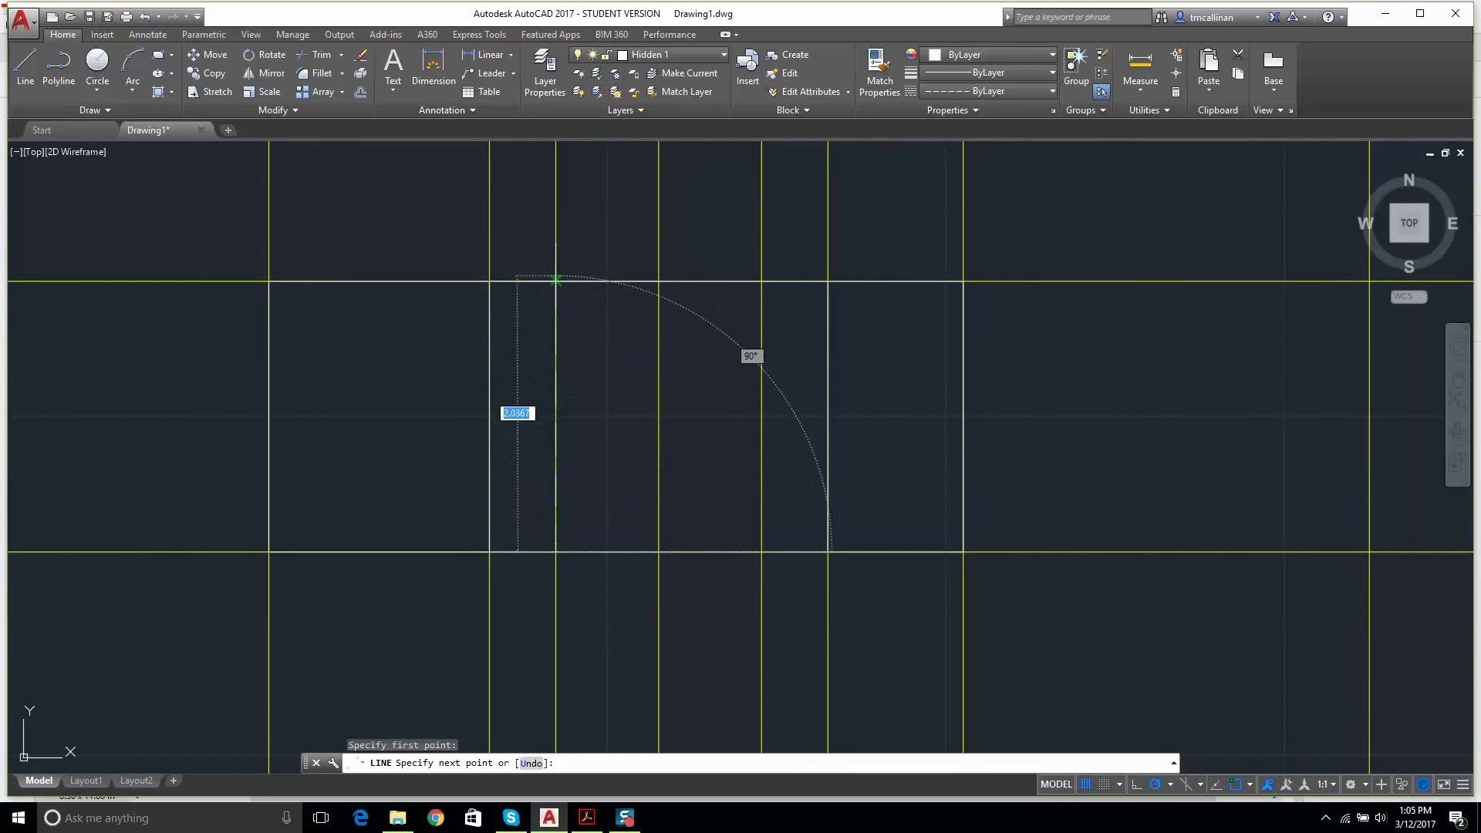
pyautogui.click(555, 281)
pyautogui.press('Escape')
# - Draw a matching vertical hidden line in the top view, aligned with the hole's right edge
pyautogui.click(25, 65)
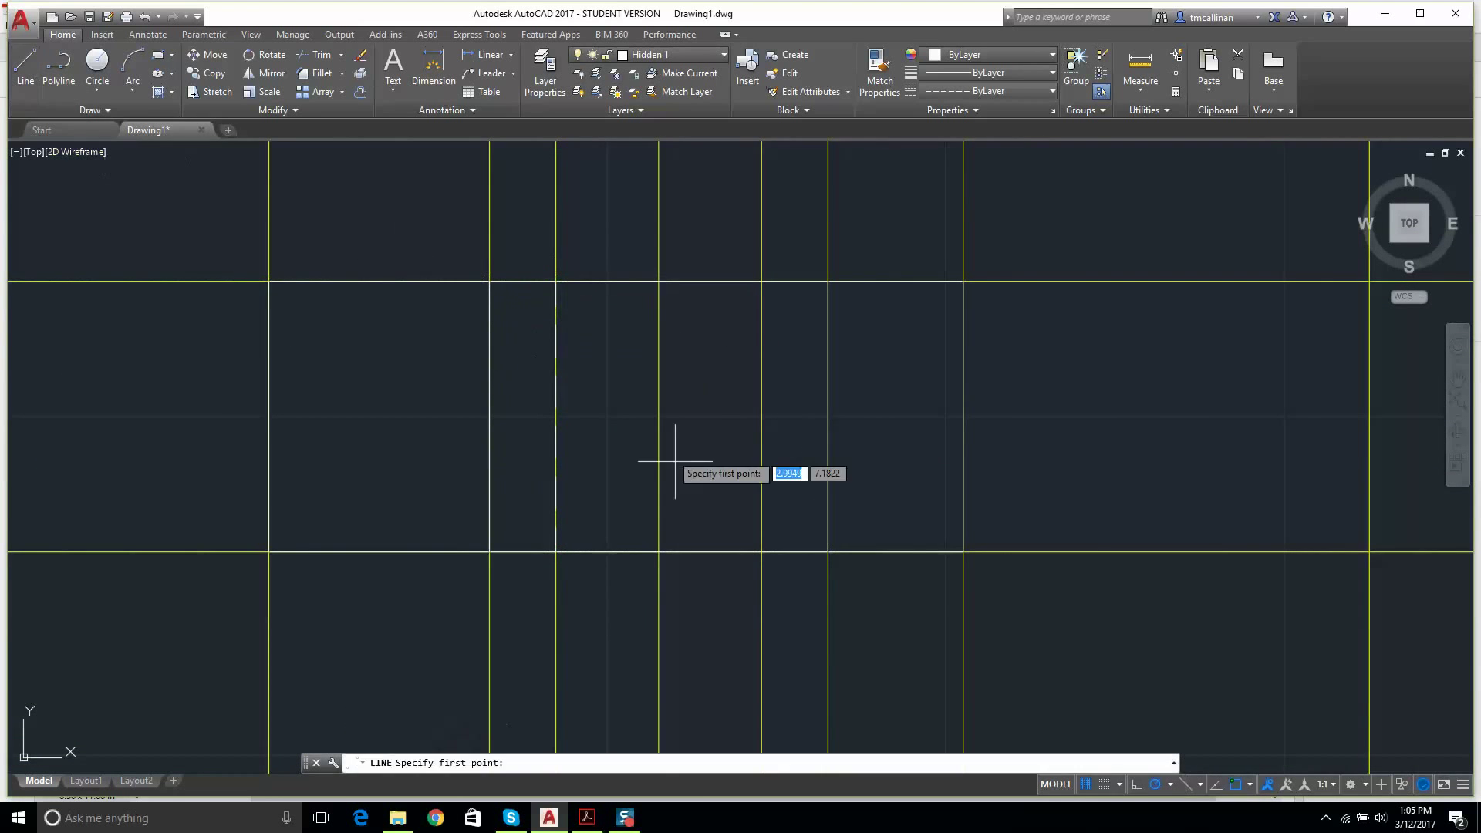
pyautogui.click(760, 551)
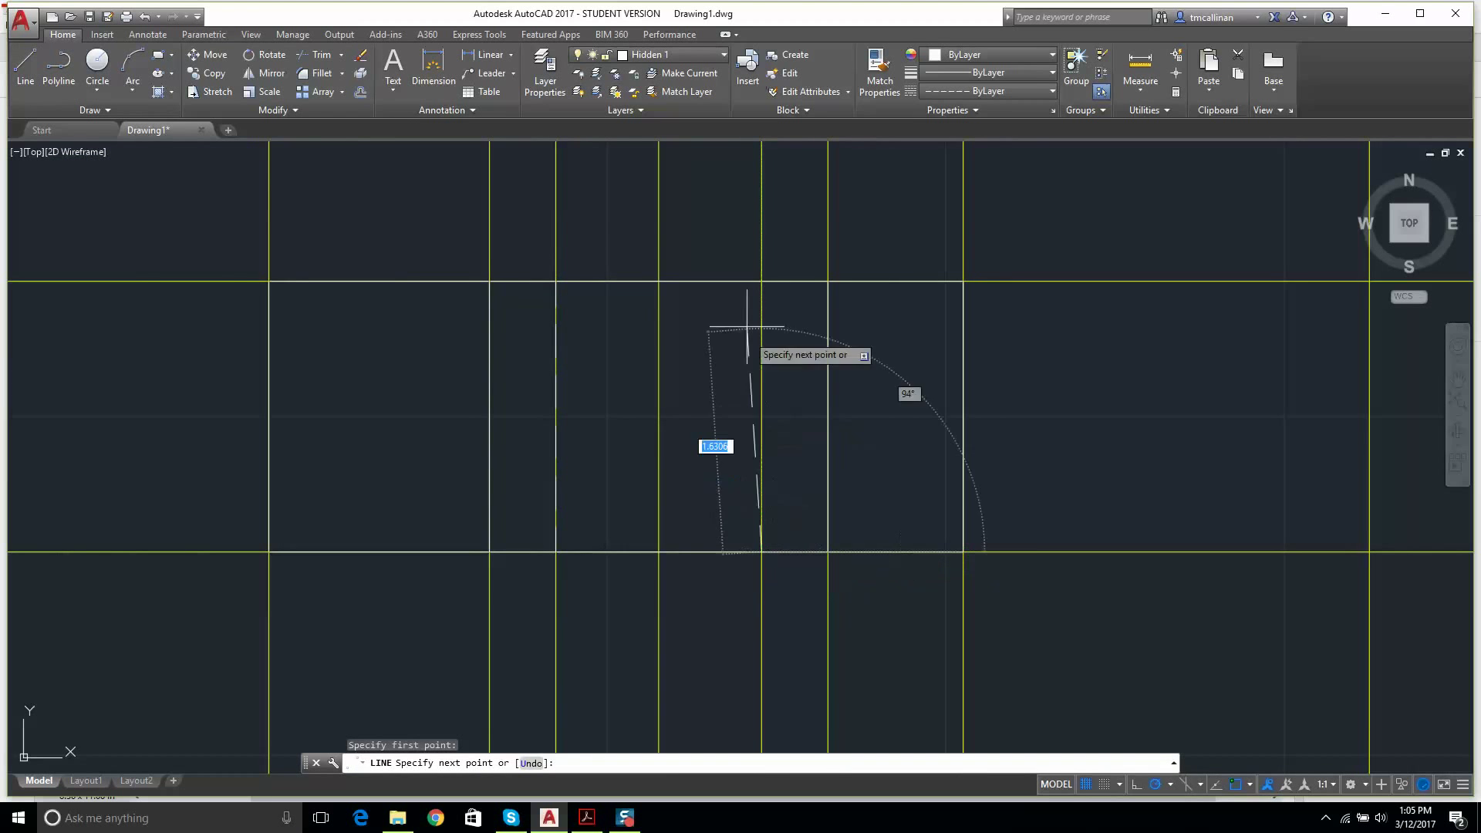
pyautogui.click(761, 282)
pyautogui.press('Escape')
pyautogui.press('Escape')
pyautogui.scroll(-5, 681, 315)
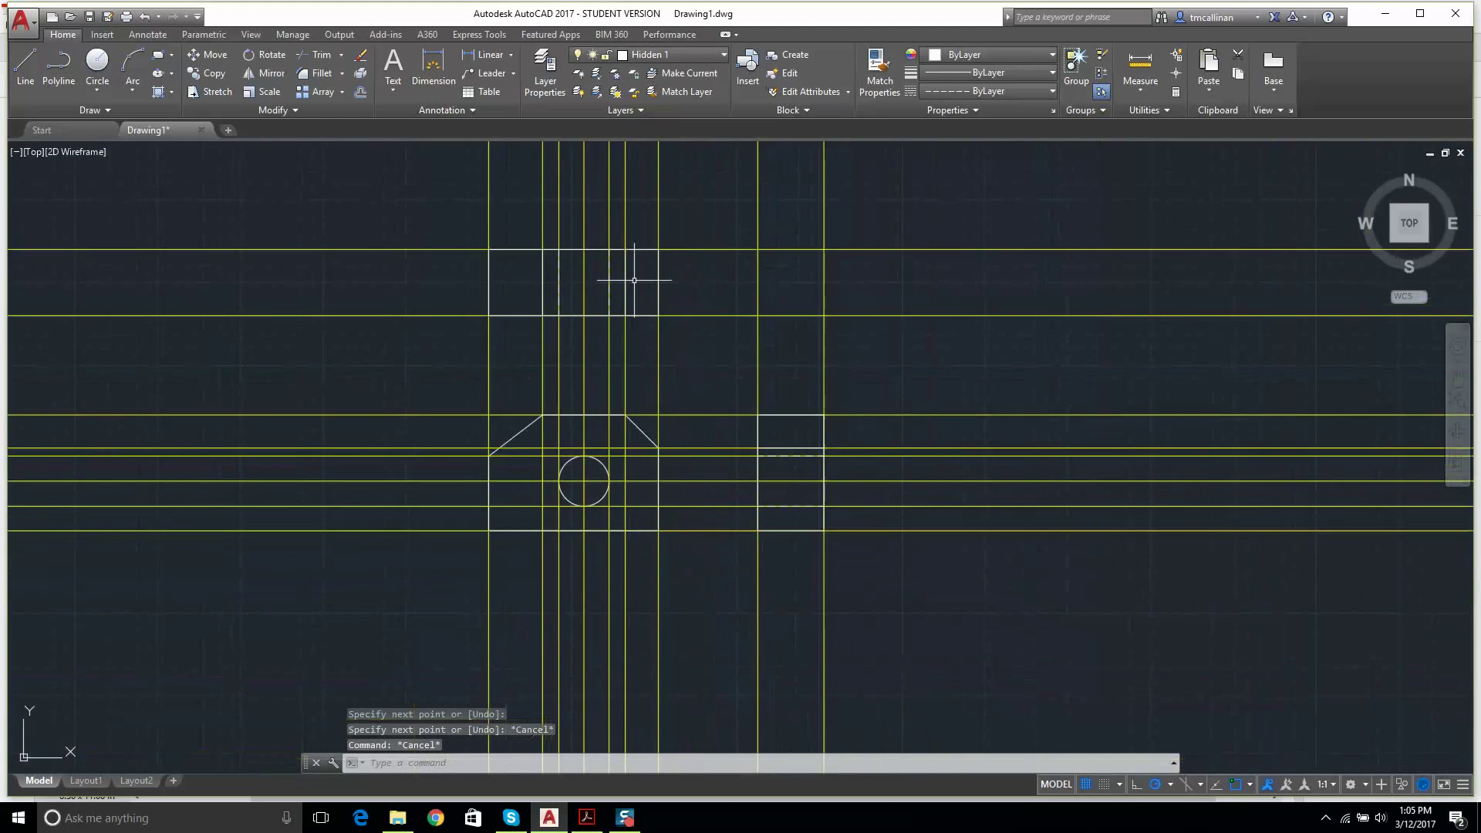
pyautogui.moveTo(668, 361); pyautogui.dragTo(675, 367, button='middle')
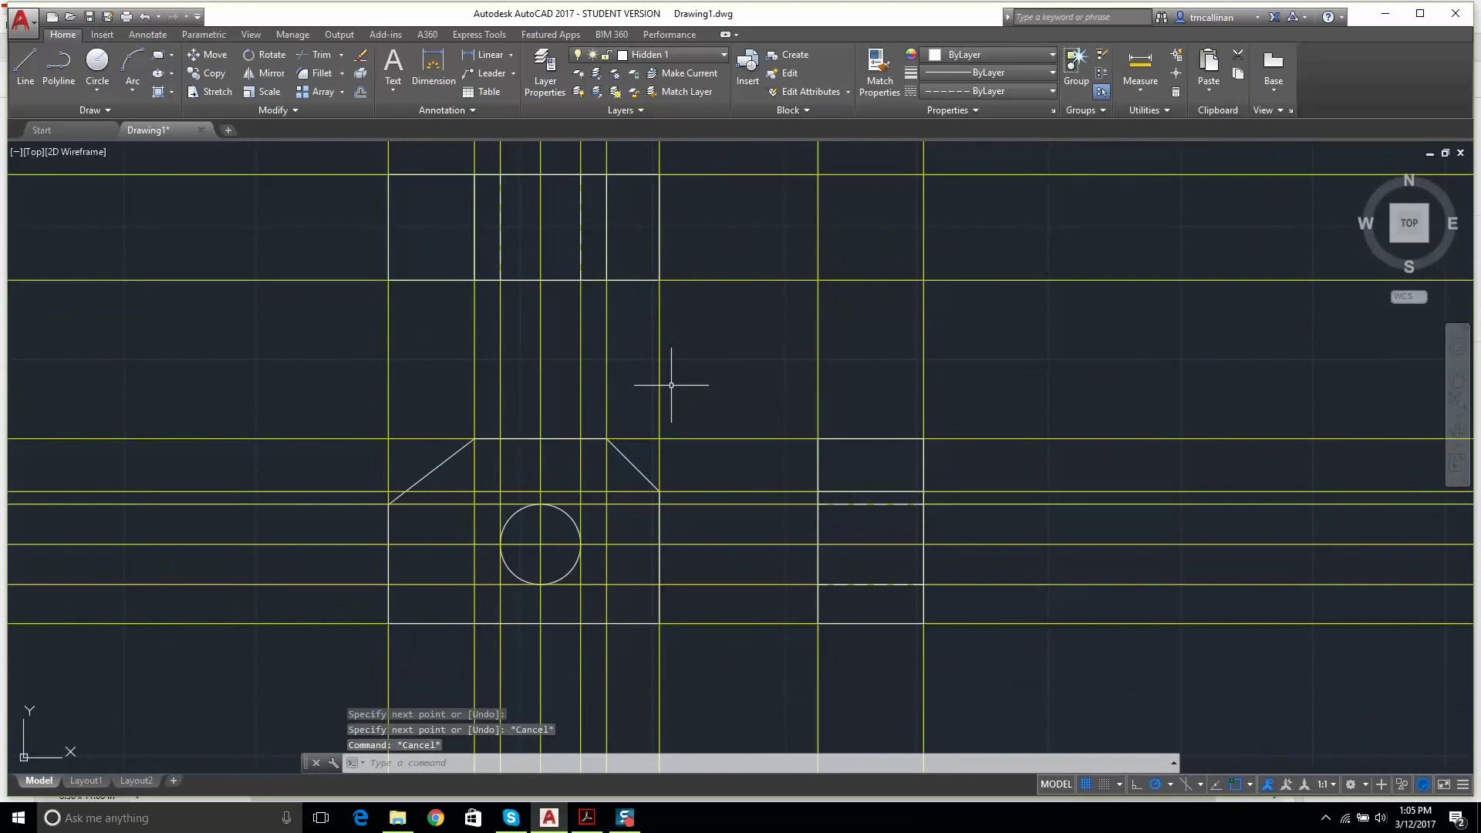
# - Switch to the exercise PDF in Acrobat Reader, examine the hidden and center lines in Example 1's views, and return to AutoCAD
pyautogui.click(588, 818)
pyautogui.scroll(-10, 660, 616)
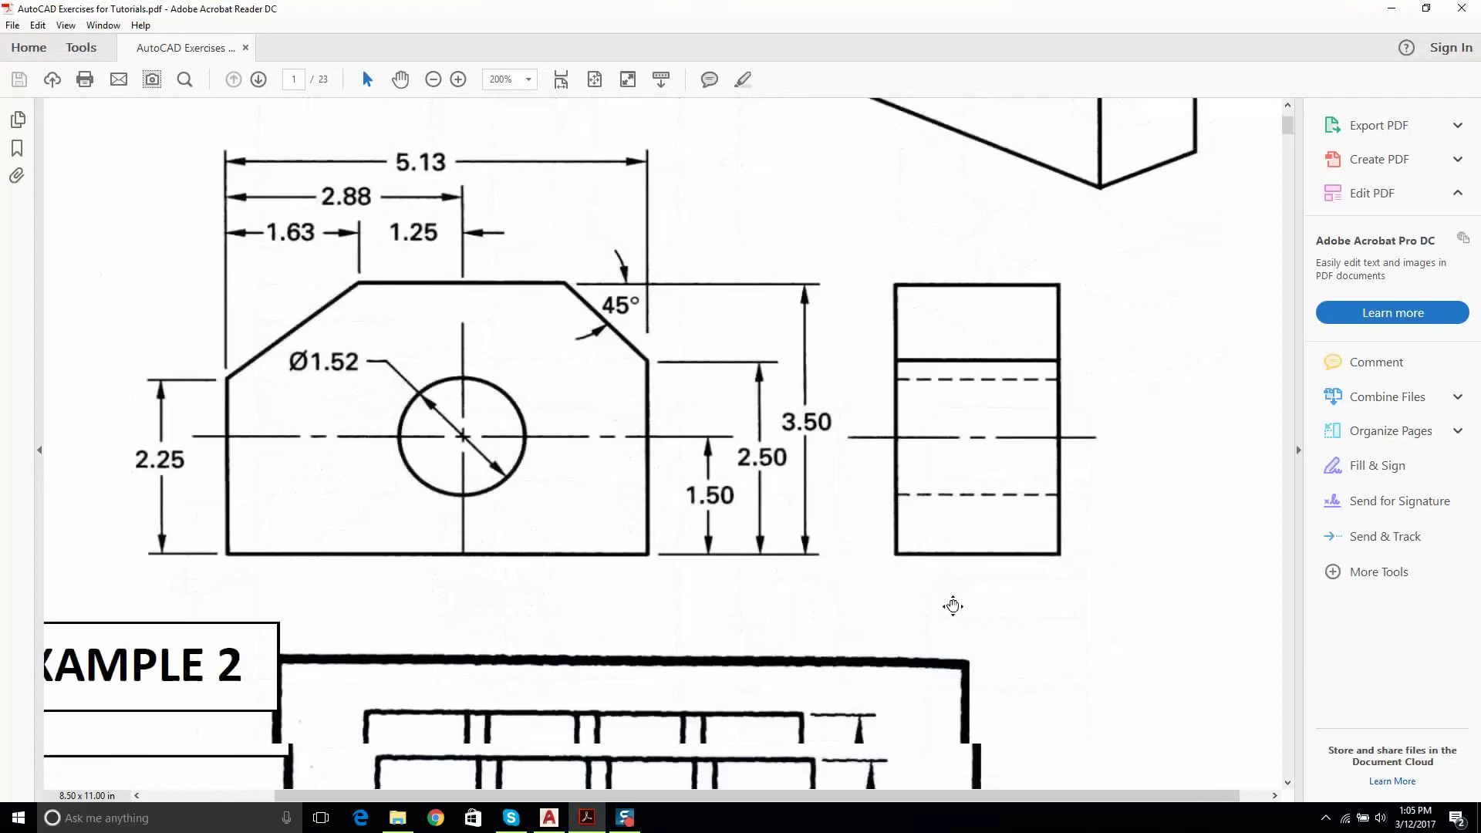
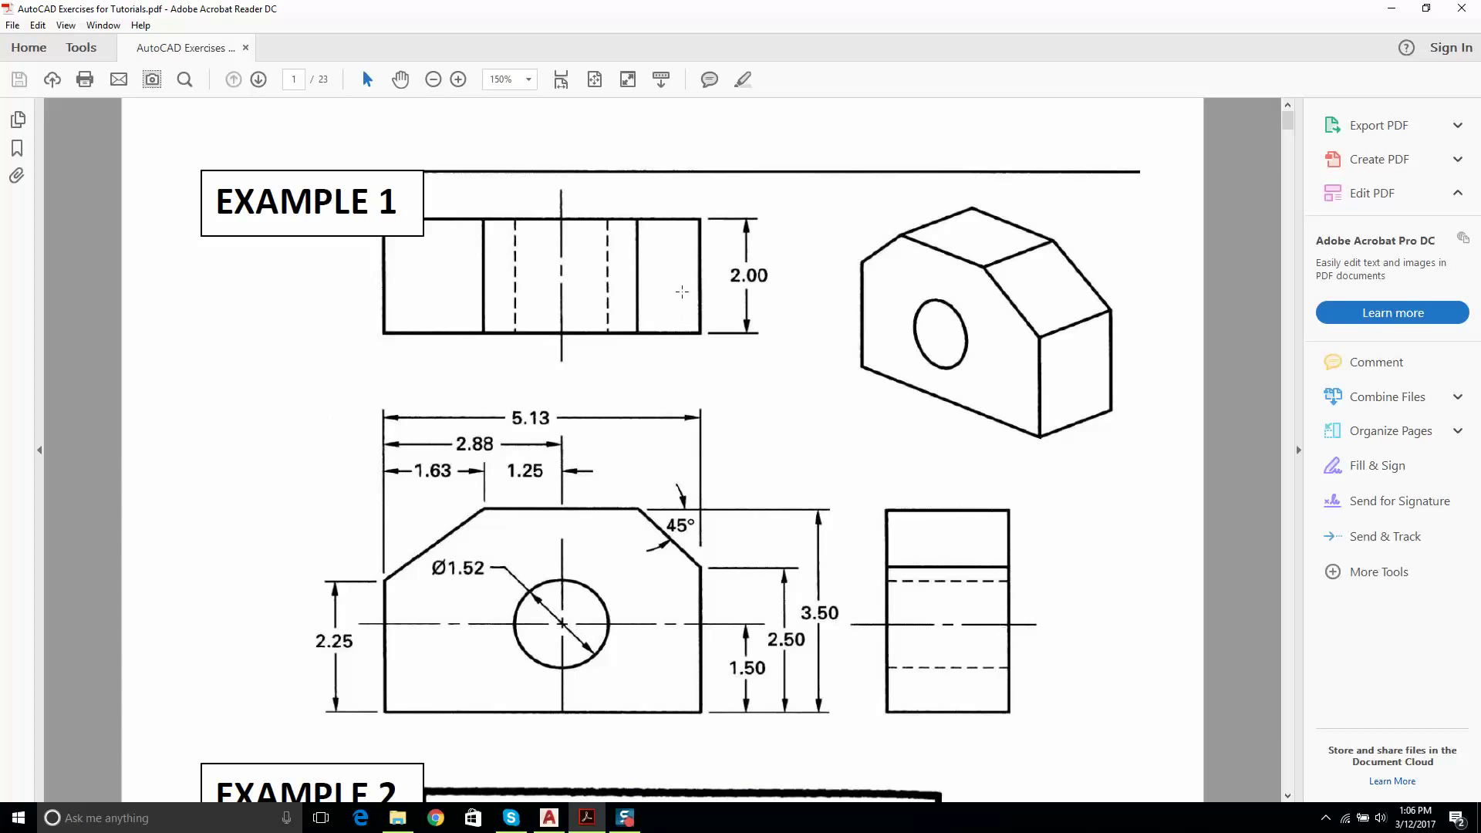
pyautogui.click(549, 818)
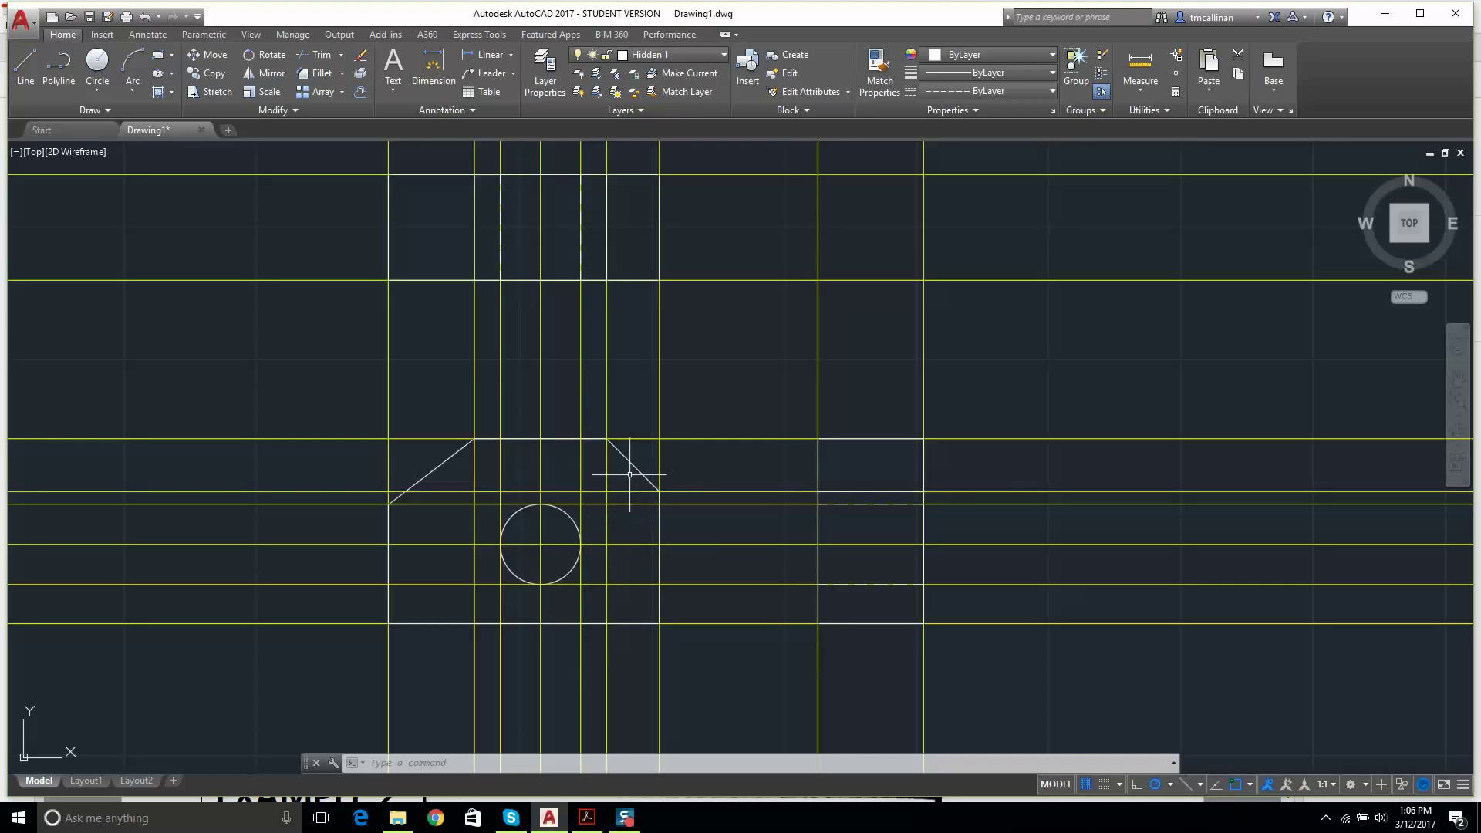
pyautogui.click(474, 115)
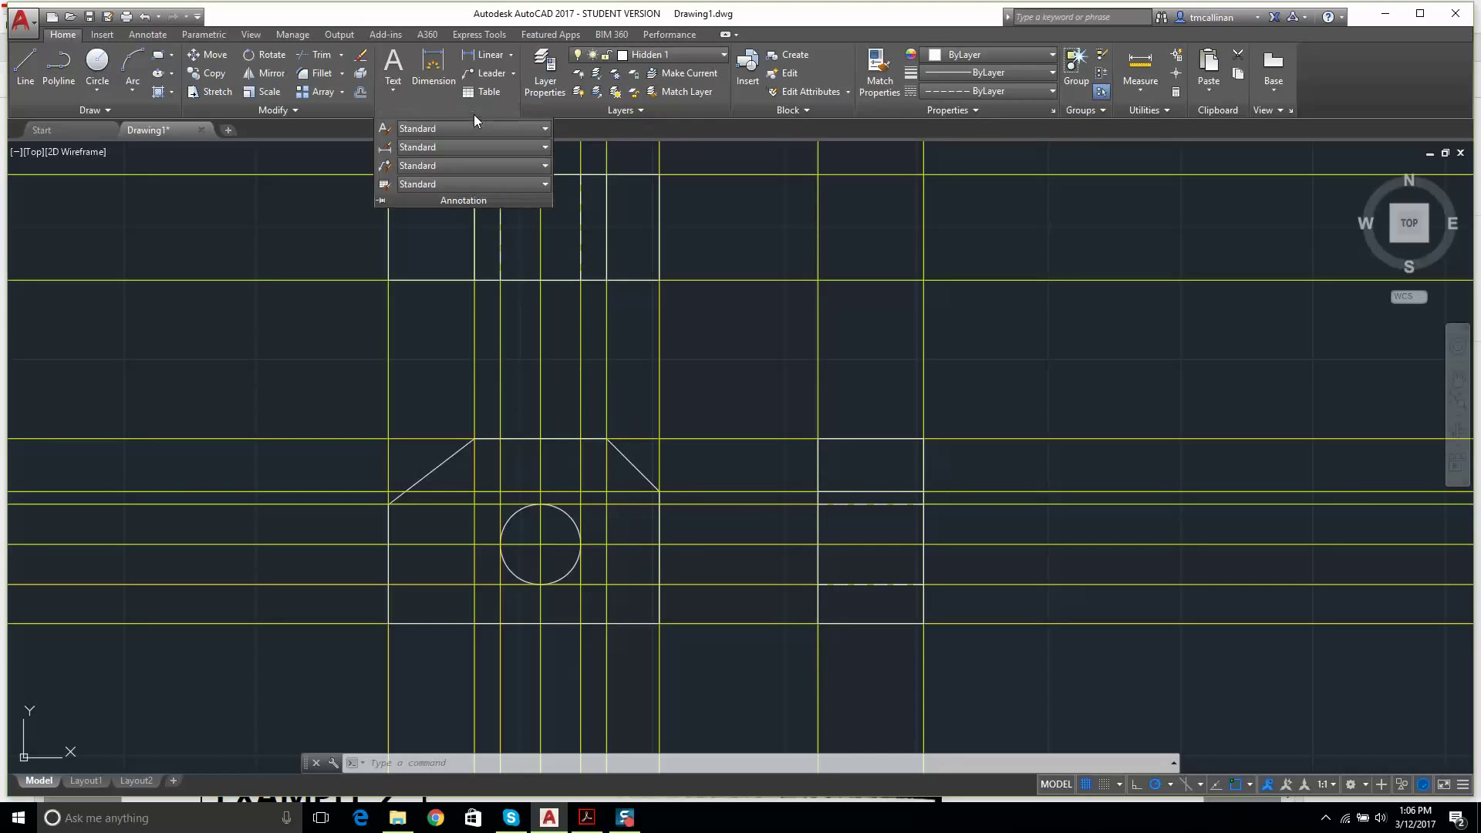
pyautogui.press('Escape')
pyautogui.press('Escape')
pyautogui.press('Escape')
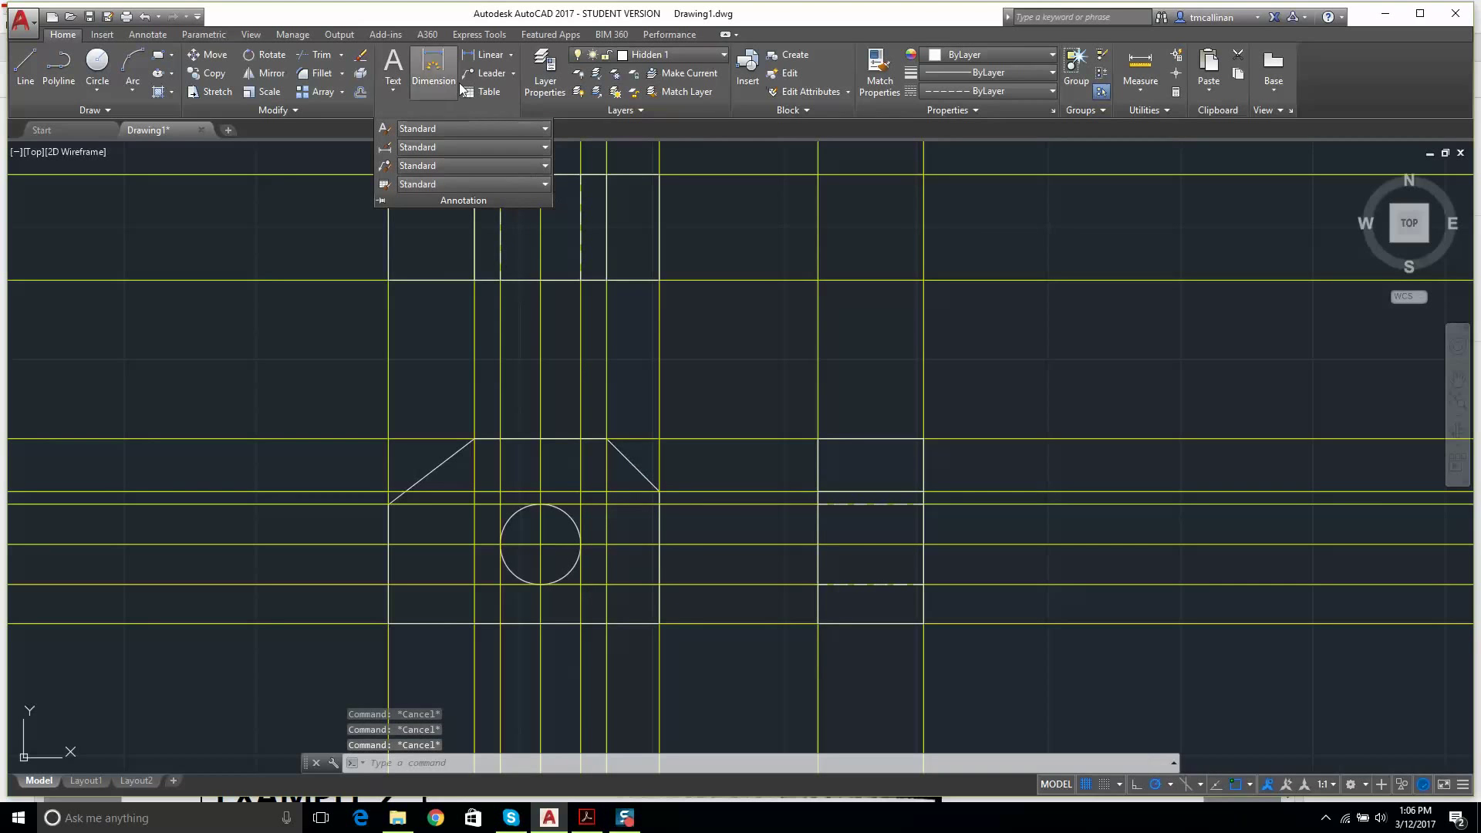
pyautogui.click(510, 55)
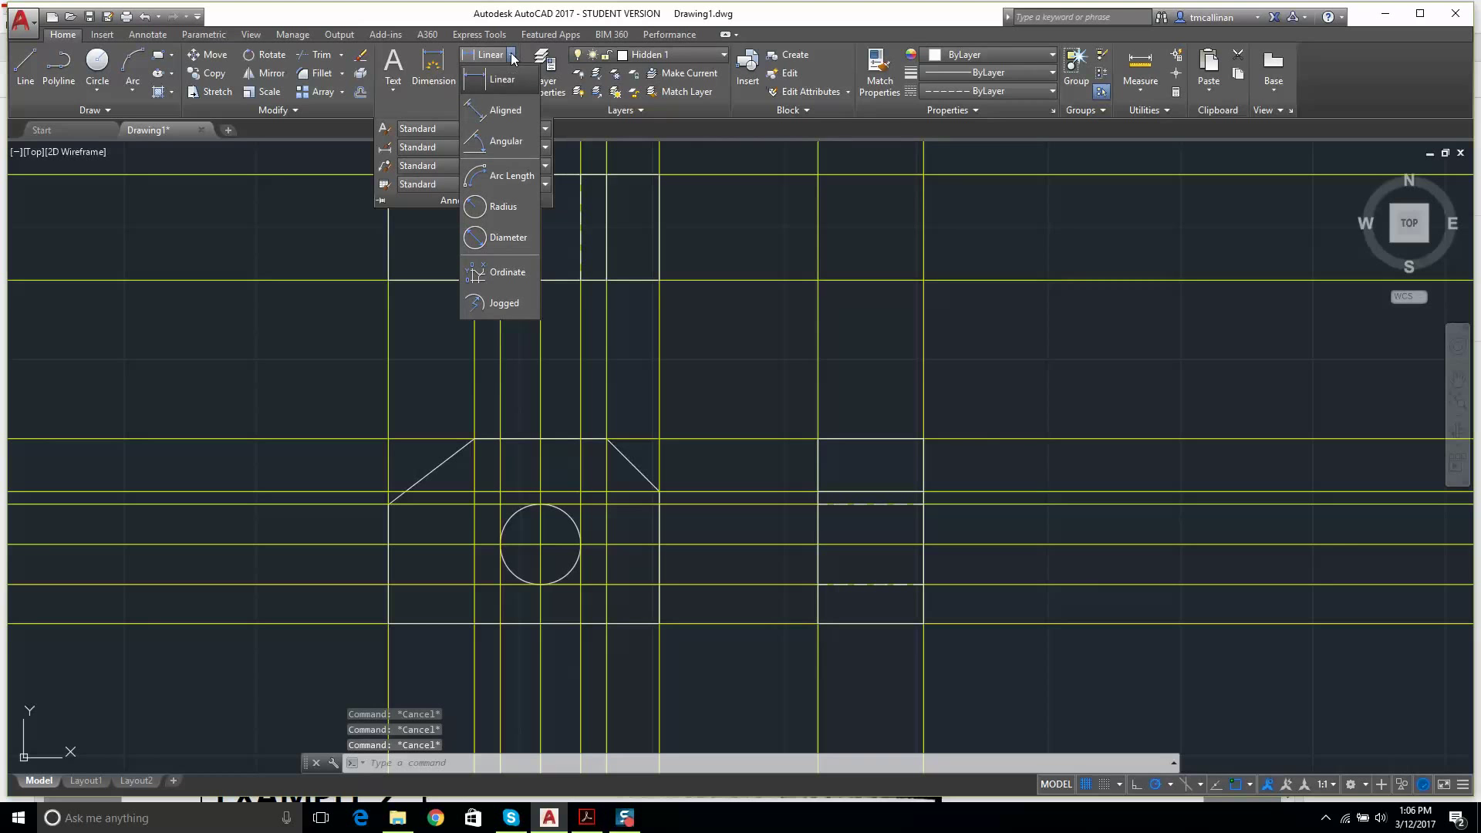
pyautogui.click(146, 35)
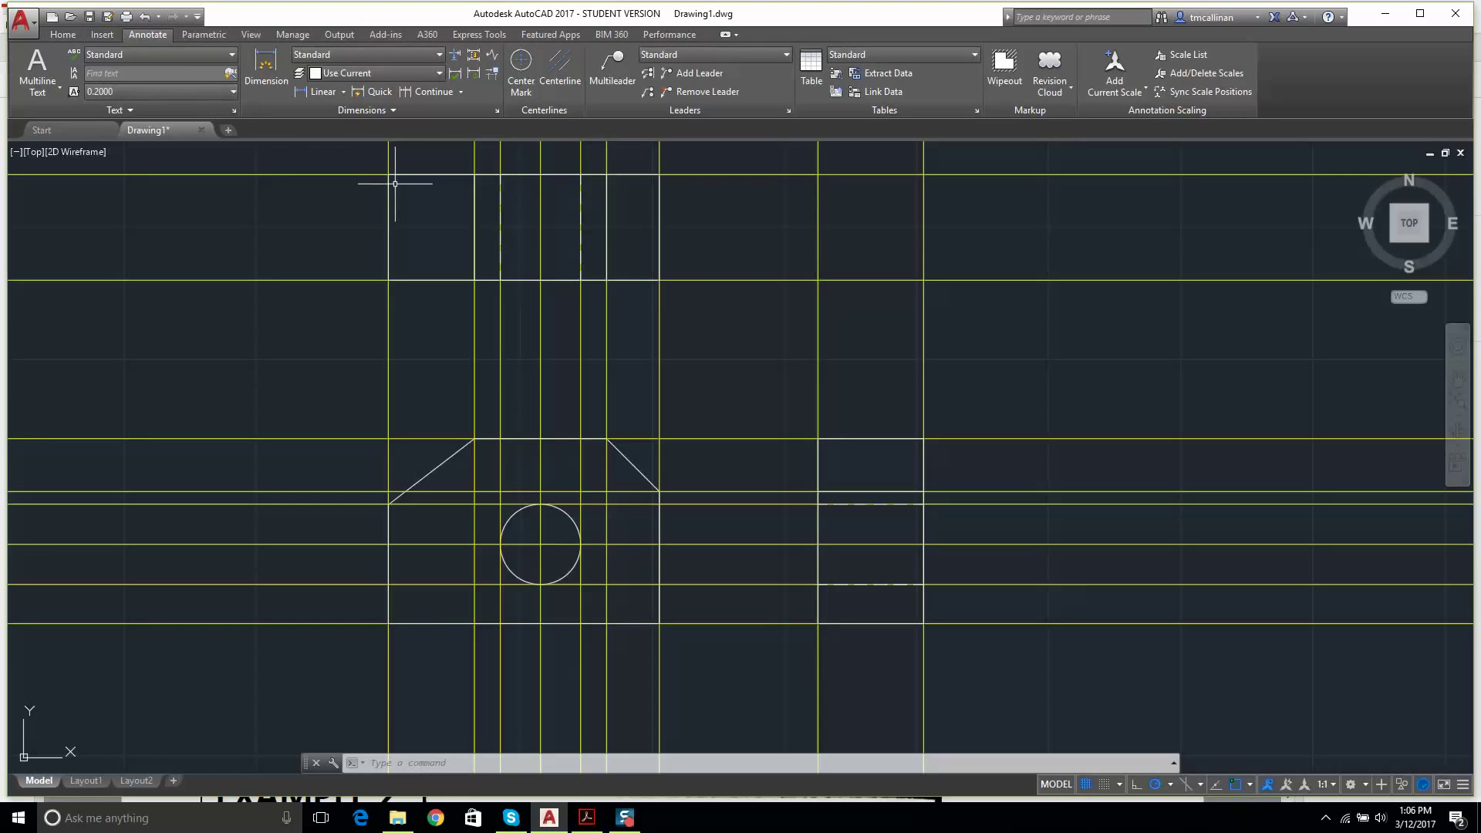
pyautogui.press('Escape')
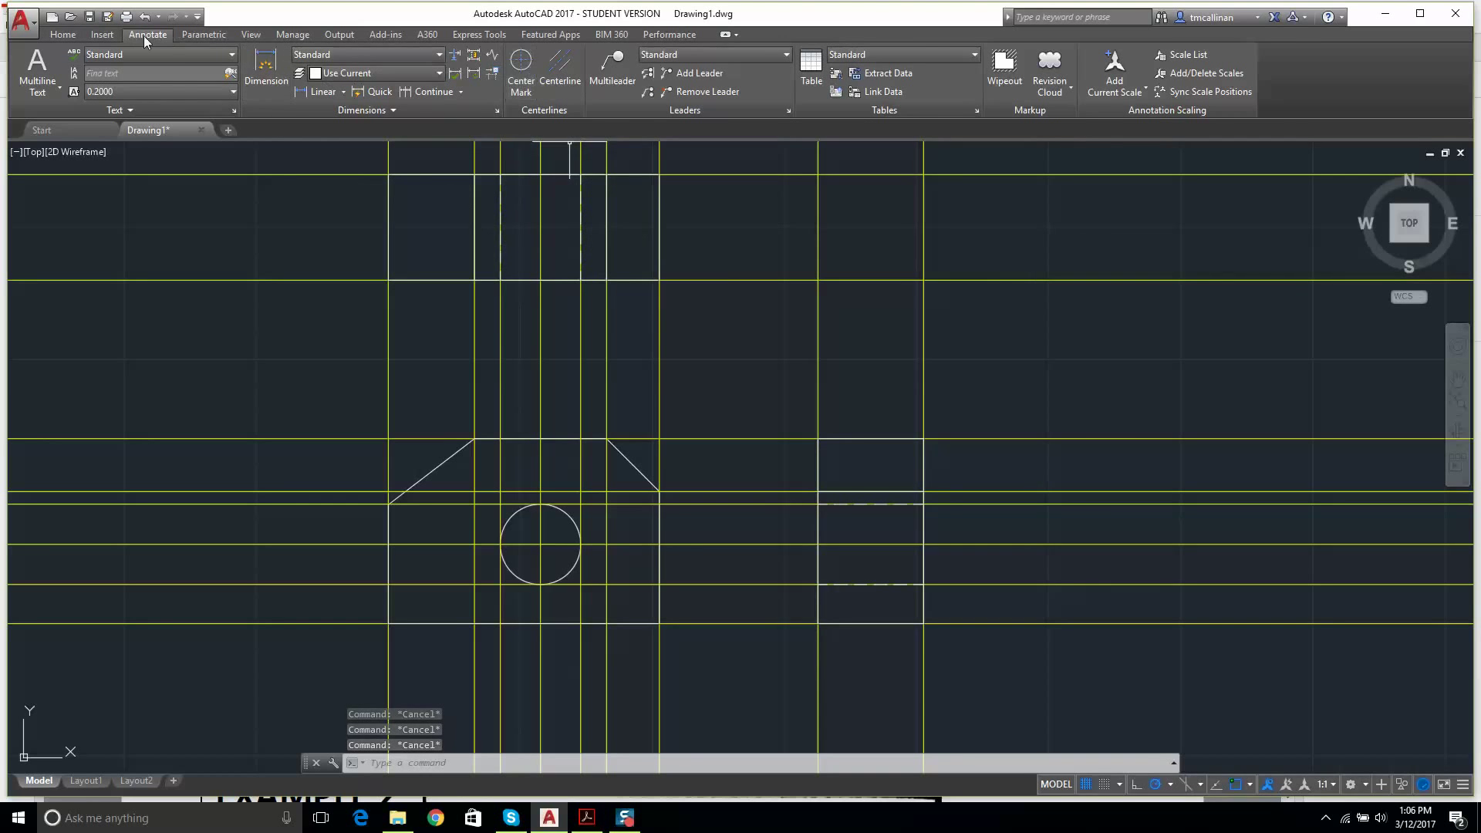
pyautogui.click(63, 34)
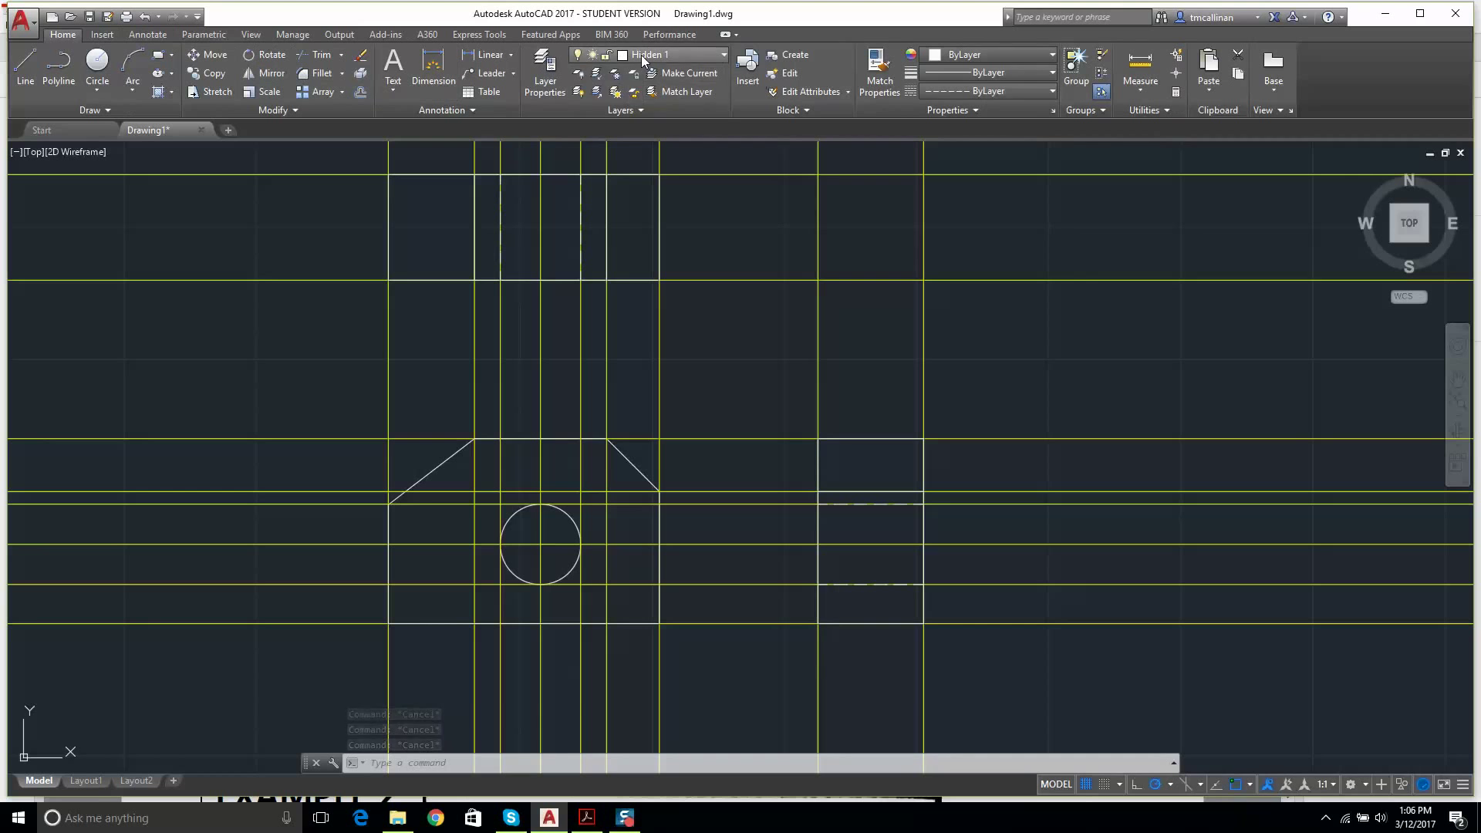
# - Make layer 0 current and create a new layer named CENTER in the layer properties
pyautogui.click(641, 54)
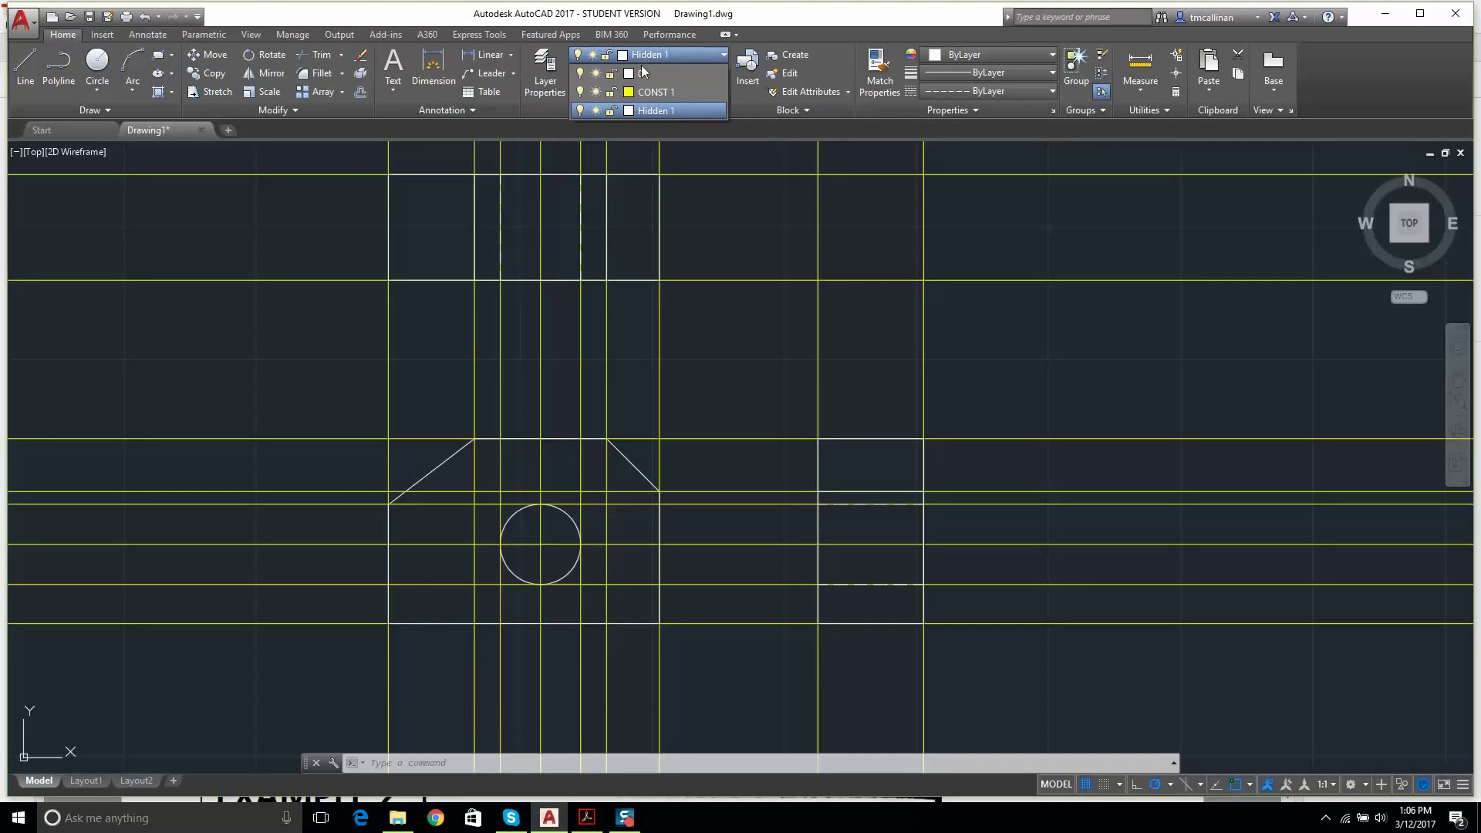
pyautogui.click(642, 72)
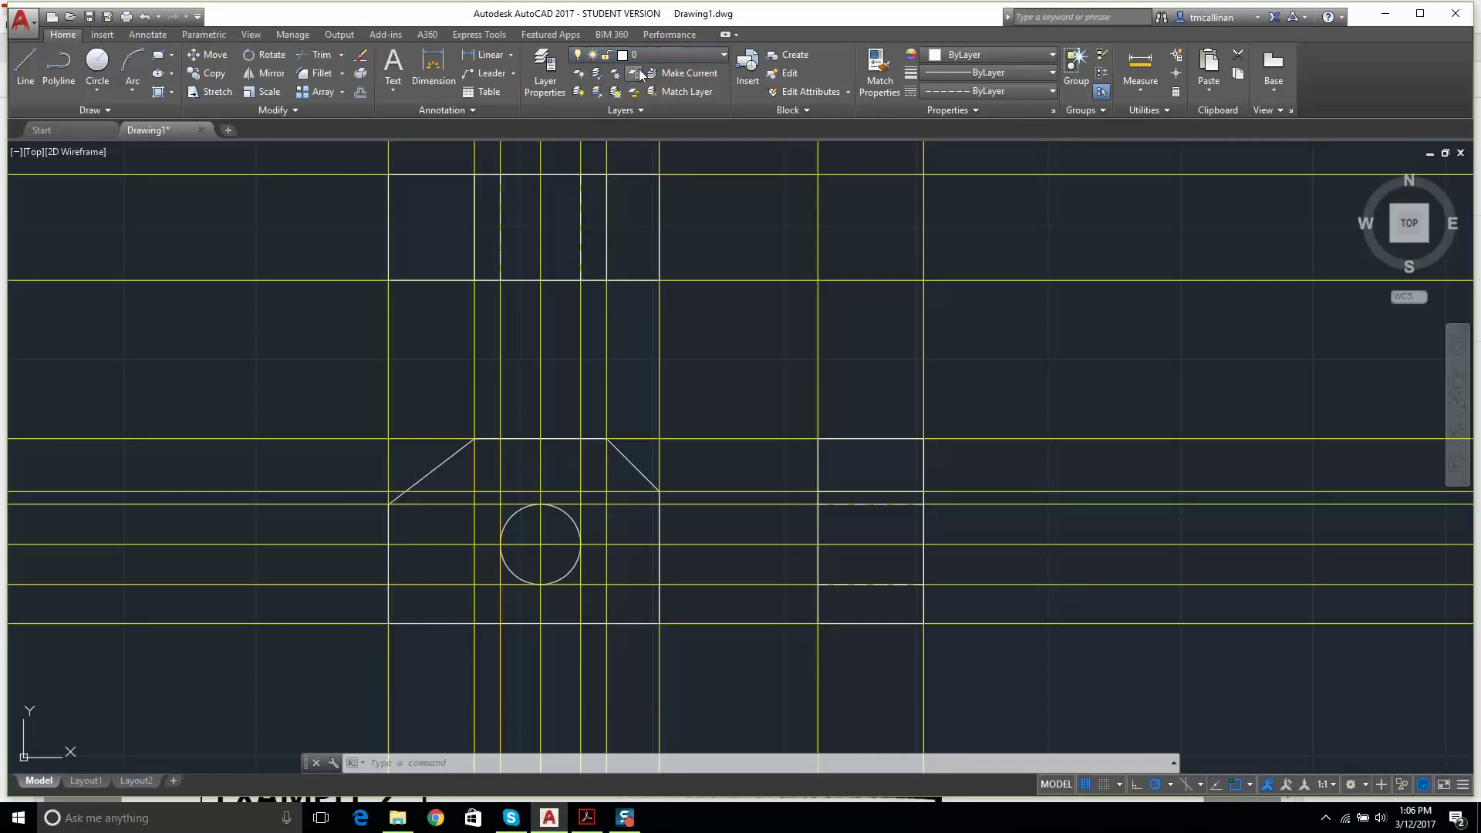
pyautogui.click(539, 72)
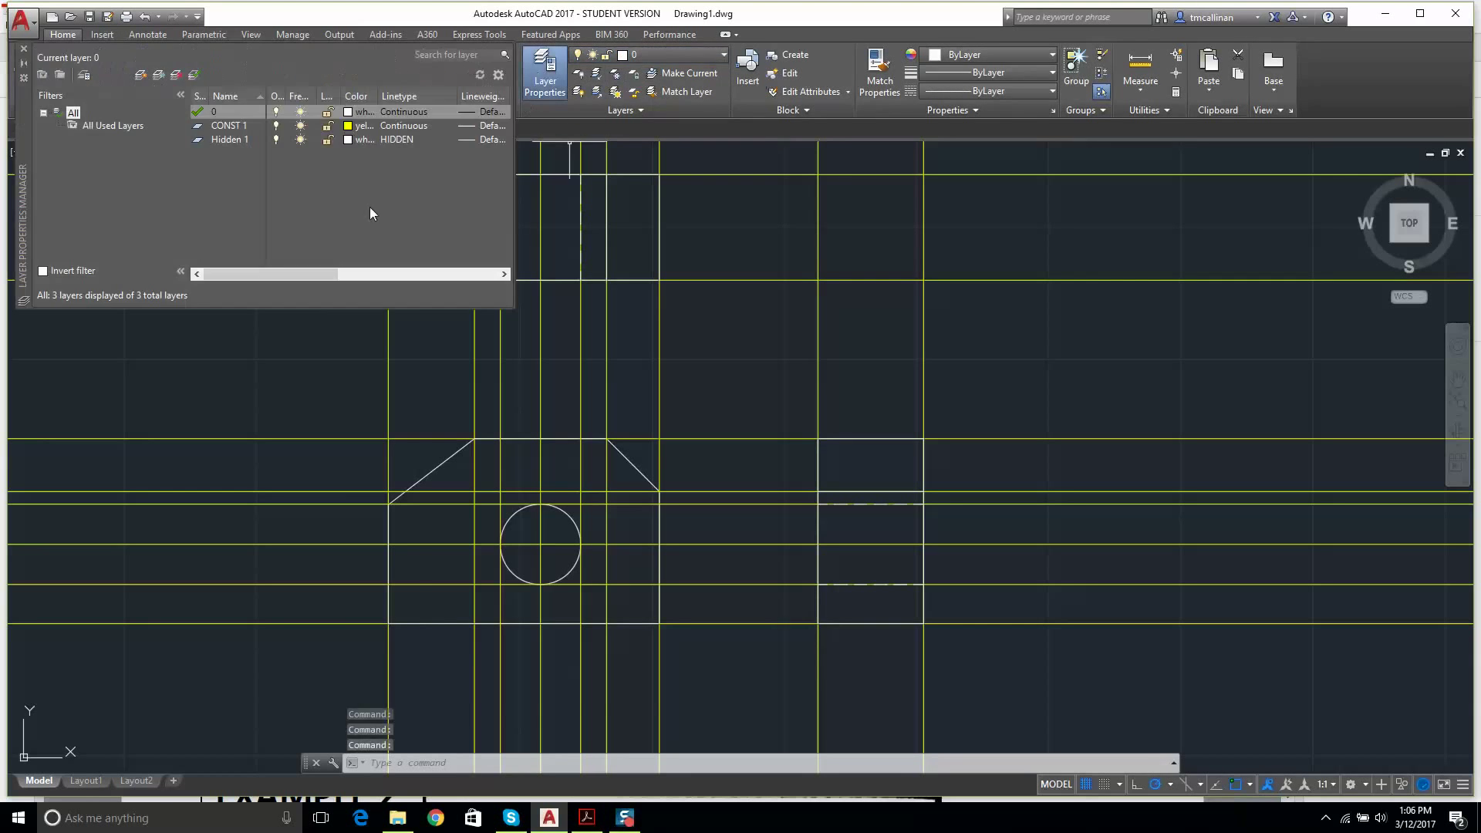
pyautogui.rightClick(224, 179)
pyautogui.click(262, 246)
pyautogui.write('CENTER')
pyautogui.press('Return')
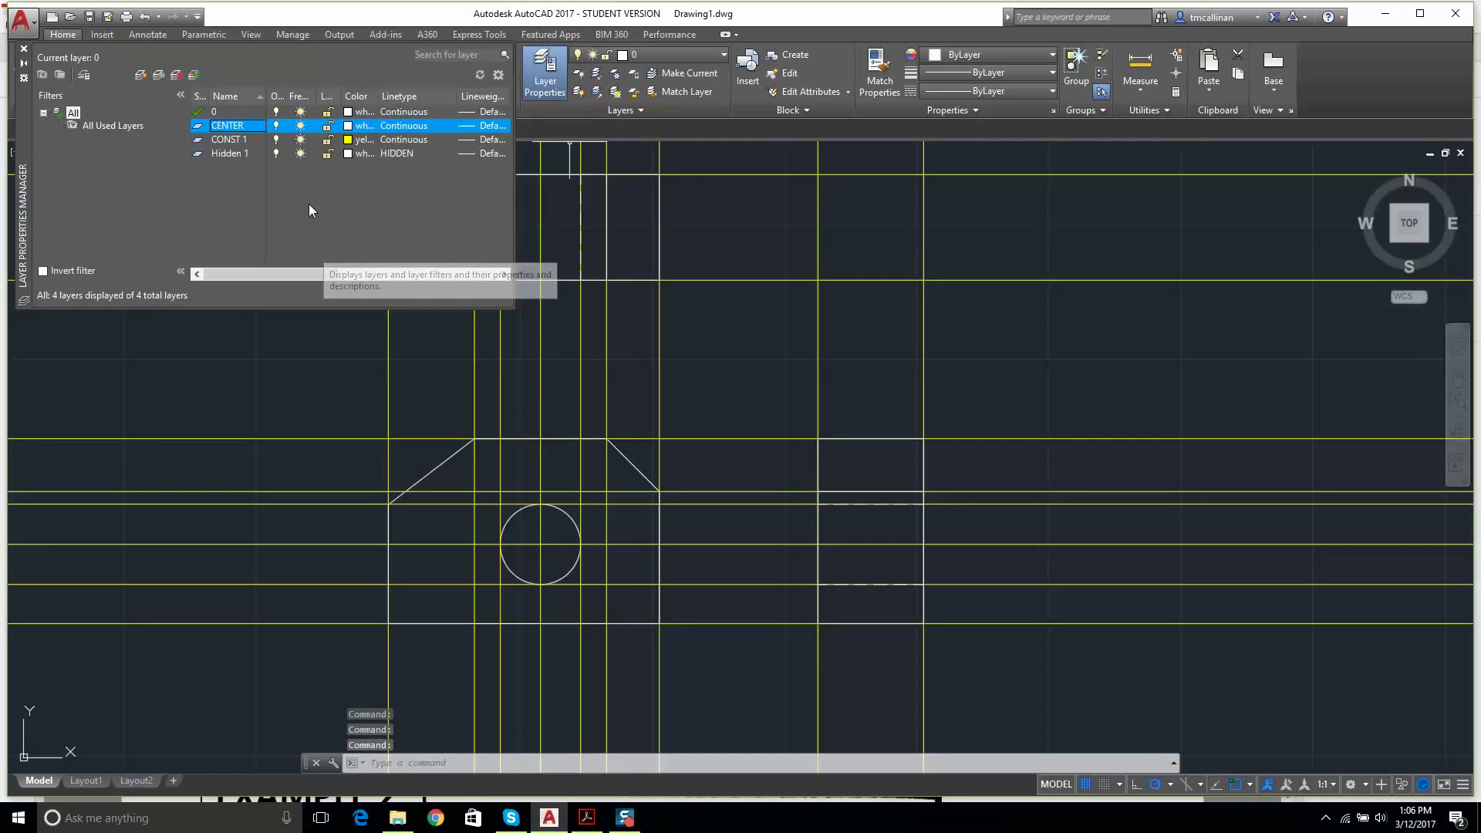
# - Assign the CENTER linetype to the CENTER layer, make that layer current and close the layer properties
pyautogui.click(407, 126)
pyautogui.click(606, 368)
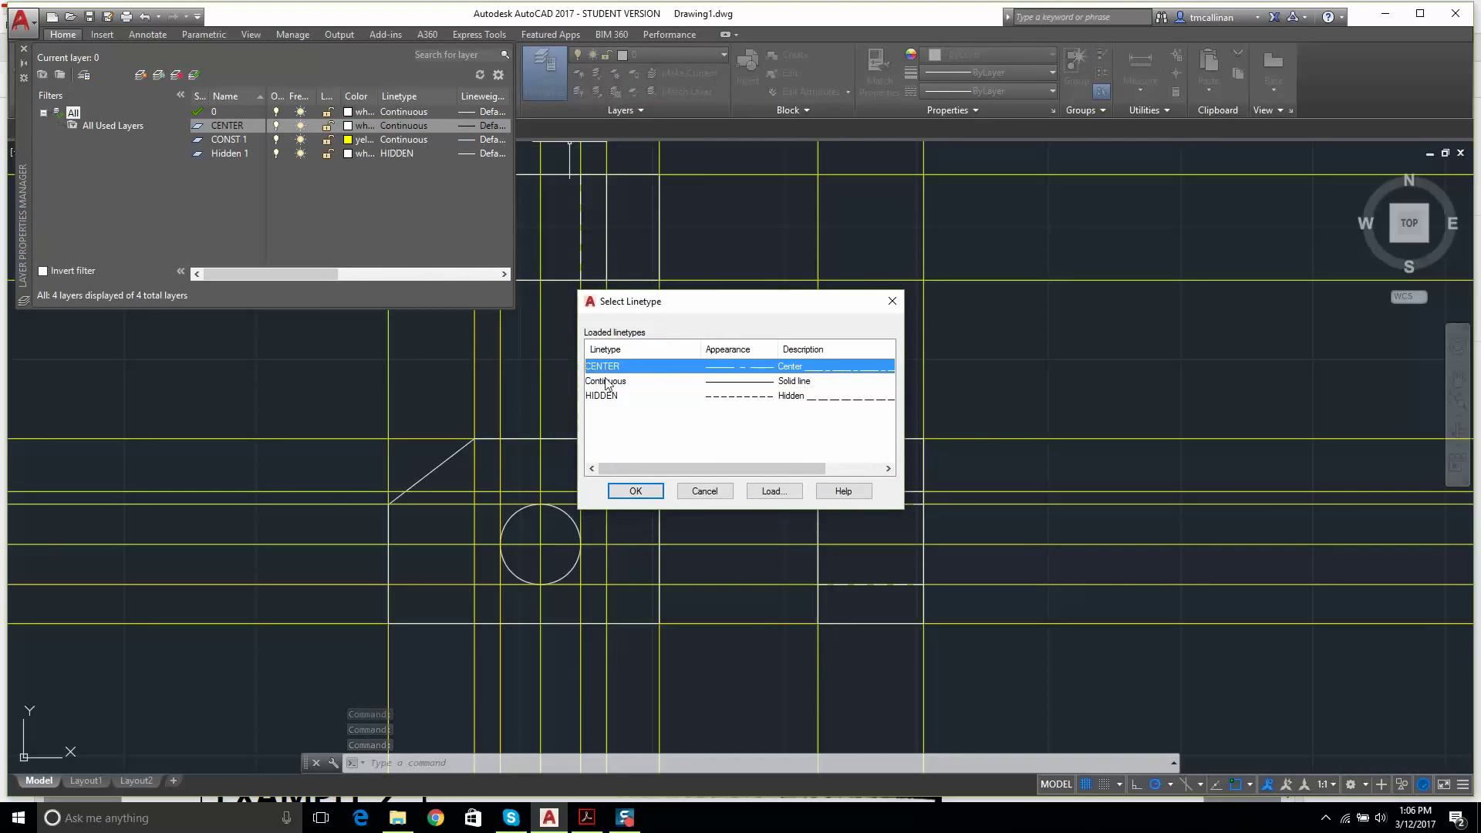
pyautogui.click(636, 491)
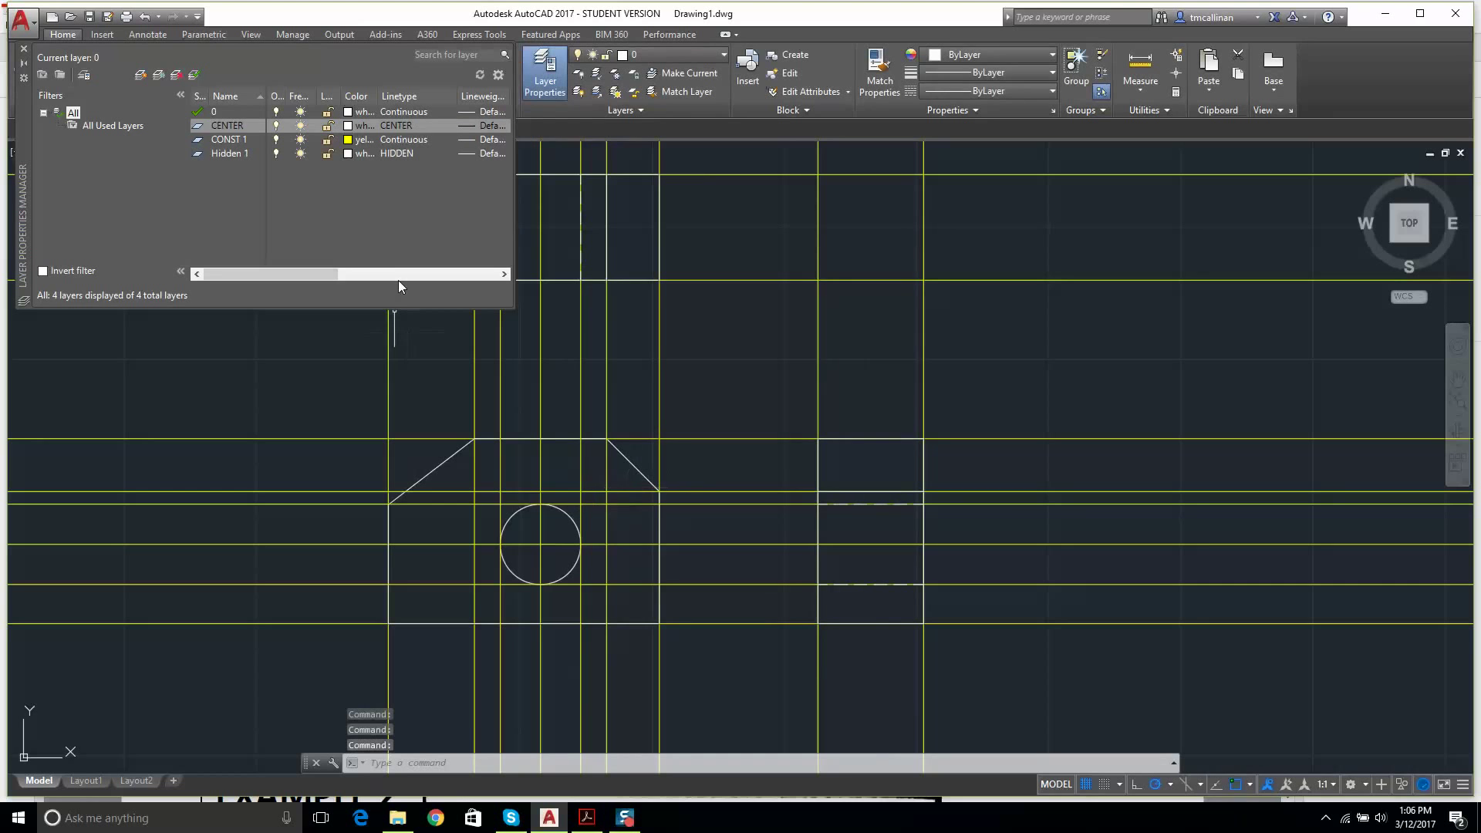
pyautogui.doubleClick(215, 128)
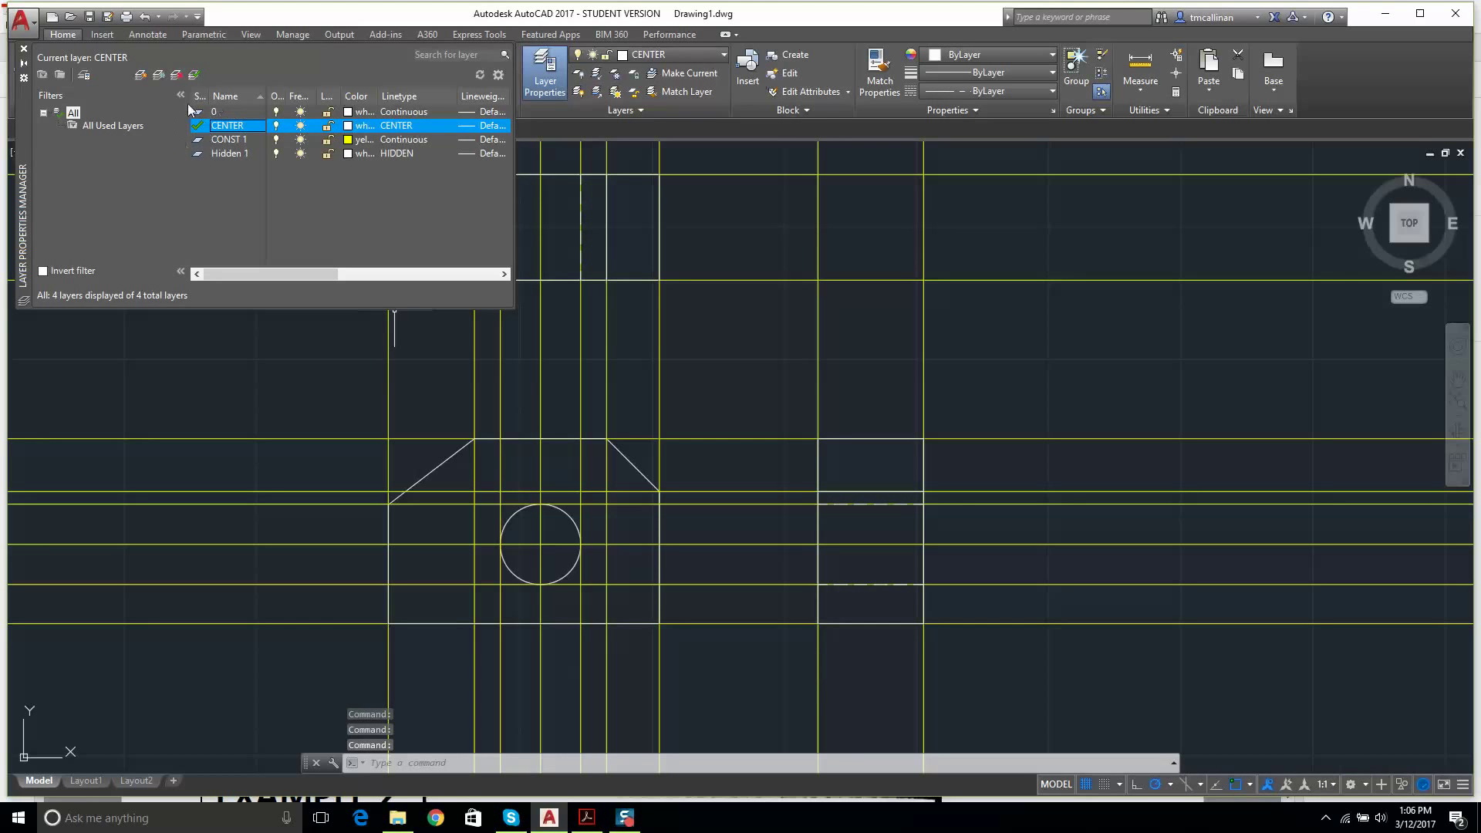
pyautogui.click(24, 48)
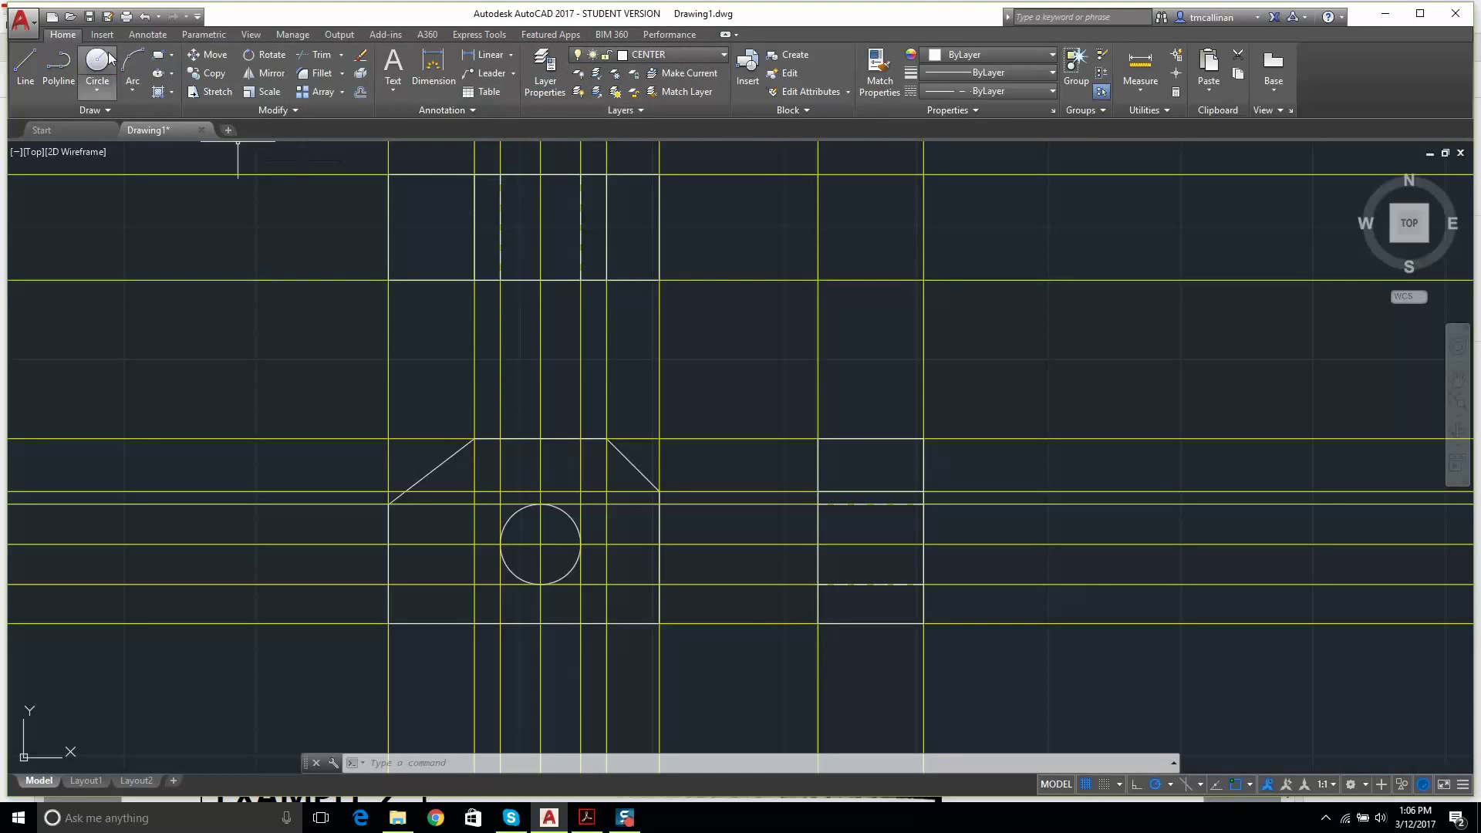
# - Add a center mark to the hole circle in the front view
pyautogui.click(148, 36)
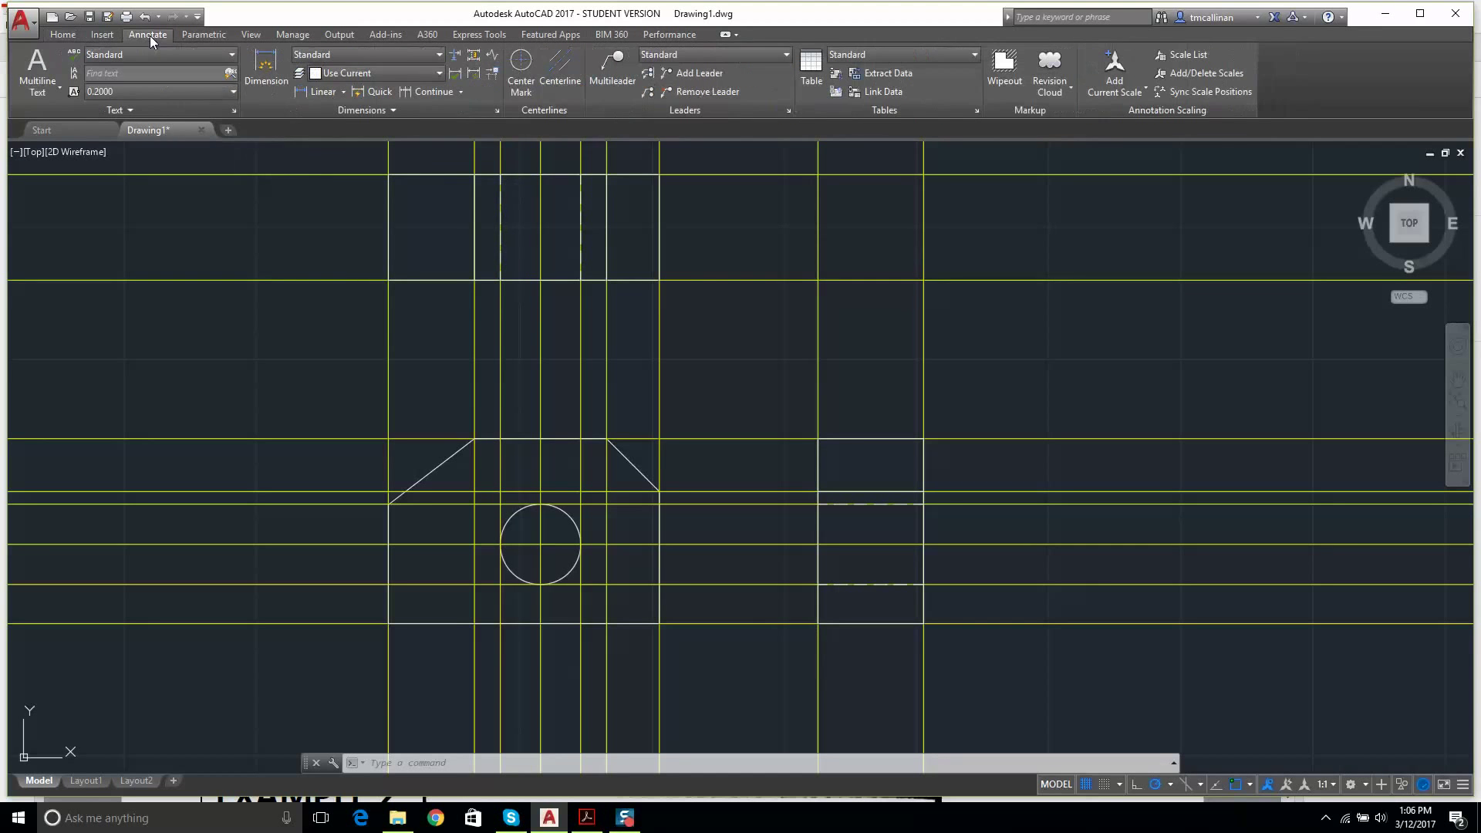
pyautogui.click(521, 66)
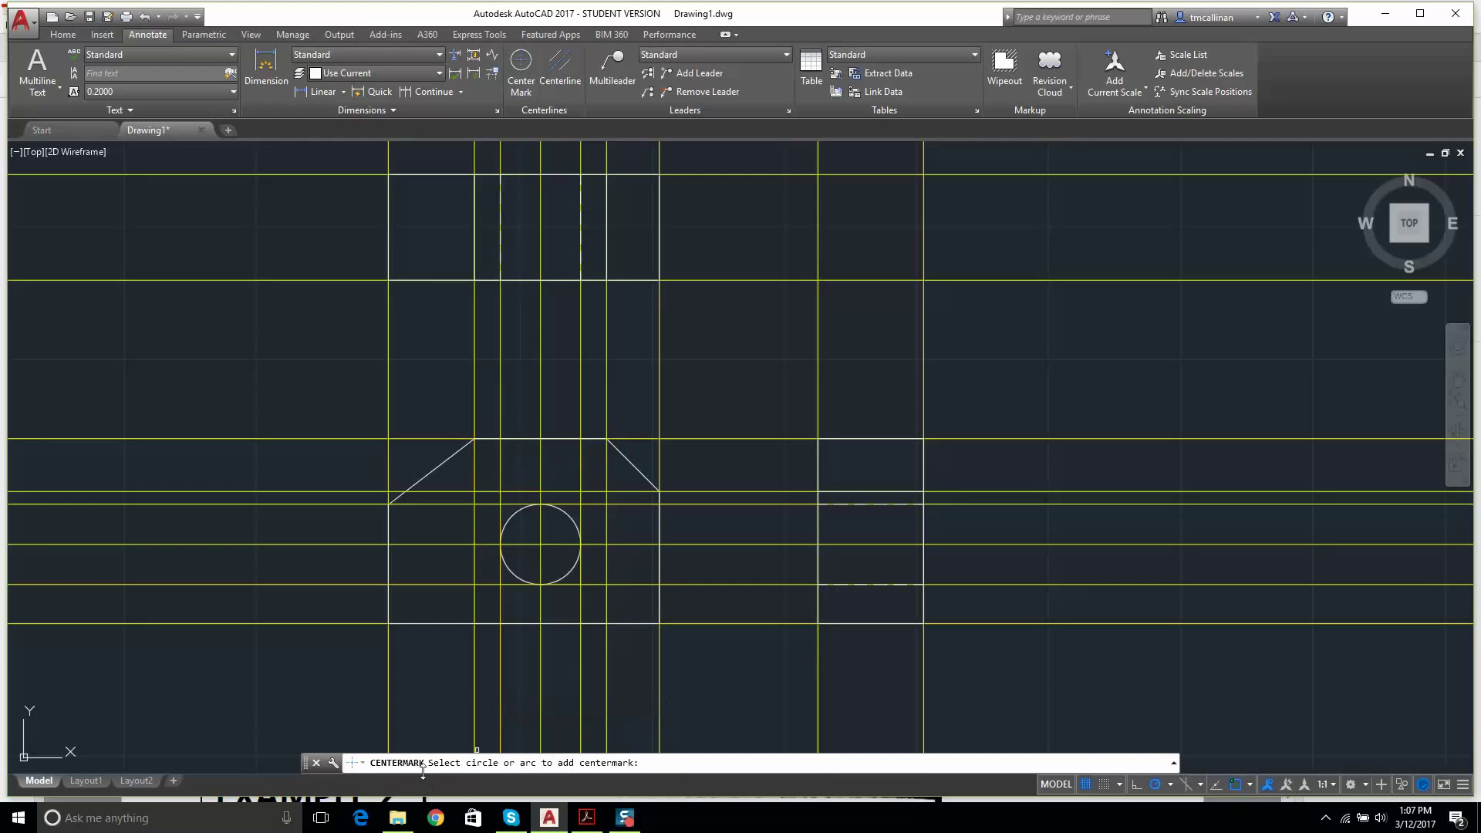
pyautogui.click(565, 512)
pyautogui.scroll(6, 533, 552)
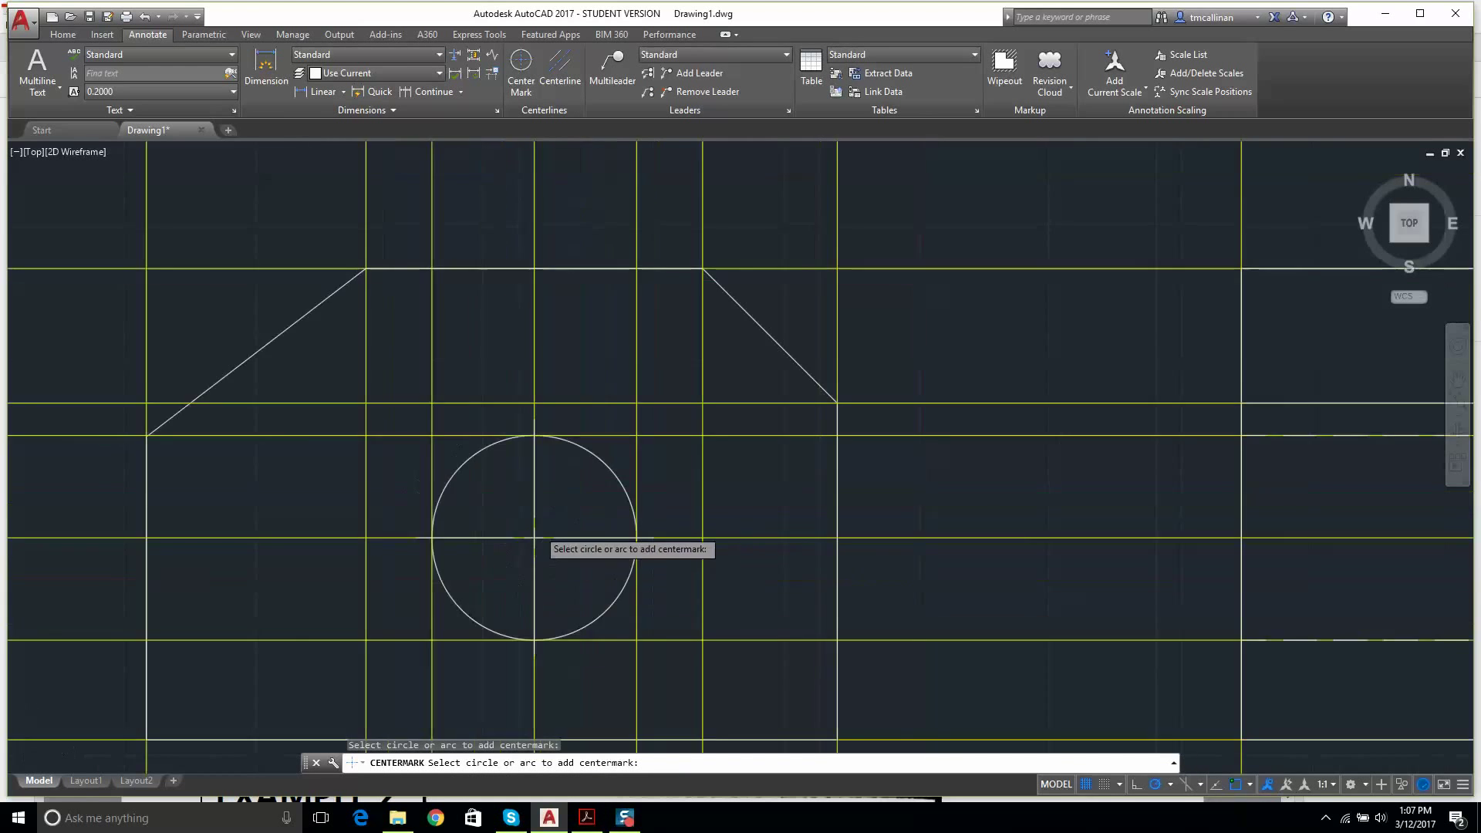
pyautogui.scroll(-3, 513, 571)
pyautogui.scroll(-3, 513, 571)
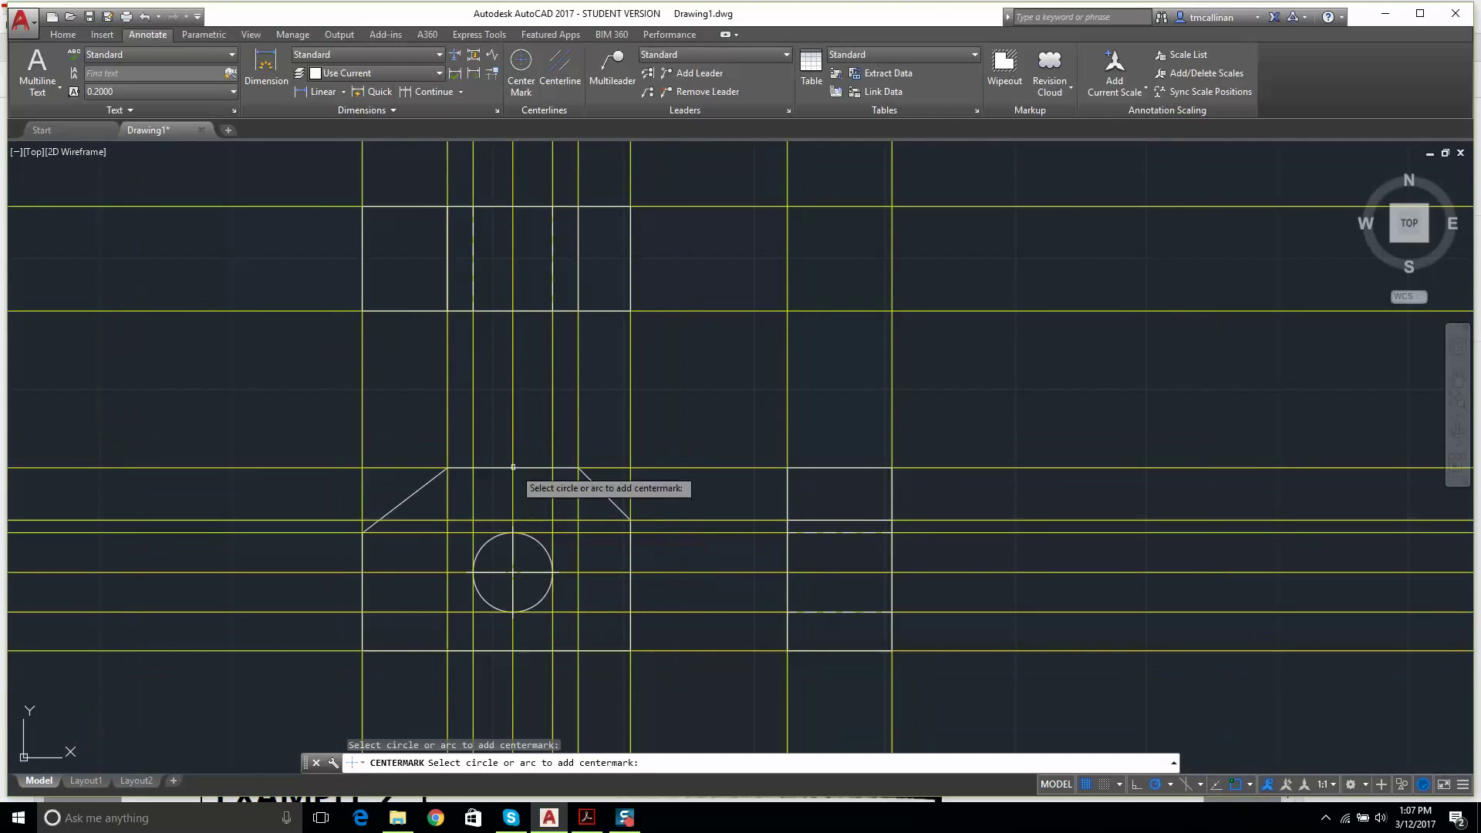
# - Add a centerline between the two vertical hidden lines of the hole in the top view
pyautogui.click(557, 66)
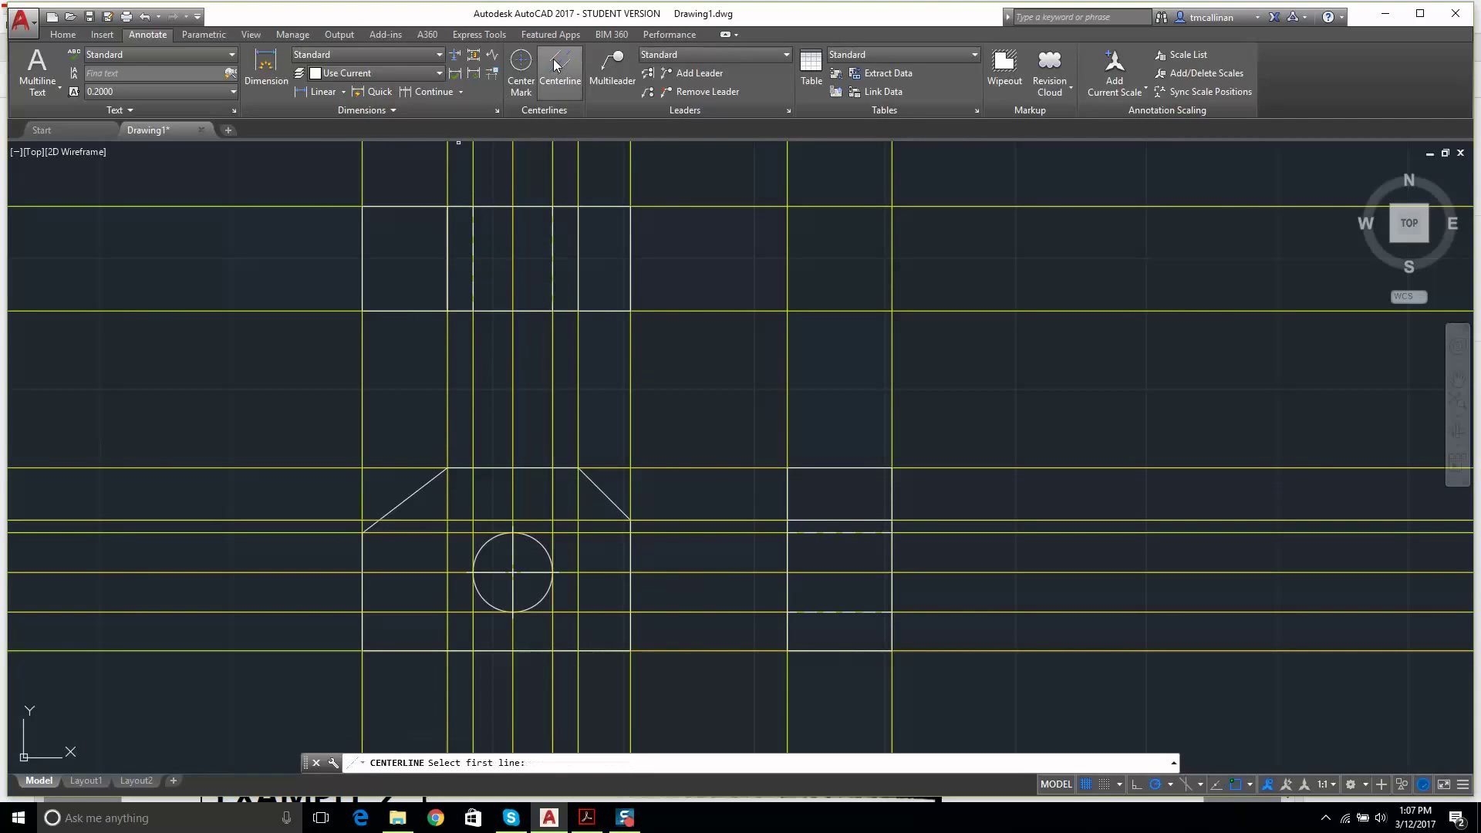
pyautogui.click(472, 270)
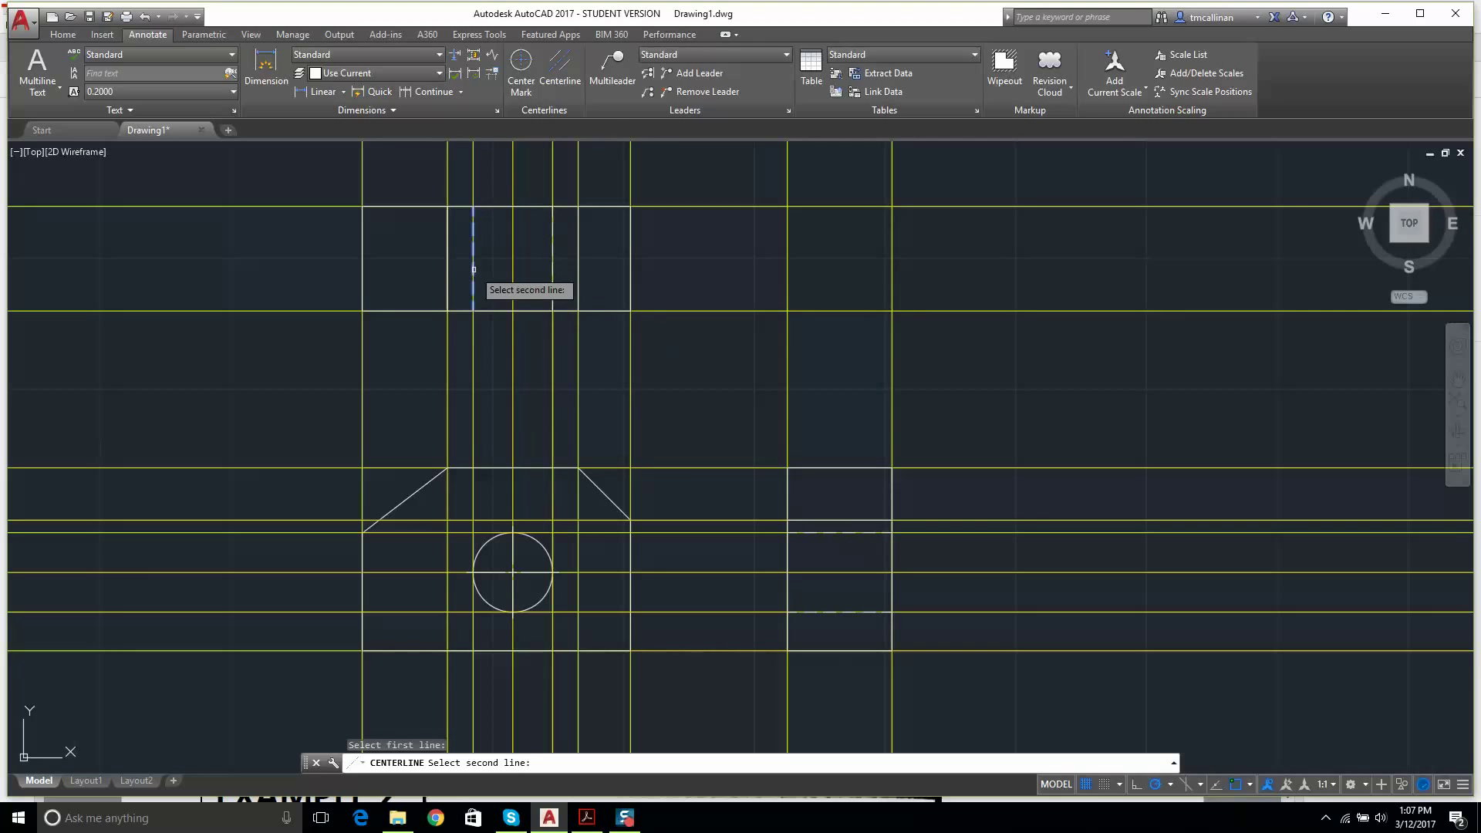
pyautogui.click(552, 268)
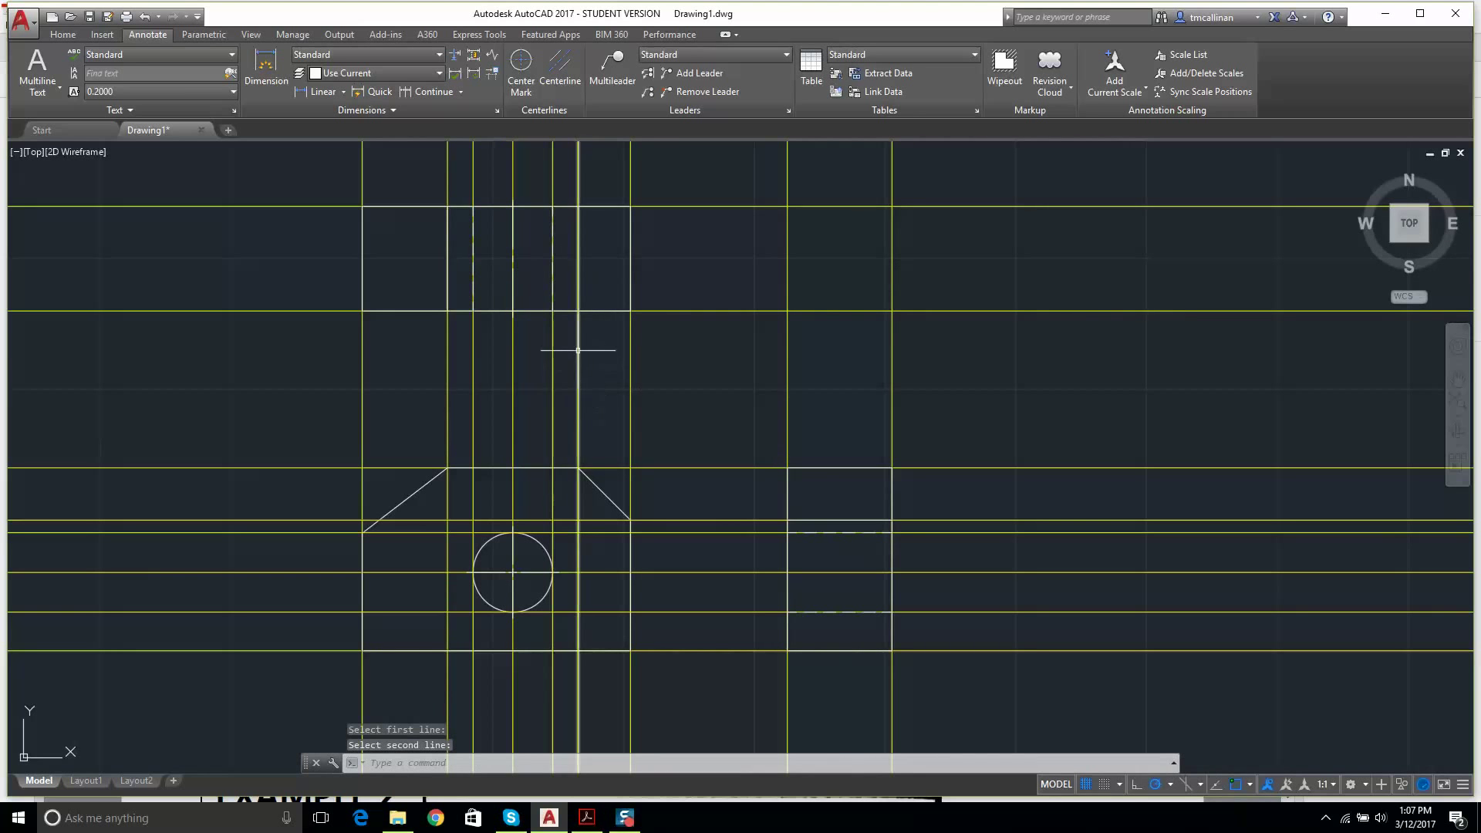
pyautogui.click(559, 66)
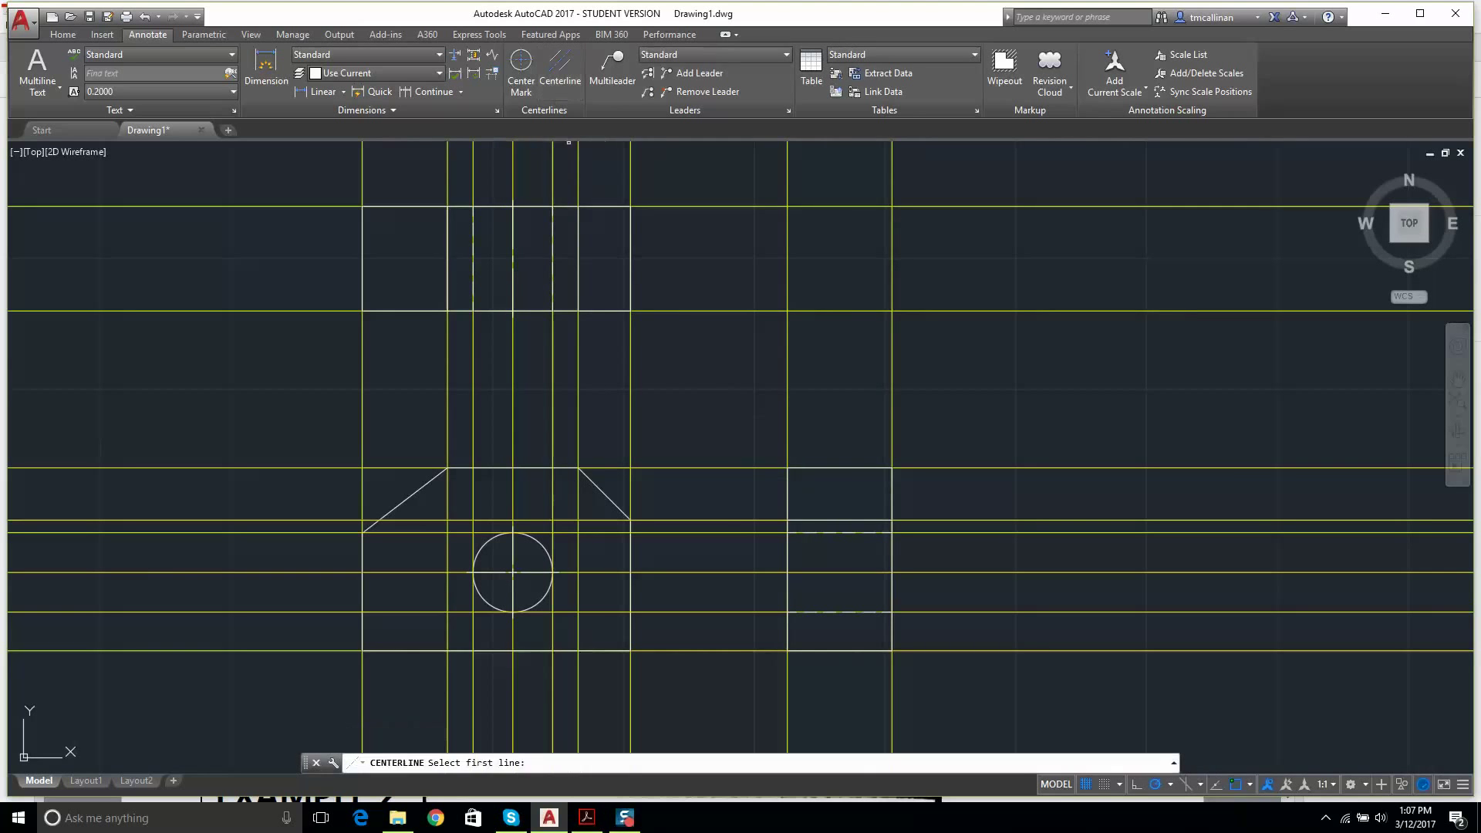
pyautogui.scroll(4, 842, 546)
pyautogui.scroll(-6, 767, 463)
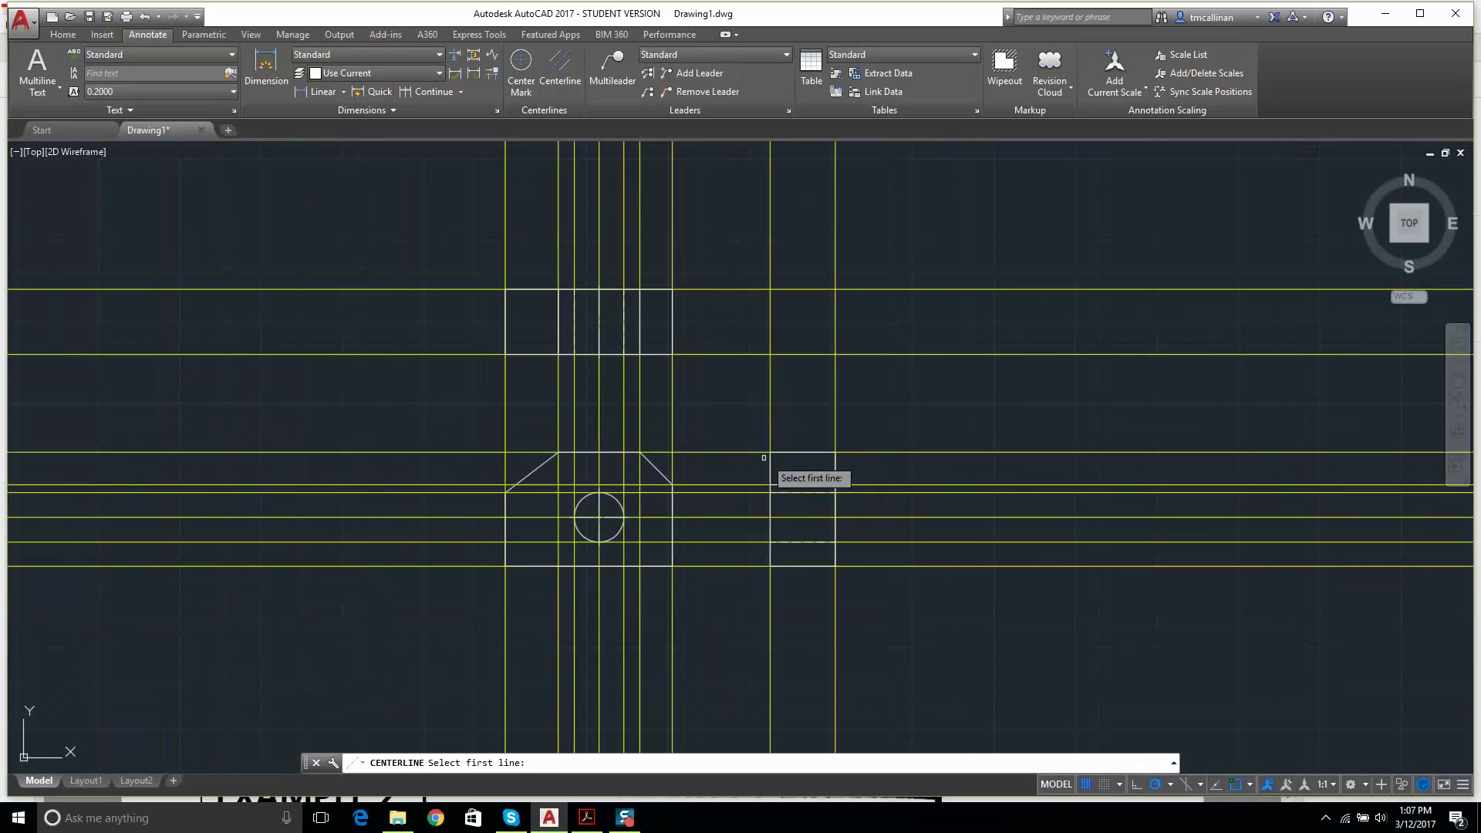
pyautogui.press('Escape')
pyautogui.press('Escape')
pyautogui.press('Escape')
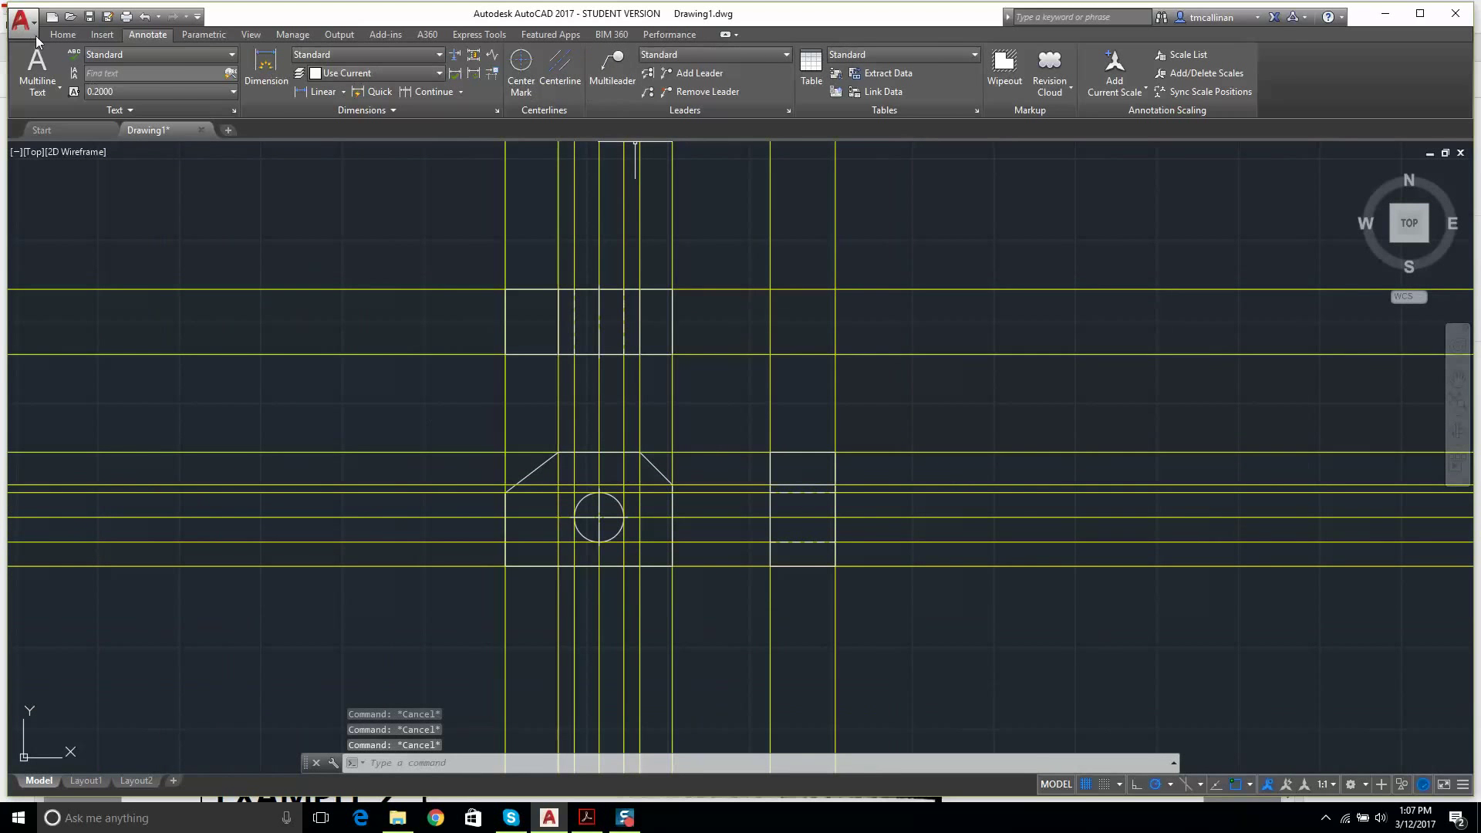
# - Turn off the CONST 1 layer to hide the construction lines
pyautogui.click(56, 34)
pyautogui.click(677, 53)
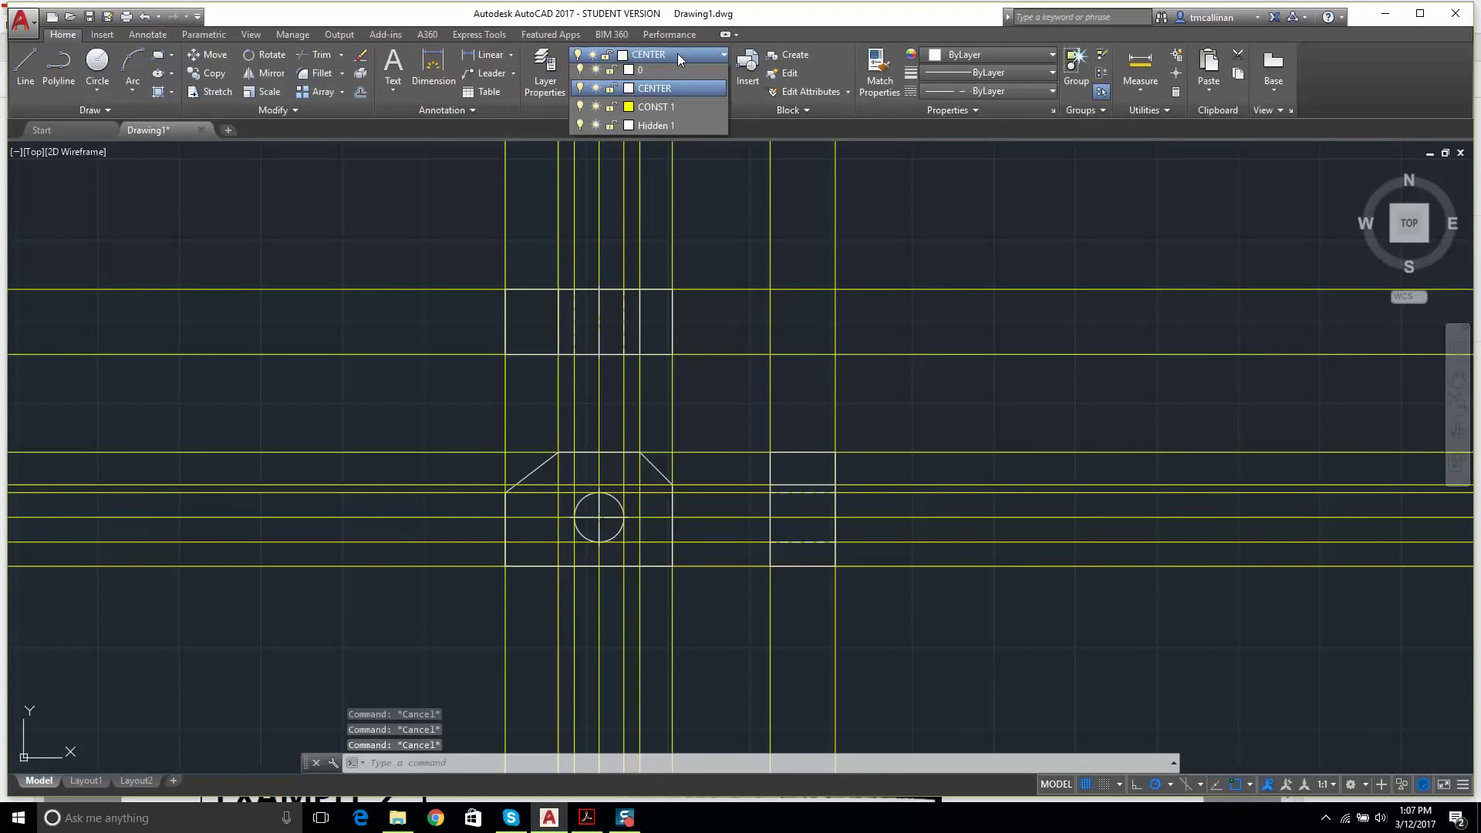
pyautogui.click(580, 110)
pyautogui.scroll(2, 865, 541)
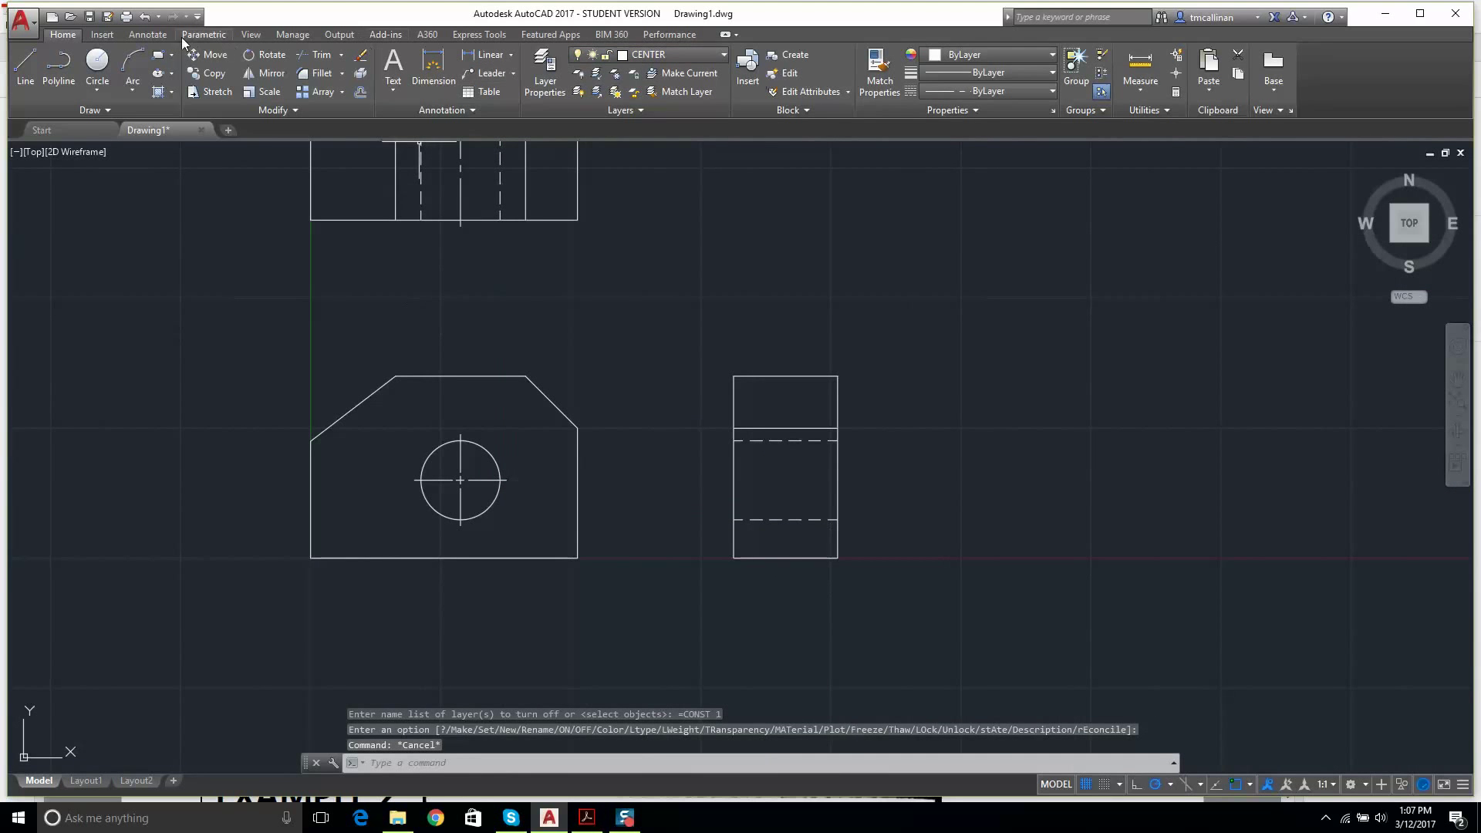
pyautogui.click(145, 35)
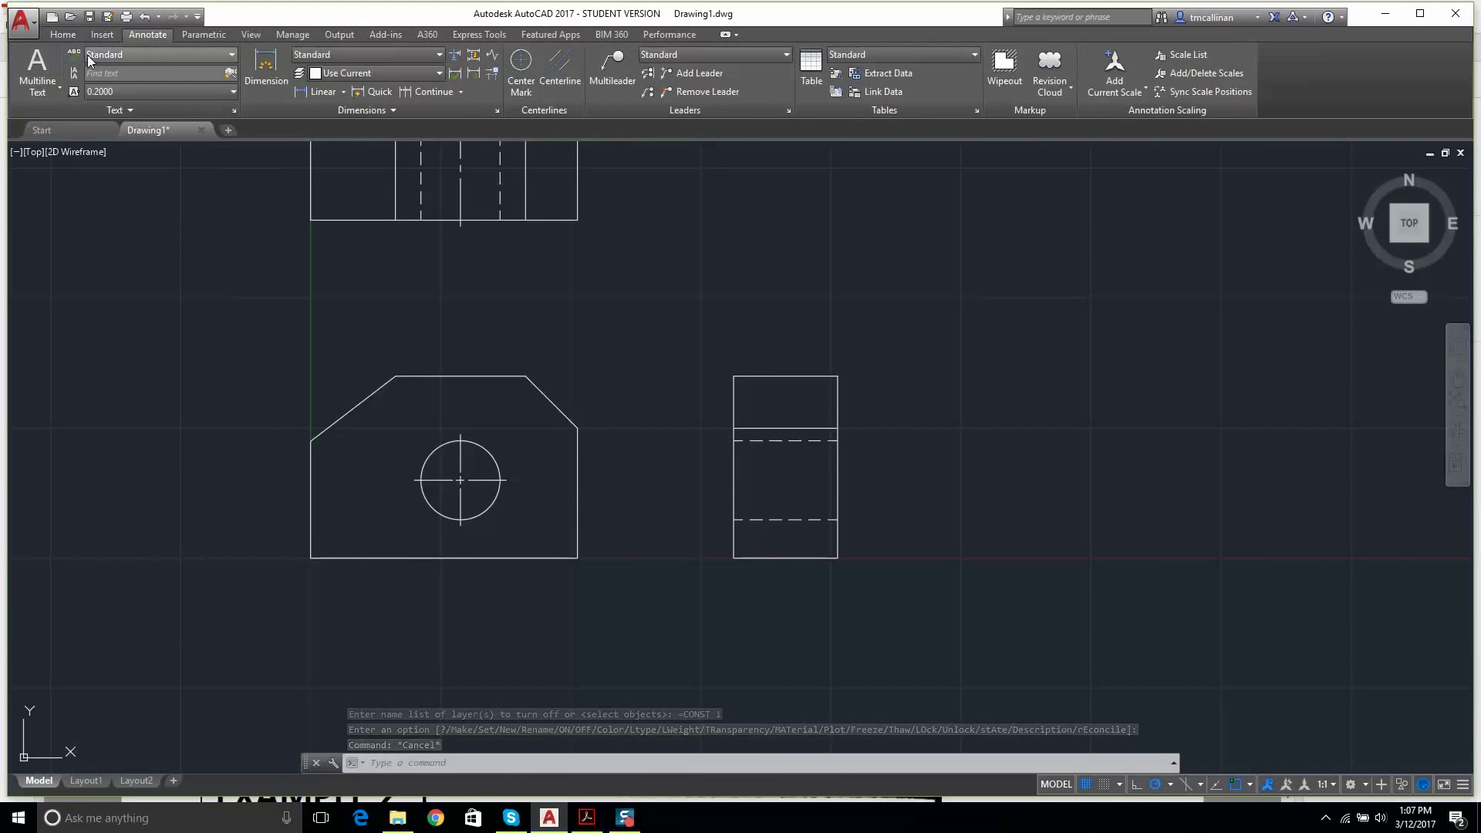
pyautogui.click(64, 36)
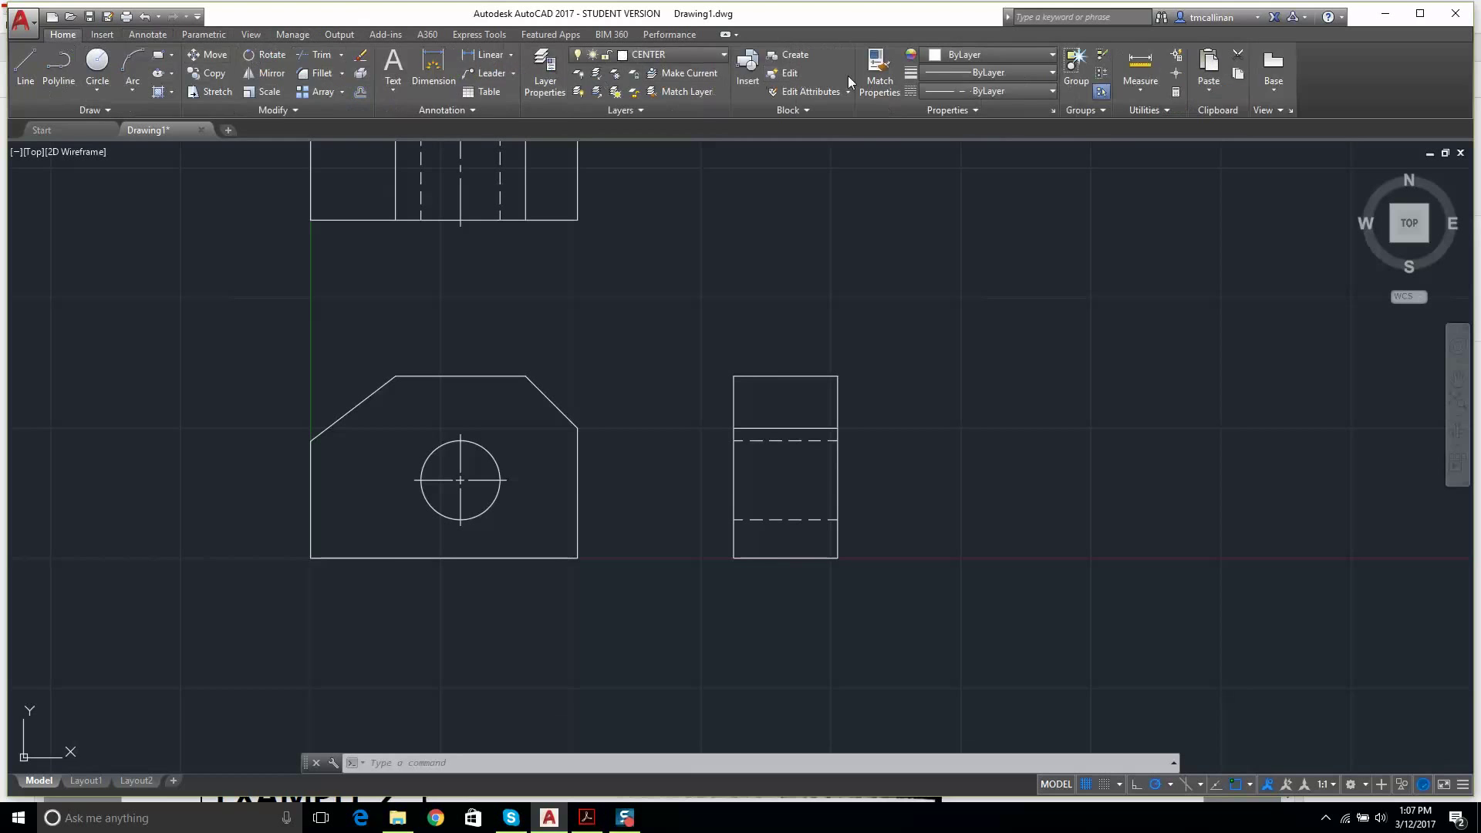
pyautogui.click(104, 35)
pyautogui.click(192, 35)
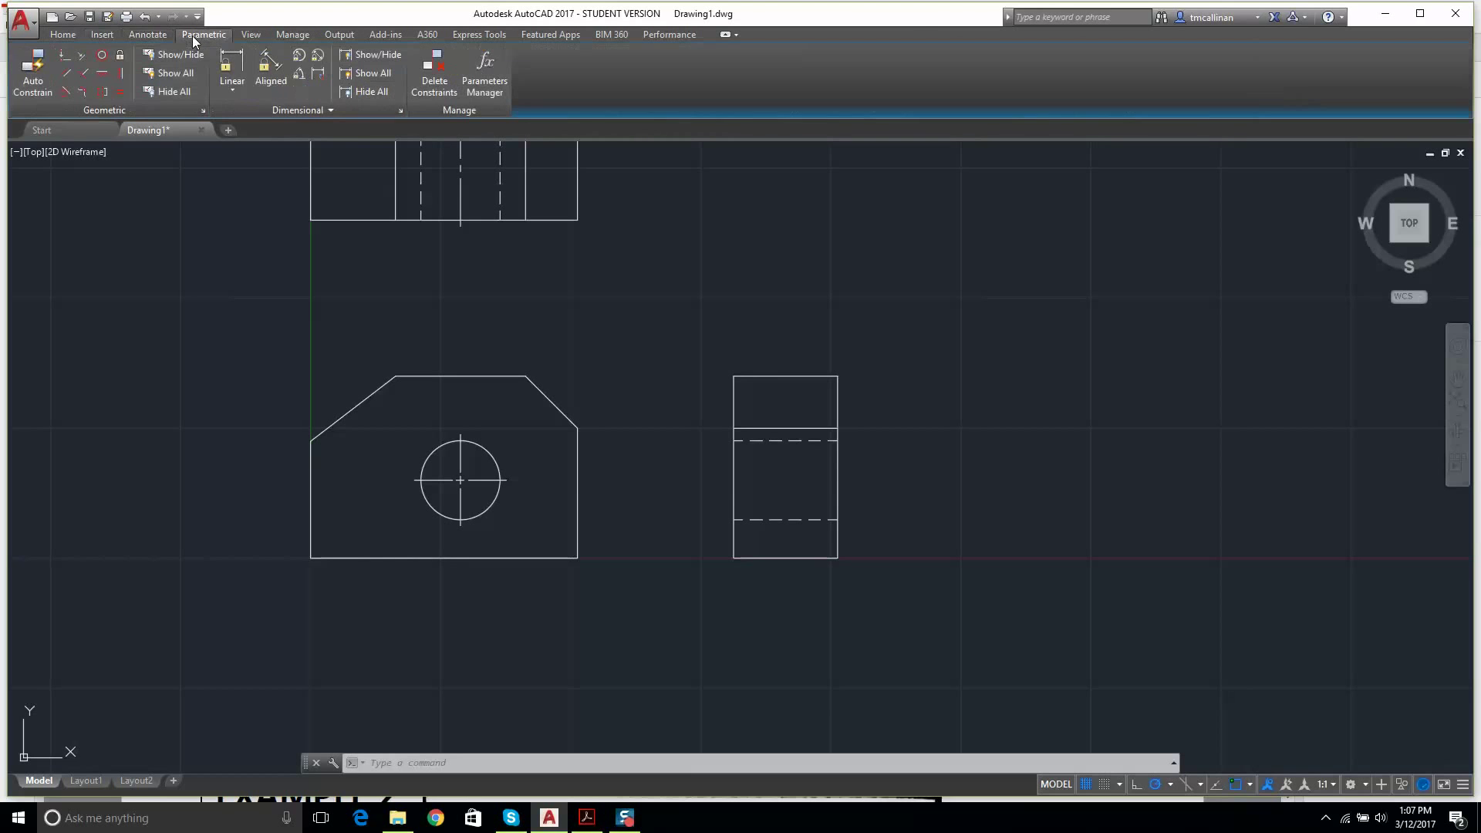
pyautogui.click(55, 34)
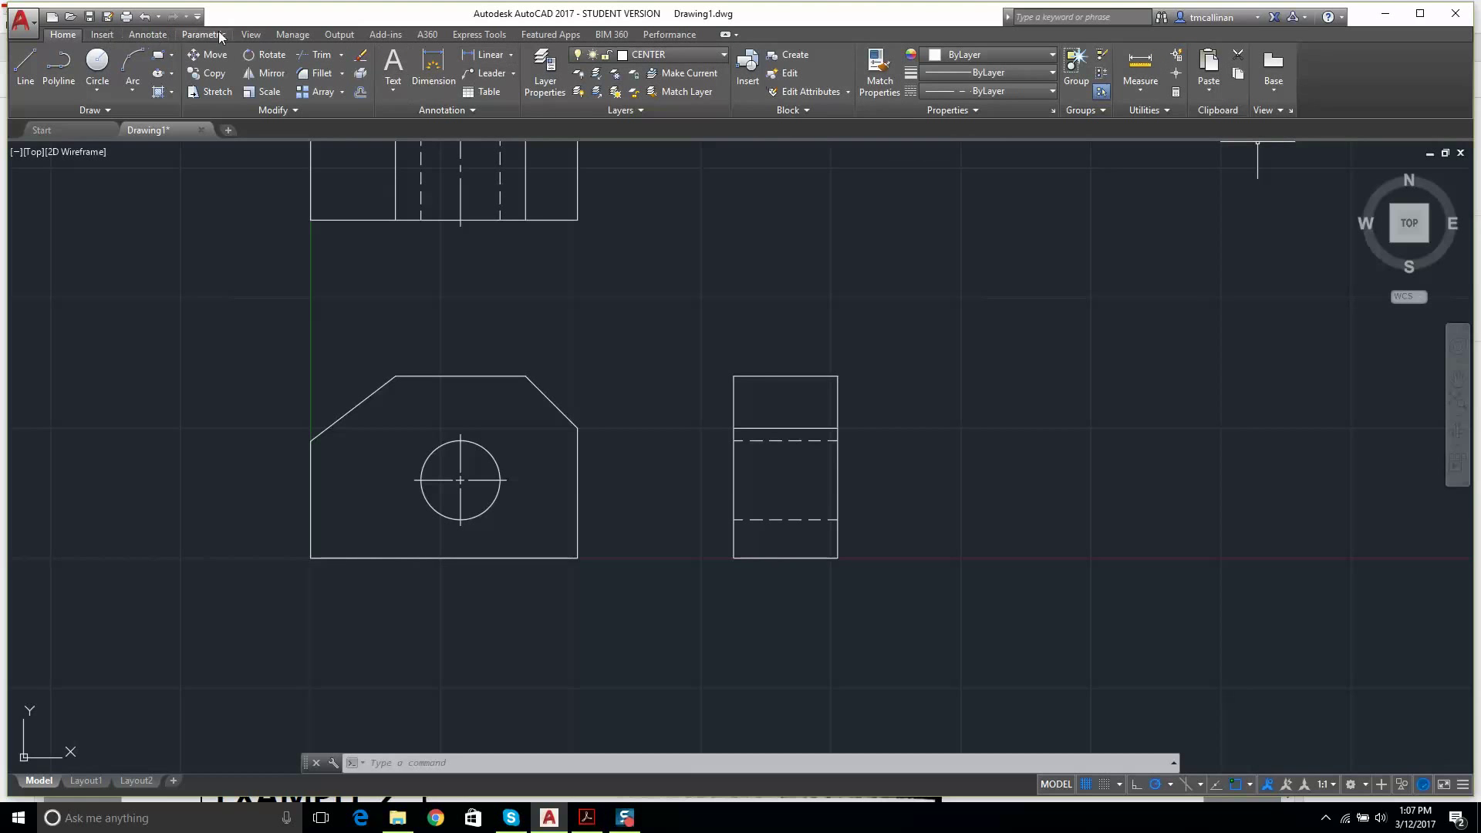
# - Add a centerline between the two horizontal hidden lines of the hole in the side view
pyautogui.click(147, 36)
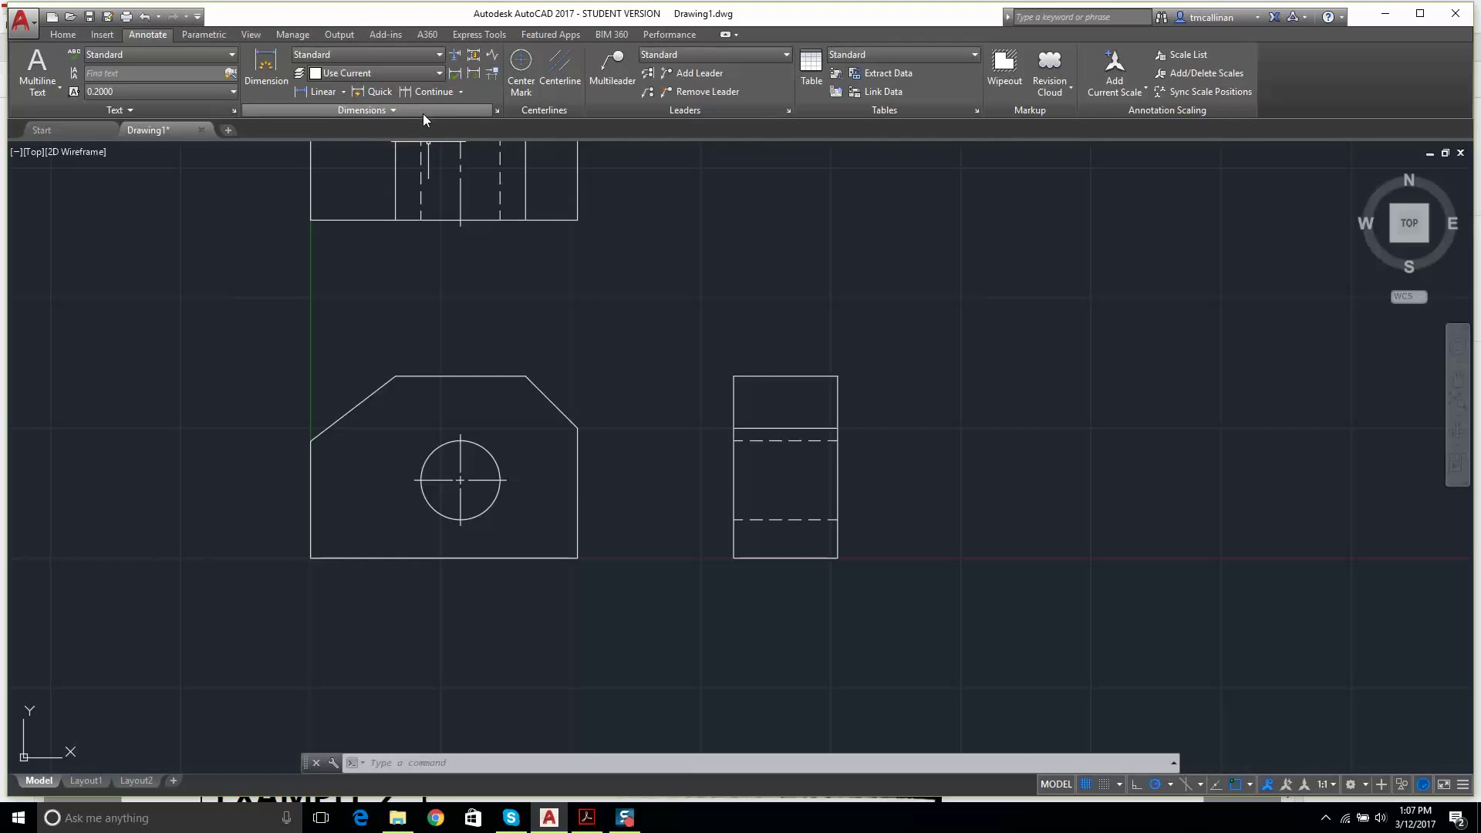
pyautogui.click(558, 76)
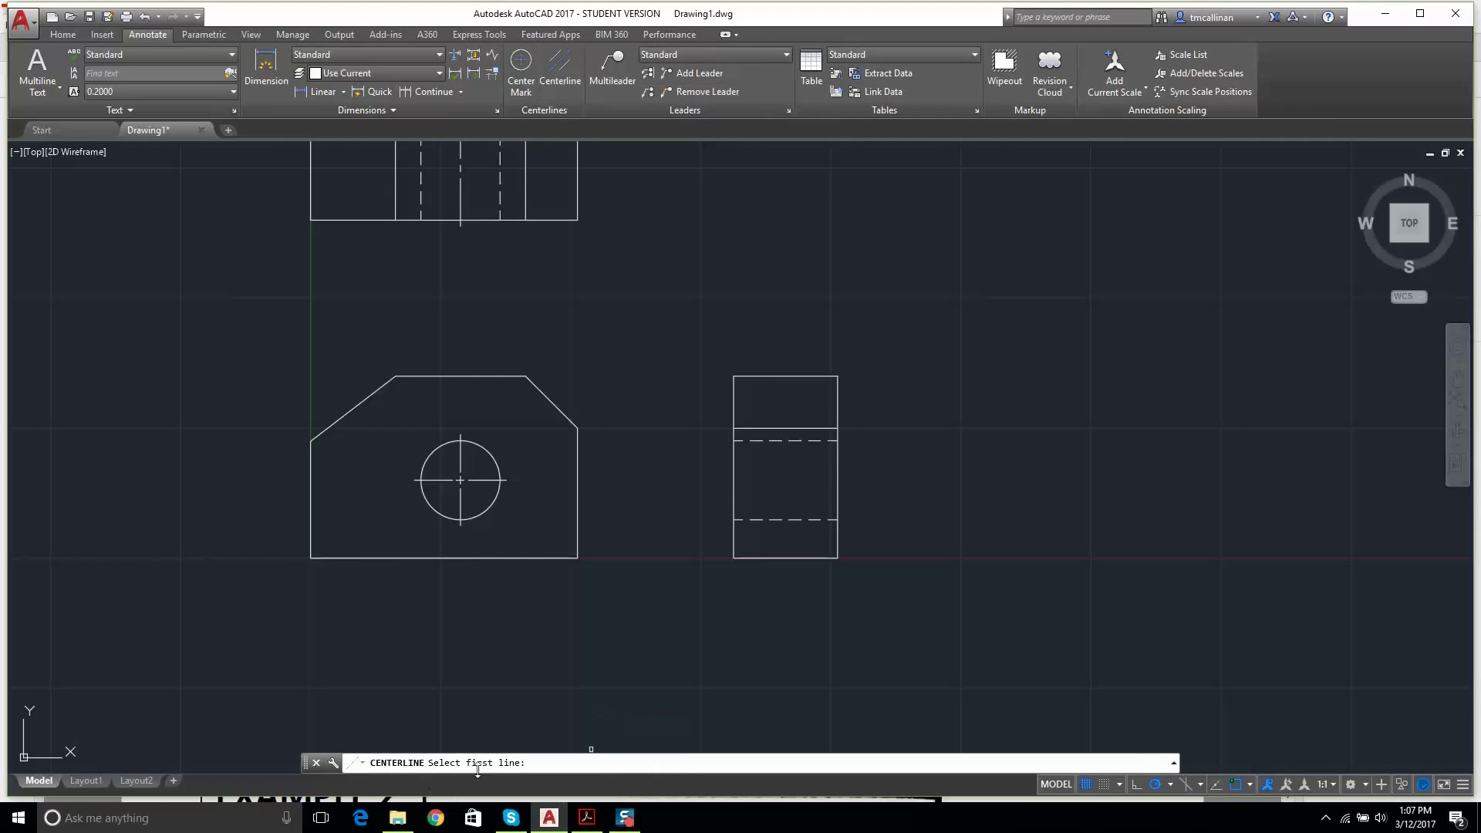
pyautogui.click(783, 441)
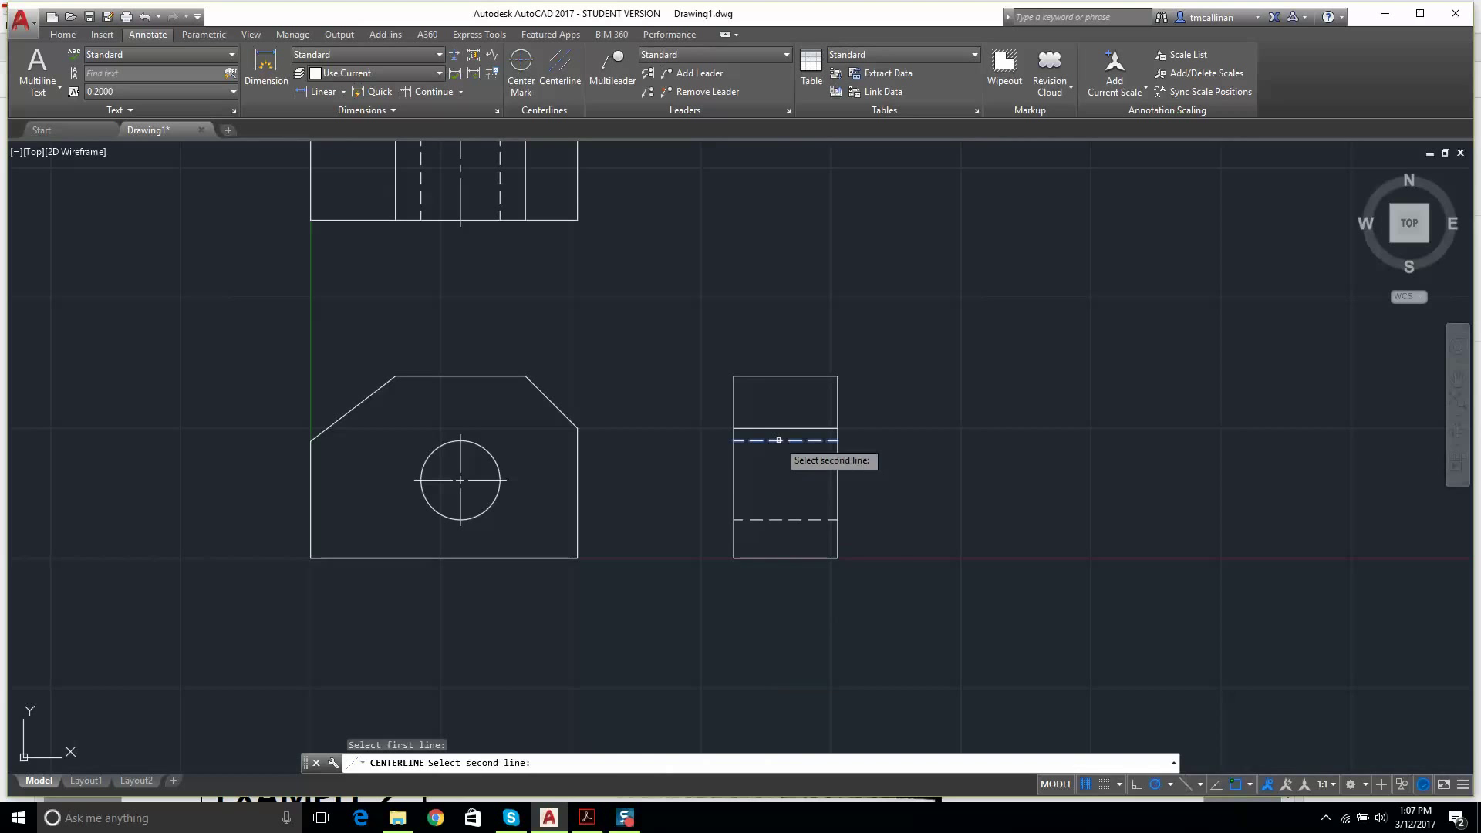
pyautogui.click(789, 520)
pyautogui.scroll(5, 808, 468)
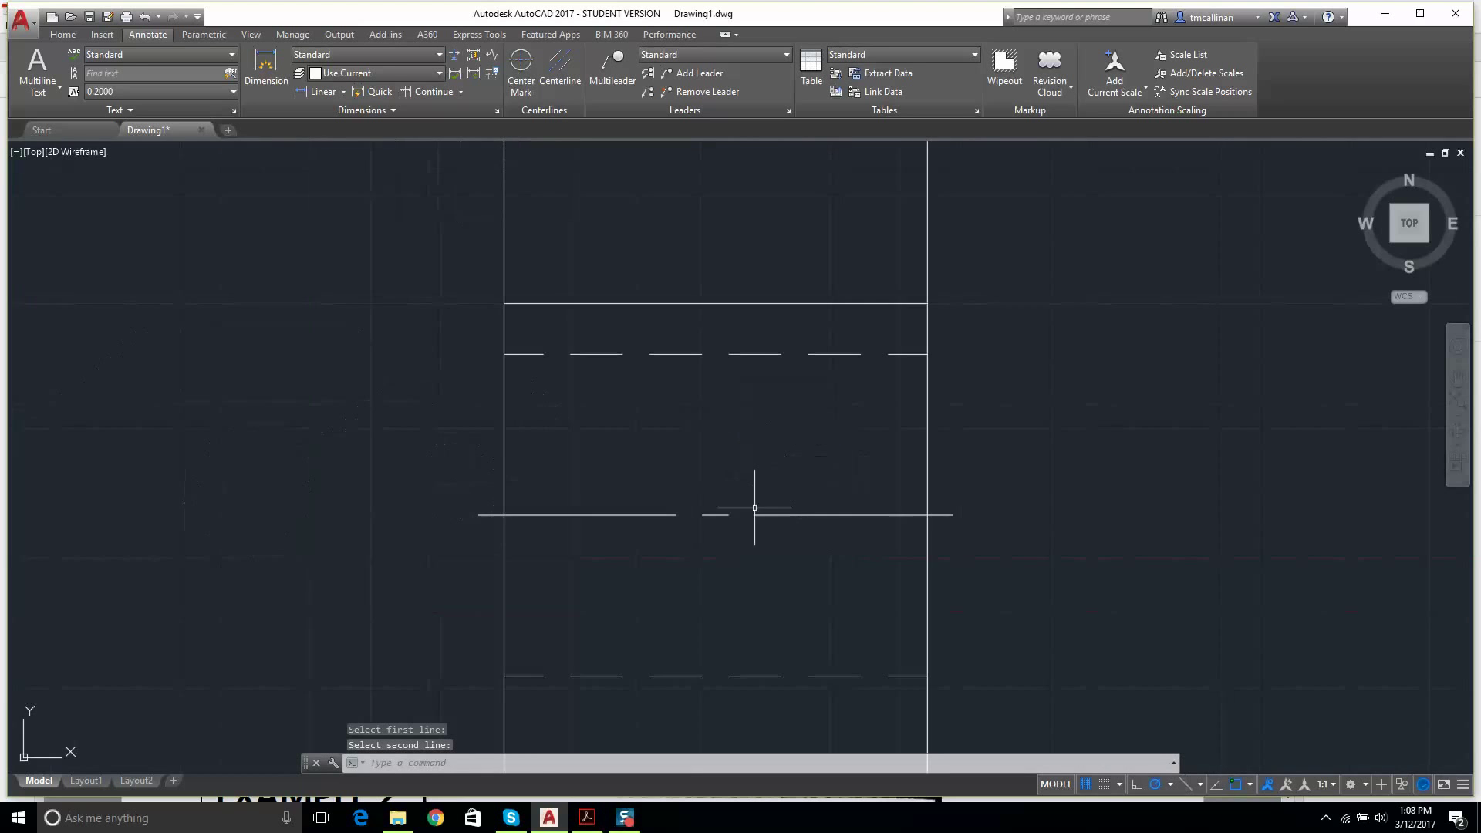
pyautogui.scroll(-5, 747, 496)
pyautogui.press('Escape')
pyautogui.press('Escape')
pyautogui.moveTo(619, 473)
pyautogui.mouseDown(button='middle')
pyautogui.moveTo(758, 497)
pyautogui.moveTo(715, 371)
pyautogui.moveTo(703, 434)
pyautogui.mouseUp(button='middle')
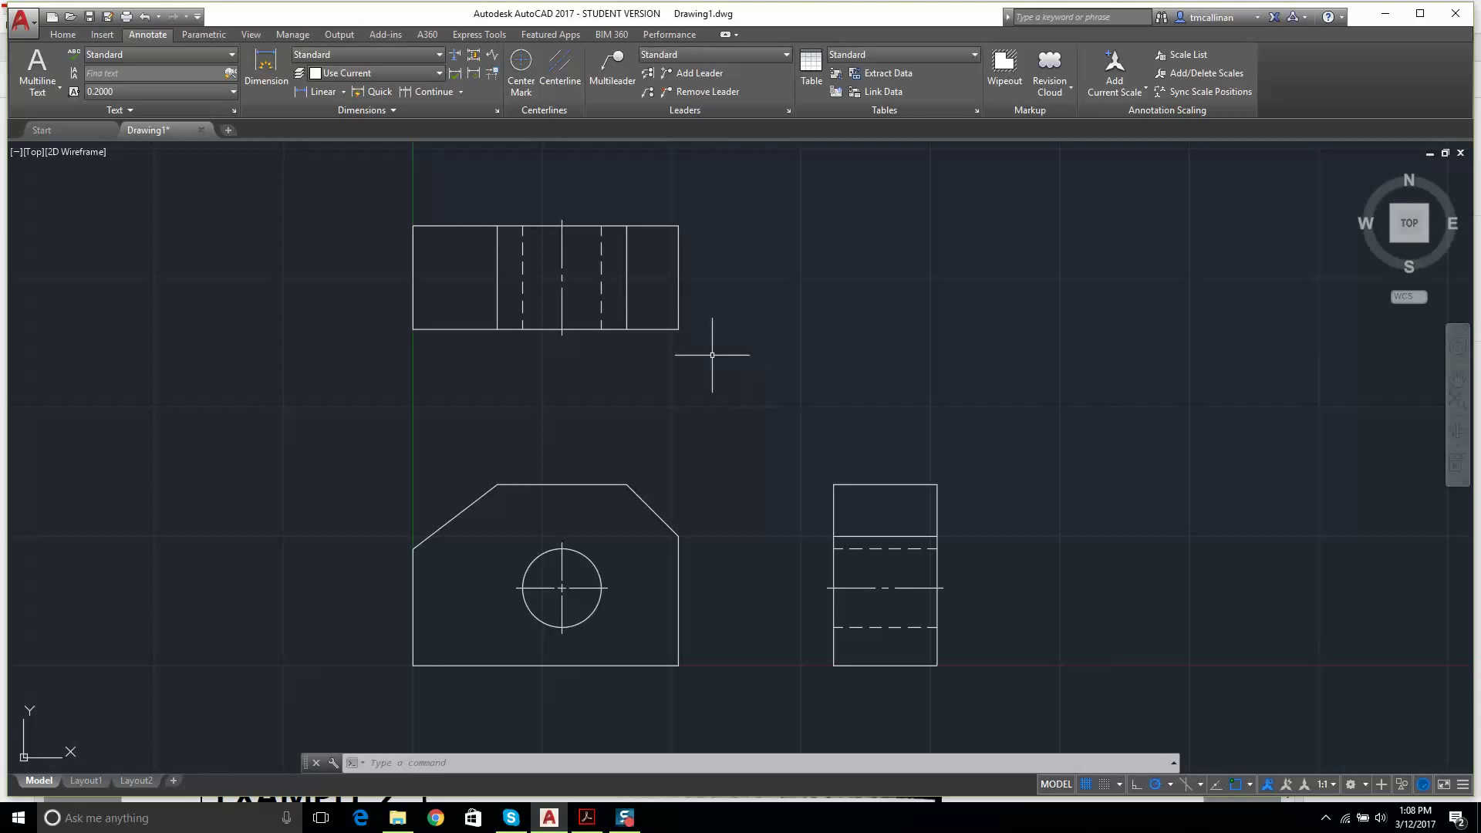
# - Create a new layer named DIMEN in the layer properties
pyautogui.click(63, 35)
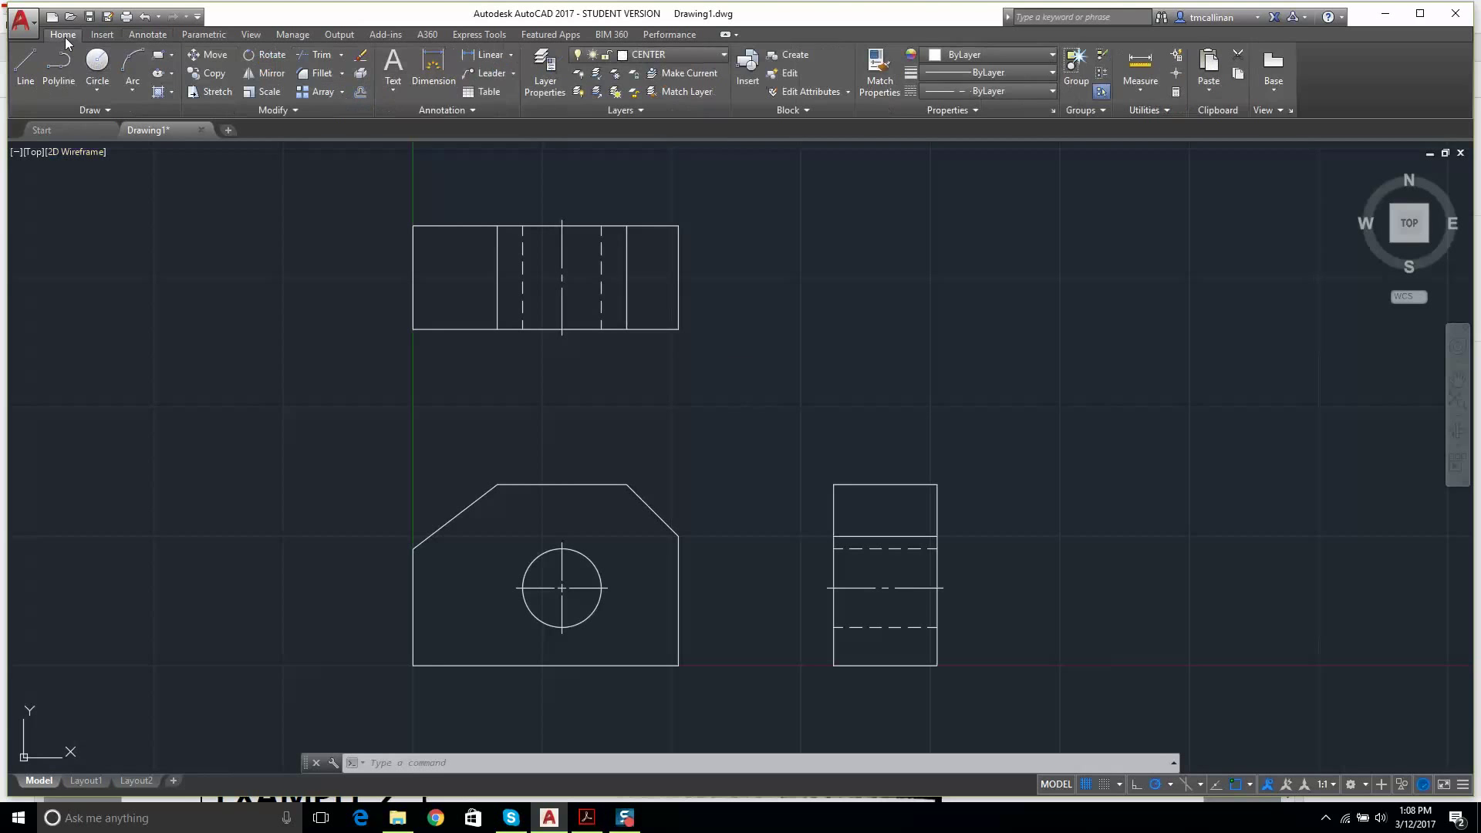
pyautogui.click(530, 91)
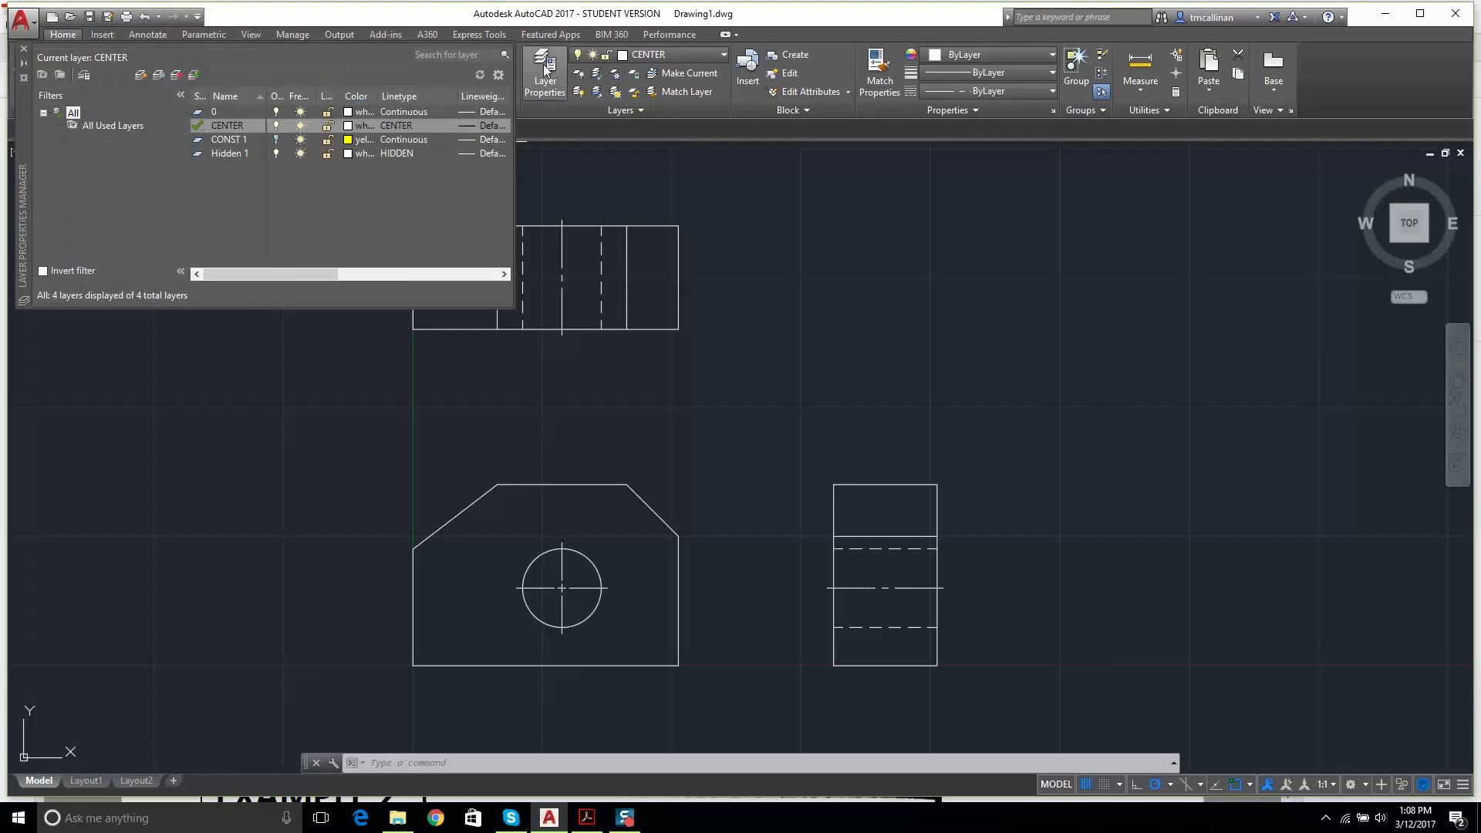
pyautogui.rightClick(222, 183)
pyautogui.click(293, 247)
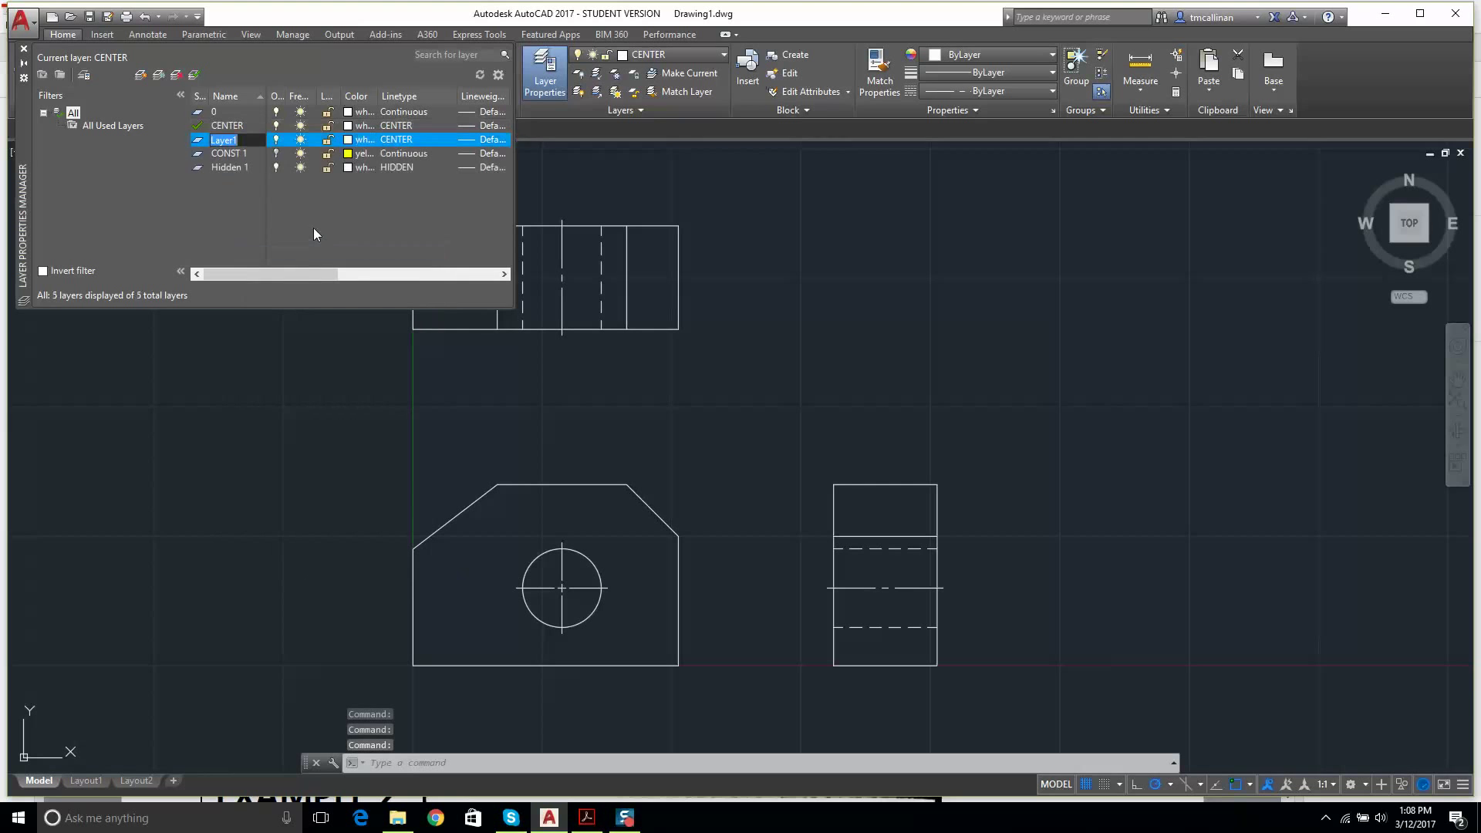
pyautogui.write('DIMEN')
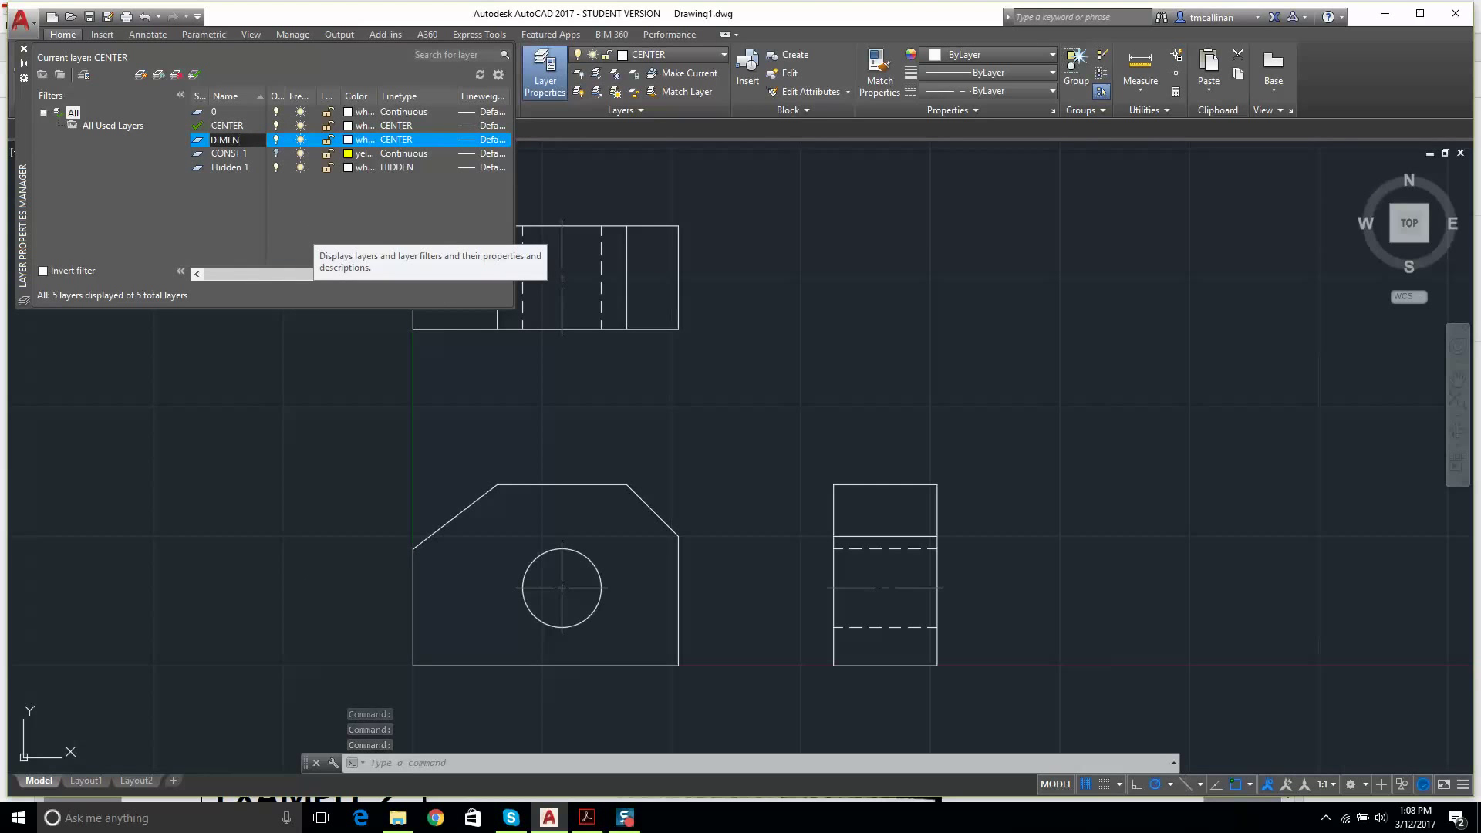
pyautogui.press('Return')
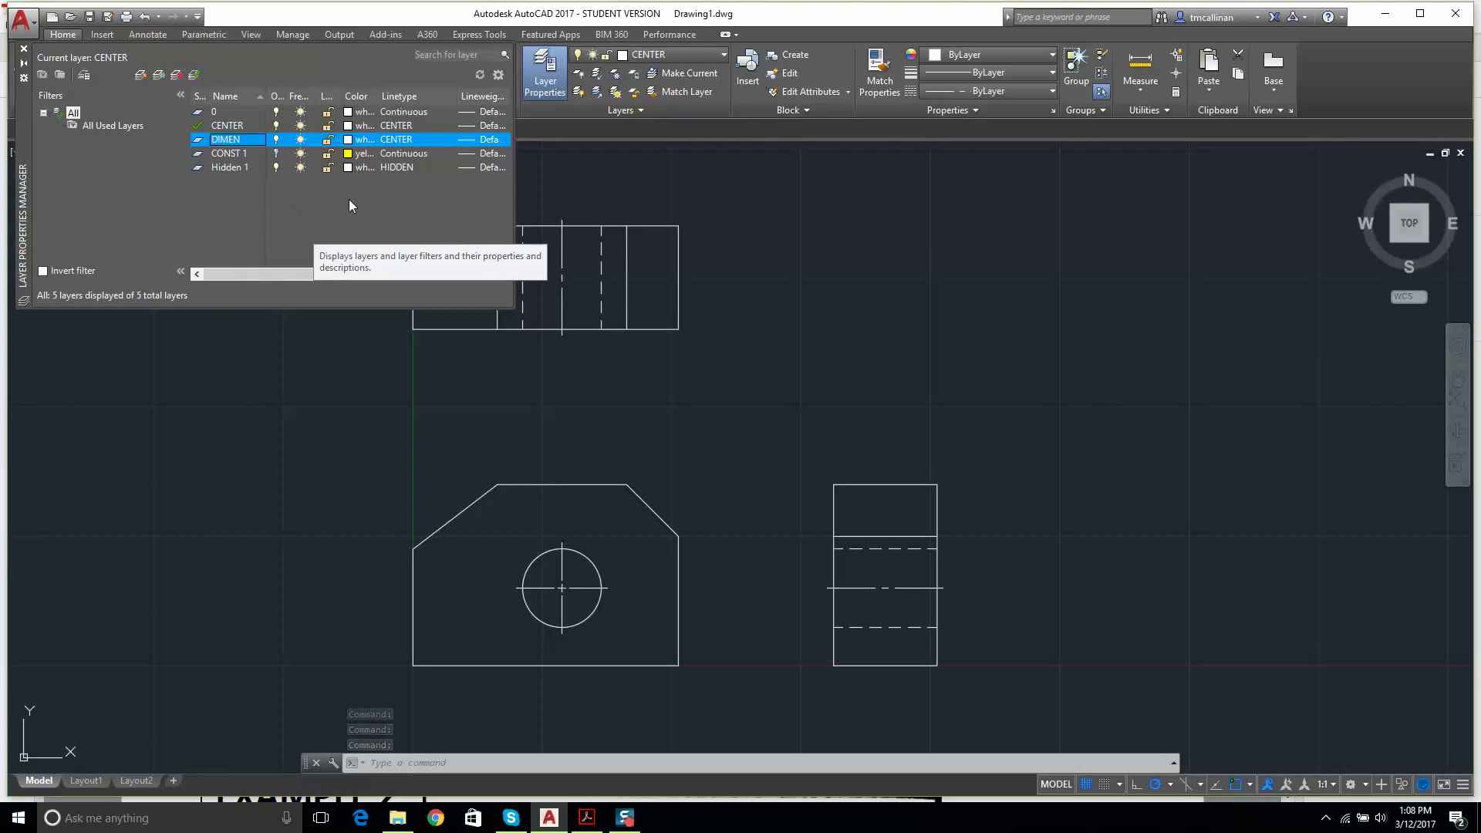
# - Set the DIMEN layer's linetype to Continuous and its color to blue, and close the layer properties
pyautogui.click(404, 144)
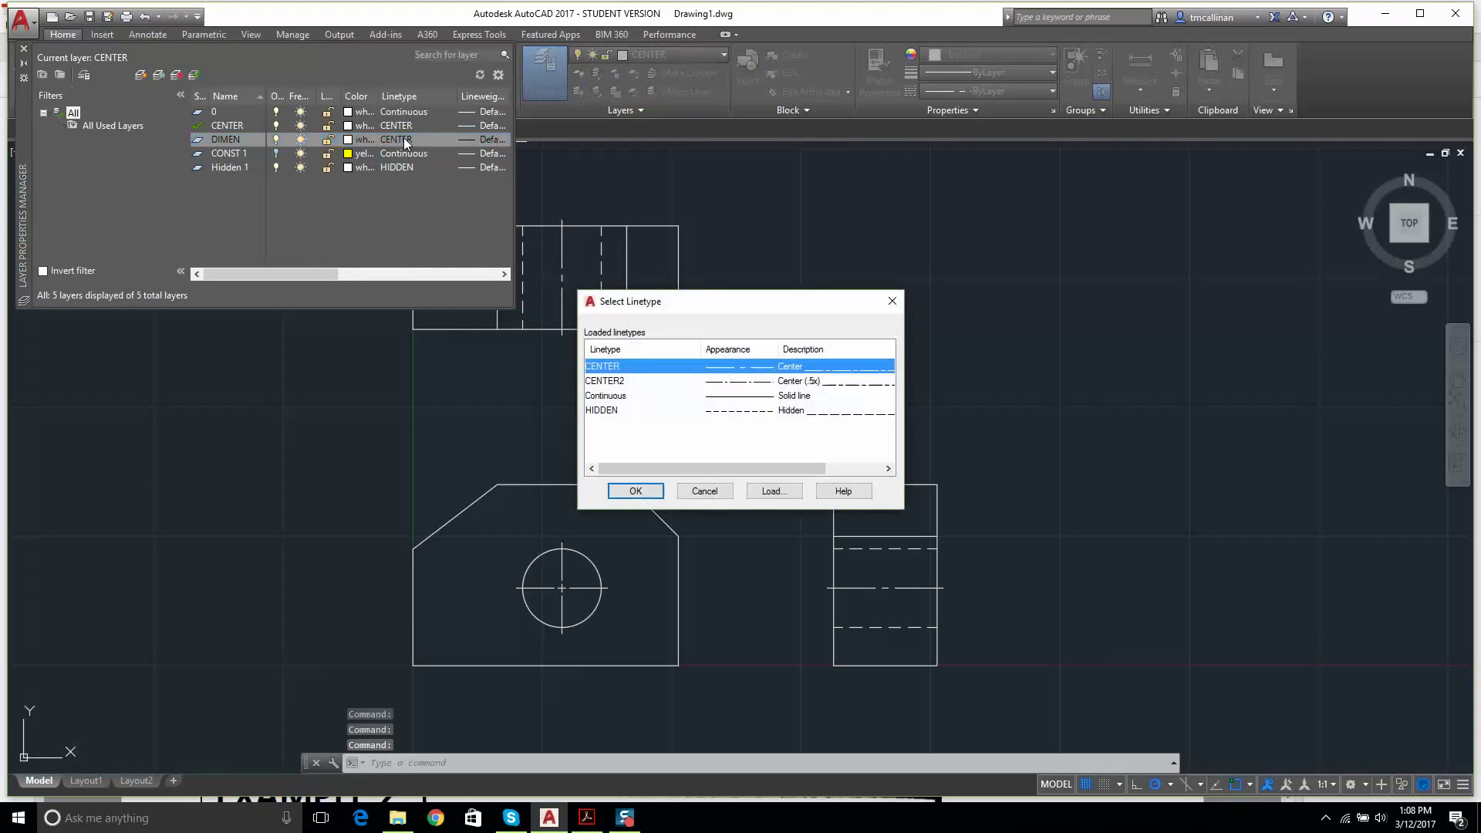
pyautogui.click(637, 396)
pyautogui.click(635, 491)
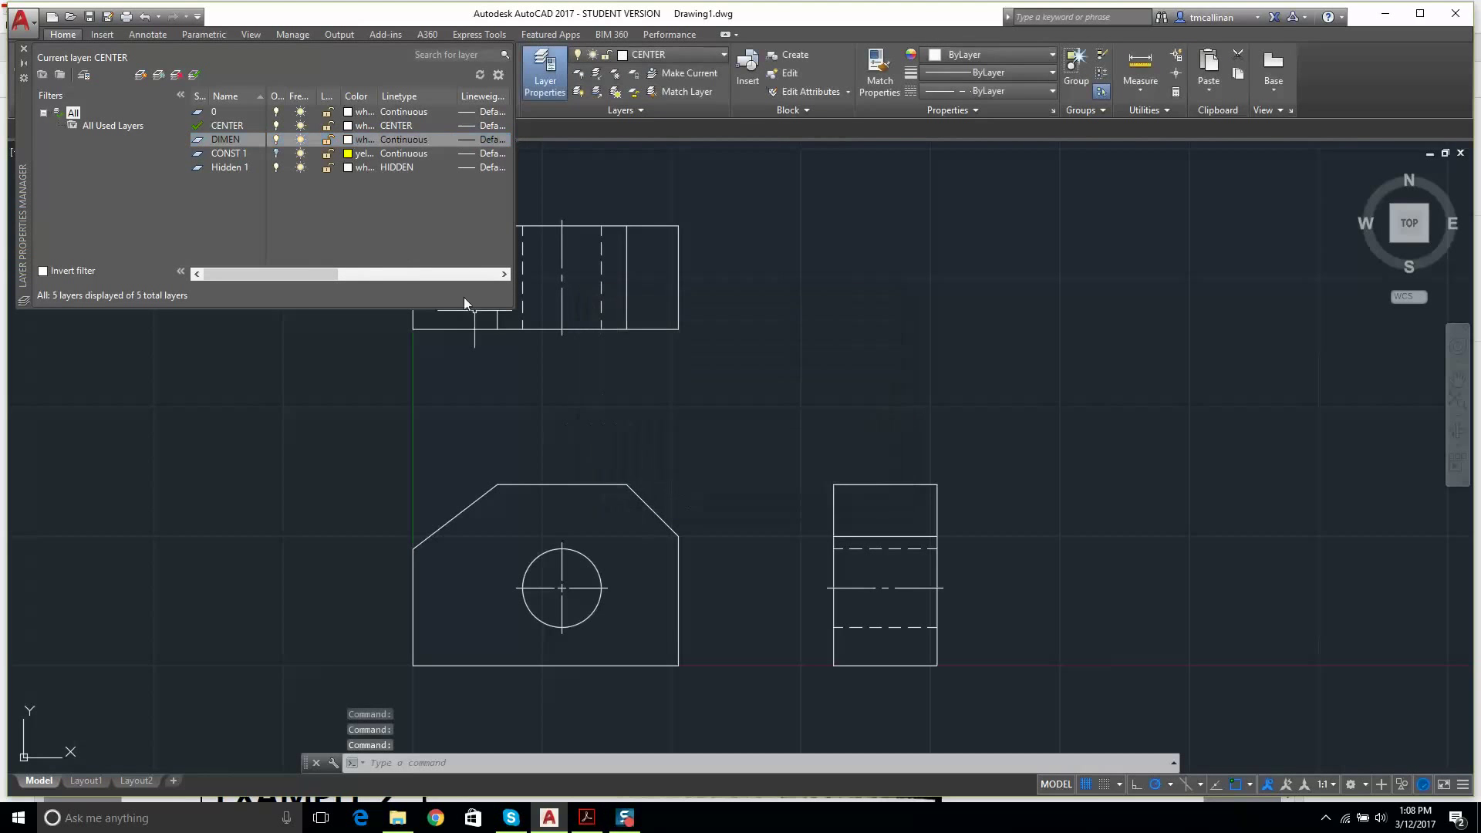
pyautogui.click(358, 142)
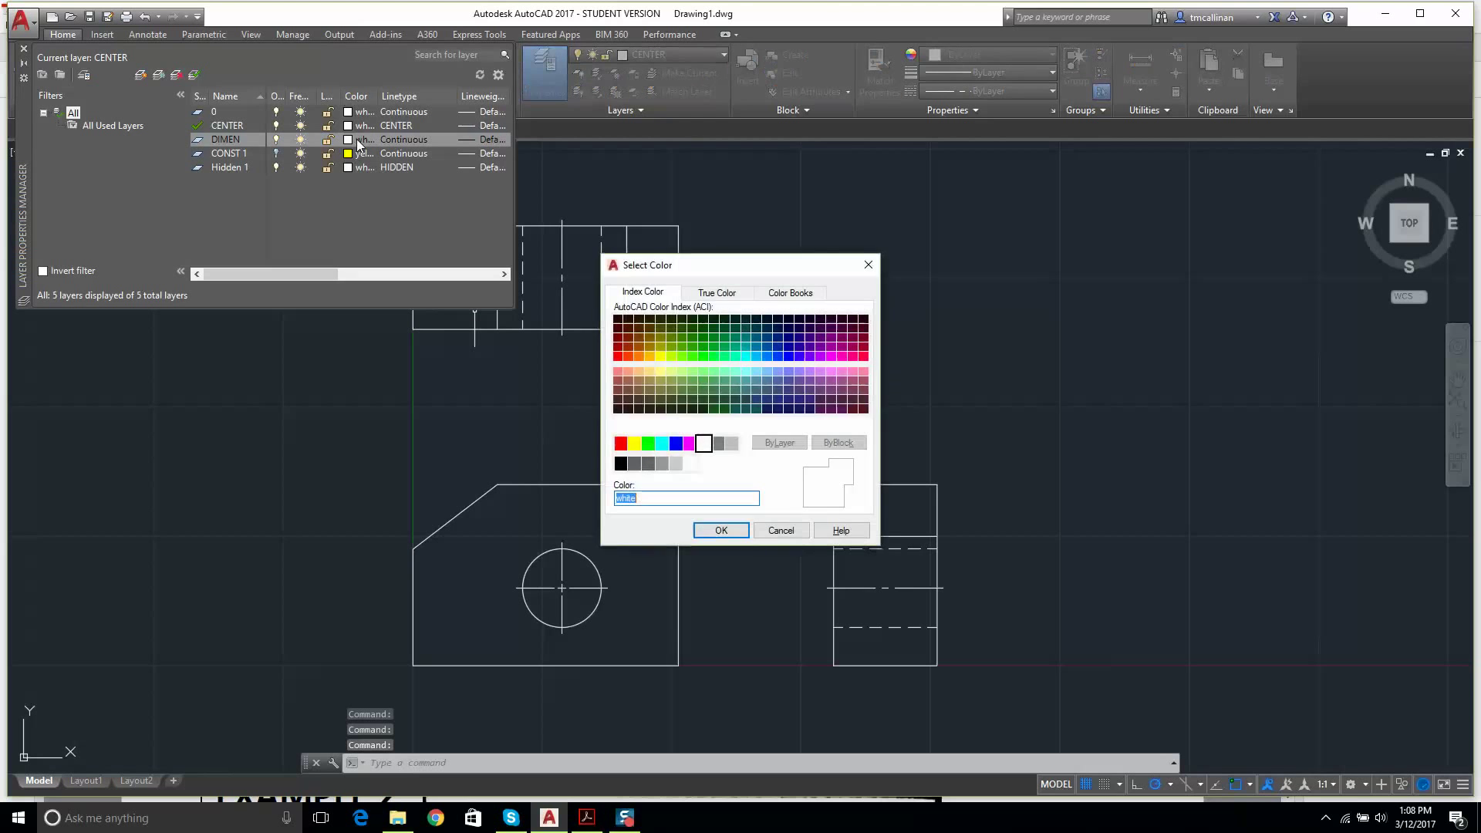
pyautogui.click(676, 443)
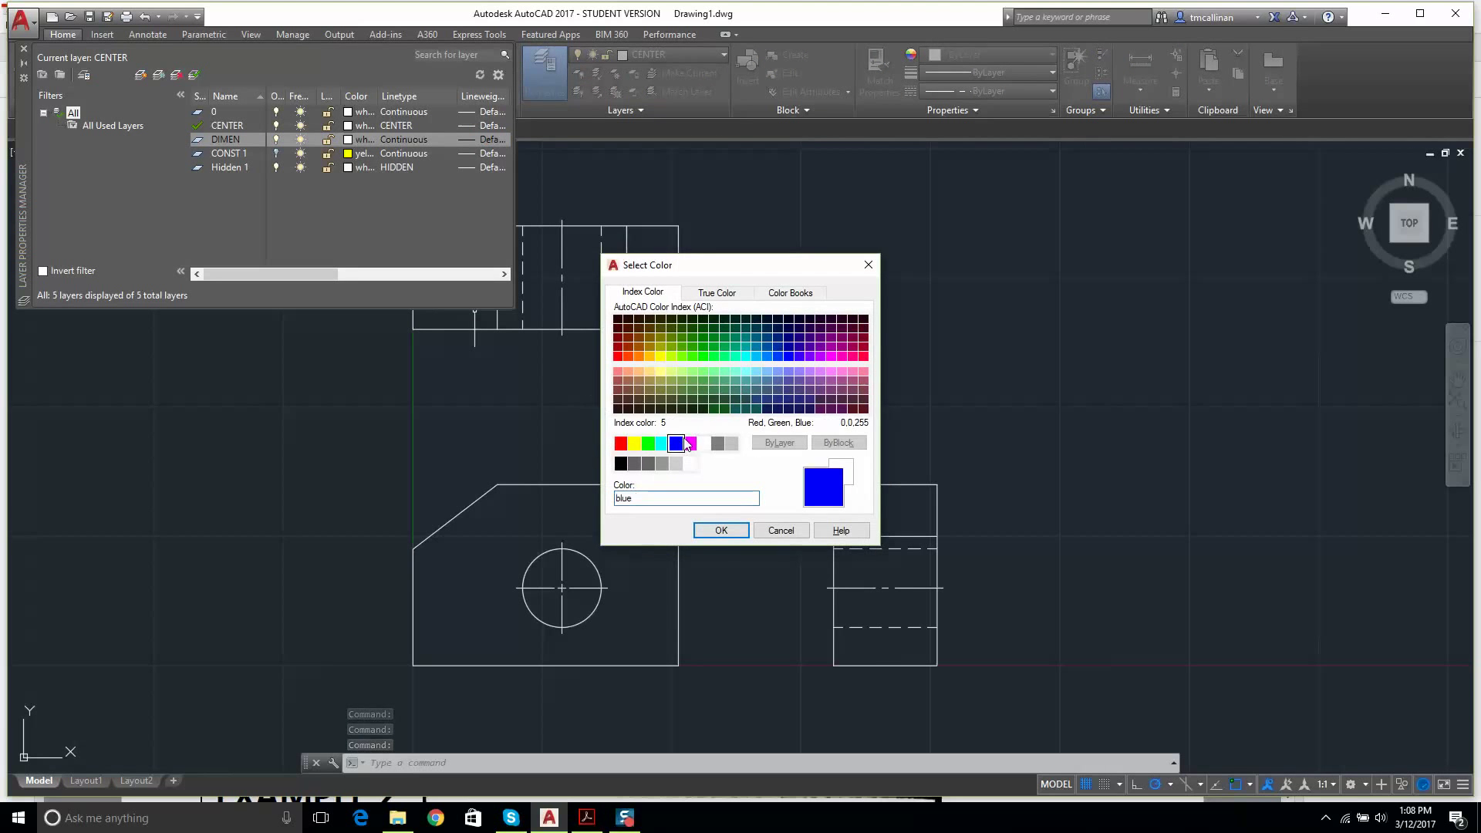
pyautogui.click(731, 532)
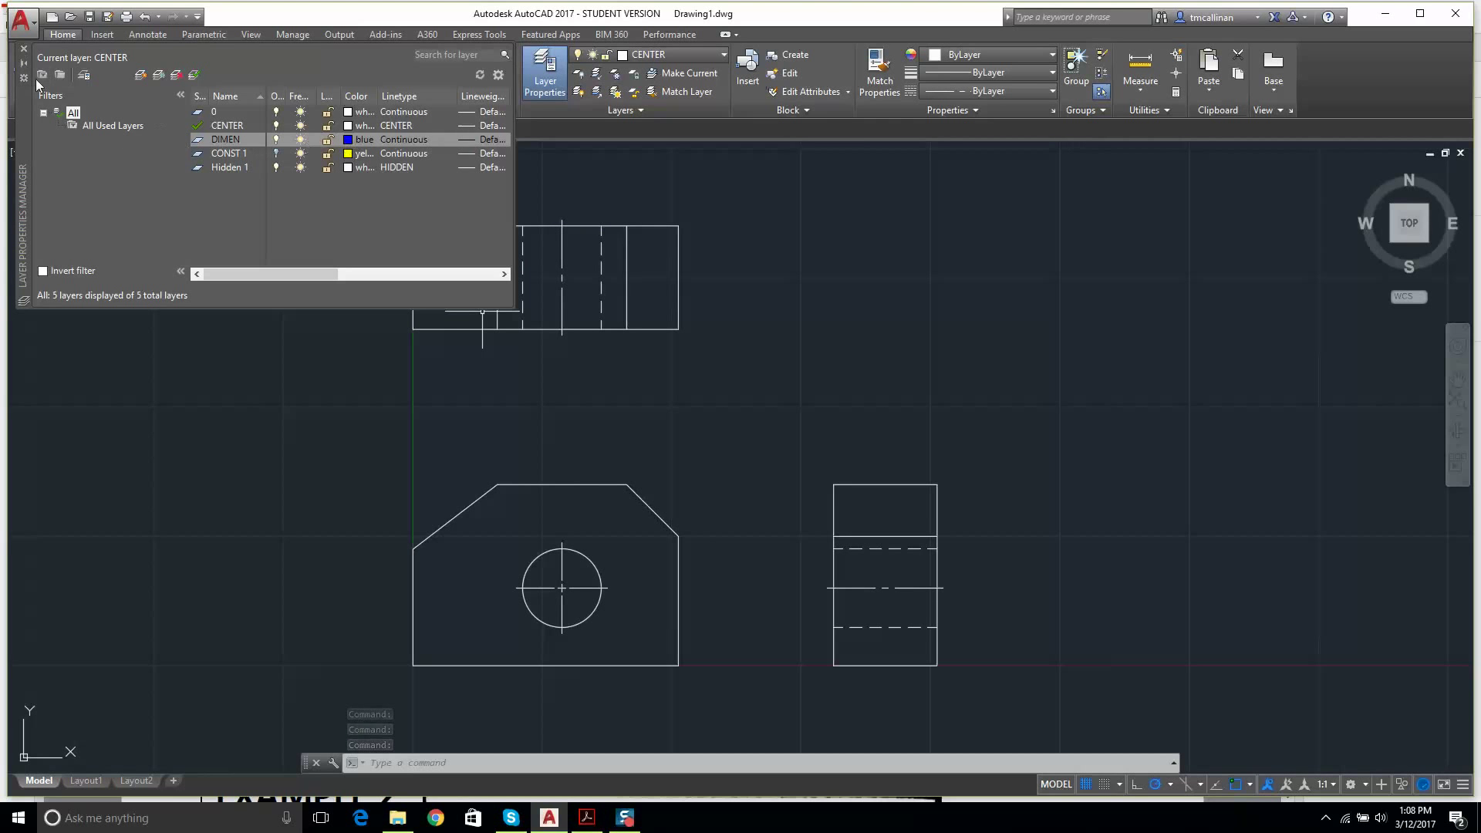
pyautogui.click(23, 48)
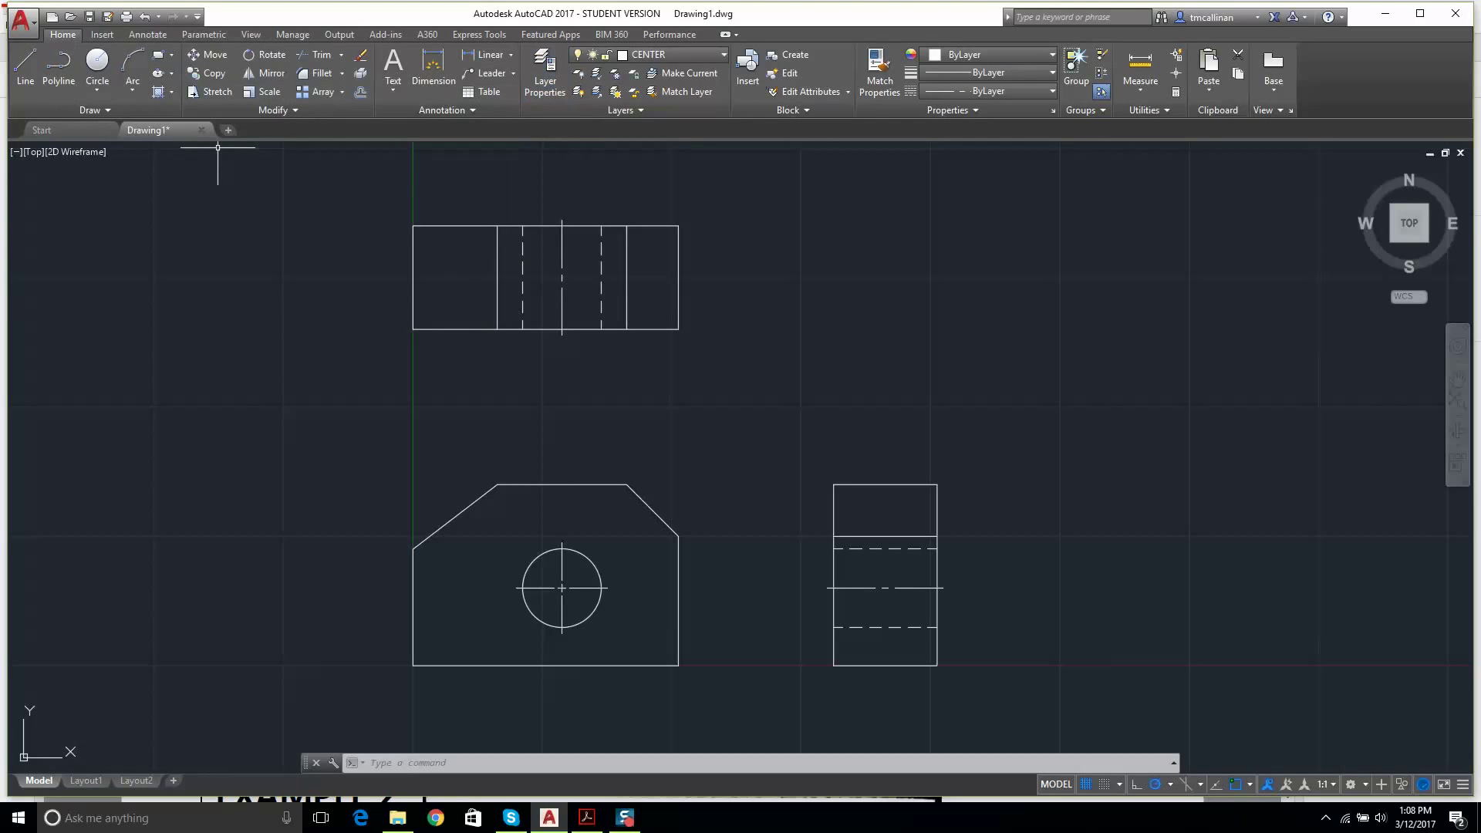
# - Make DIMEN the current layer, check Example 1's dimensions in the exercise PDF in Acrobat Reader, and return to AutoCAD
pyautogui.click(674, 52)
pyautogui.click(665, 126)
pyautogui.click(587, 817)
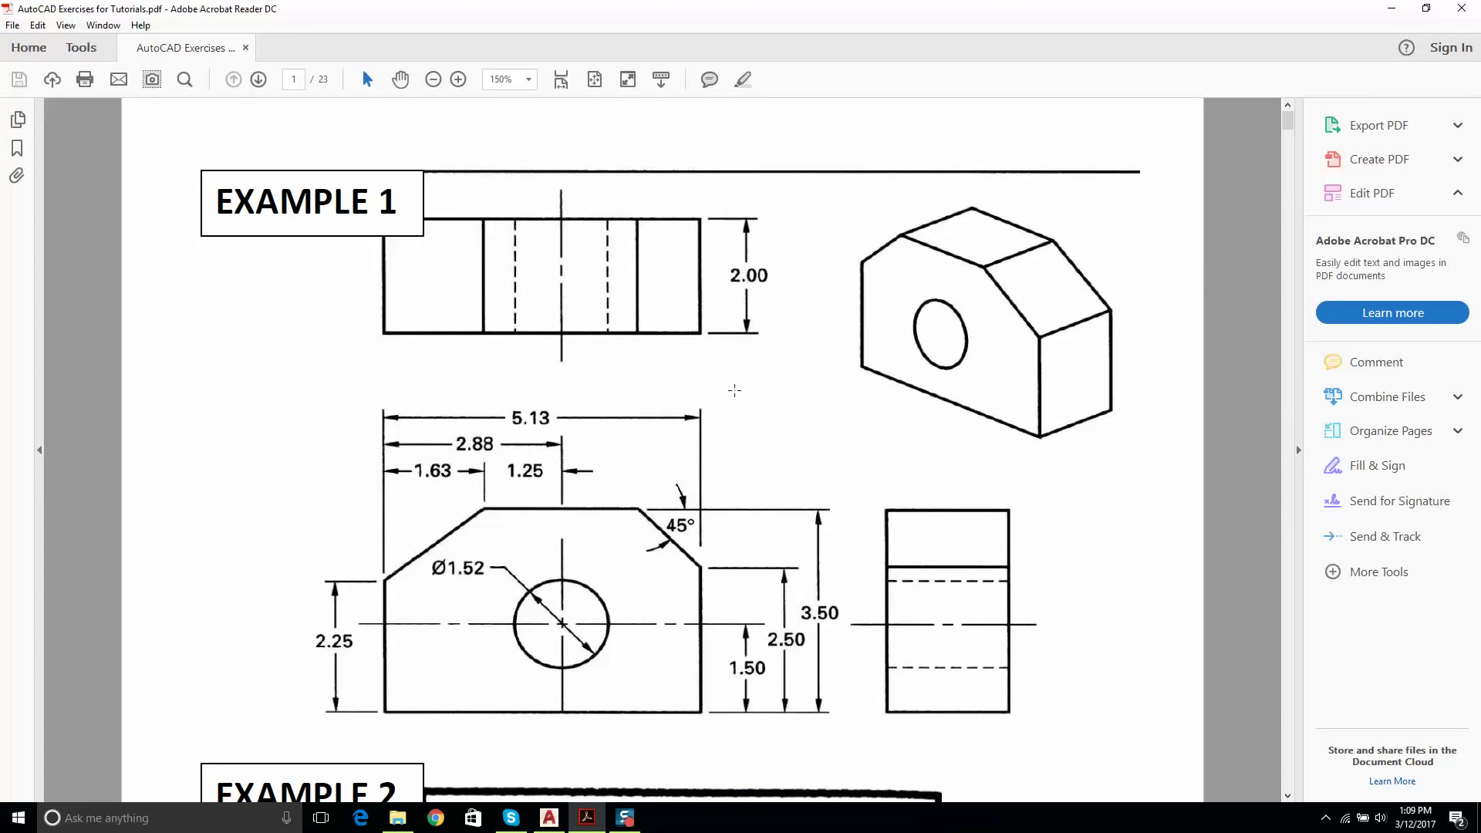
pyautogui.click(550, 816)
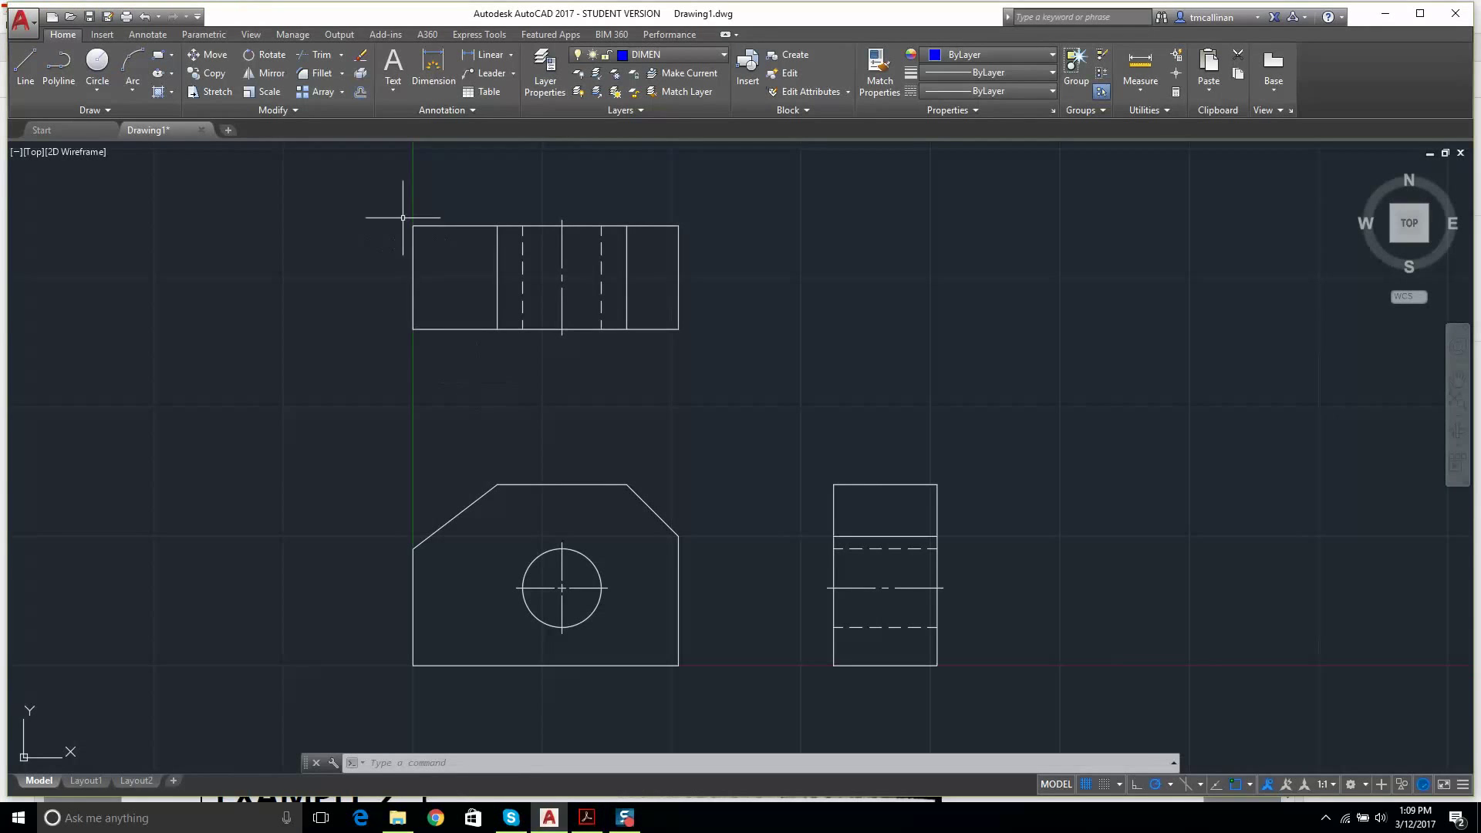
# - Dimension the vertical depth of the top view along its right edge, placing the dimension line outside the view
pyautogui.click(435, 77)
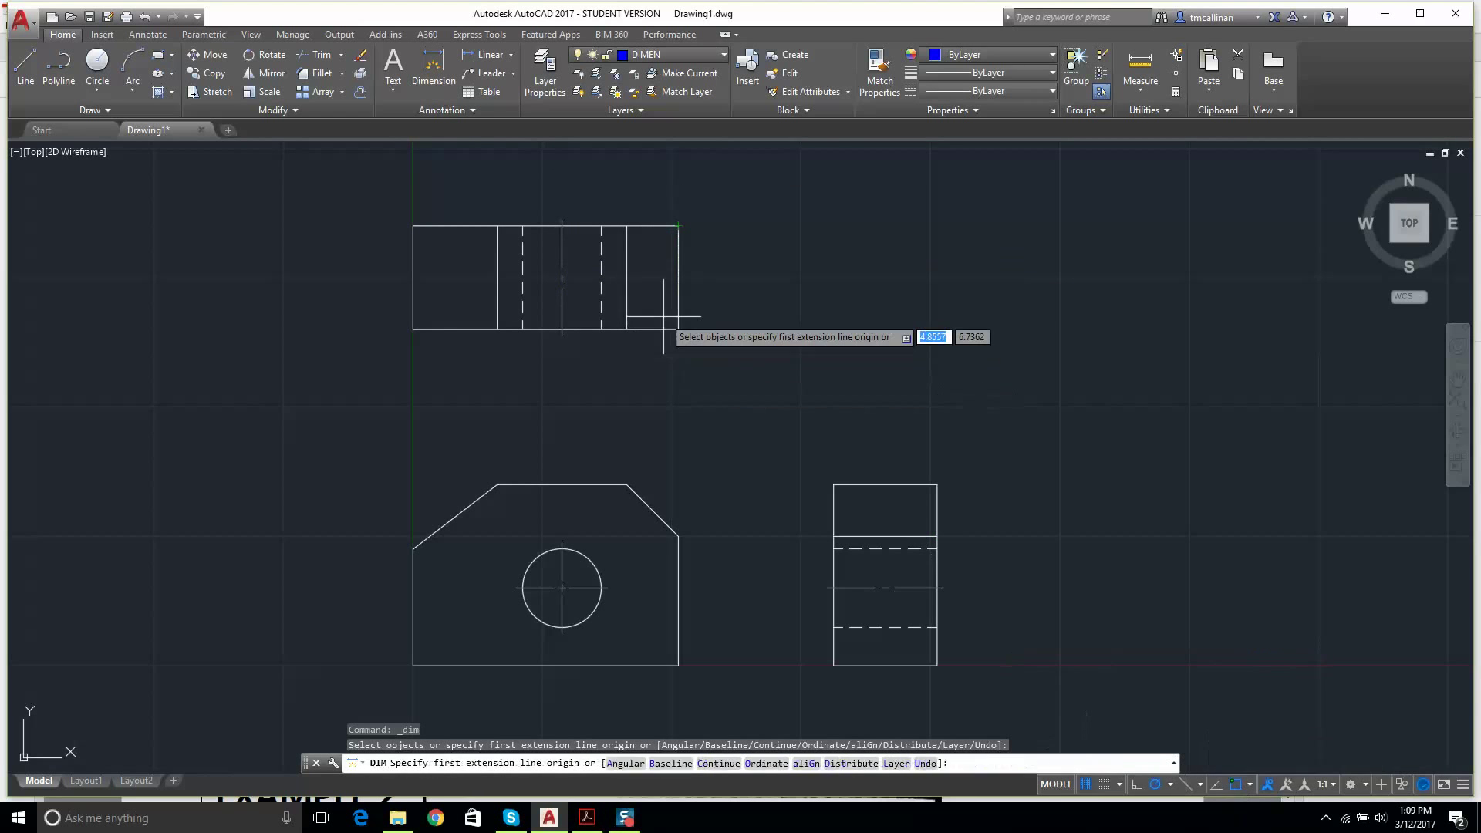
pyautogui.click(678, 225)
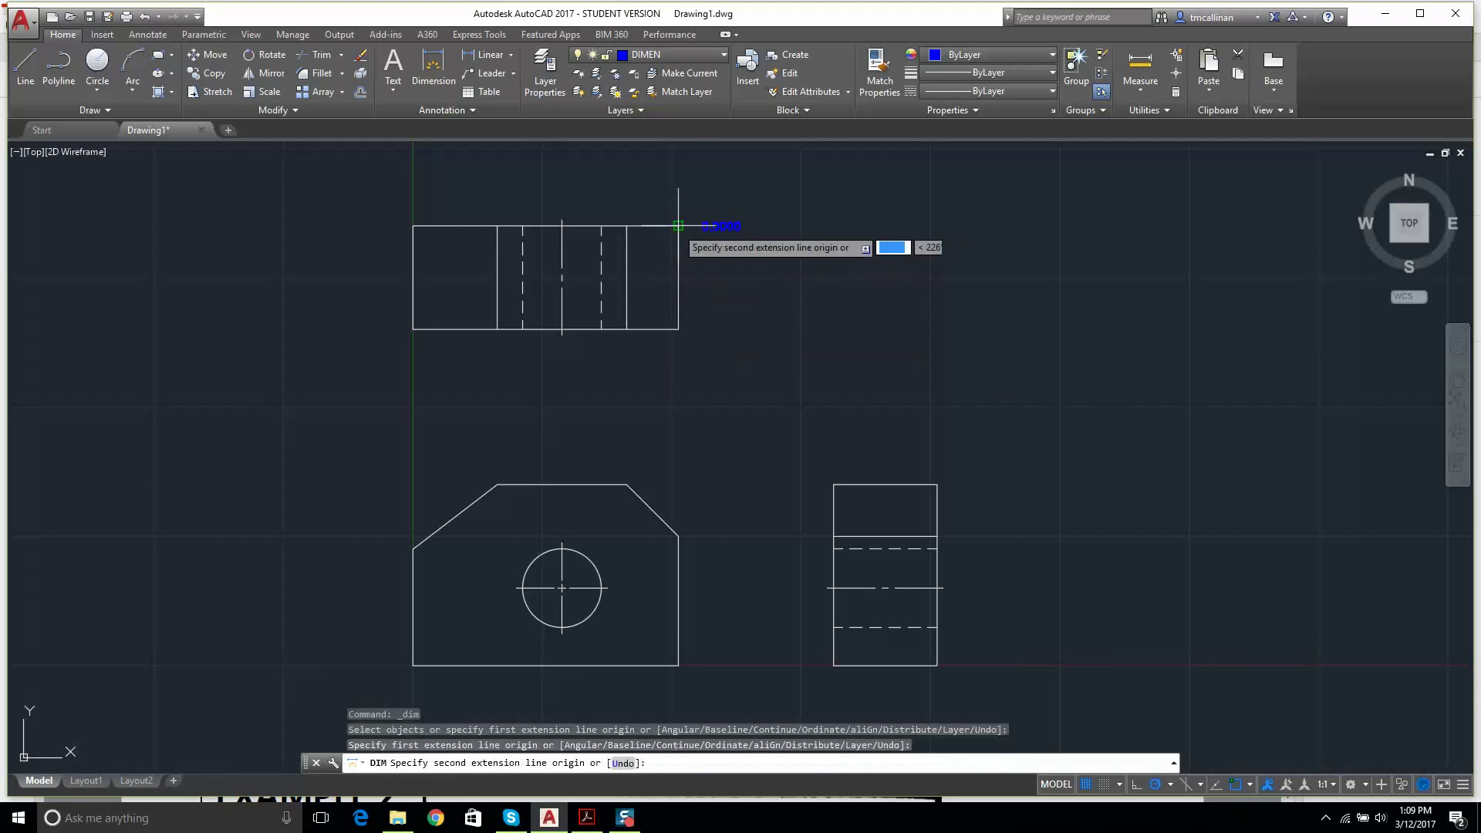
pyautogui.click(678, 329)
pyautogui.scroll(4, 710, 308)
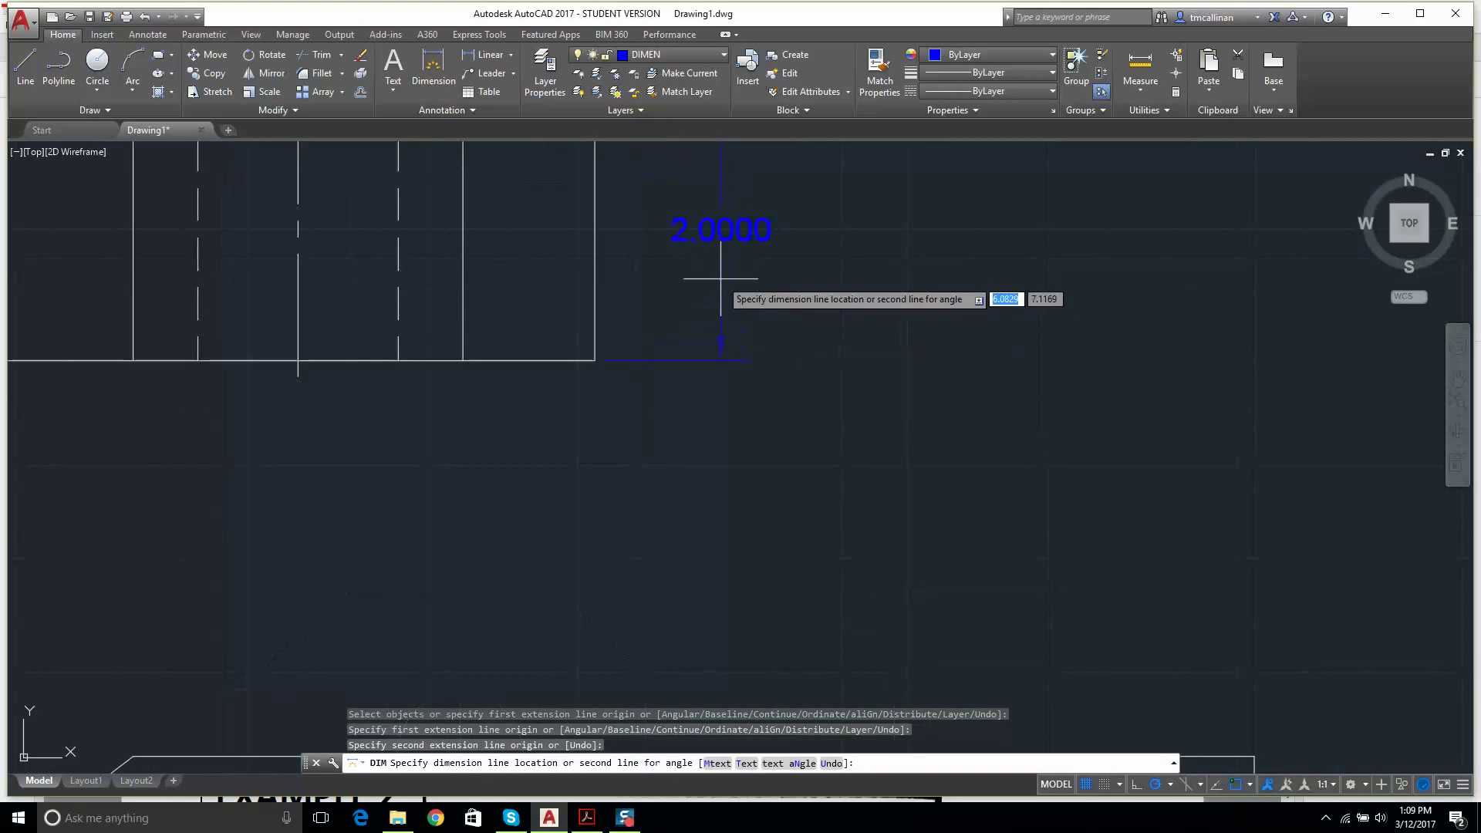
pyautogui.scroll(-2, 721, 263)
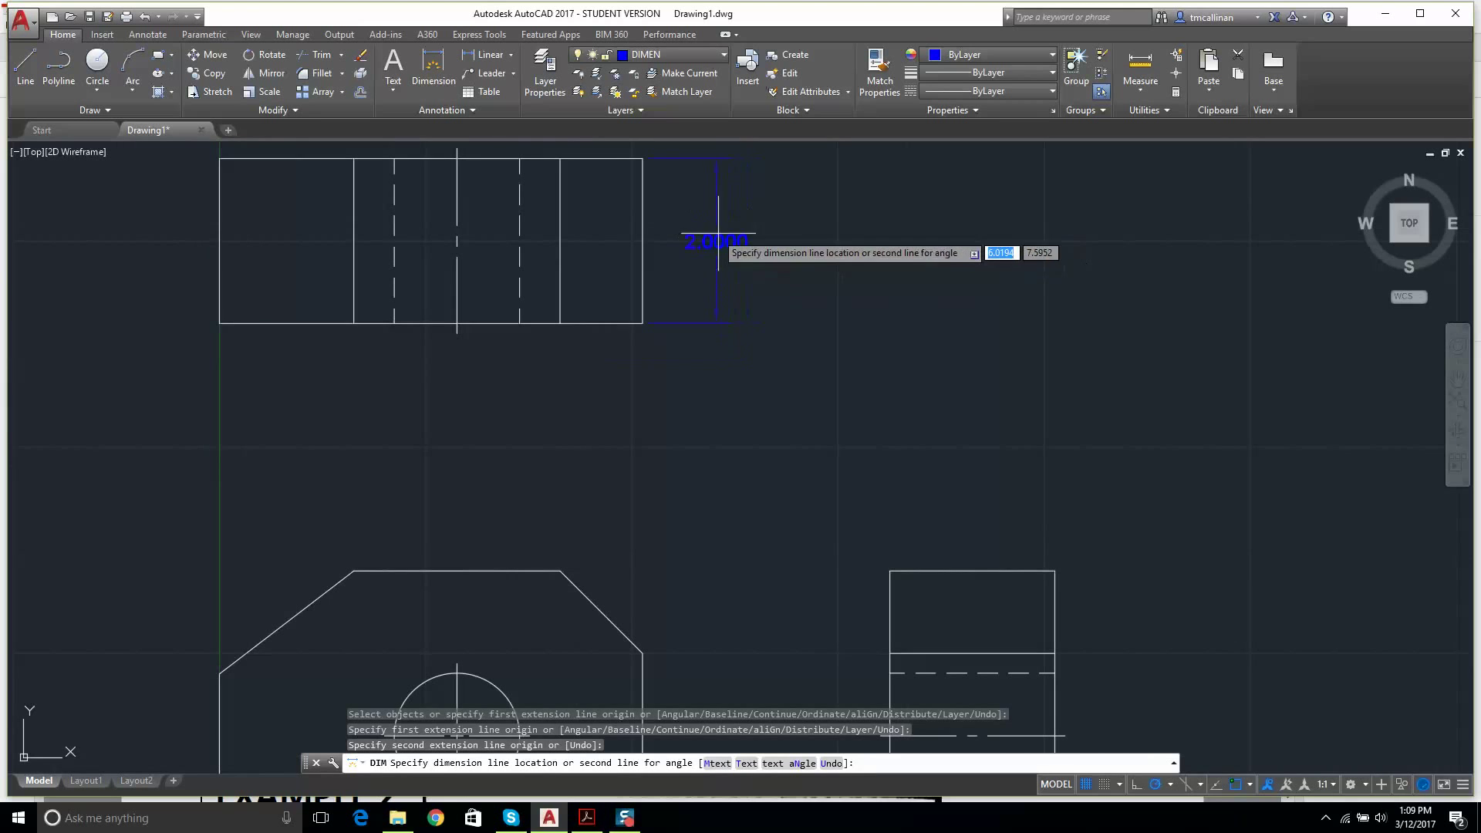
pyautogui.click(739, 241)
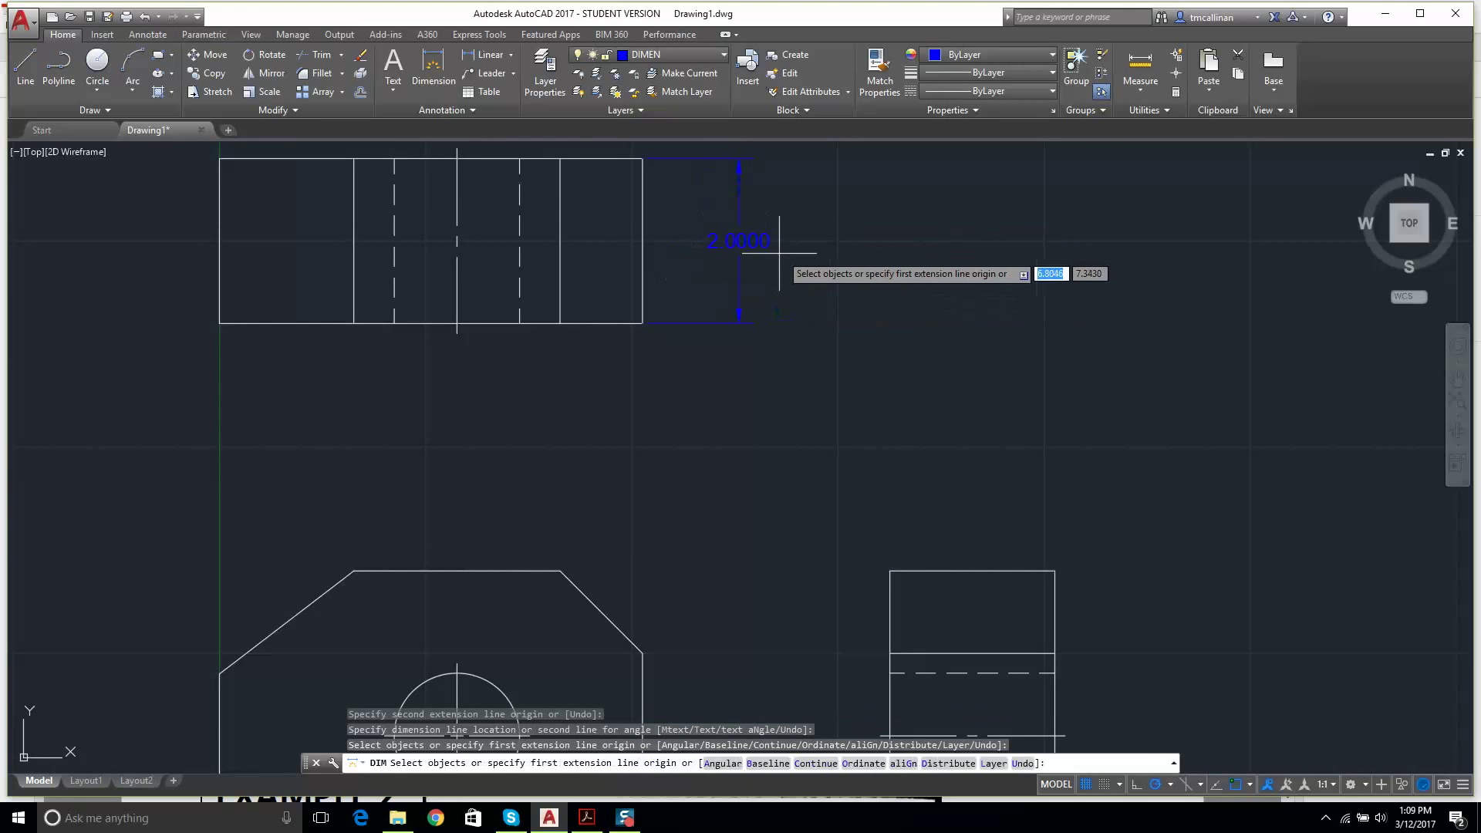
pyautogui.scroll(3, 741, 255)
pyautogui.press('Escape')
pyautogui.scroll(-2, 726, 231)
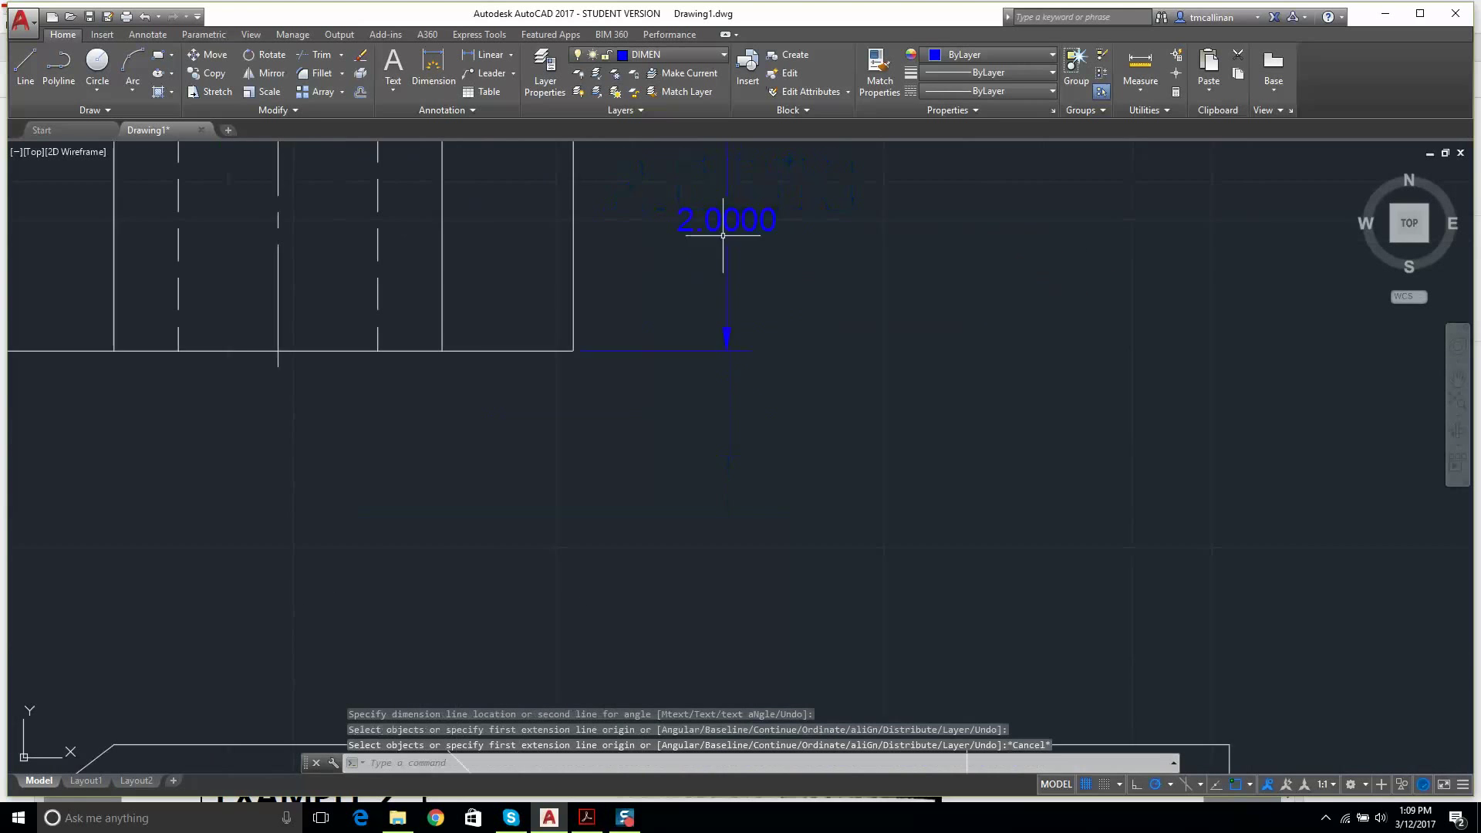
pyautogui.scroll(3, 733, 320)
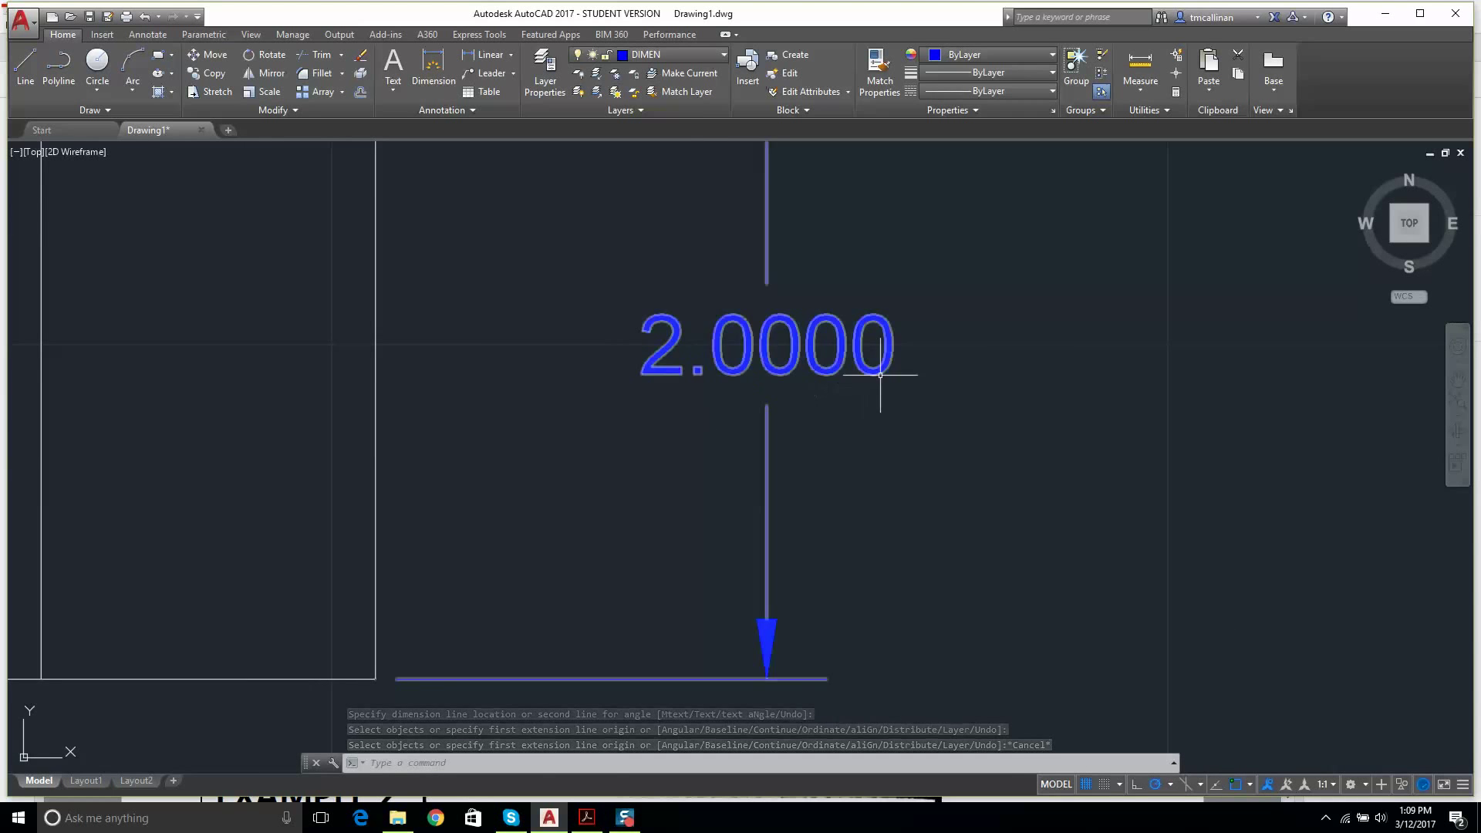
pyautogui.scroll(-6, 882, 371)
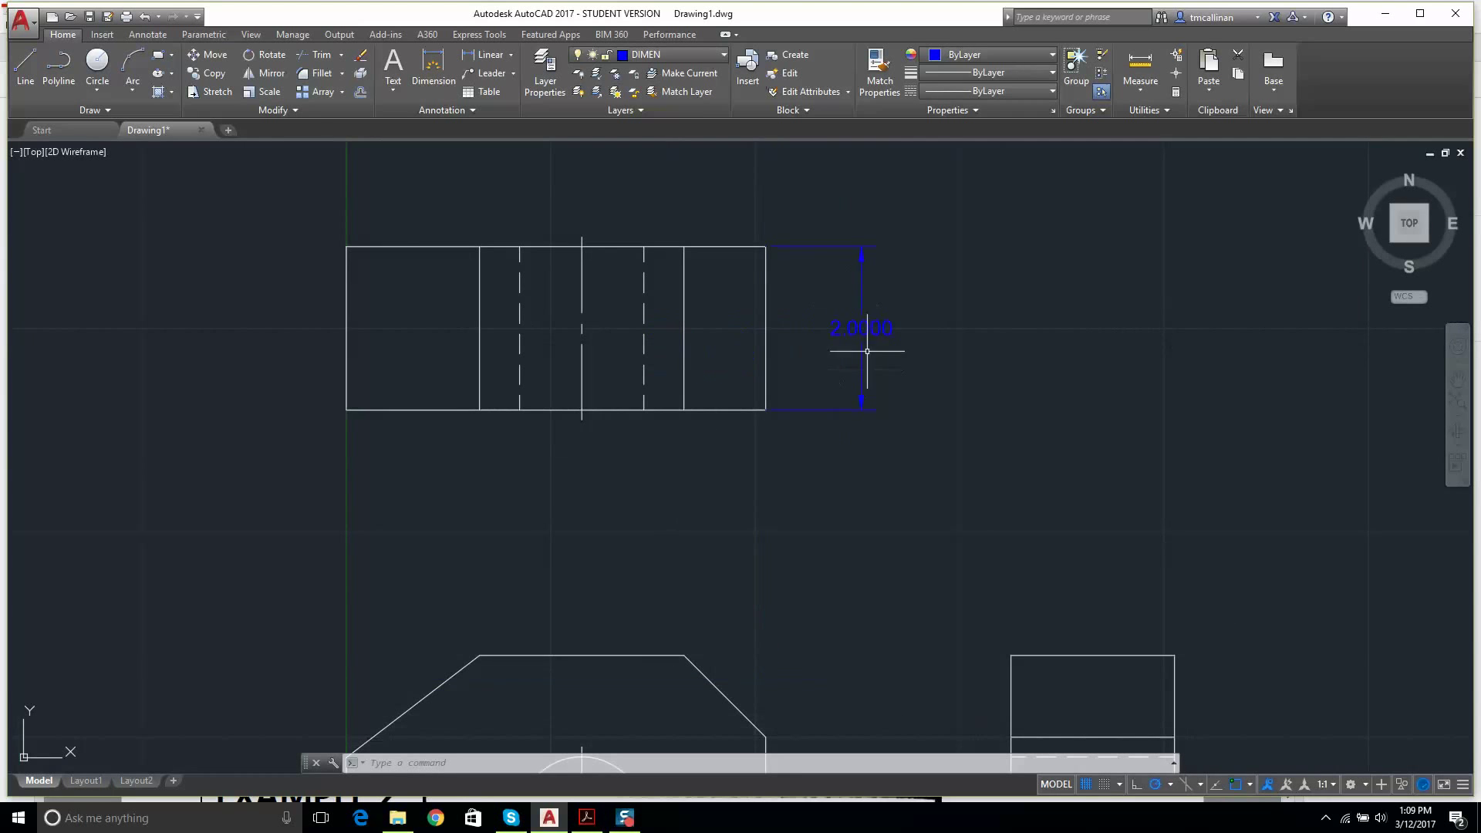
pyautogui.press('Escape')
pyautogui.press('Escape')
pyautogui.press('Escape')
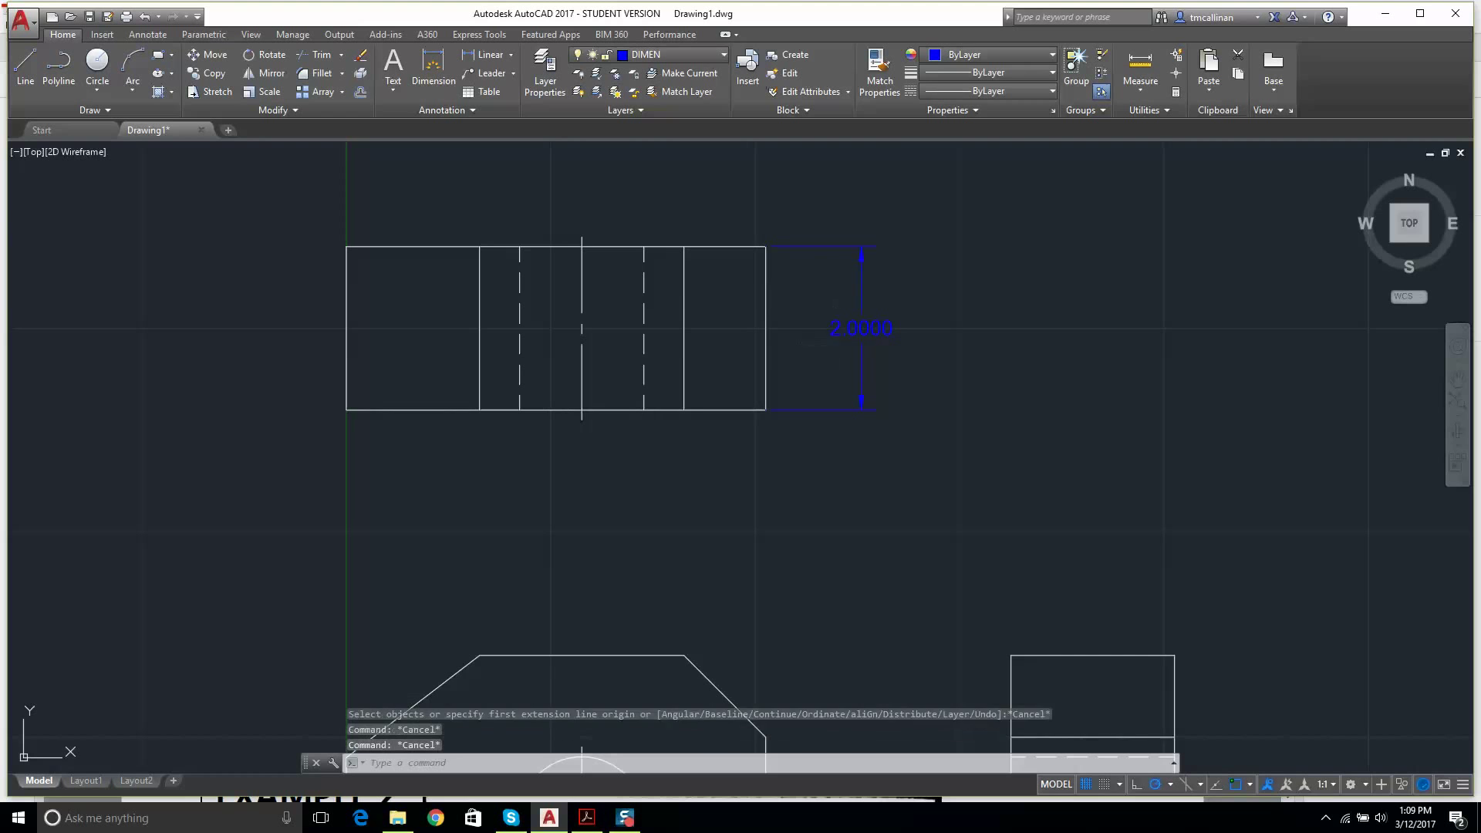
# - Modify the Standard dimension style so its linear primary units use a precision of 0.00, and close the Dimension Style Manager
pyautogui.scroll(2, 787, 332)
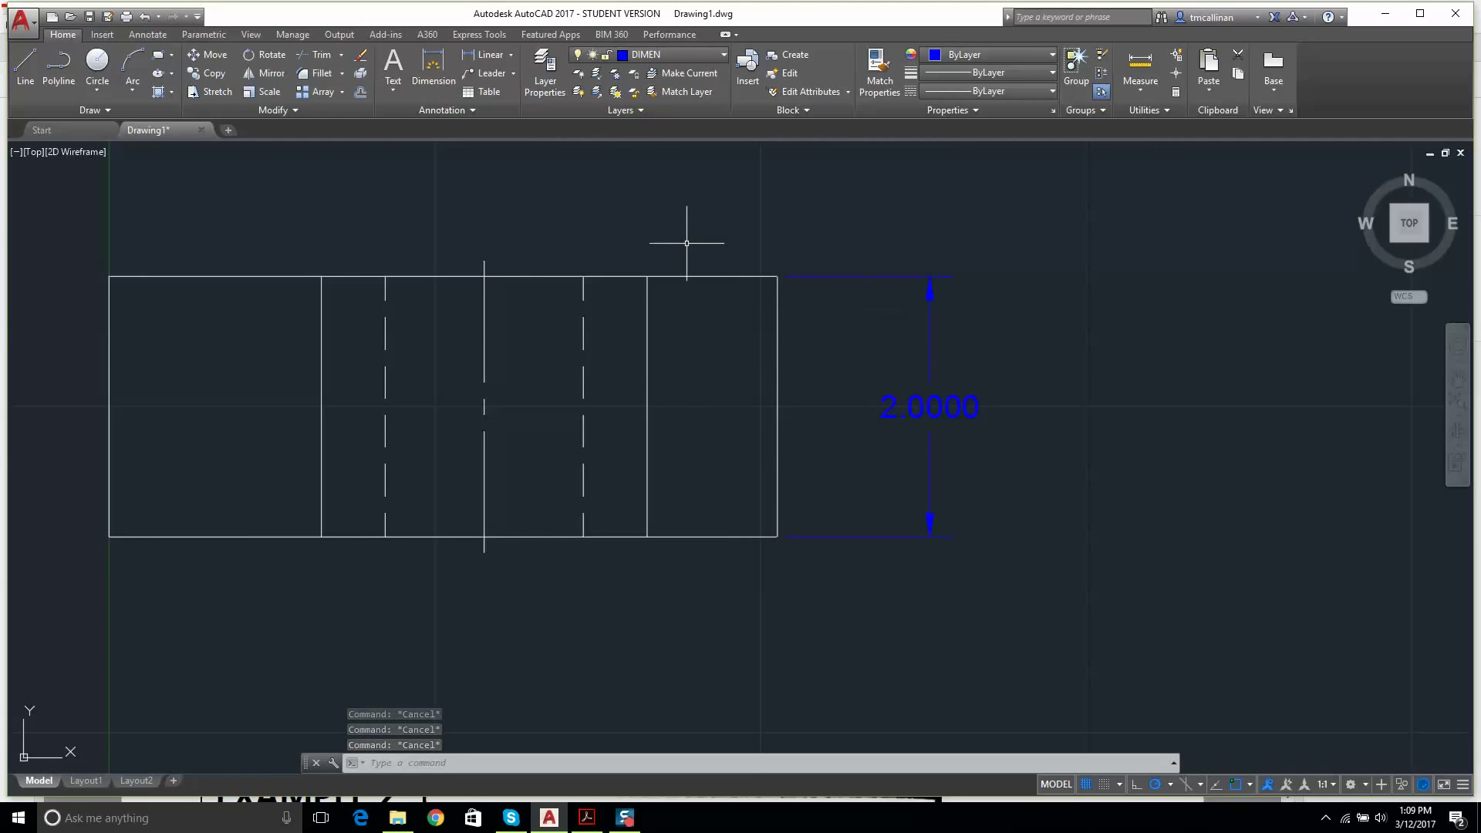
pyautogui.click(480, 113)
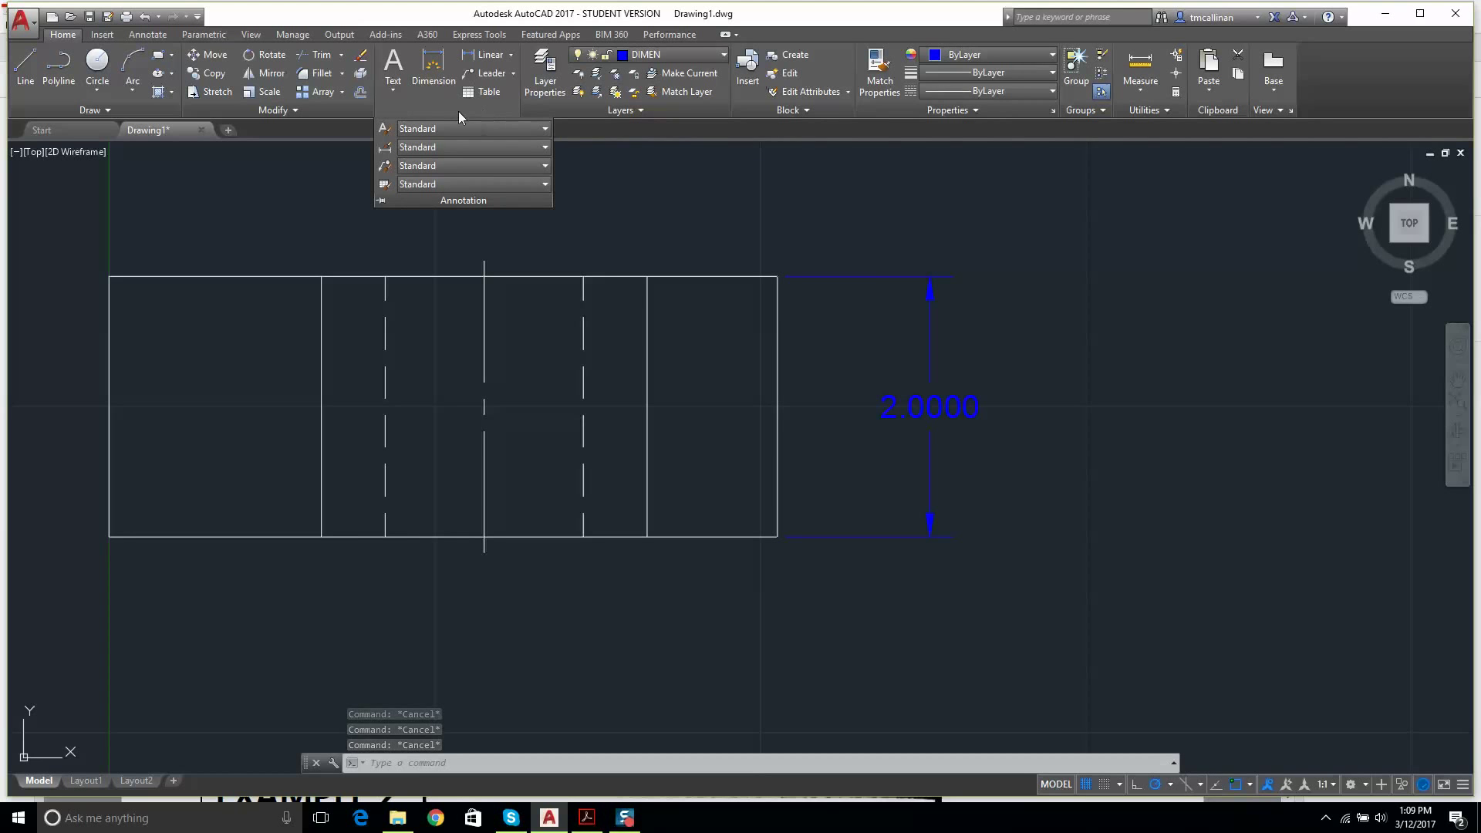
pyautogui.click(385, 148)
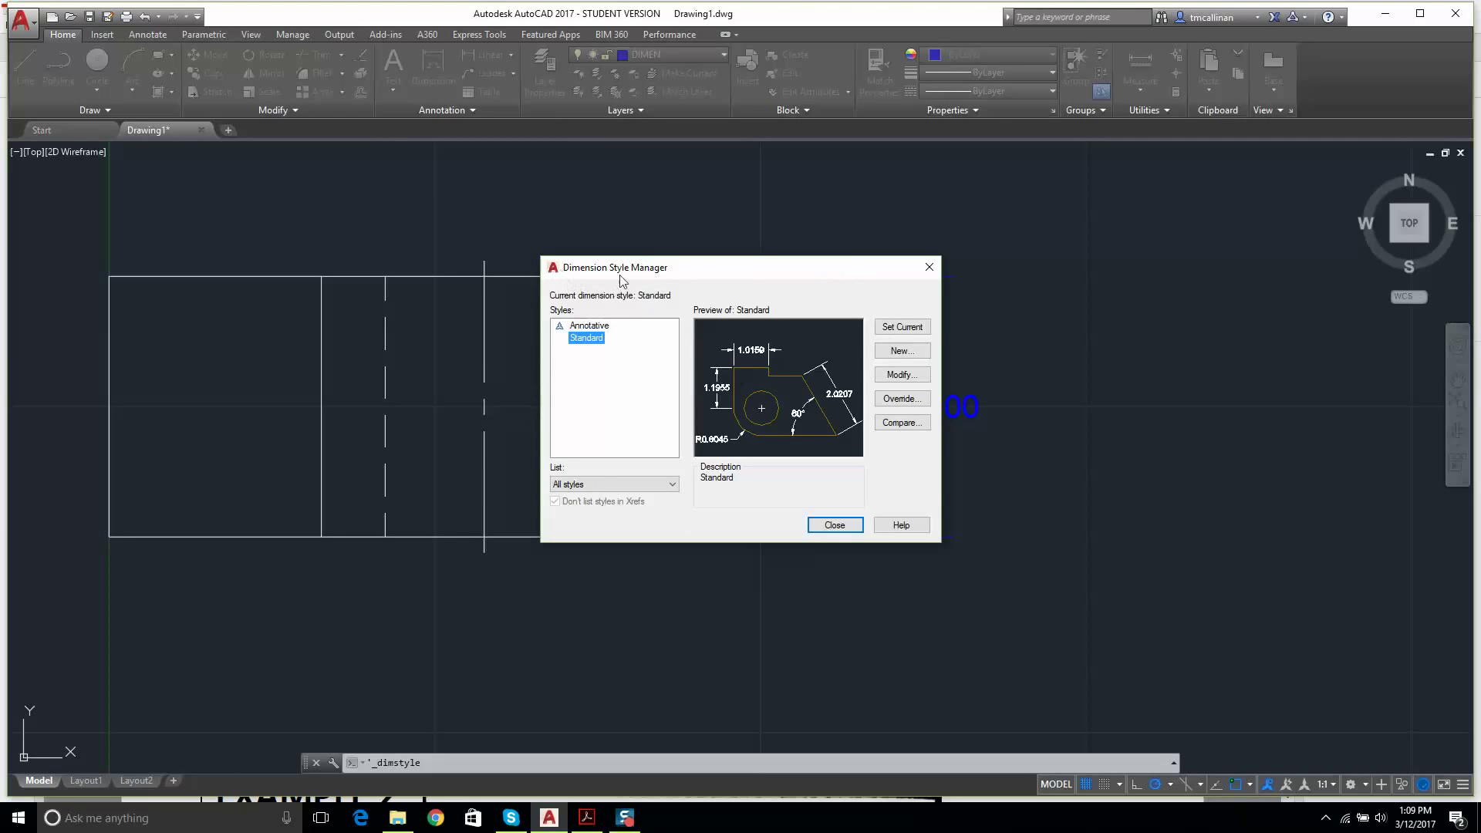
pyautogui.click(894, 376)
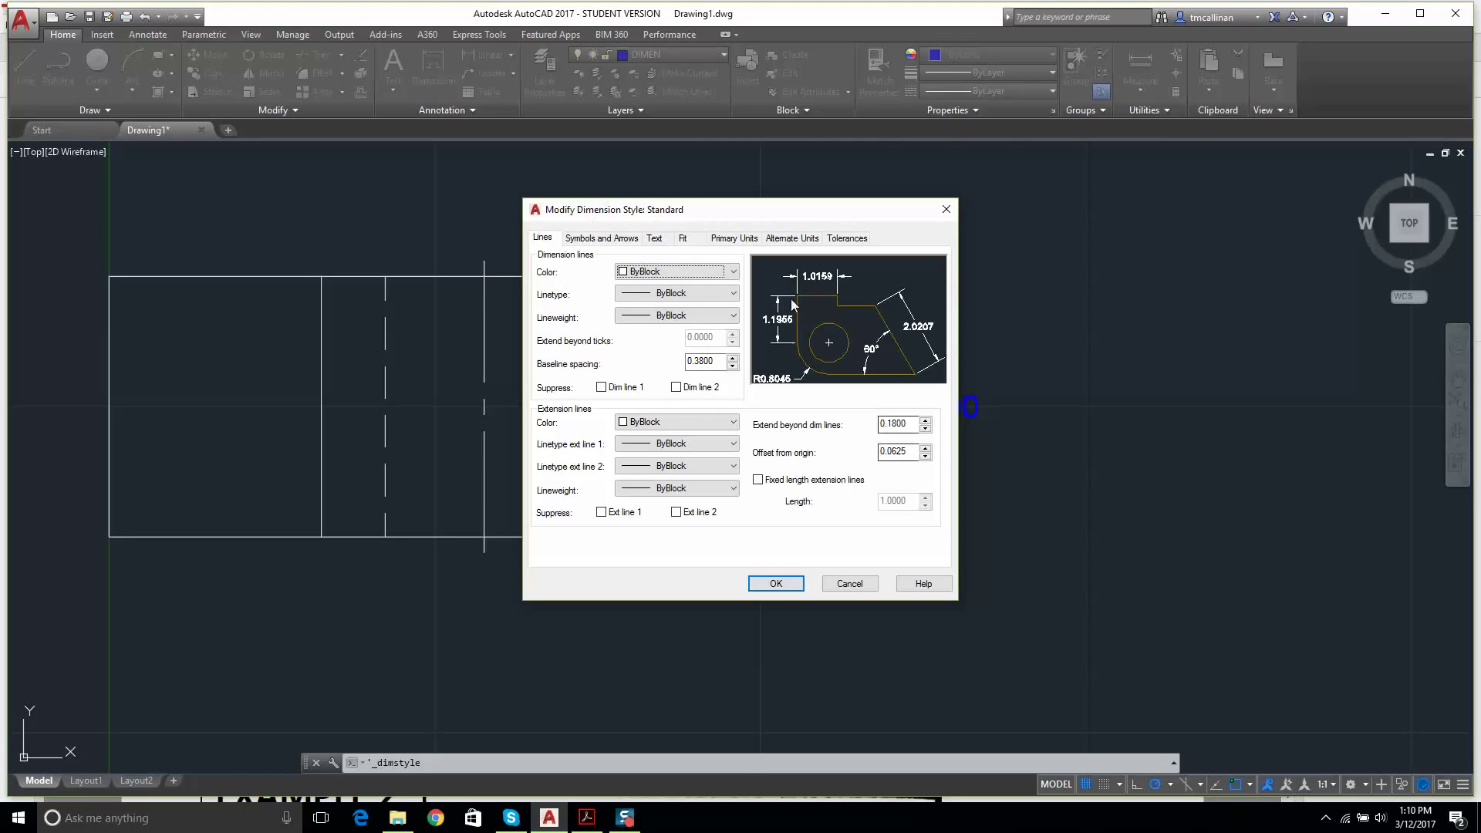
pyautogui.click(732, 240)
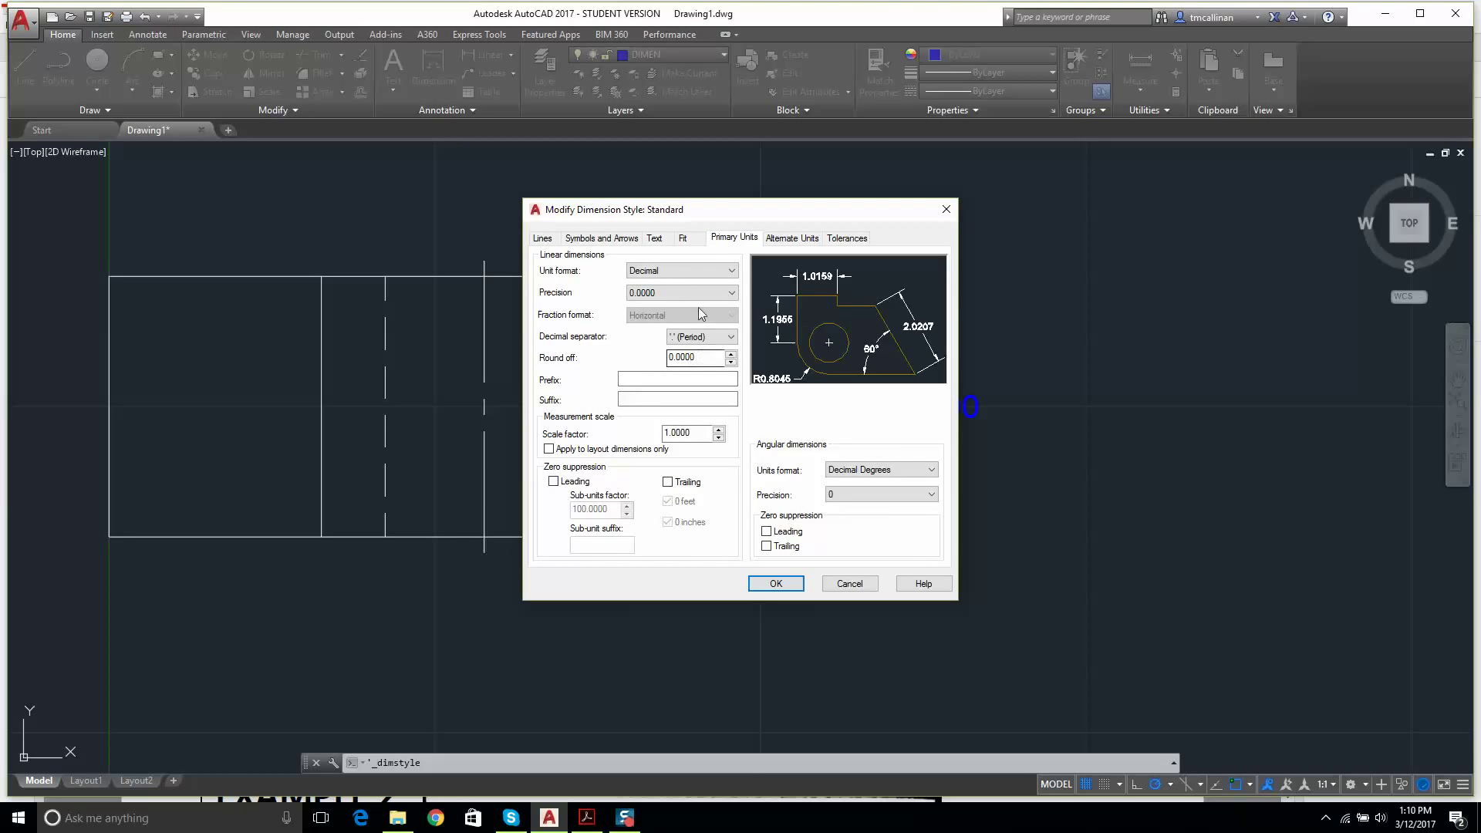
pyautogui.click(651, 292)
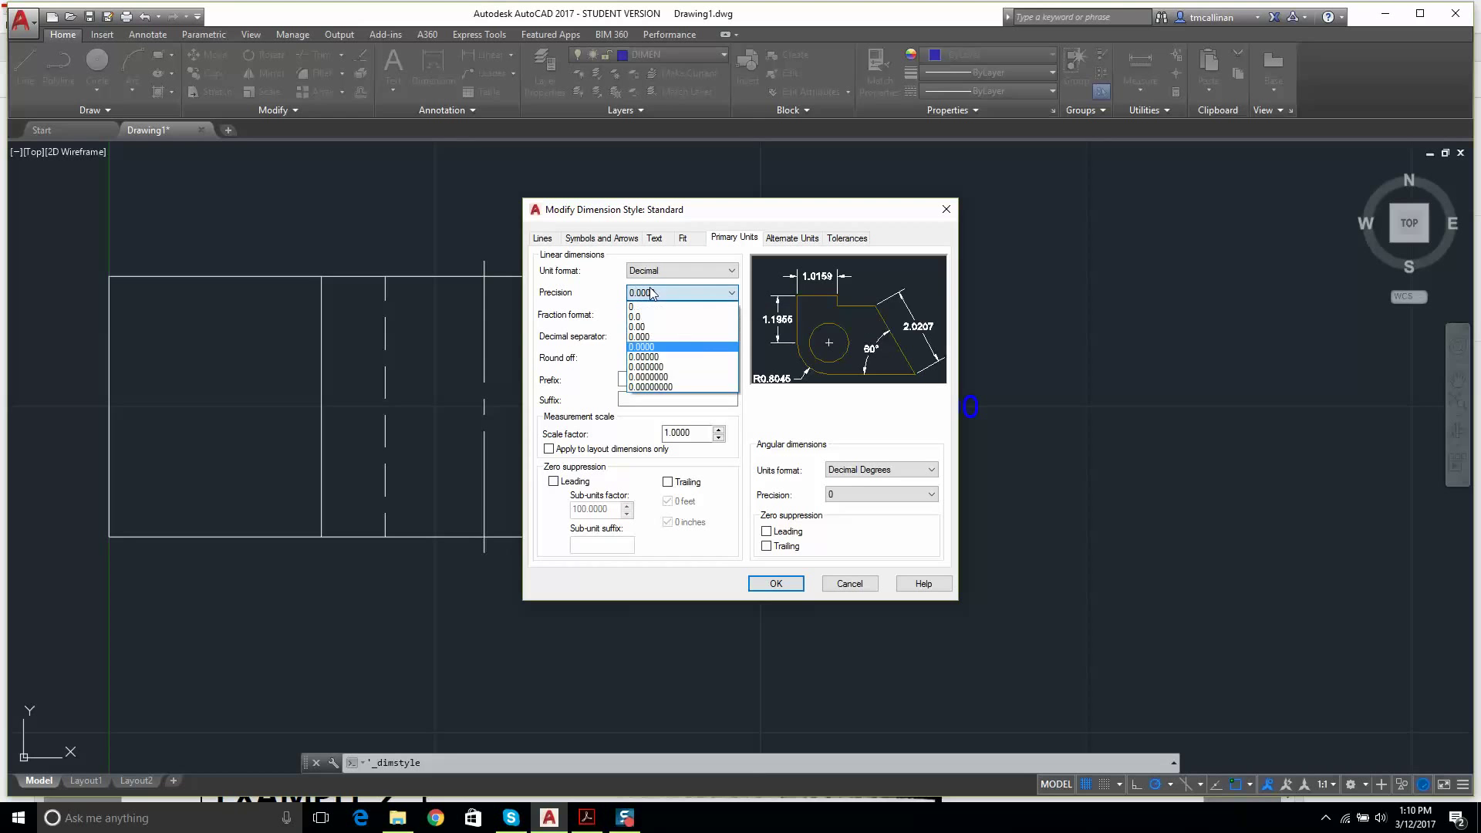
pyautogui.click(639, 327)
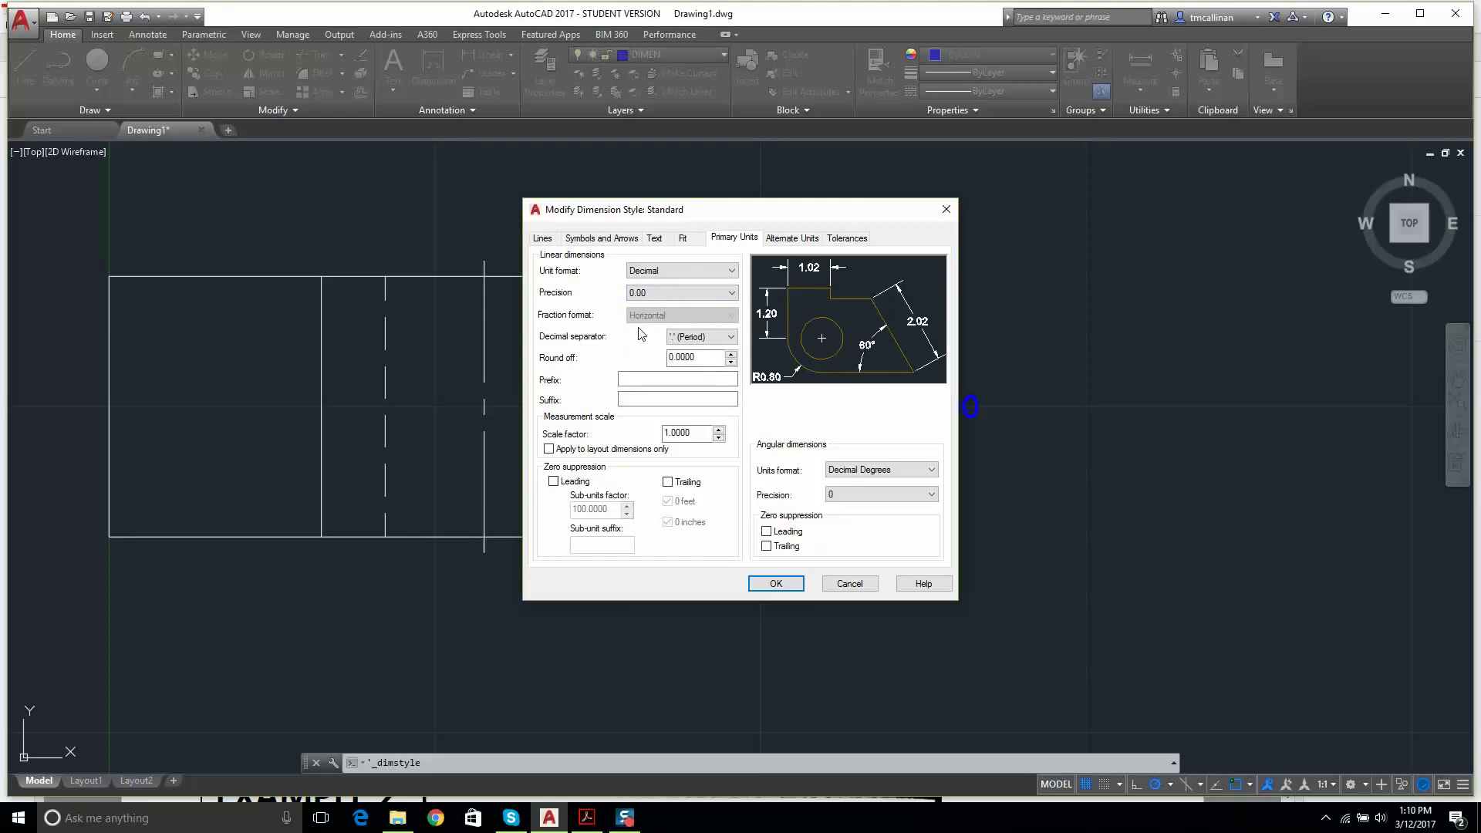
pyautogui.click(779, 584)
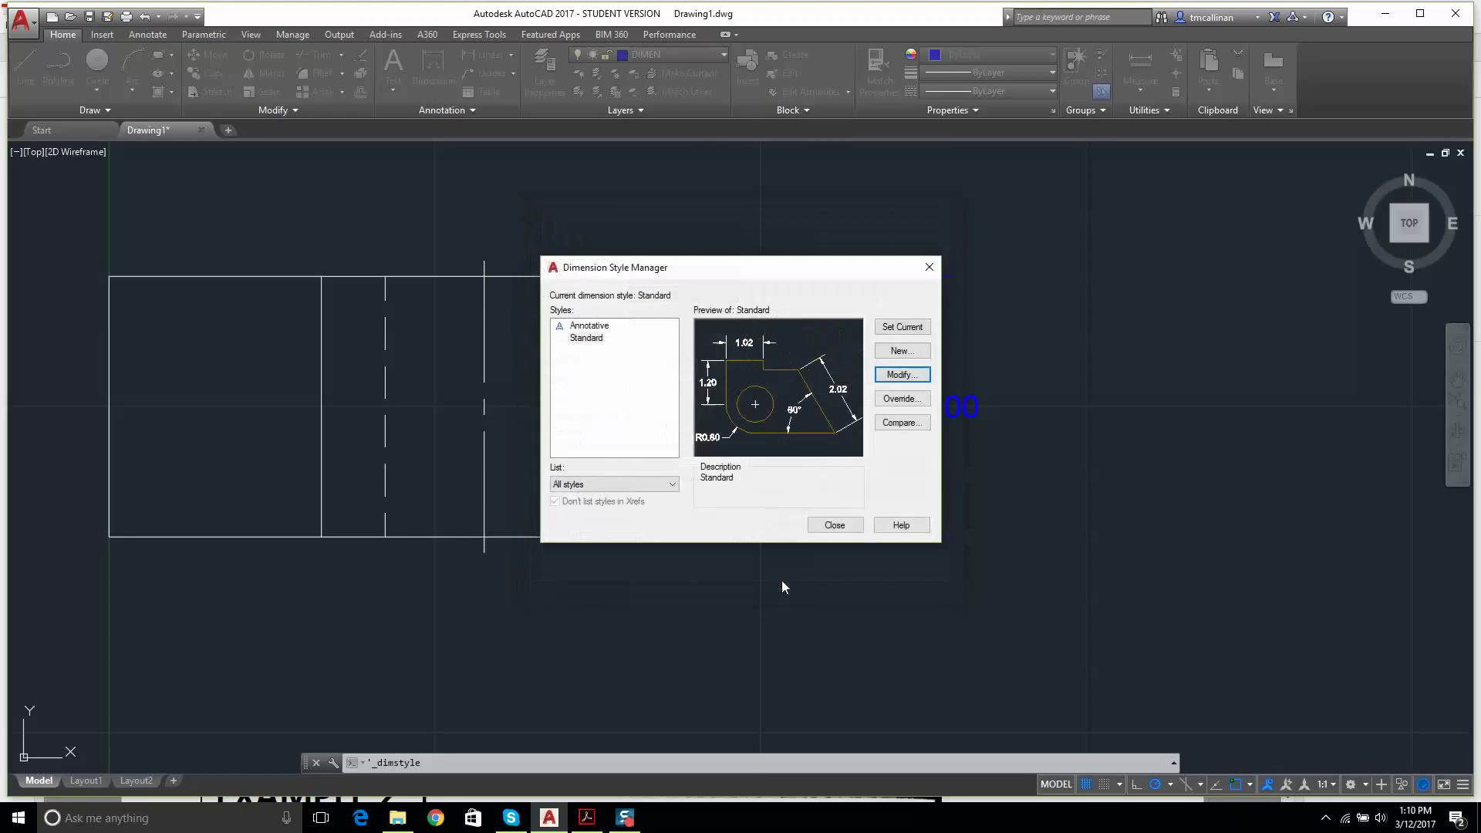
pyautogui.click(834, 526)
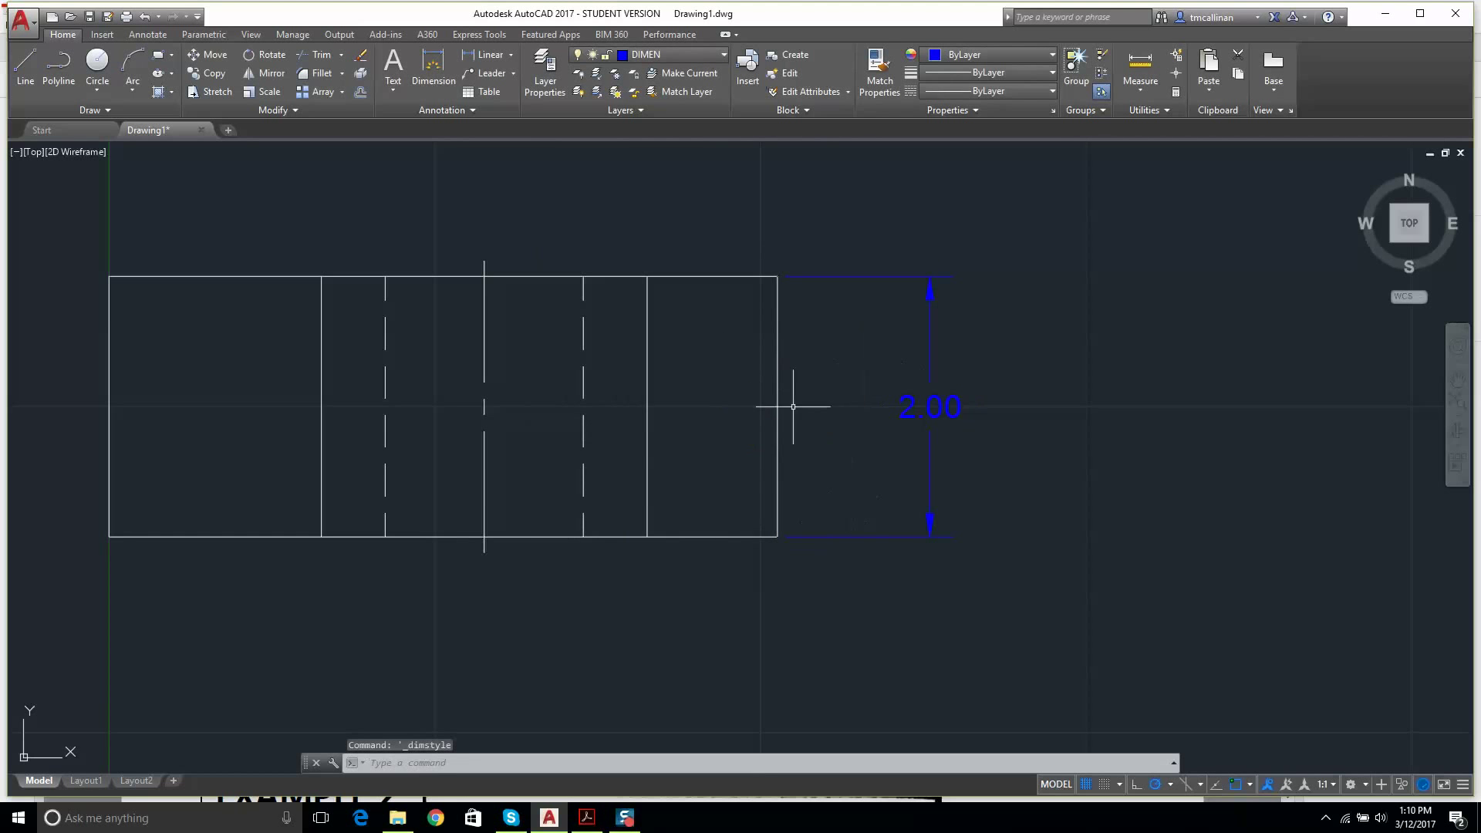
# - Inspect the reformatted dimension and review the Standard dimension style's primary units settings without changing them
pyautogui.scroll(-2, 942, 383)
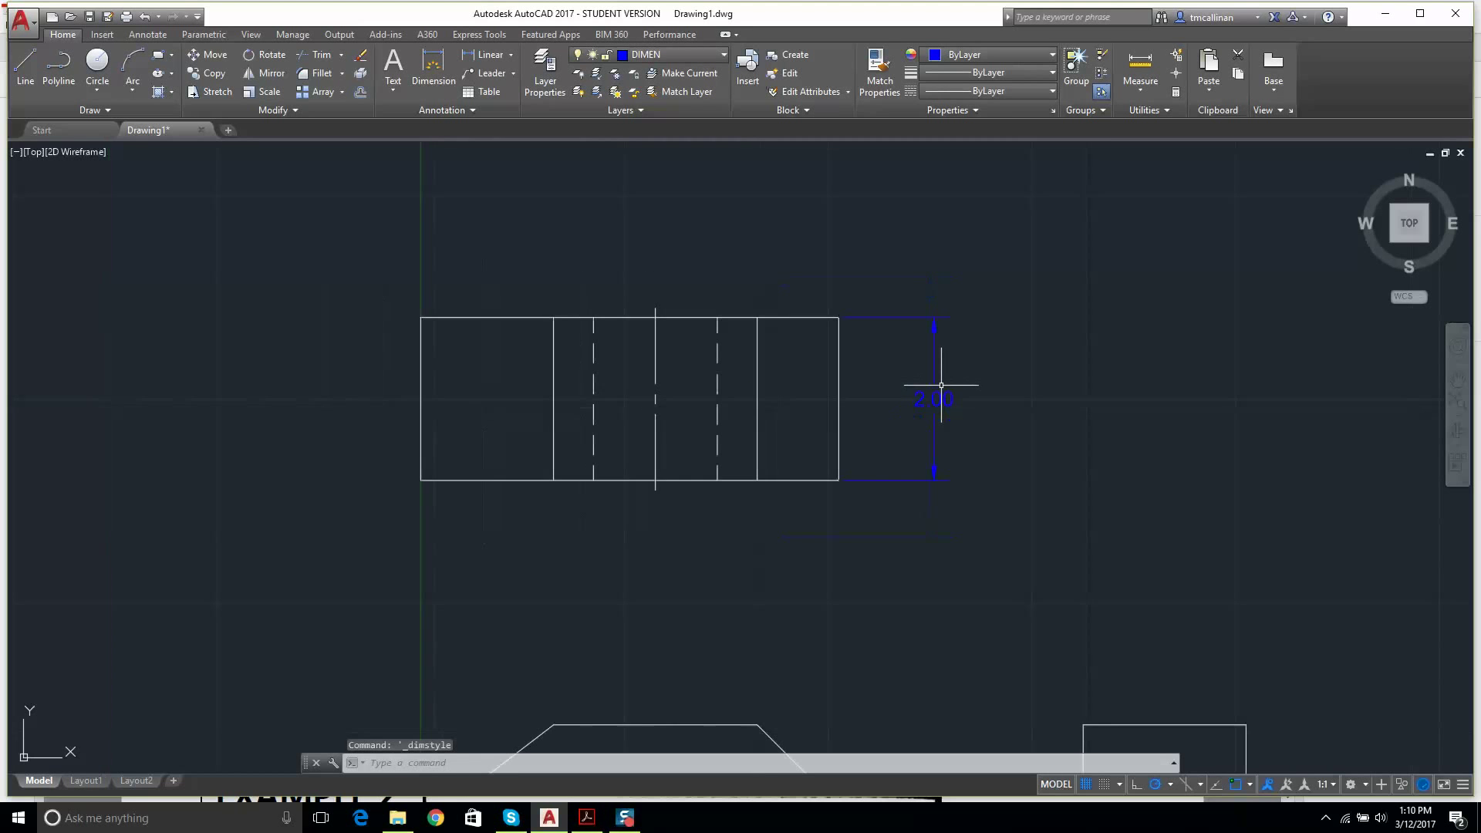
pyautogui.scroll(-4, 941, 386)
pyautogui.scroll(6, 947, 358)
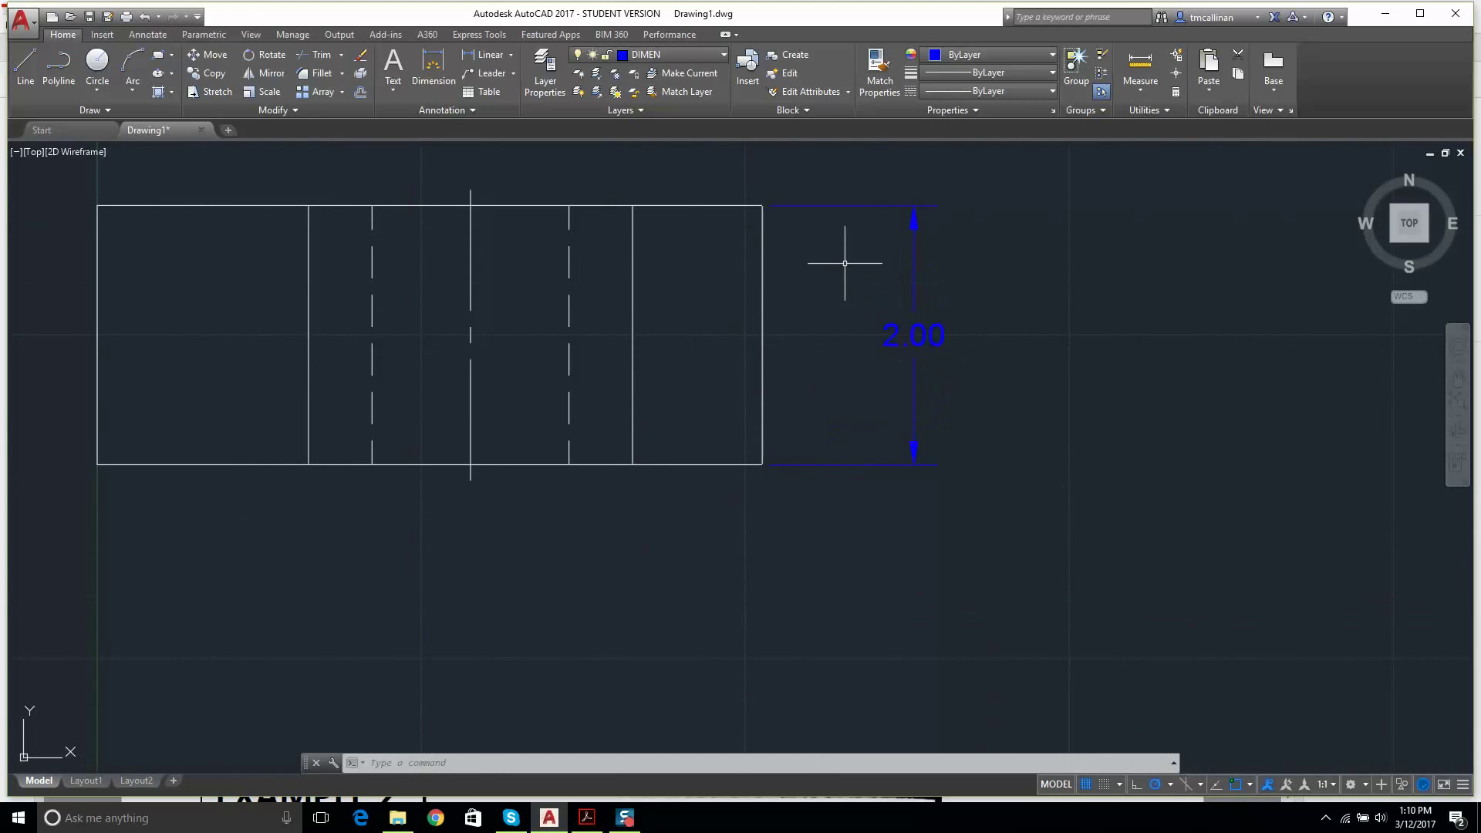
pyautogui.click(437, 111)
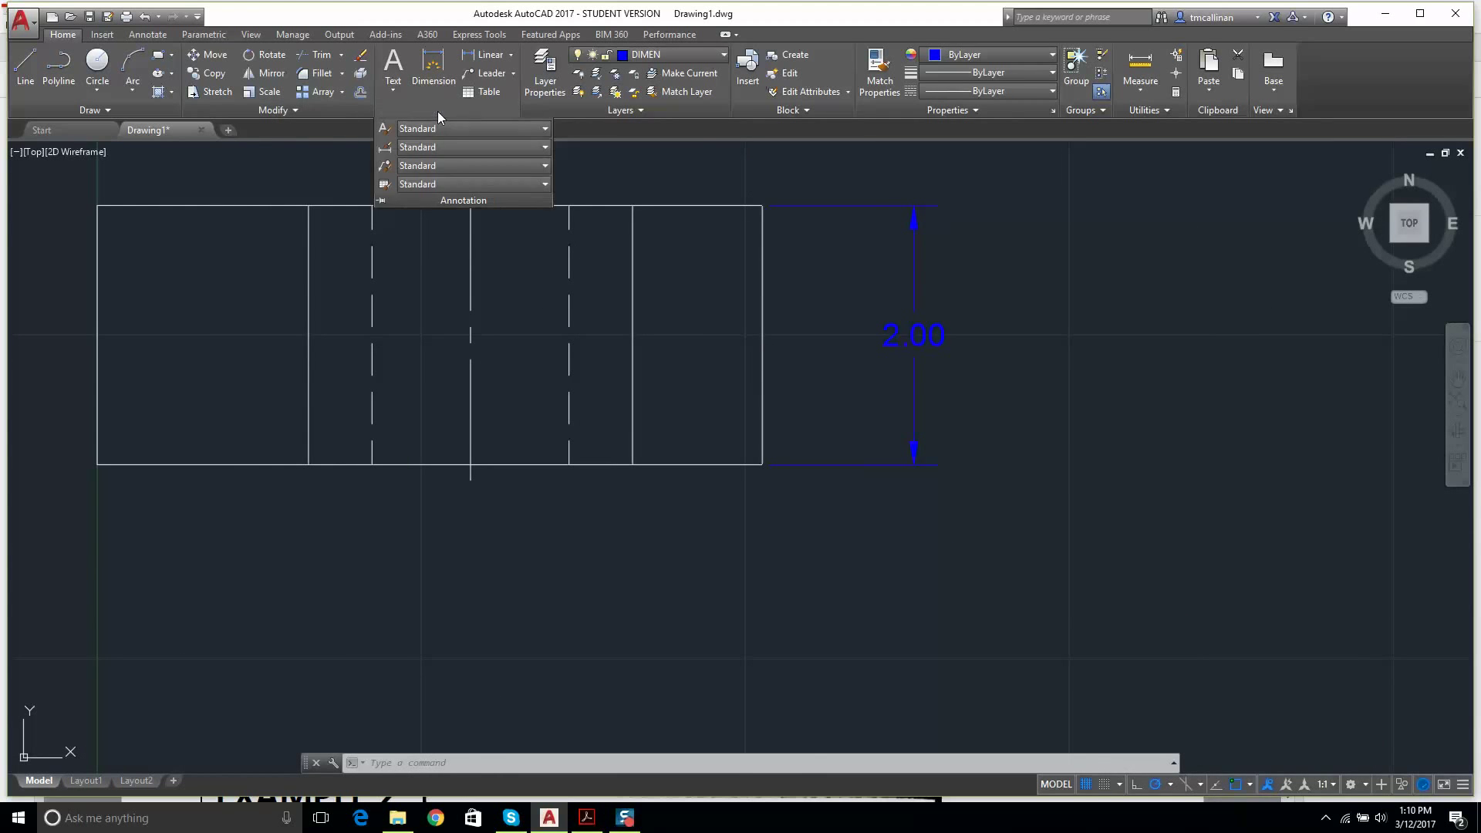
pyautogui.click(389, 149)
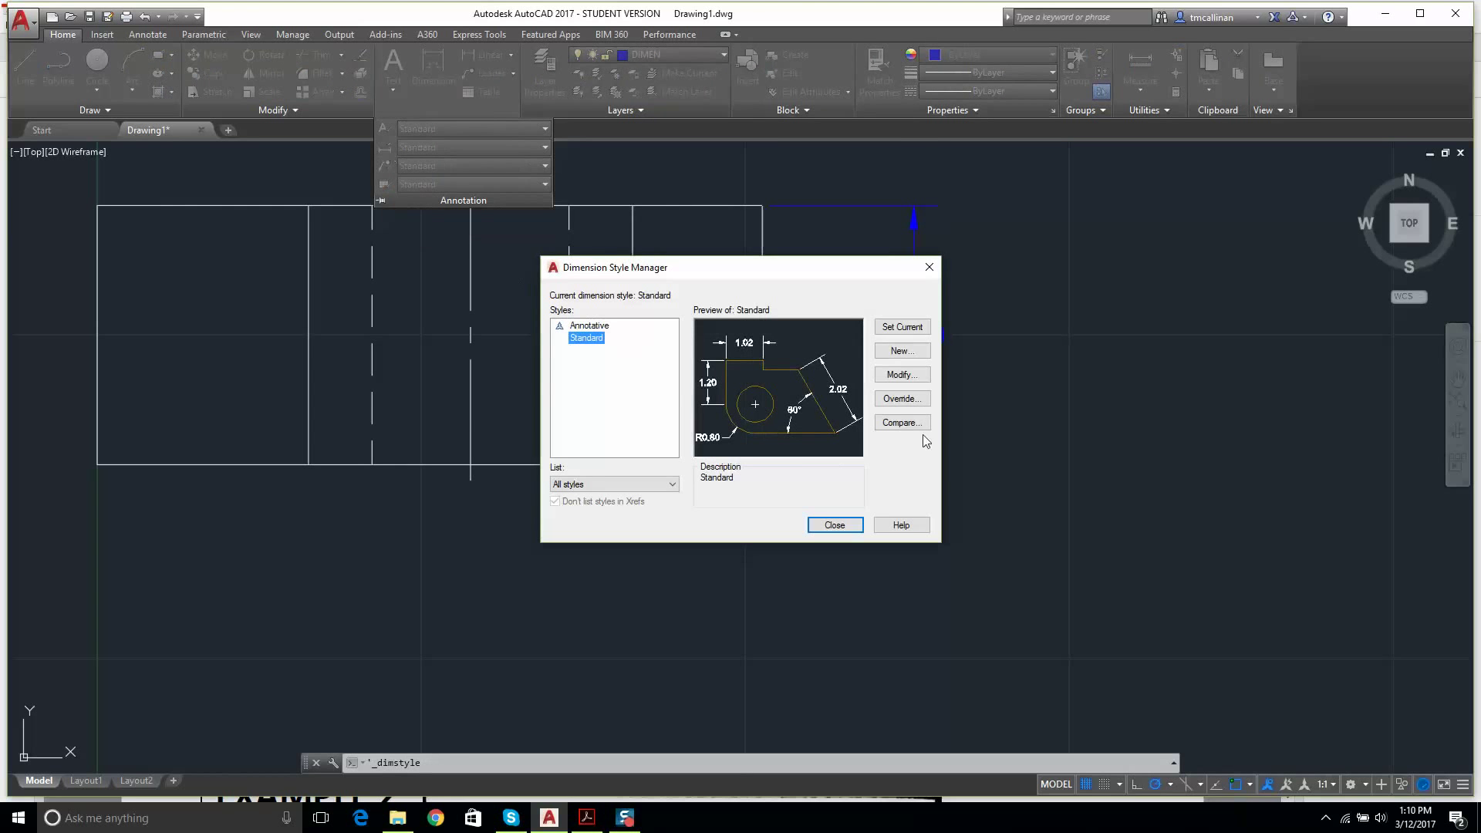
pyautogui.click(902, 374)
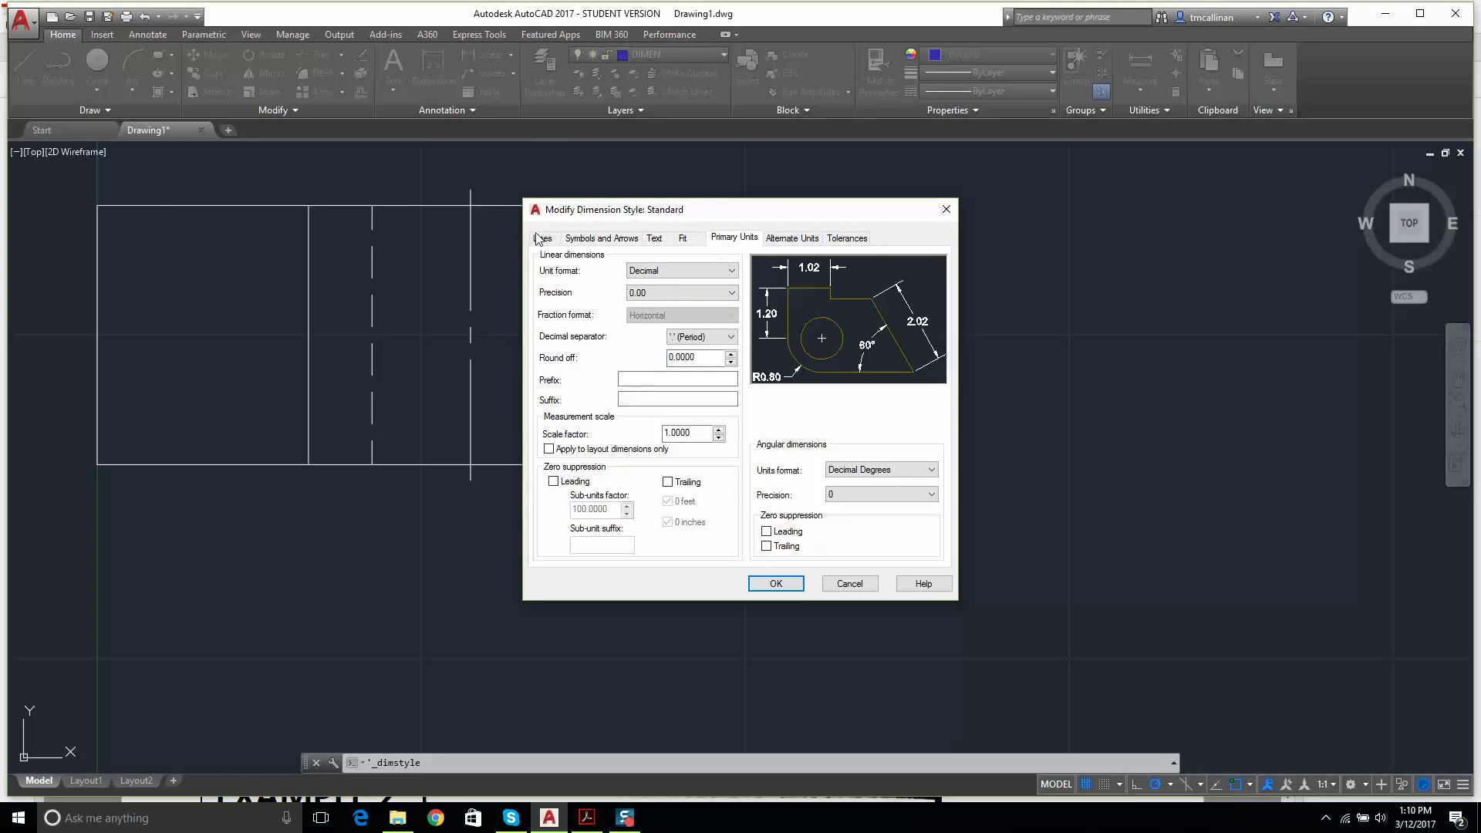
pyautogui.click(776, 584)
pyautogui.click(835, 525)
# - Check the front view's required dimensions for Example 1 in the exercise PDF in Acrobat Reader and return to AutoCAD
pyautogui.scroll(-4, 806, 510)
pyautogui.moveTo(780, 489); pyautogui.dragTo(821, 210, button='middle')
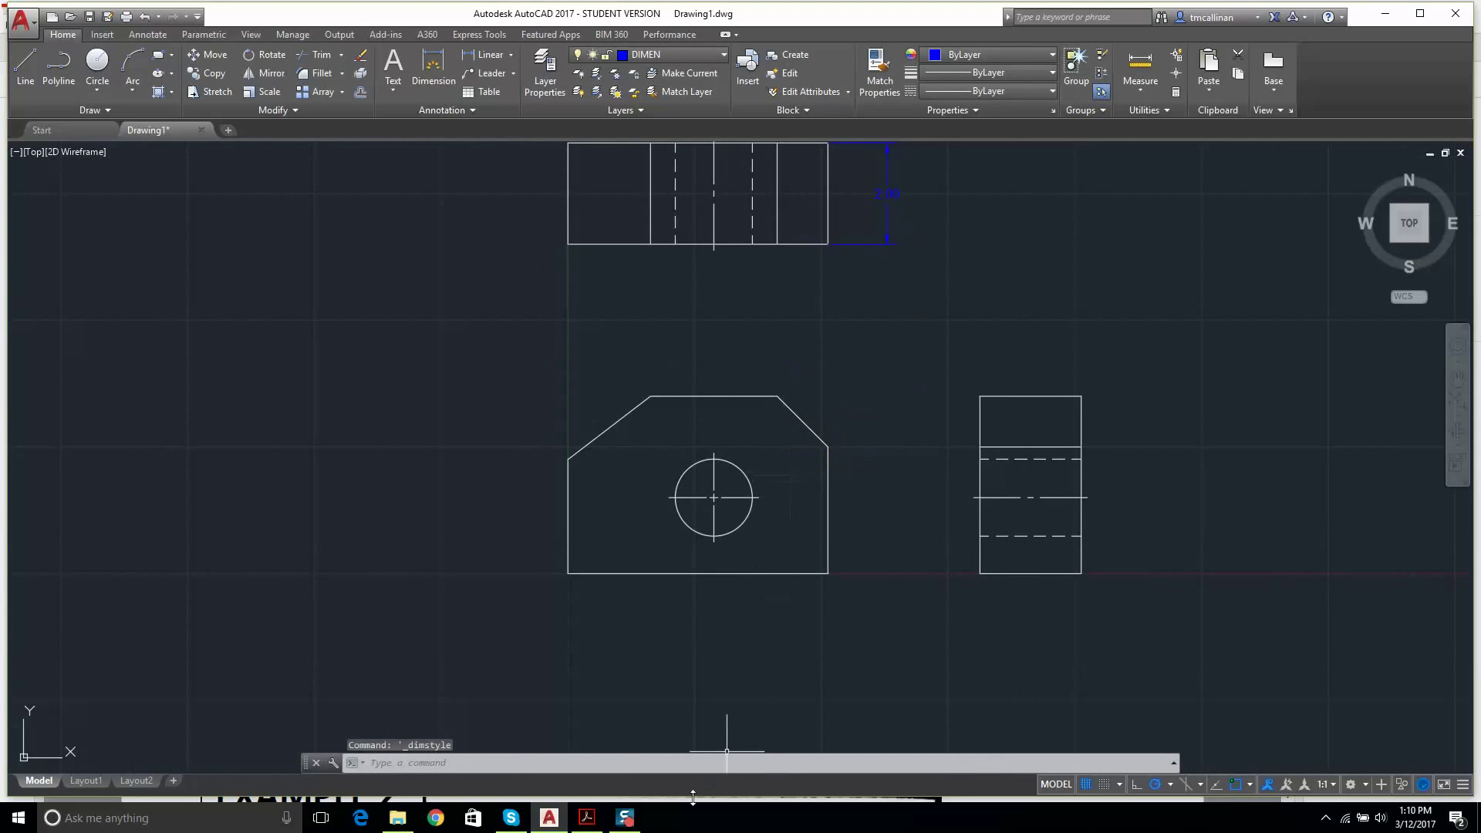
pyautogui.click(587, 818)
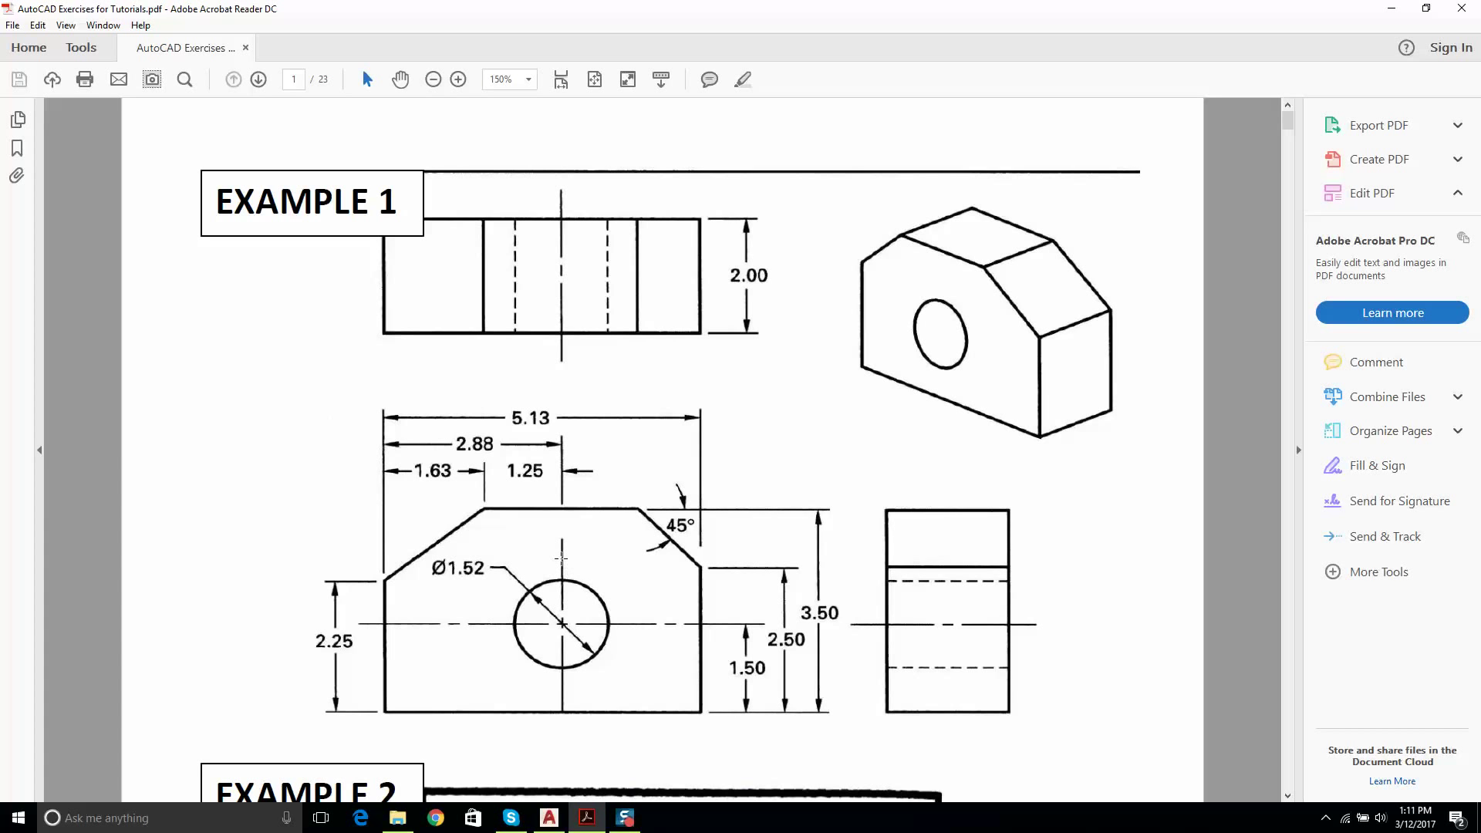
pyautogui.click(549, 819)
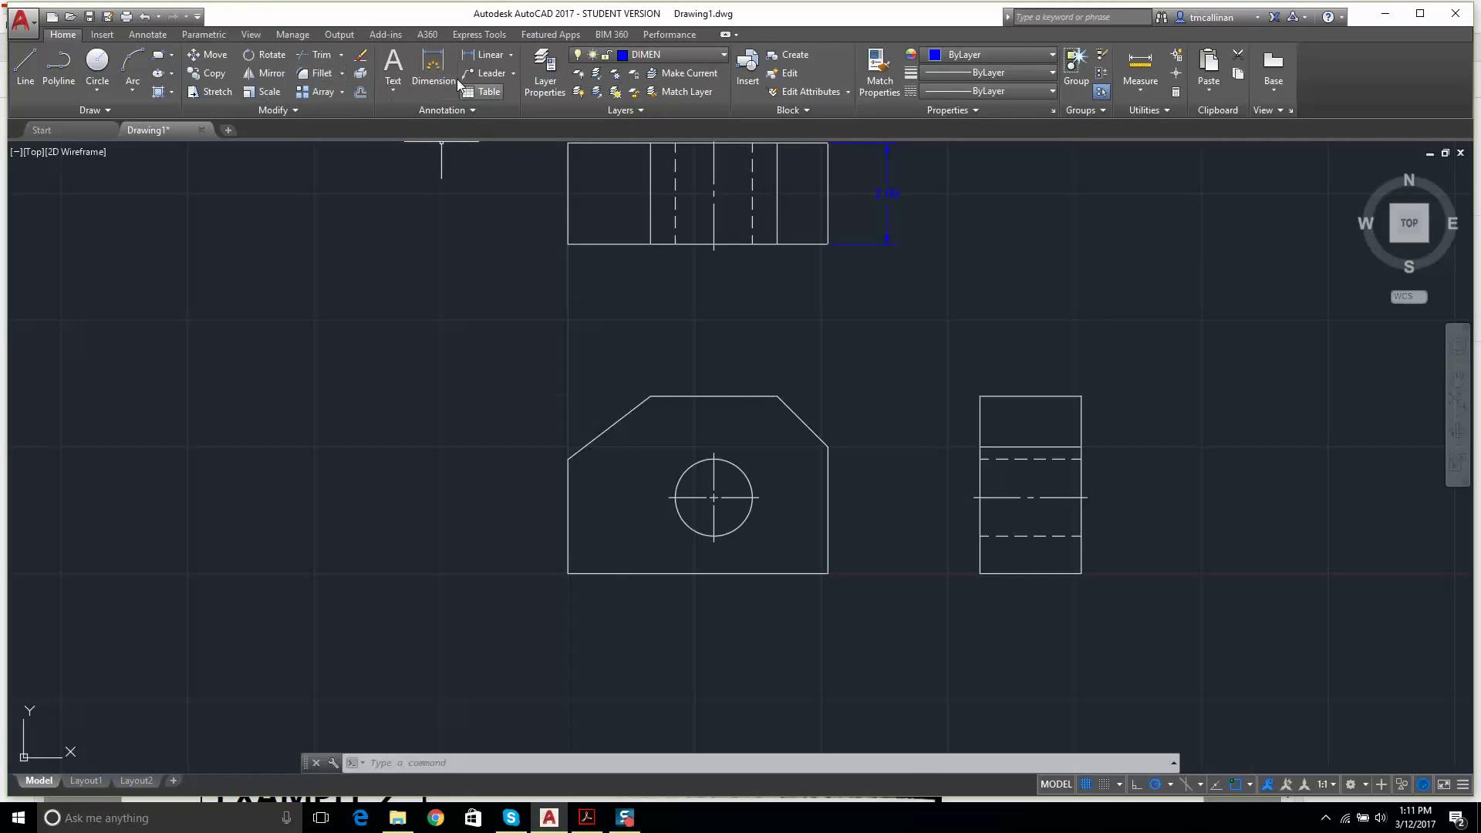
# - Dimension the horizontal distance across the front view's left sloped edge, placing the dimension above the view
pyautogui.click(434, 71)
pyautogui.scroll(2, 575, 428)
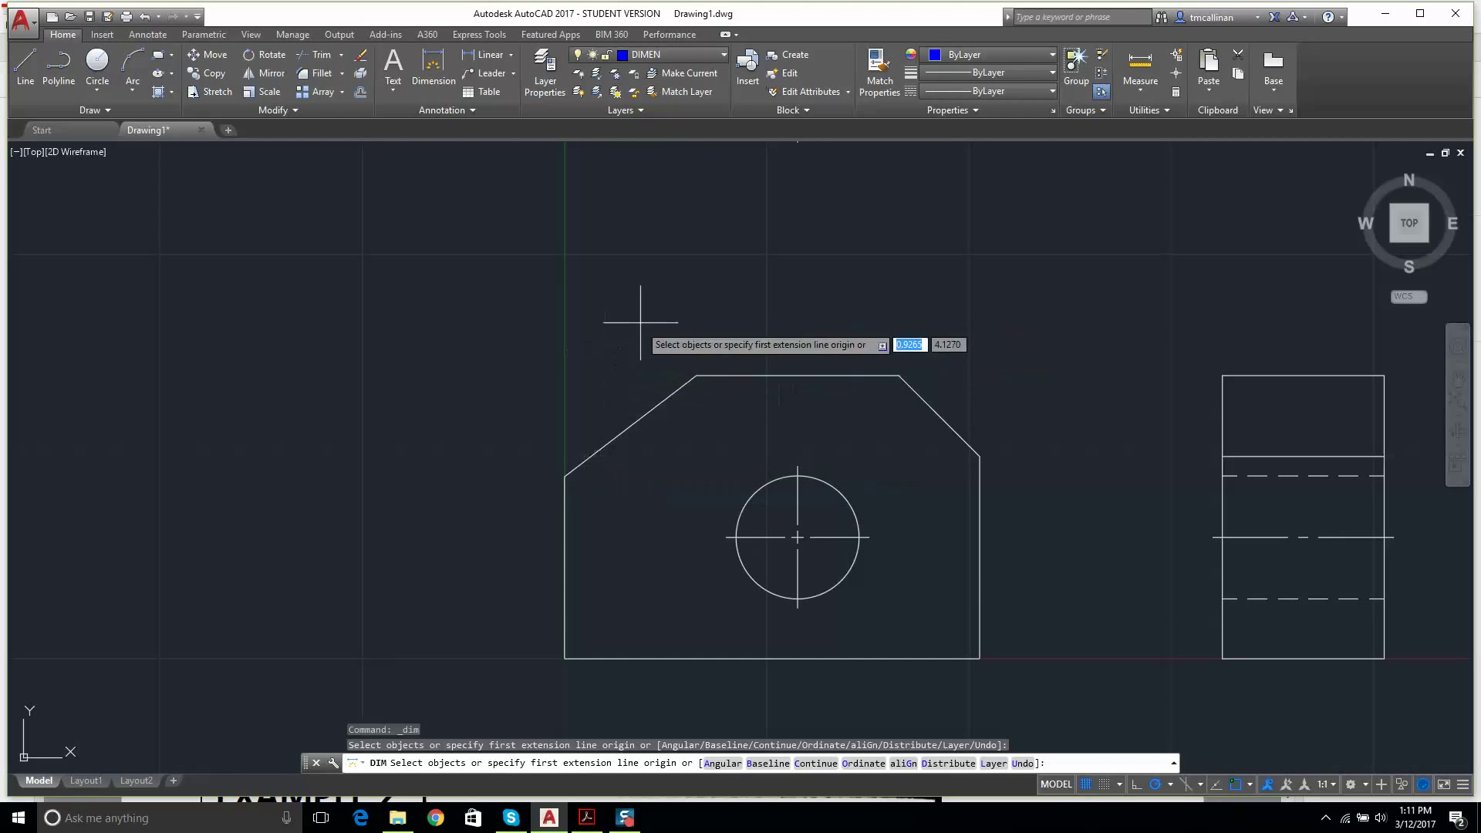
pyautogui.click(568, 472)
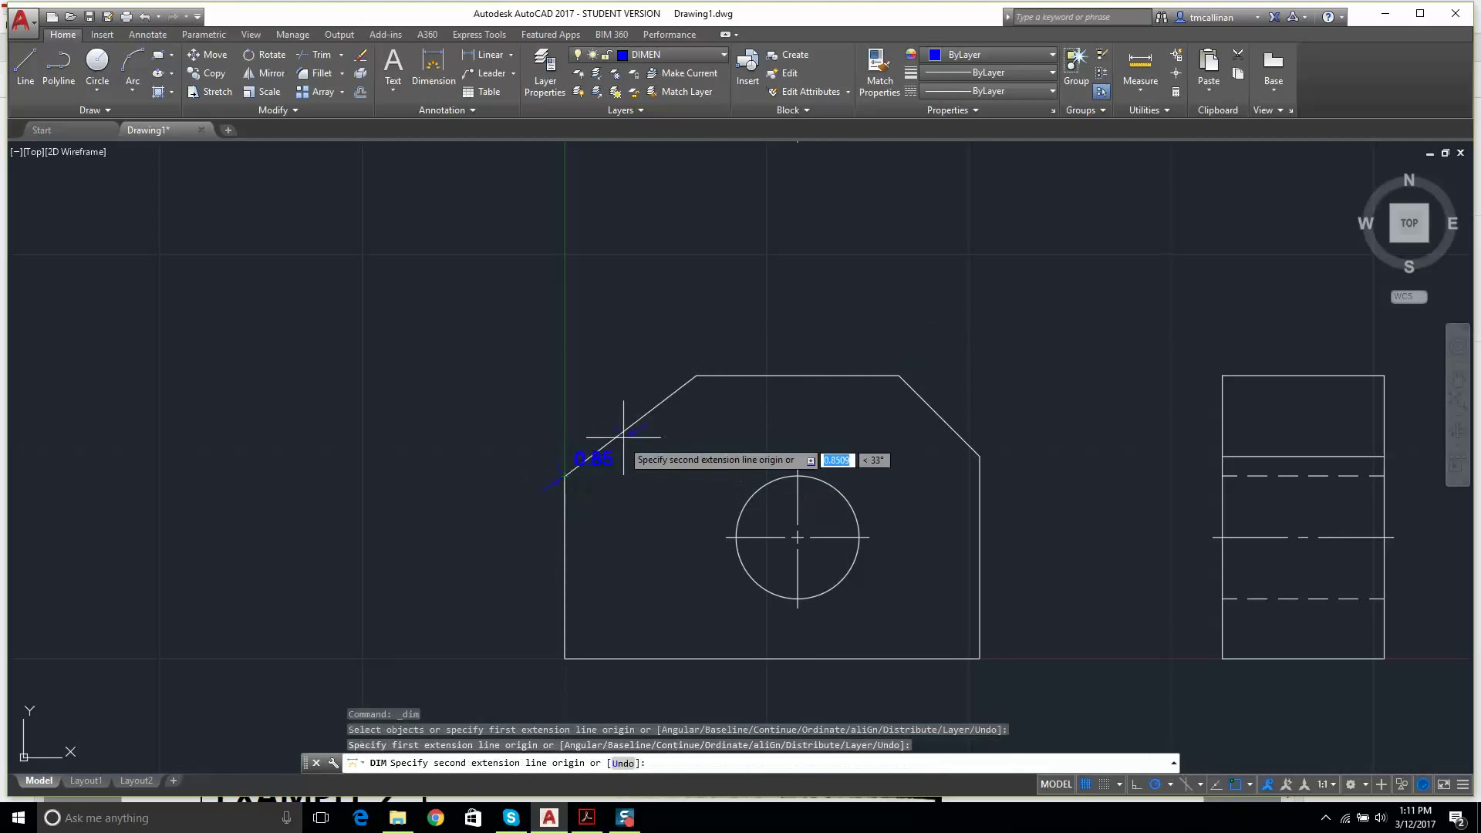
pyautogui.click(696, 375)
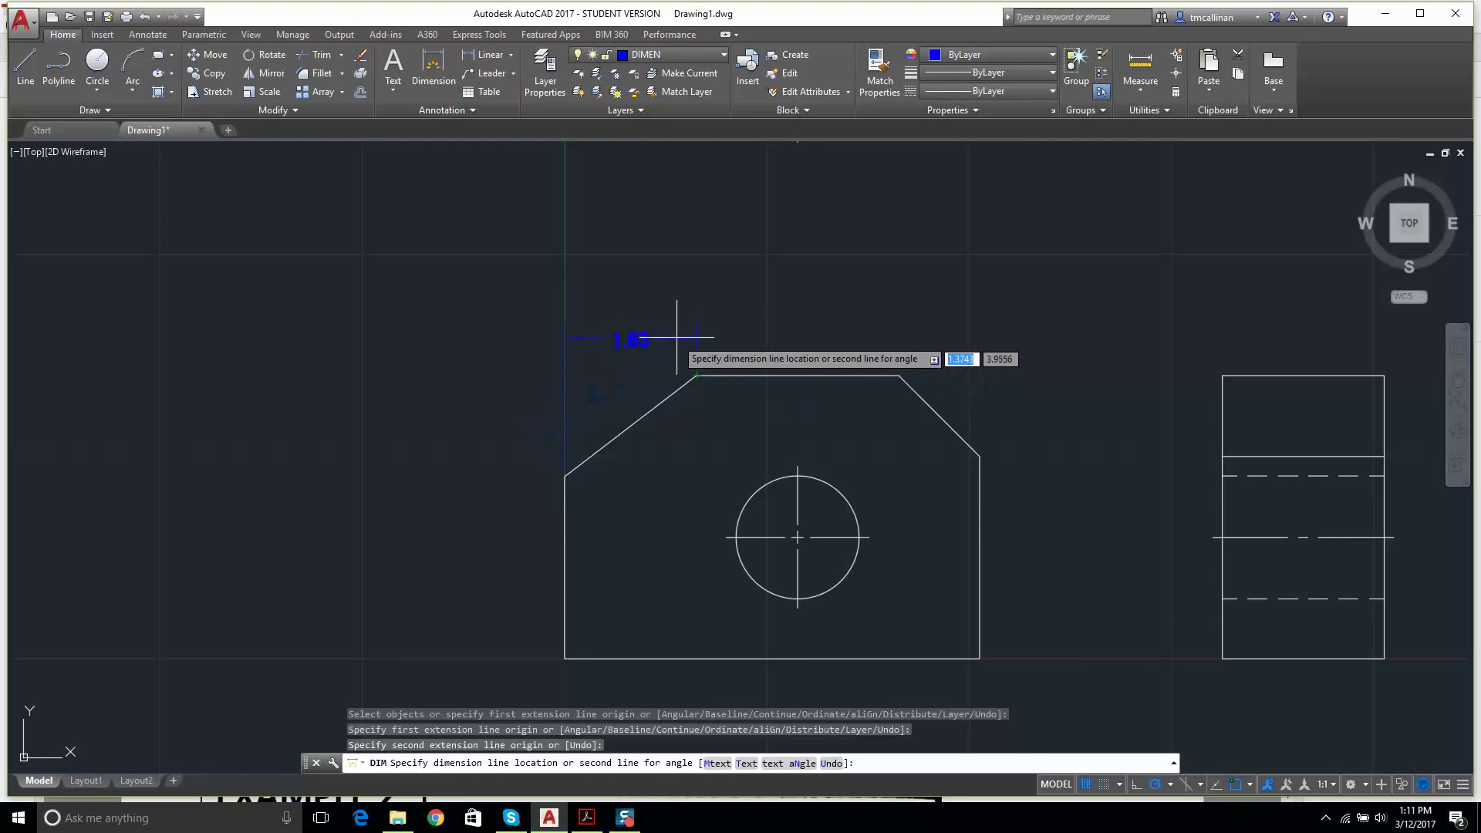
pyautogui.click(631, 330)
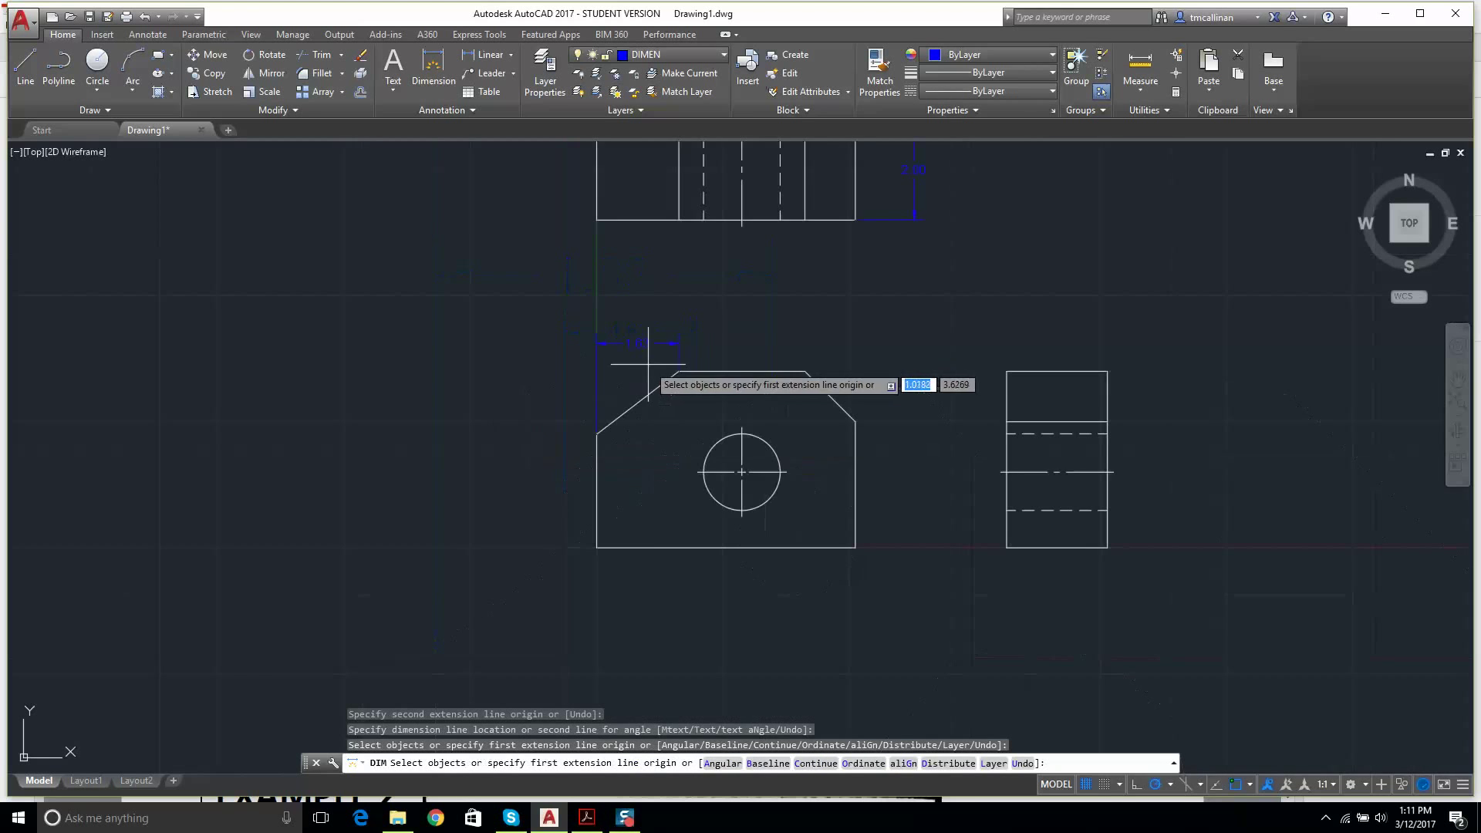
# - Check the exercise PDF and dimension the horizontal distance from the front view's left edge to the hole's center, above the sloped-edge dimension
pyautogui.click(586, 818)
pyautogui.click(586, 818)
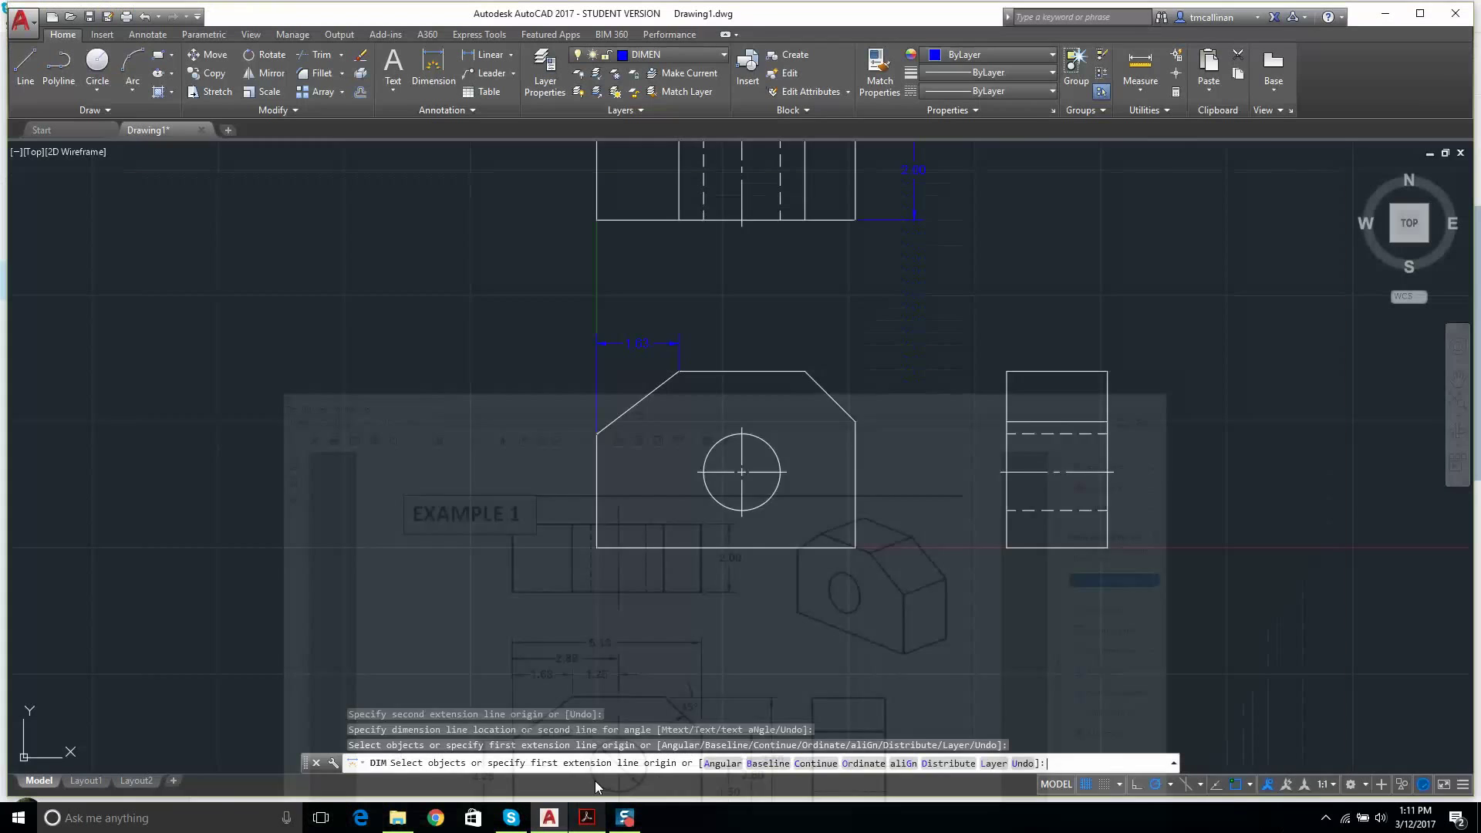
pyautogui.click(429, 71)
pyautogui.scroll(4, 632, 397)
pyautogui.click(525, 507)
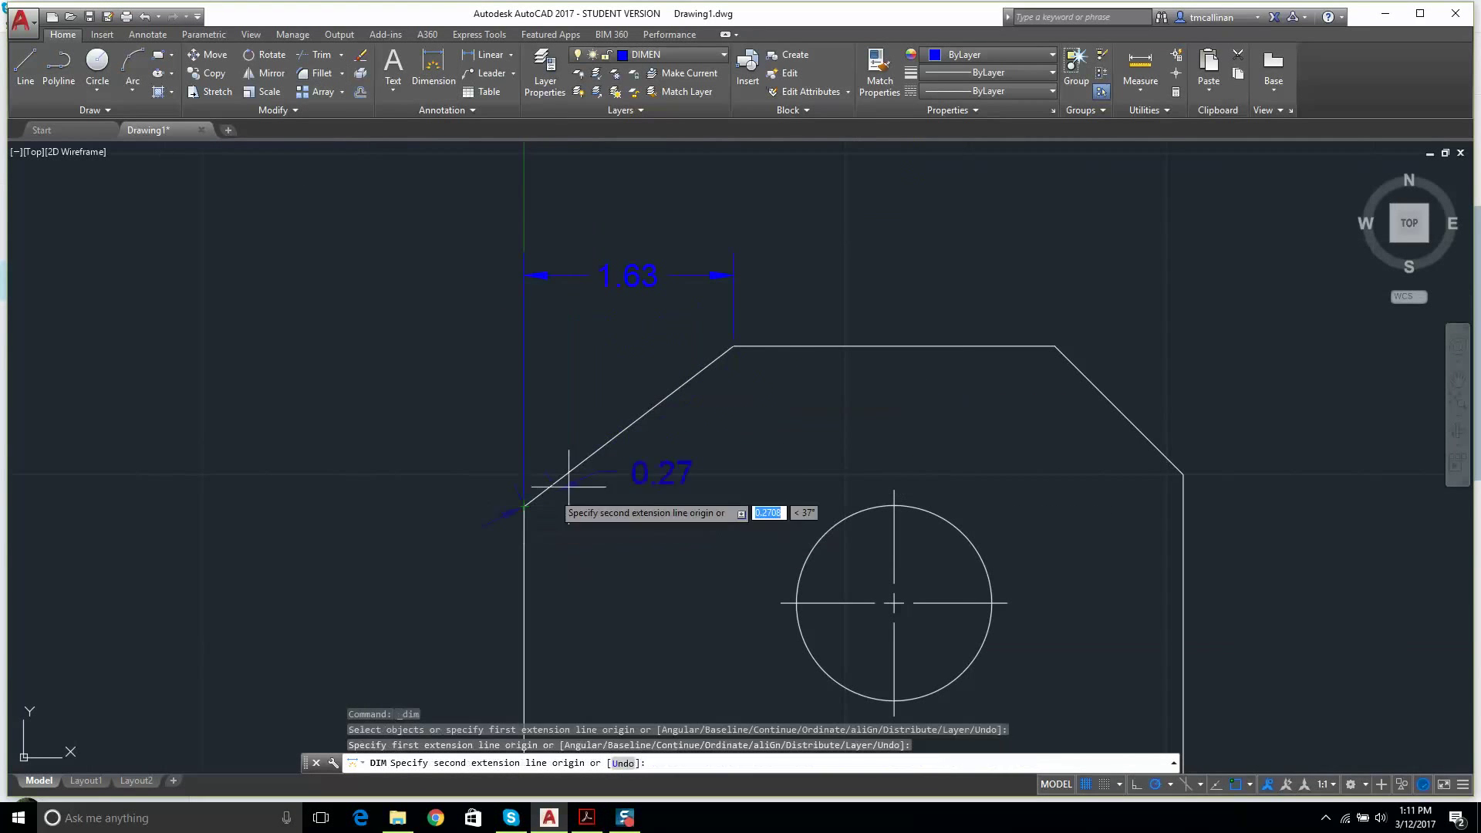
pyautogui.click(895, 603)
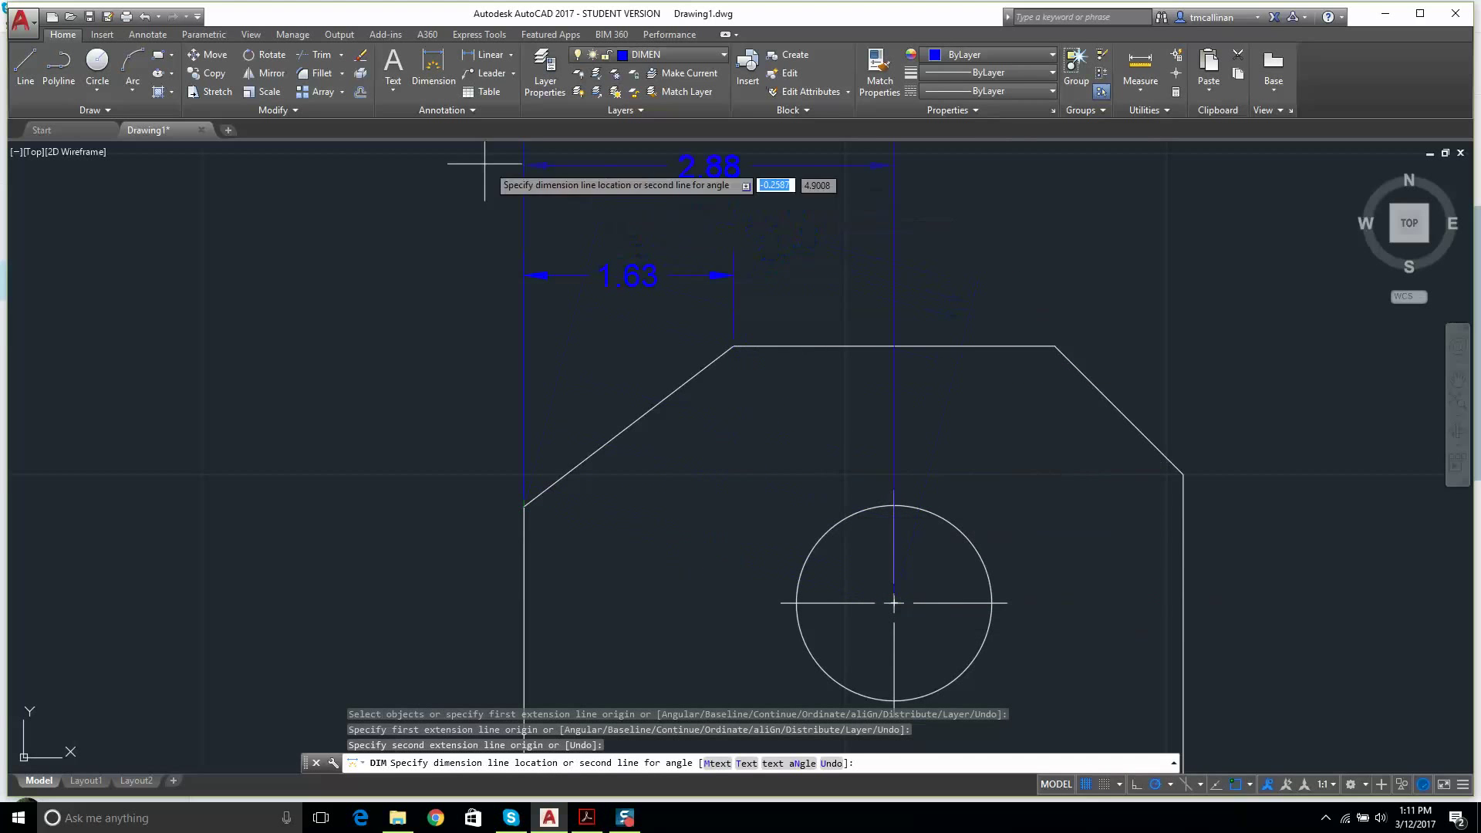
pyautogui.scroll(-3, 556, 208)
pyautogui.moveTo(594, 222); pyautogui.dragTo(643, 377, button='middle')
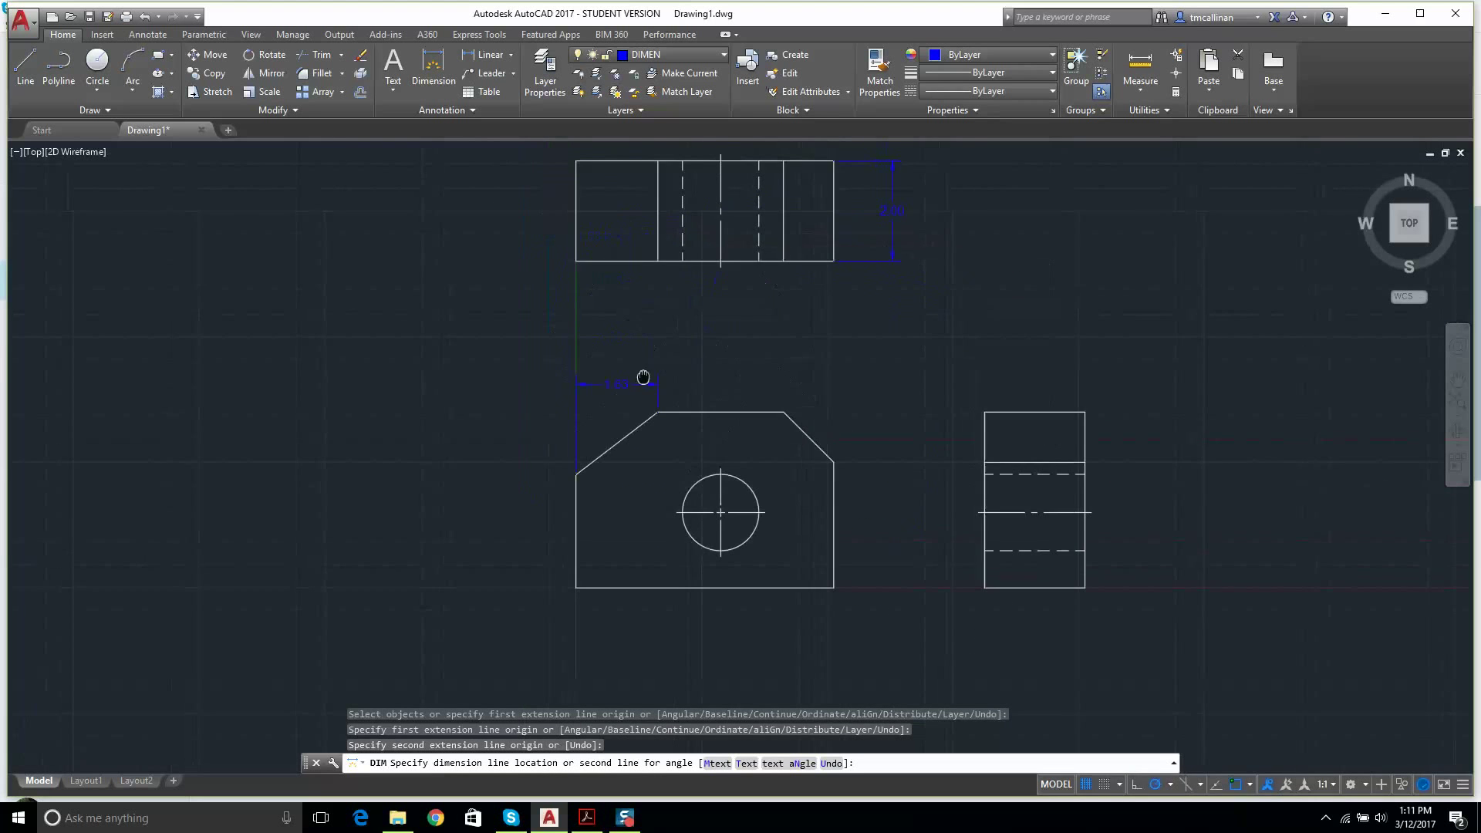
pyautogui.scroll(4, 594, 337)
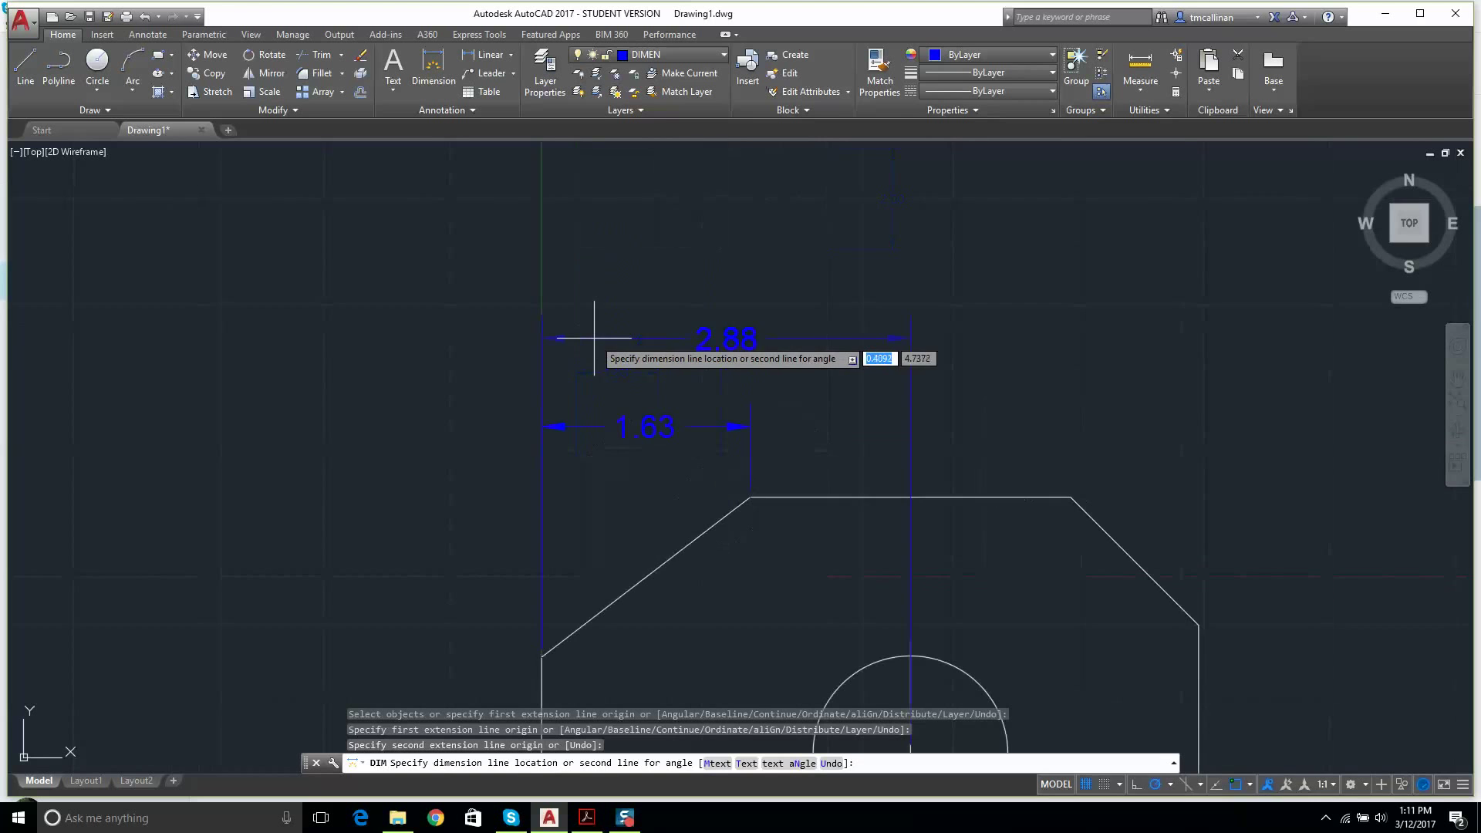
pyautogui.click(594, 337)
pyautogui.scroll(-4, 780, 332)
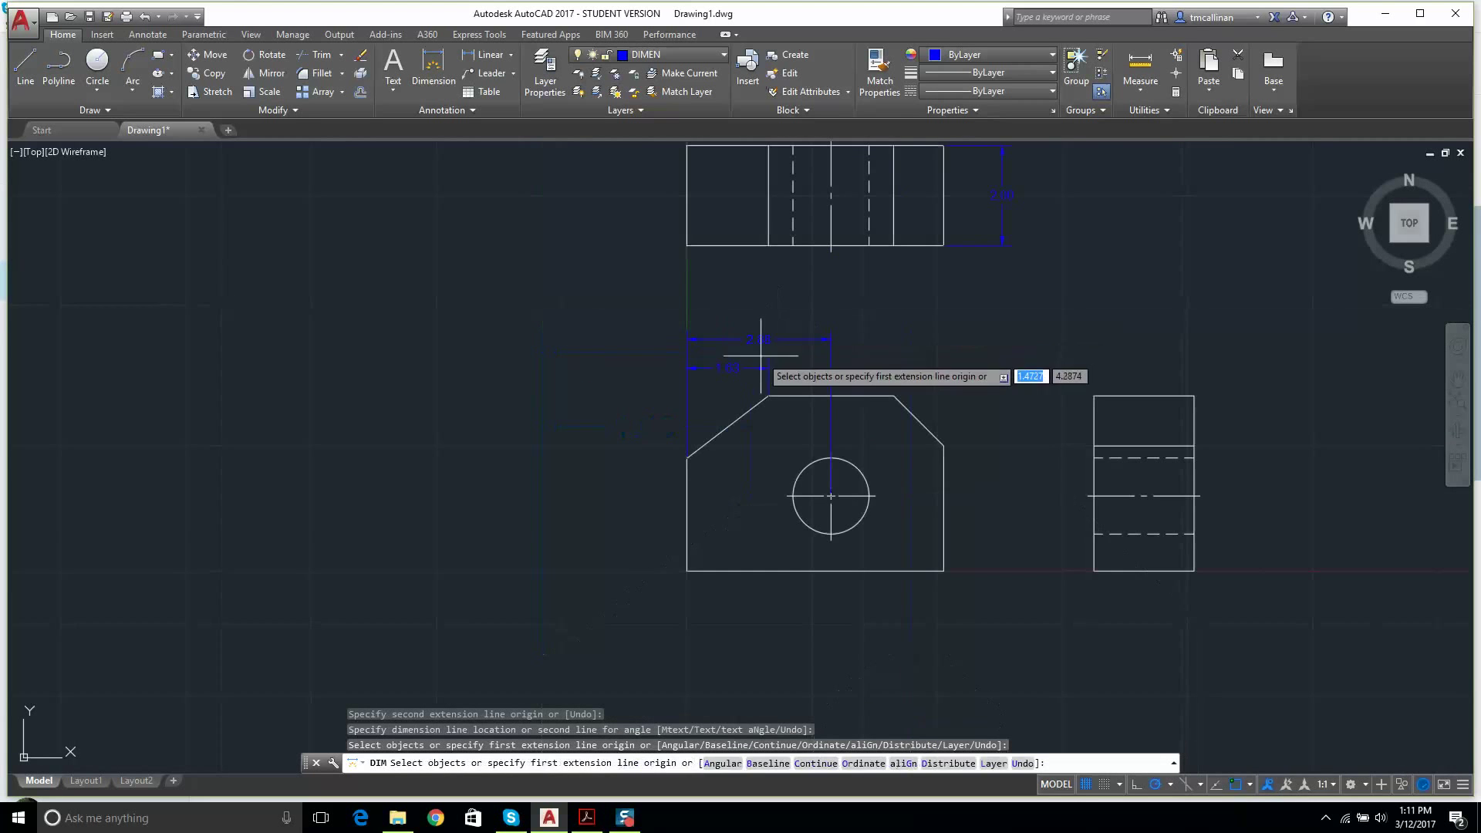
# - Dimension the overall width of the top view between its upper corners, placing the dimension above the view
pyautogui.scroll(-2, 747, 409)
pyautogui.scroll(4, 751, 364)
pyautogui.scroll(-4, 752, 364)
pyautogui.click(445, 82)
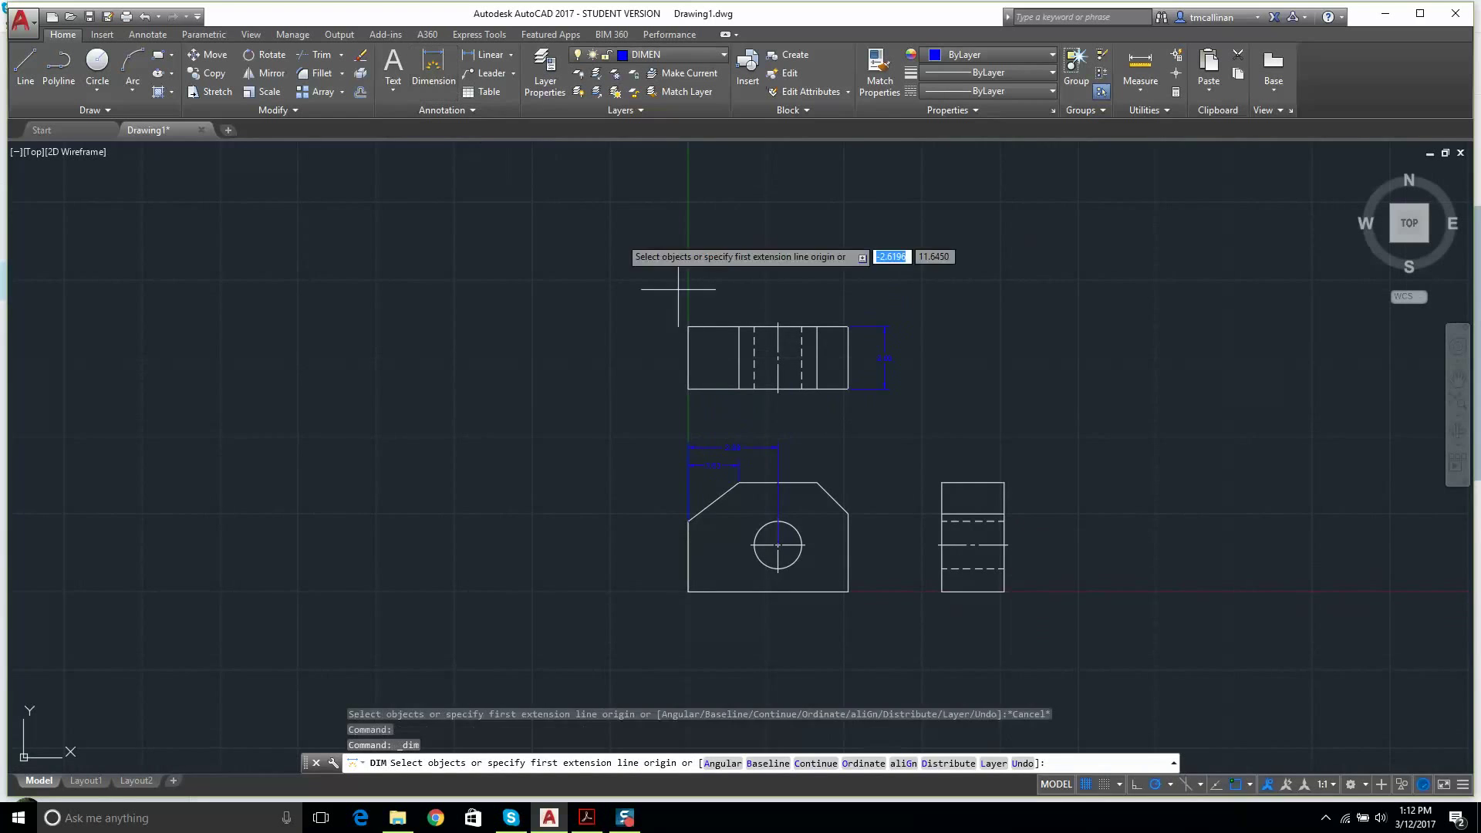
pyautogui.scroll(4, 679, 290)
pyautogui.click(696, 371)
pyautogui.scroll(6, 1101, 371)
pyautogui.click(1065, 345)
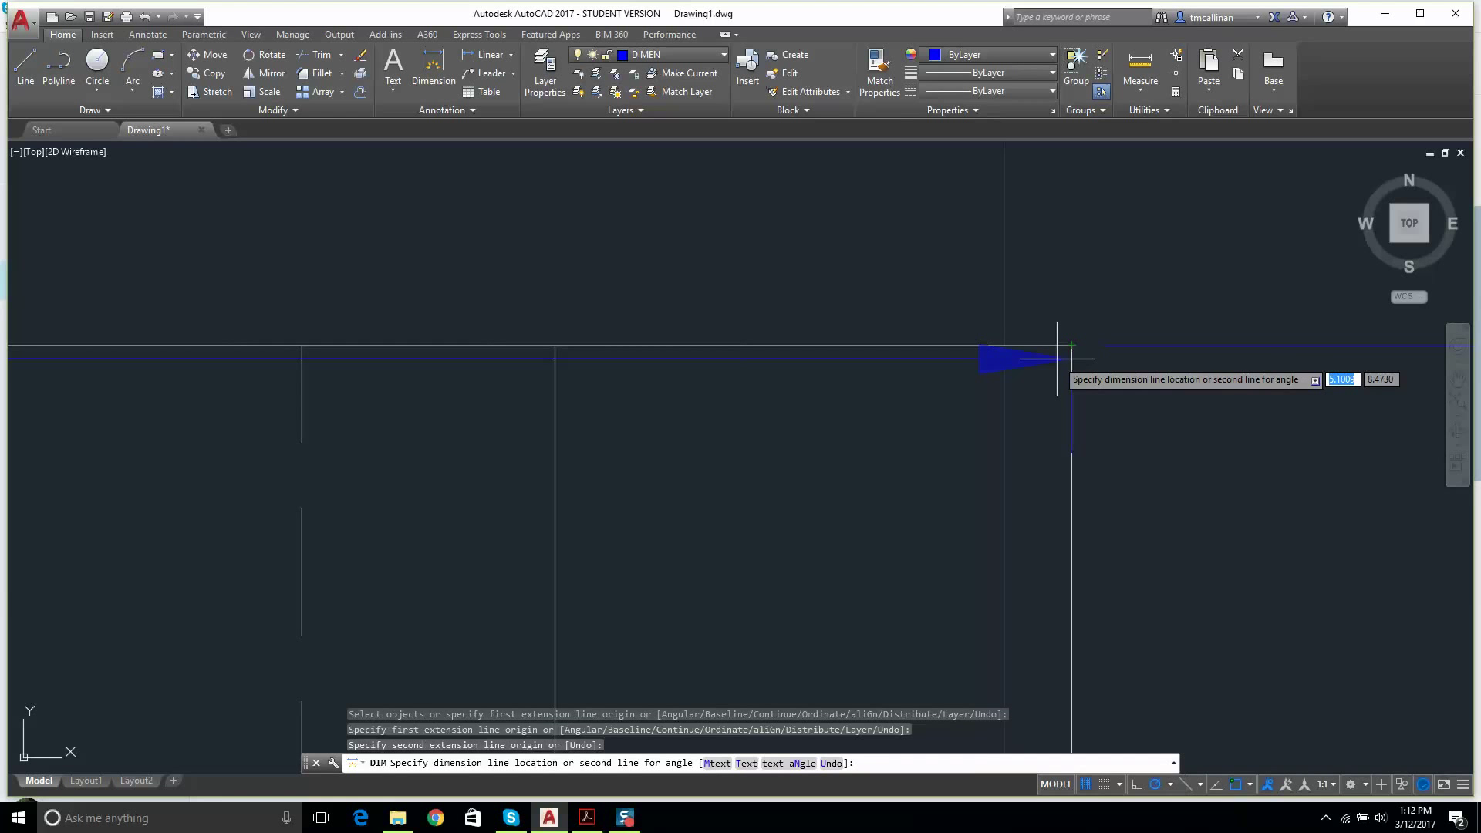
pyautogui.scroll(-5, 945, 316)
pyautogui.scroll(-4, 587, 251)
pyautogui.moveTo(581, 248); pyautogui.dragTo(612, 231, button='middle')
pyautogui.click(612, 230)
pyautogui.scroll(-3, 667, 405)
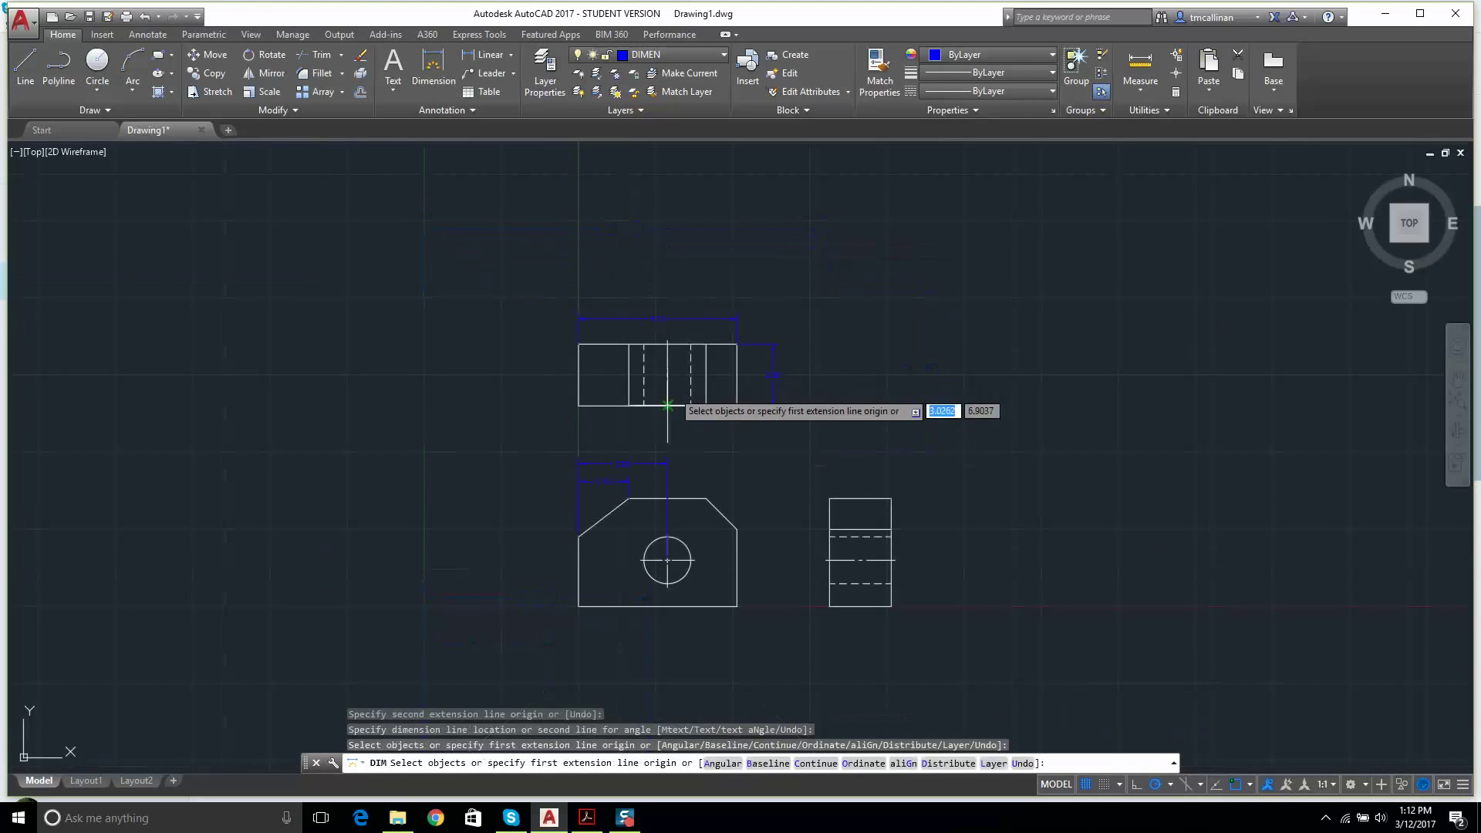
# - Check the exercise PDF and dimension the vertical distance from the front view's lower right corner to the hole's center, right of the view
pyautogui.scroll(3, 662, 420)
pyautogui.scroll(-2, 612, 414)
pyautogui.press('Return')
pyautogui.moveTo(652, 519); pyautogui.dragTo(662, 445, button='middle')
pyautogui.press('Return')
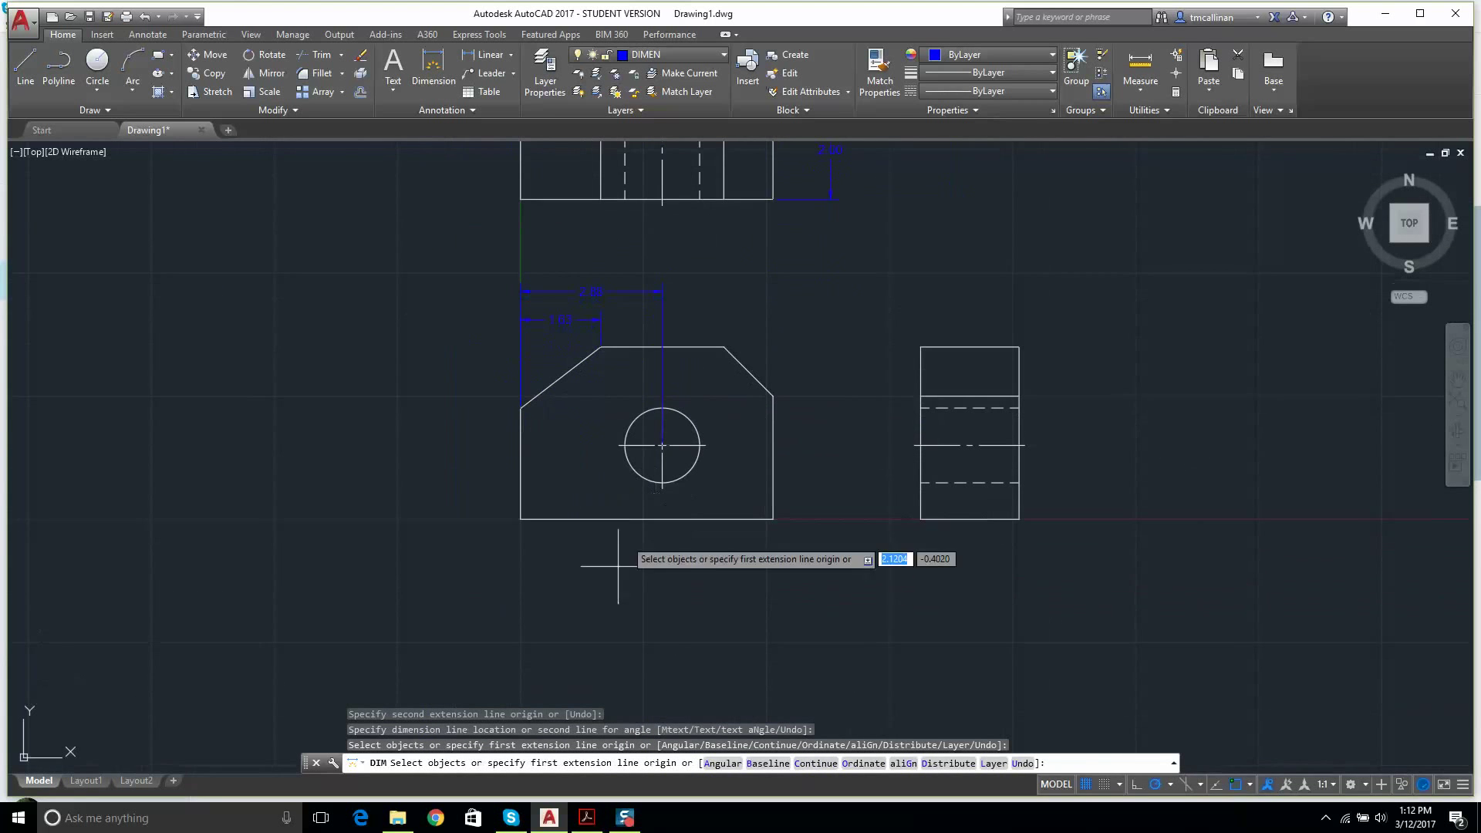
pyautogui.click(587, 819)
pyautogui.click(587, 819)
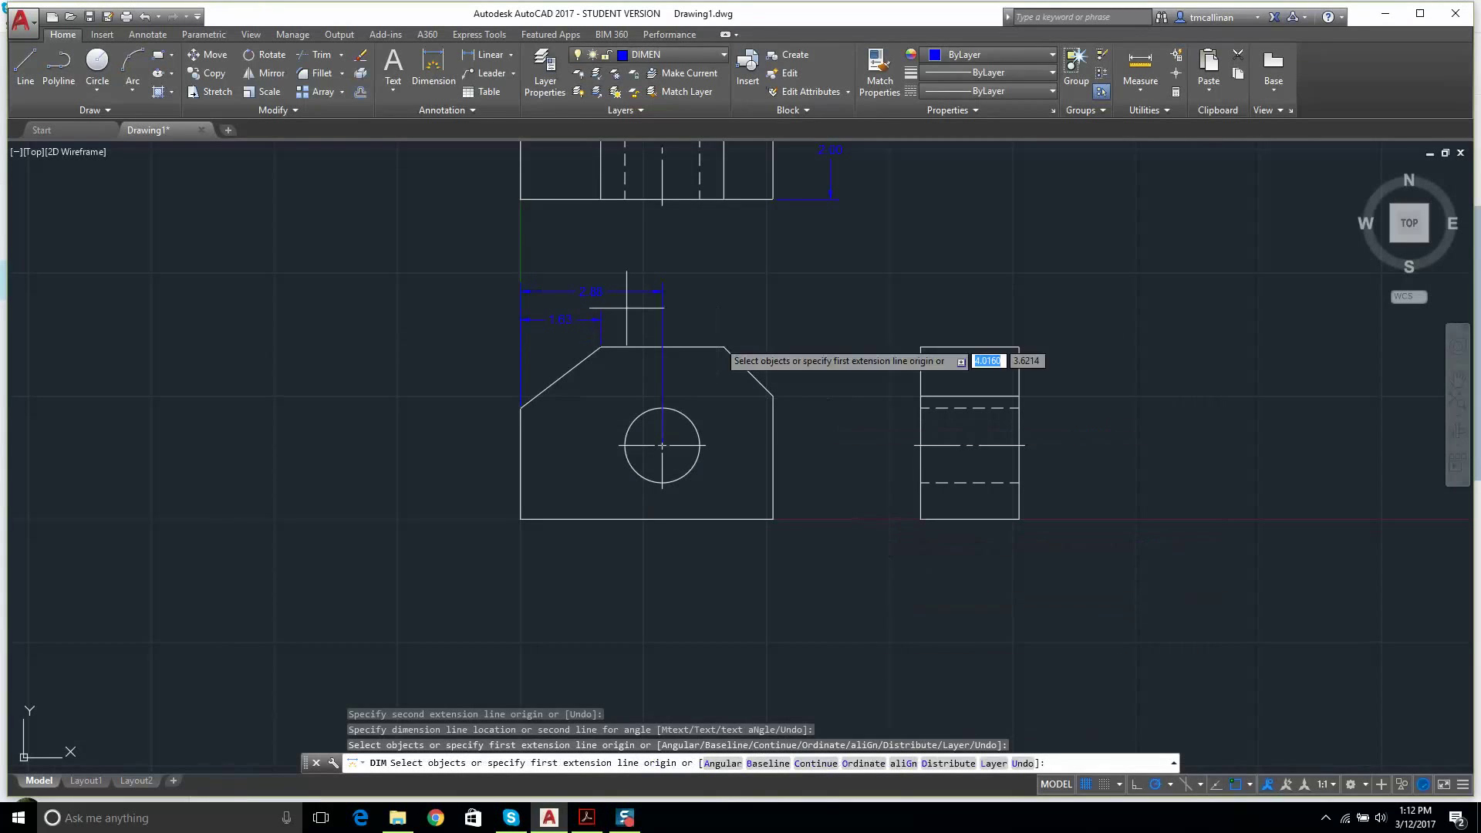
pyautogui.click(434, 65)
pyautogui.scroll(2, 730, 449)
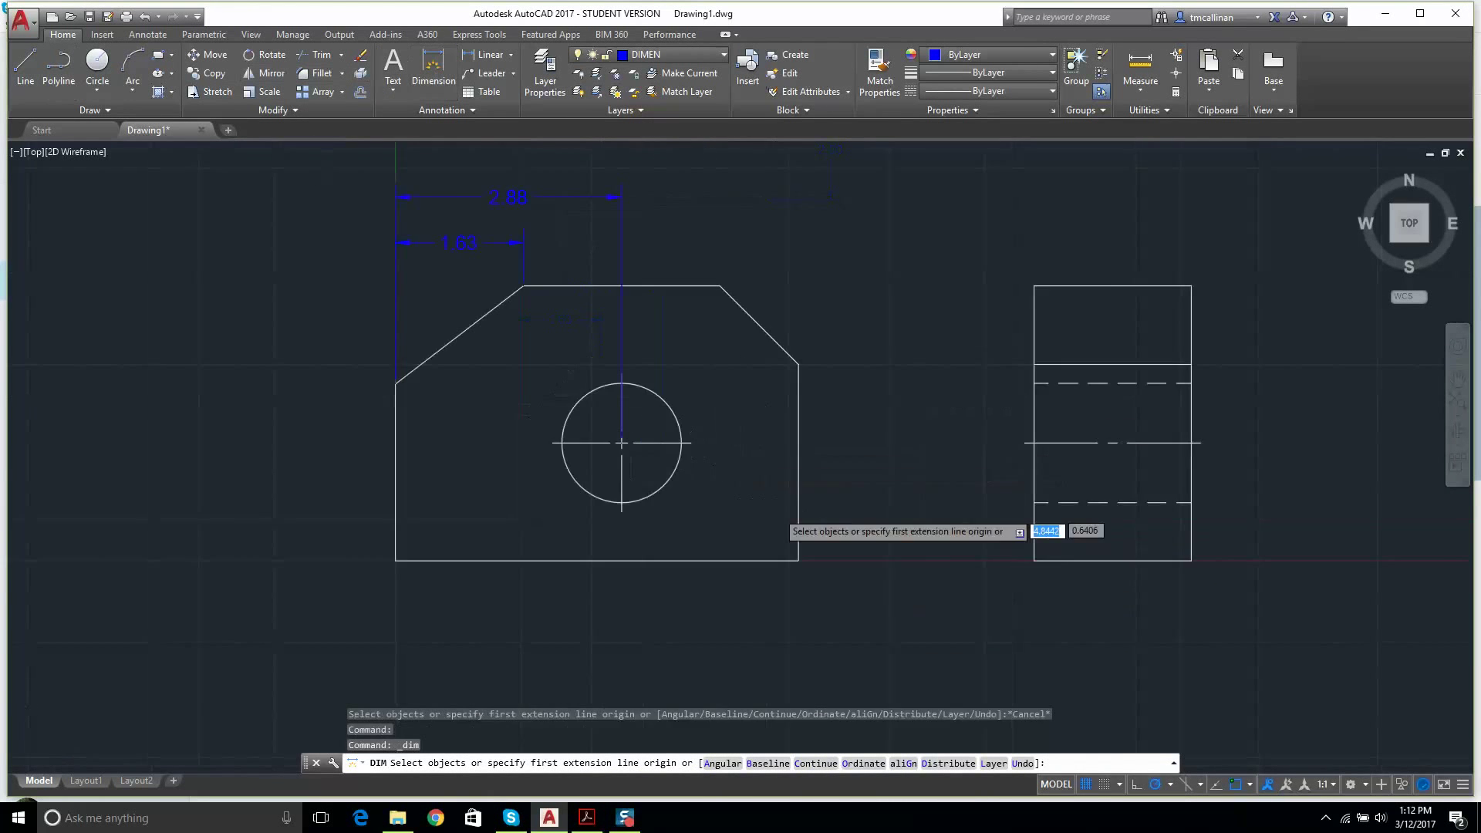
pyautogui.scroll(2, 780, 513)
pyautogui.click(799, 561)
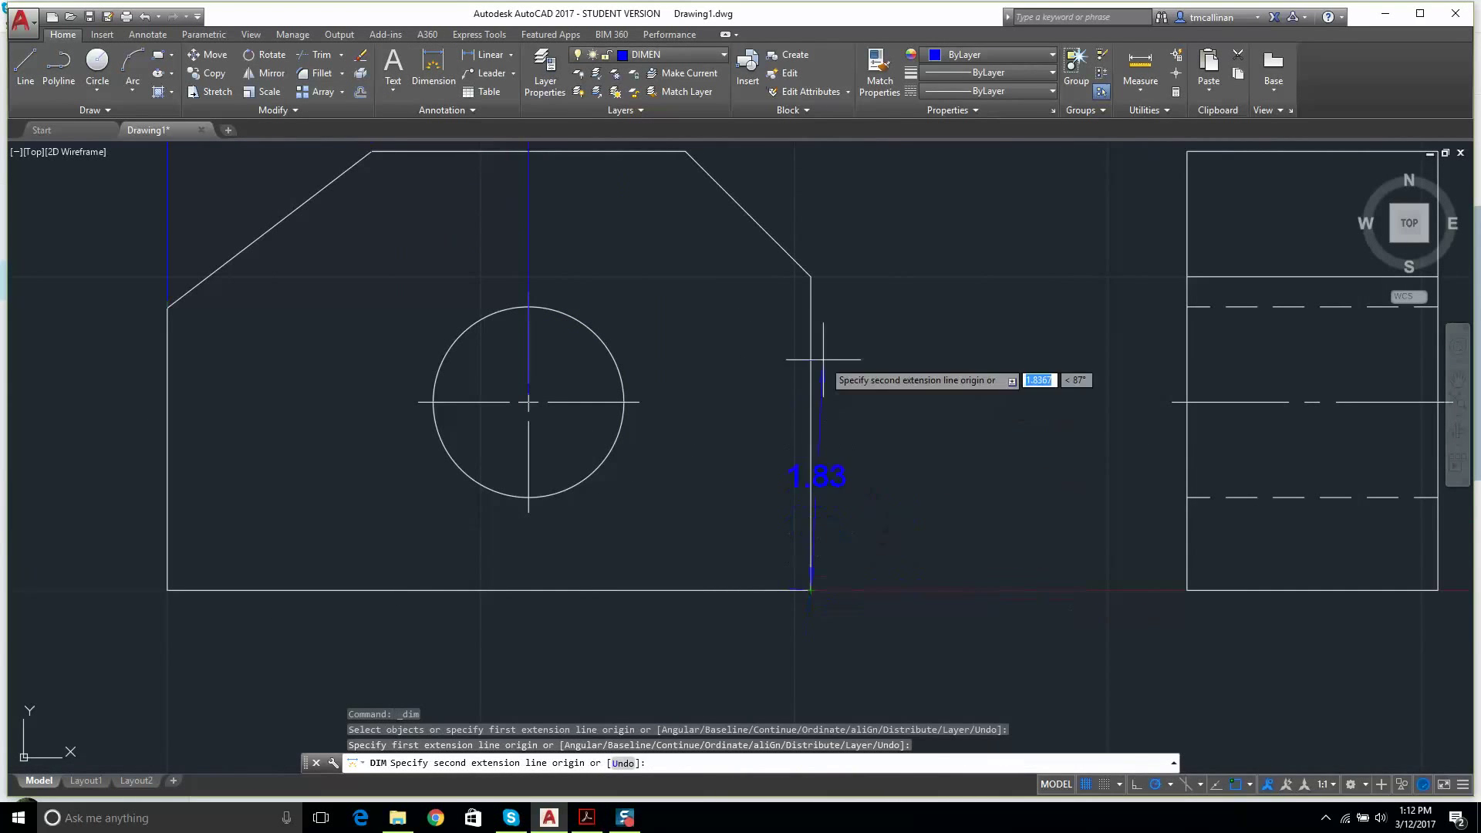
pyautogui.click(811, 276)
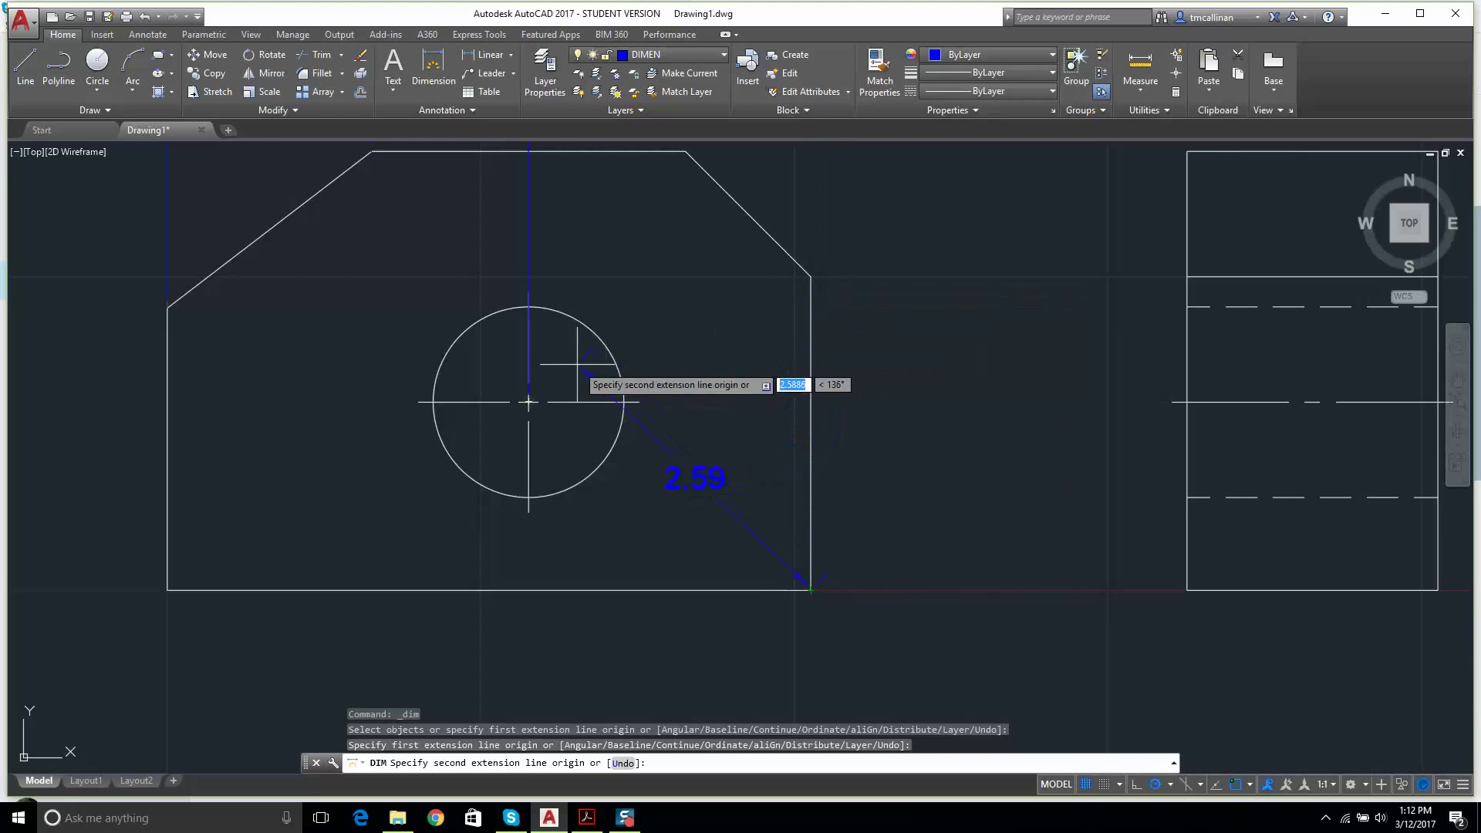
pyautogui.click(882, 501)
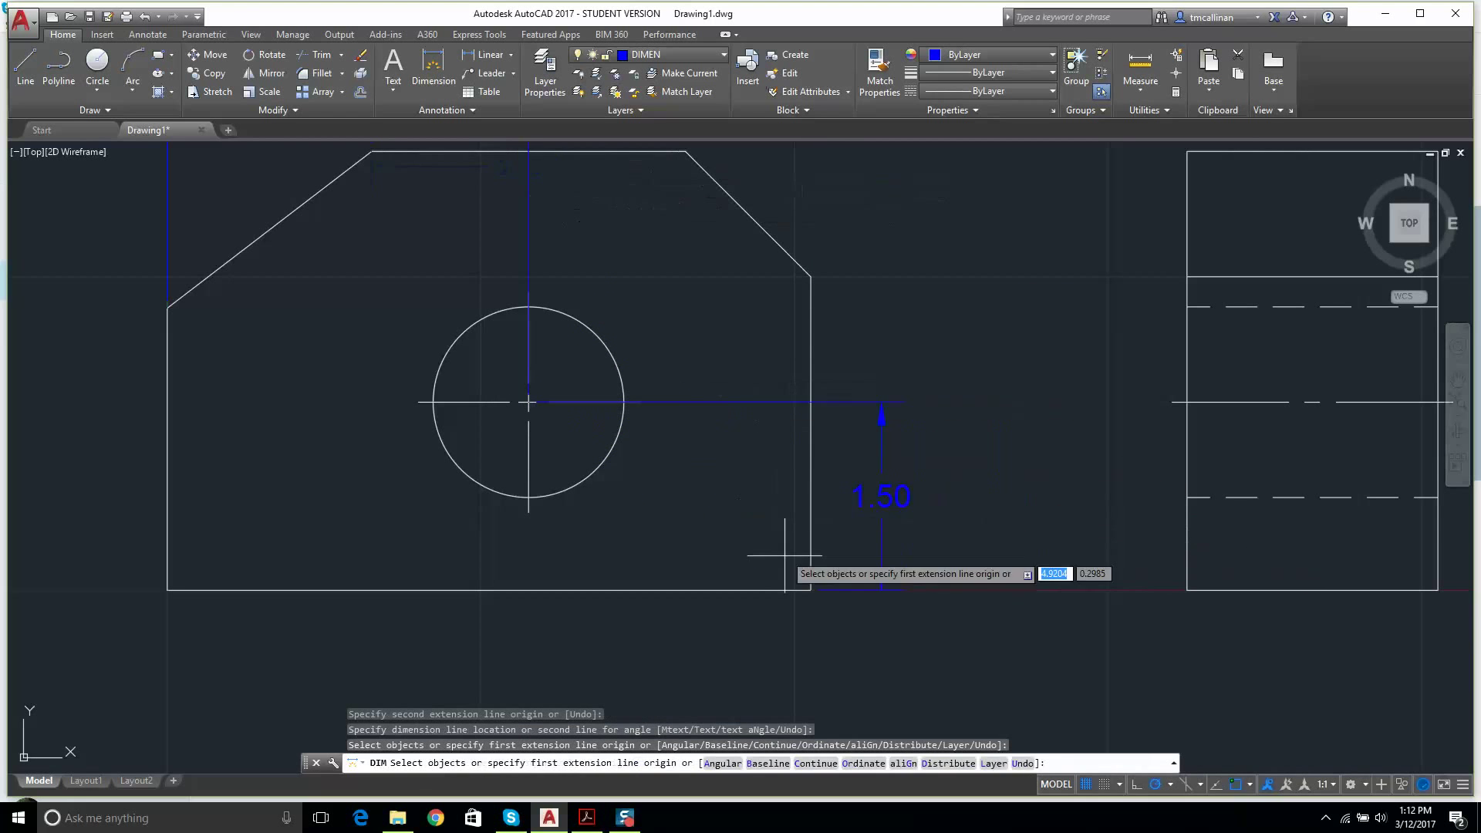
# - Dimension the height of the front view's right vertical edge, placing it outside the hole-center height dimension
pyautogui.press('Return')
pyautogui.click(811, 590)
pyautogui.click(810, 278)
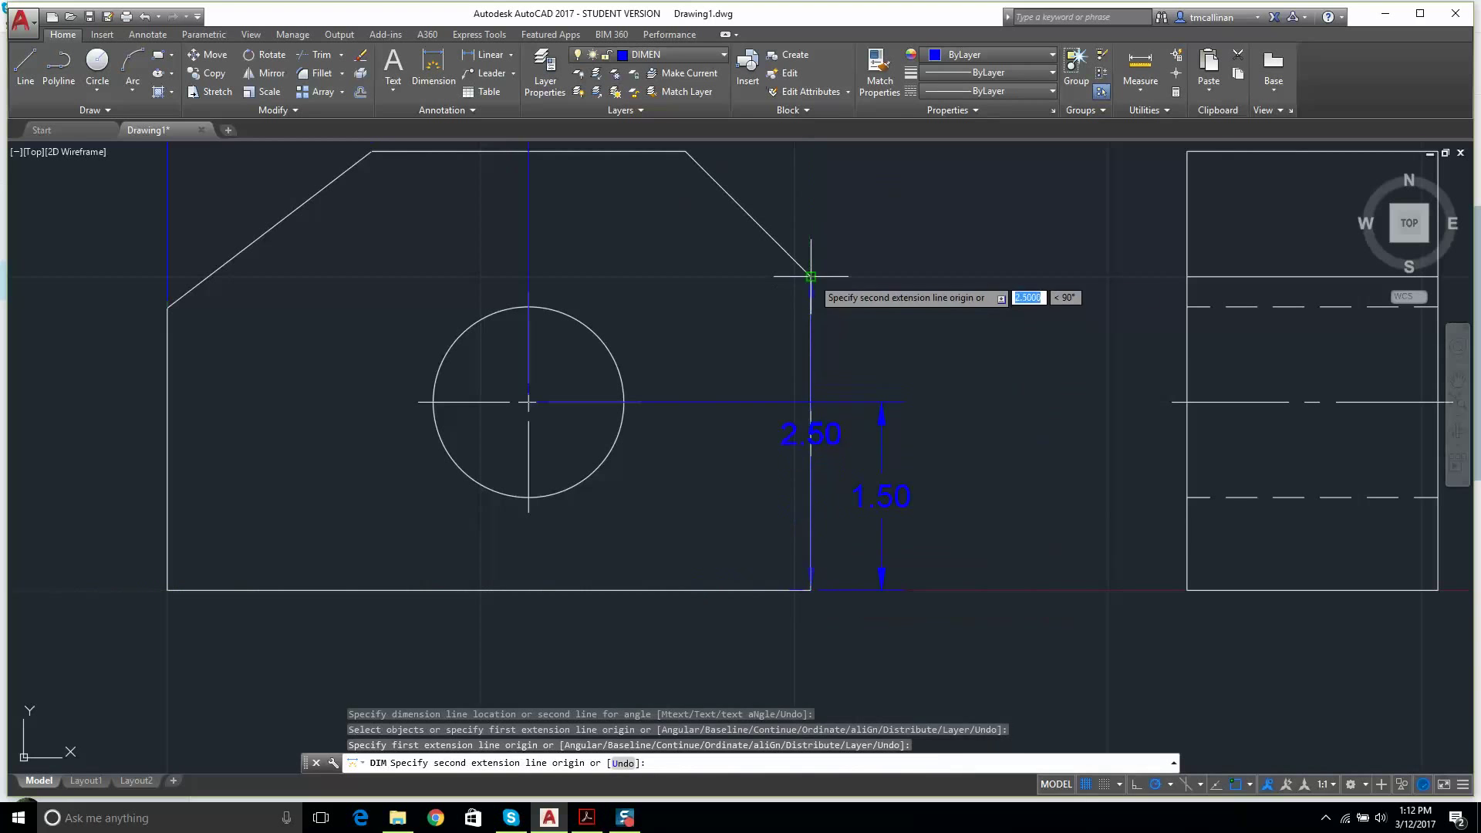
pyautogui.click(969, 362)
pyautogui.scroll(-1, 970, 420)
pyautogui.moveTo(1027, 401); pyautogui.dragTo(911, 410, button='middle')
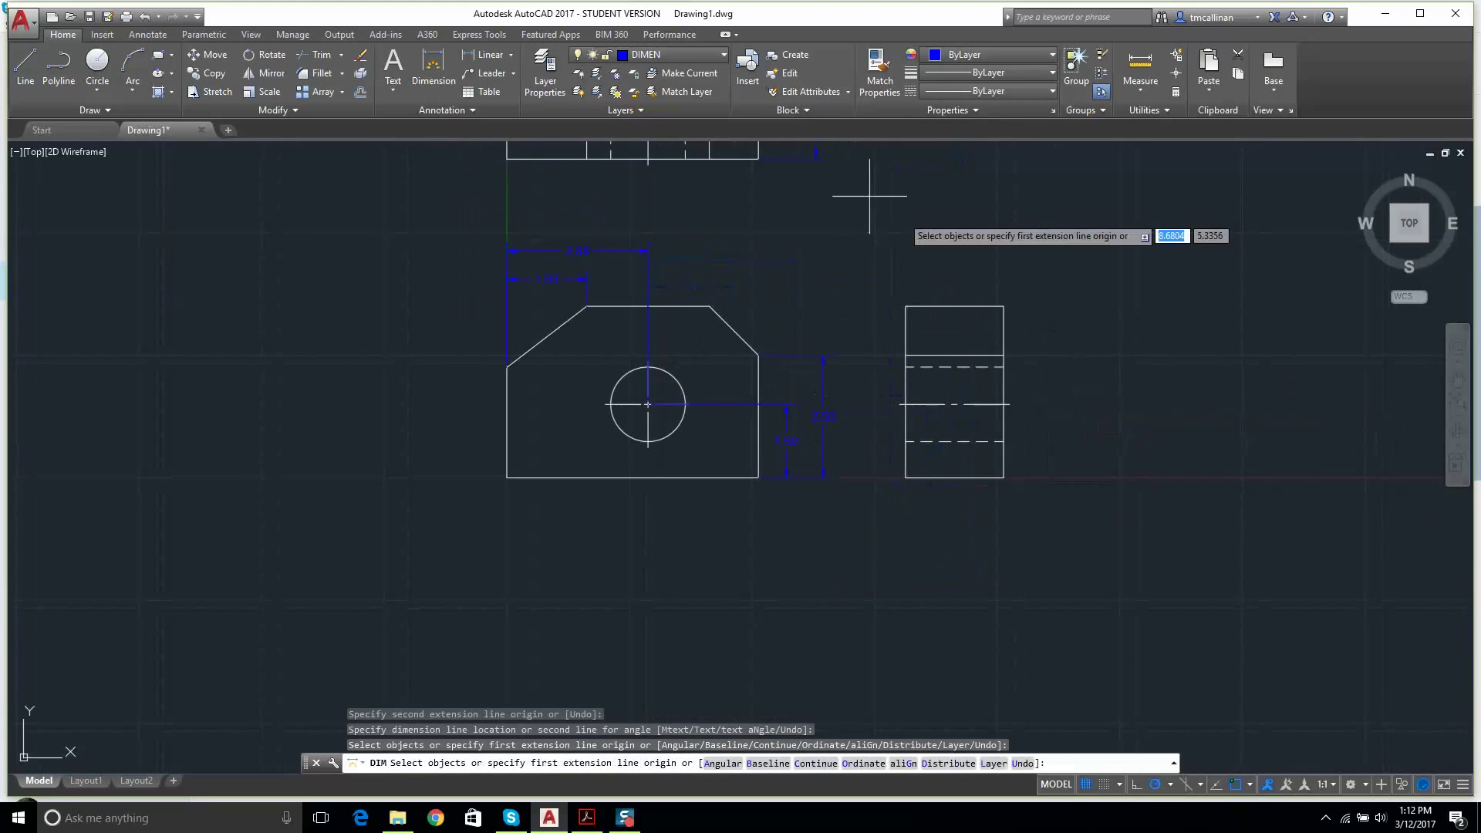
# - Dimension the overall height of the side view between its right corners, placing the dimension right of the view
pyautogui.click(434, 66)
pyautogui.scroll(2, 1001, 480)
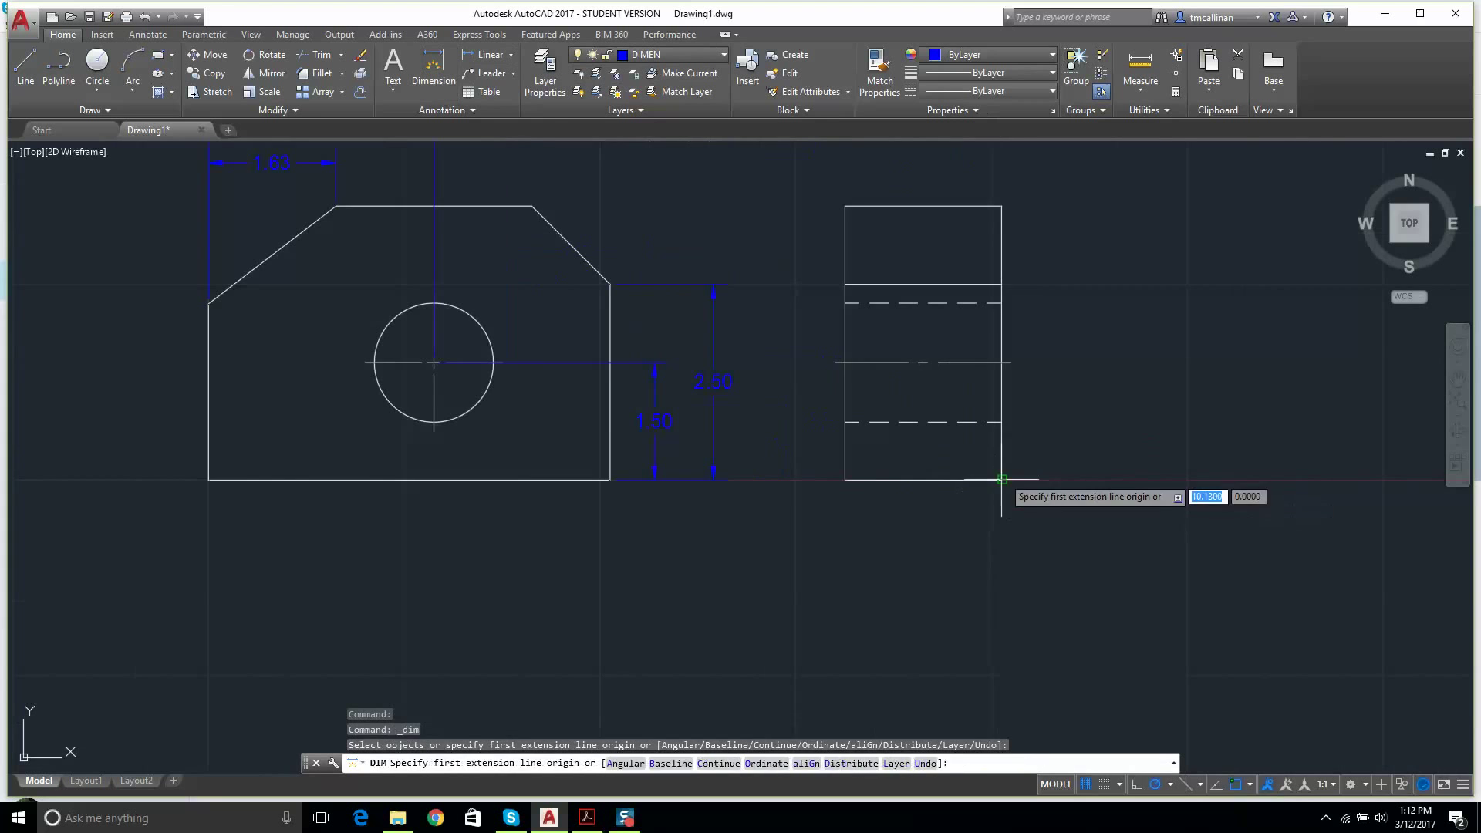
pyautogui.click(1002, 480)
pyautogui.click(1001, 206)
pyautogui.click(1087, 300)
pyautogui.scroll(-3, 895, 370)
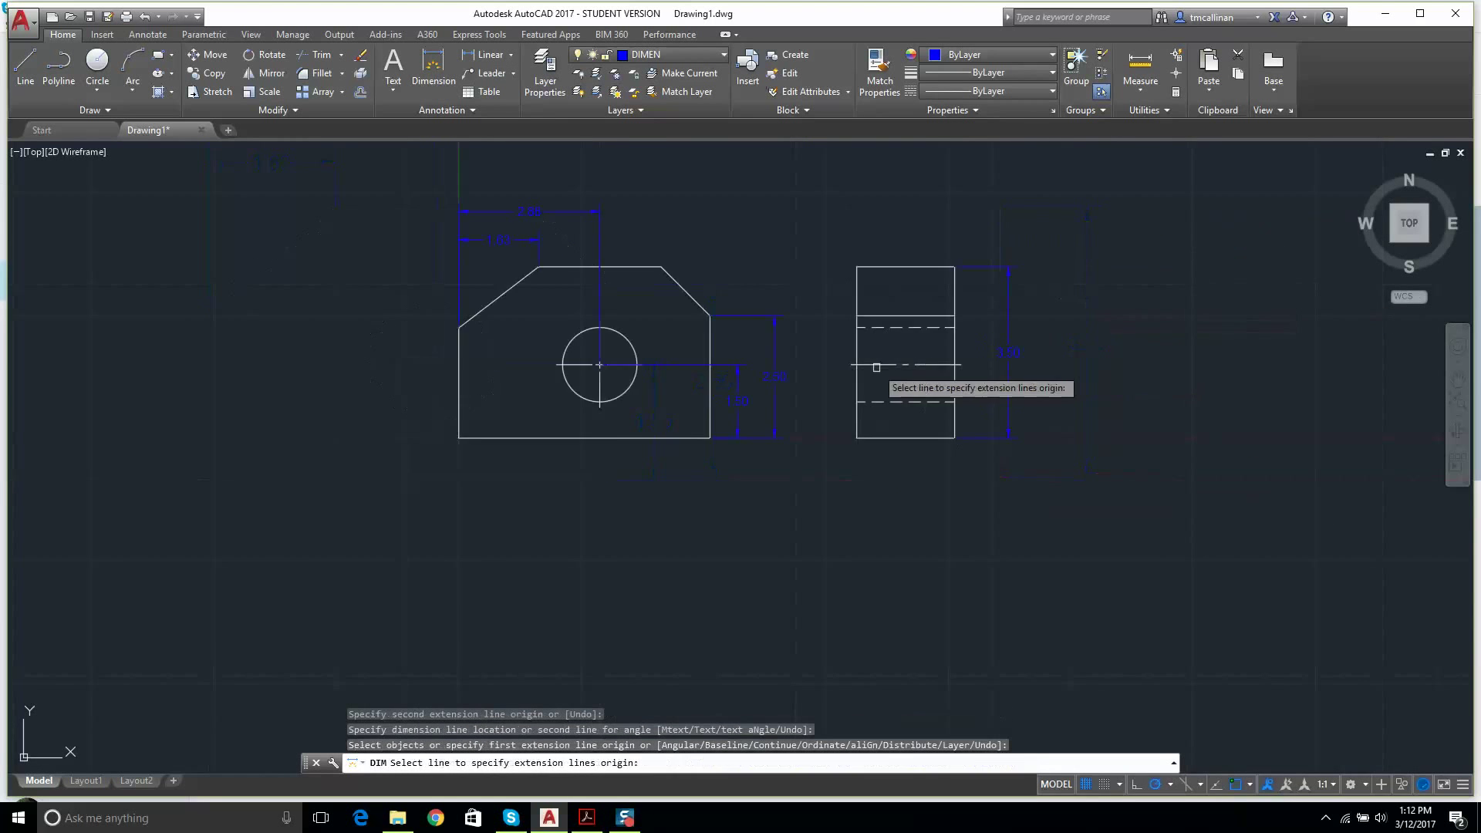
# - Dimension the height of the front view's left vertical edge, placing it left of the view, and end the dimensioning command
pyautogui.scroll(5, 854, 324)
pyautogui.scroll(-4, 854, 324)
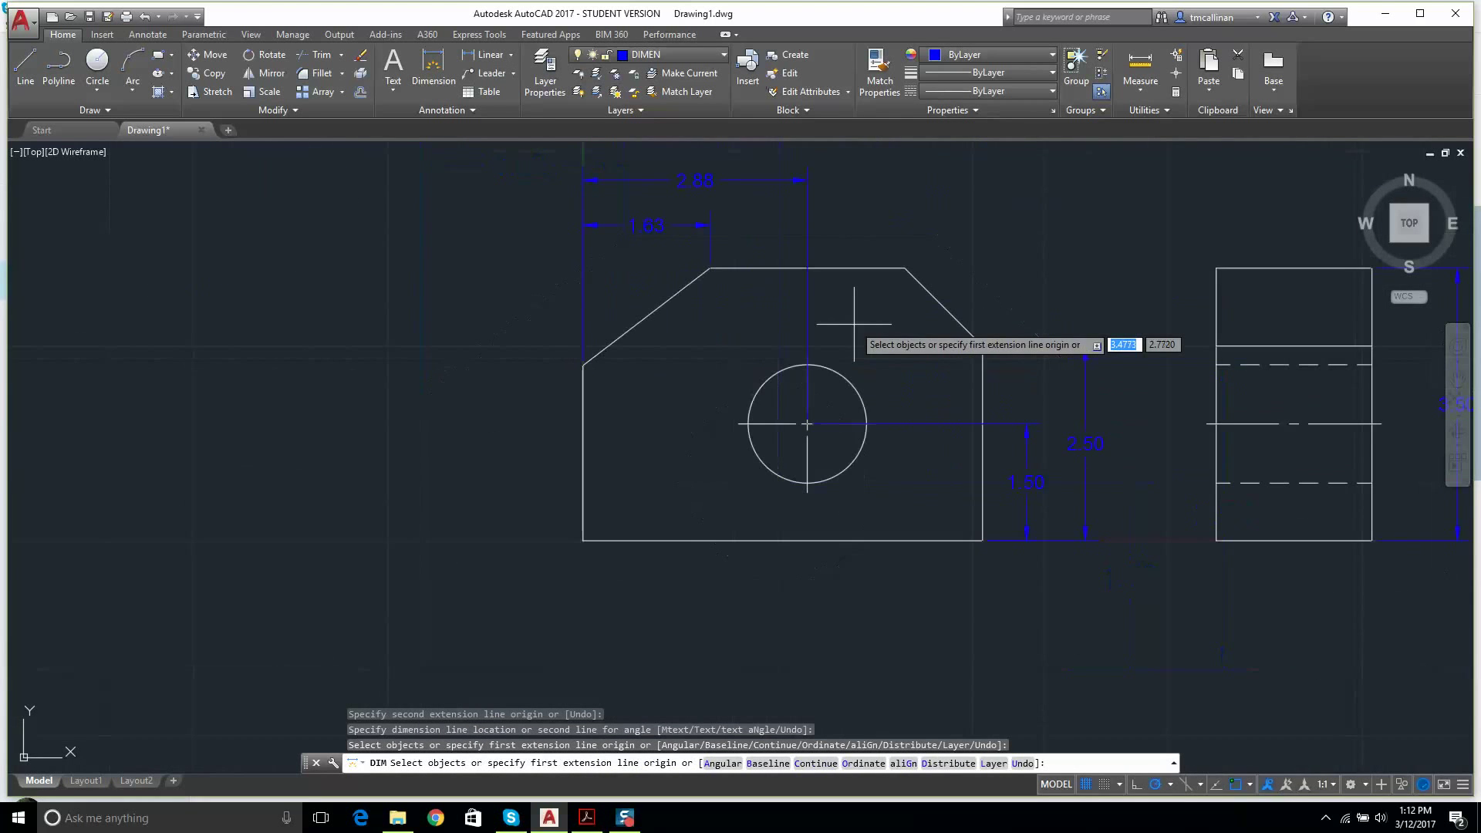
pyautogui.press('Return')
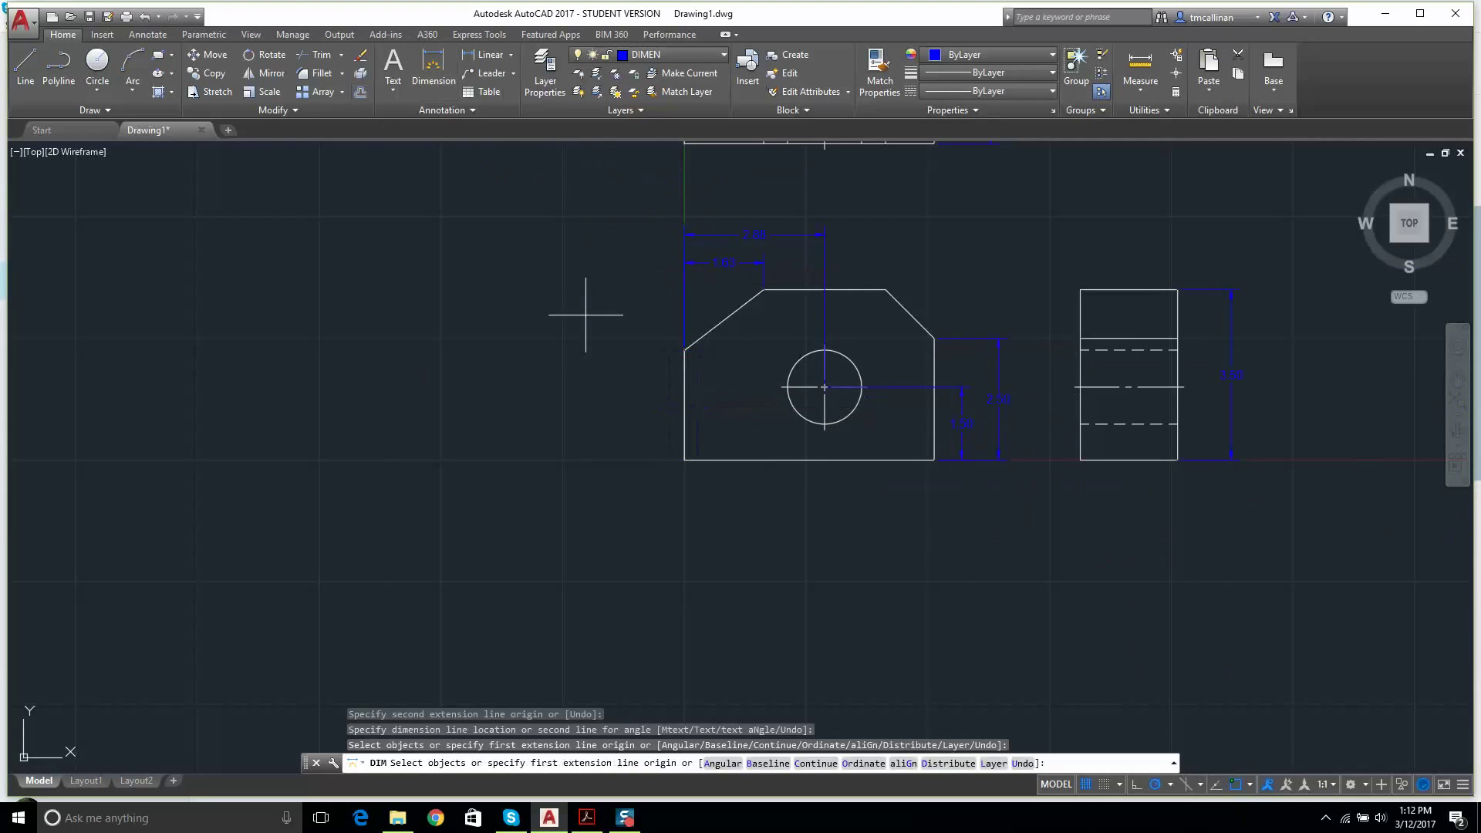
pyautogui.scroll(4, 687, 397)
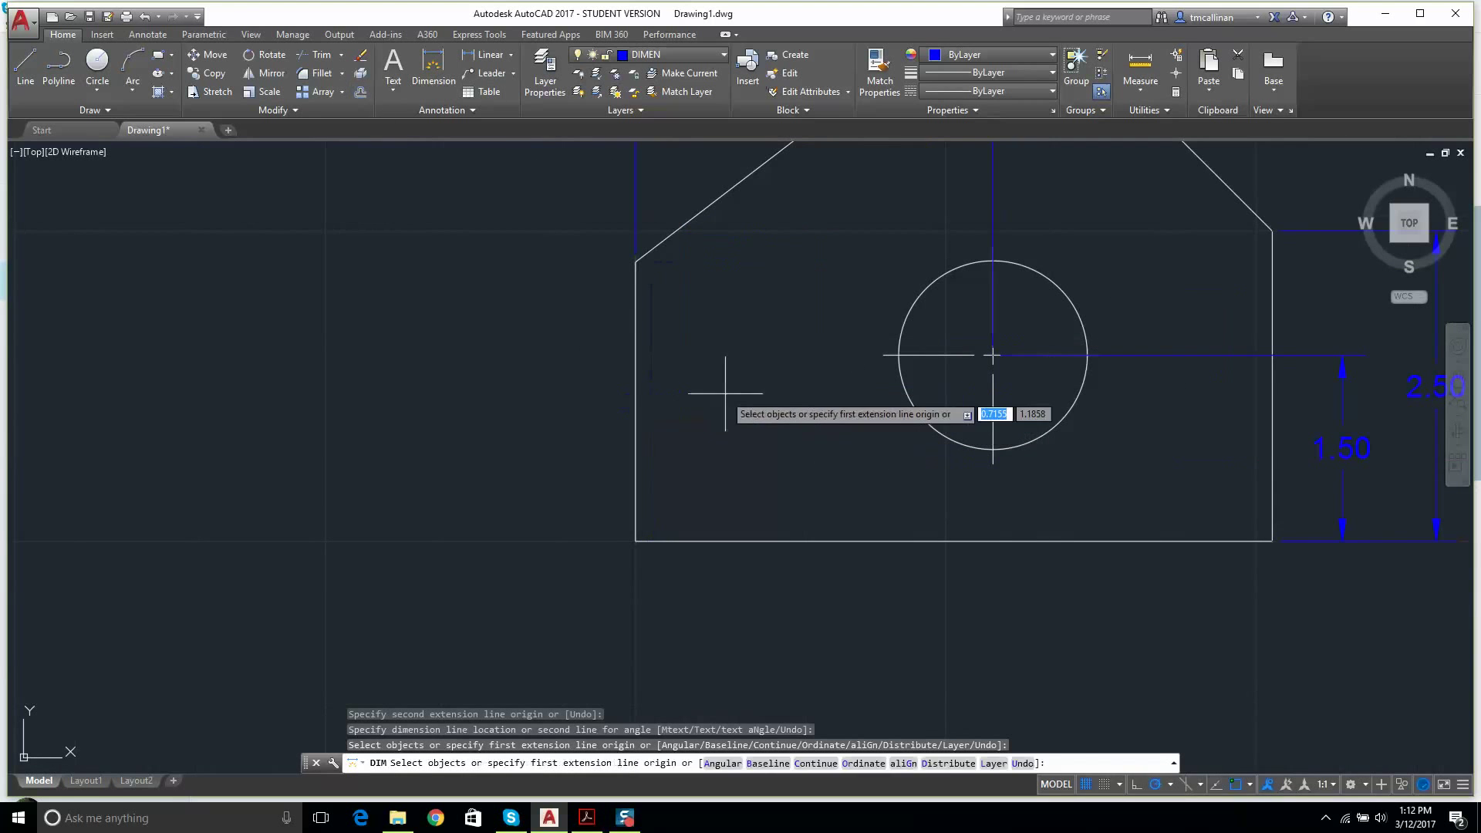
pyautogui.click(636, 334)
pyautogui.click(539, 366)
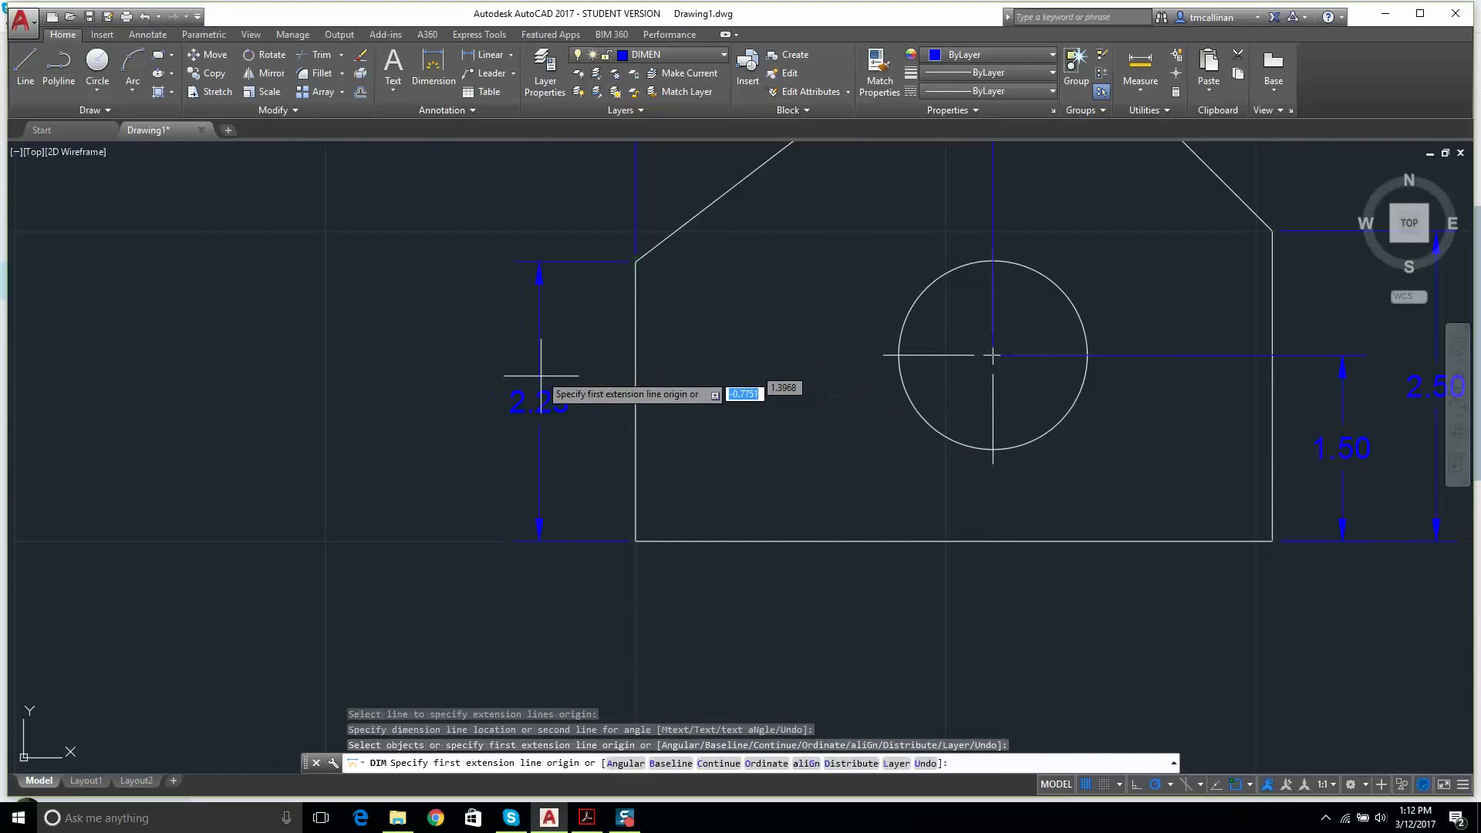
pyautogui.press('Escape')
pyautogui.scroll(-6, 876, 241)
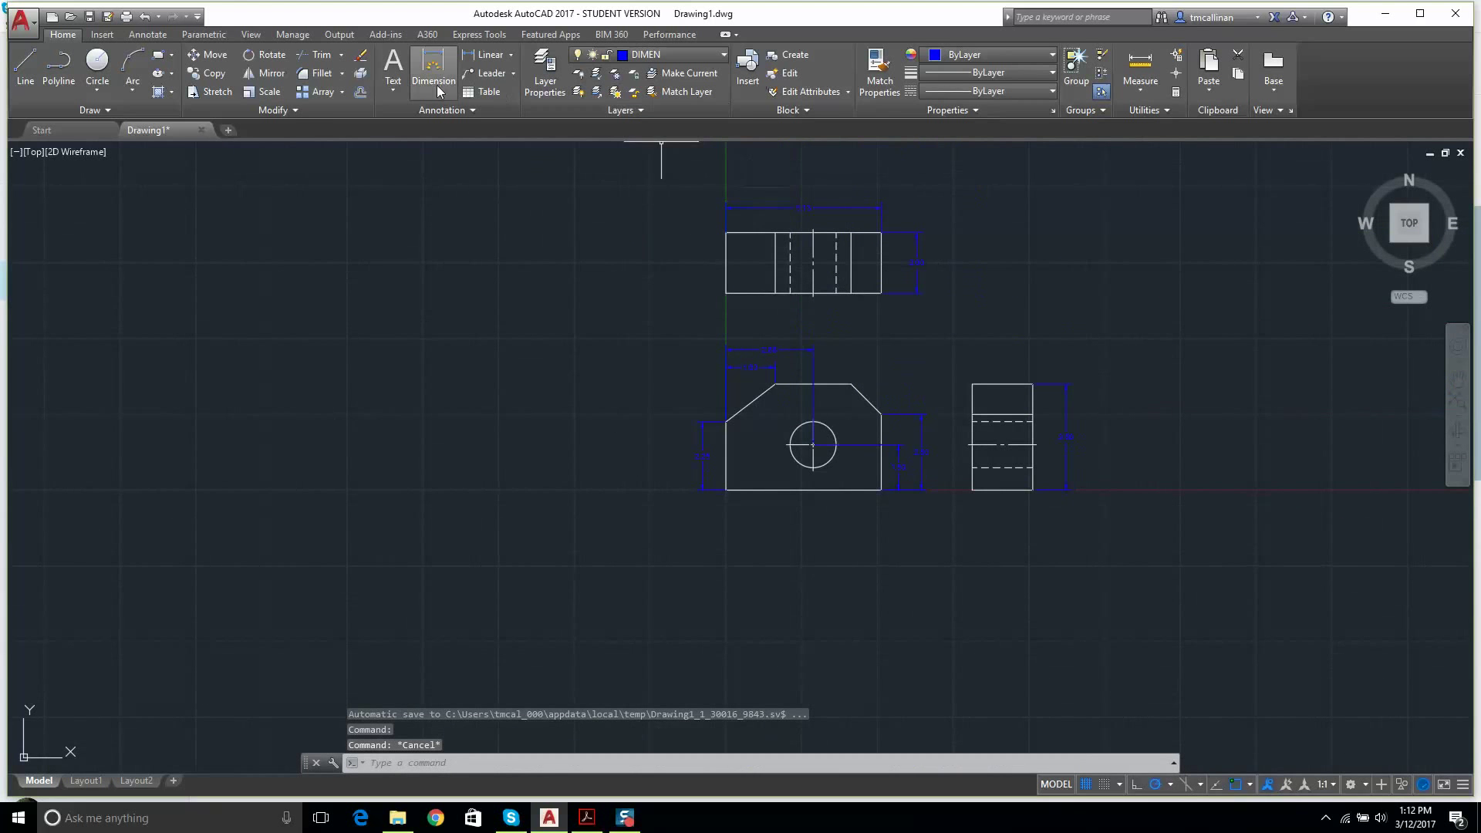
# - Add a diameter dimension to the front view's hole, placing its text below the view's bottom edge
pyautogui.click(512, 56)
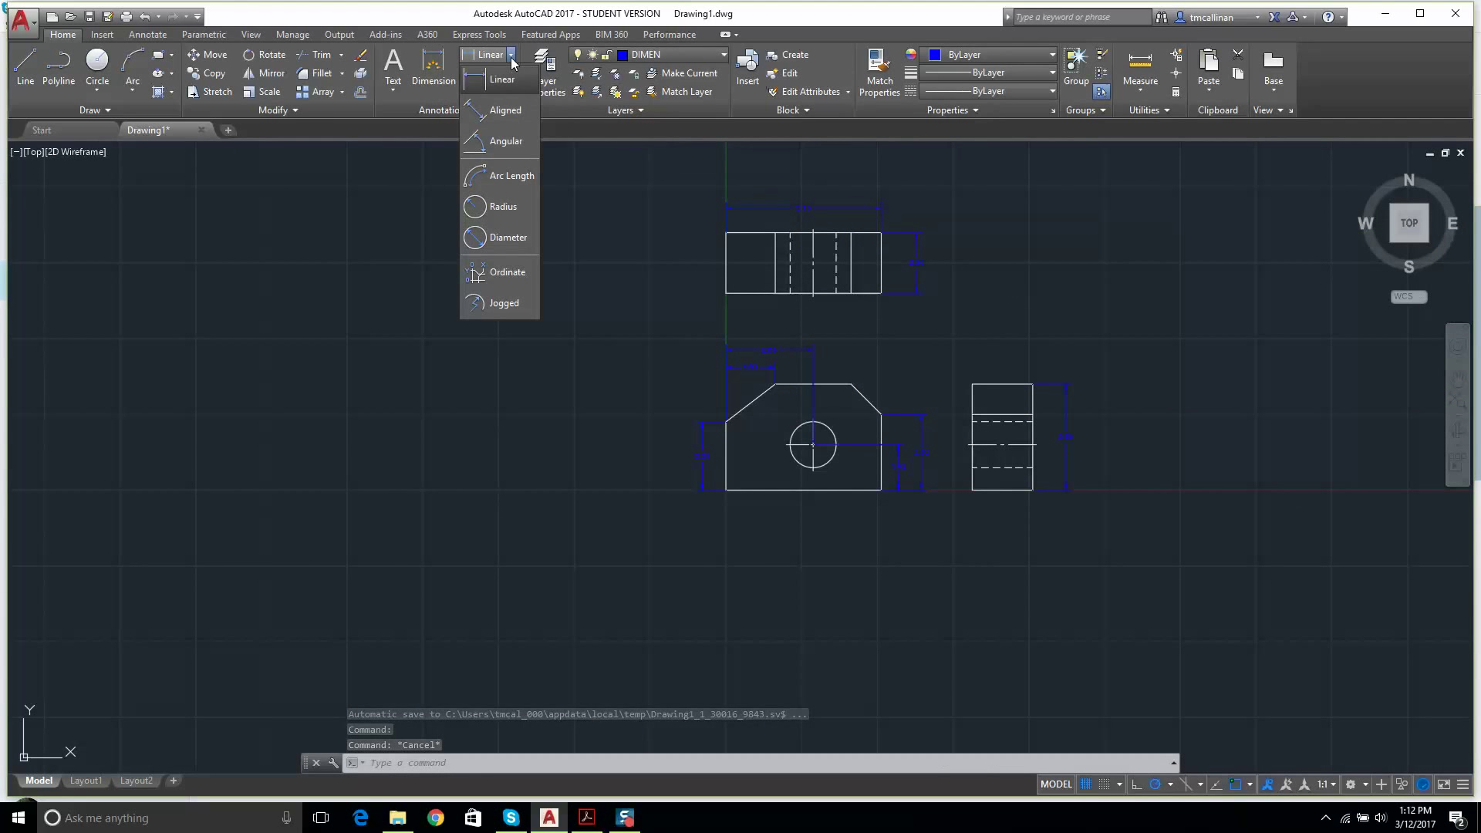
pyautogui.click(516, 239)
pyautogui.scroll(5, 887, 462)
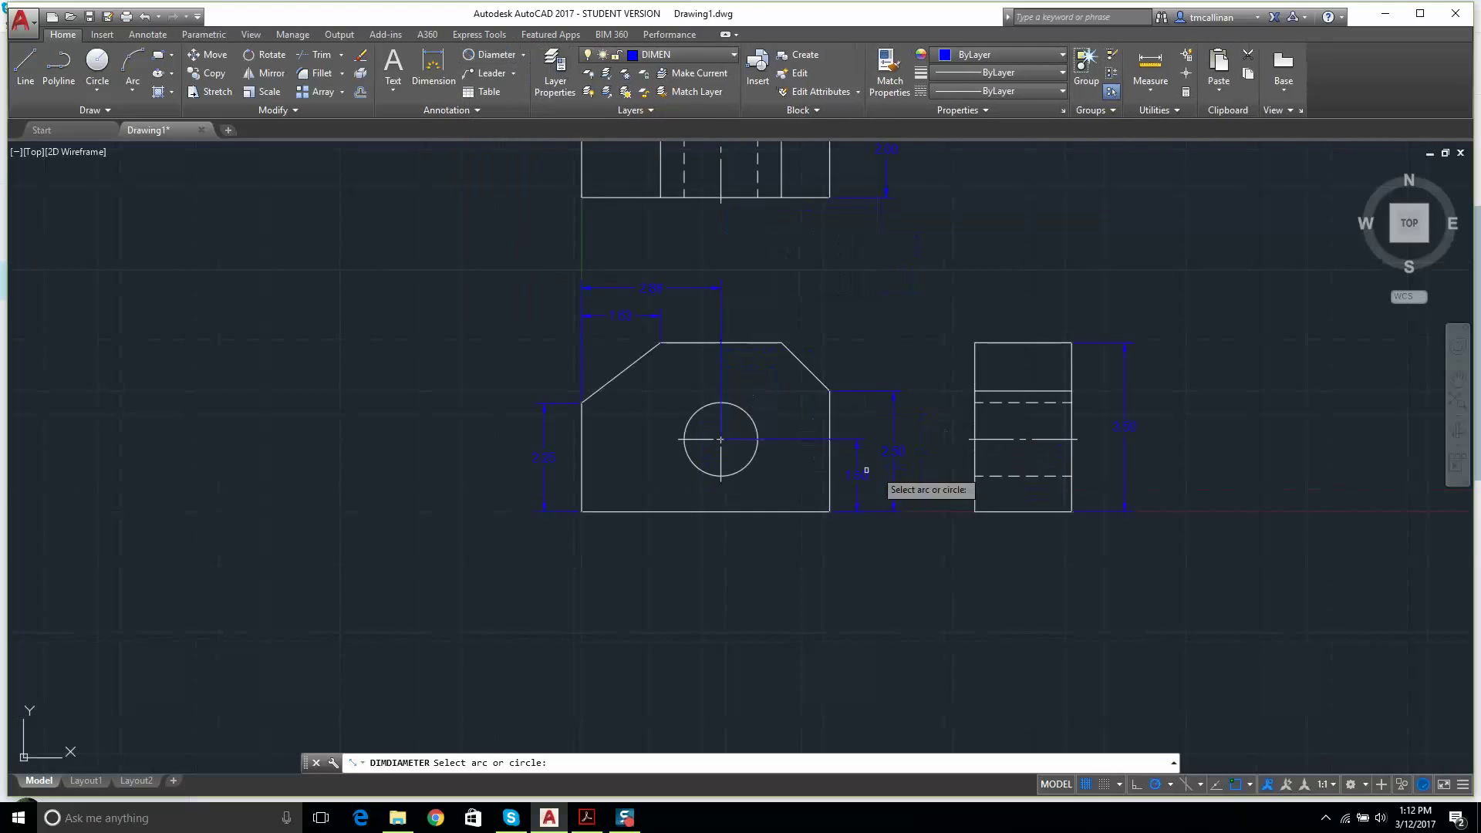
pyautogui.click(671, 467)
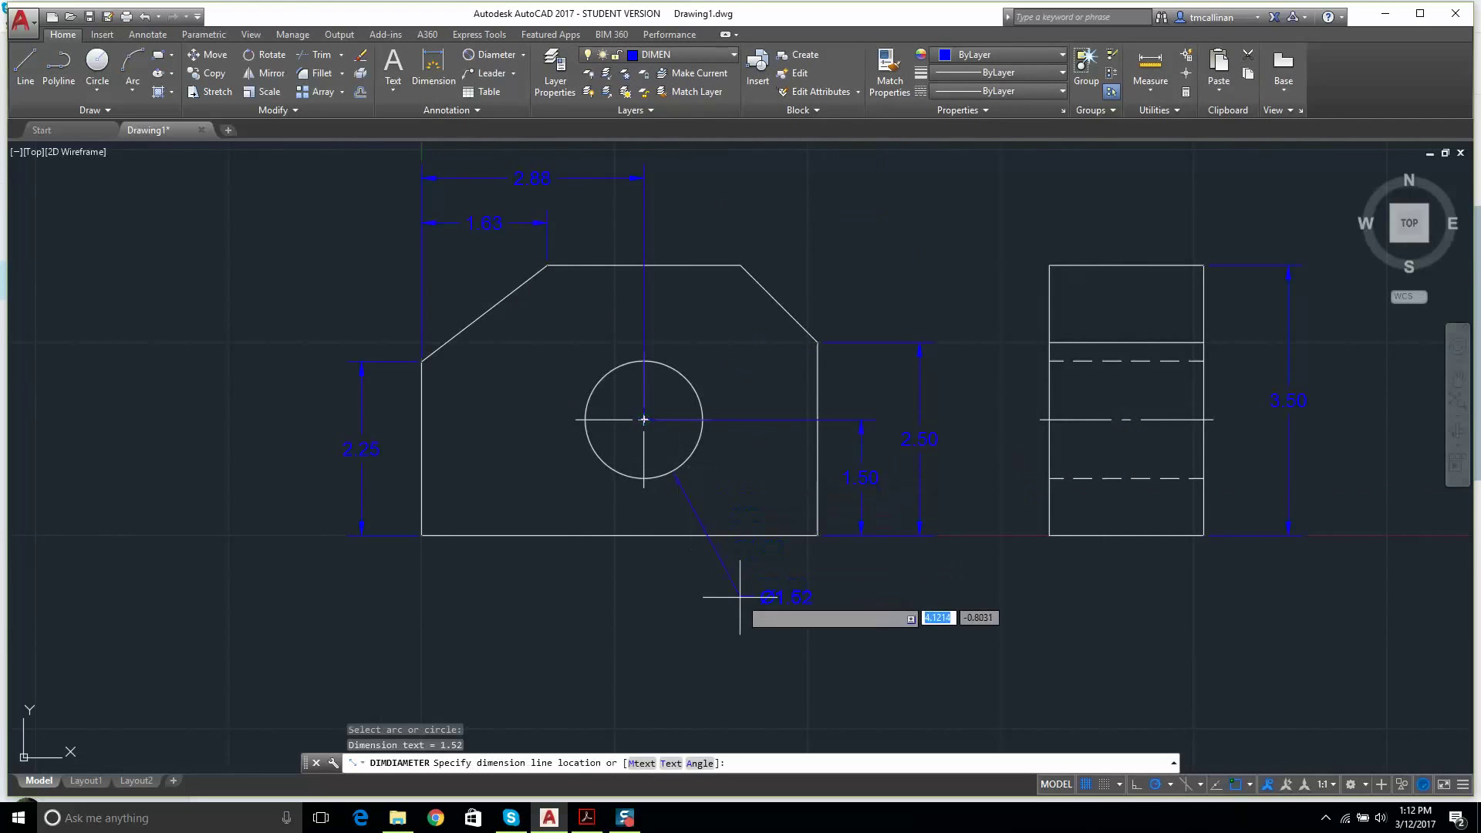
pyautogui.click(741, 621)
pyautogui.press('Escape')
pyautogui.press('Escape')
# - Examine the text and placement of the front view's dimensions, including the hole diameter, the widths above and the heights beside it
pyautogui.scroll(3, 784, 612)
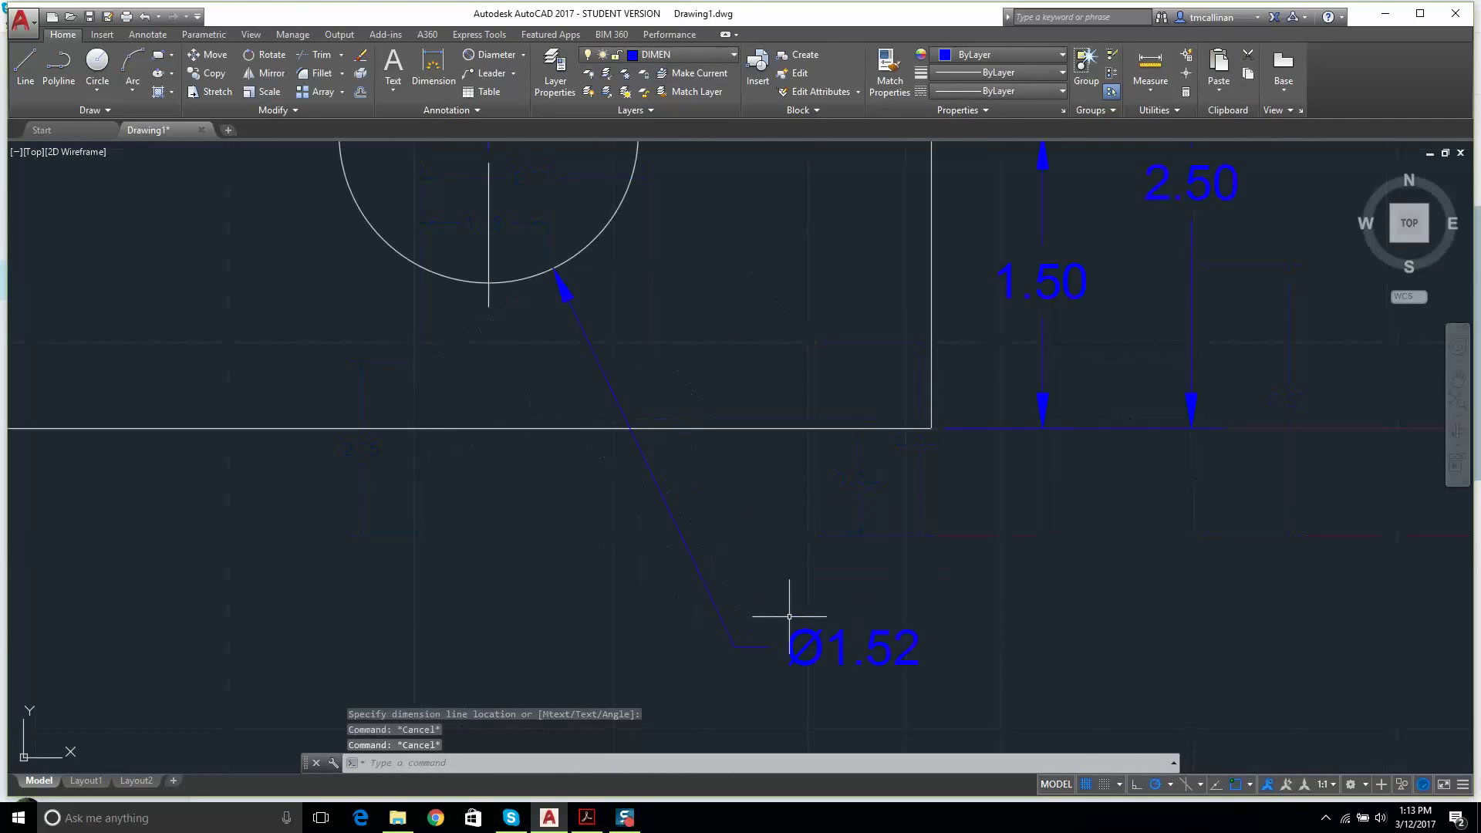
pyautogui.scroll(-7, 1001, 574)
pyautogui.scroll(4, 1003, 532)
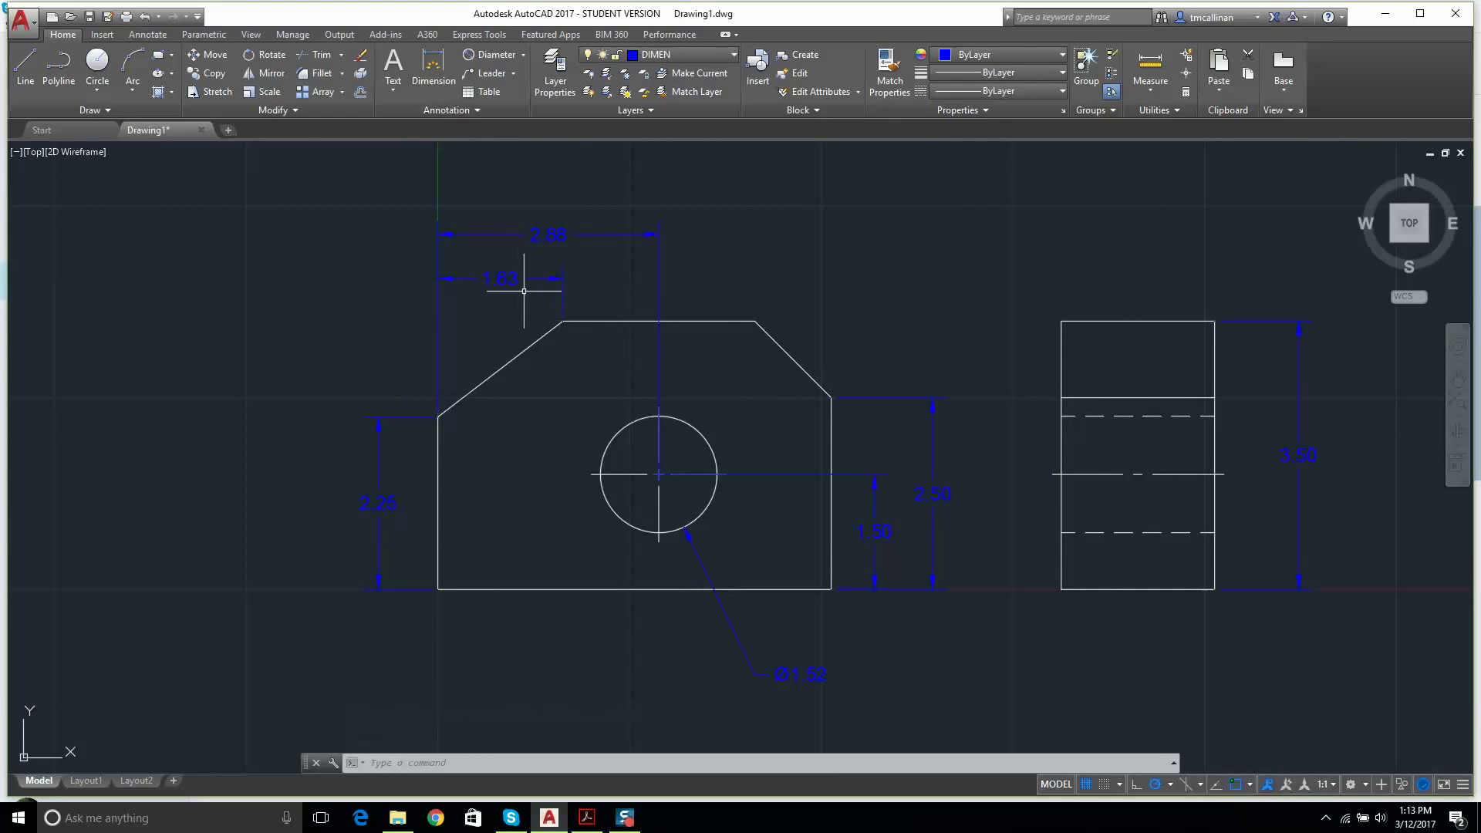
pyautogui.scroll(5, 546, 225)
pyautogui.scroll(-6, 540, 289)
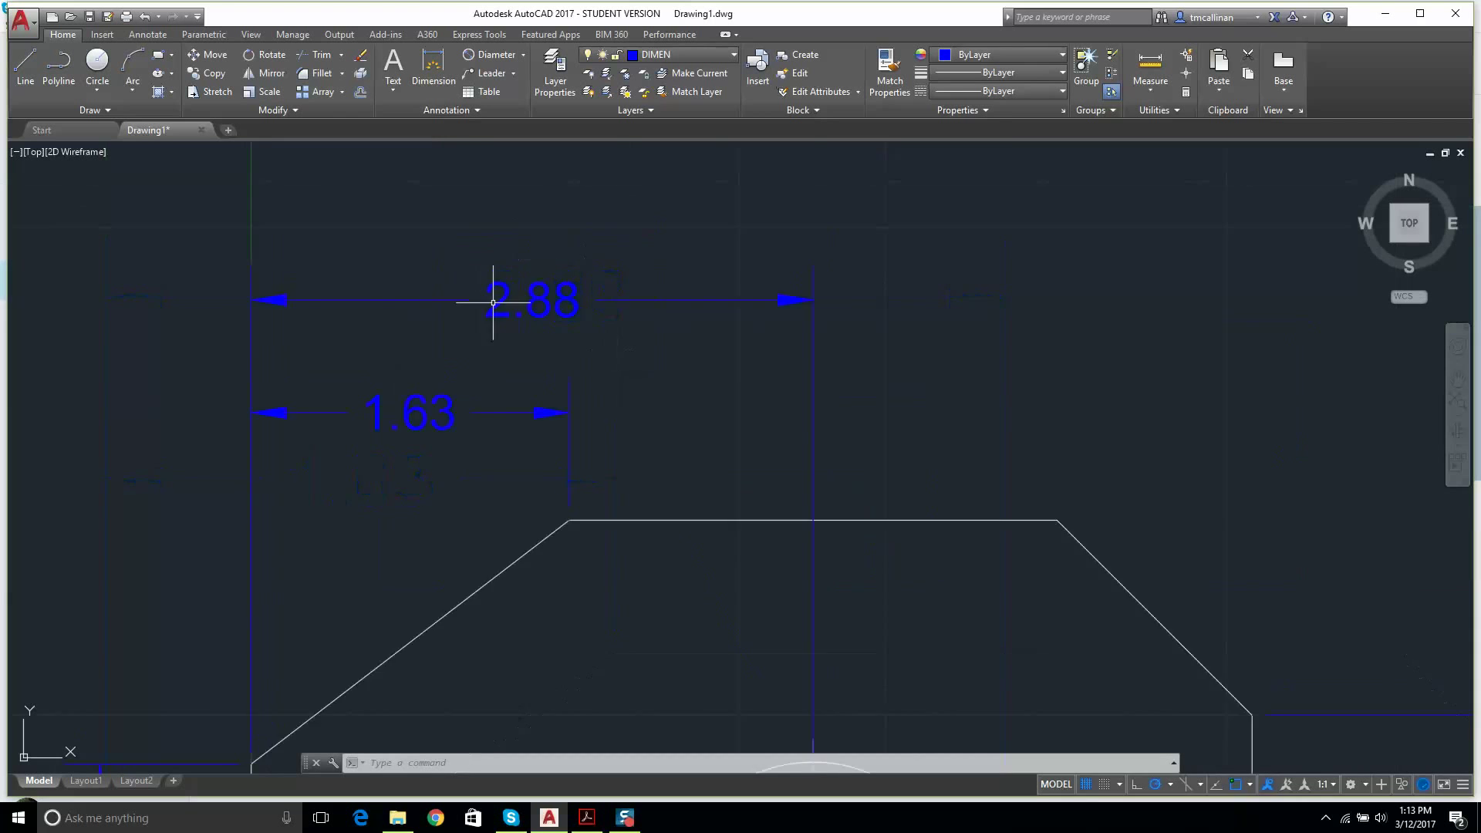
pyautogui.scroll(3, 694, 529)
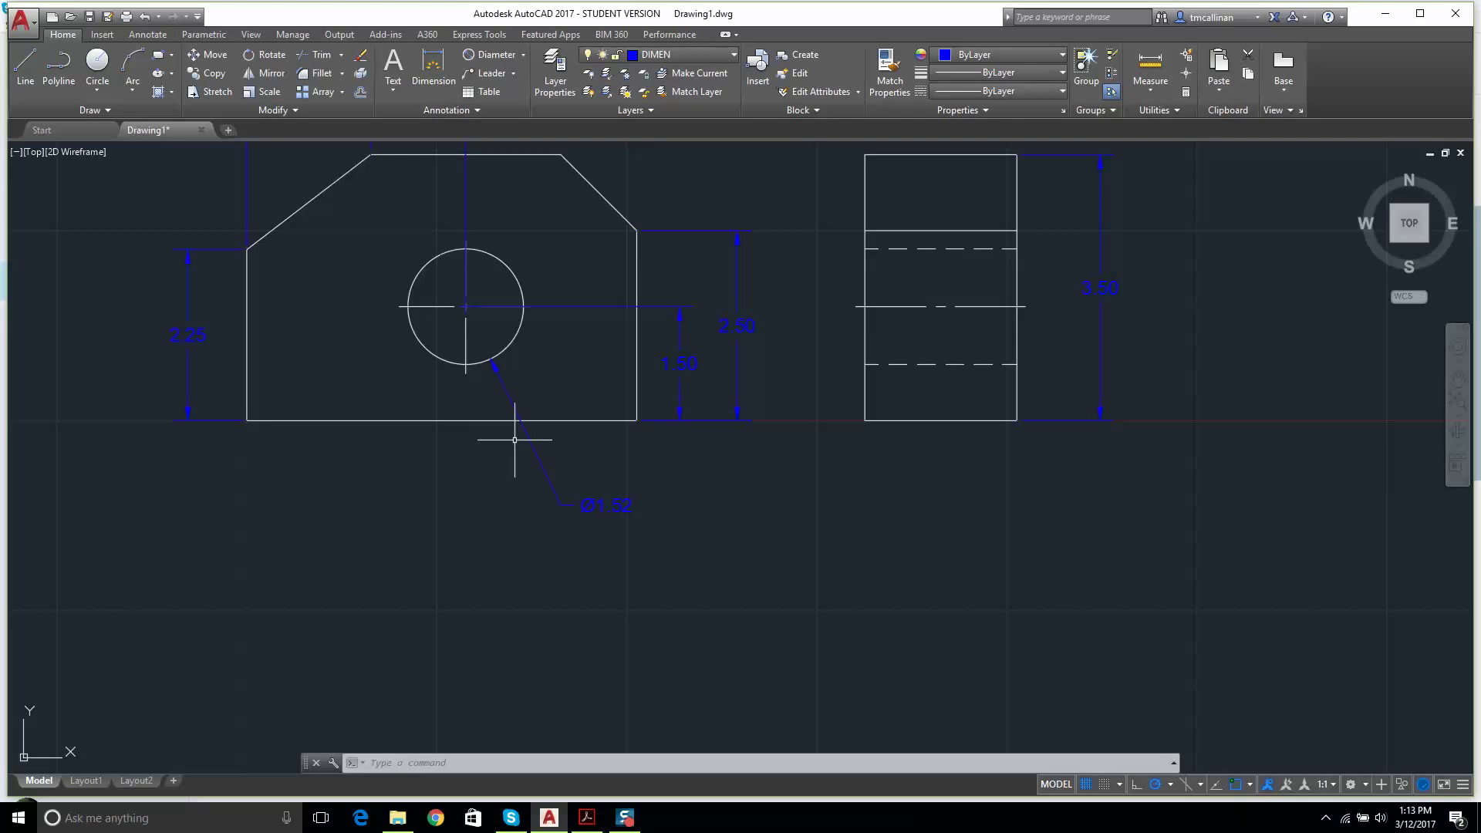
pyautogui.scroll(4, 790, 348)
pyautogui.scroll(-7, 710, 314)
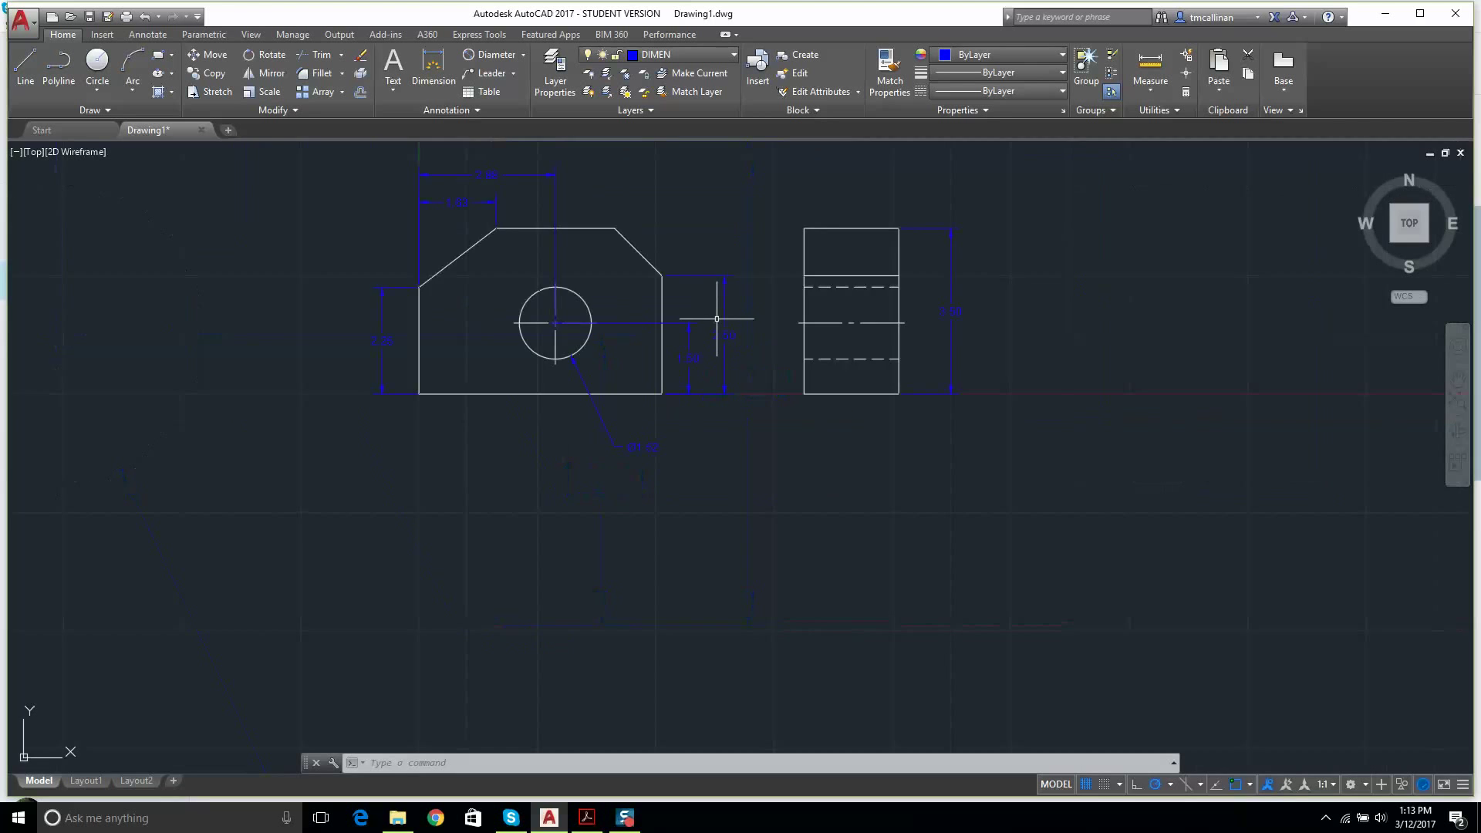
pyautogui.scroll(5, 710, 320)
pyautogui.scroll(4, 756, 321)
pyautogui.scroll(-4, 759, 326)
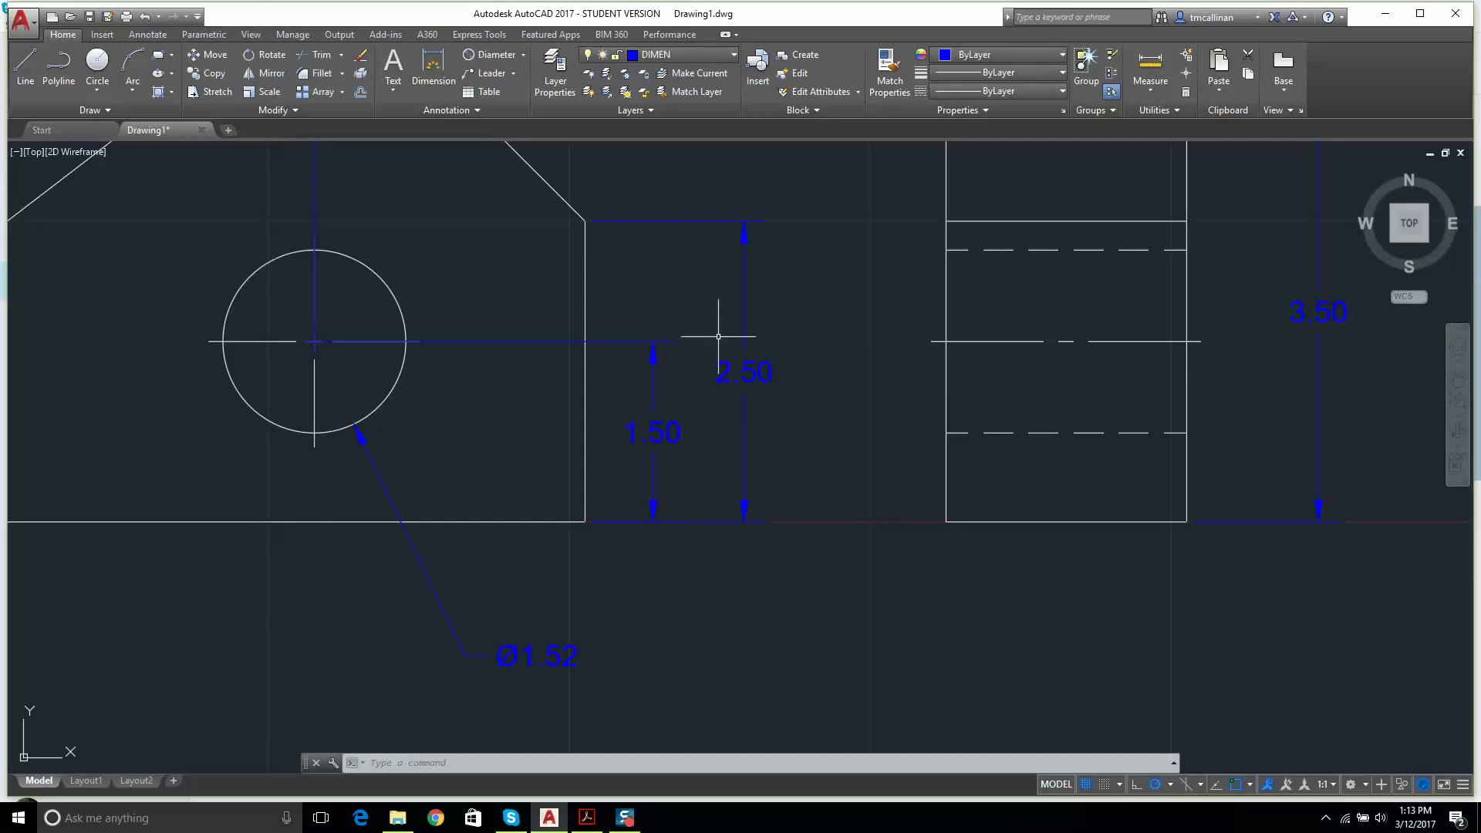
pyautogui.scroll(5, 718, 336)
pyautogui.scroll(-5, 745, 372)
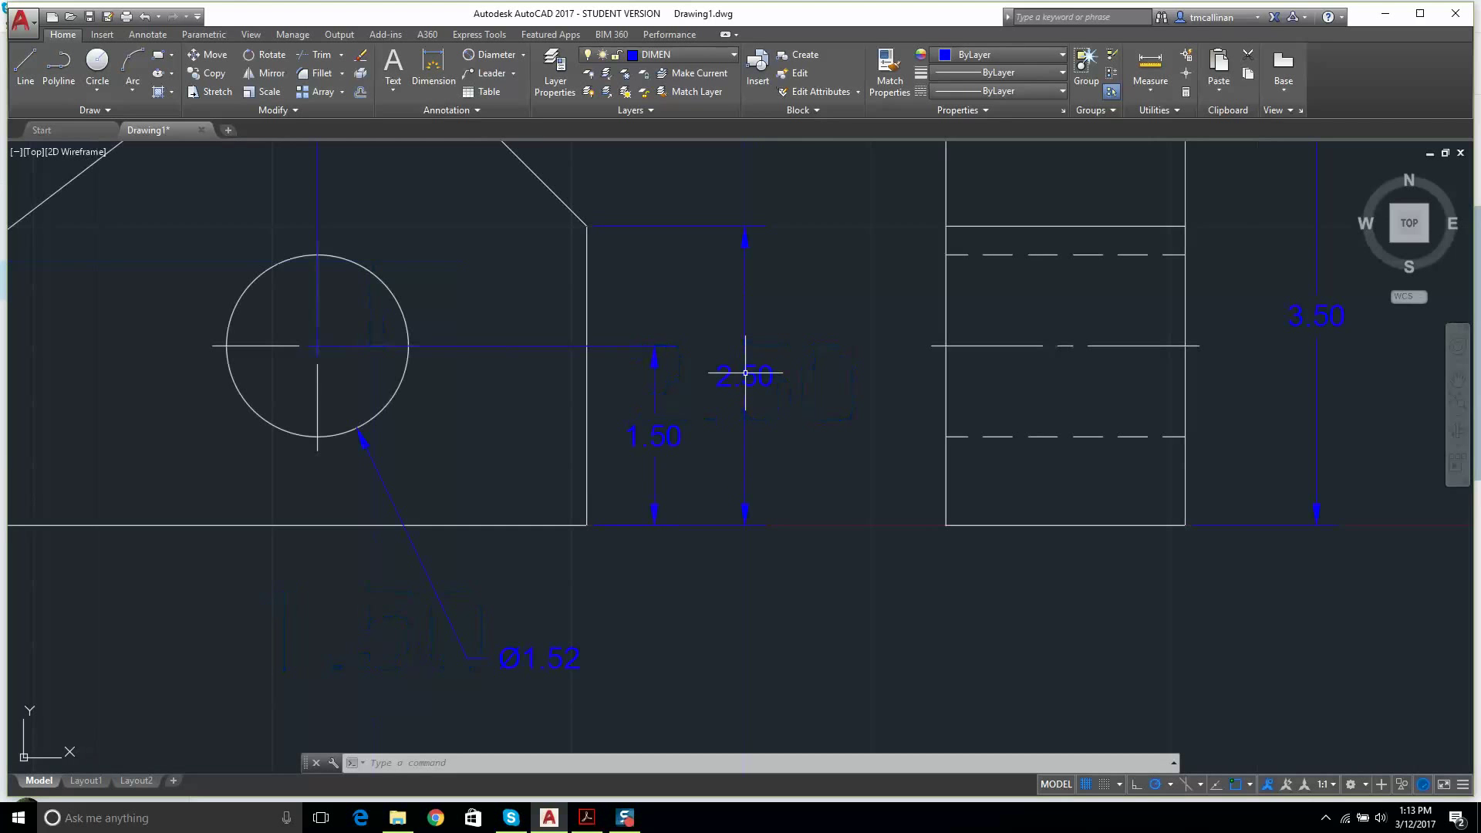
pyautogui.scroll(5, 746, 373)
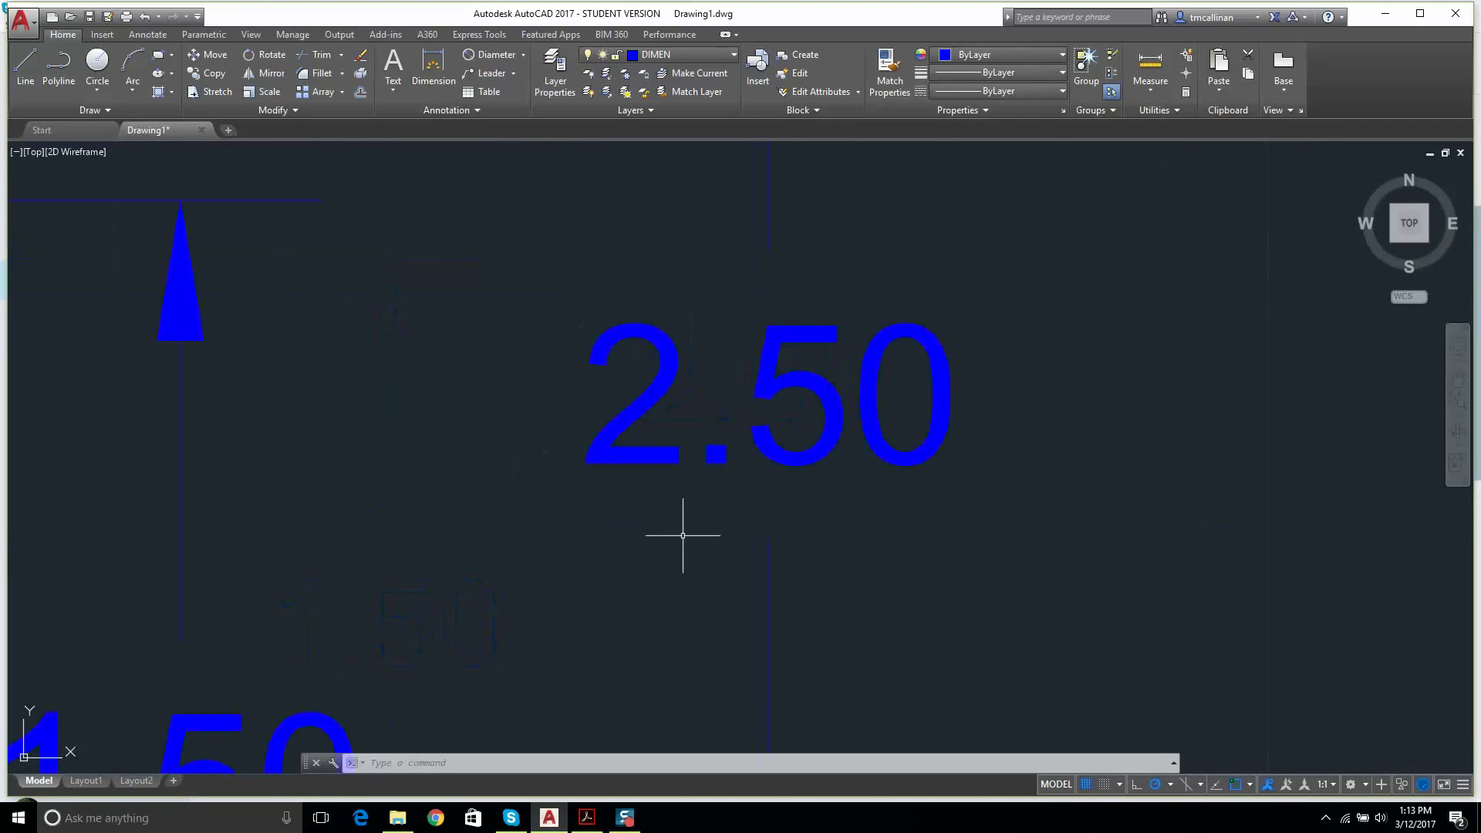
# - Compare the dimensions on the three views with the Example 1 sheet in Adobe Acrobat Reader, and return to the AutoCAD drawing
pyautogui.scroll(-8, 582, 496)
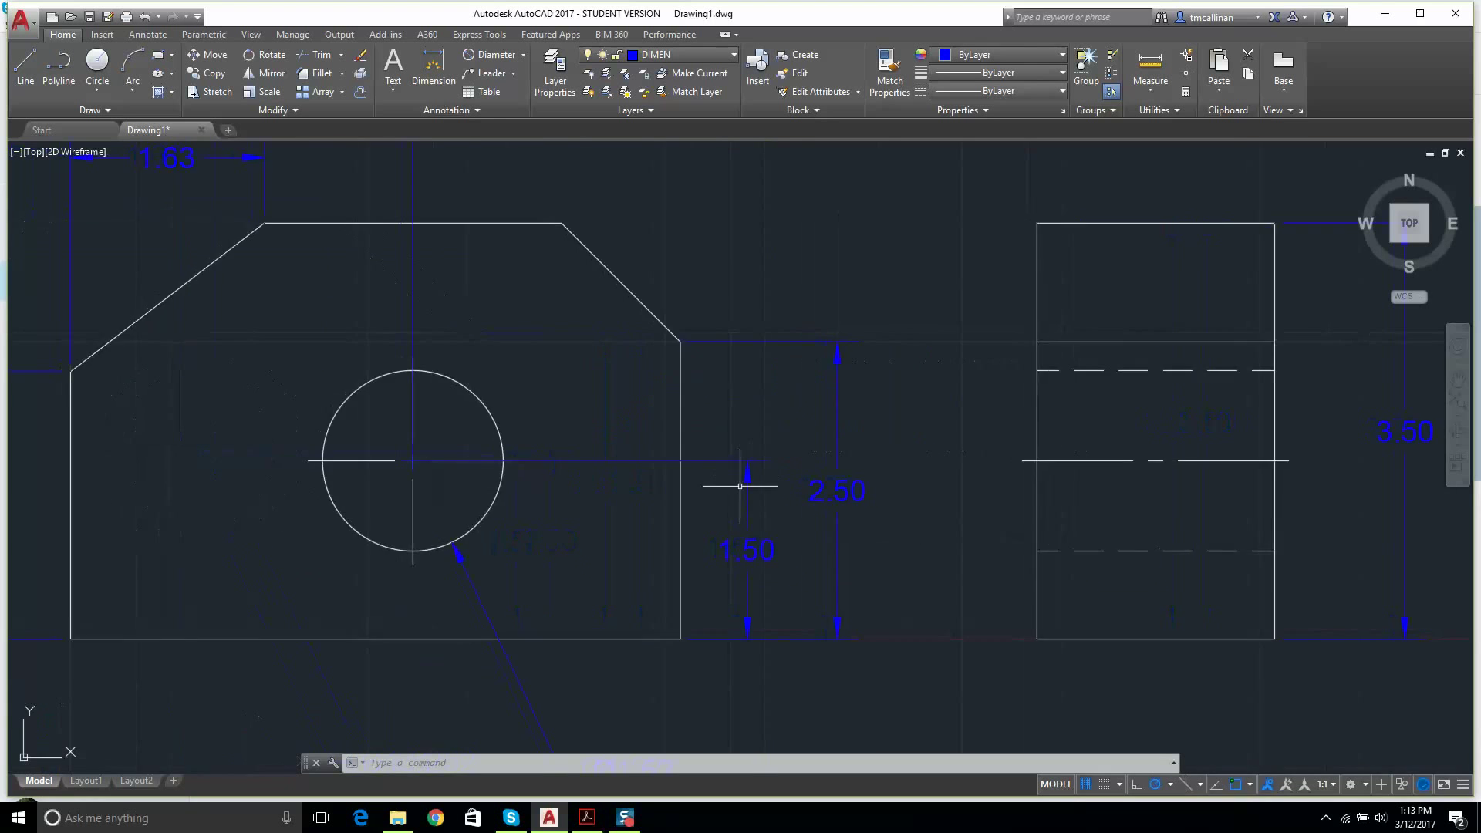
pyautogui.scroll(2, 726, 428)
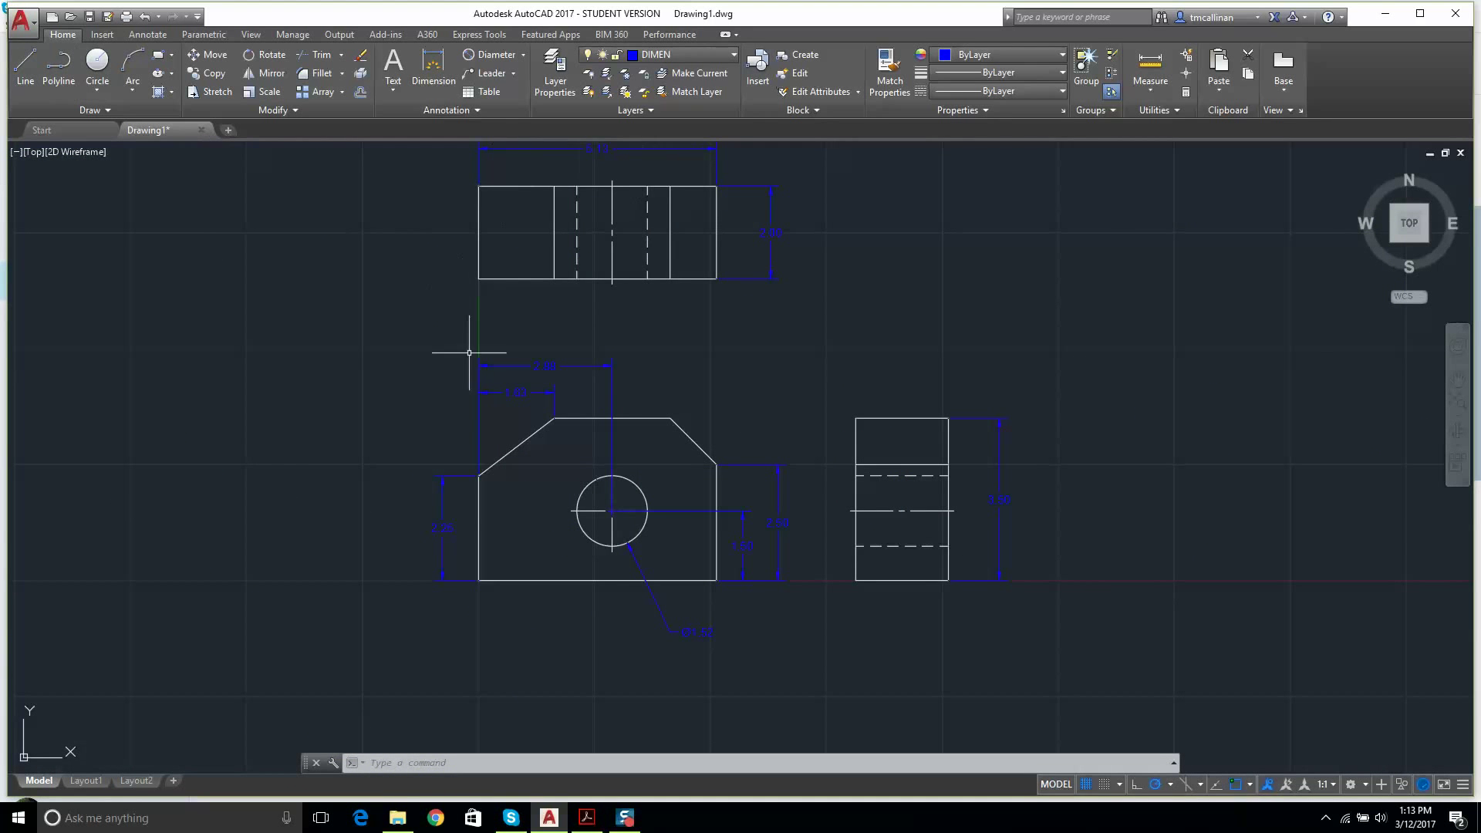
pyautogui.scroll(1, 735, 338)
pyautogui.moveTo(734, 334); pyautogui.dragTo(702, 396, button='middle')
pyautogui.scroll(-3, 725, 284)
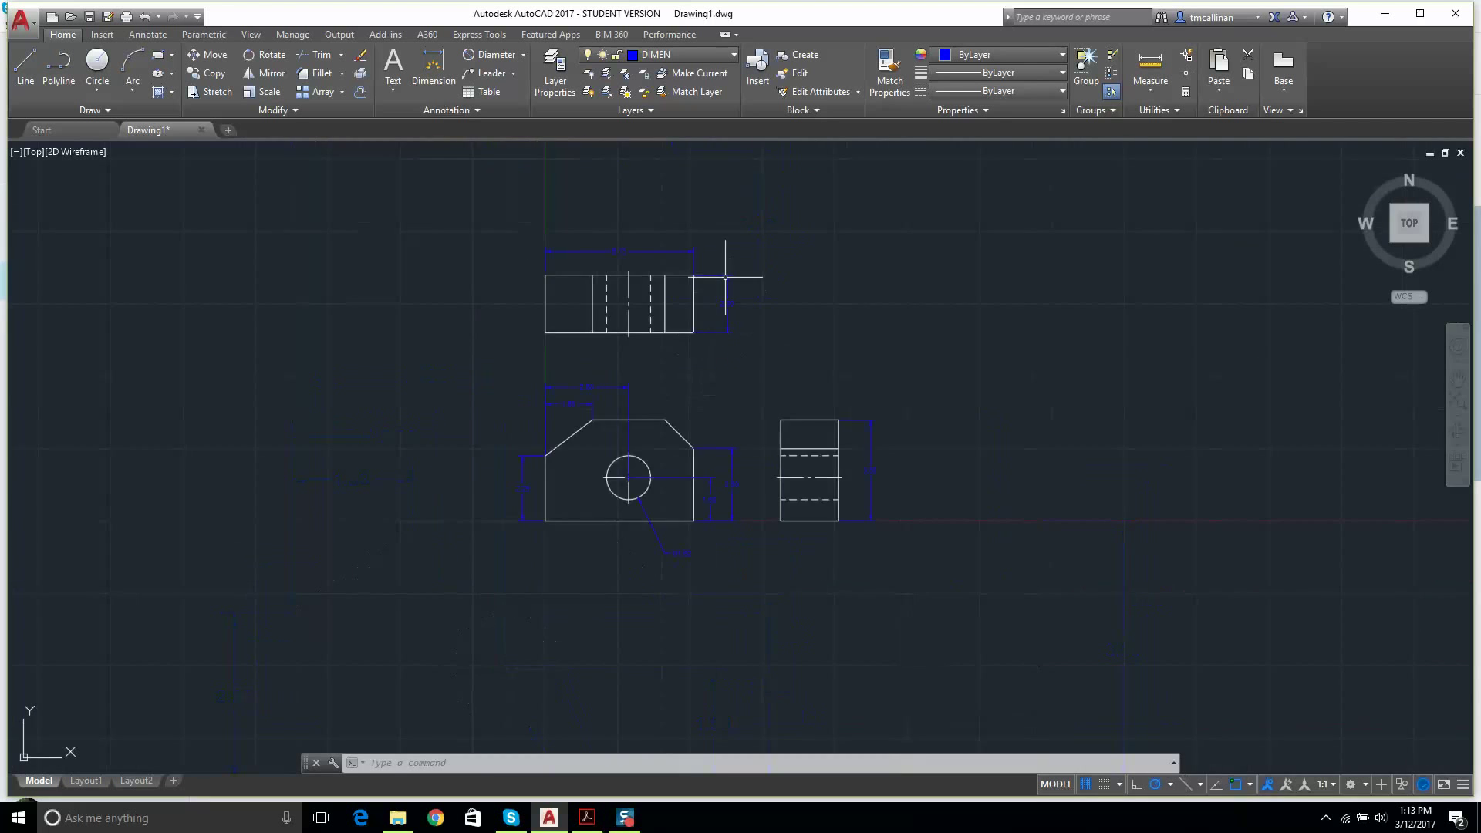
pyautogui.scroll(2, 675, 273)
pyautogui.scroll(2, 782, 588)
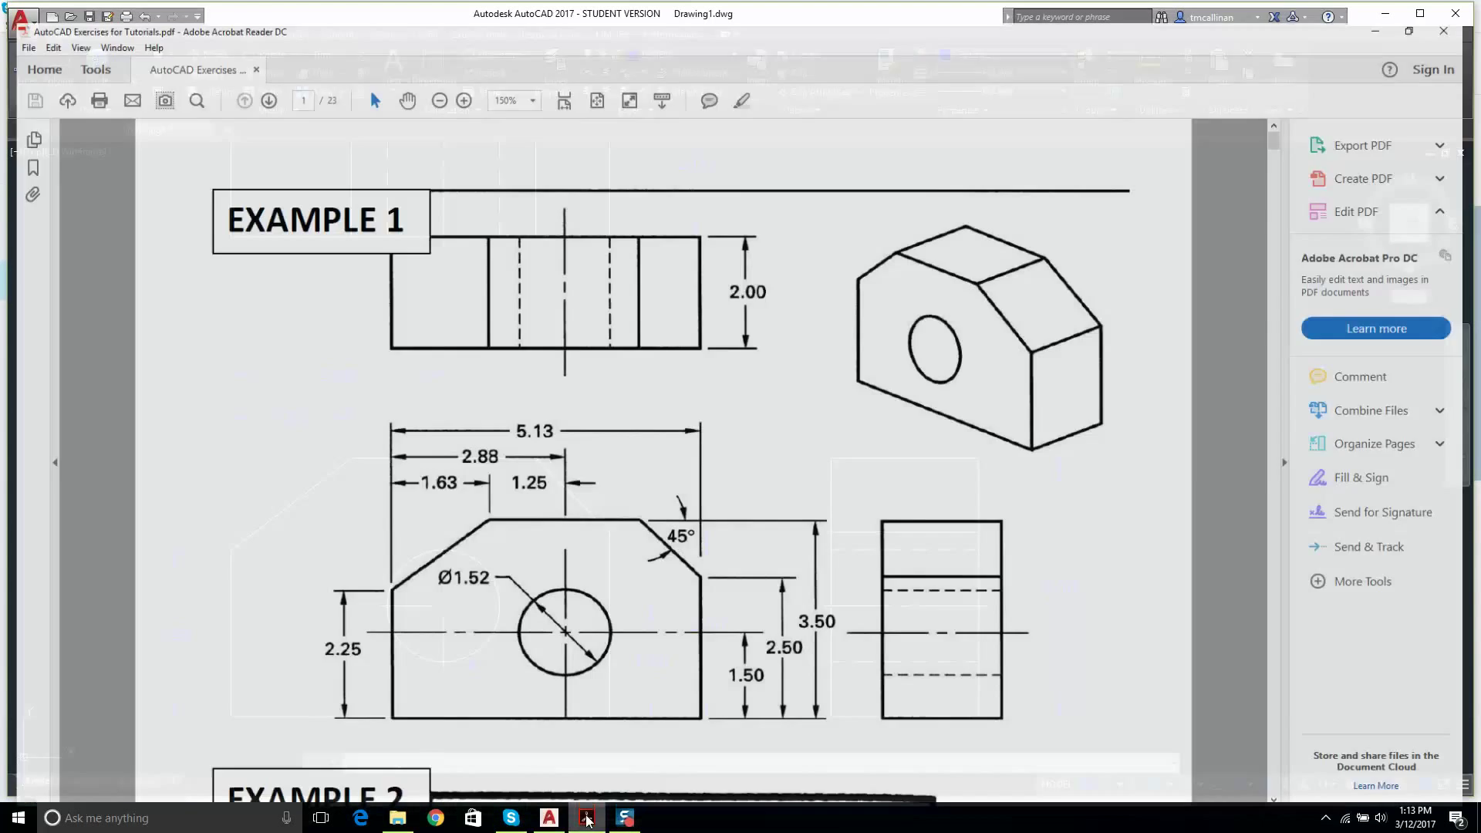
pyautogui.click(587, 818)
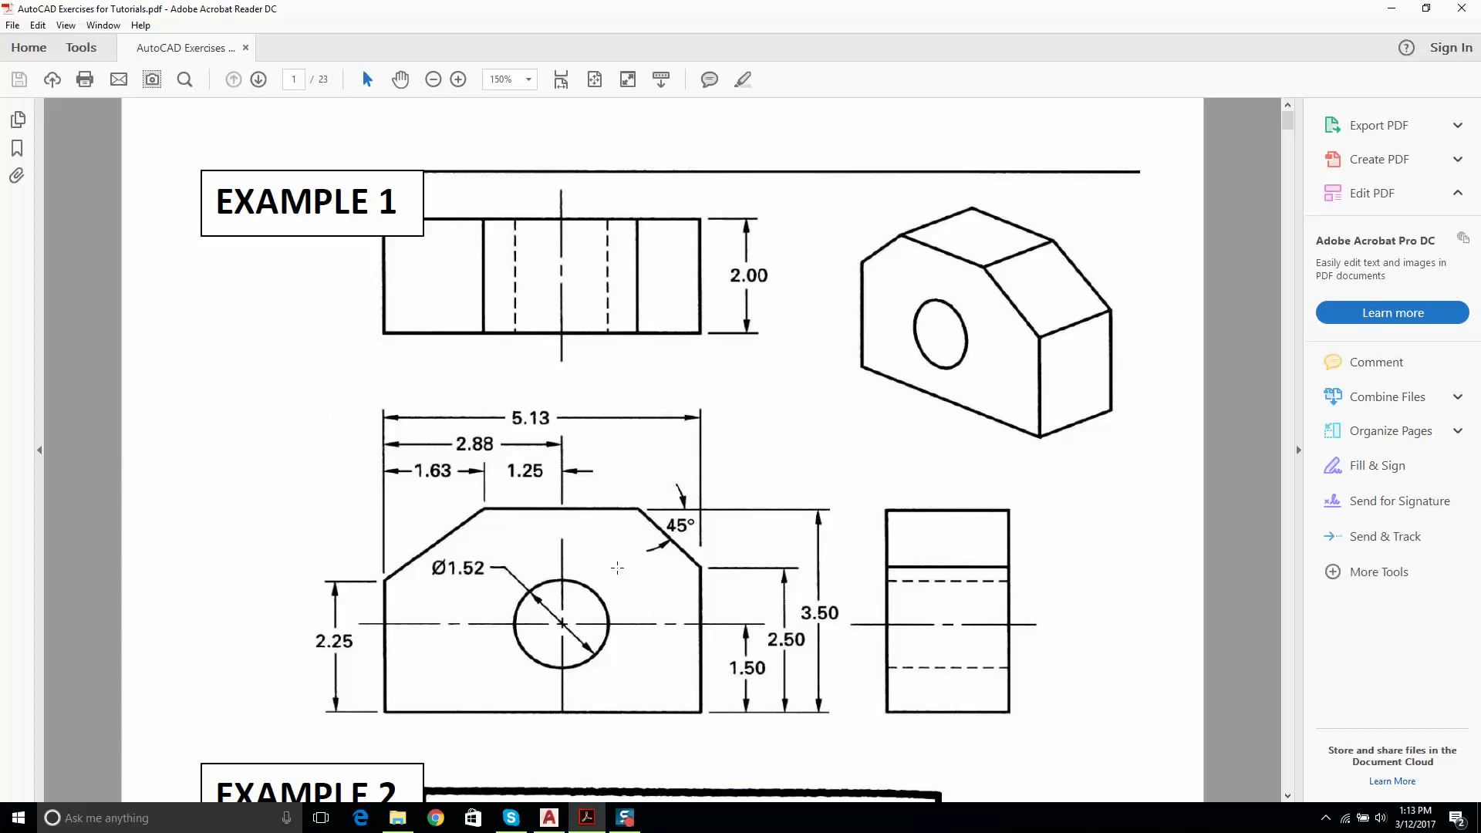
pyautogui.click(550, 818)
pyautogui.scroll(-3, 617, 487)
pyautogui.scroll(3, 596, 486)
pyautogui.scroll(2, 596, 486)
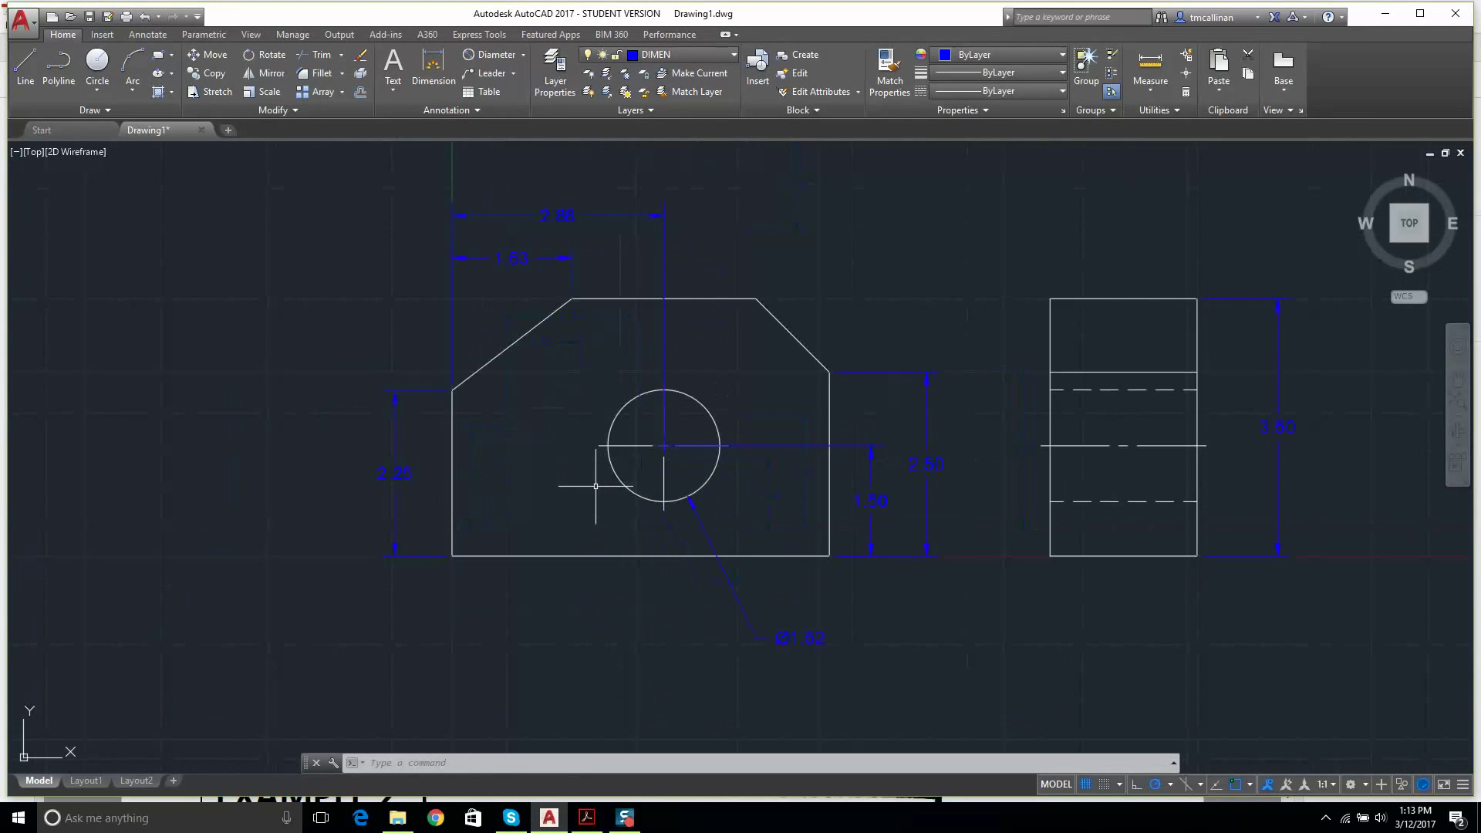
pyautogui.scroll(-4, 725, 339)
pyautogui.scroll(2, 724, 340)
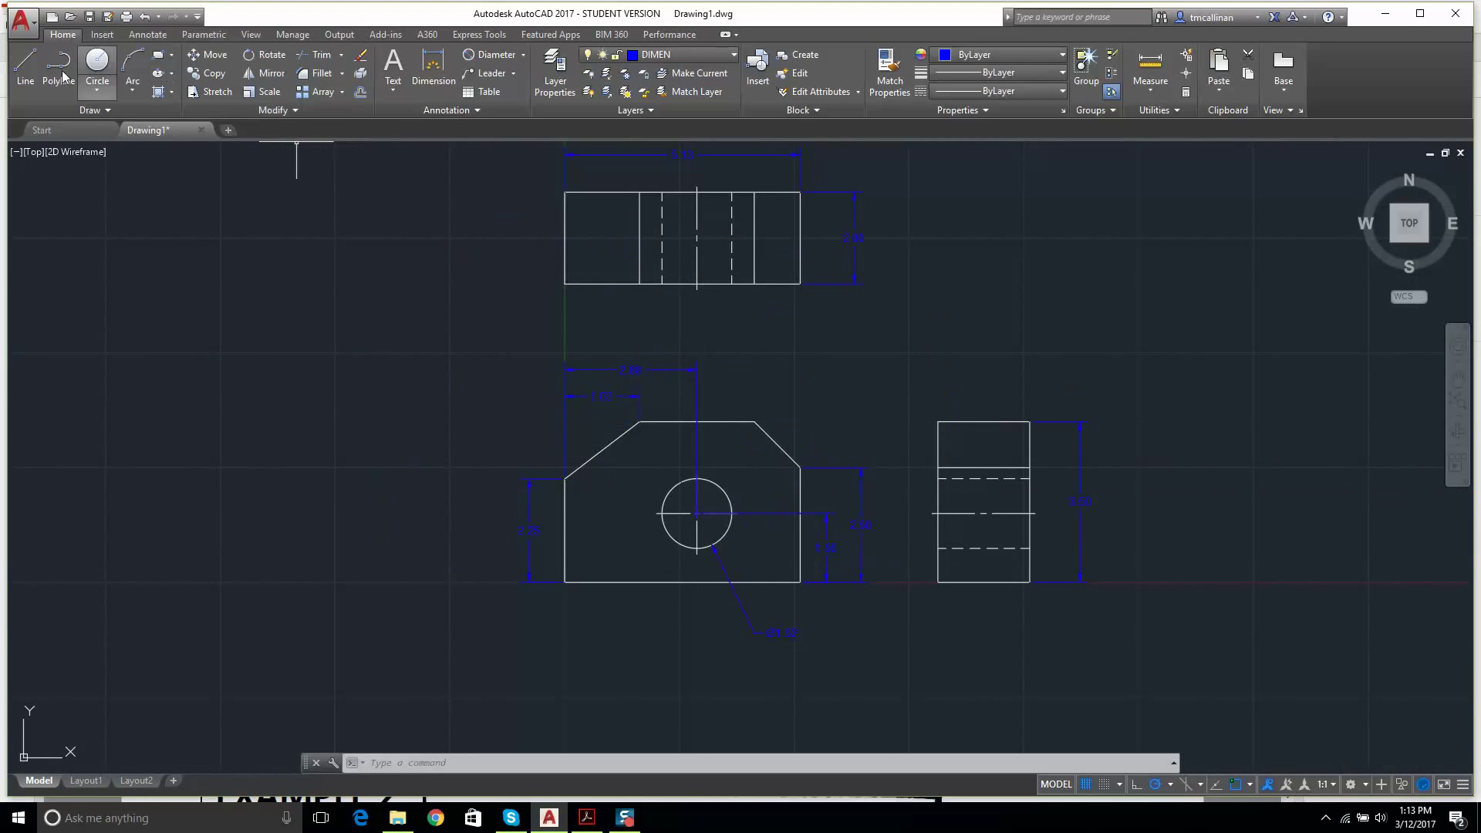
pyautogui.click(432, 69)
pyautogui.scroll(4, 637, 344)
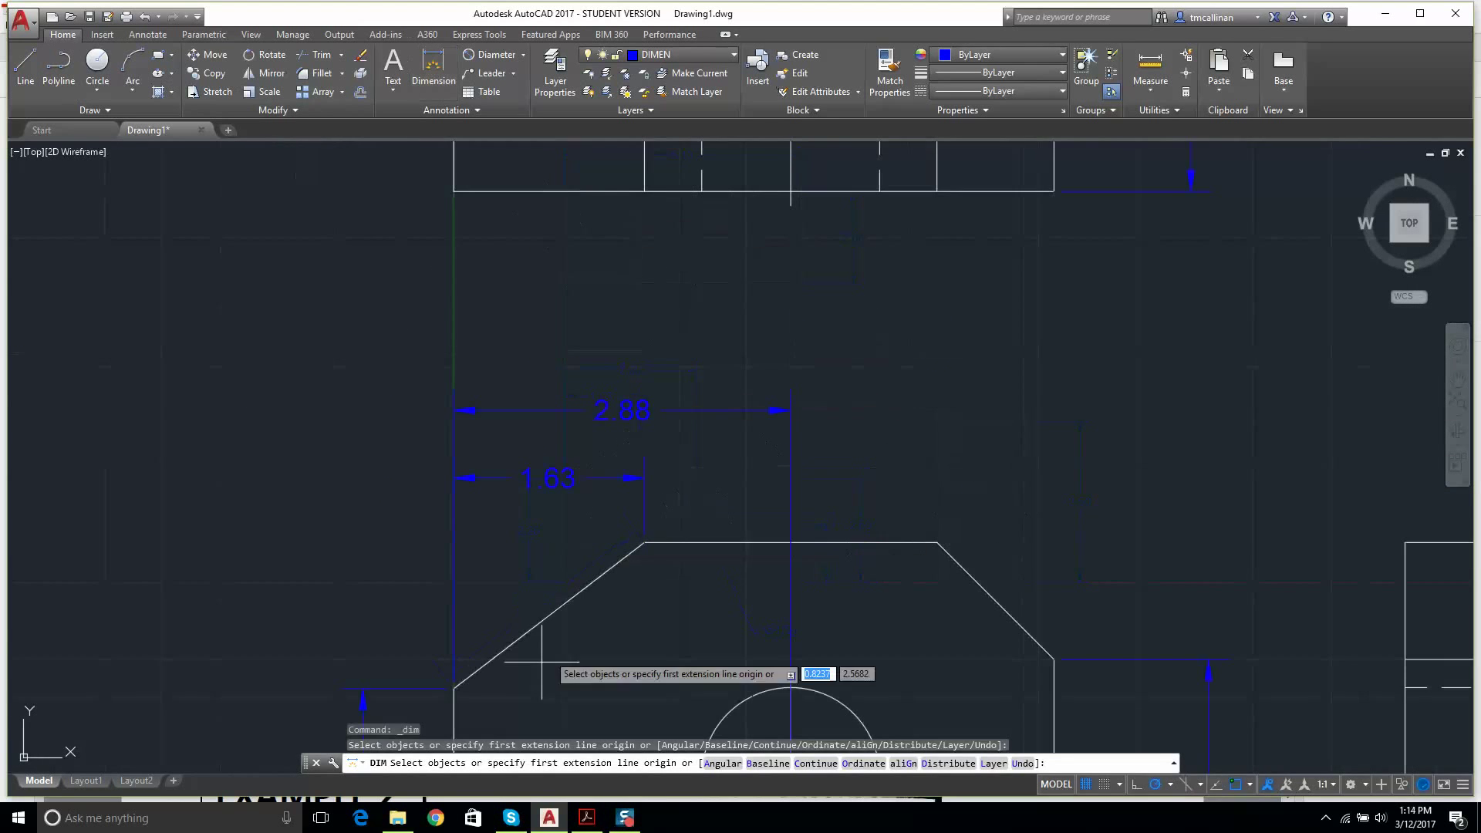
pyautogui.click(452, 703)
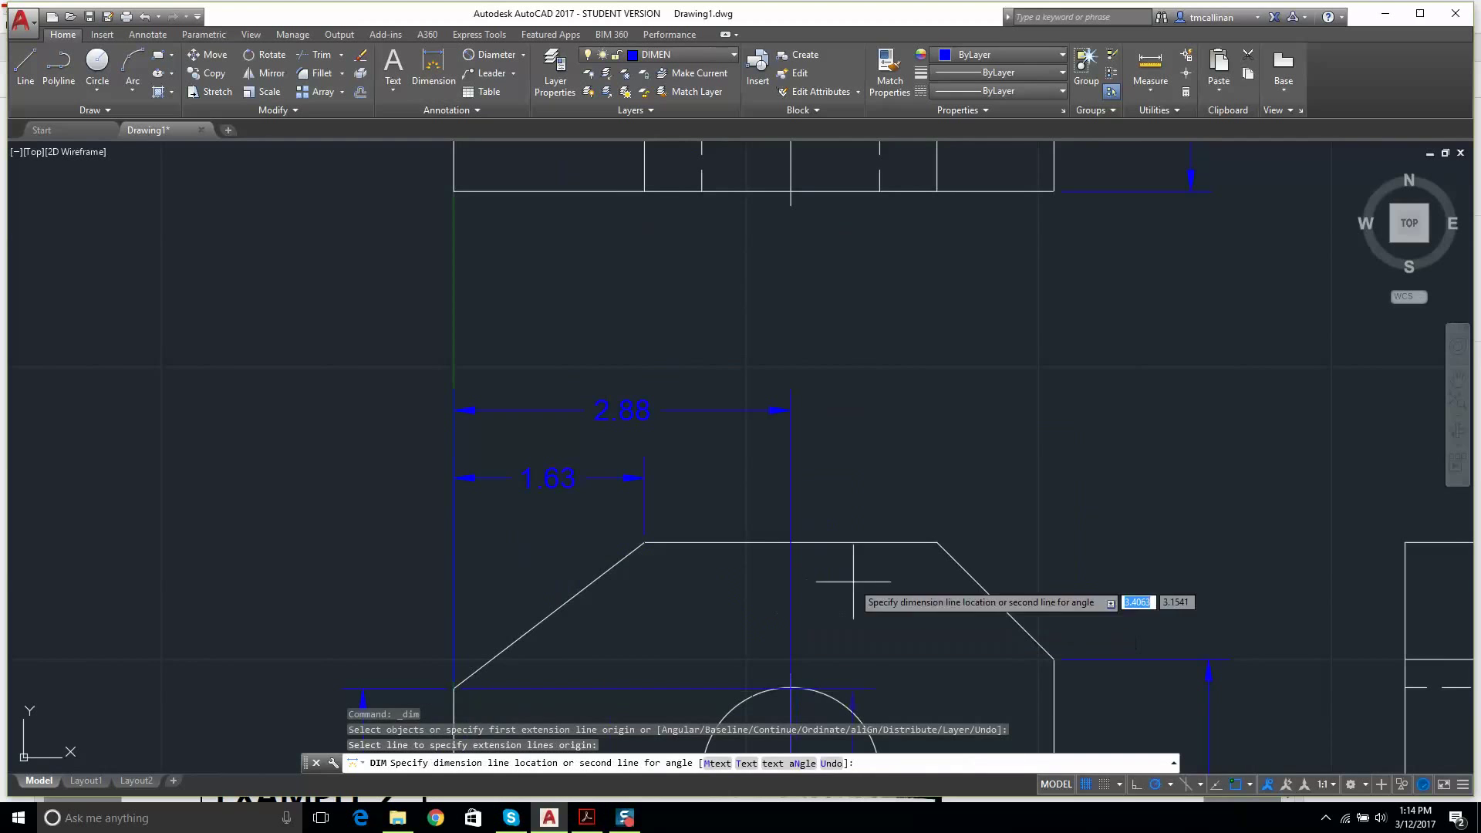
pyautogui.click(939, 541)
pyautogui.scroll(-6, 739, 364)
pyautogui.scroll(6, 694, 432)
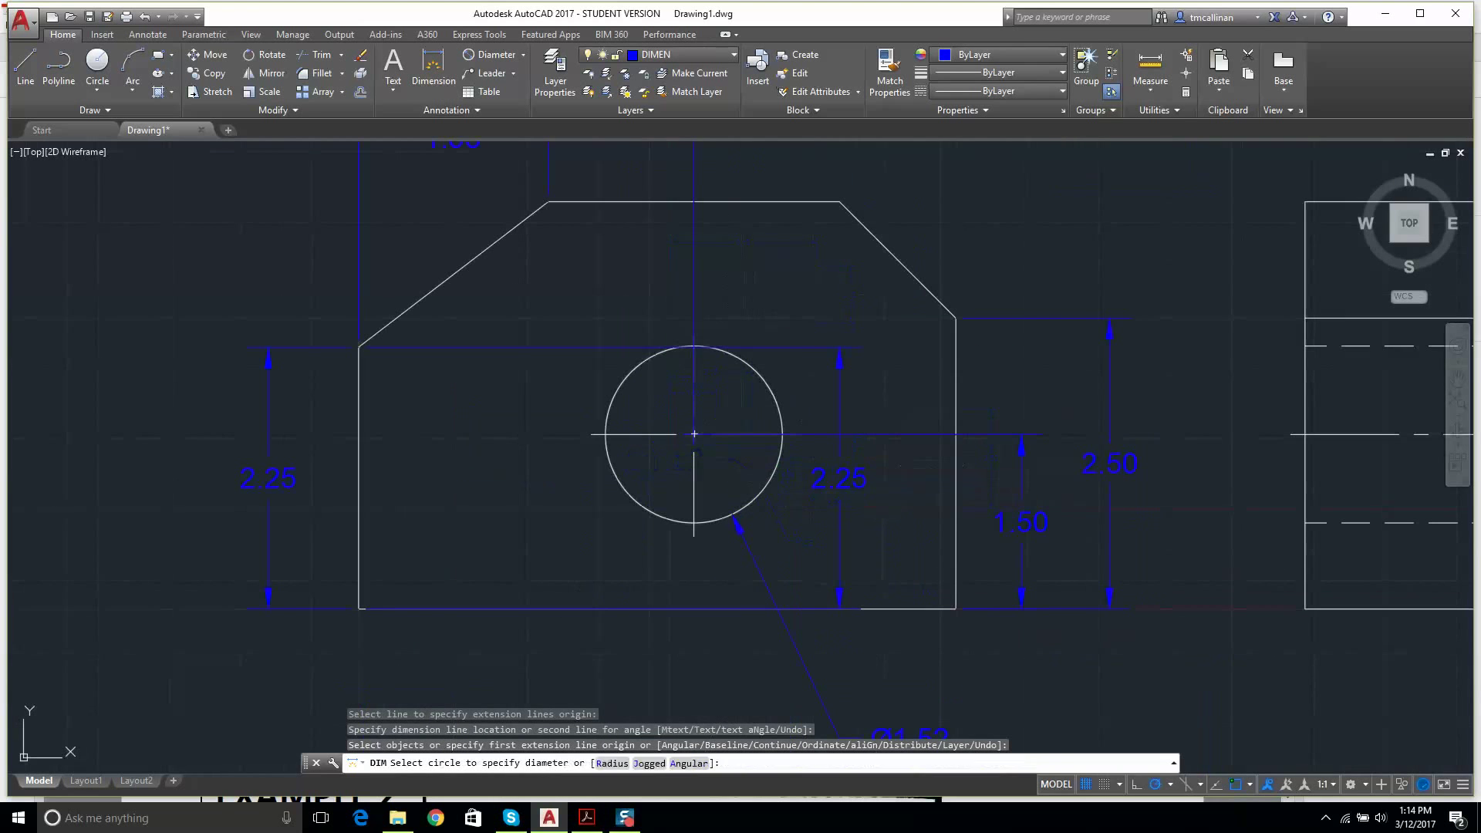
pyautogui.press('Escape')
pyautogui.click(844, 501)
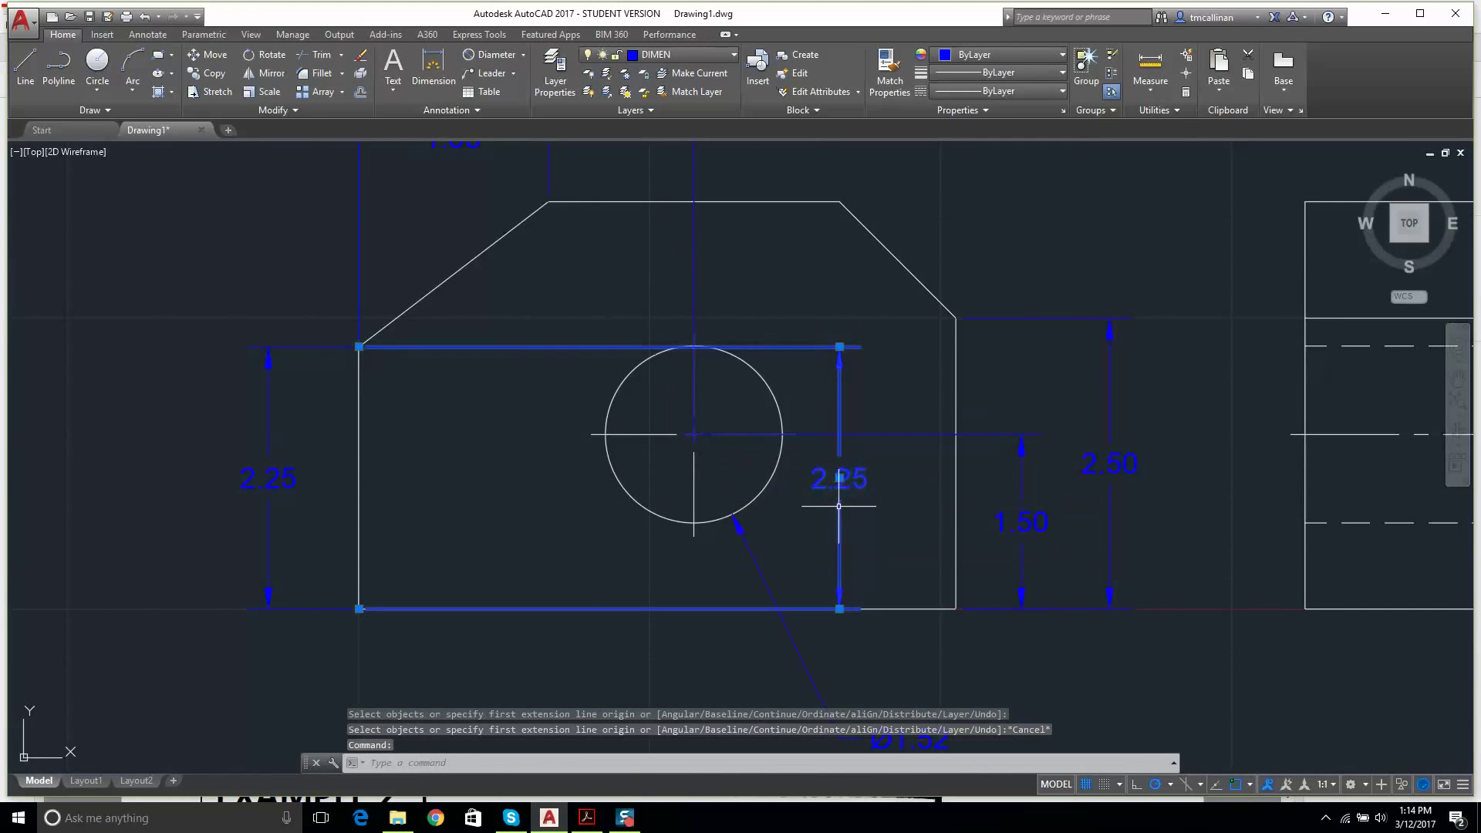
pyautogui.press('Delete')
pyautogui.scroll(-4, 628, 222)
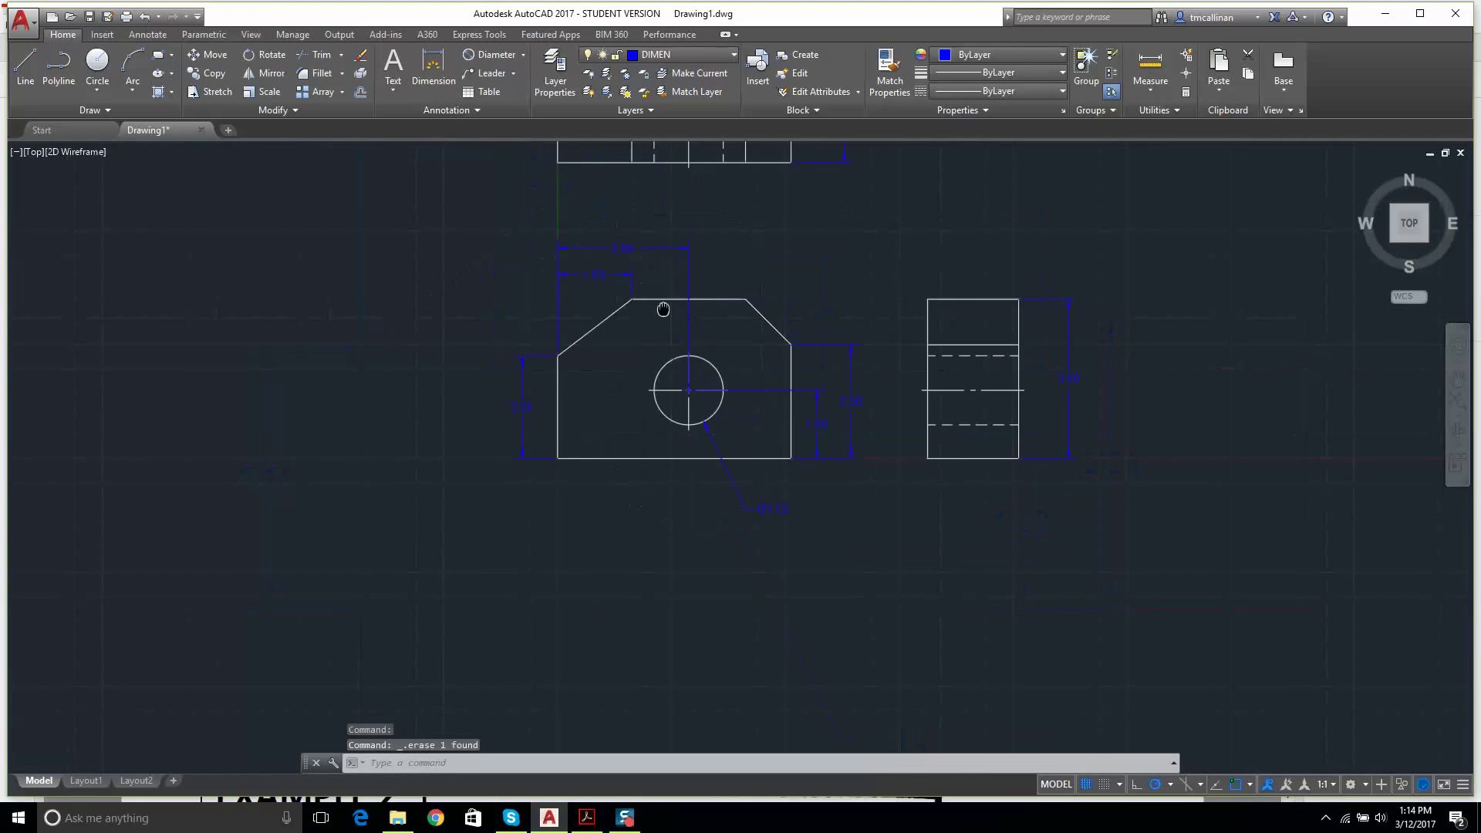
# - Dimension the horizontal distance from the front view's upper-left corner to the right end of its top edge, placing it above the existing width dimensions
pyautogui.click(409, 87)
pyautogui.click(578, 465)
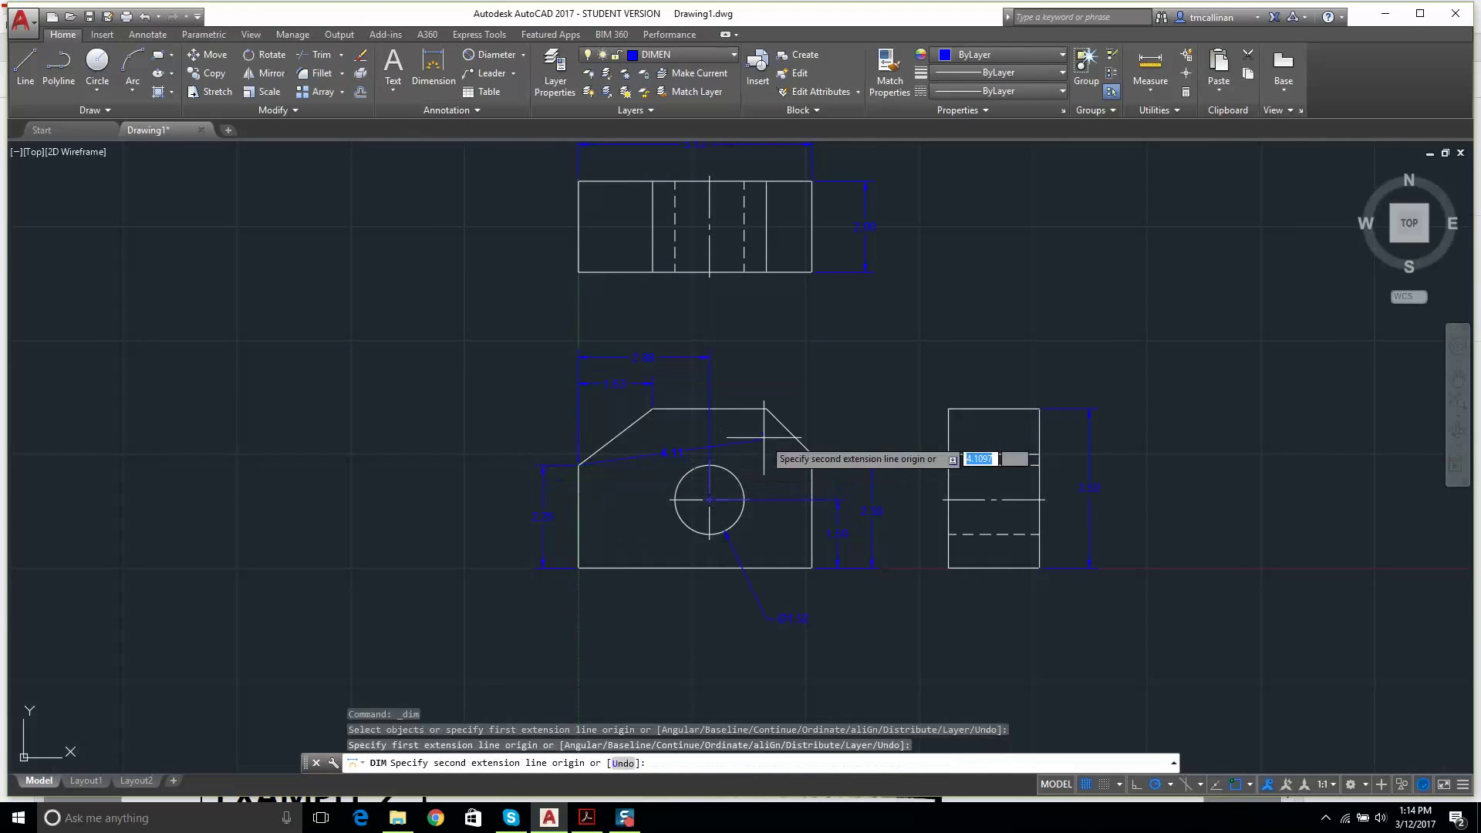
pyautogui.click(766, 409)
pyautogui.scroll(4, 694, 316)
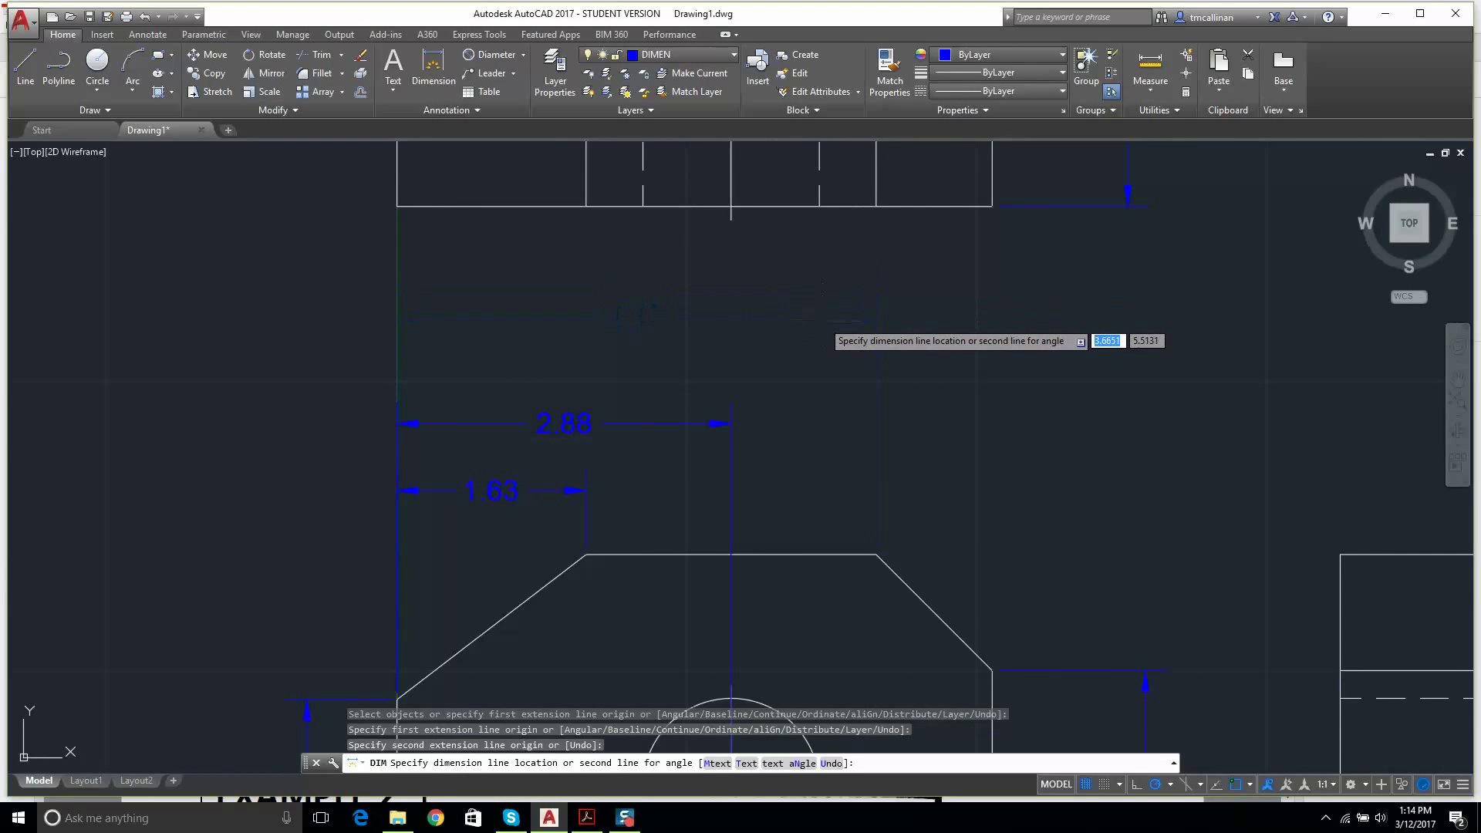
pyautogui.press('Escape')
pyautogui.scroll(-5, 710, 390)
pyautogui.scroll(6, 711, 390)
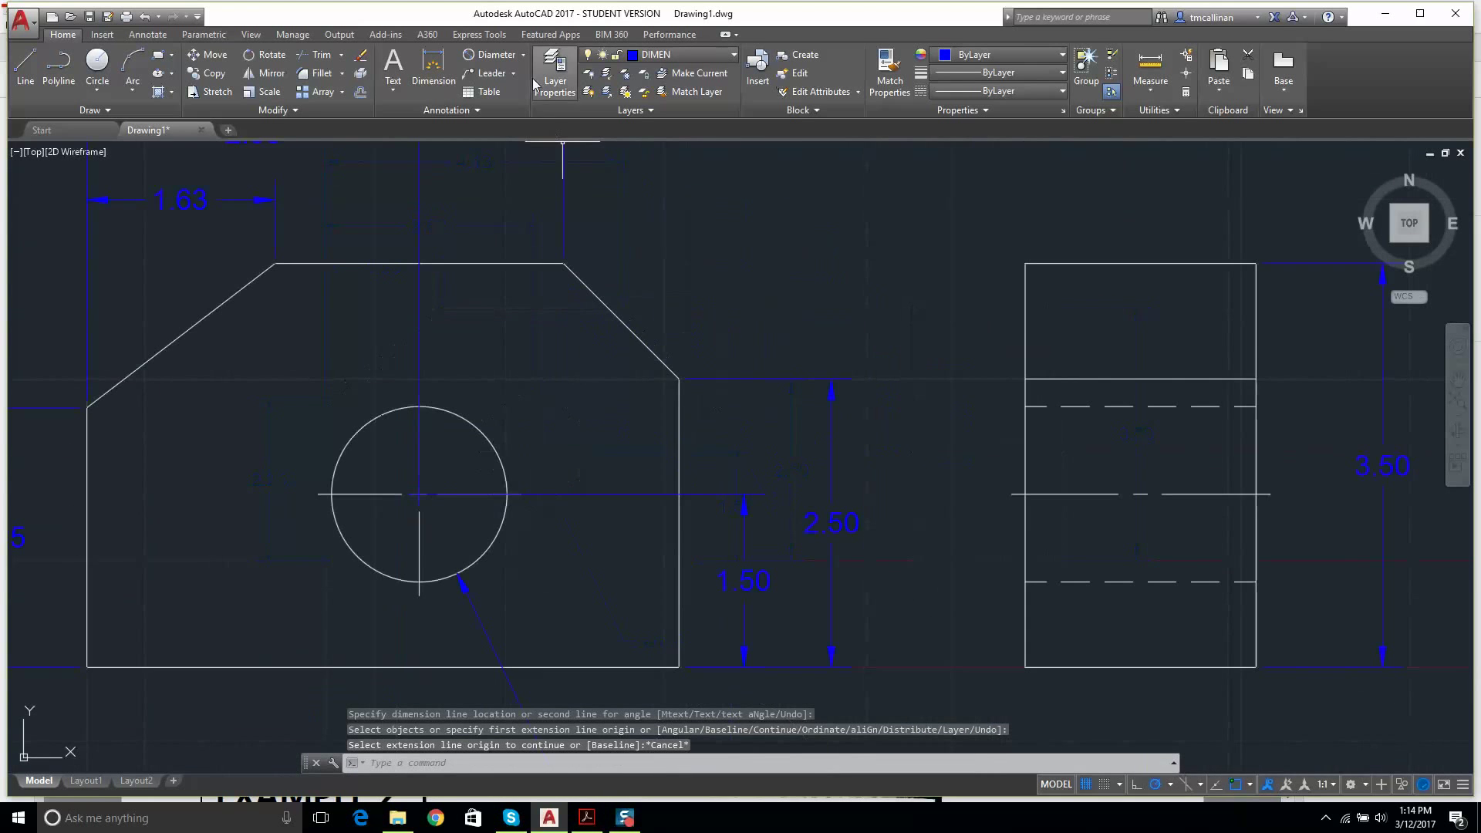
# - Add an angular dimension between the front view's right vertical edge and the sloped right corner edge, placing it just above that corner
pyautogui.click(525, 55)
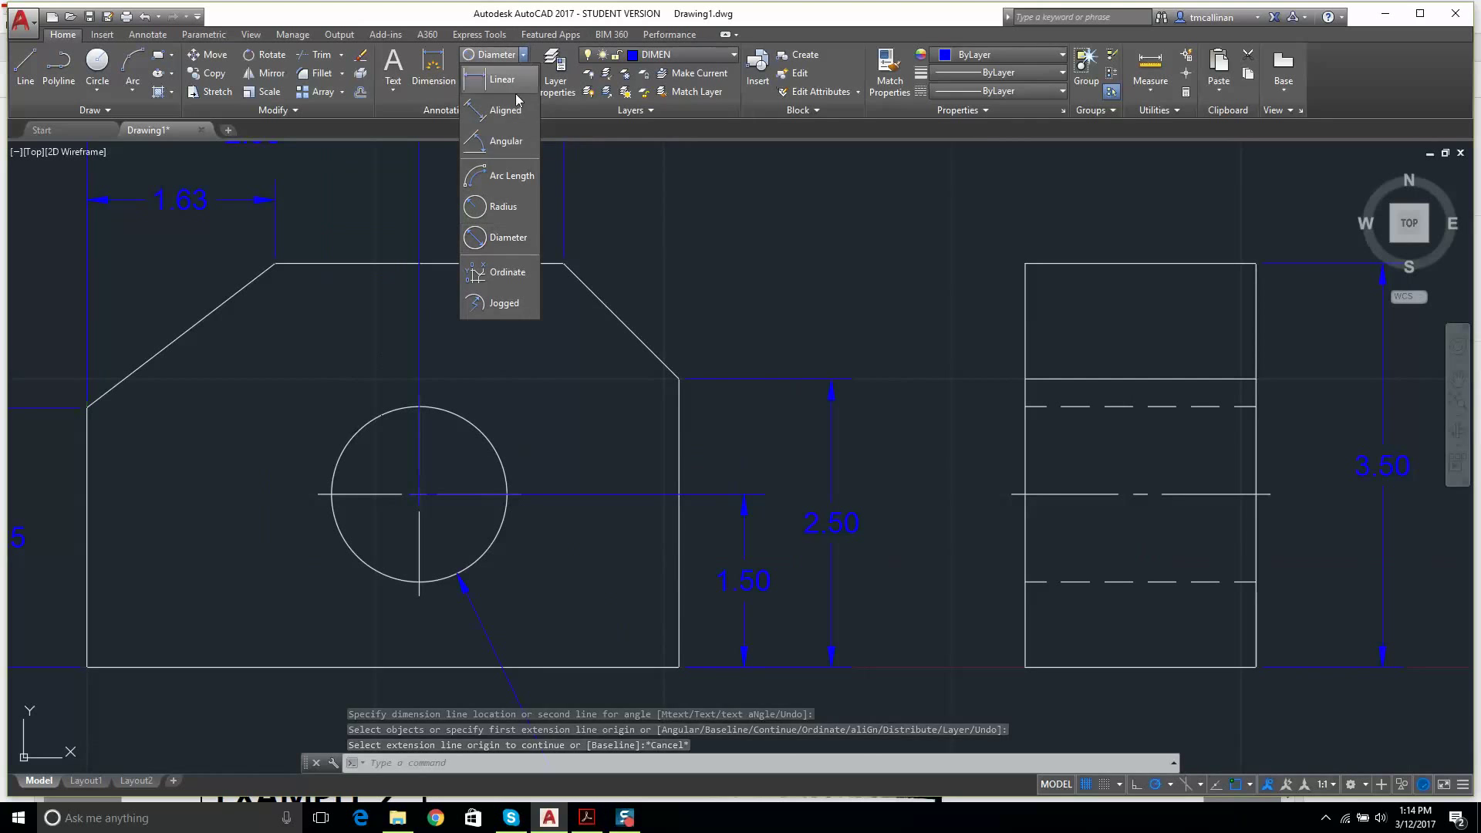
pyautogui.click(506, 141)
pyautogui.click(682, 441)
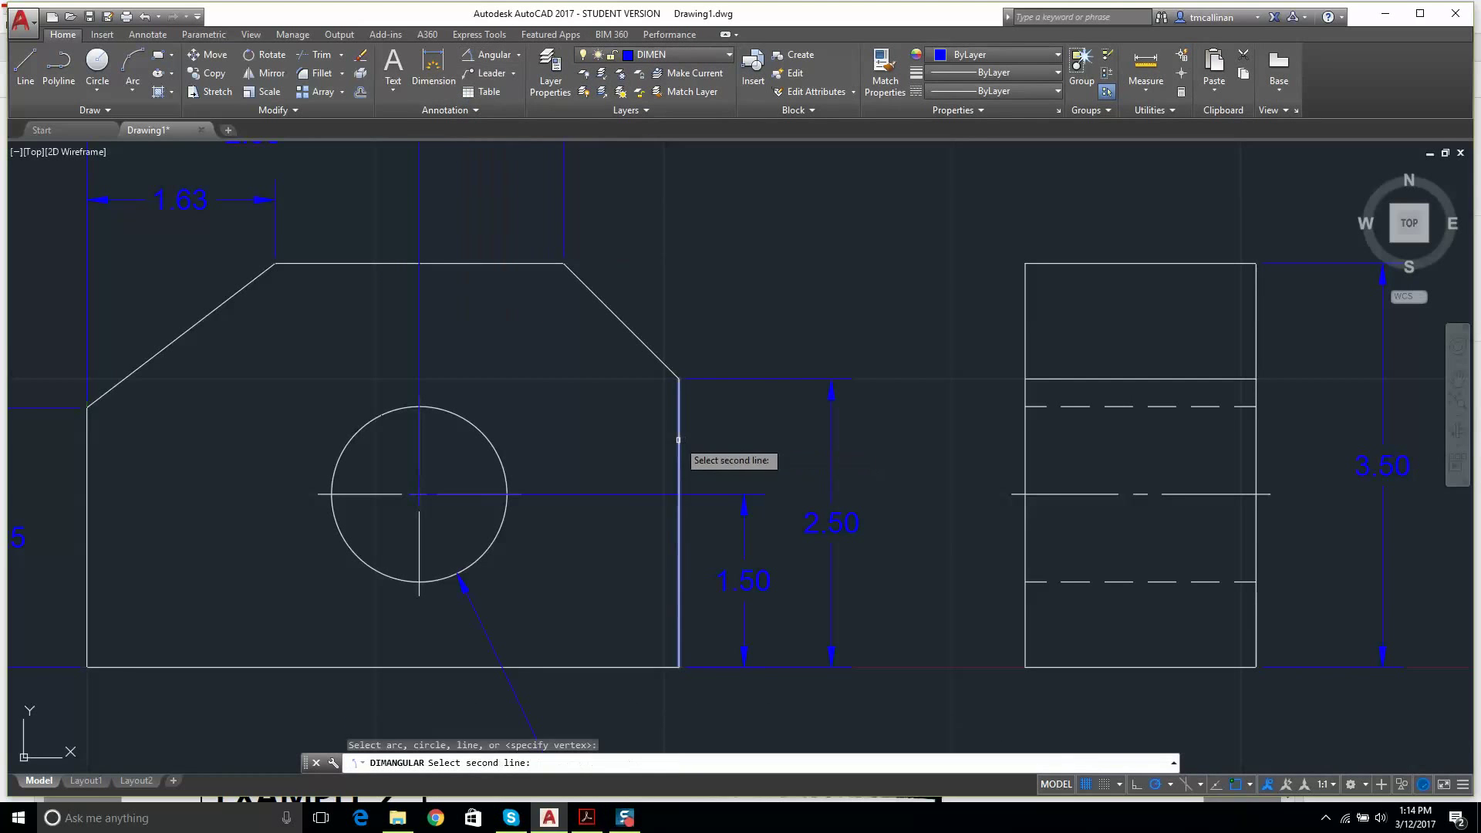
pyautogui.click(659, 359)
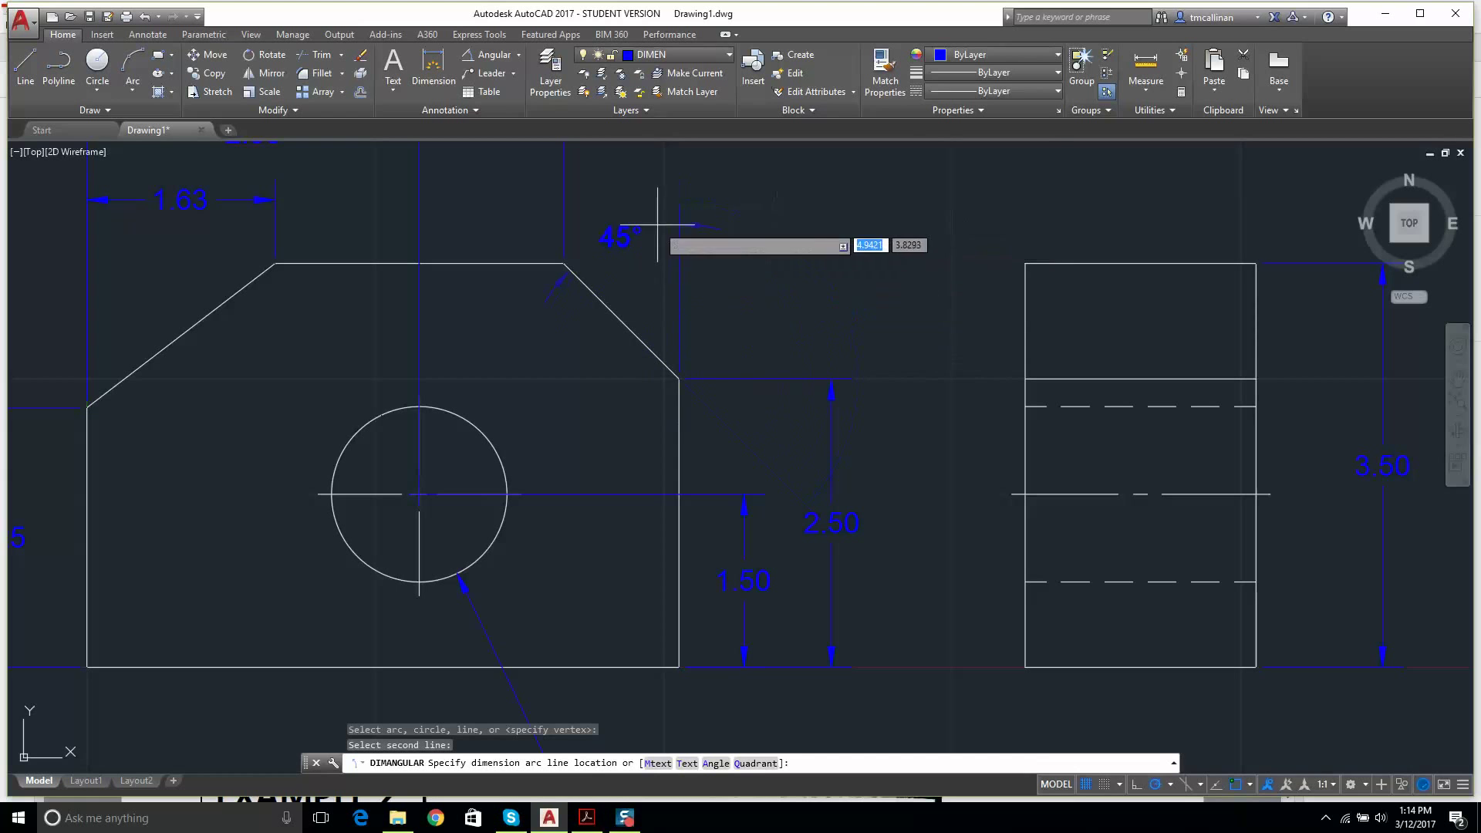
pyautogui.click(620, 255)
pyautogui.press('Escape')
pyautogui.press('Escape')
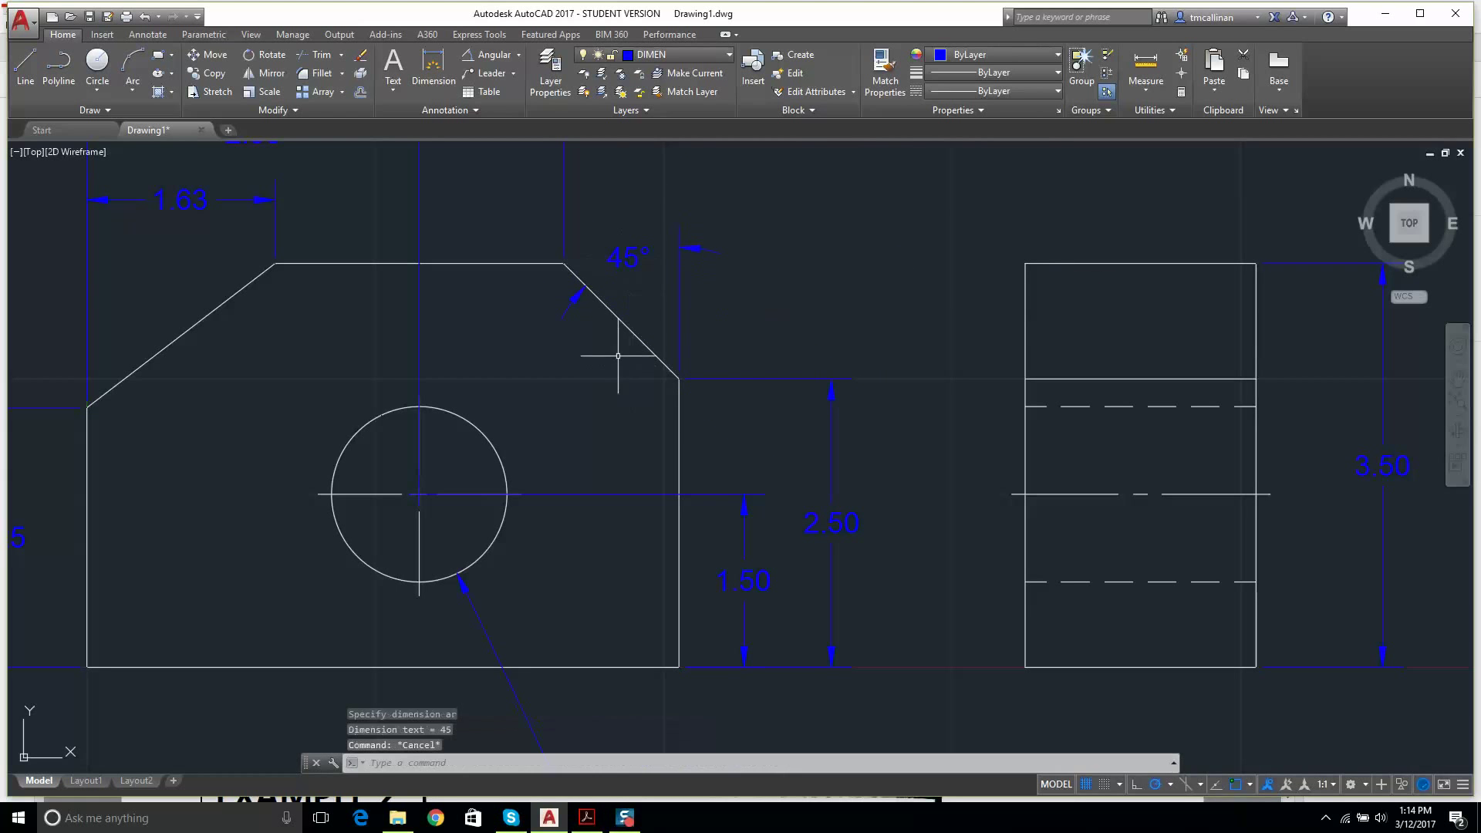
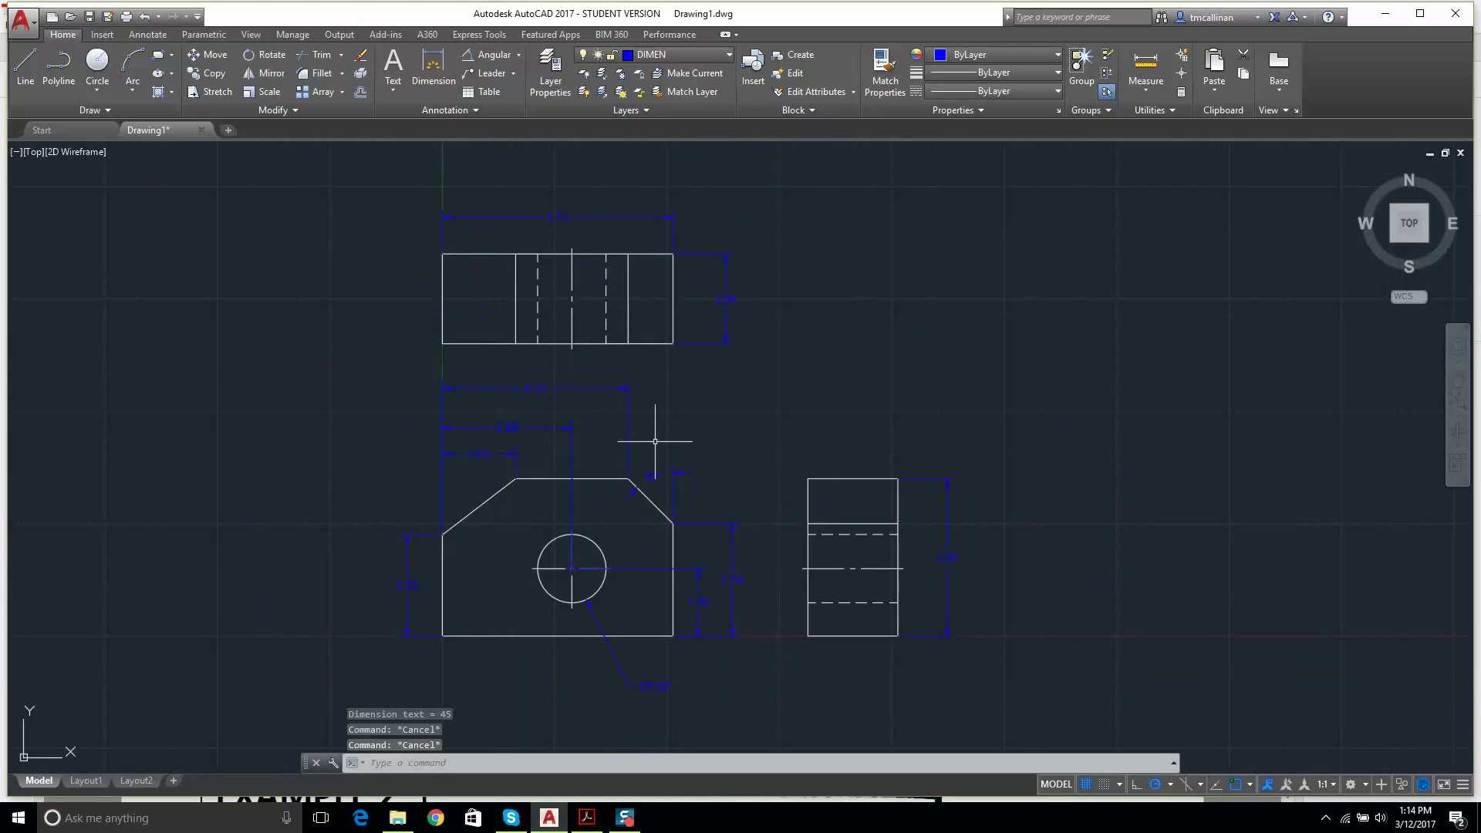
pyautogui.scroll(2, 661, 429)
pyautogui.scroll(-2, 662, 426)
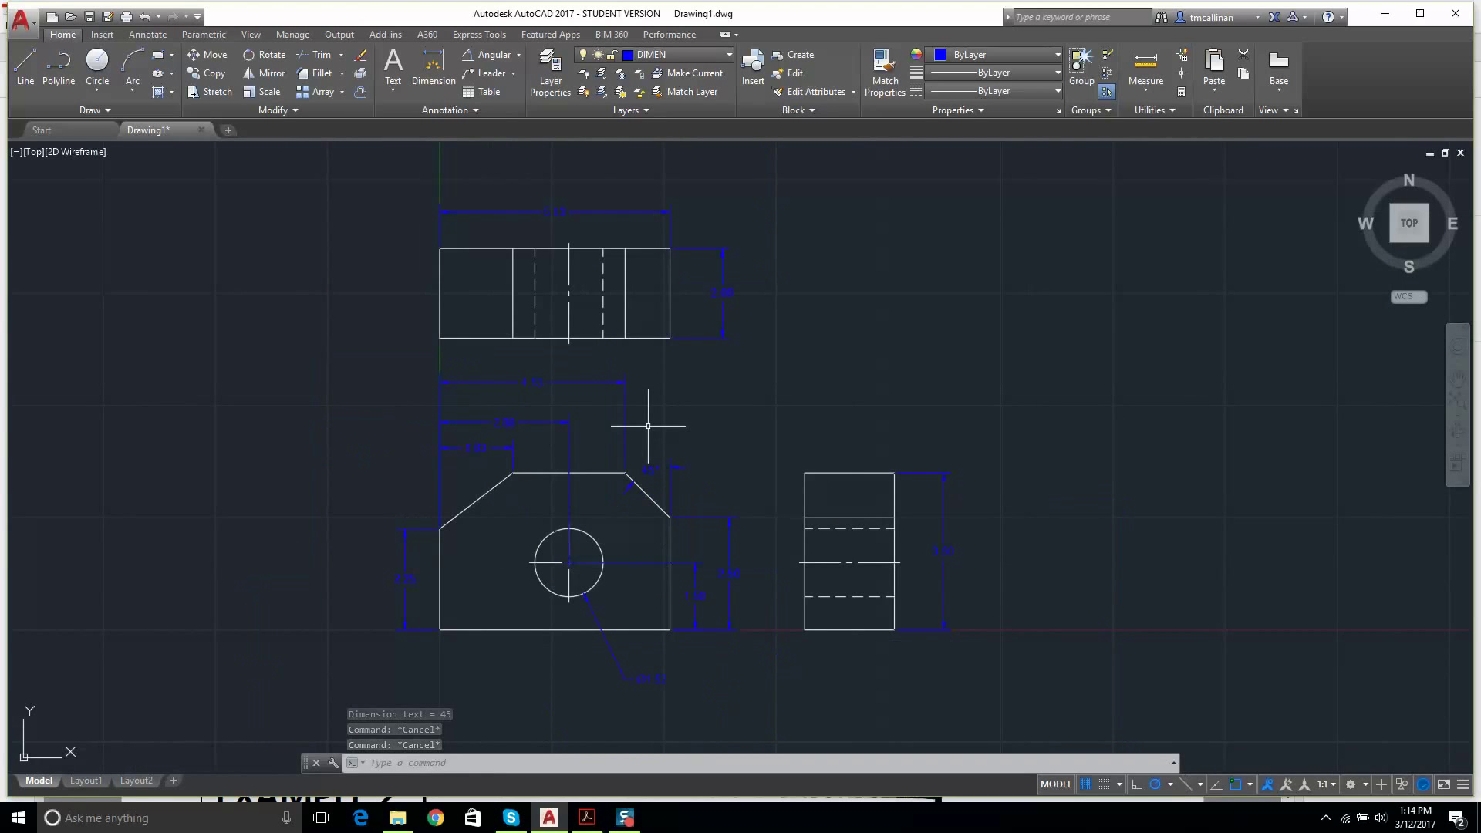
pyautogui.press('Escape')
# - Change the DIMEN layer's color to cyan and close the layer properties
pyautogui.scroll(3, 618, 430)
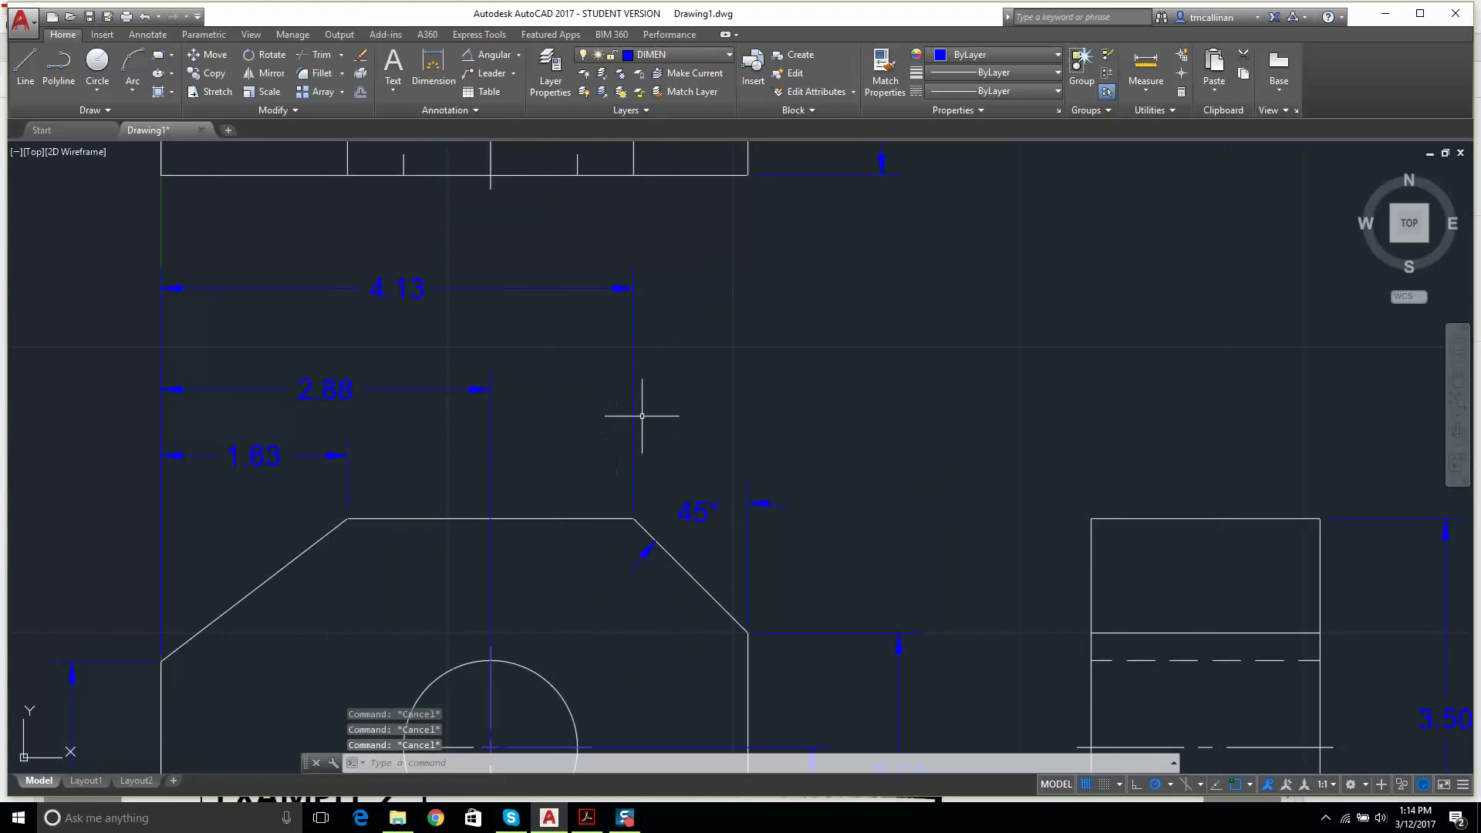
pyautogui.scroll(-5, 642, 416)
pyautogui.scroll(4, 648, 417)
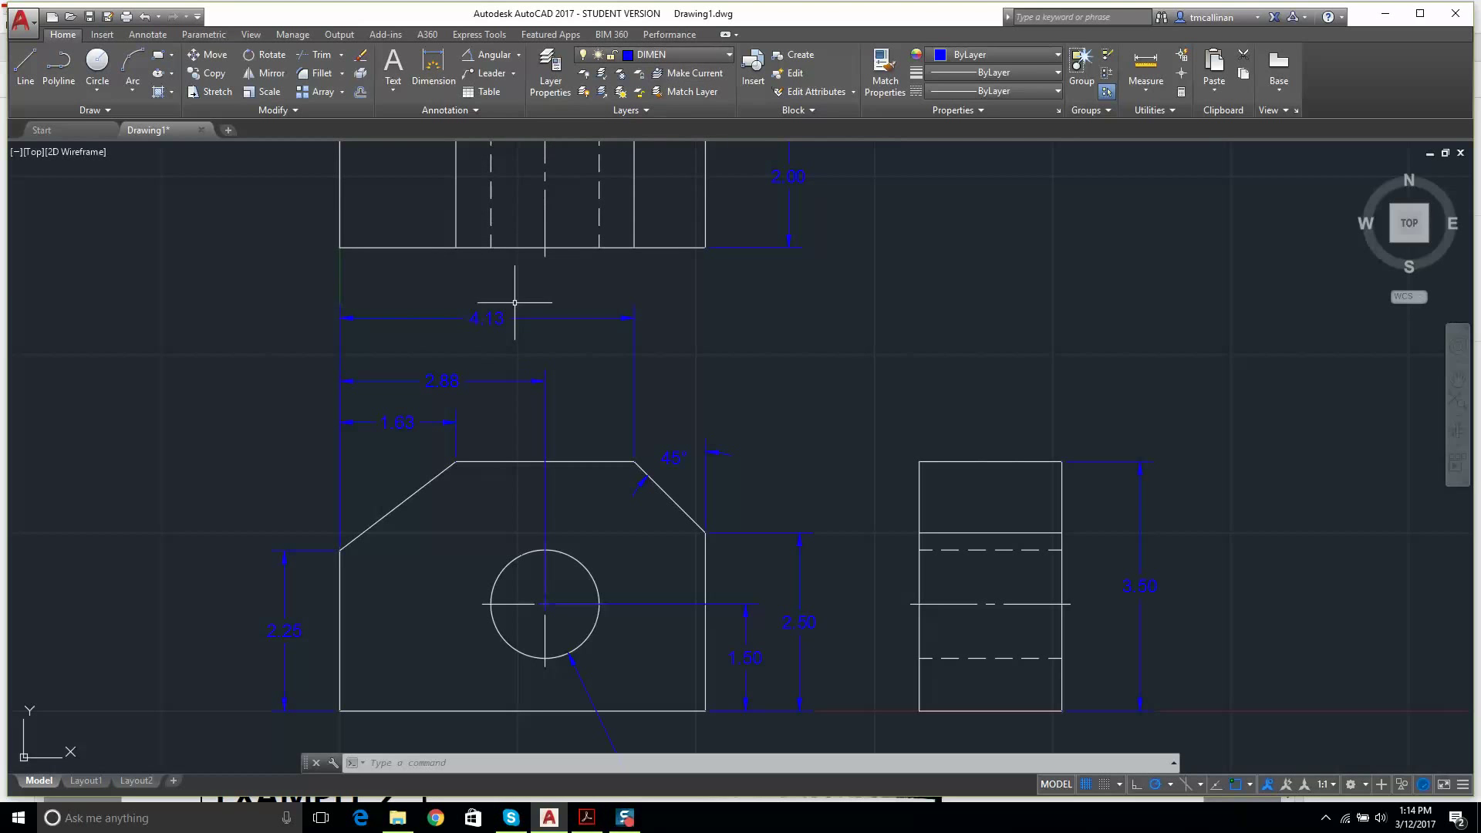
pyautogui.click(555, 91)
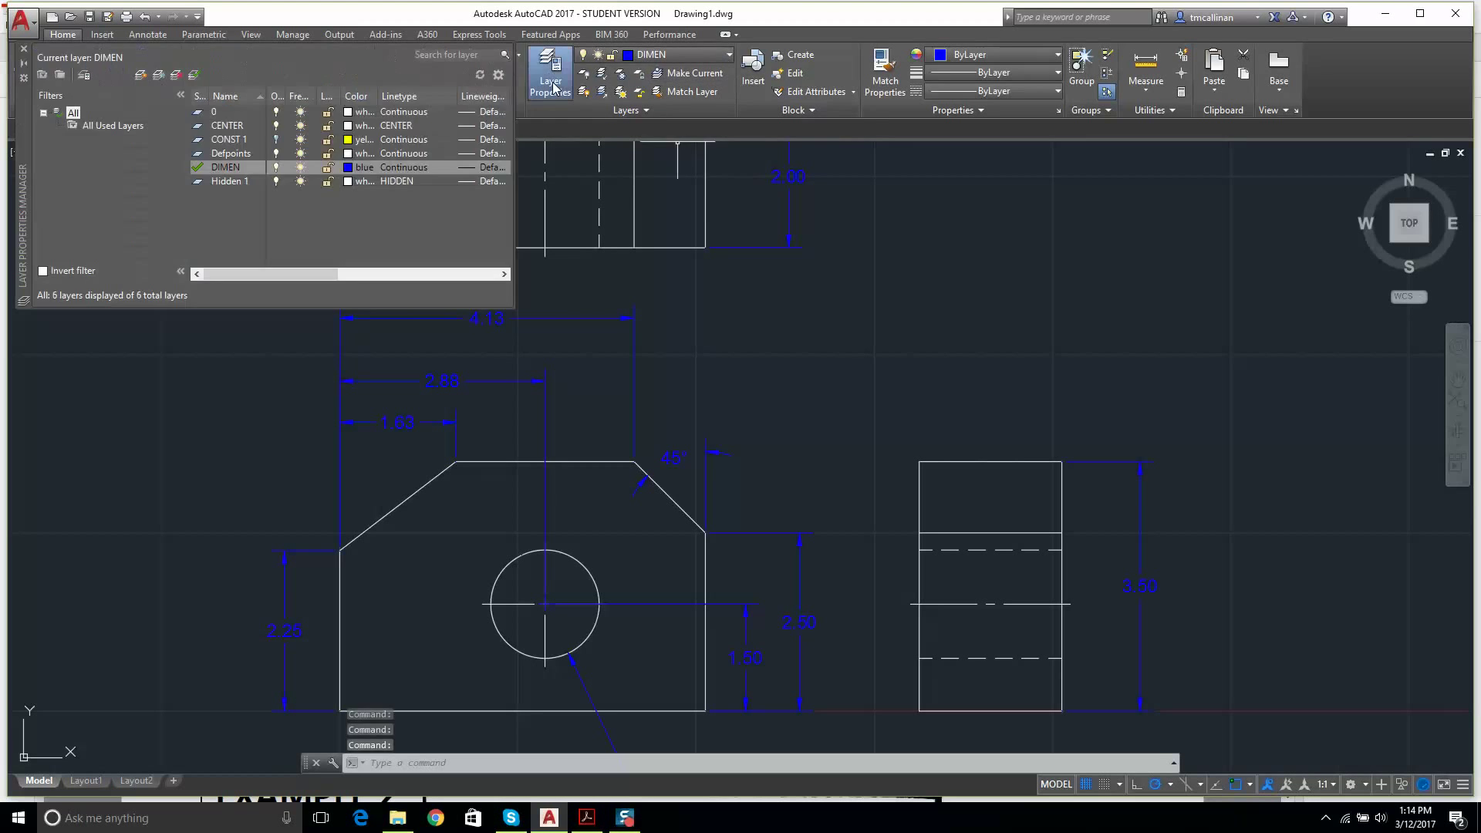
pyautogui.click(350, 167)
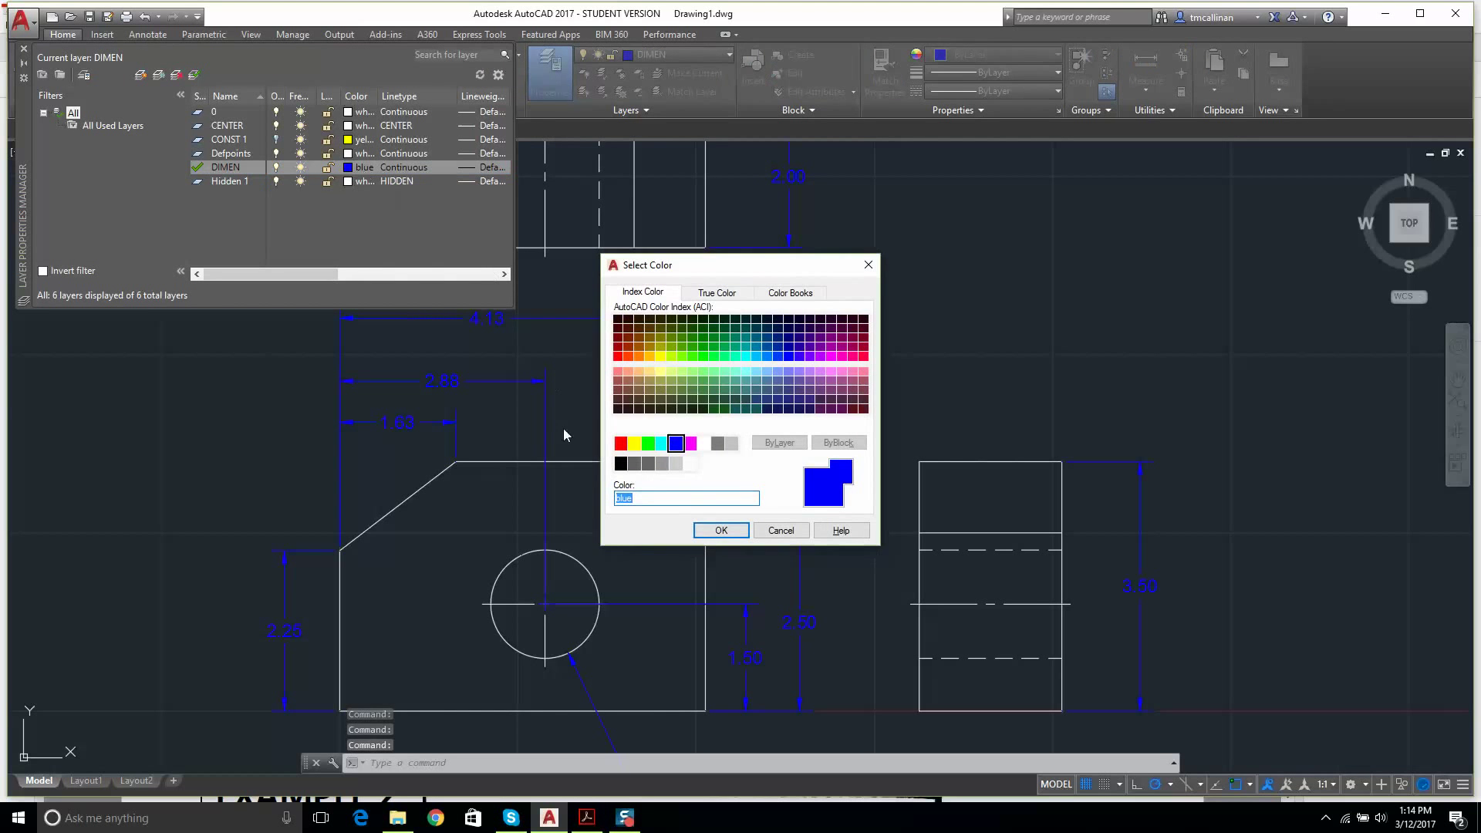
pyautogui.click(661, 446)
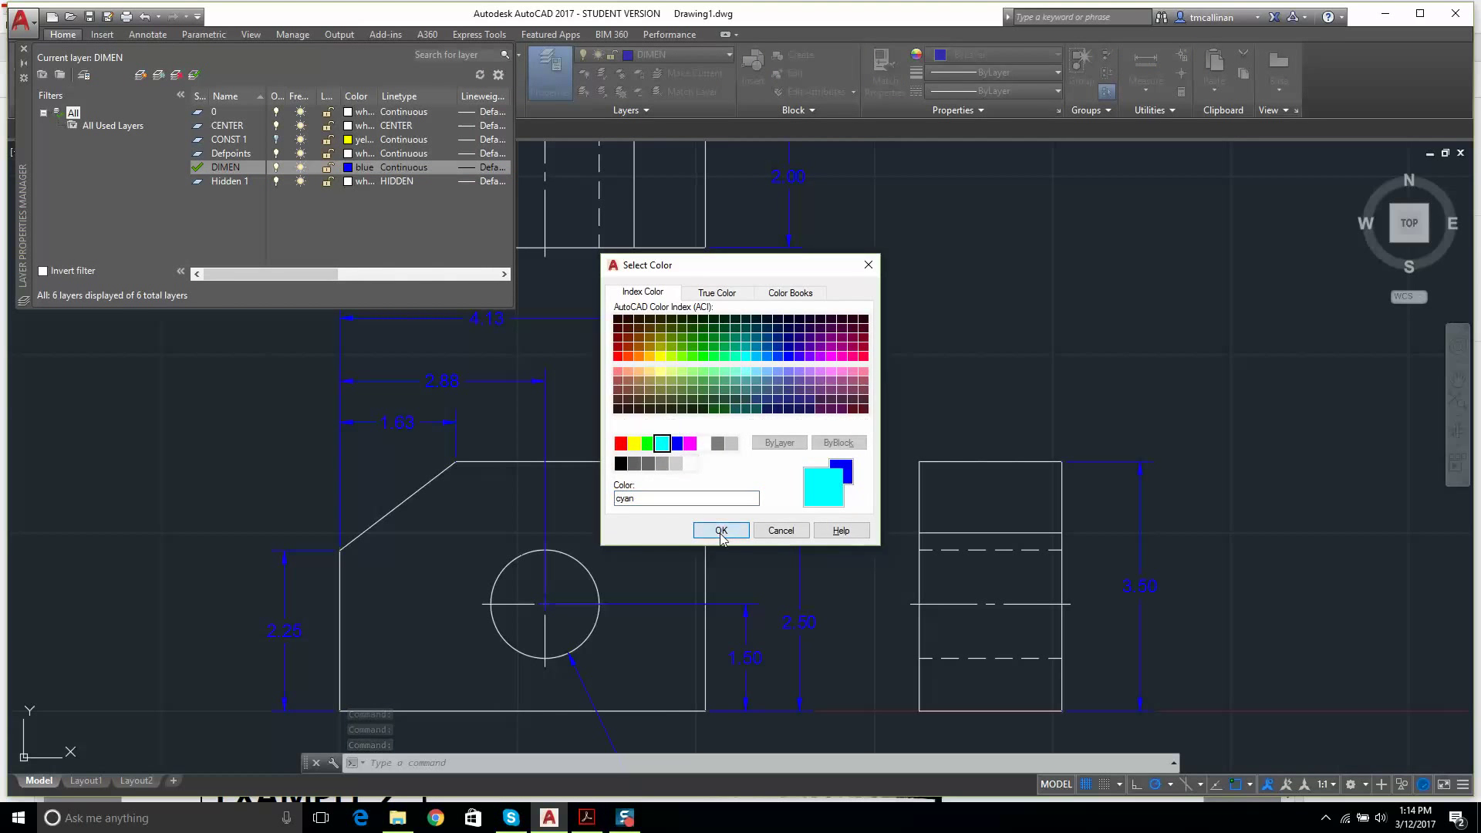
pyautogui.click(721, 531)
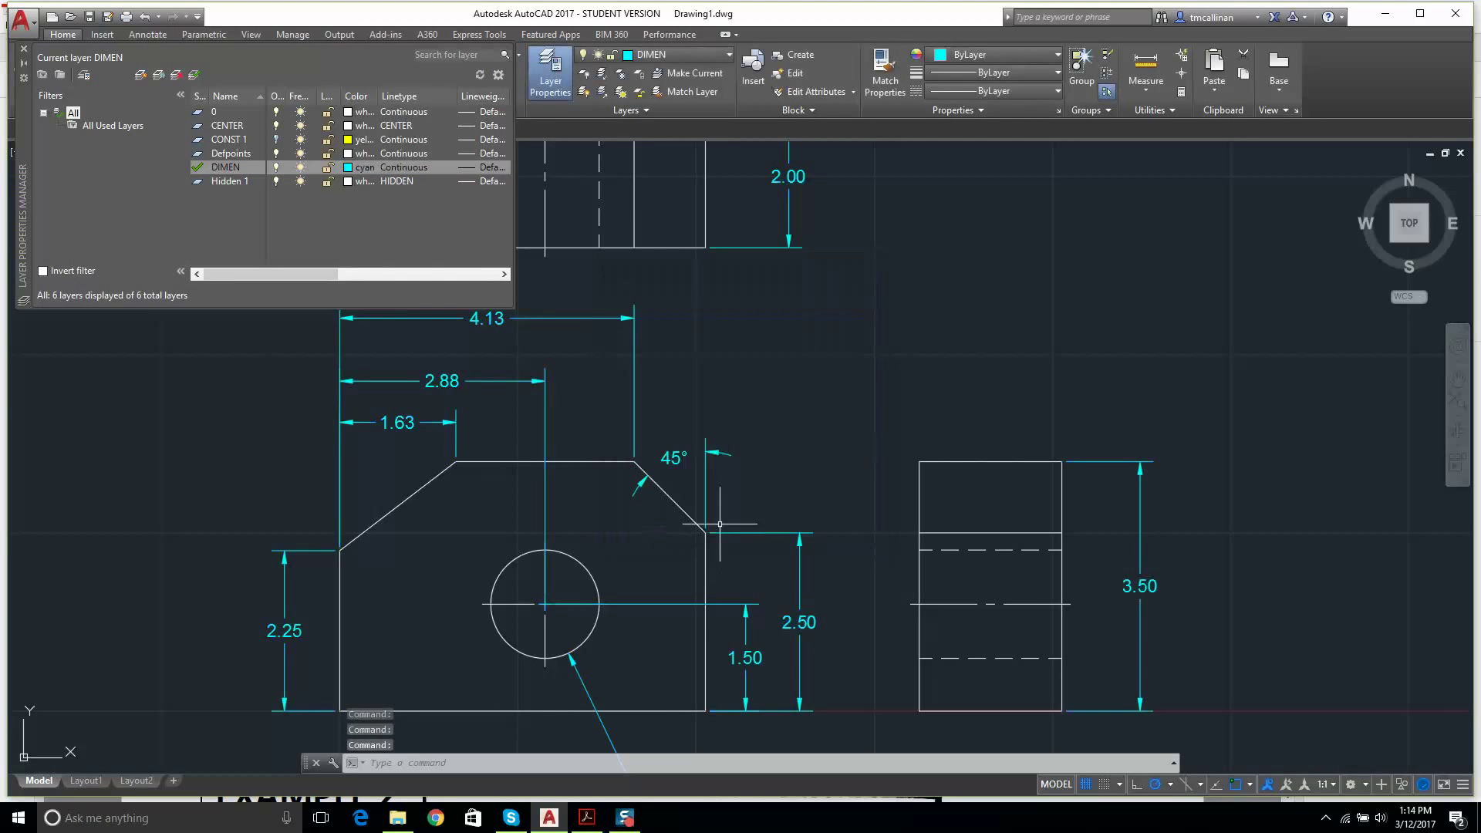
pyautogui.click(24, 48)
# - Add a three-line multiline text label in the empty area beside the top view: the drafter's full name, AUTOCAD and DRAWING 1
pyautogui.scroll(-5, 527, 307)
pyautogui.scroll(3, 631, 324)
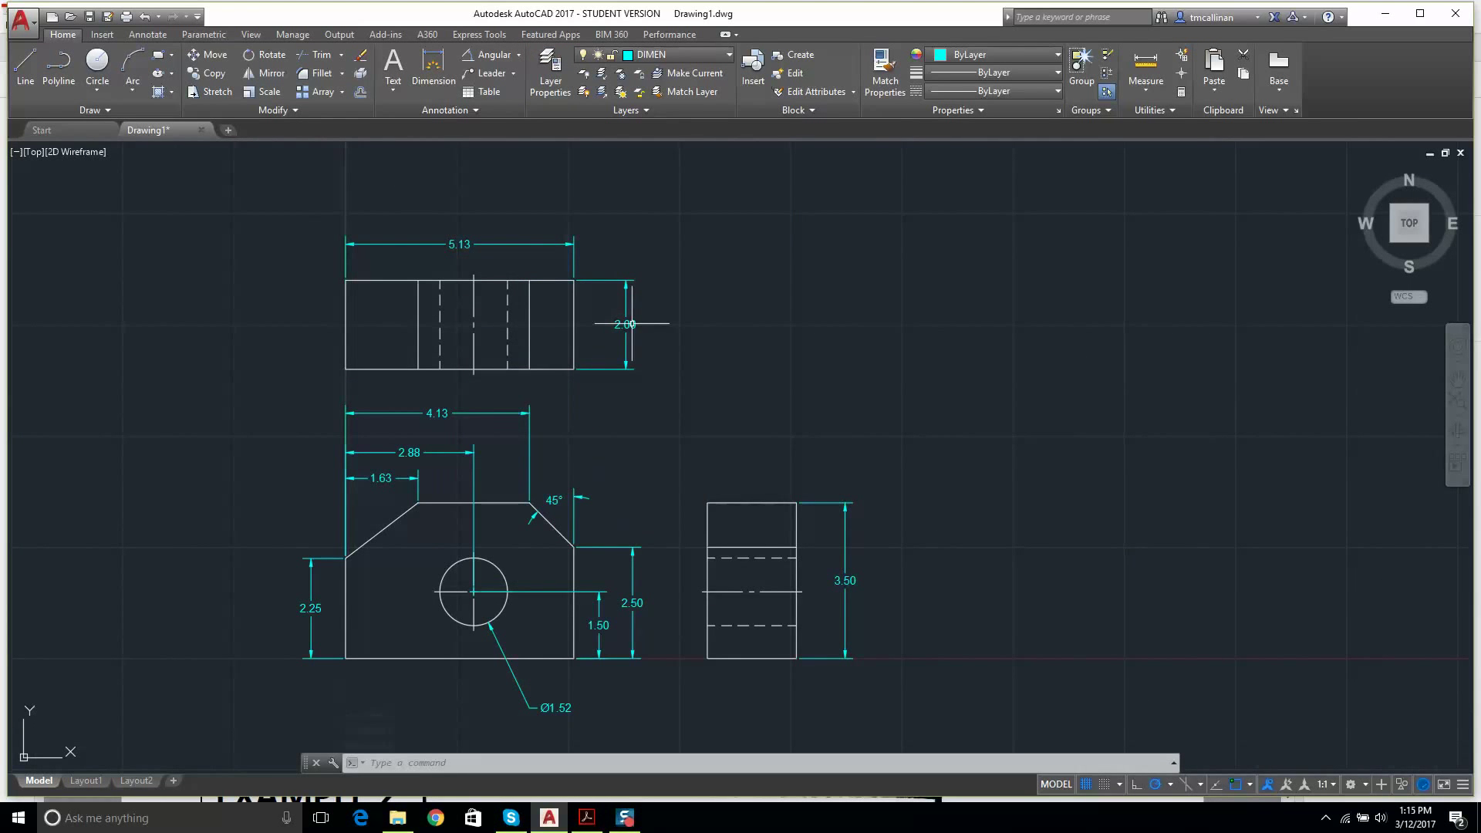
pyautogui.scroll(2, 628, 278)
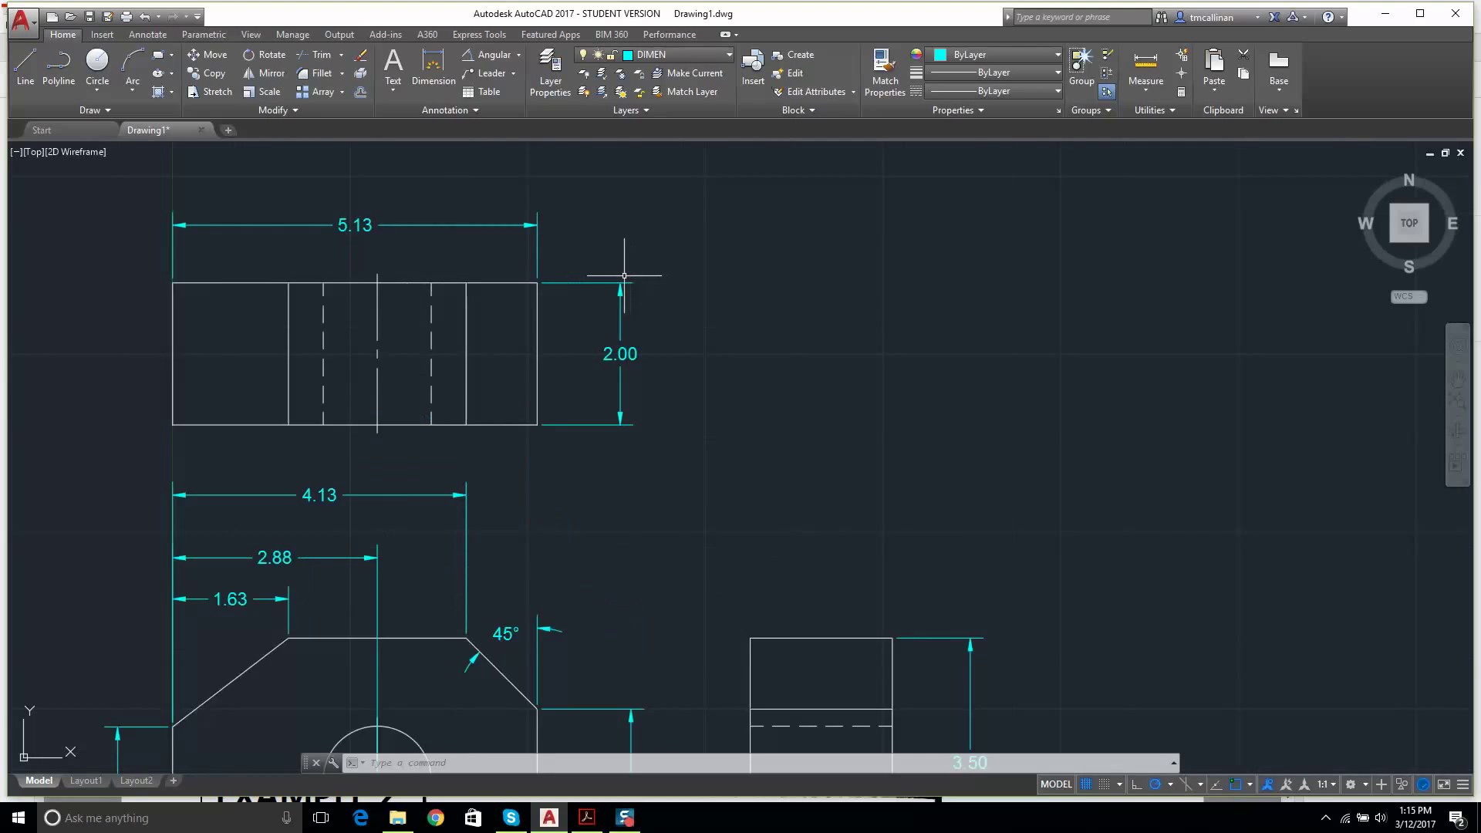
pyautogui.scroll(-2, 628, 278)
pyautogui.click(393, 88)
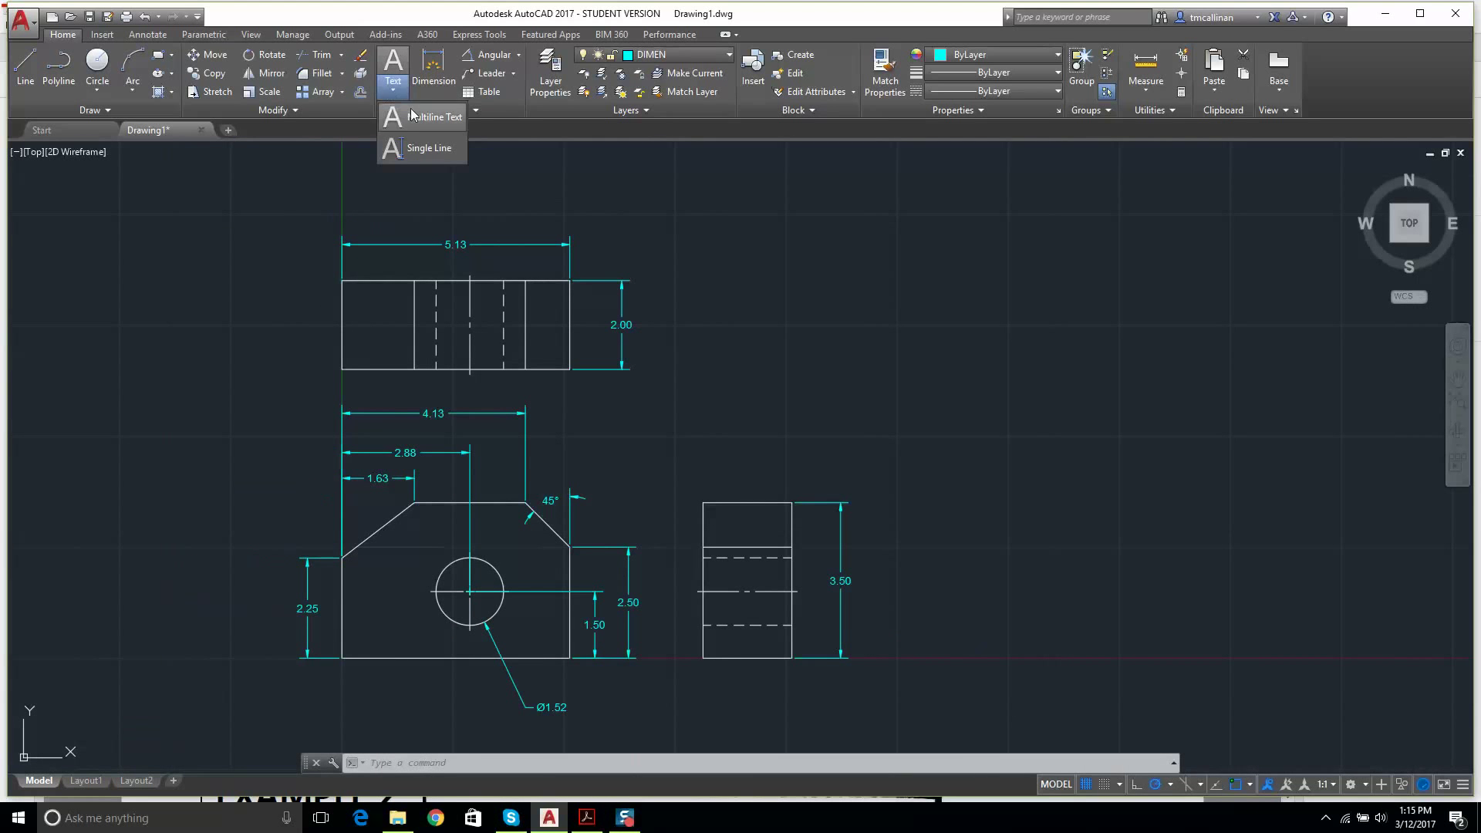
pyautogui.click(413, 115)
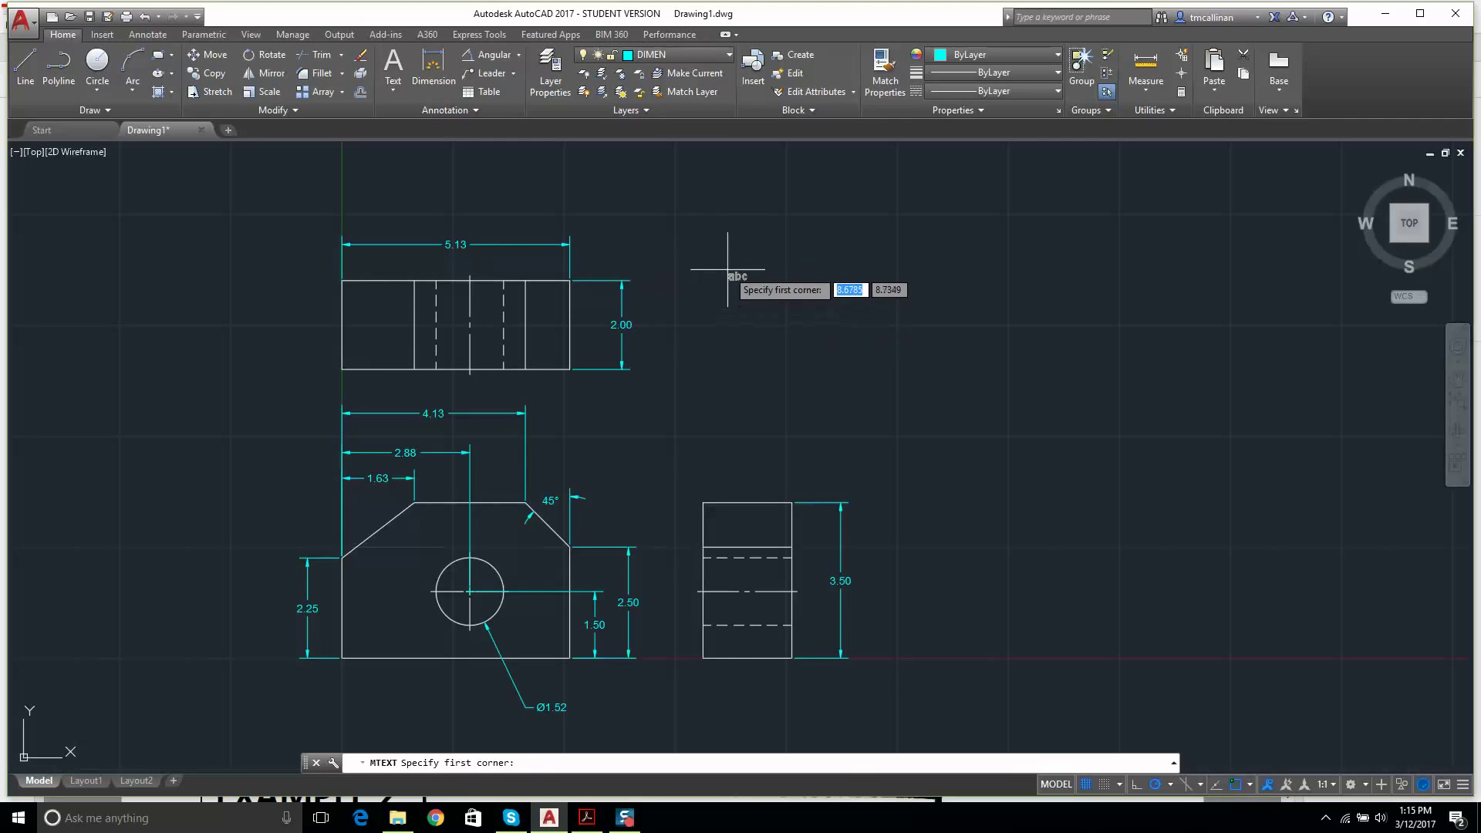
pyautogui.click(726, 270)
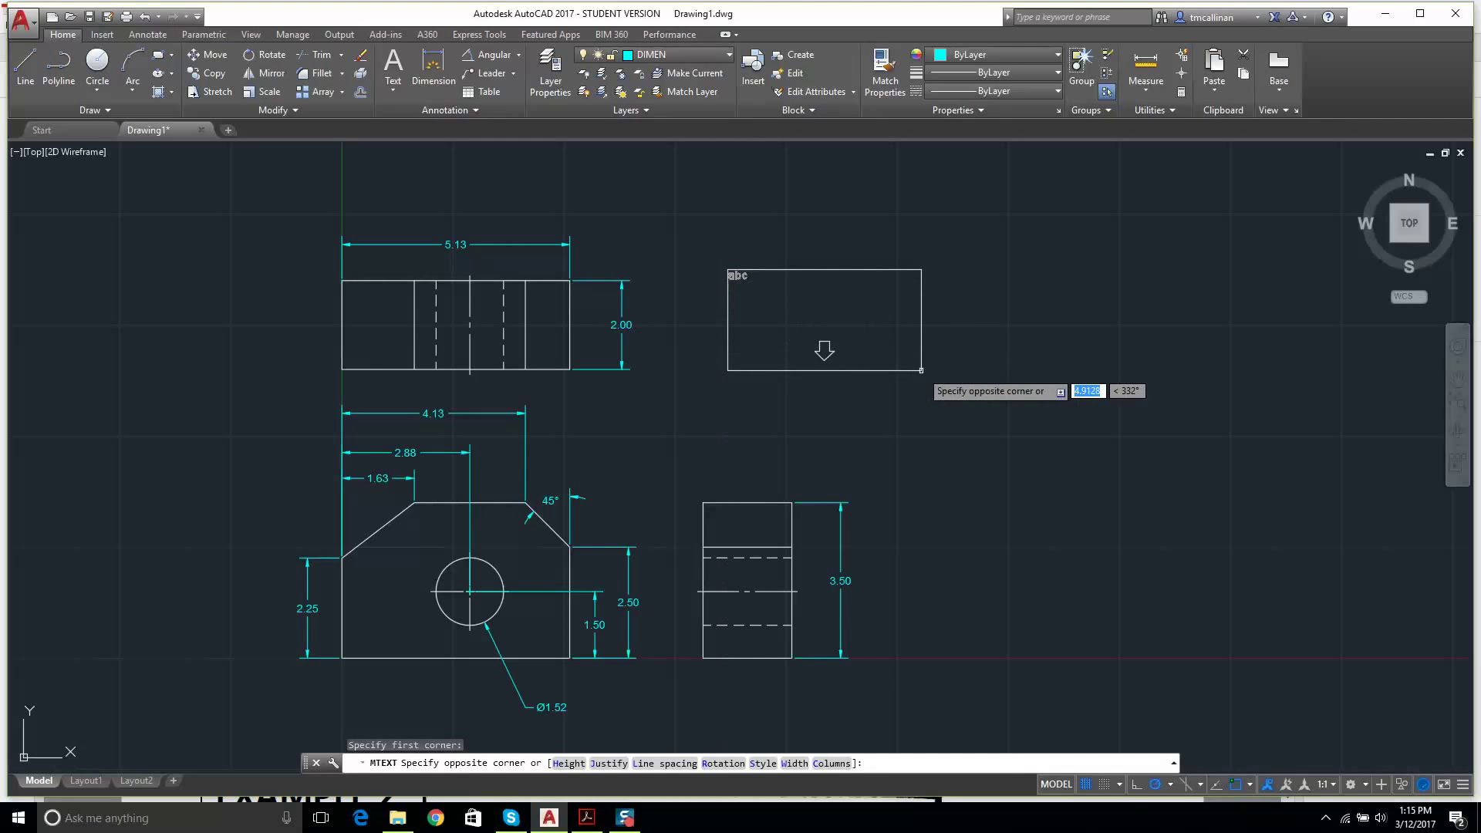
pyautogui.click(1101, 375)
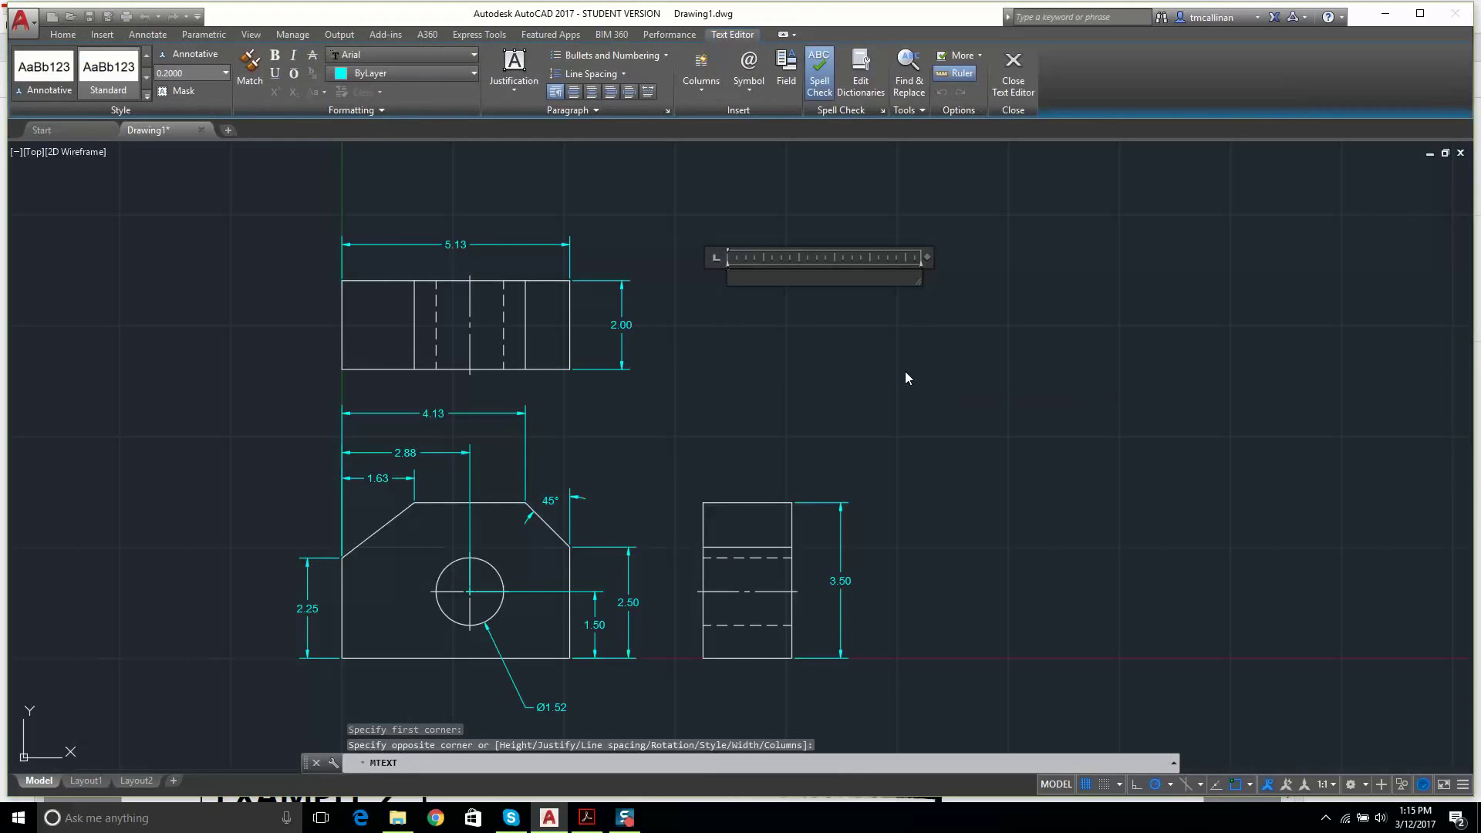
pyautogui.write('TIM CALLINAN')
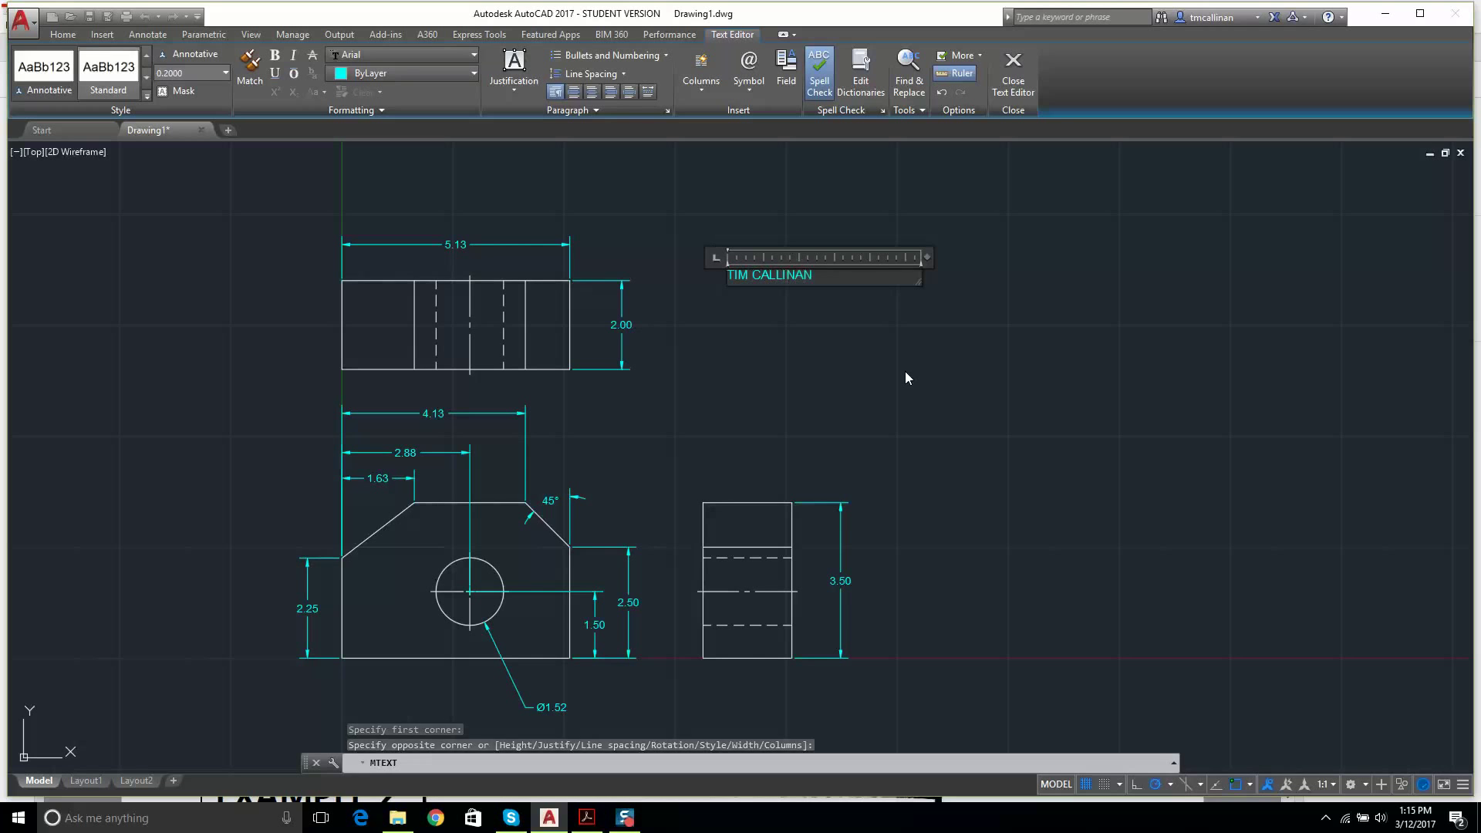
pyautogui.press('Return')
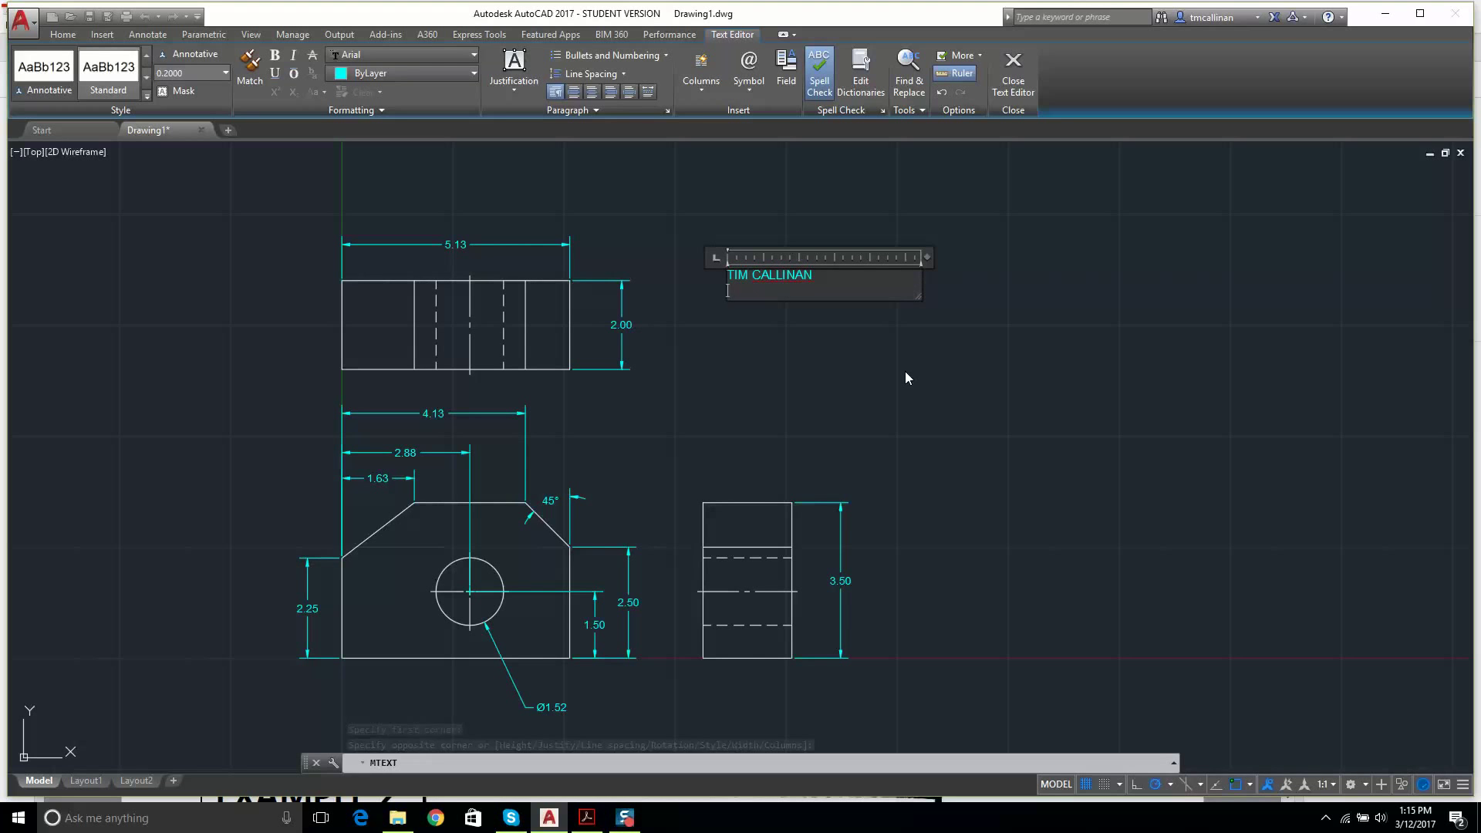
pyautogui.write('AUTOCAD')
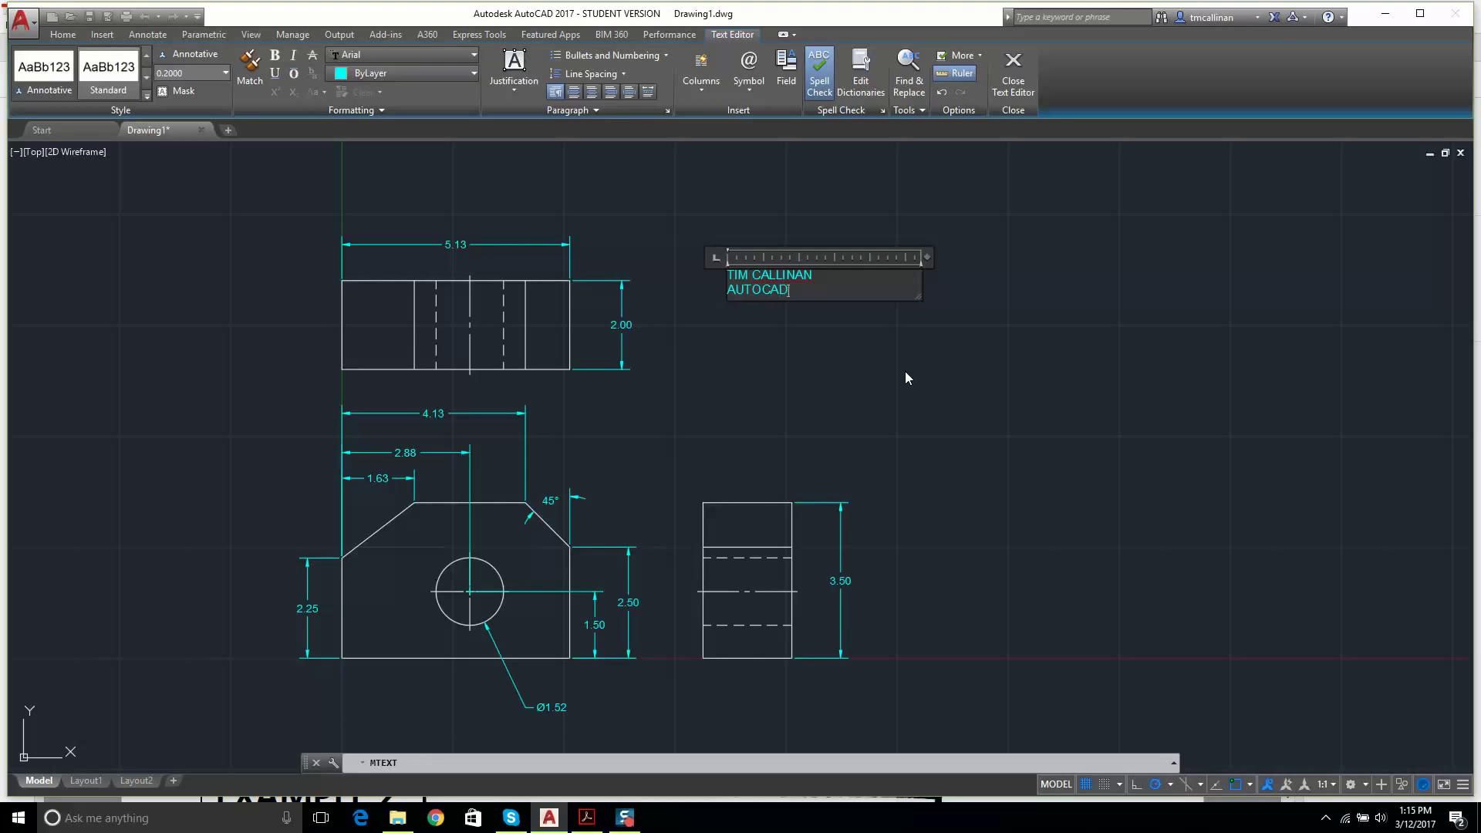
pyautogui.press('Return')
pyautogui.write('DRAWING 1')
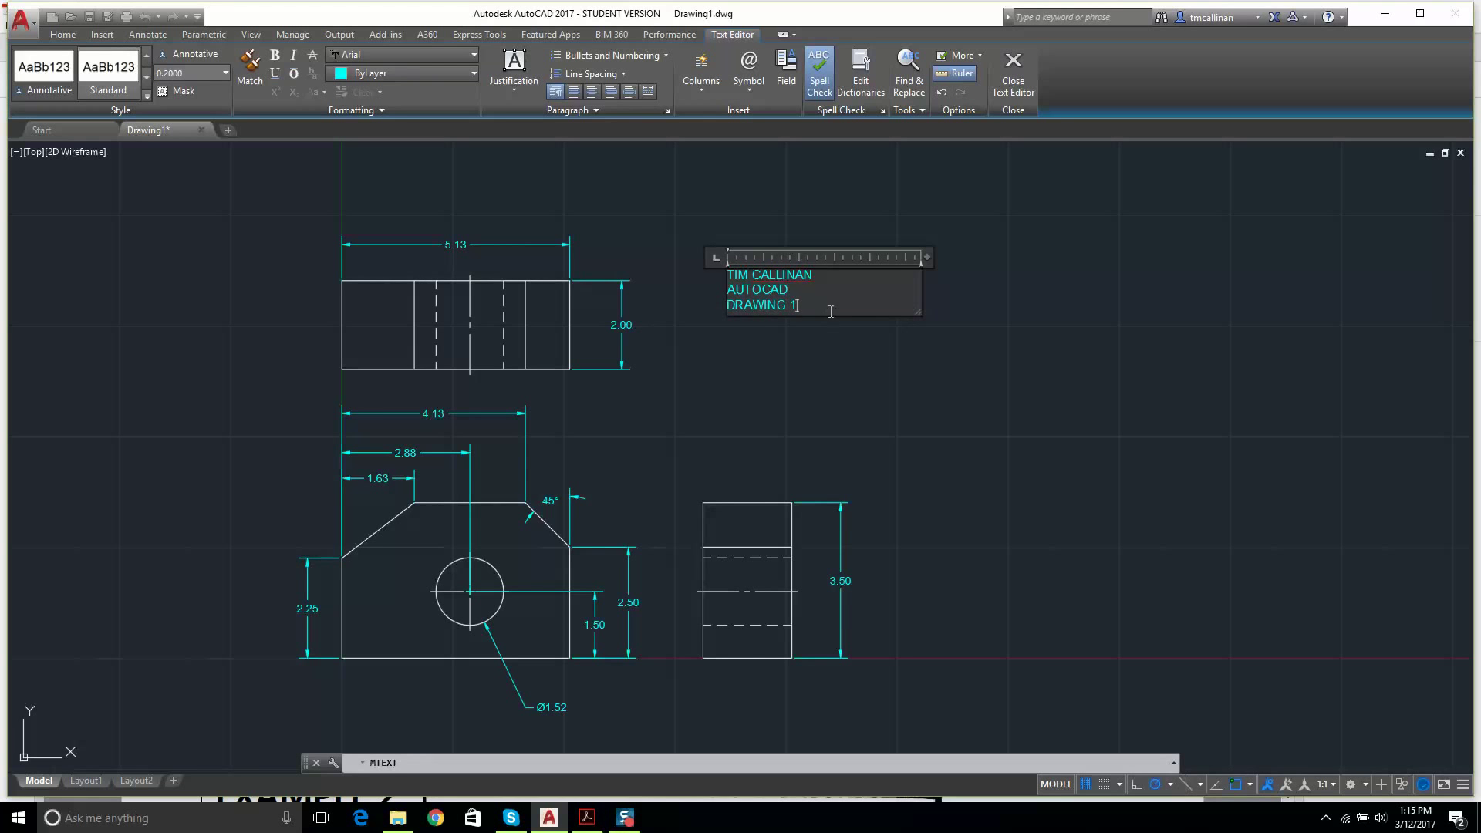
pyautogui.moveTo(829, 308); pyautogui.dragTo(677, 270)
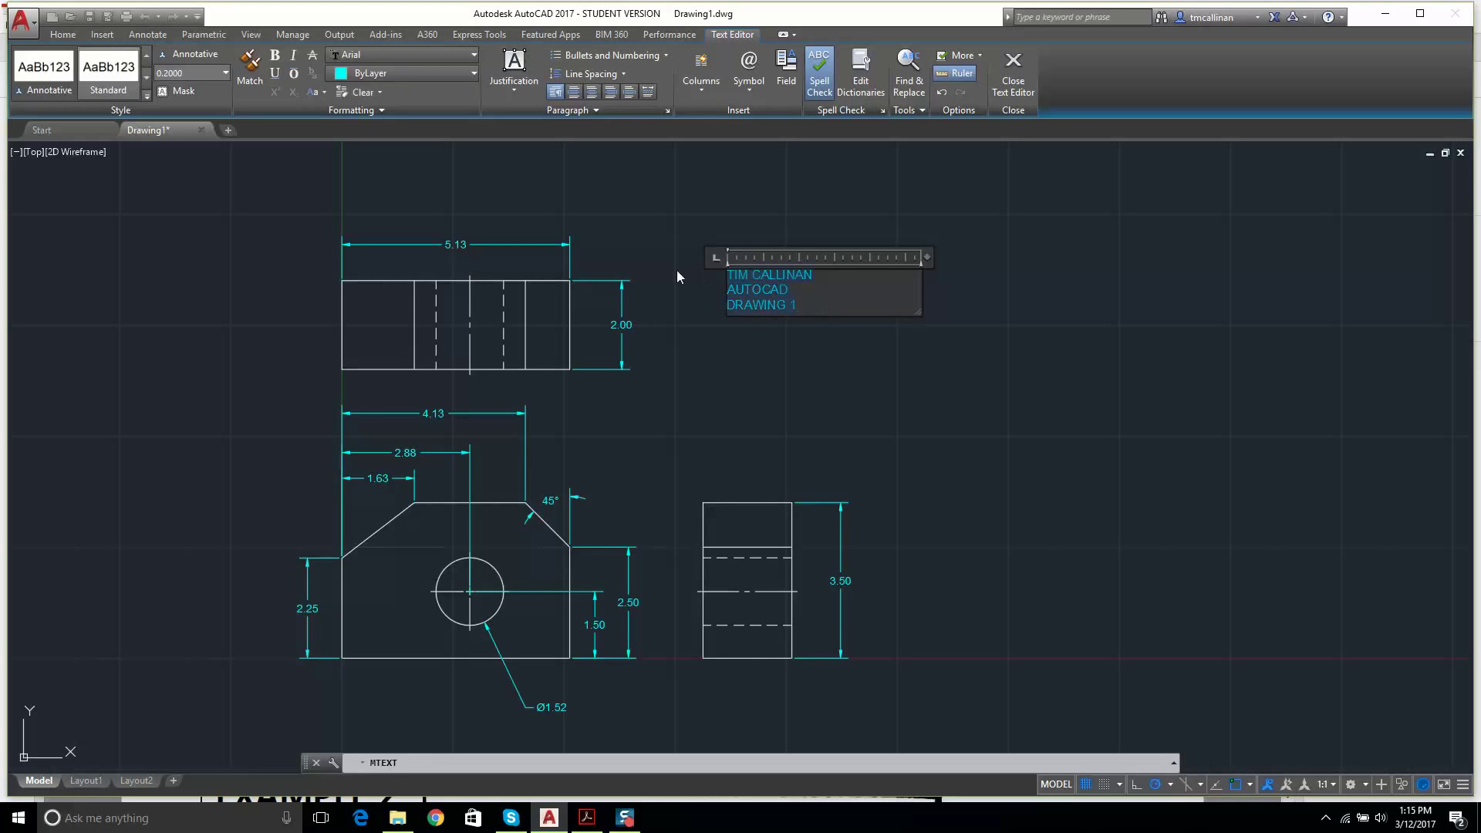
pyautogui.click(226, 74)
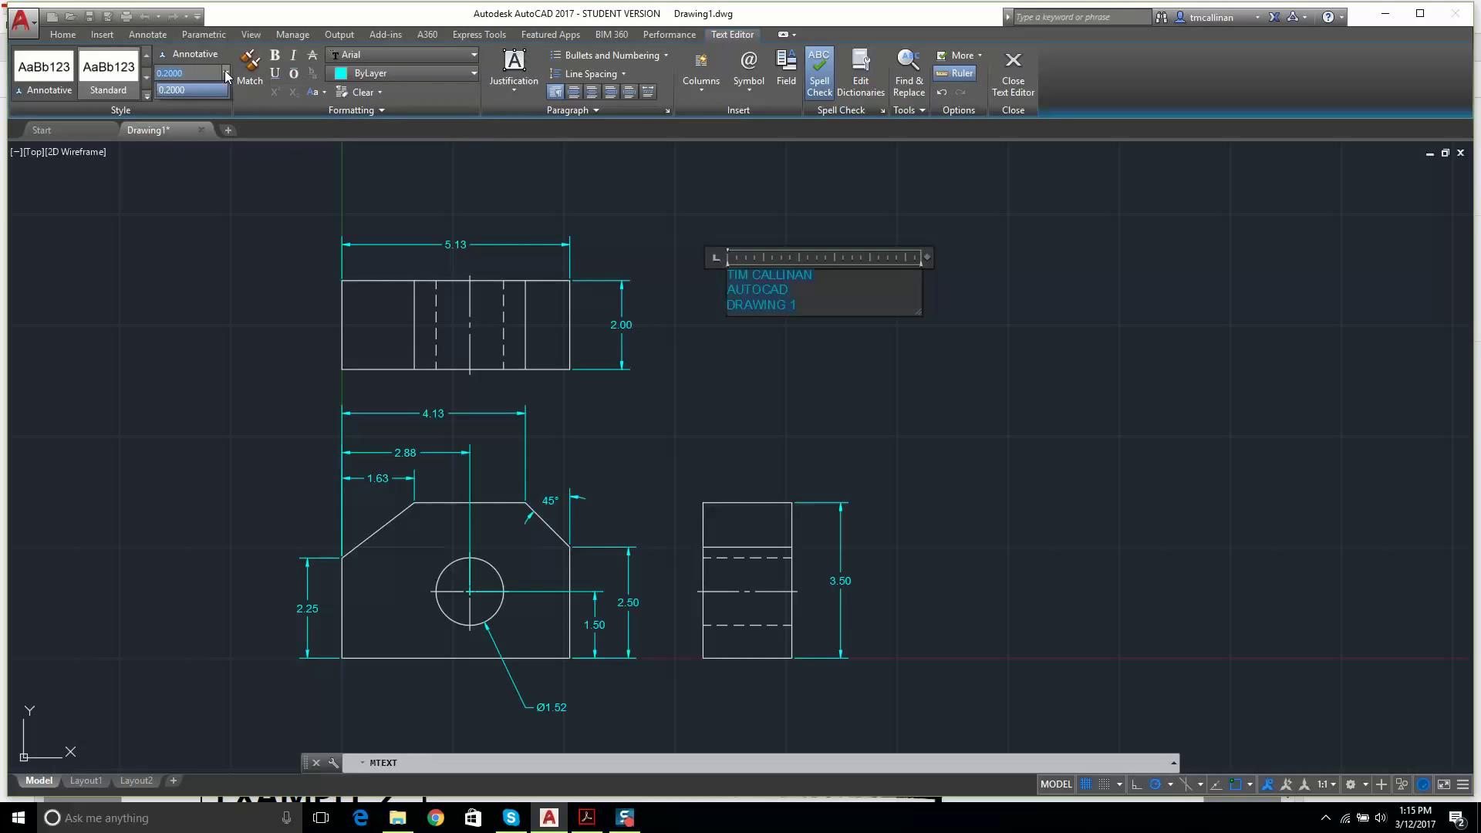
pyautogui.click(226, 73)
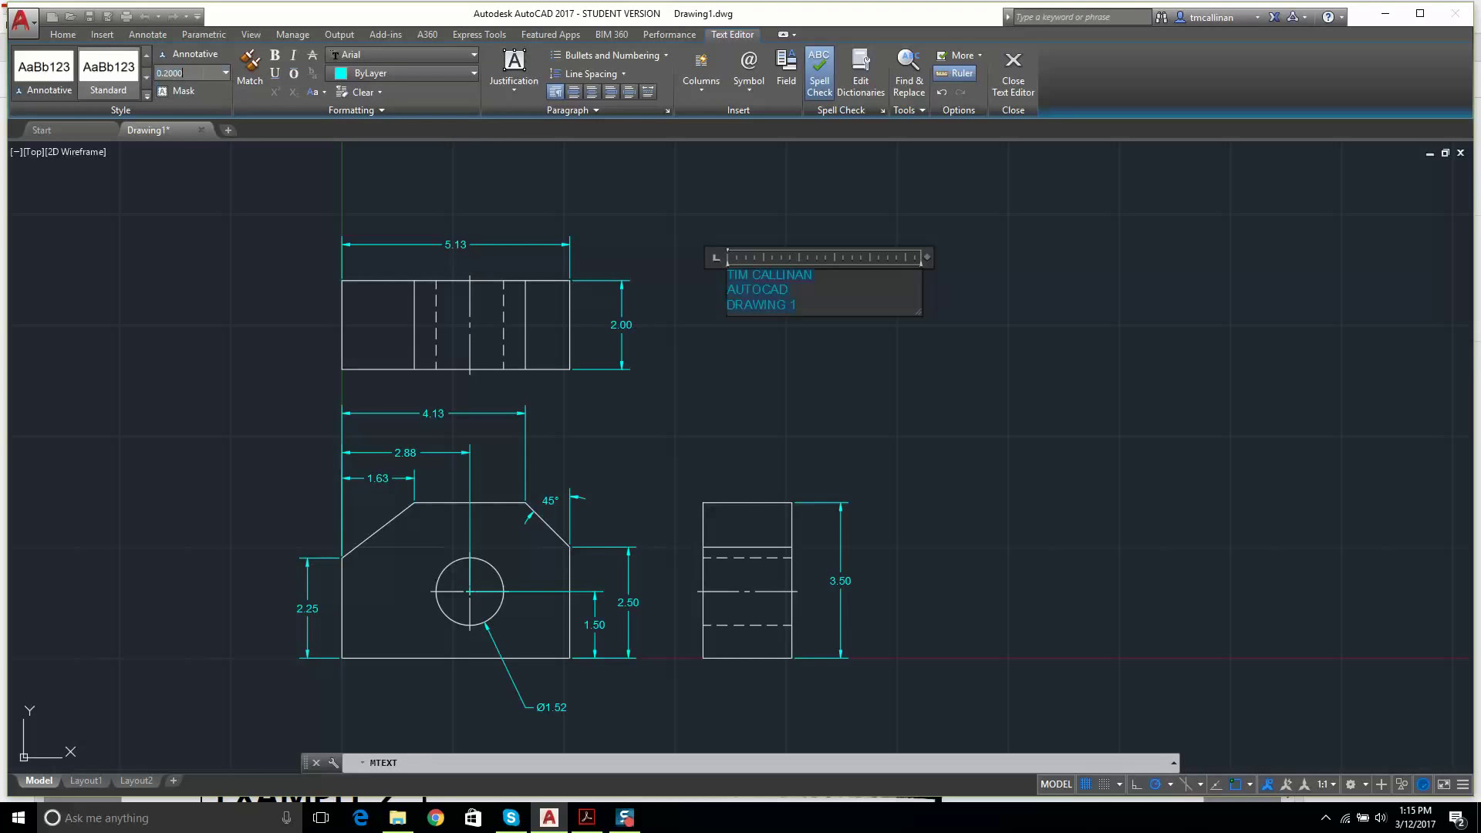
pyautogui.click(29, 62)
pyautogui.hotkey('ctrl', 'a')
pyautogui.rightClick(772, 275)
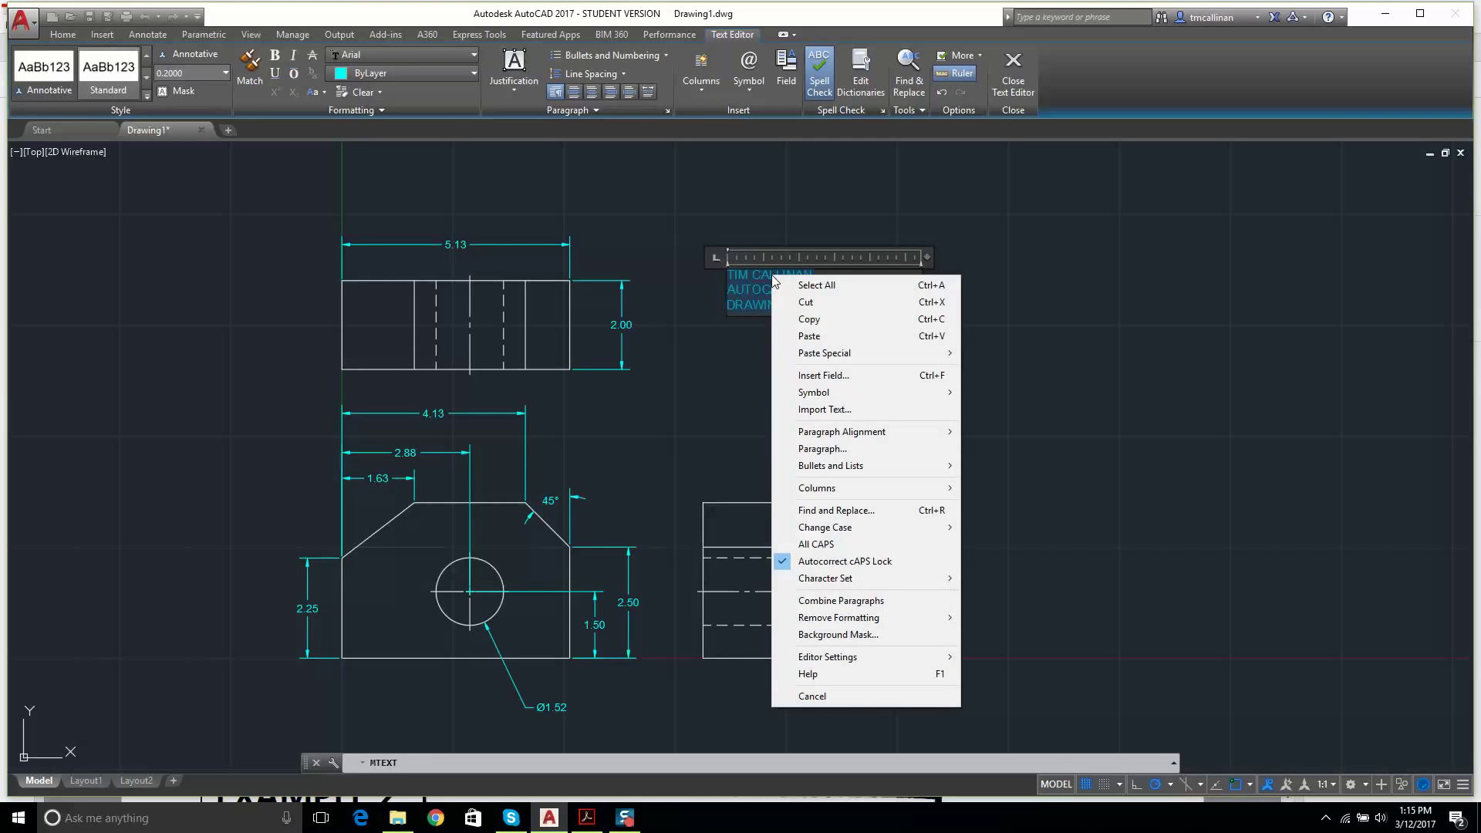
pyautogui.click(767, 284)
# - Make all three lines of the label bold with a text height of 0.3, and save the text changes
pyautogui.moveTo(808, 305); pyautogui.dragTo(650, 250)
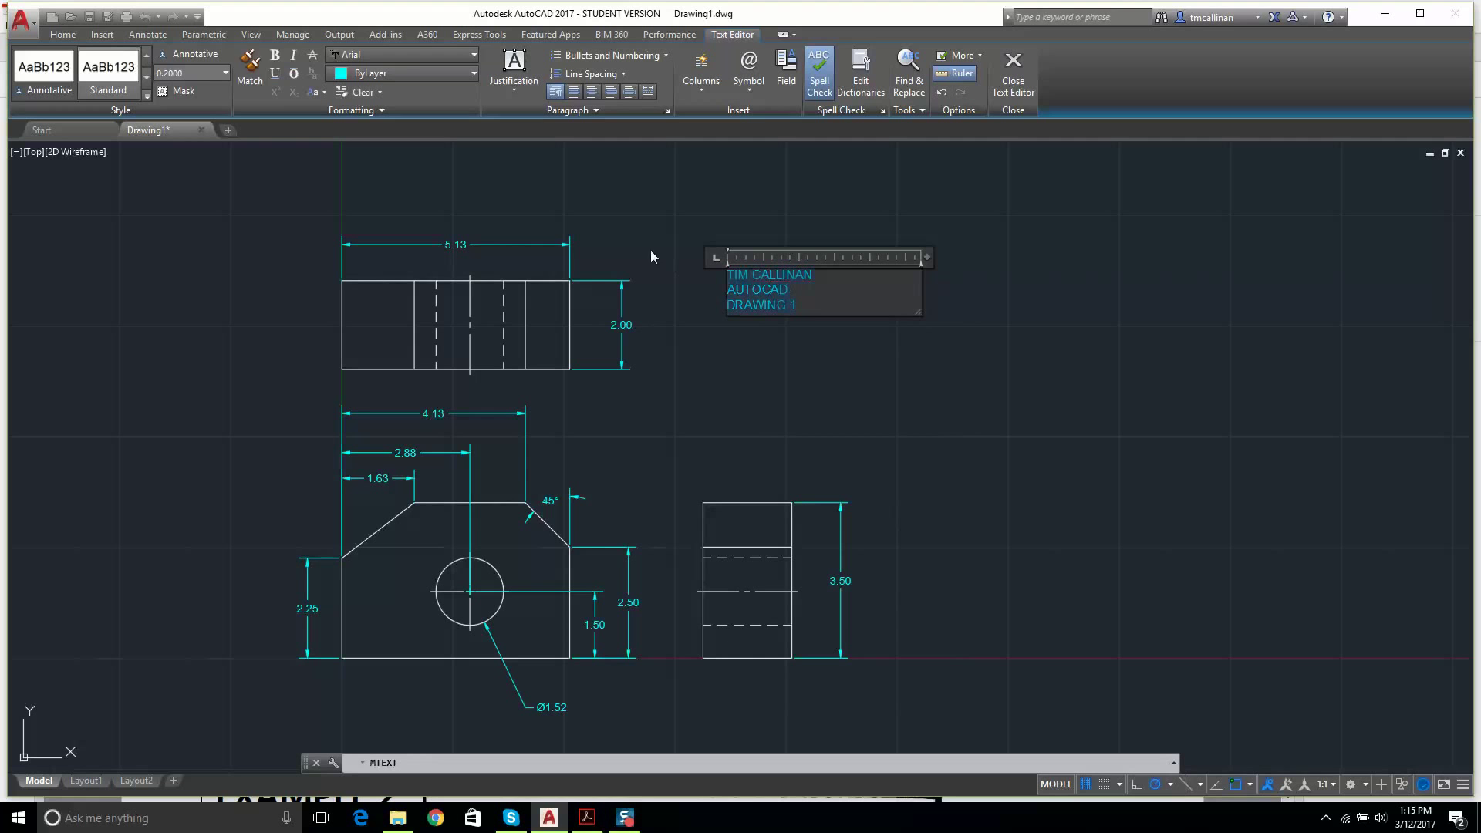
pyautogui.click(276, 58)
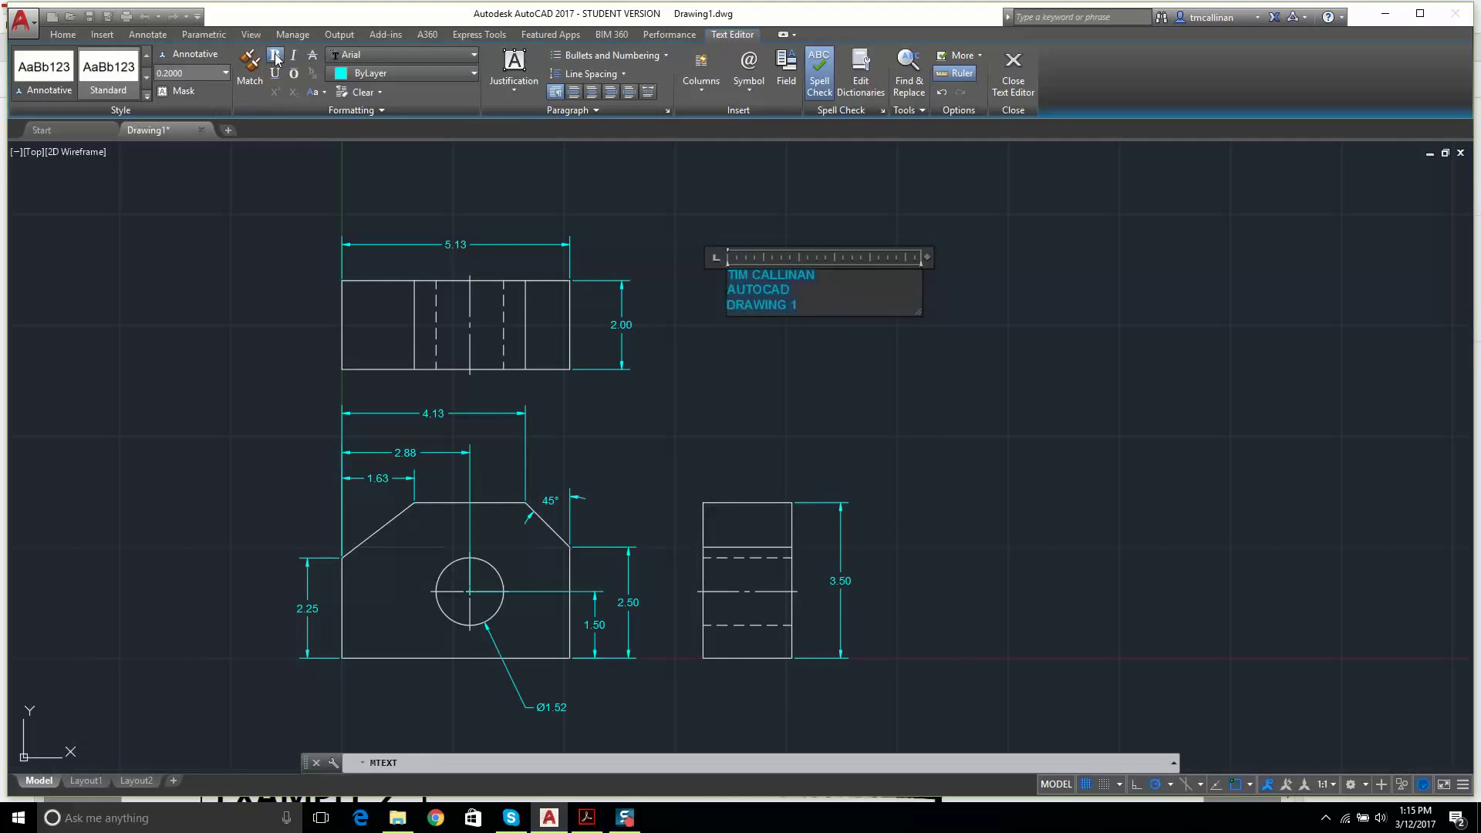
pyautogui.click(226, 74)
pyautogui.click(206, 107)
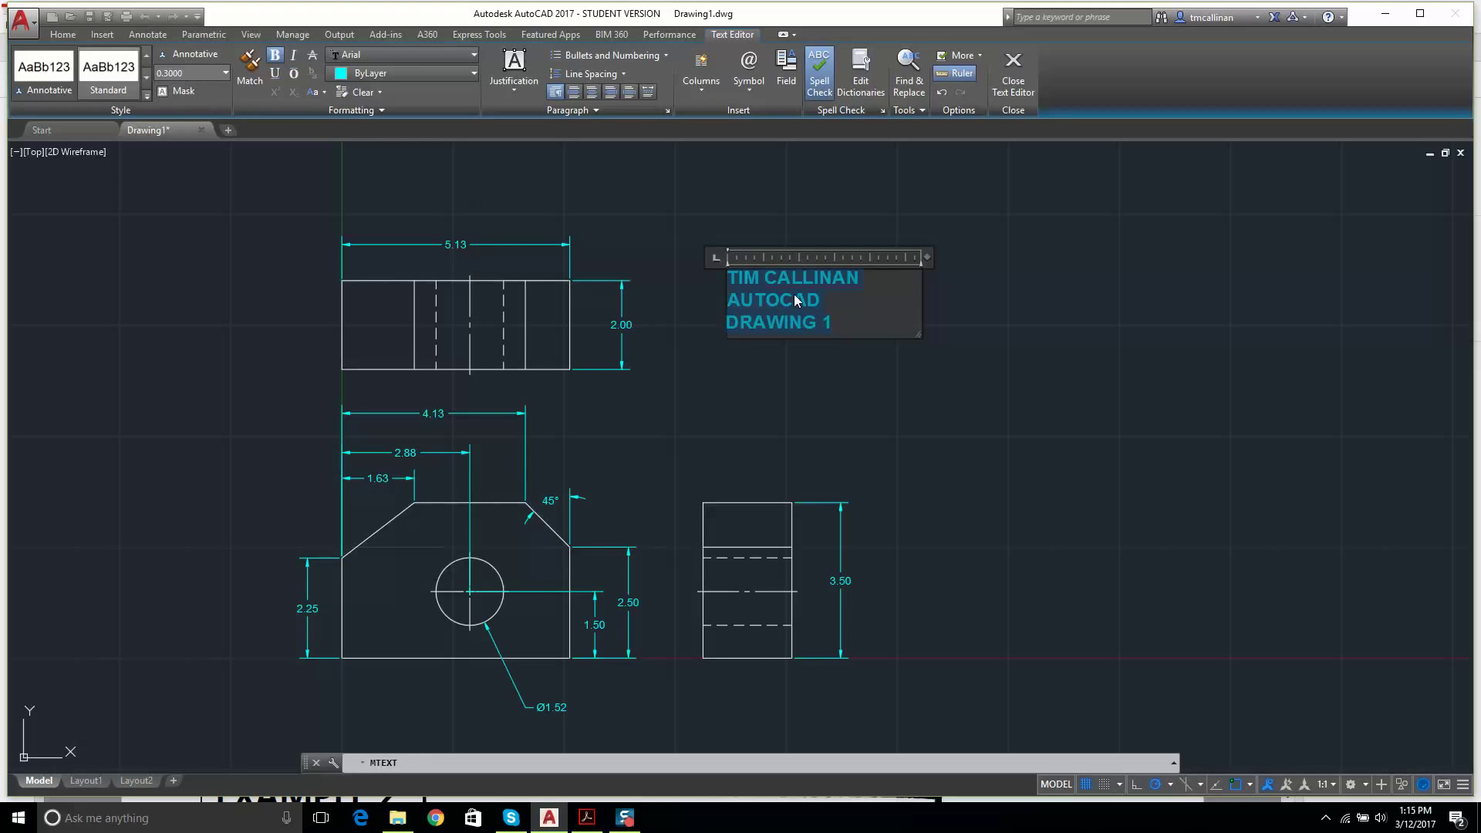
pyautogui.press('Escape')
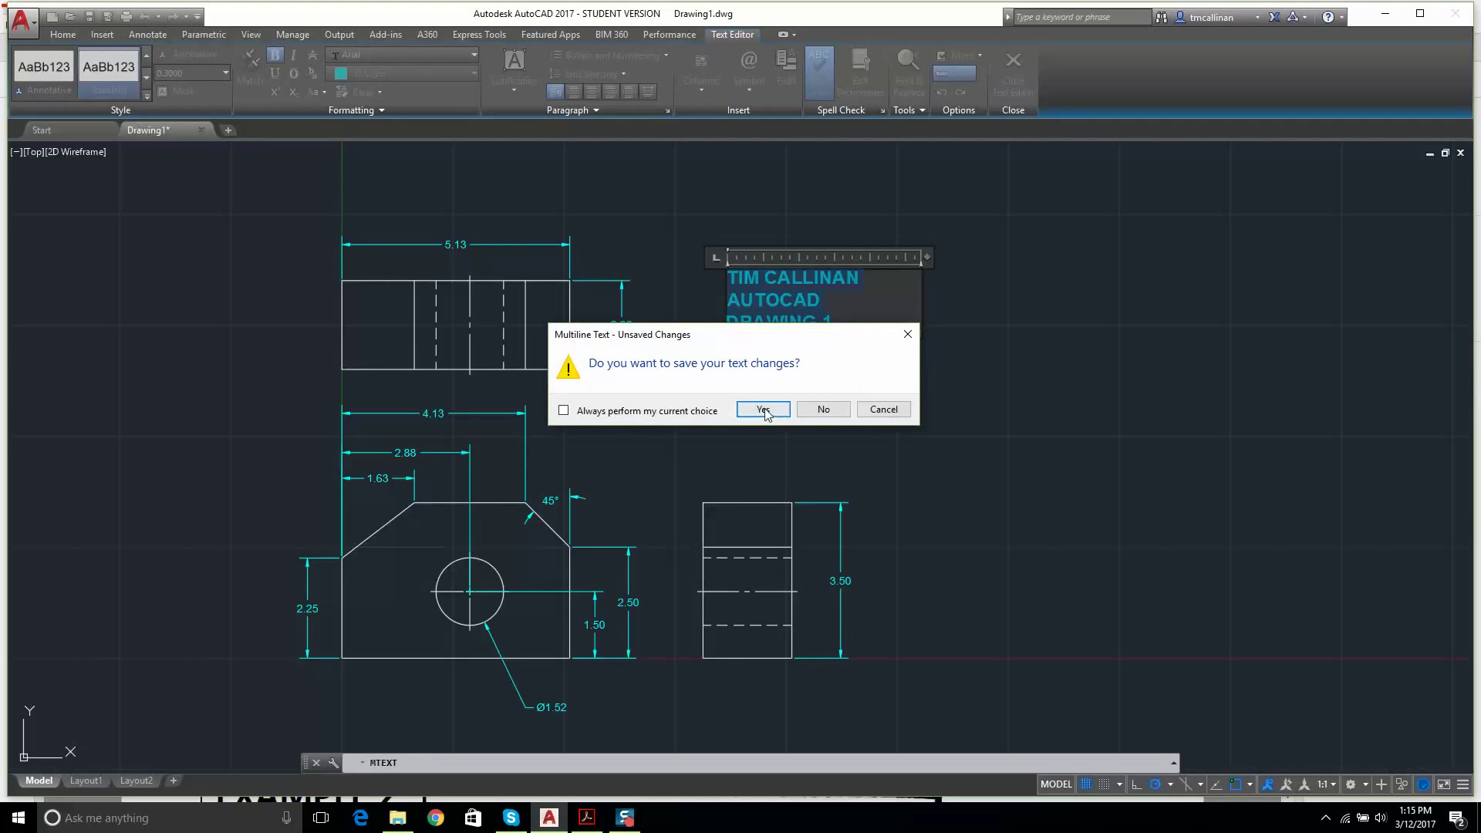
pyautogui.click(763, 410)
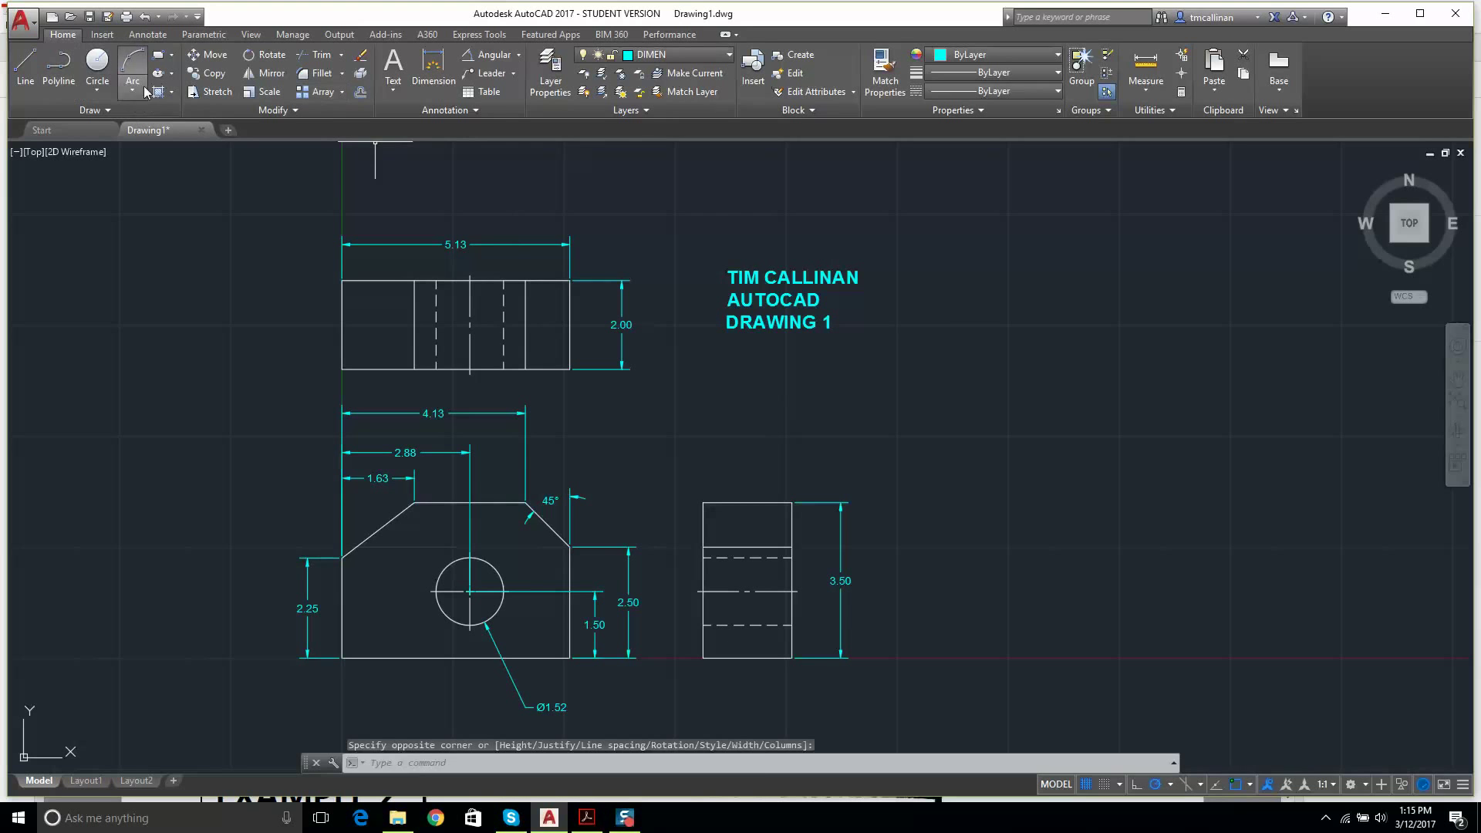
# - Draw a rectangle about 4 by 2 units around the three-line text label as a border
pyautogui.click(158, 54)
pyautogui.click(710, 255)
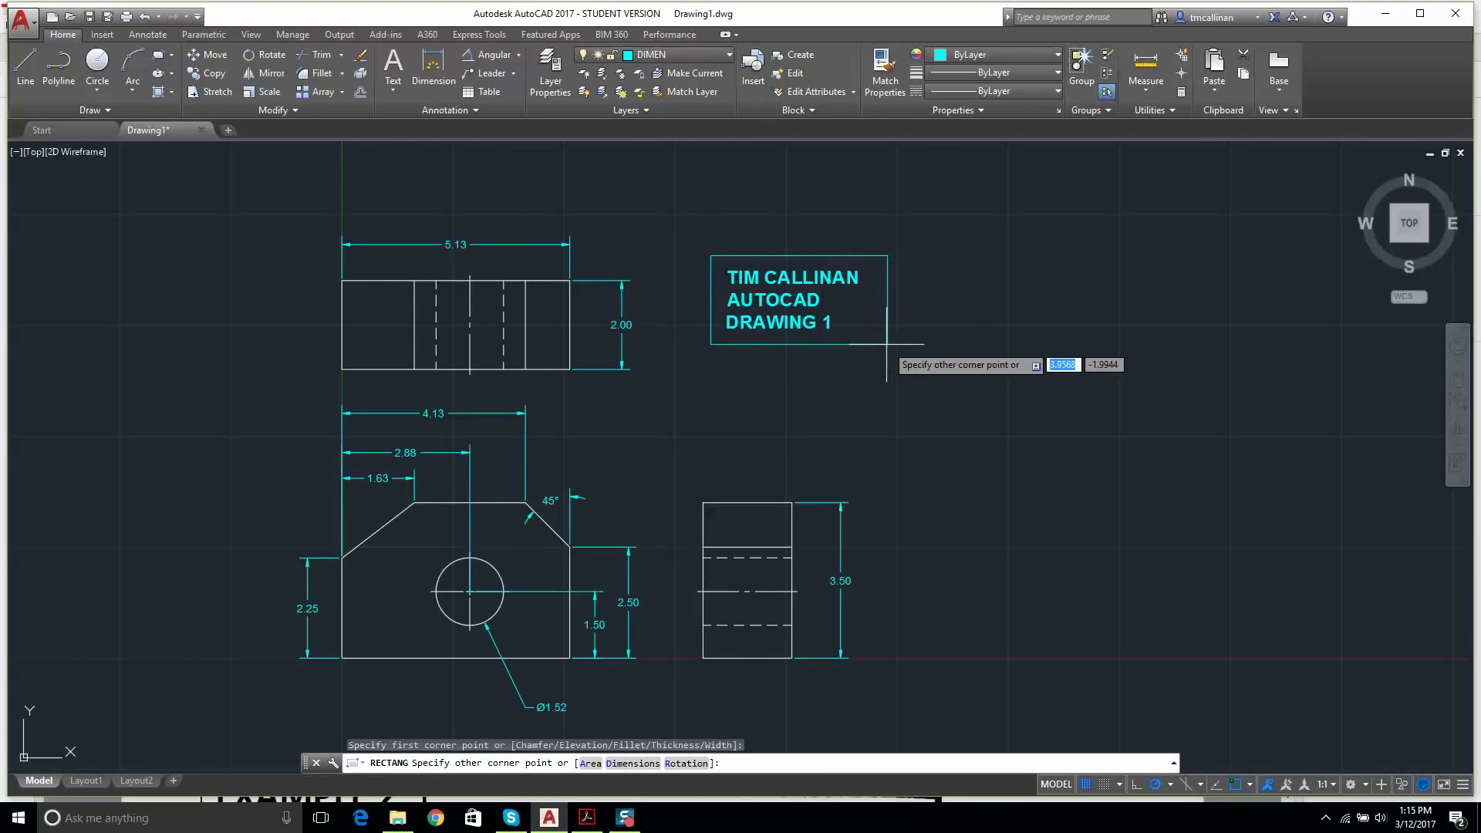
pyautogui.press('Escape')
pyautogui.press('Escape')
pyautogui.scroll(-4, 879, 316)
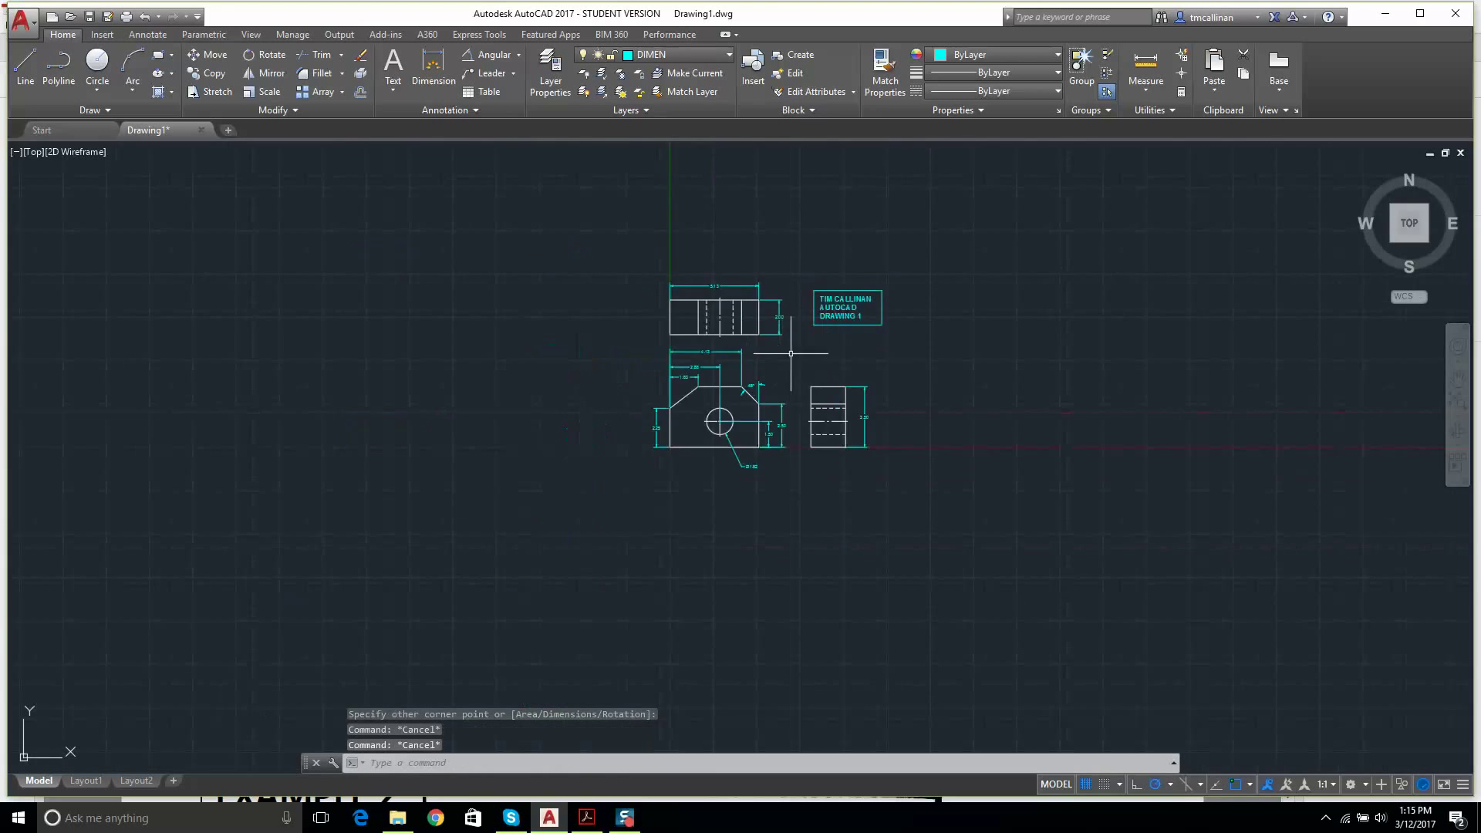
pyautogui.scroll(4, 791, 354)
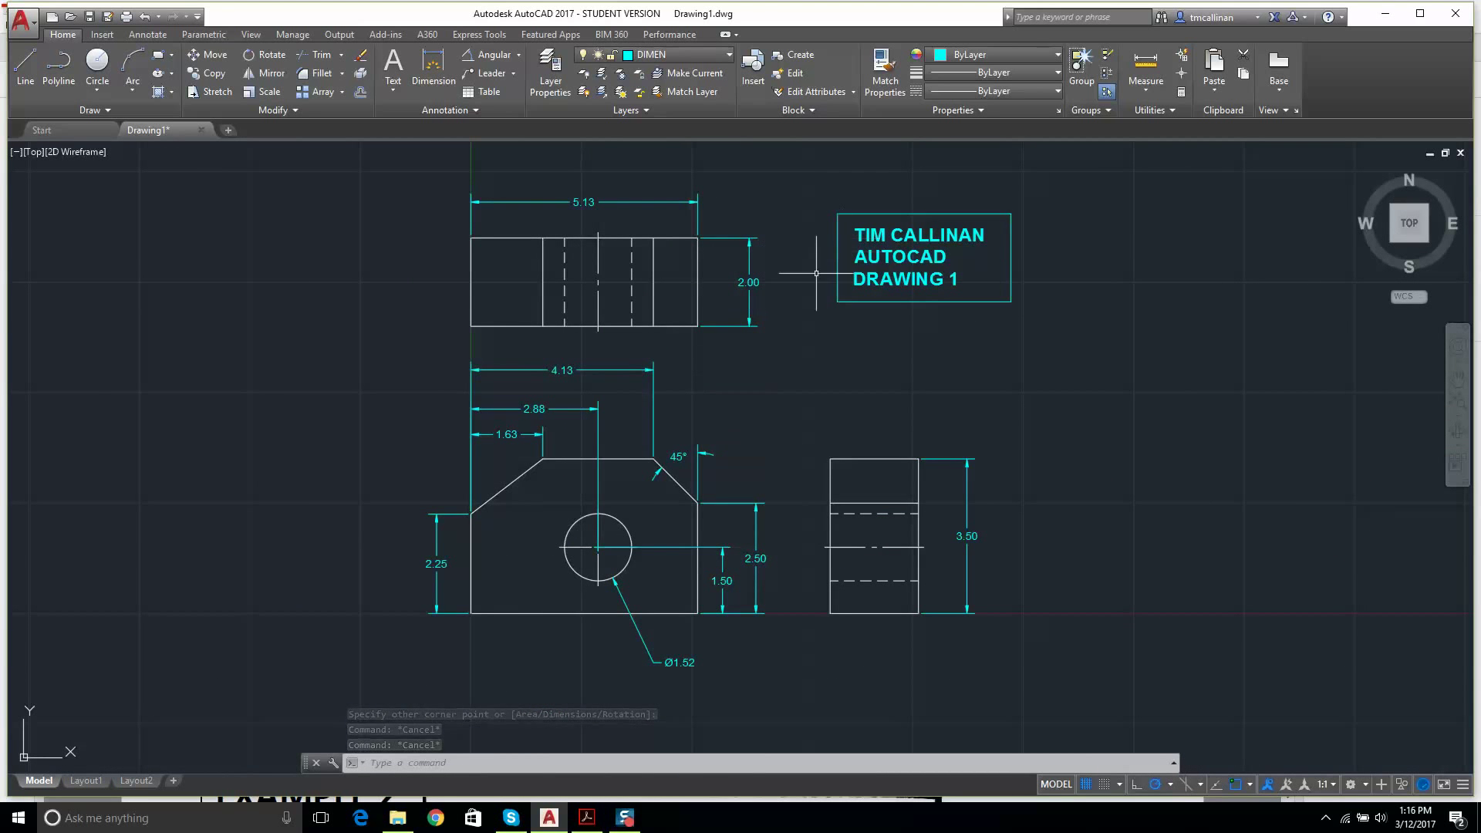
pyautogui.scroll(2, 767, 224)
pyautogui.scroll(-2, 759, 234)
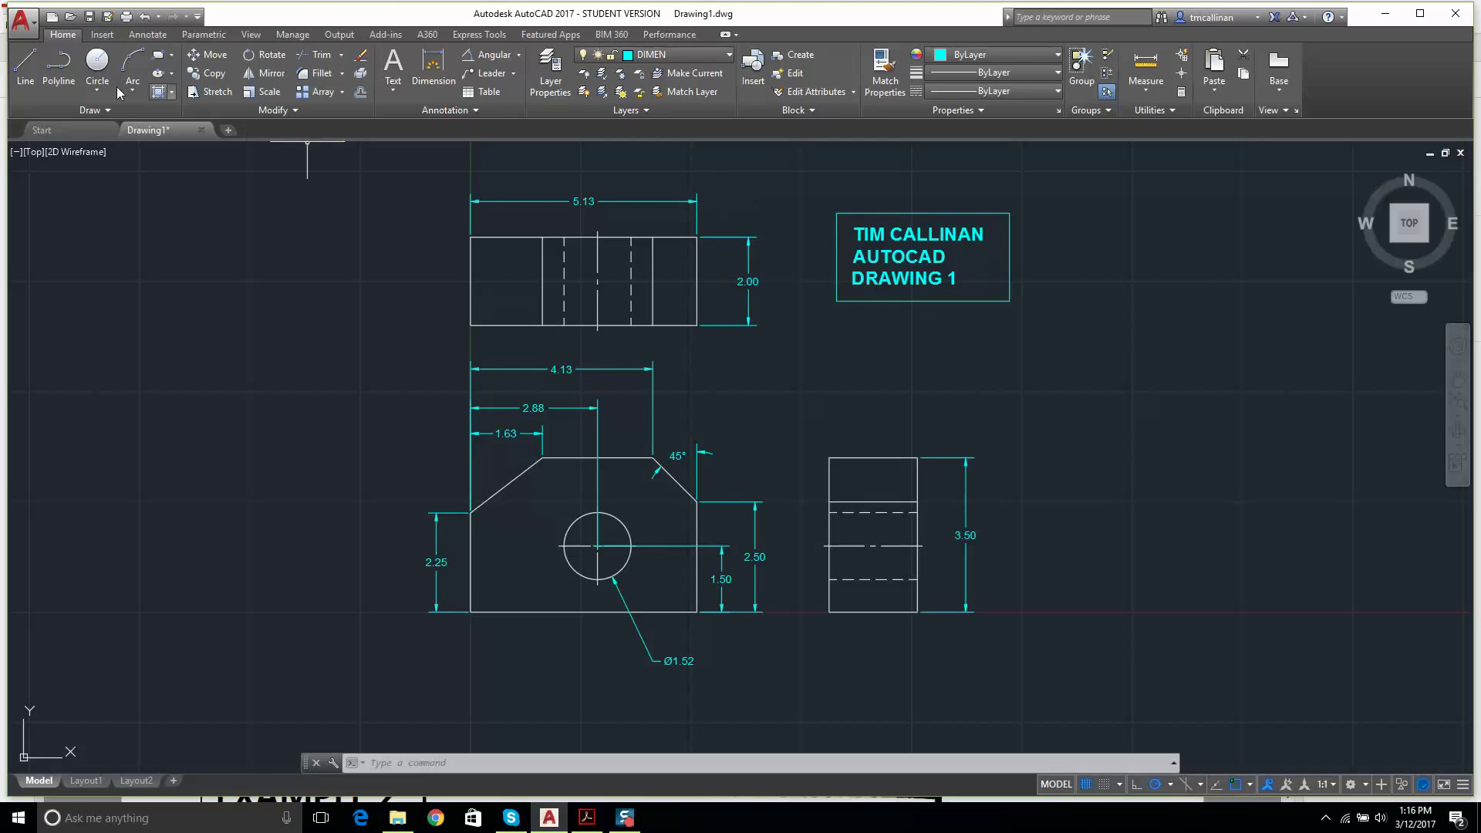
# - Start saving the drawing under a new name and choose the Desktop as the save location
pyautogui.click(23, 21)
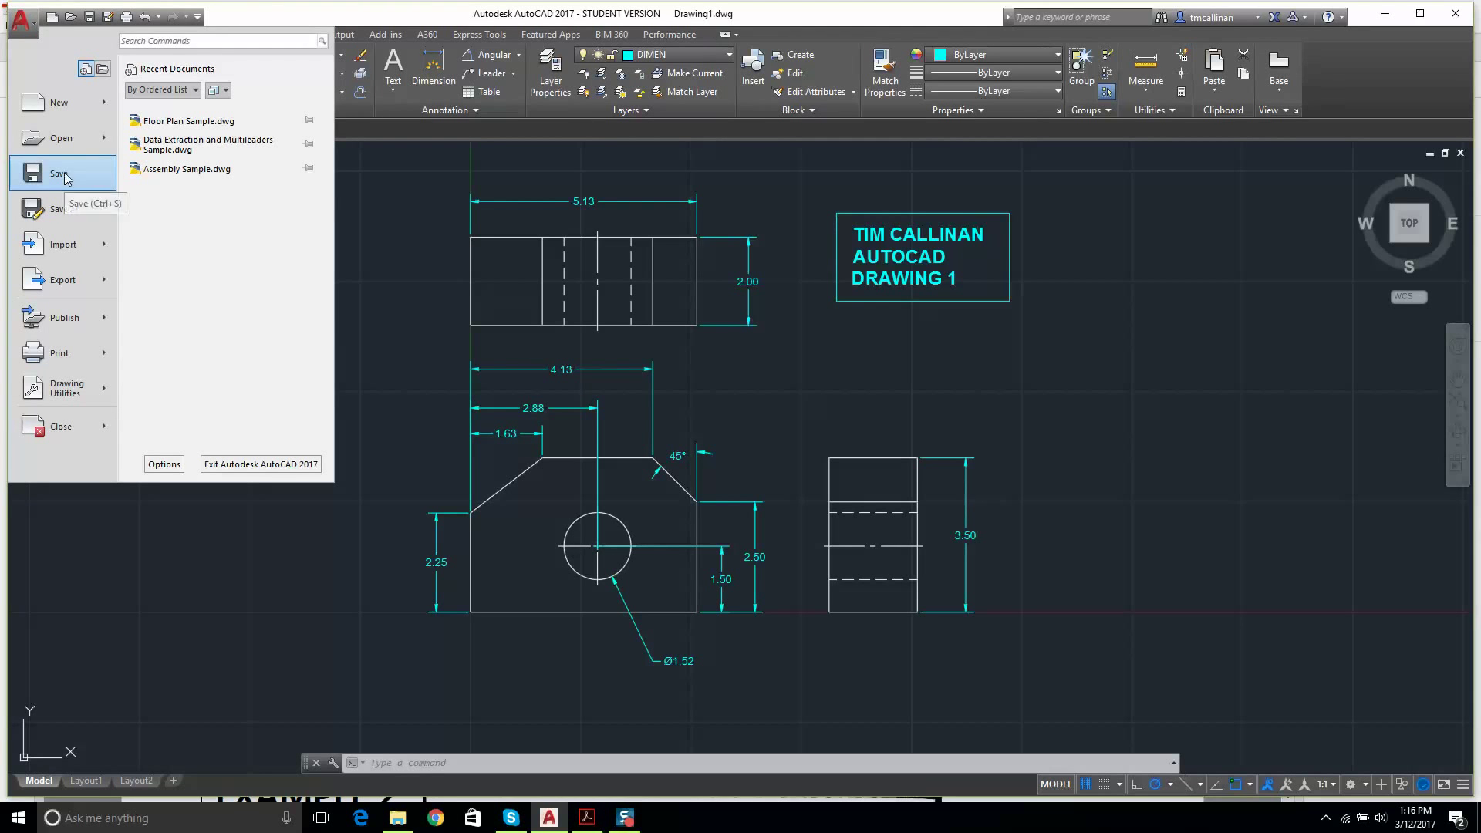
pyautogui.press('Escape')
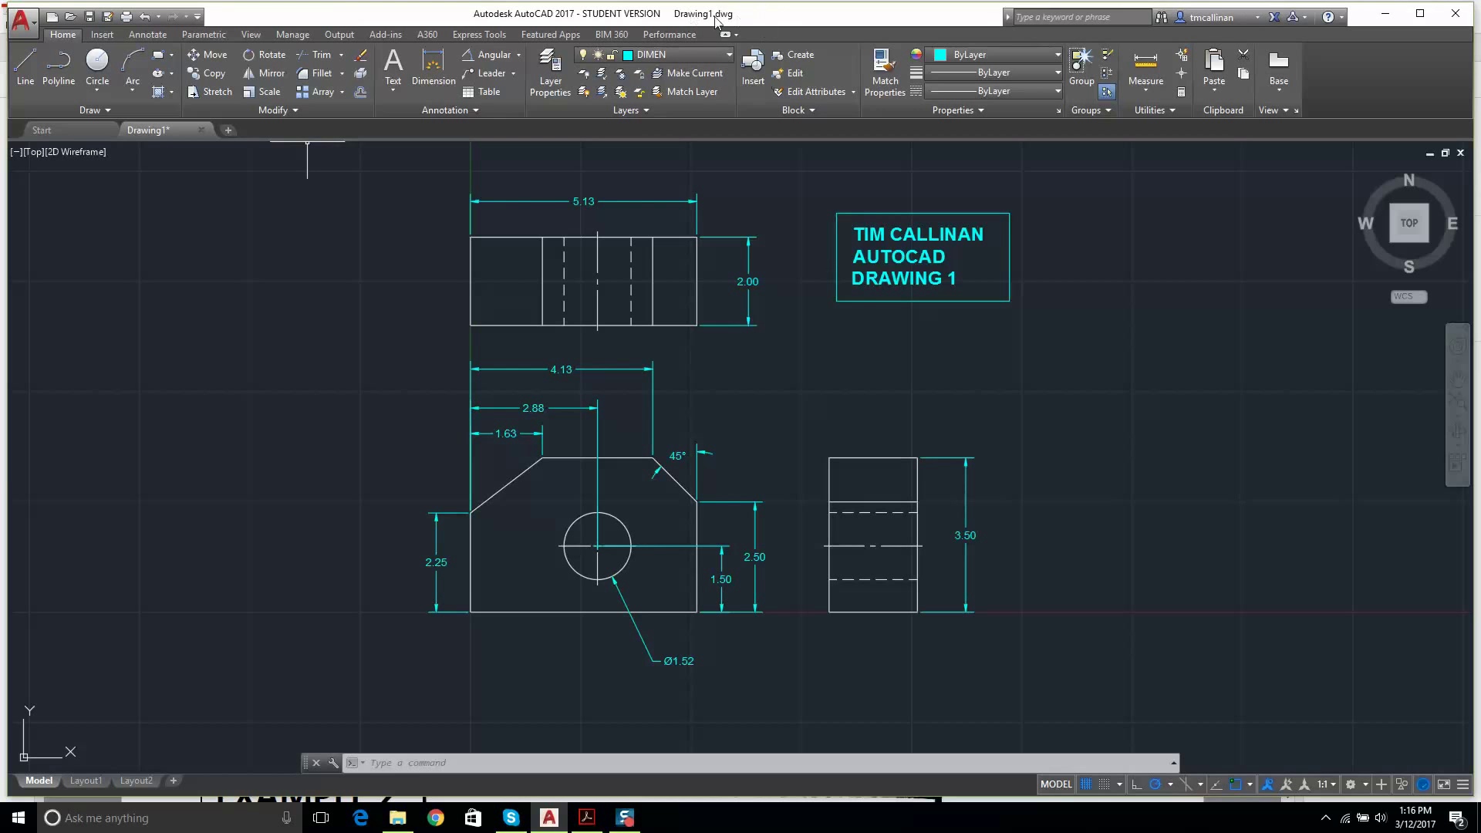
pyautogui.click(15, 23)
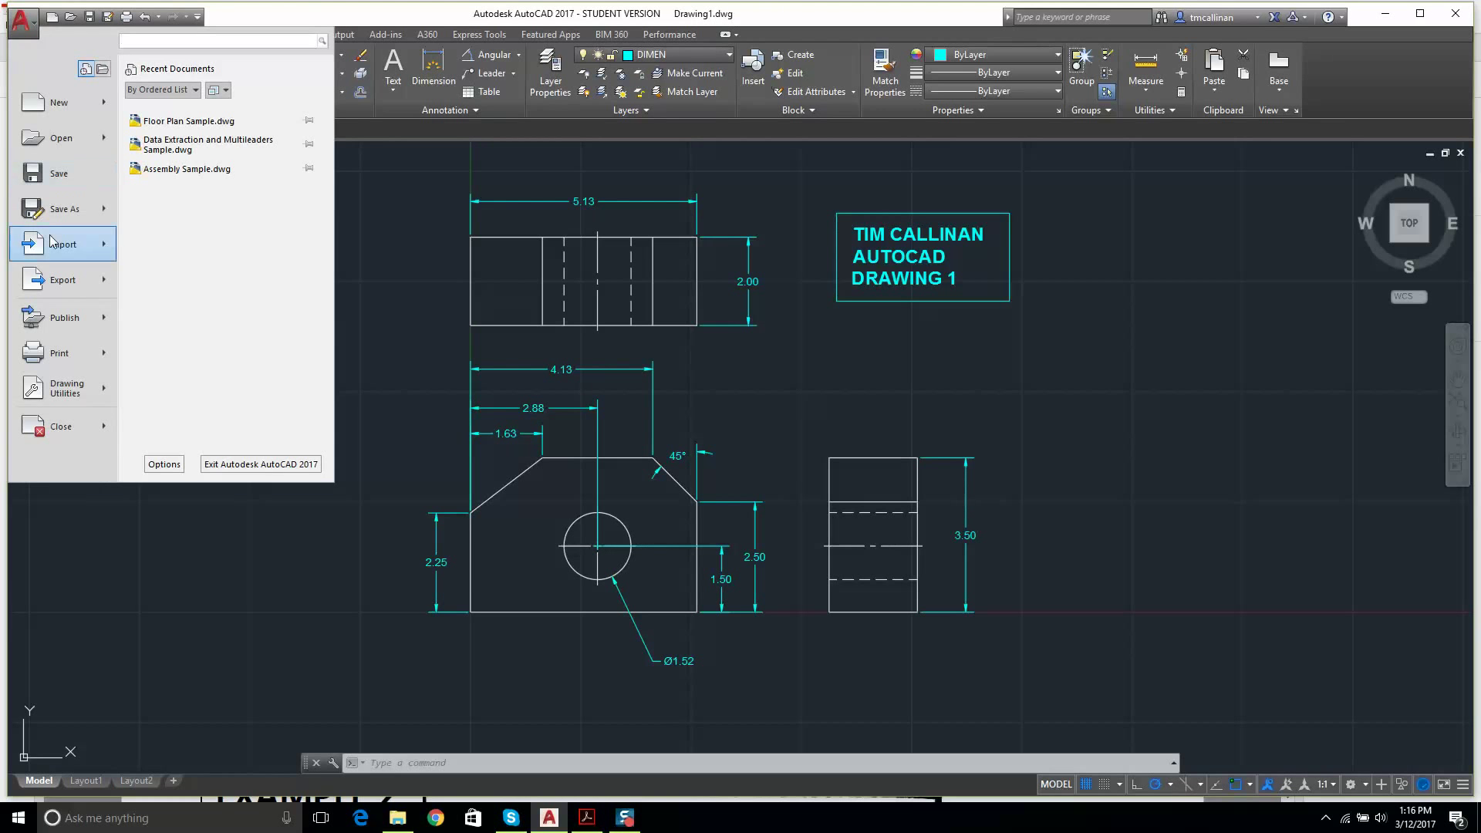
pyautogui.click(63, 209)
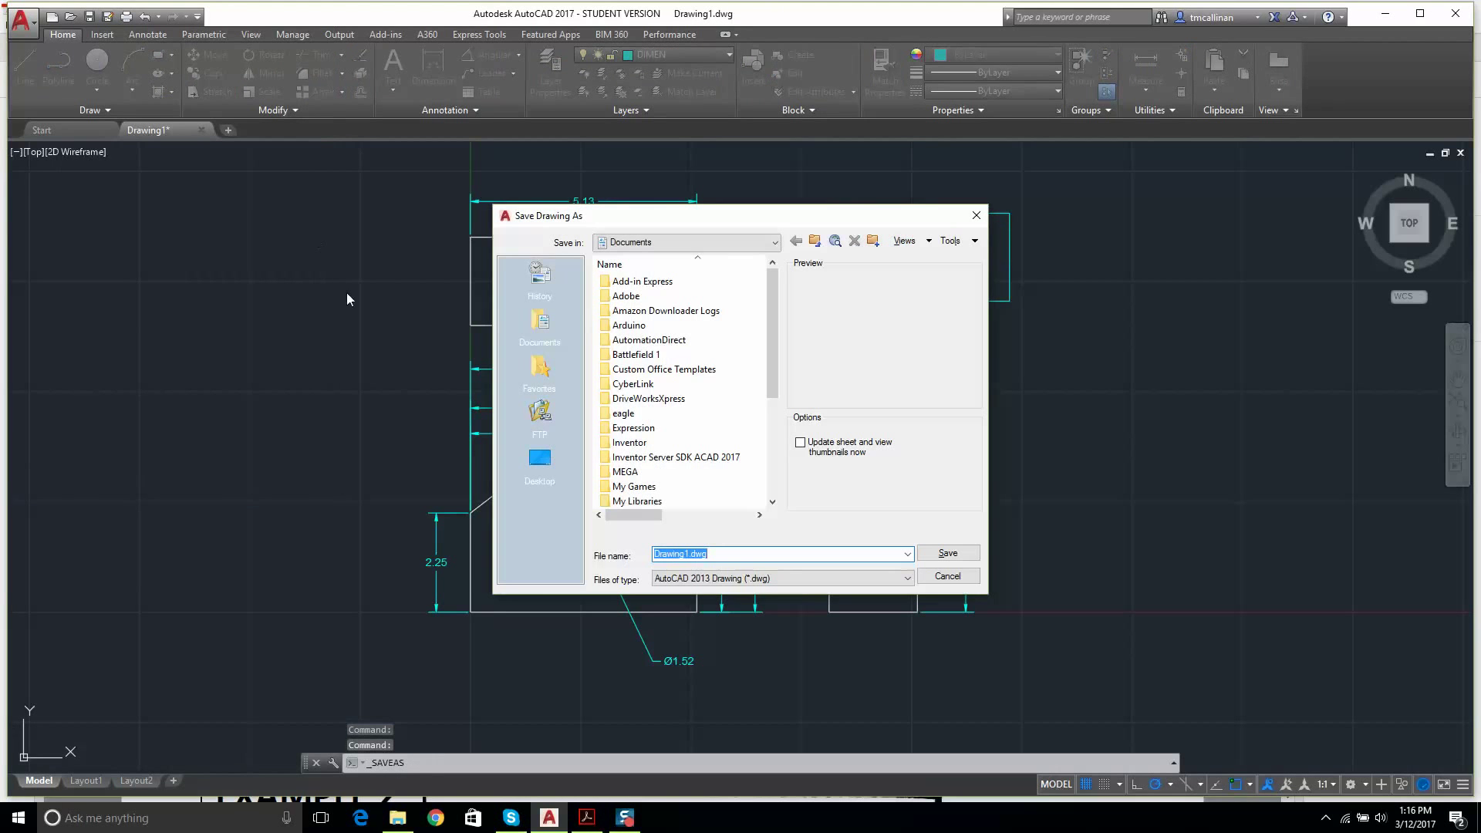
pyautogui.click(539, 461)
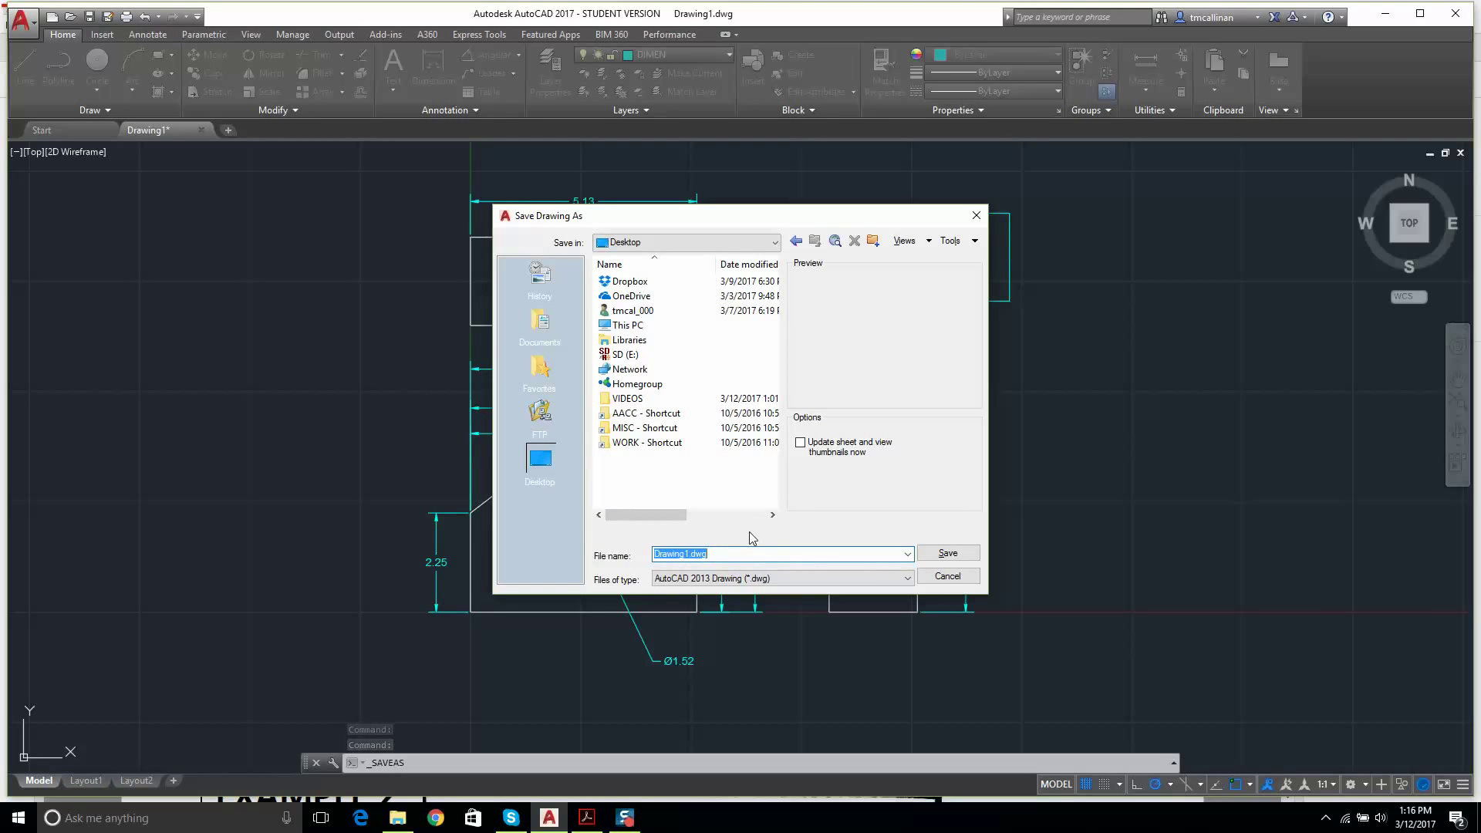
pyautogui.write('Tims')
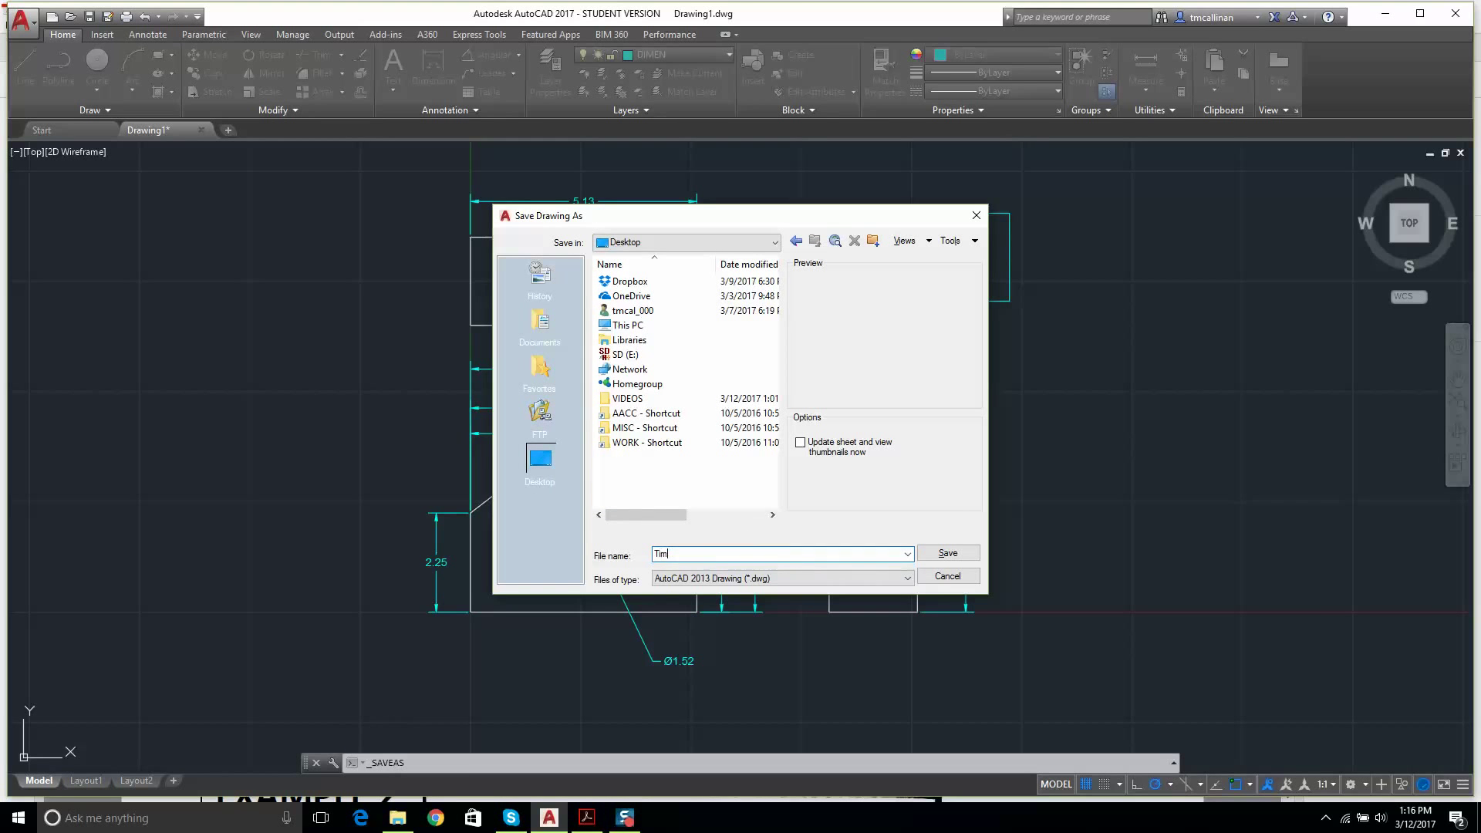
pyautogui.press('BackSpace')
pyautogui.press('BackSpace')
pyautogui.press('BackSpace')
# - Name the file AutoCAD Drawing 1, keep the AutoCAD 2013 Drawing (*.dwg) file type, and save it
pyautogui.write('AutocAD Drawing')
pyautogui.click(847, 578)
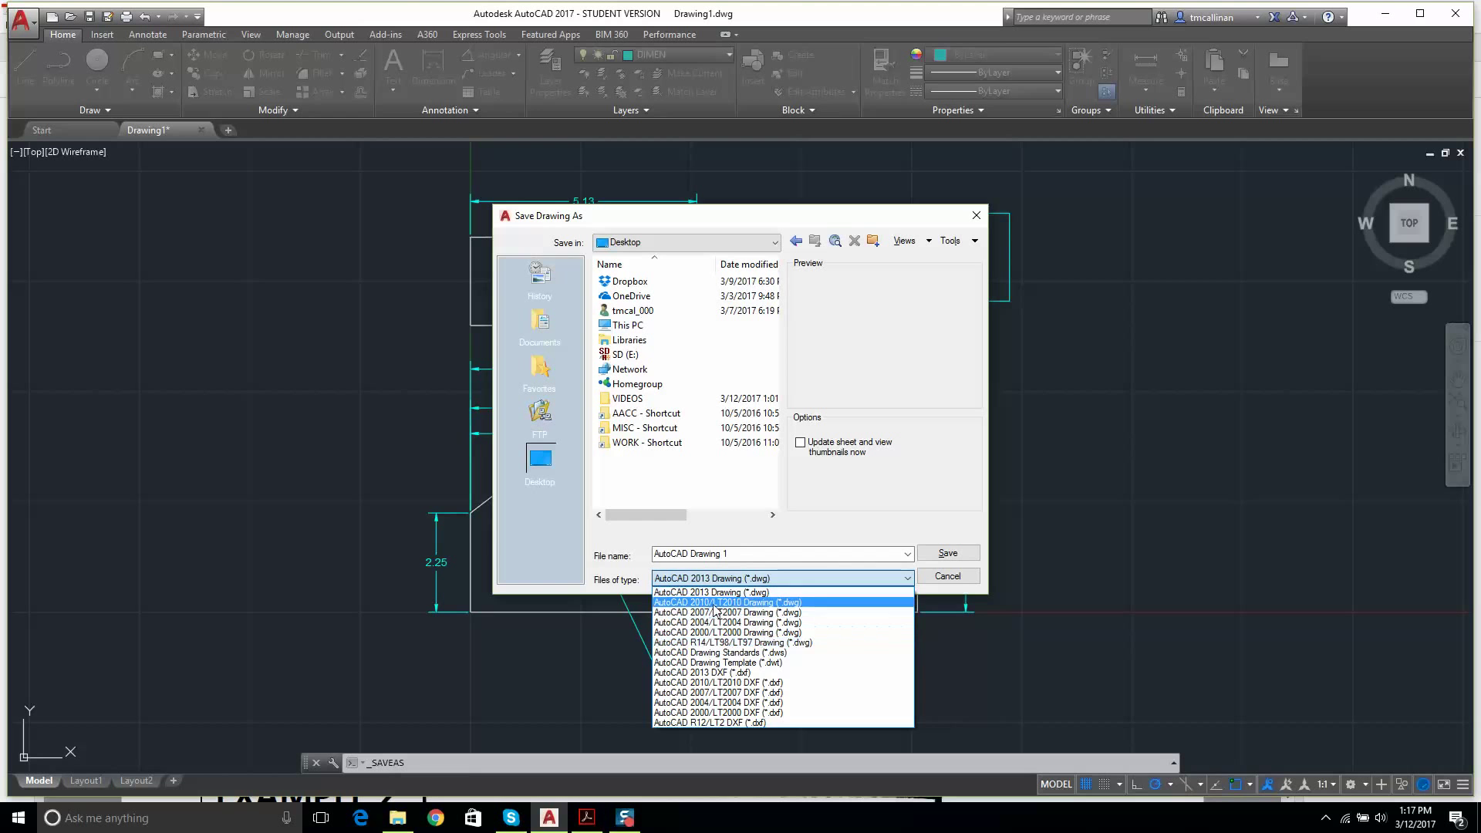
pyautogui.click(713, 592)
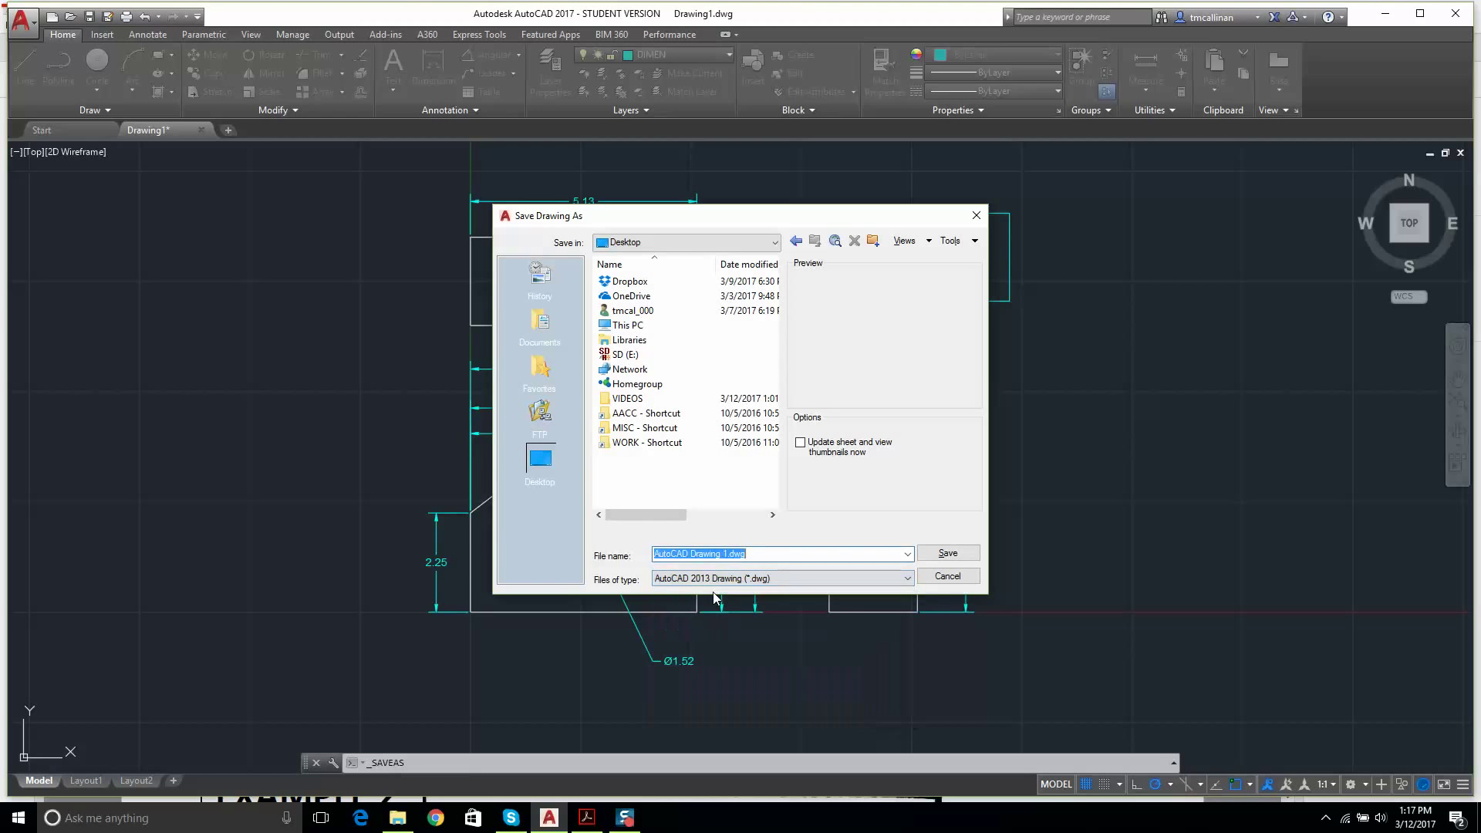
pyautogui.click(948, 554)
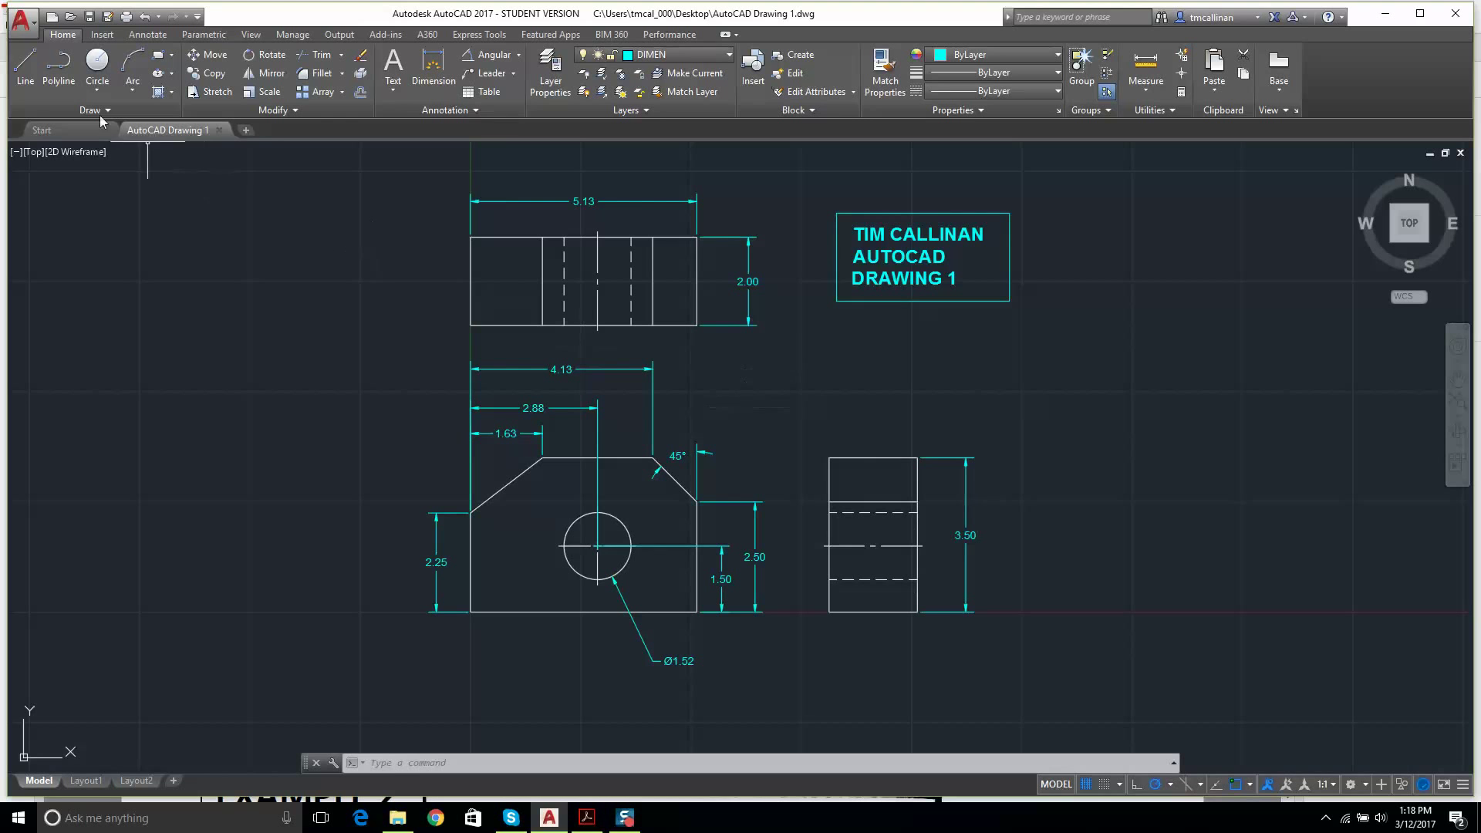
# - Open the plot settings for the drawing, choose the Brother HL-2140 series printer, and select Letter as the paper size
pyautogui.click(34, 25)
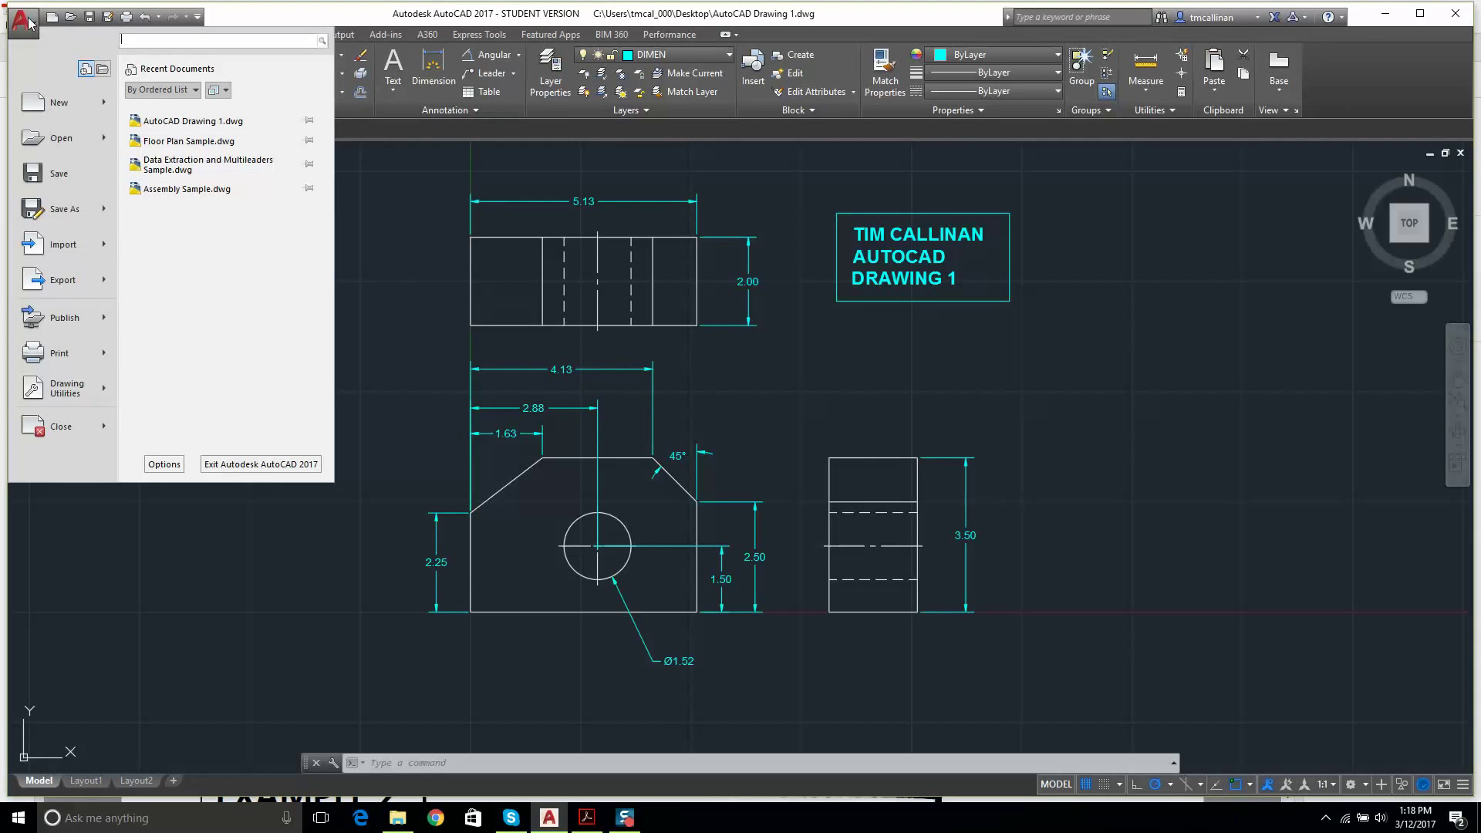
pyautogui.click(62, 360)
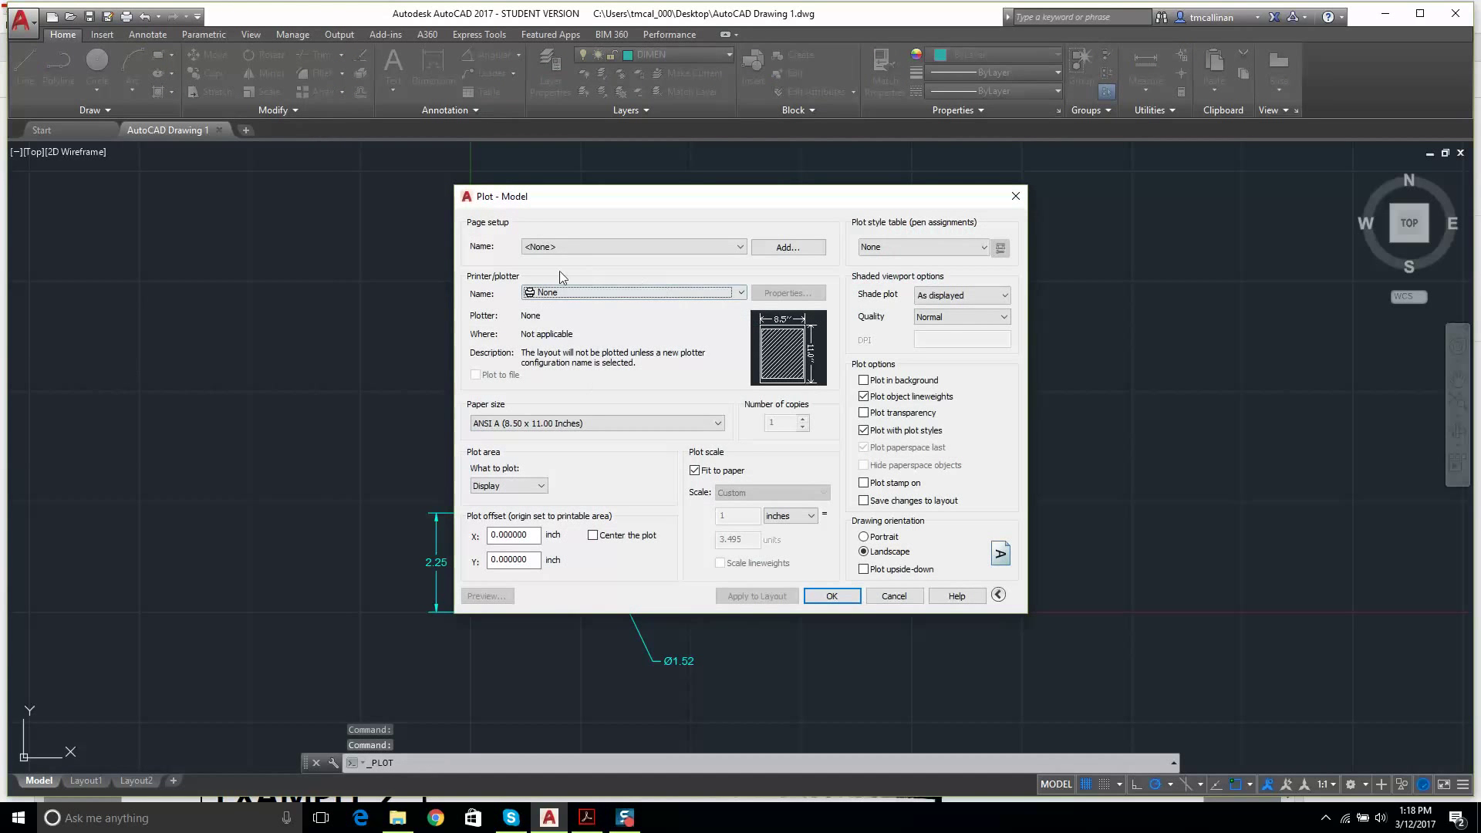
pyautogui.click(620, 297)
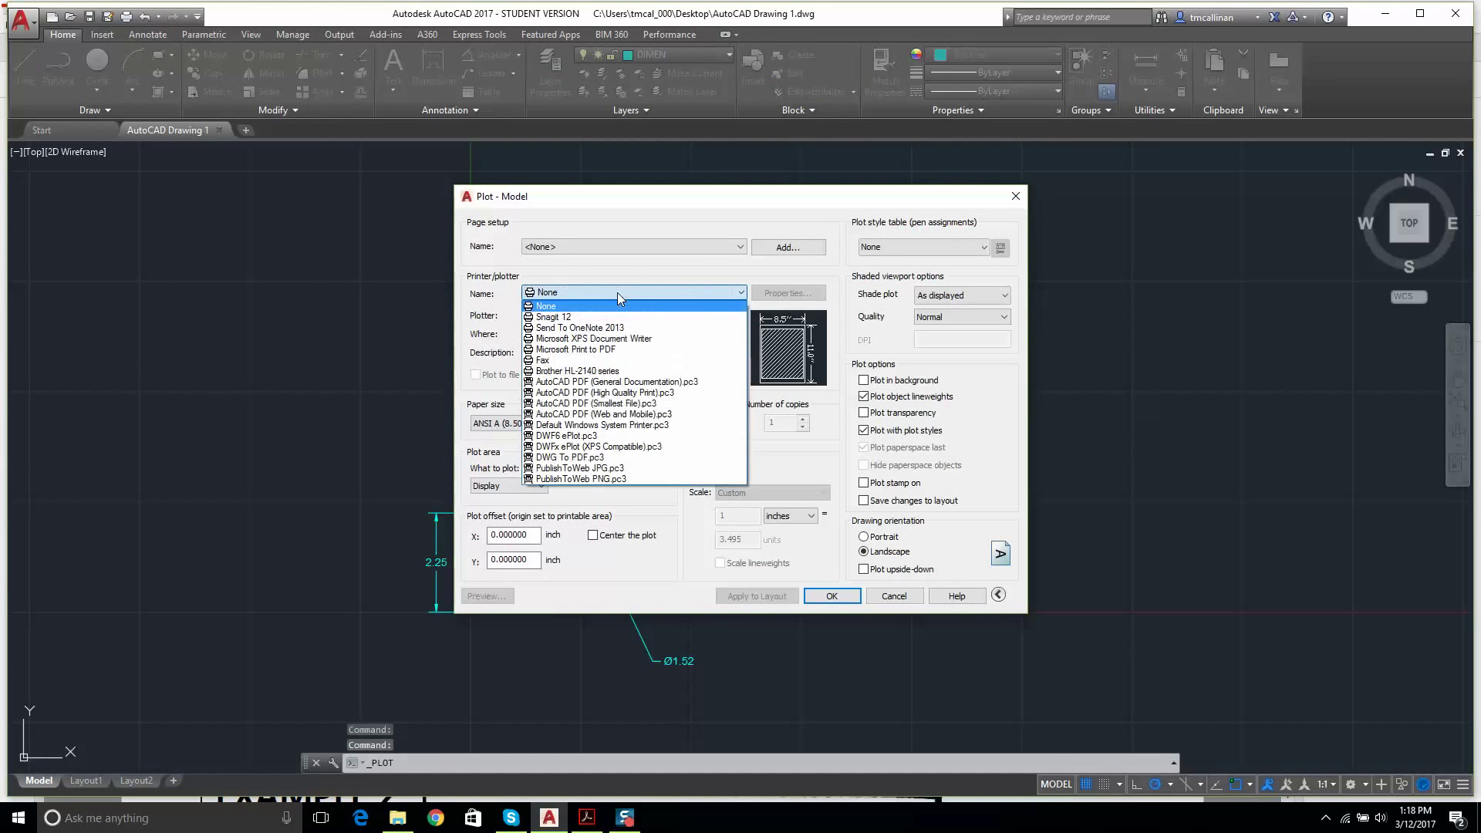
pyautogui.click(597, 371)
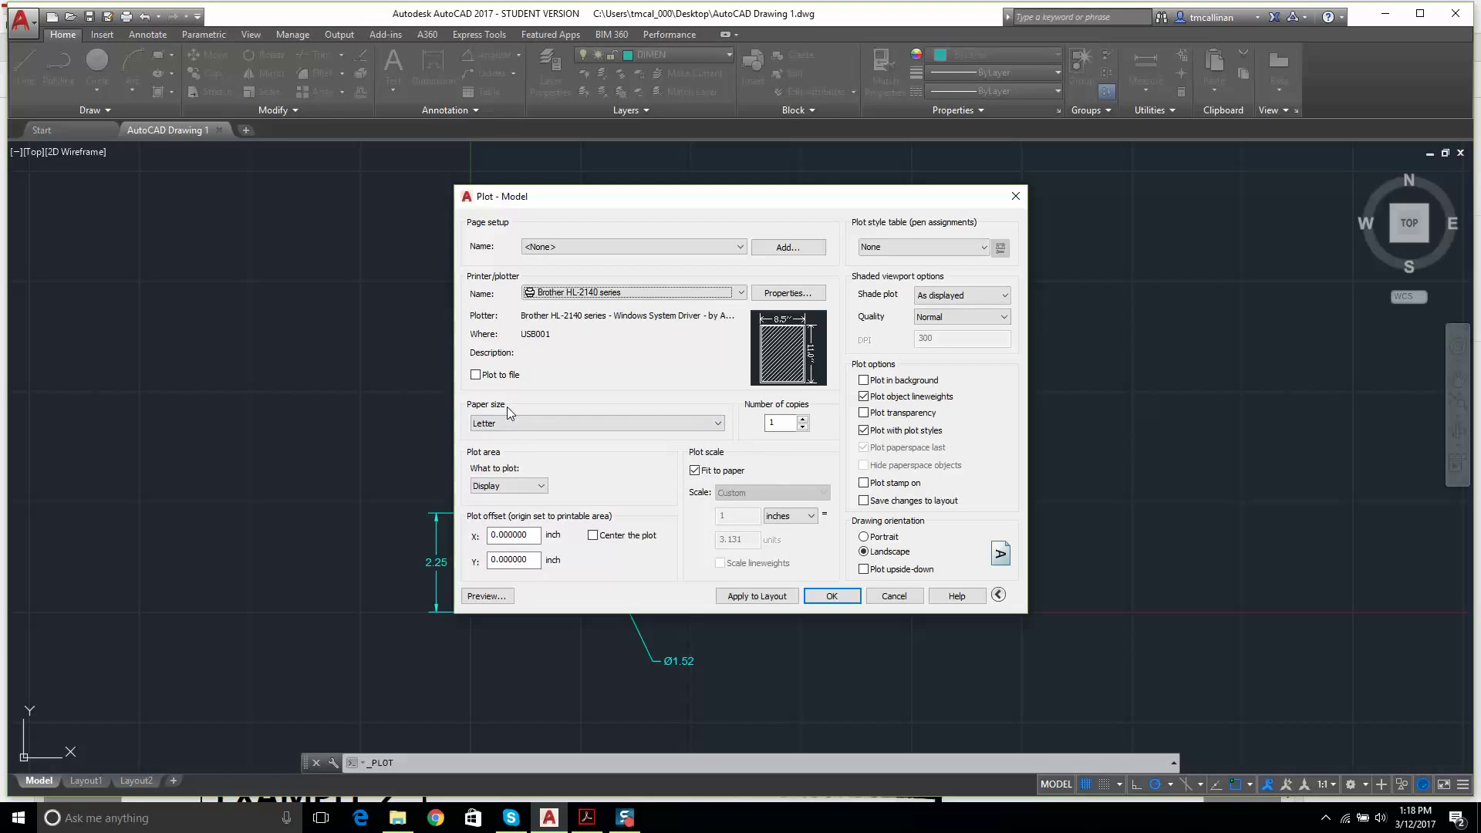
pyautogui.click(524, 424)
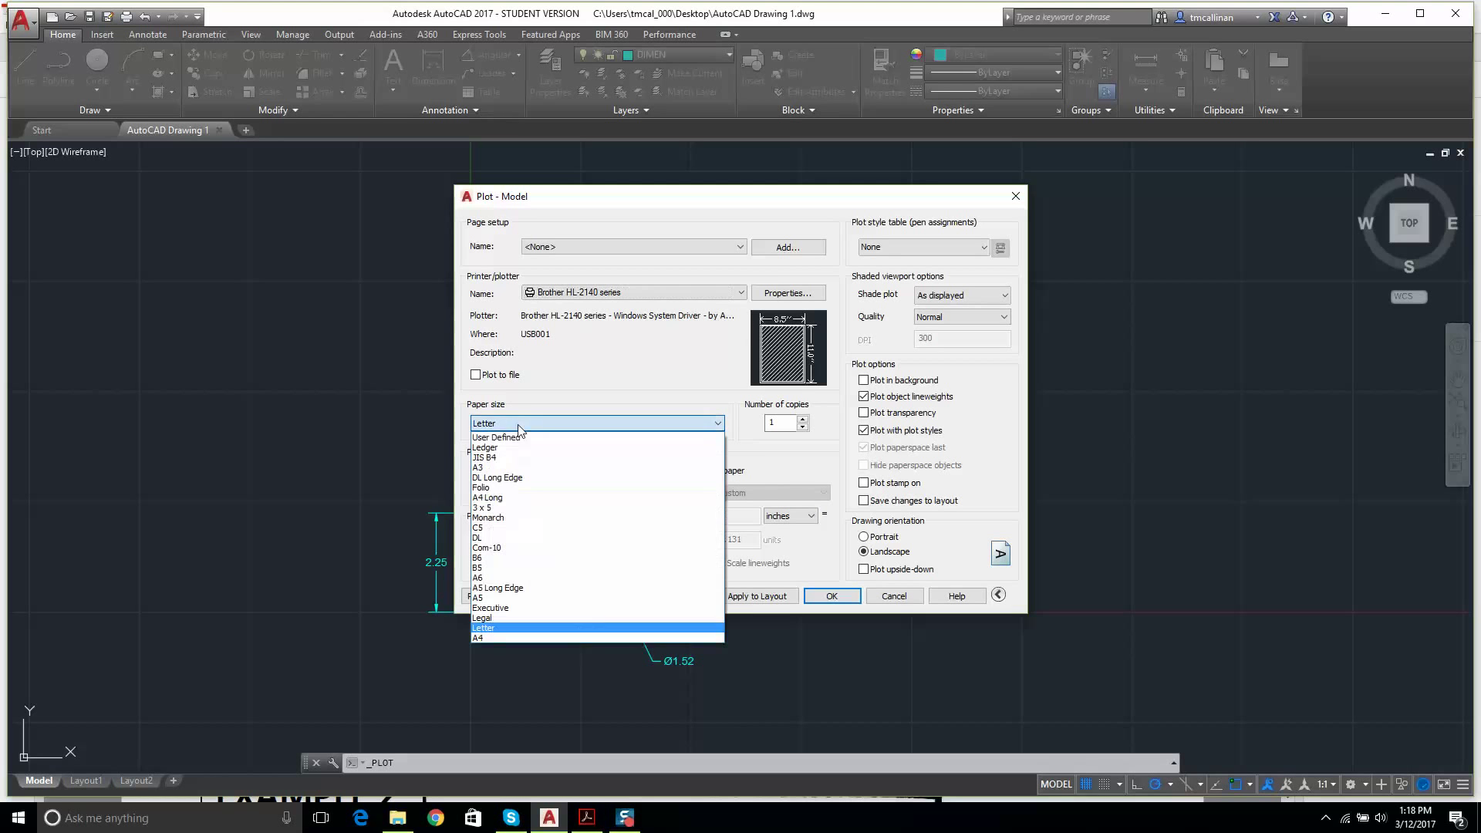
pyautogui.click(513, 628)
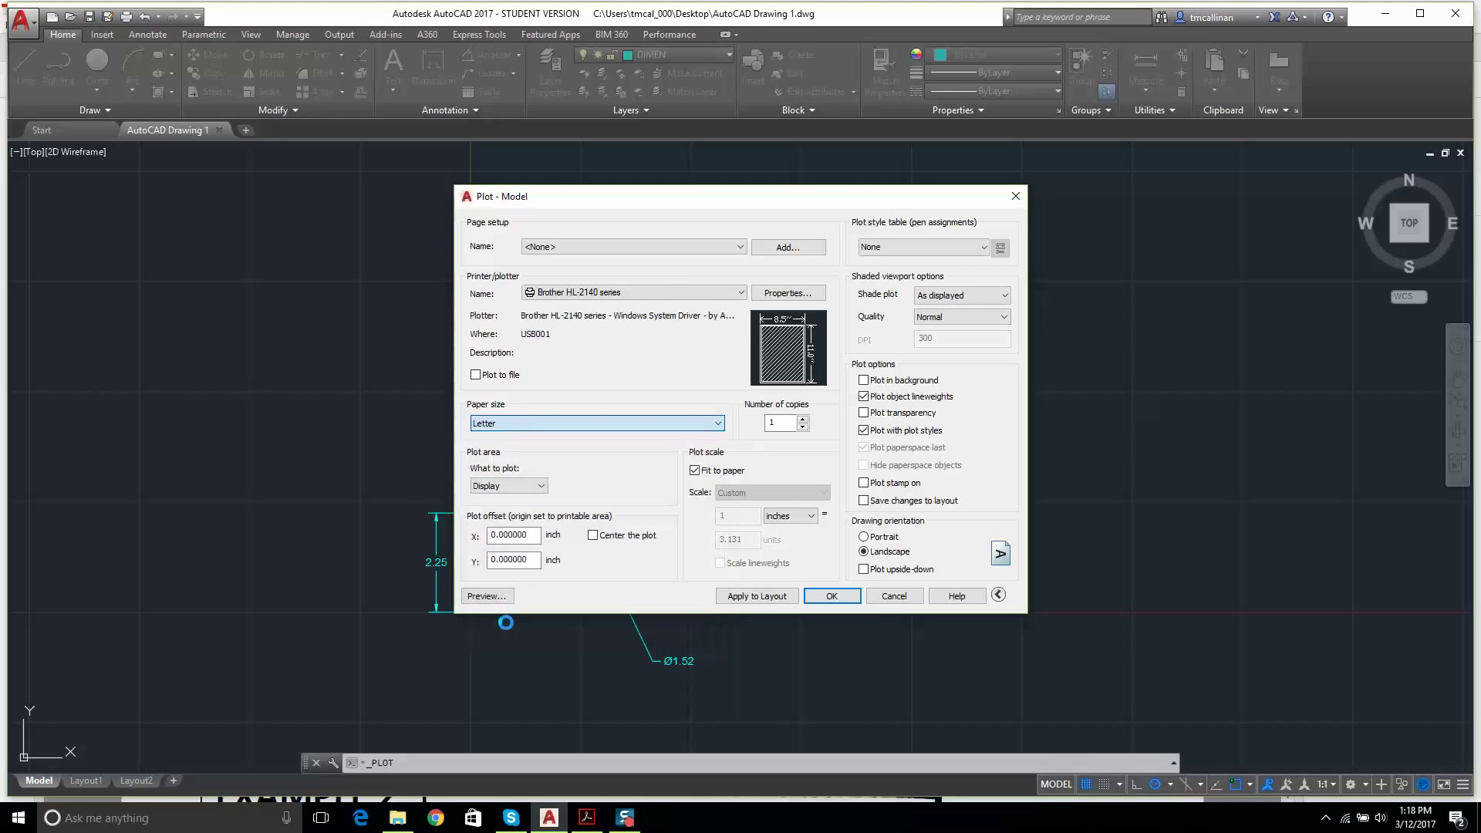
pyautogui.click(515, 423)
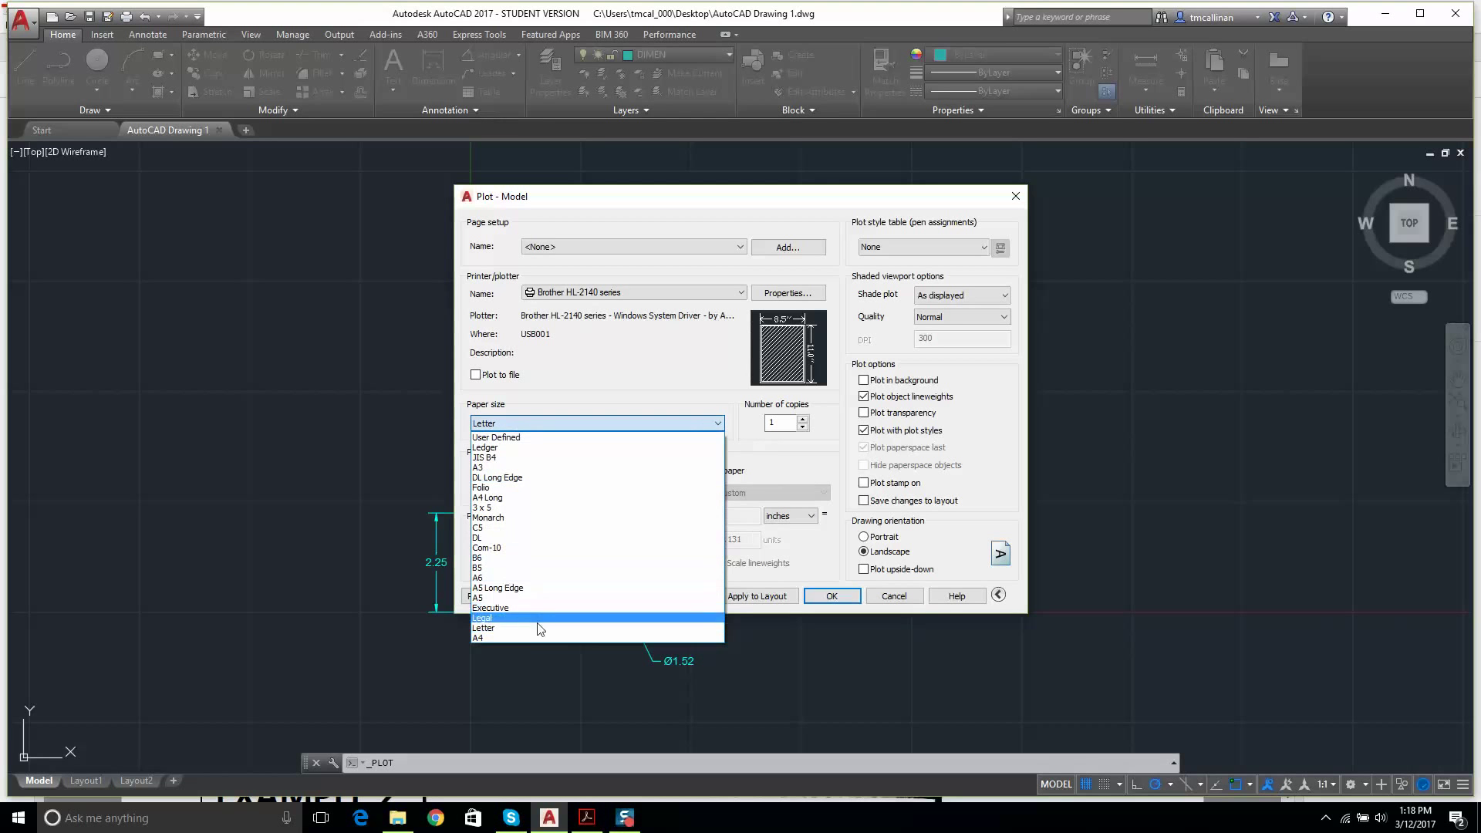
pyautogui.click(513, 628)
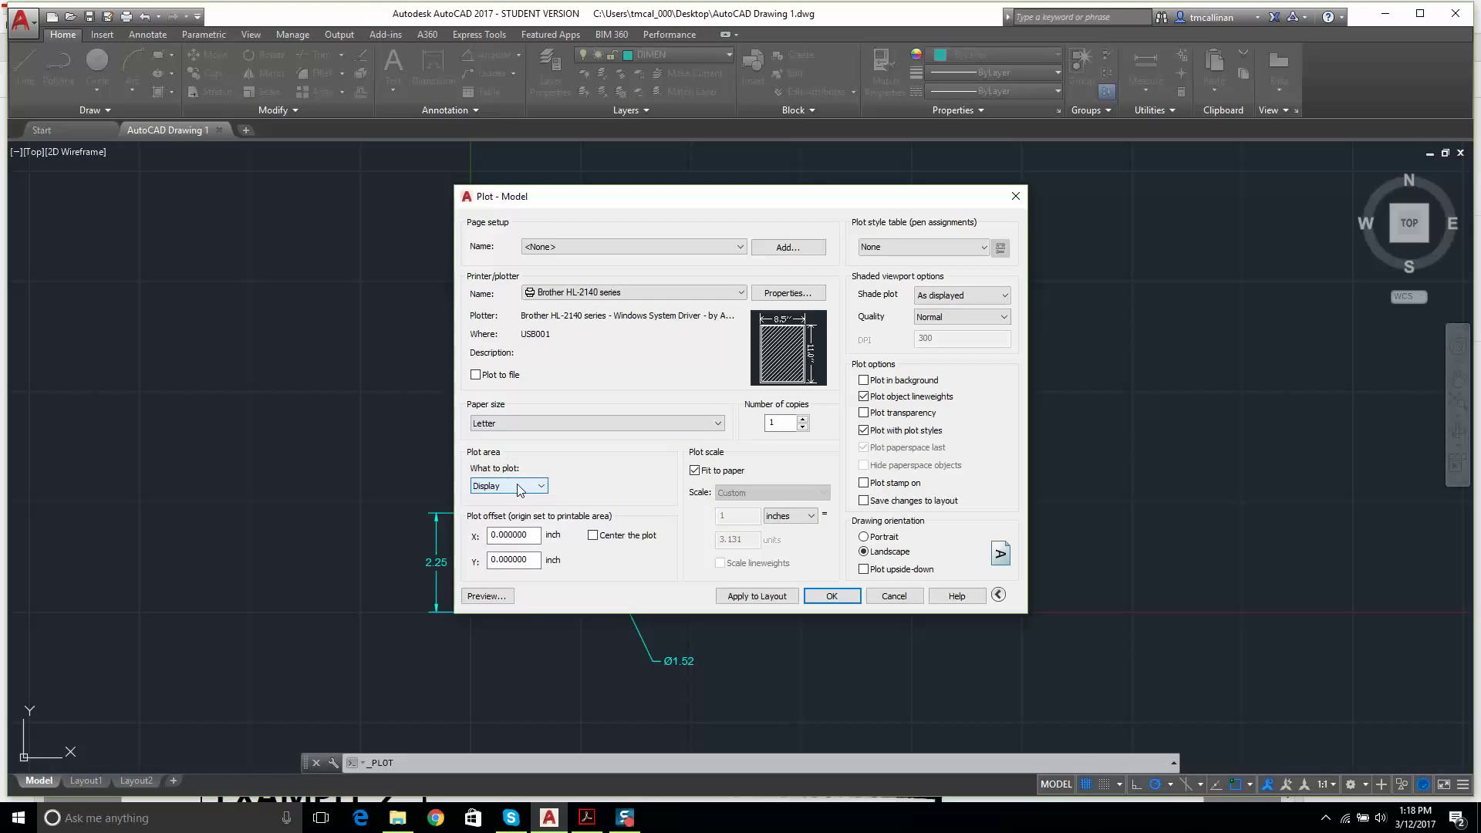
# - Set the plot area to Window and define a window enclosing all three views, their dimensions and the bordered label
pyautogui.click(508, 485)
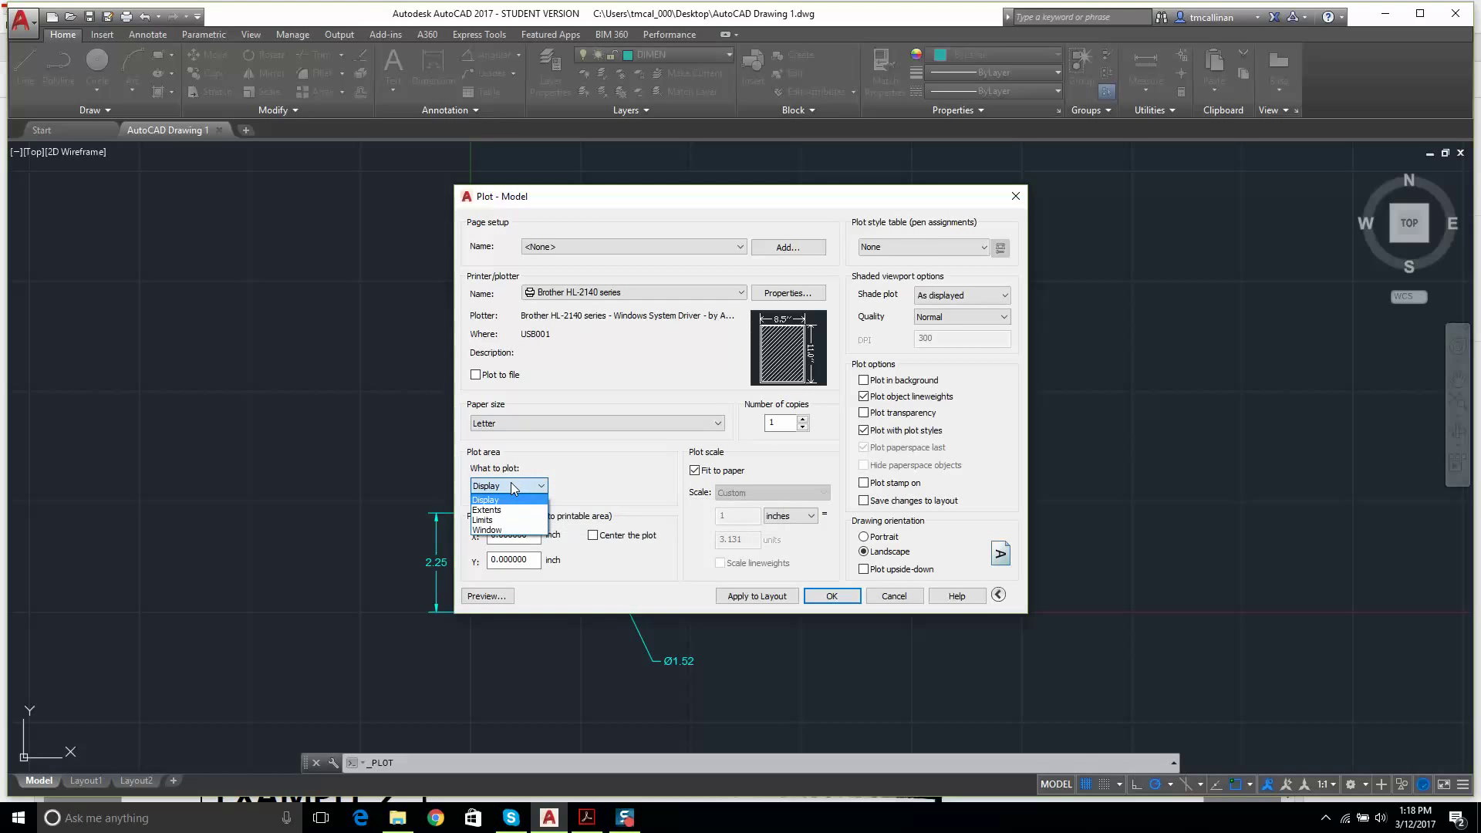
pyautogui.click(508, 530)
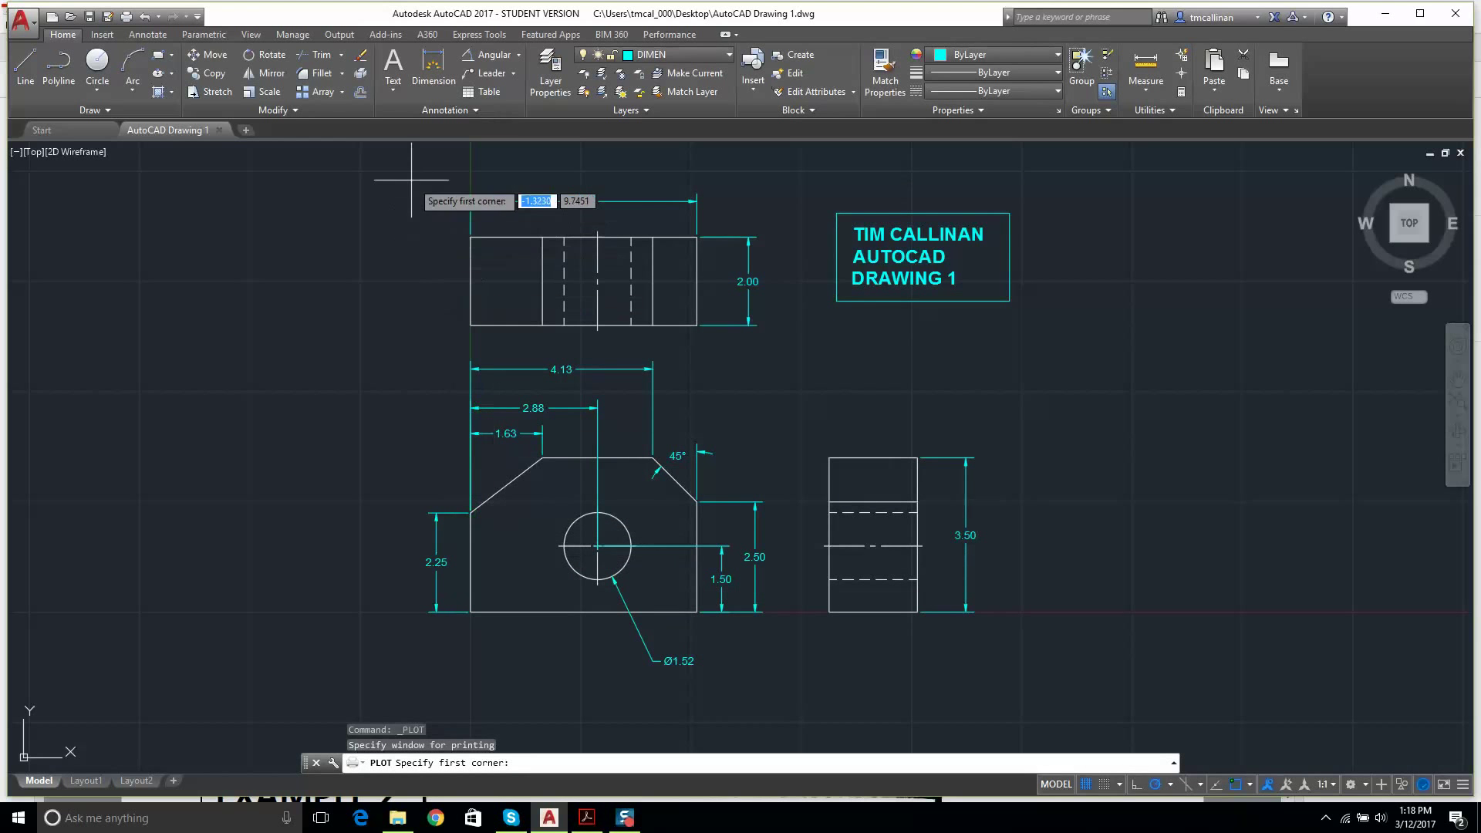
pyautogui.click(368, 156)
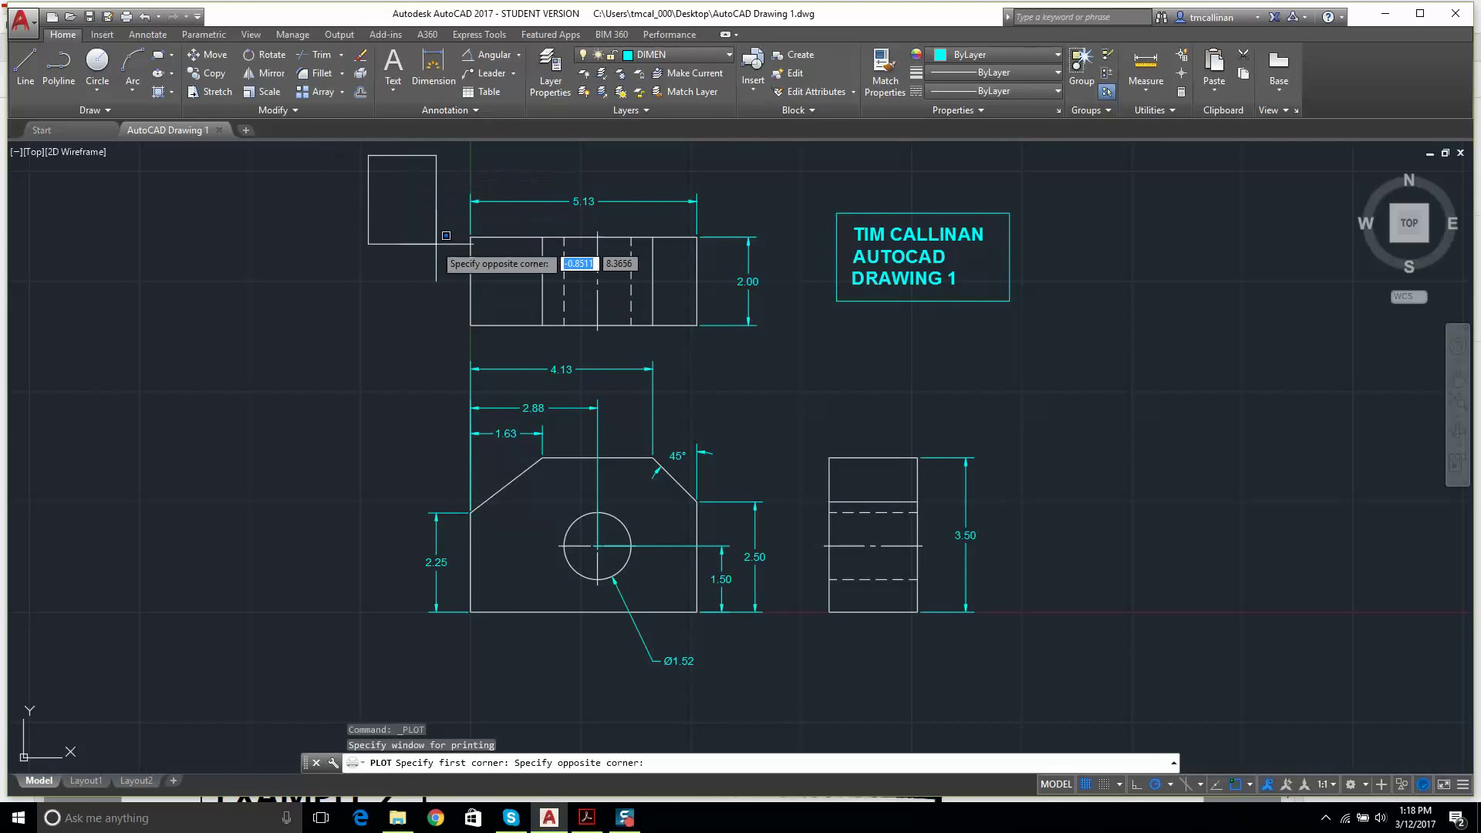
pyautogui.click(1093, 682)
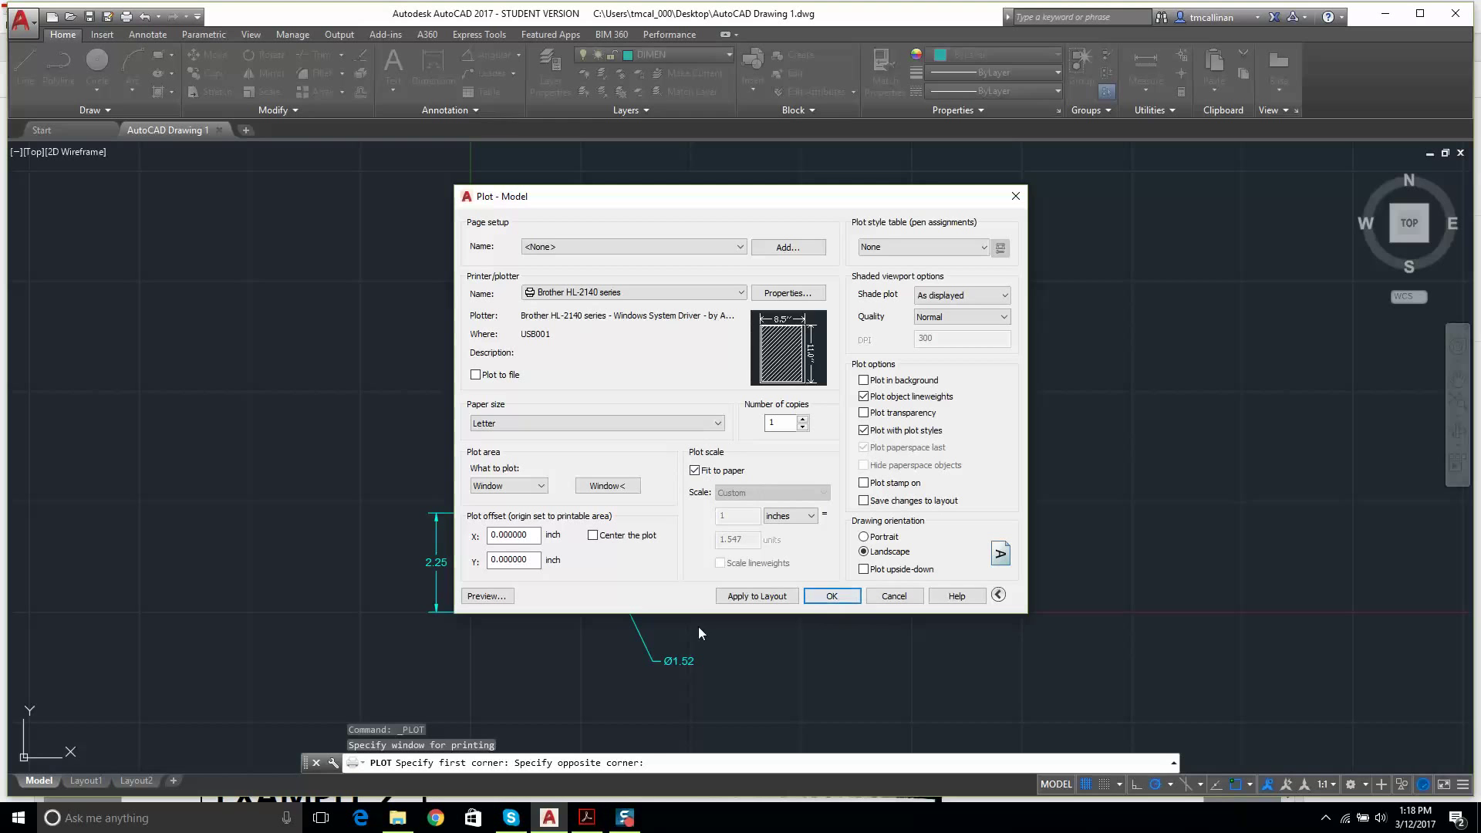
# - Preview the plot of the windowed area, and close the plot settings without printing
pyautogui.click(485, 596)
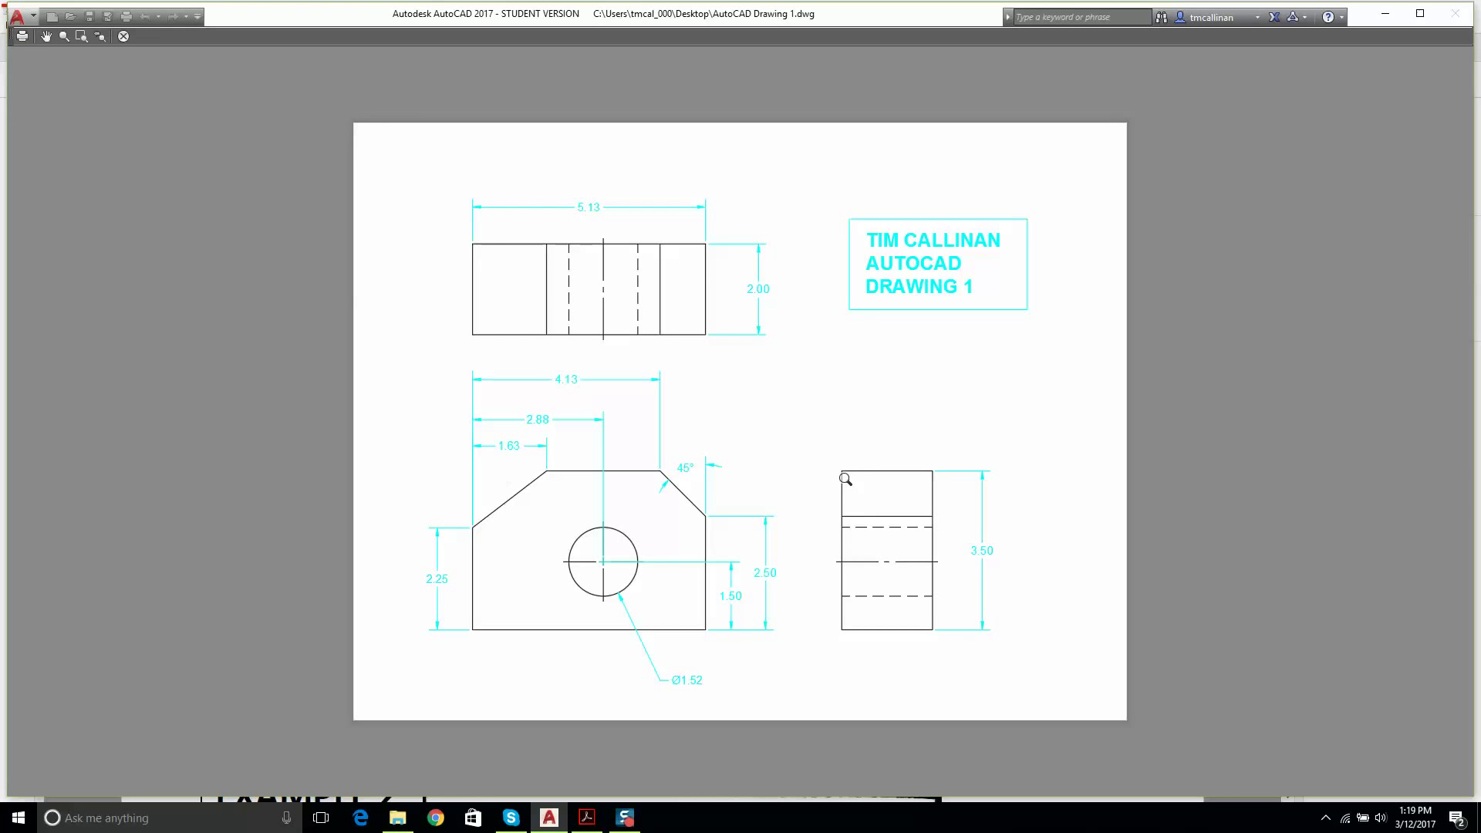
pyautogui.press('Escape')
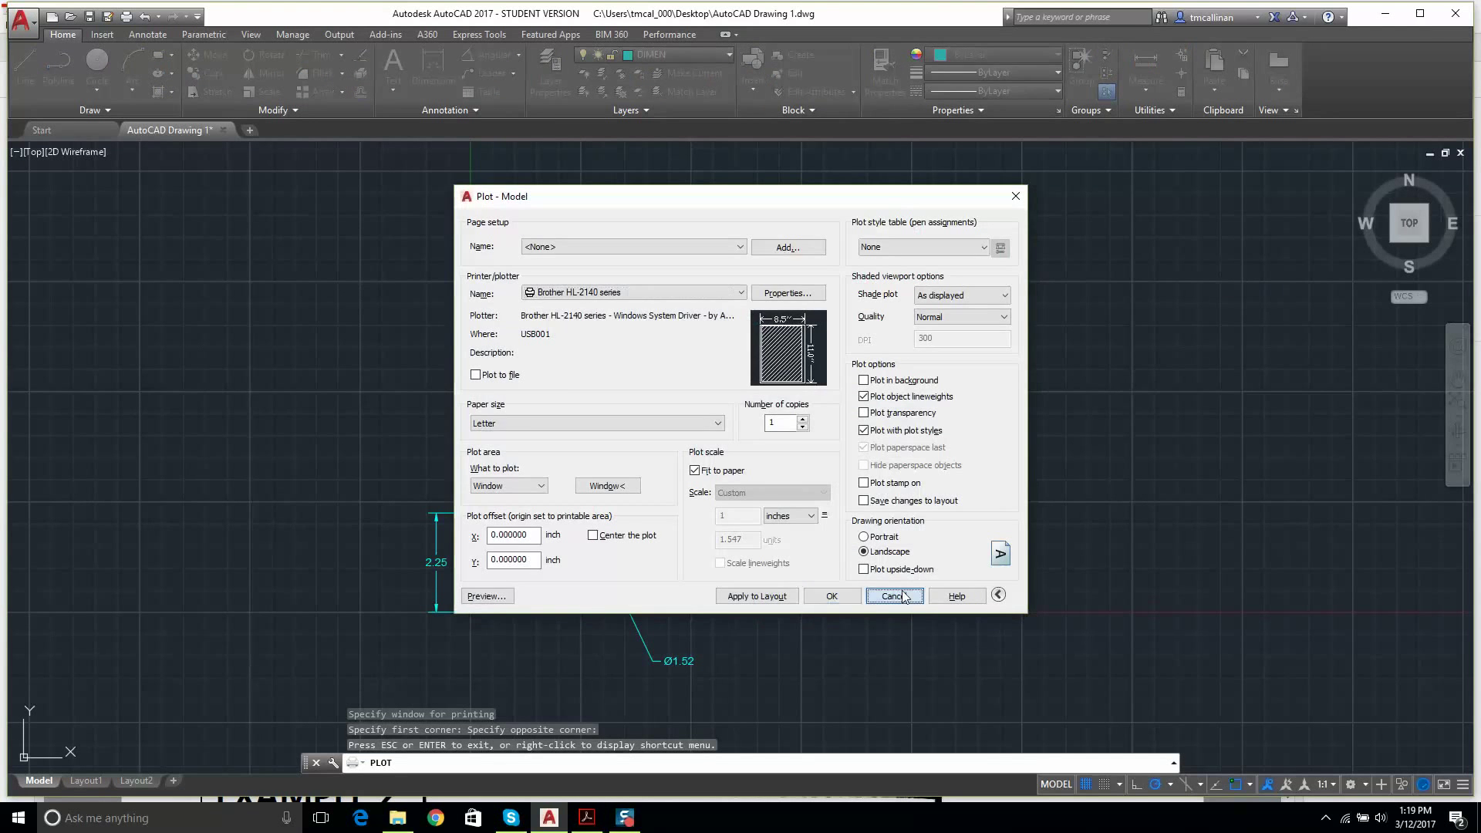
pyautogui.click(894, 597)
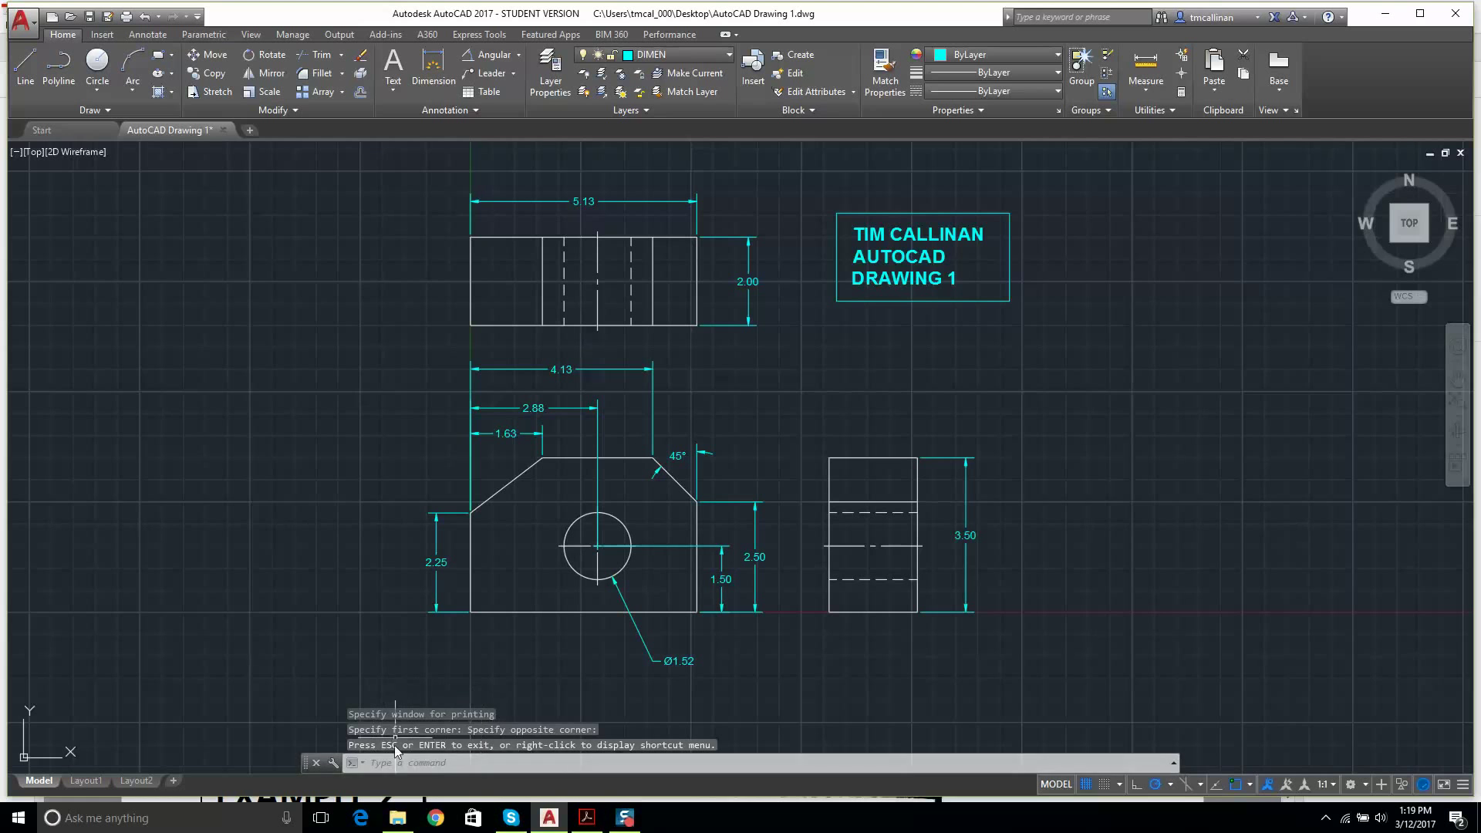
pyautogui.click(1085, 785)
pyautogui.click(1085, 785)
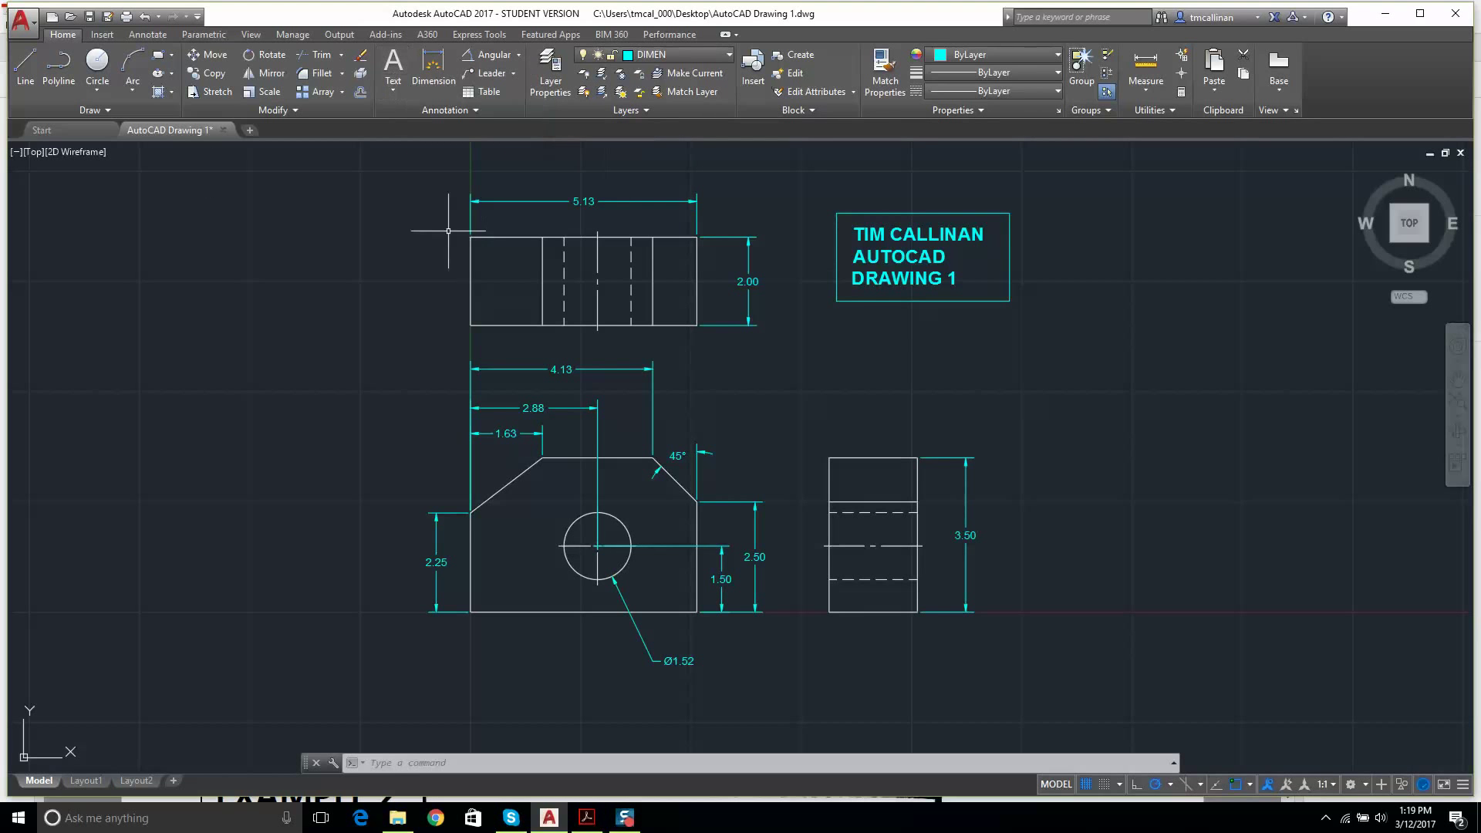
pyautogui.click(90, 110)
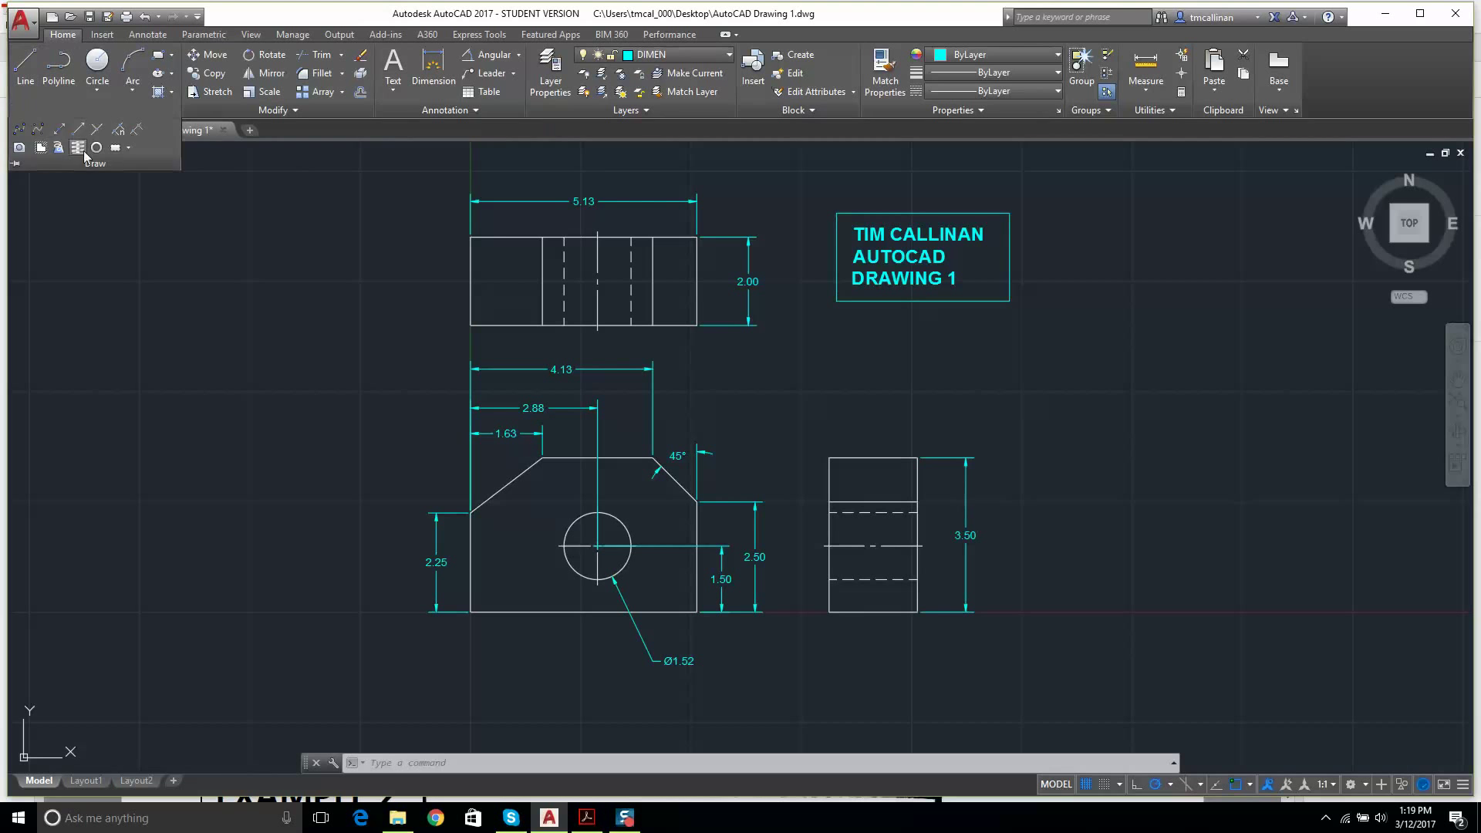
pyautogui.click(283, 199)
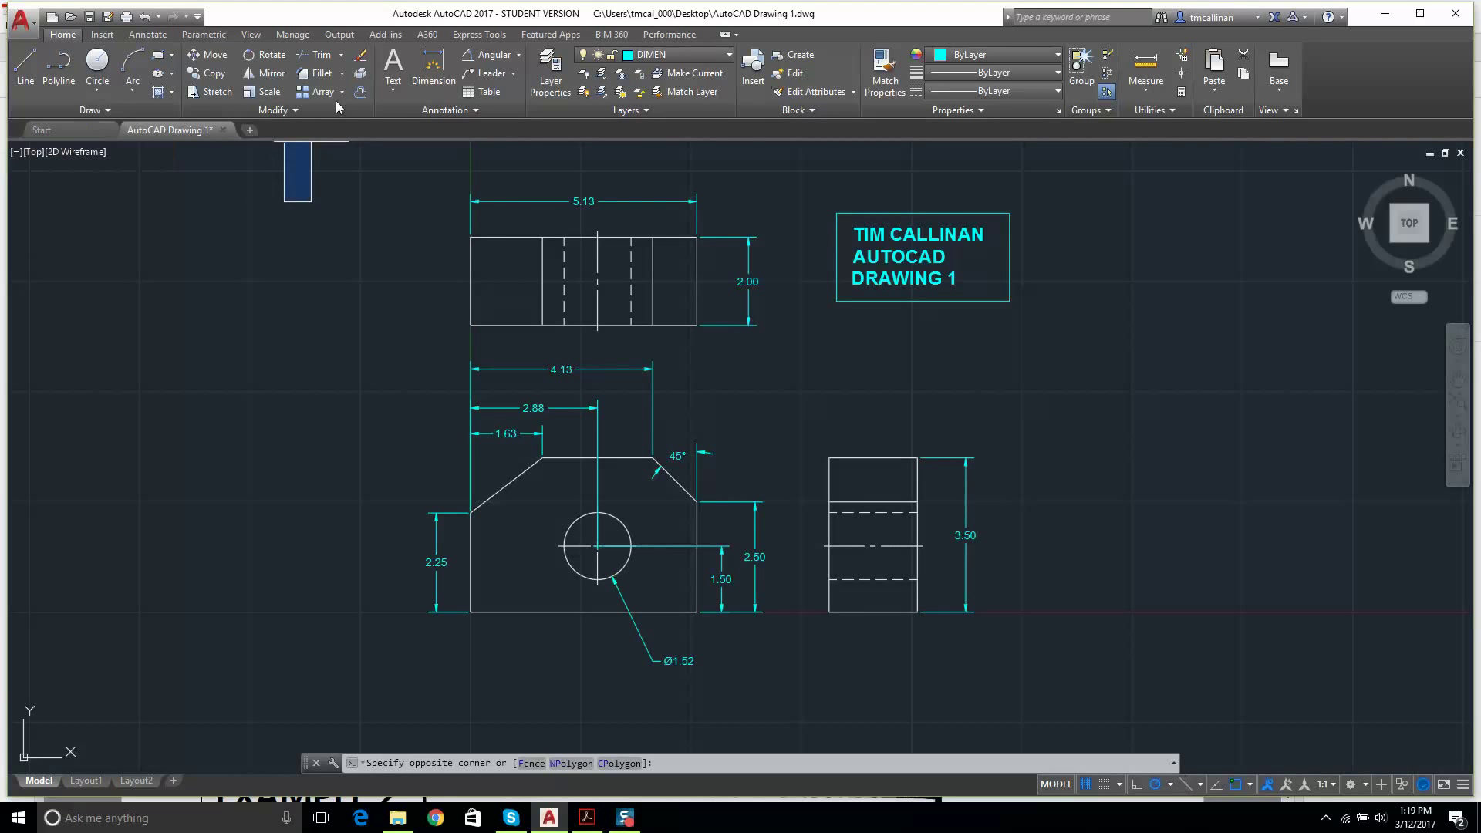
pyautogui.press('Escape')
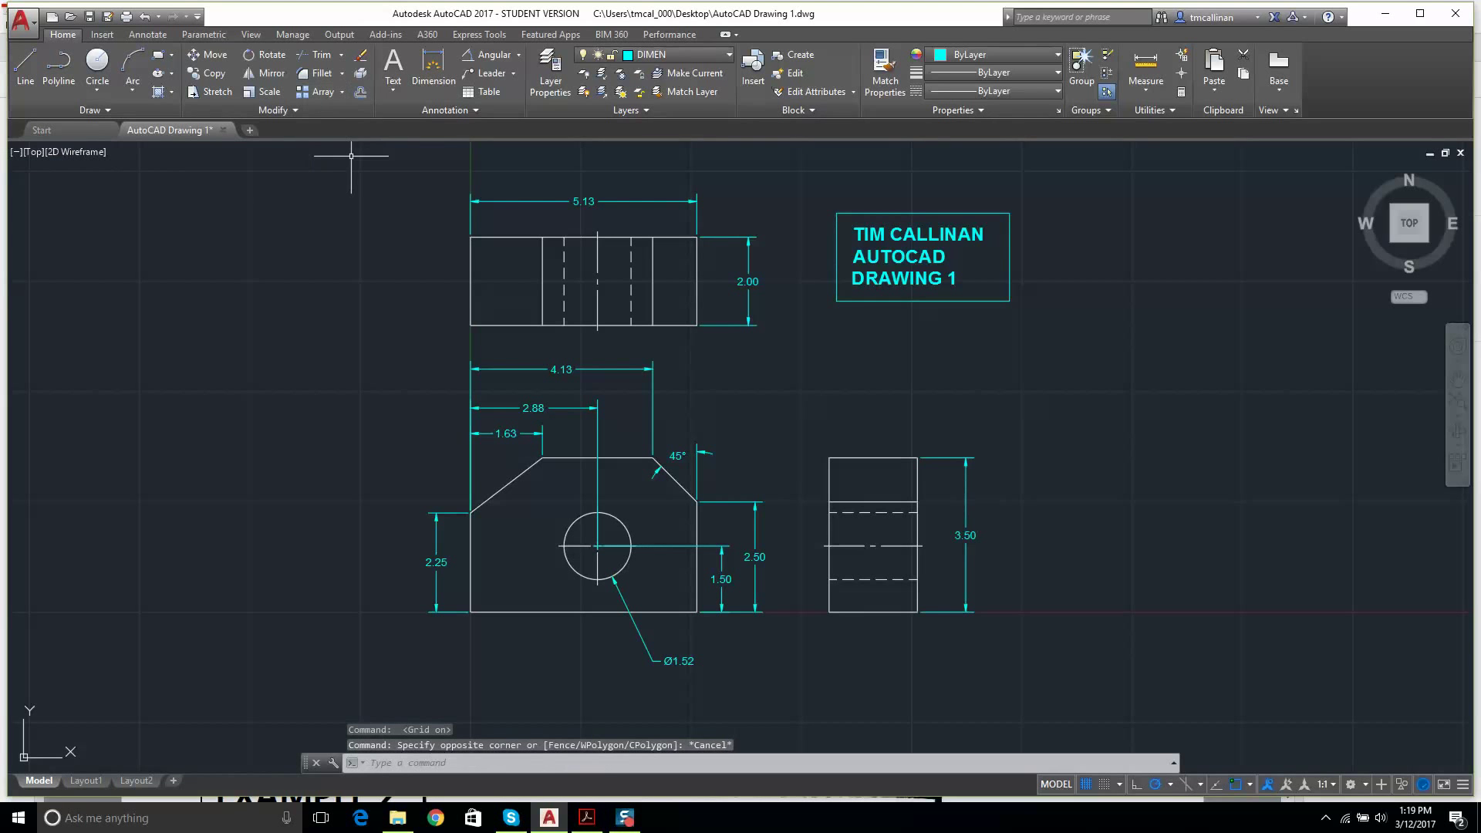
pyautogui.scroll(-5, 713, 252)
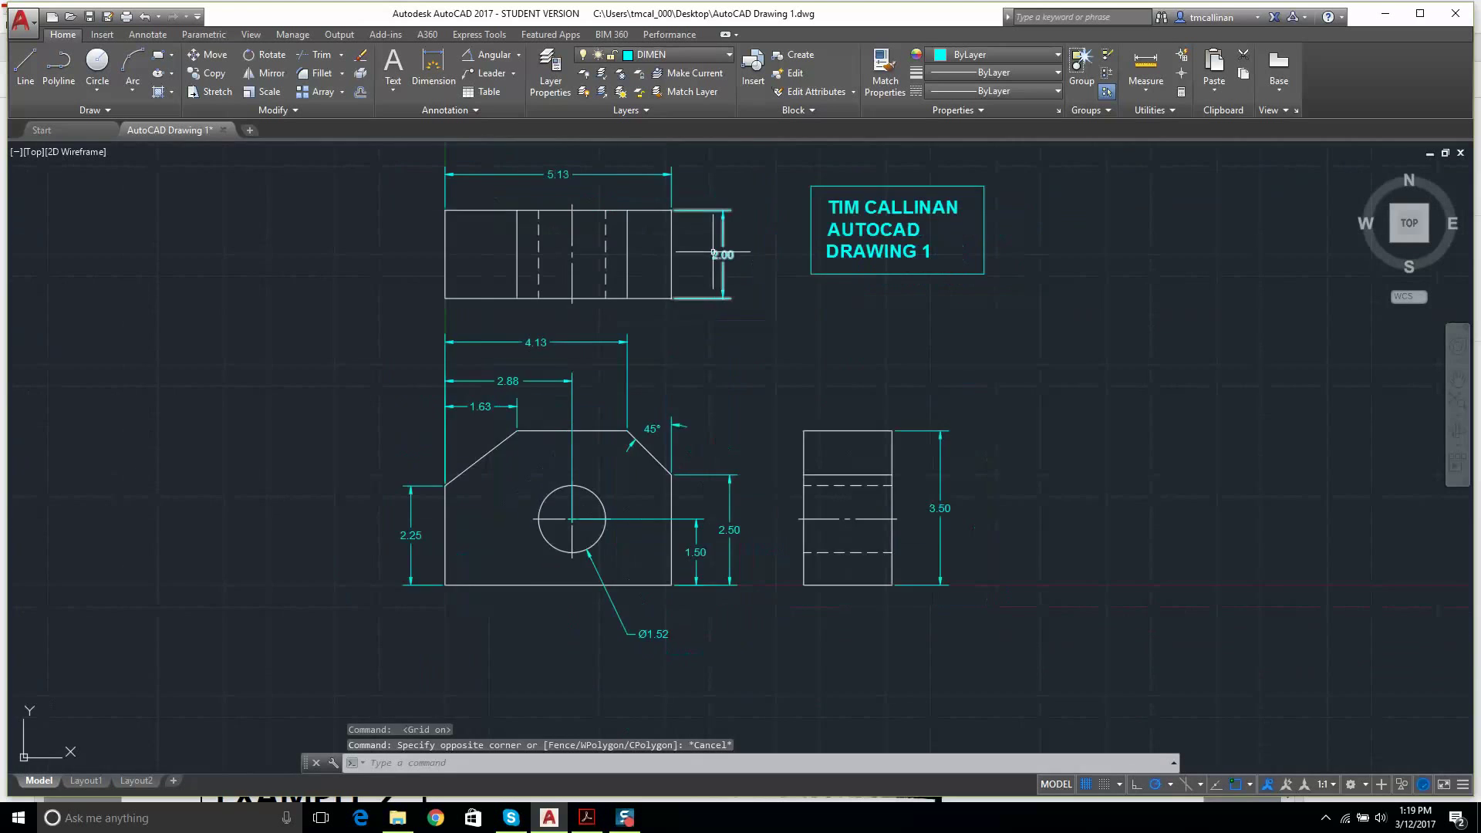
pyautogui.scroll(4, 713, 252)
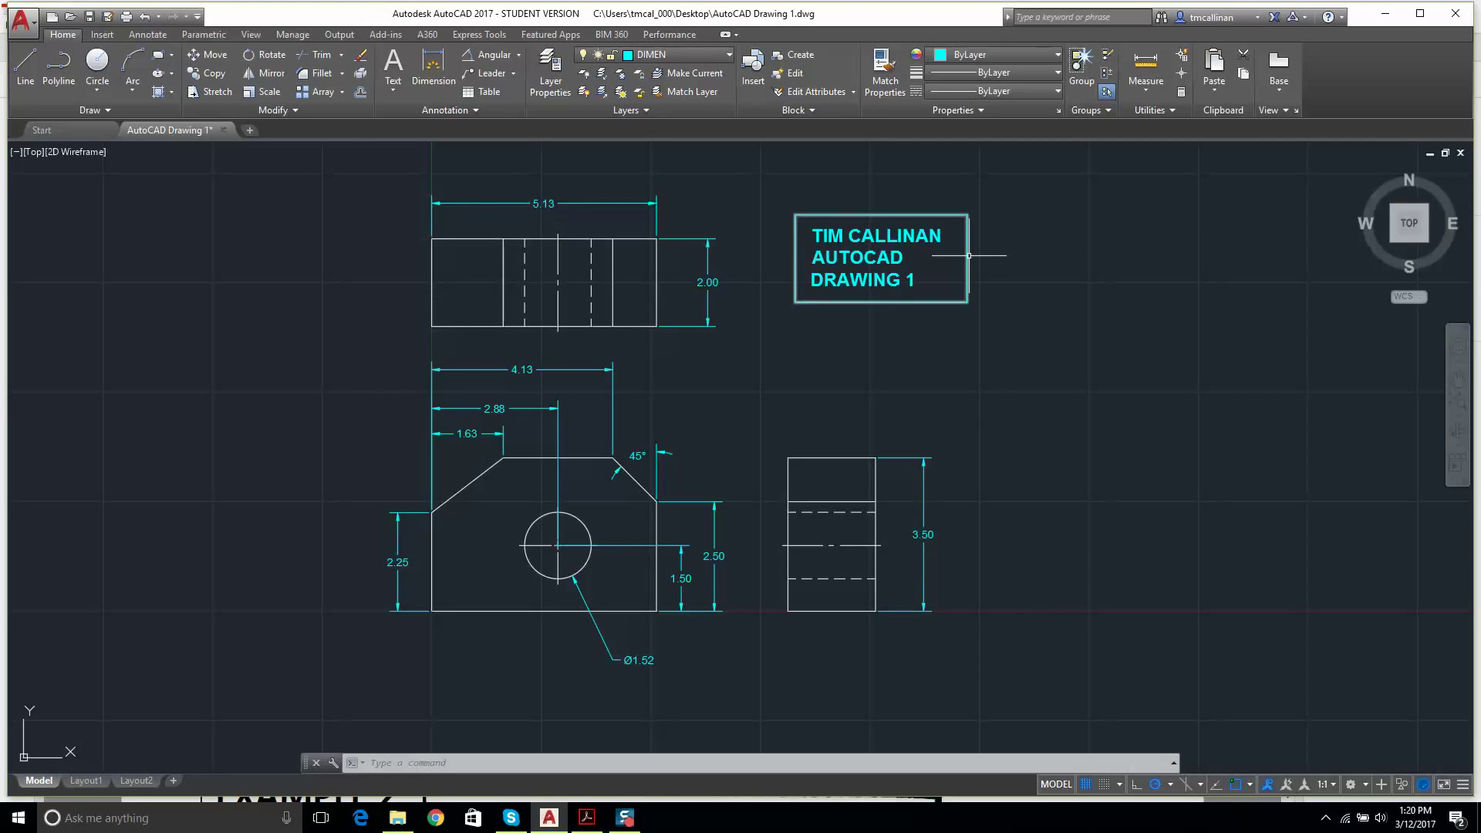
pyautogui.moveTo(969, 255)
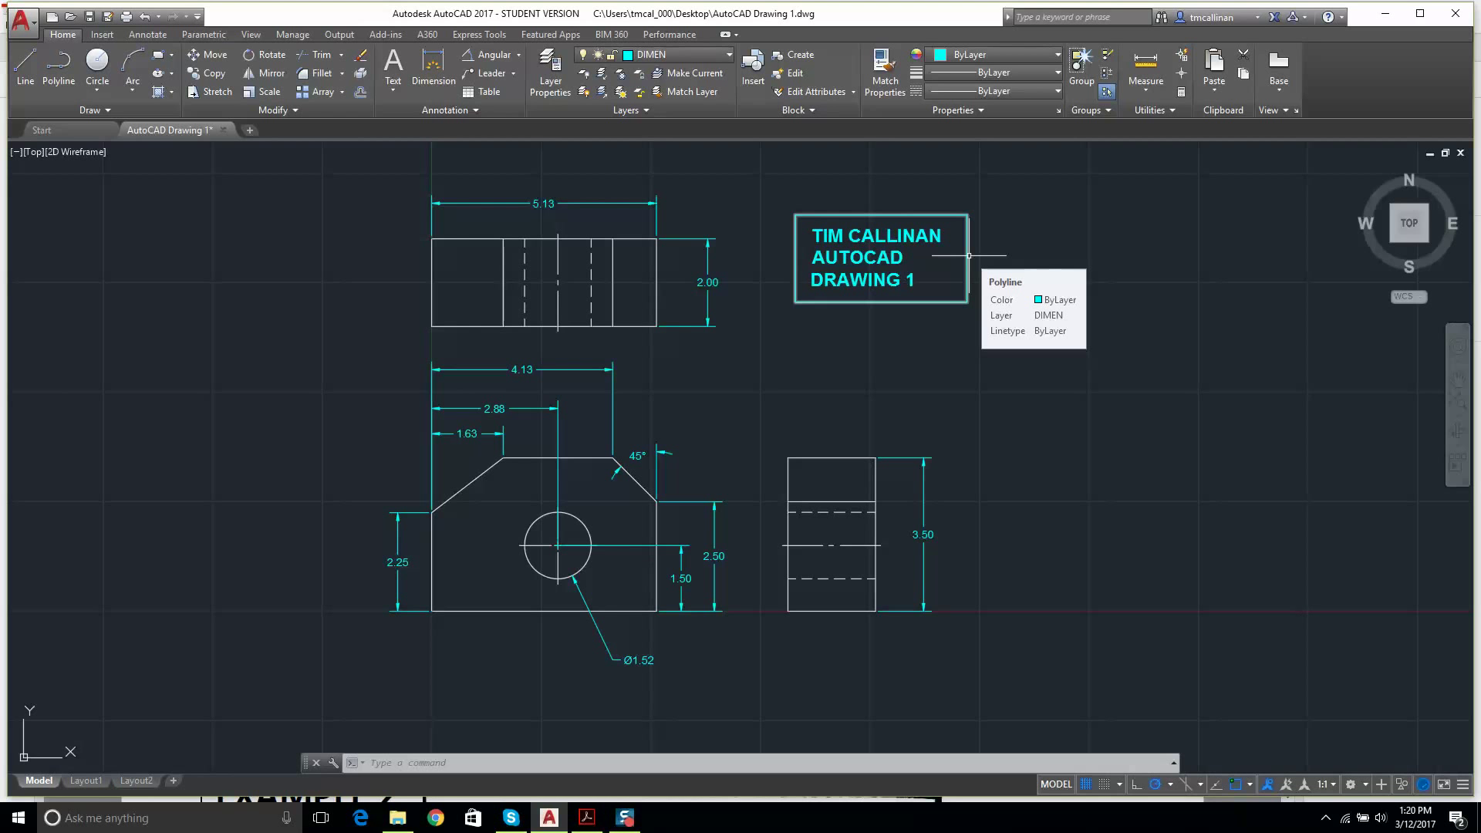
# - Switch to the AutoCAD Exercises for Tutorials PDF in Acrobat Reader and examine the Example 2 V-block drawing
pyautogui.click(588, 818)
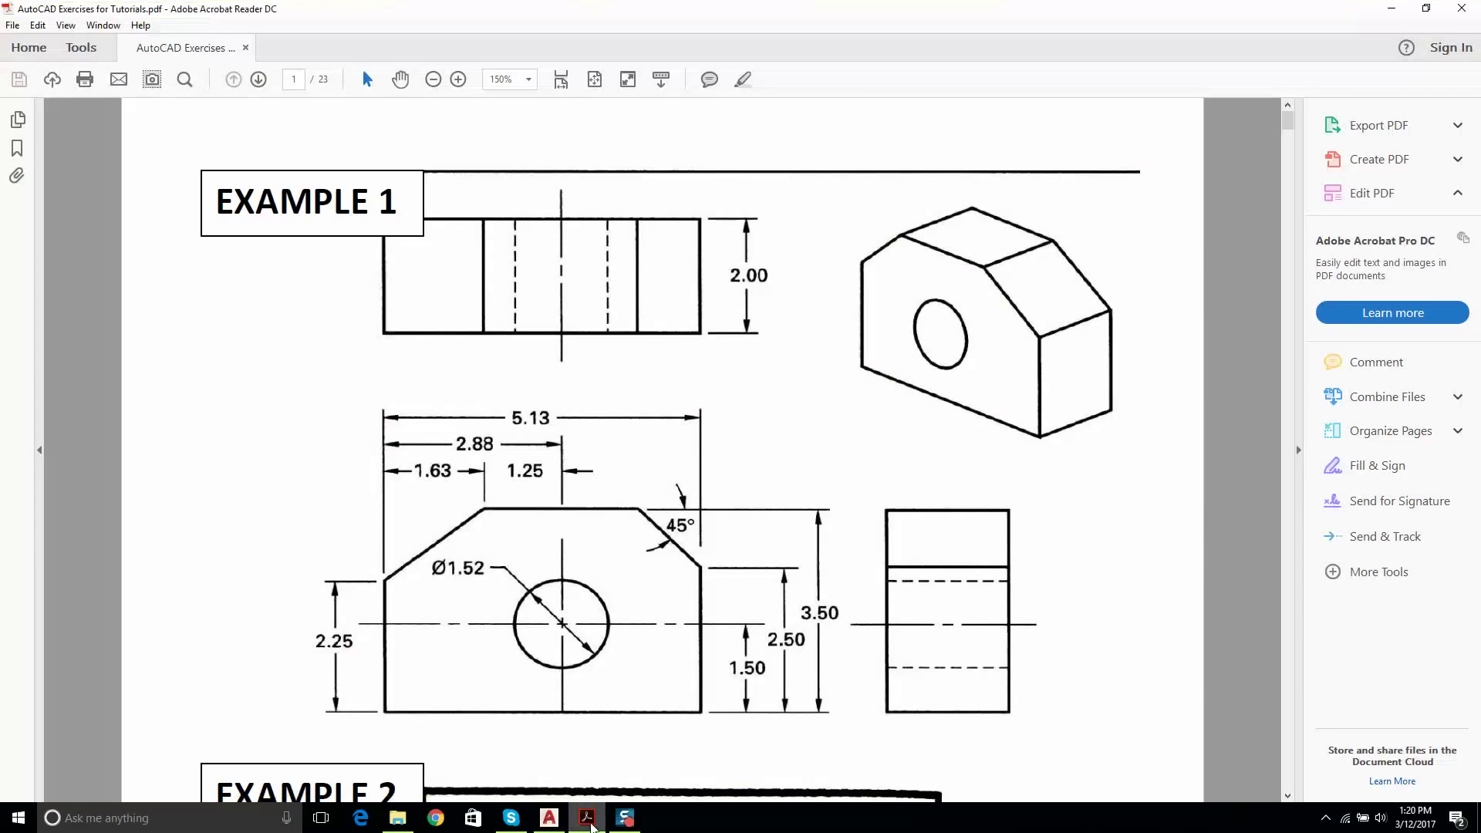
pyautogui.scroll(-10, 632, 589)
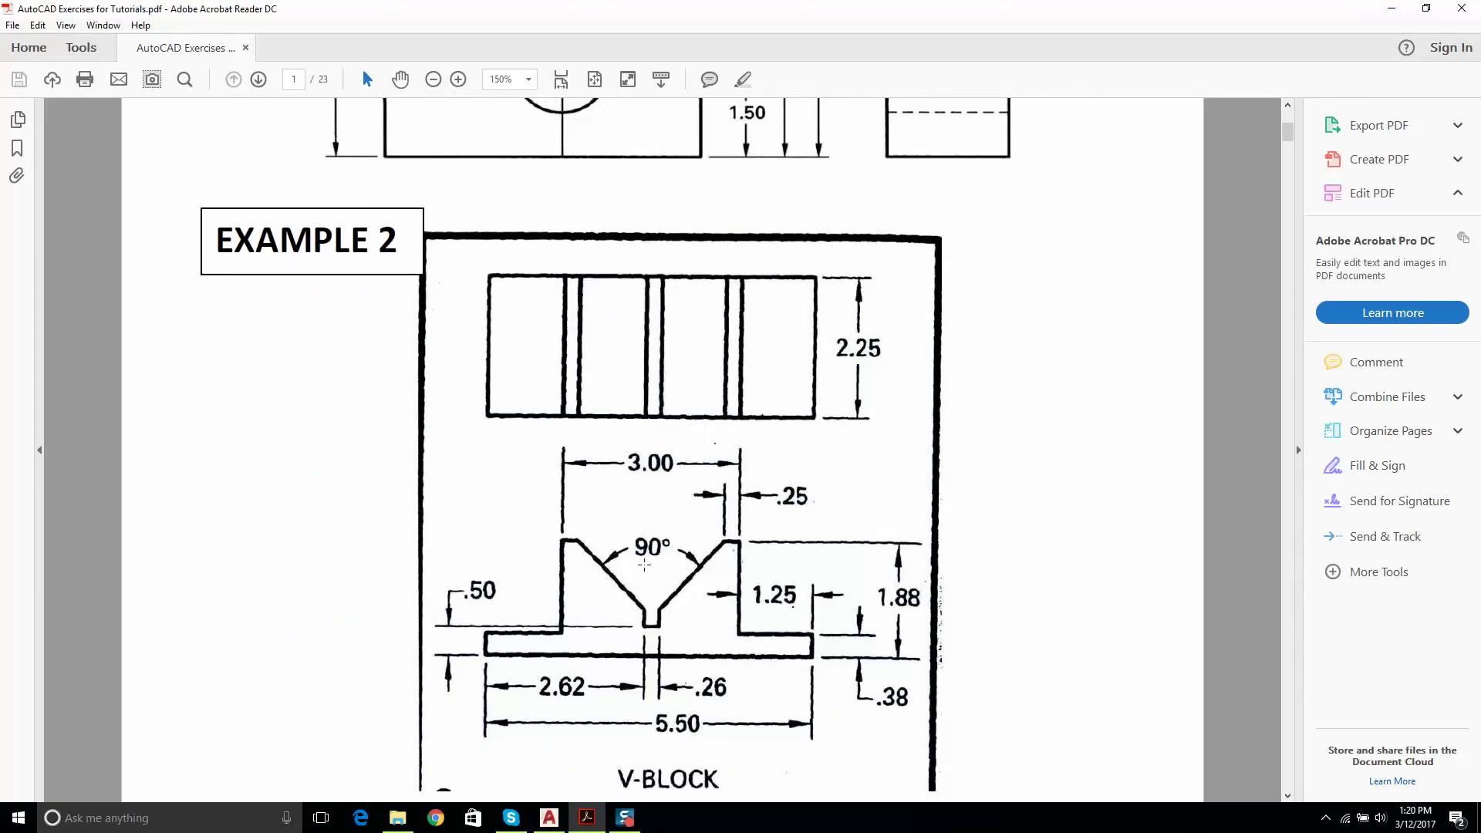
pyautogui.keyDown('ctrl'); pyautogui.scroll(-1, 648, 510); pyautogui.keyUp('ctrl')
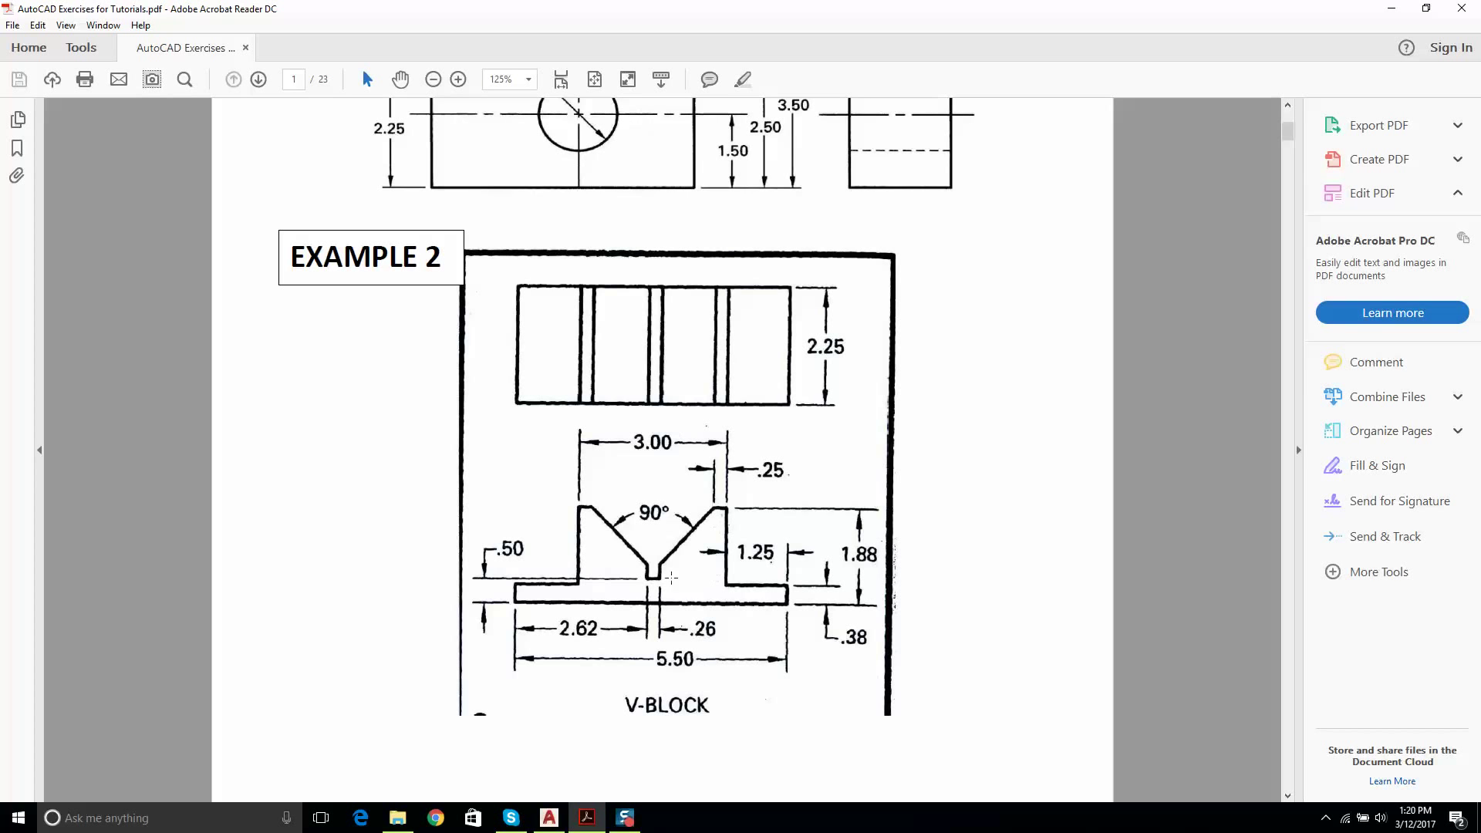
pyautogui.moveTo(628, 820)
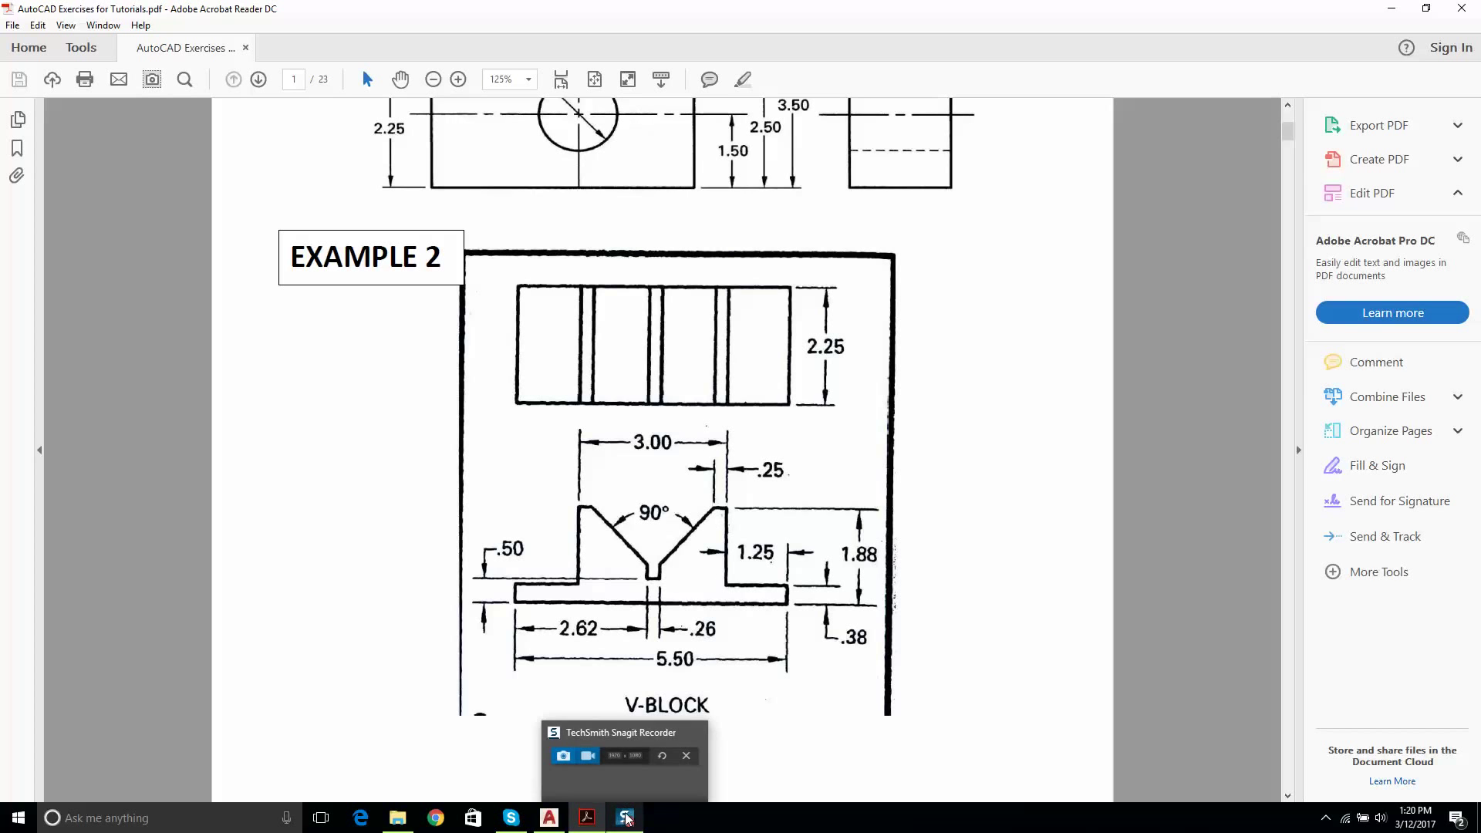